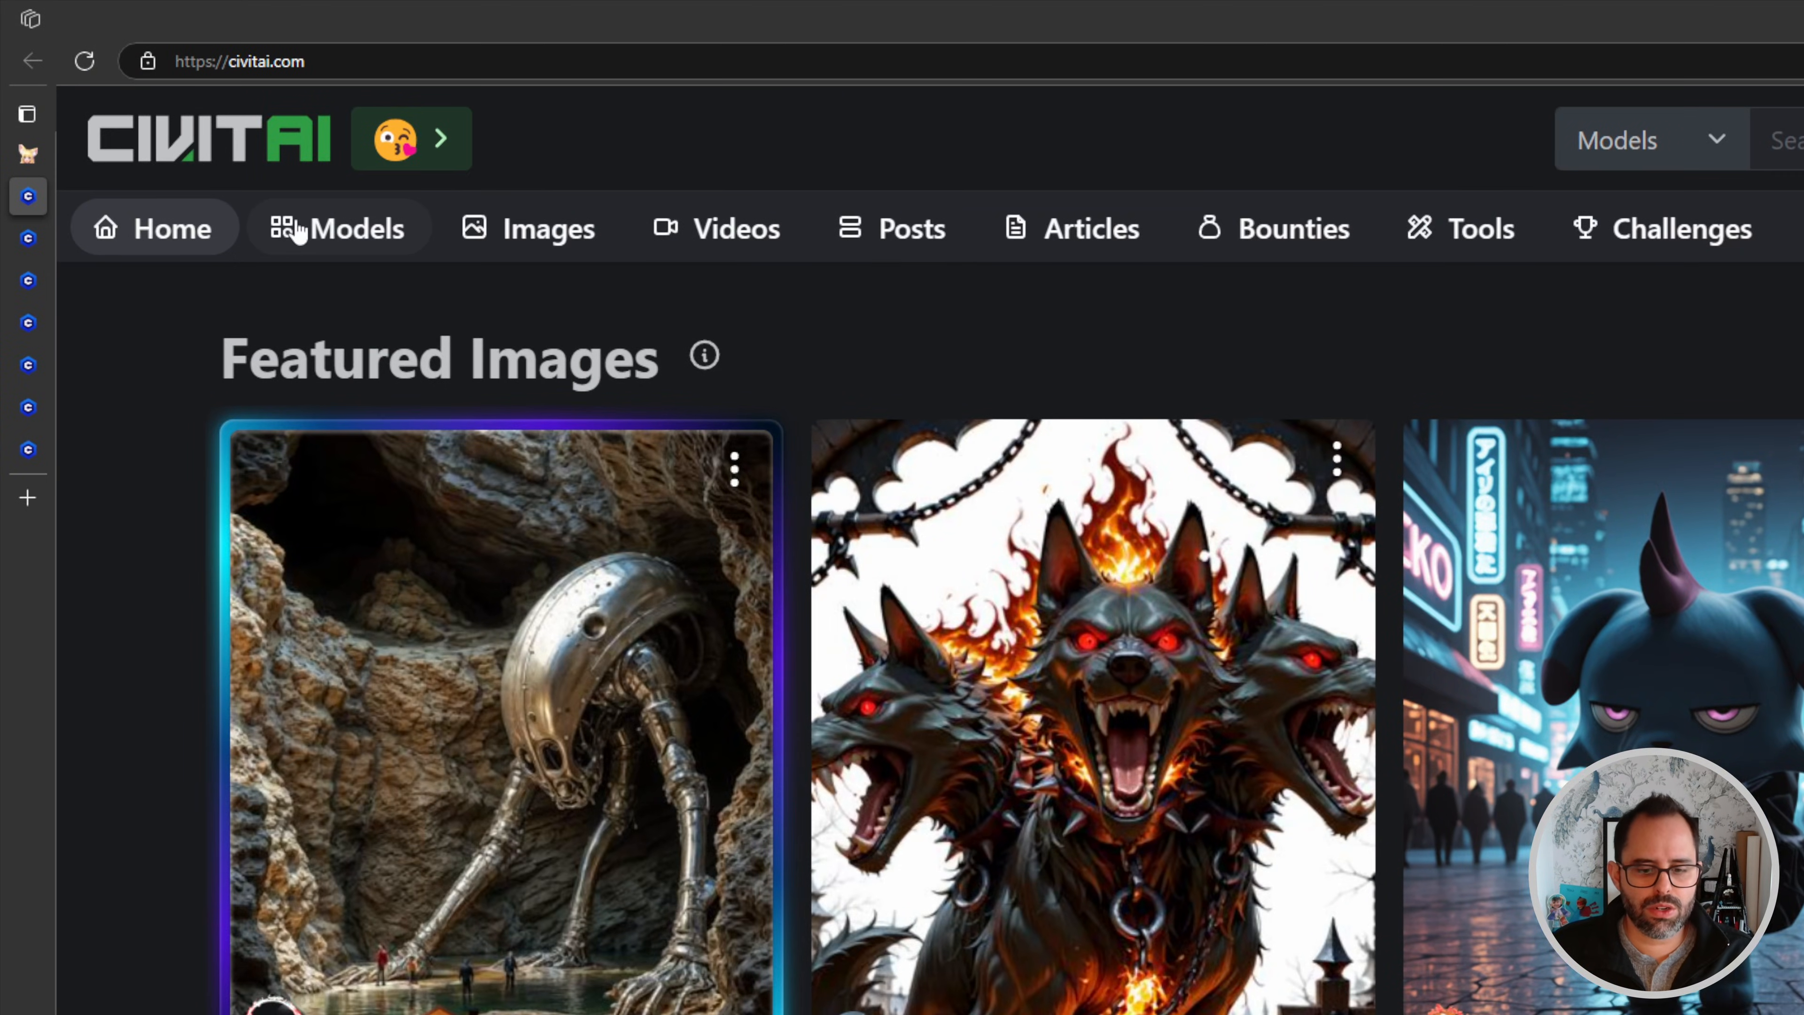
- Open the Civitai models listing and review its filters for LoRA model type and SDXL 1.0 base model
click(304, 230)
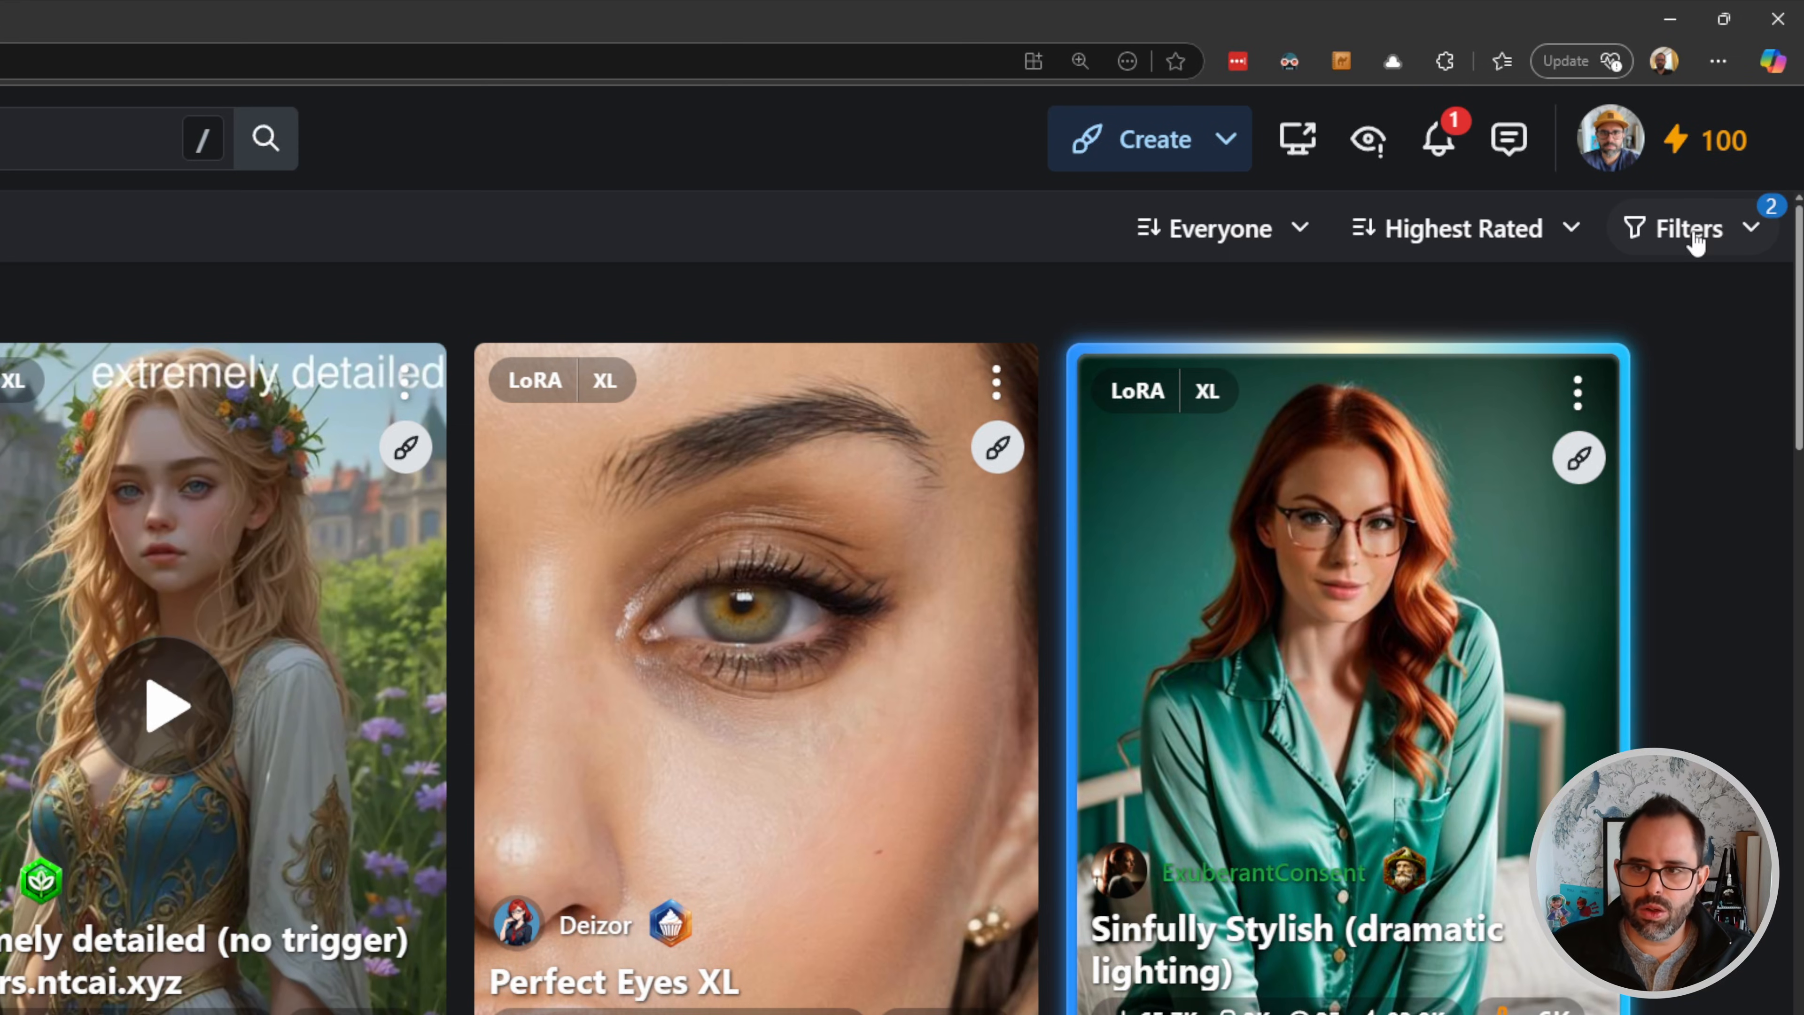
click(1697, 242)
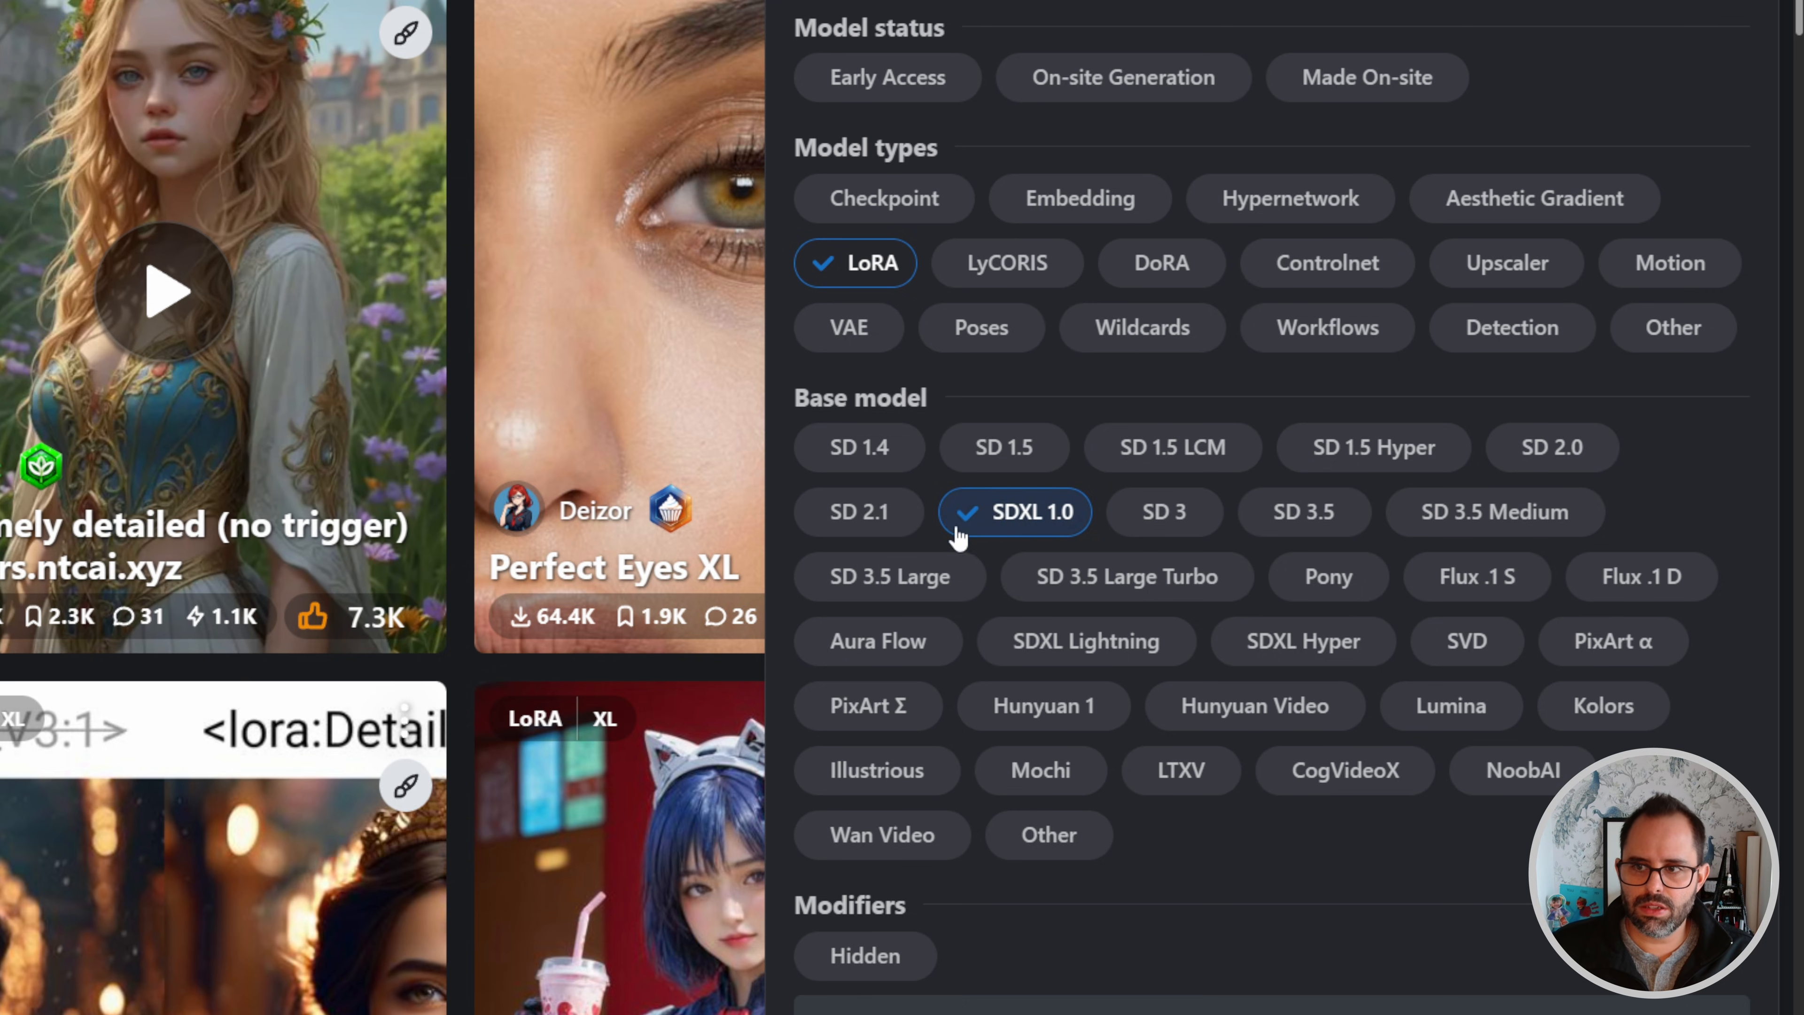
scroll(1398, 150, up, 1)
click(1712, 233)
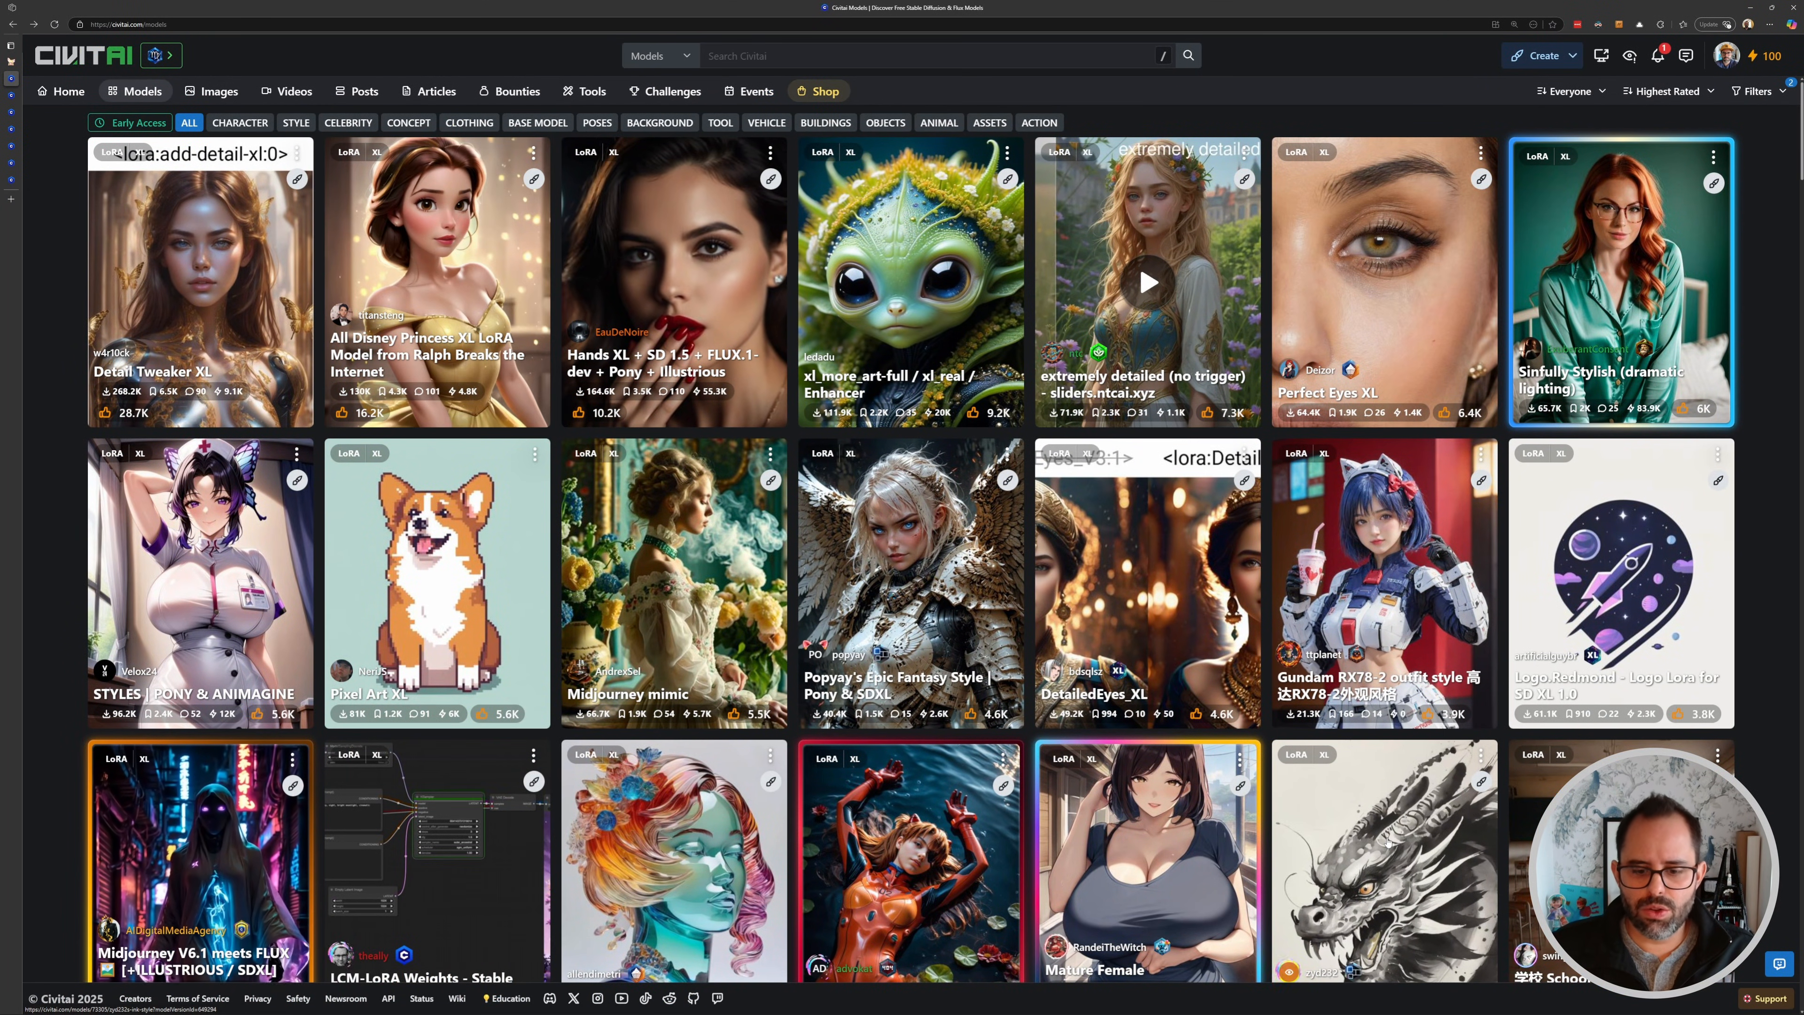
- Open the zyd232's Ink Style LoRA page and browse through its sample images
click(1395, 817)
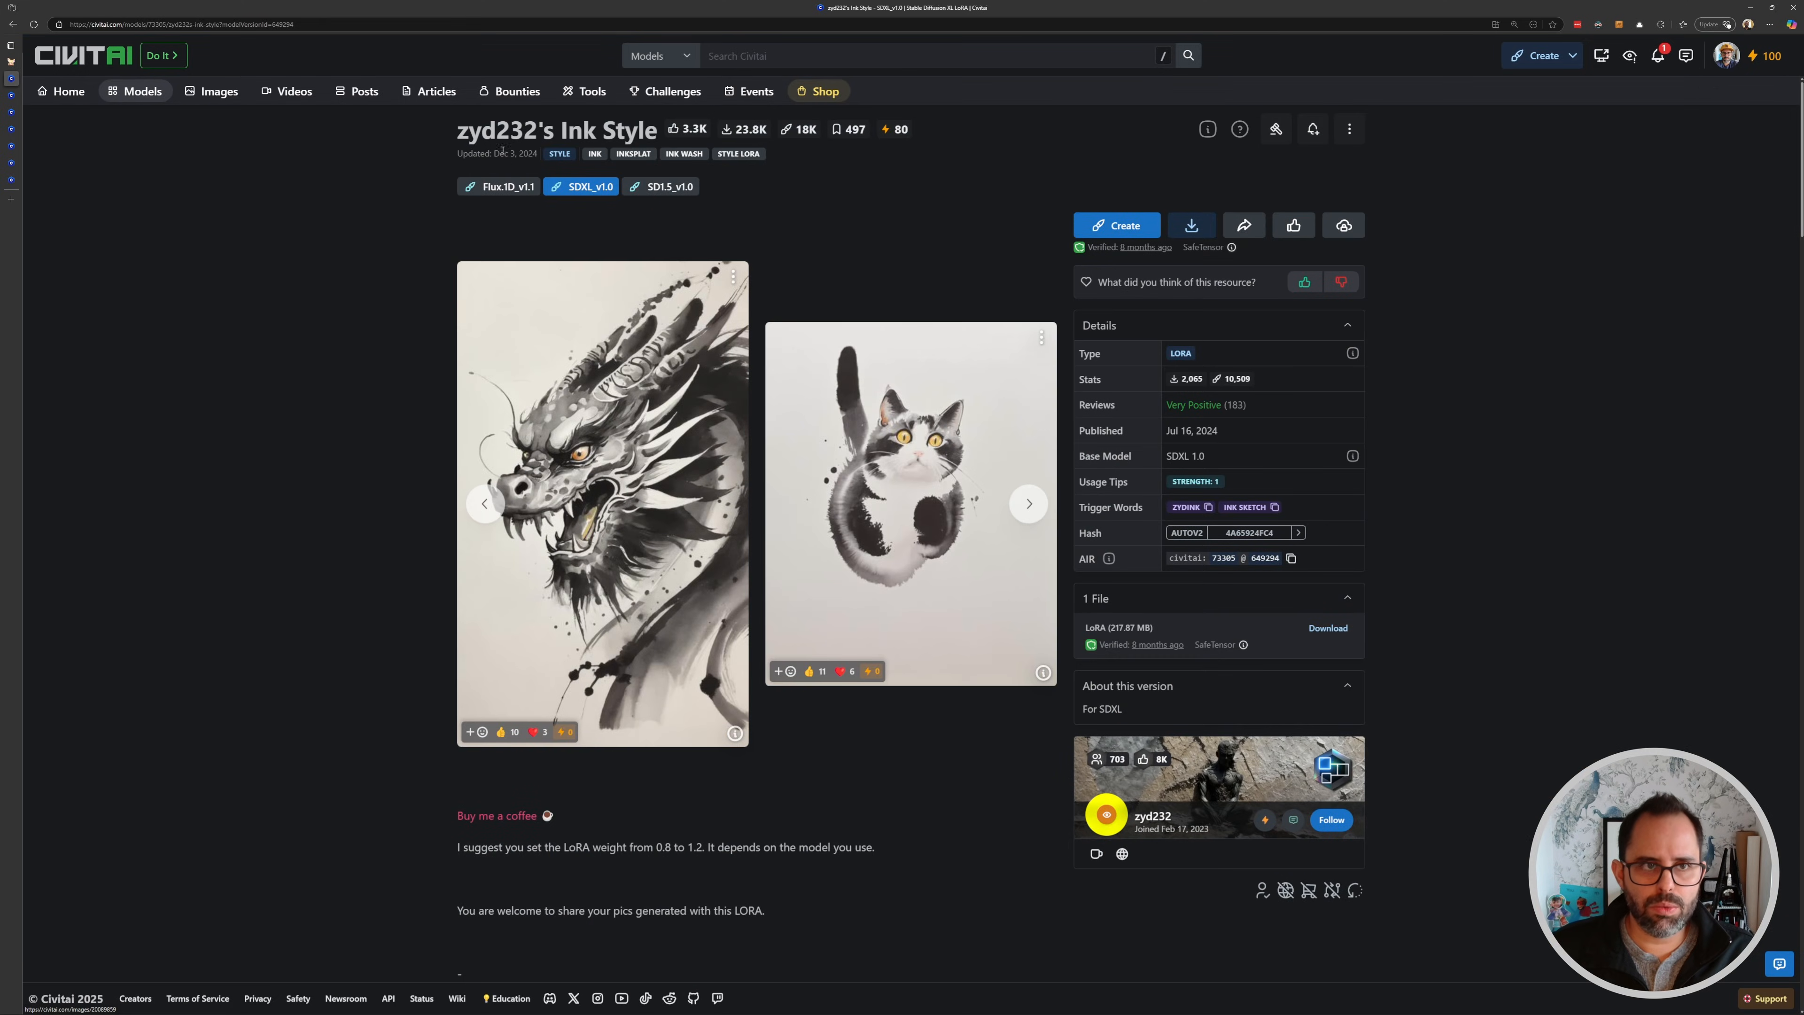
drag(568, 130, 660, 122)
click(875, 221)
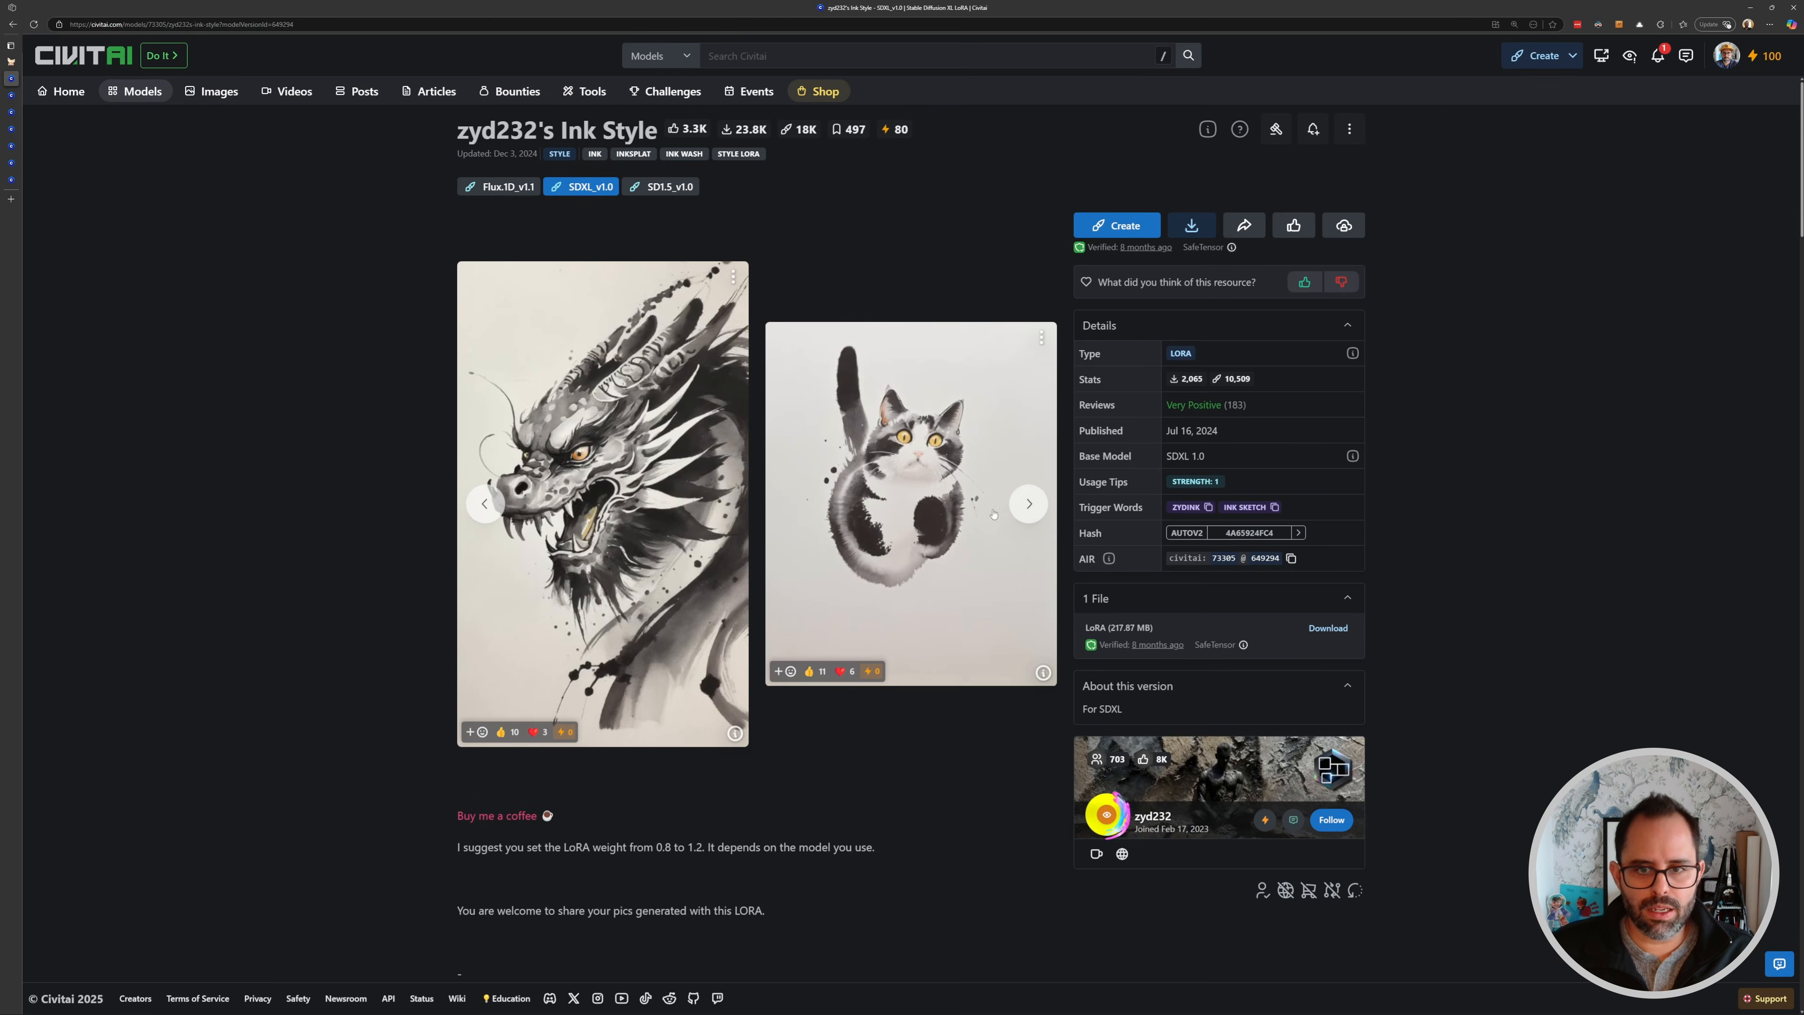
click(1029, 504)
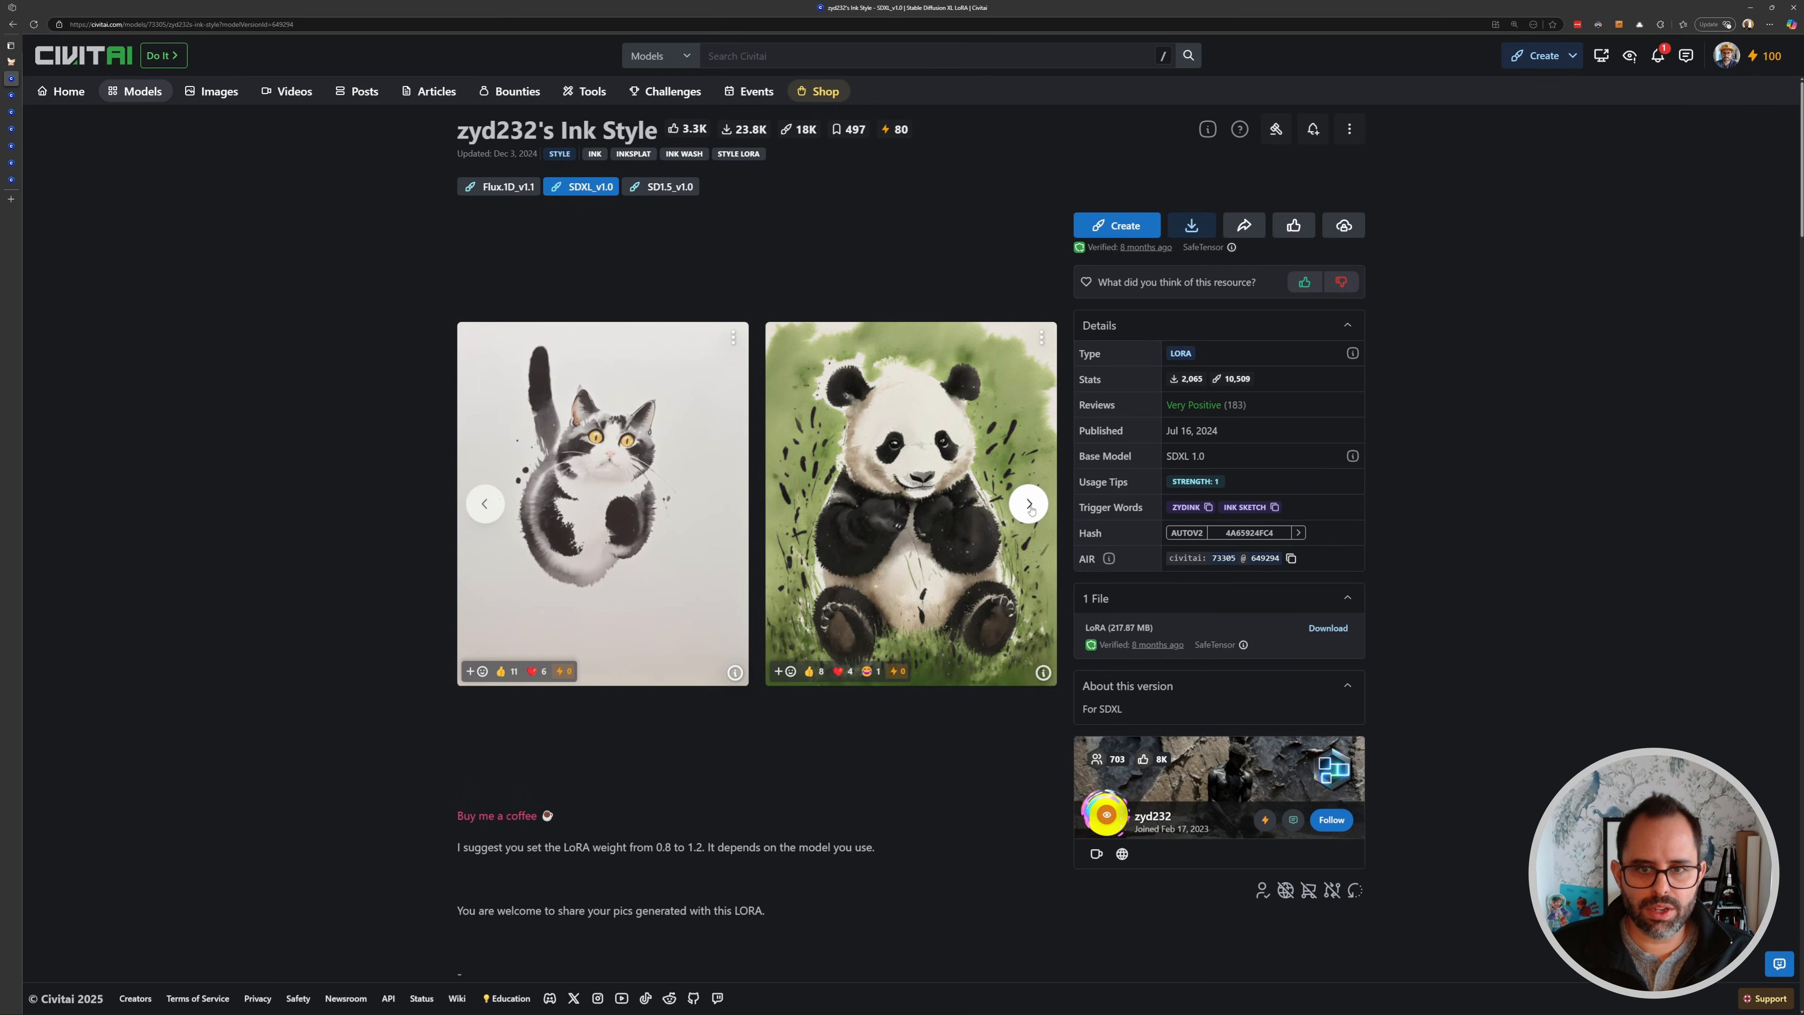
click(1029, 505)
click(1030, 505)
click(1029, 504)
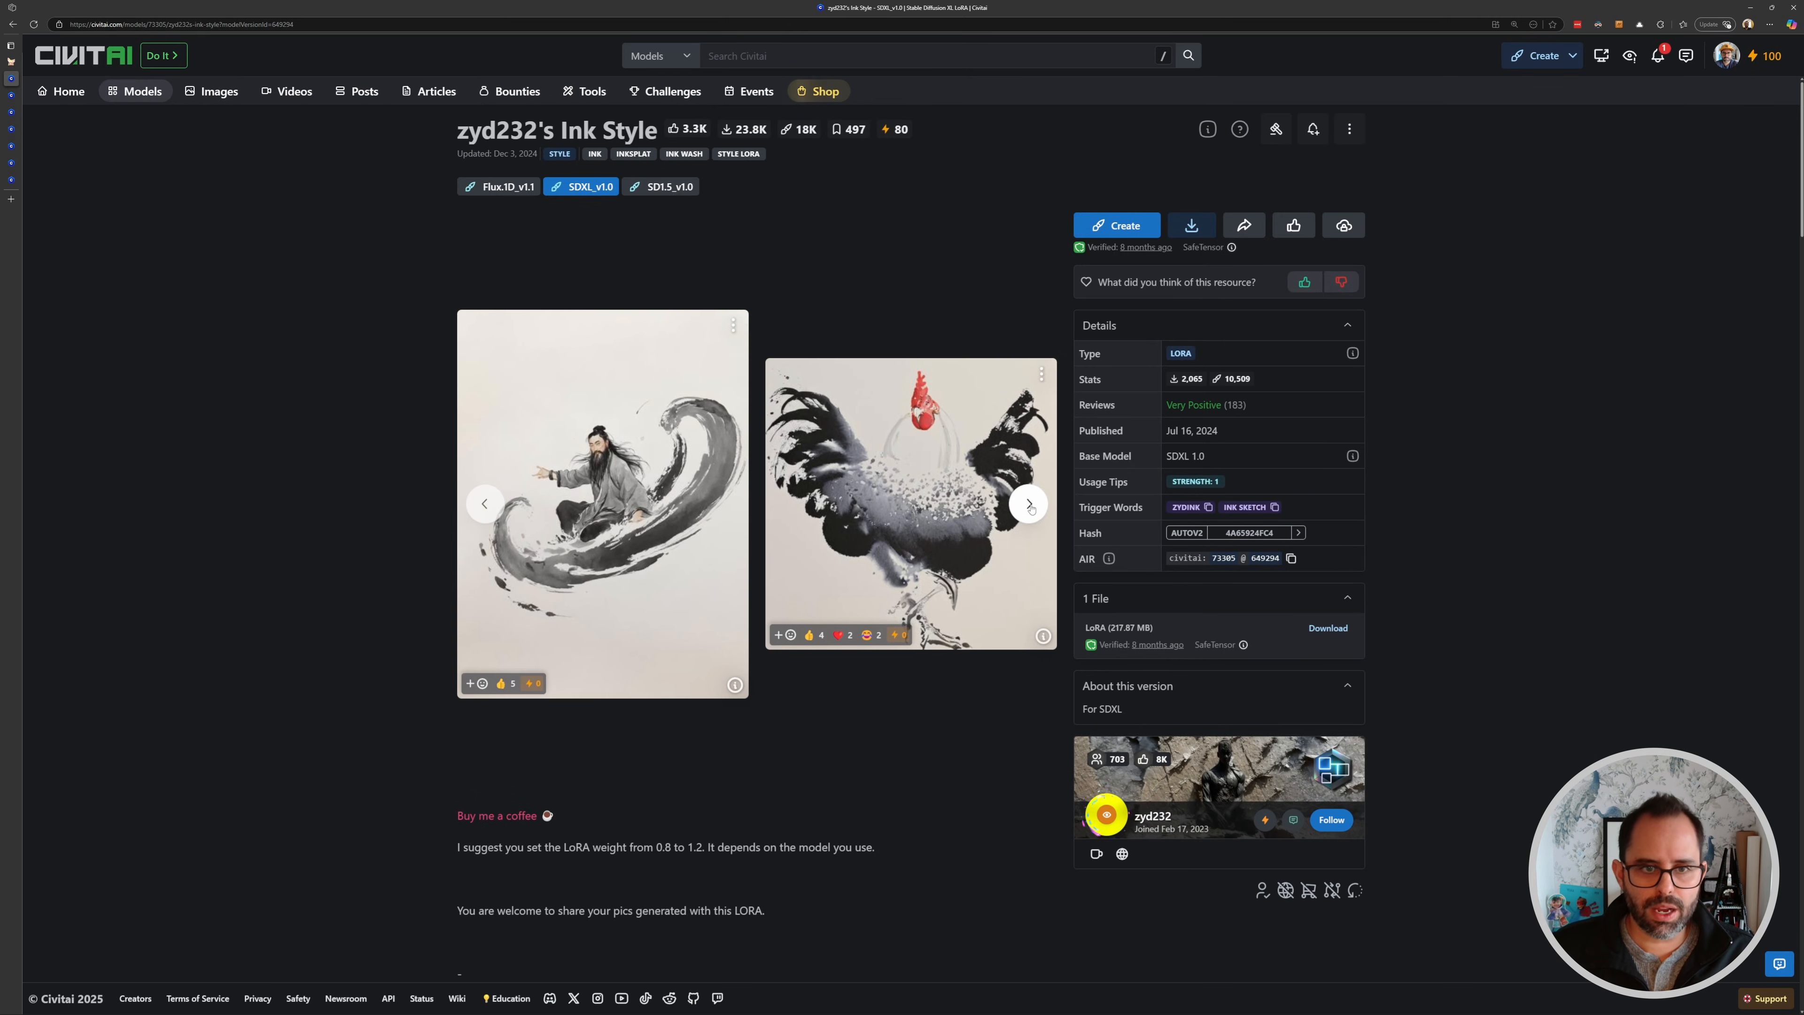
click(1029, 505)
click(1029, 504)
click(1029, 505)
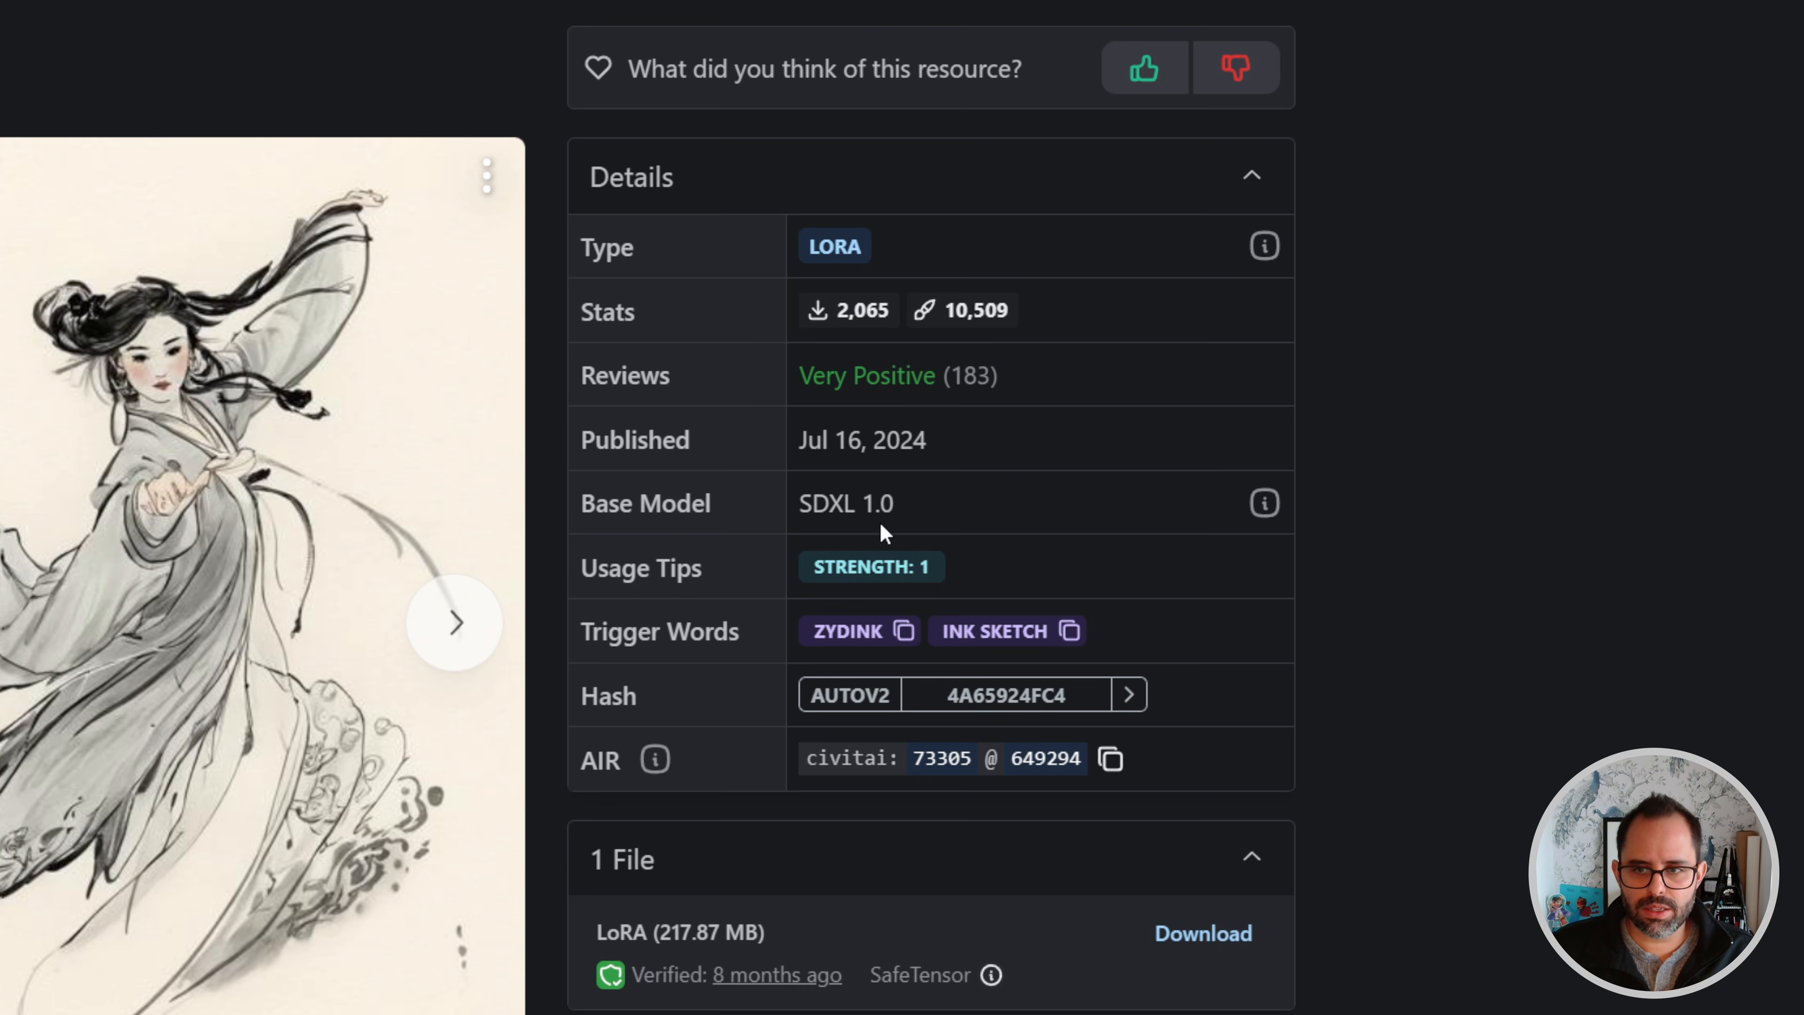
drag(898, 506, 777, 505)
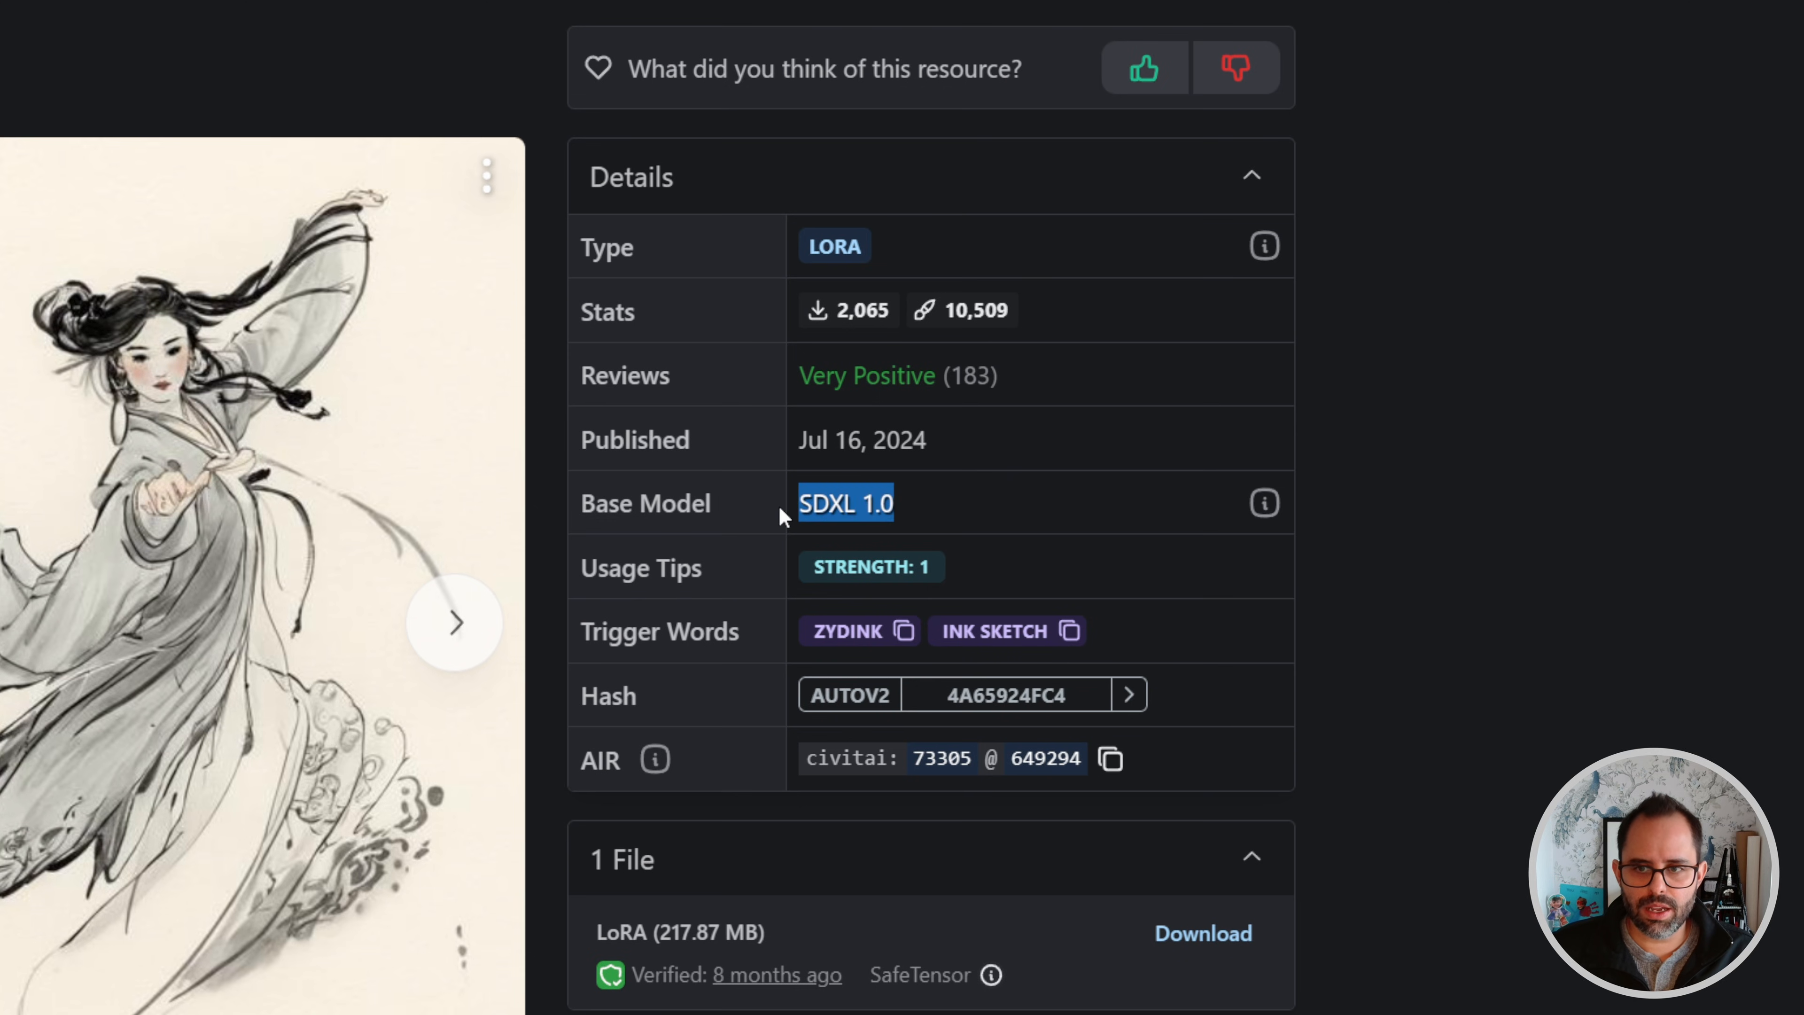
- Read the LoRA's base model, expanded description with weight advice, and its trigger words
click(881, 491)
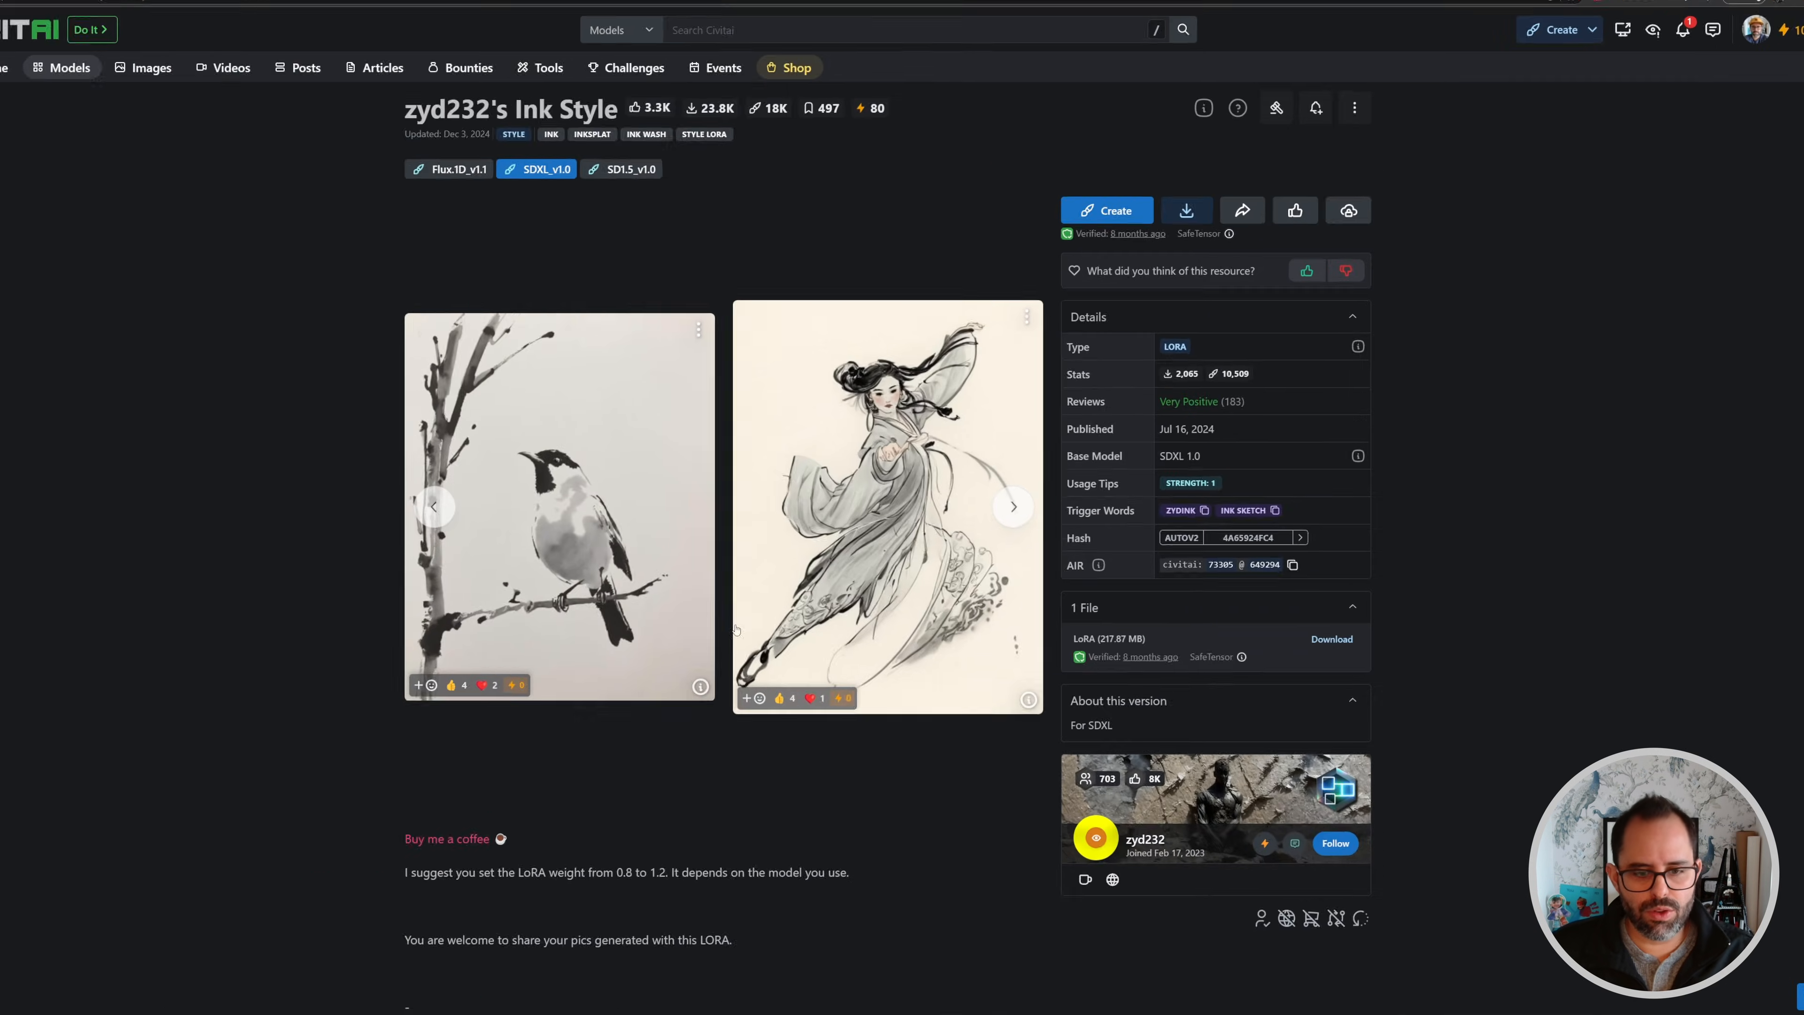
scroll(501, 545, down, 5)
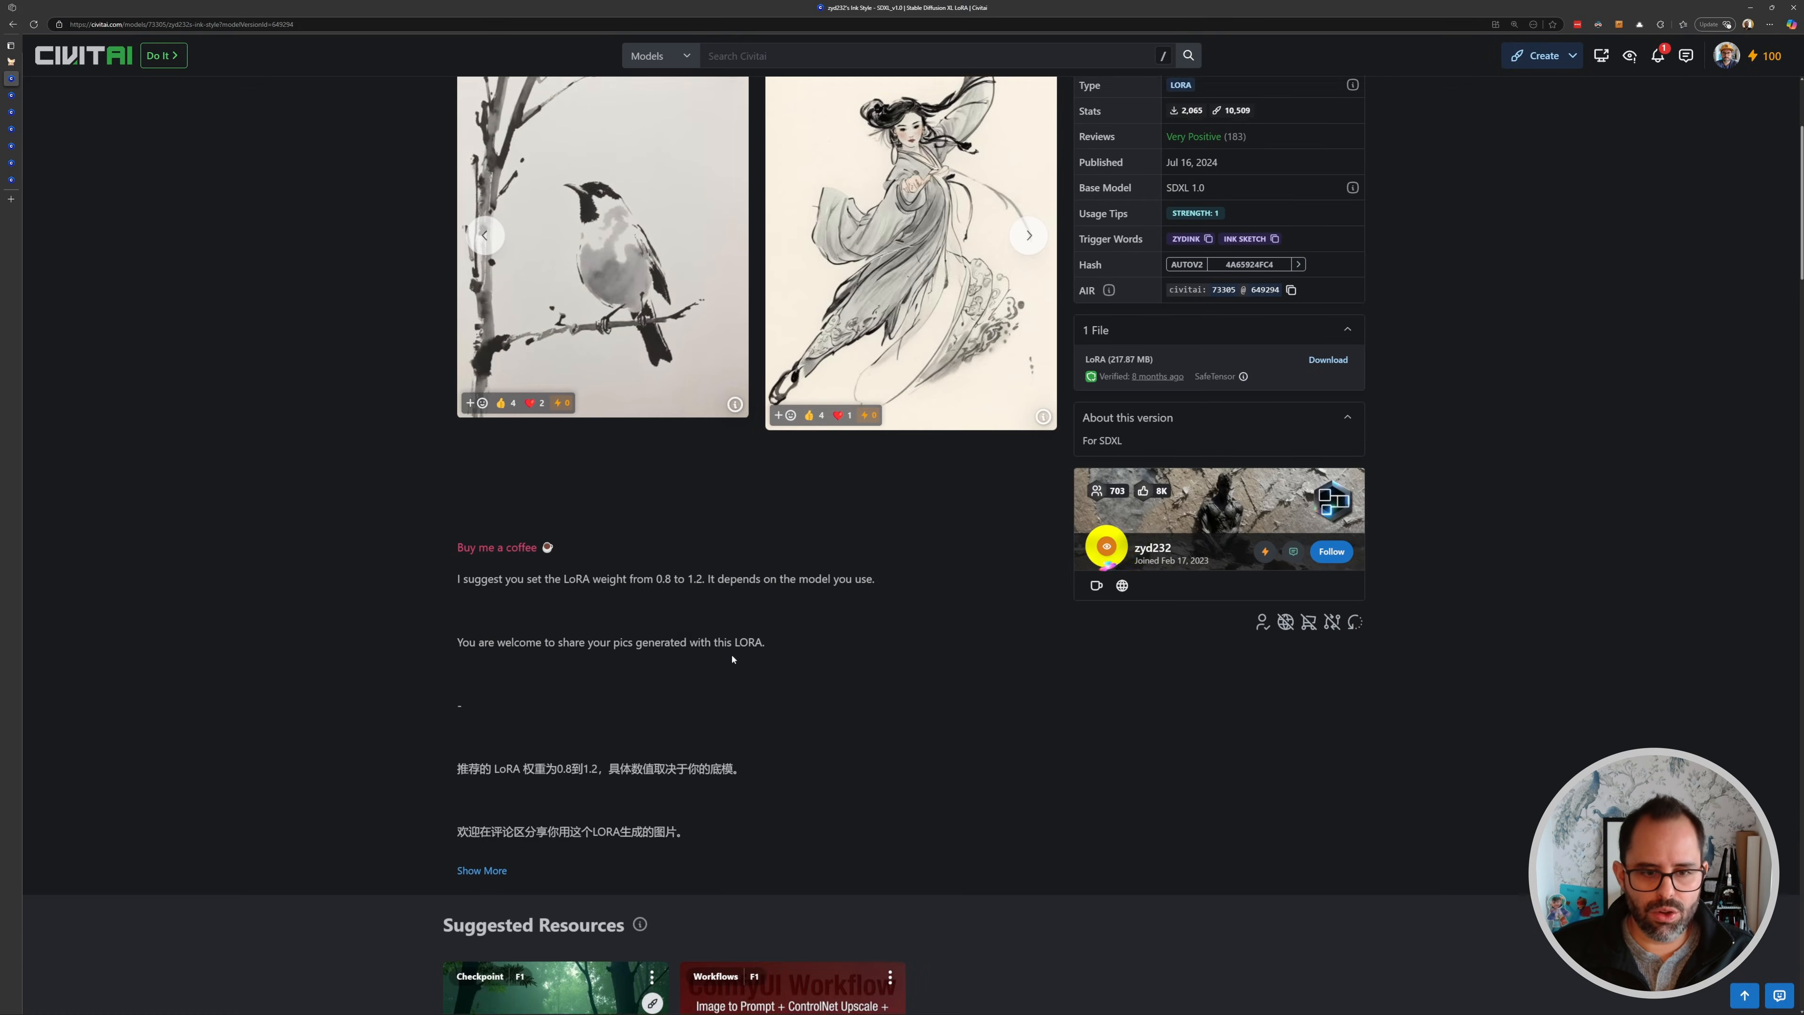
click(487, 856)
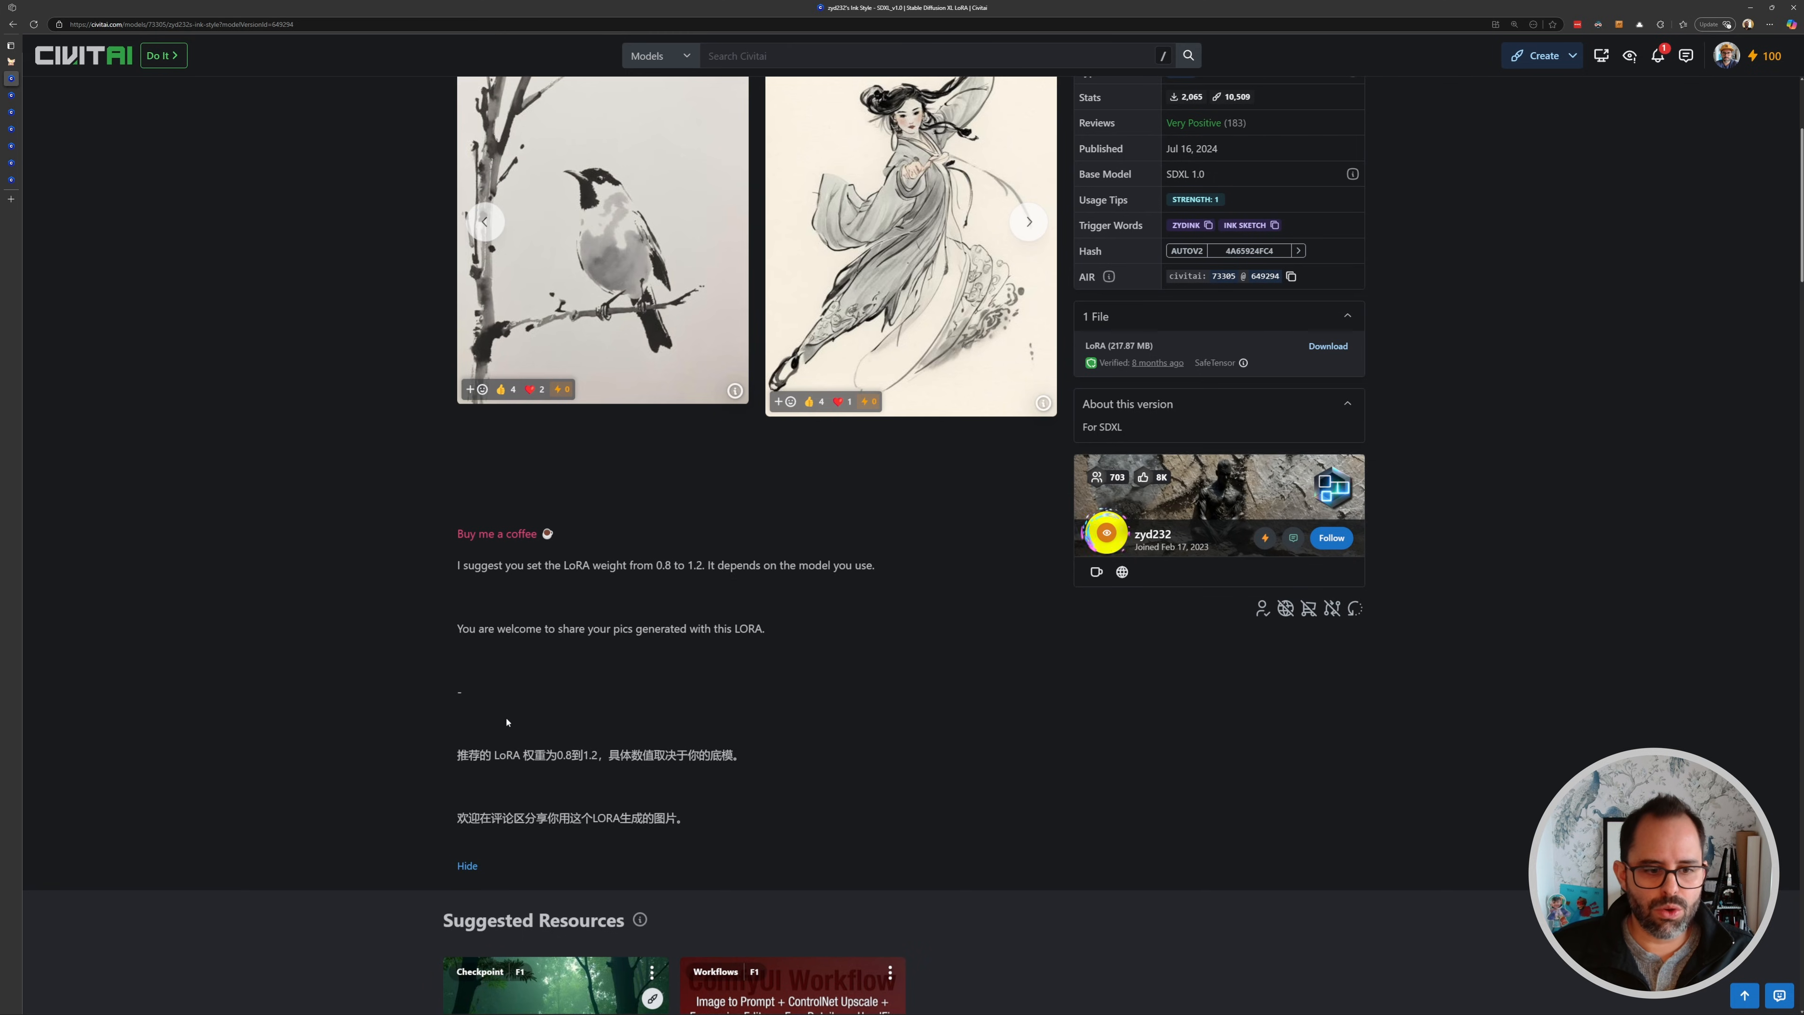
scroll(502, 693, down, 1)
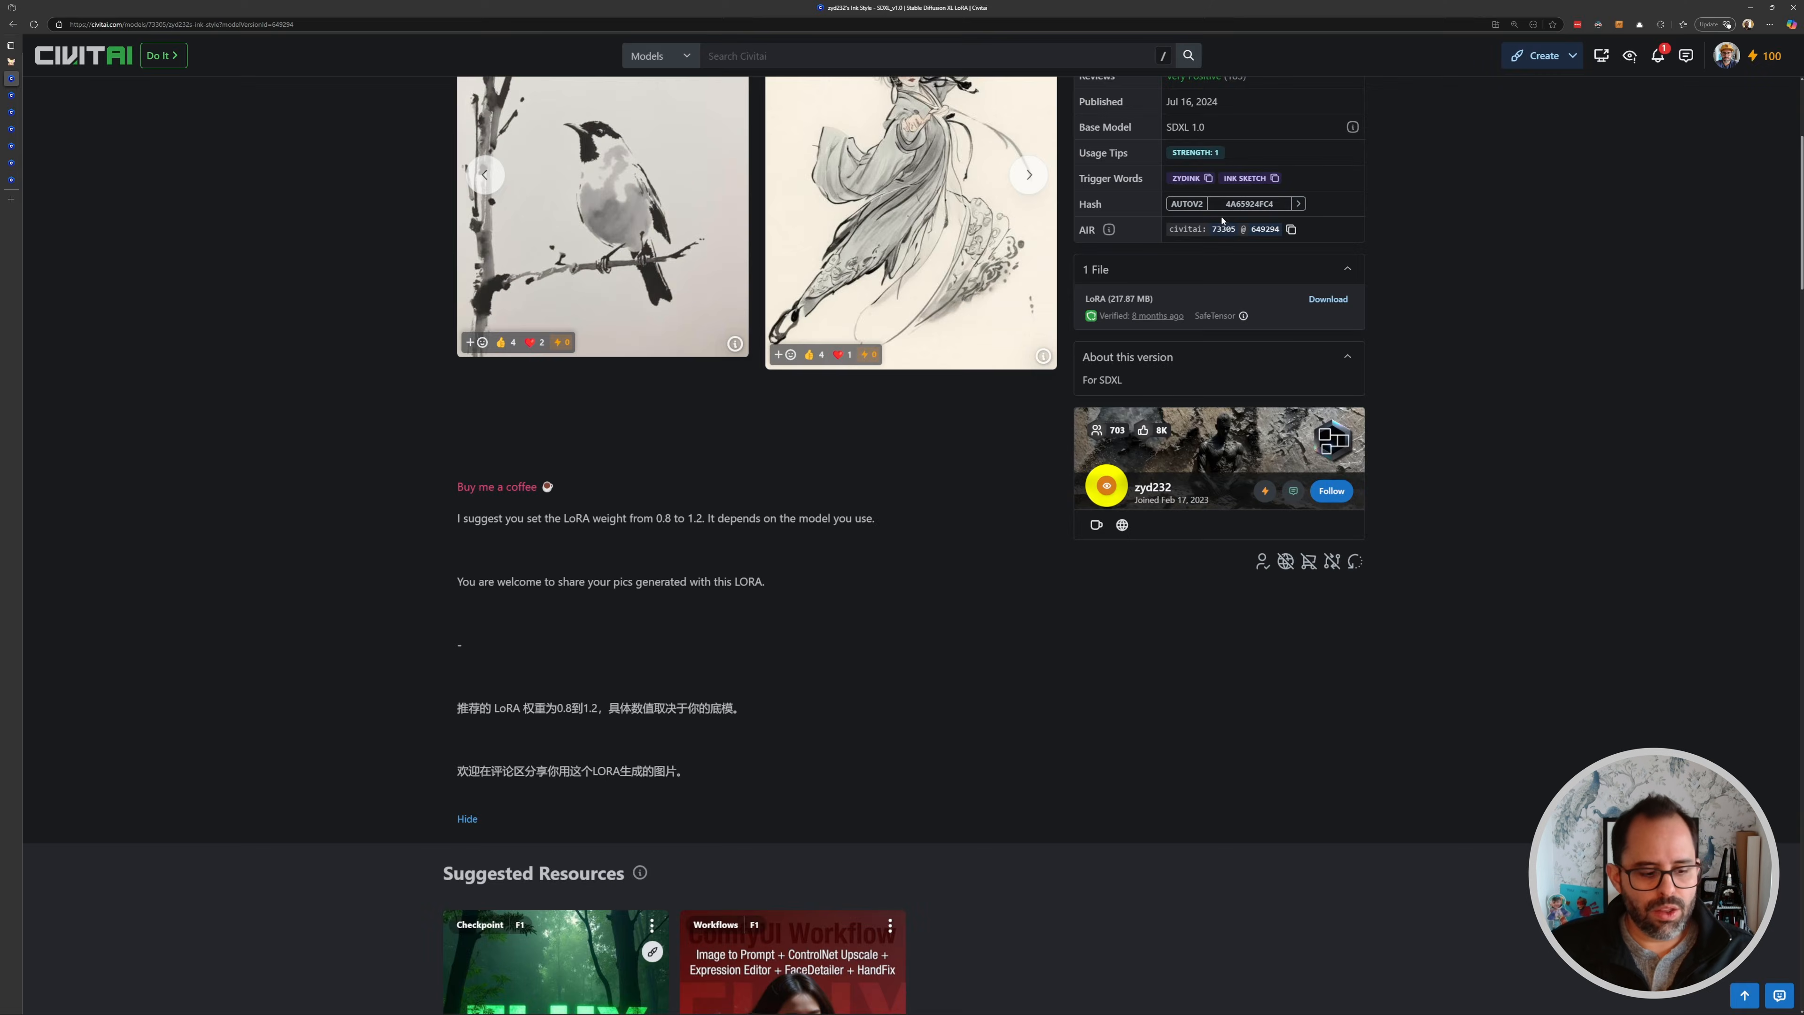
scroll(1221, 232, up, 3)
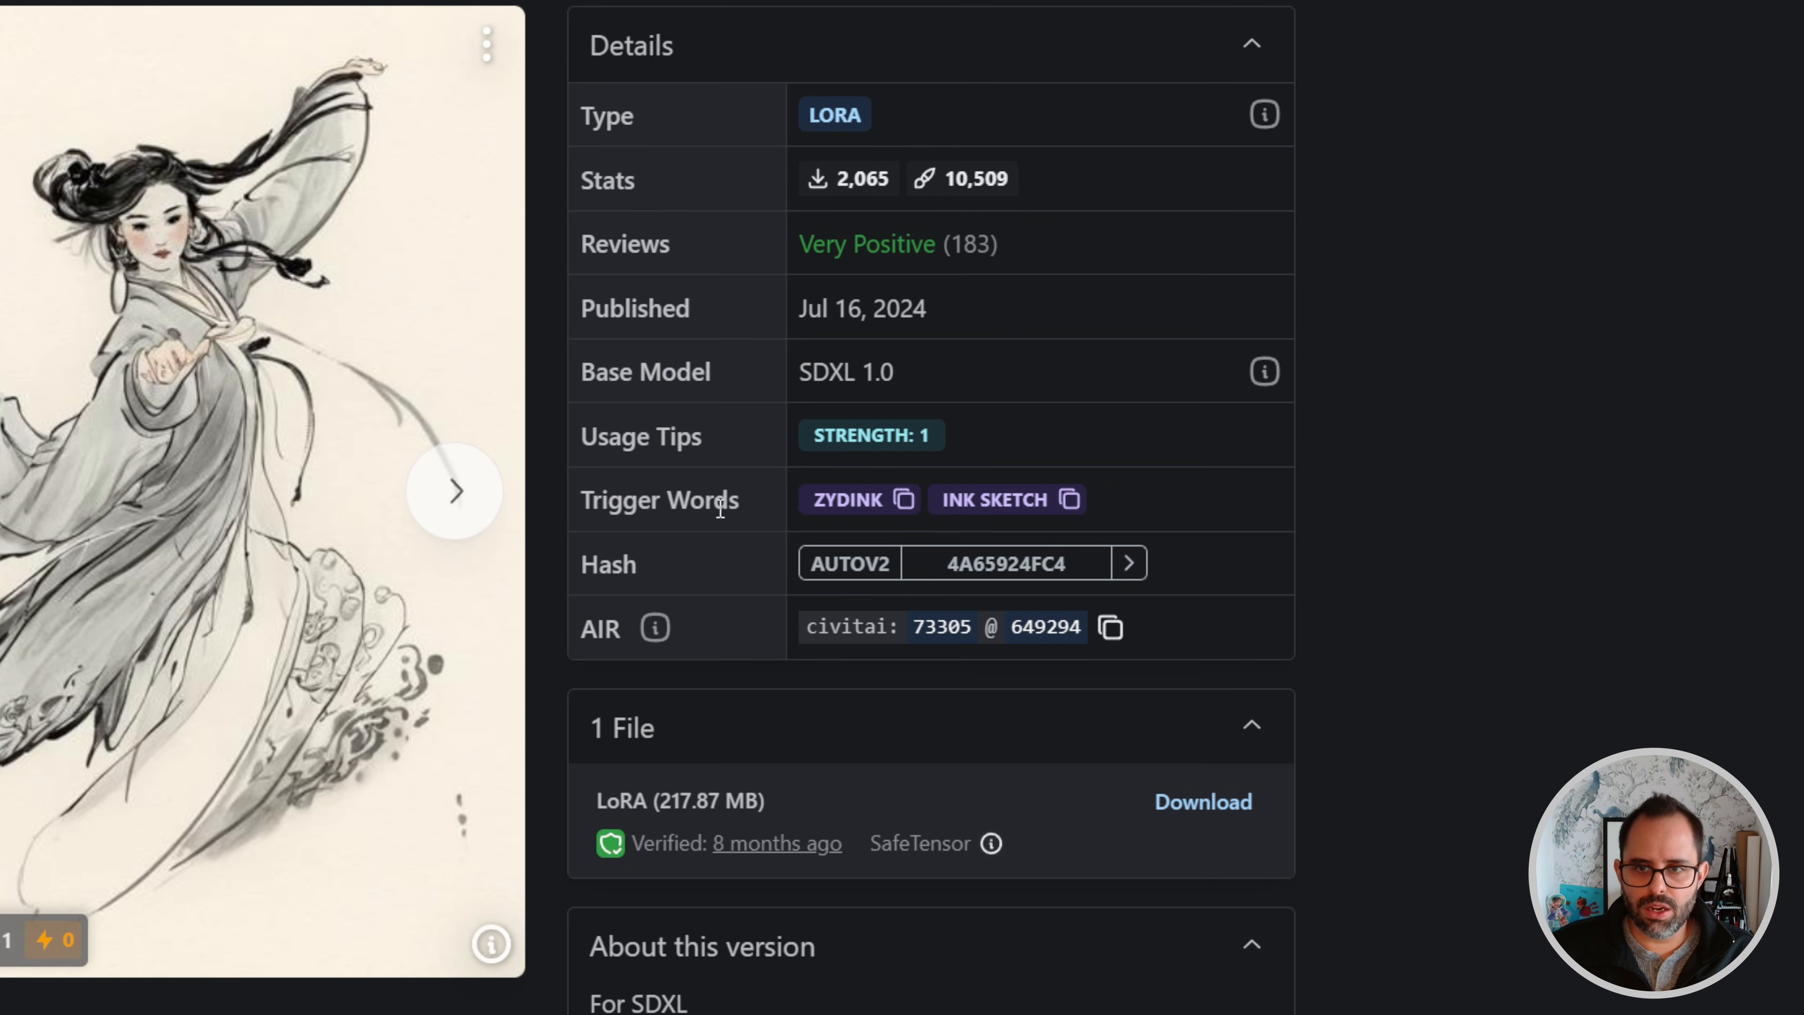
drag(583, 499, 750, 506)
click(1138, 510)
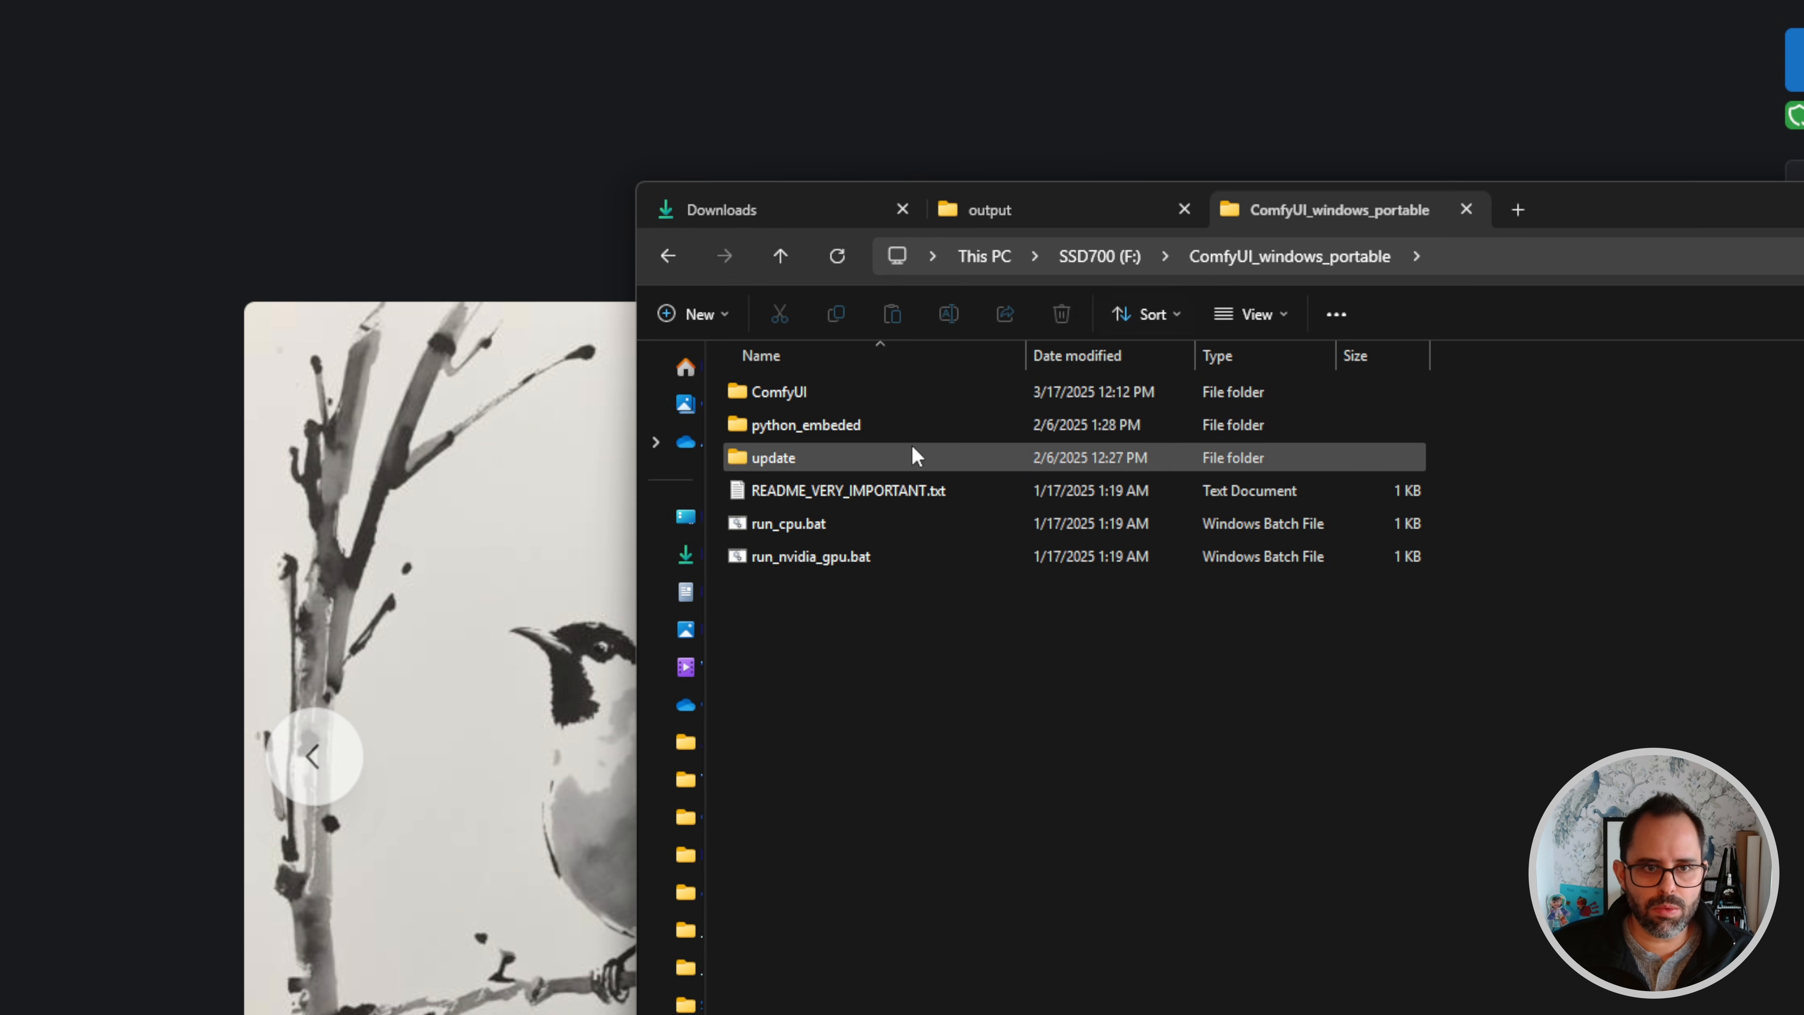
- Navigate in the file explorer into ComfyUI's models\loras\SDXL folder
double_click(766, 396)
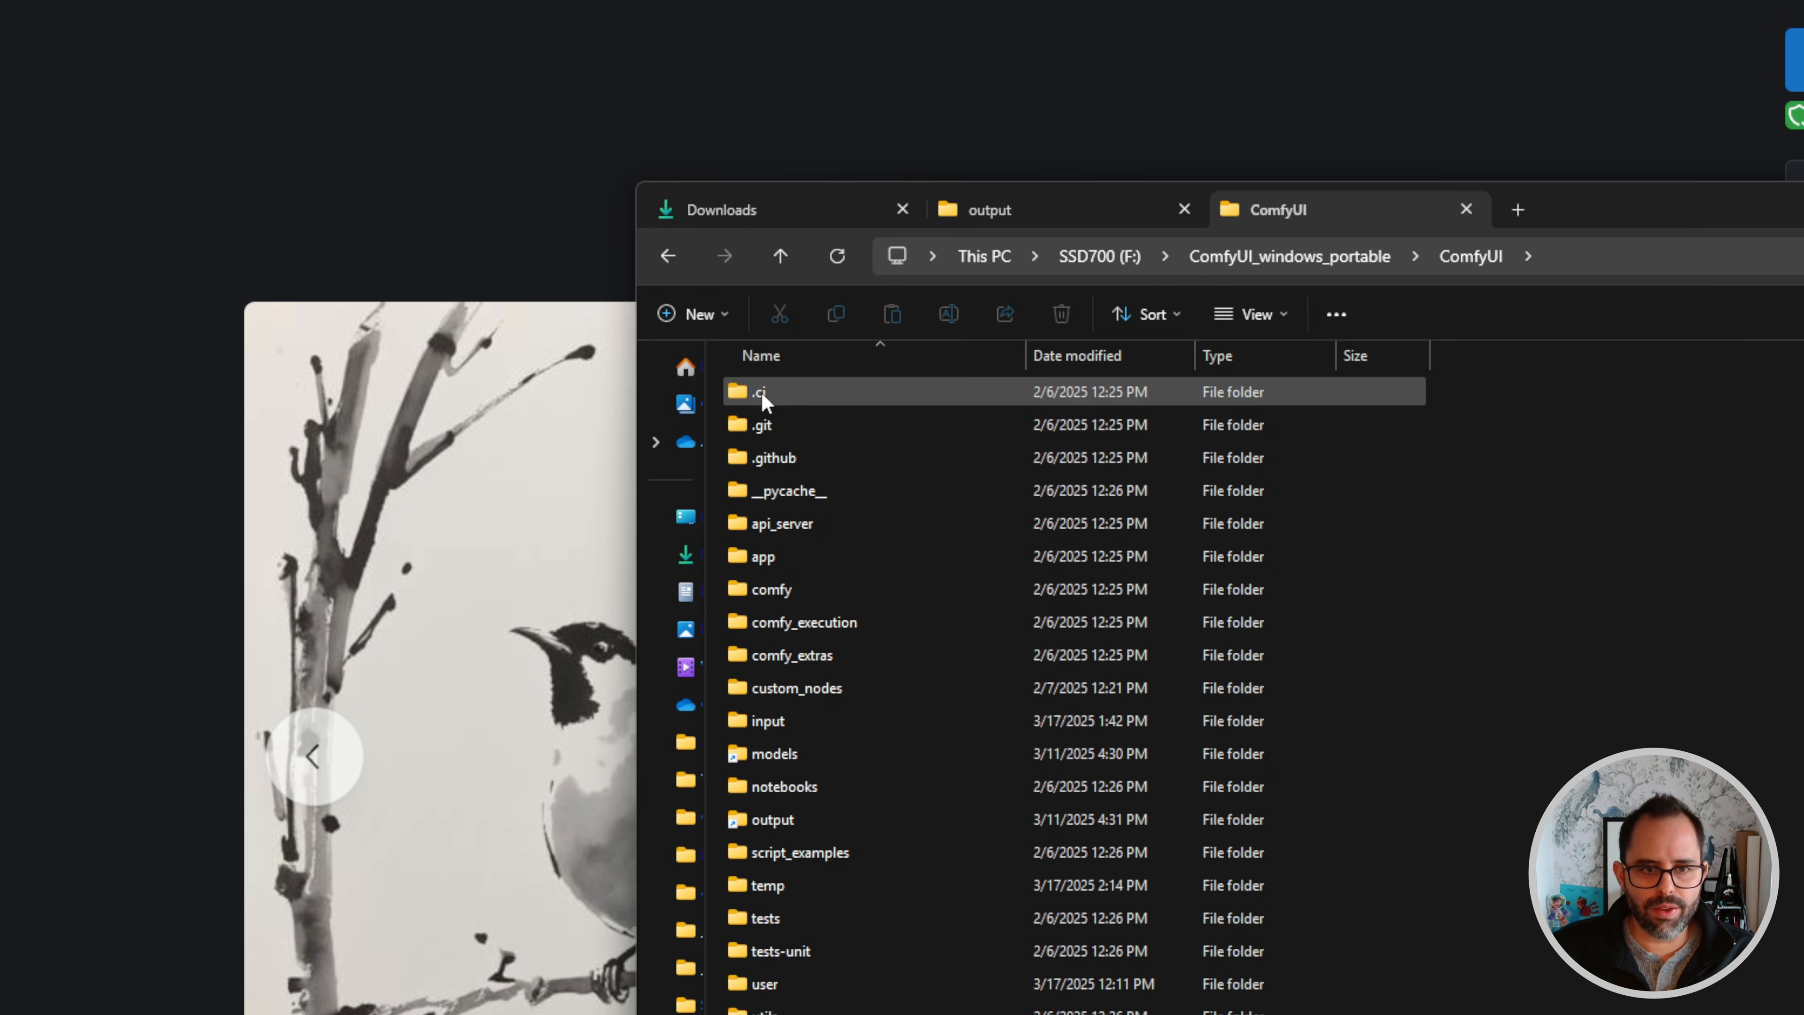
double_click(764, 756)
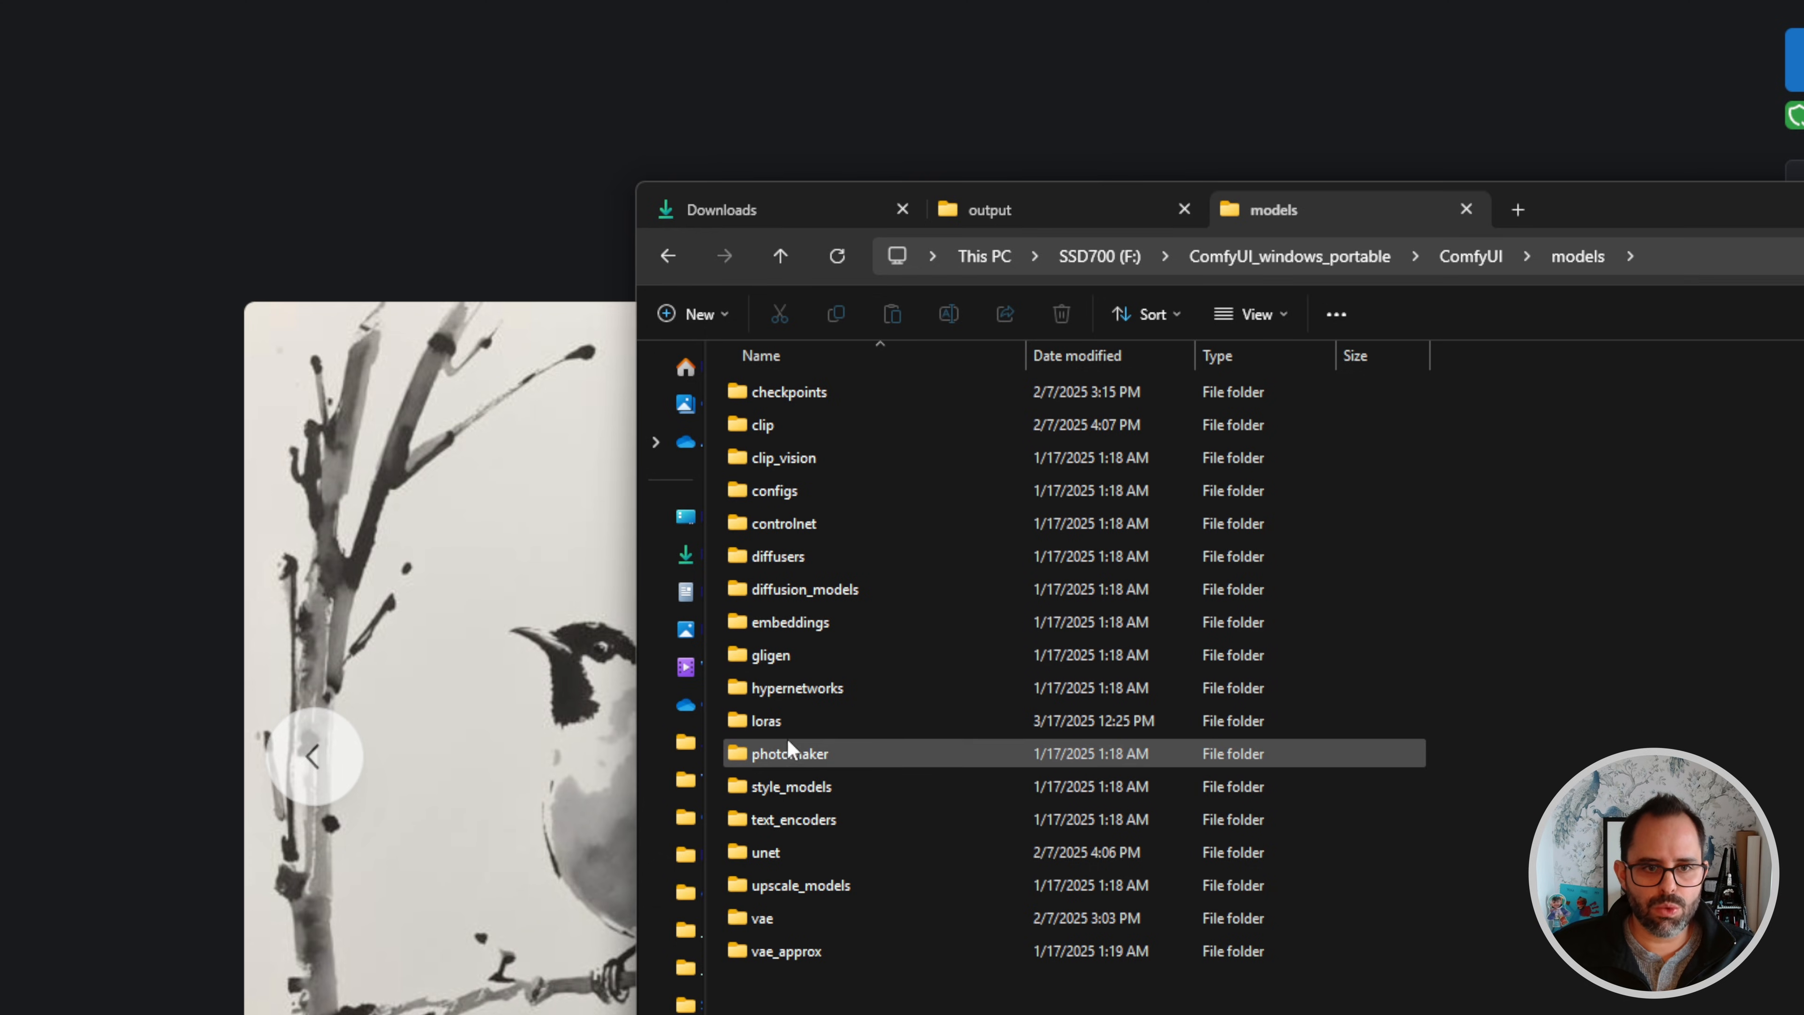
double_click(768, 721)
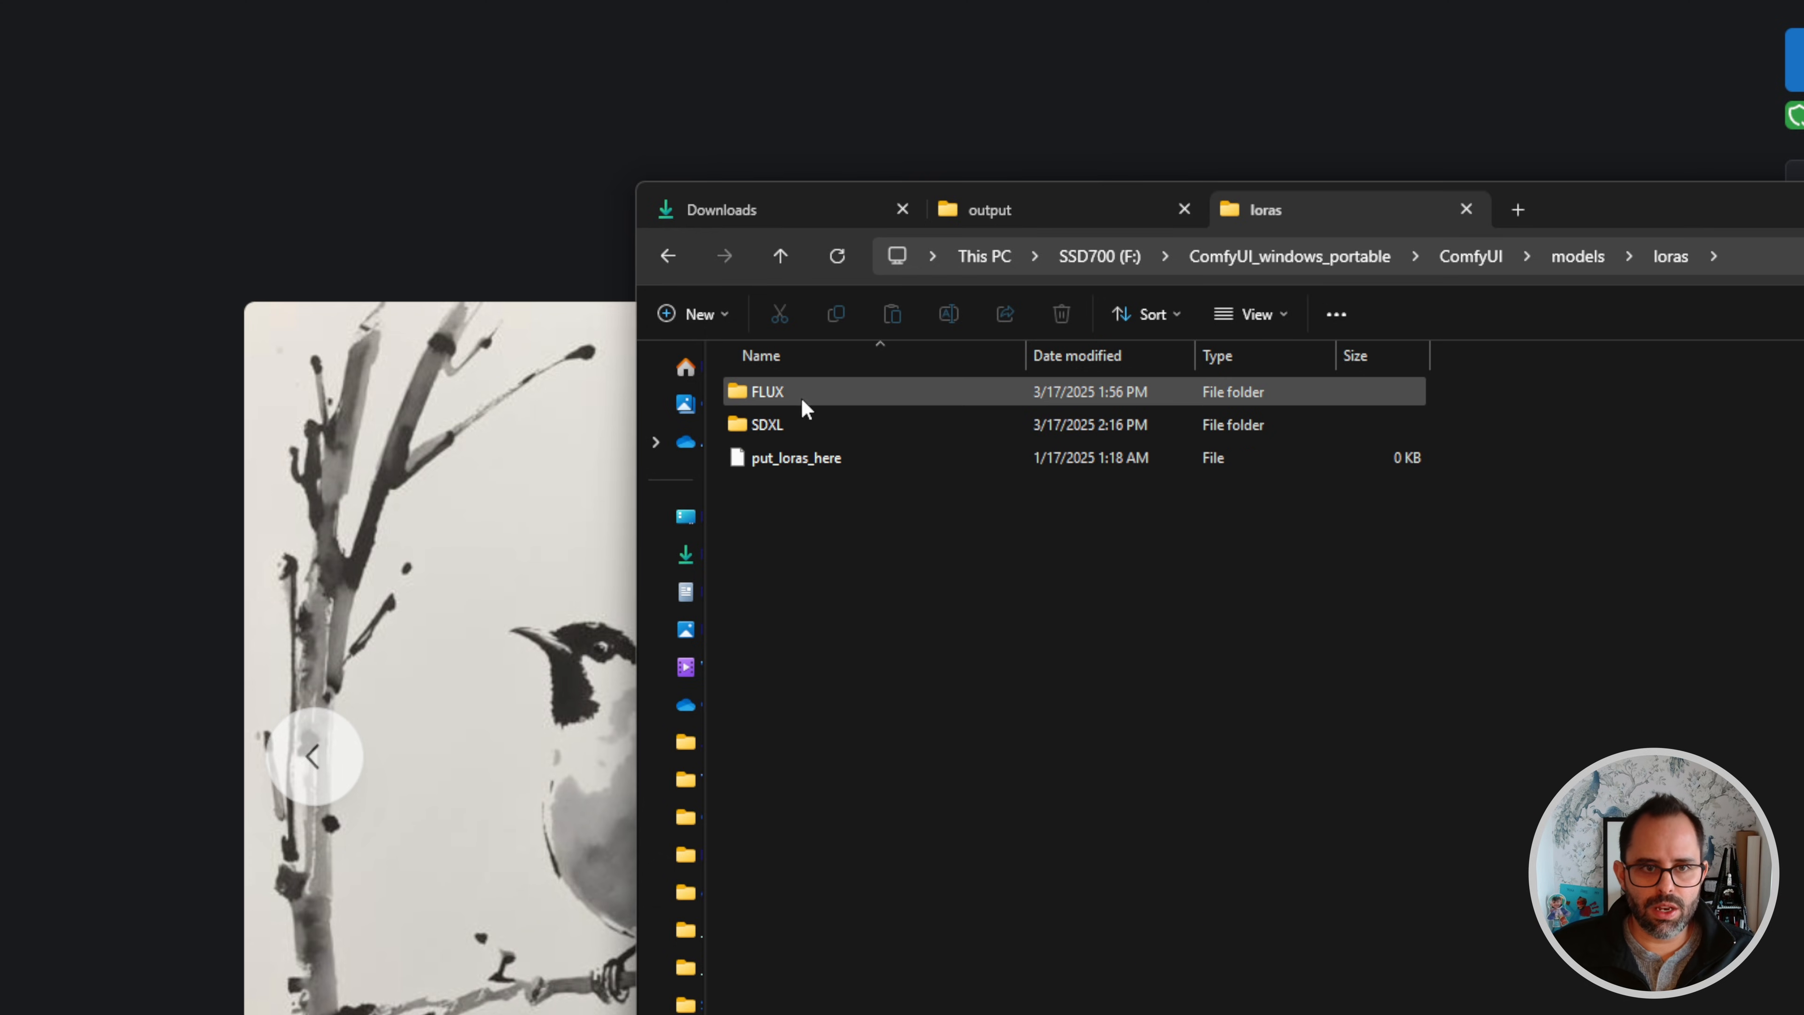
click(764, 424)
click(766, 396)
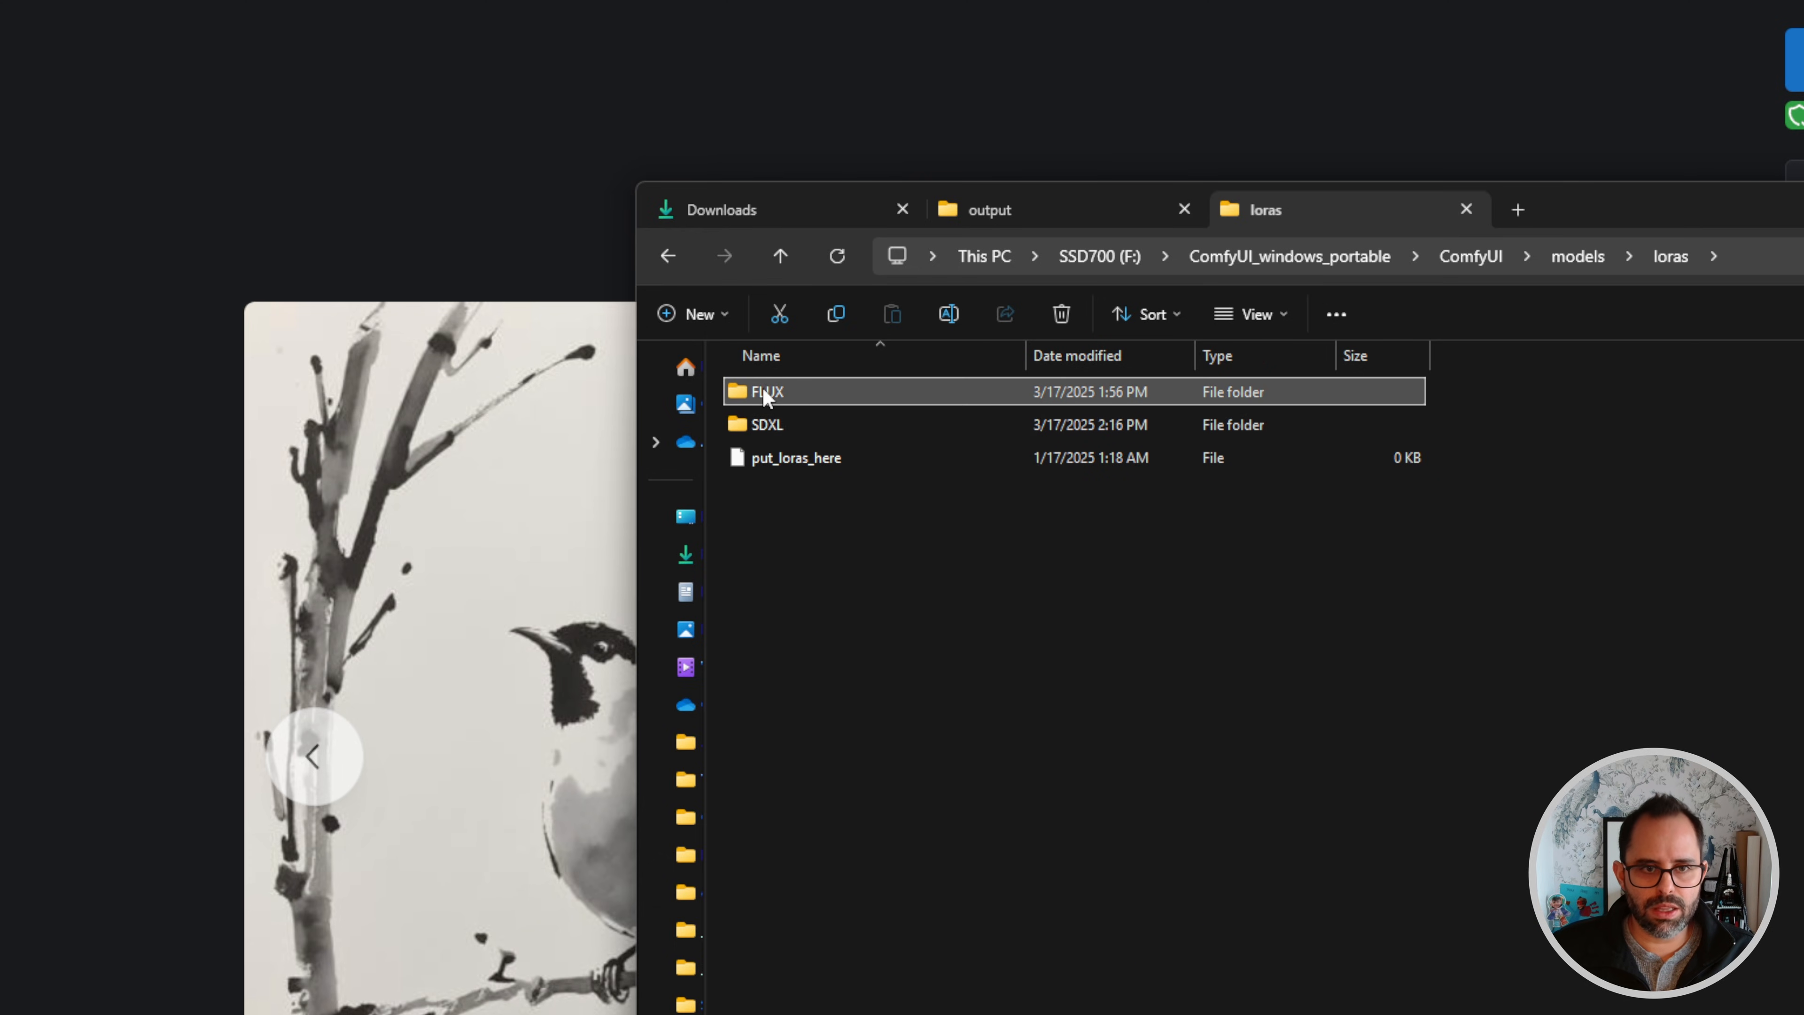
double_click(753, 424)
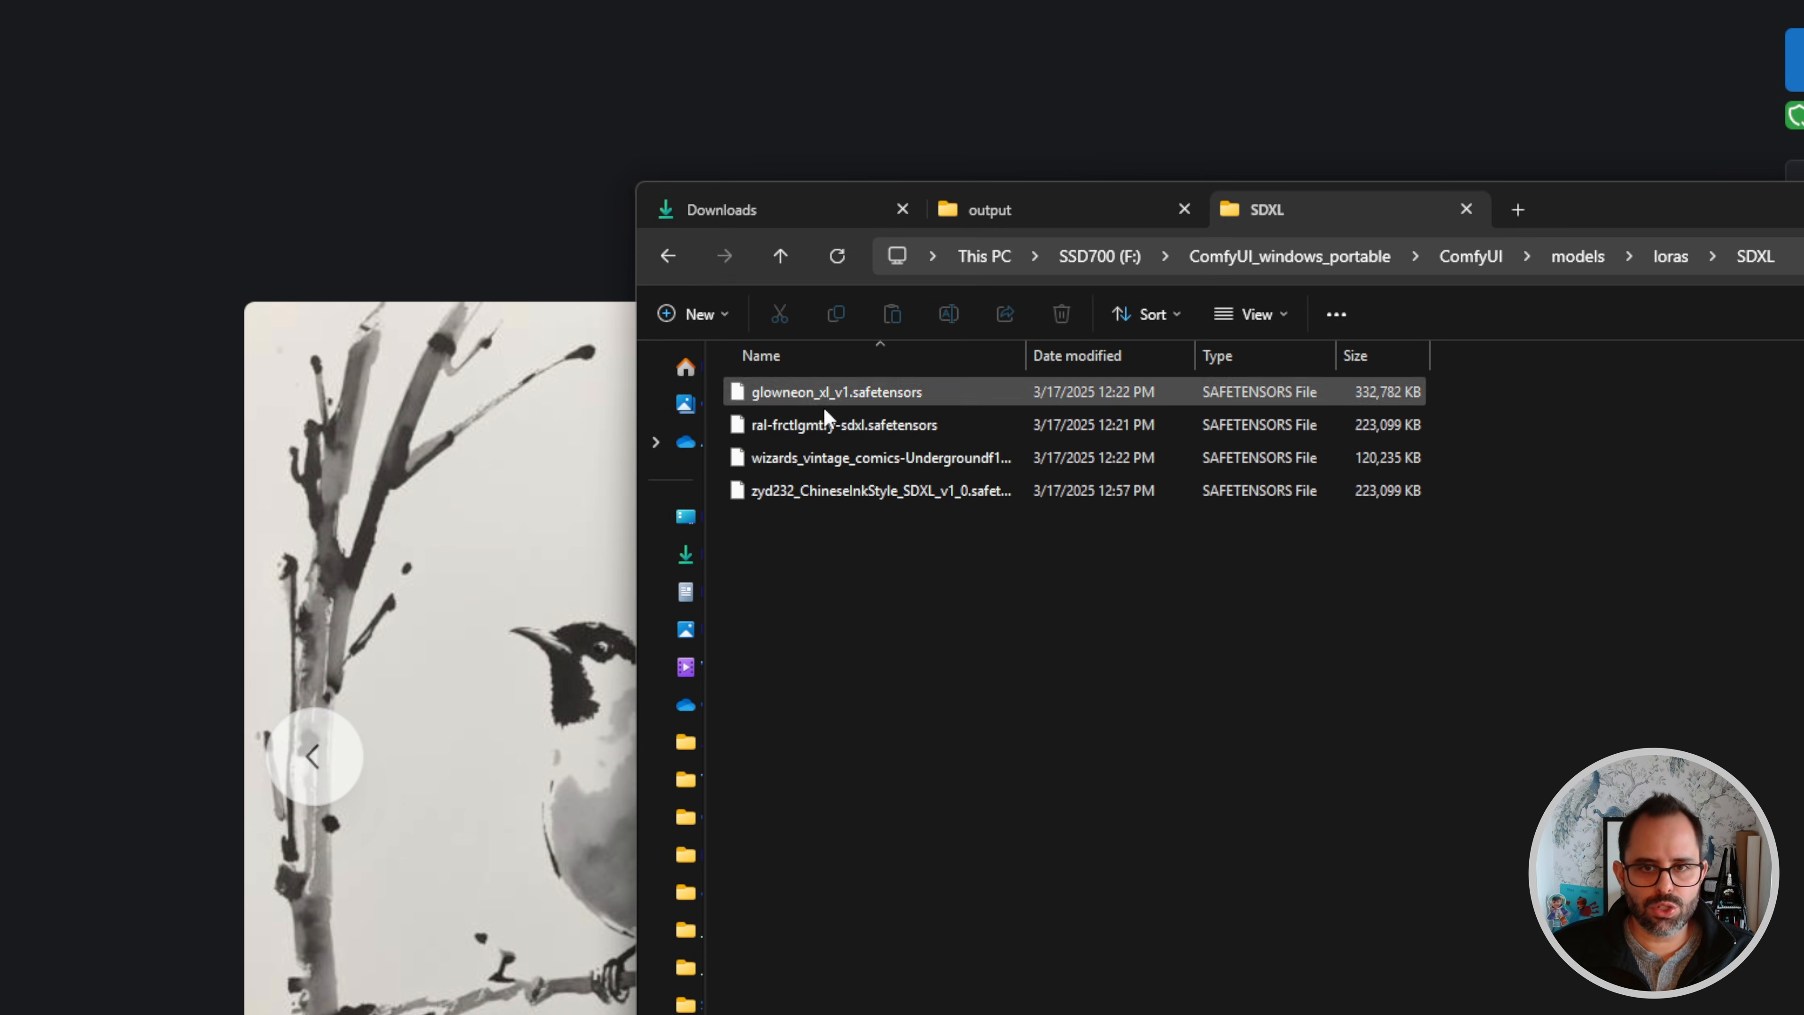
- Go back to the loras folder and look inside its FLUX subfolder
click(1670, 256)
double_click(765, 393)
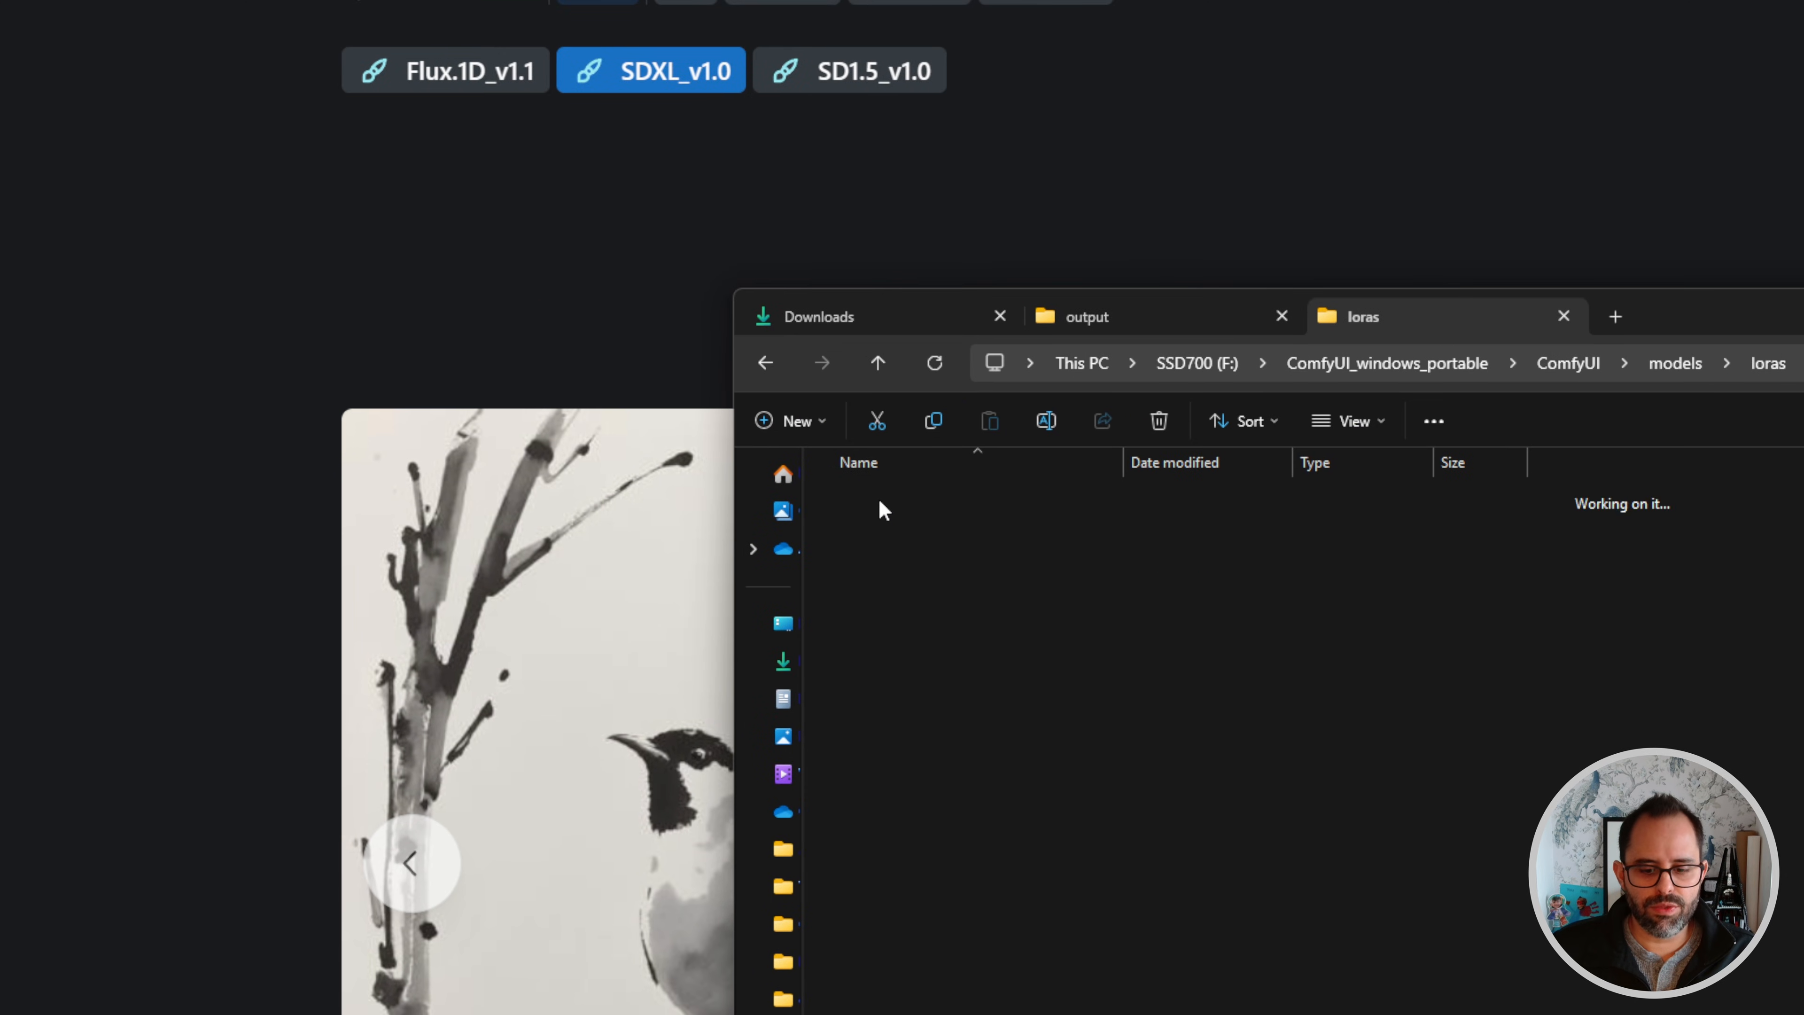
drag(986, 628, 860, 494)
click(973, 632)
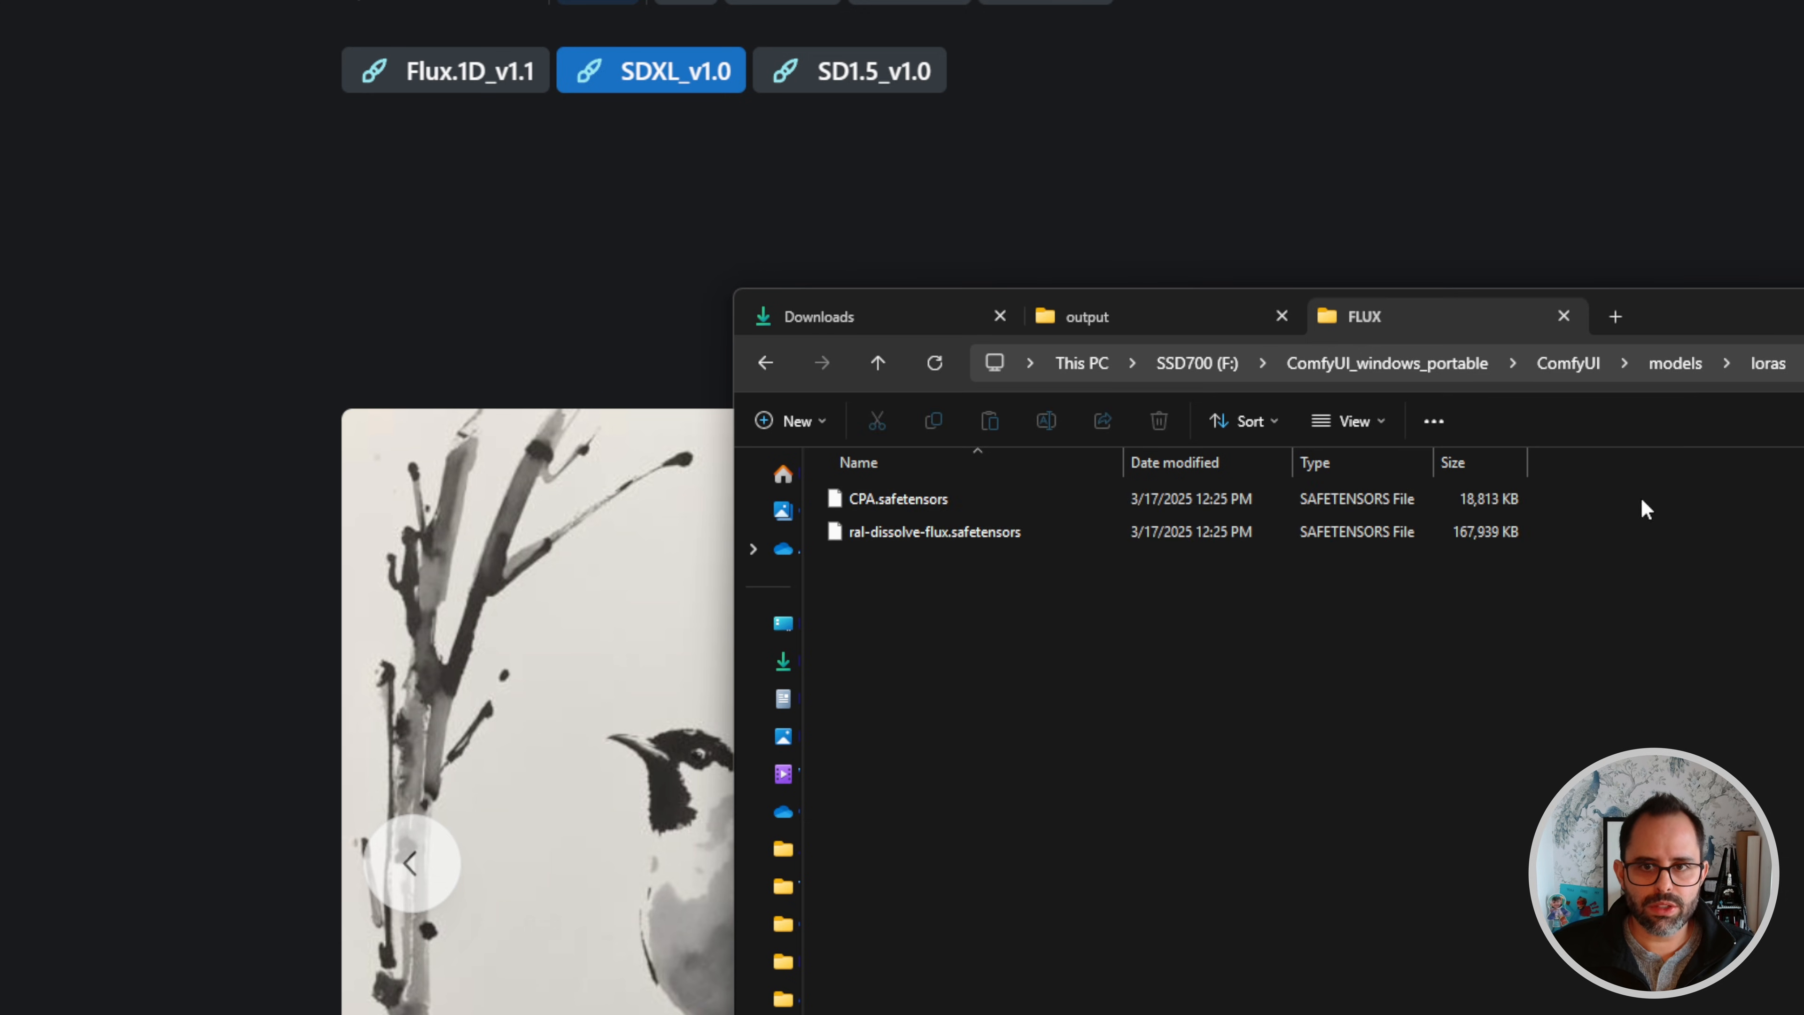
click(915, 496)
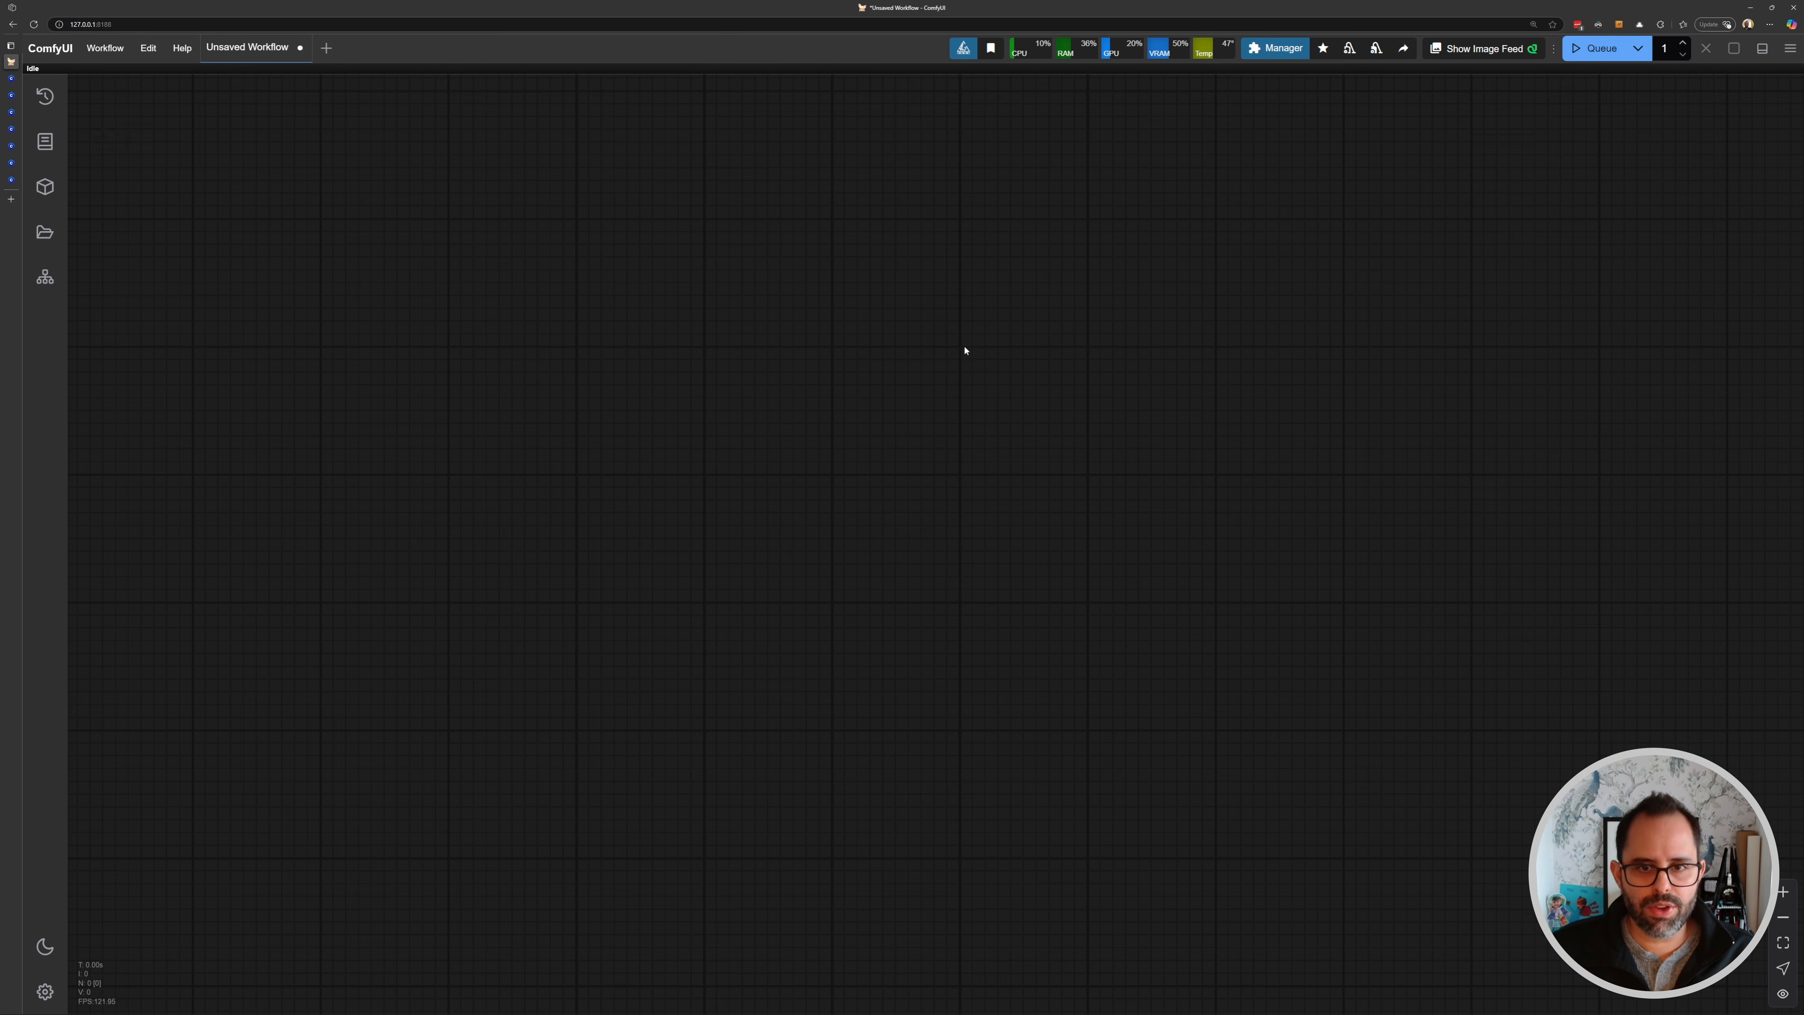
- Open the Ep03_SDXL_txt2img workflow from the saved workflows list in ComfyUI
click(45, 231)
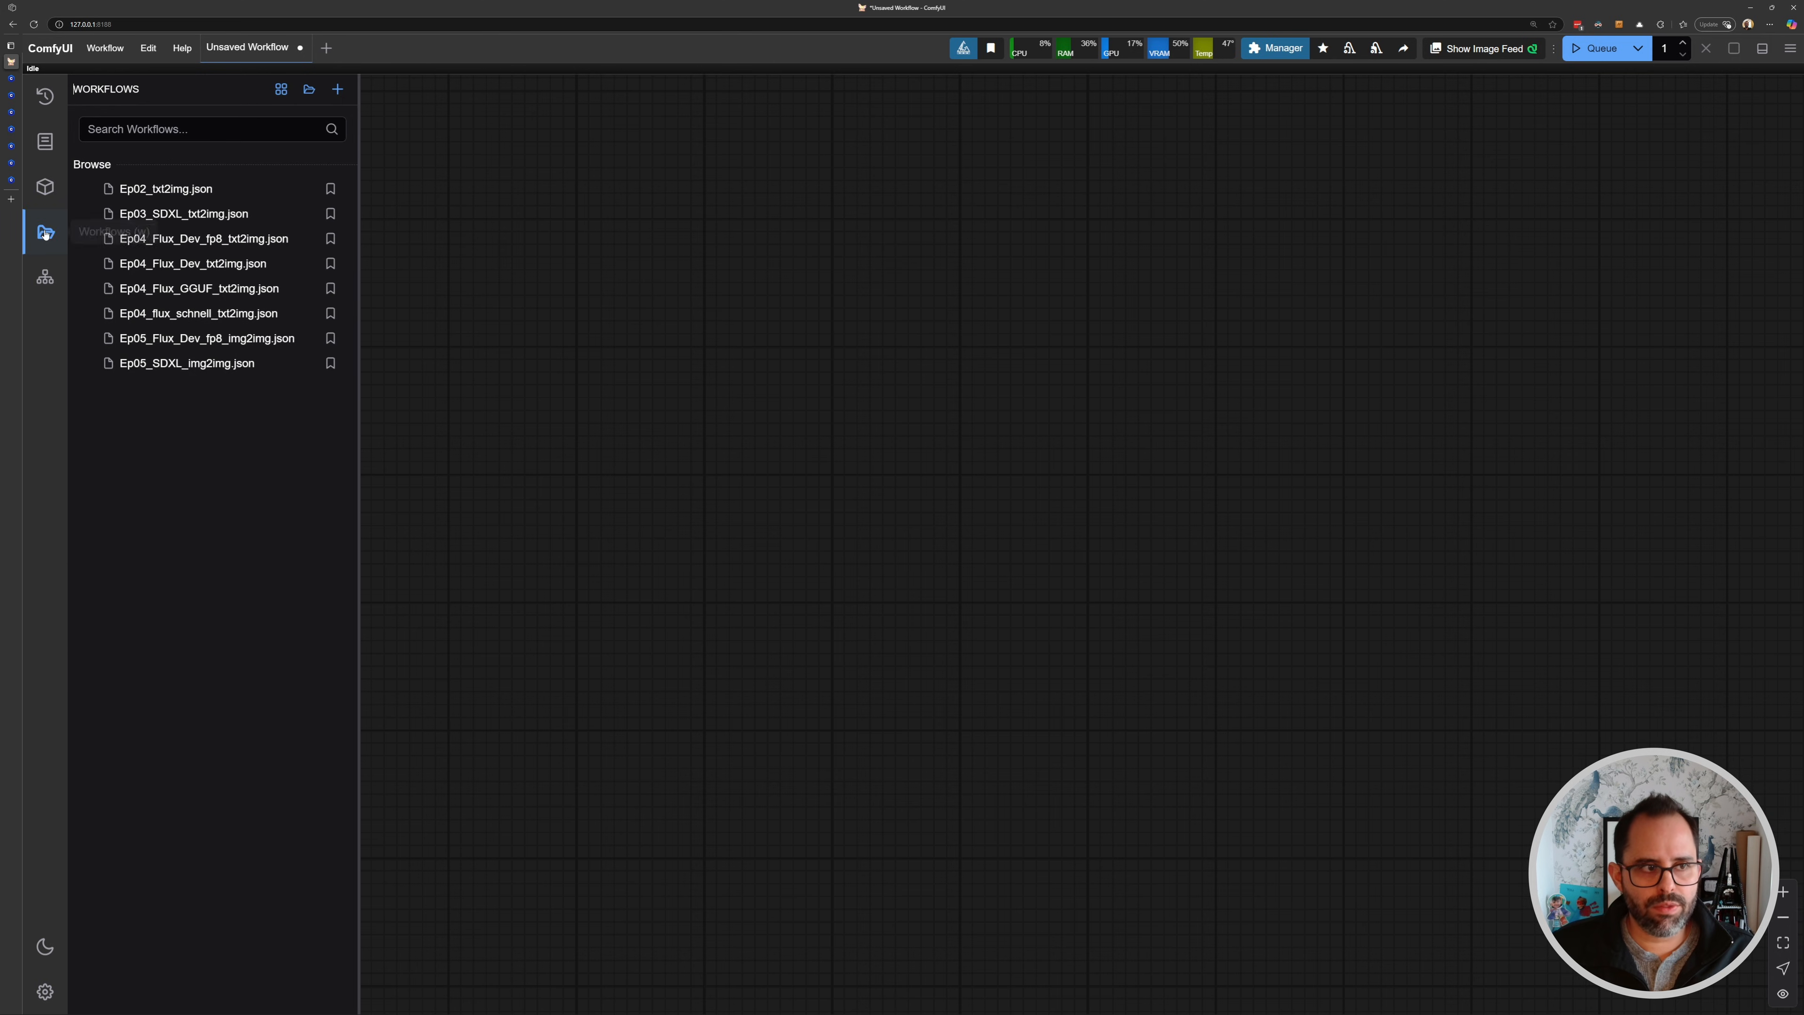
click(165, 214)
key(w)
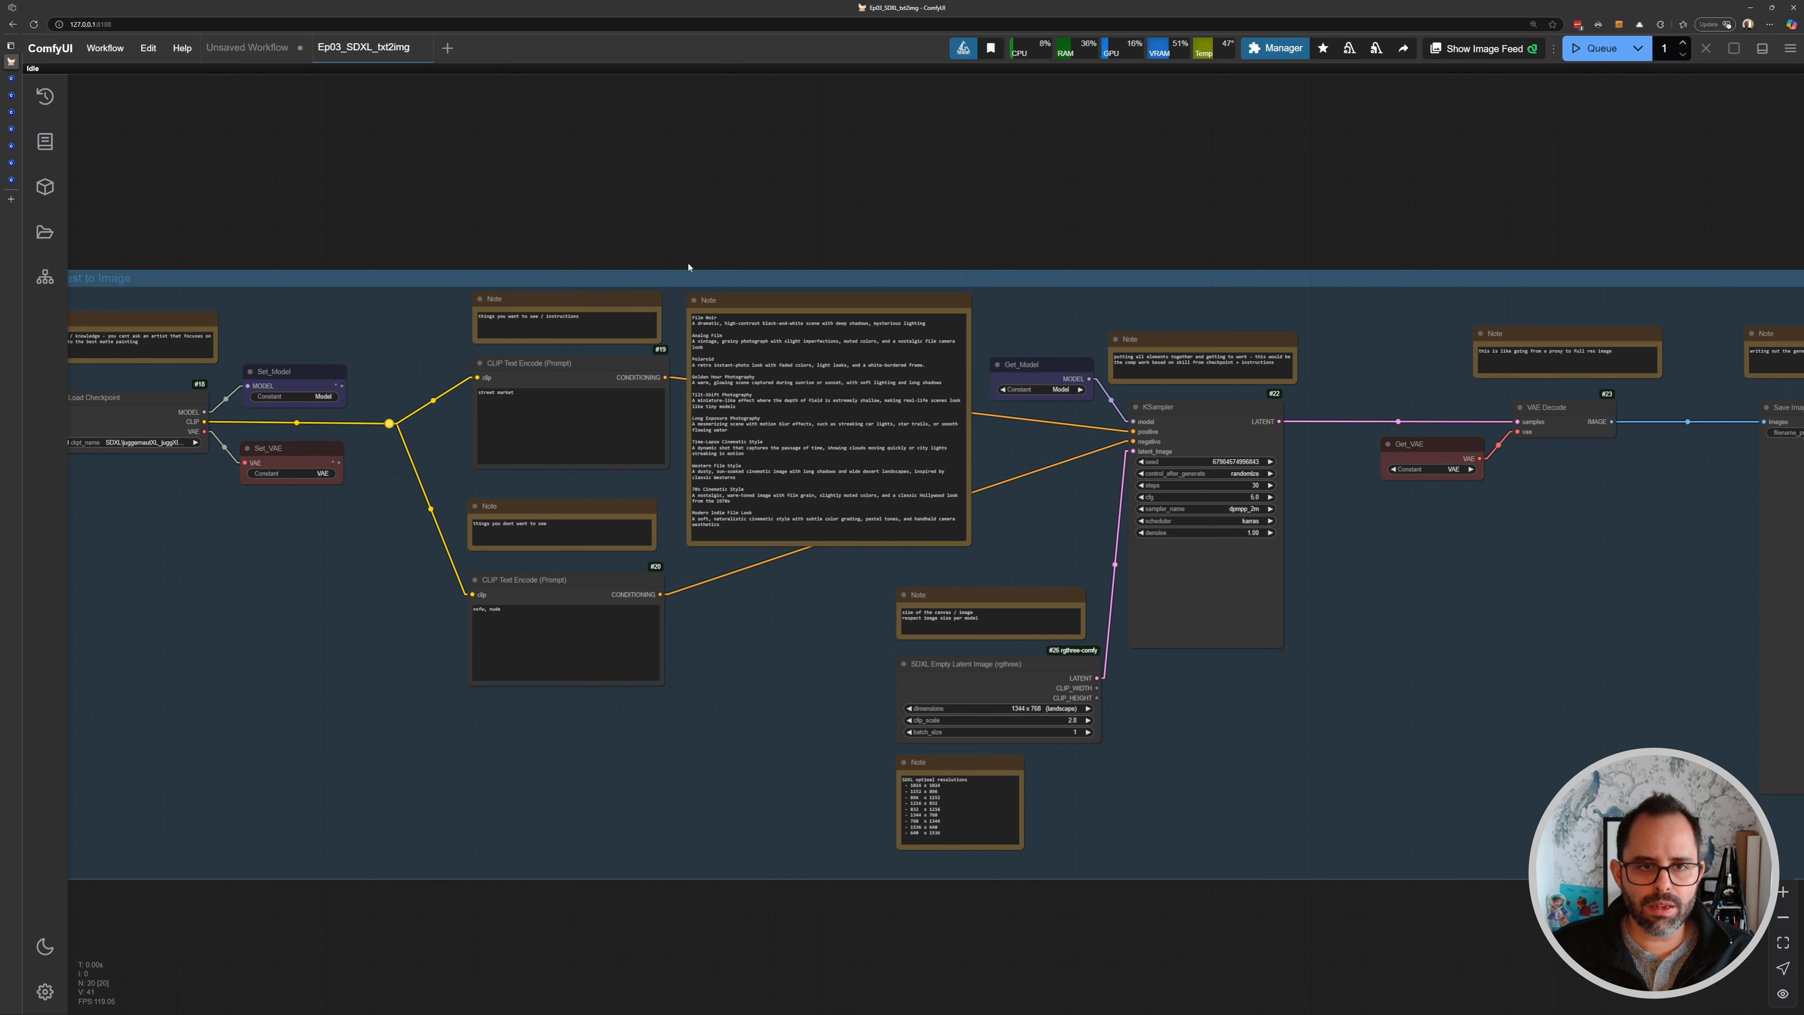
drag(550, 220, 601, 234)
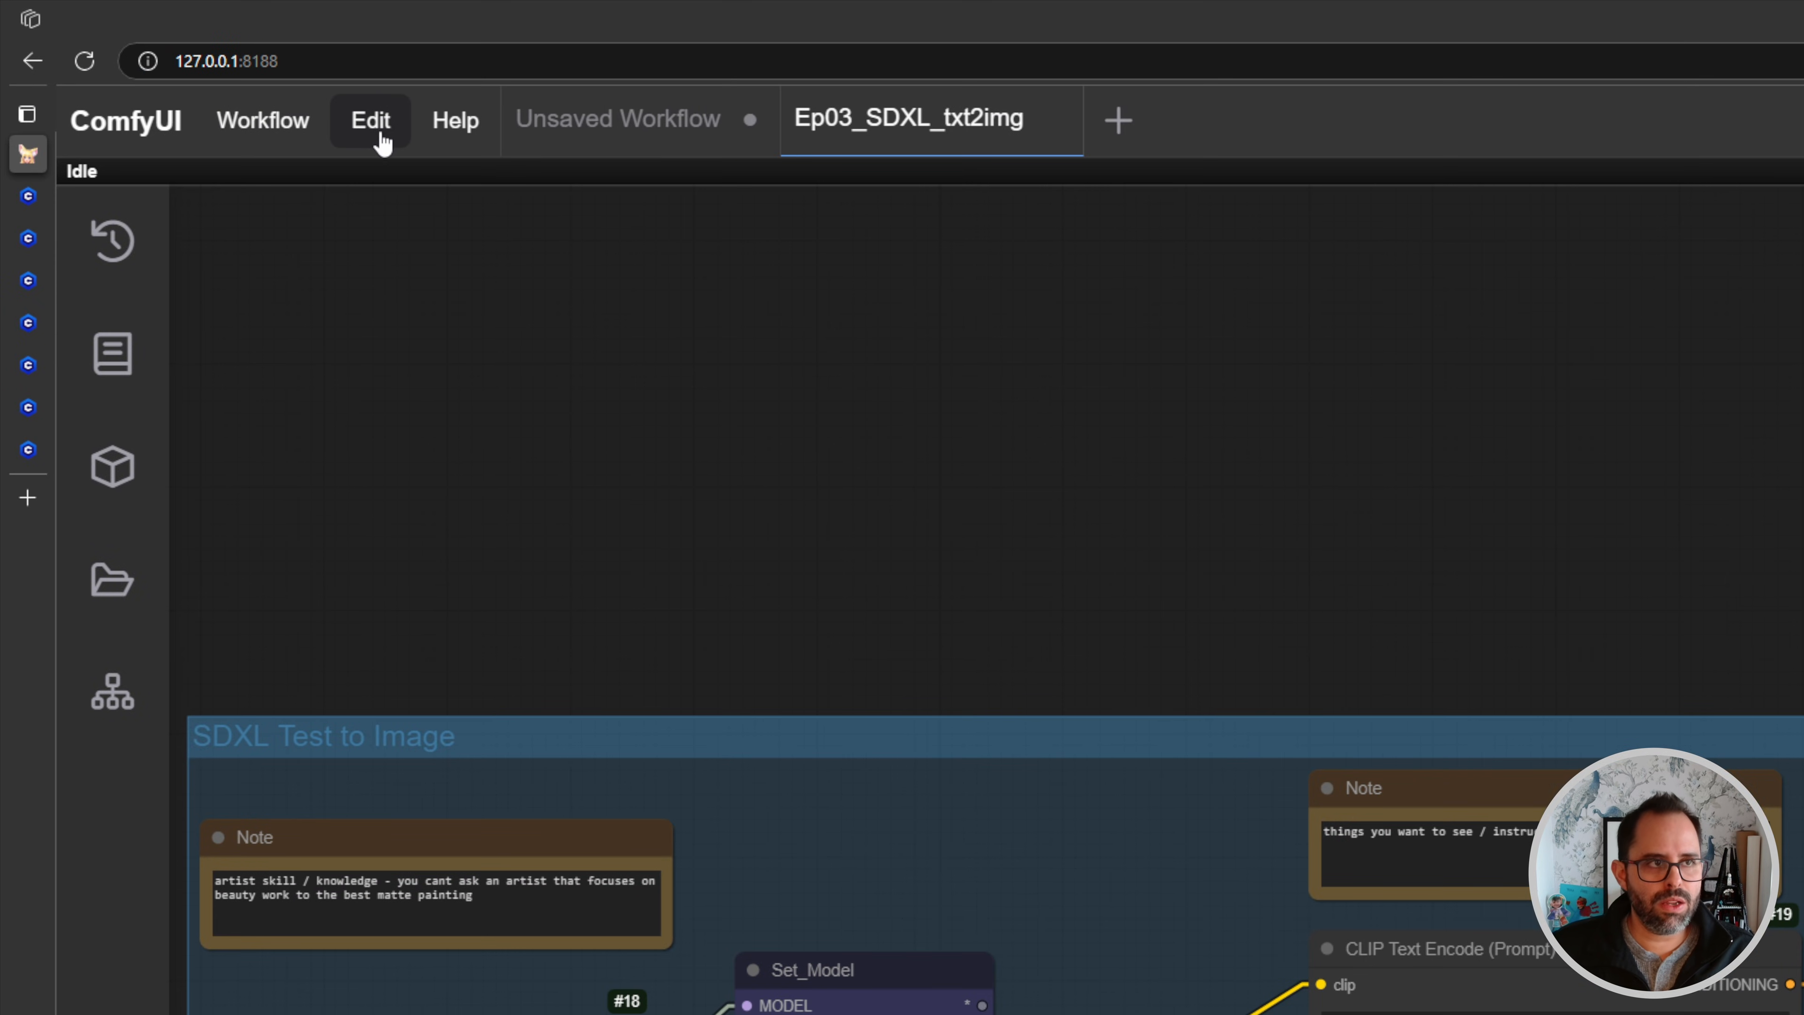
- Refresh the node definitions so newly added LoRA files are recognised
click(380, 138)
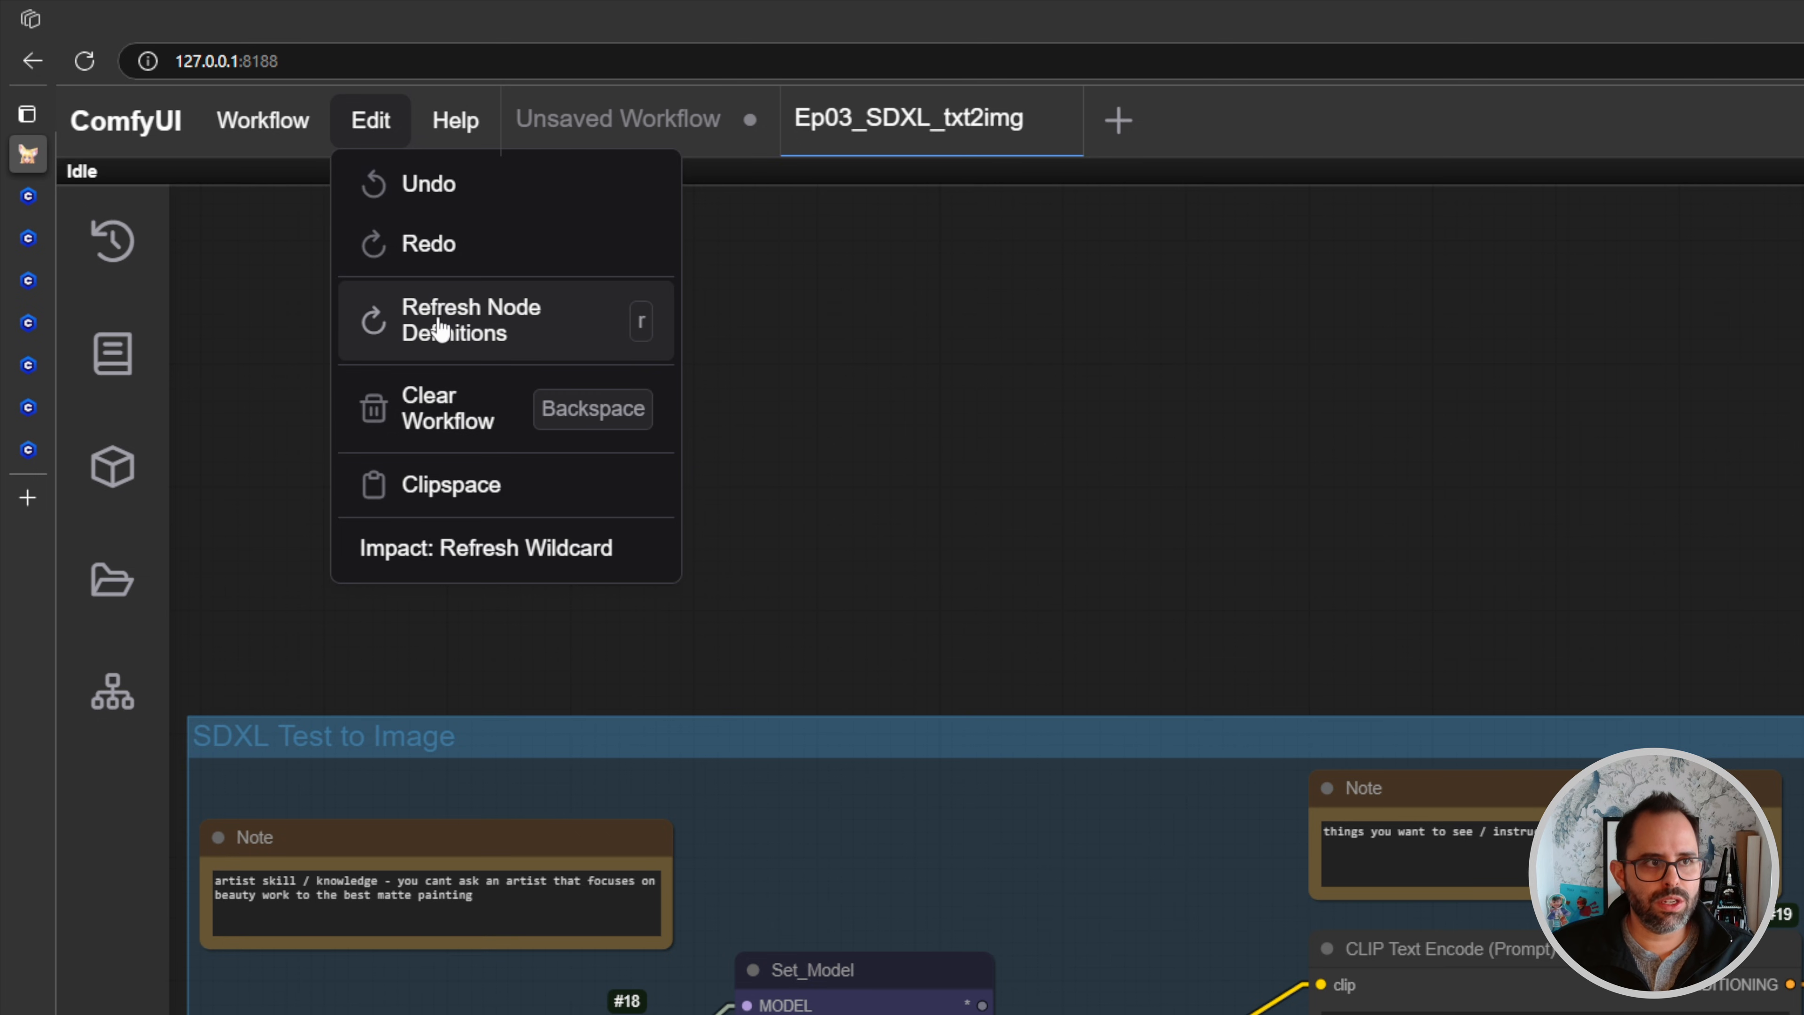
click(564, 320)
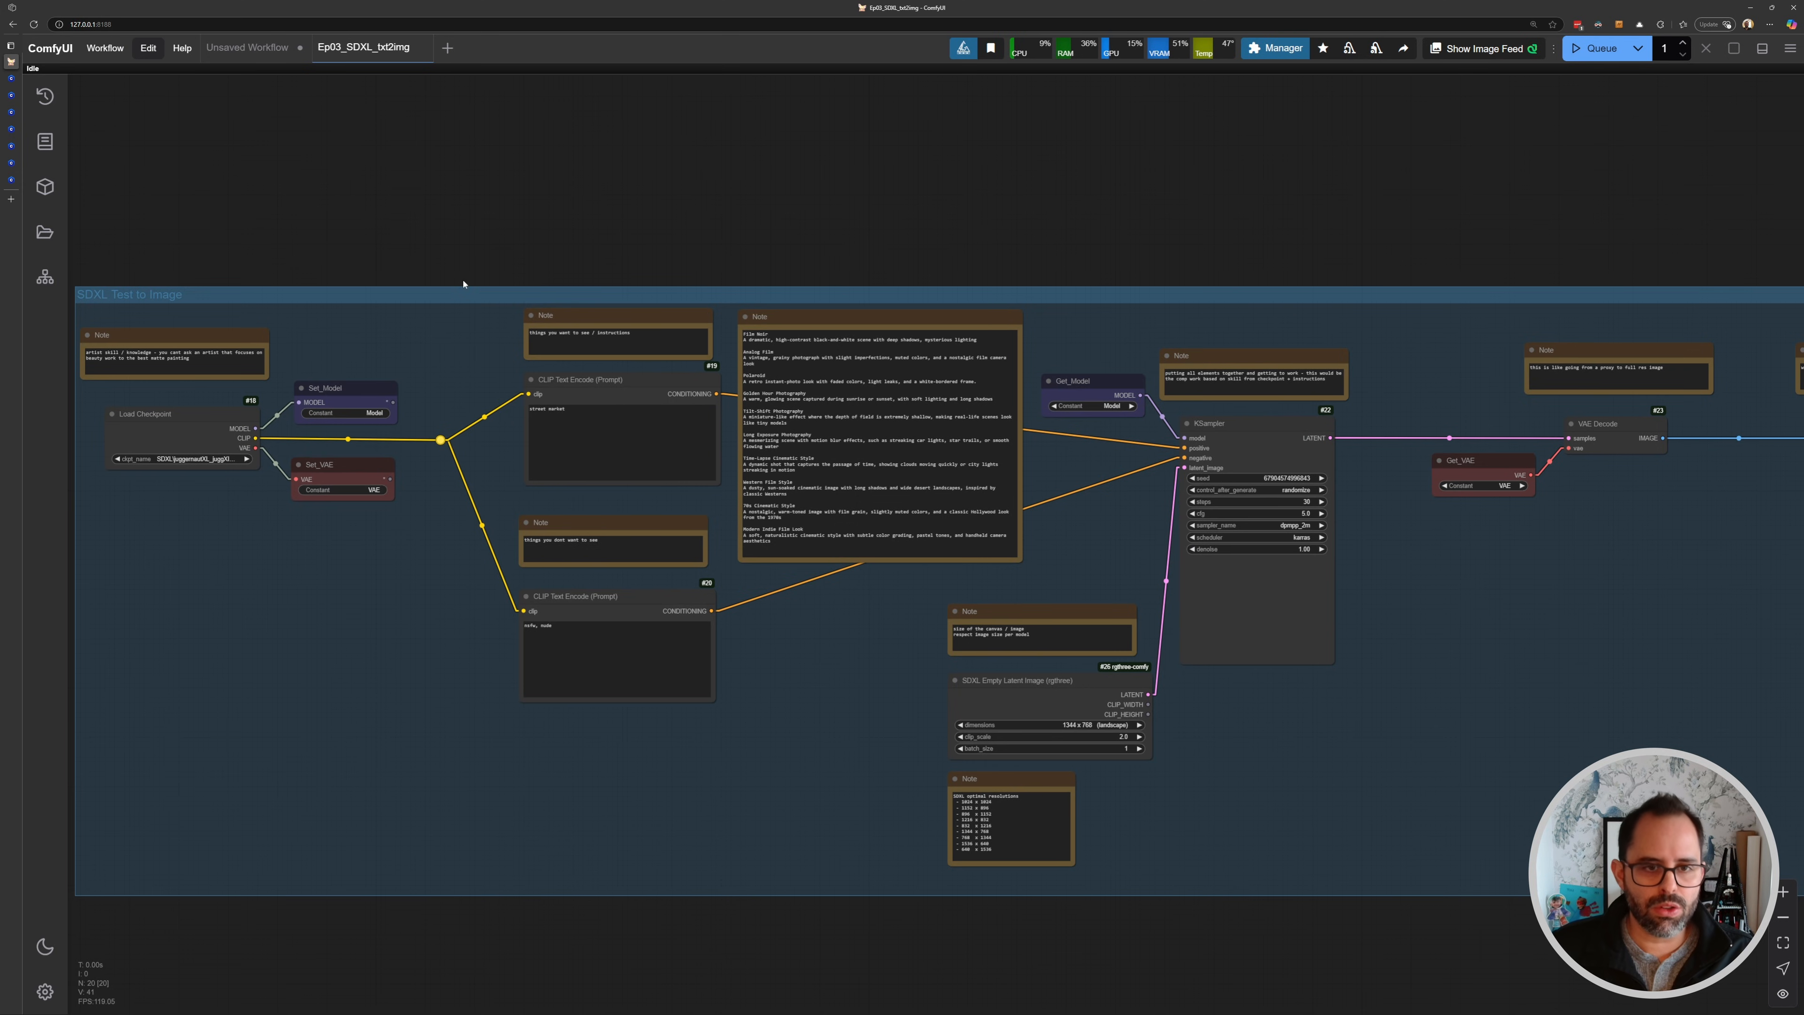
drag(494, 283, 549, 206)
scroll(488, 244, down, 3)
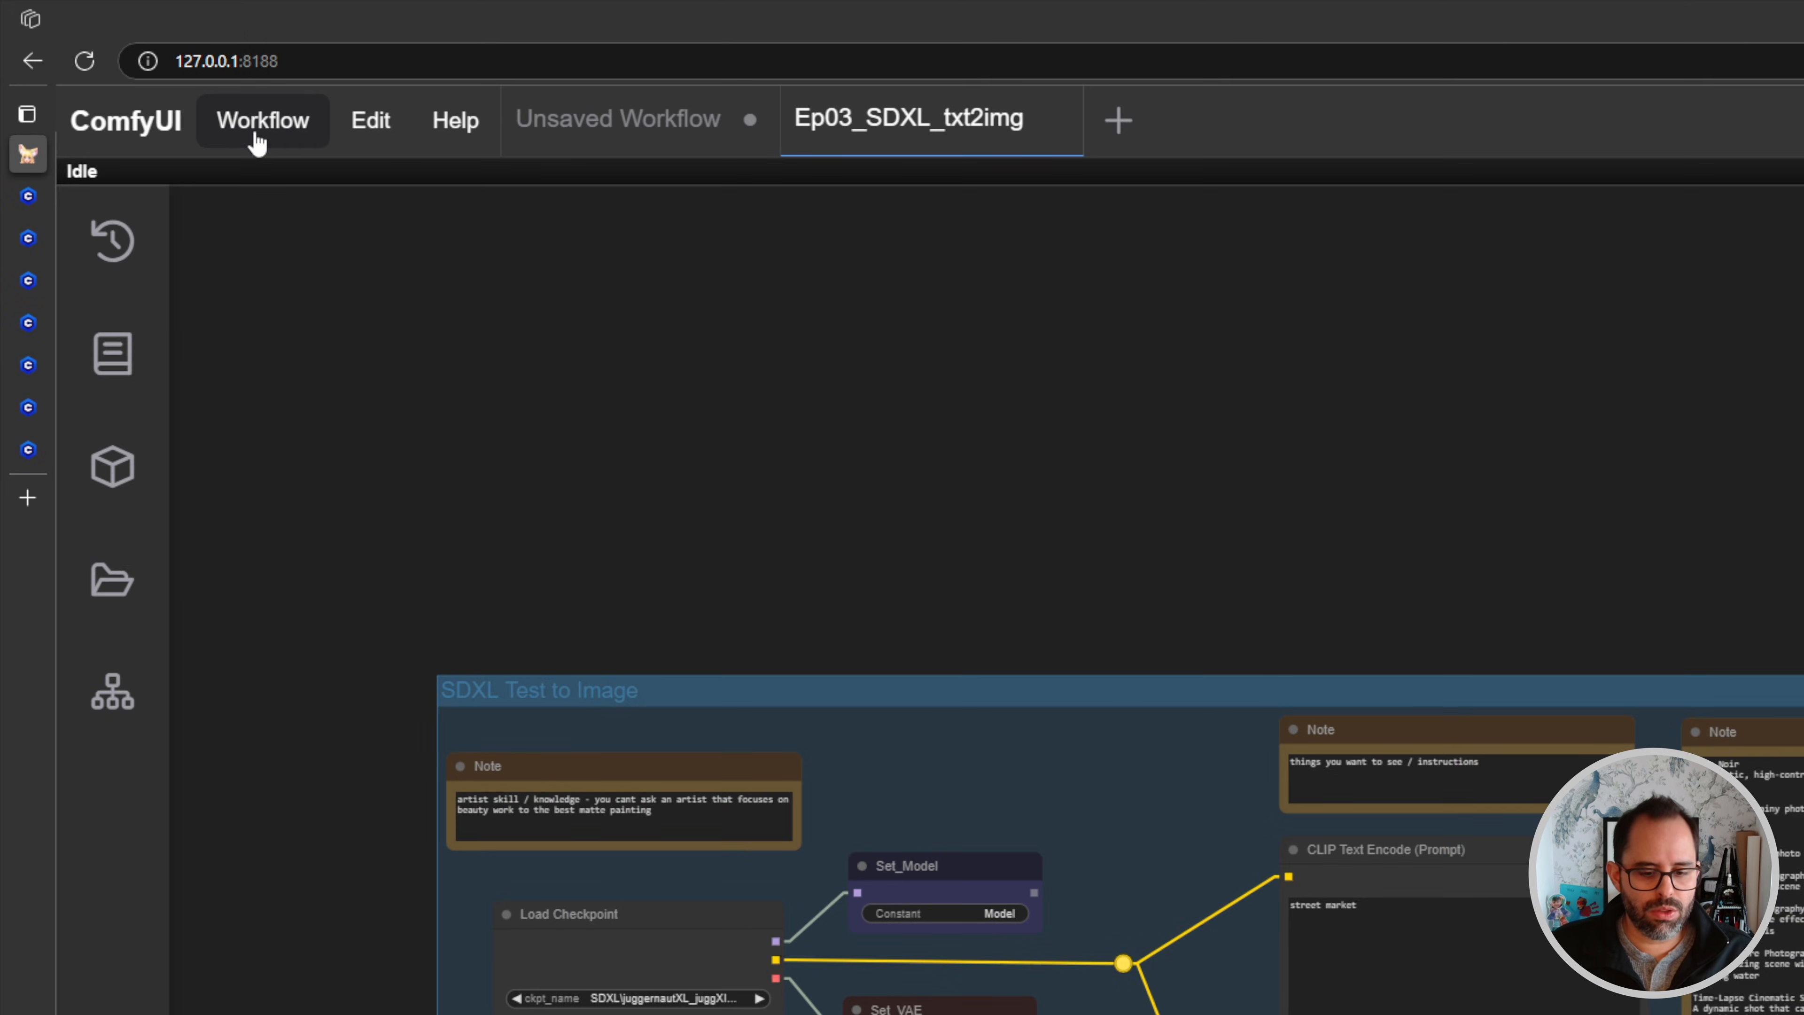
- Save the workflow as a copy named Ep06_SDXL_LoRA
click(103, 50)
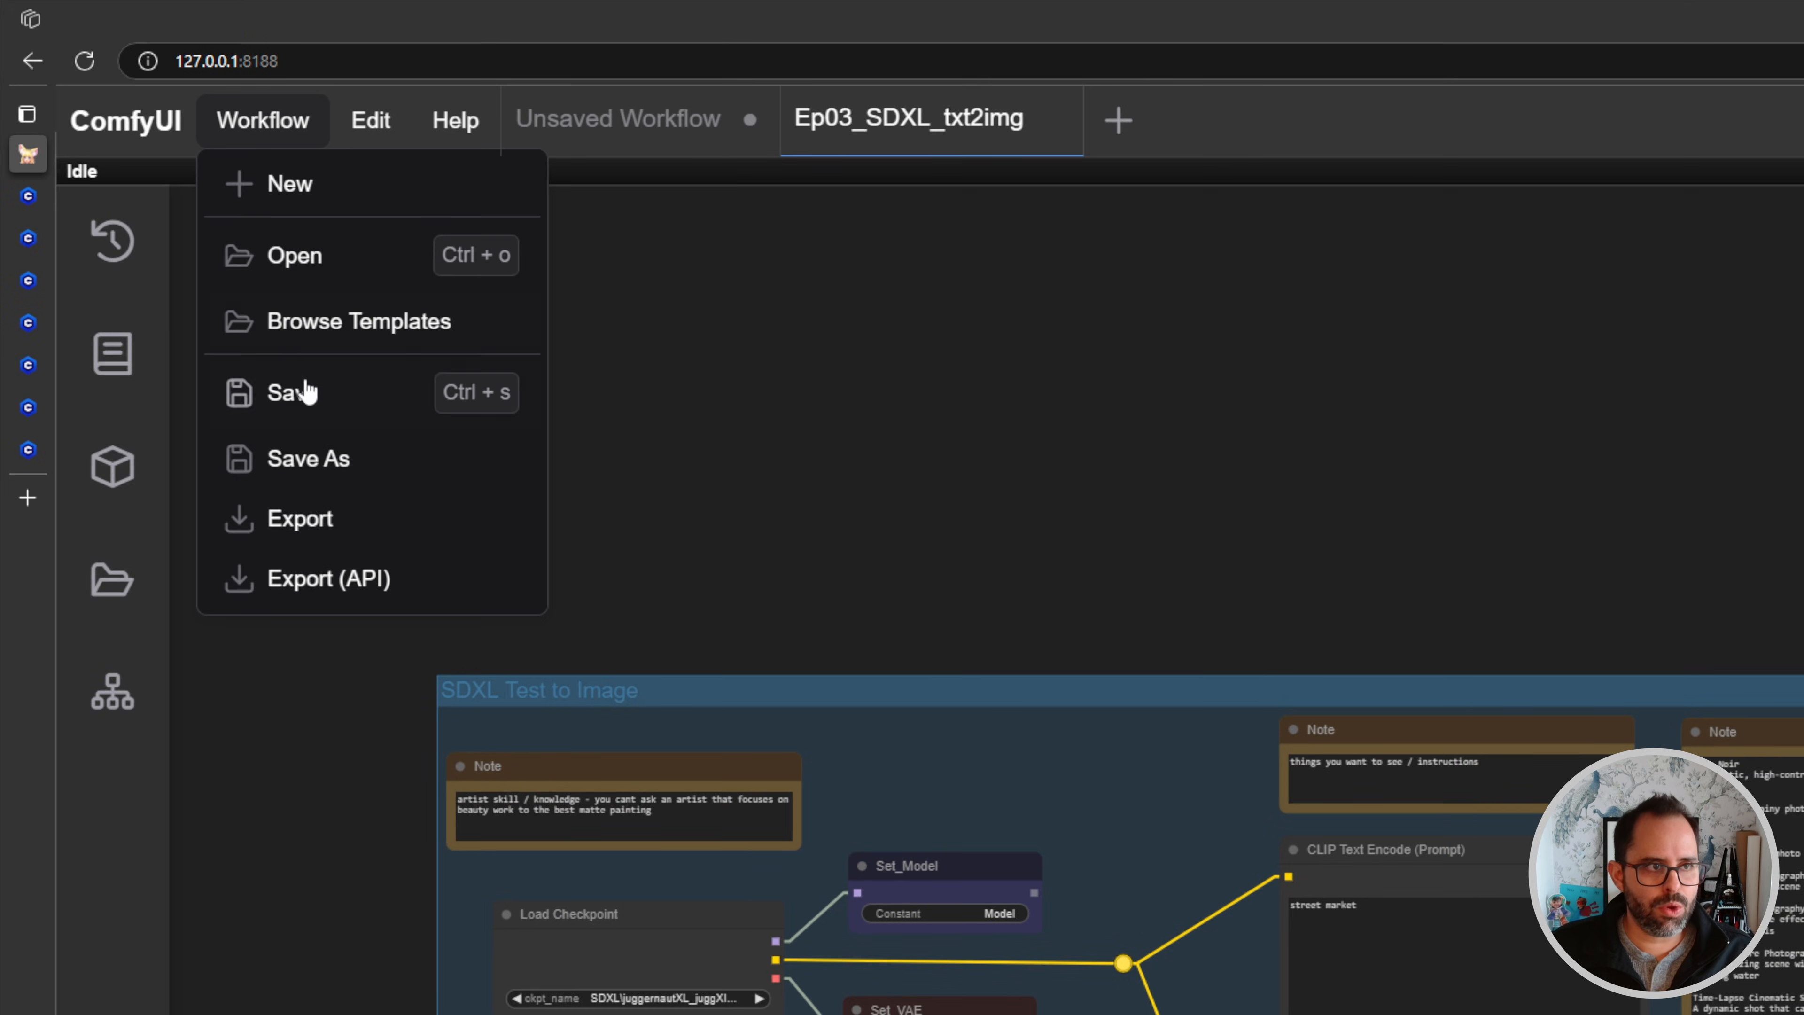
click(320, 470)
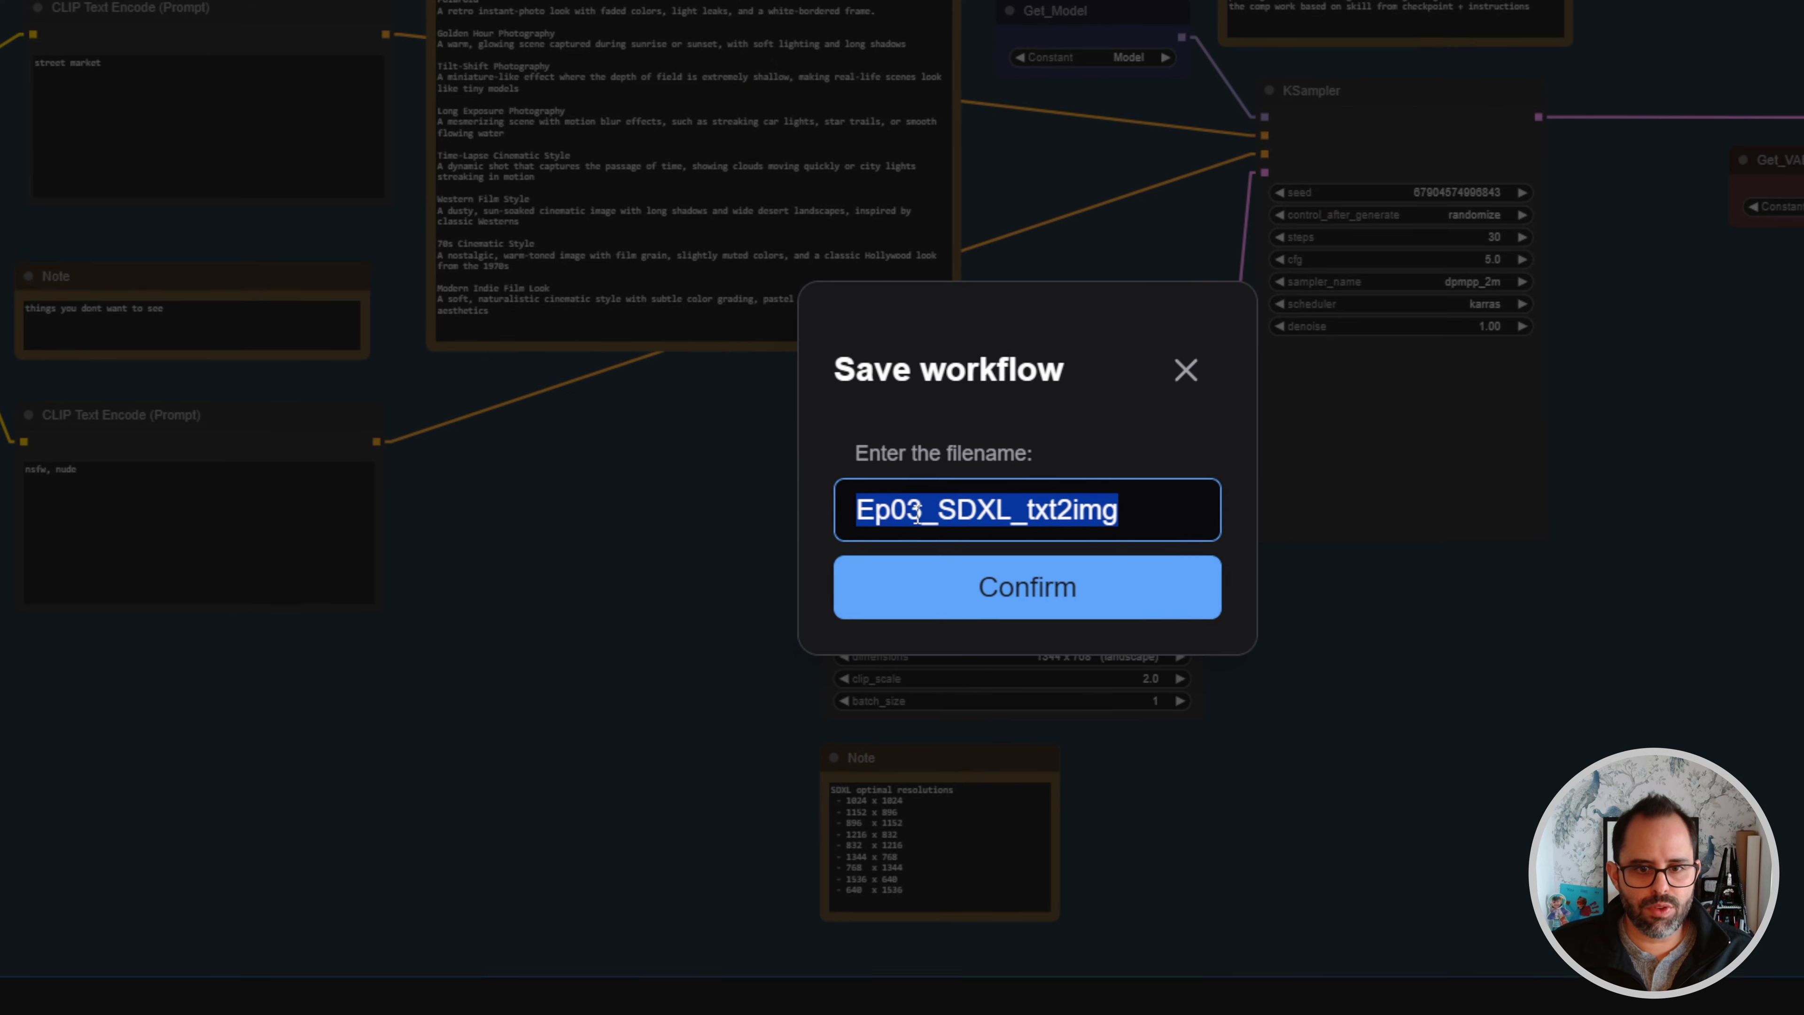
key(Left)
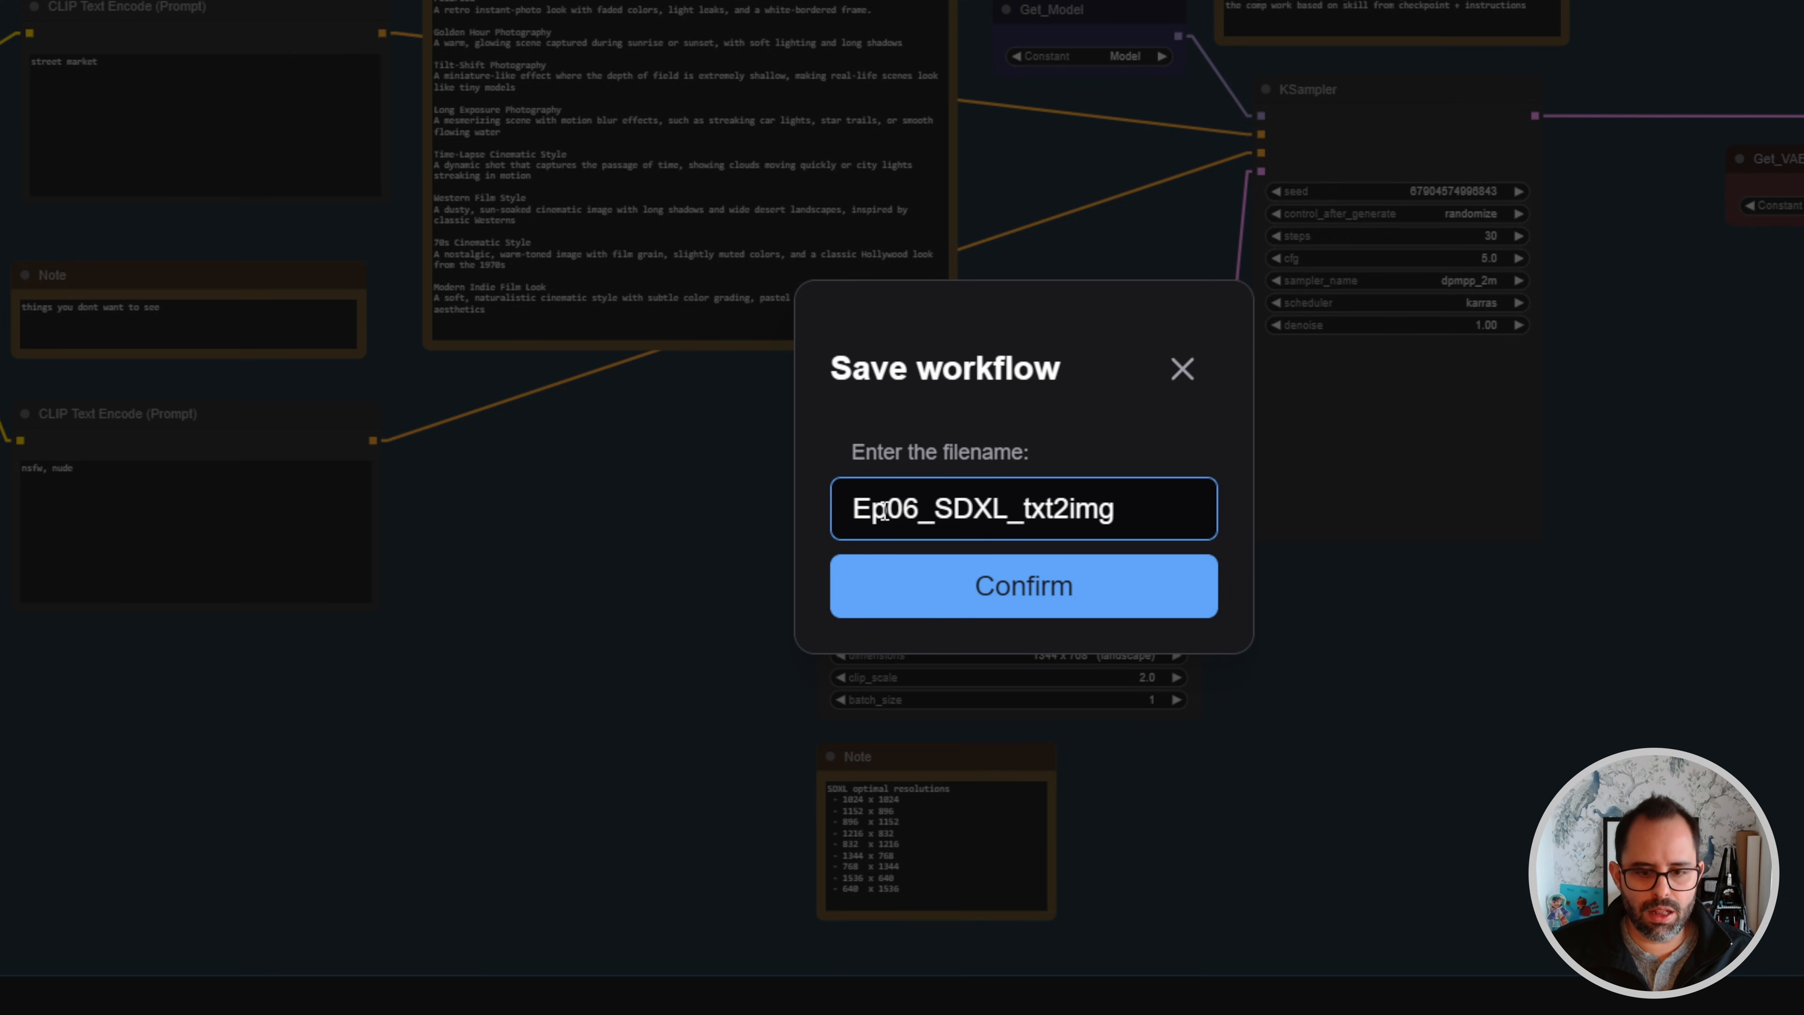
key(Delete)
key(Delete)
key(Delete)
key(Delete)
key(Delete)
key(Delete)
key(Delete)
text(Lo)
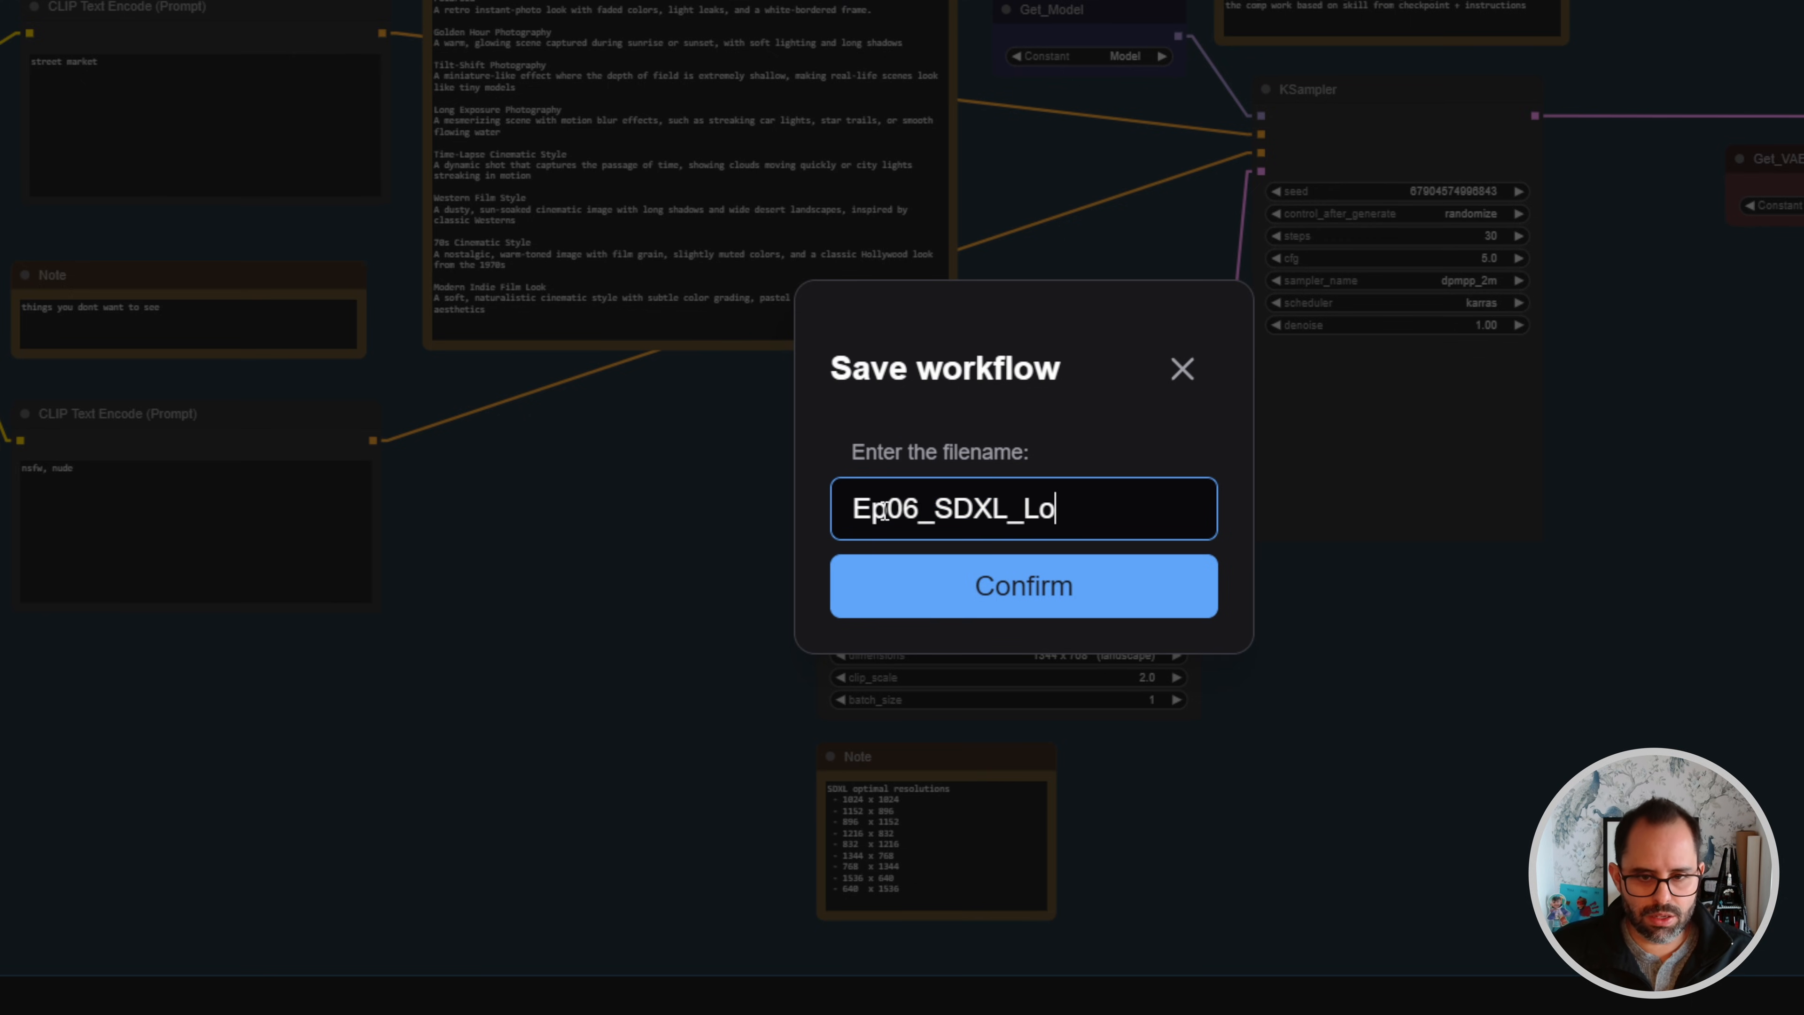
text(RA)
key(Return)
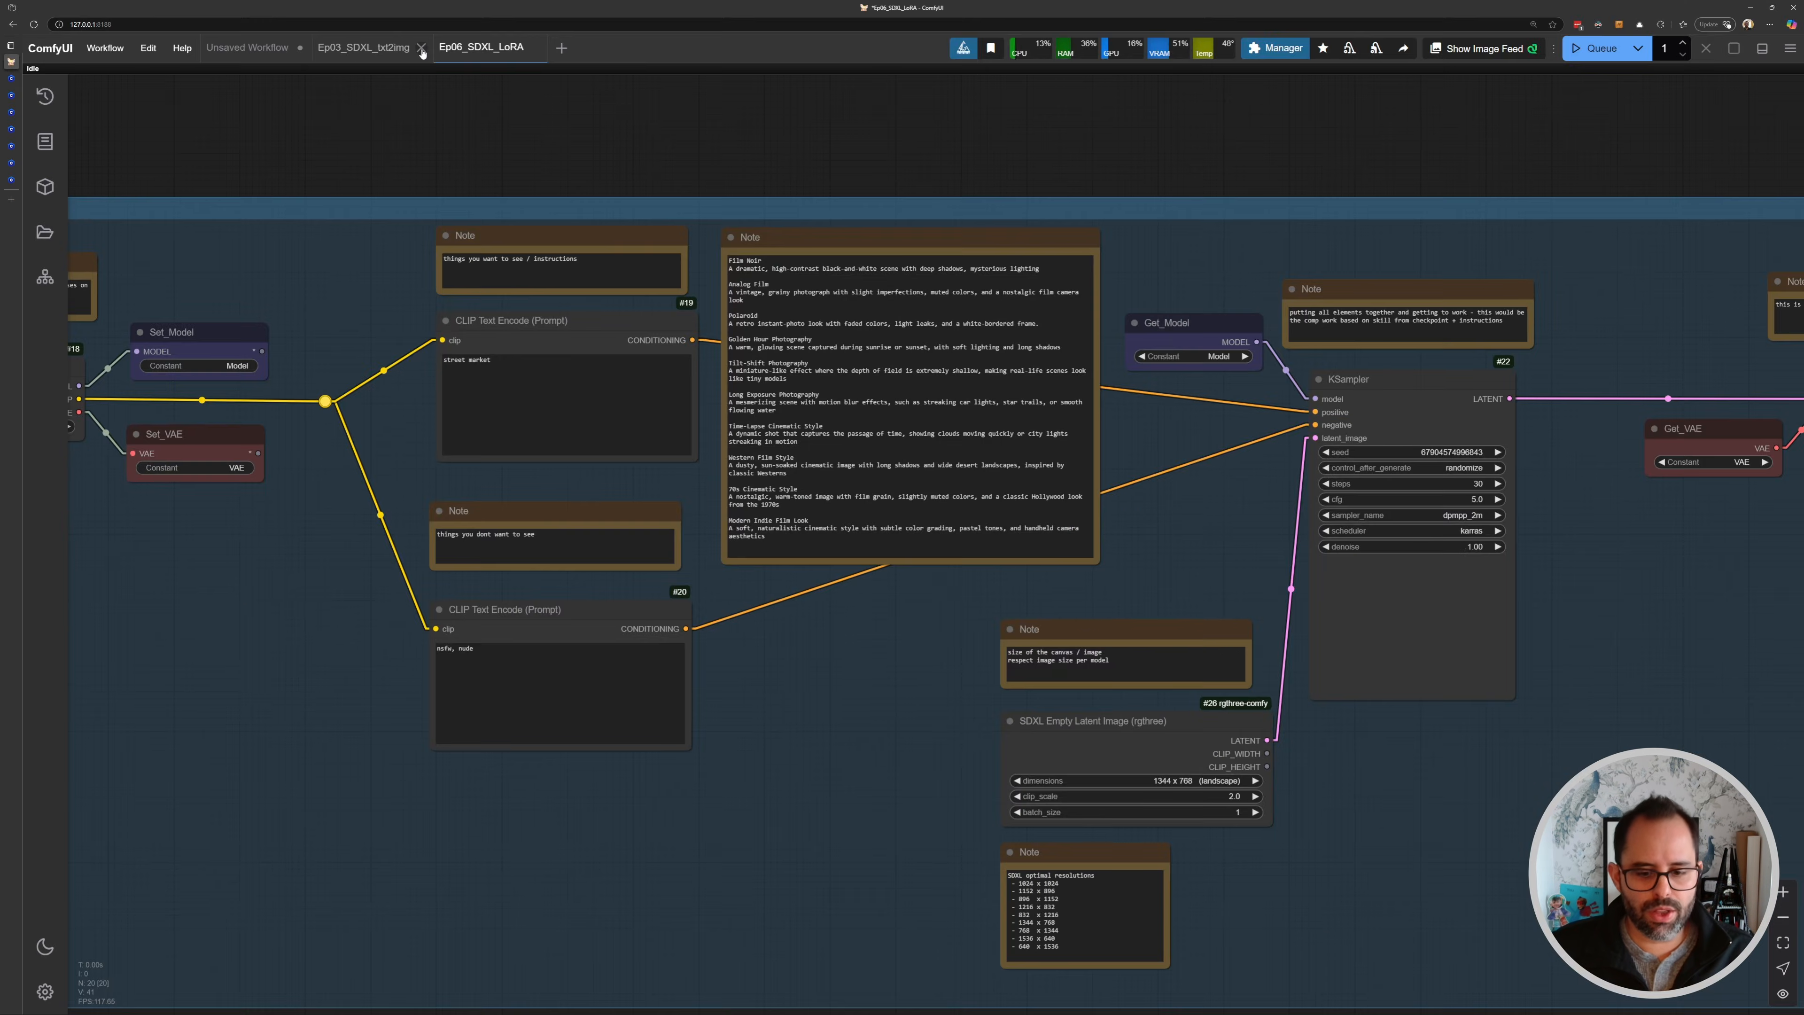
- Close the original Ep03_SDXL_txt2img workflow tab
click(1045, 117)
click(300, 48)
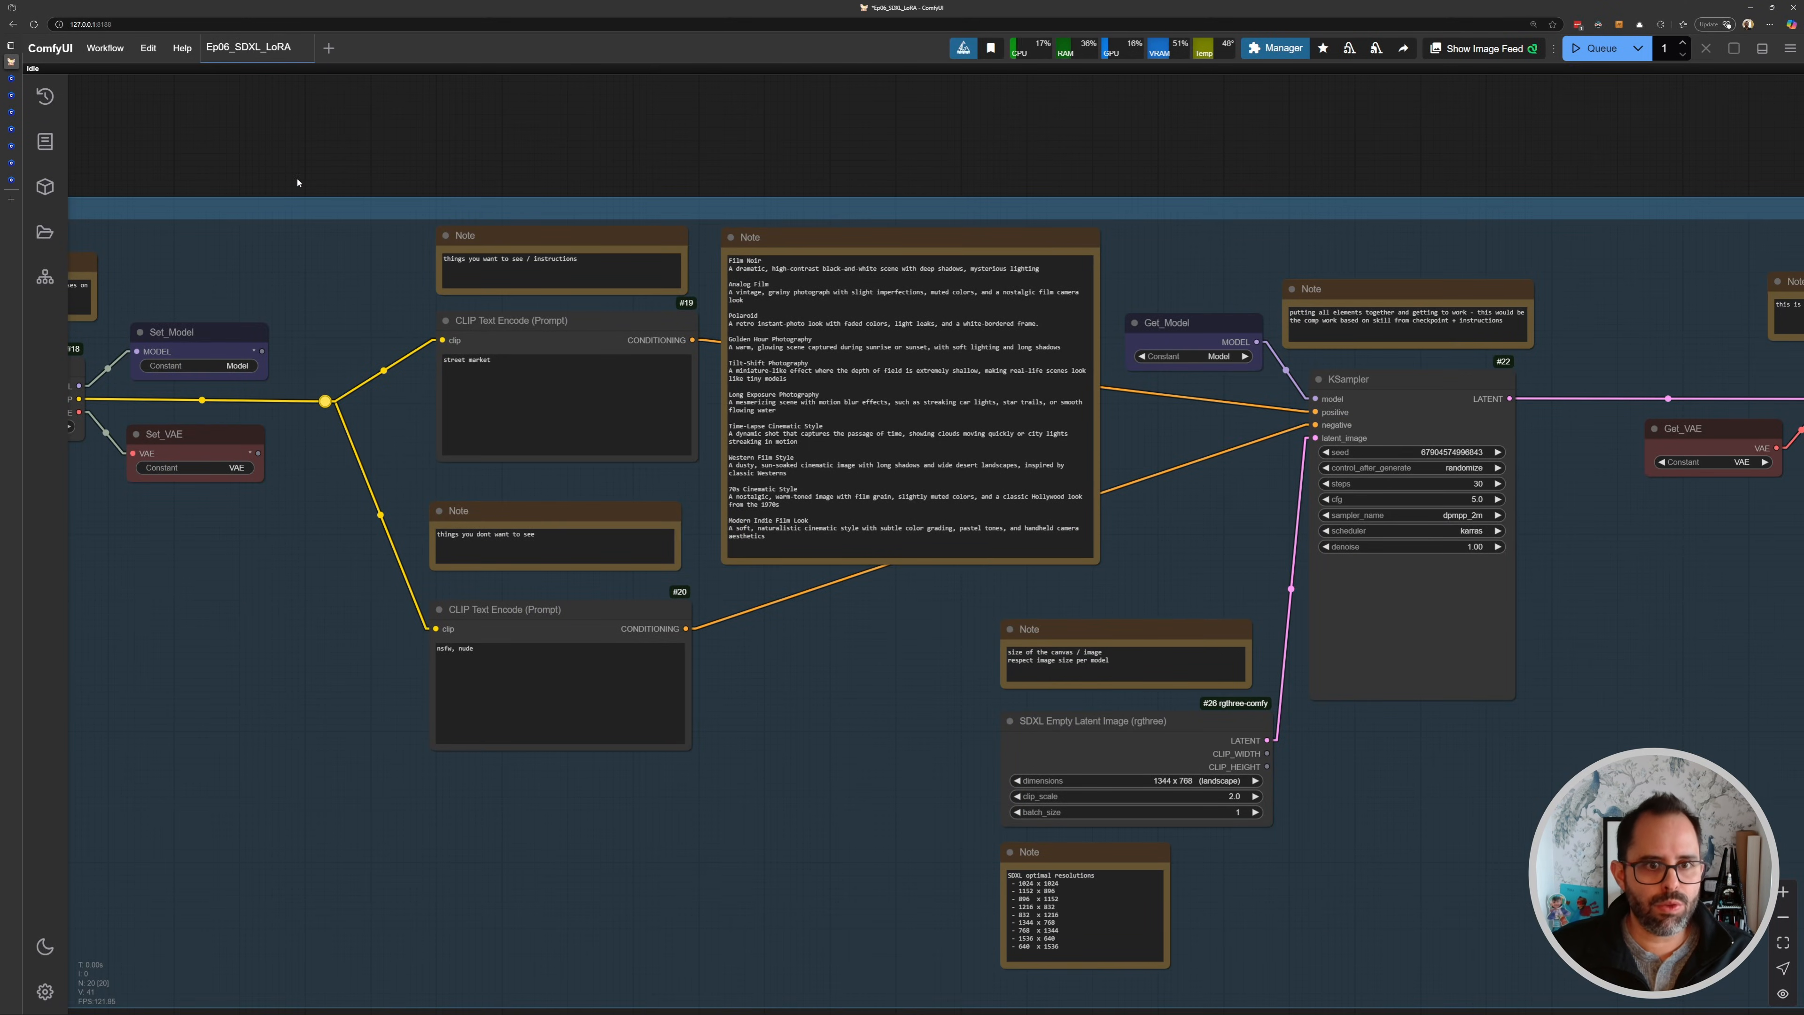
- Add a Load LoRA node to the canvas below the Load Checkpoint node
scroll(325, 210, down, 6)
scroll(405, 299, up, 6)
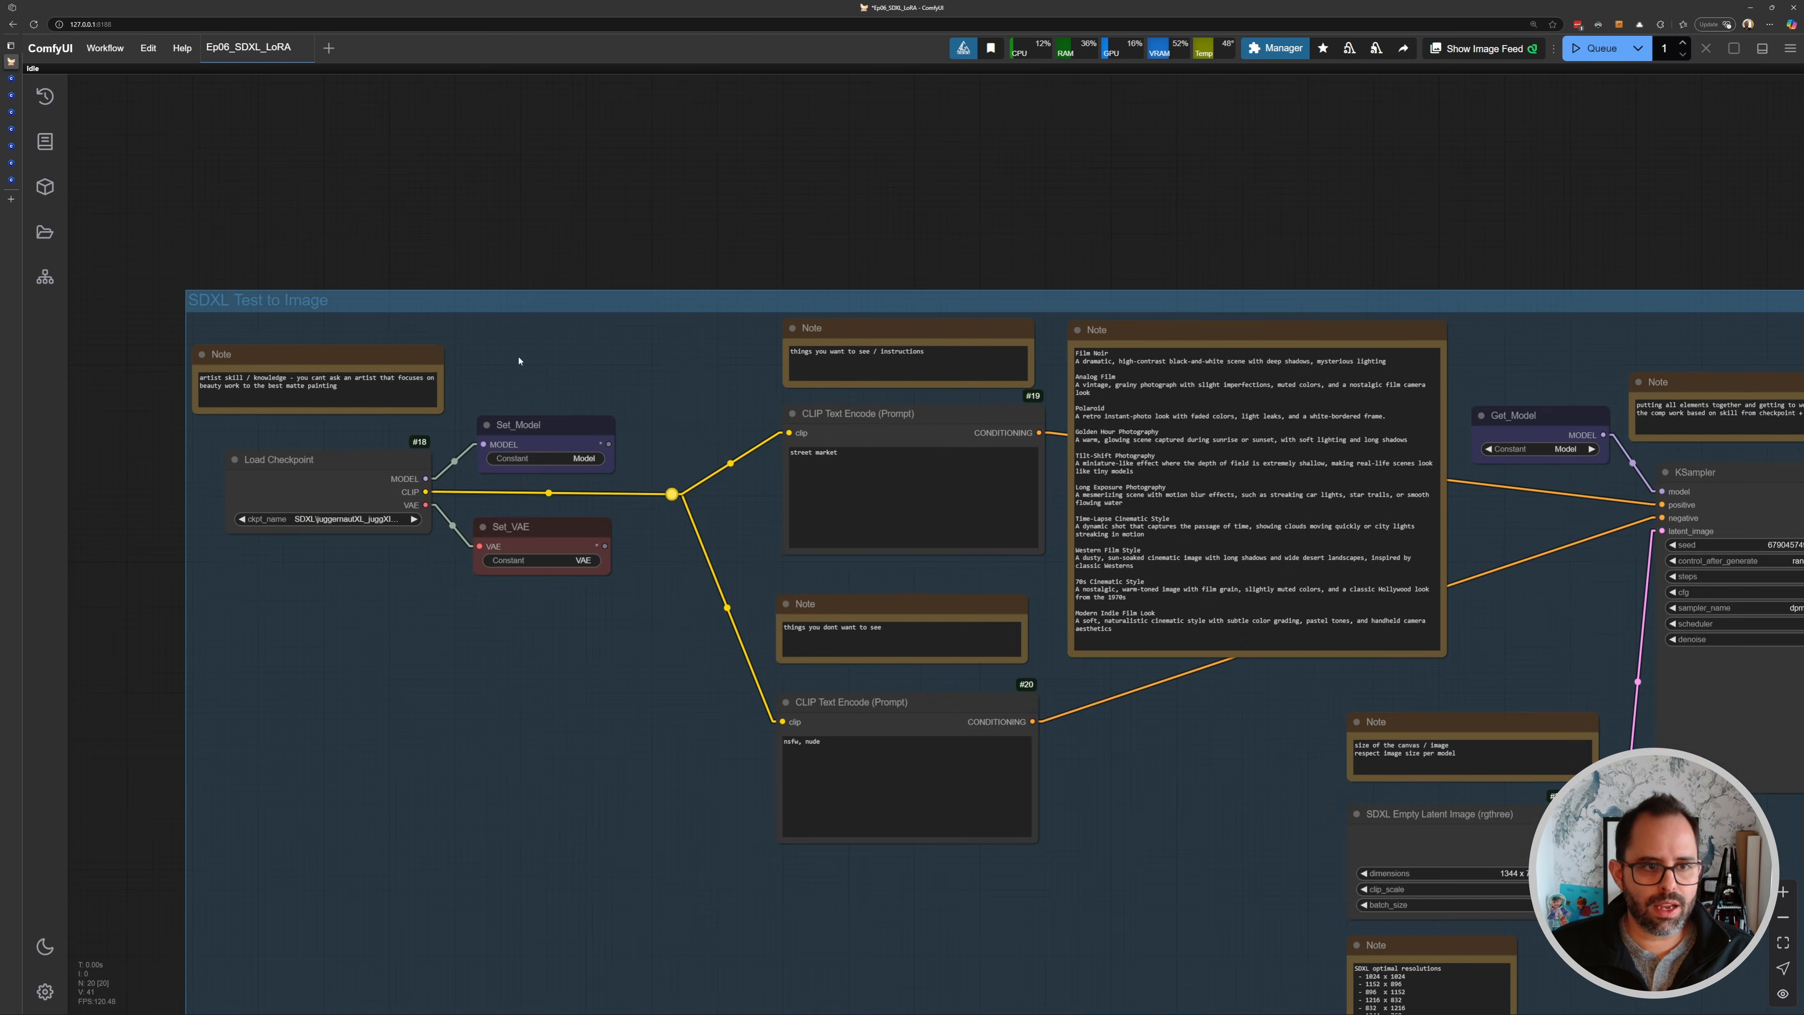
scroll(806, 470, down, 2)
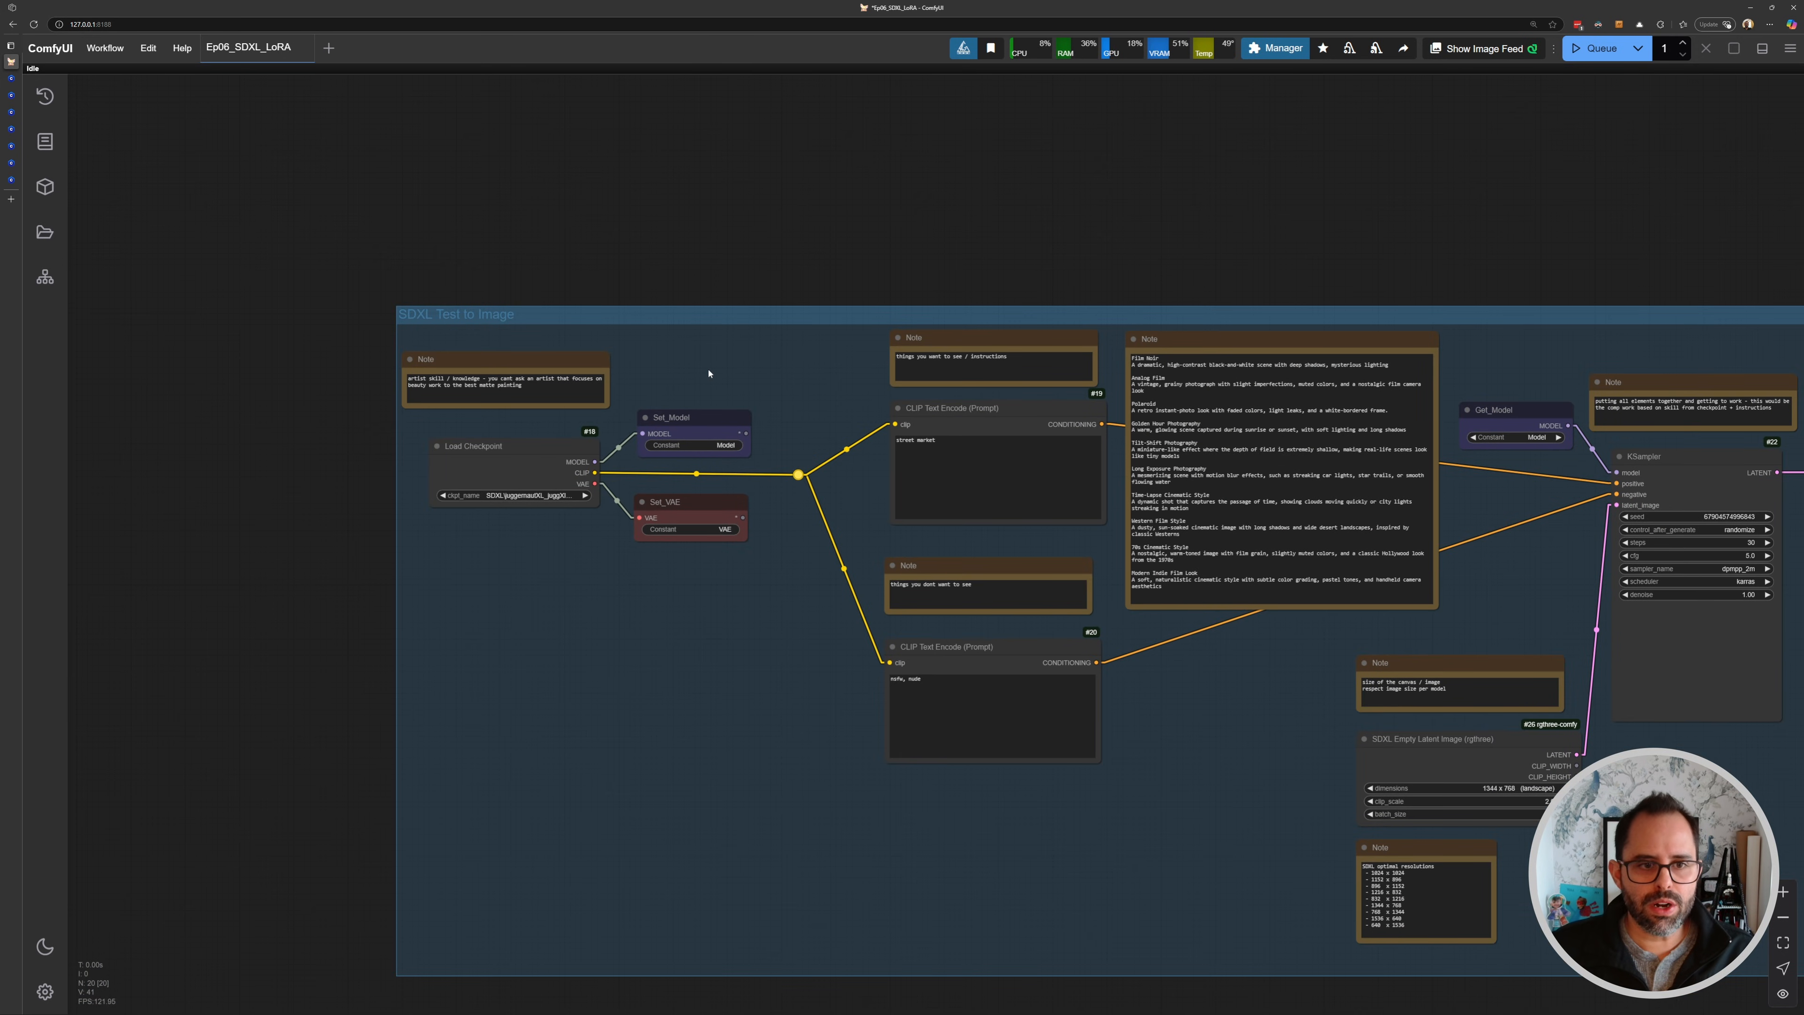
drag(602, 529, 760, 521)
scroll(864, 444, up, 4)
scroll(759, 518, up, 2)
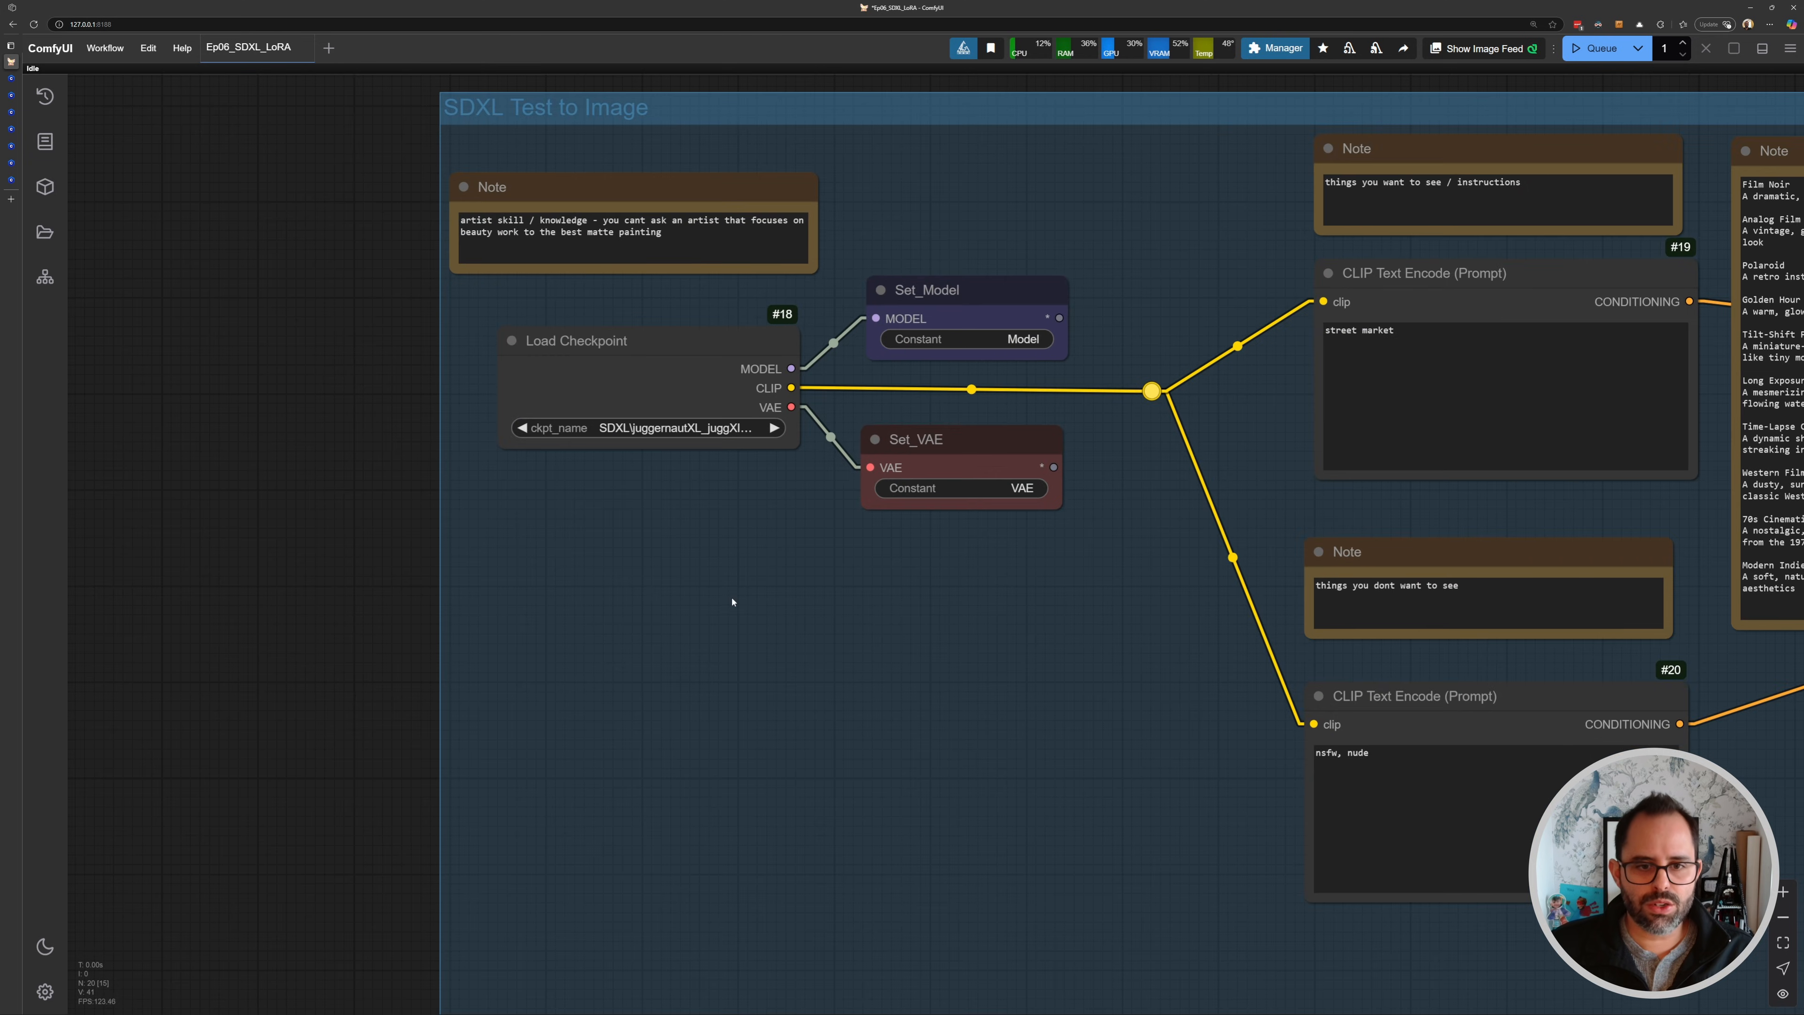
double_click(734, 597)
text(loa)
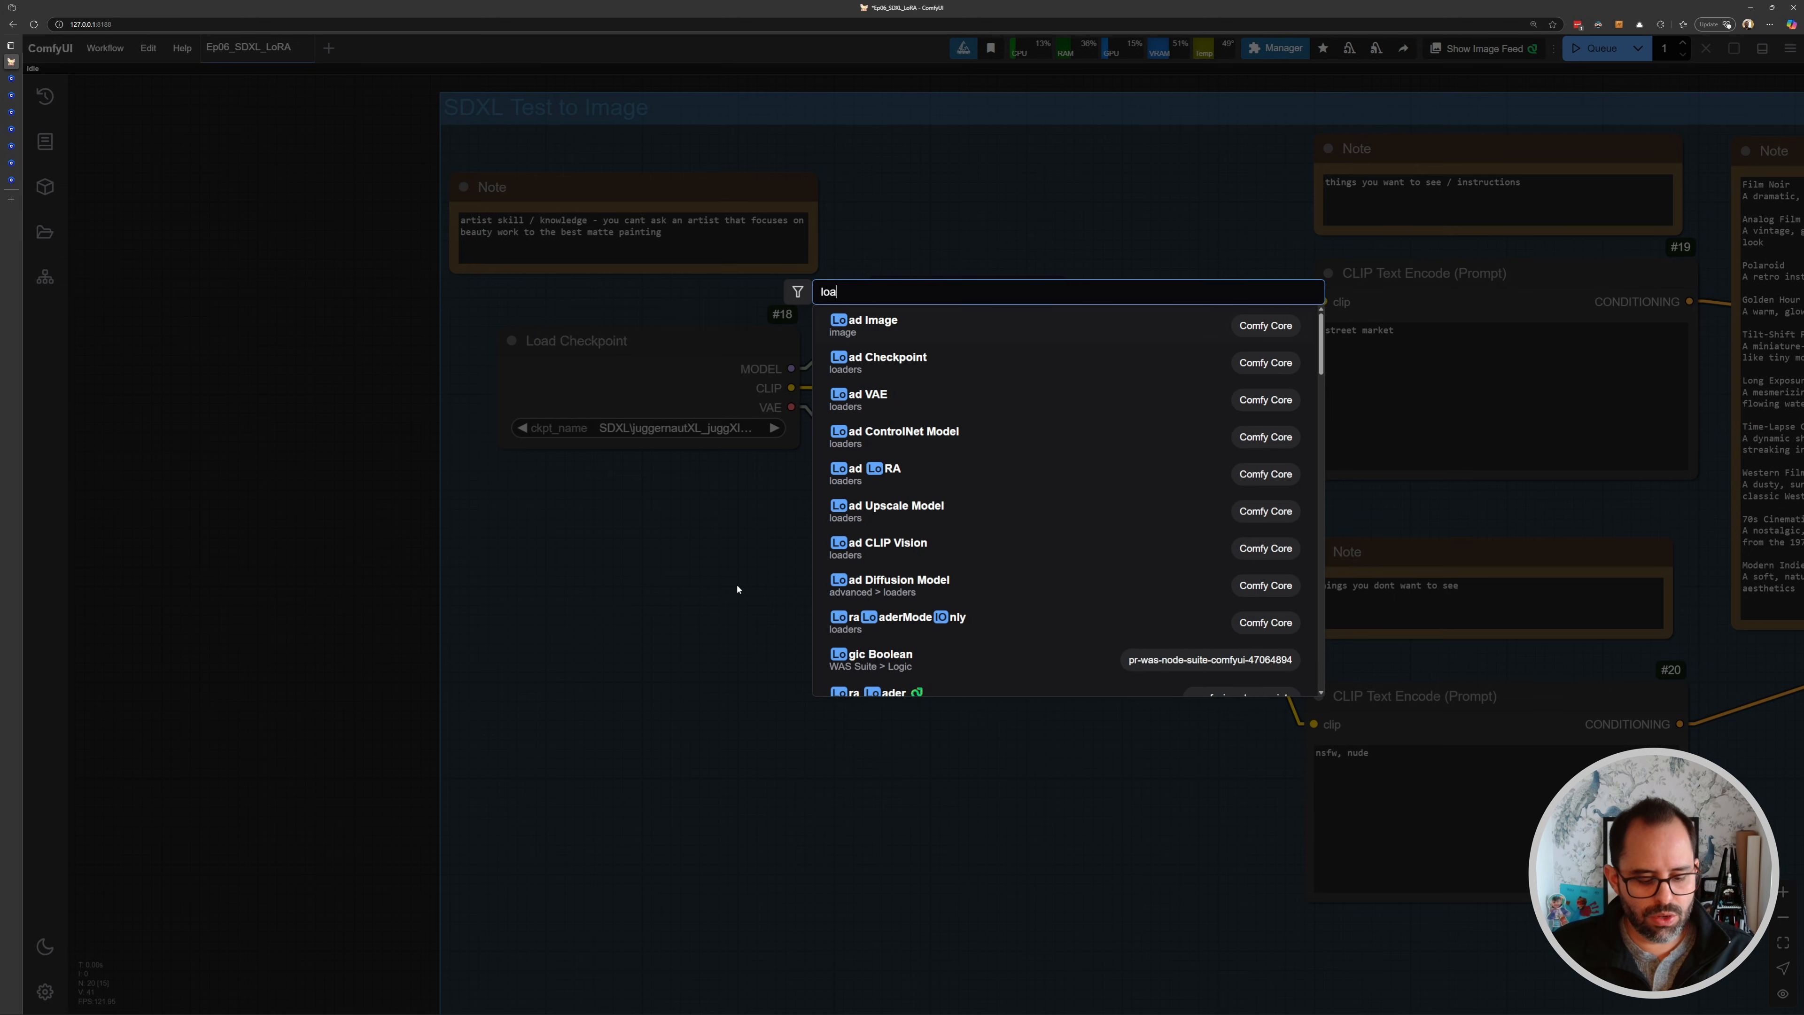
text(d lora)
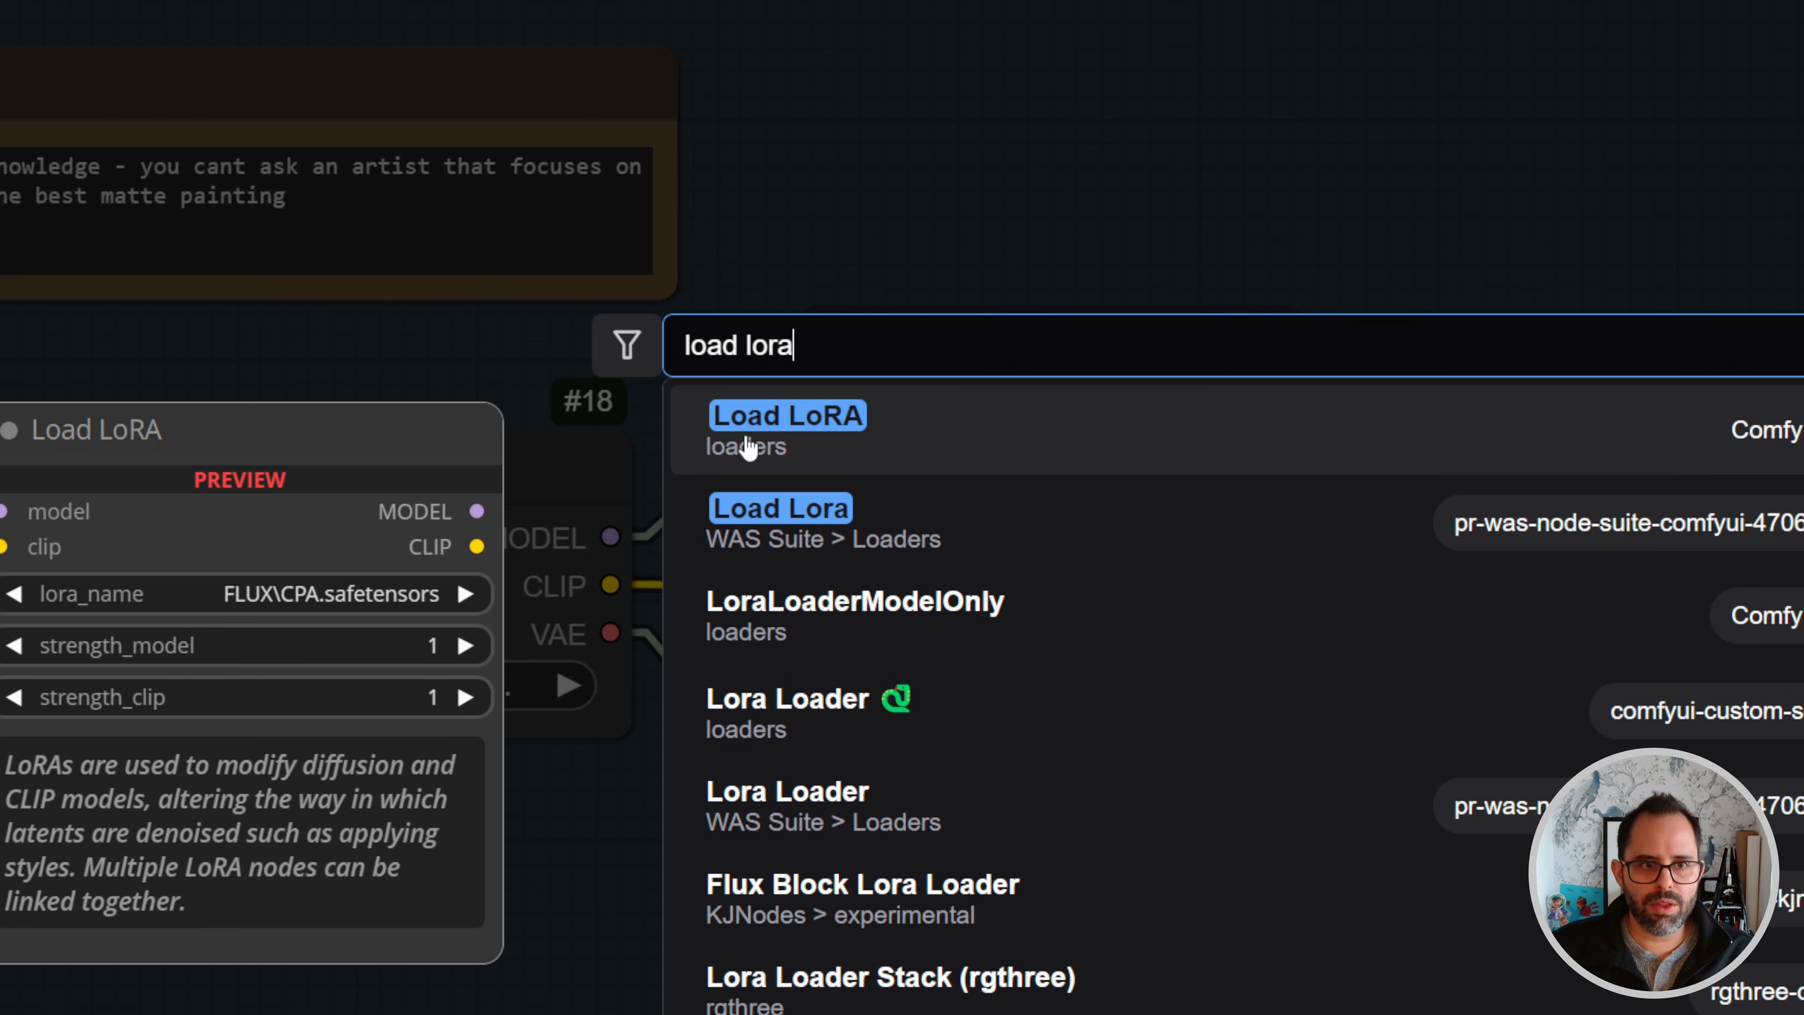
click(1096, 466)
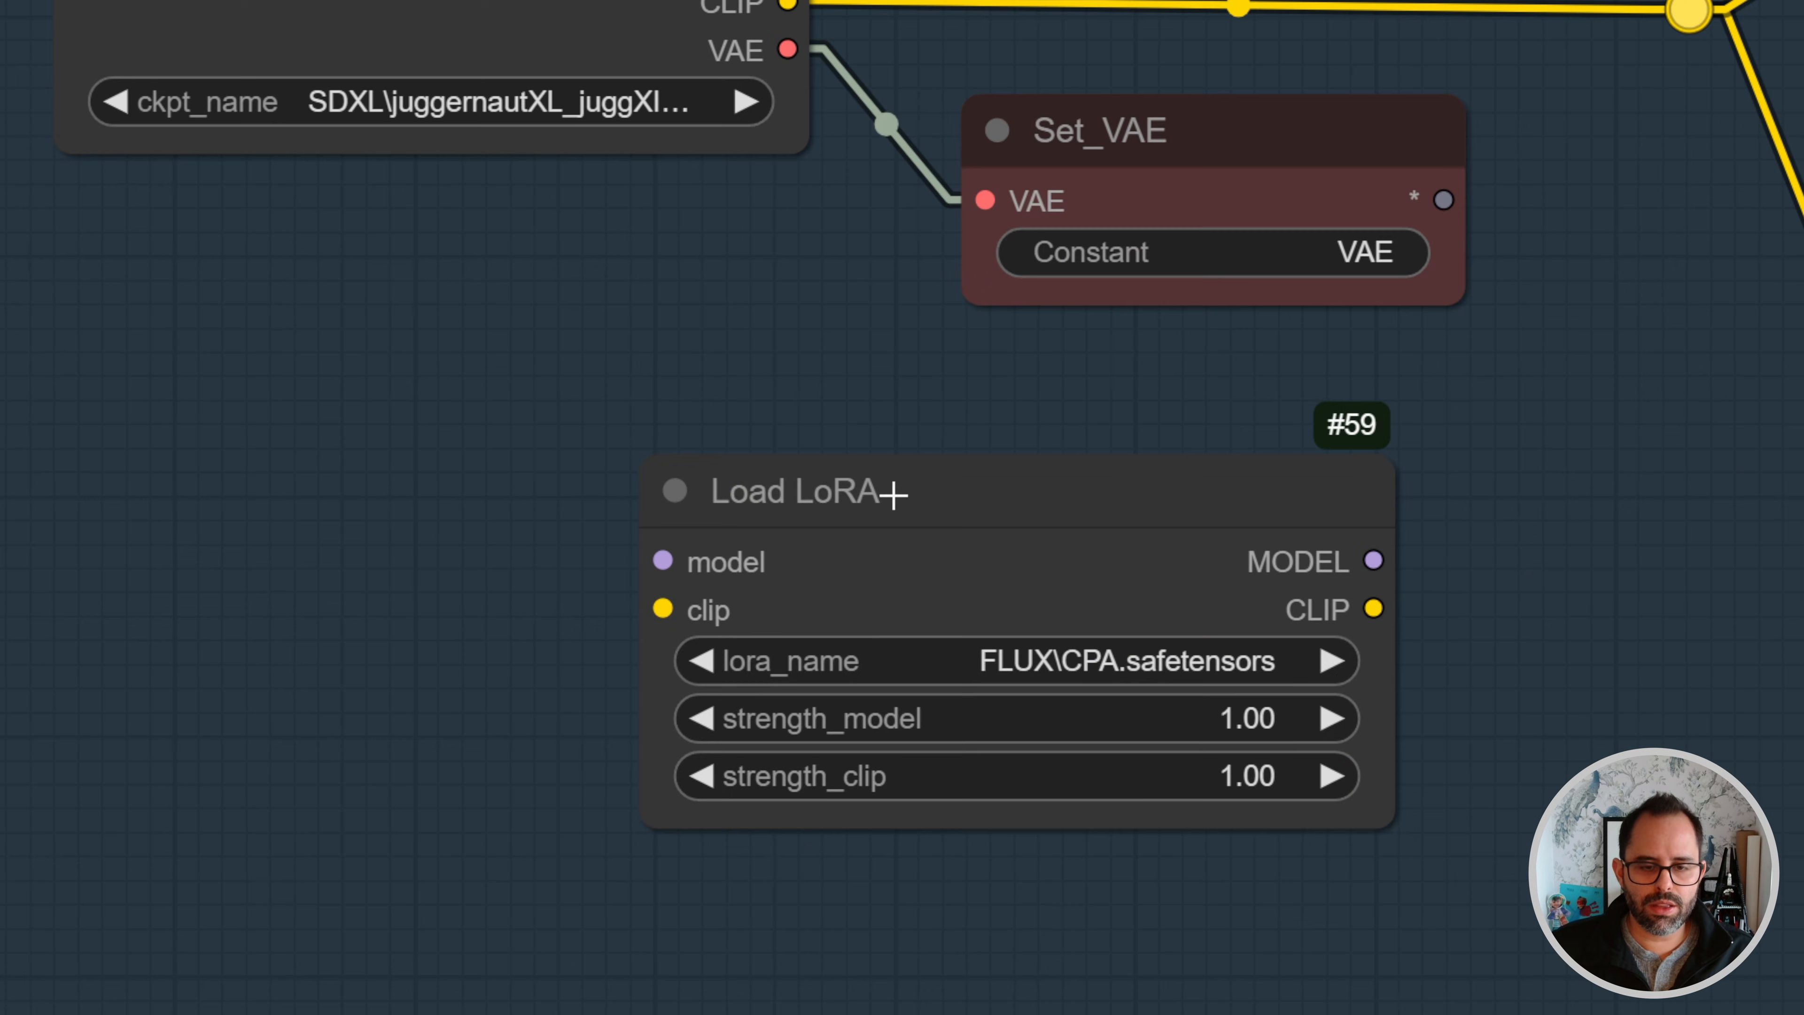
drag(893, 494, 881, 511)
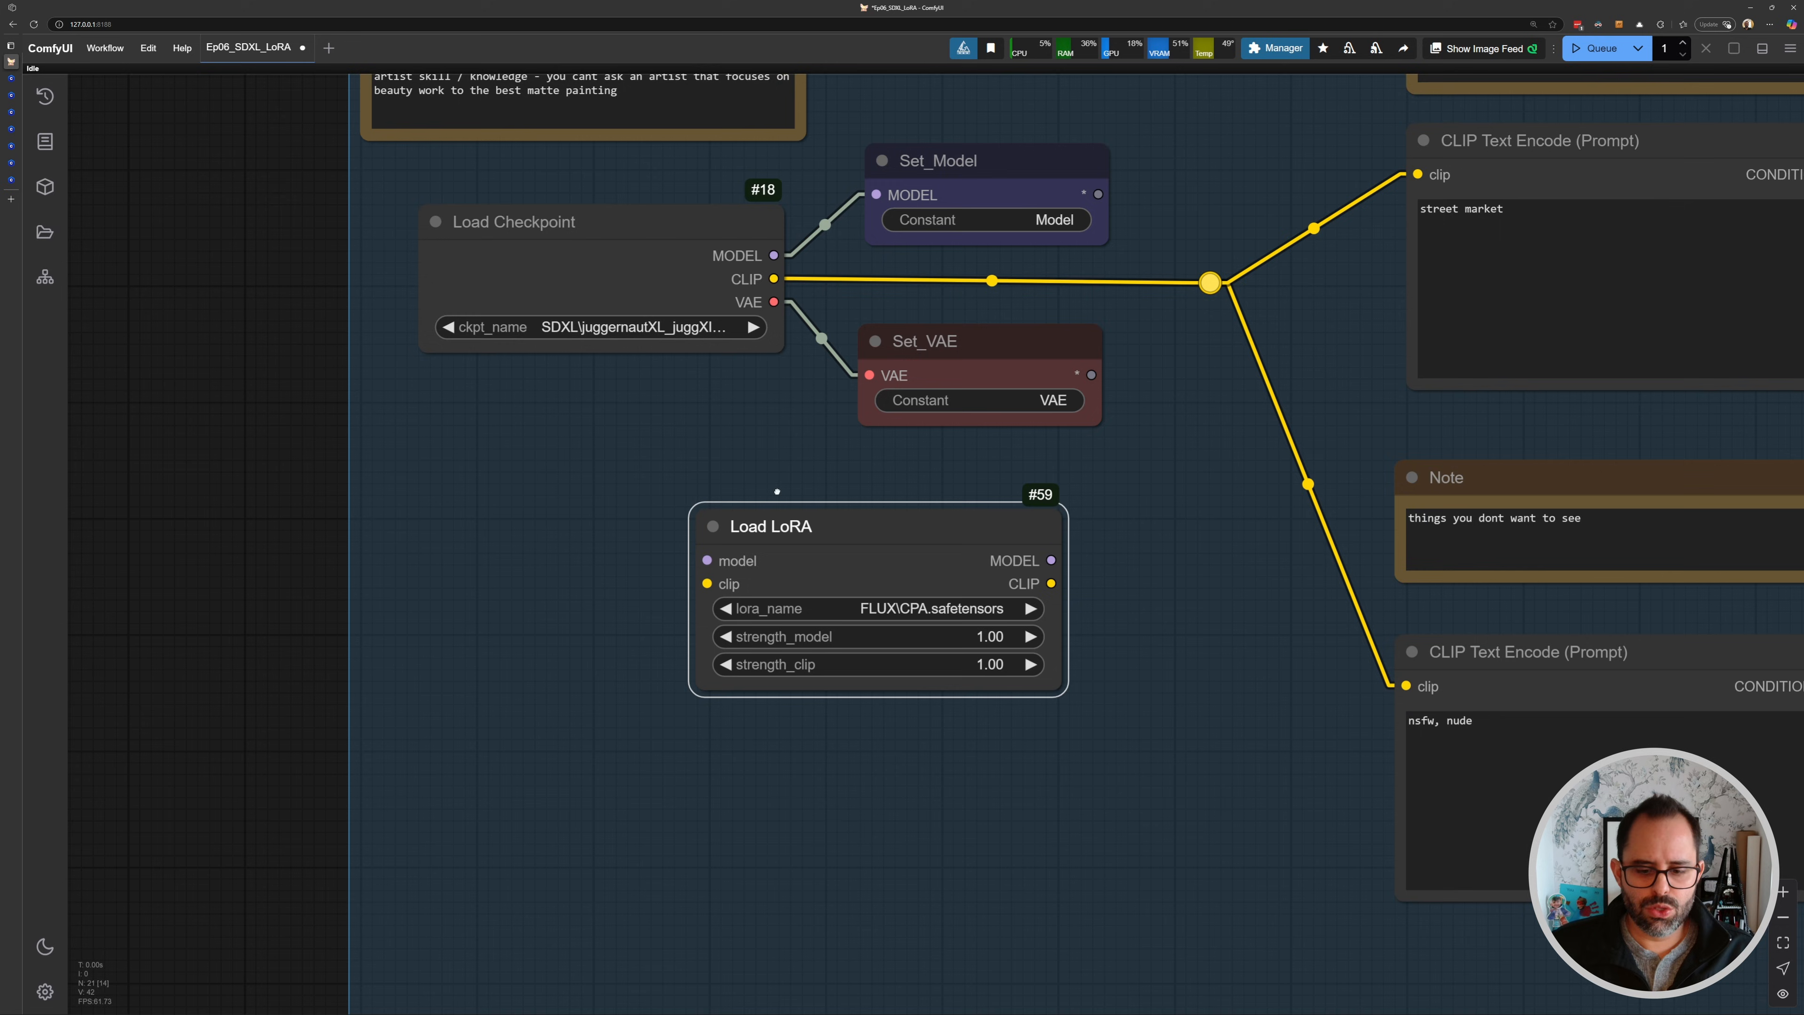
- Move the Load Checkpoint node out of the group to the left and place Load LoRA beside it
scroll(671, 343, down, 2)
drag(667, 346, 878, 422)
drag(919, 343, 487, 344)
drag(847, 476, 874, 481)
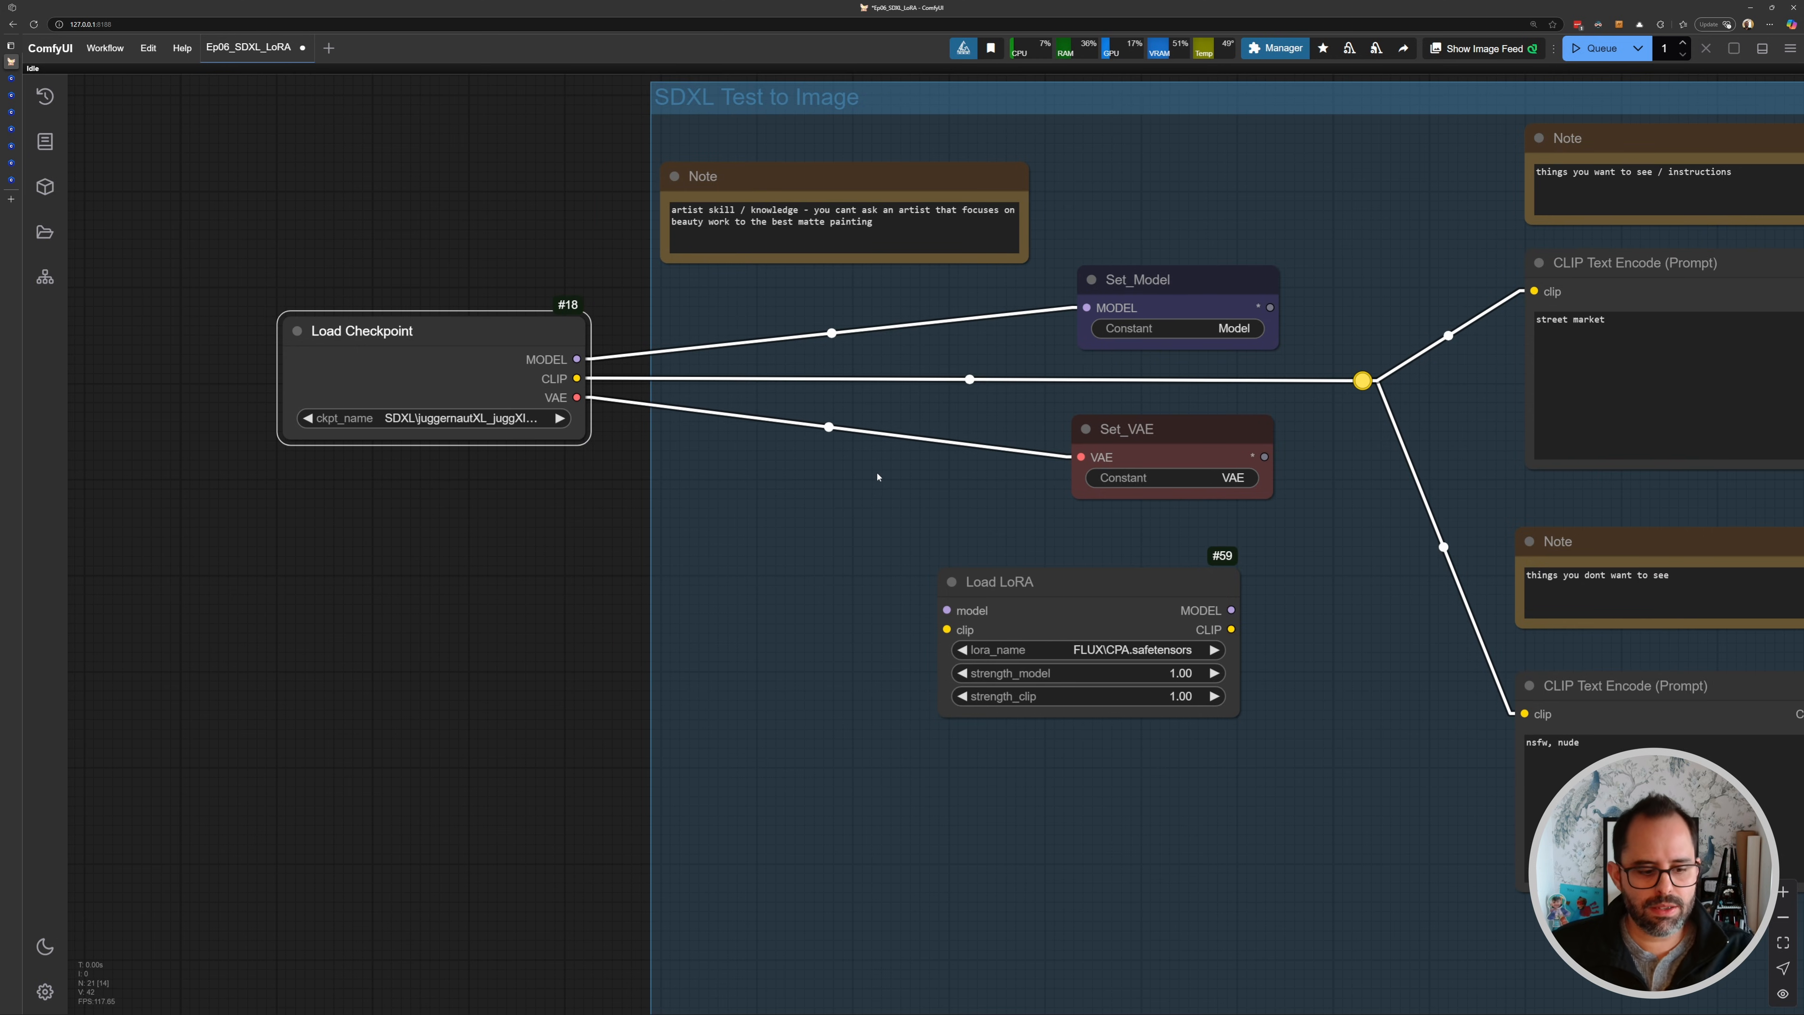
drag(1021, 581, 817, 552)
- Connect the checkpoint's MODEL and CLIP outputs into the Load LoRA node's model and clip inputs
scroll(815, 551, up, 4)
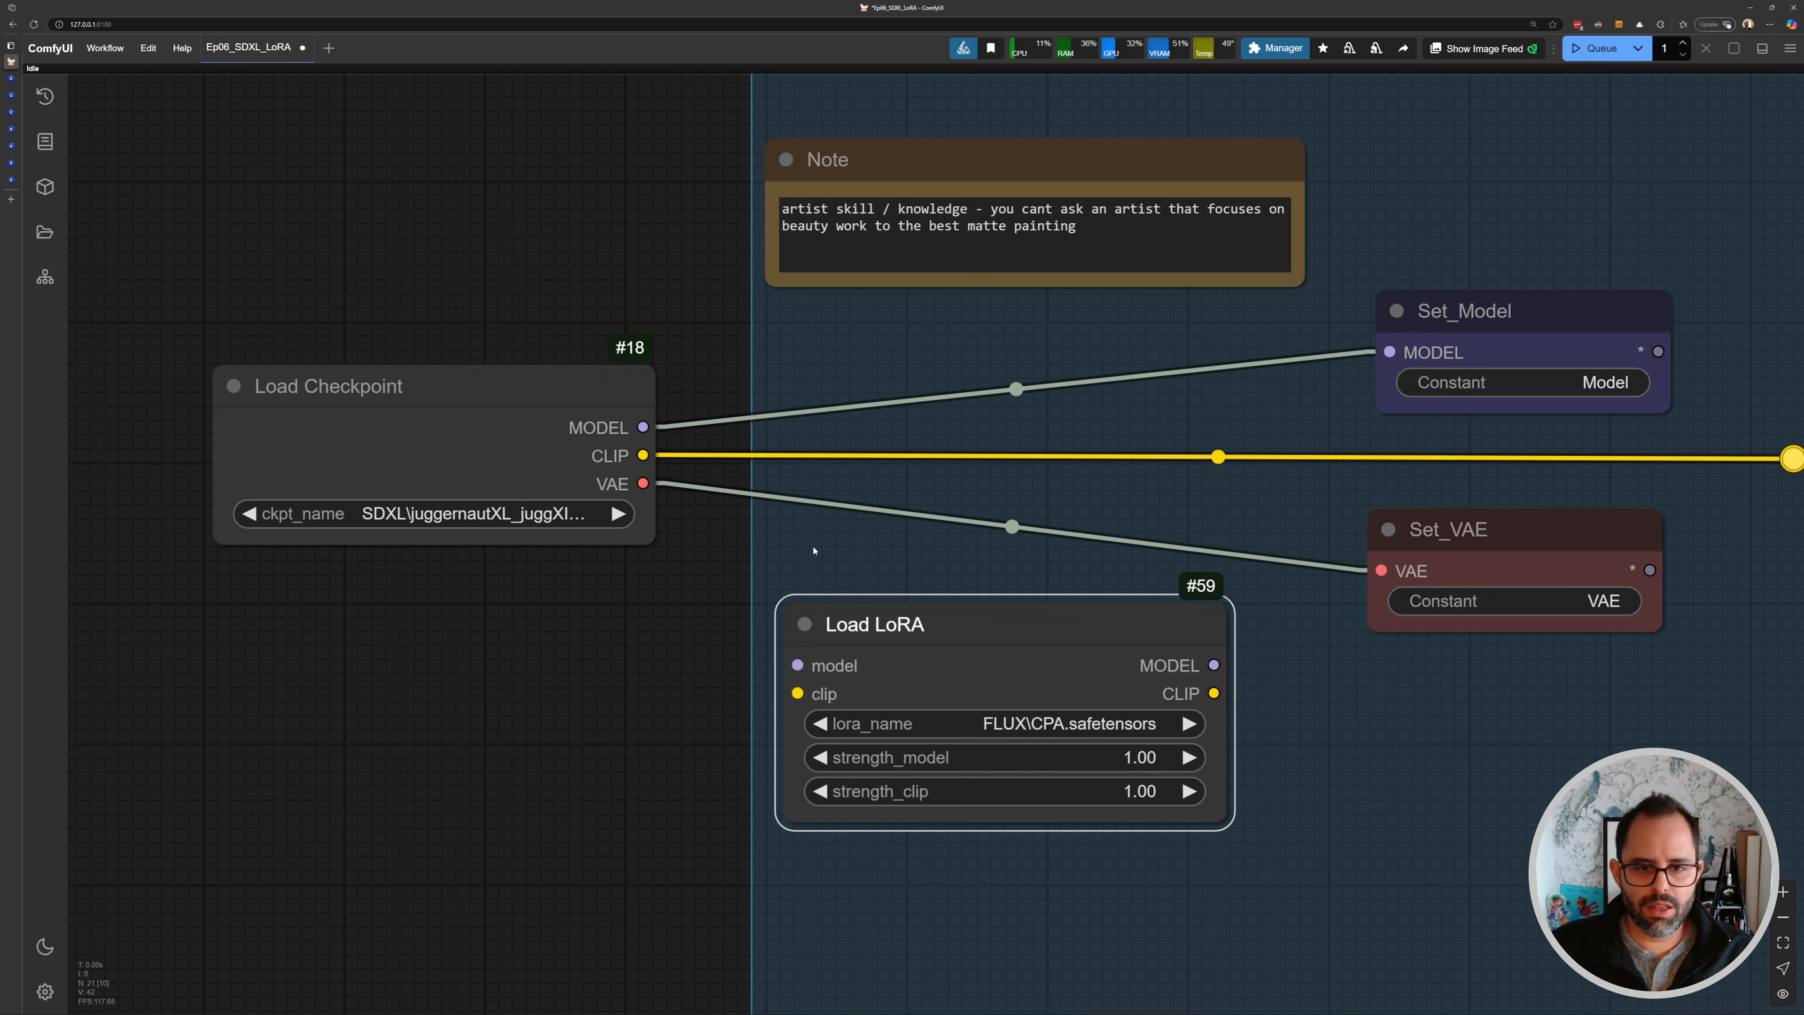
scroll(814, 551, up, 2)
drag(618, 477, 682, 454)
click(414, 295)
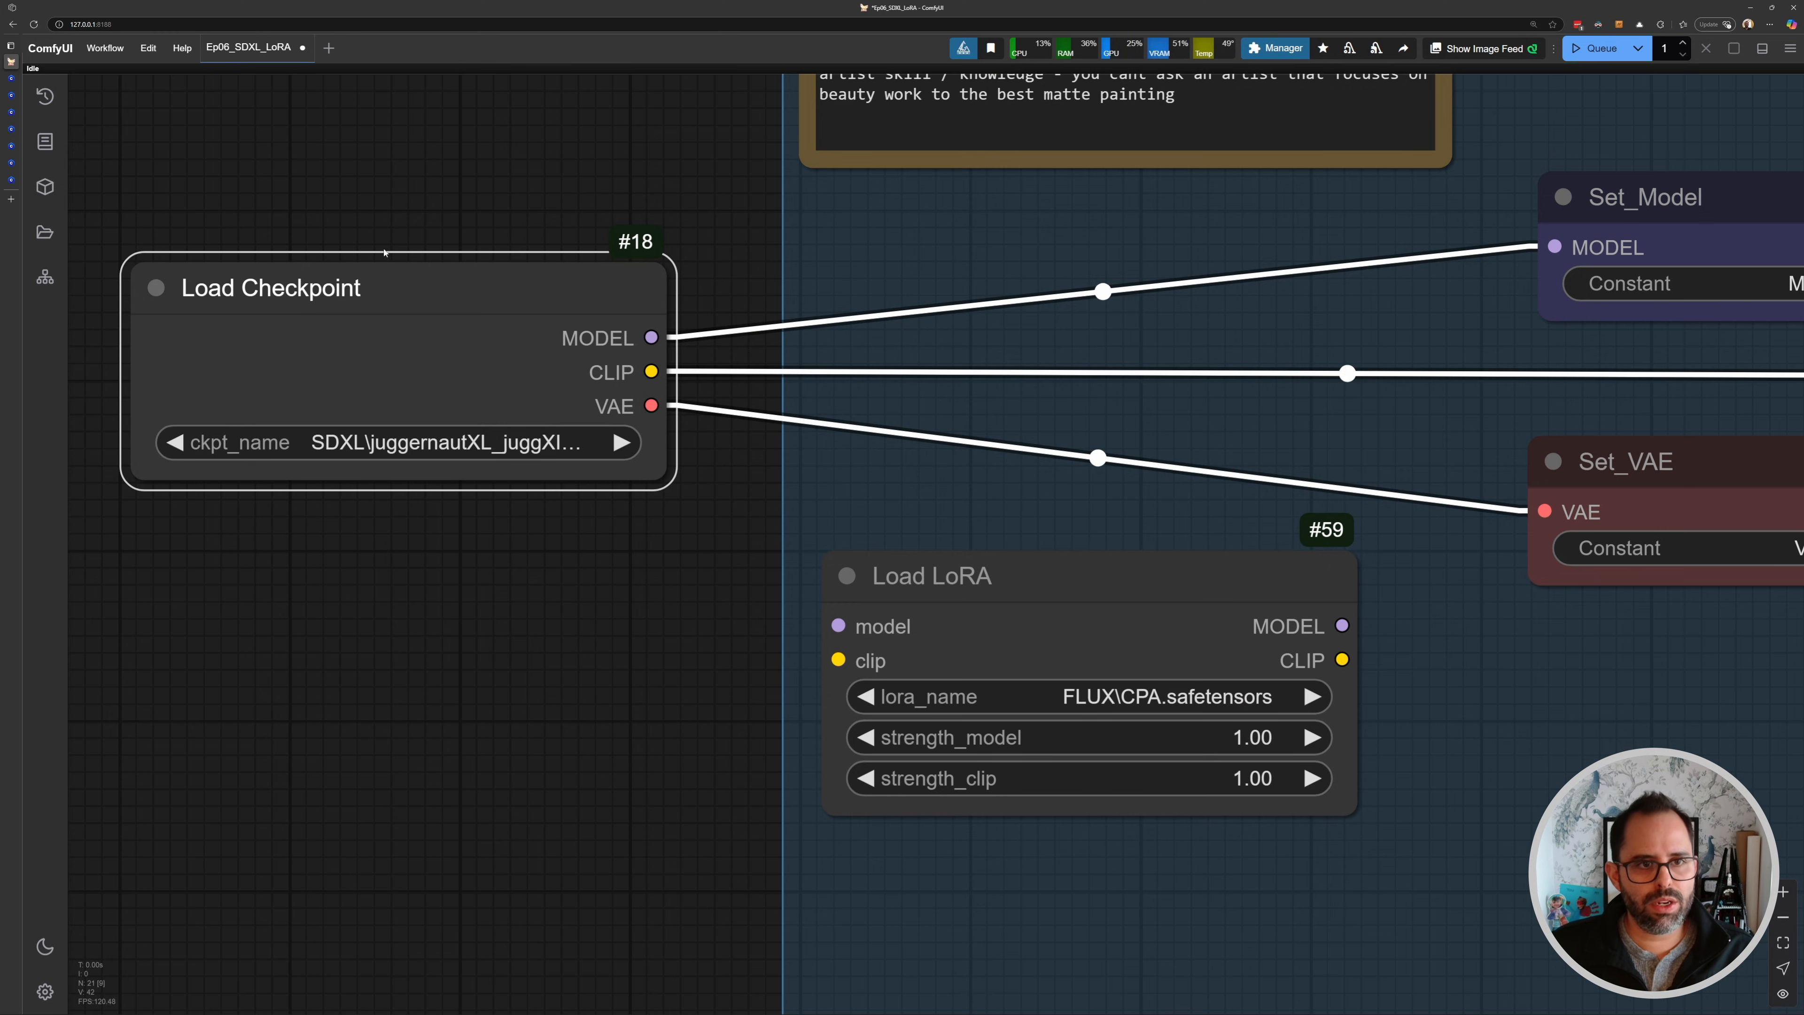
drag(384, 252, 282, 214)
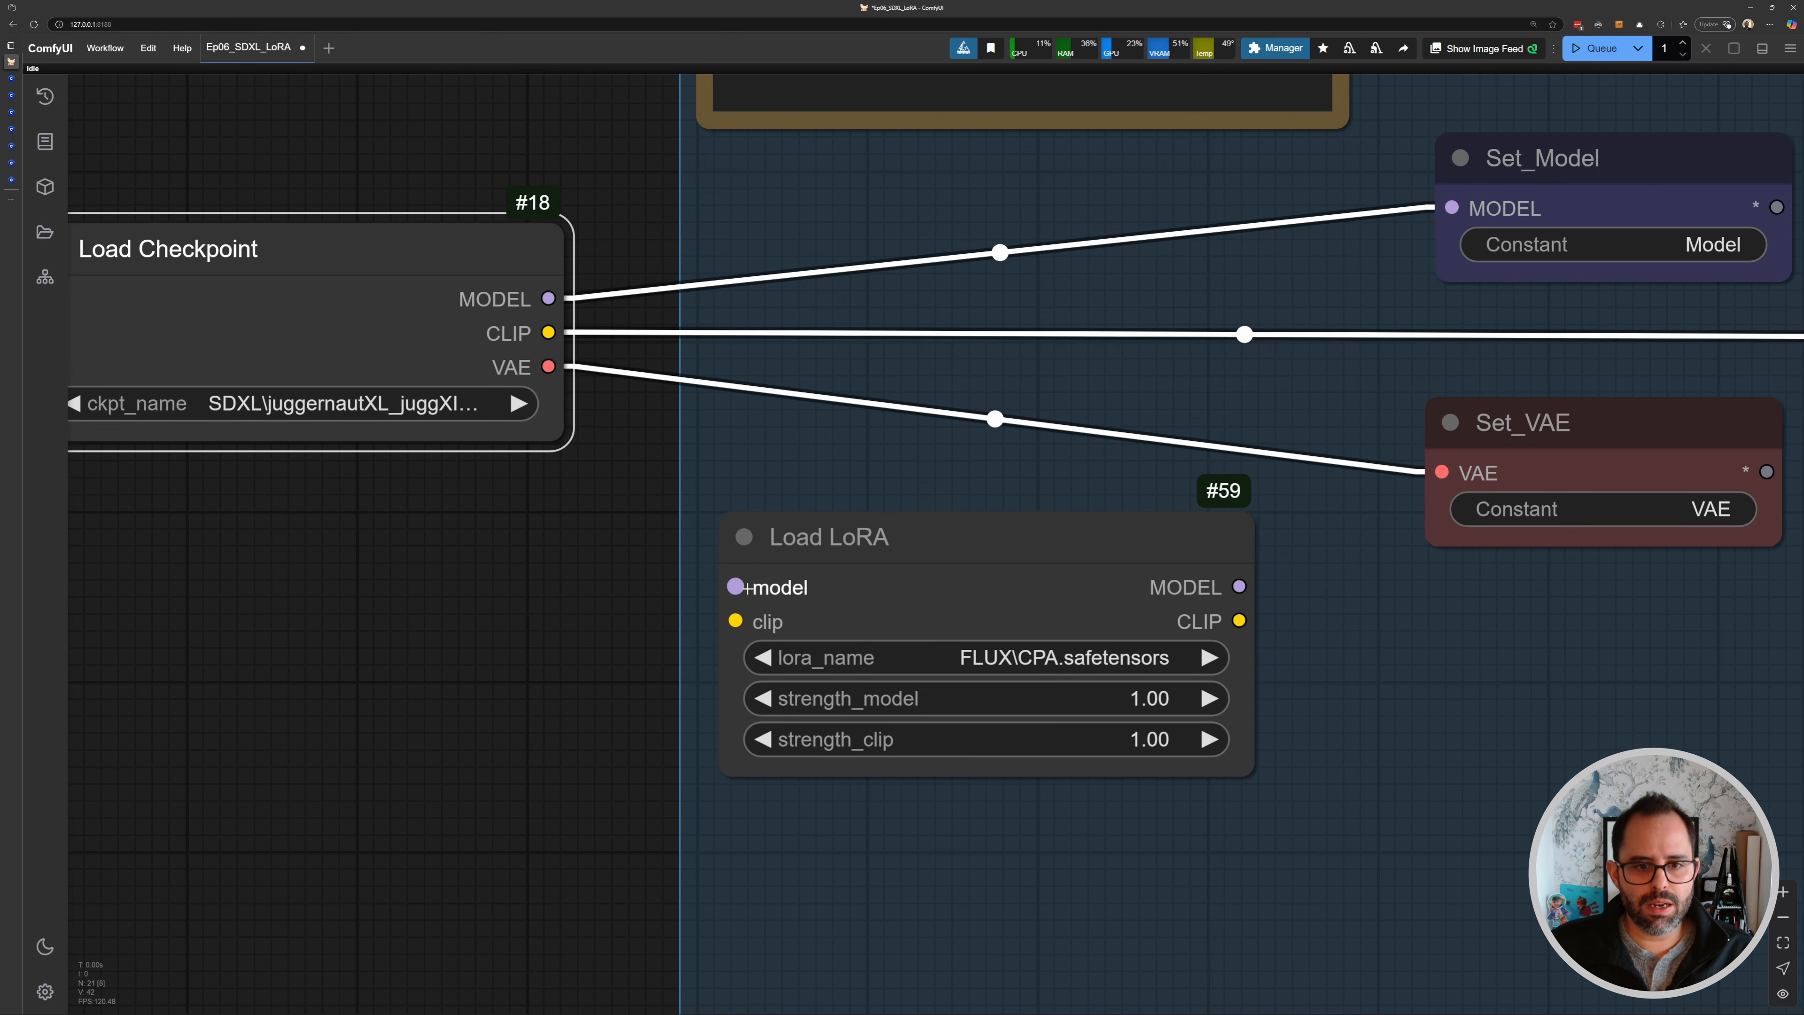
drag(548, 298, 727, 576)
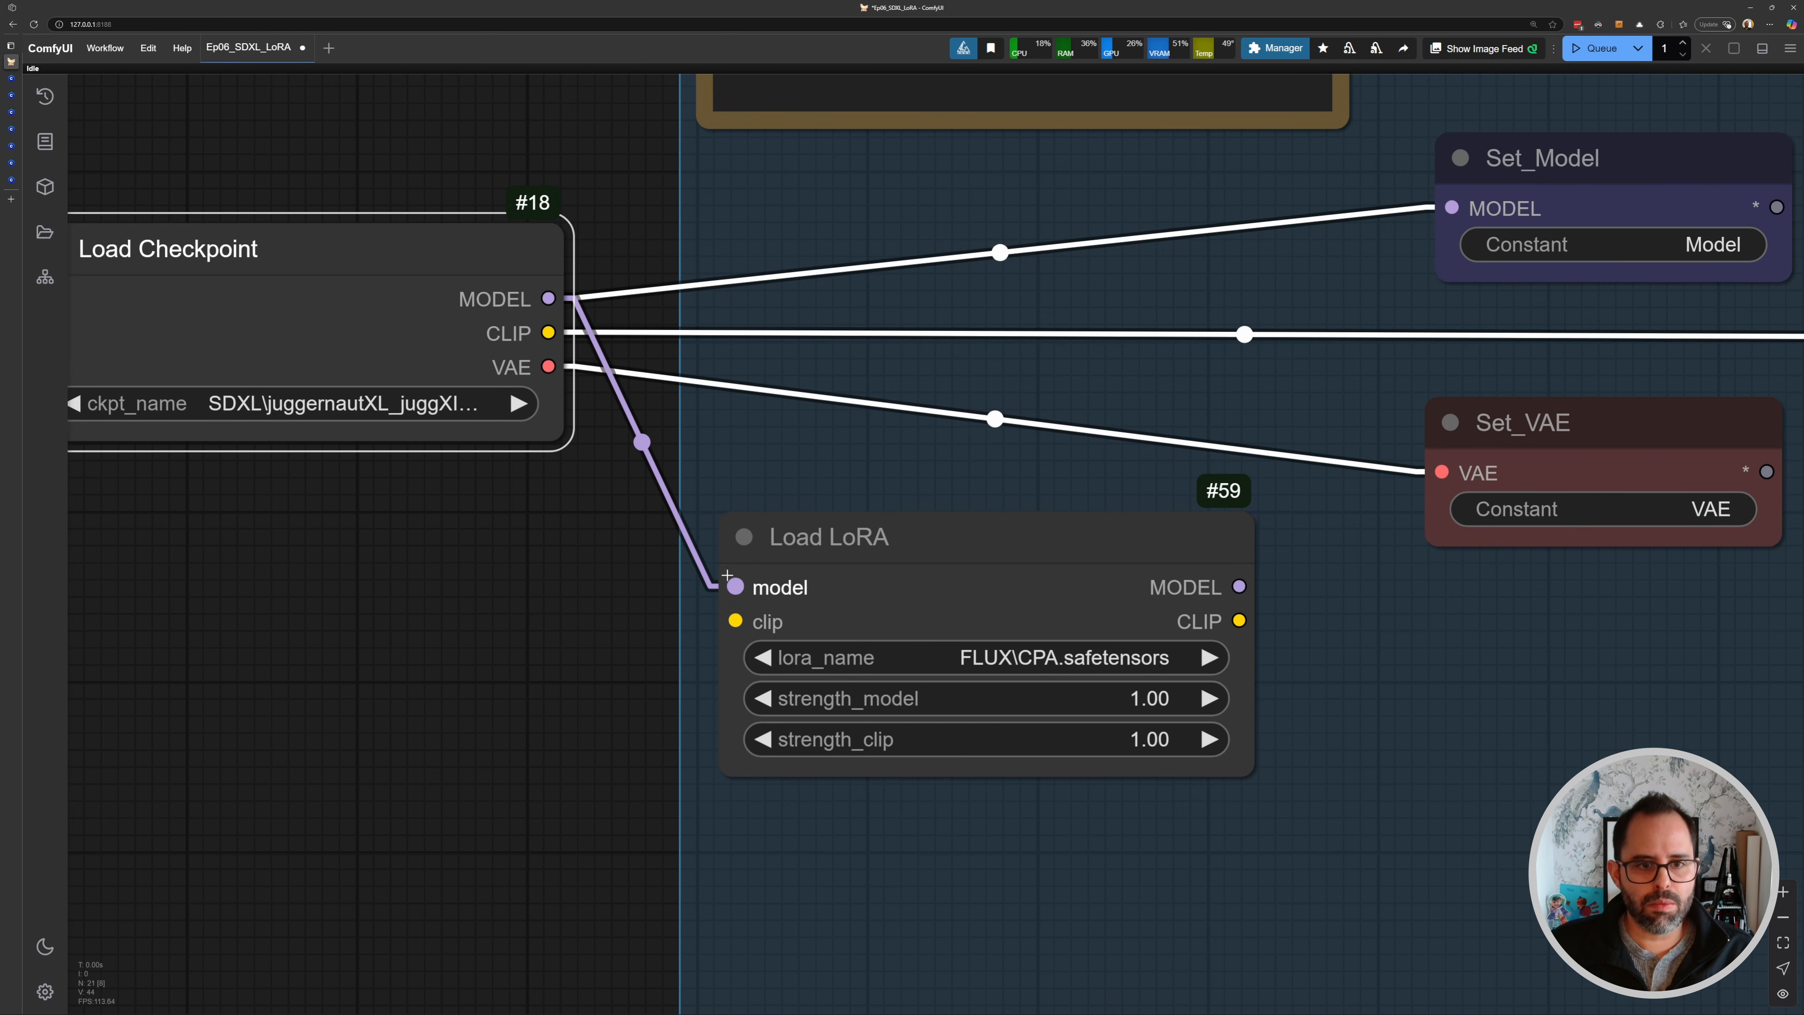
drag(549, 332, 719, 529)
- Route the LoRA's MODEL output to Set_Model and its CLIP output to both CLIP Text Encode nodes
scroll(735, 621, down, 3)
drag(915, 529, 904, 318)
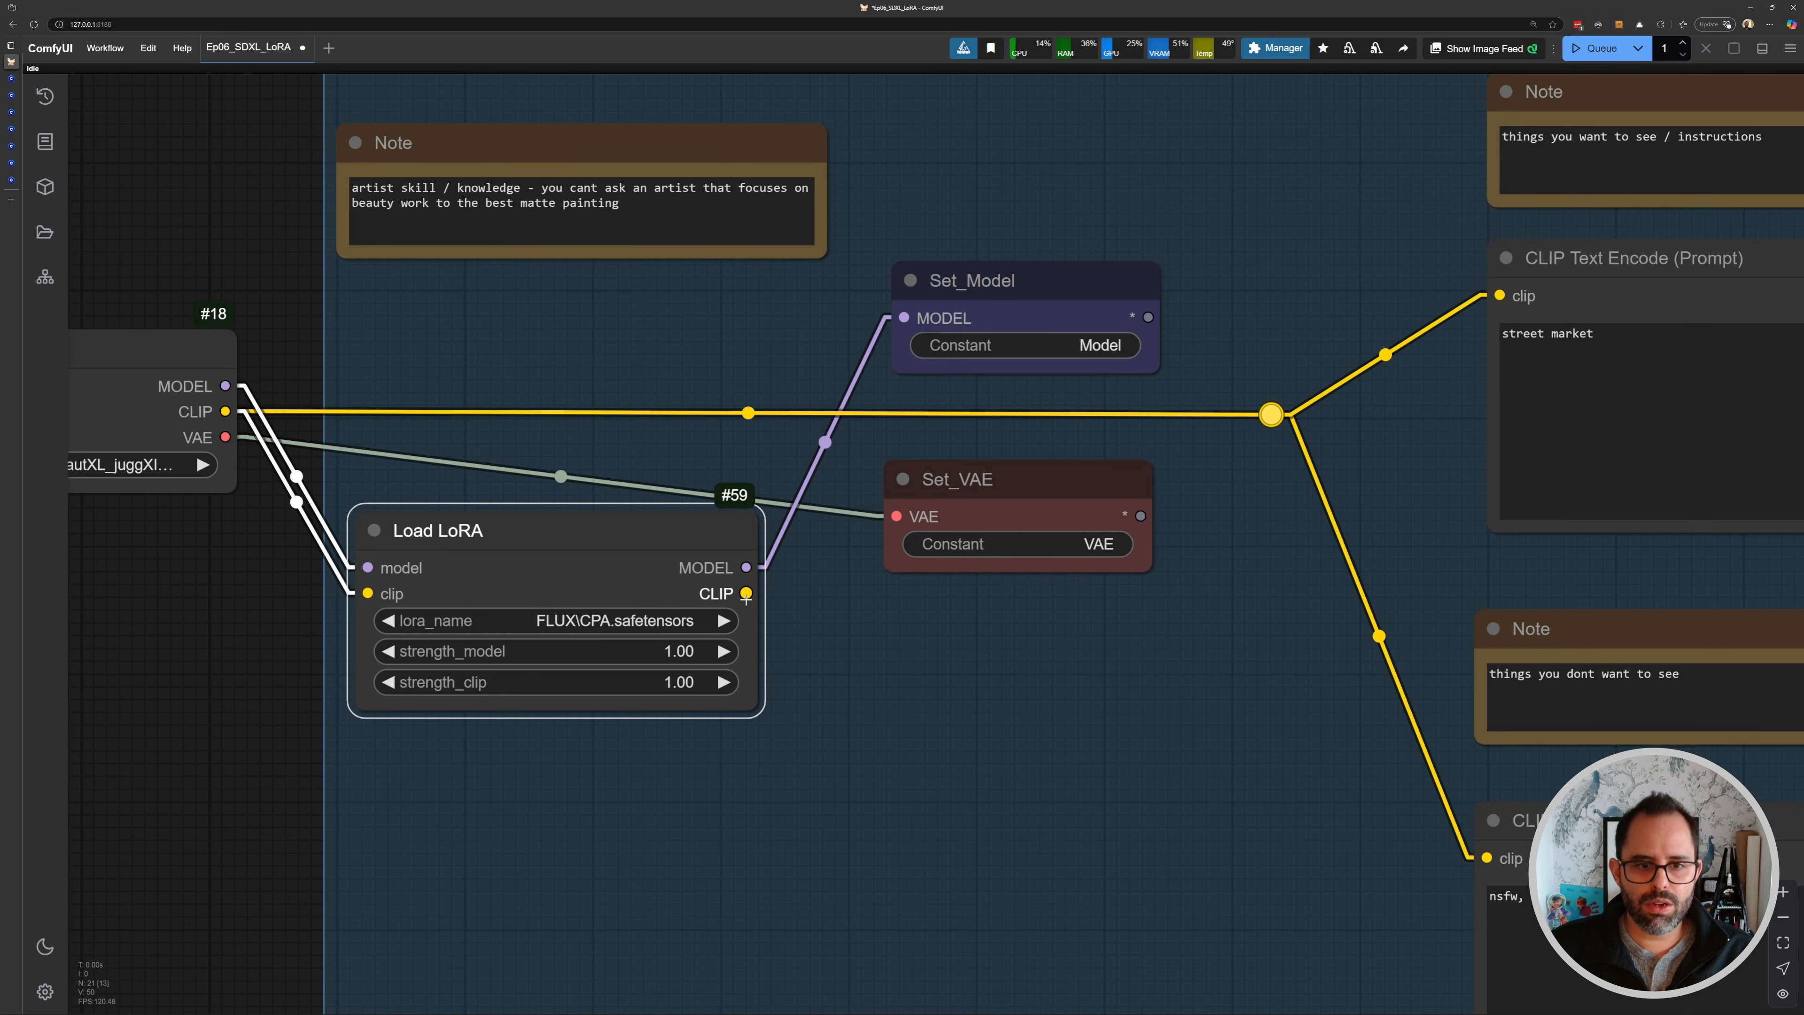
drag(745, 594, 1499, 295)
scroll(1146, 326, down, 2)
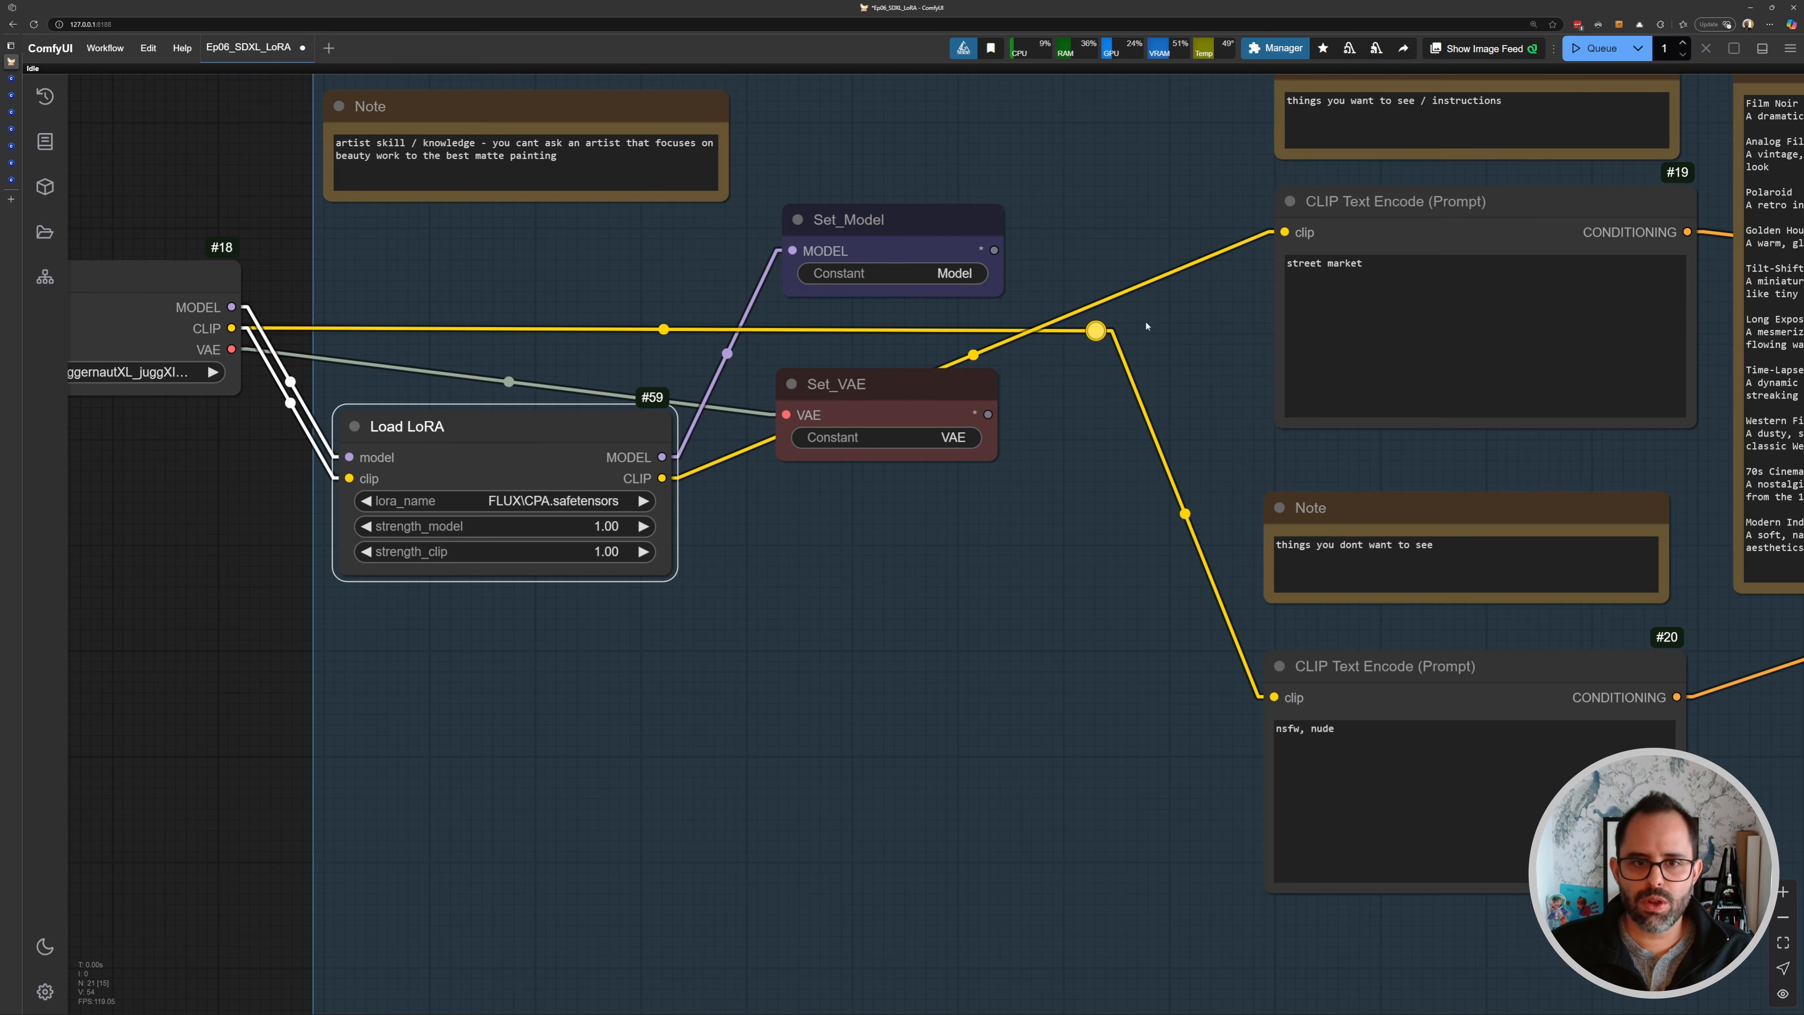
drag(672, 489, 1274, 697)
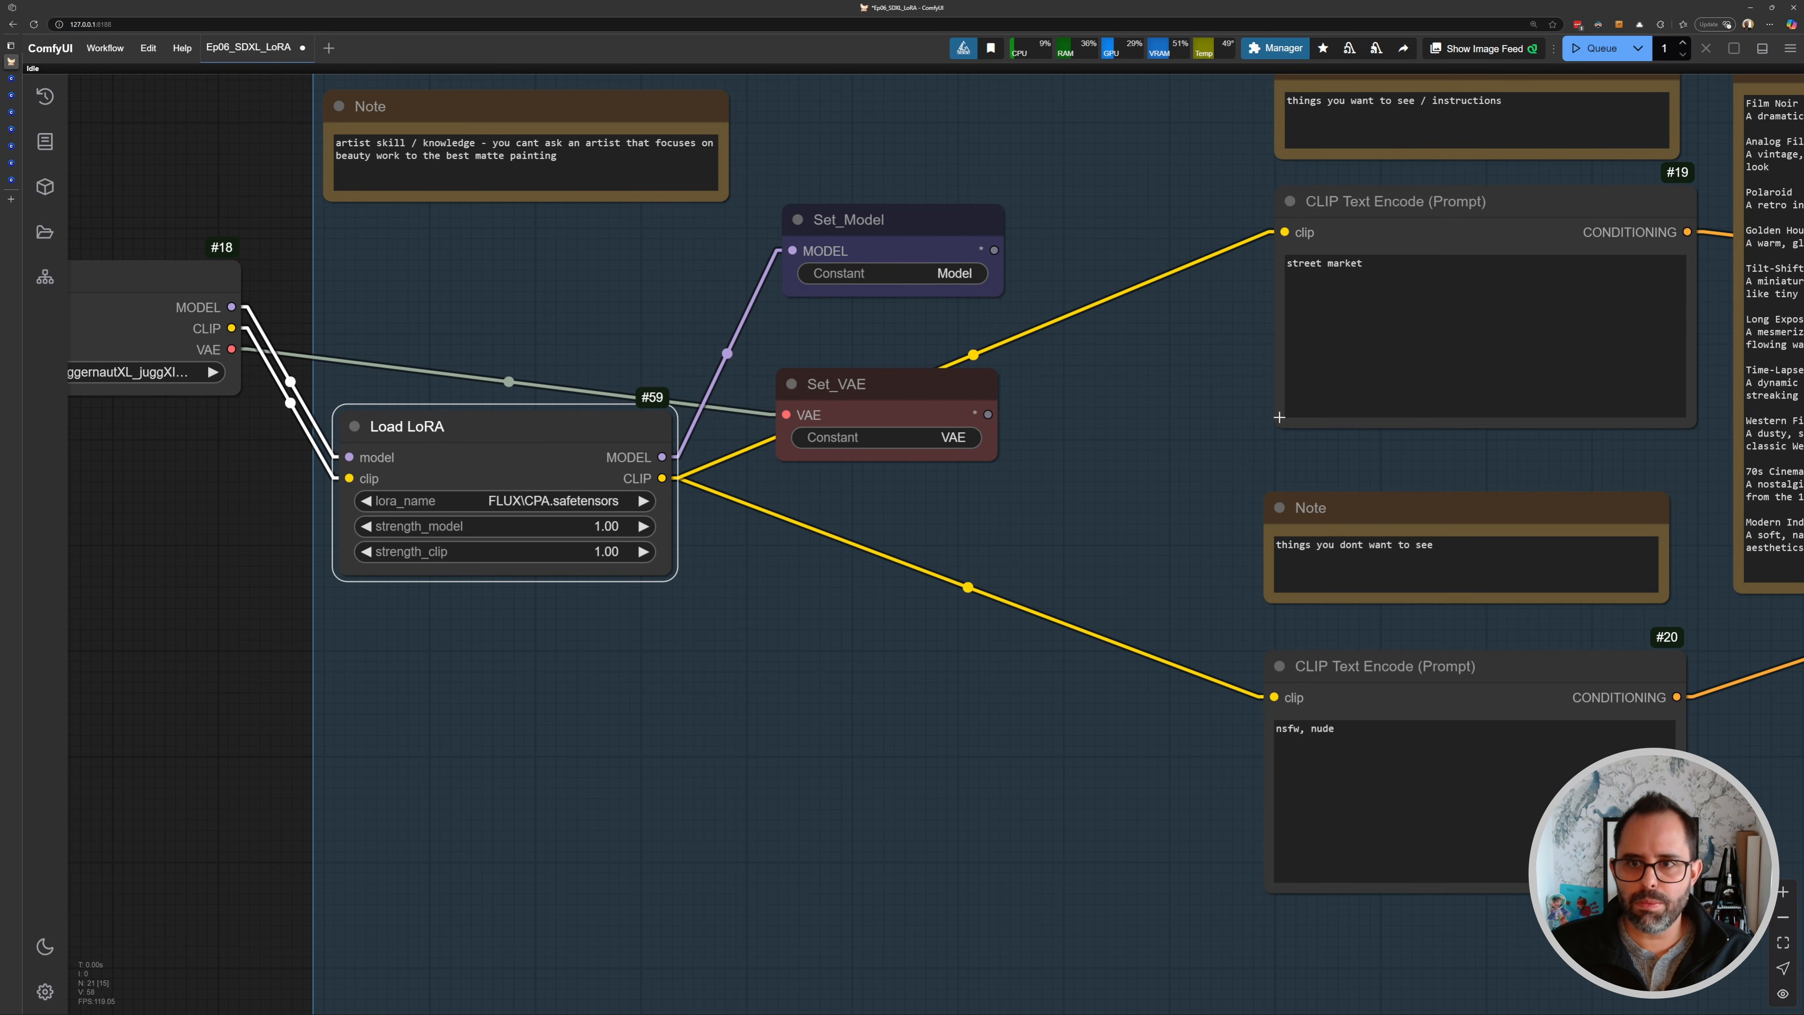
- Rearrange Set_VAE, Load LoRA and Set_Model into a compact layout beside the Load Checkpoint node
scroll(904, 417, down, 3)
scroll(904, 417, up, 2)
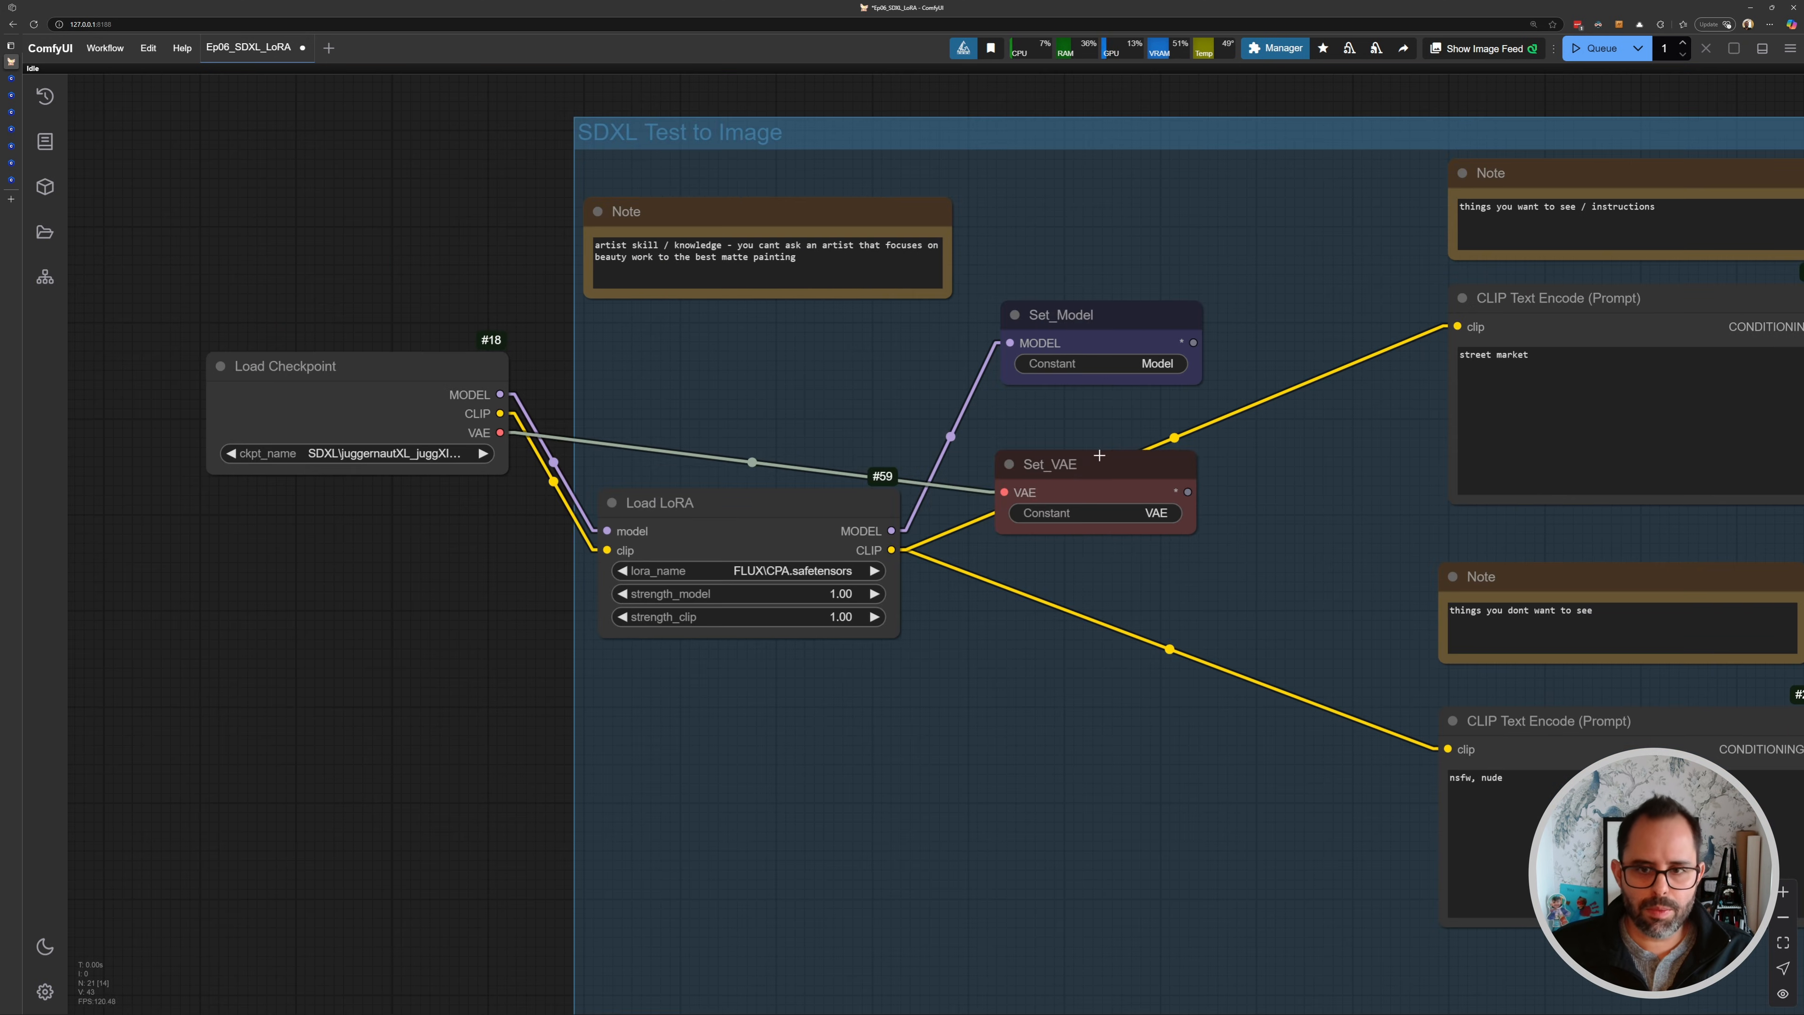
drag(1099, 471, 684, 824)
drag(796, 477, 684, 540)
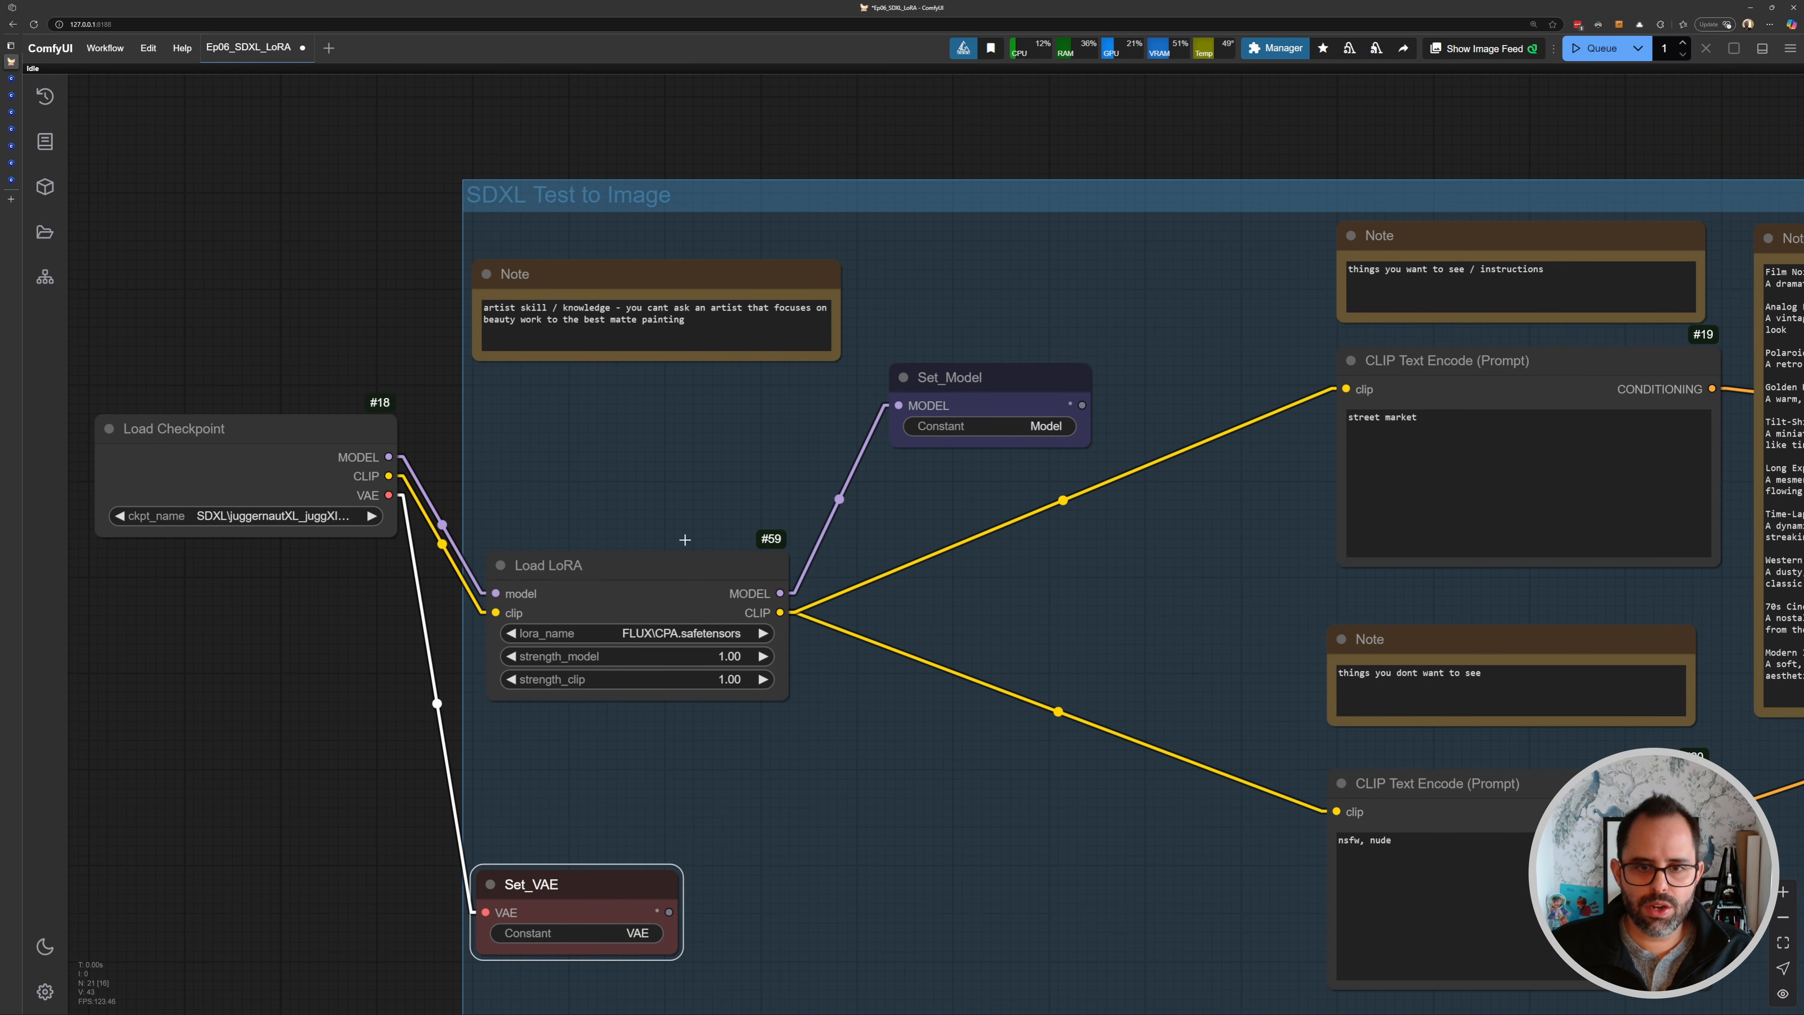
drag(772, 377, 648, 342)
drag(751, 499, 751, 392)
scroll(634, 770, down, 2)
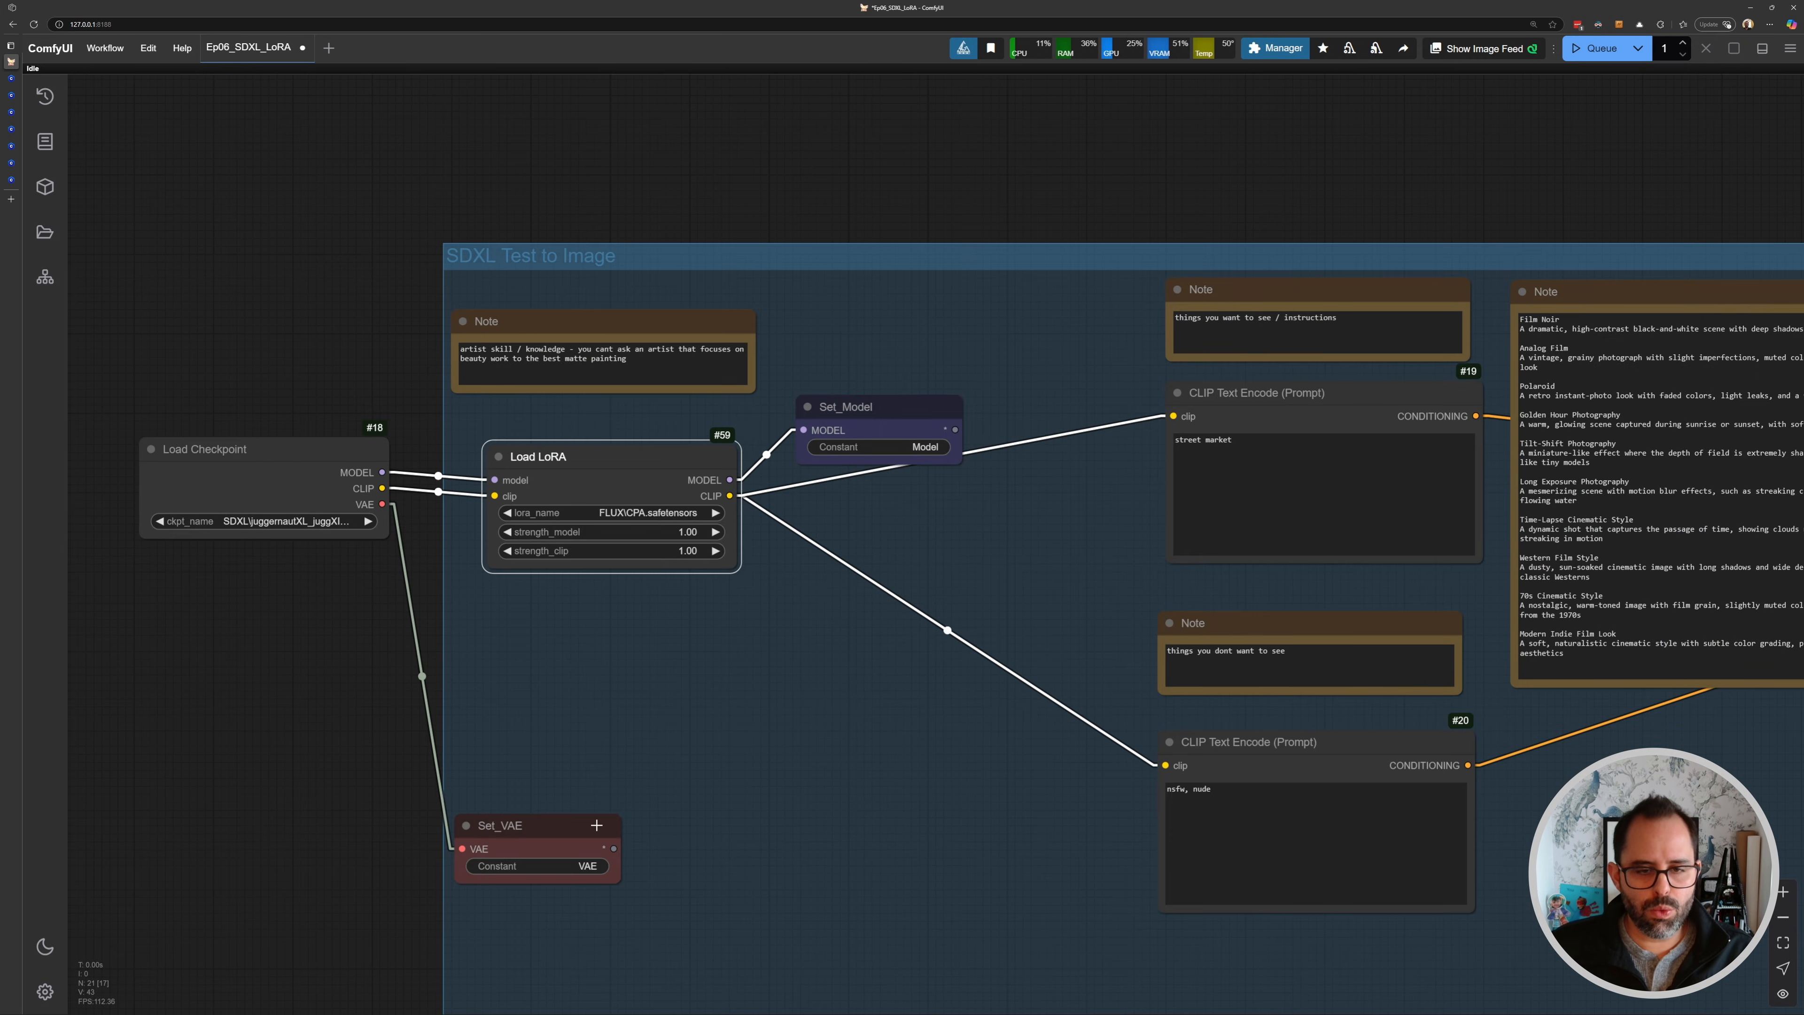
drag(596, 824, 649, 671)
drag(744, 510, 815, 490)
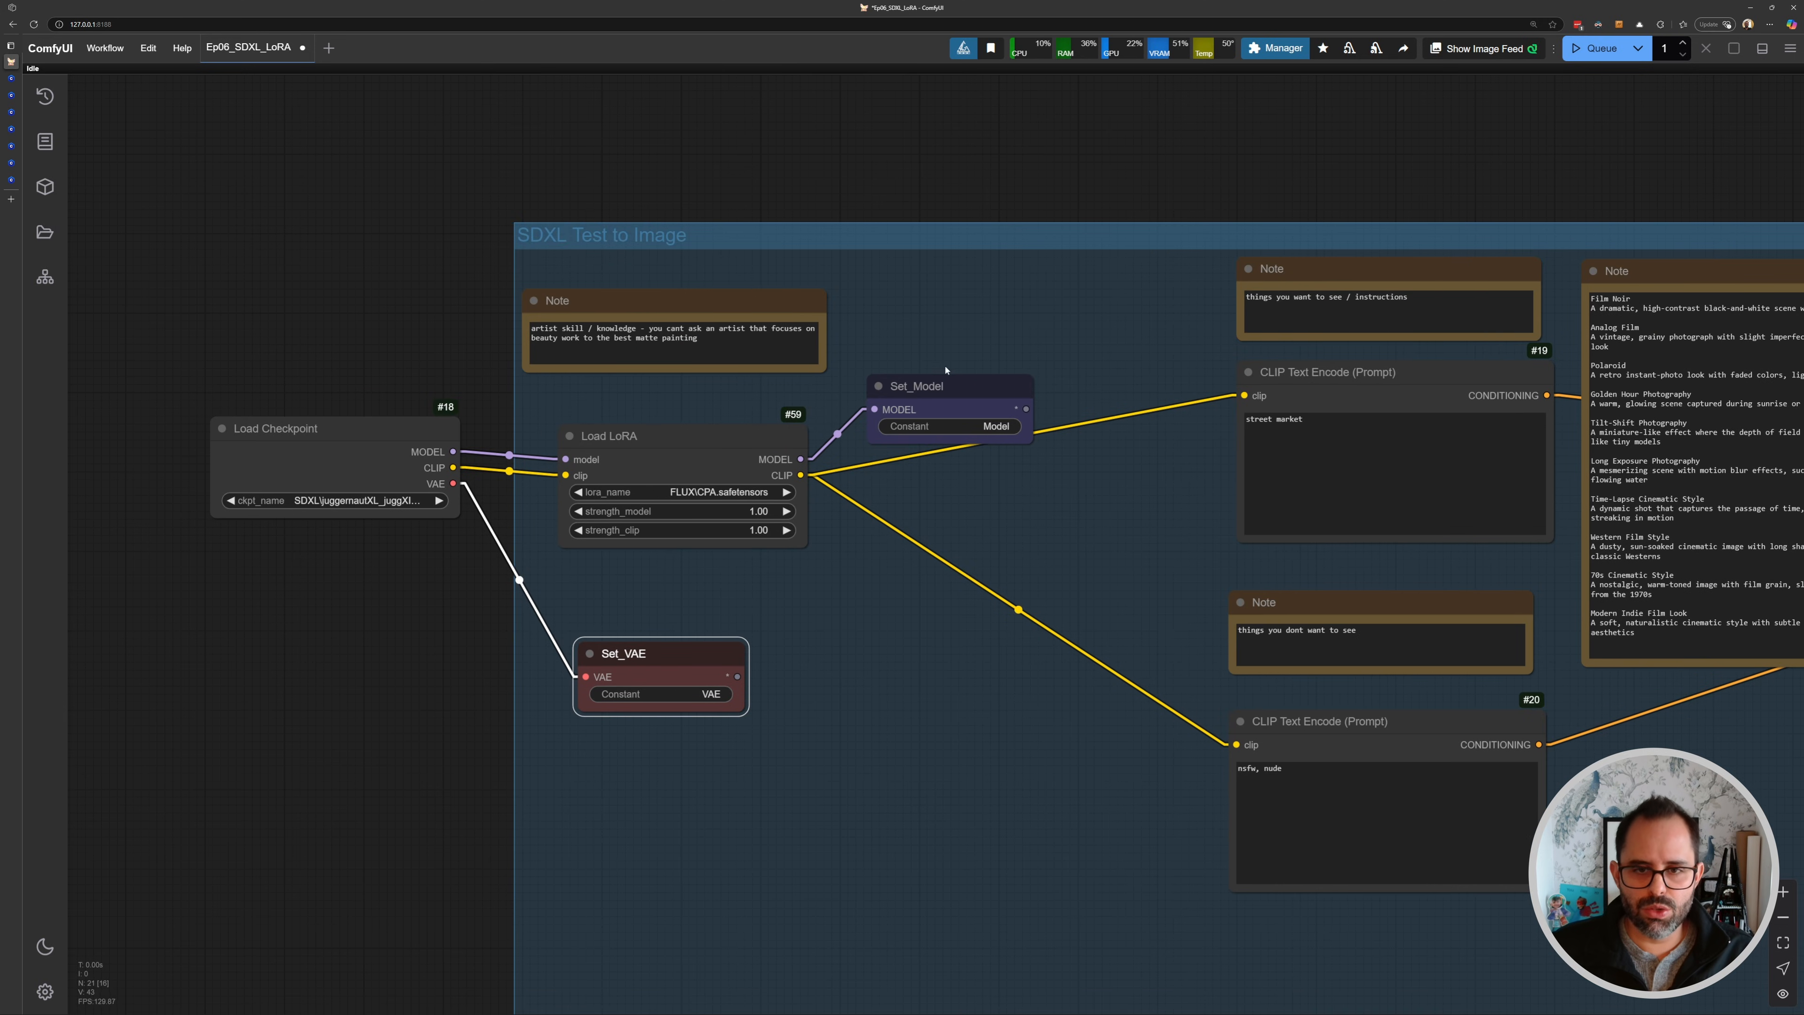
mouse_move(945, 369)
mouse_down()
mouse_move(906, 392)
mouse_move(956, 358)
mouse_up()
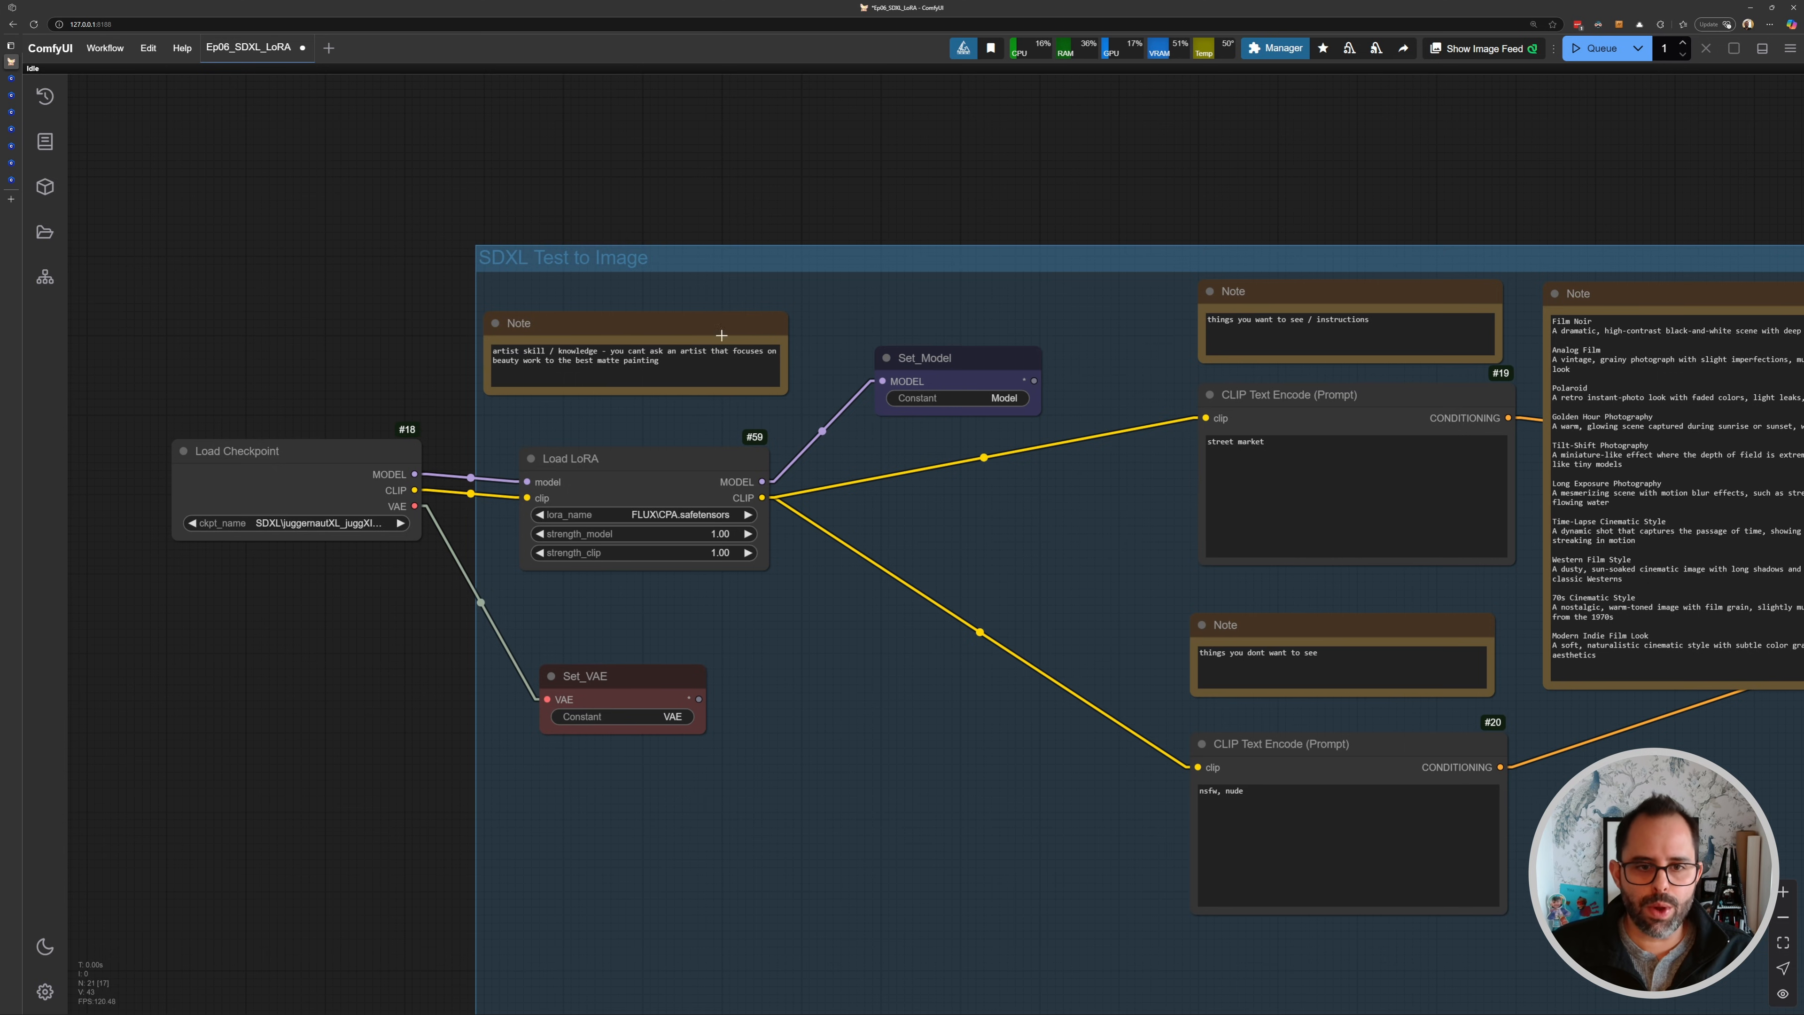
drag(894, 435, 969, 440)
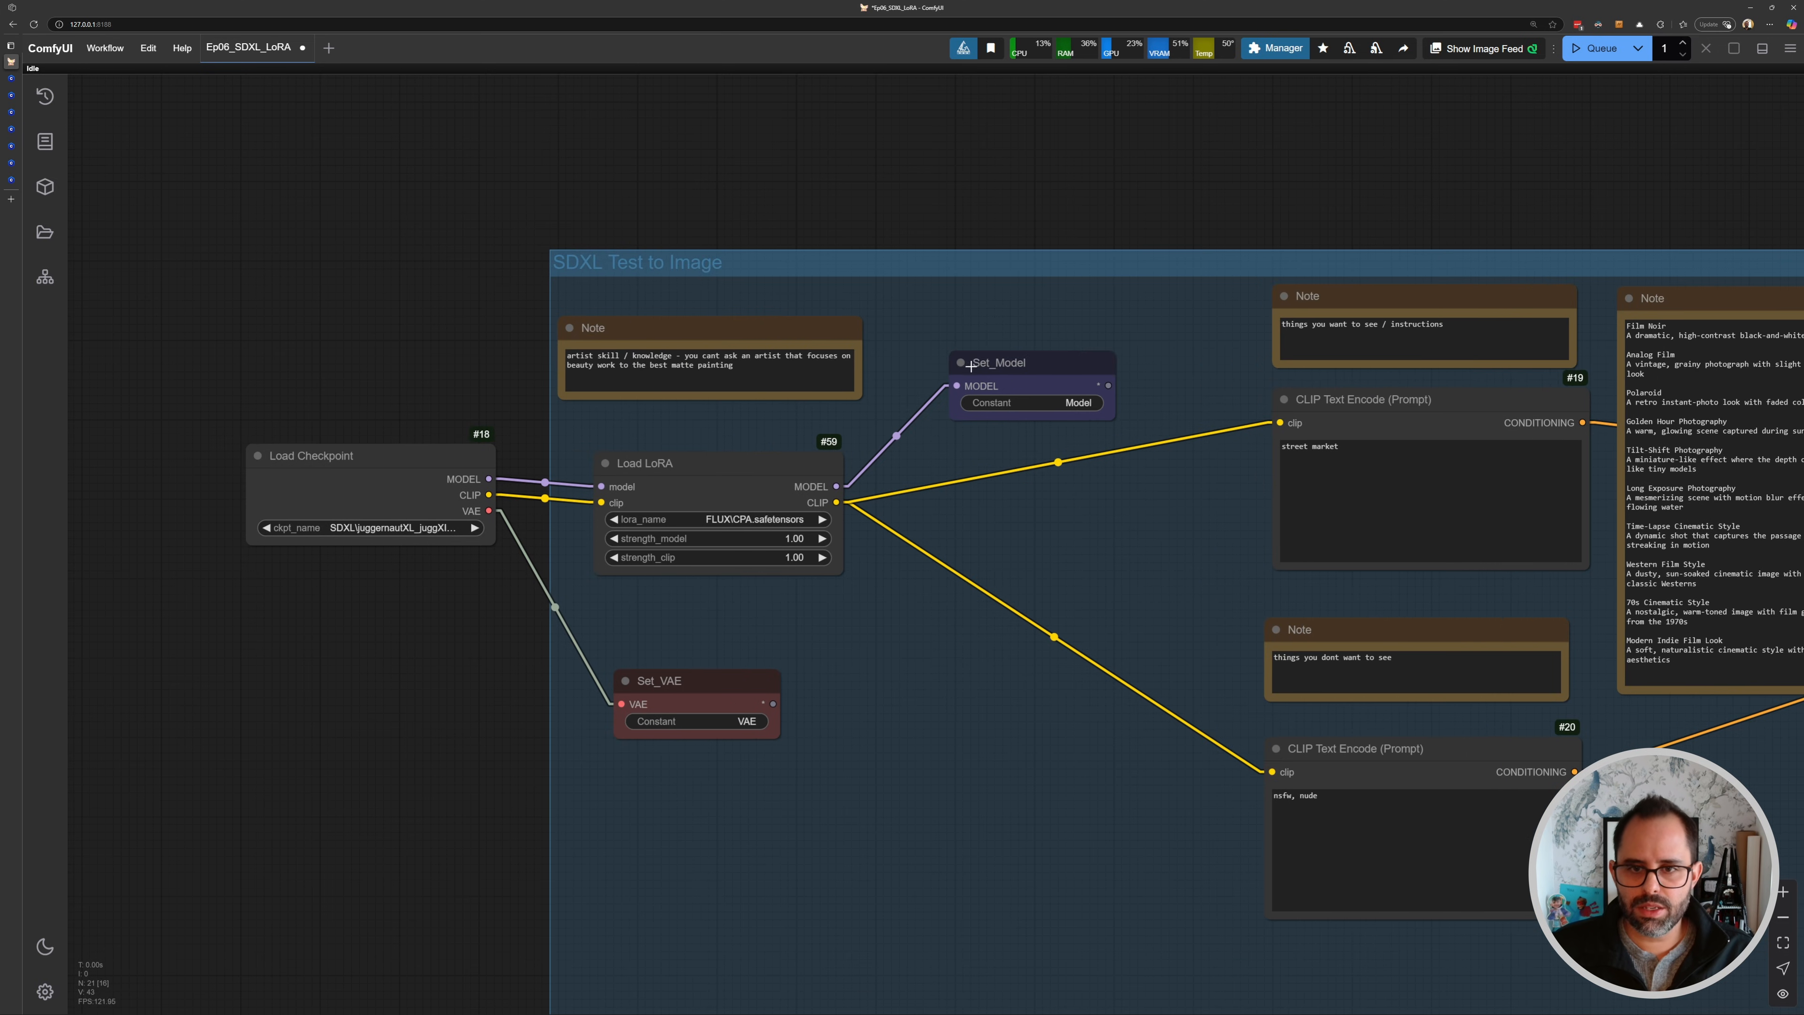
scroll(698, 434, up, 3)
click(693, 462)
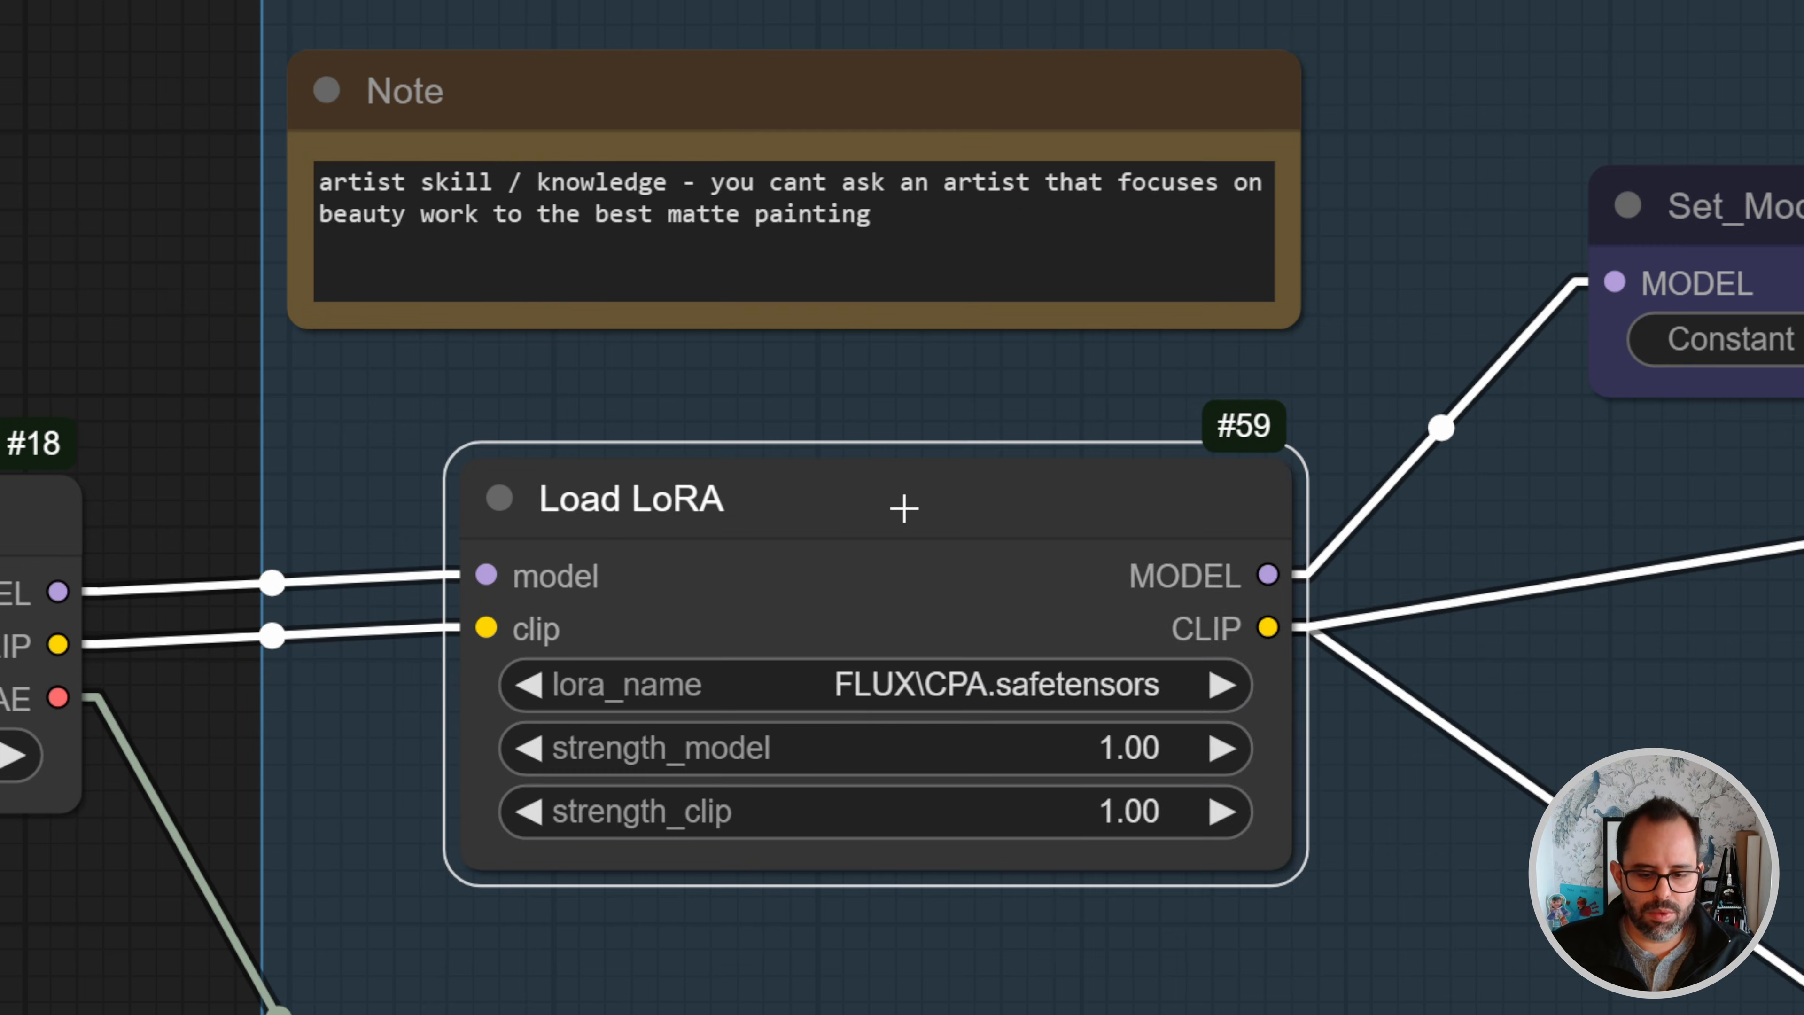
right_click(753, 459)
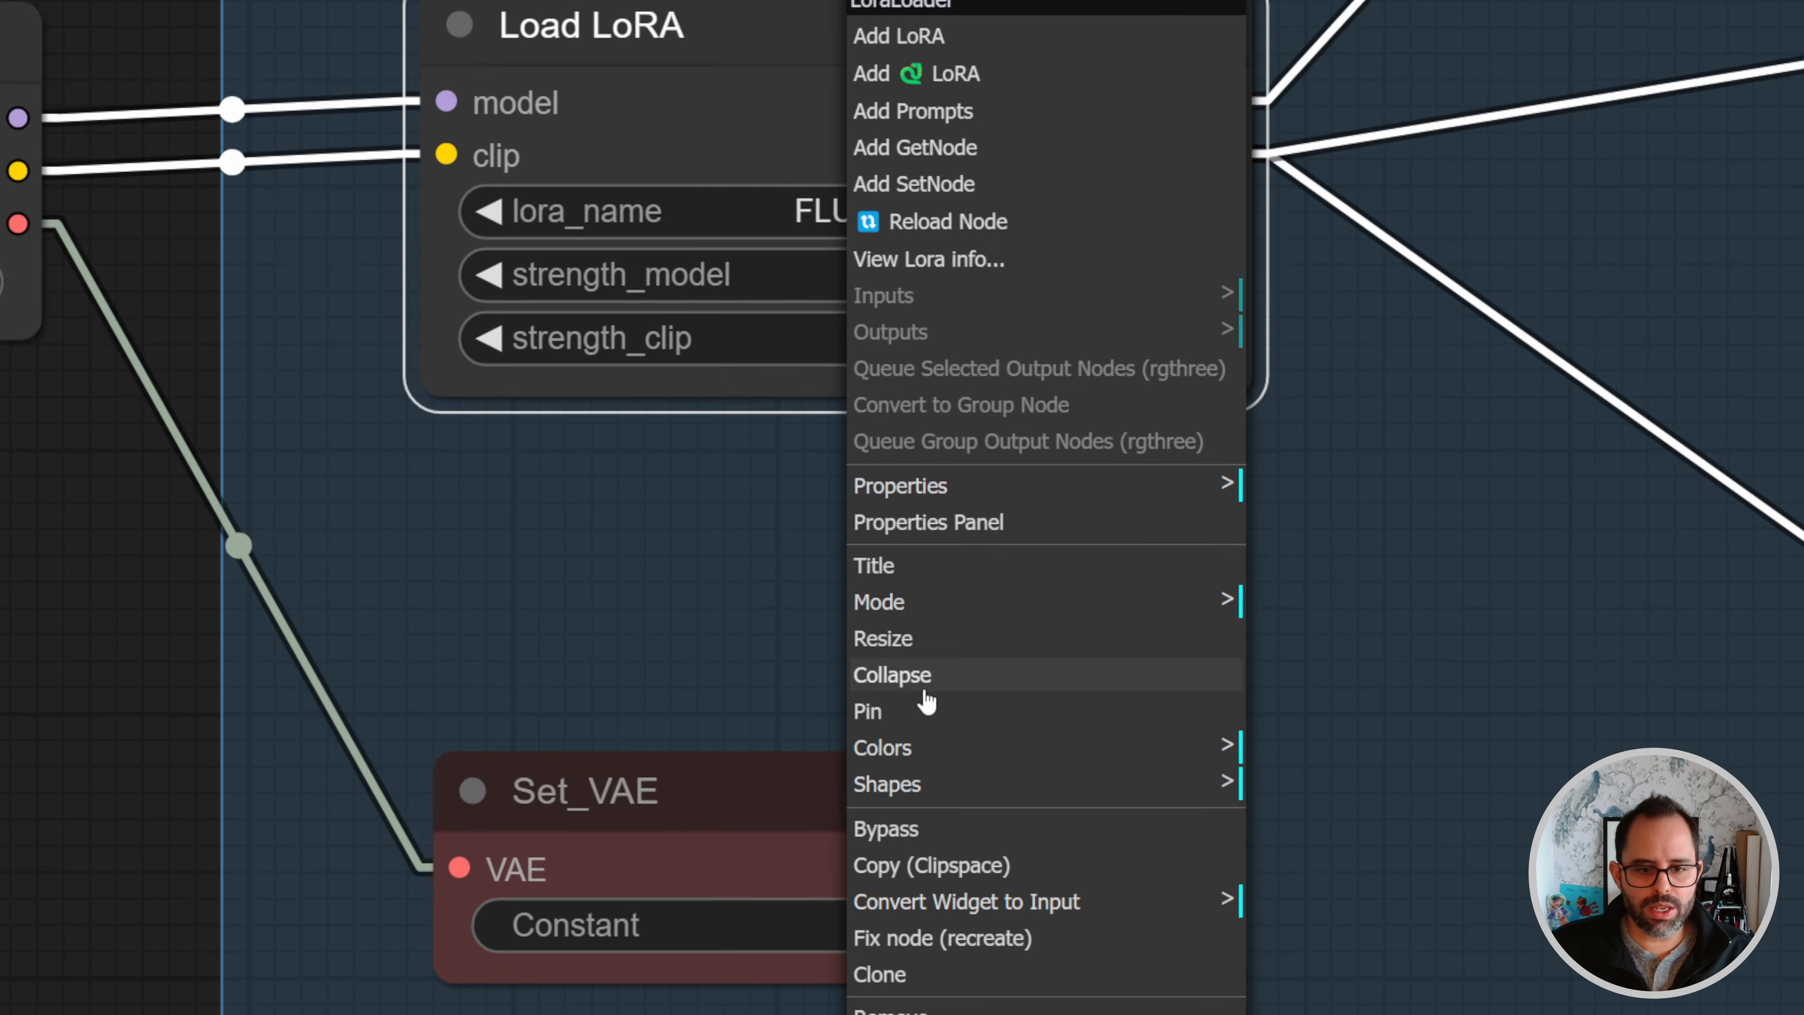
click(913, 519)
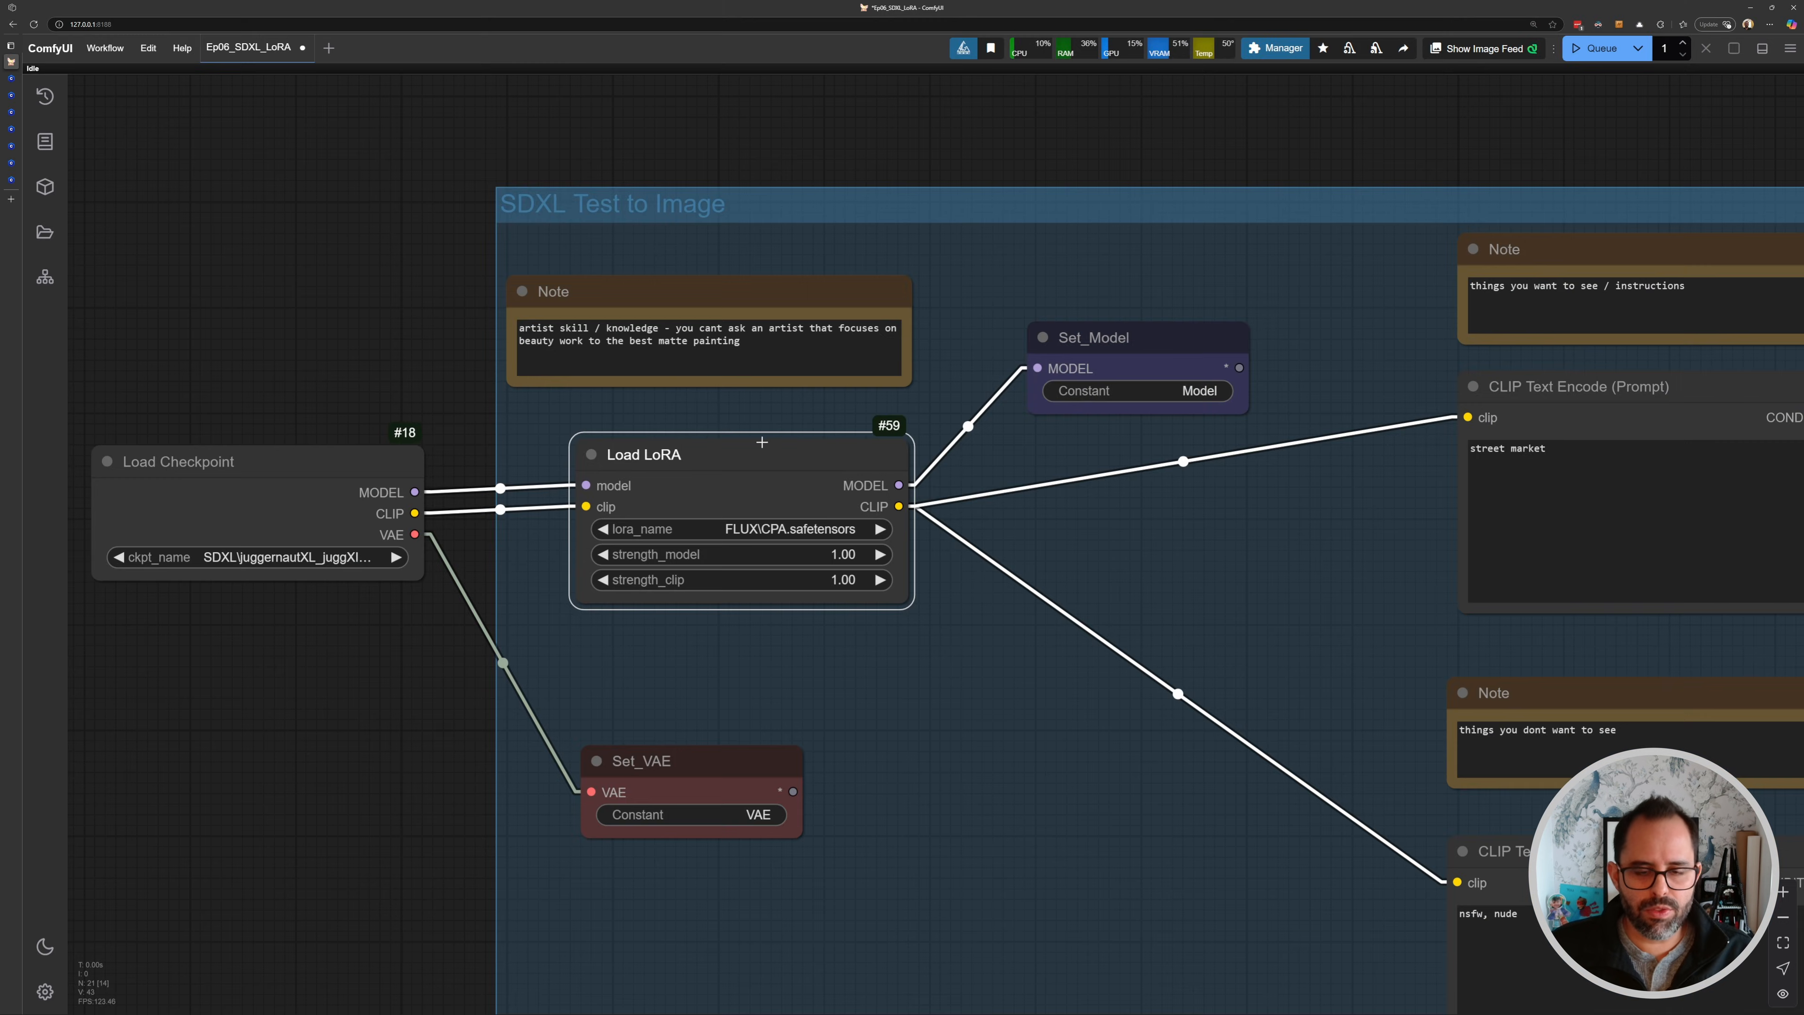
- Nudge Set_Model and Load LoRA into final positions next to each other
drag(1095, 339, 1077, 334)
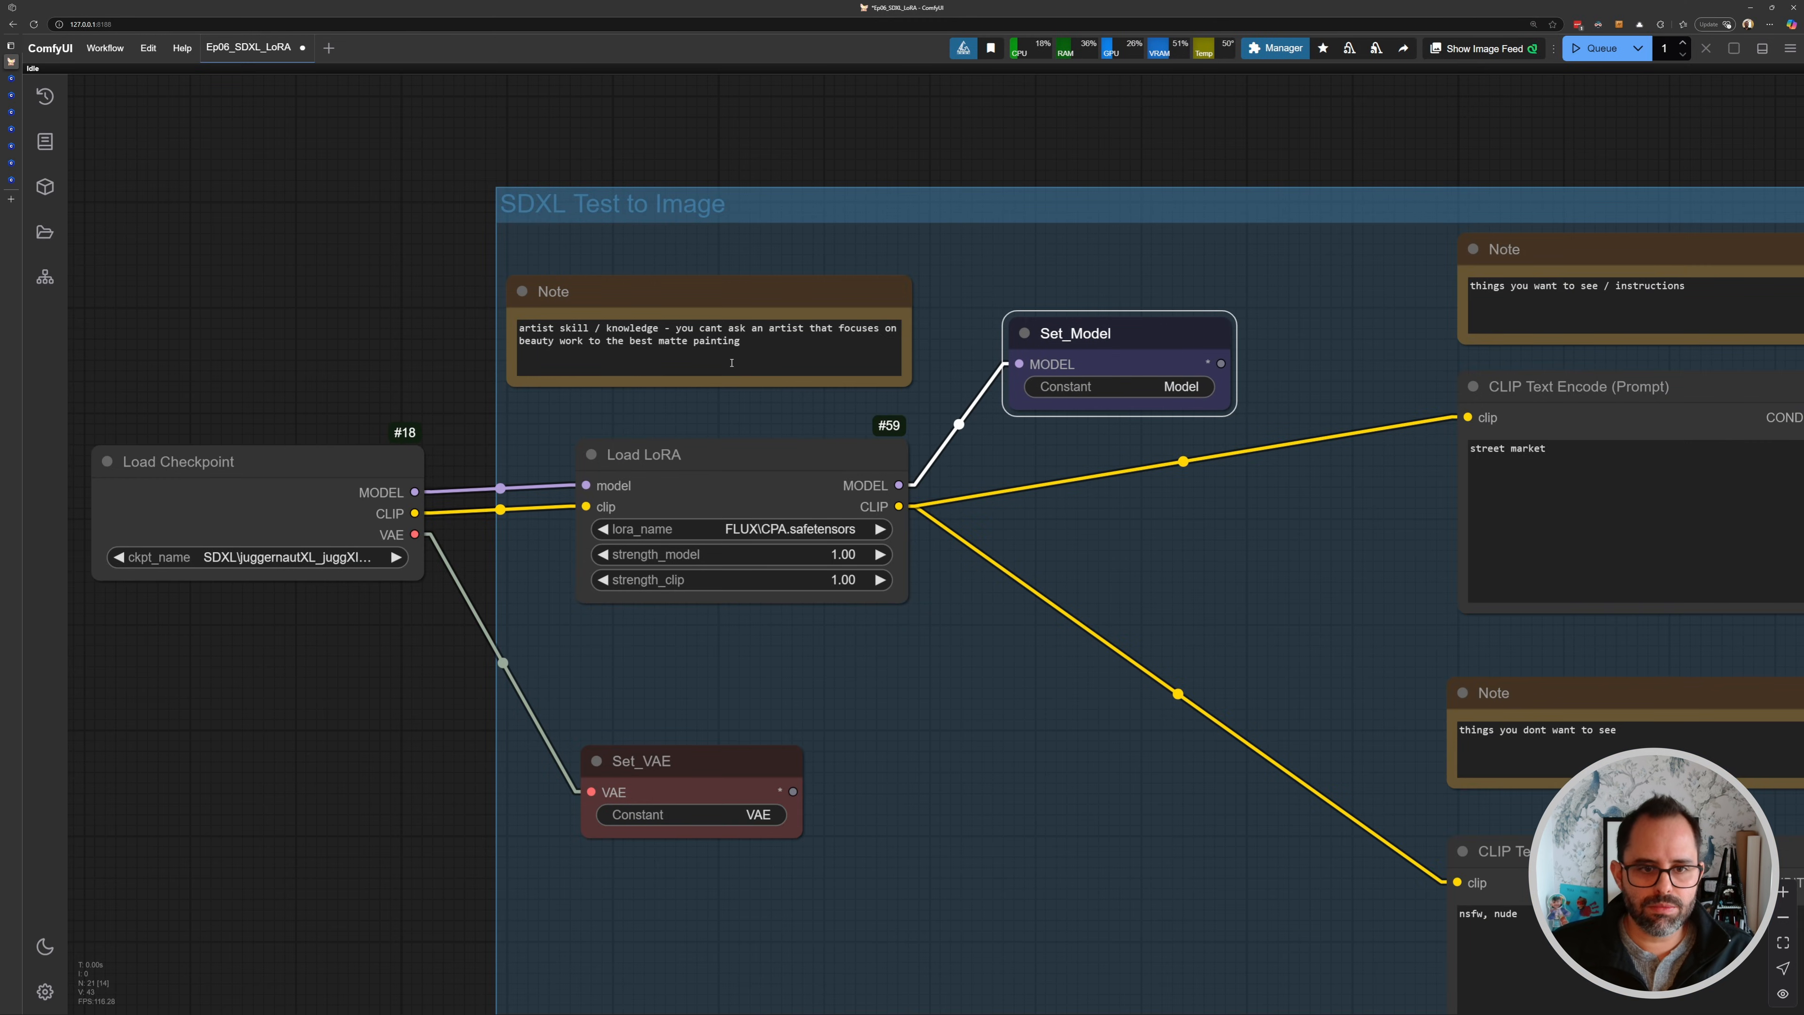
mouse_move(757, 457)
mouse_down()
mouse_move(719, 465)
mouse_move(735, 464)
mouse_up()
click(810, 423)
scroll(777, 420, down, 2)
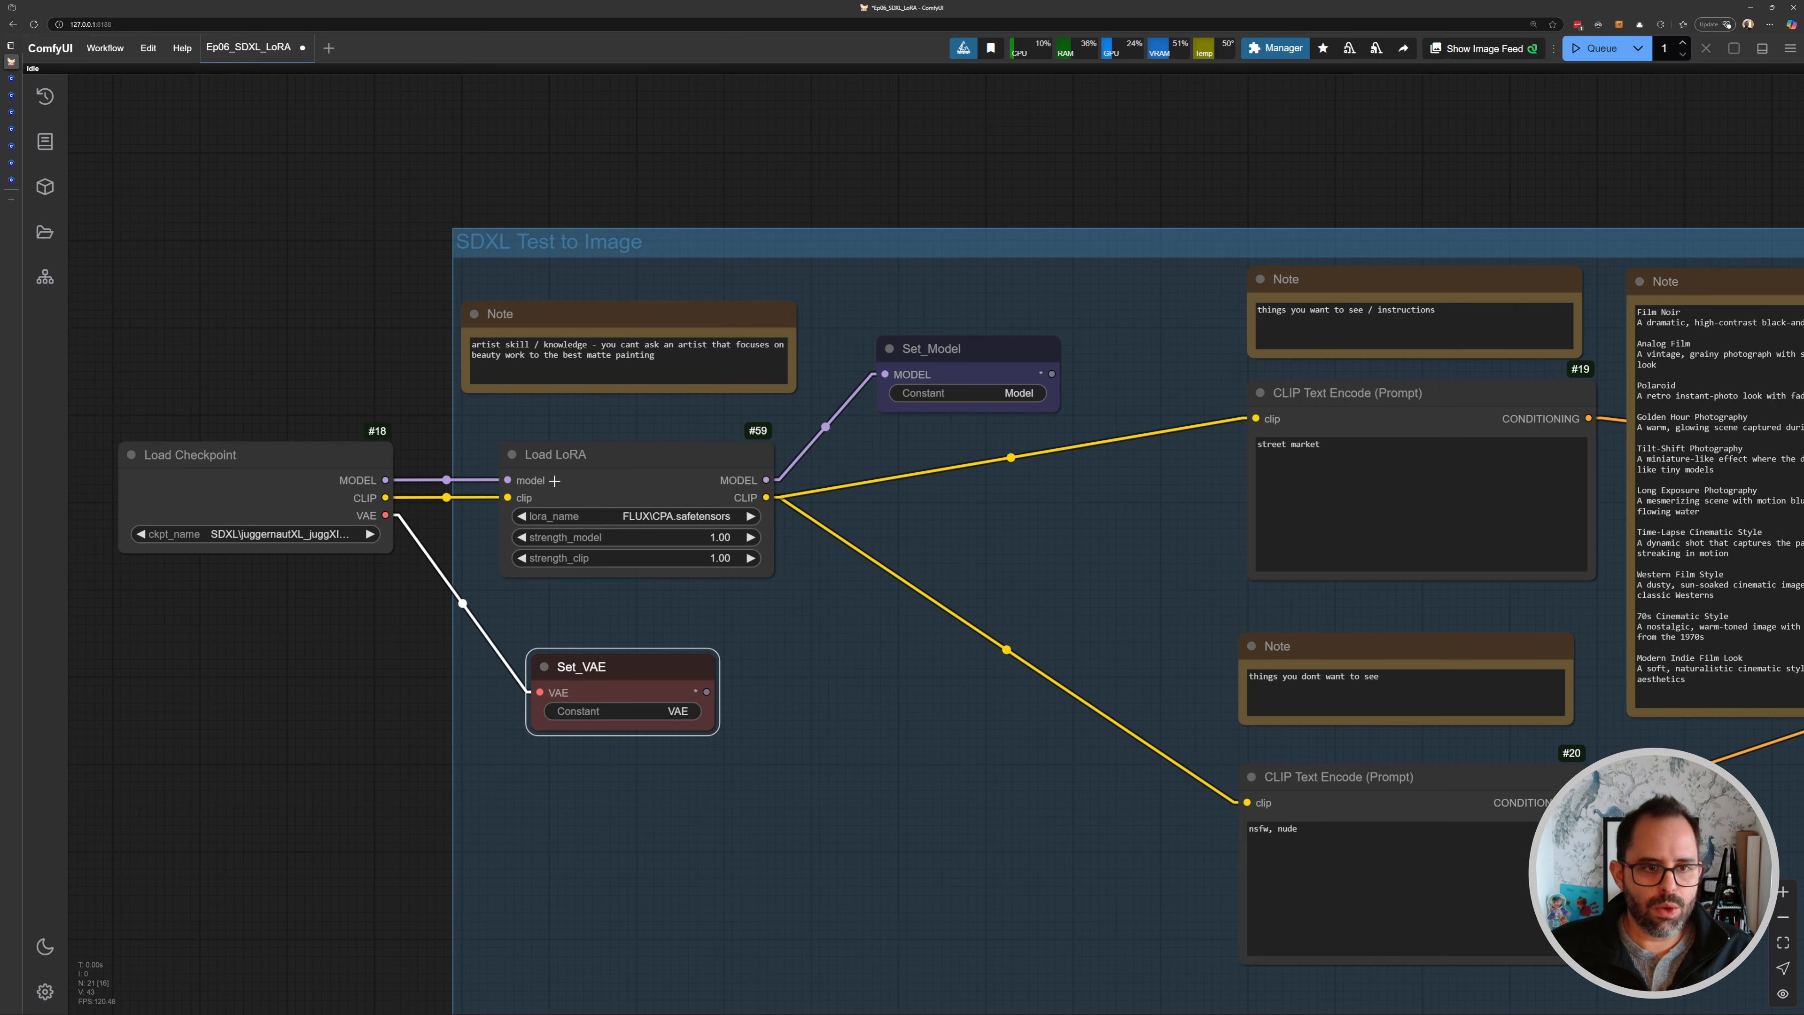
scroll(575, 479, up, 2)
drag(637, 492, 792, 525)
scroll(760, 505, up, 3)
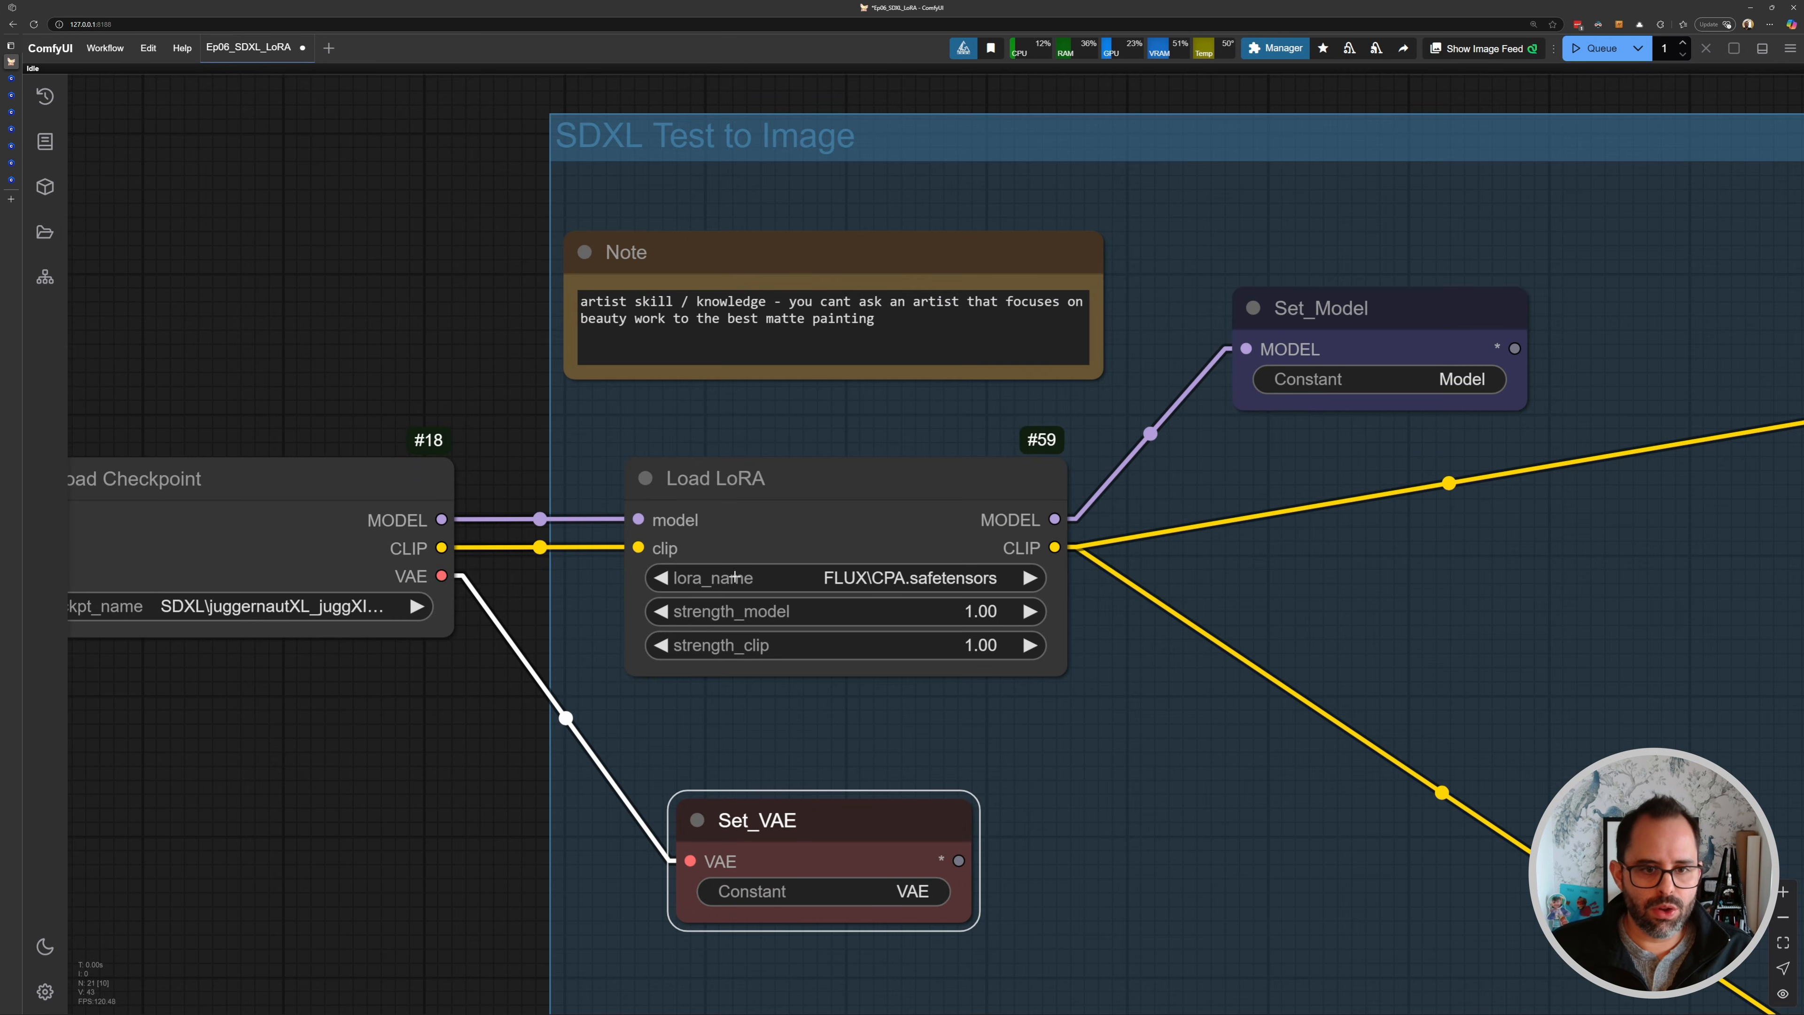
- Set the LoRA's lora_name to SDXL\glowneon_xl_v1.safetensors
click(812, 584)
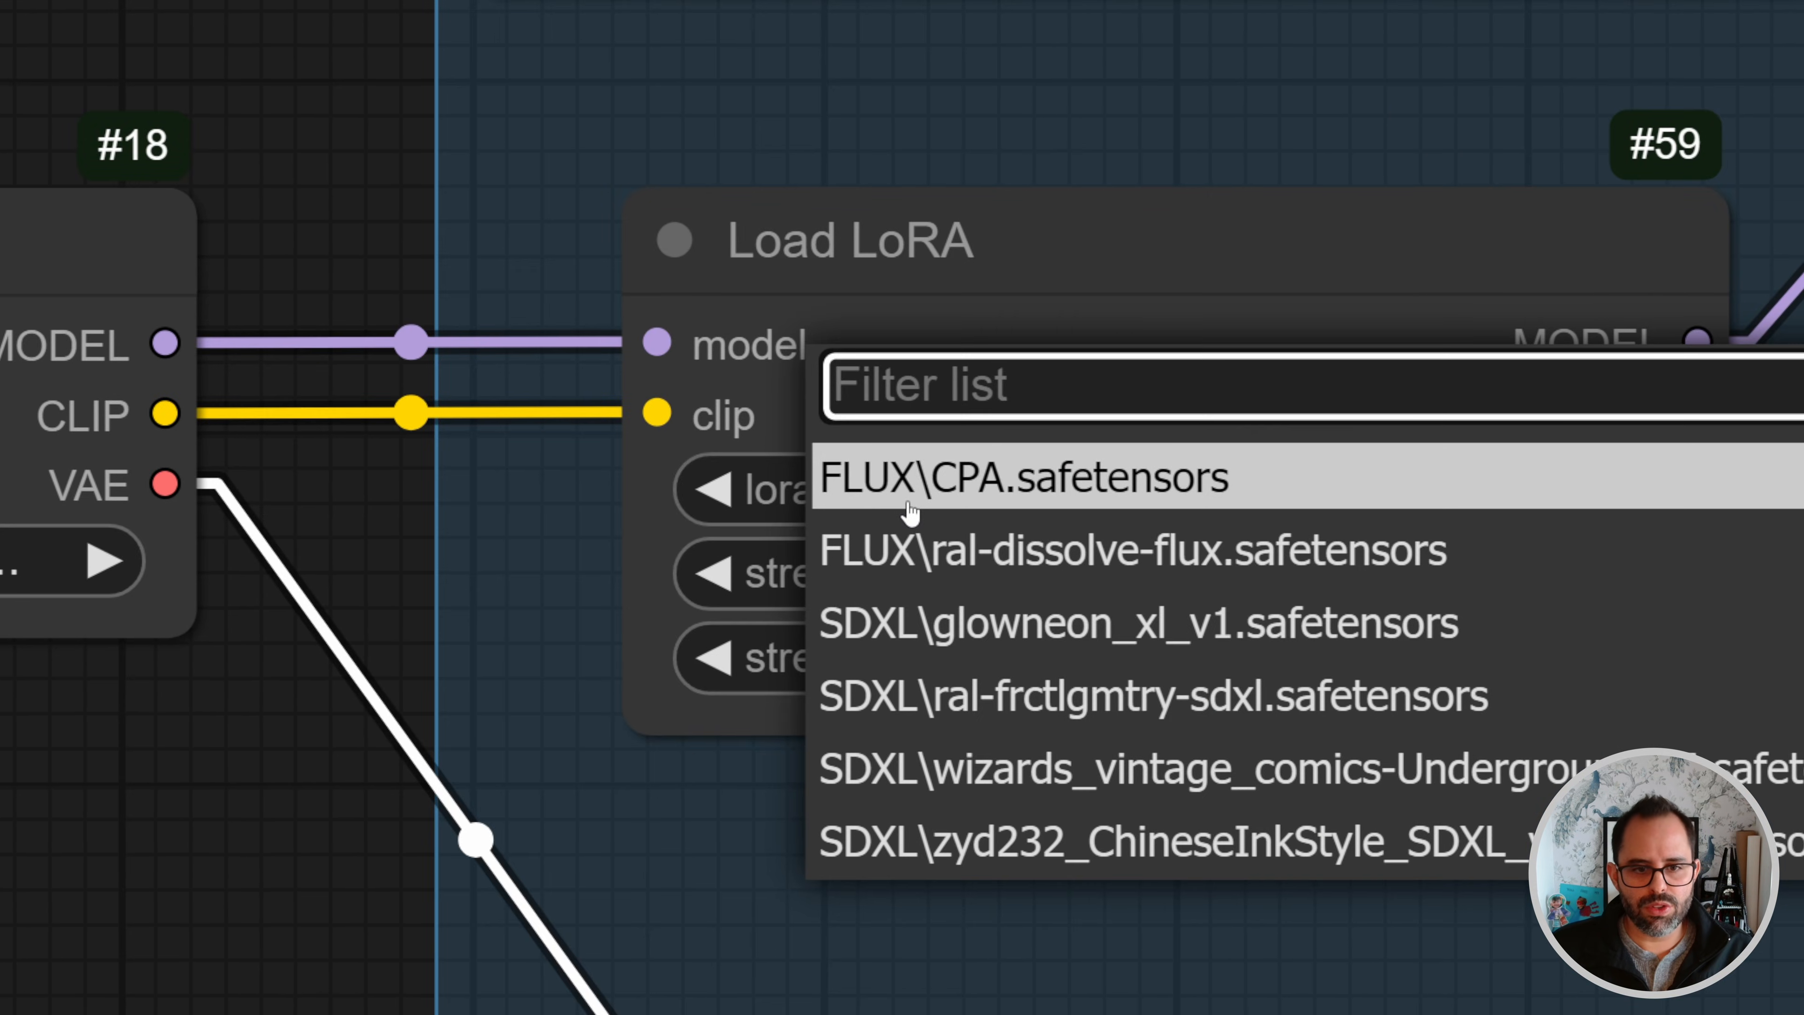
click(908, 504)
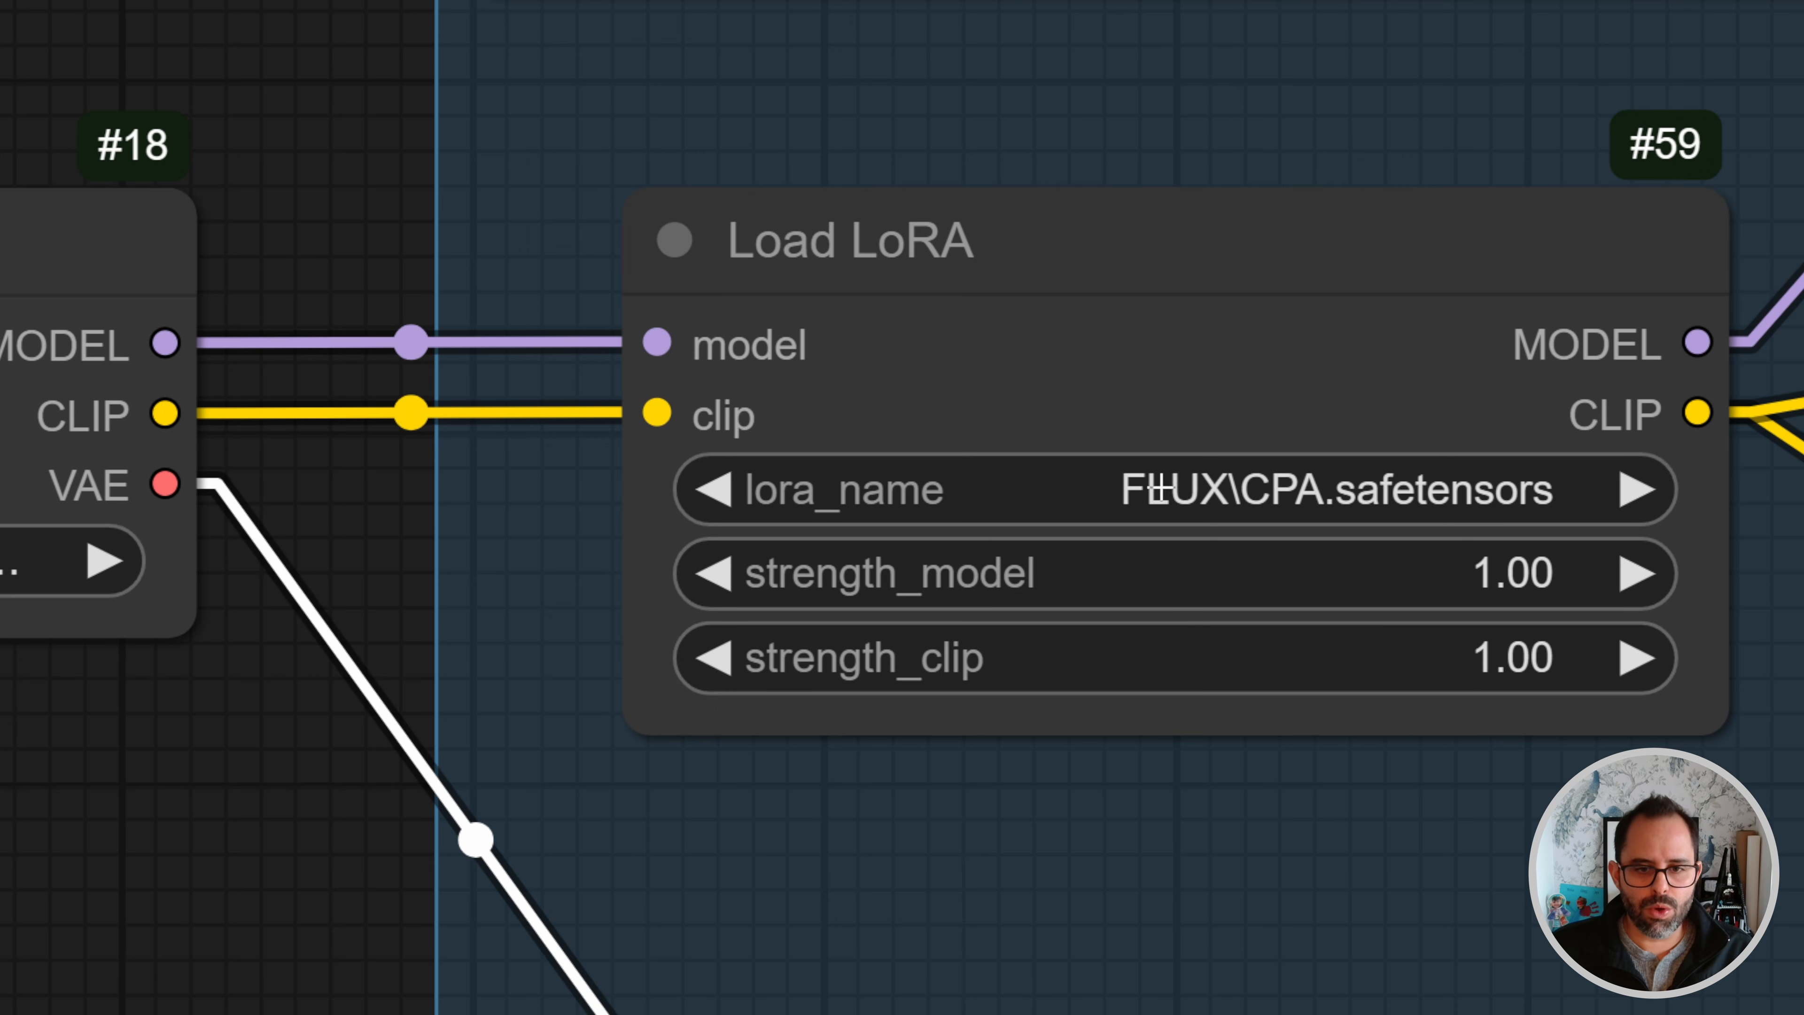
click(923, 491)
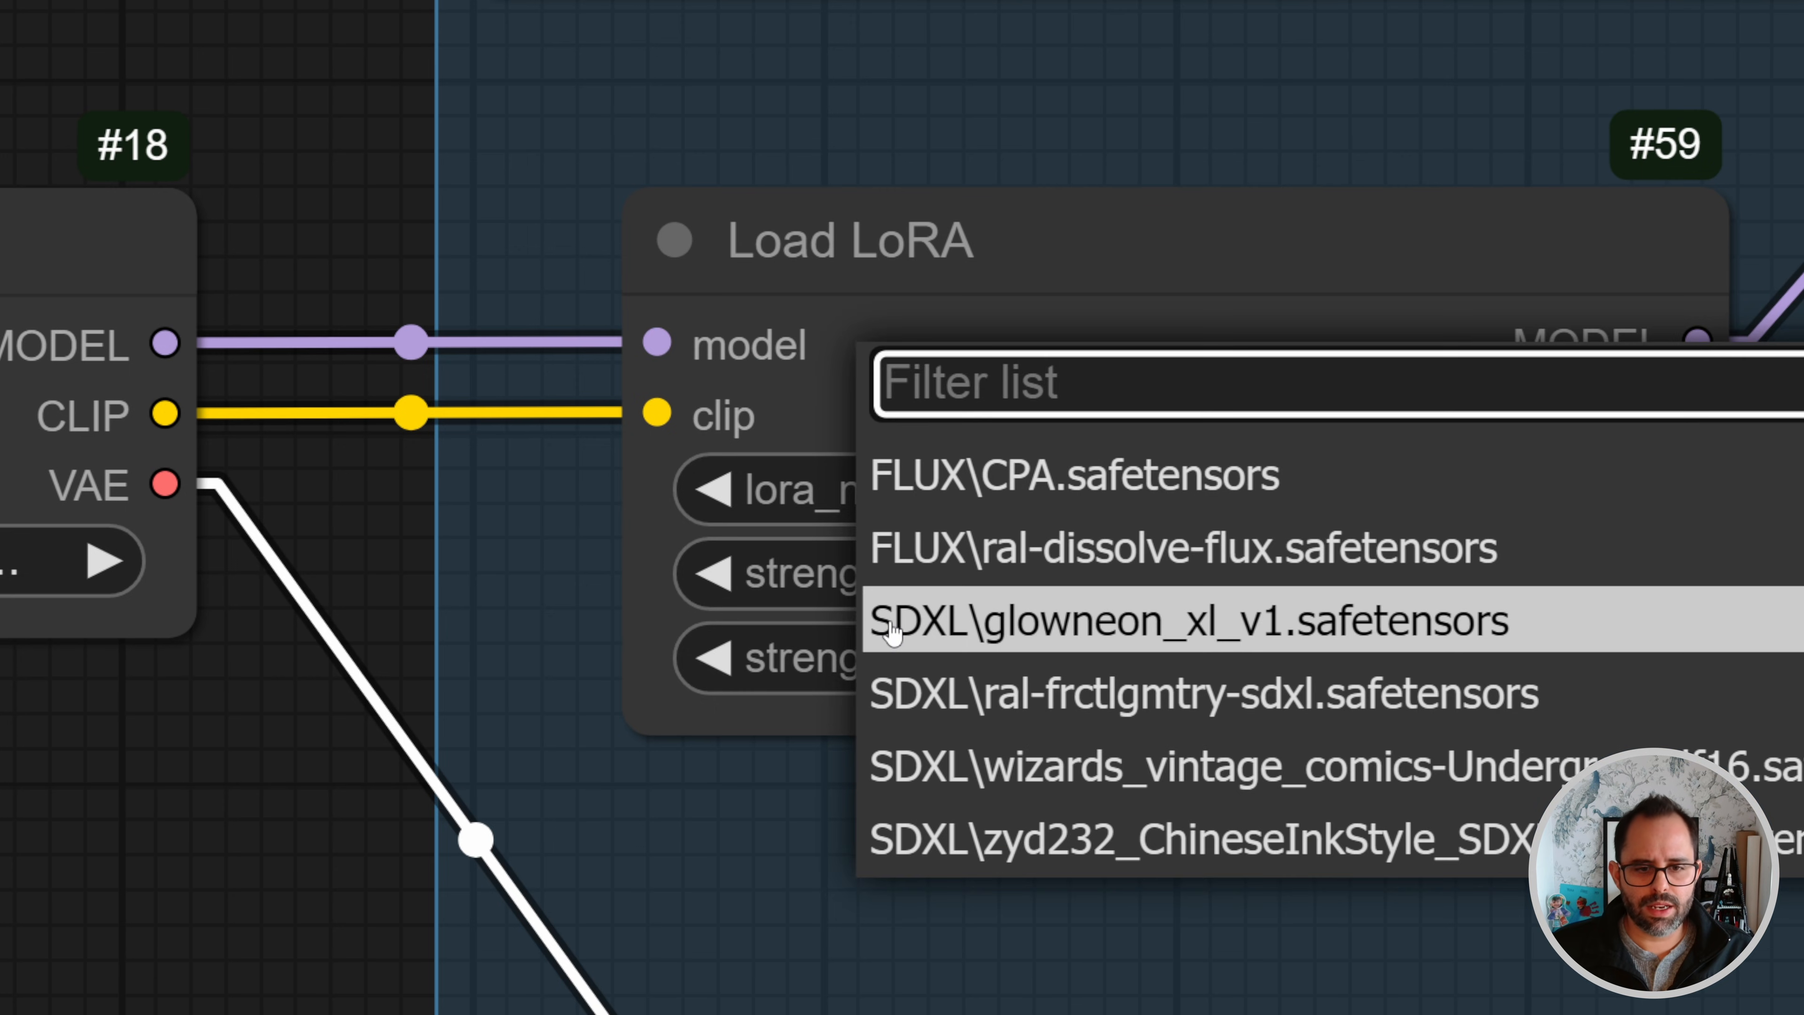
click(1031, 631)
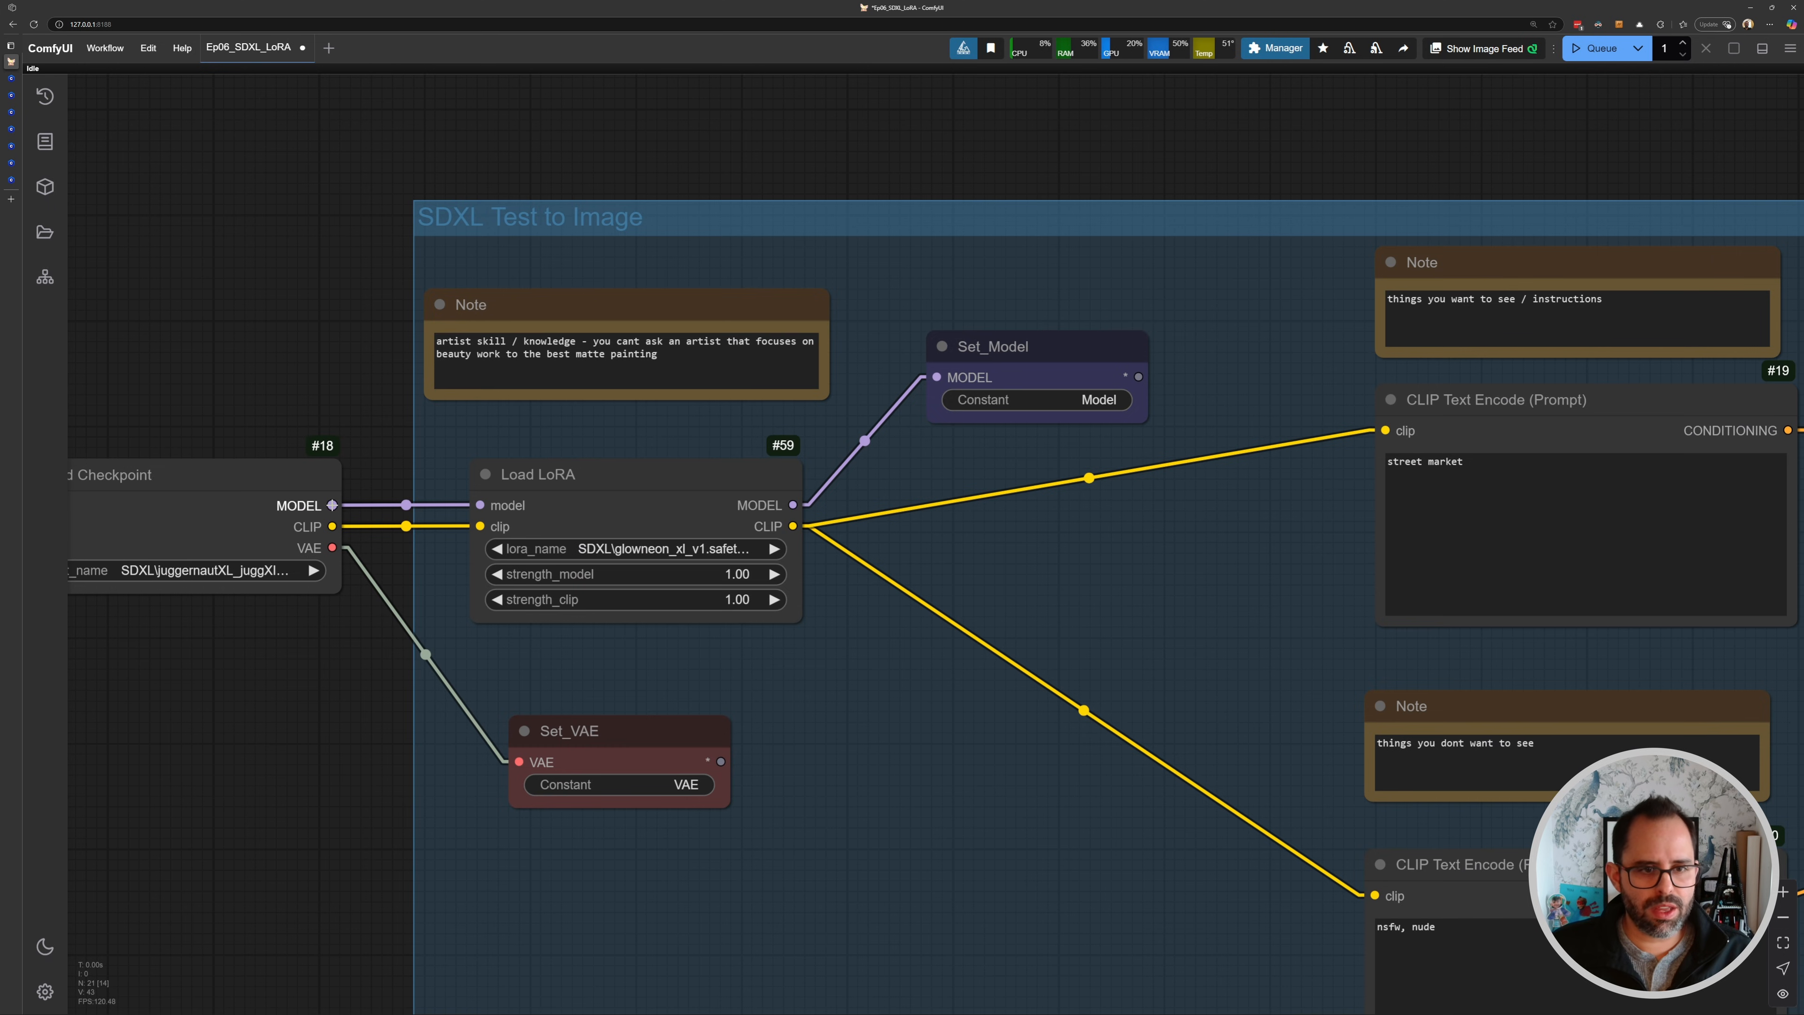
- Connect the checkpoint's MODEL output directly to Set_Model, bypassing the LoRA node
drag(331, 504, 972, 342)
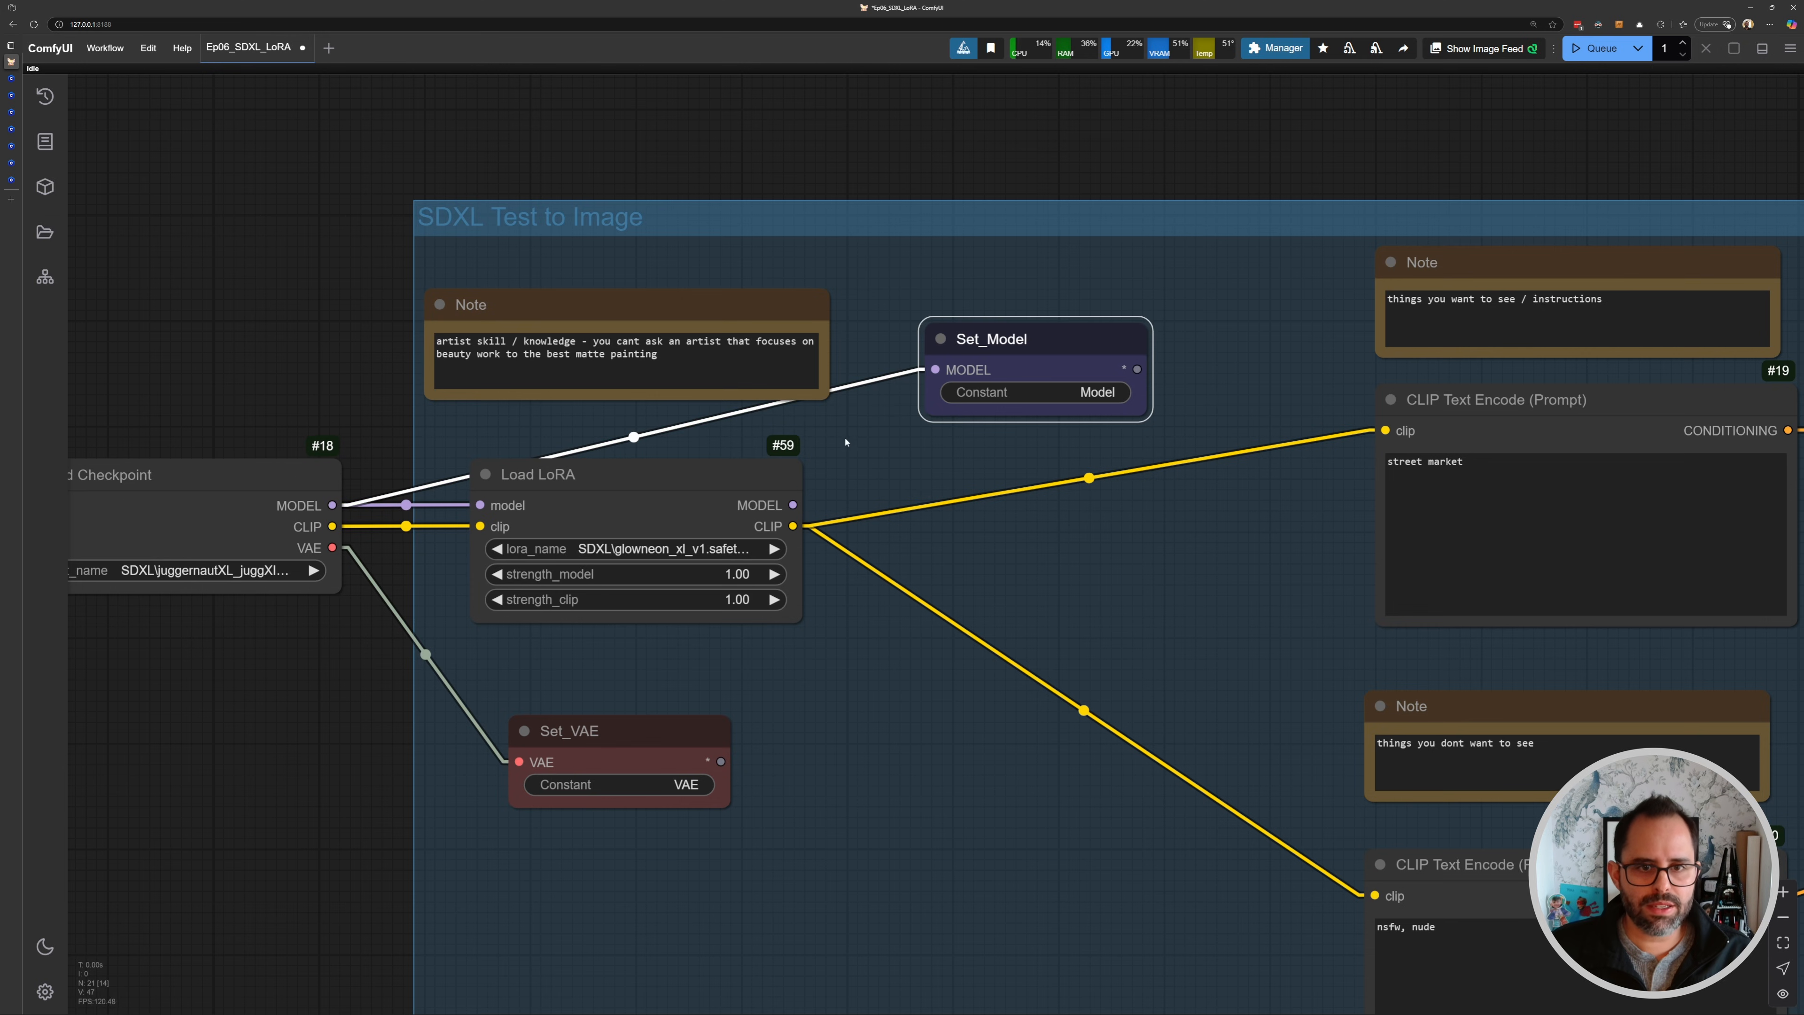
drag(689, 455, 721, 339)
drag(655, 359, 781, 377)
drag(567, 455, 462, 429)
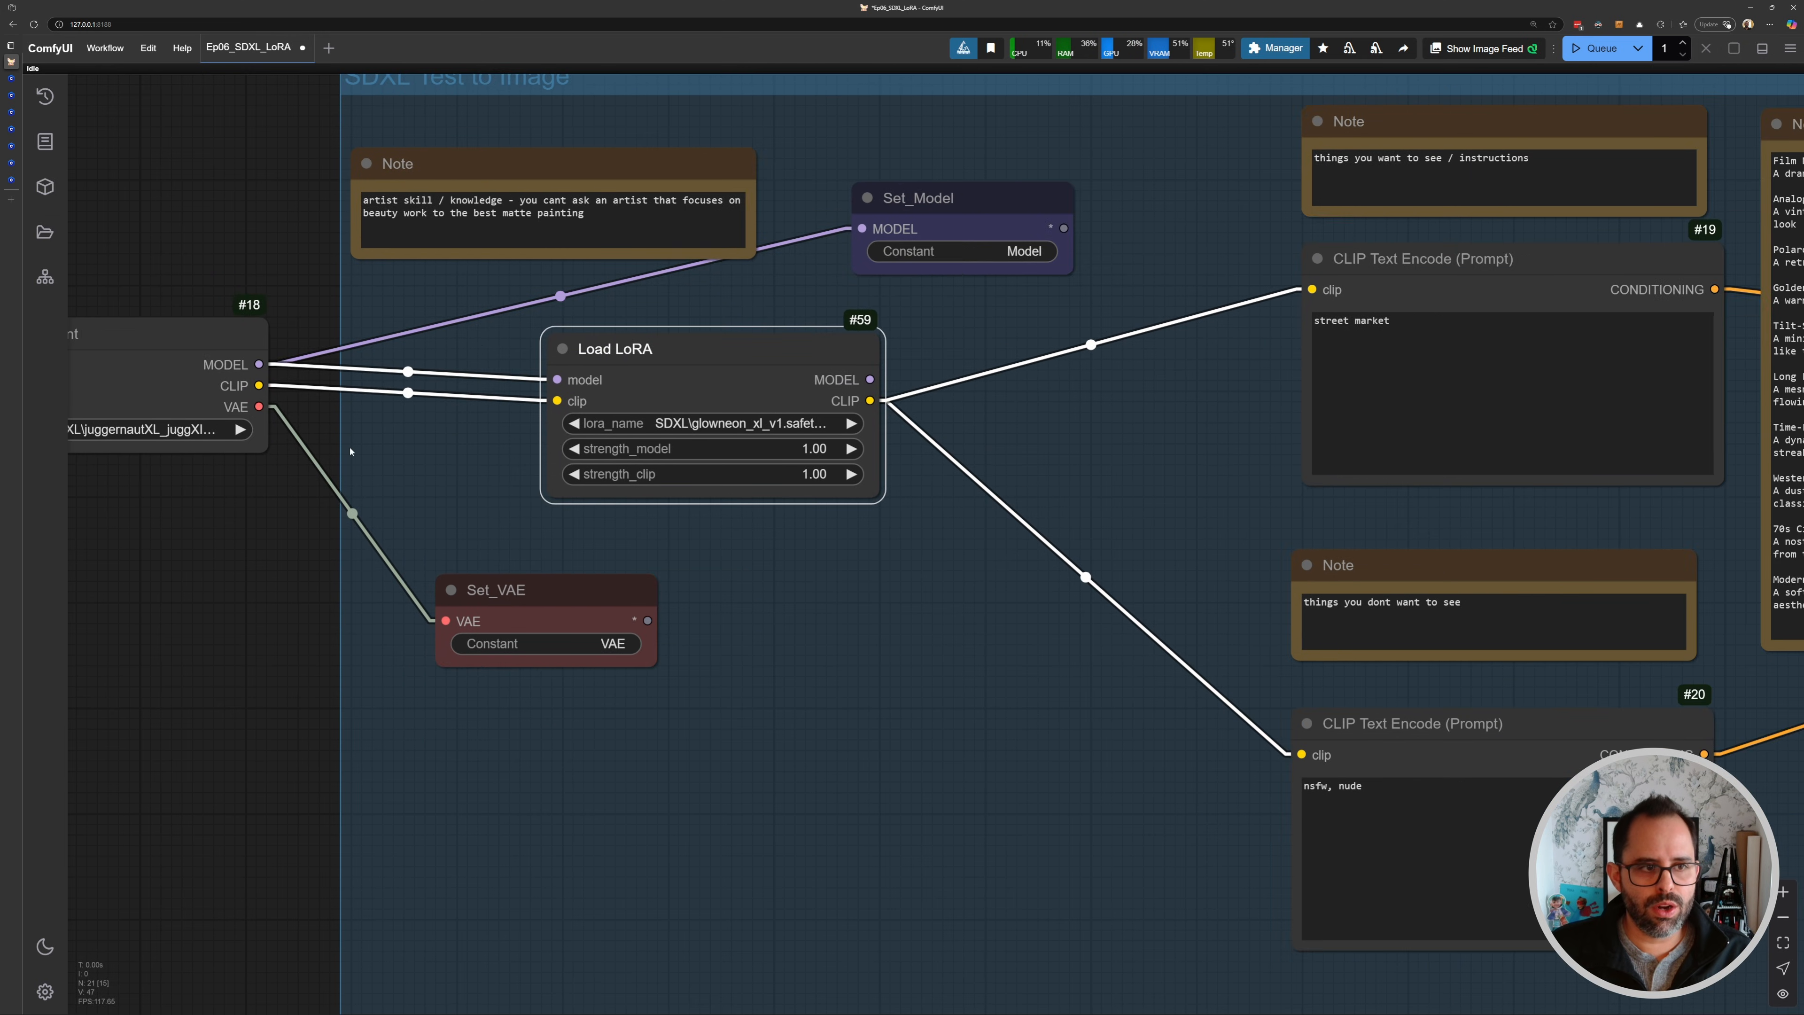
- Connect the checkpoint's CLIP output directly to both the positive and negative CLIP Text Encode nodes
click(290, 397)
drag(260, 384, 1313, 287)
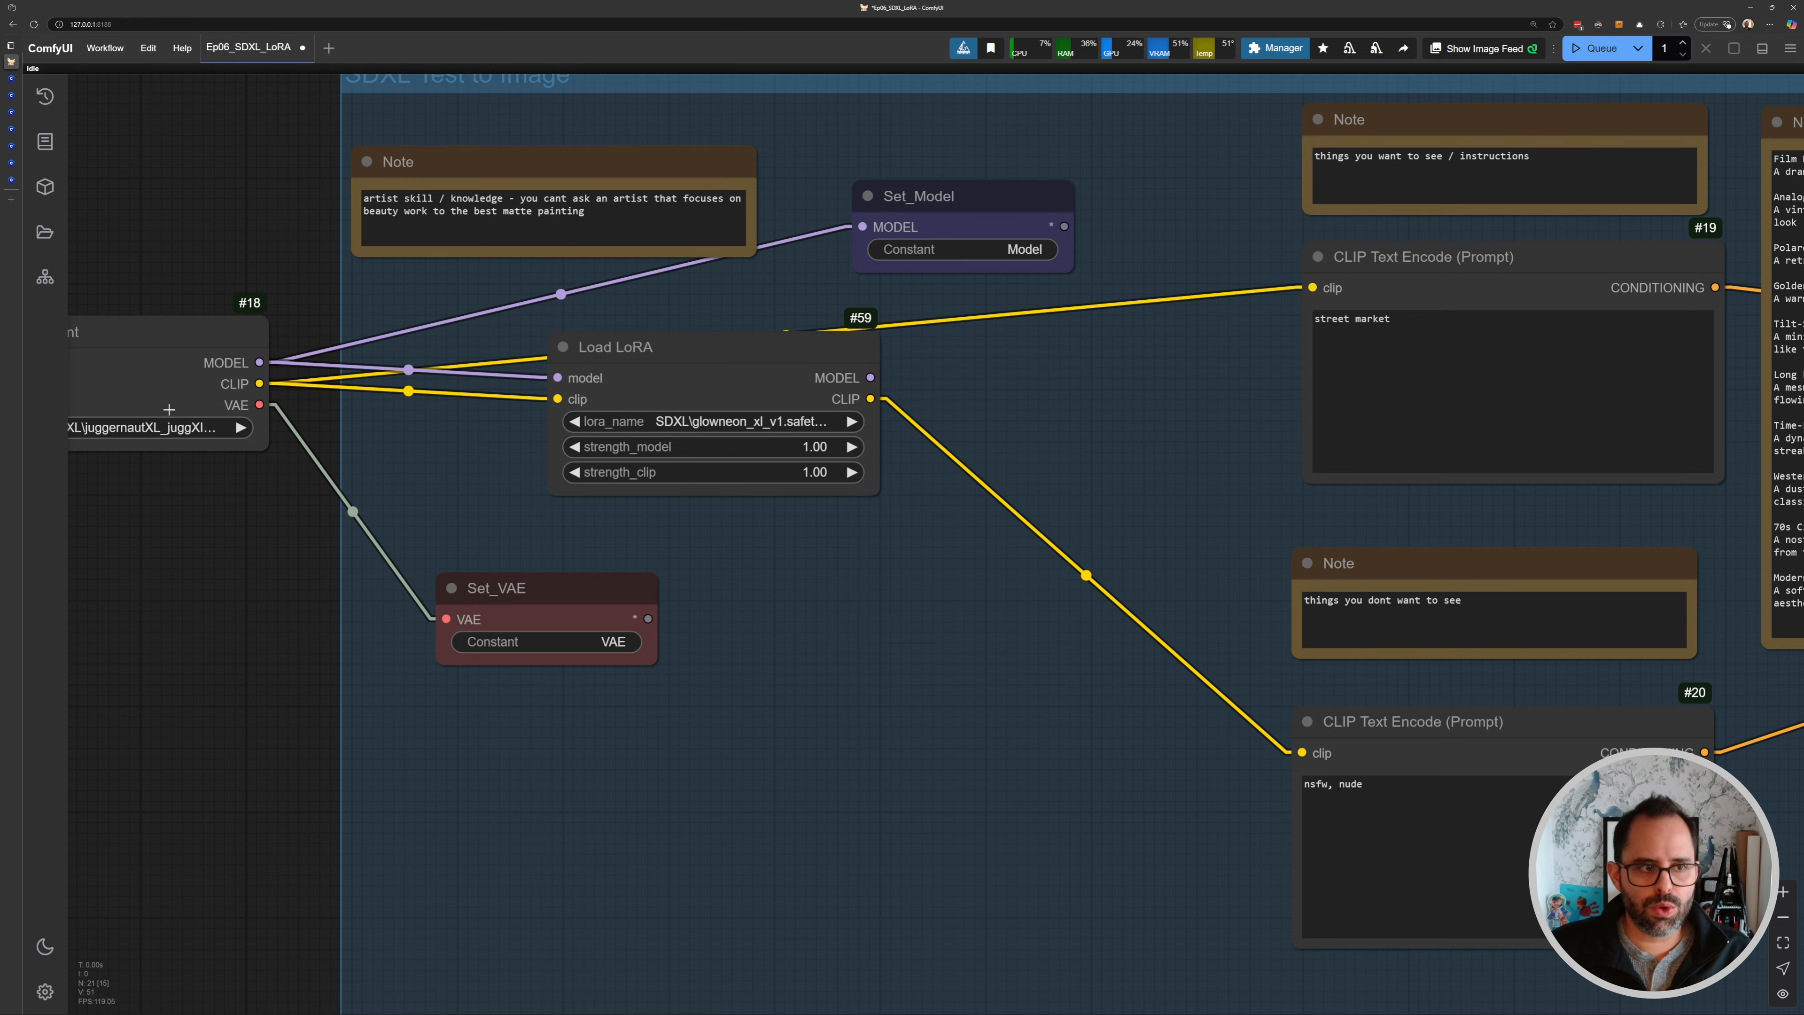
drag(299, 408, 1455, 796)
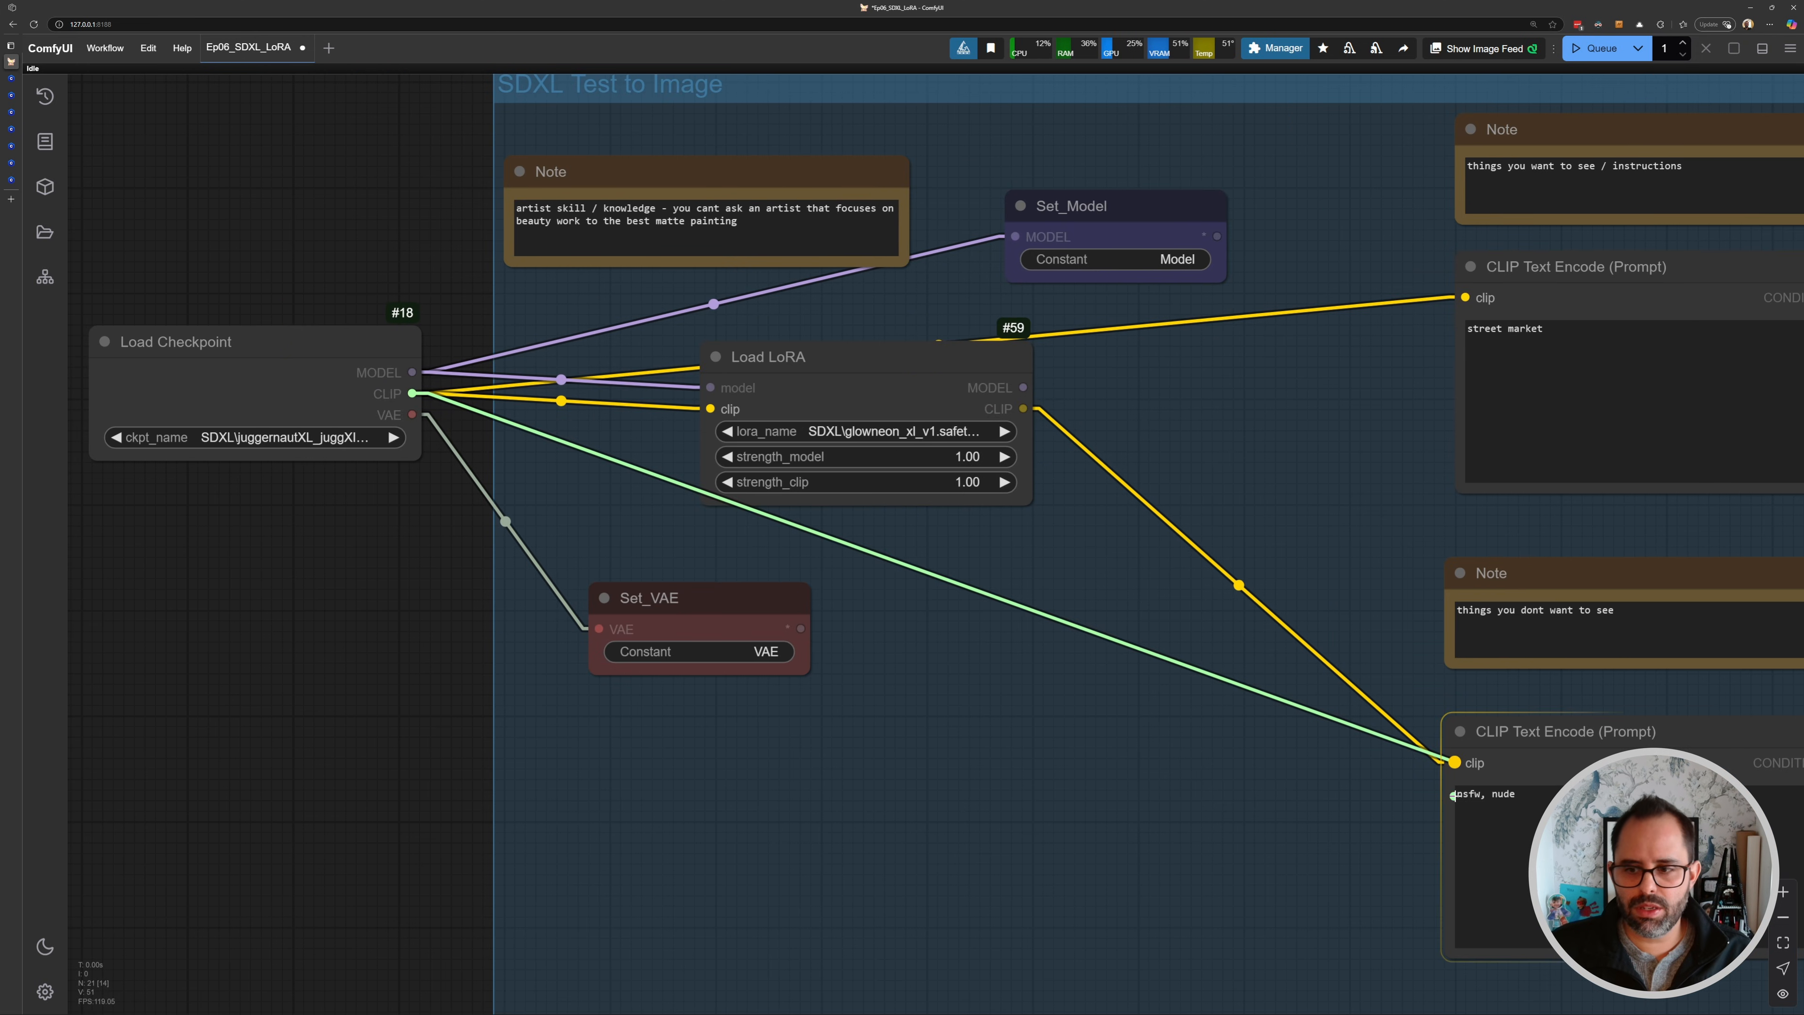
- Replace the positive prompt text with "motorcylce"
scroll(856, 402, down, 2)
drag(641, 743, 513, 851)
drag(938, 573, 801, 569)
mouse_move(1058, 387)
mouse_down()
mouse_move(803, 393)
mouse_move(698, 428)
mouse_up()
drag(923, 425, 737, 413)
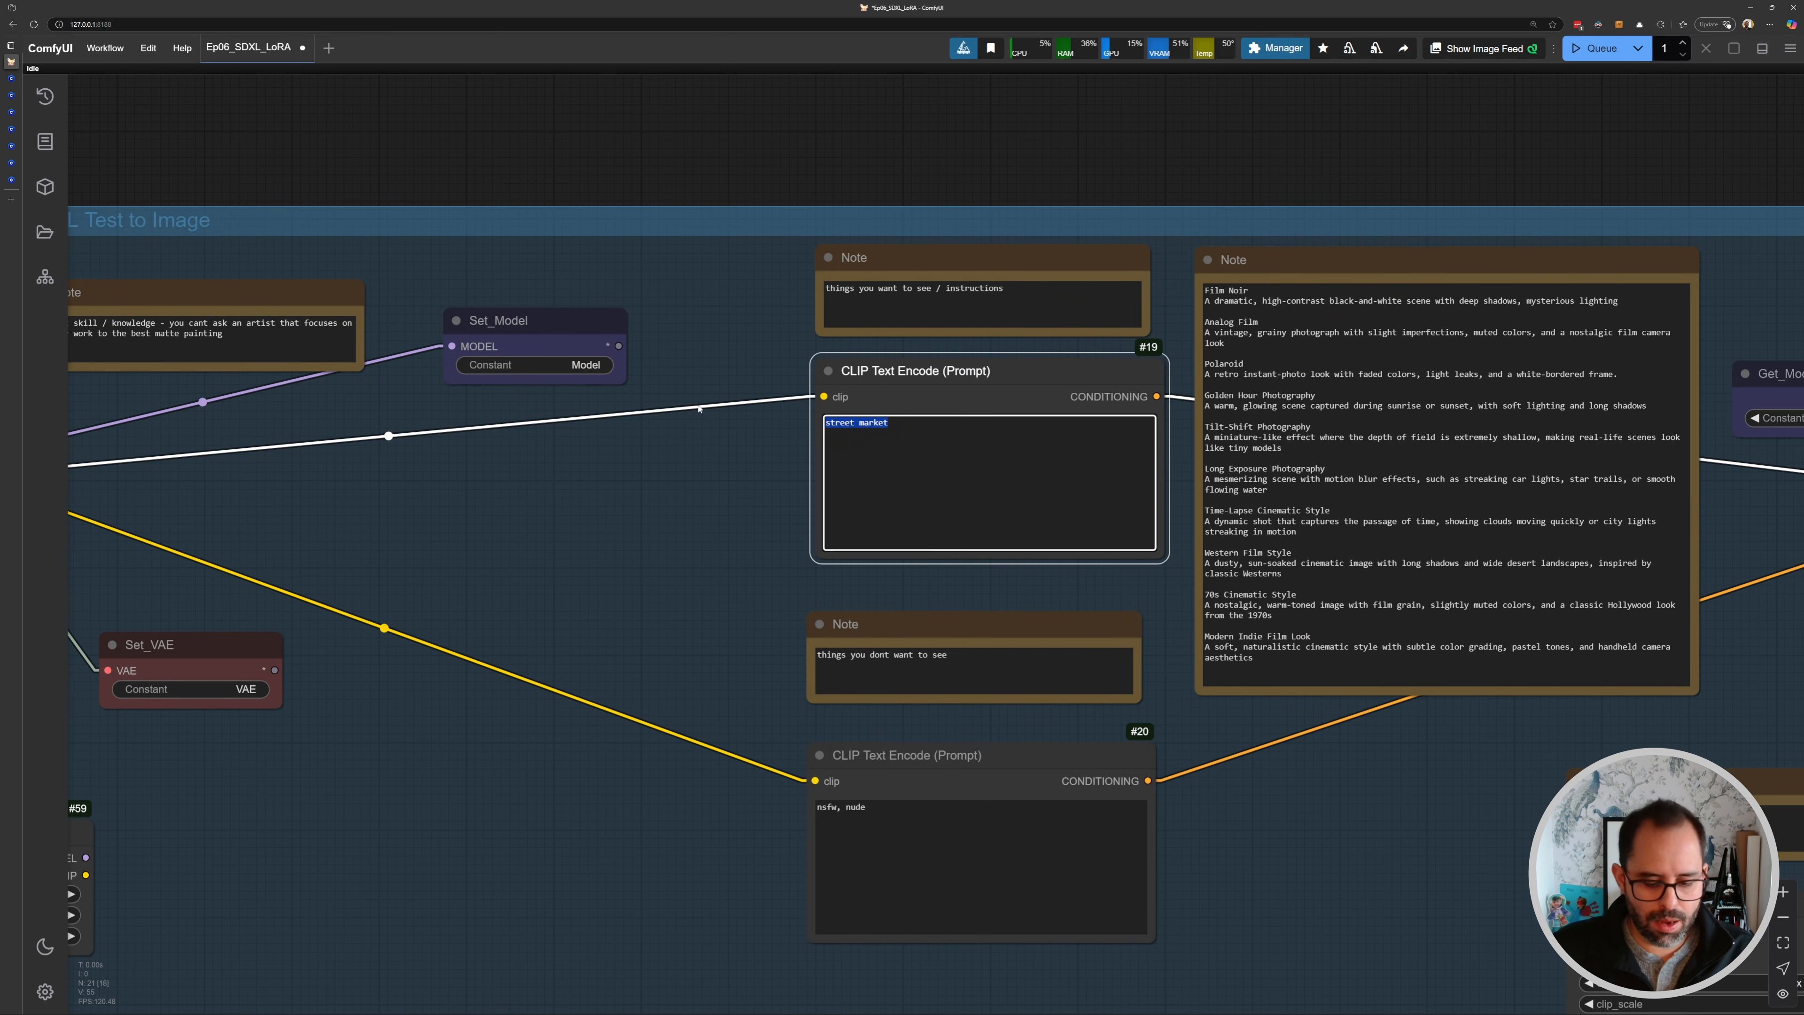
text(mo)
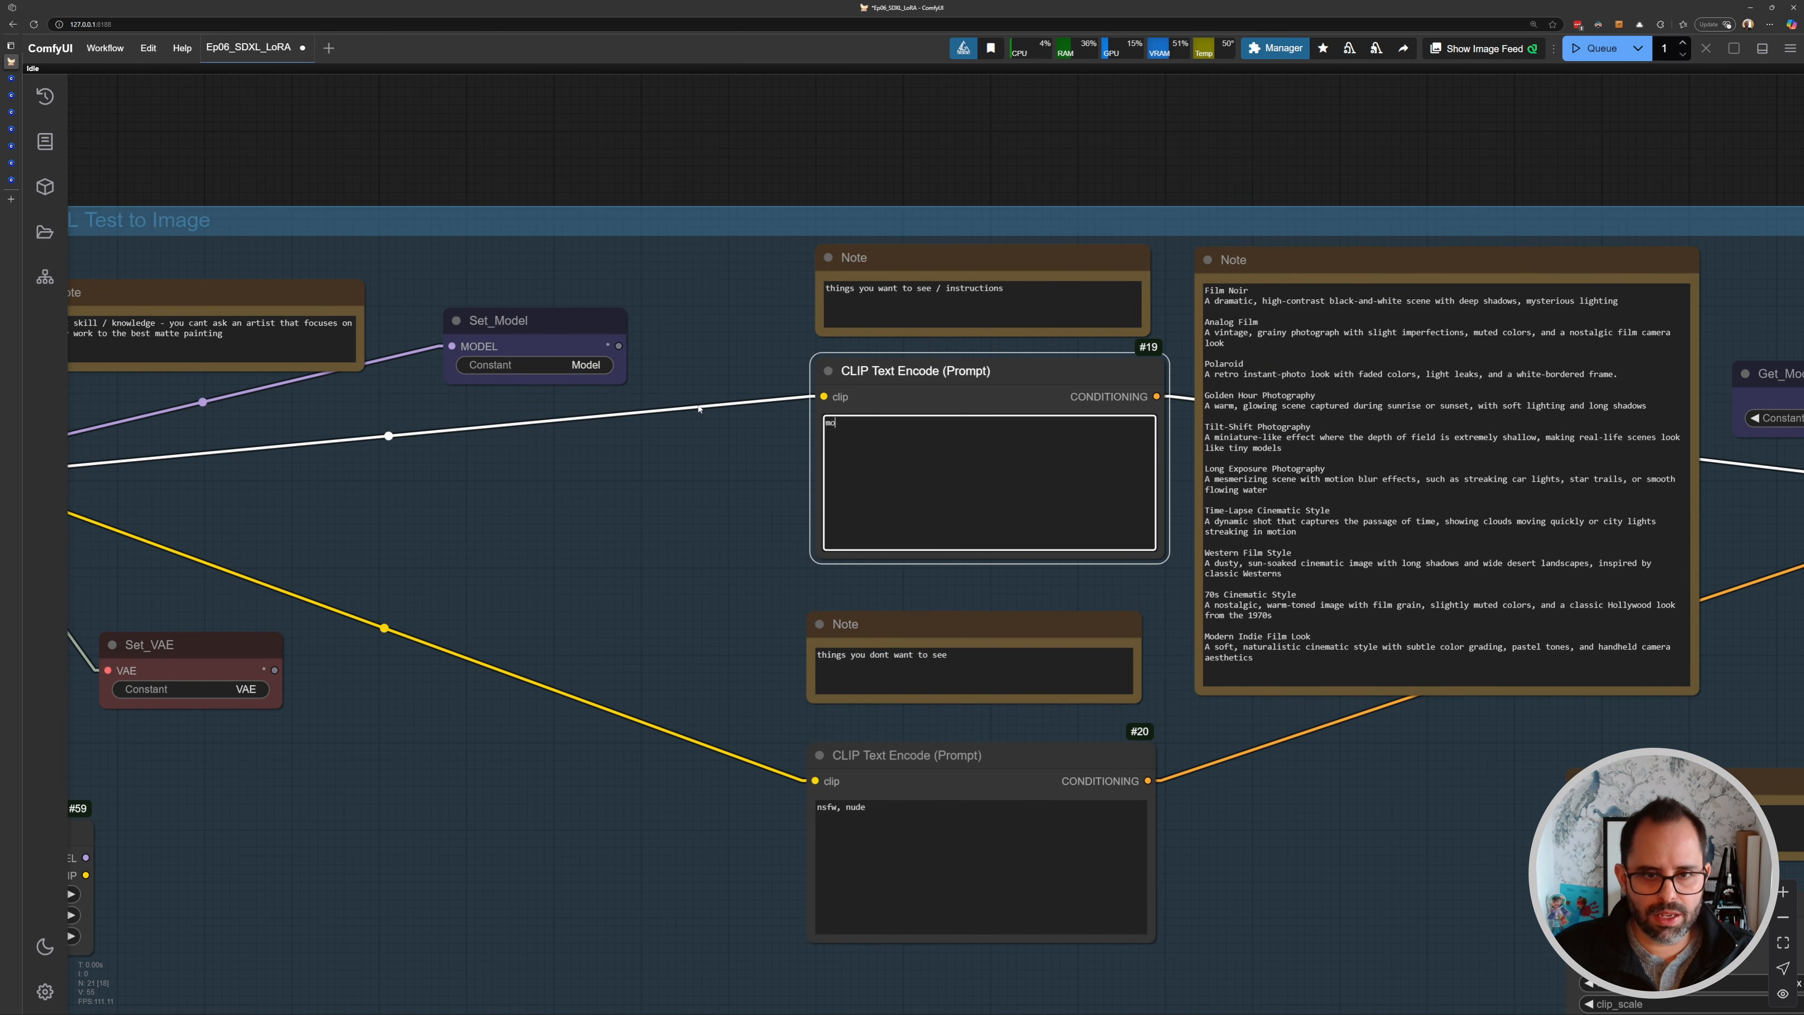
text(torcyl)
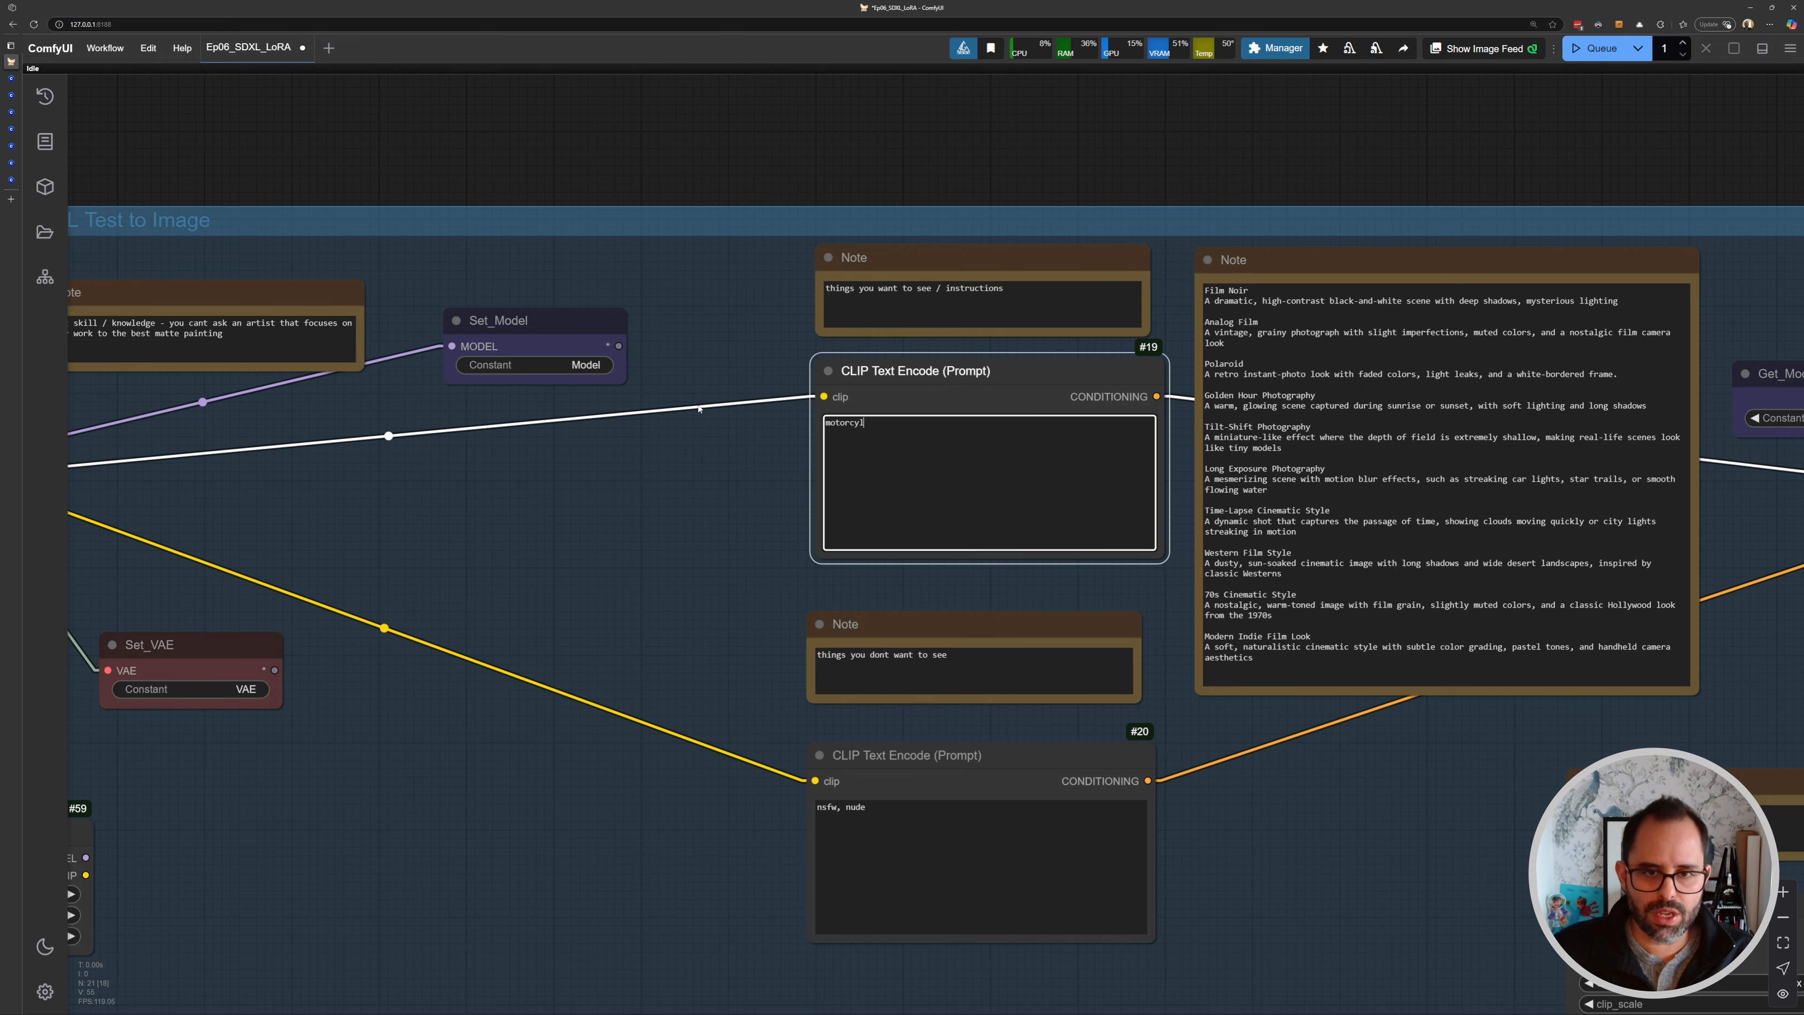
text(ce)
- Set the KSampler's control_after_generate to fixed
drag(699, 409, 173, 404)
drag(1662, 540, 1349, 526)
scroll(1349, 526, up, 5)
drag(1332, 602, 1167, 518)
scroll(1167, 518, up, 3)
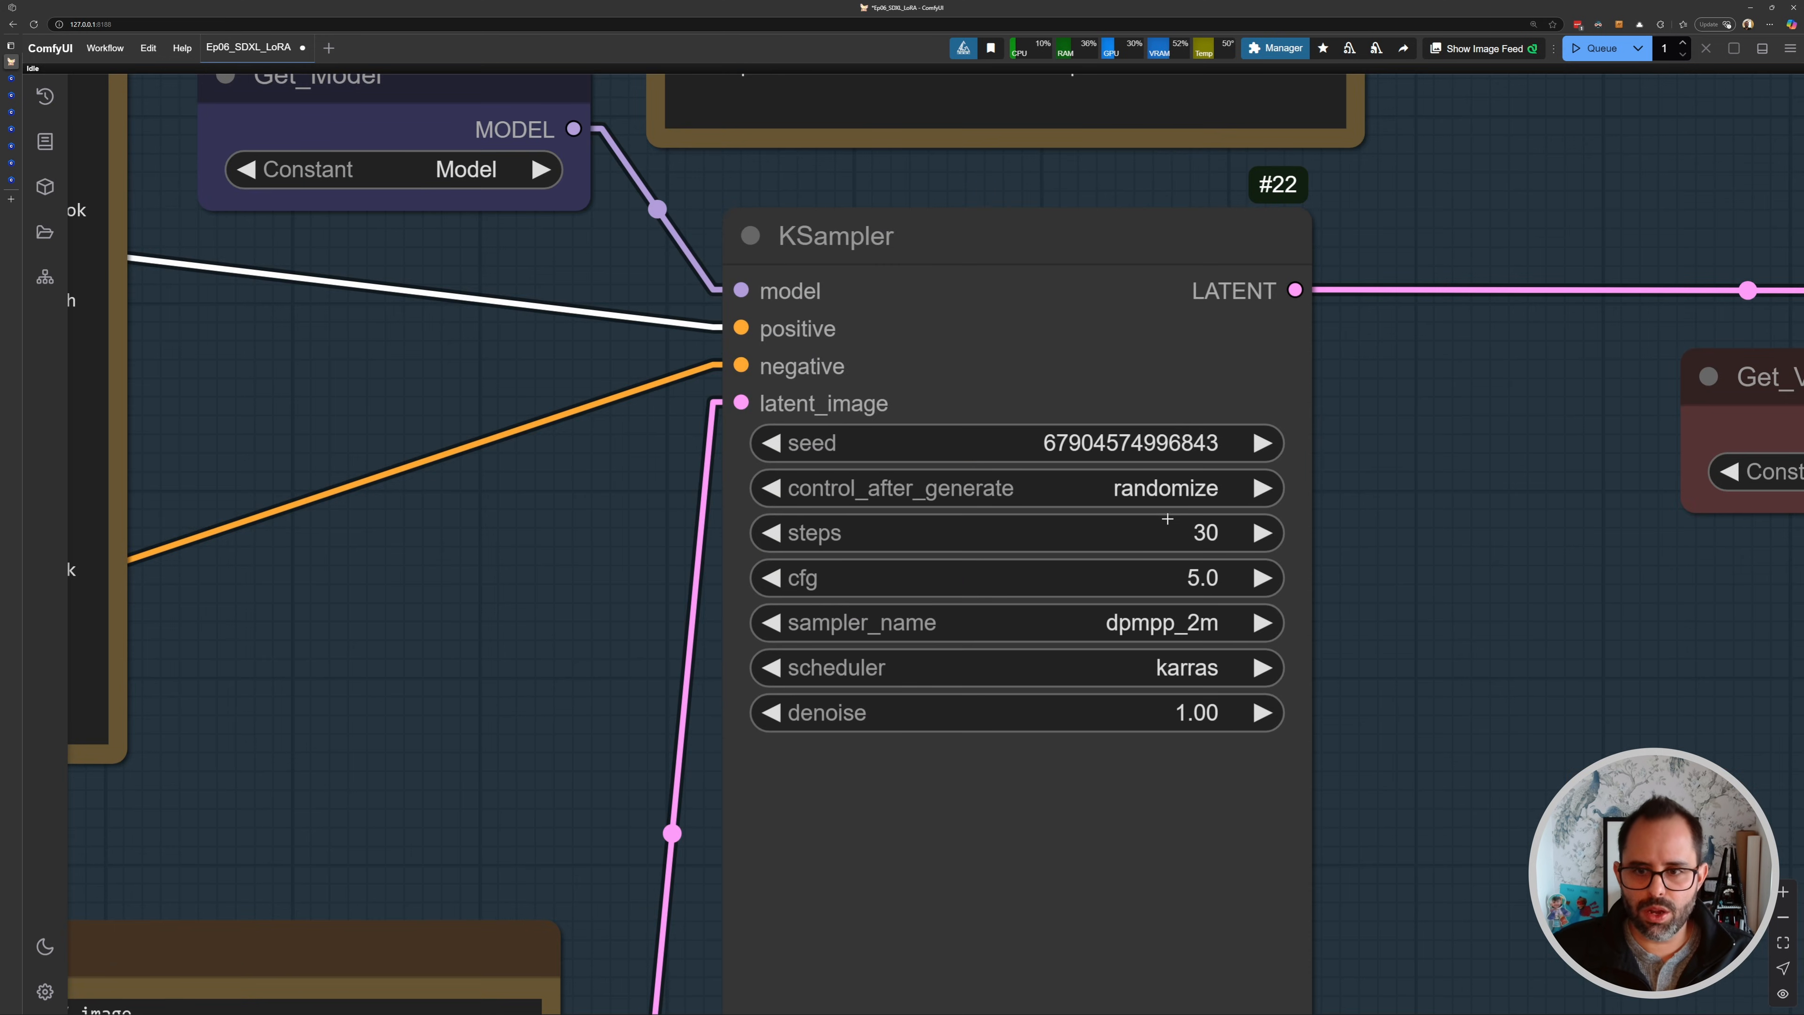
click(1184, 500)
click(1139, 460)
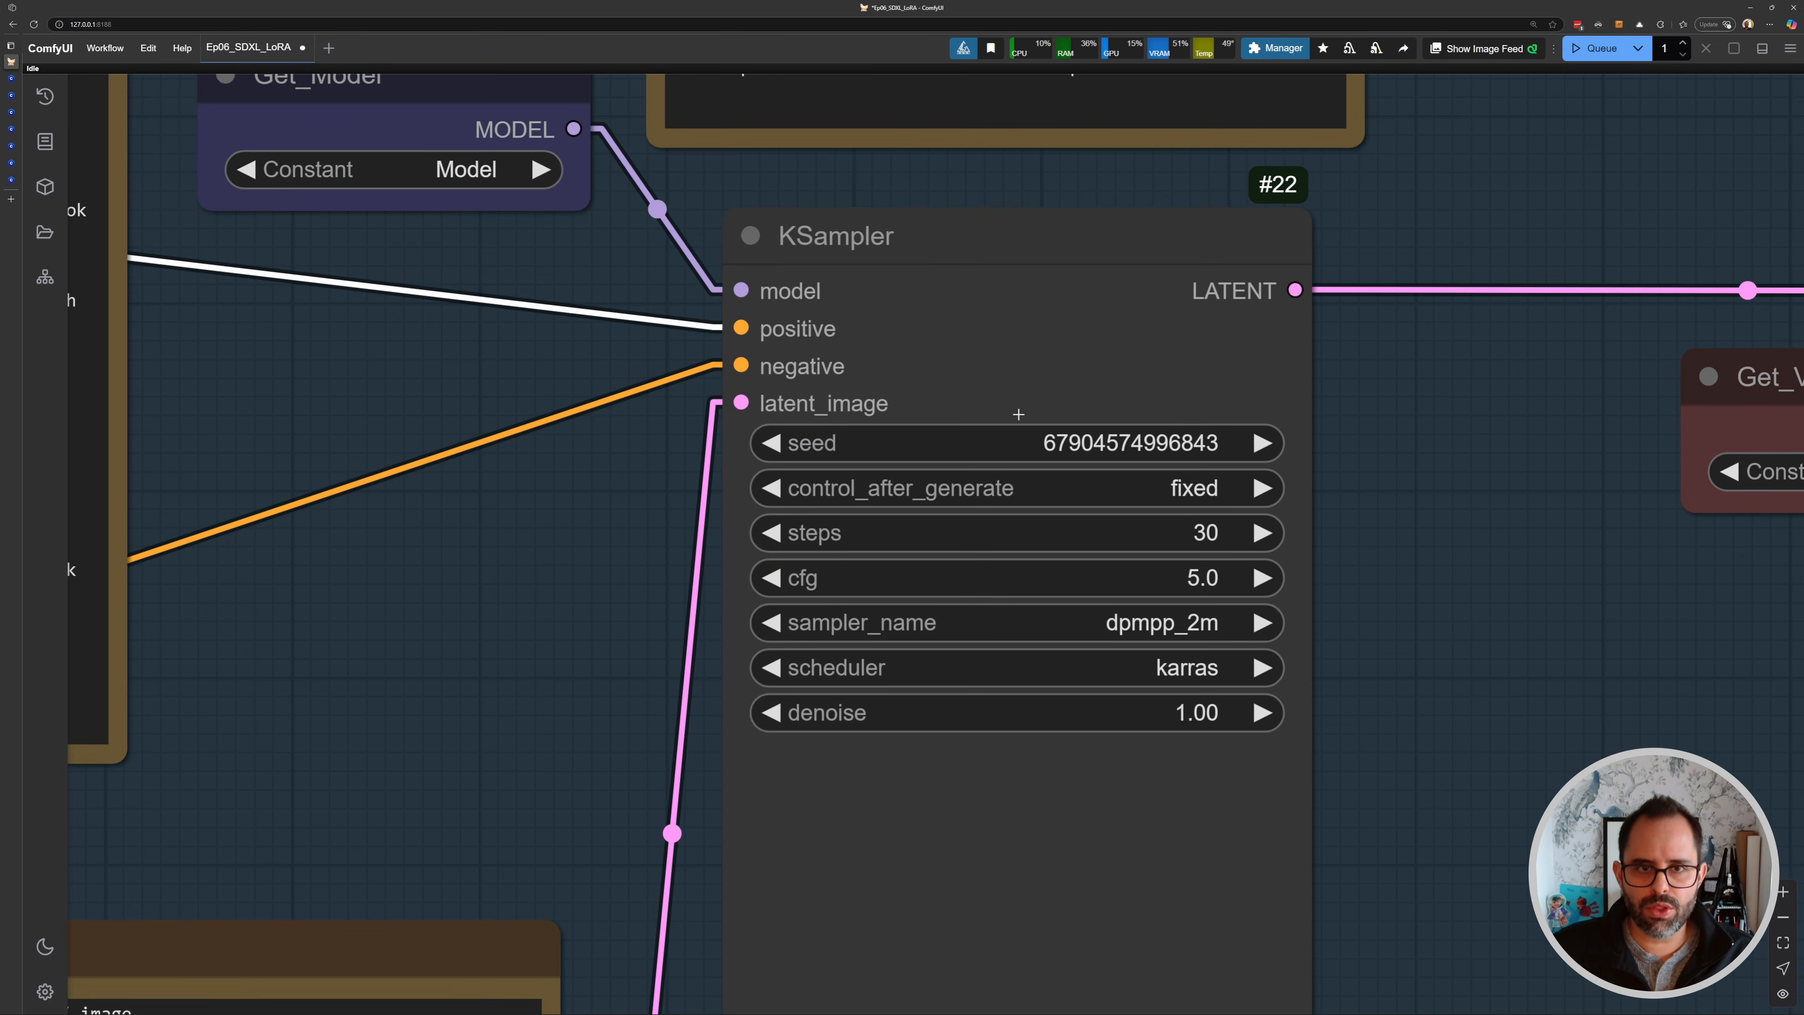
- Run the workflow twice and review the generated motorcycle image in Save Image
scroll(1019, 413, down, 10)
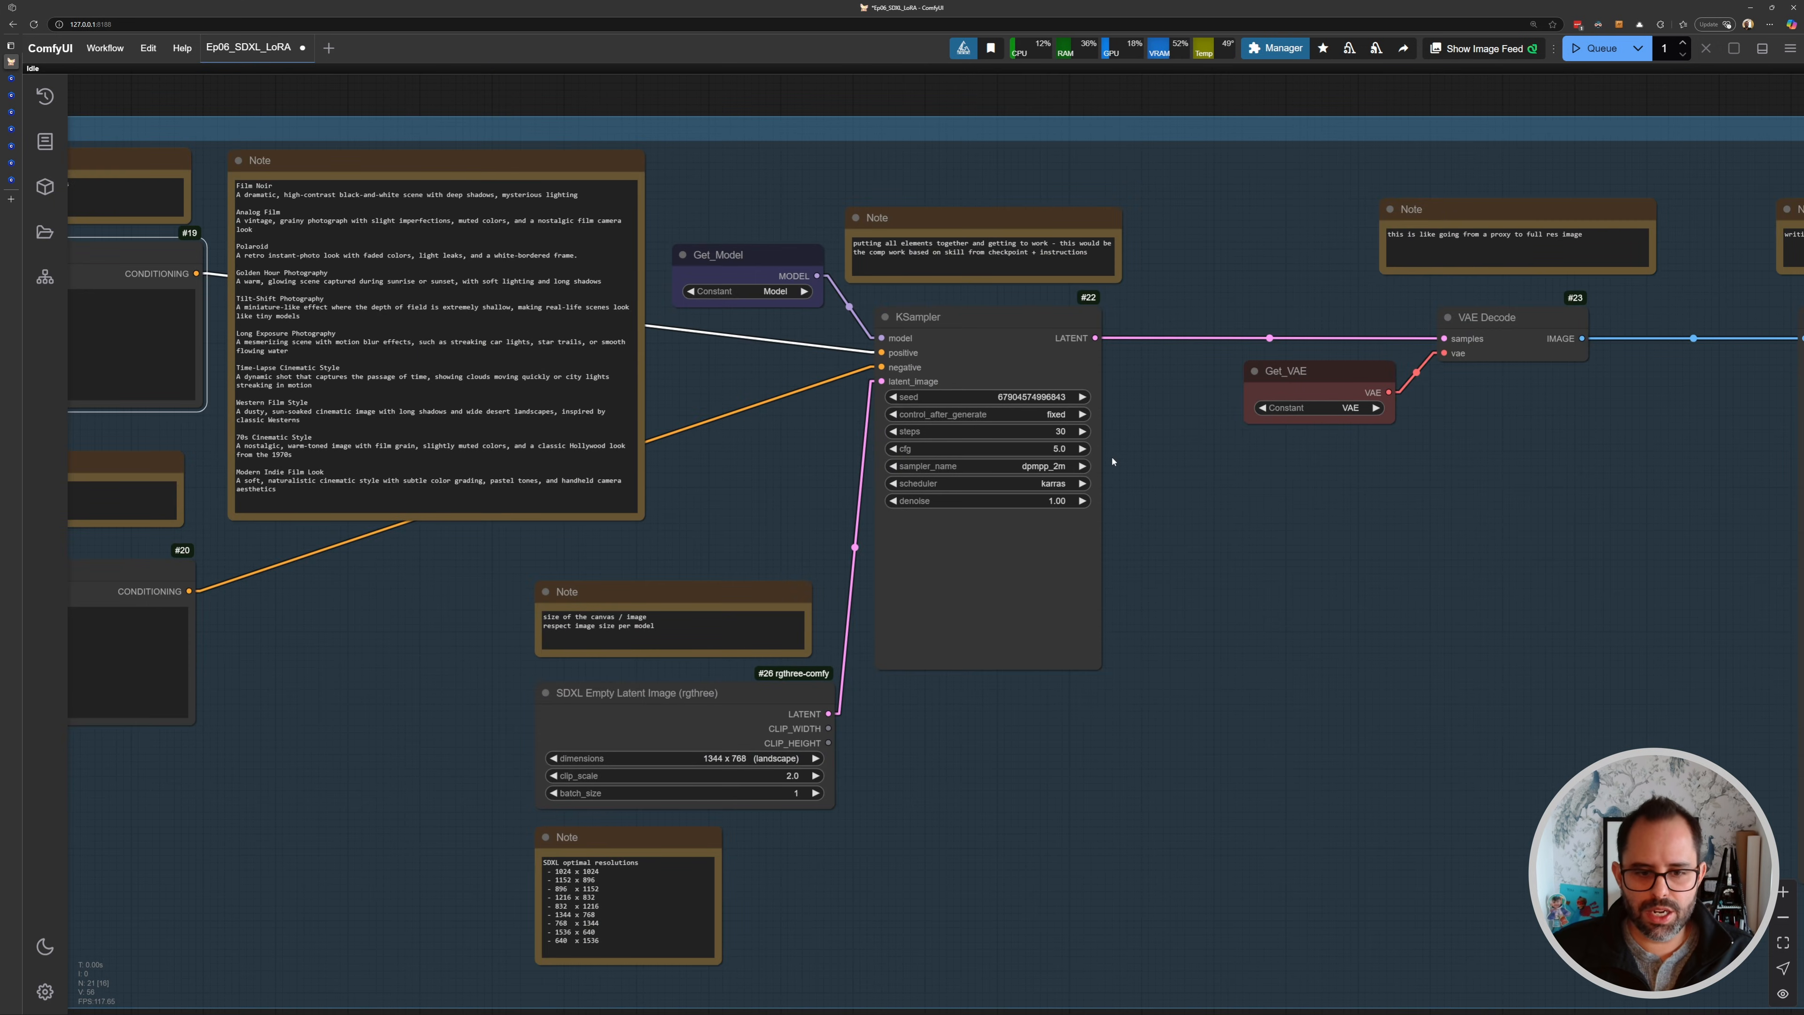
key(ctrl+Return)
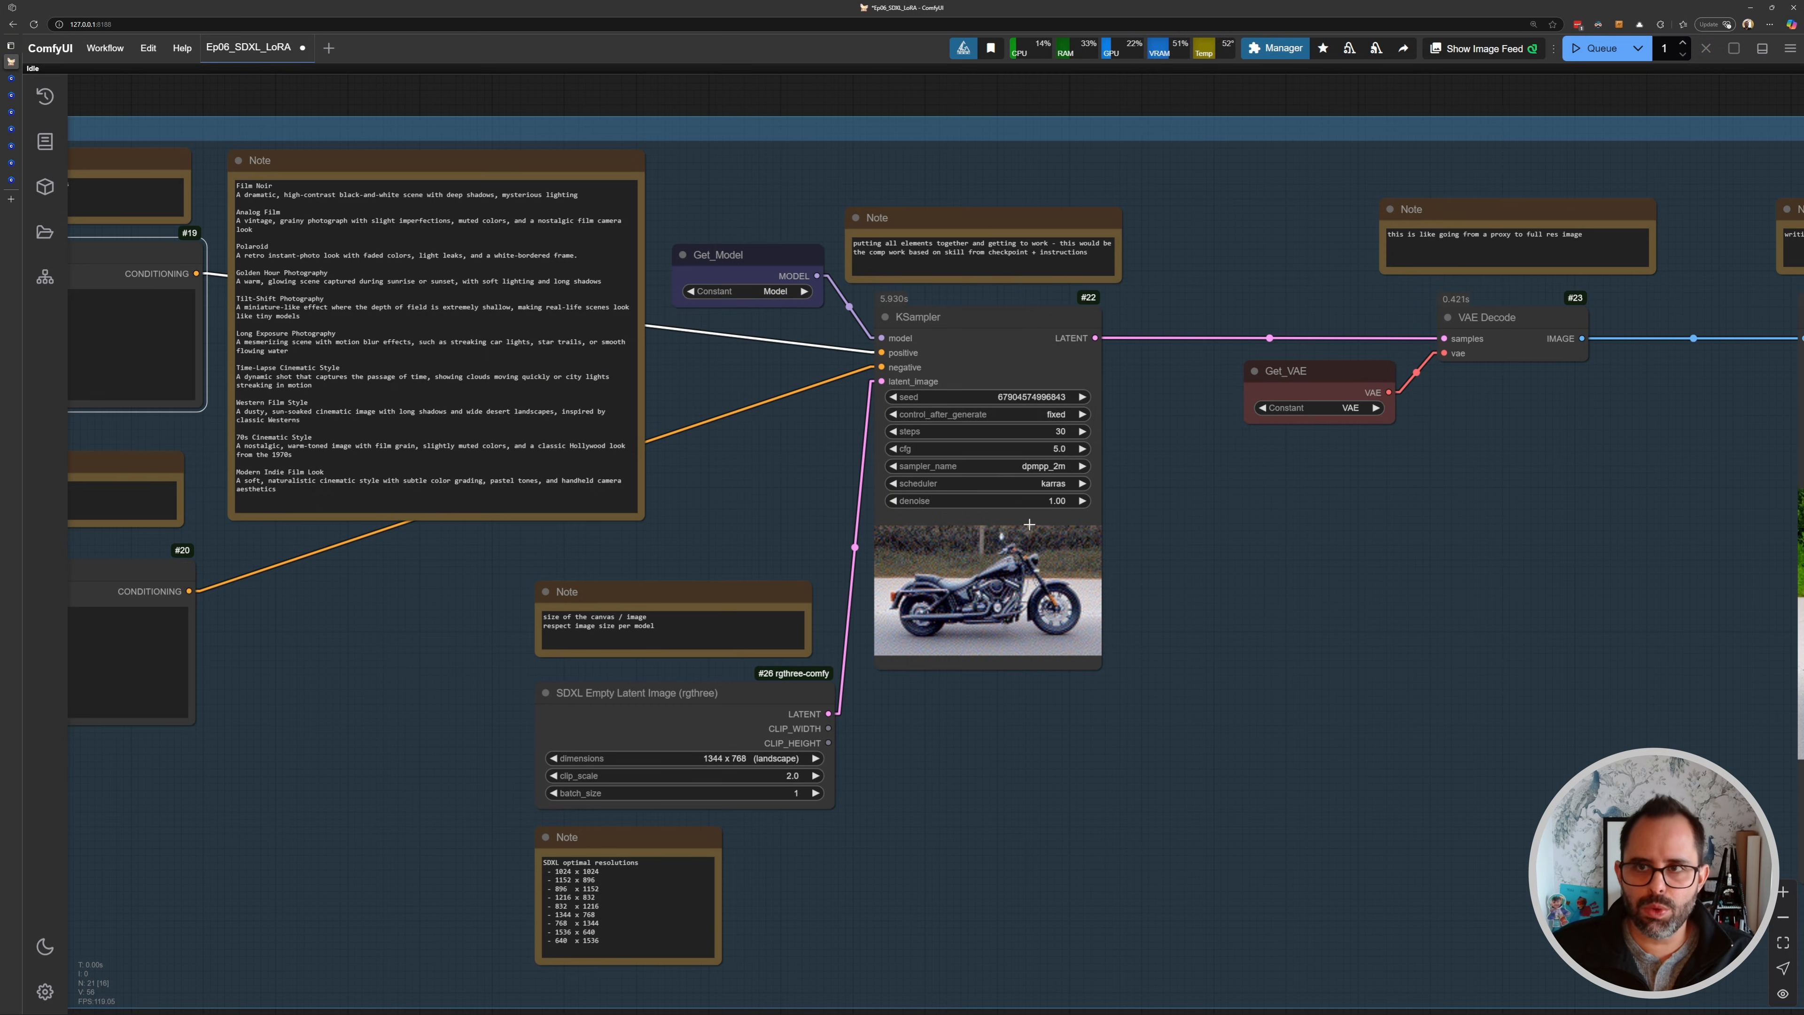
scroll(1172, 512, down, 5)
drag(1309, 556, 802, 471)
scroll(1183, 492, up, 6)
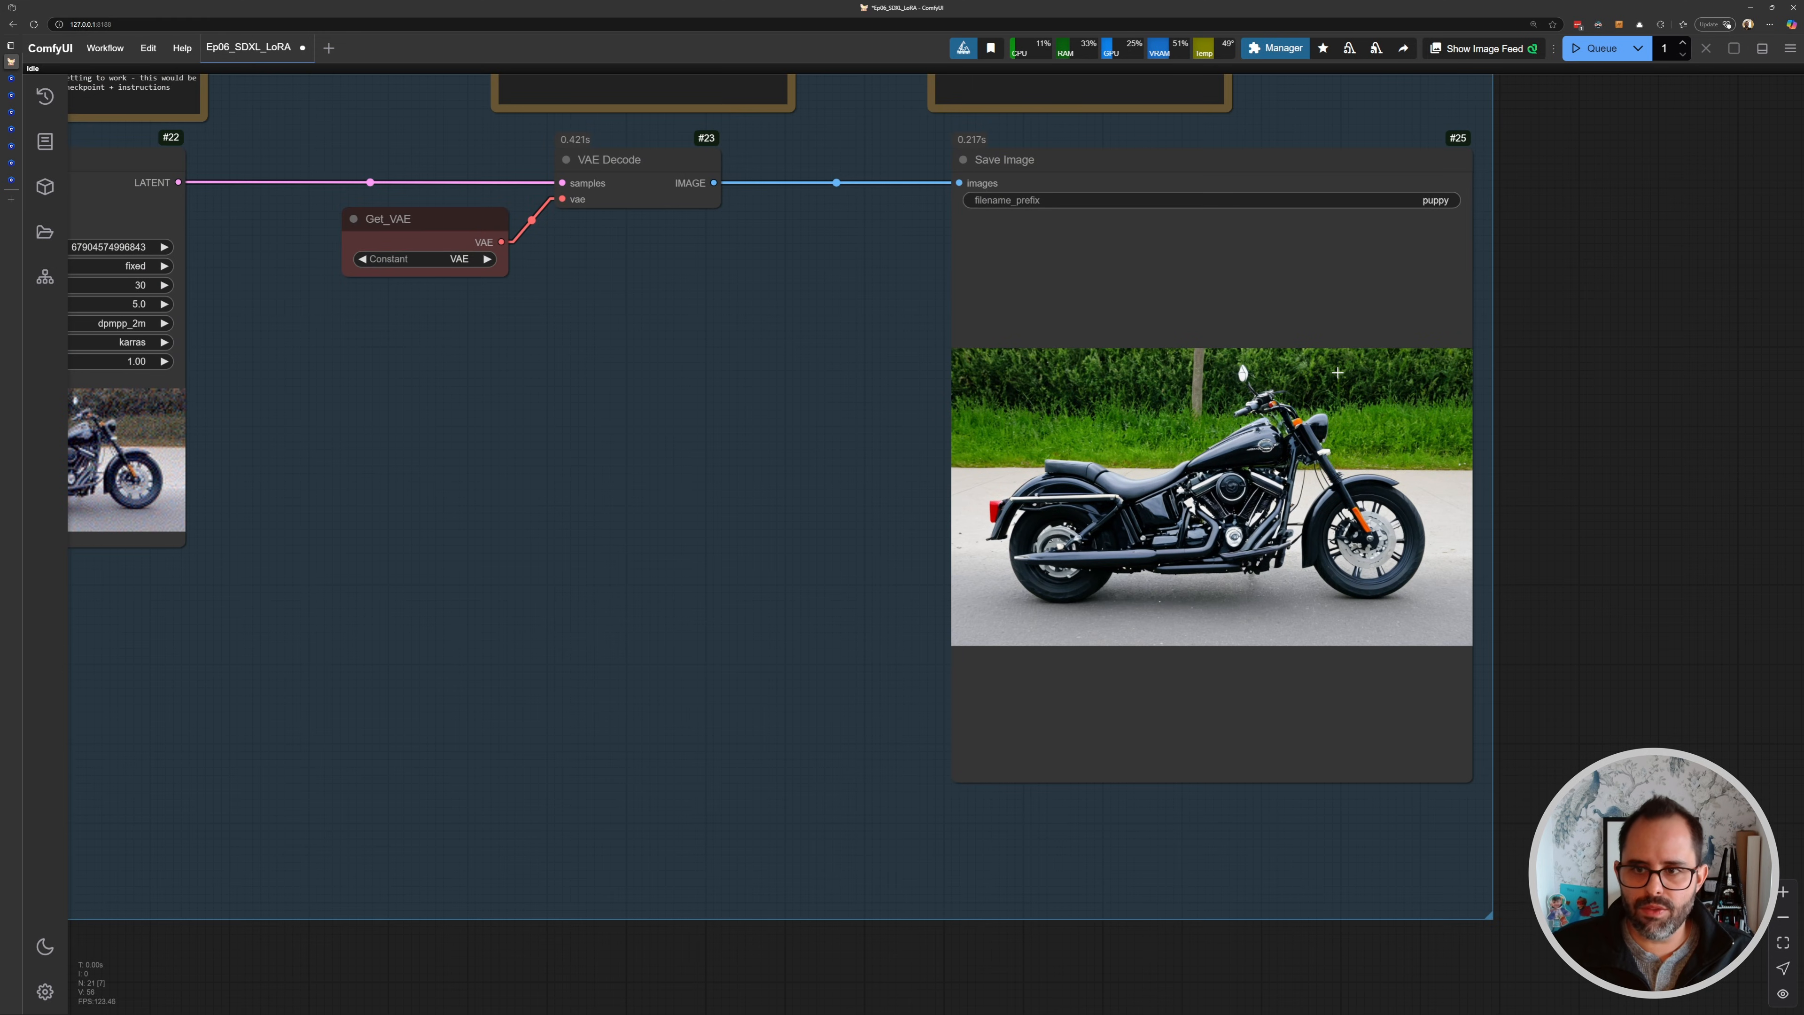
drag(162, 246, 683, 276)
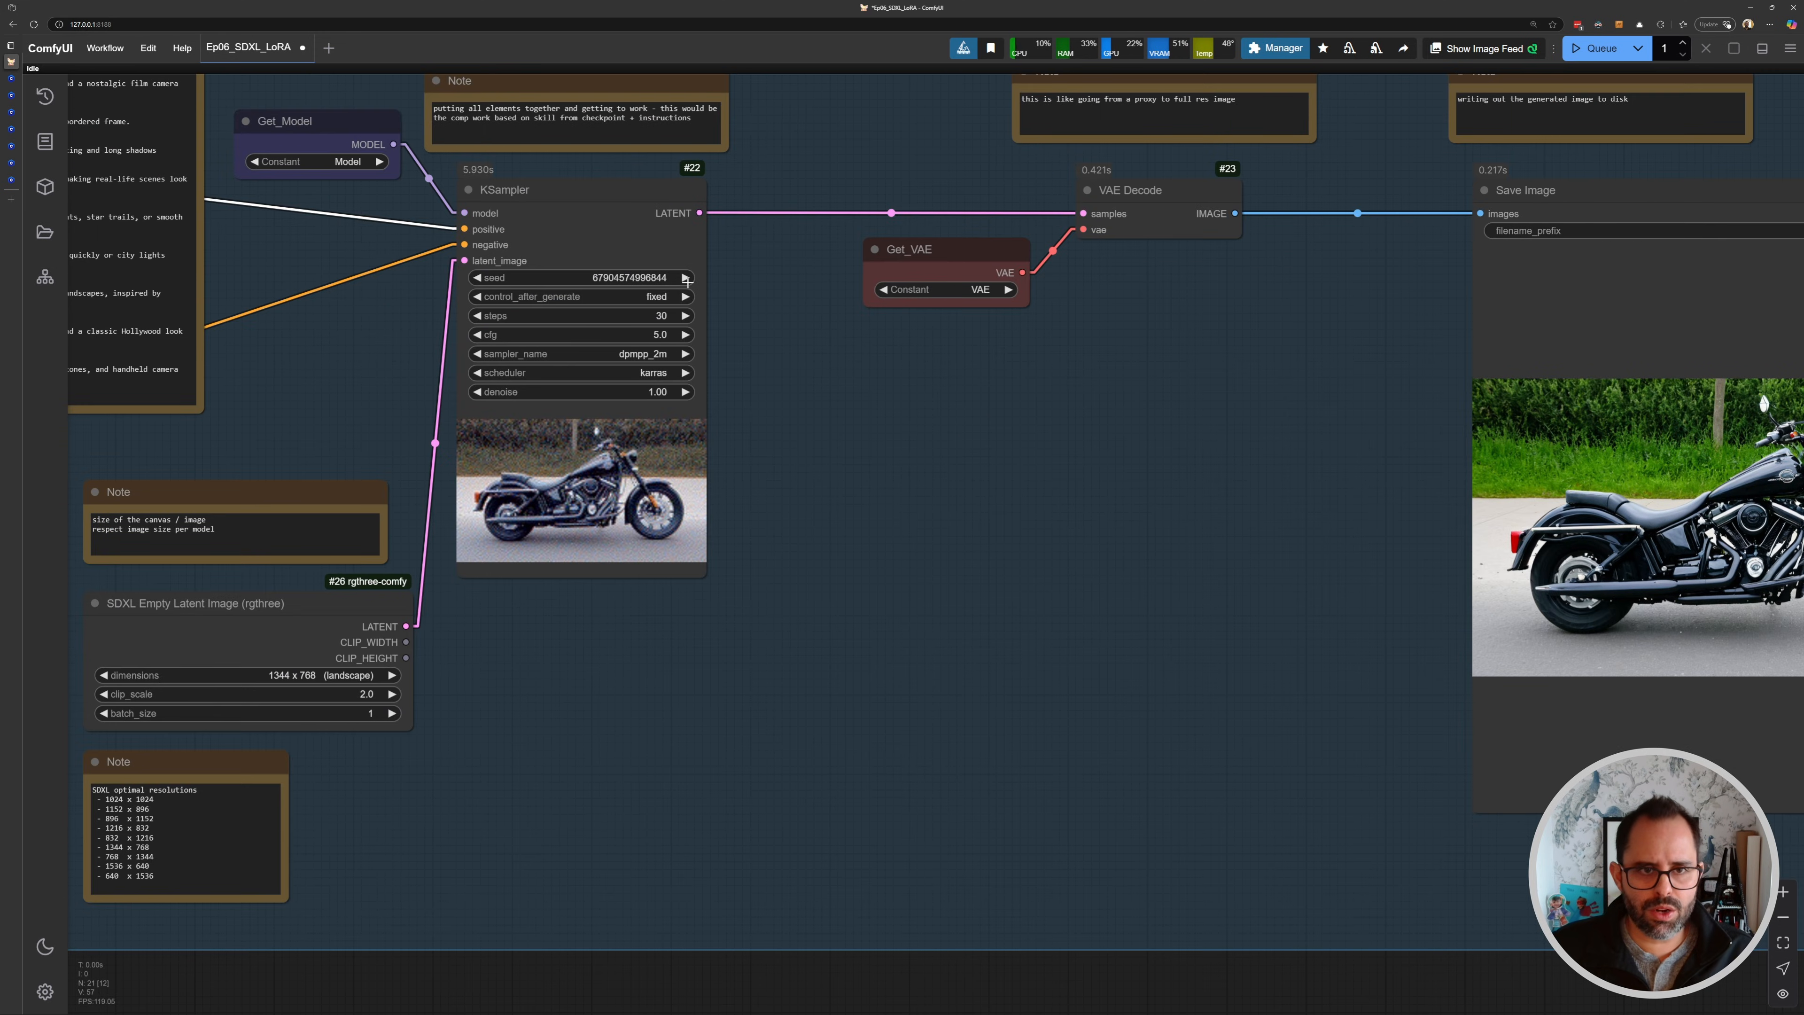
key(ctrl+Return)
drag(882, 529, 816, 525)
drag(1327, 549, 716, 520)
scroll(1157, 505, up, 3)
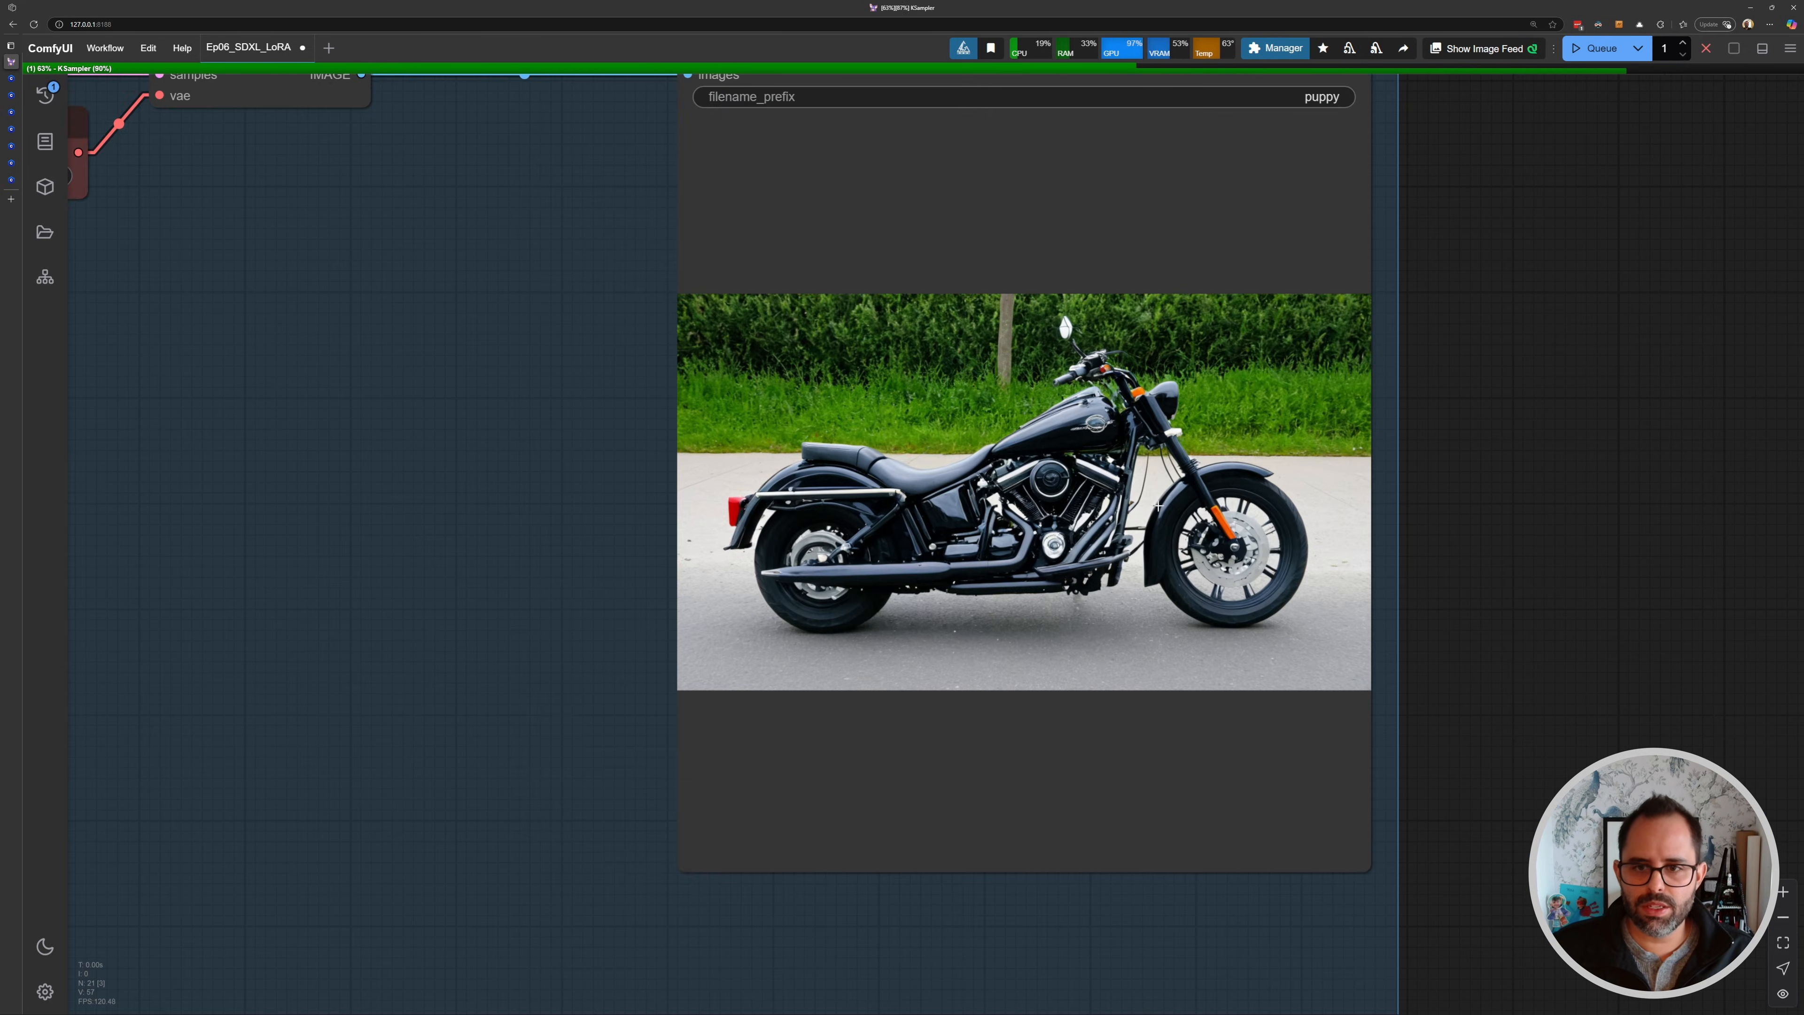
drag(1158, 505, 999, 530)
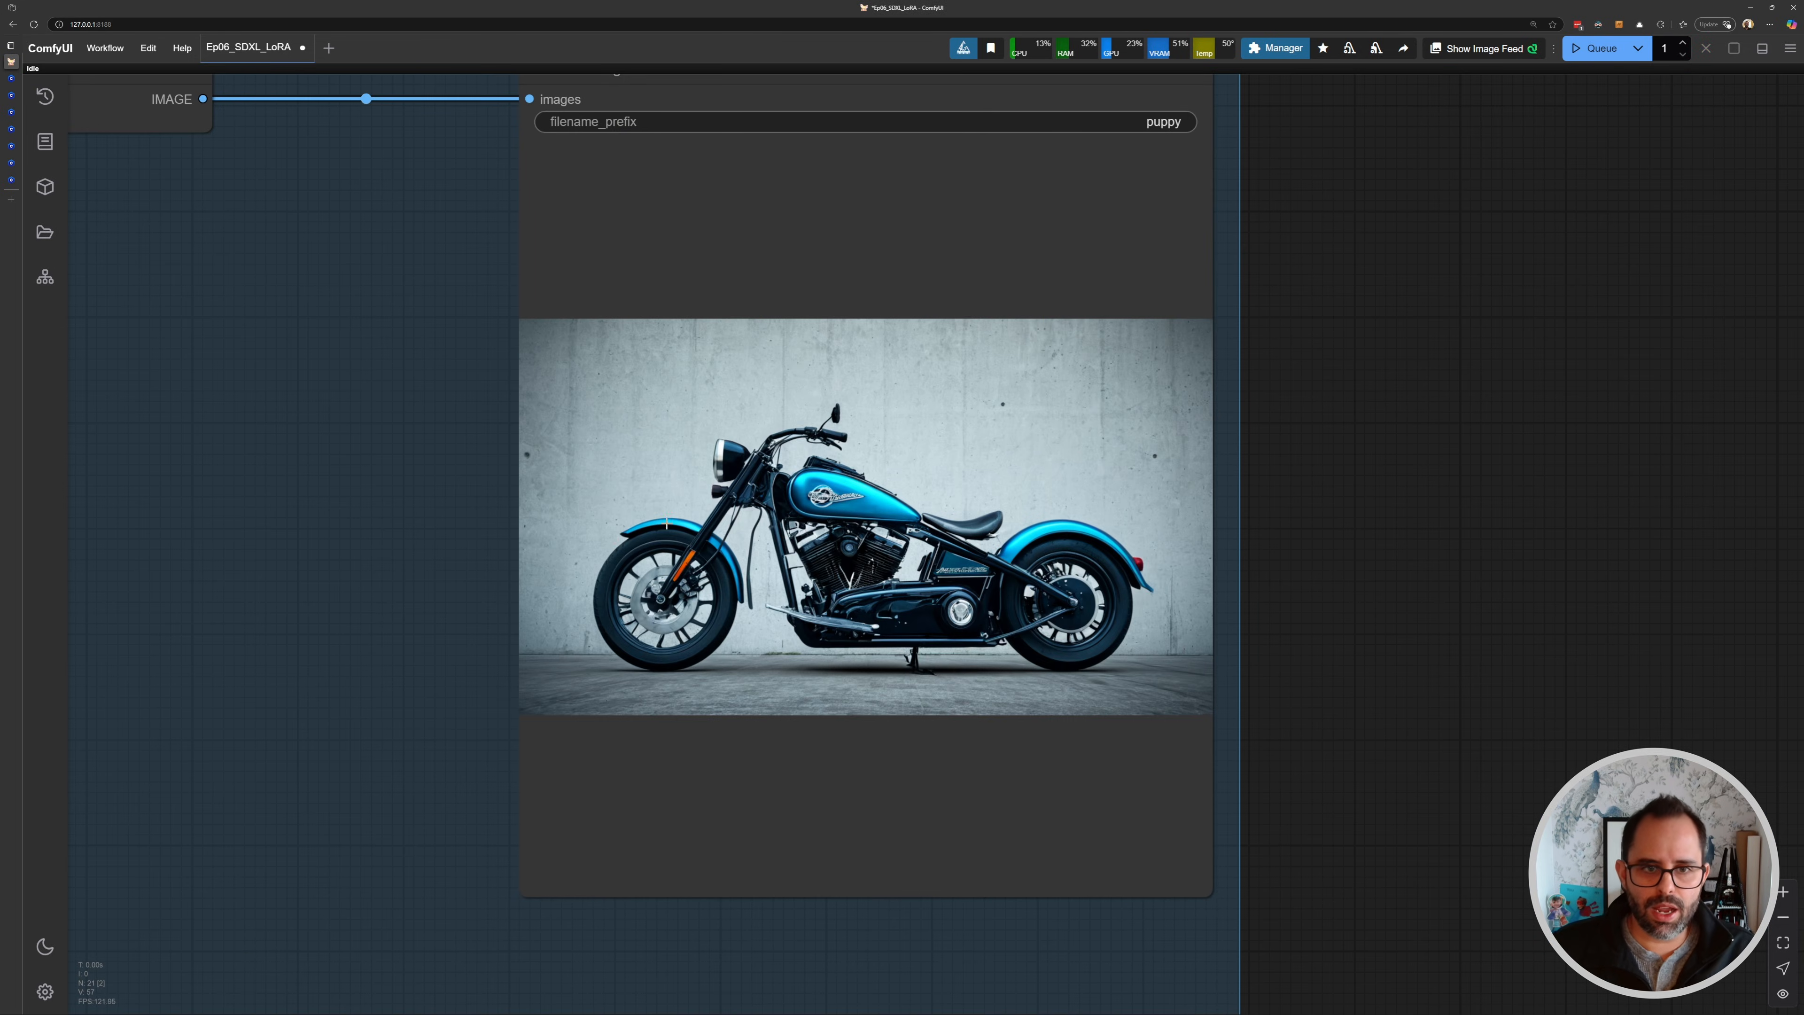
scroll(750, 590, down, 3)
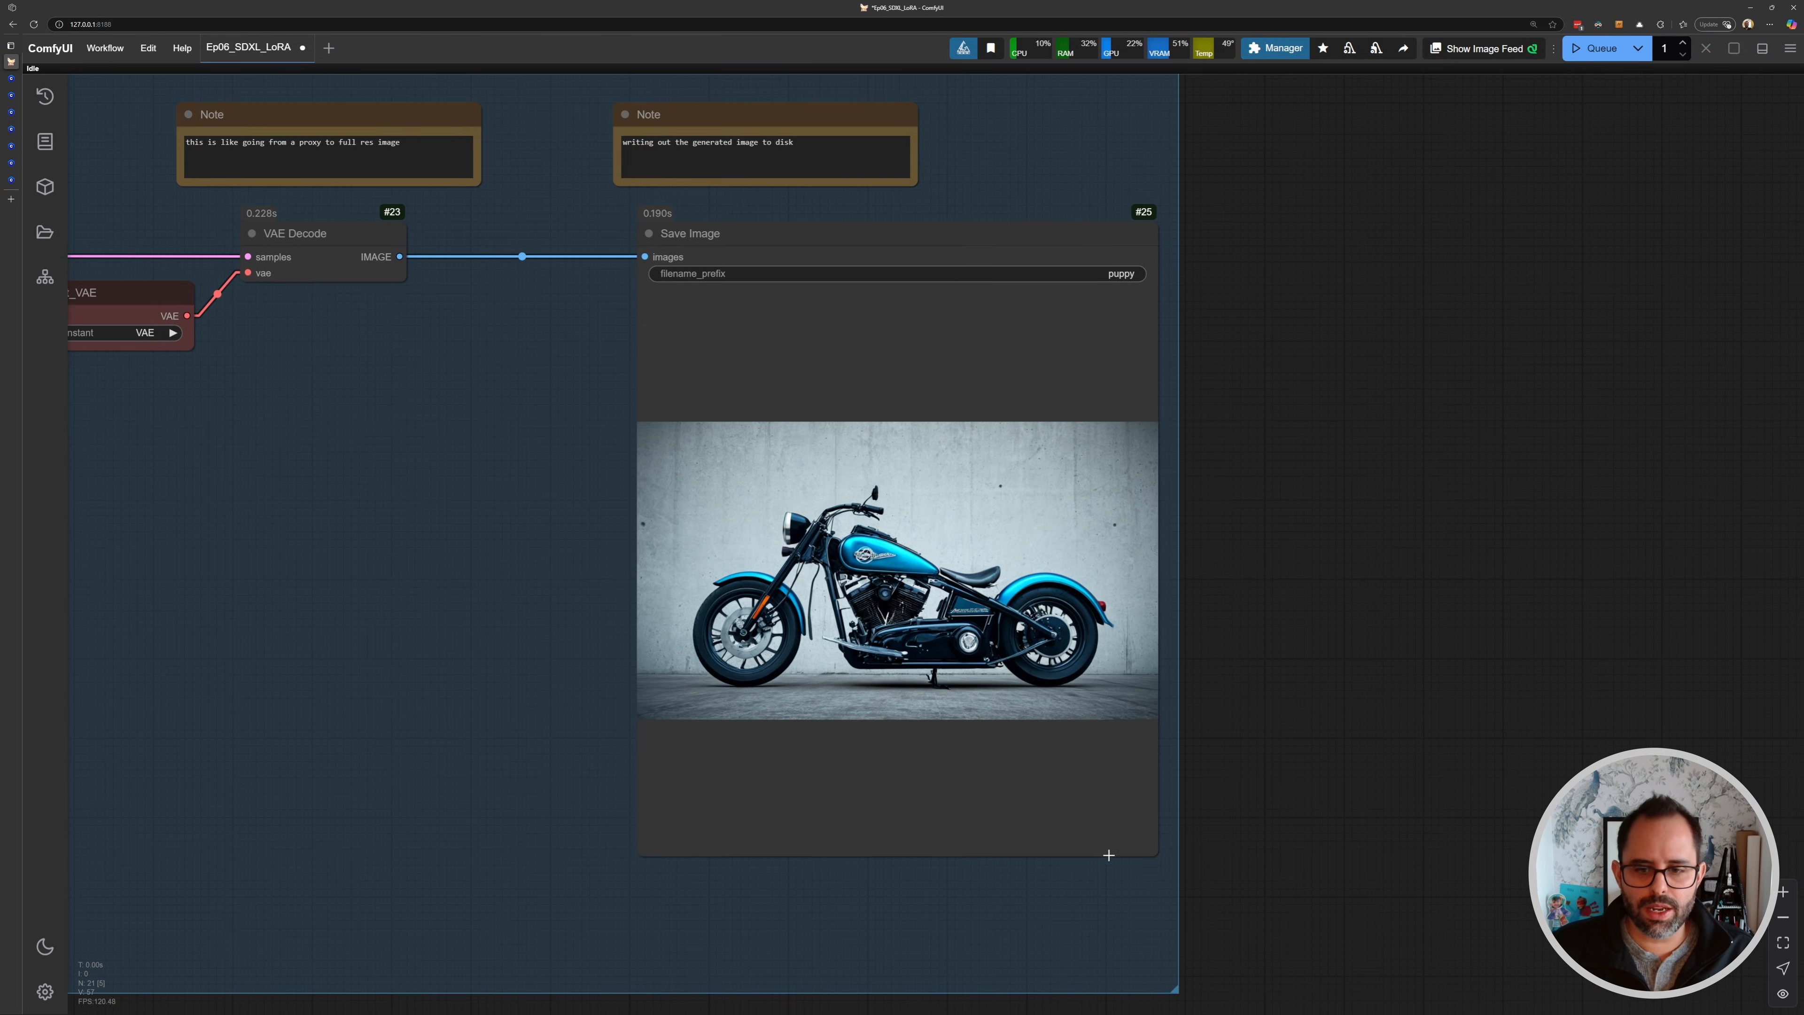
- Set the Save Image filename_prefix to sdxl_lora
scroll(1112, 284, up, 5)
click(1122, 282)
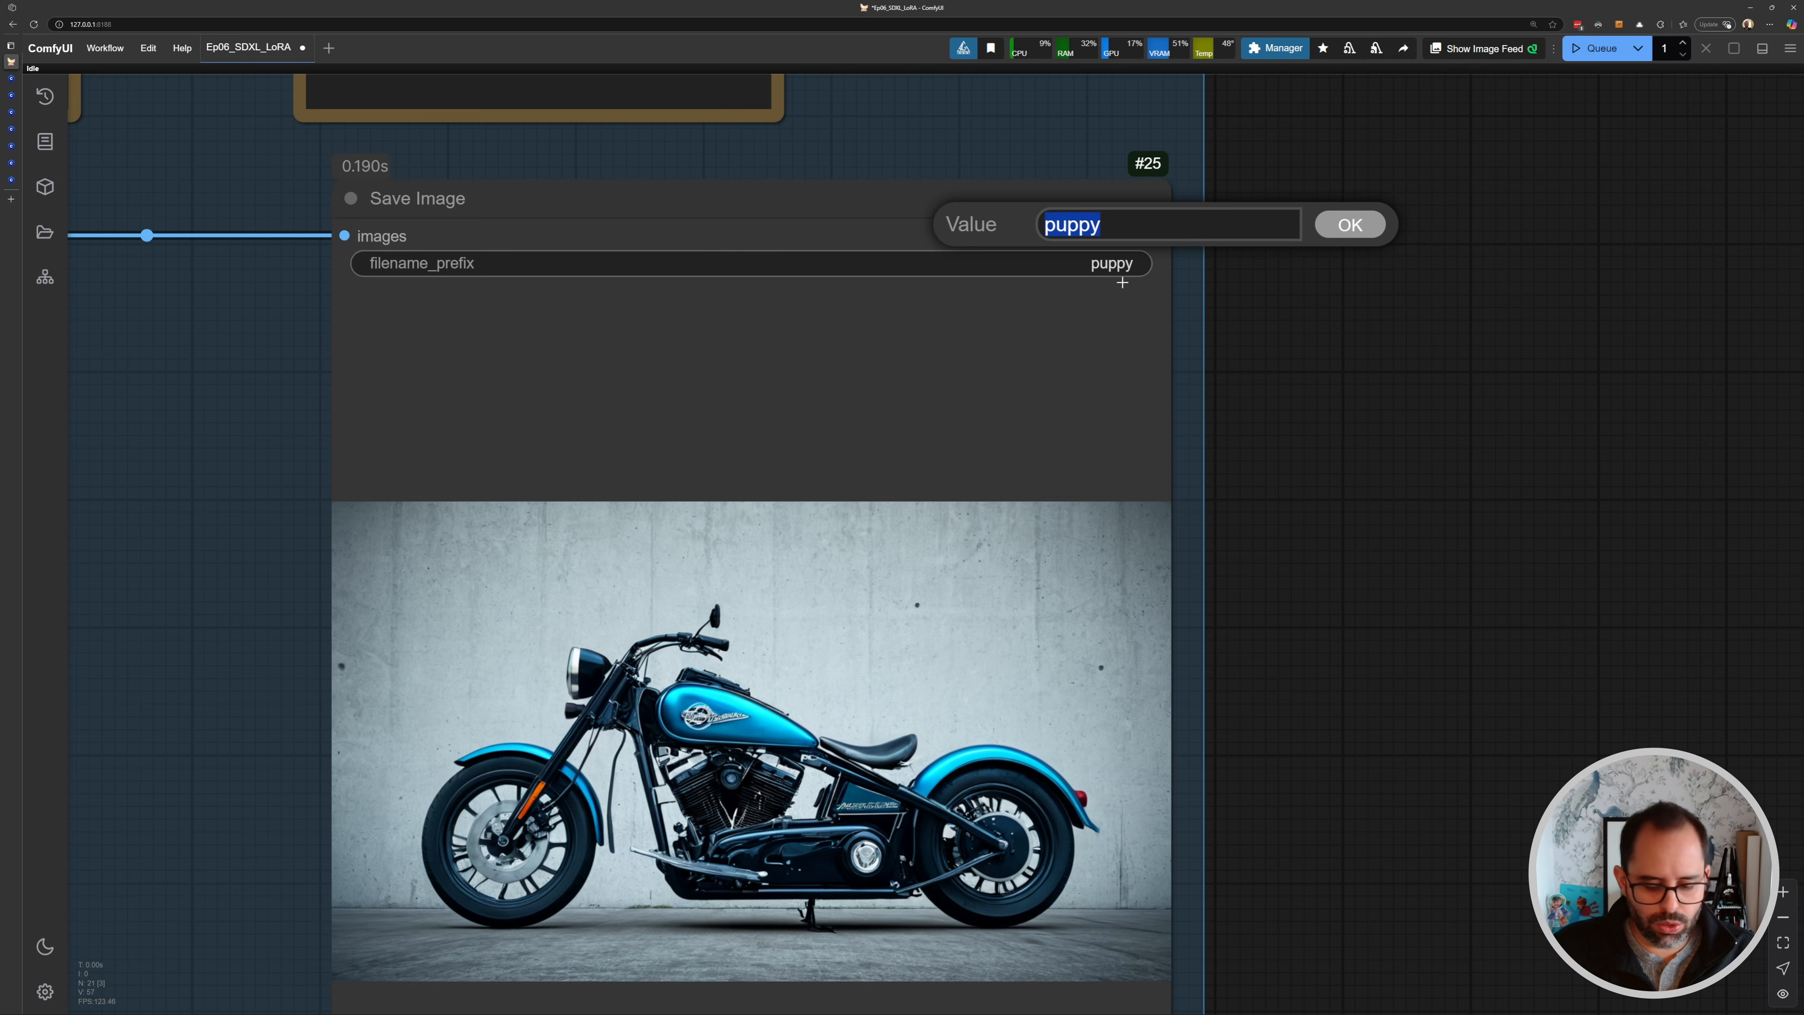
text(sdxl)
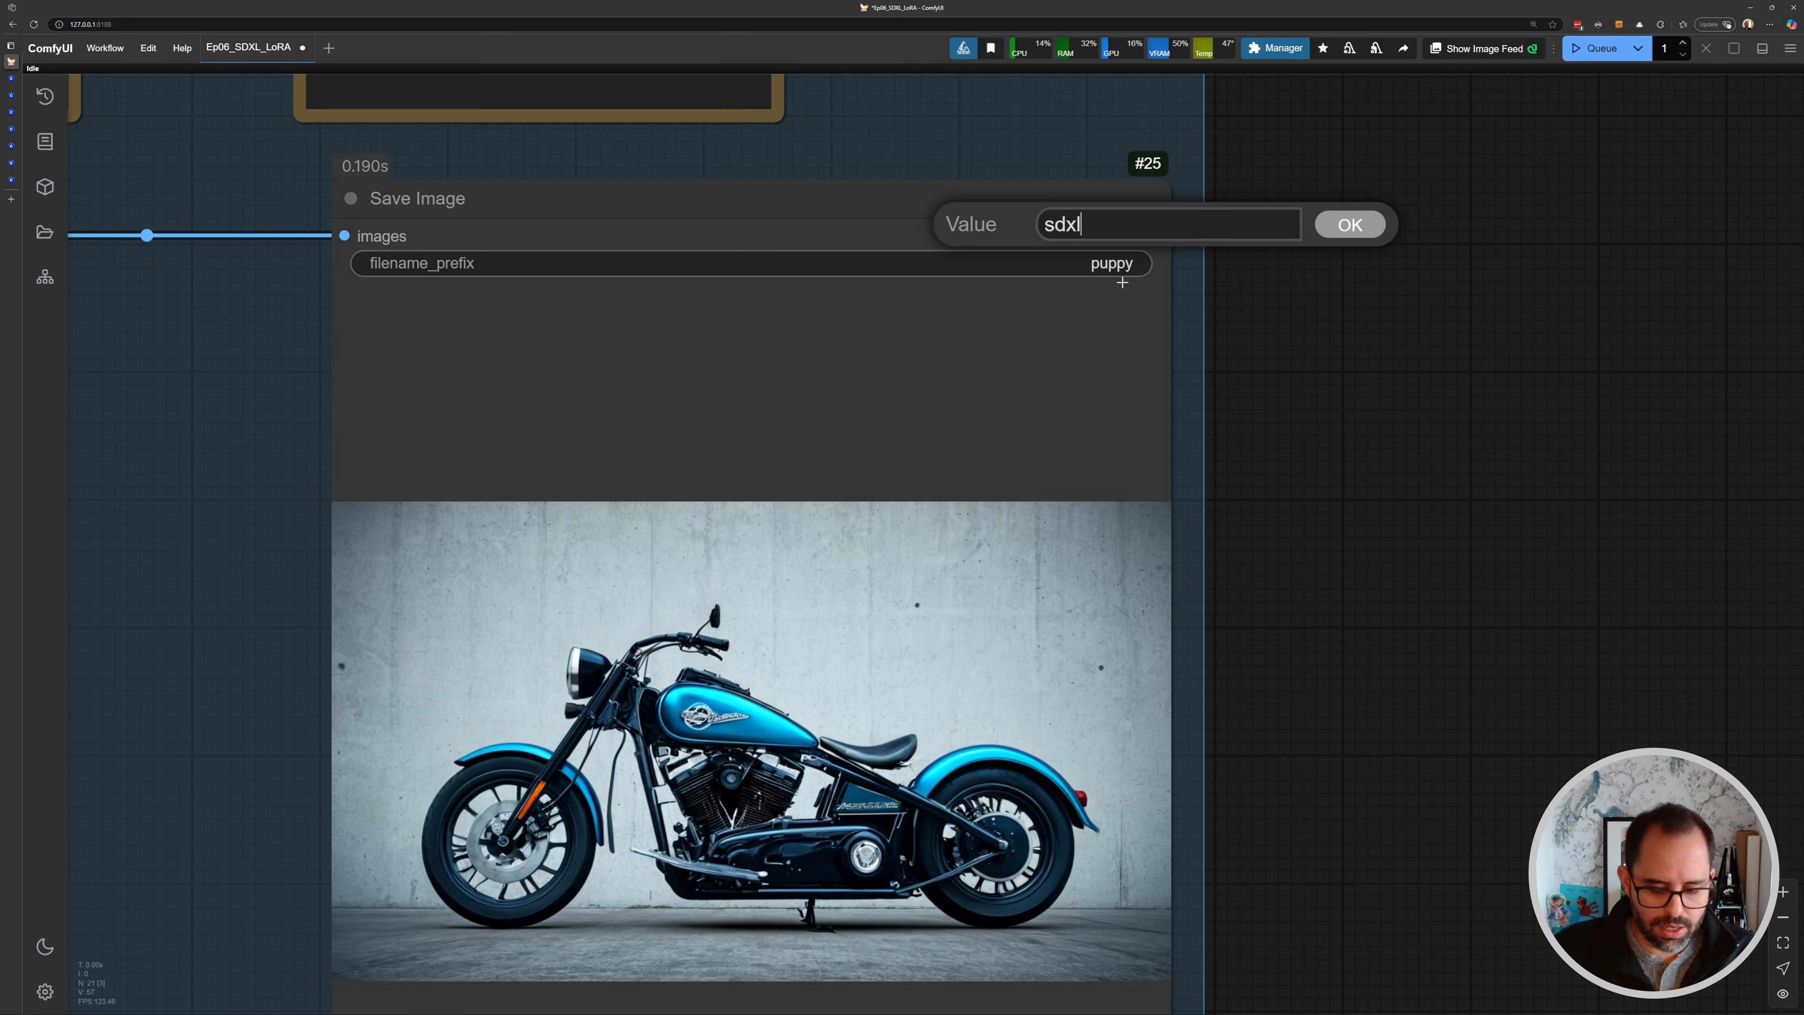
text(_lora)
key(Return)
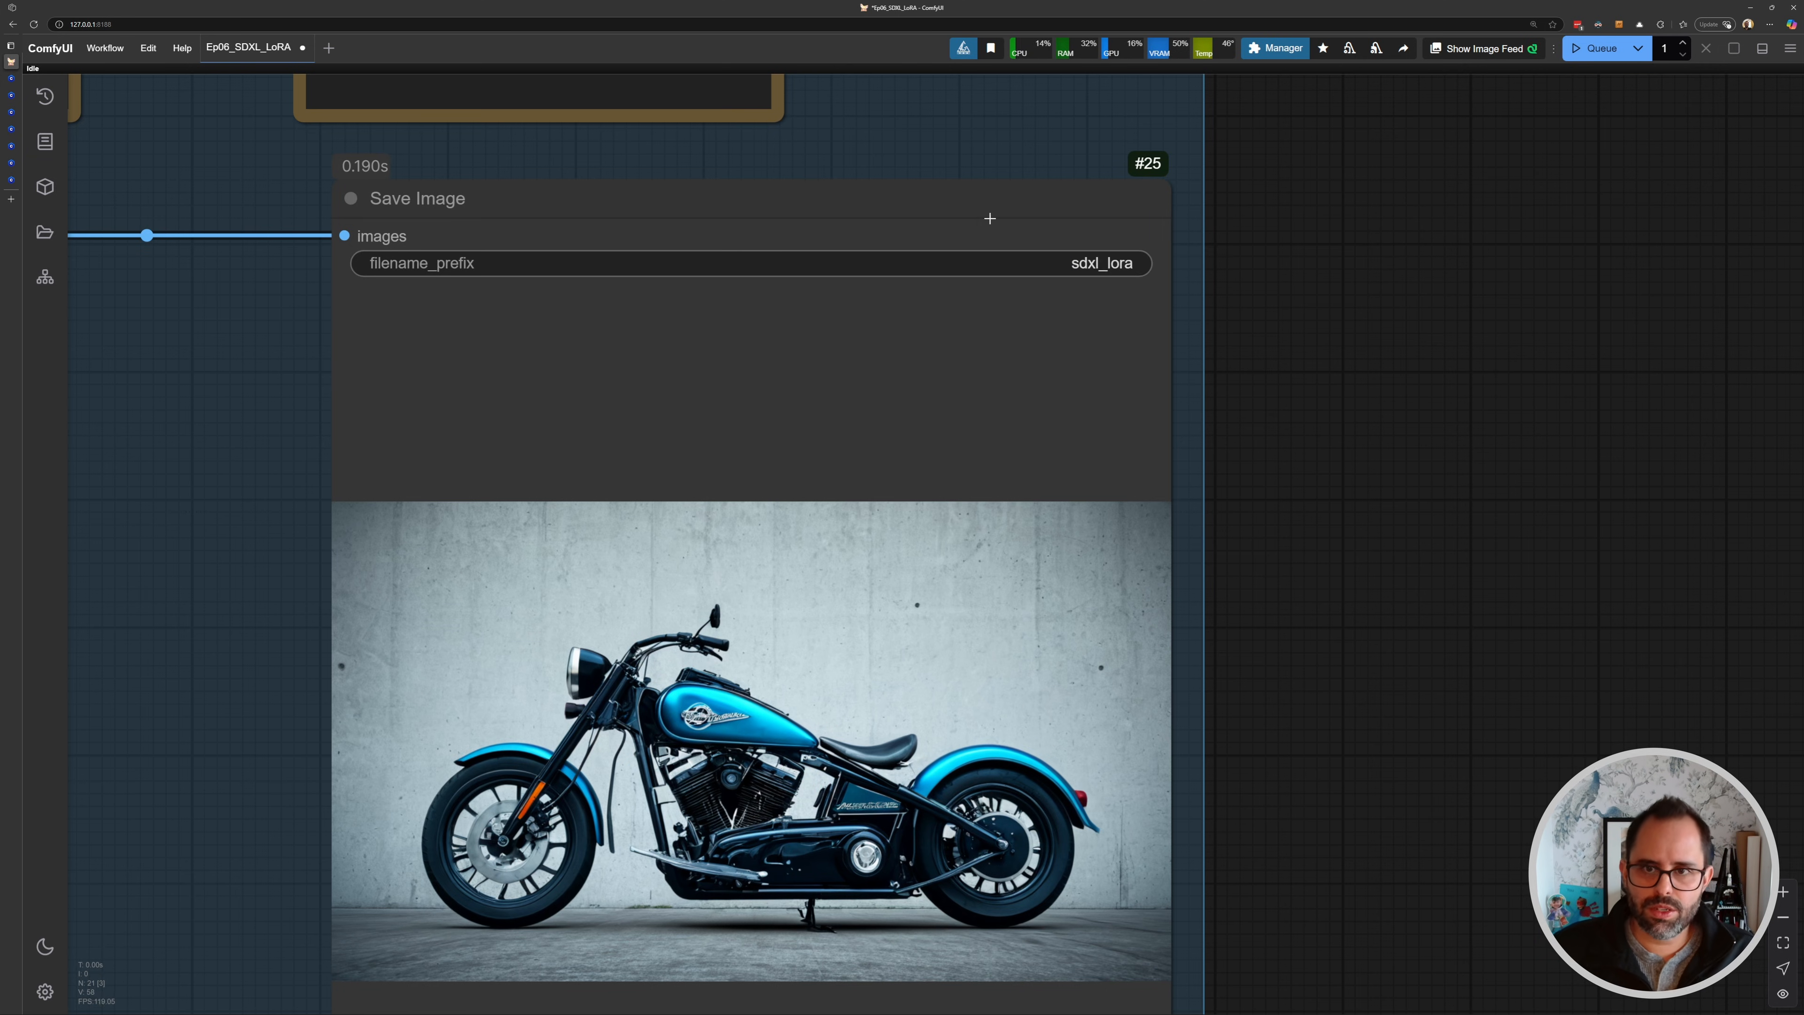
- Queue the workflow several more times to generate new motorcycle images
scroll(727, 333, down, 4)
drag(191, 403, 1454, 430)
scroll(1454, 429, down, 3)
scroll(839, 459, down, 2)
drag(839, 459, 1085, 441)
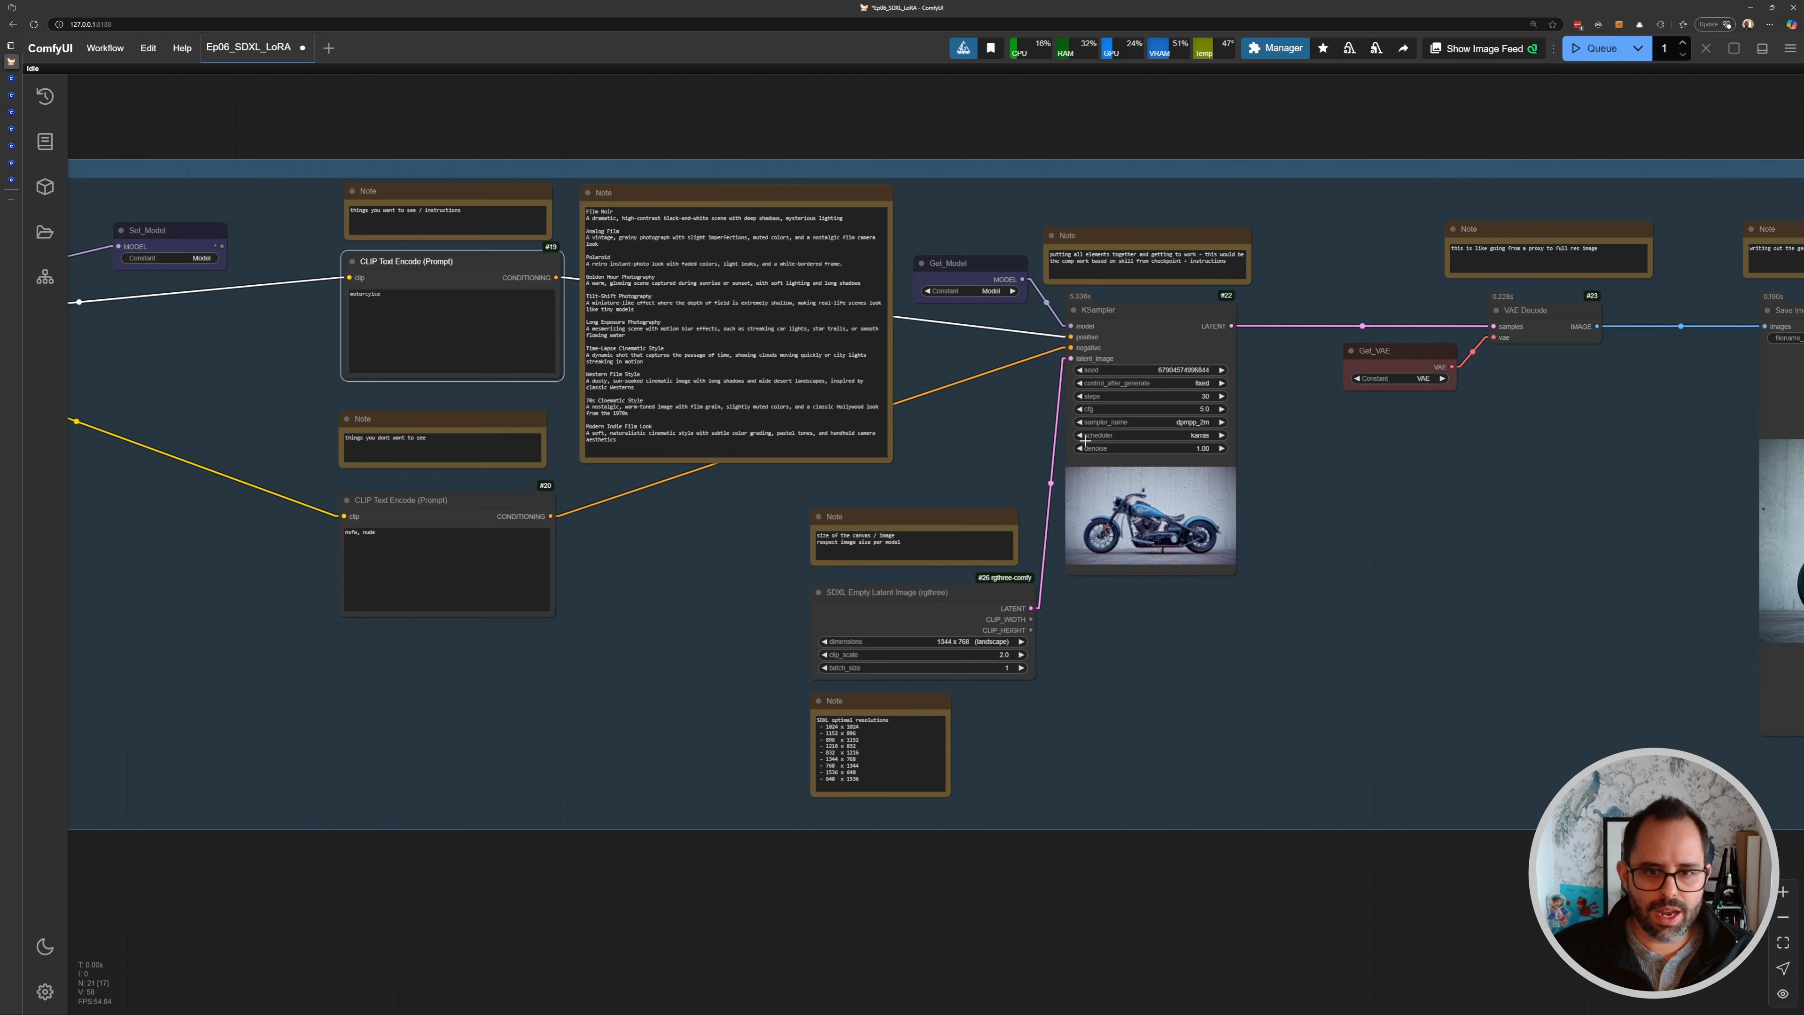
drag(900, 471, 354, 457)
scroll(1512, 534, up, 5)
drag(809, 297, 1071, 302)
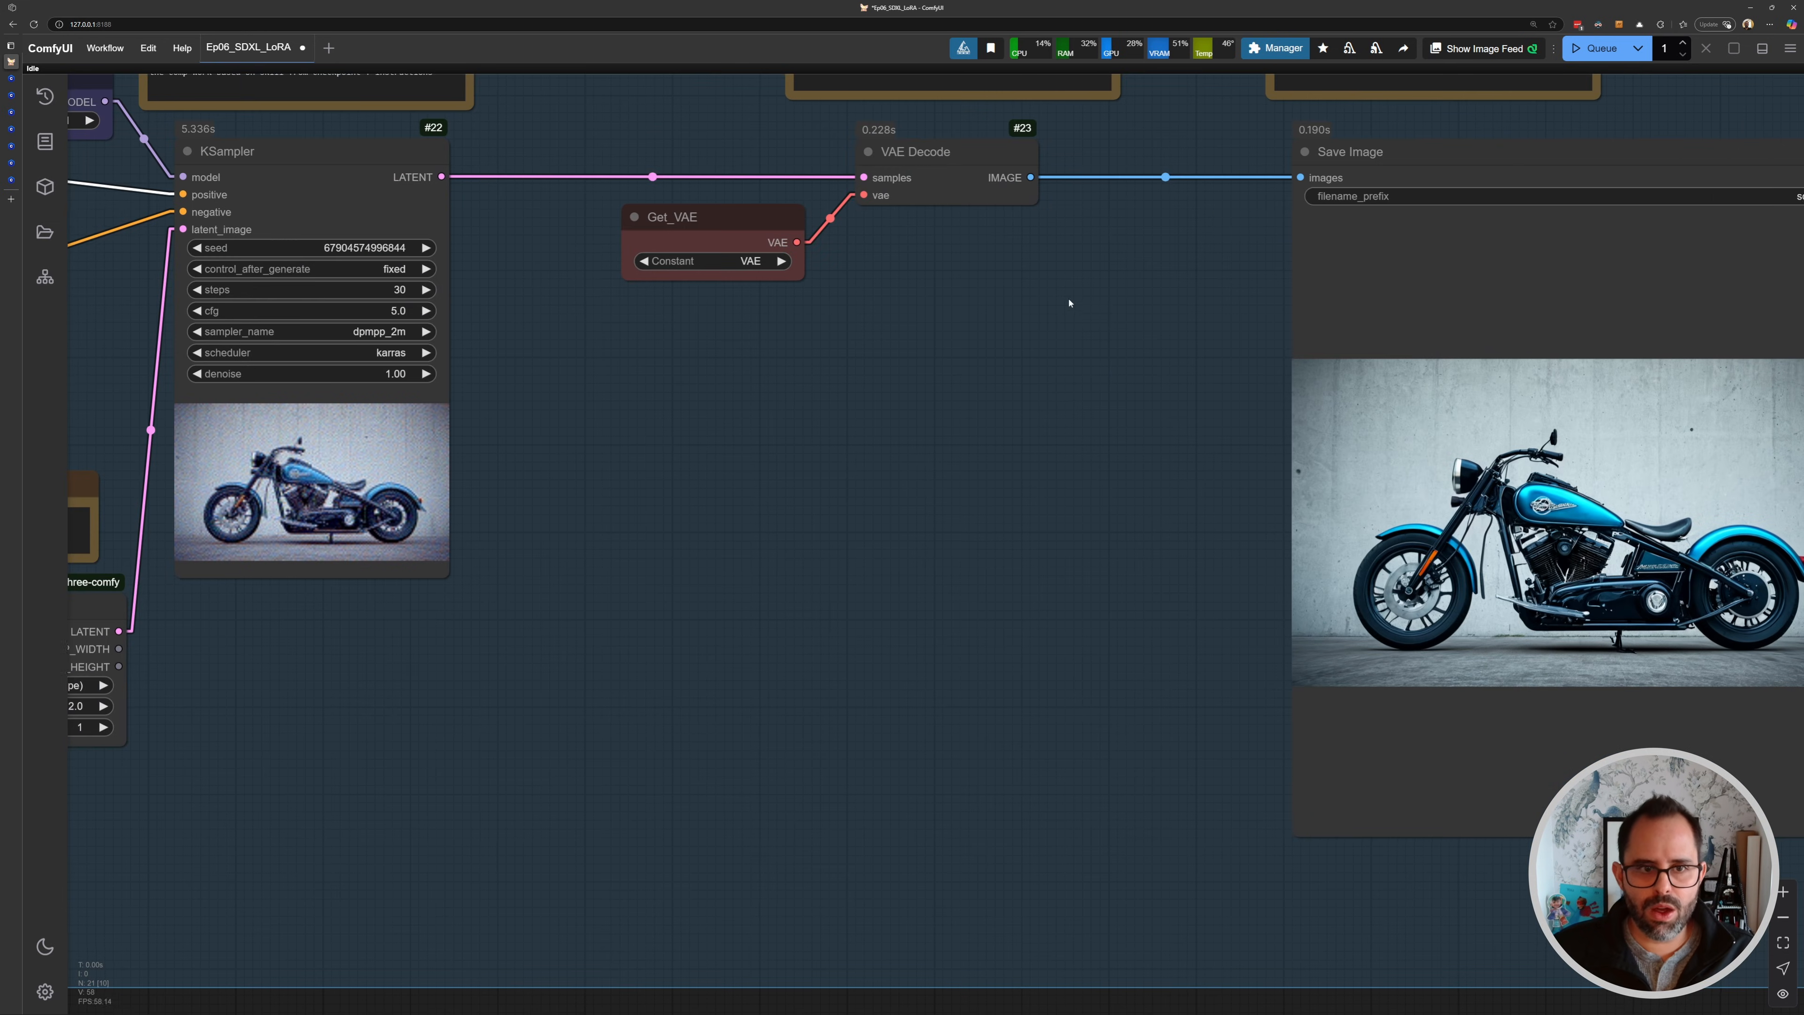
key(ctrl+Return)
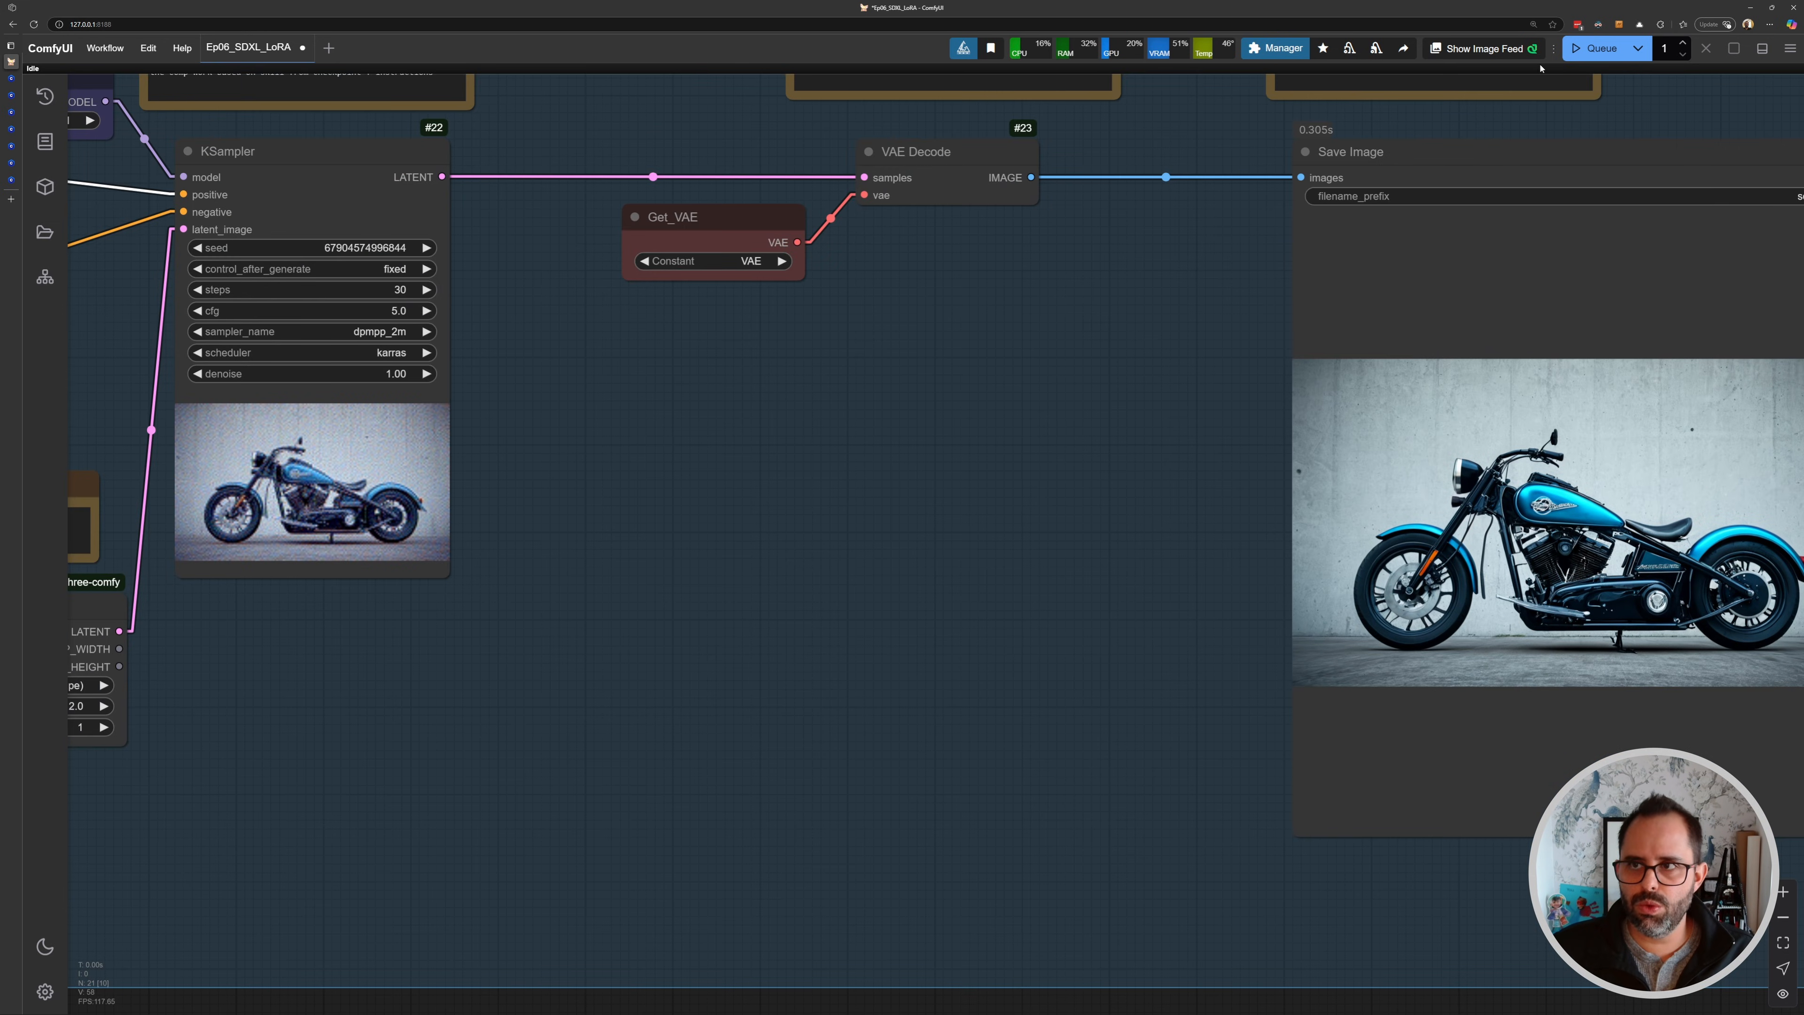
click(1589, 54)
click(1587, 54)
click(1587, 55)
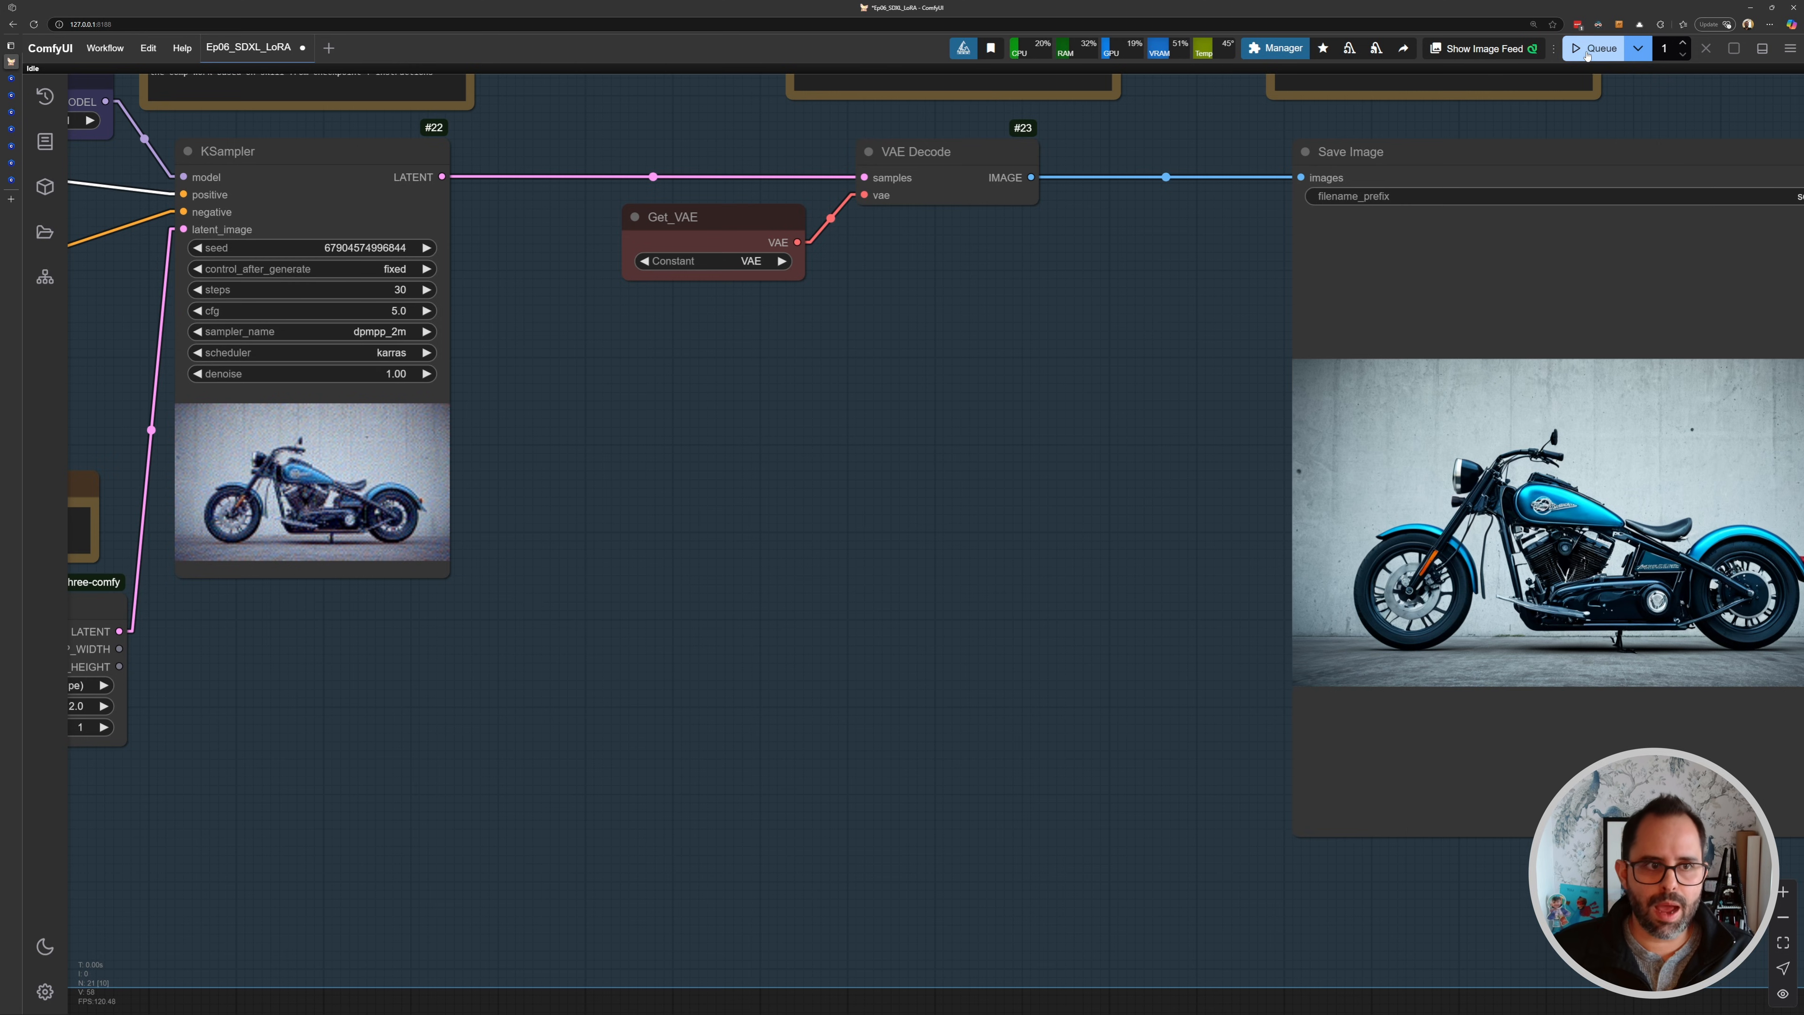
- Reconnect Load LoRA's MODEL output to Set_Model and its CLIP output to both CLIP Text Encode nodes
drag(612, 259, 1039, 316)
scroll(680, 350, up, 7)
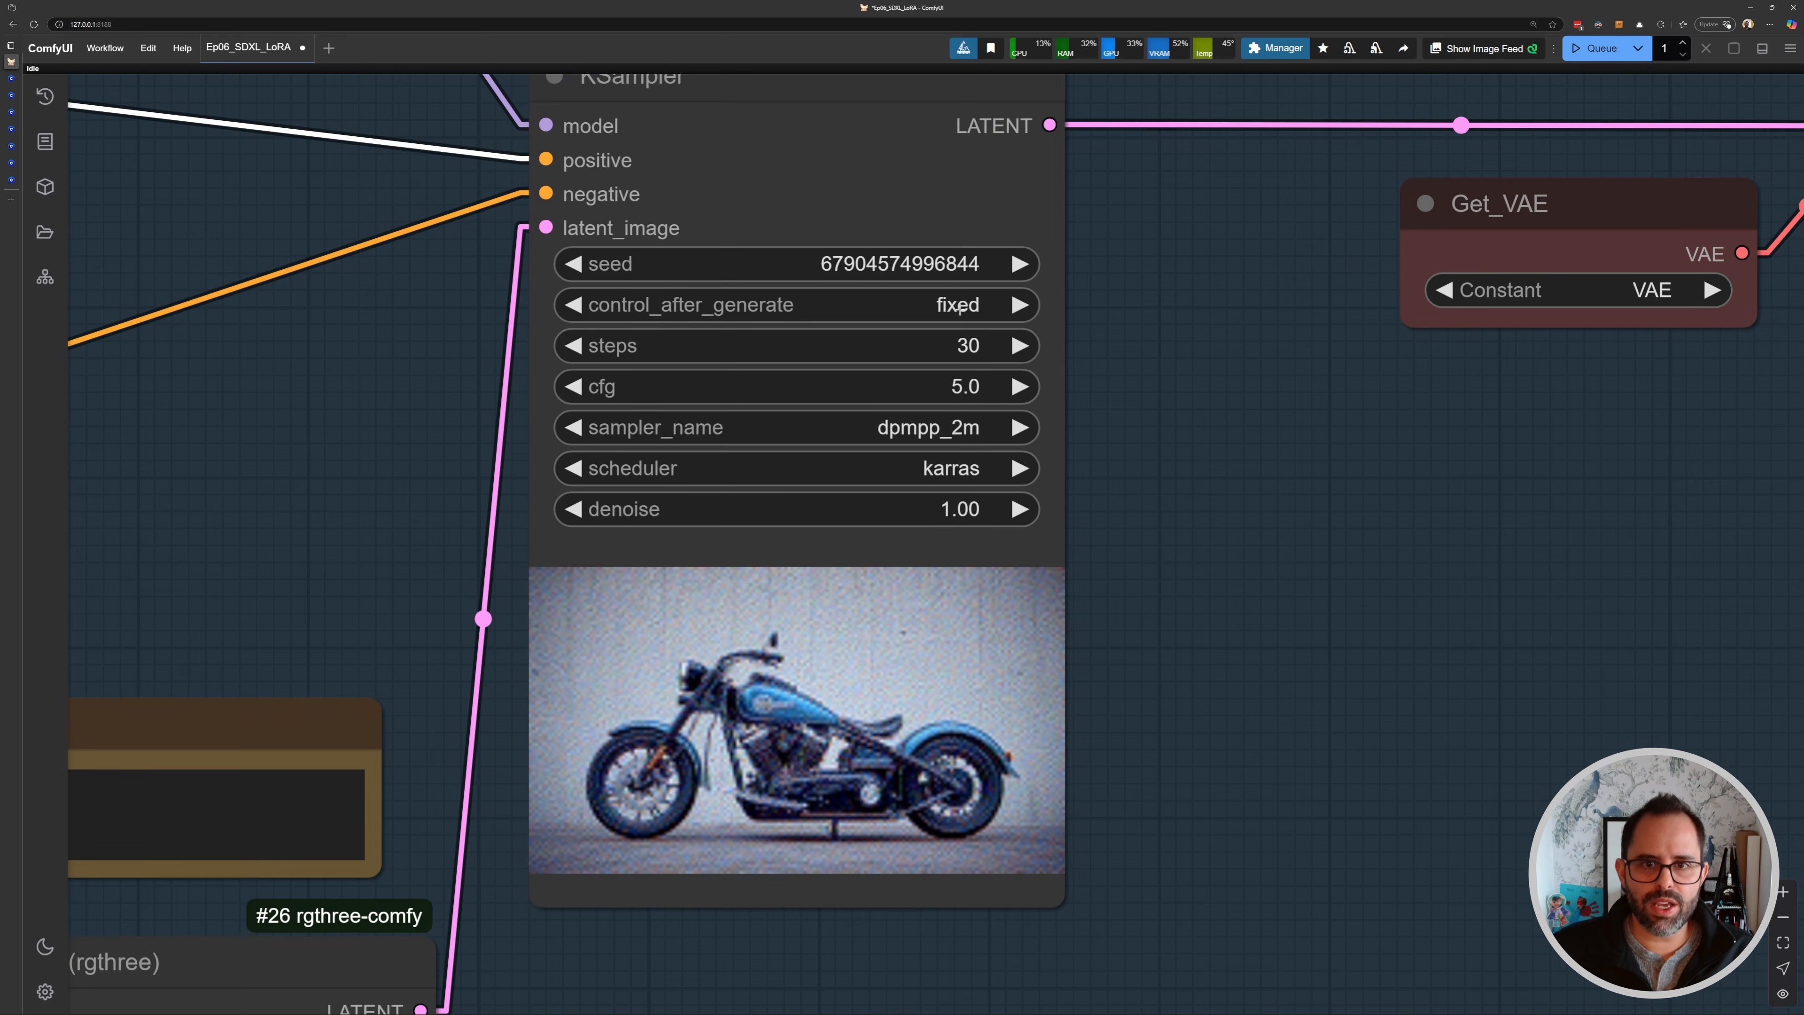
scroll(959, 310, down, 9)
drag(1321, 461, 753, 435)
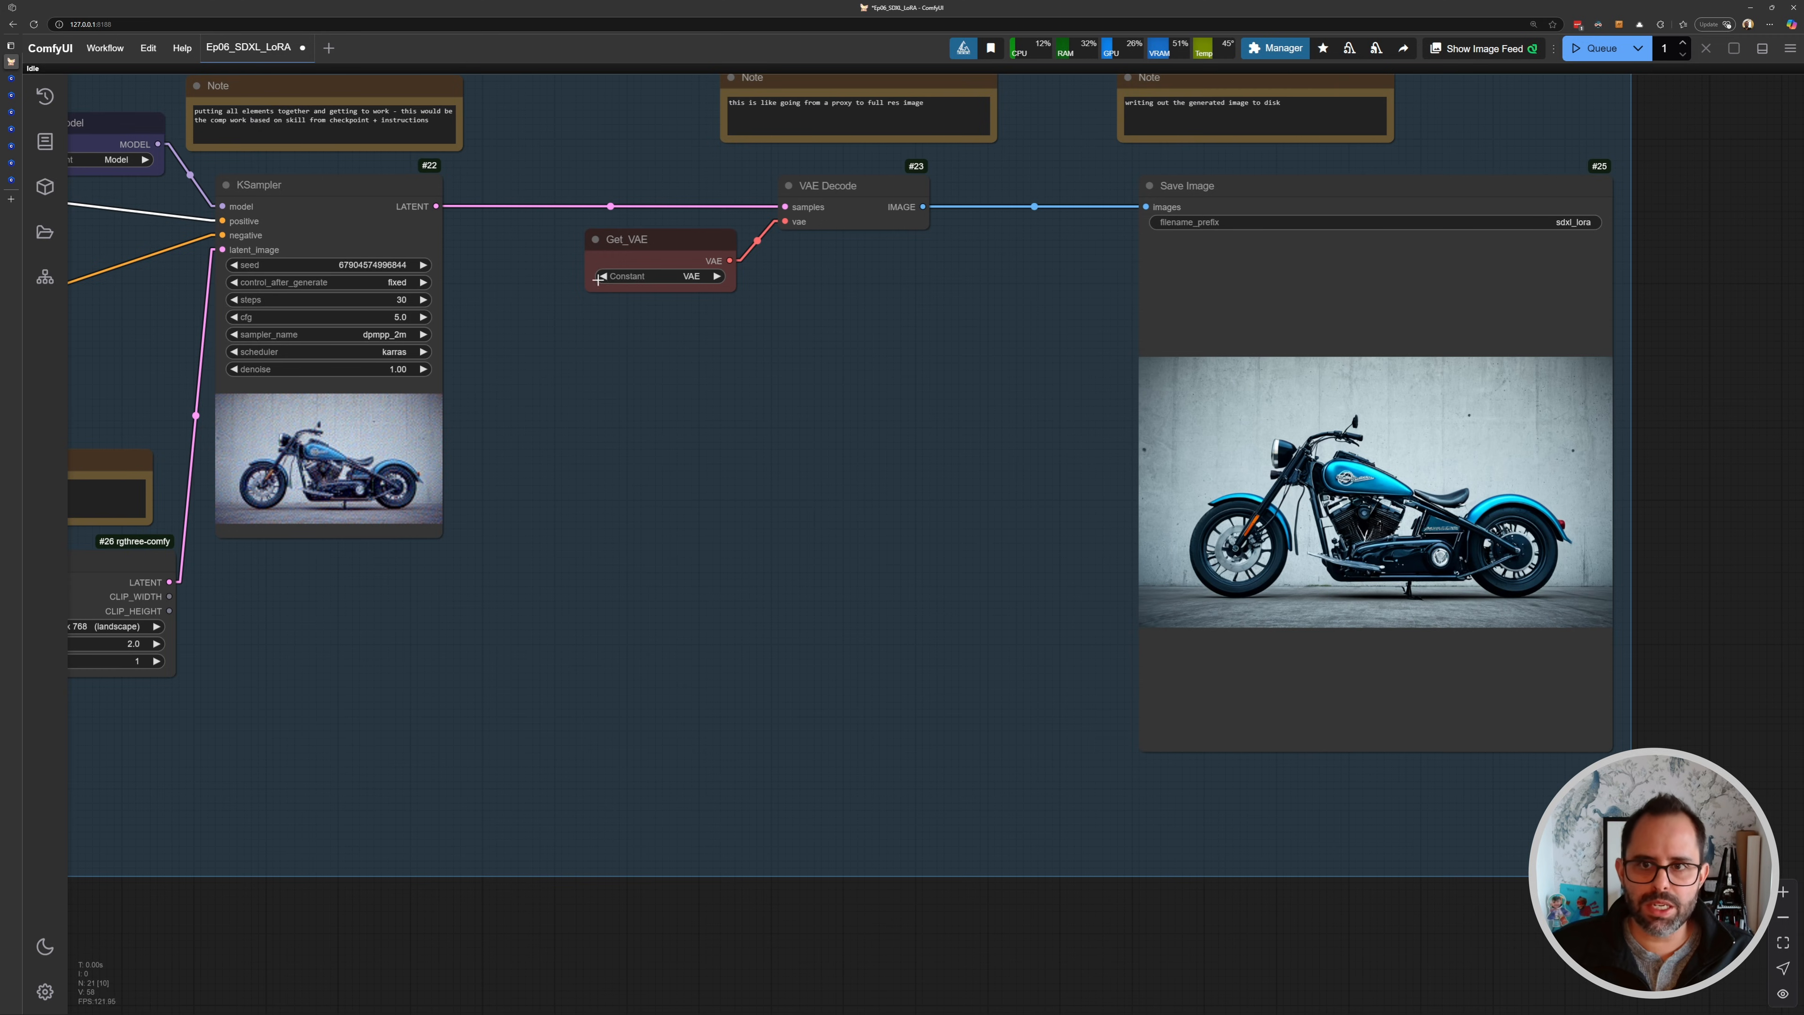
drag(355, 318, 1200, 411)
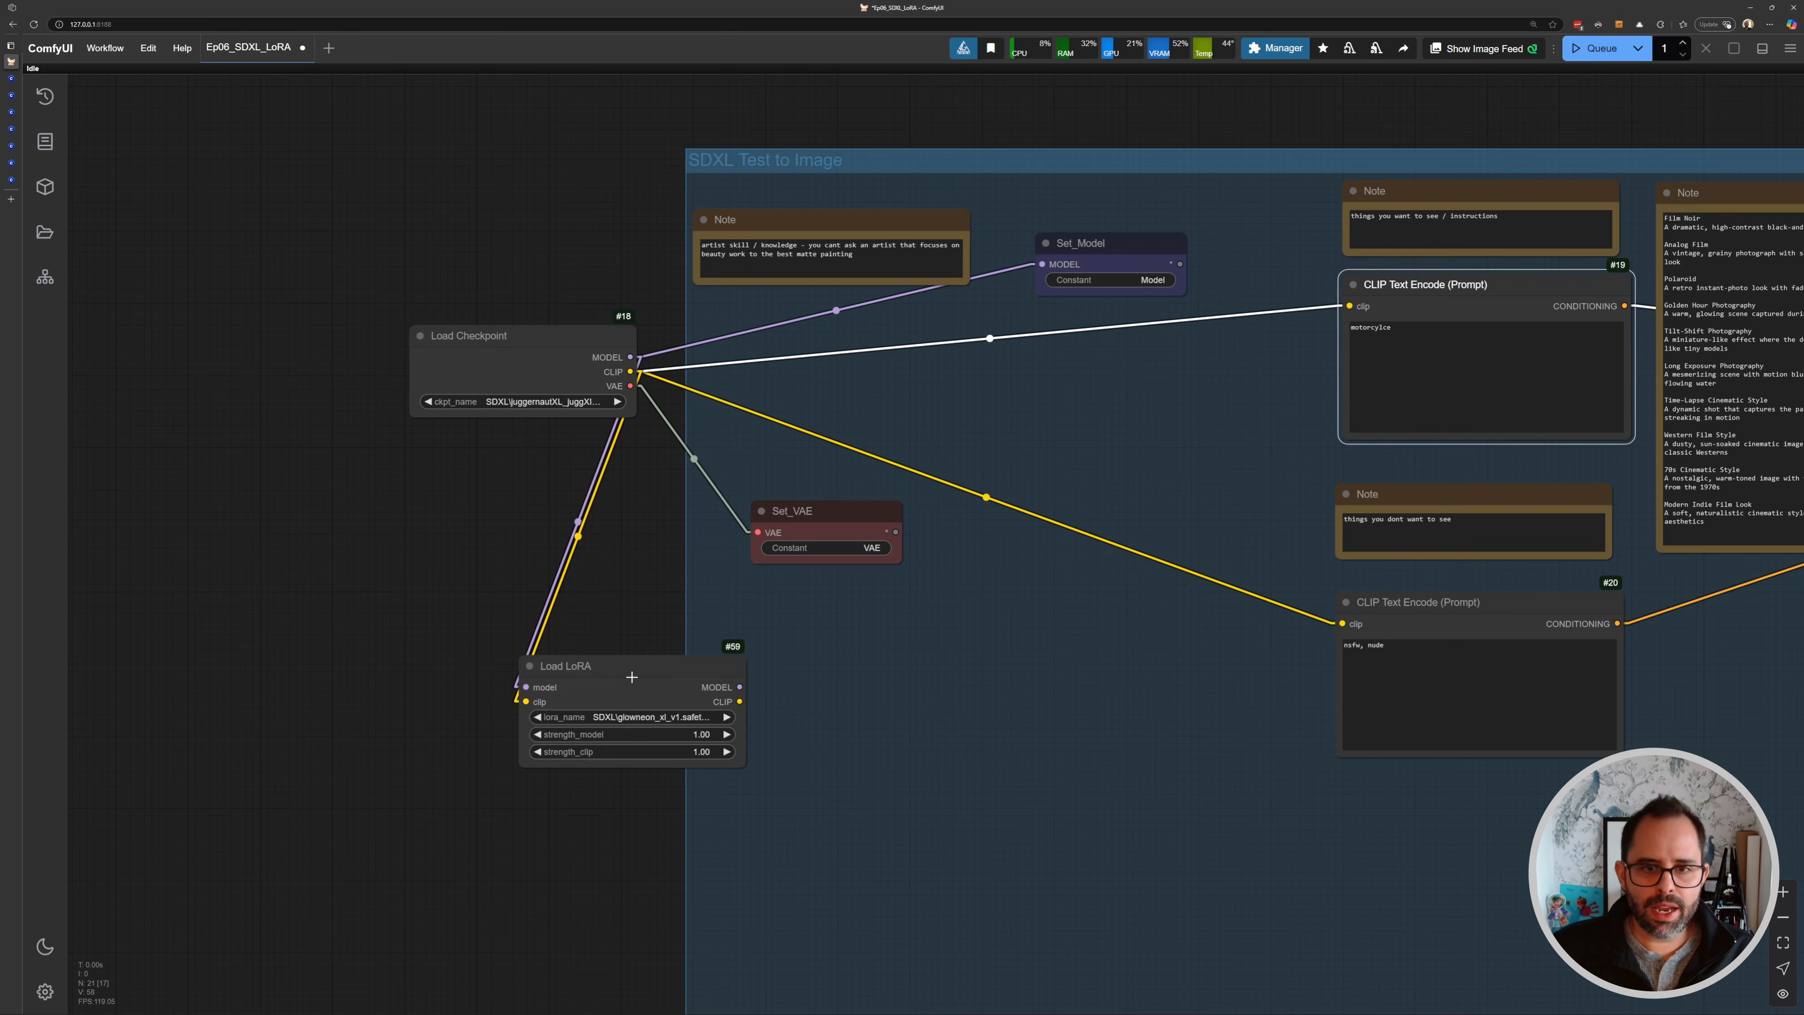
drag(630, 678, 907, 471)
scroll(947, 379, up, 5)
scroll(907, 471, up, 1)
drag(647, 452, 452, 458)
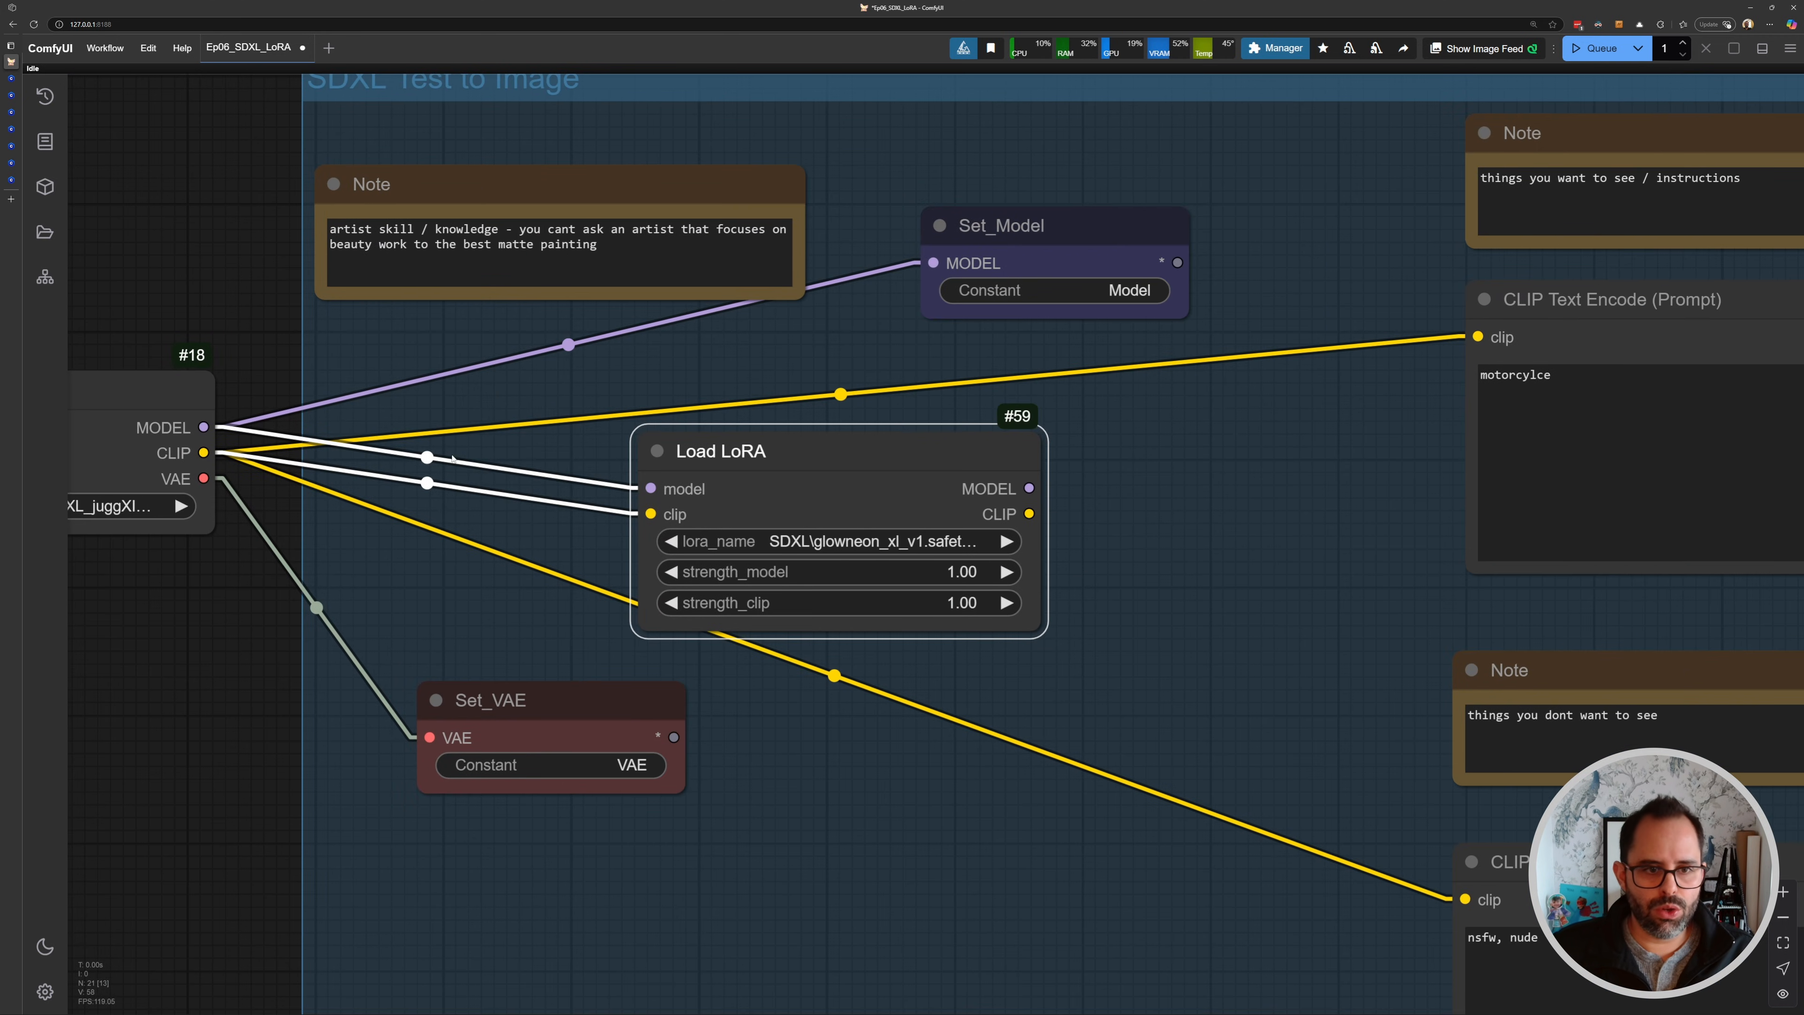
drag(1065, 490, 832, 275)
drag(825, 370, 976, 358)
drag(991, 482, 1277, 375)
scroll(791, 438, down, 3)
drag(769, 477, 1260, 797)
scroll(771, 443, up, 5)
scroll(774, 454, up, 6)
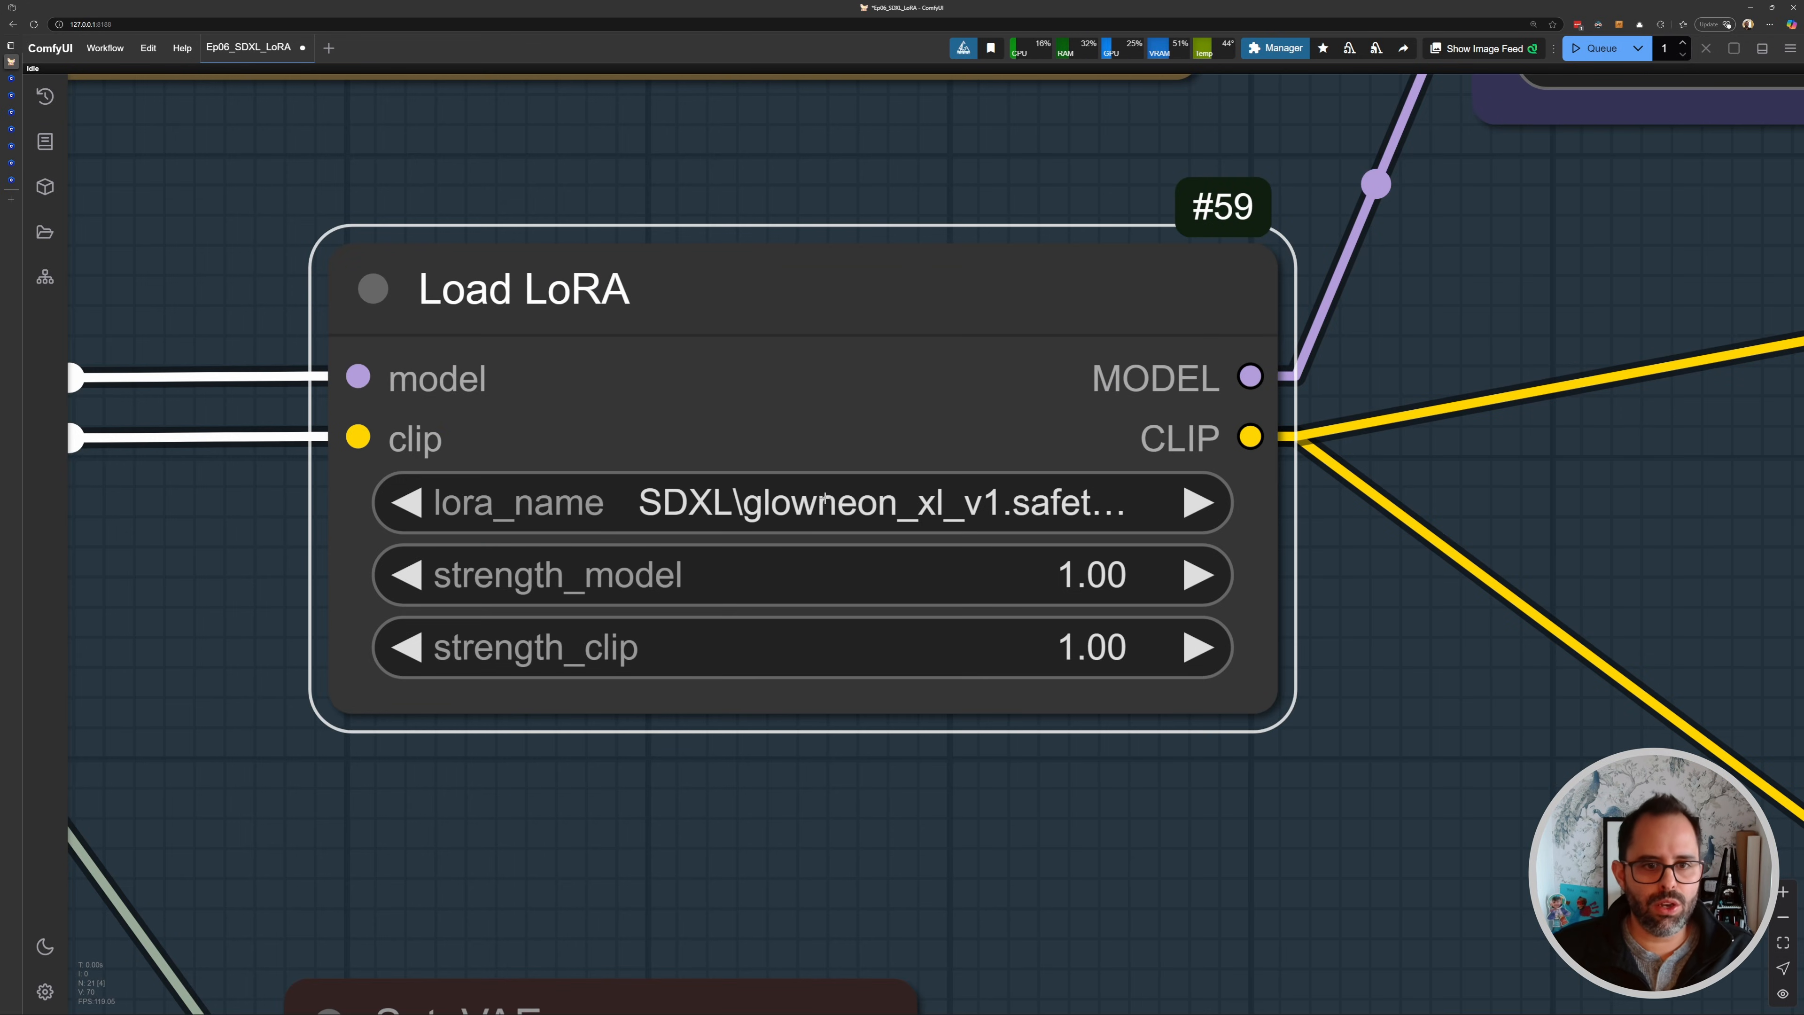
- Switch to the Civitai GlowNeon XL LoRA page and copy the GLOWNEON trigger word
mouse_move(14, 181)
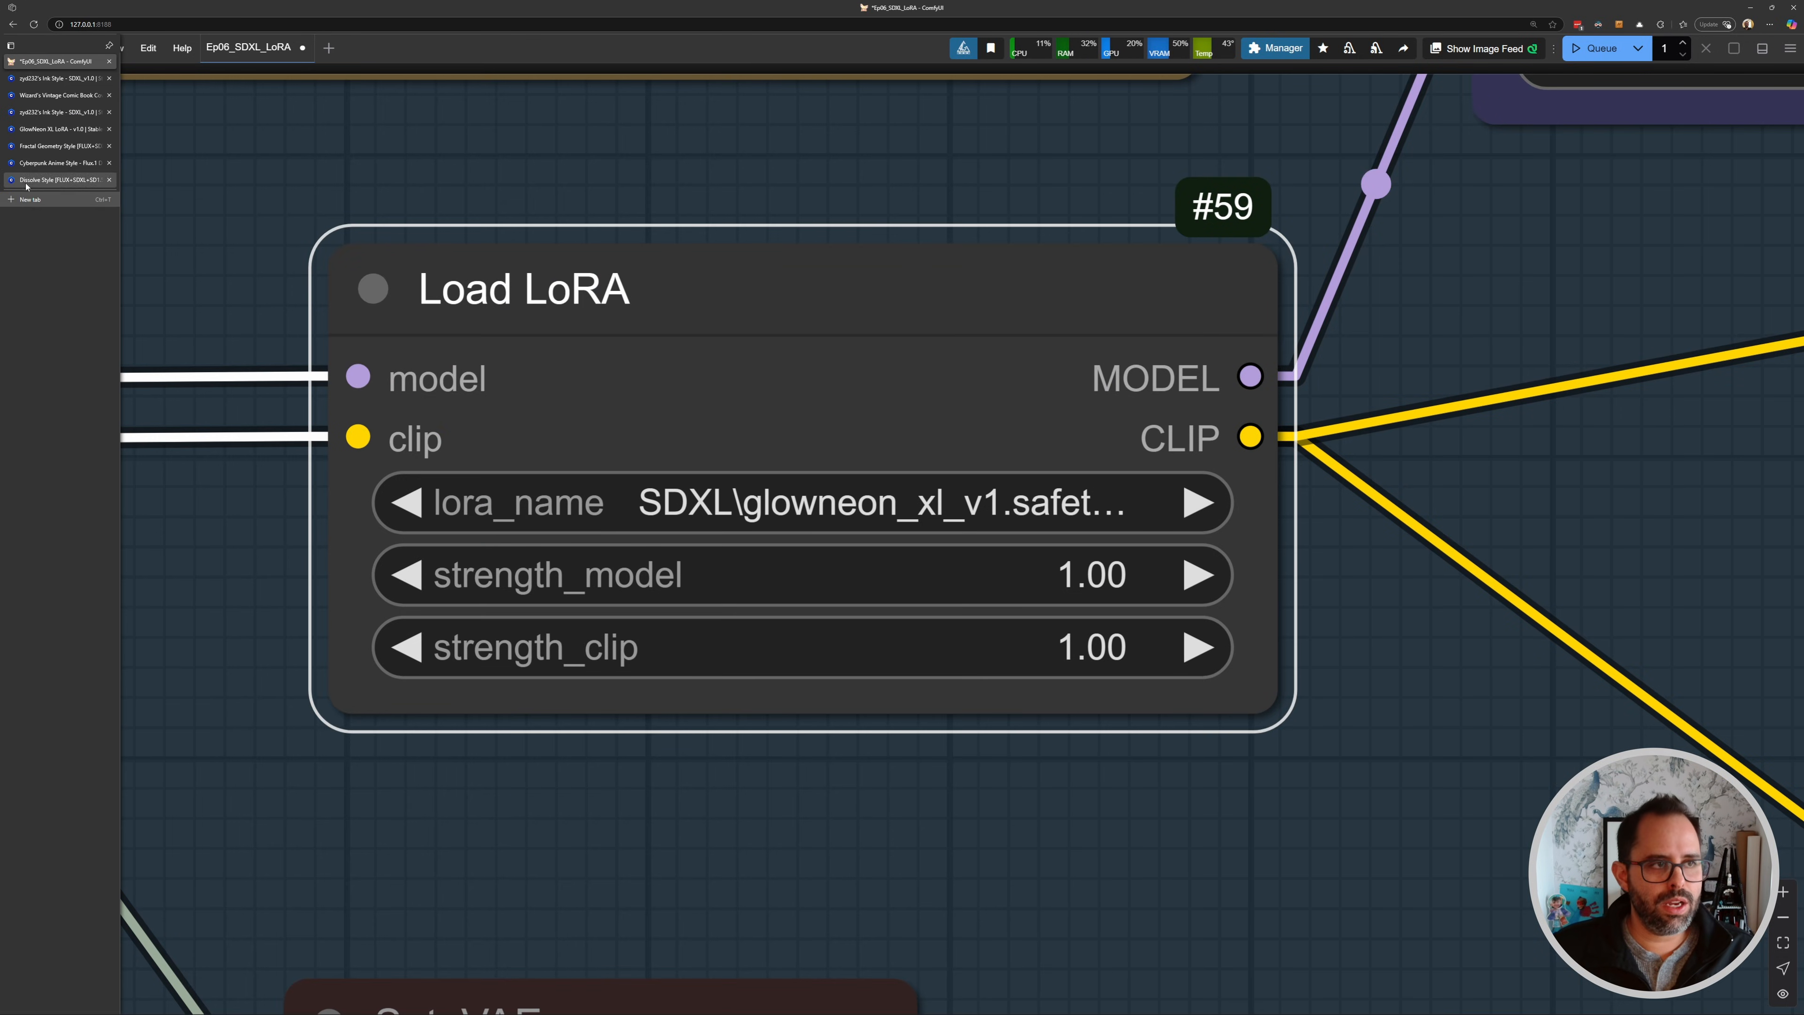
click(44, 129)
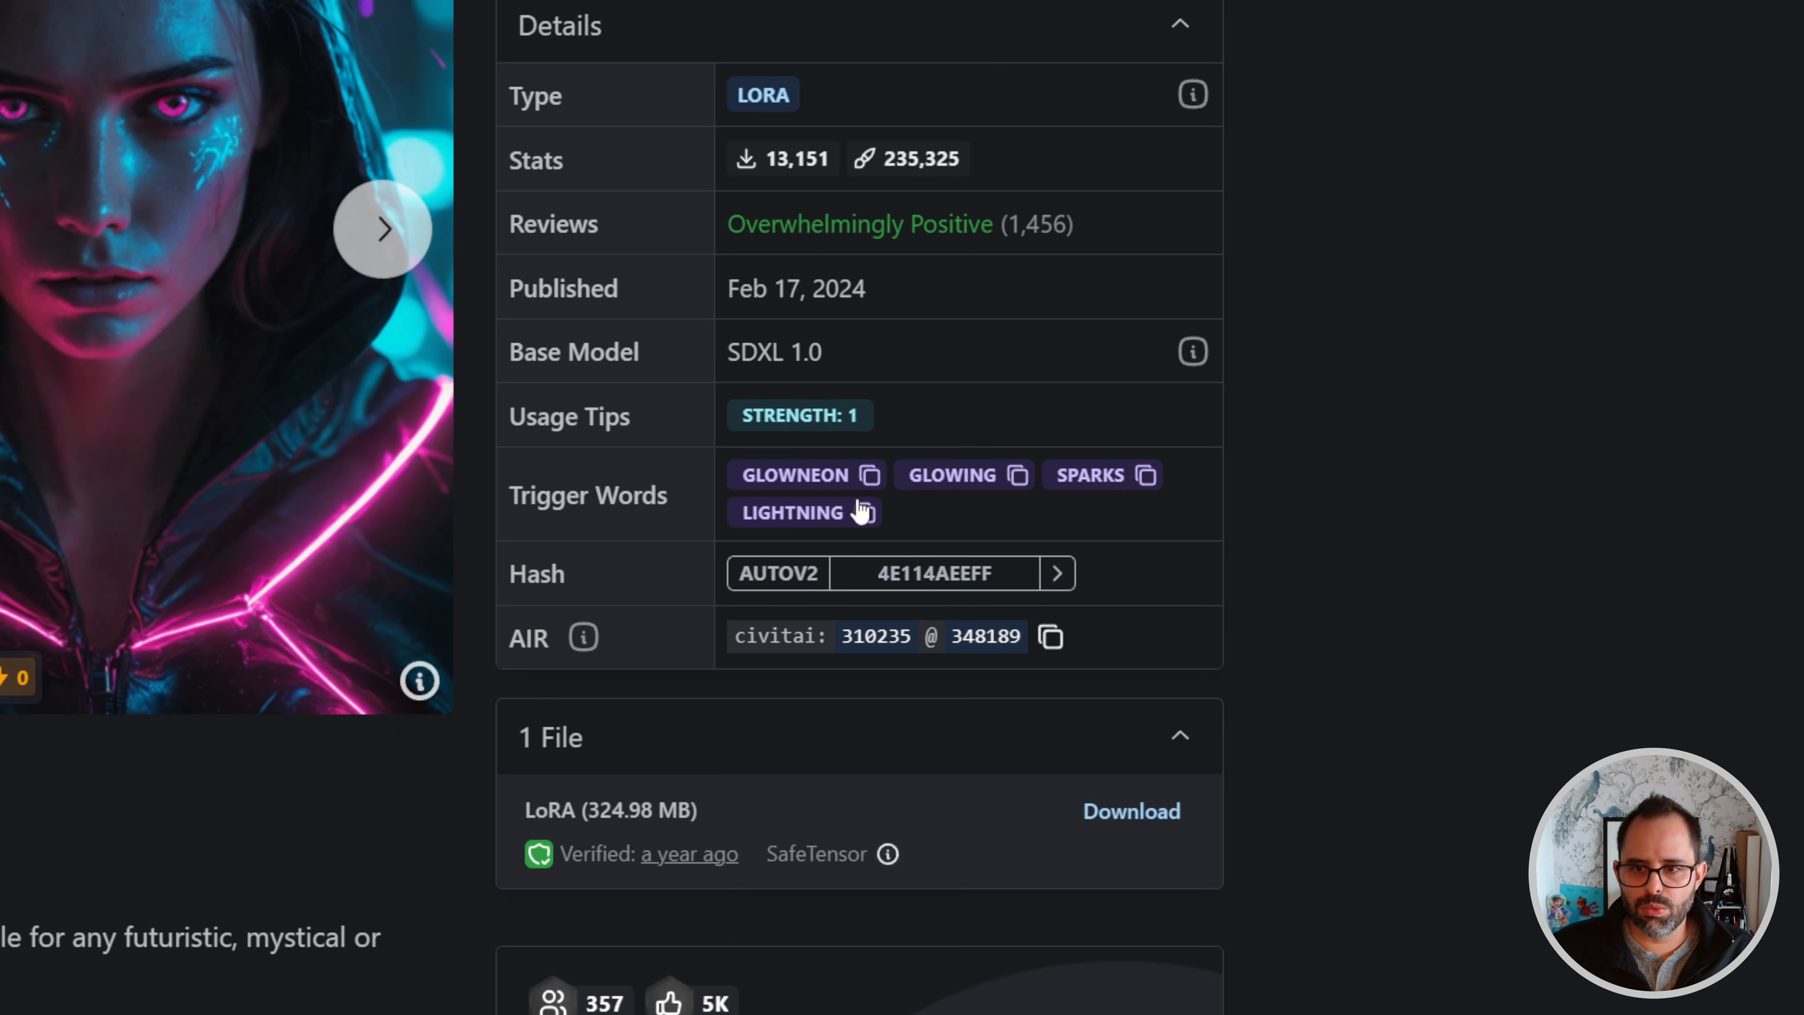
click(871, 479)
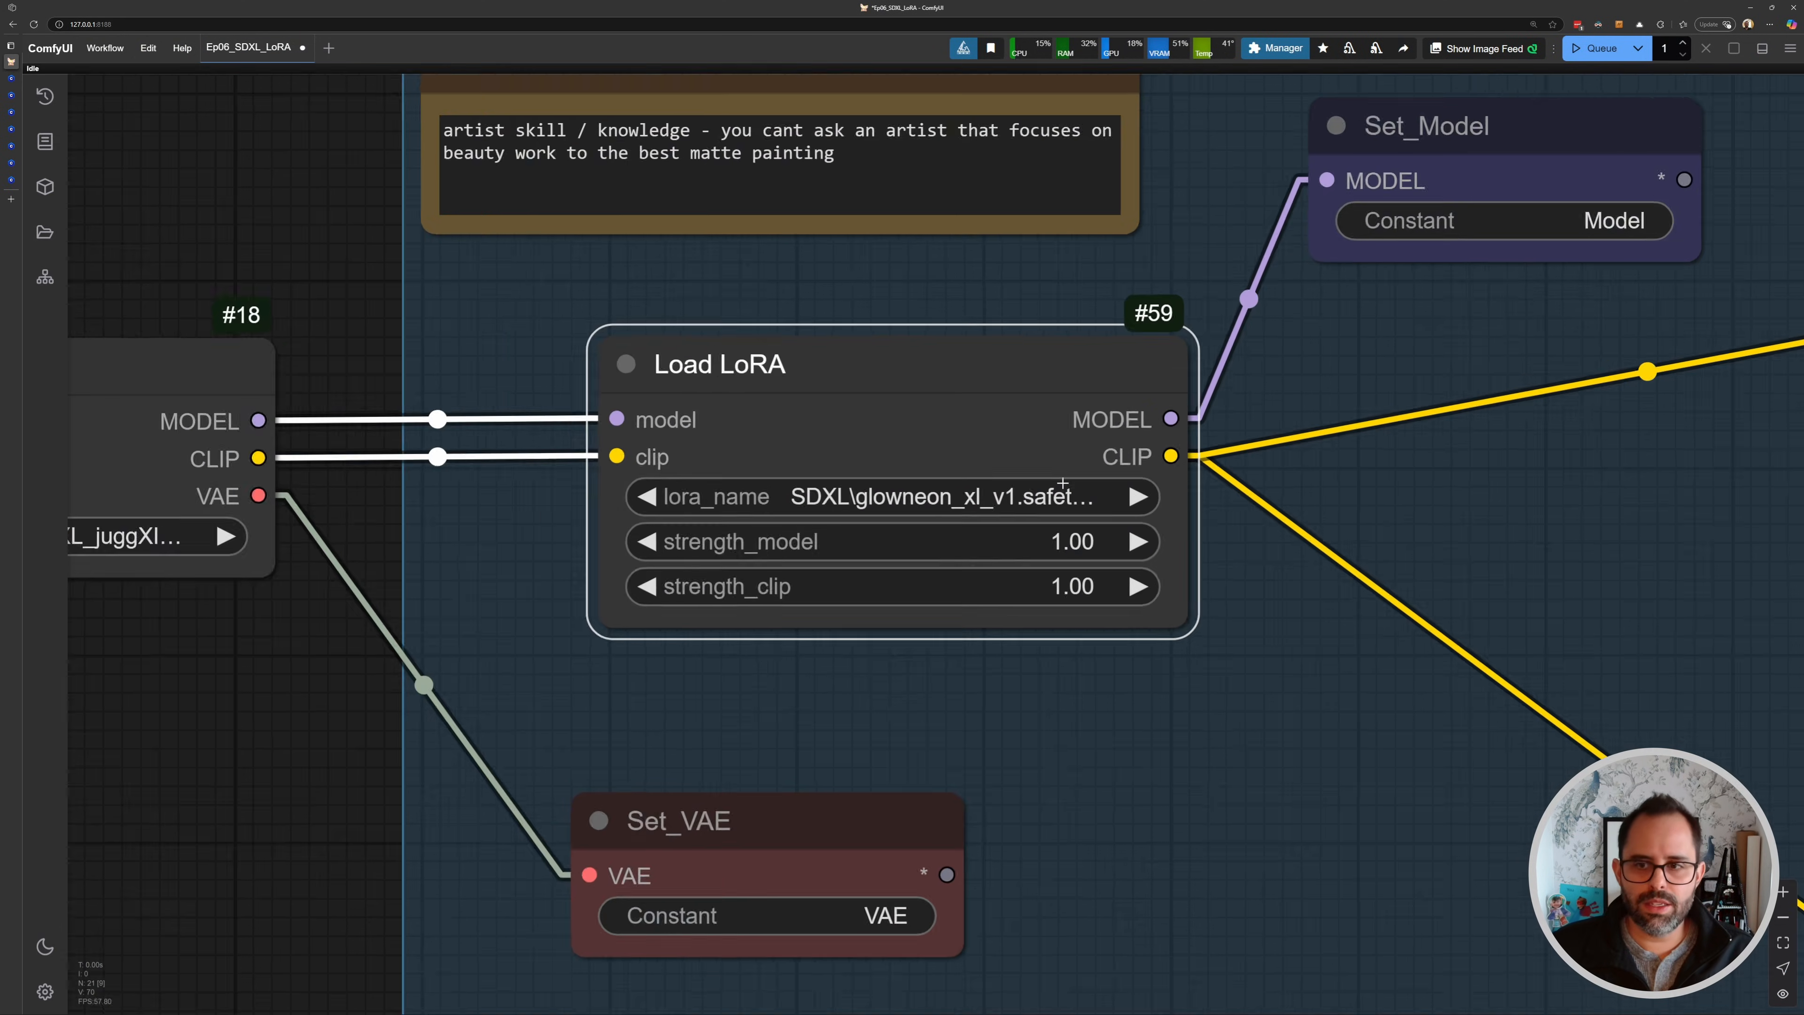
scroll(1119, 463, down, 3)
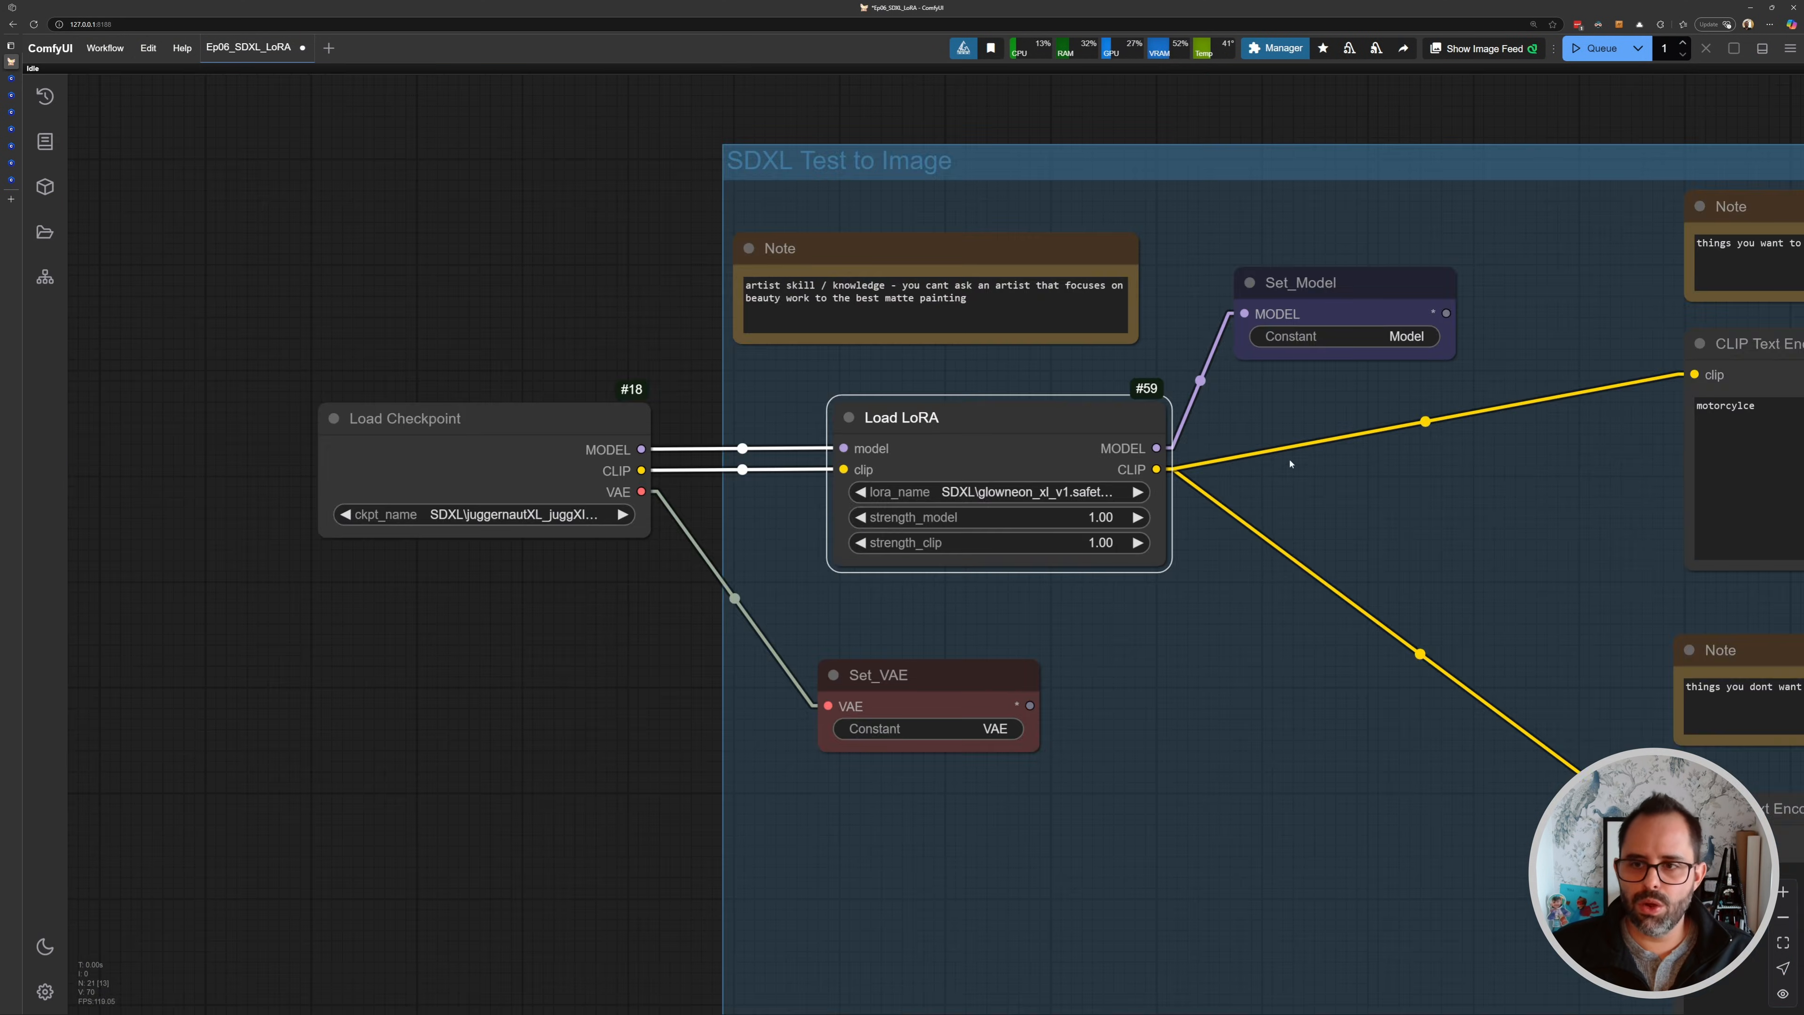
- Add the trigger word "glowneon," to the start of the positive prompt
scroll(908, 430, up, 5)
scroll(908, 430, up, 2)
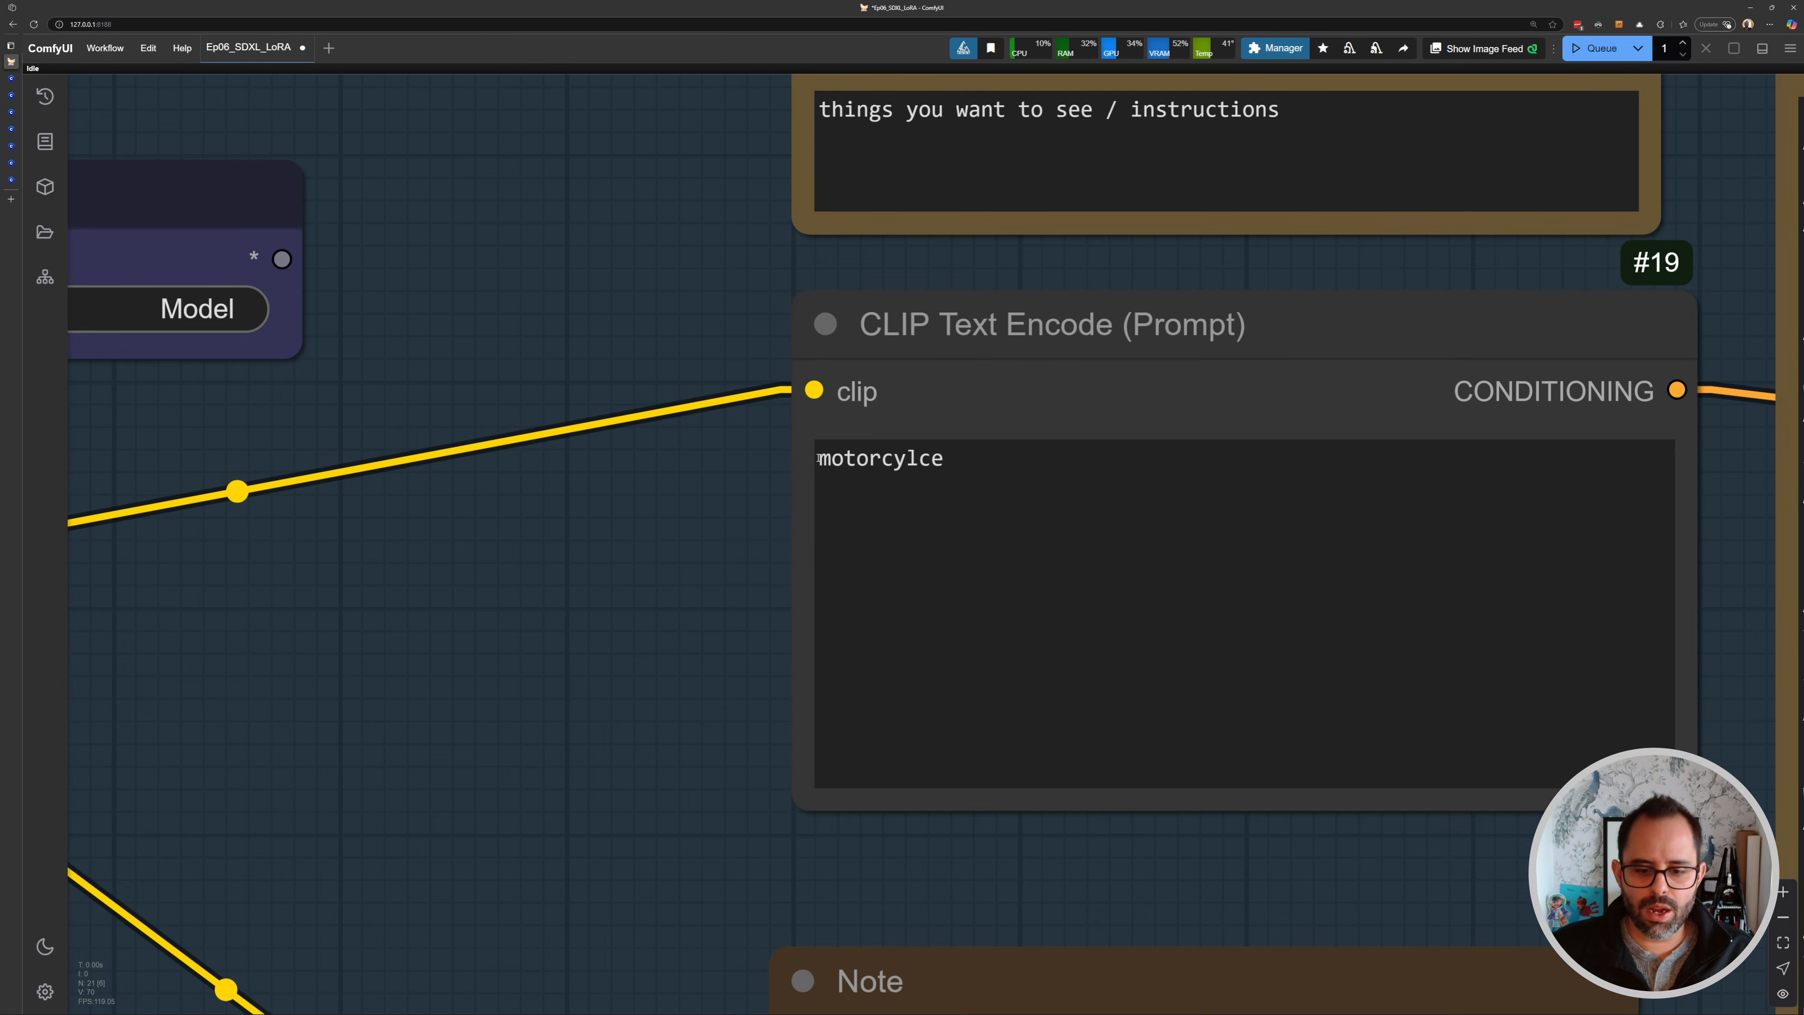
click(845, 445)
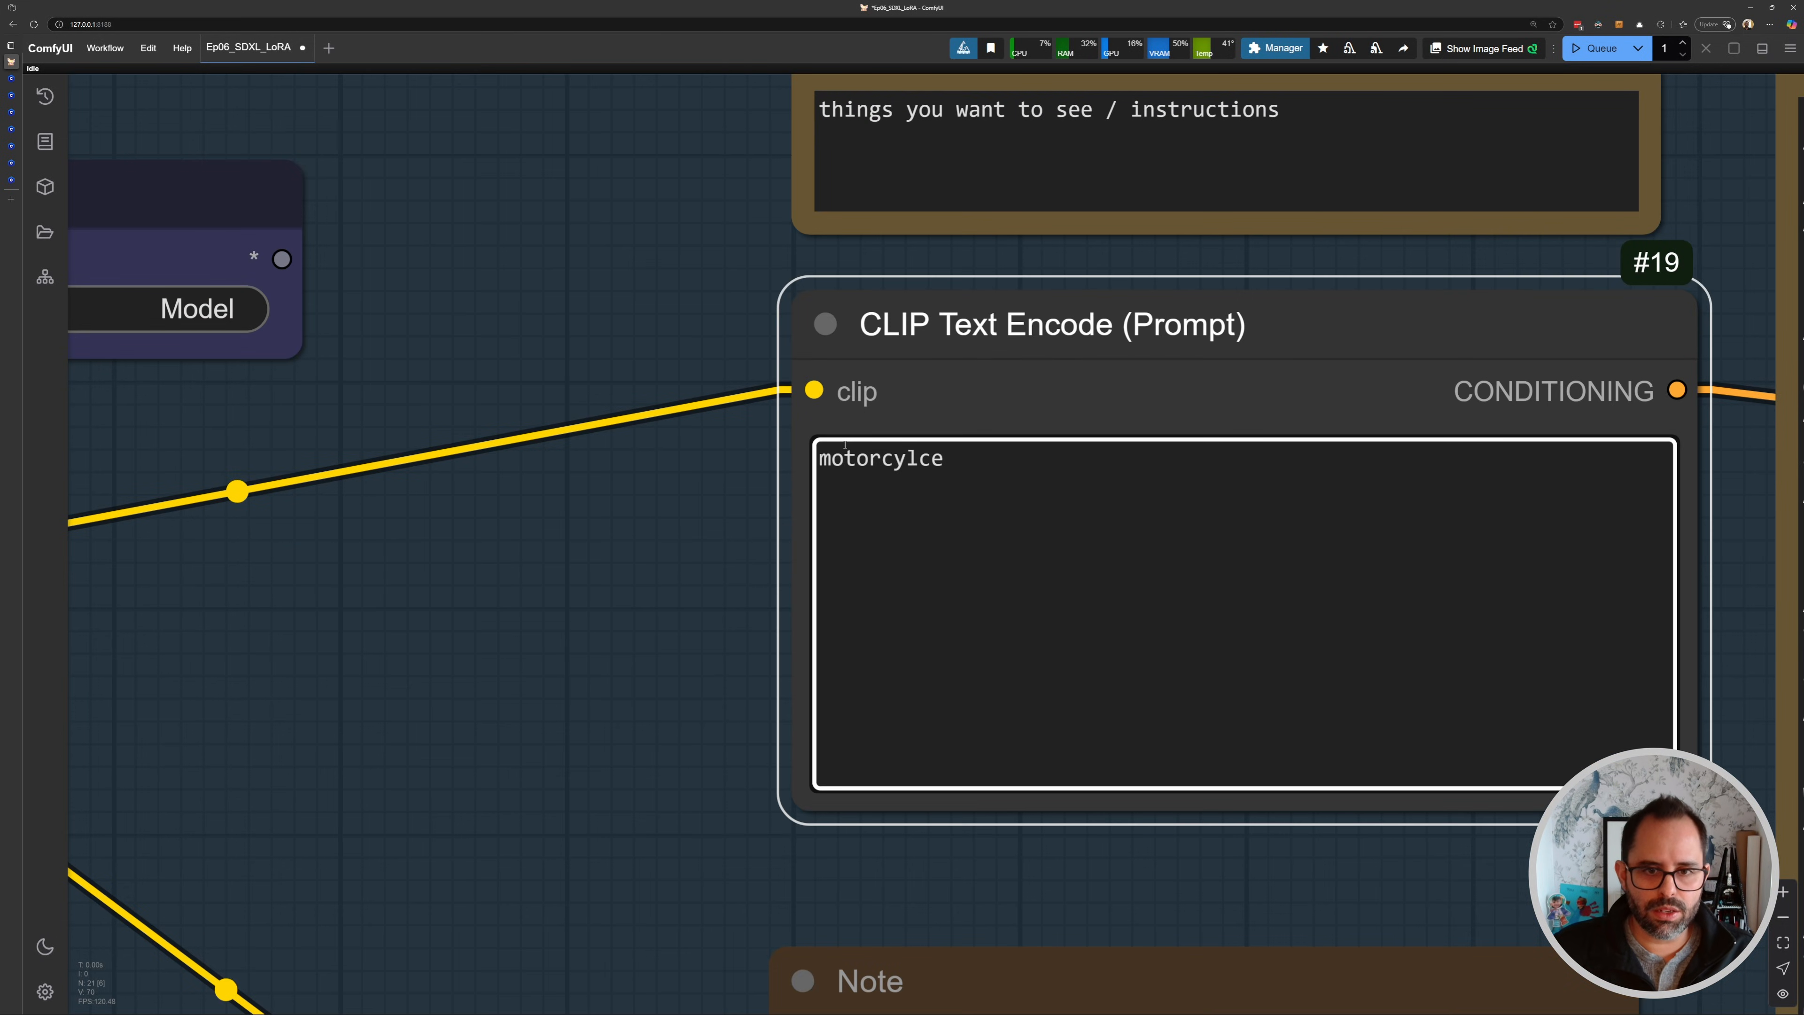
text(glowneon)
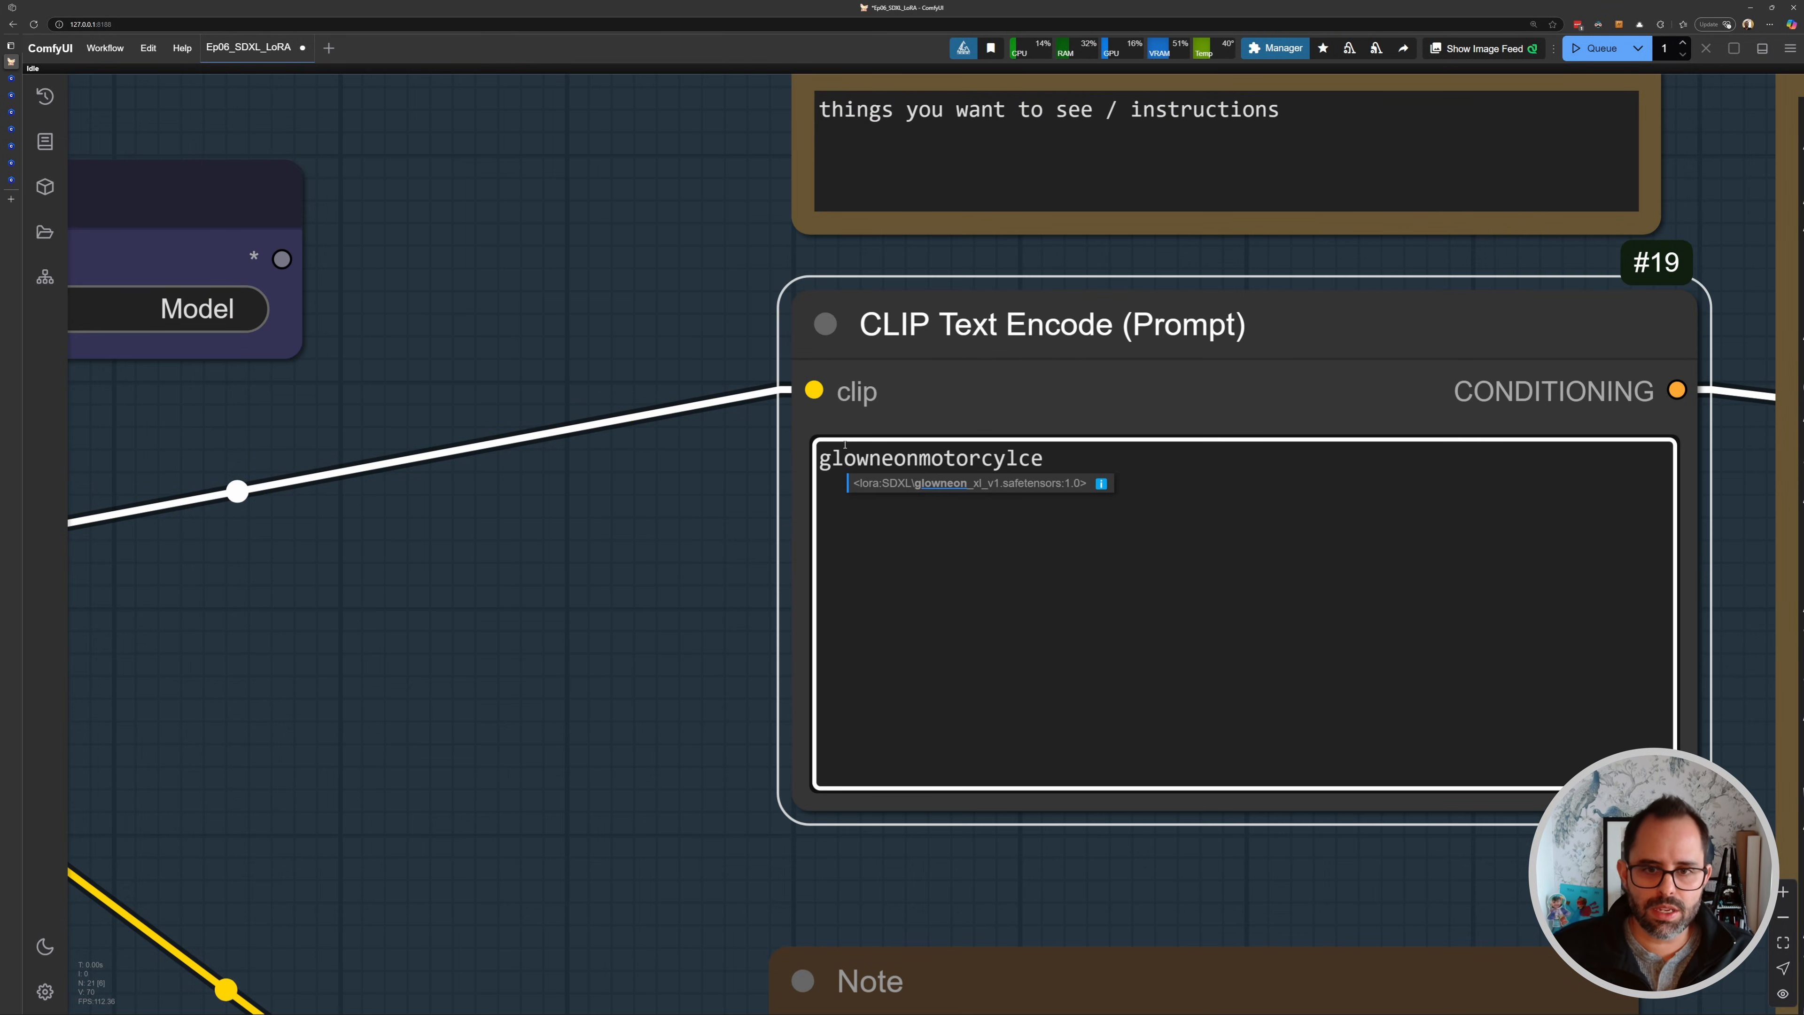
text(,)
click(673, 576)
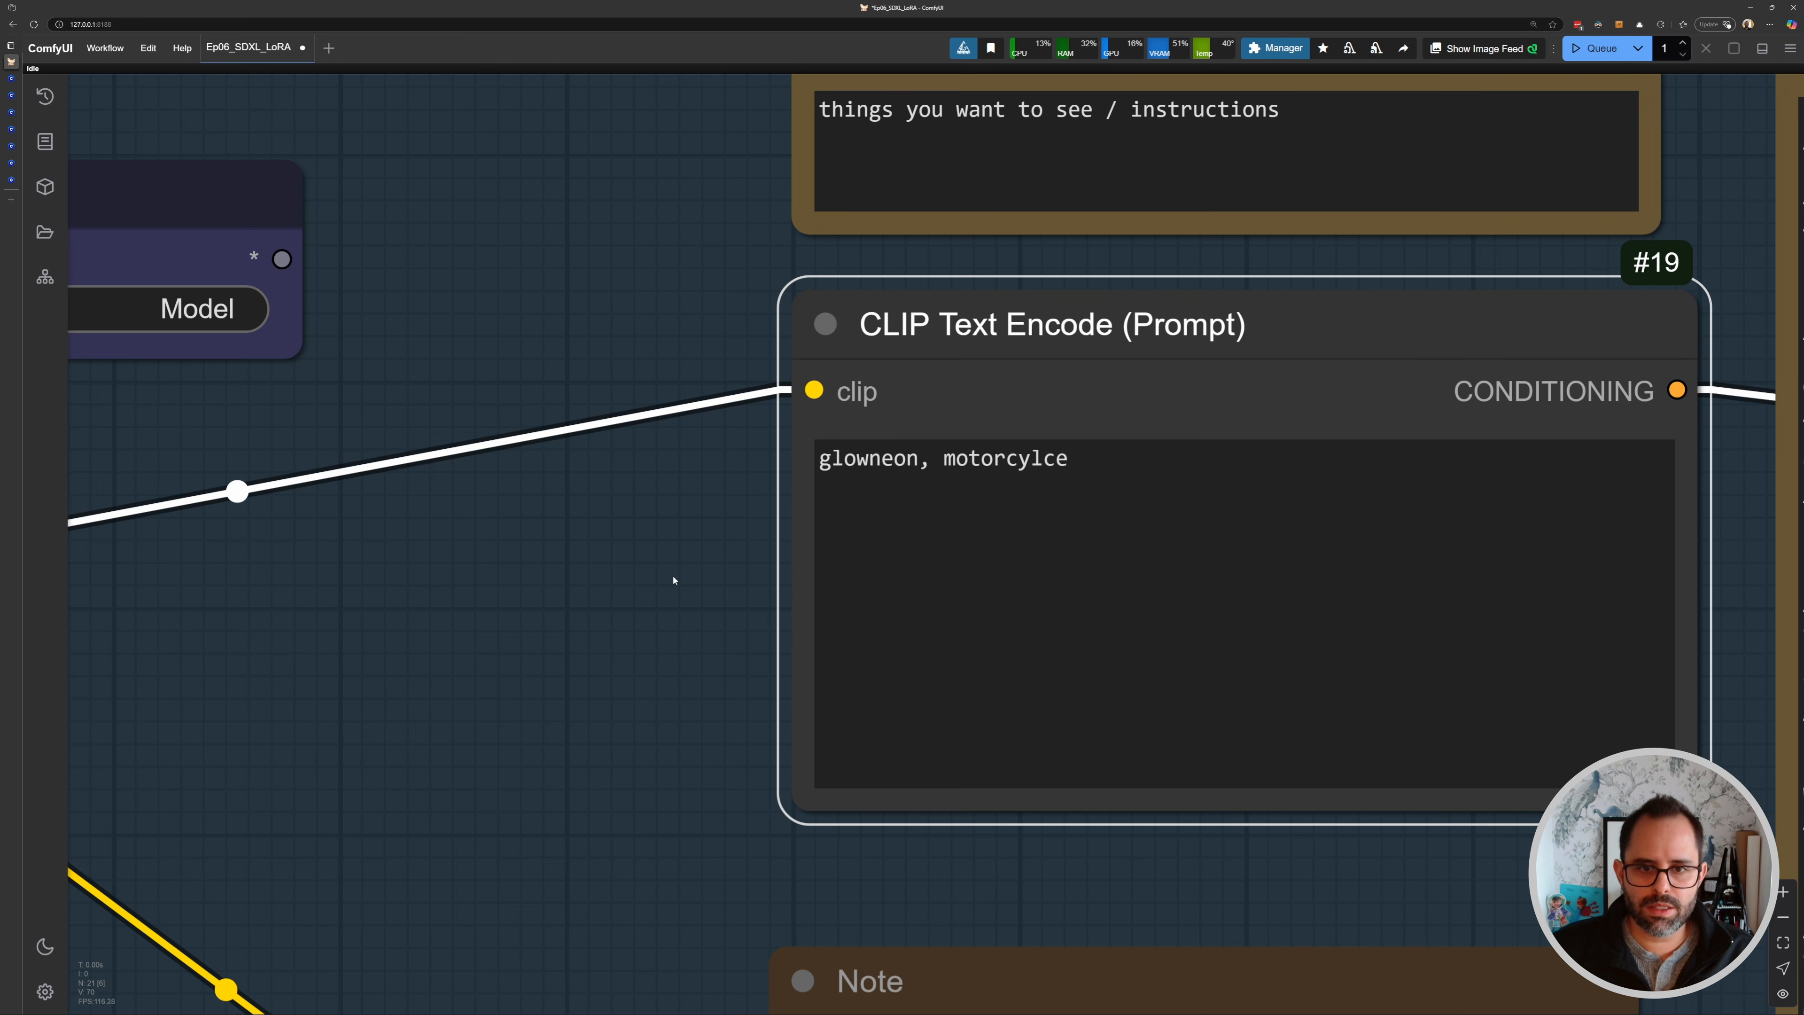
scroll(891, 444, down, 10)
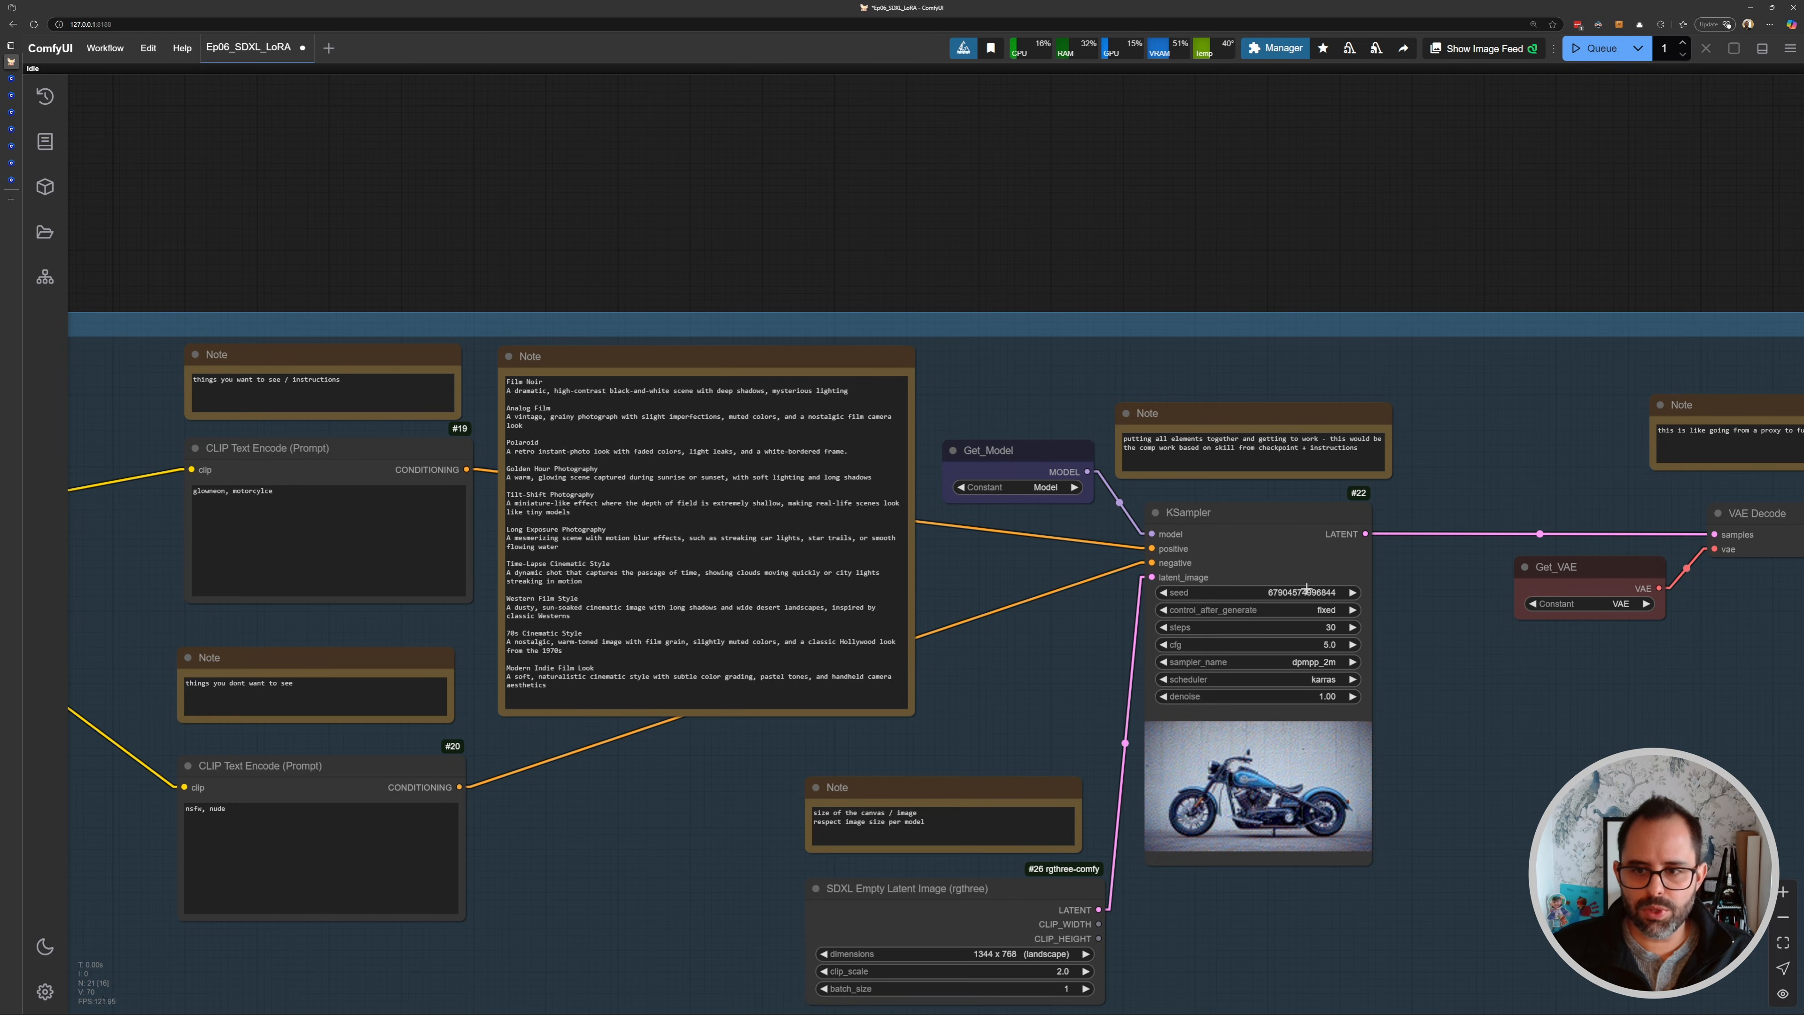
- Inspect the rewired LoRA workflow and the generated KSampler preview image
drag(1454, 648, 1446, 425)
drag(746, 466, 1538, 480)
drag(277, 345, 603, 356)
scroll(568, 341, up, 7)
click(945, 348)
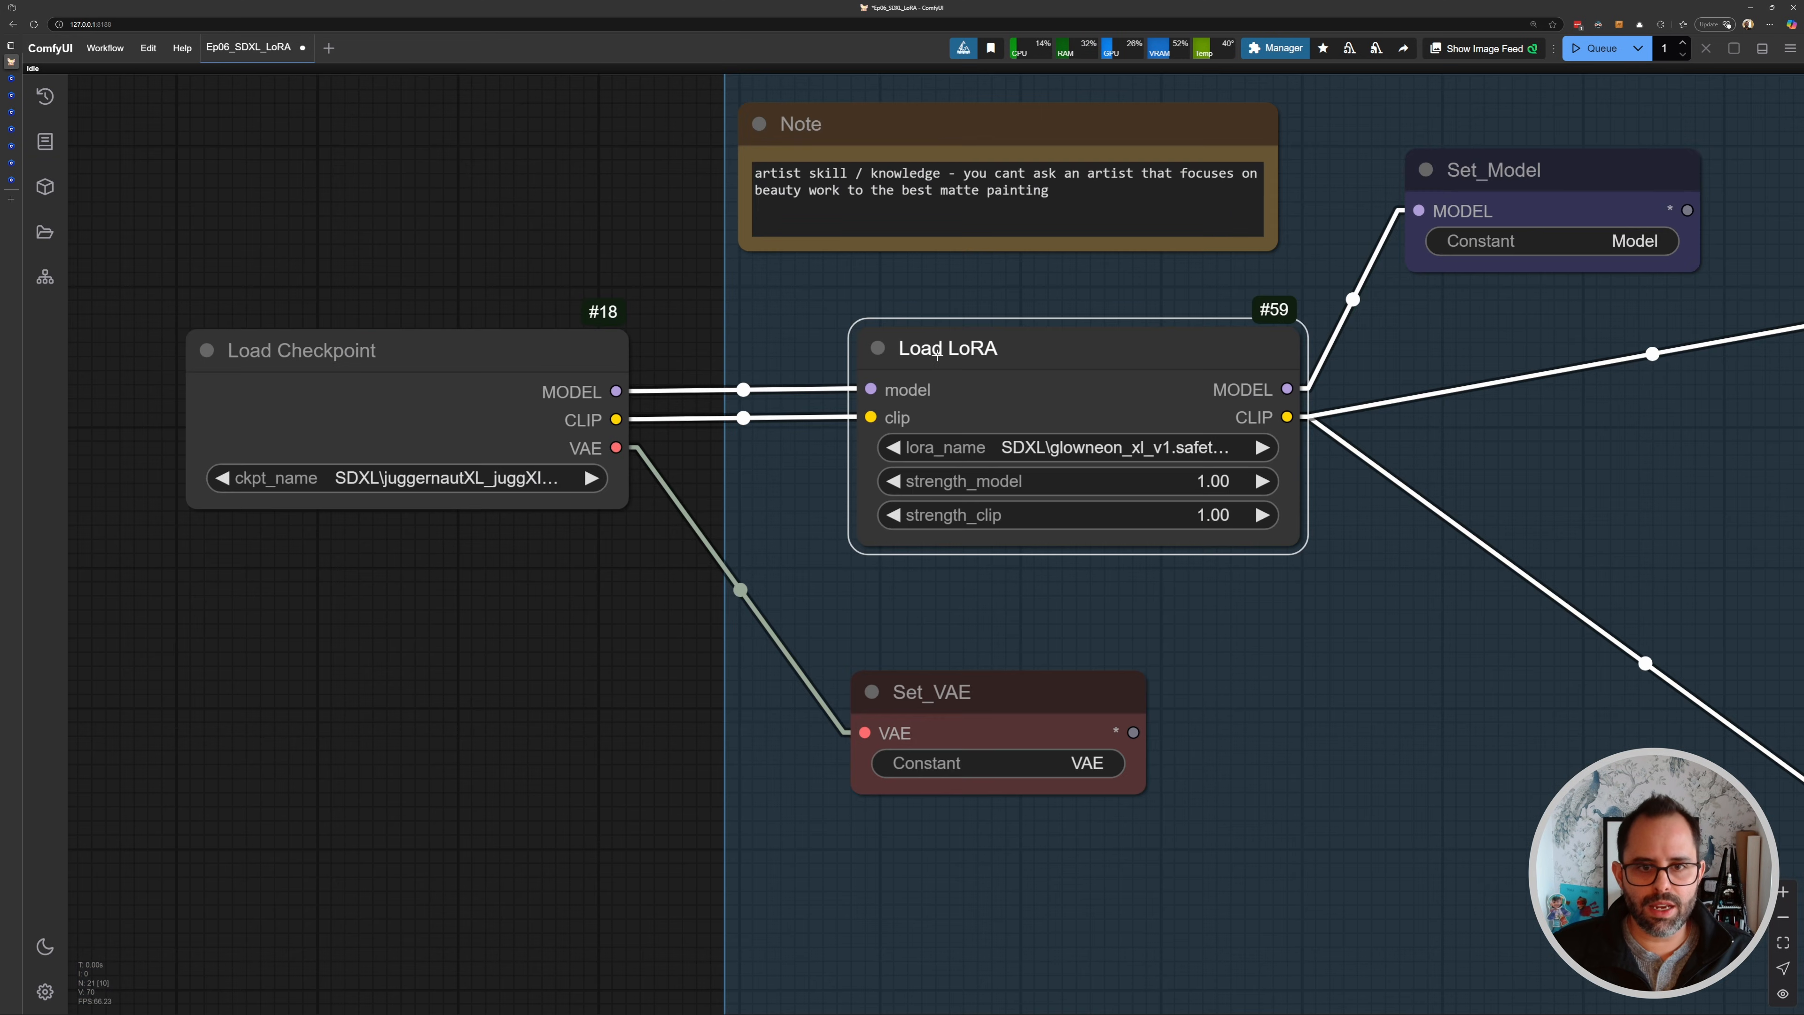
scroll(1192, 406, down, 3)
scroll(1192, 406, down, 2)
drag(1192, 406, 486, 319)
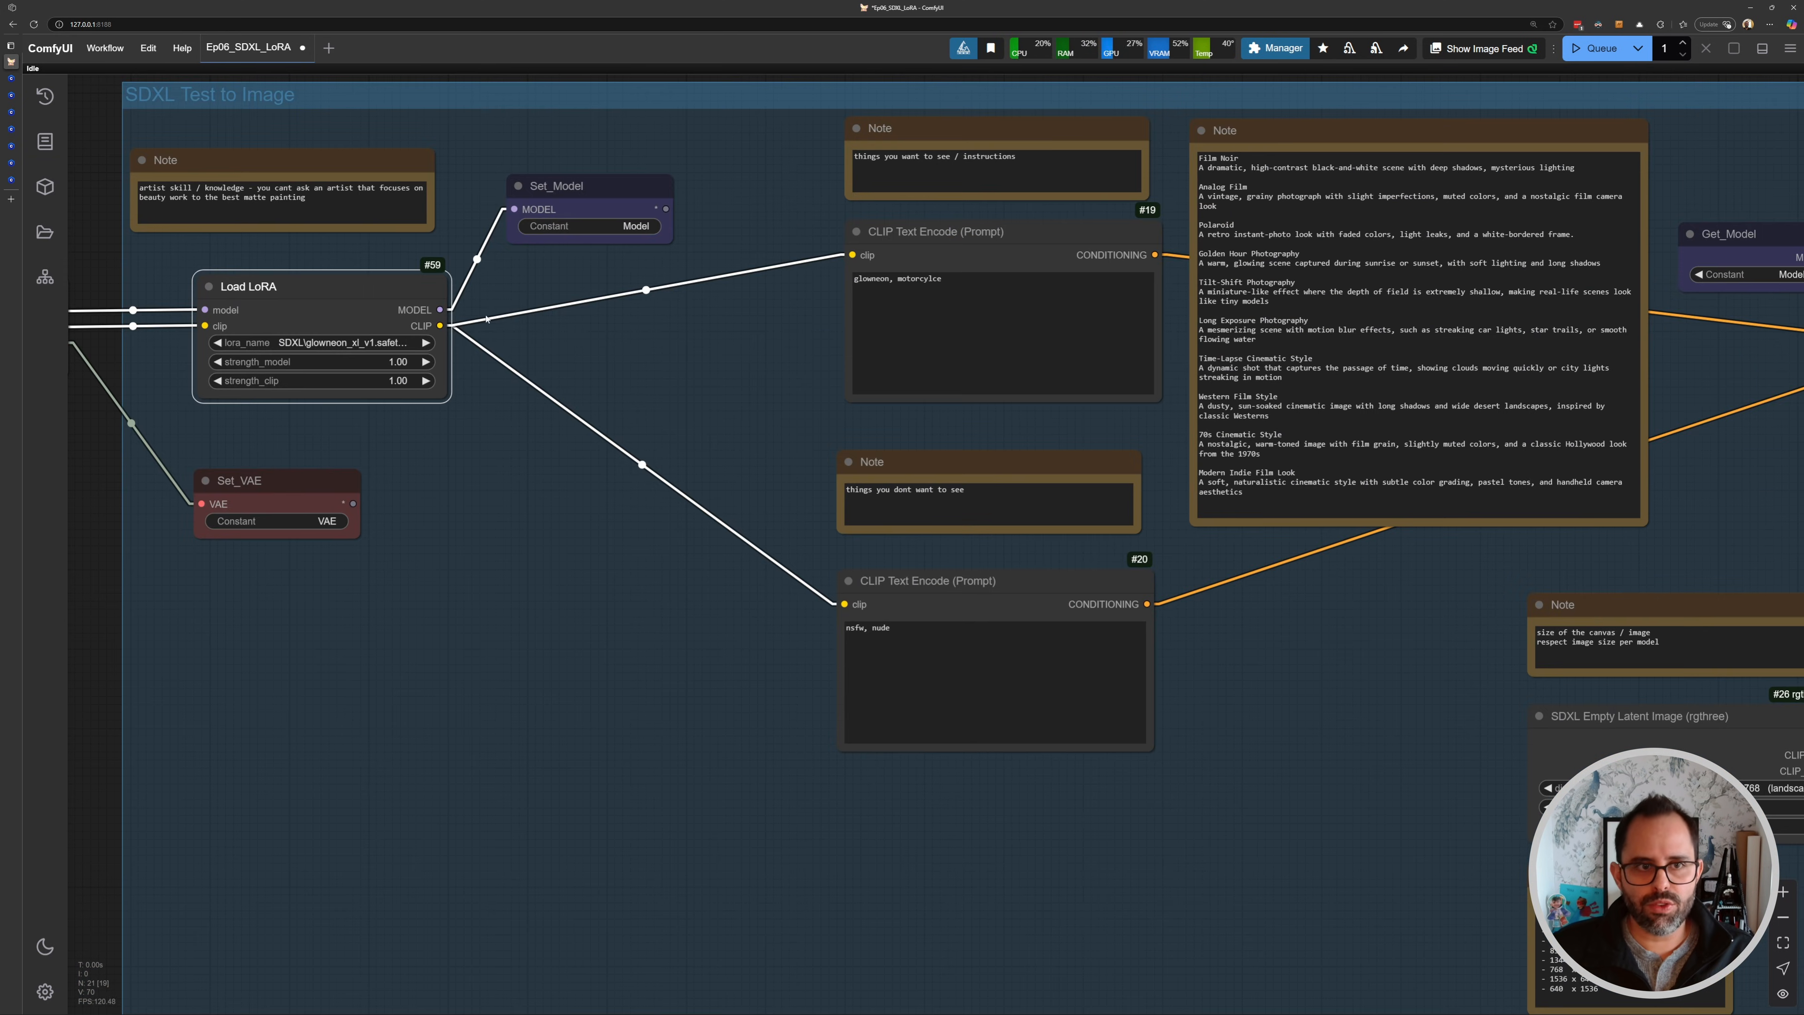
scroll(683, 311, down, 5)
scroll(658, 356, up, 2)
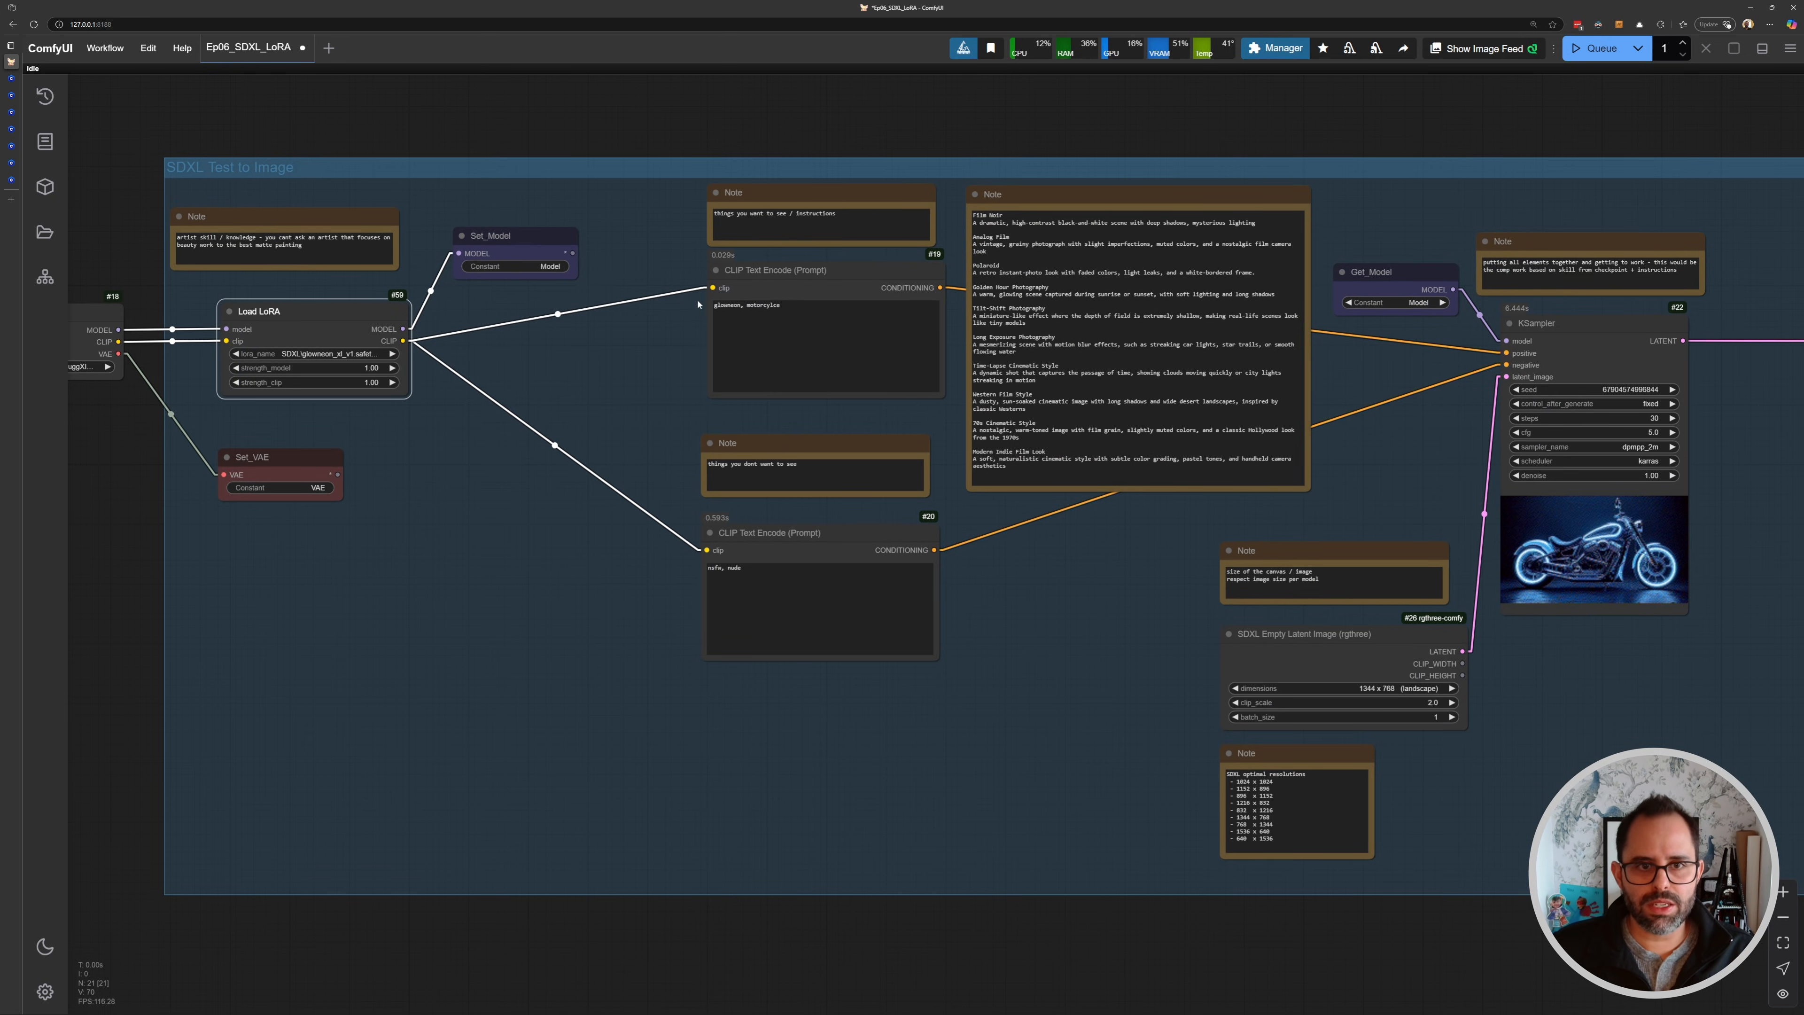
- Add a Load Image node beside the Save Image node and arrange both nodes for side-by-side comparison
scroll(923, 427, right, 10)
scroll(994, 426, up, 5)
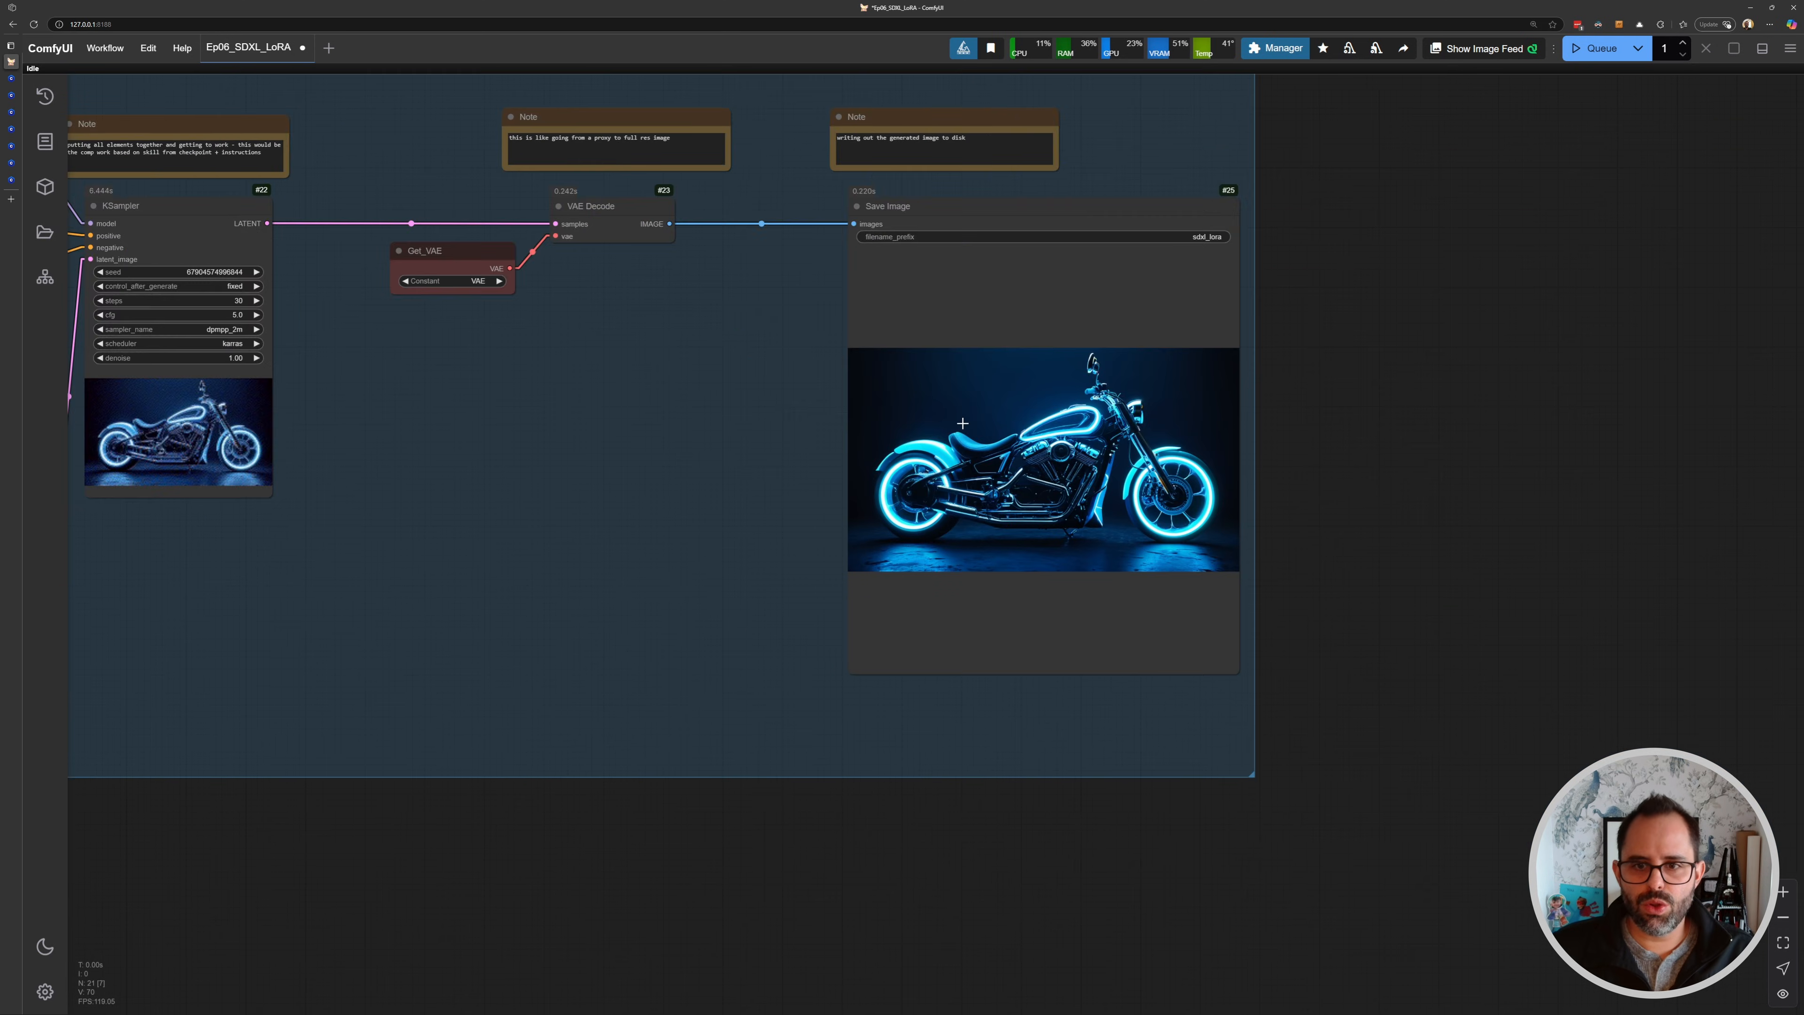
scroll(943, 363, down, 5)
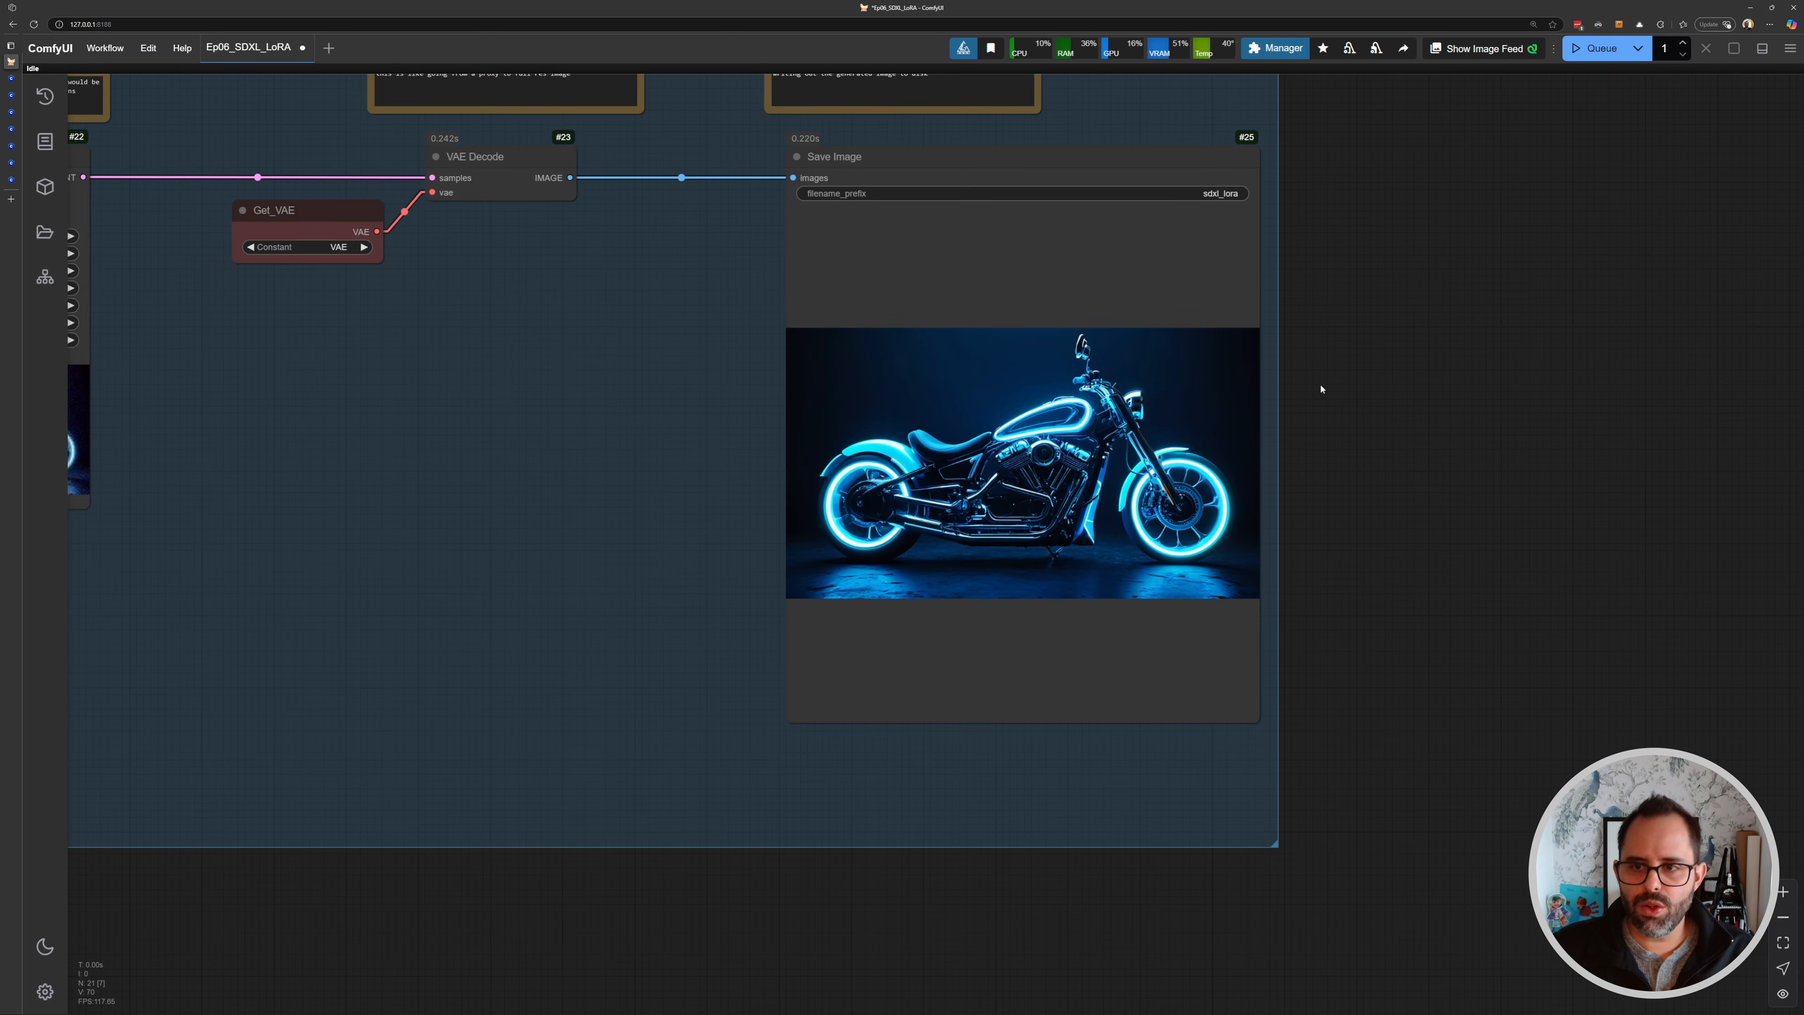
double_click(1349, 384)
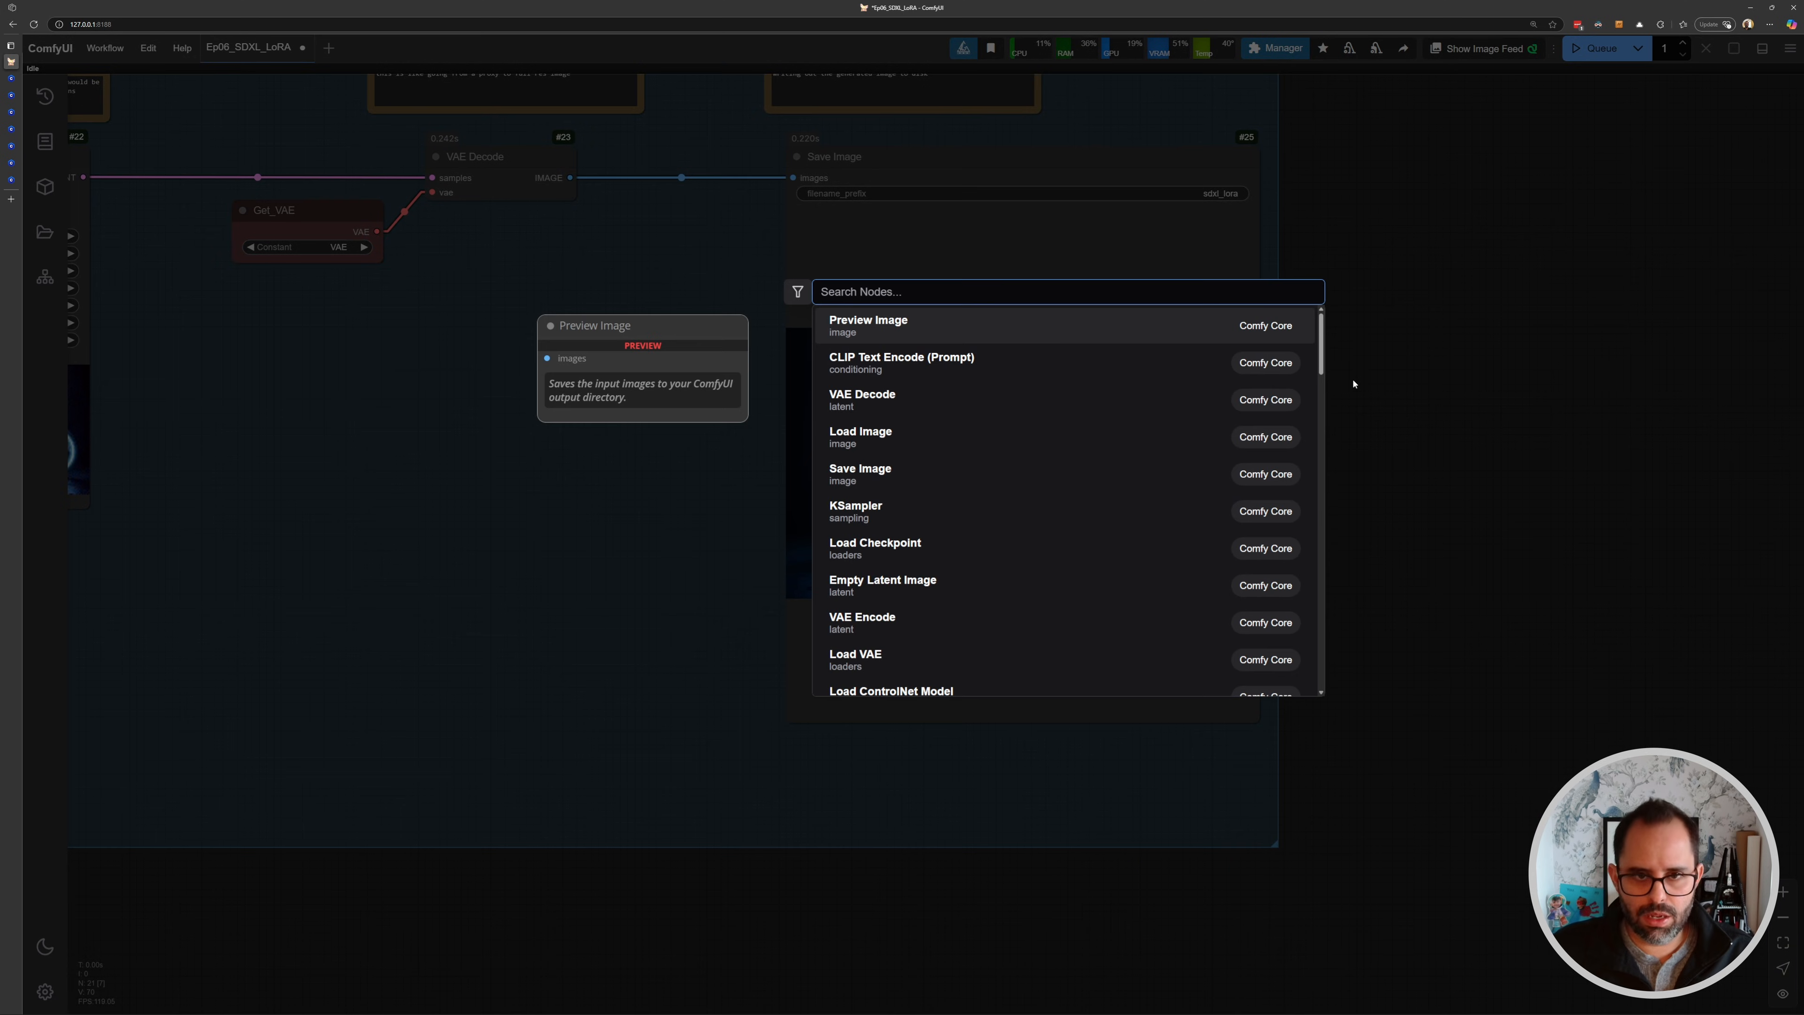
text(load ima)
key(Return)
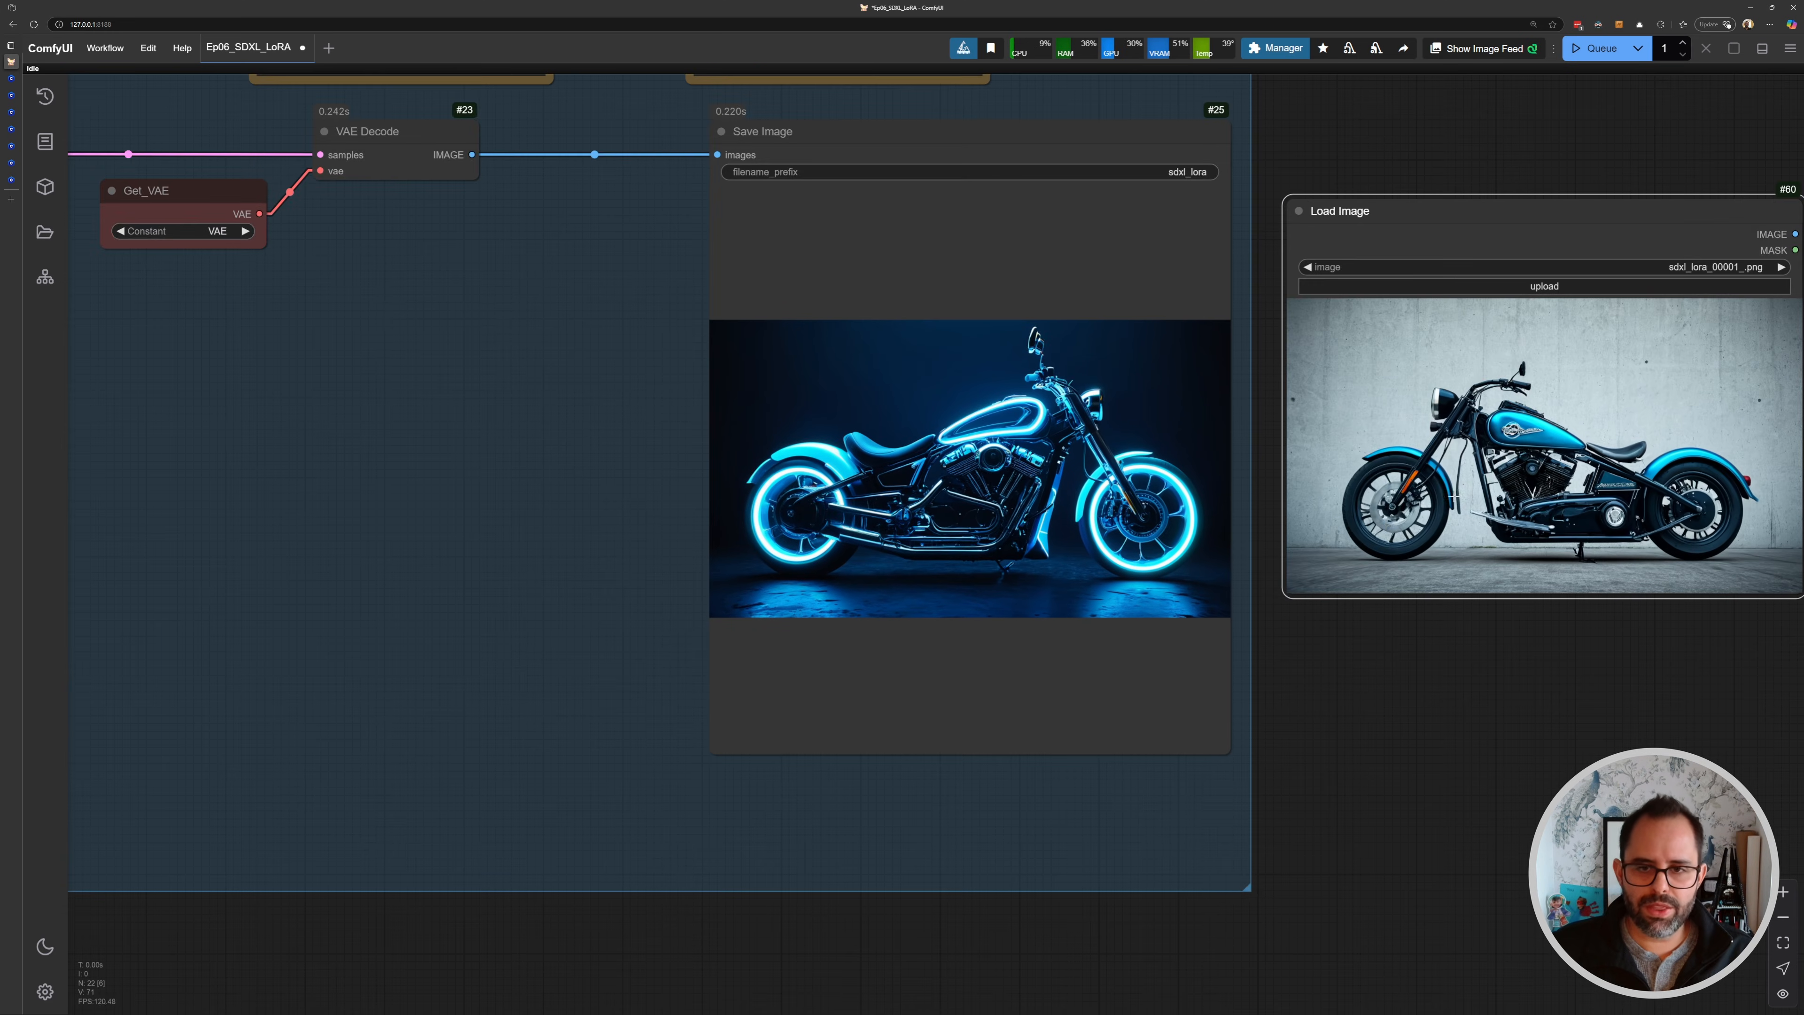
drag(1454, 496, 1248, 546)
scroll(1253, 533, up, 3)
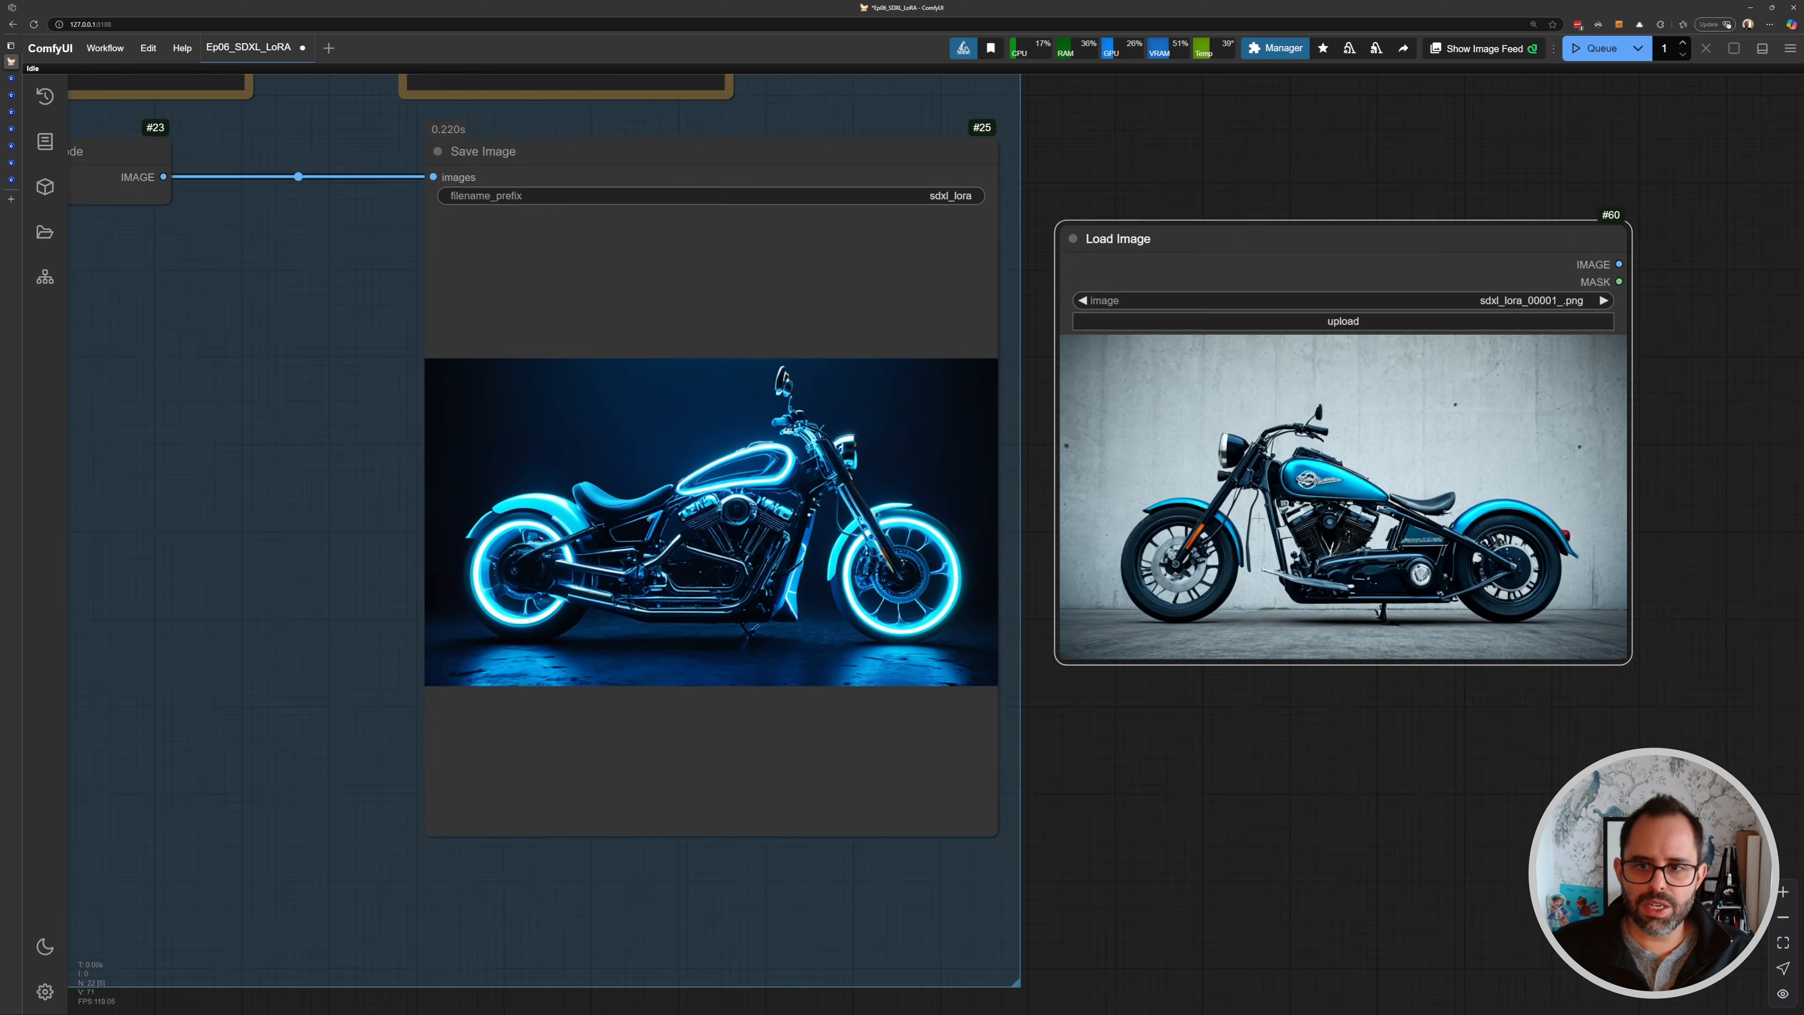
scroll(1397, 478, down, 3)
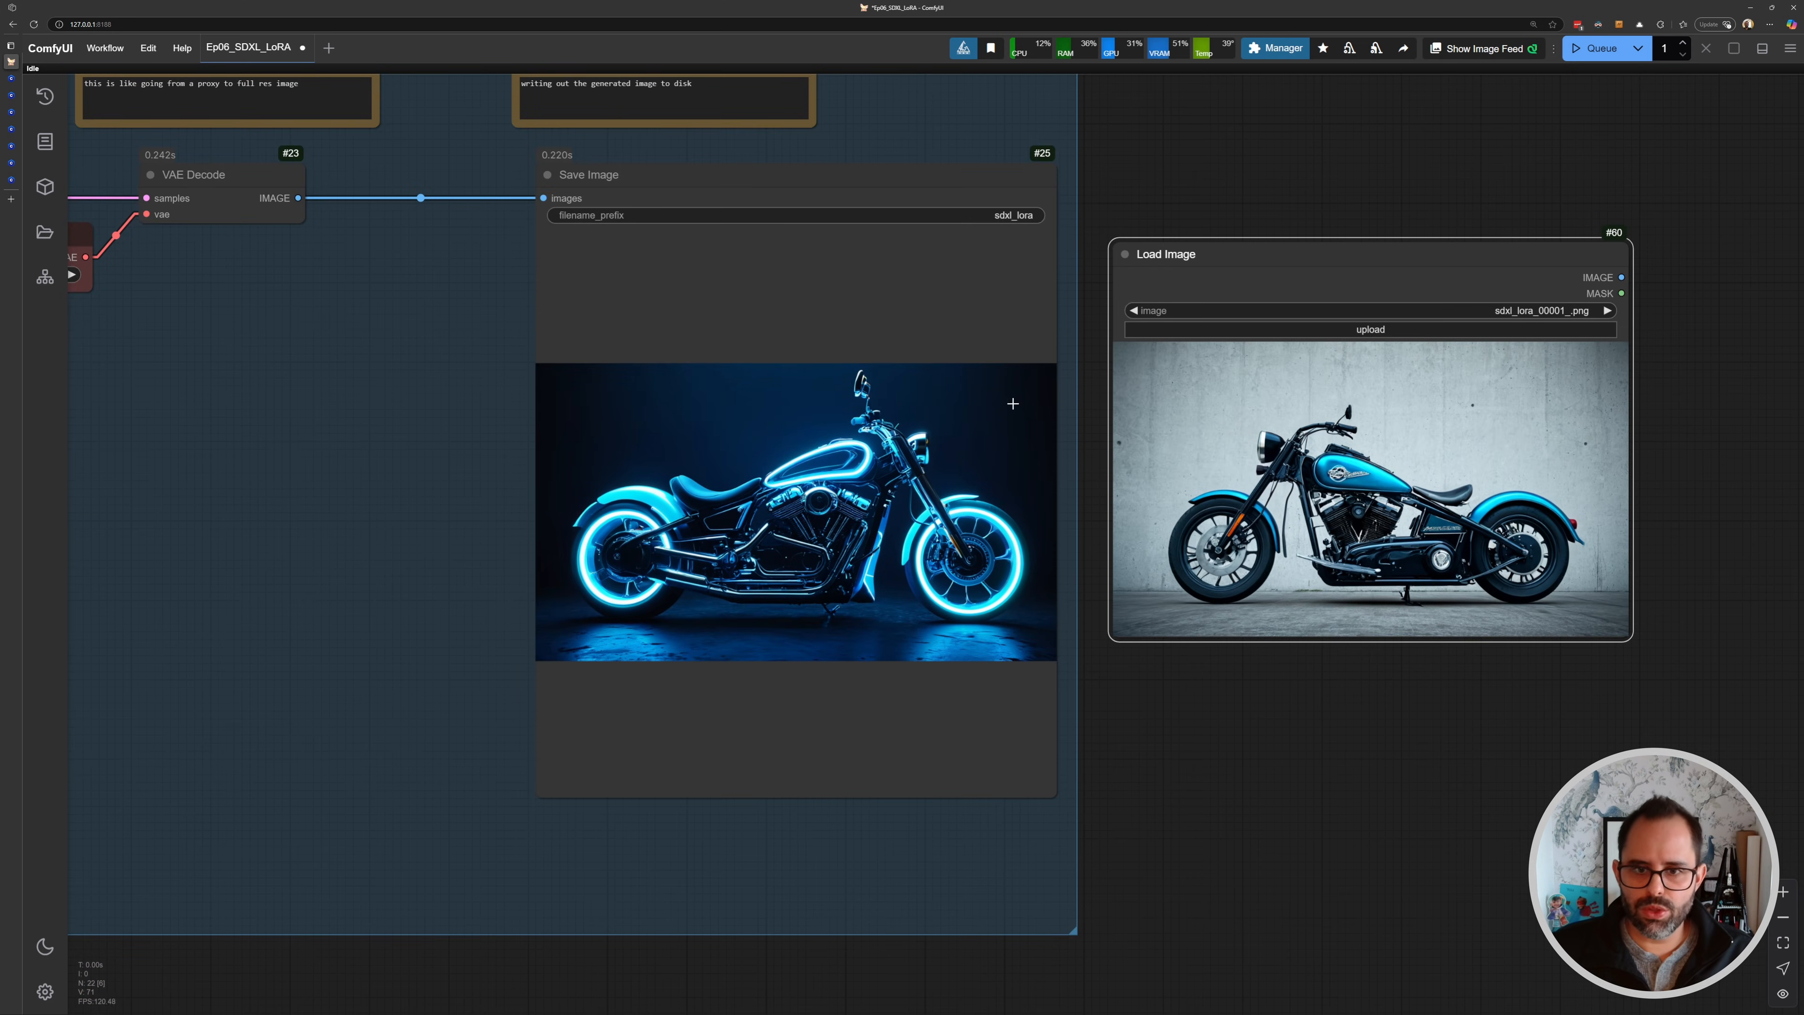
drag(1054, 795, 1068, 631)
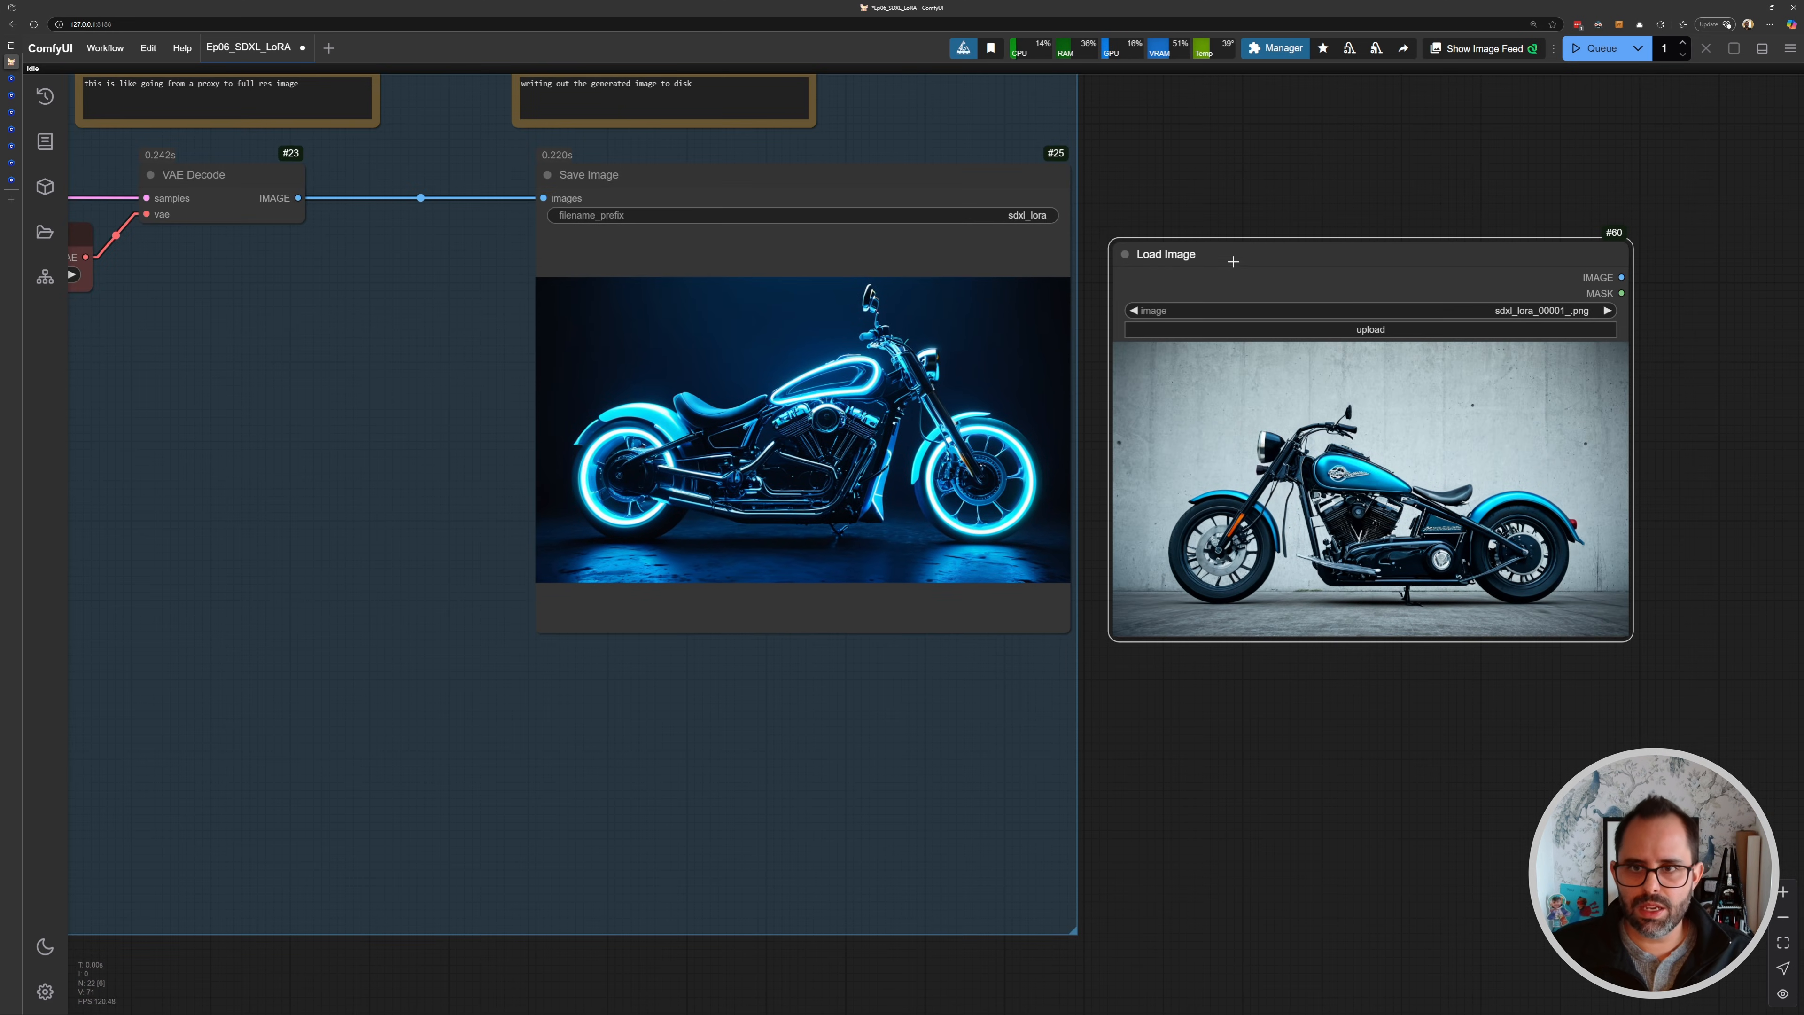
drag(1235, 259, 1214, 203)
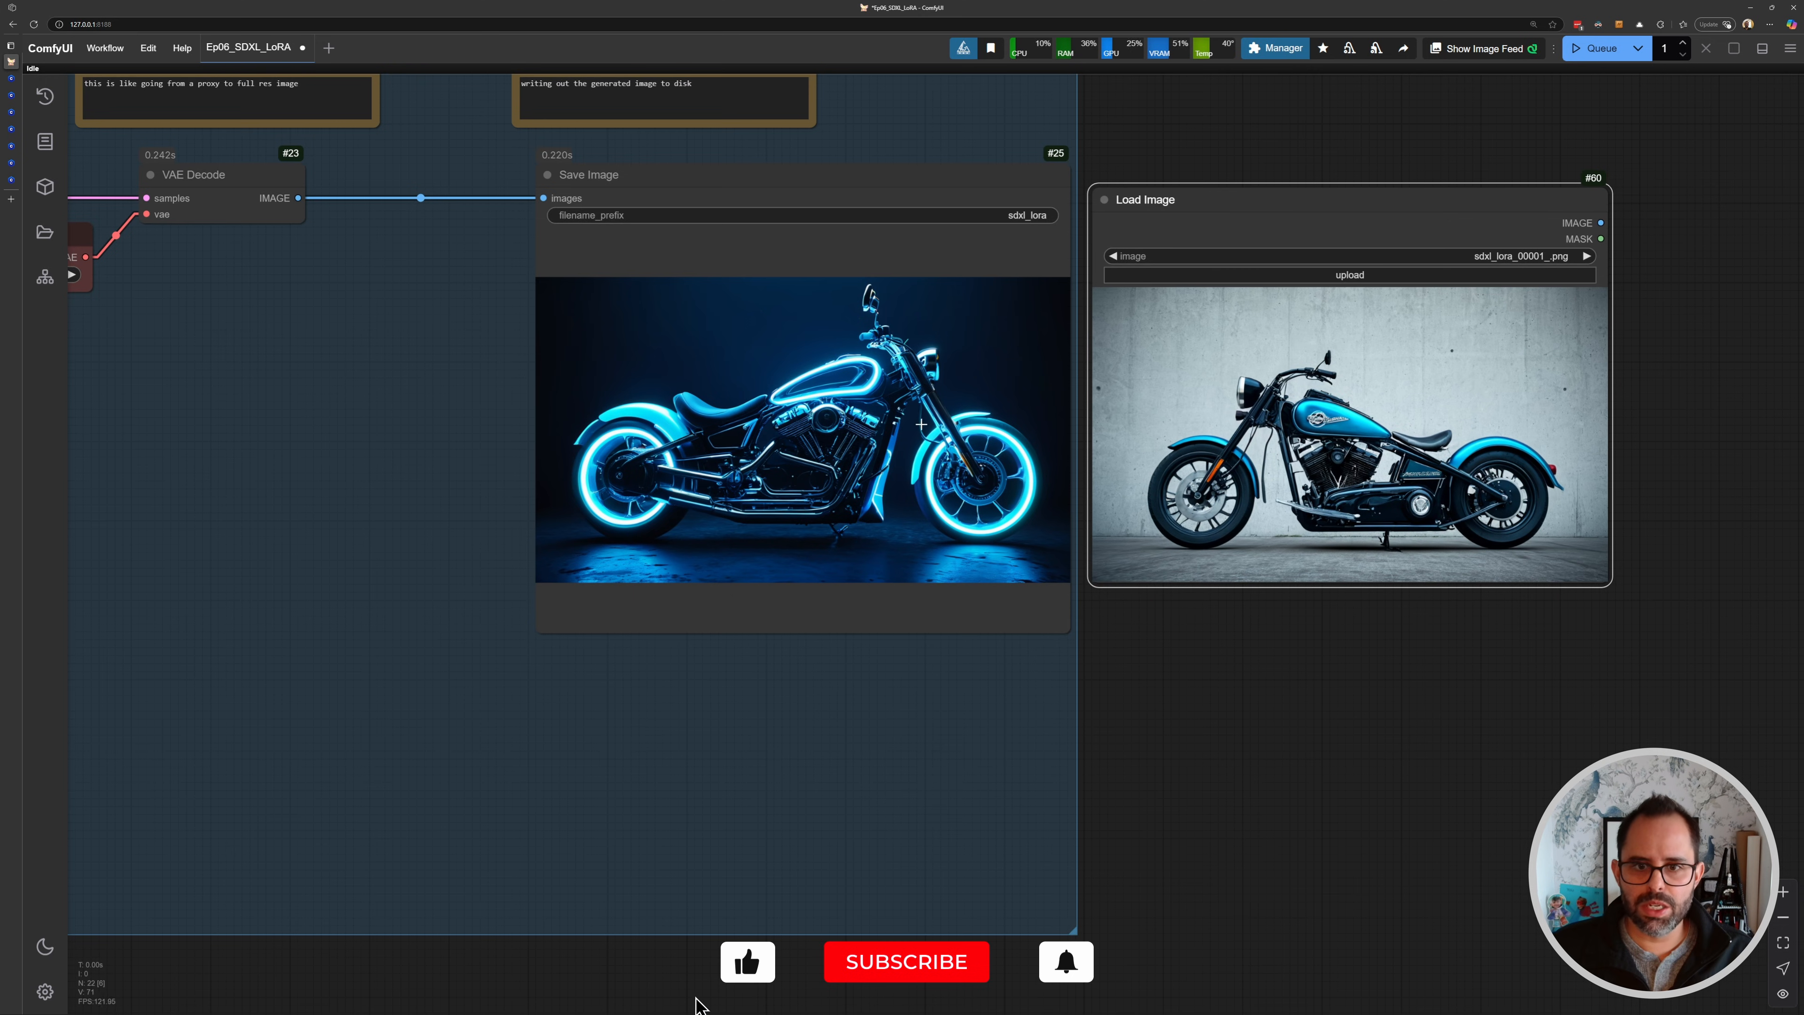
drag(758, 319, 927, 397)
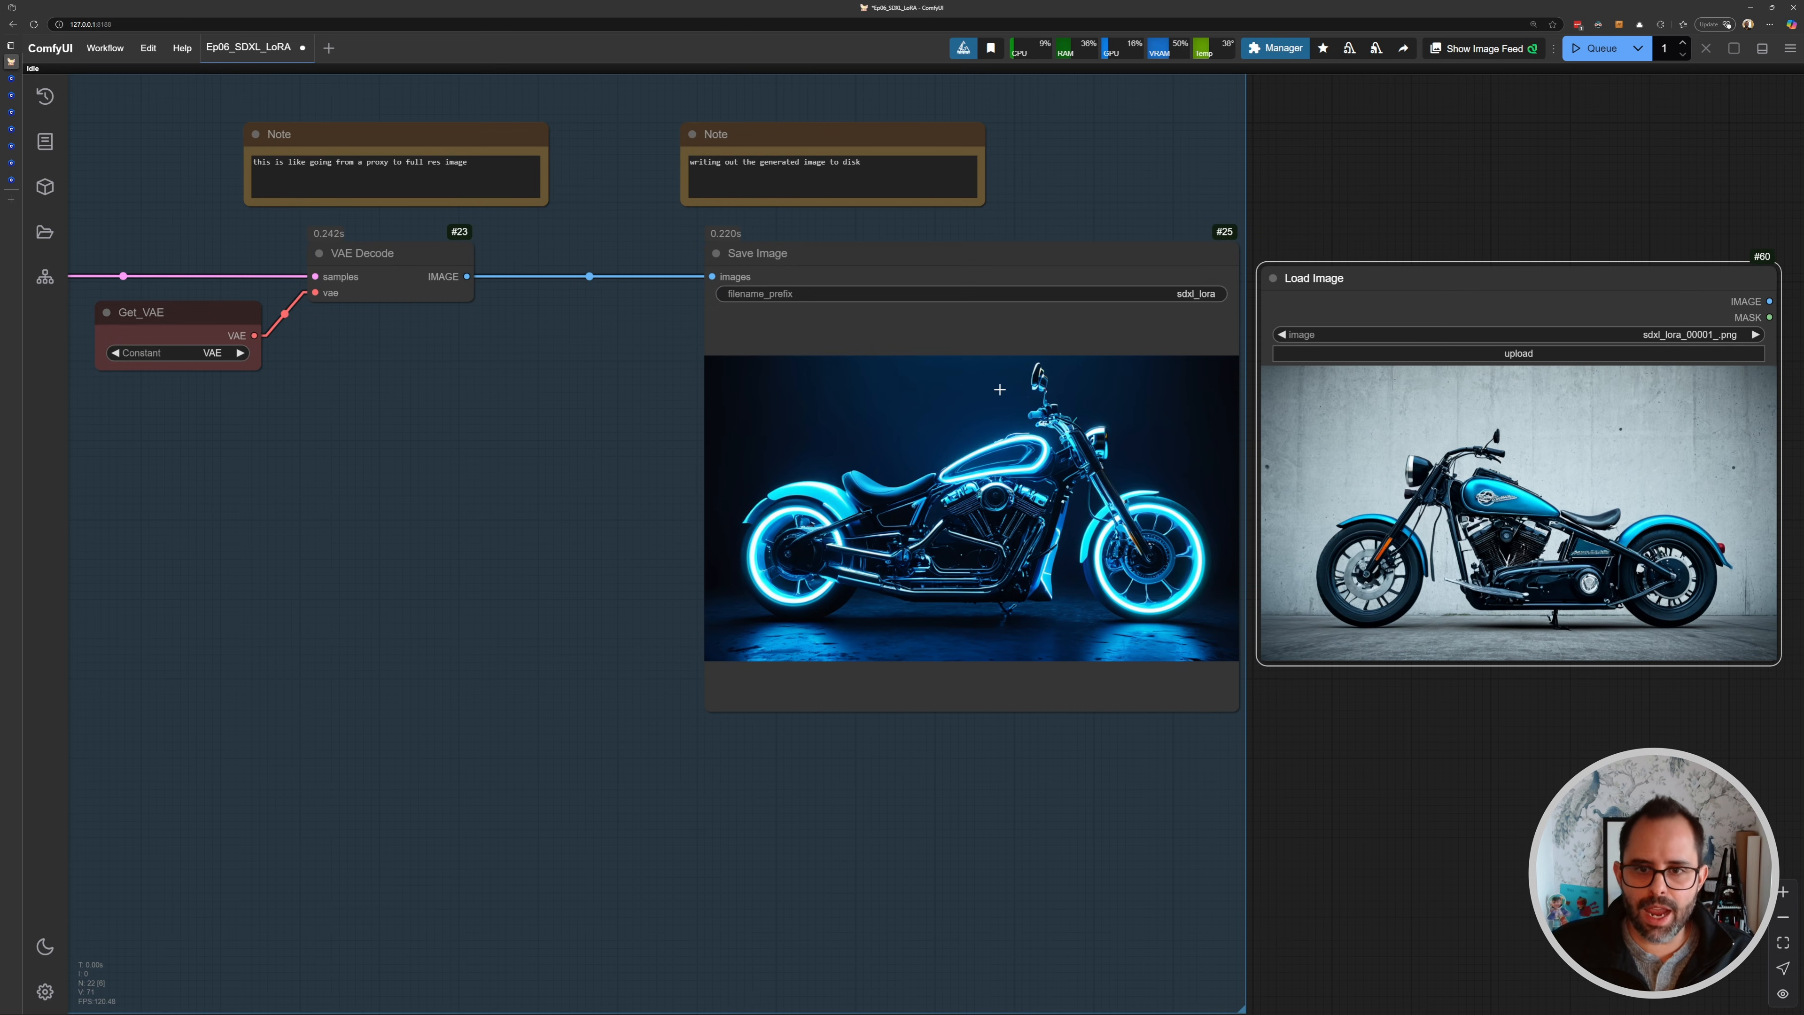
drag(1379, 277, 1378, 257)
- Zoom in to compare the LoRA output in Save Image with the image in the Load Image node
scroll(1545, 485, up, 3)
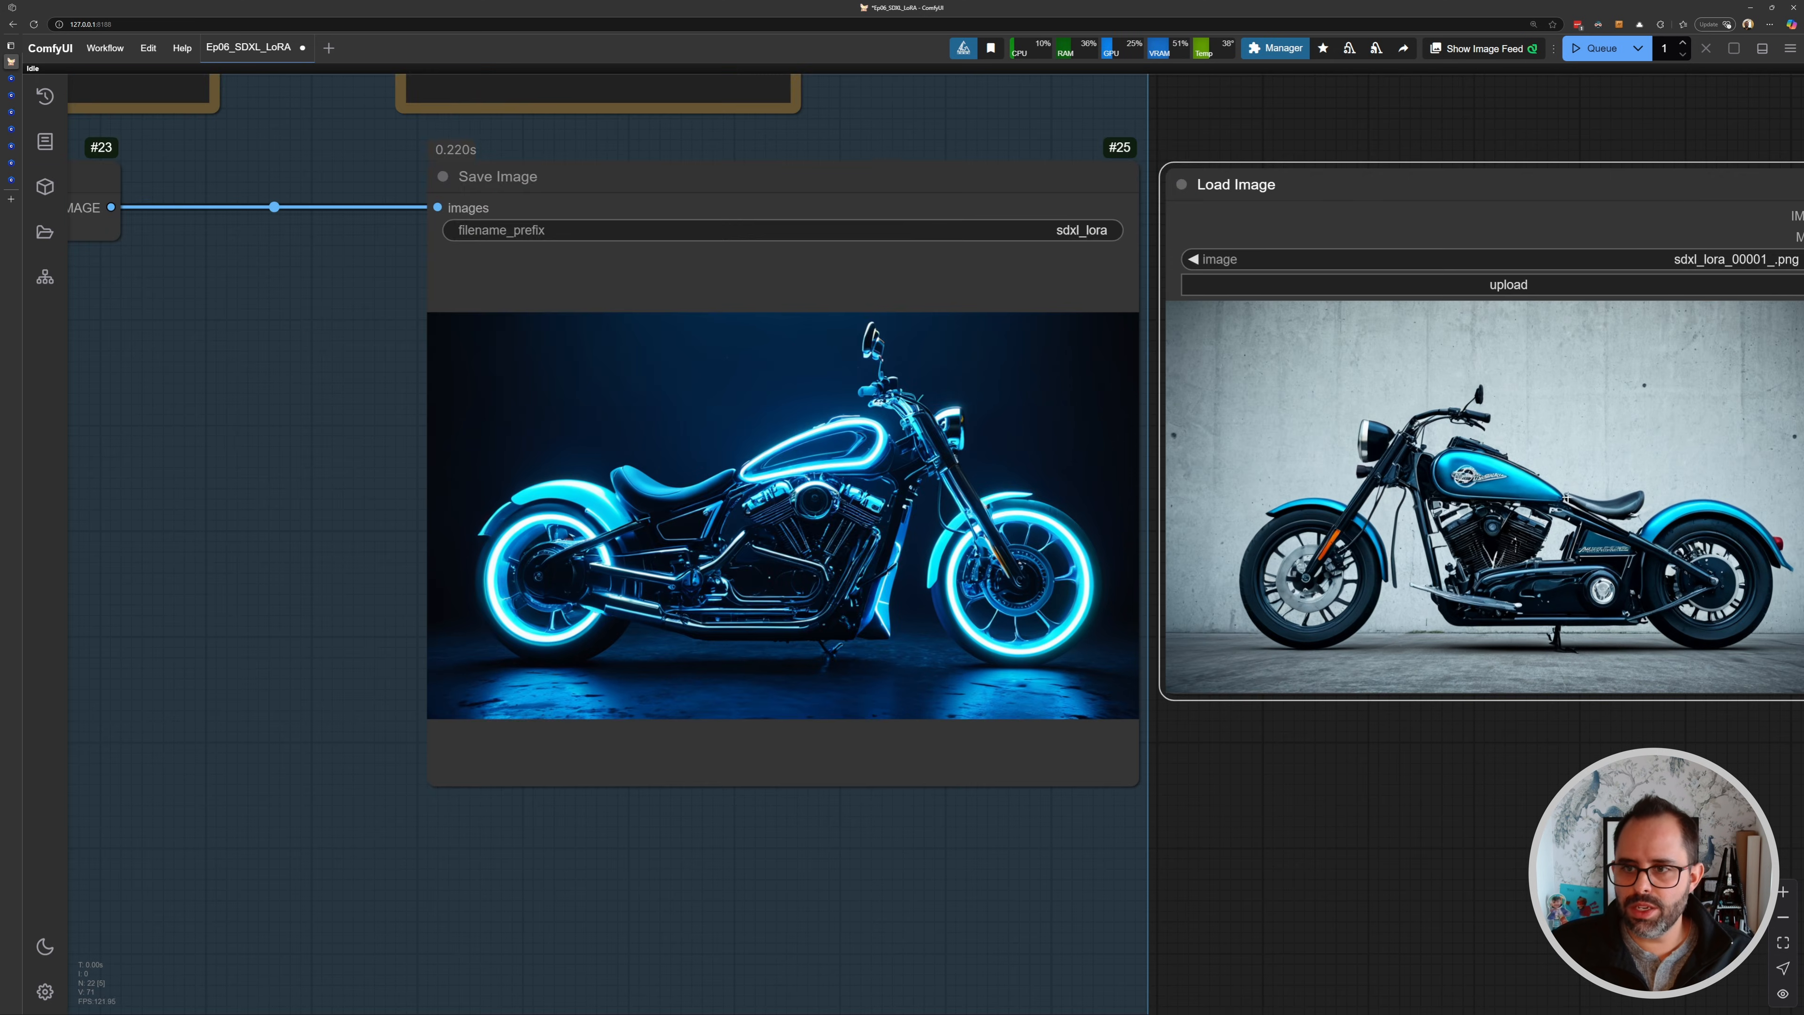
drag(1680, 556, 1452, 511)
drag(502, 474, 734, 436)
scroll(734, 435, up, 4)
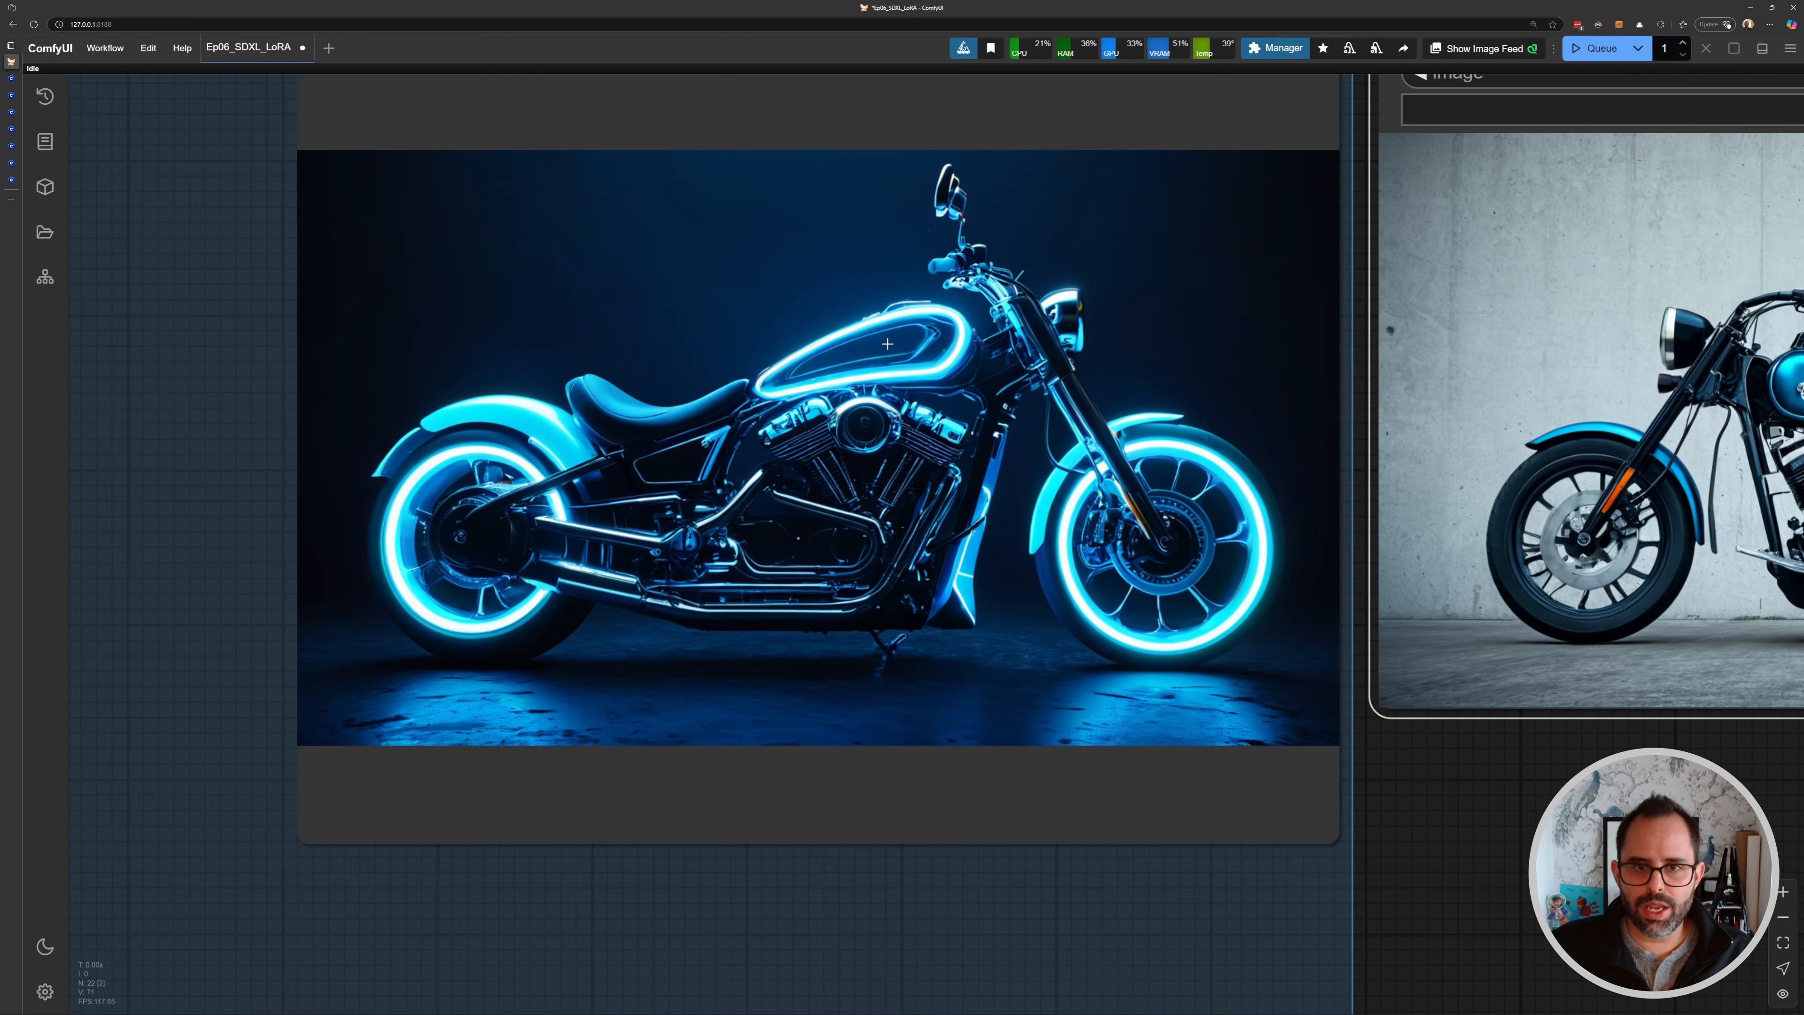
scroll(939, 388, down, 3)
drag(939, 388, 769, 384)
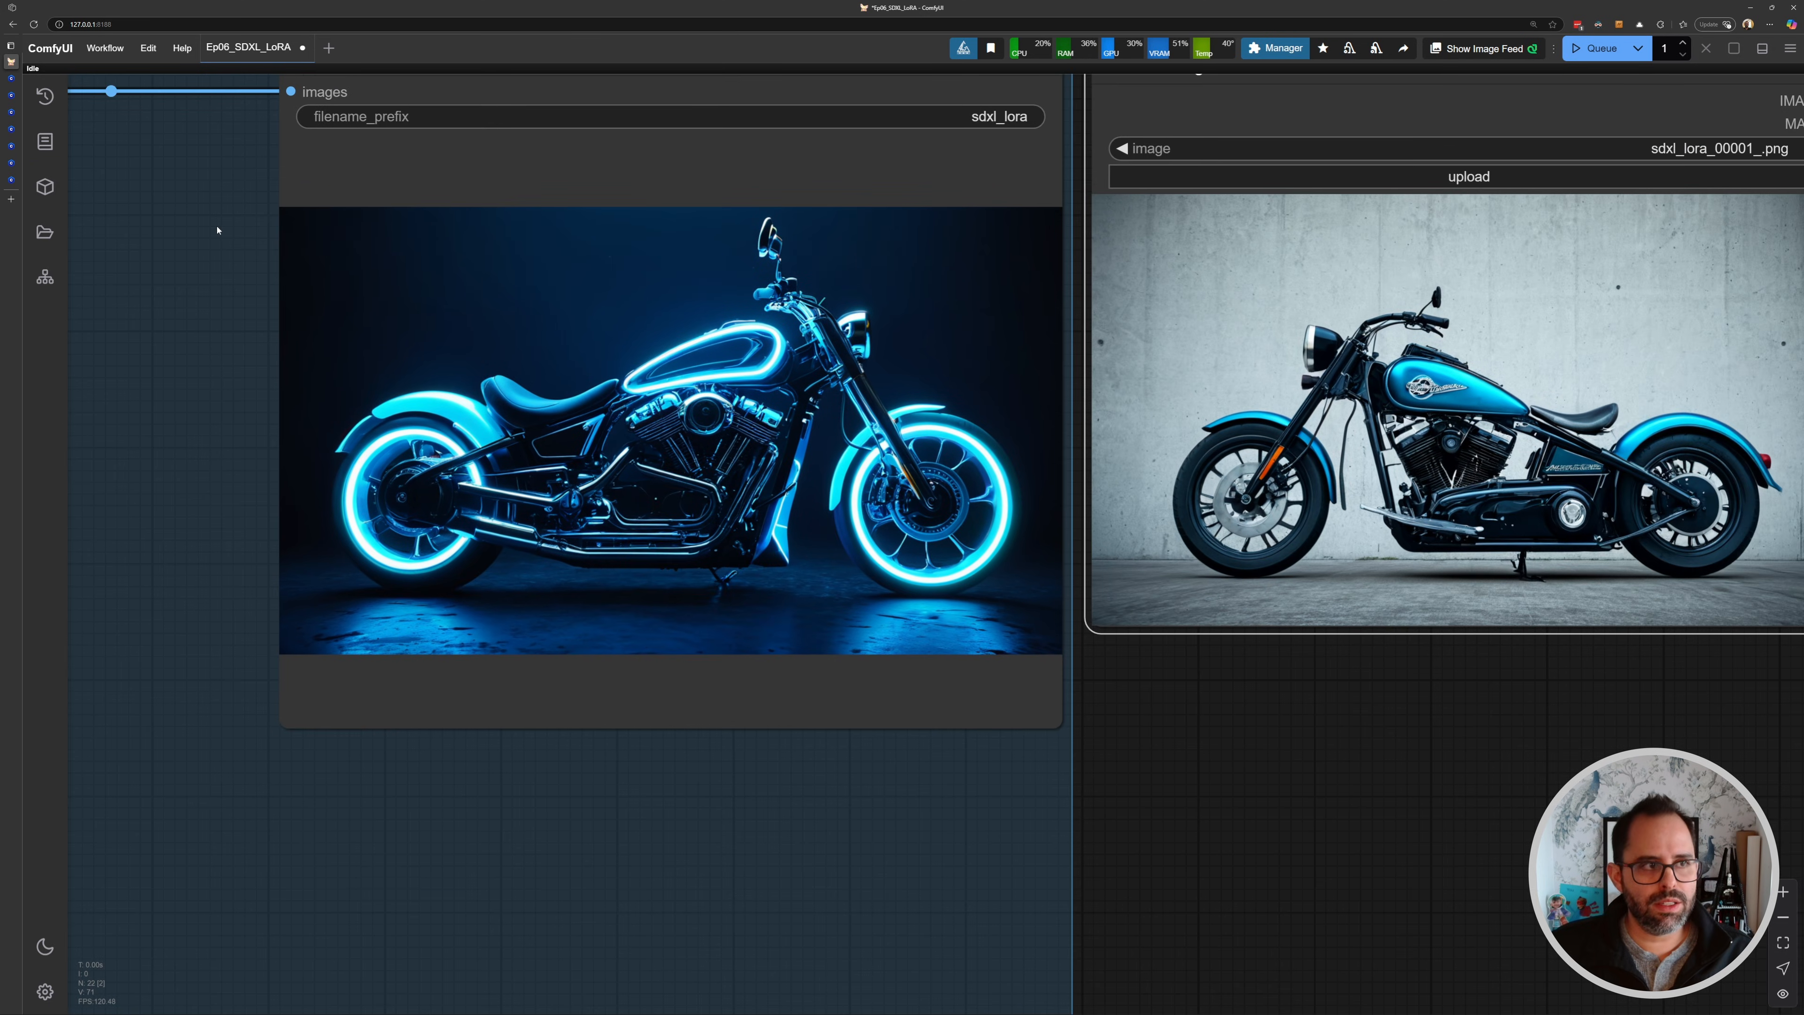
- Browse the sample images on the GlowNeon XL LoRA page on Civitai
mouse_move(21, 179)
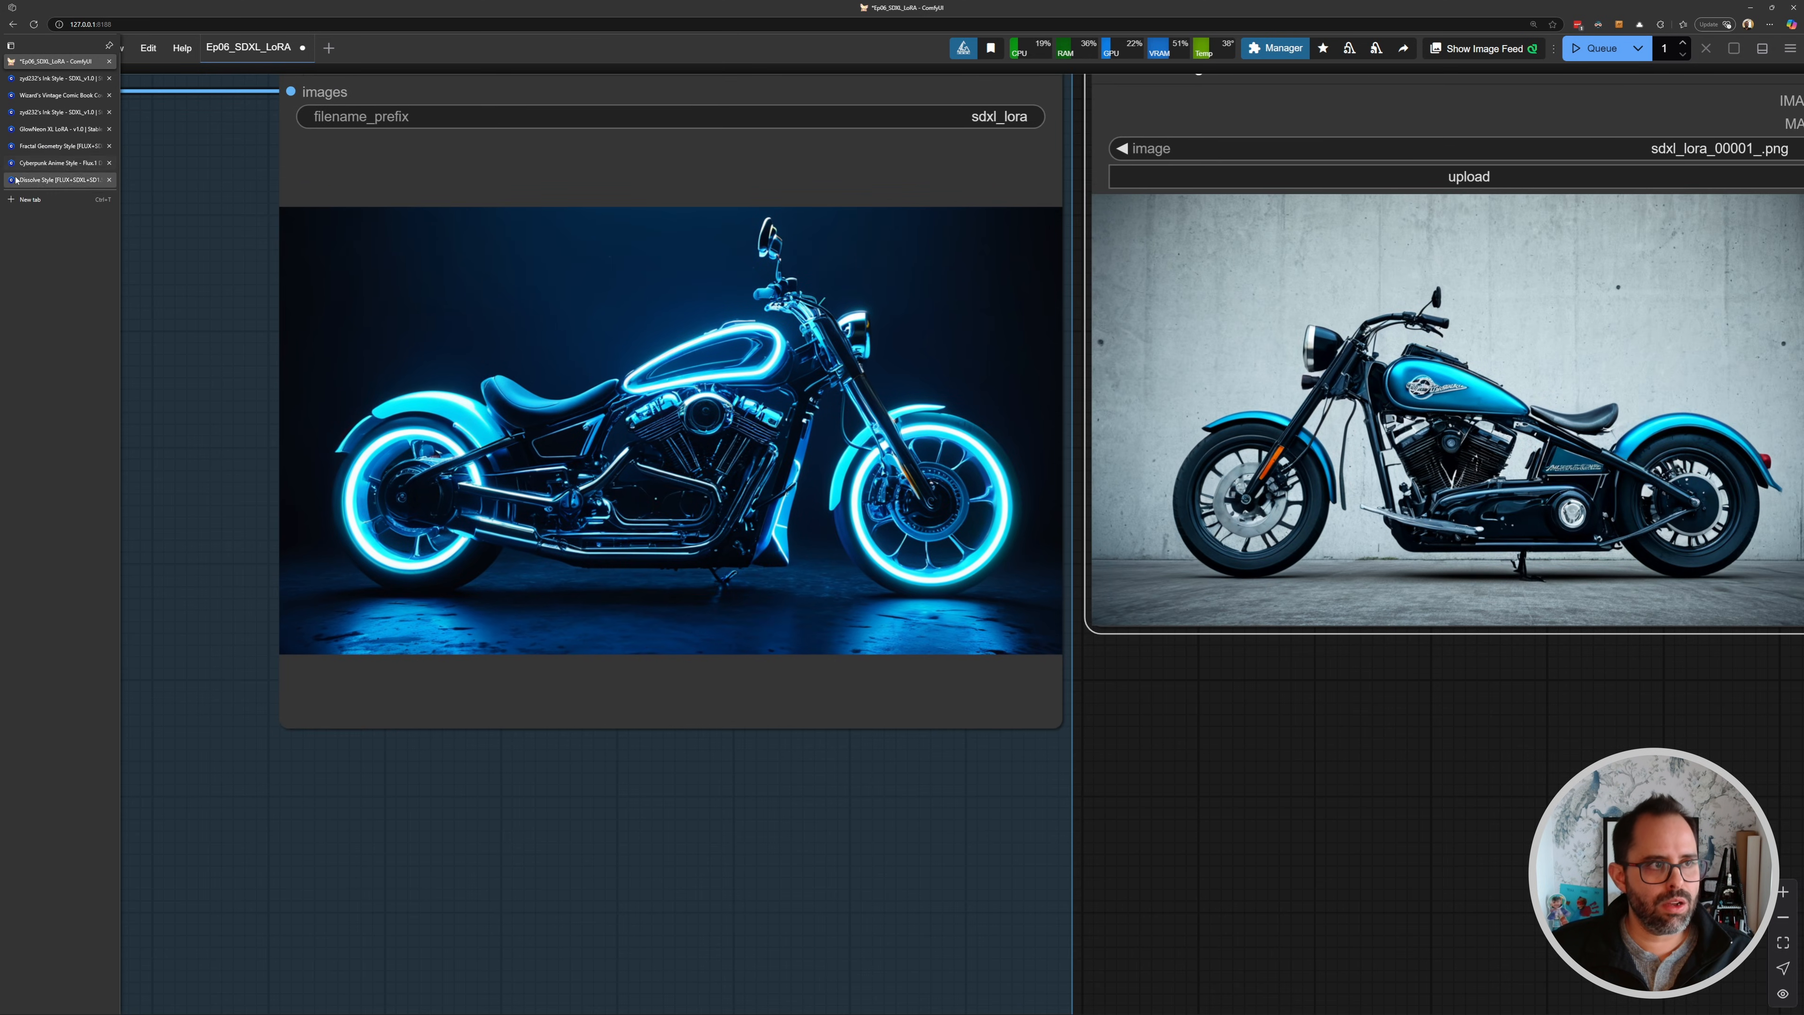
click(29, 127)
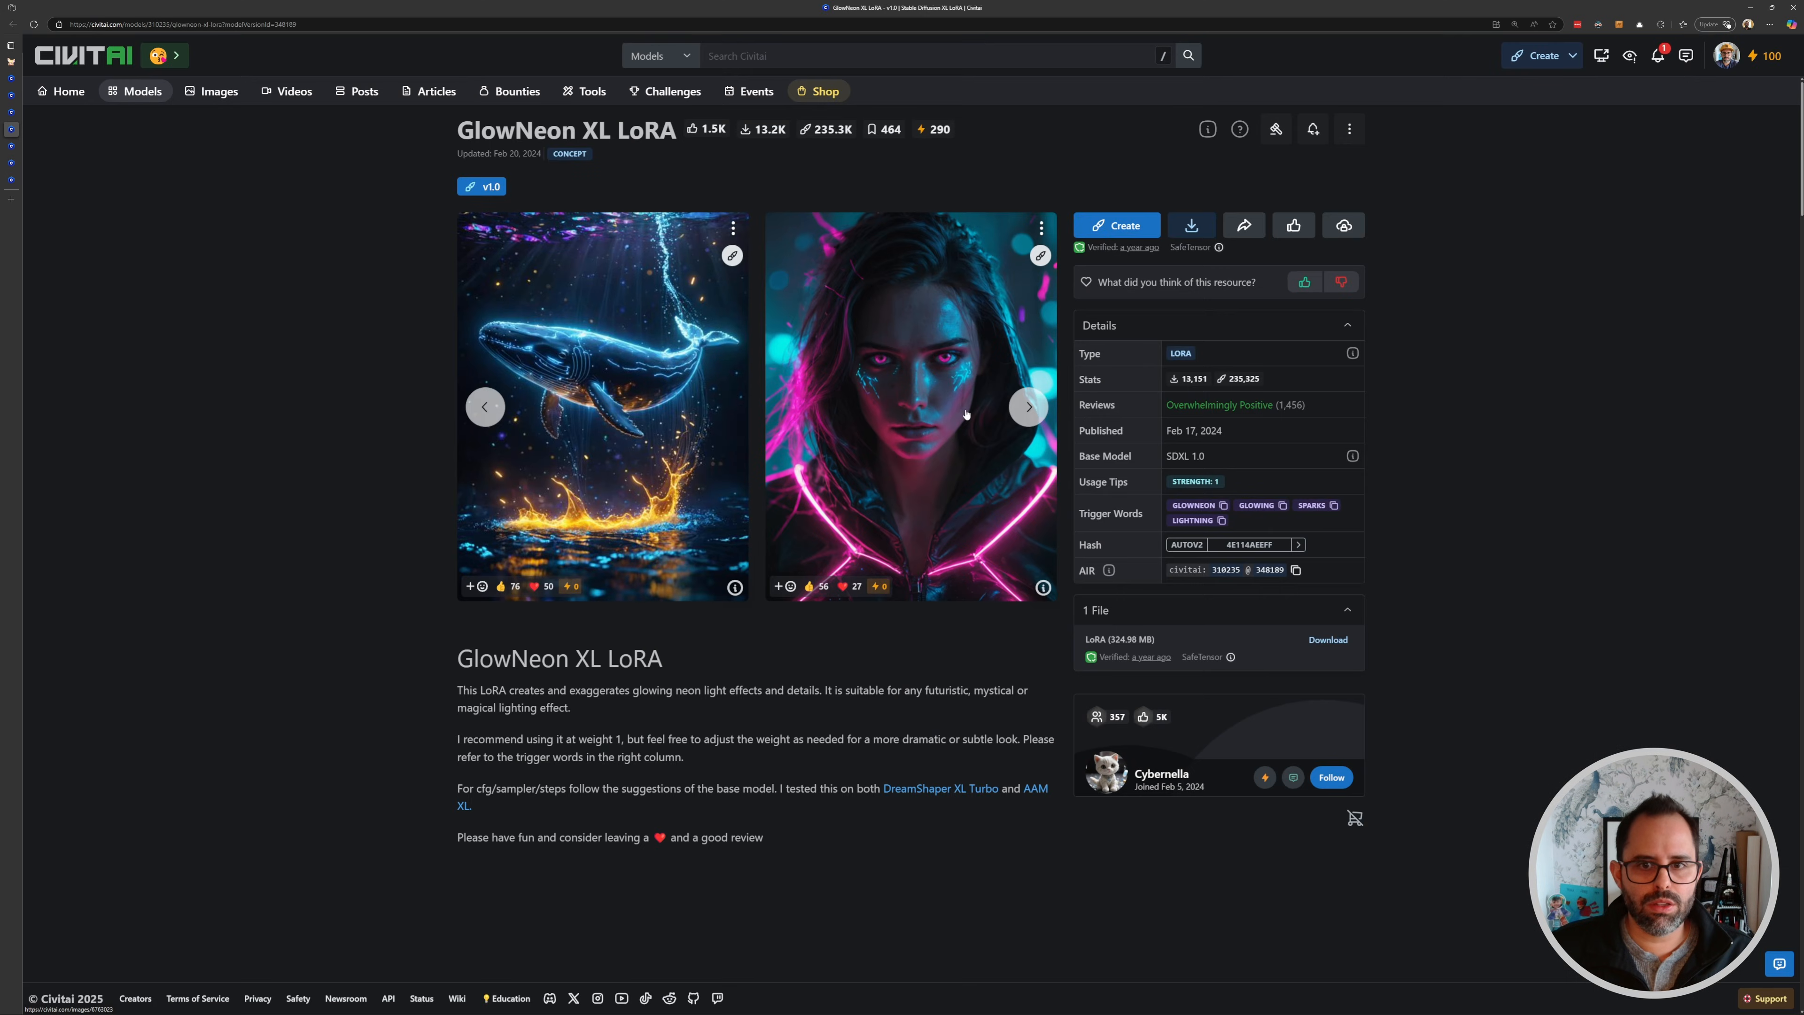
click(1025, 417)
click(1025, 416)
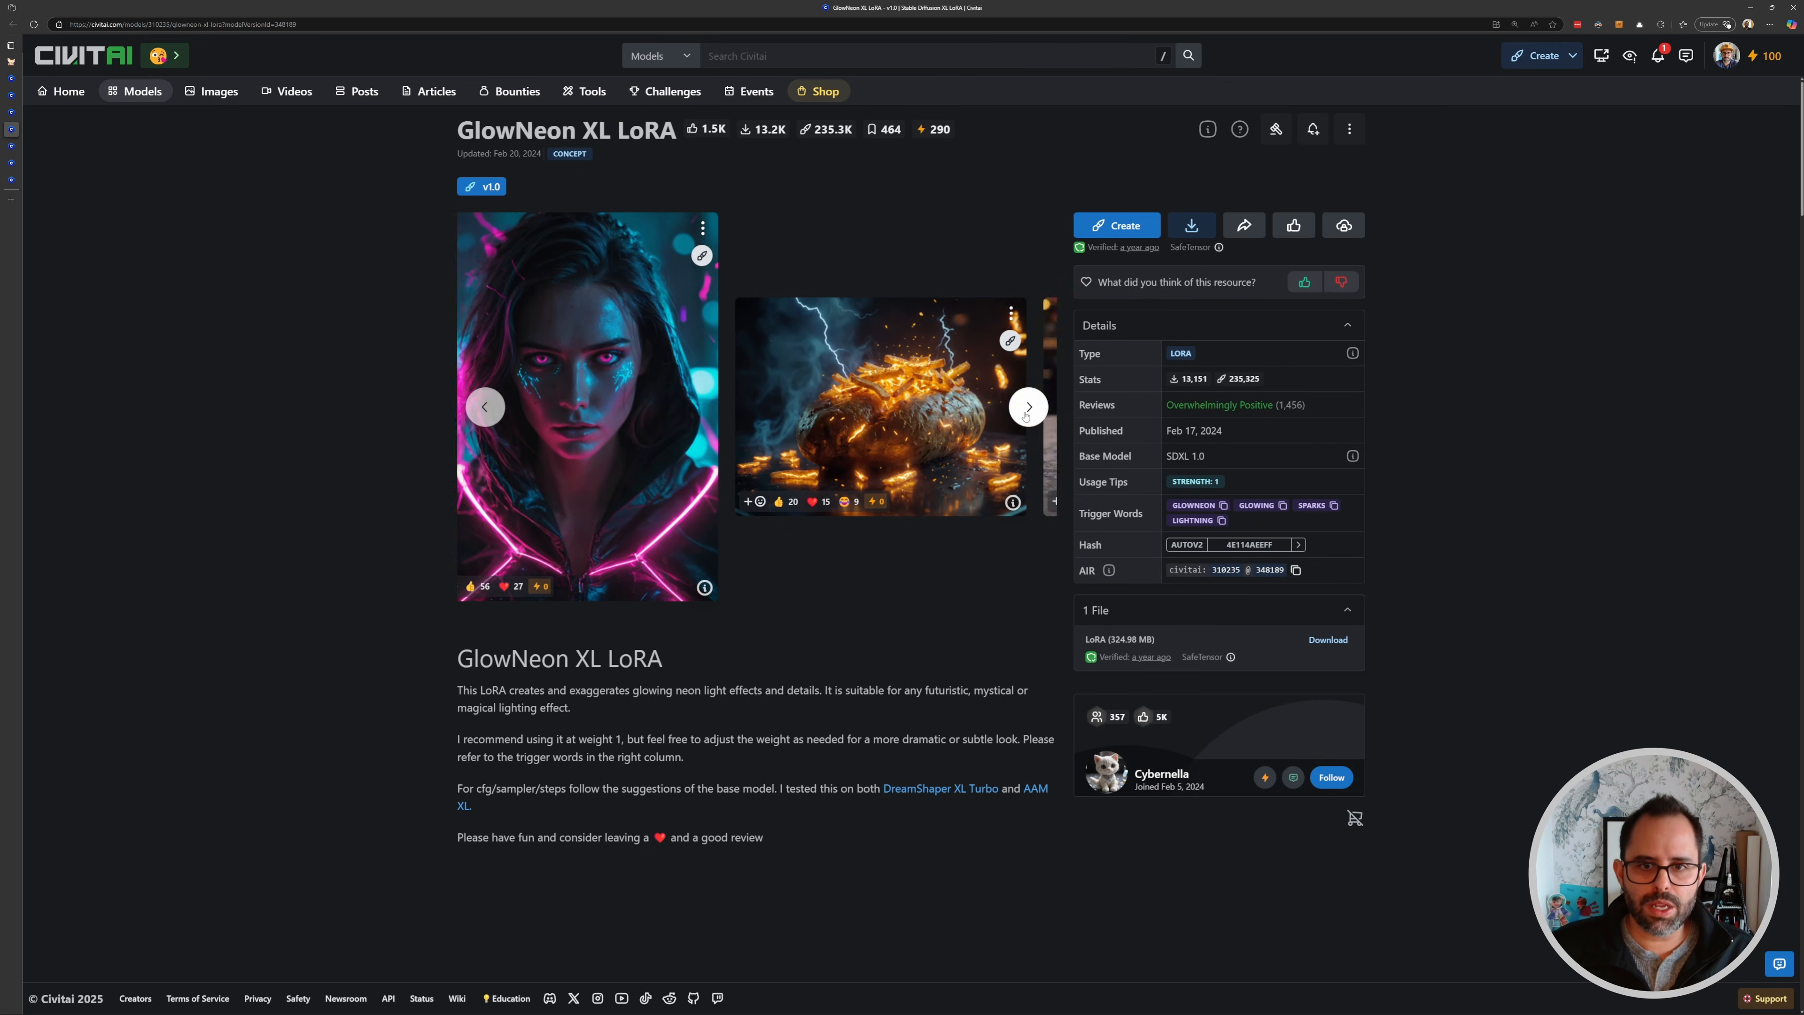
click(1025, 416)
click(1025, 416)
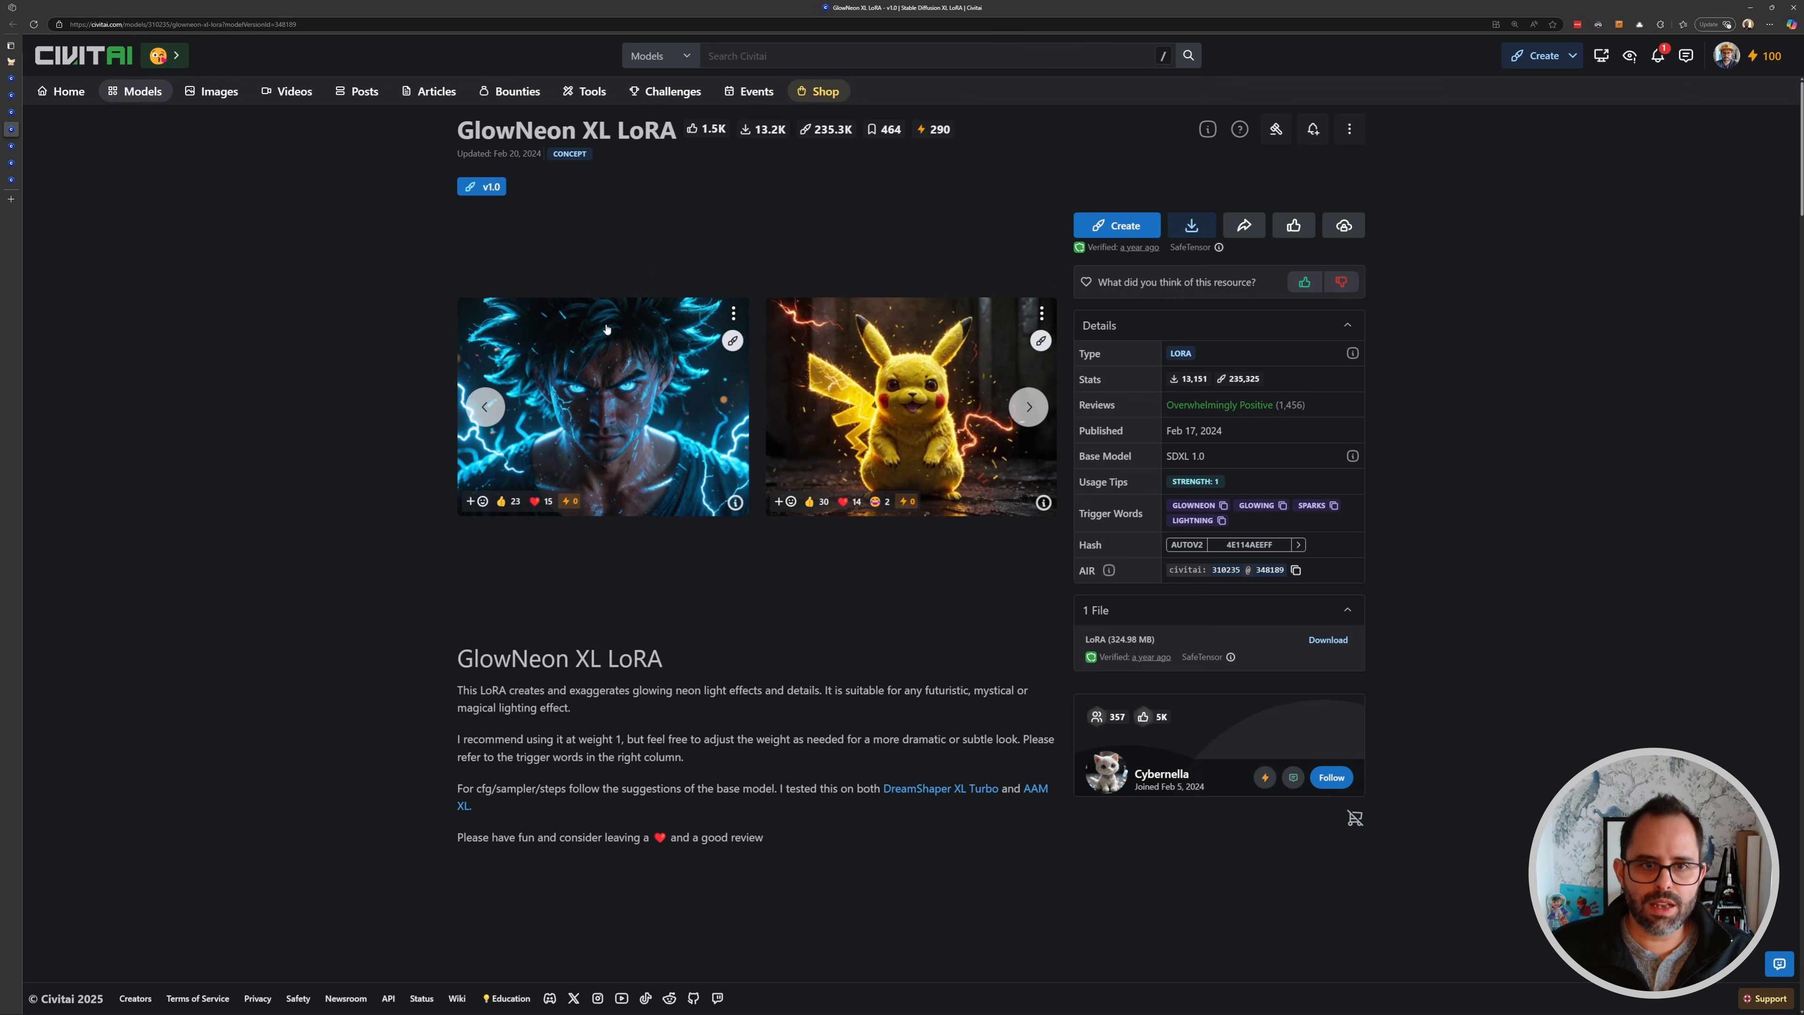
click(11, 62)
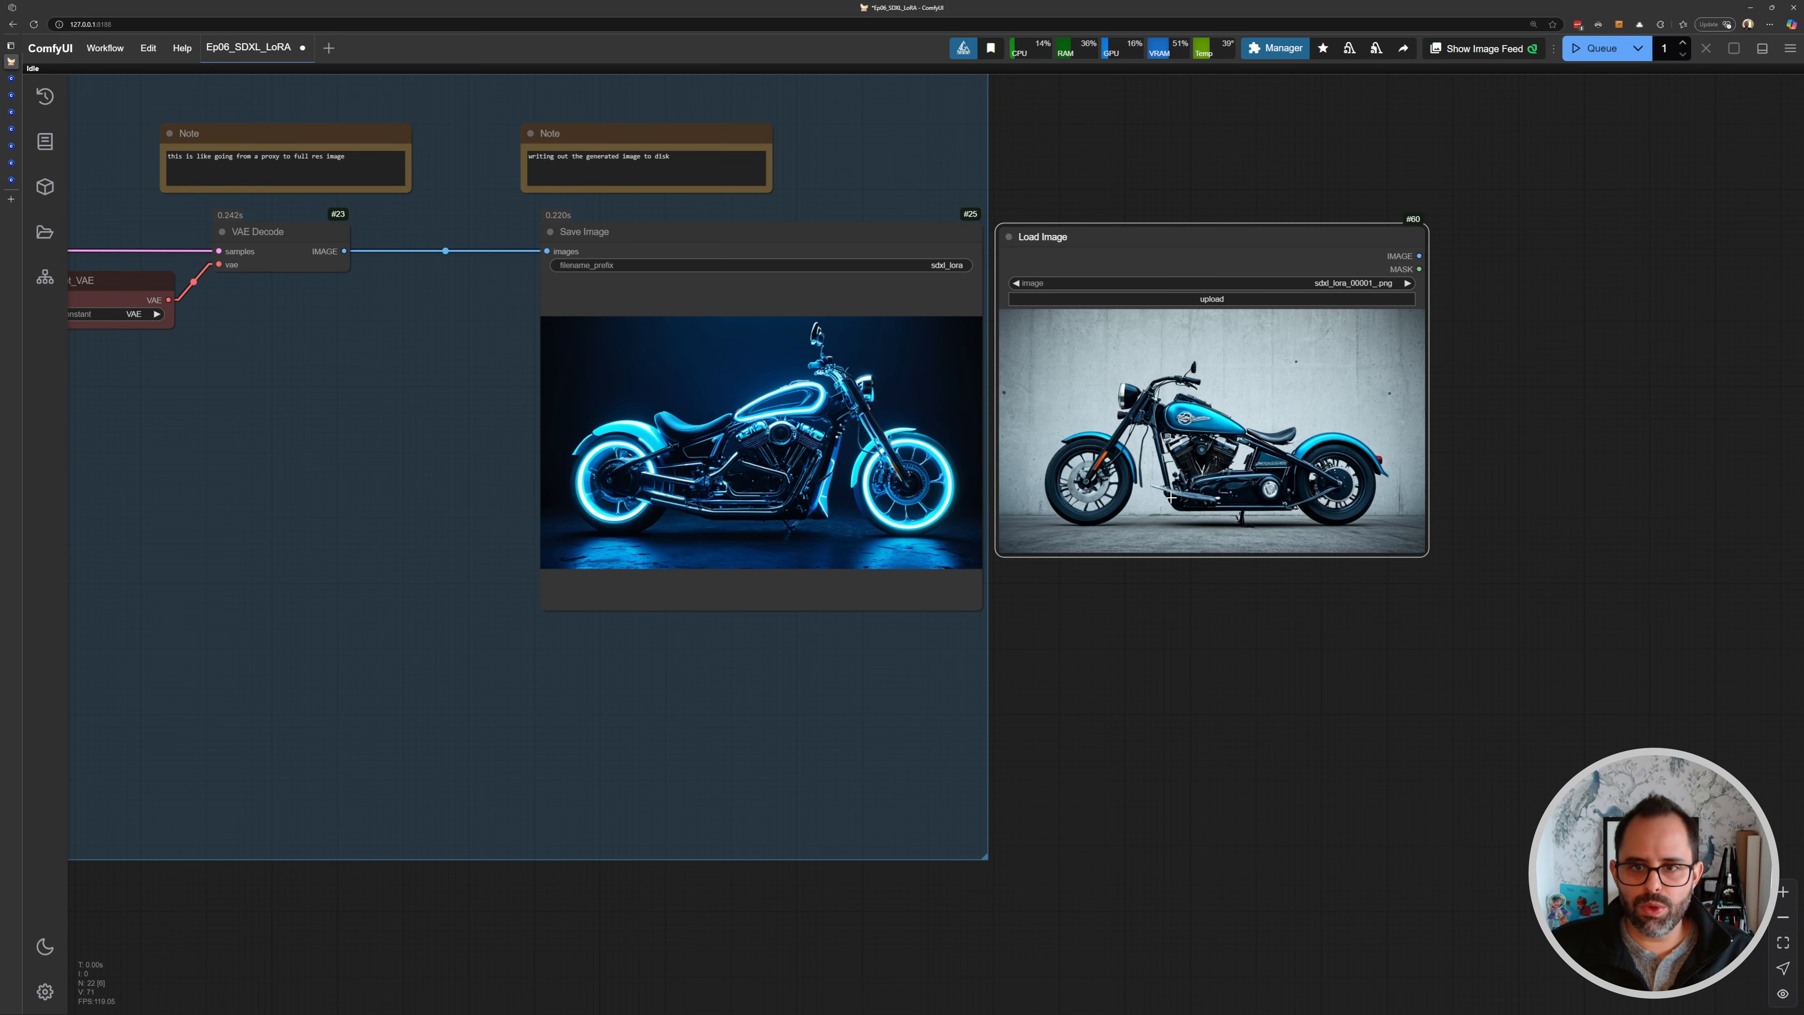
- Change the Load LoRA node's lora_name to SDXL\ral-frctlgmtry-sdxl.safetensors
drag(666, 392, 1047, 420)
drag(1524, 419, 1148, 378)
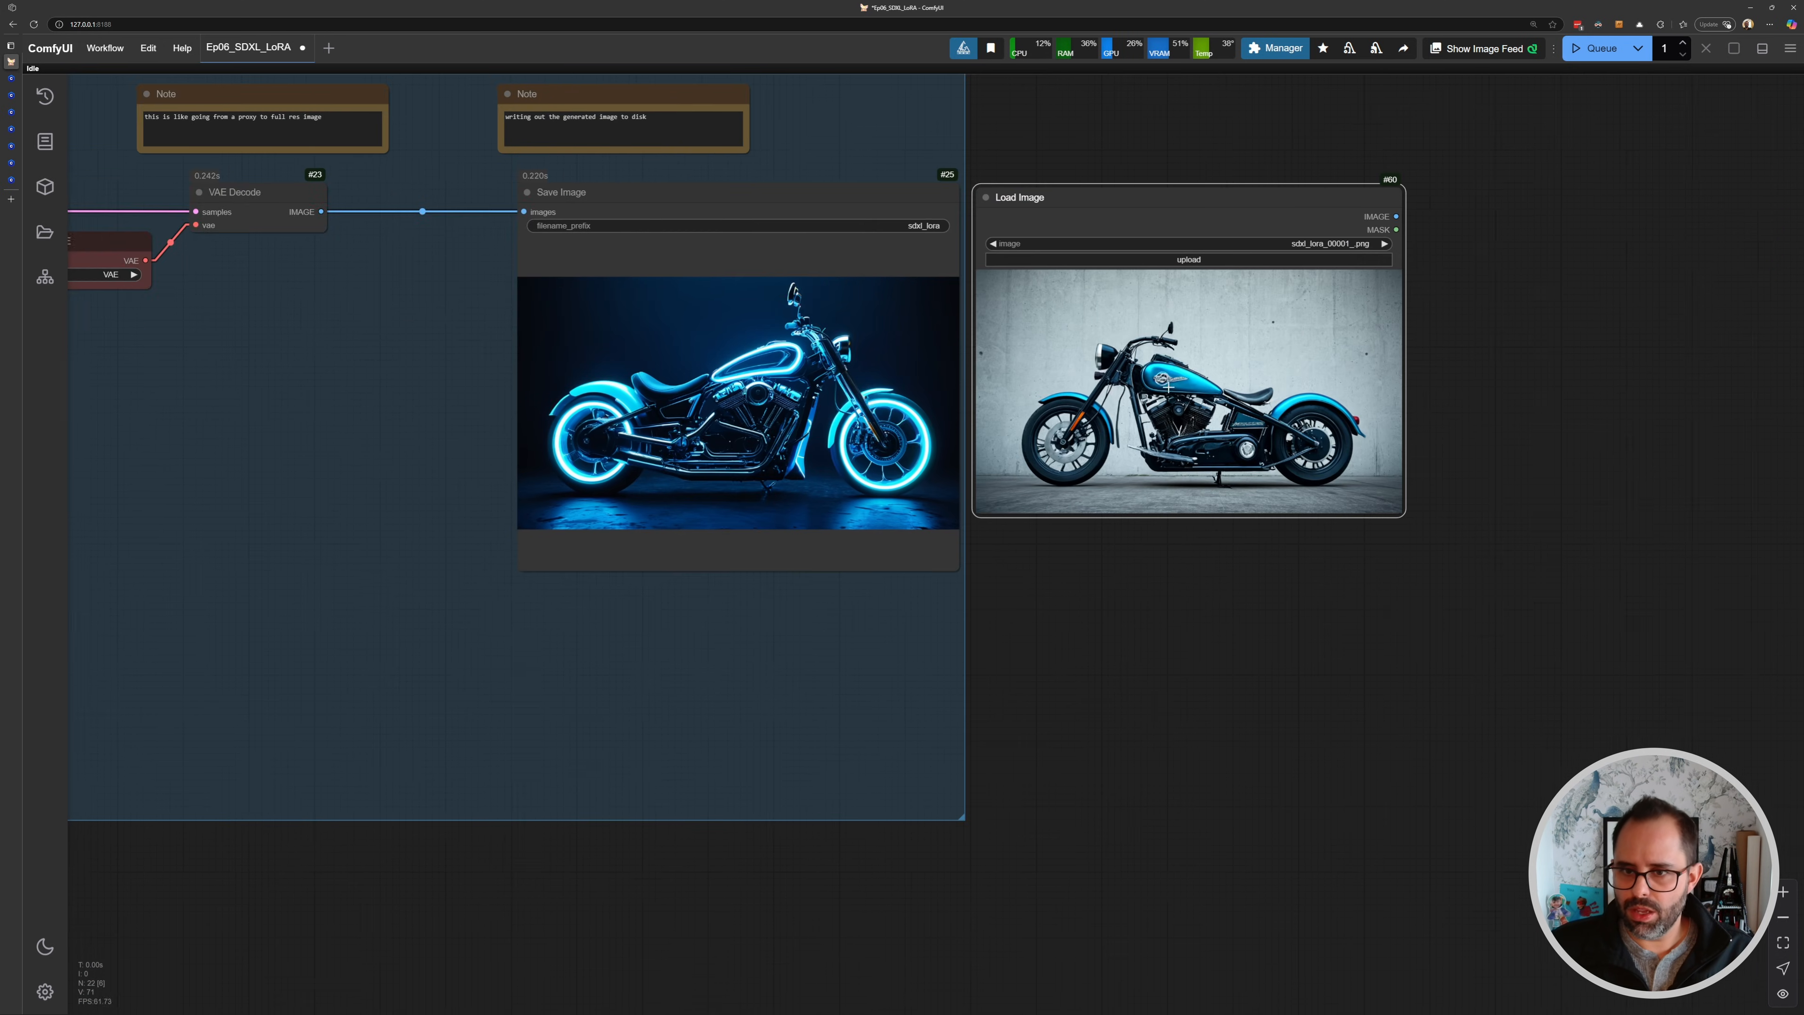
scroll(1207, 404, up, 2)
scroll(1238, 410, up, 3)
scroll(1154, 419, down, 5)
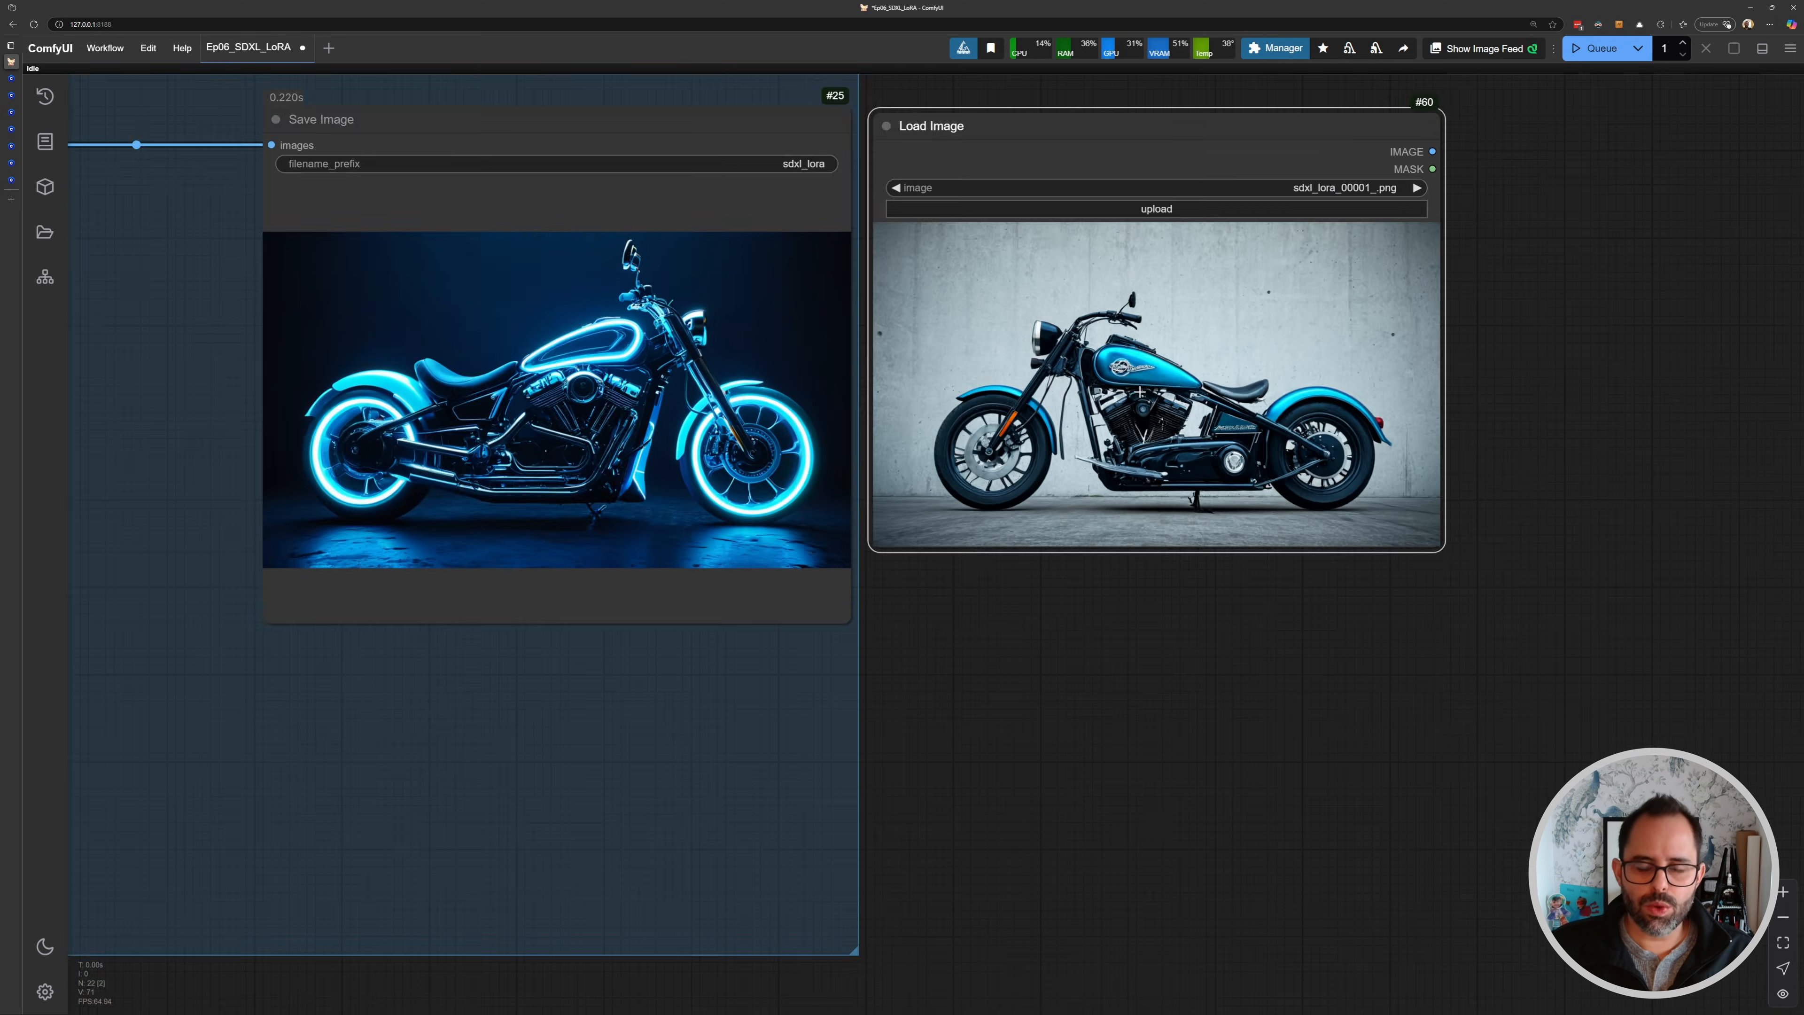
drag(1063, 198, 1182, 196)
mouse_move(431, 272)
mouse_down()
mouse_move(1010, 326)
mouse_move(1472, 336)
mouse_up()
mouse_move(121, 340)
mouse_down()
mouse_move(913, 368)
mouse_move(1299, 462)
mouse_up()
scroll(759, 395, up, 6)
drag(858, 350, 809, 418)
drag(656, 465, 777, 414)
scroll(749, 471, up, 3)
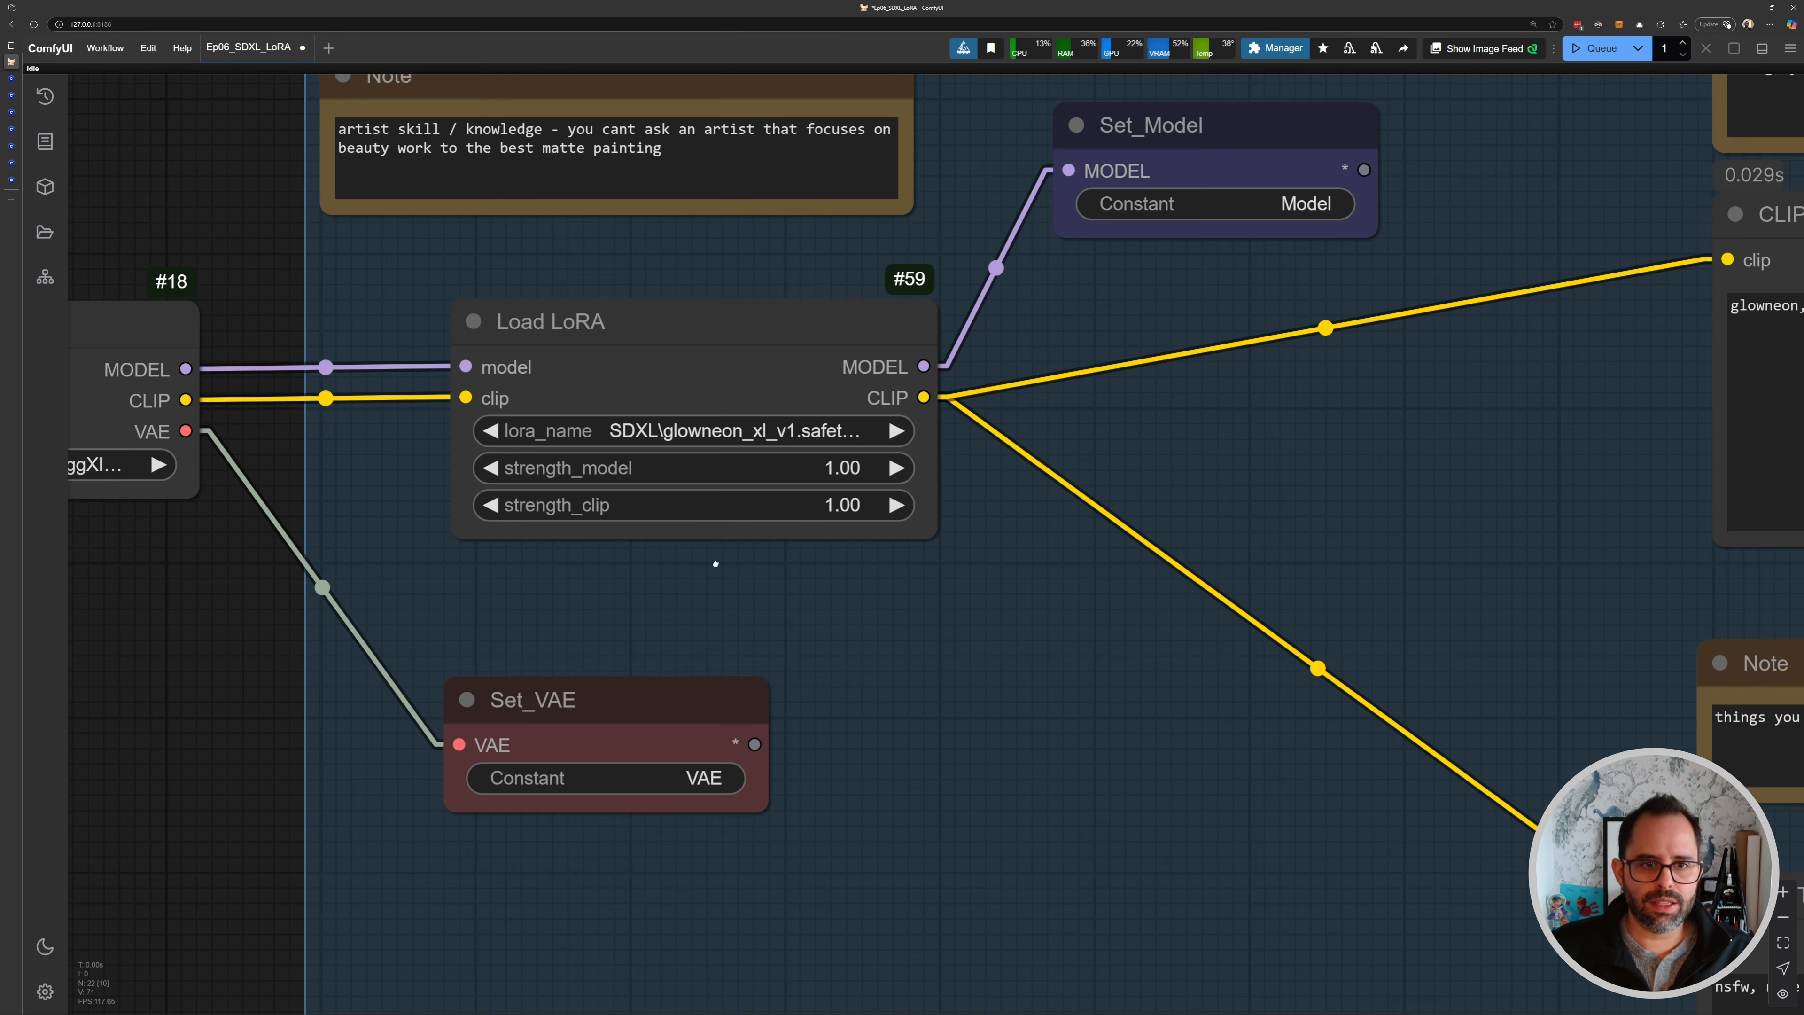
click(692, 435)
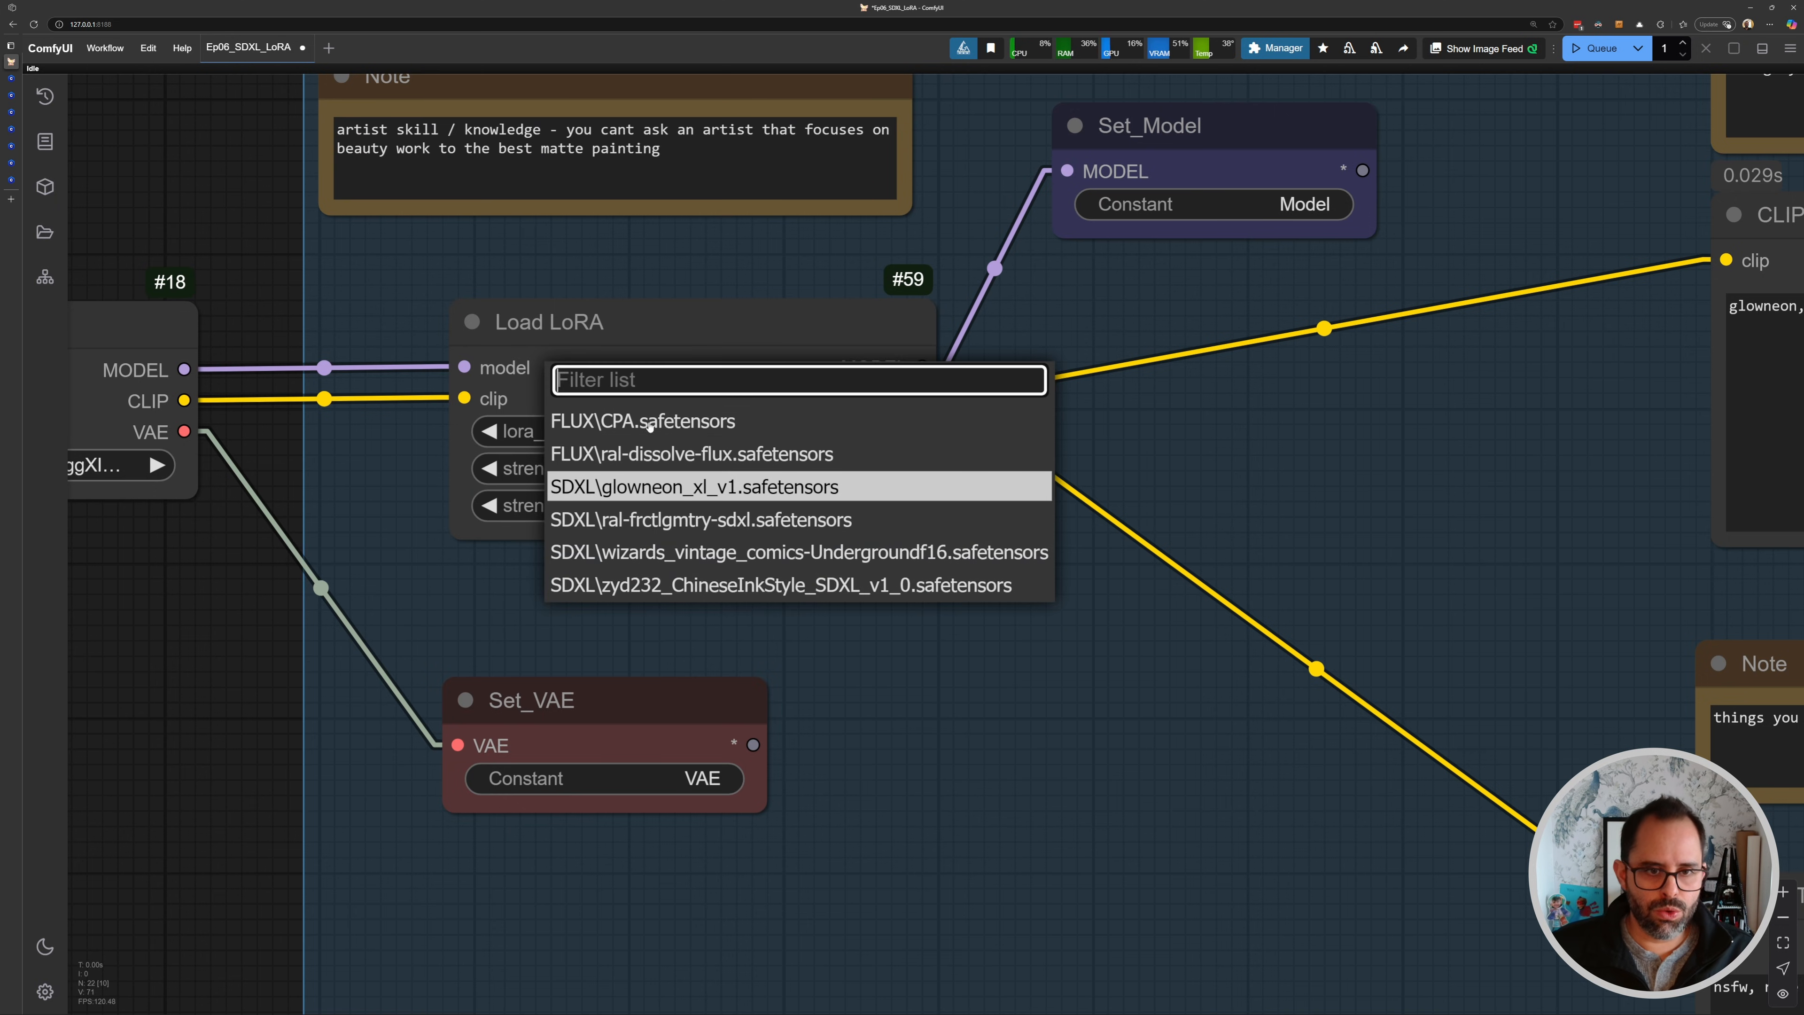
drag(1468, 392, 1214, 388)
drag(395, 420, 598, 399)
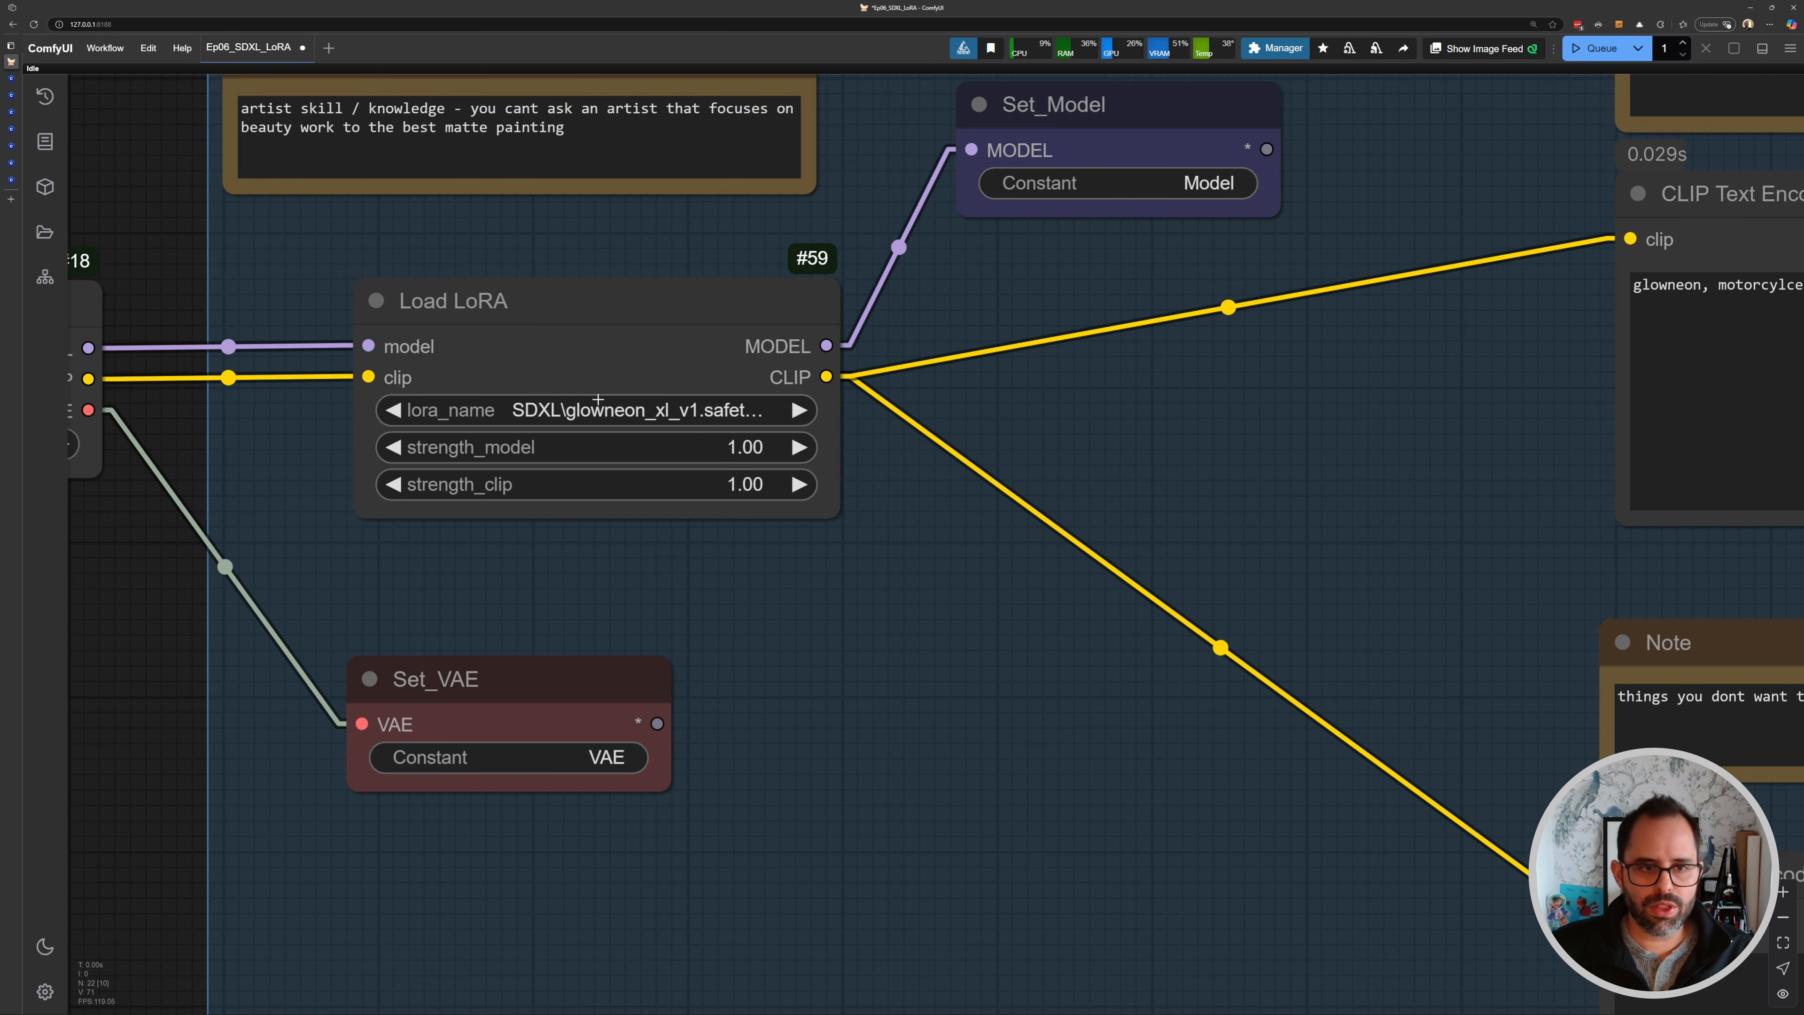
click(644, 412)
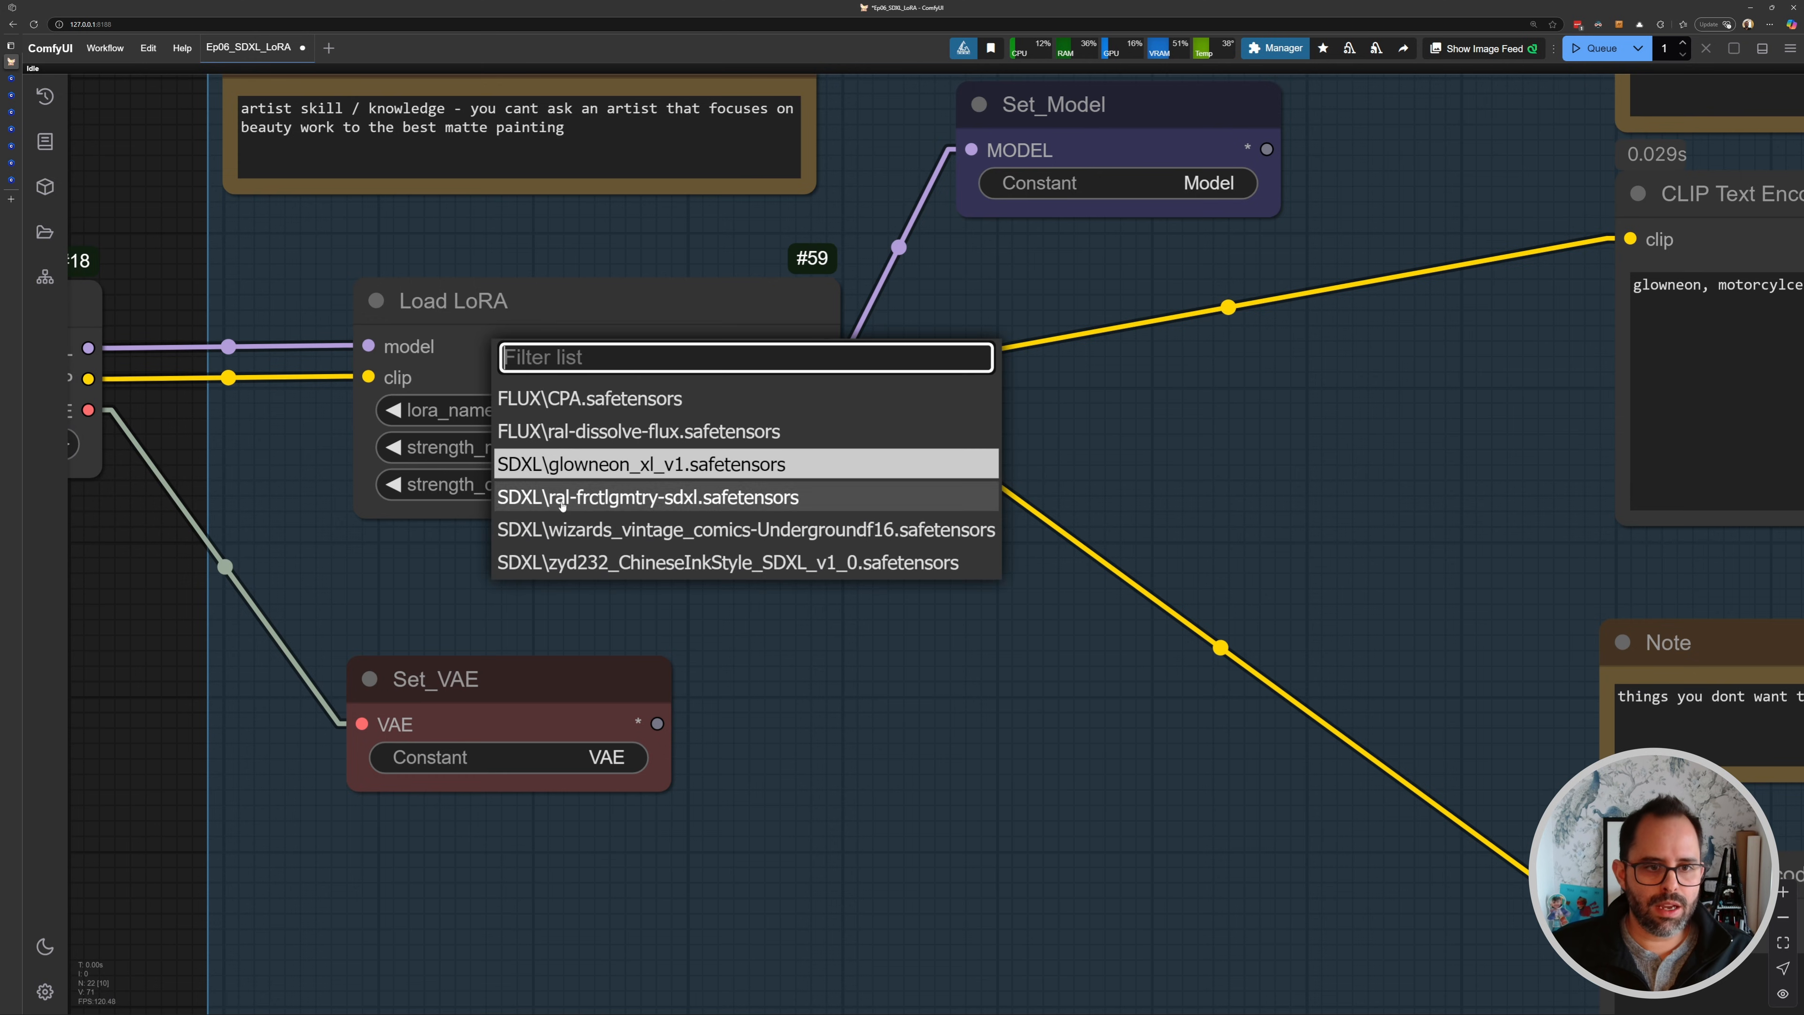
click(605, 498)
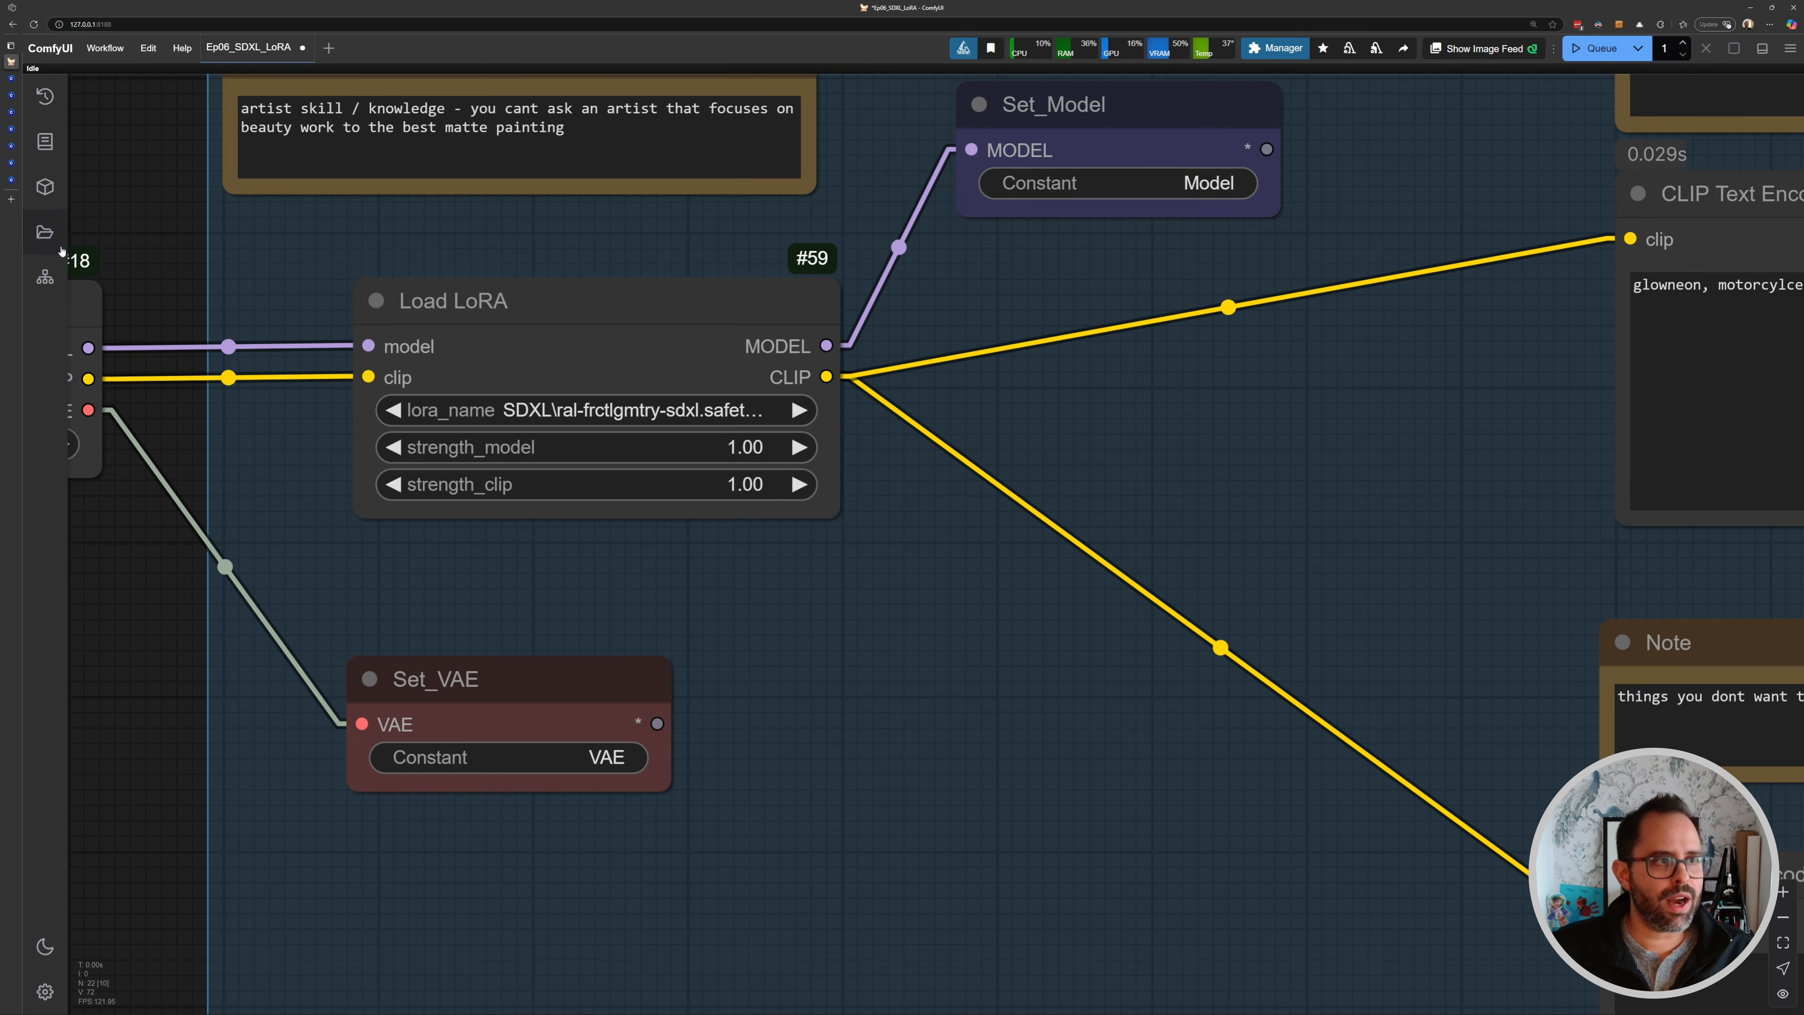
- Switch to the Civitai Fractal Geometry Style LoRA page and copy its ral-frctlgmtry trigger word
mouse_move(10, 183)
click(11, 145)
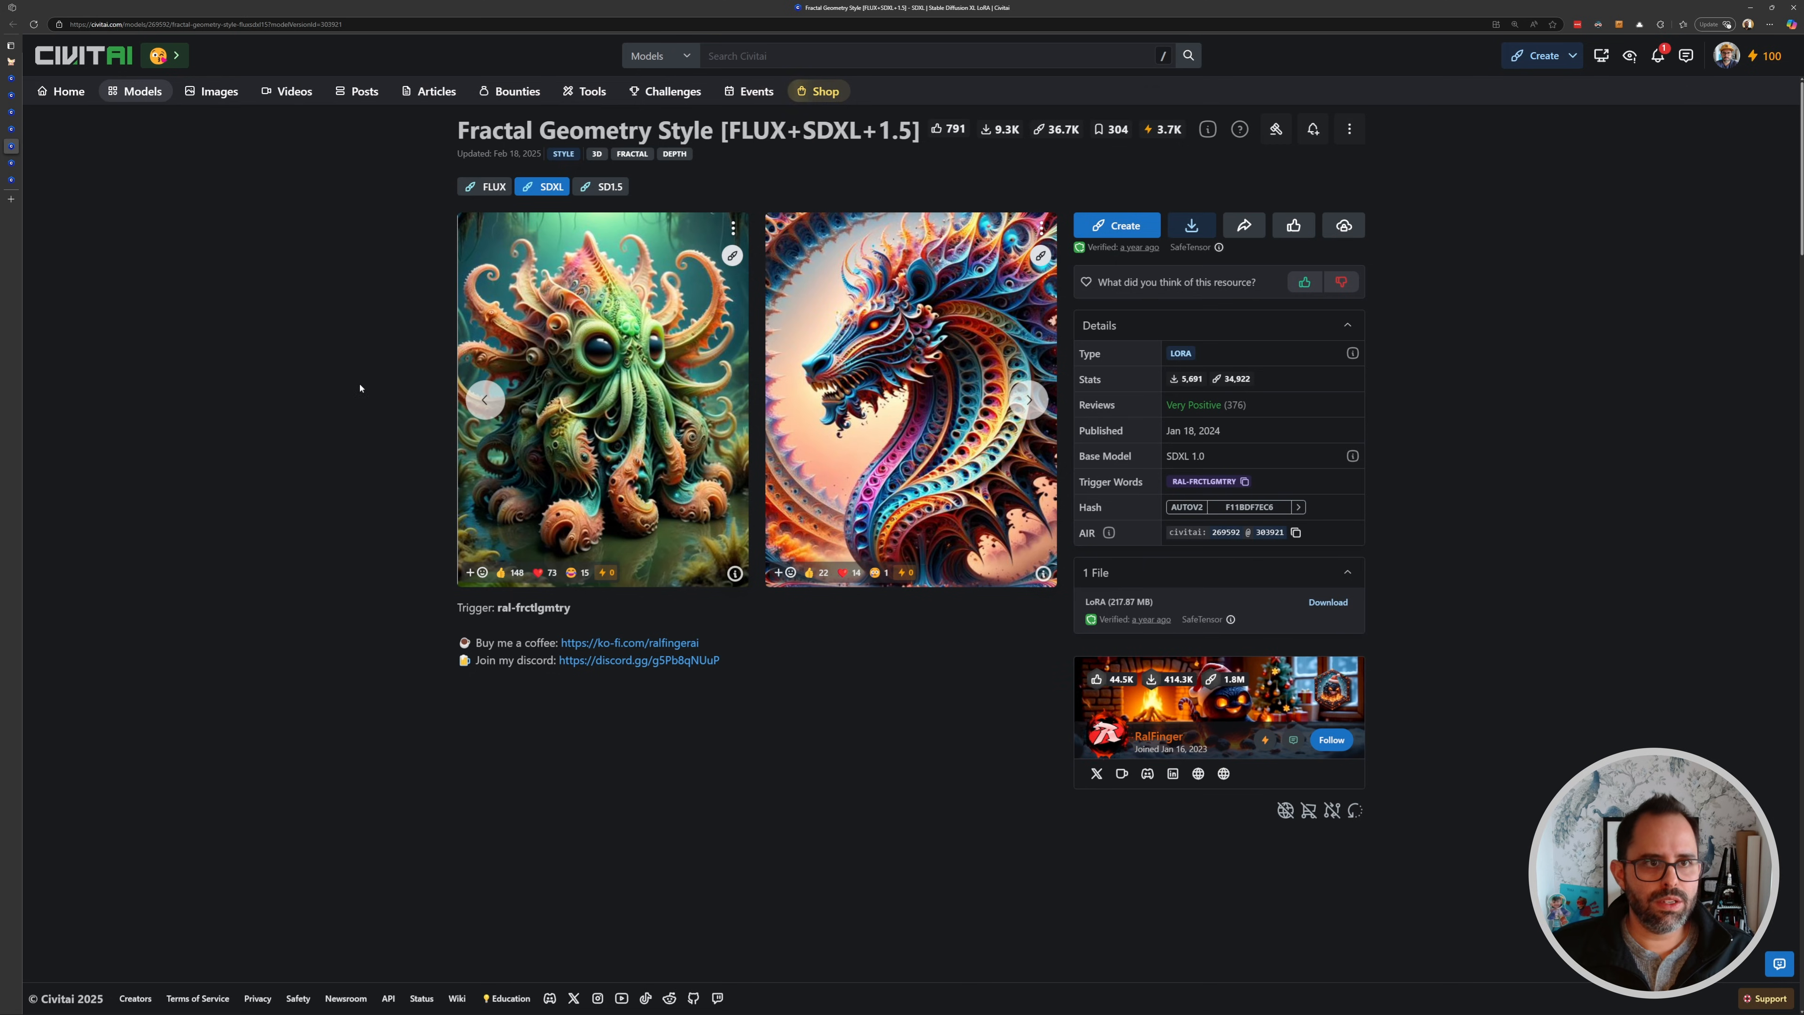
drag(457, 130, 717, 130)
click(1213, 486)
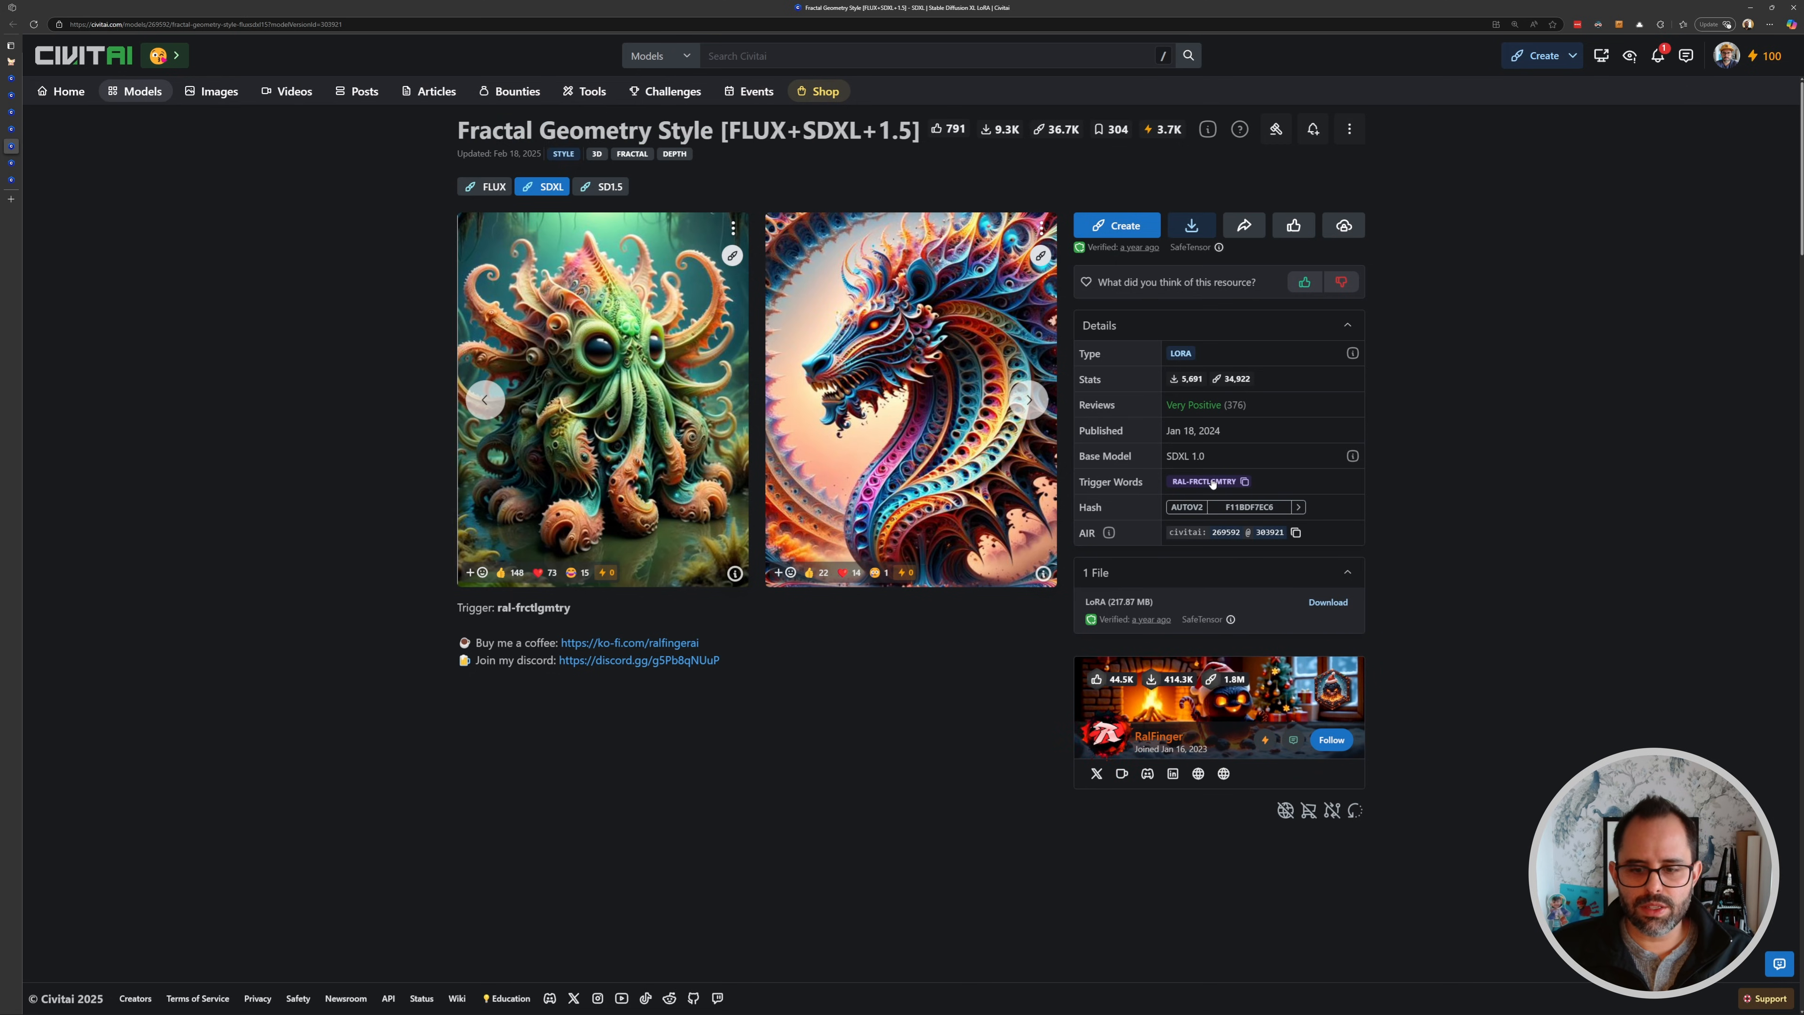
click(1243, 483)
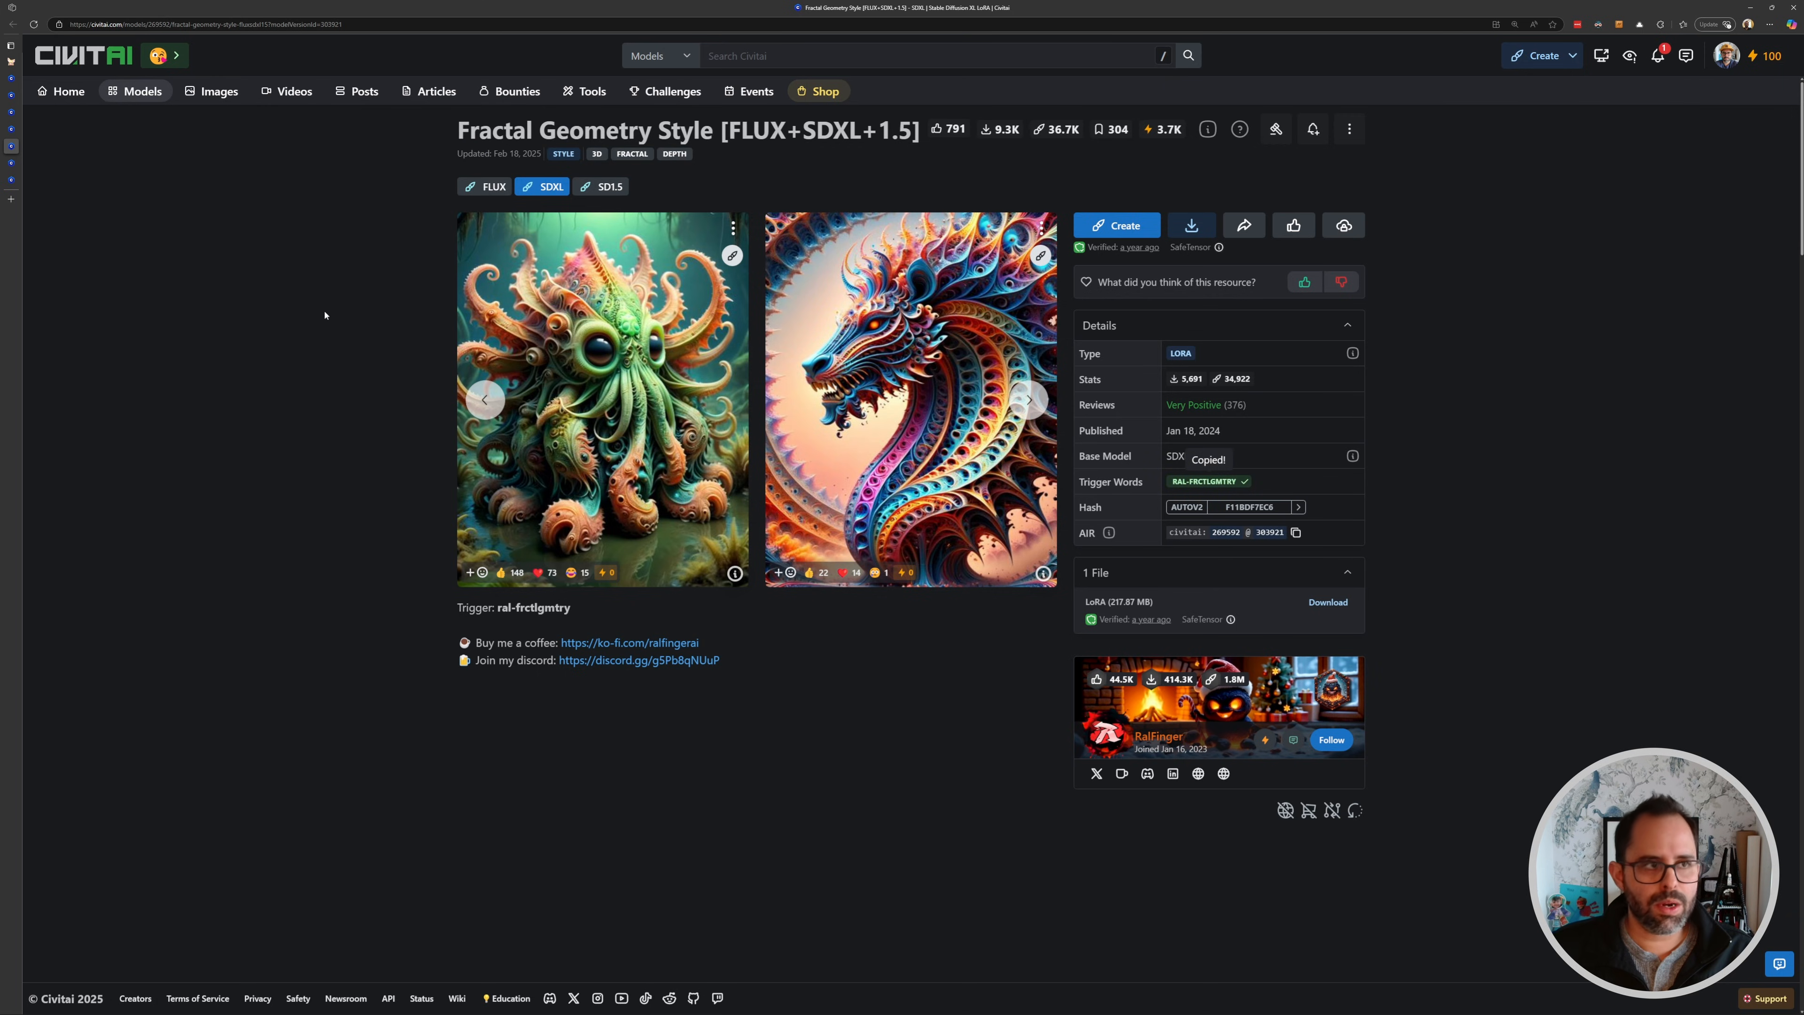
- Replace "glowneon" in the positive prompt with the trigger word "ral-frctlgmtry"
click(11, 62)
scroll(1093, 492, down, 2)
drag(1490, 450, 792, 571)
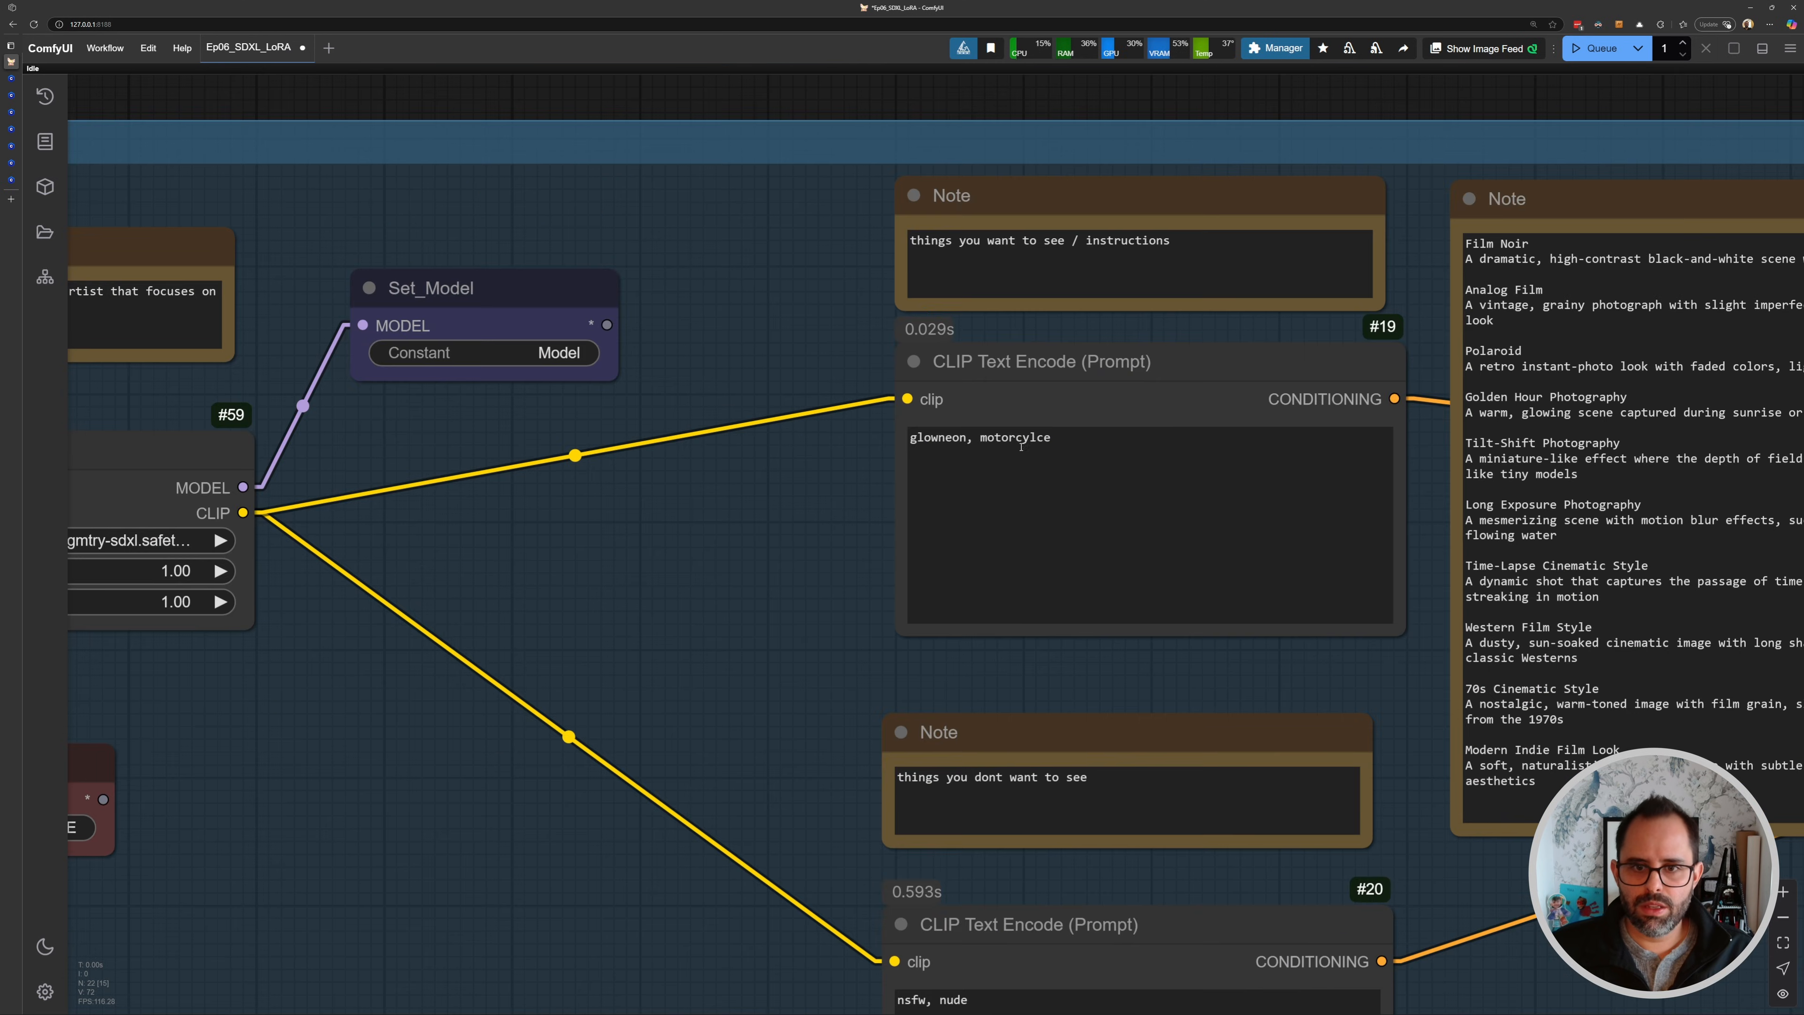
scroll(877, 444, up, 6)
drag(1023, 446, 844, 449)
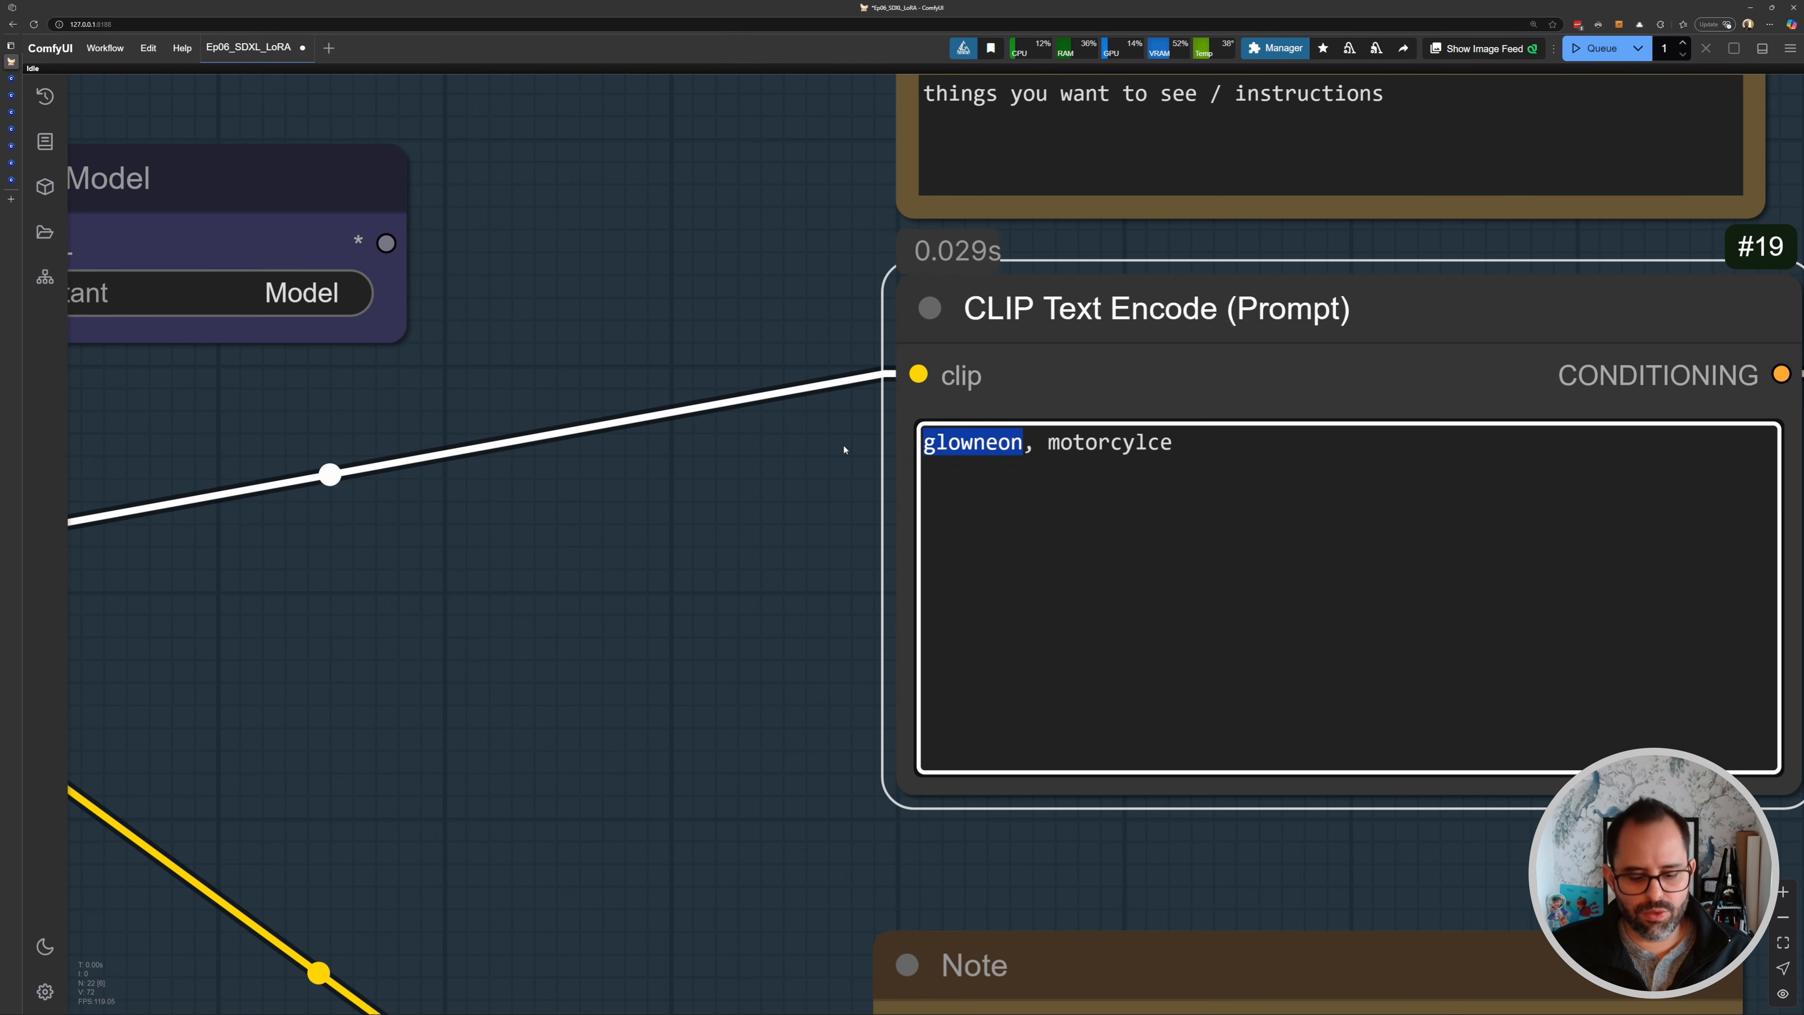
key(ctrl+v)
- Queue the workflow to generate an image with the Fractal Geometry LoRA
scroll(754, 445, down, 5)
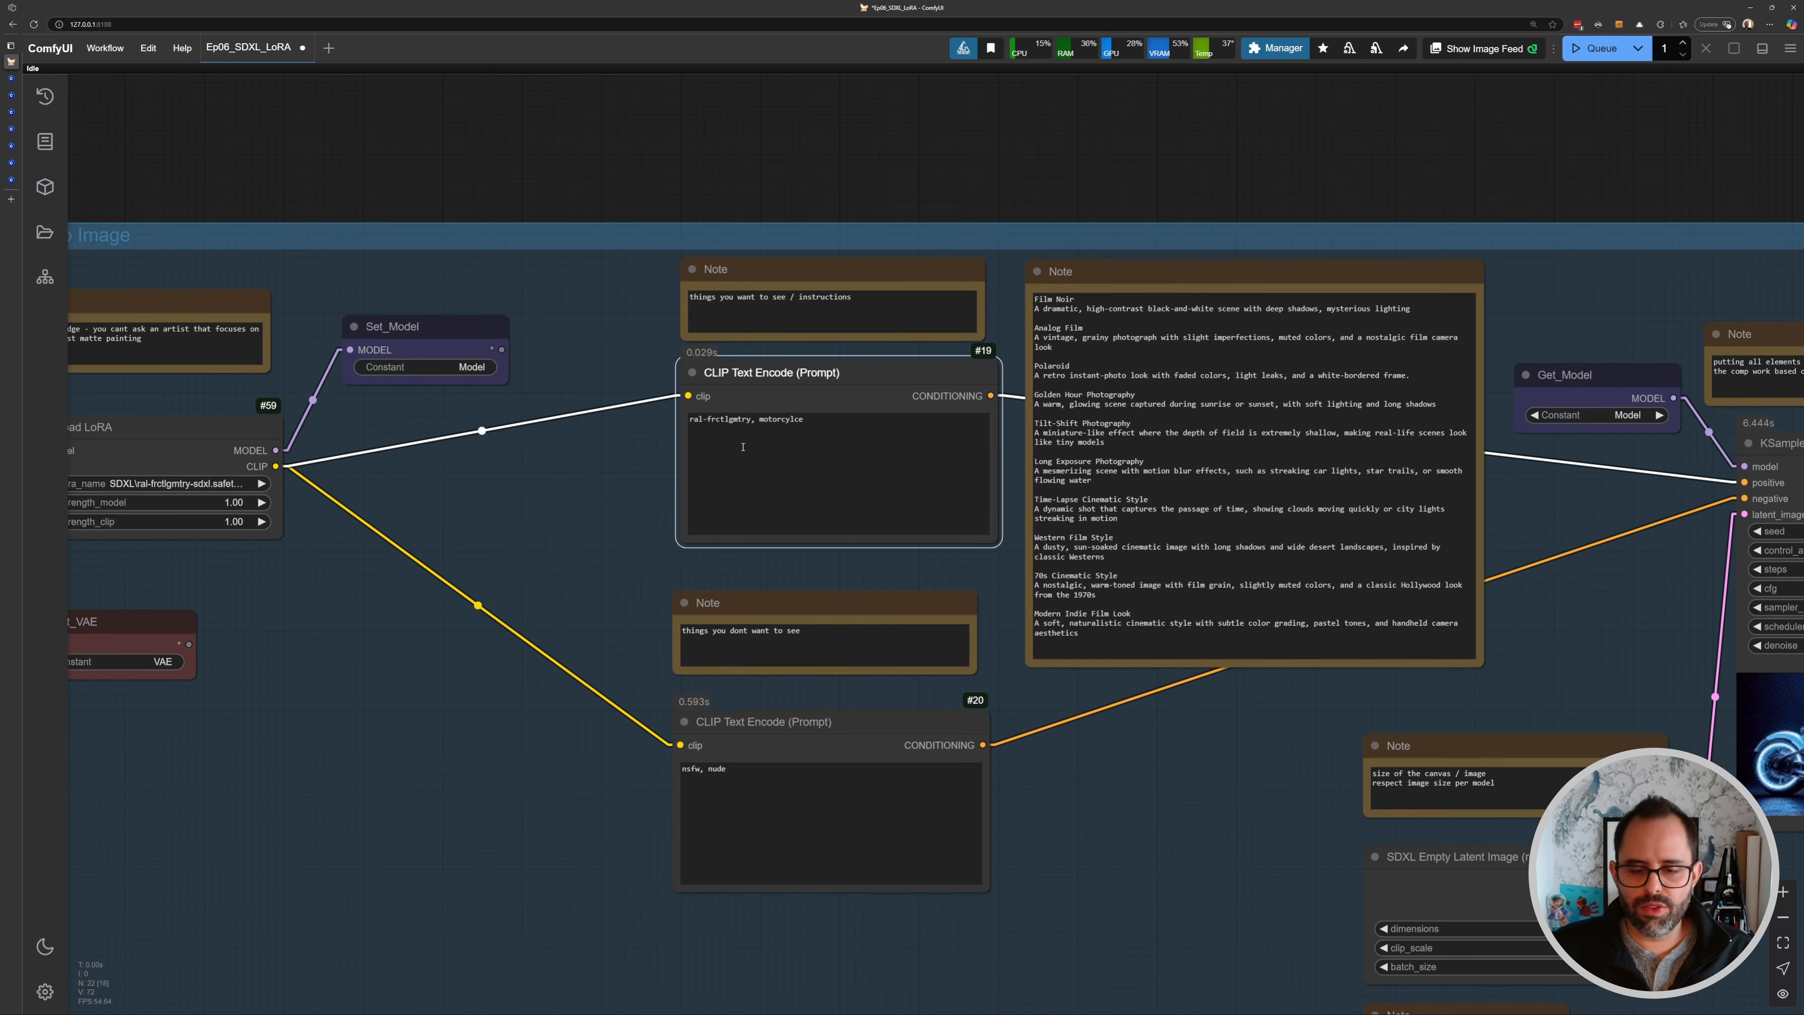
key(ctrl+Return)
scroll(740, 443, down, 4)
drag(1638, 641, 219, 497)
scroll(856, 495, up, 3)
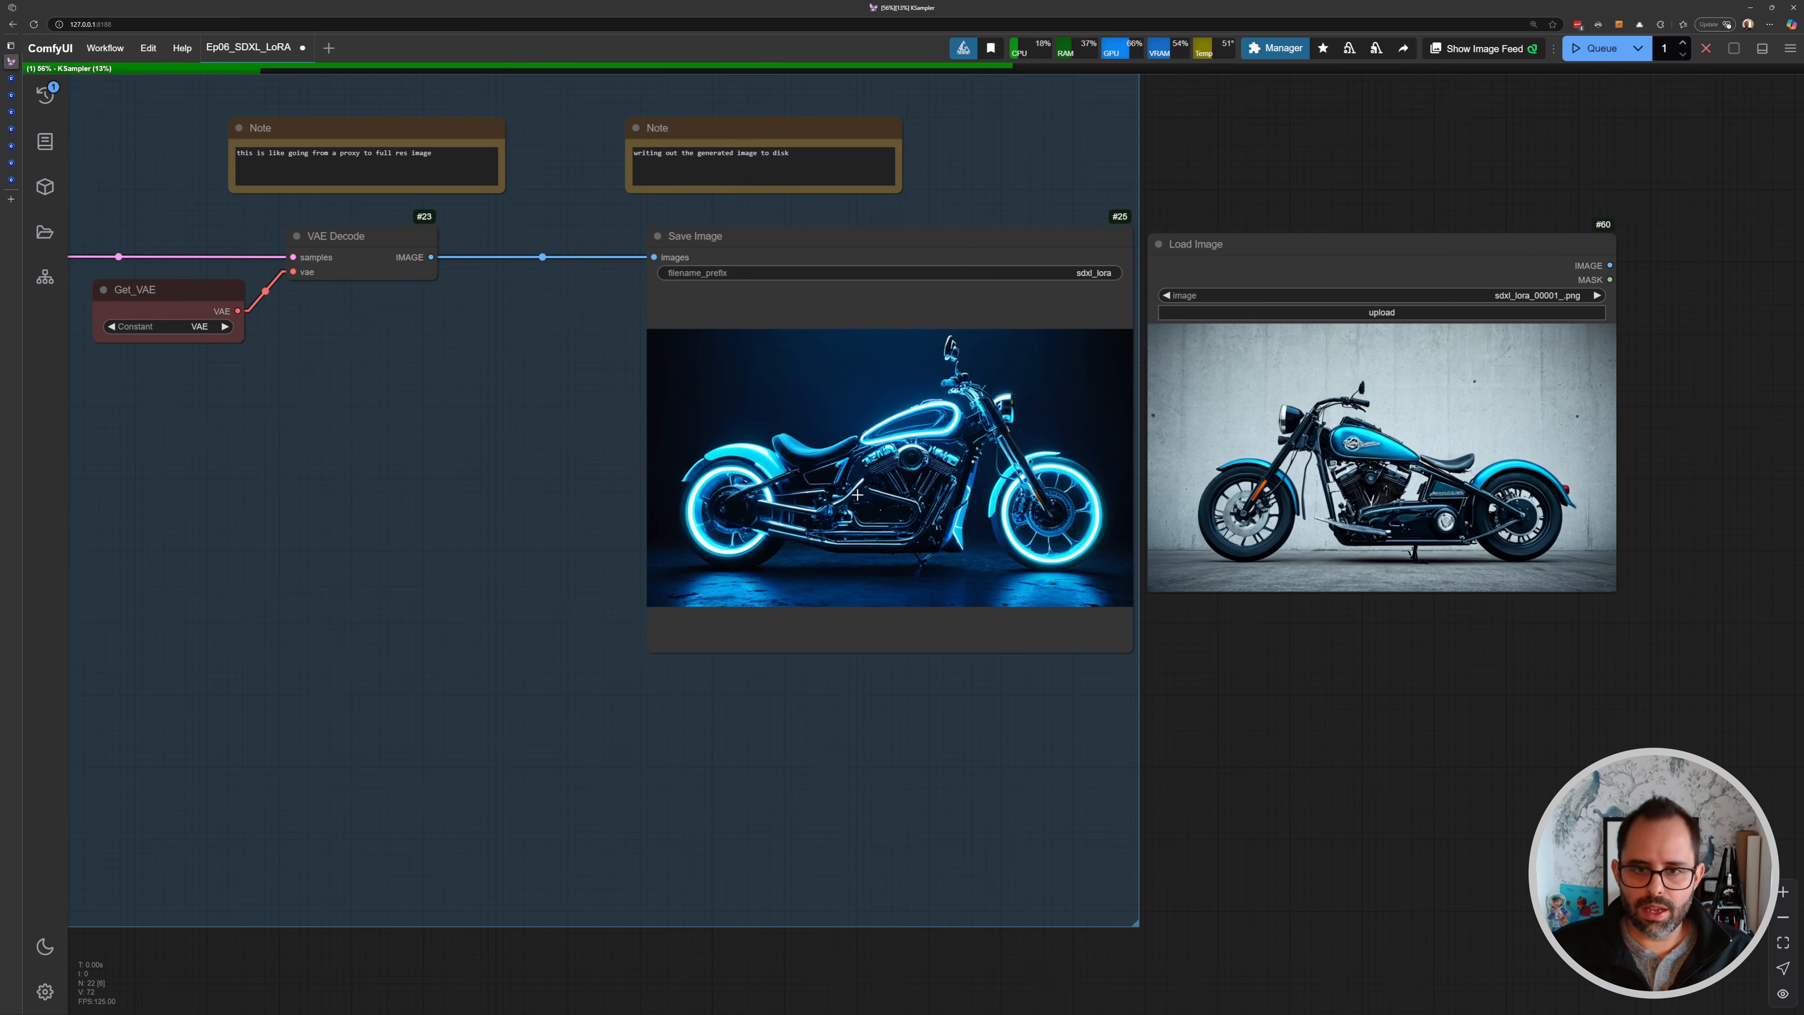
scroll(869, 493, up, 4)
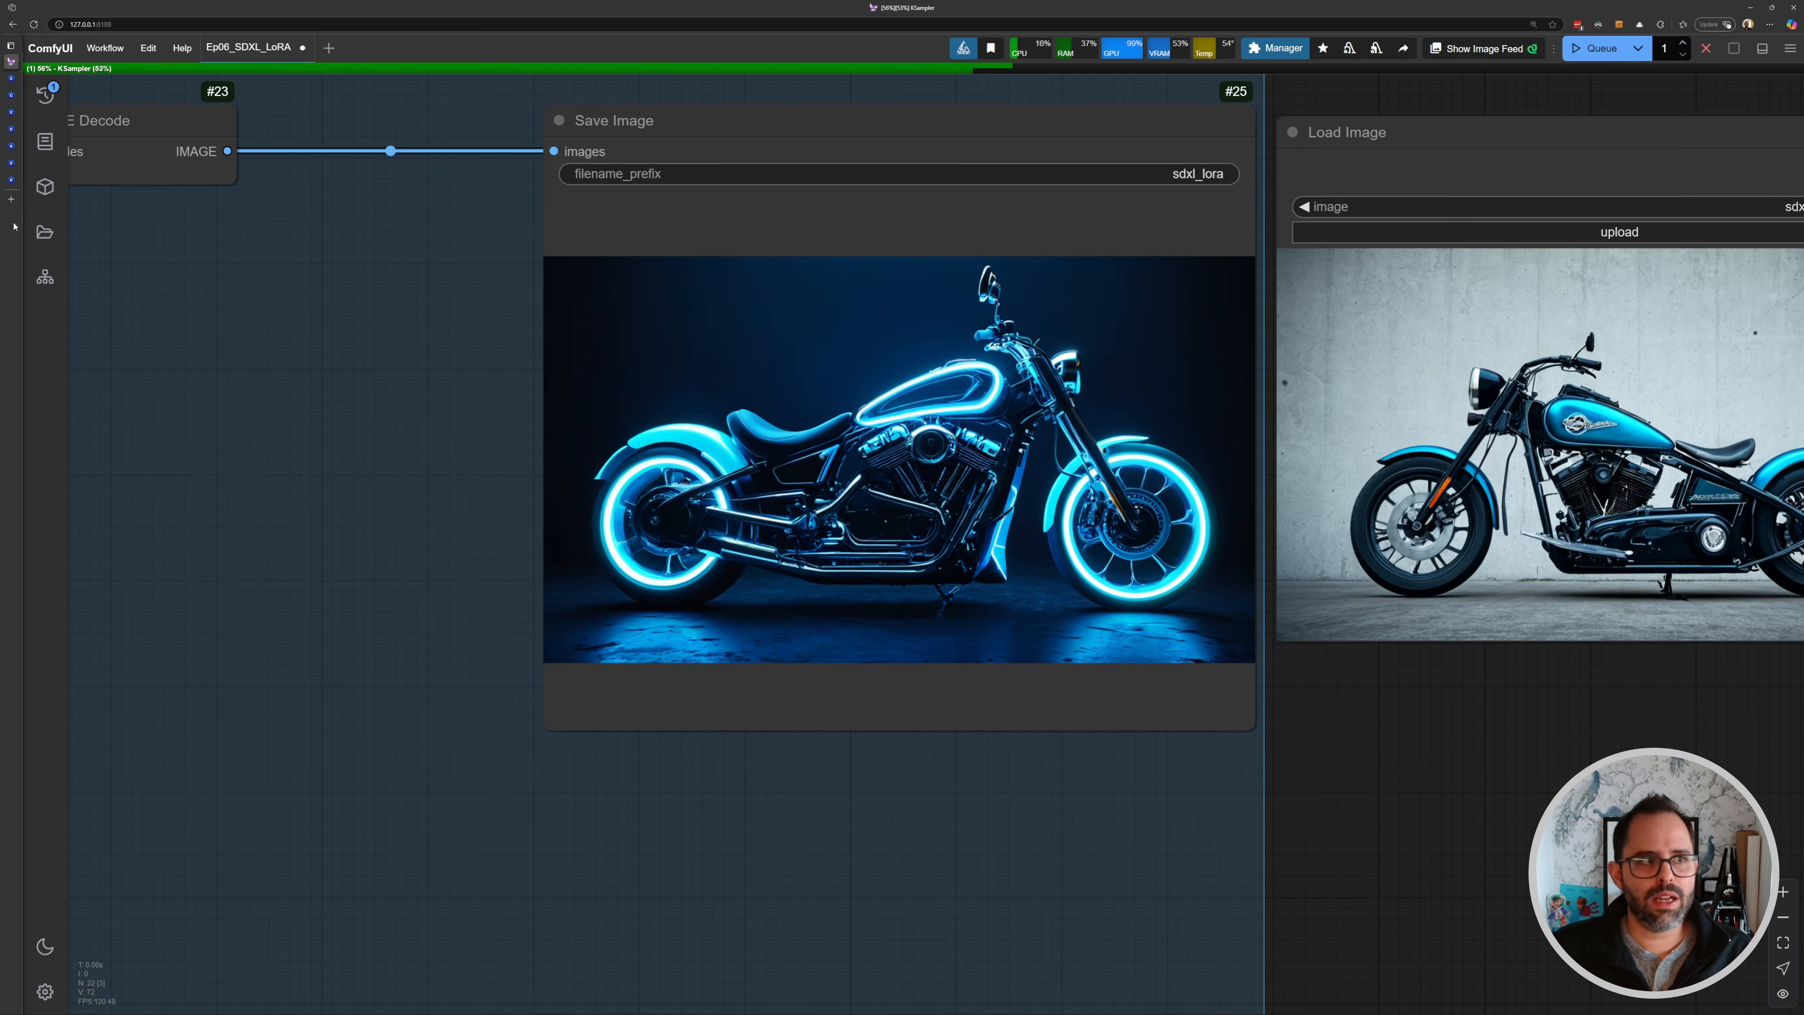
- Inspect the newly generated image in Save Image next to the Load Image reference
mouse_move(16, 165)
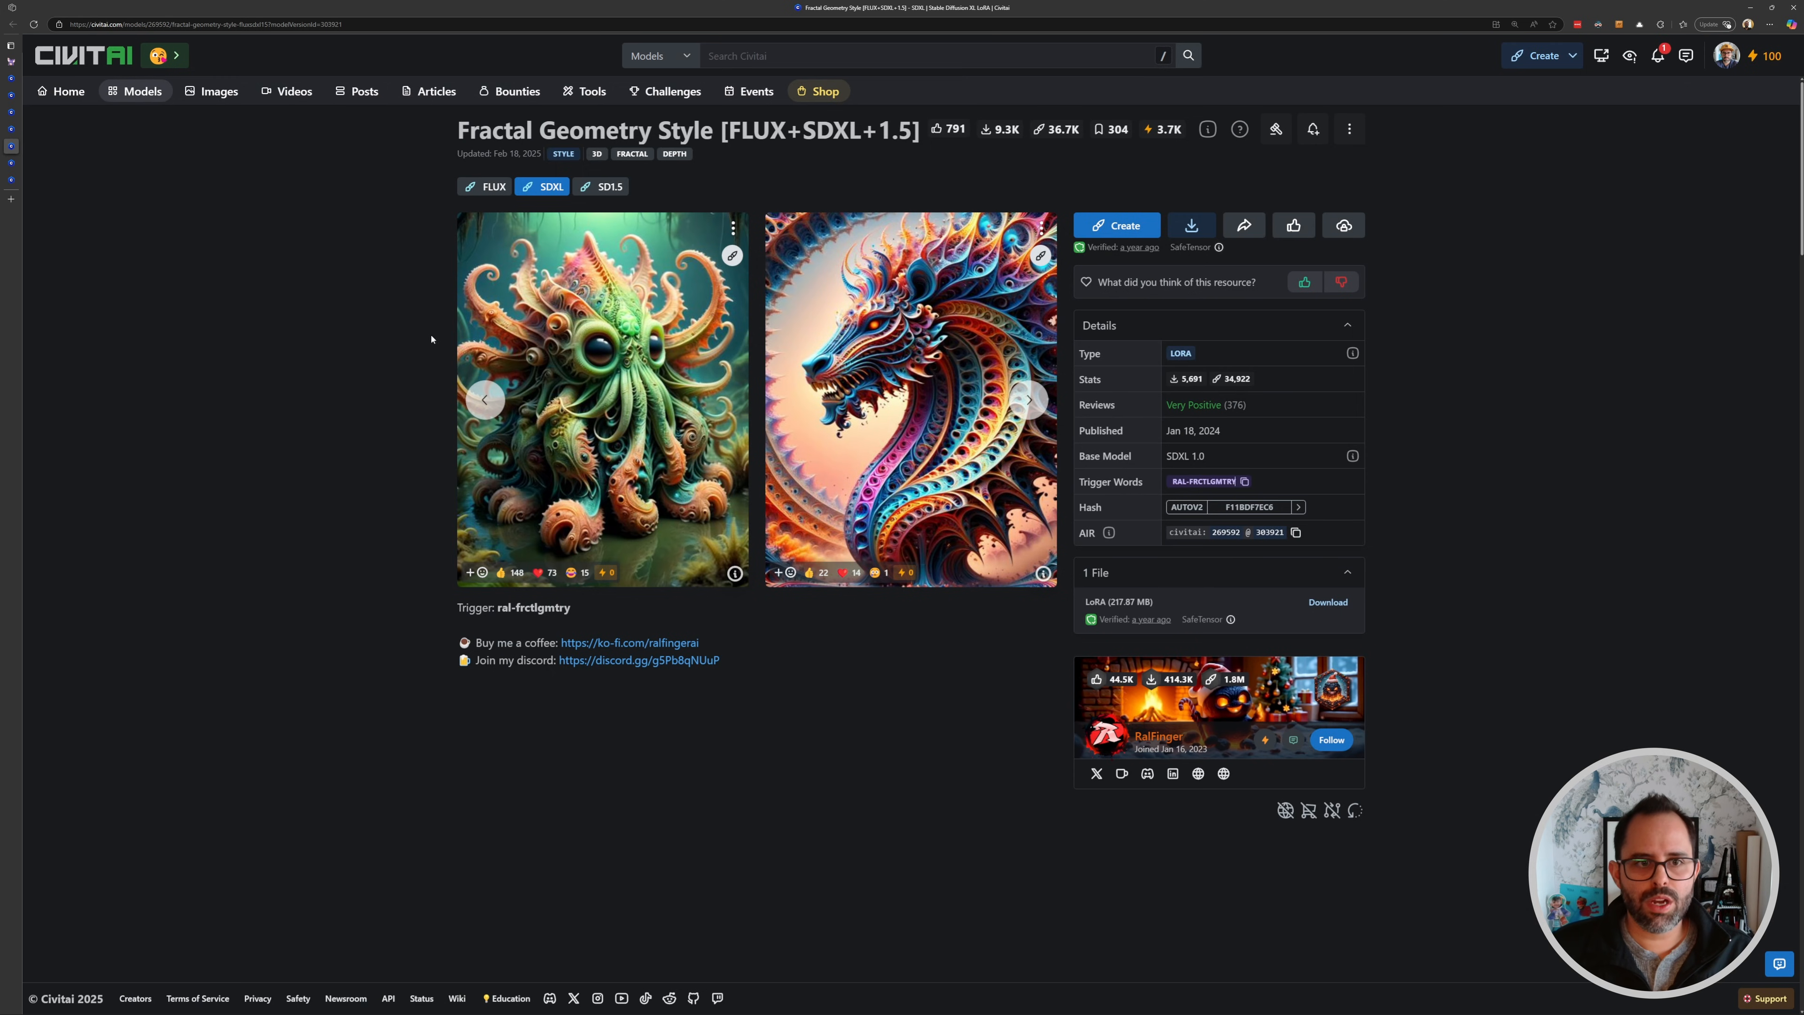
click(16, 62)
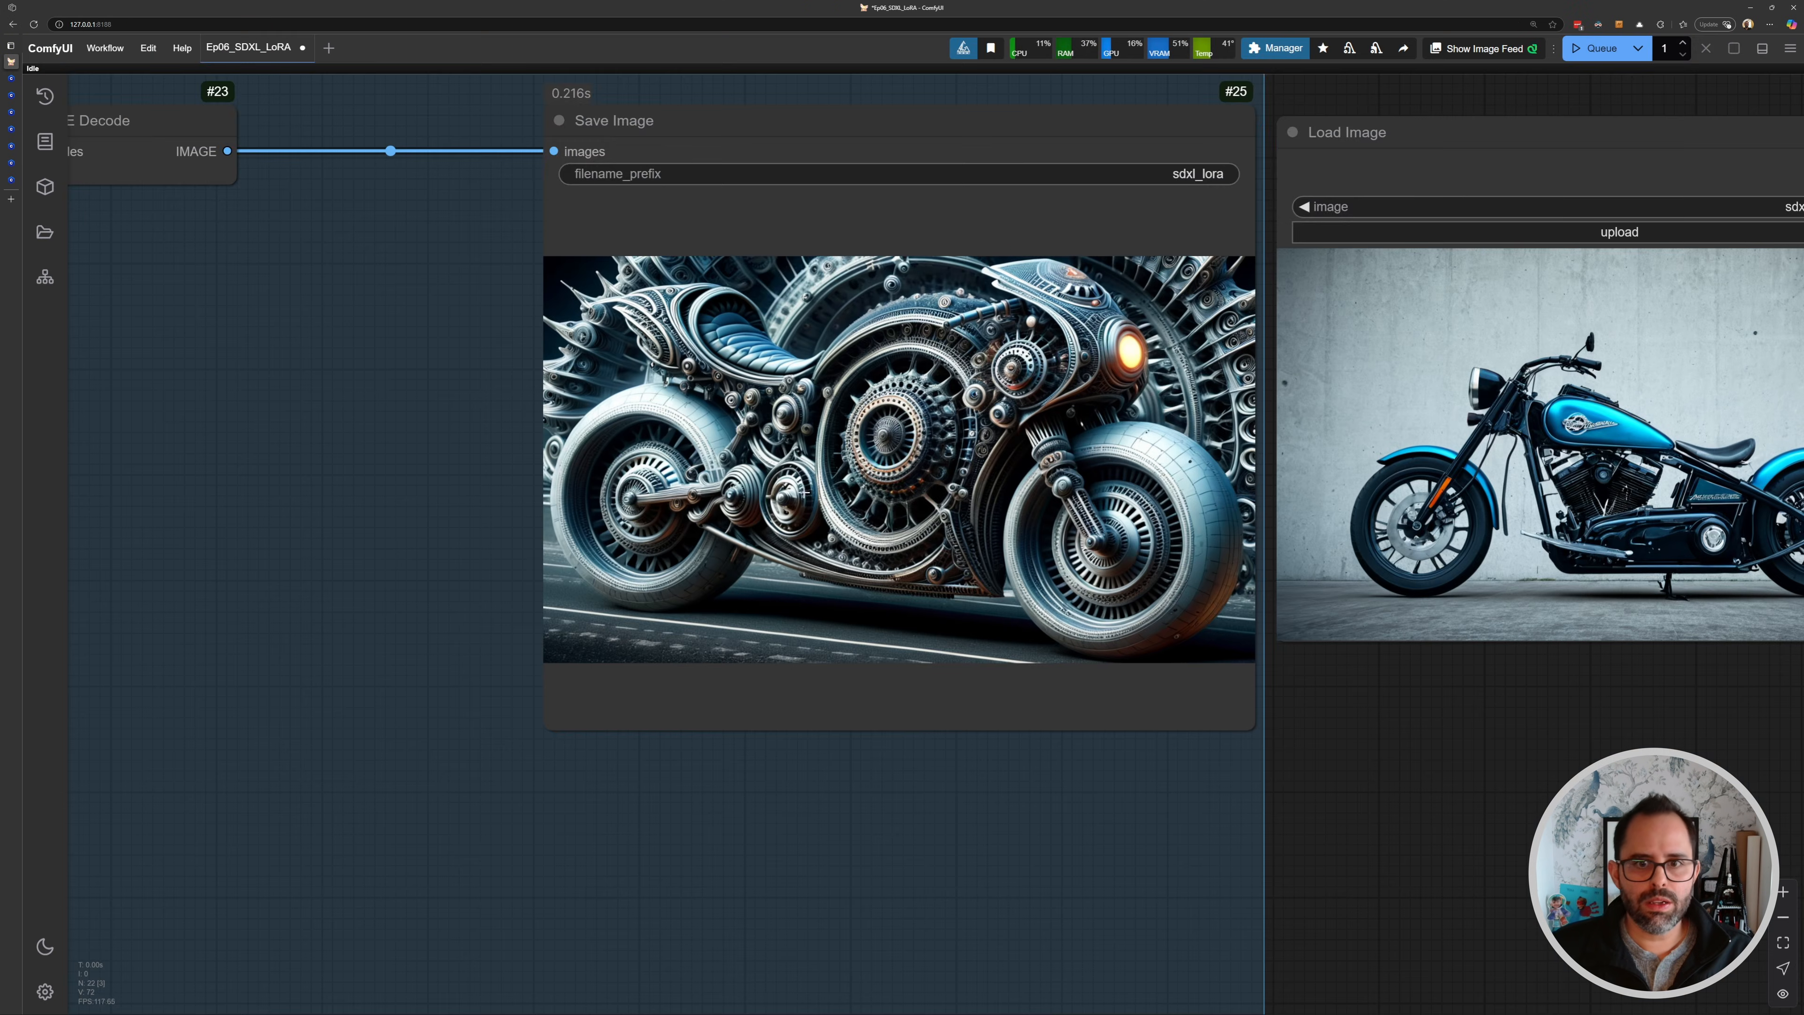
drag(812, 407, 610, 419)
scroll(612, 420, up, 2)
drag(647, 484, 745, 566)
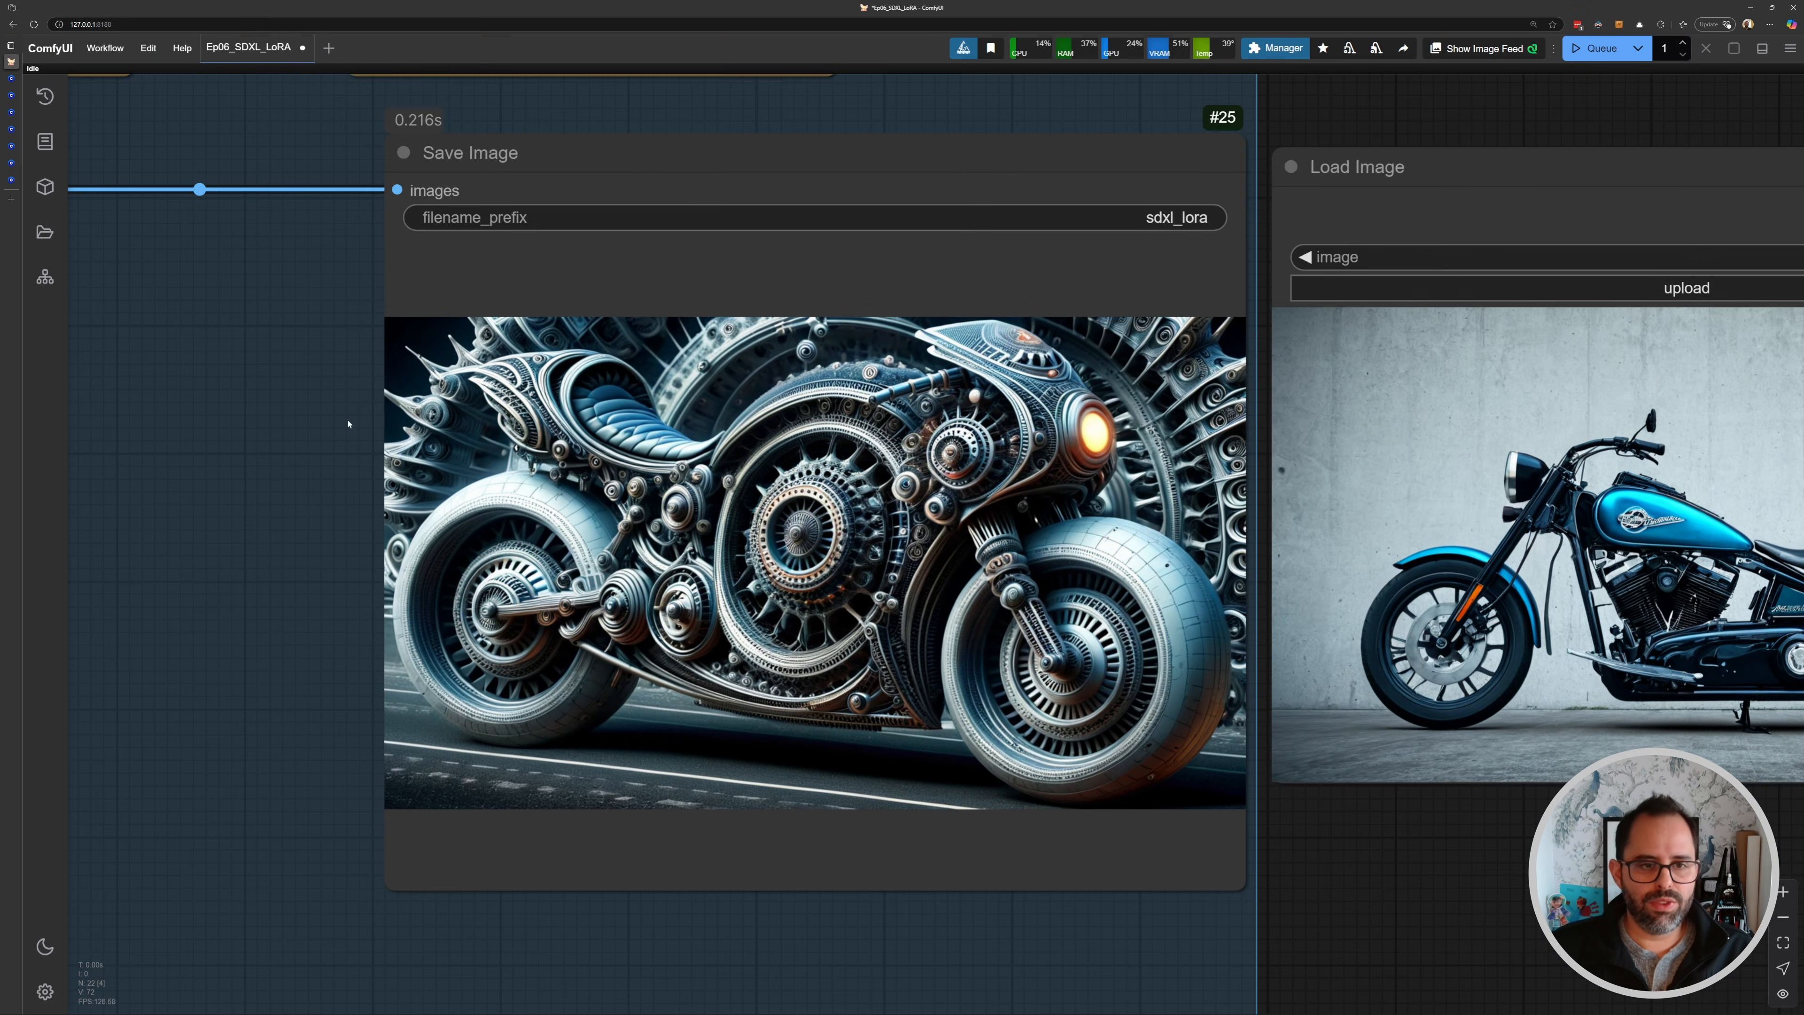
scroll(512, 522, down, 3)
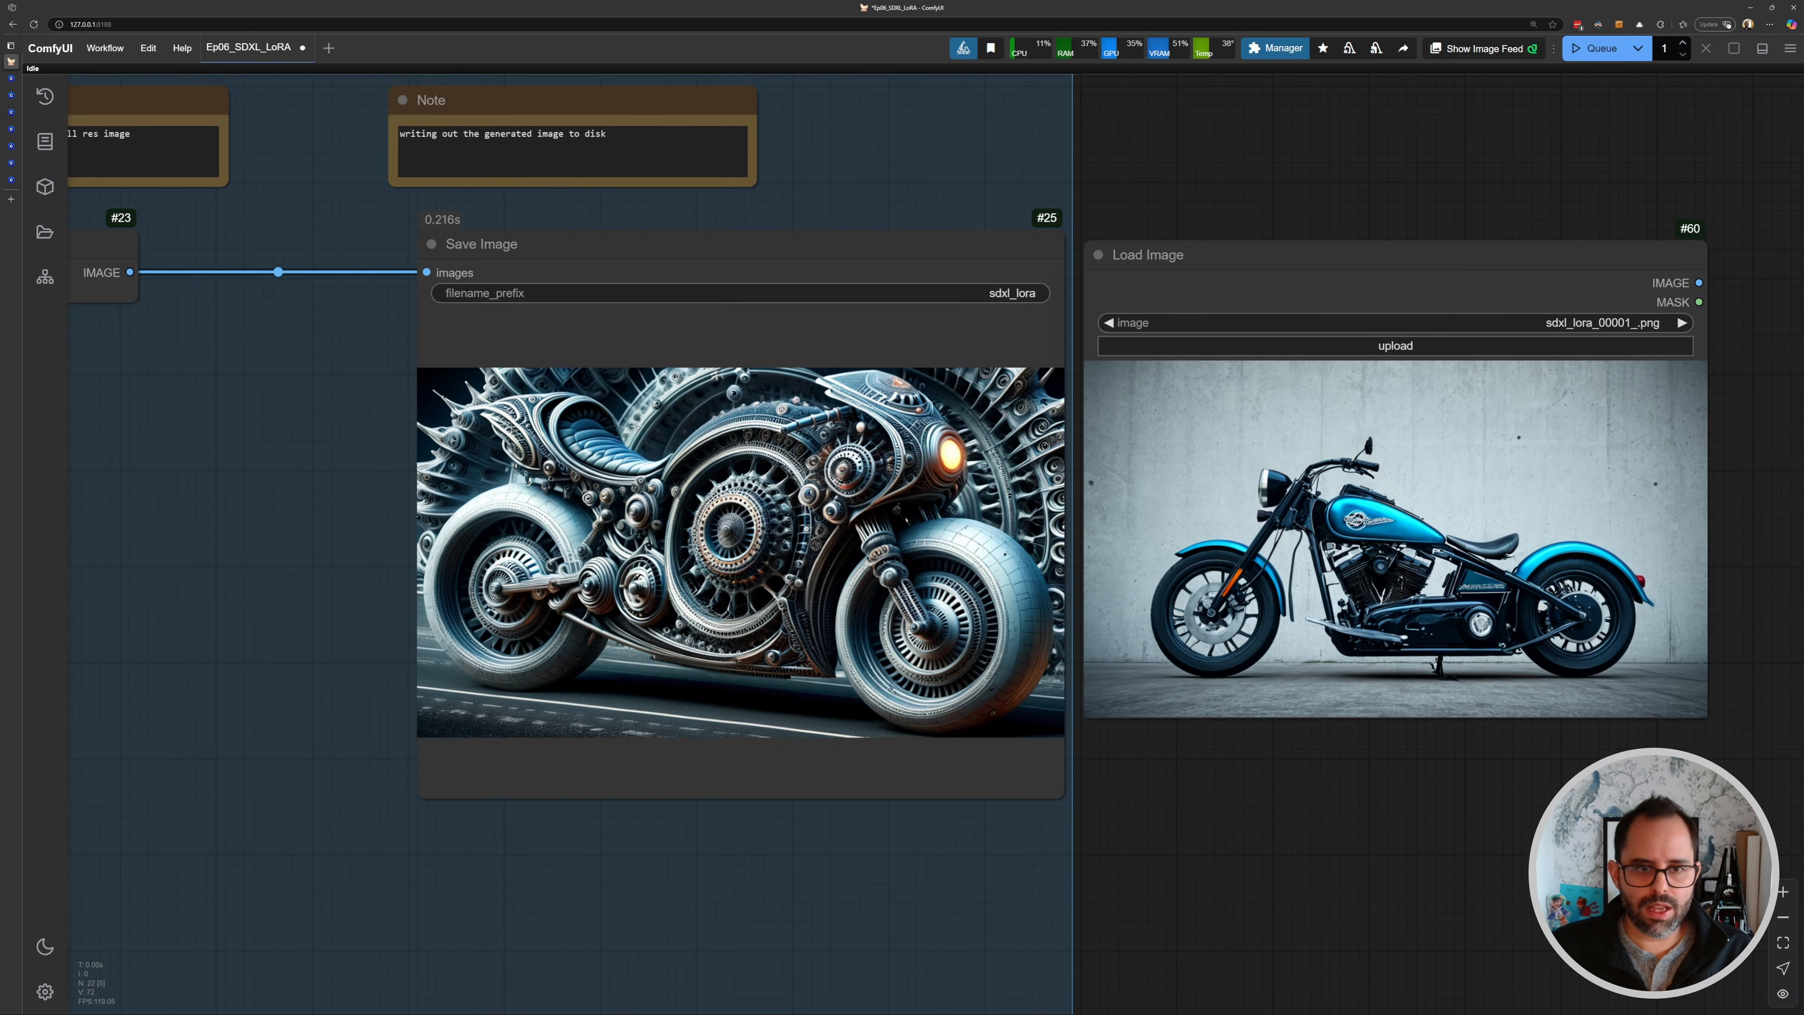
- Examine the Load LoRA node settings in the workflow and the Civitai Fractal Geometry LoRA page
scroll(313, 358, down, 7)
drag(314, 357, 1420, 509)
drag(357, 468, 1231, 451)
scroll(792, 487, up, 11)
scroll(629, 436, up, 3)
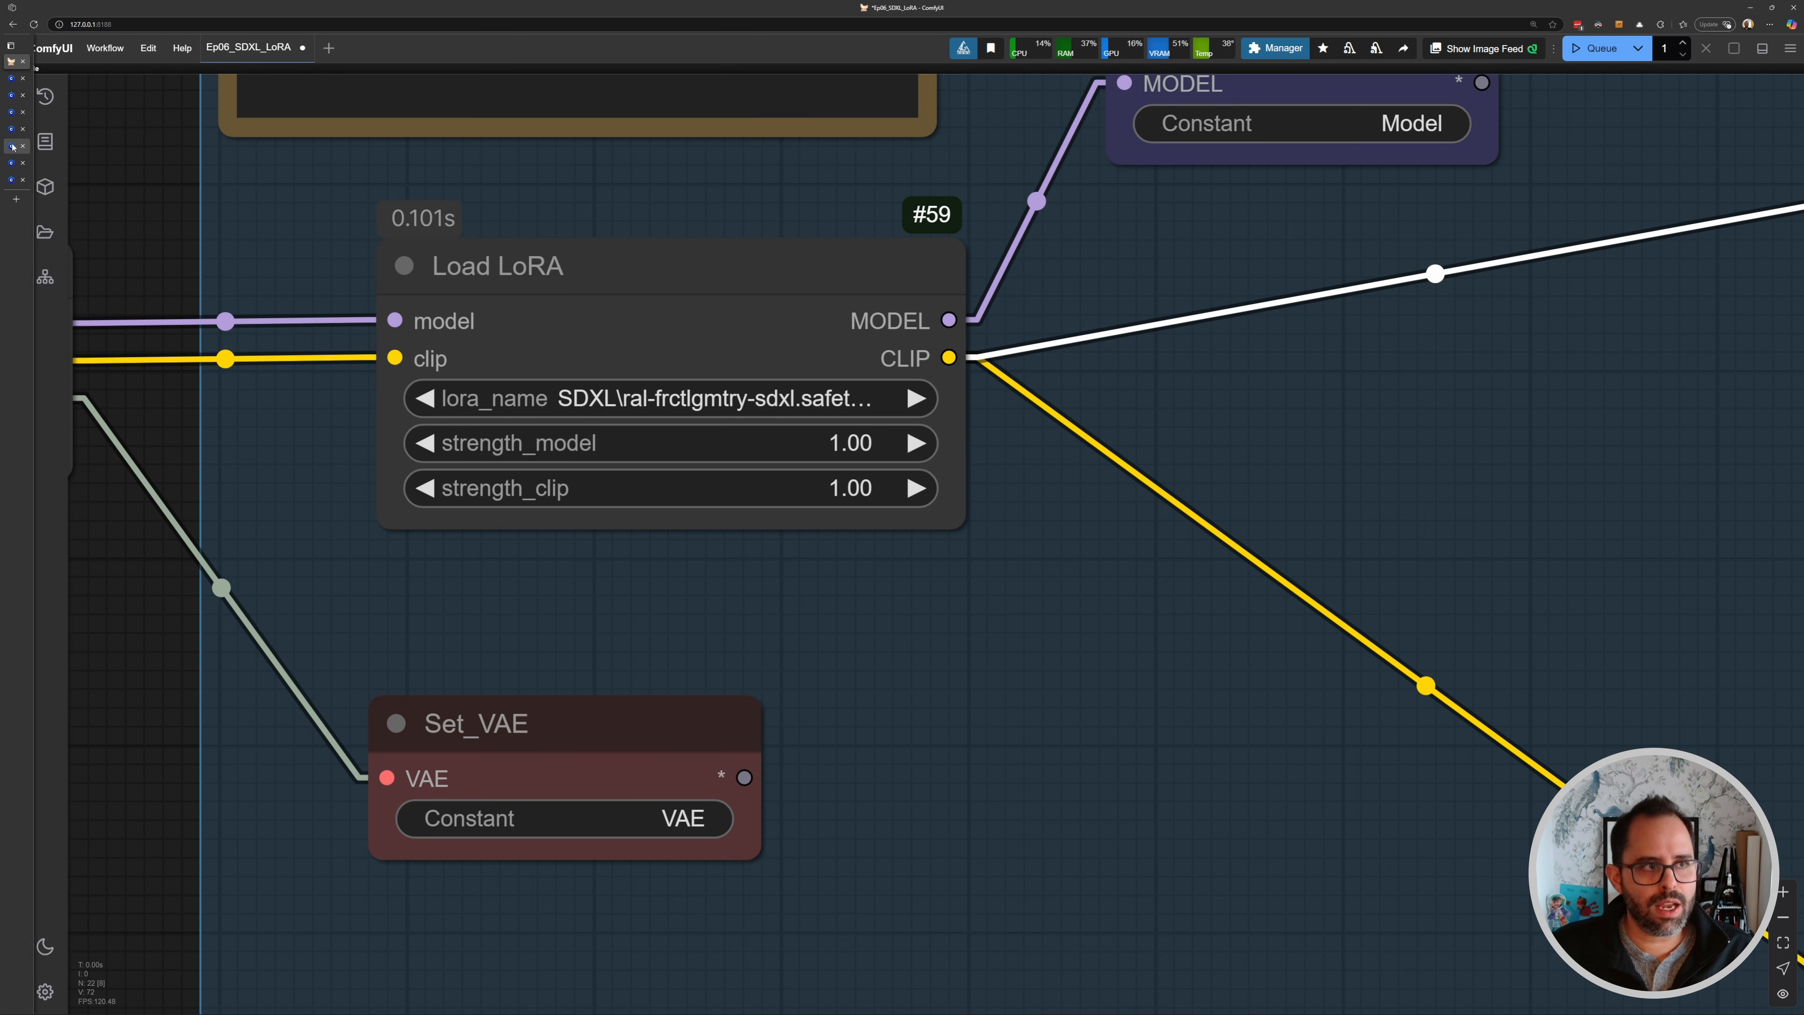
click(31, 147)
scroll(573, 555, down, 5)
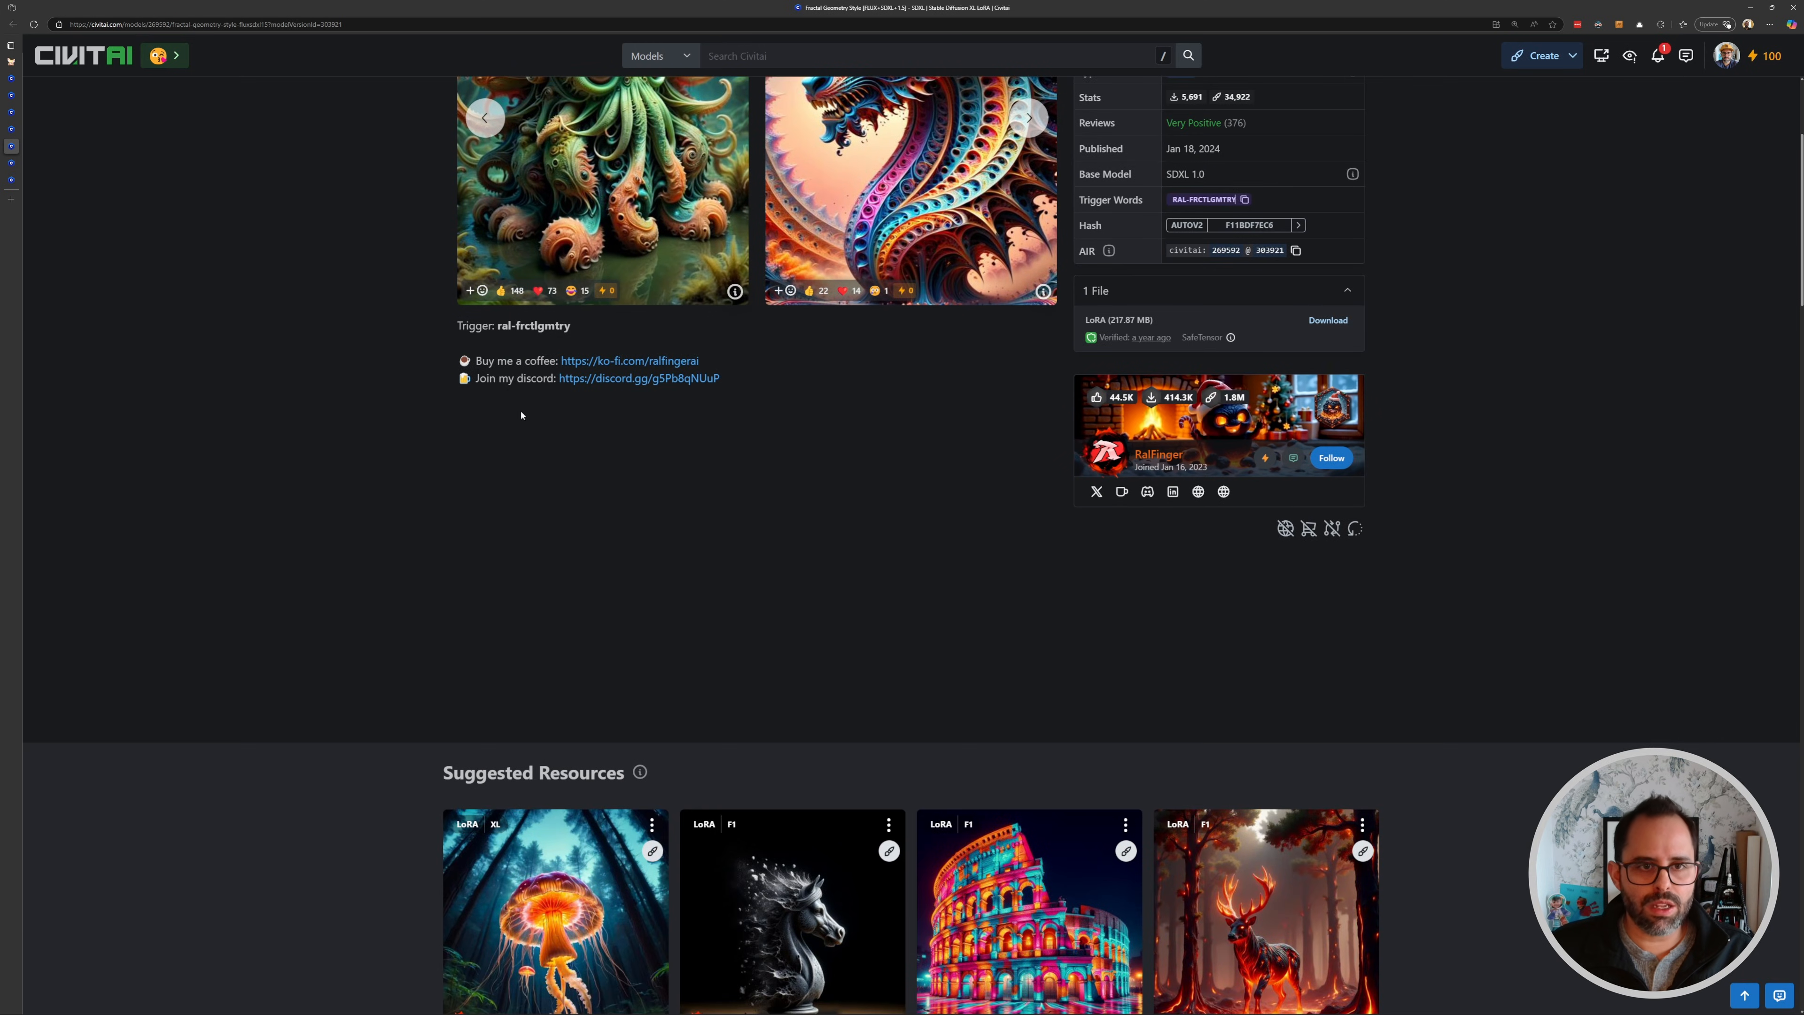
scroll(537, 218, up, 3)
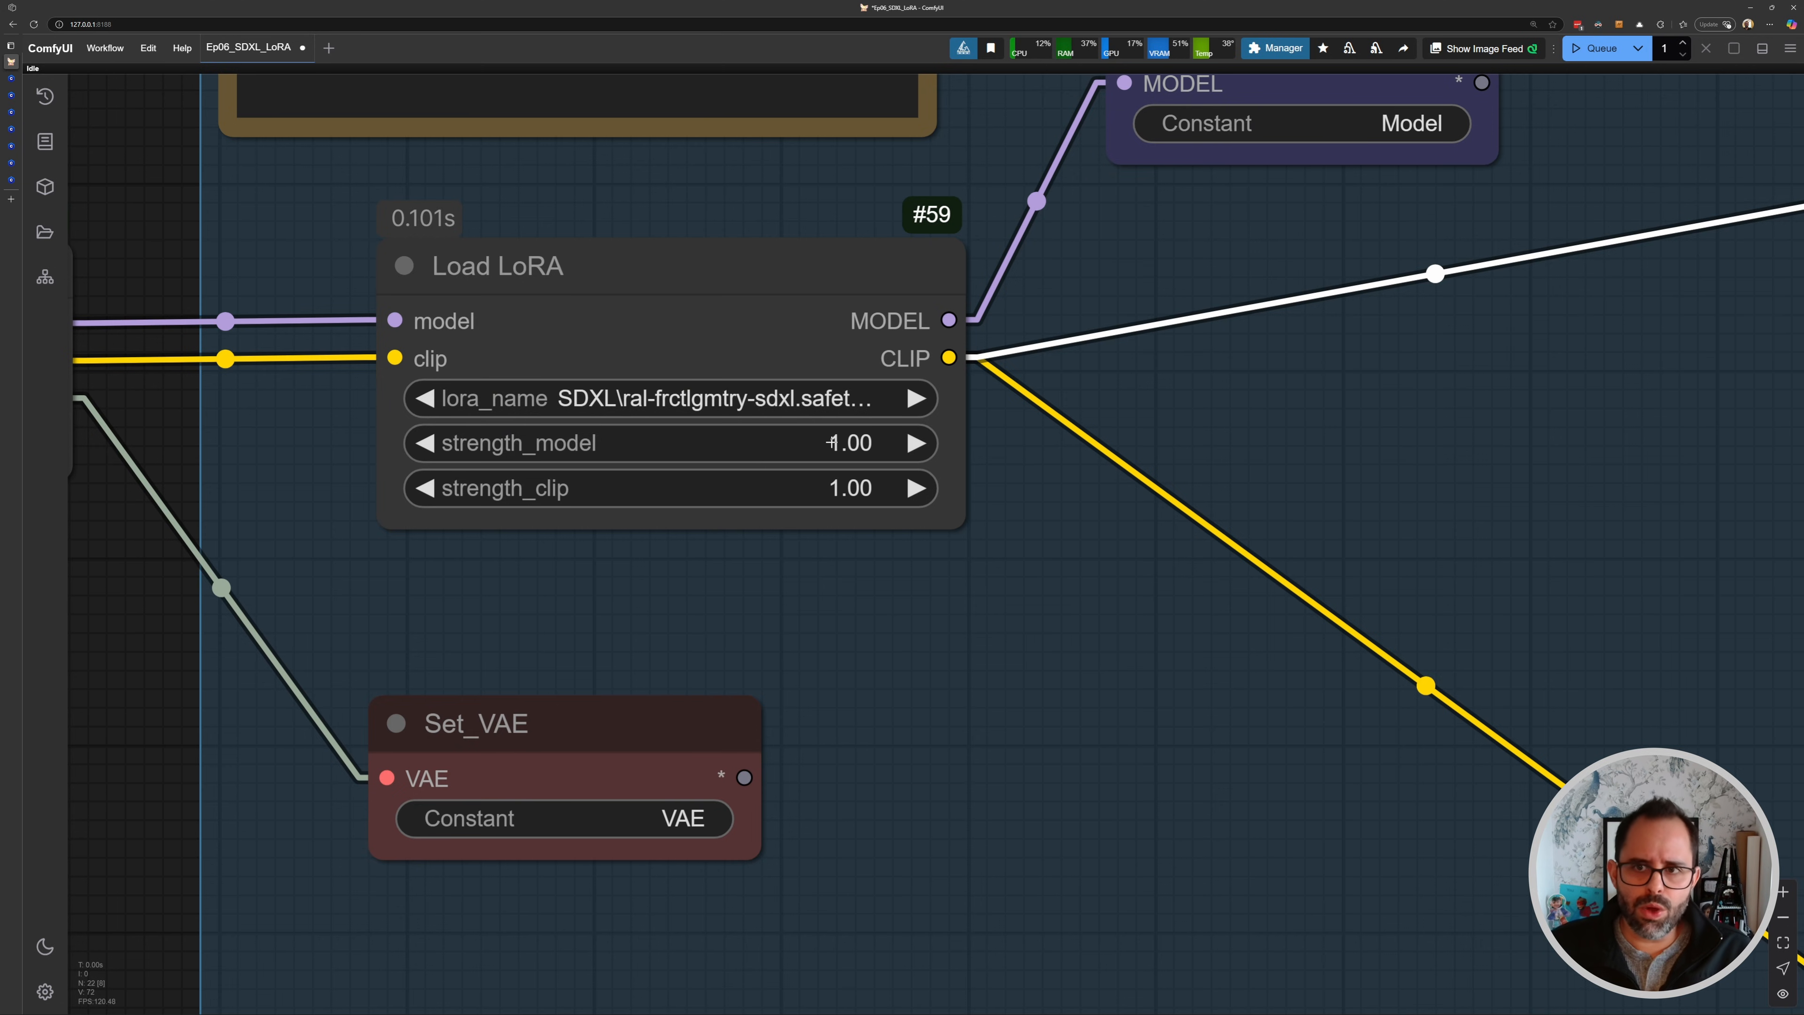
scroll(620, 327, down, 5)
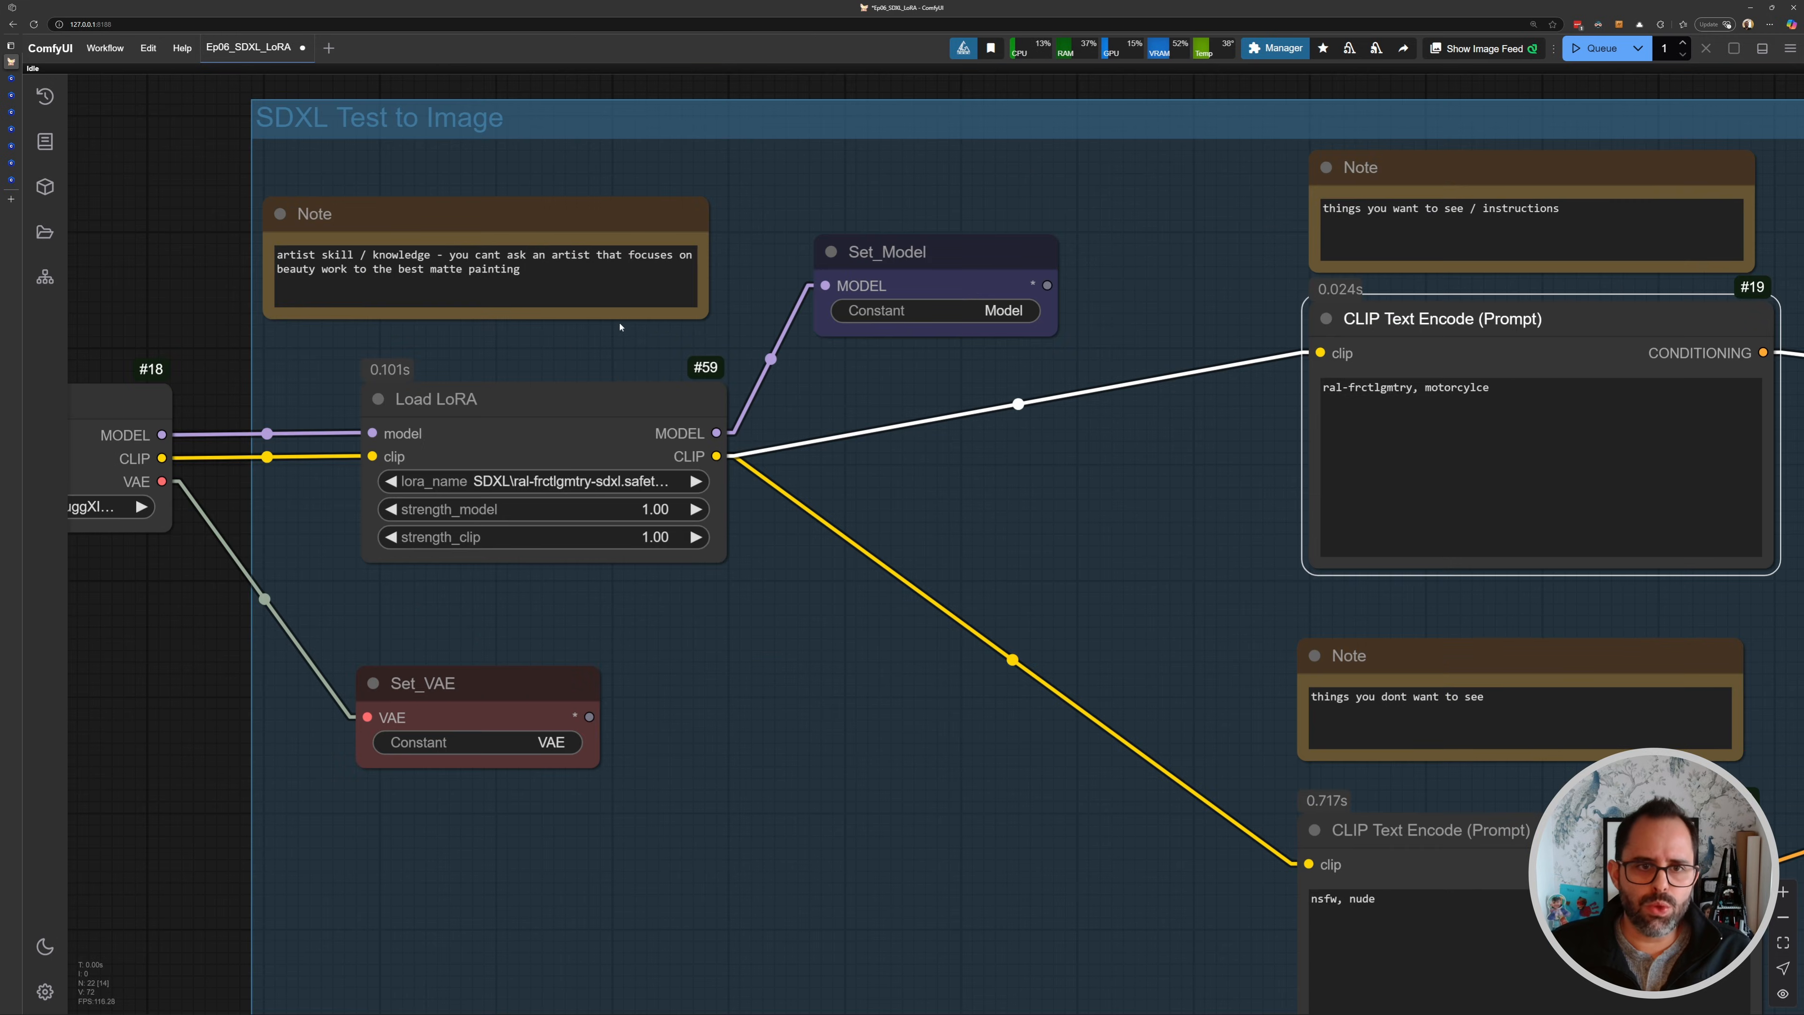
scroll(705, 352, down, 5)
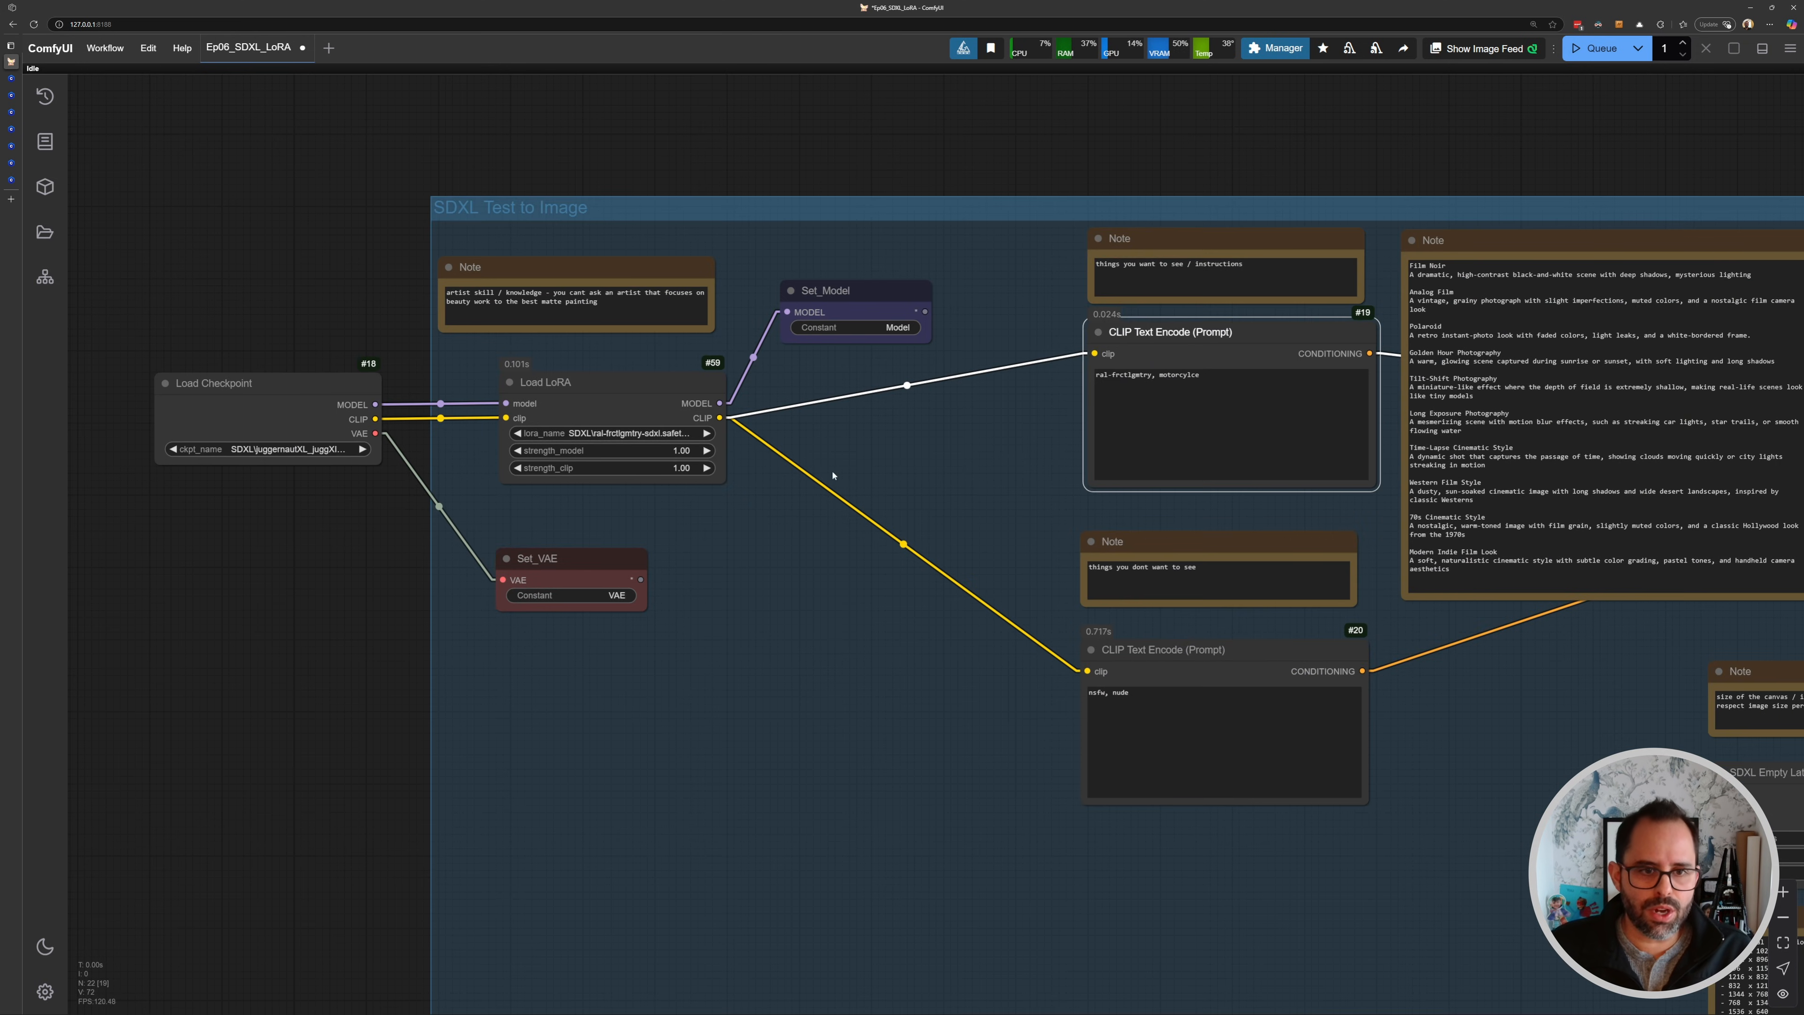
scroll(649, 436, up, 5)
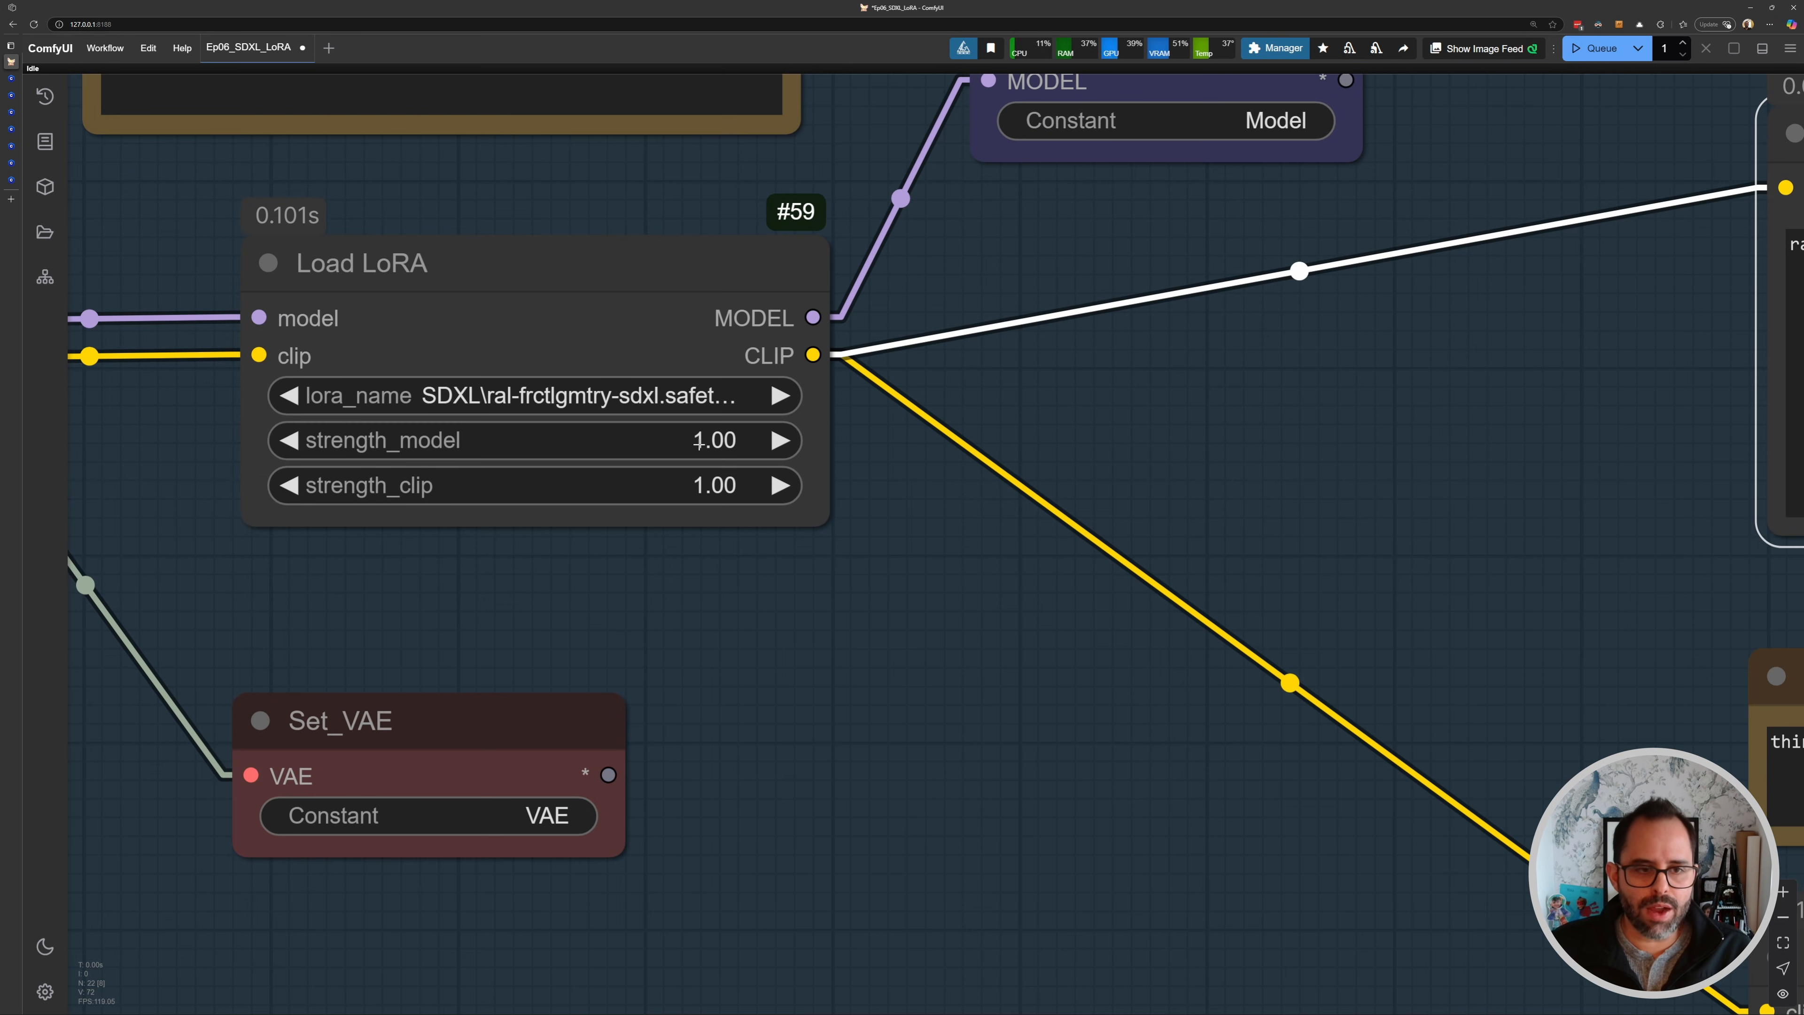
- Set the Load LoRA strength_model to 1.2 and queue the workflow
click(676, 441)
text(1.2)
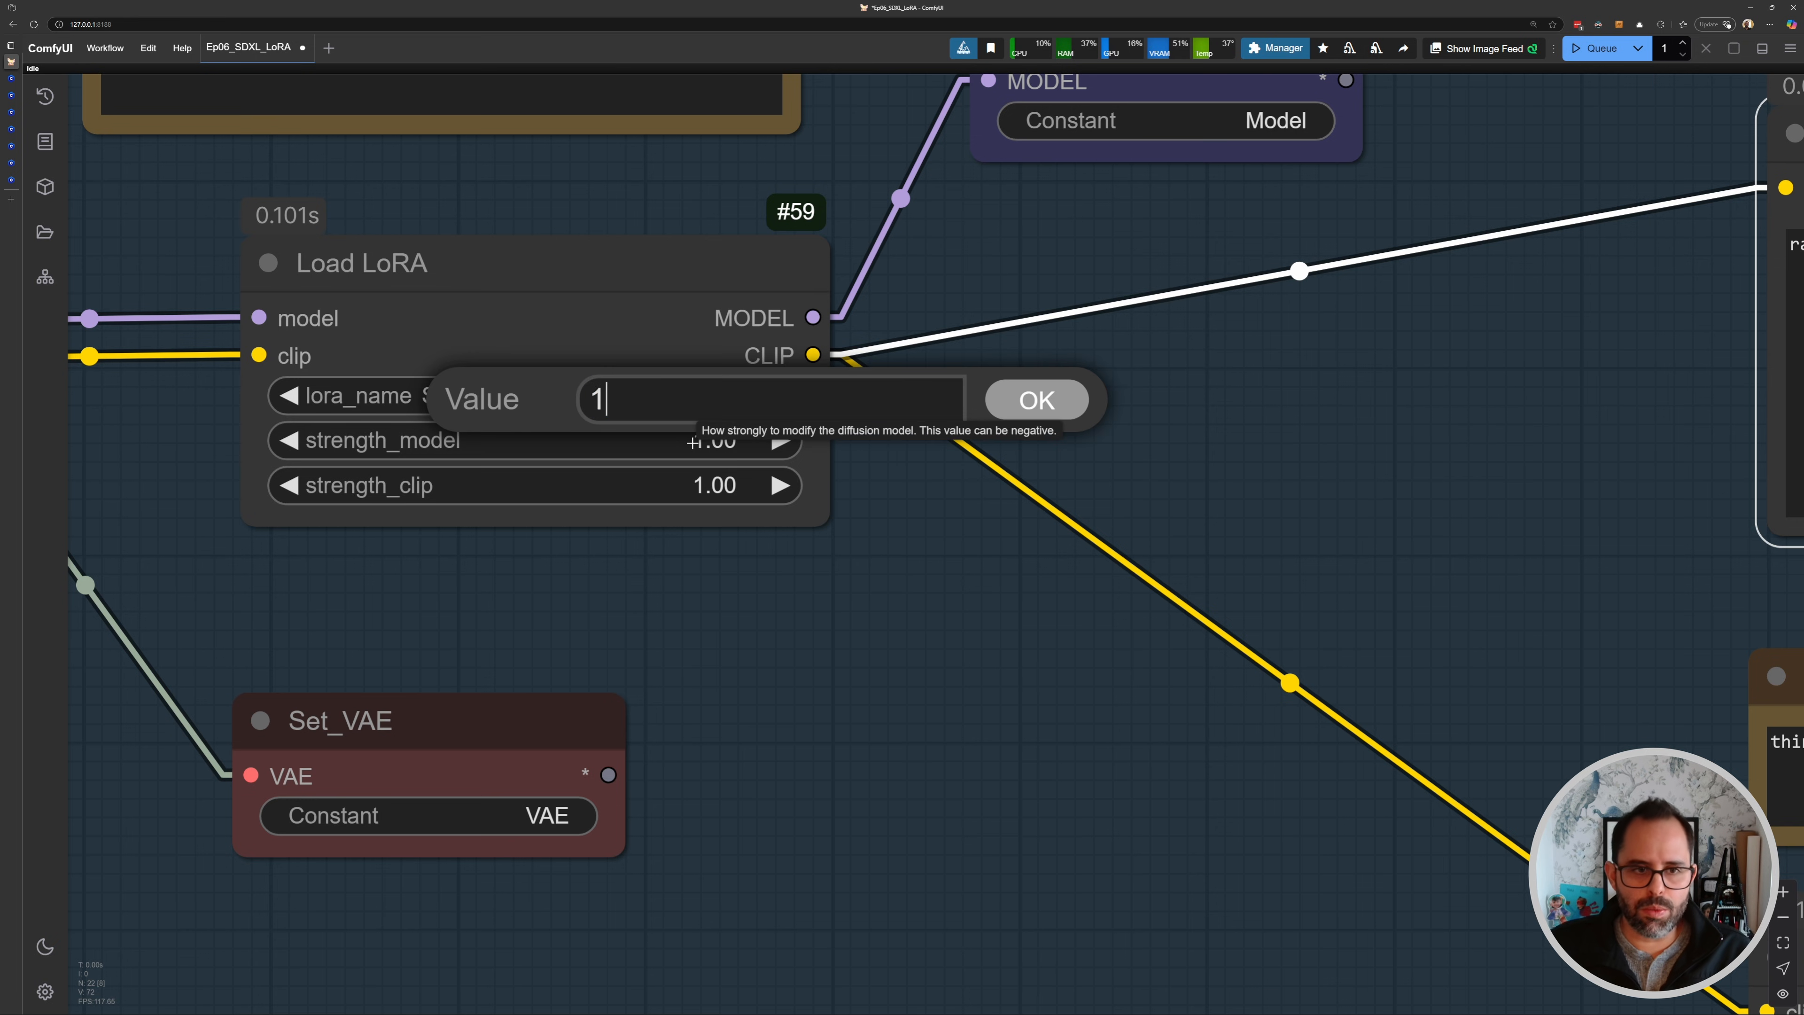
key(Return)
key(ctrl+Return)
- Inspect the generated image in Save Image and return to the Load LoRA node
scroll(1029, 459, down, 12)
drag(1148, 488, 899, 468)
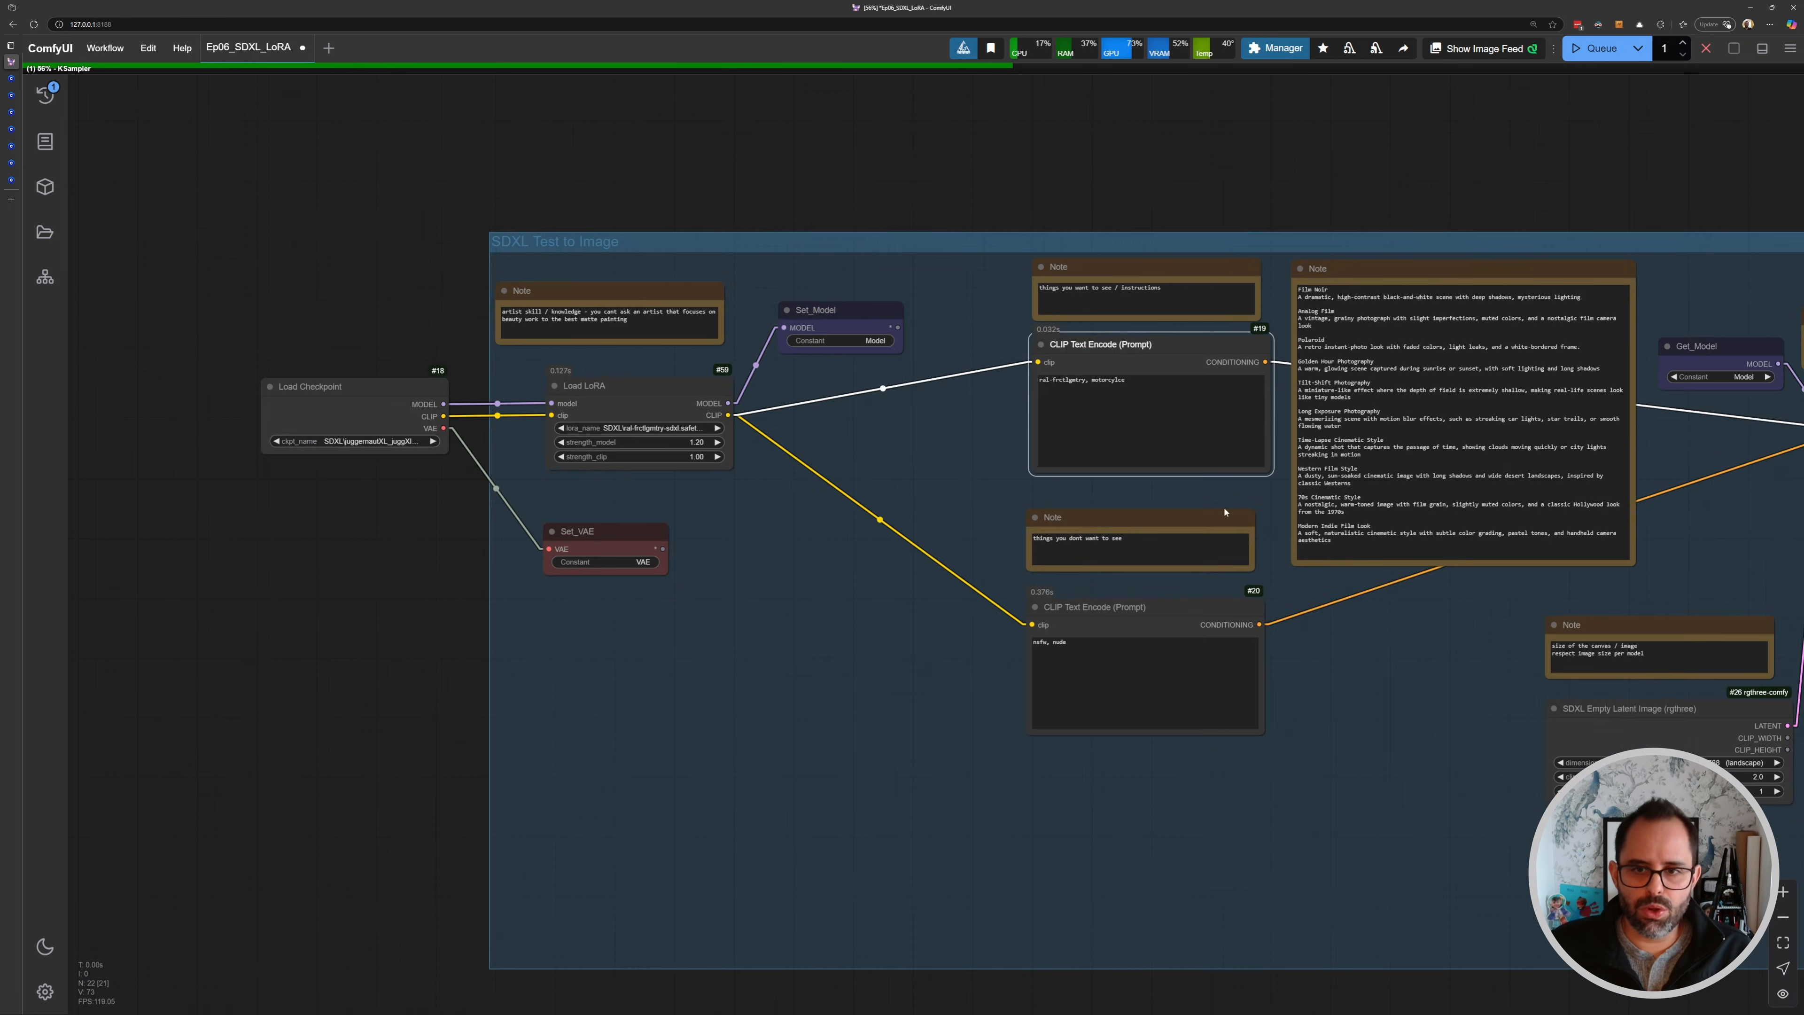
drag(1676, 557, 879, 501)
scroll(1051, 536, up, 6)
drag(1349, 568, 962, 499)
drag(1446, 513, 822, 476)
scroll(821, 475, down, 2)
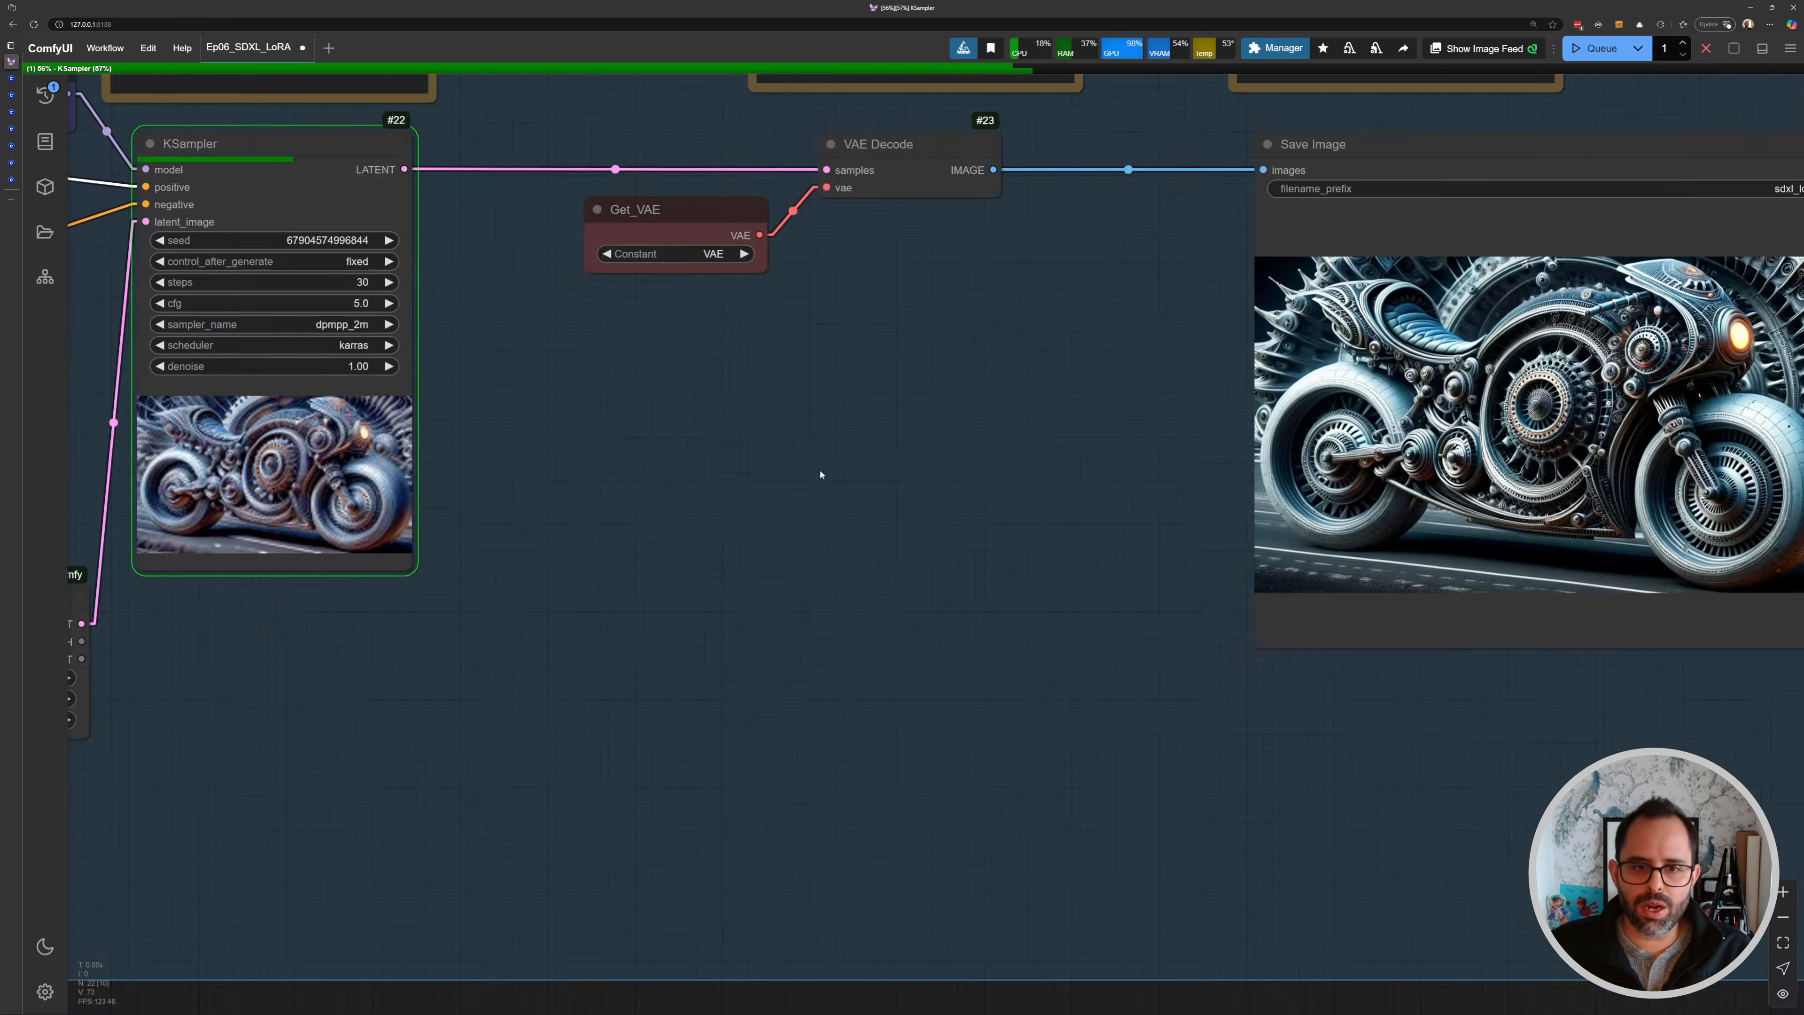
drag(1335, 413, 997, 439)
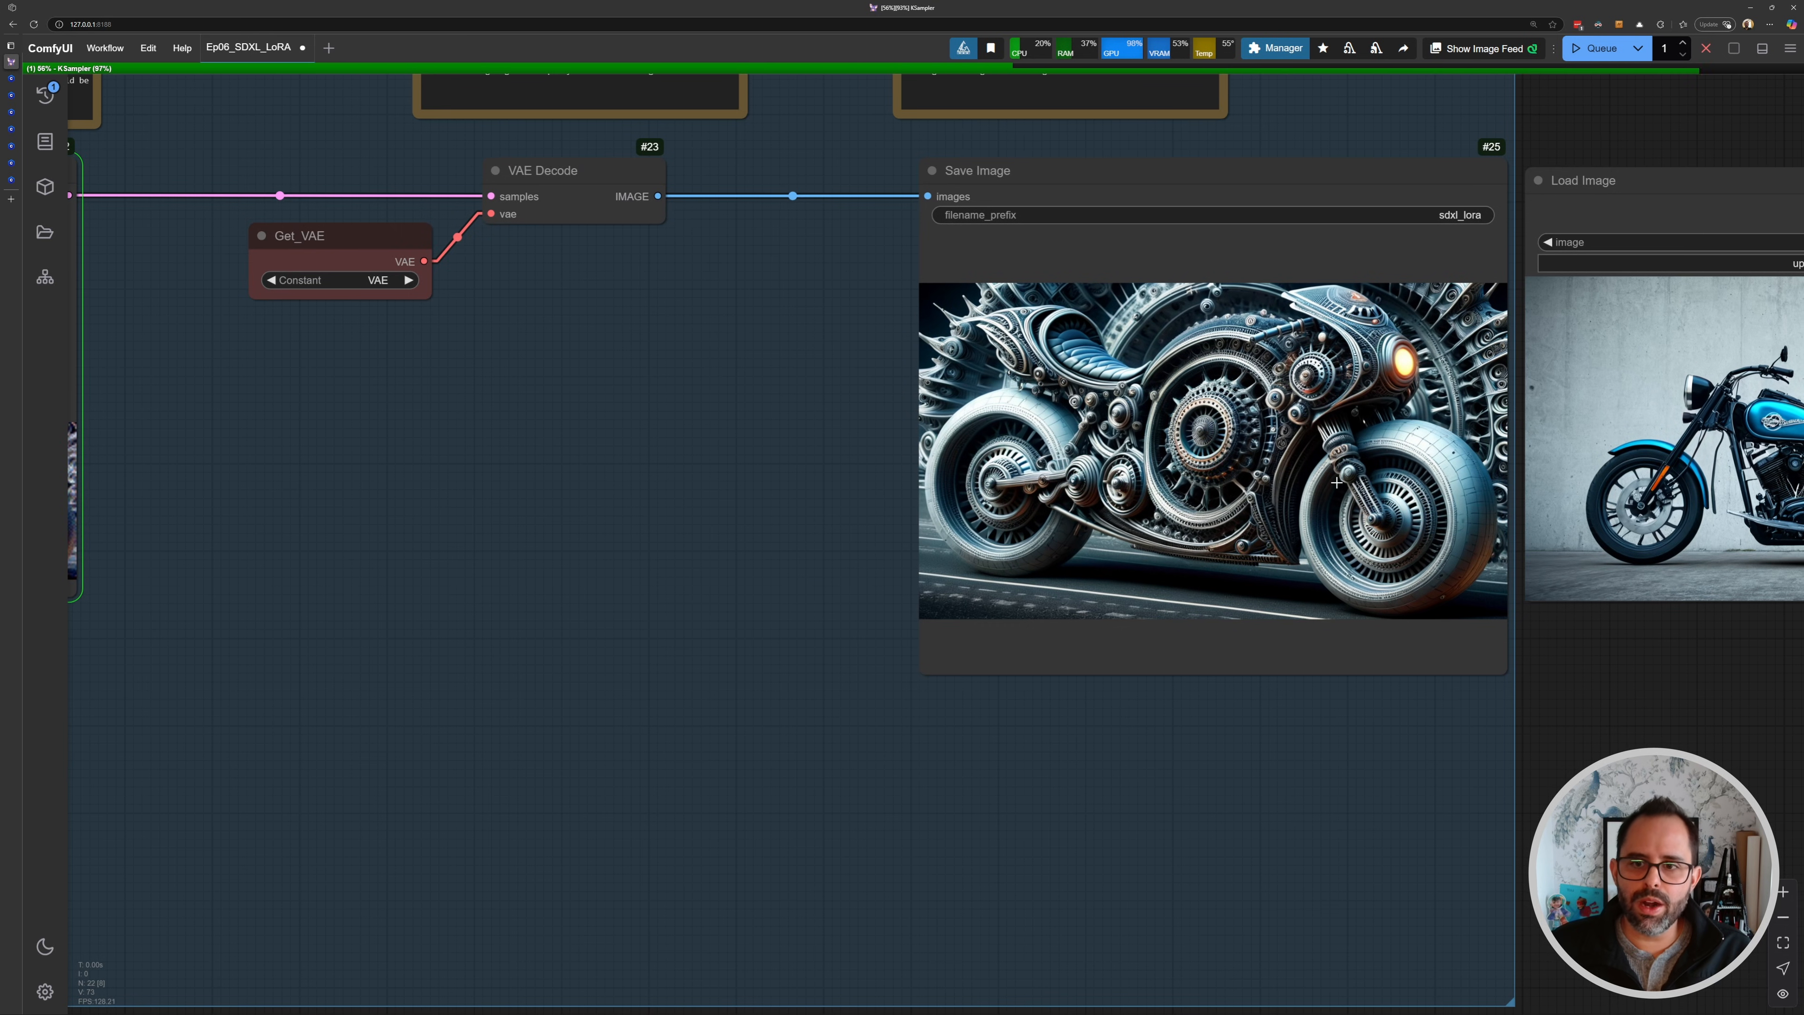
scroll(1332, 485, up, 4)
drag(1332, 484, 1107, 556)
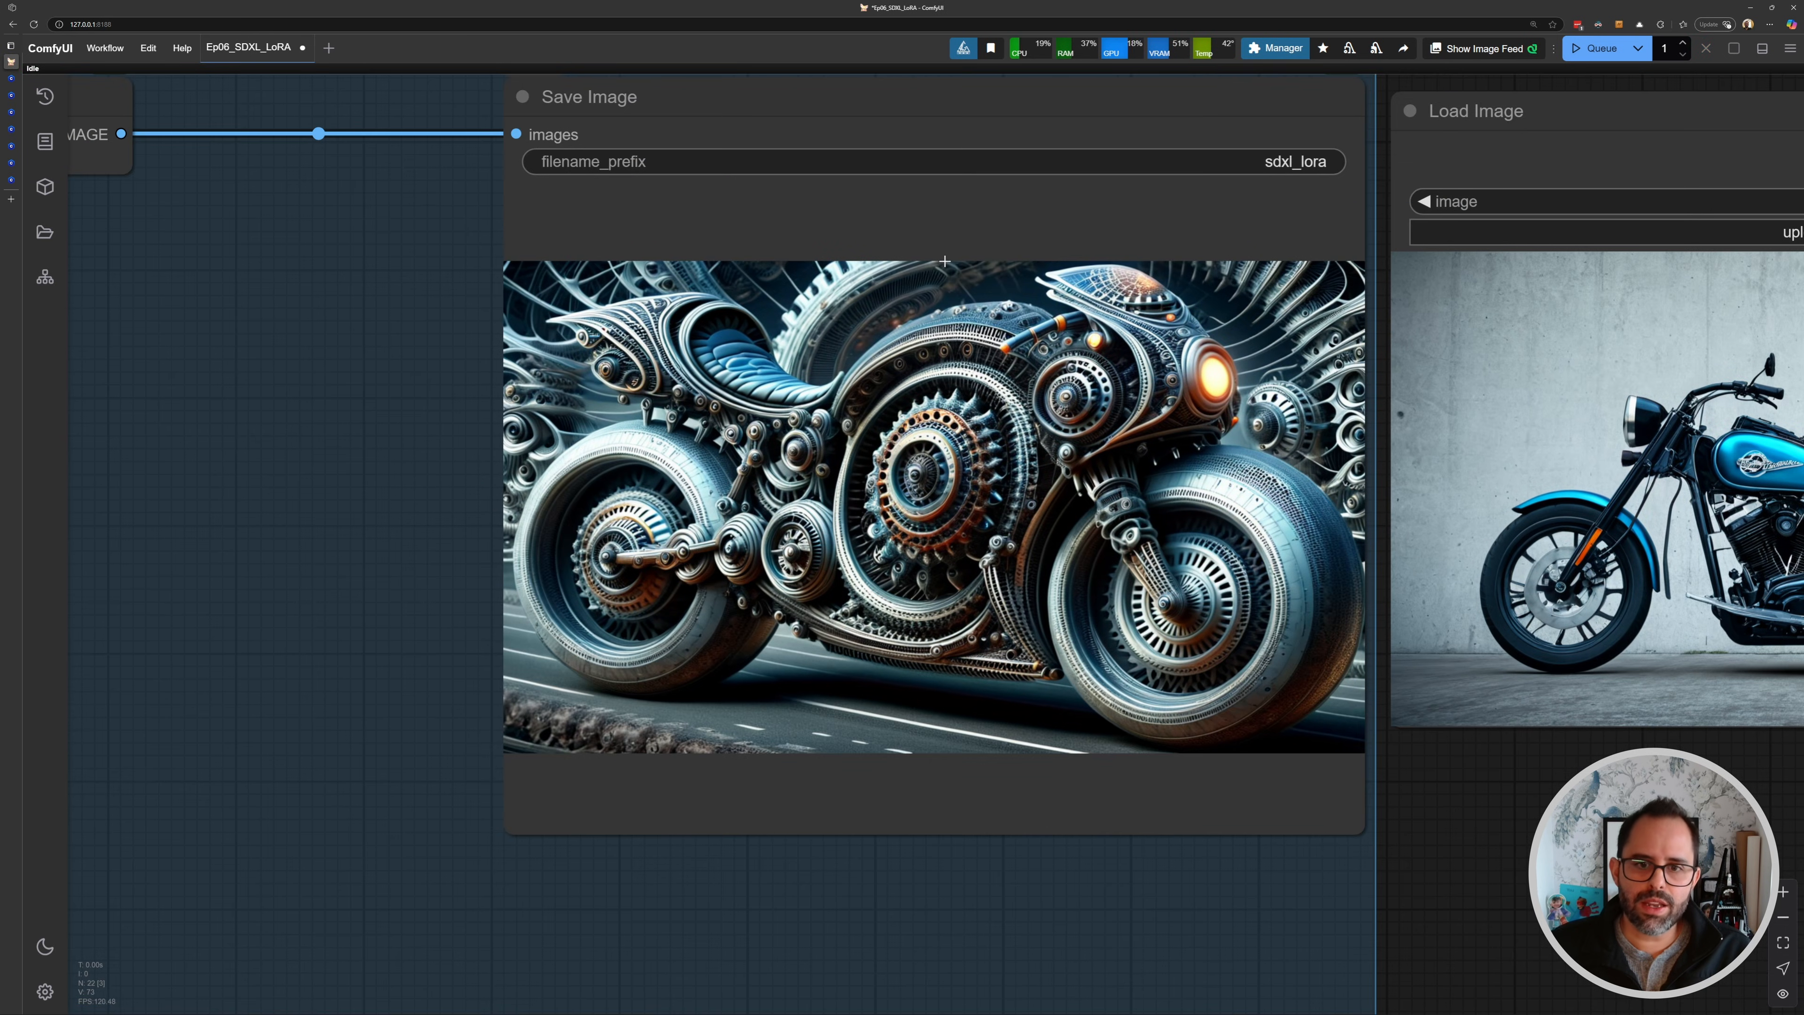
scroll(900, 421, down, 3)
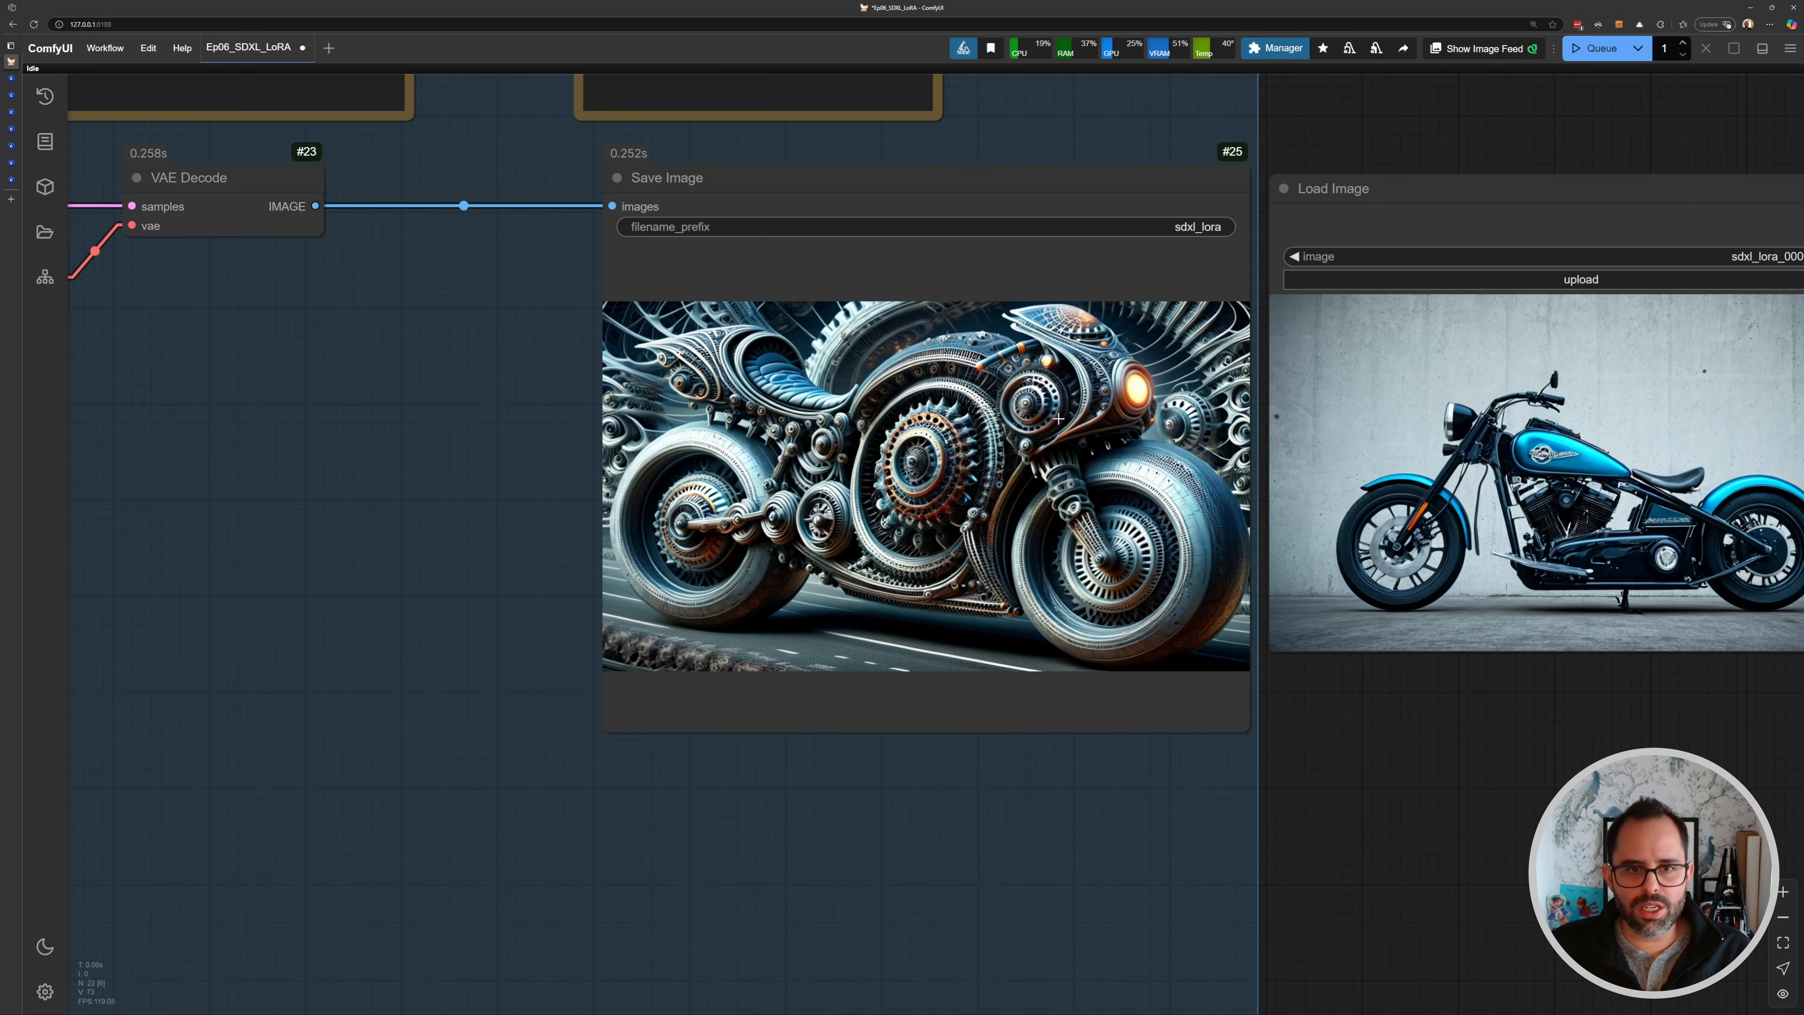
scroll(904, 448, down, 4)
scroll(730, 412, up, 5)
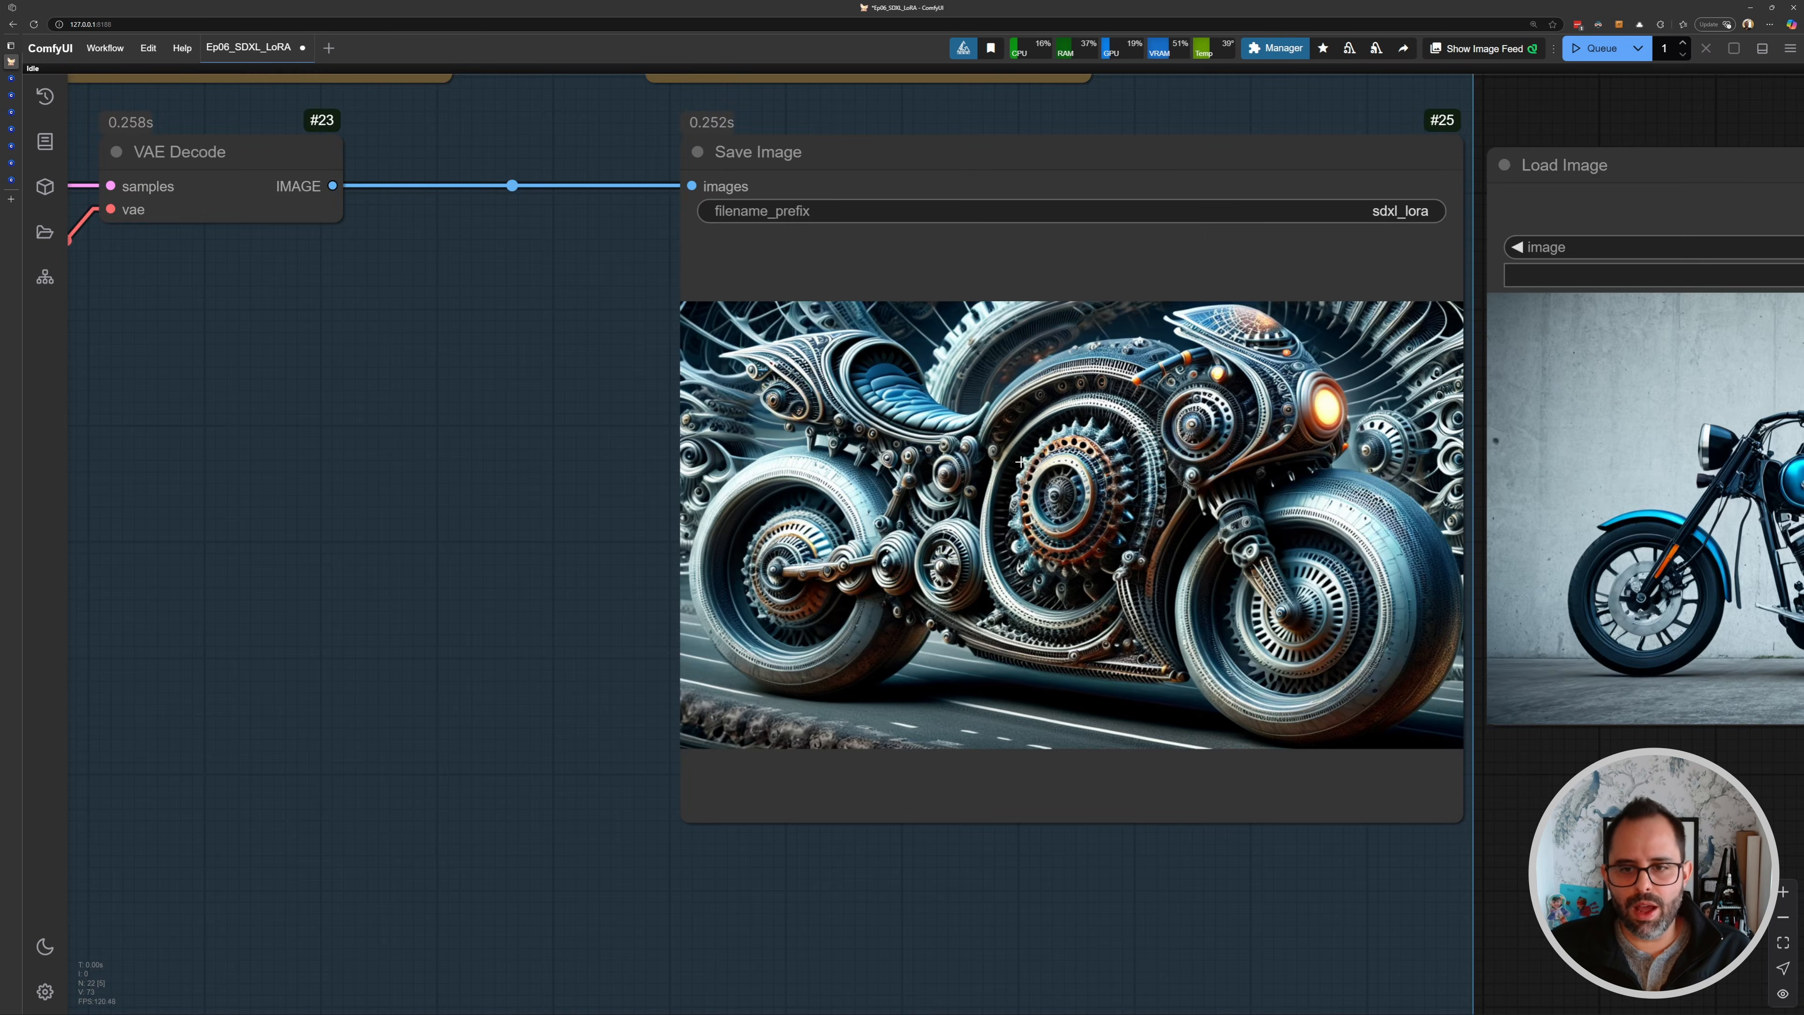
scroll(744, 442, down, 5)
drag(402, 410, 1269, 485)
drag(497, 454, 1565, 449)
drag(680, 456, 1021, 500)
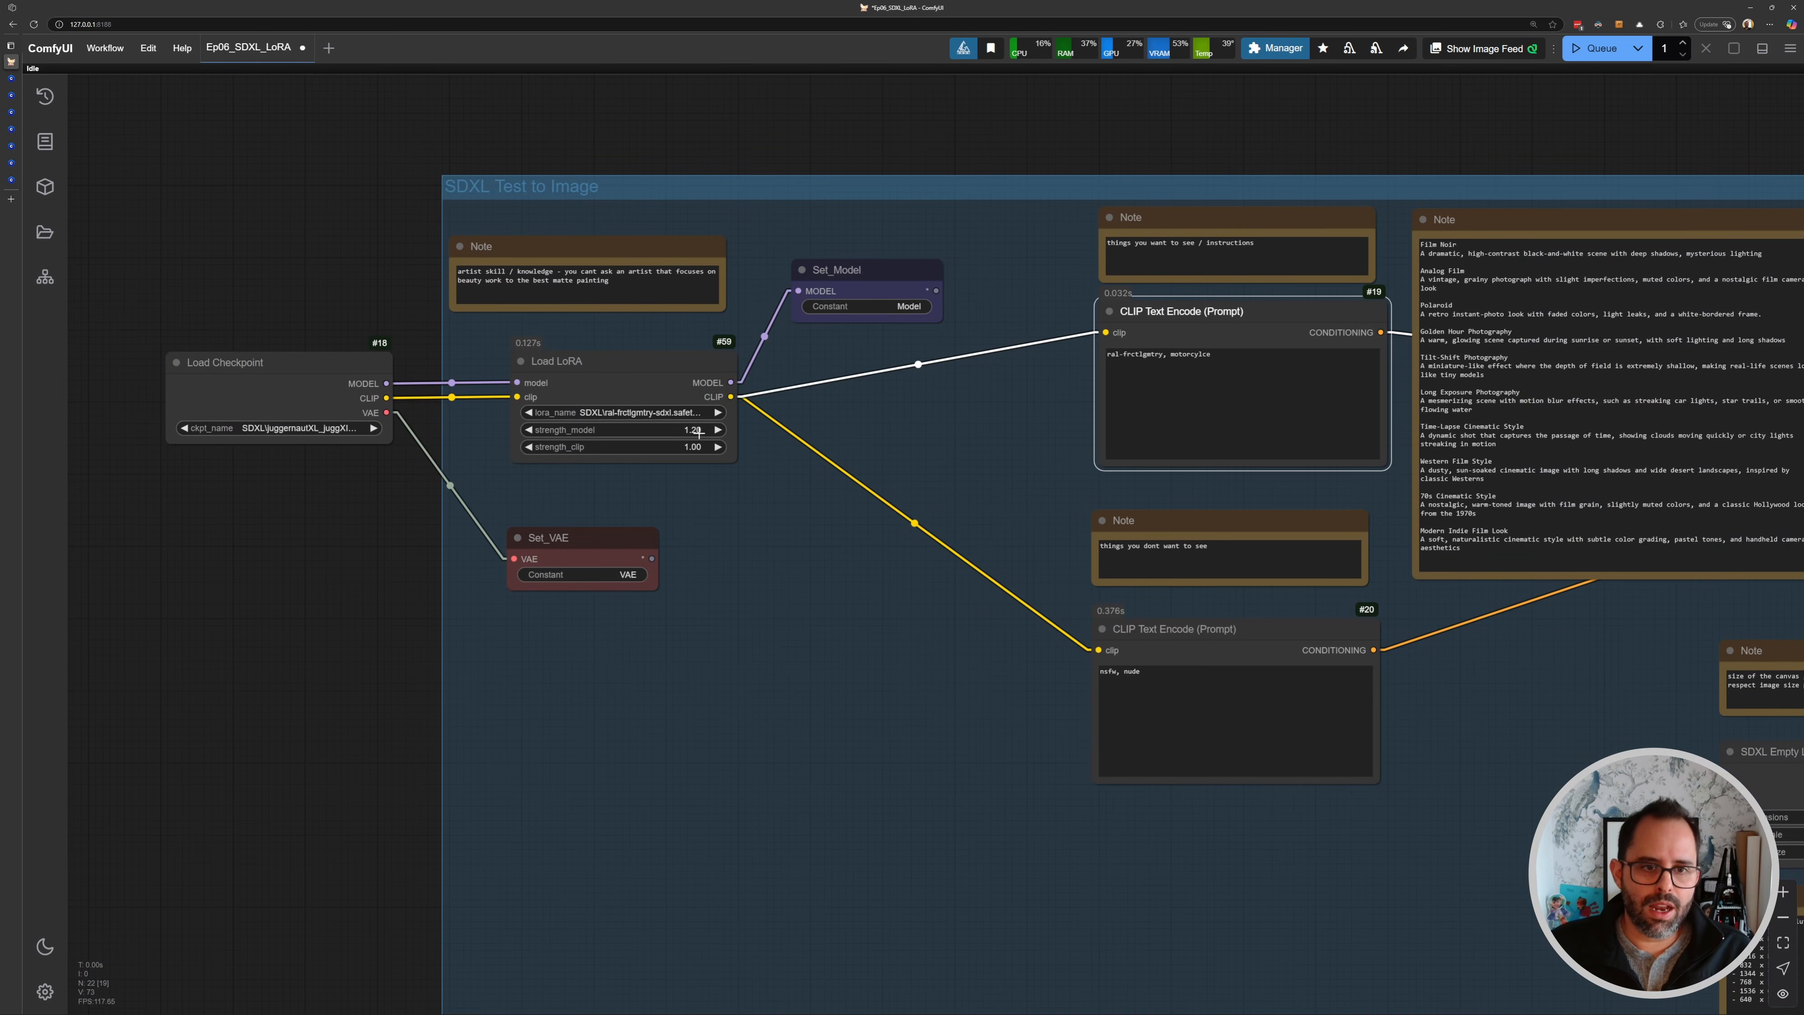
- Set the Load LoRA strength_model to 0.5 and queue the workflow again
click(698, 431)
text(0.5)
key(Return)
key(ctrl+Return)
- Inspect the newly generated image in Save Image and return to the Load LoRA node
scroll(681, 416, up, 6)
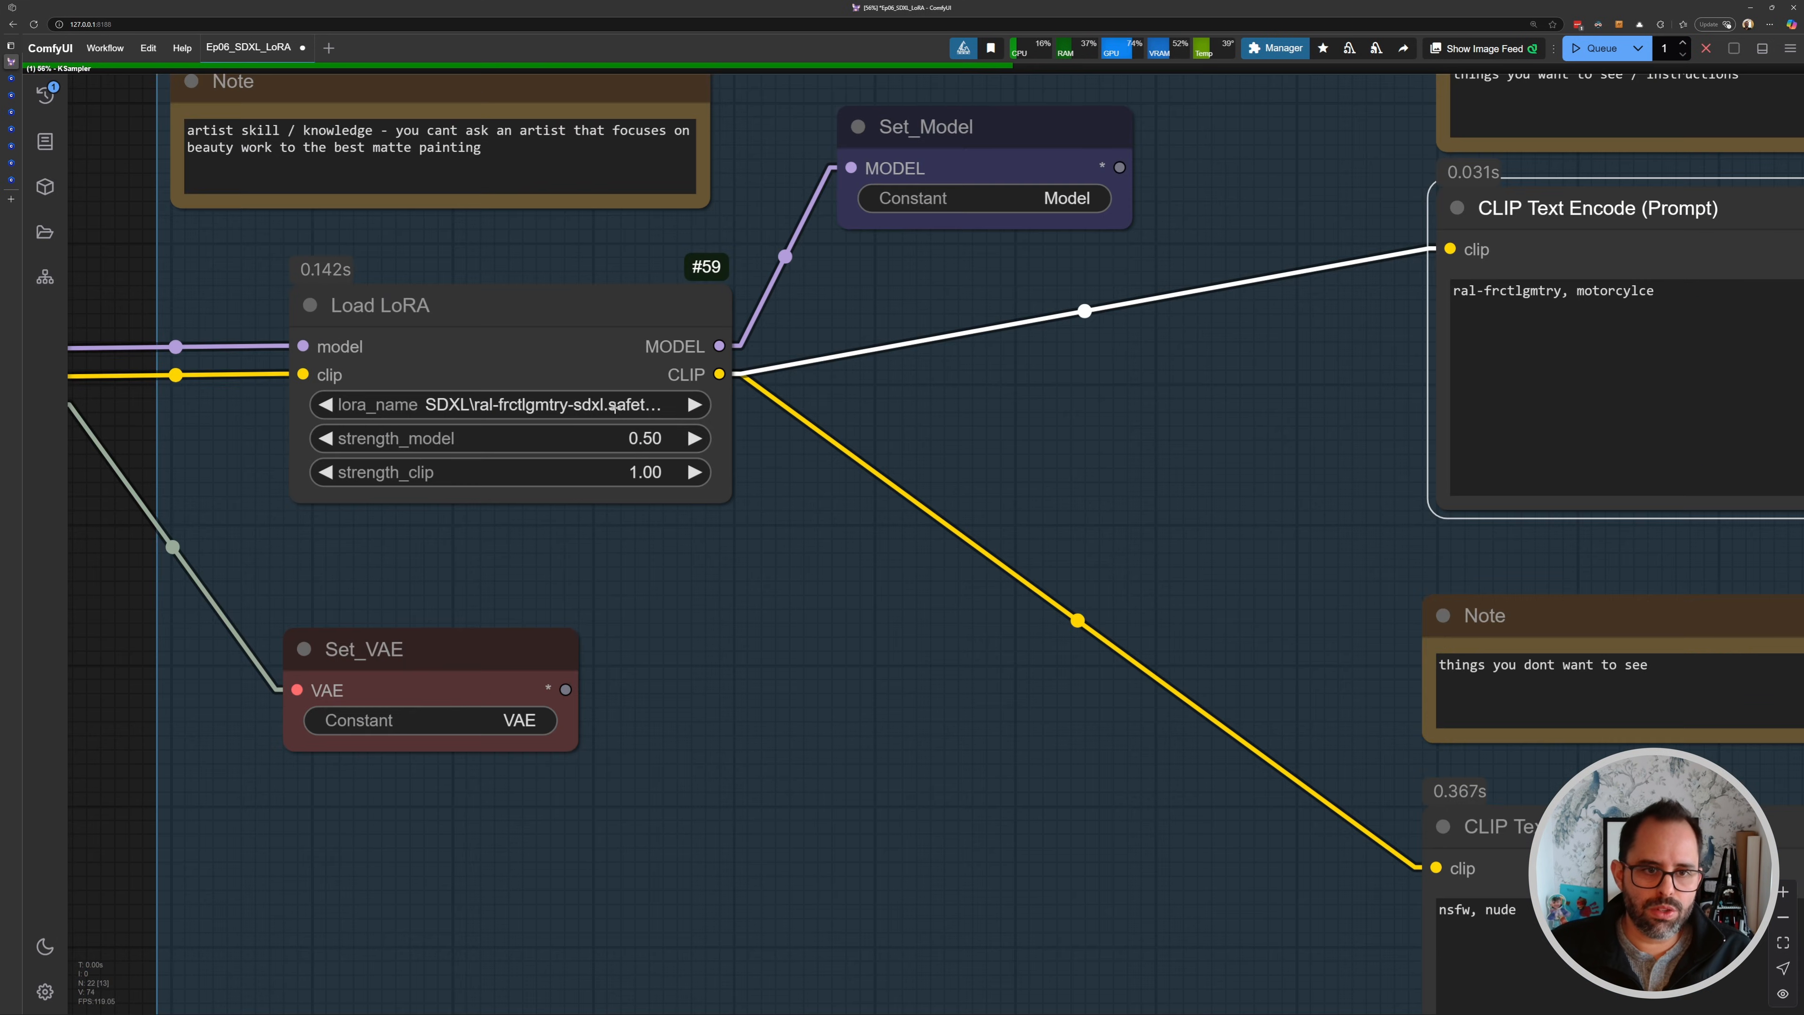
scroll(857, 436, down, 5)
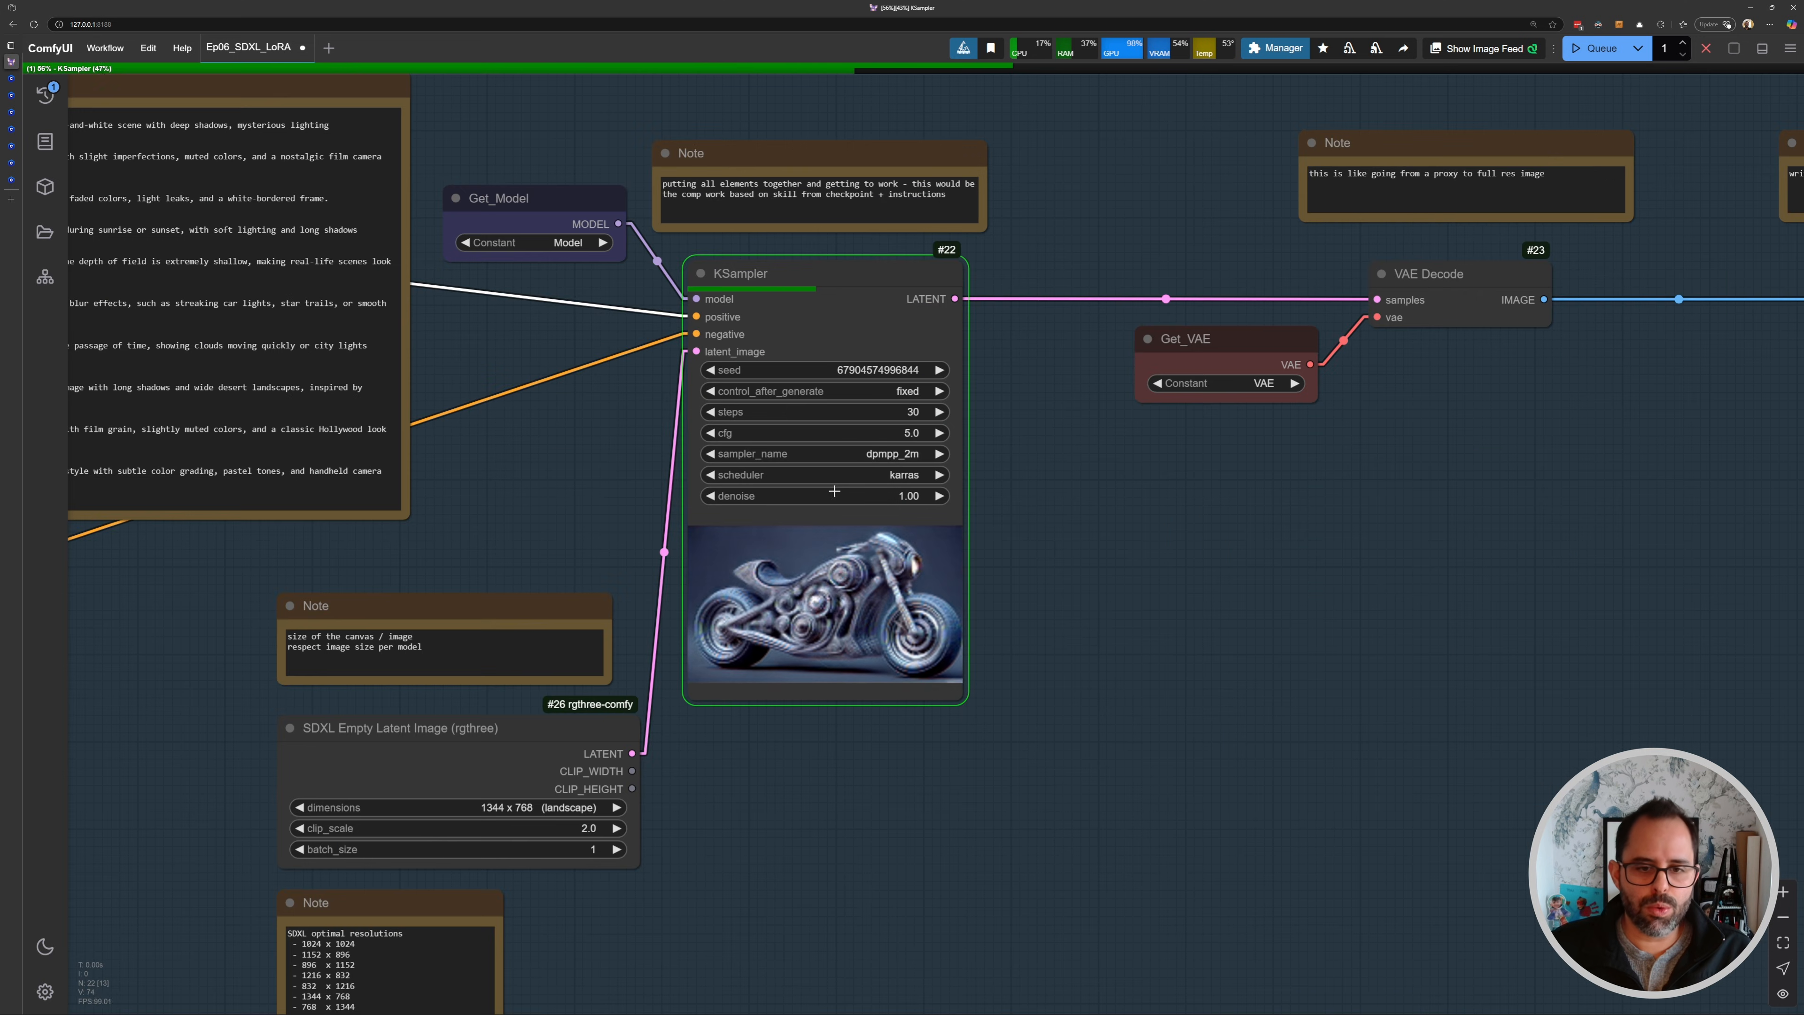
scroll(841, 574, up, 6)
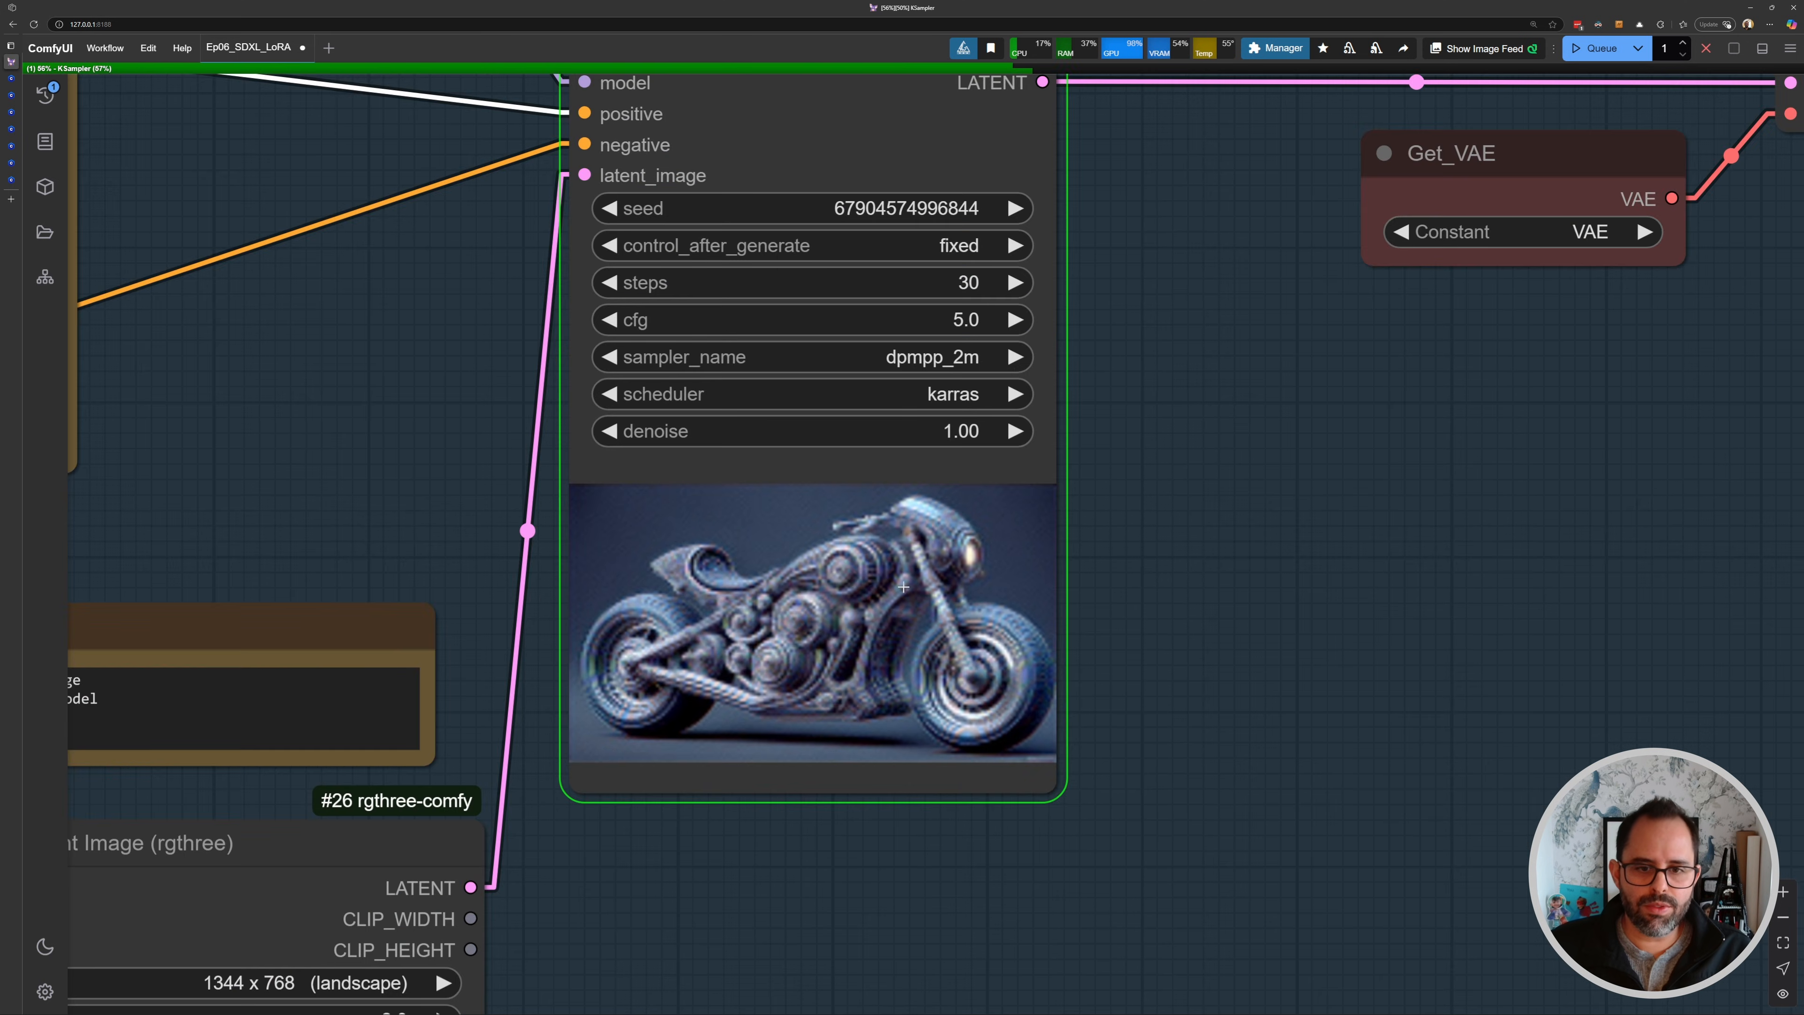
drag(1477, 595, 429, 523)
drag(1349, 530, 455, 524)
drag(1477, 298, 785, 438)
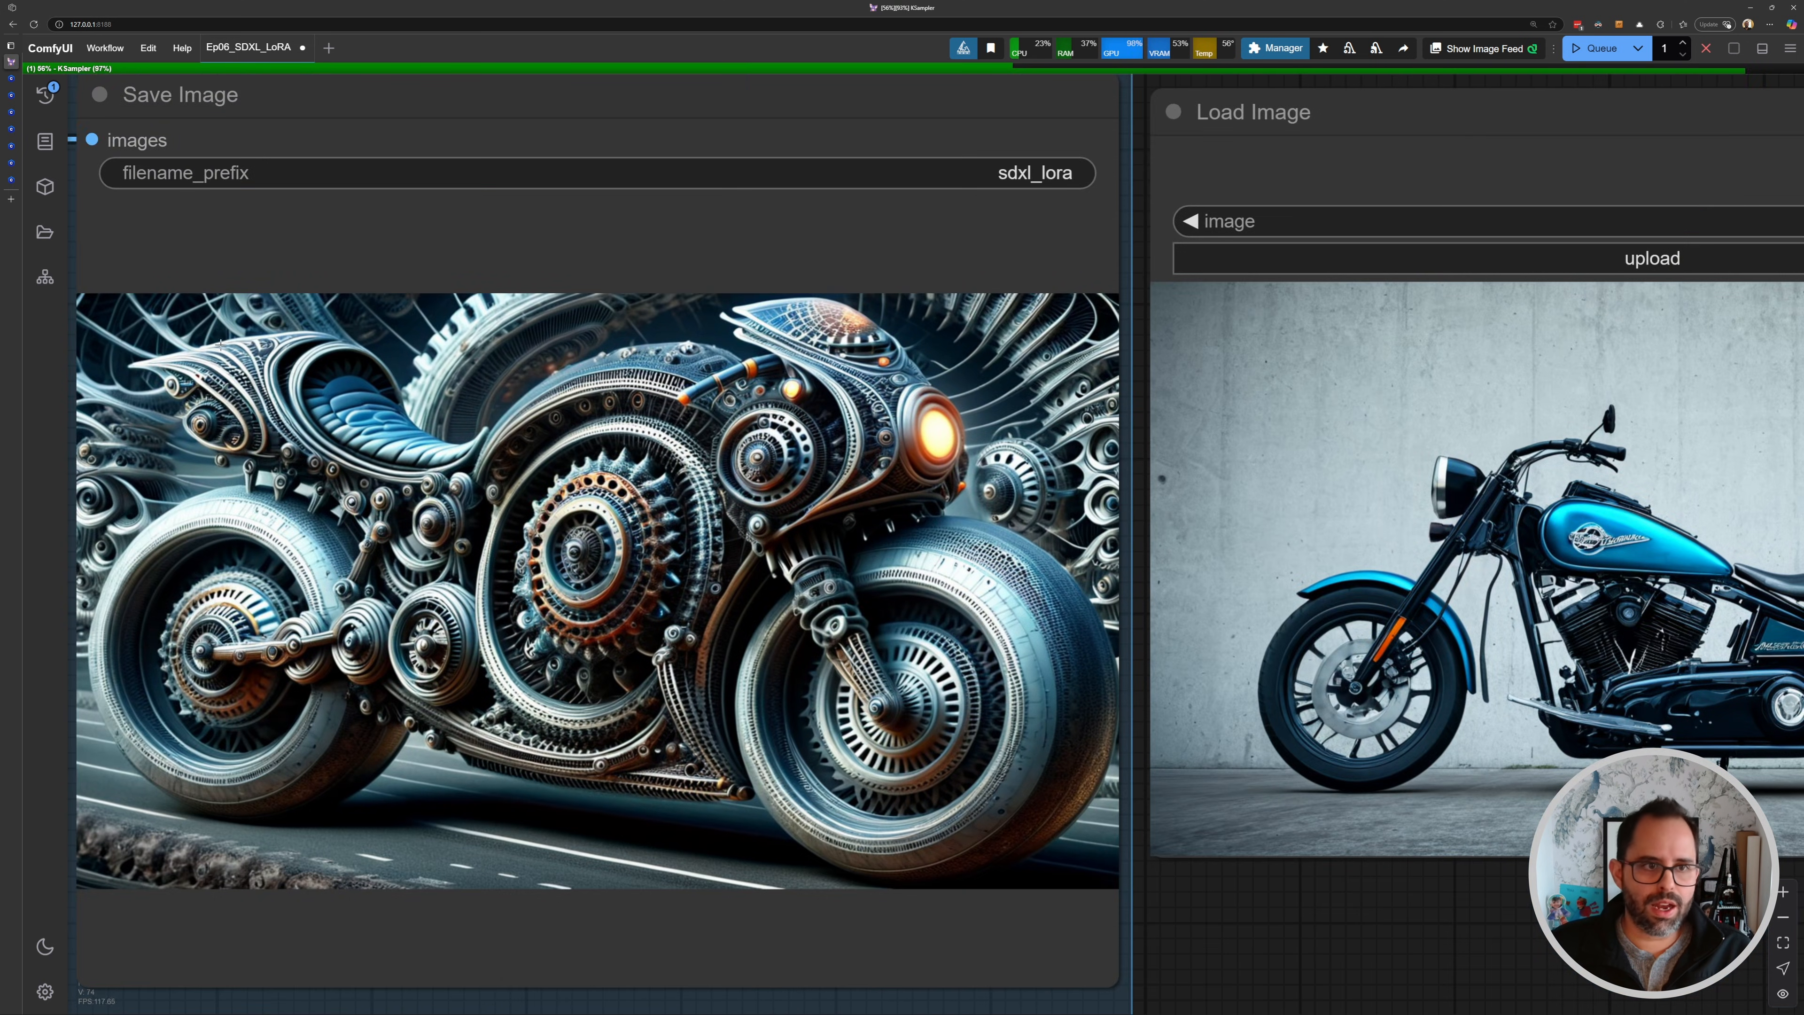
drag(220, 345, 321, 352)
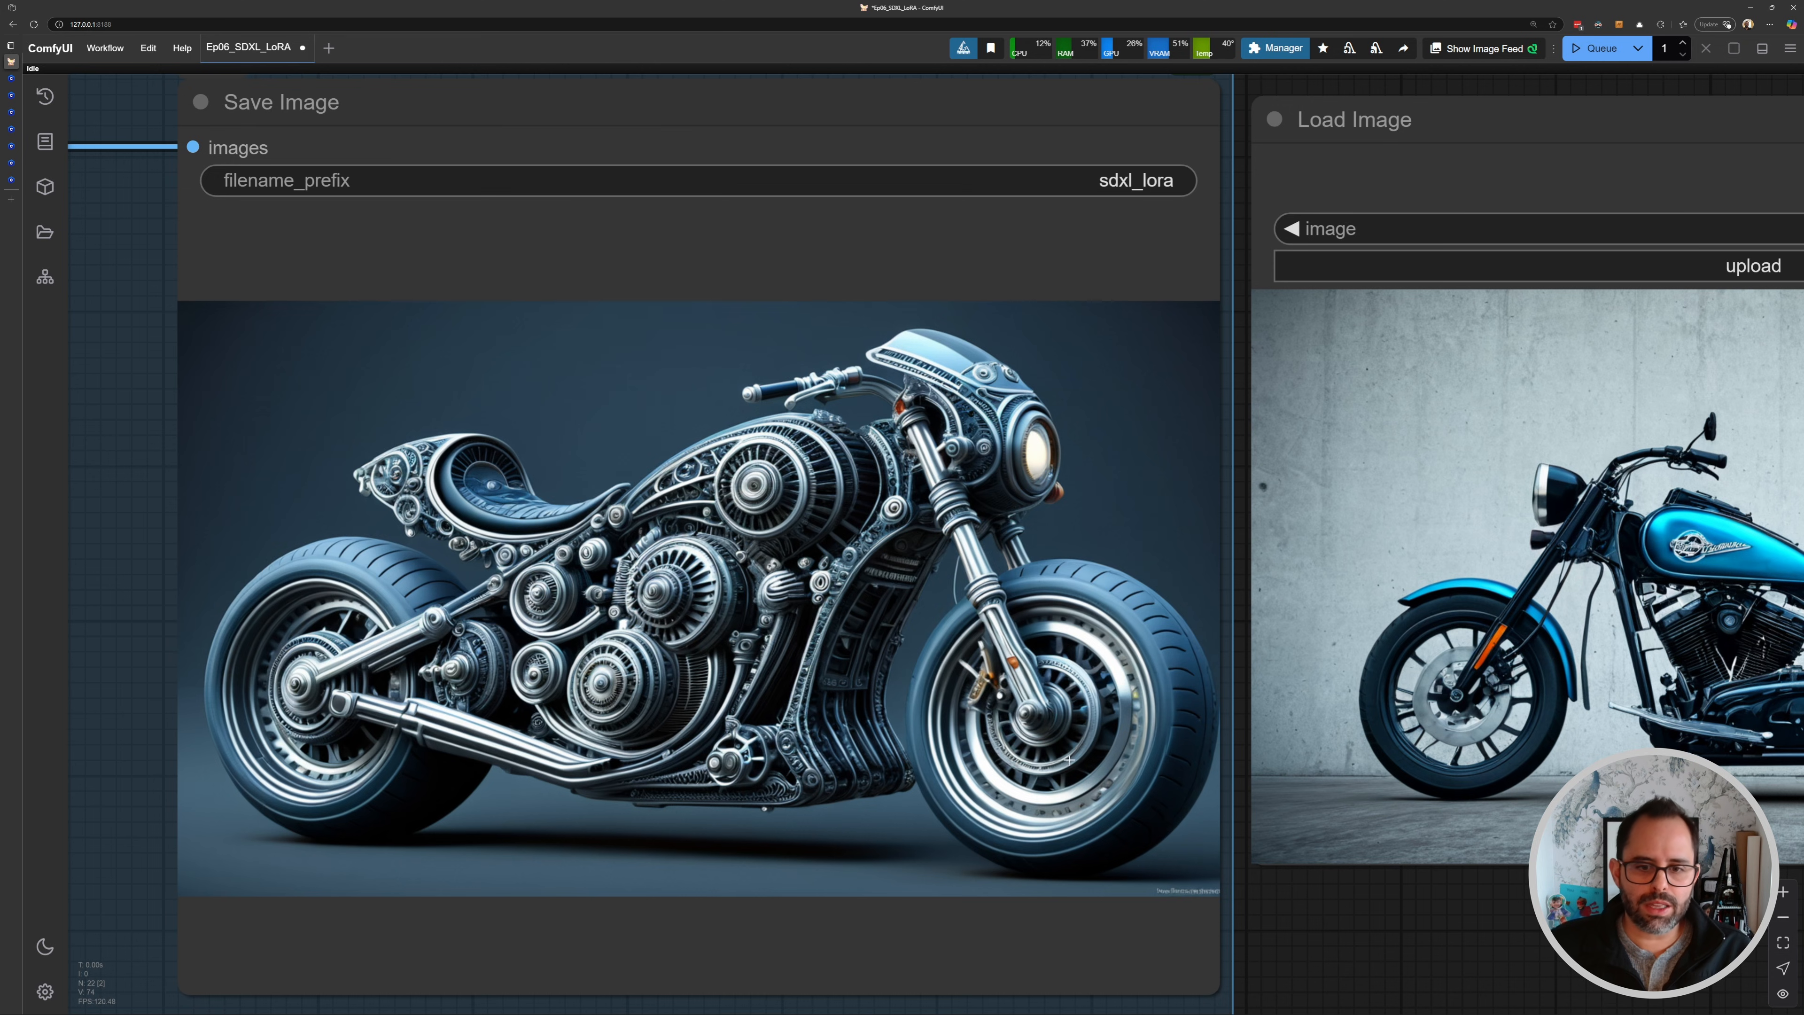
scroll(929, 611, down, 4)
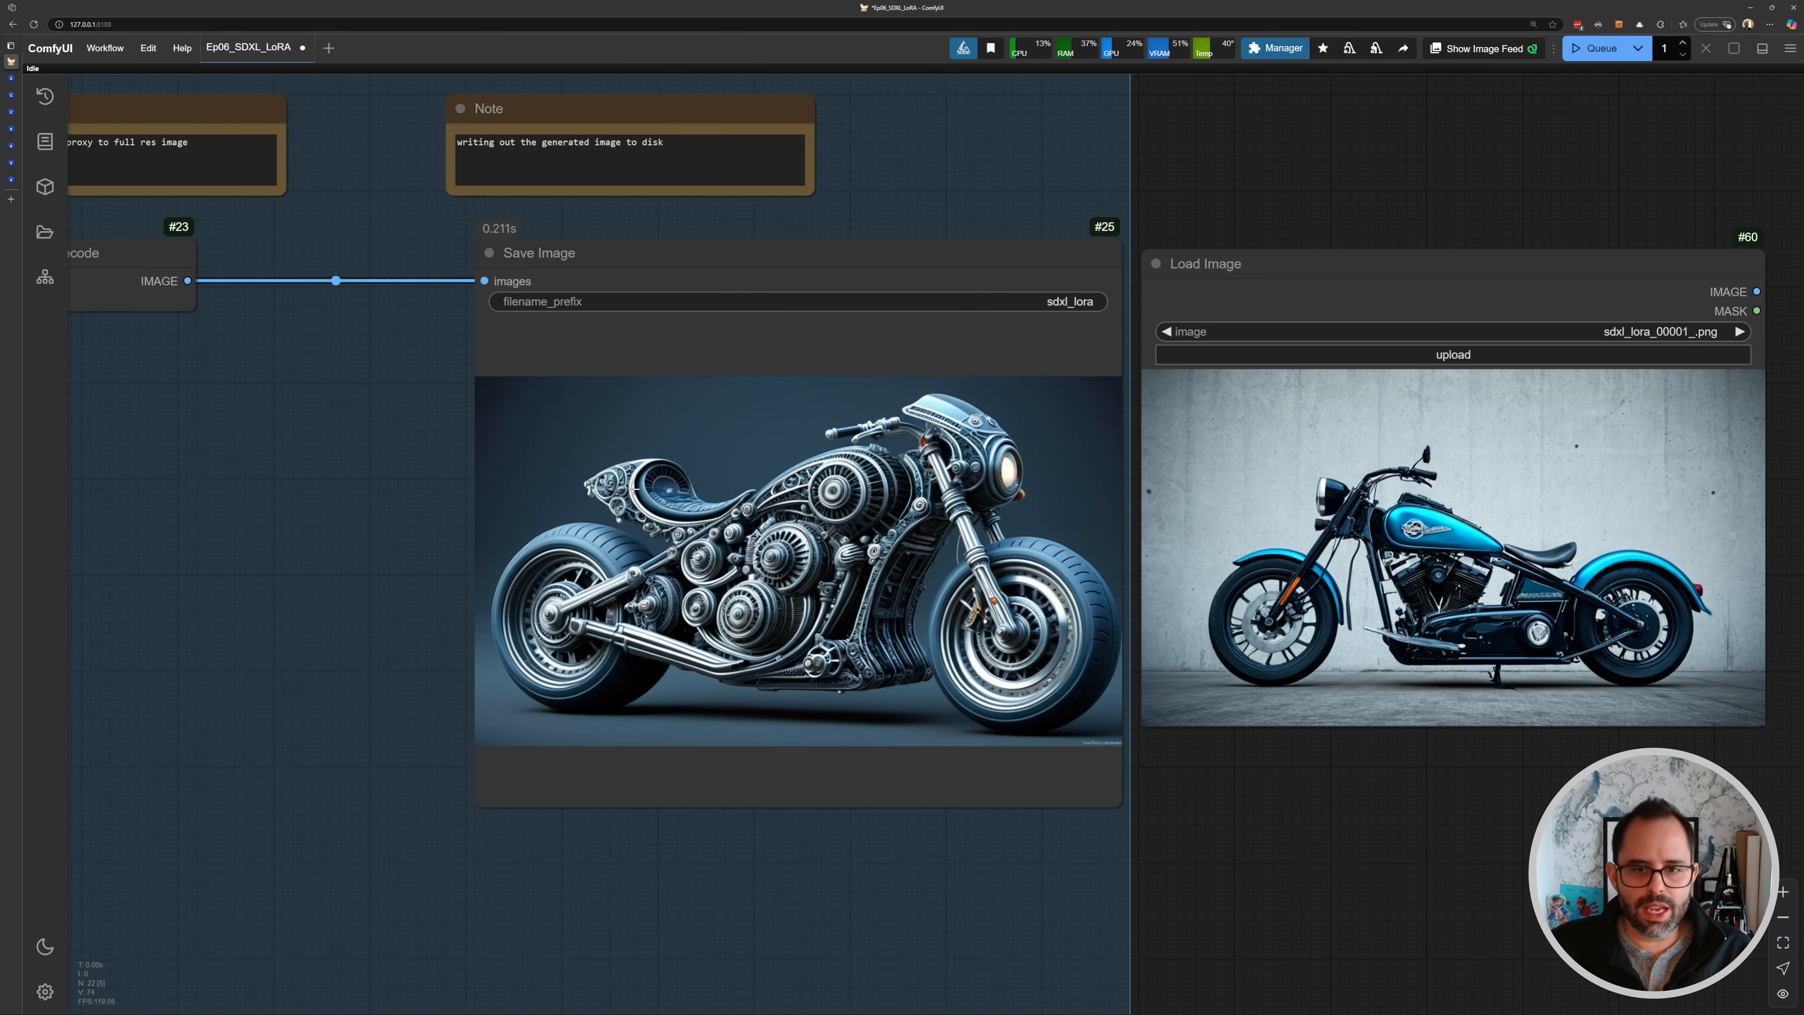
drag(361, 391, 447, 386)
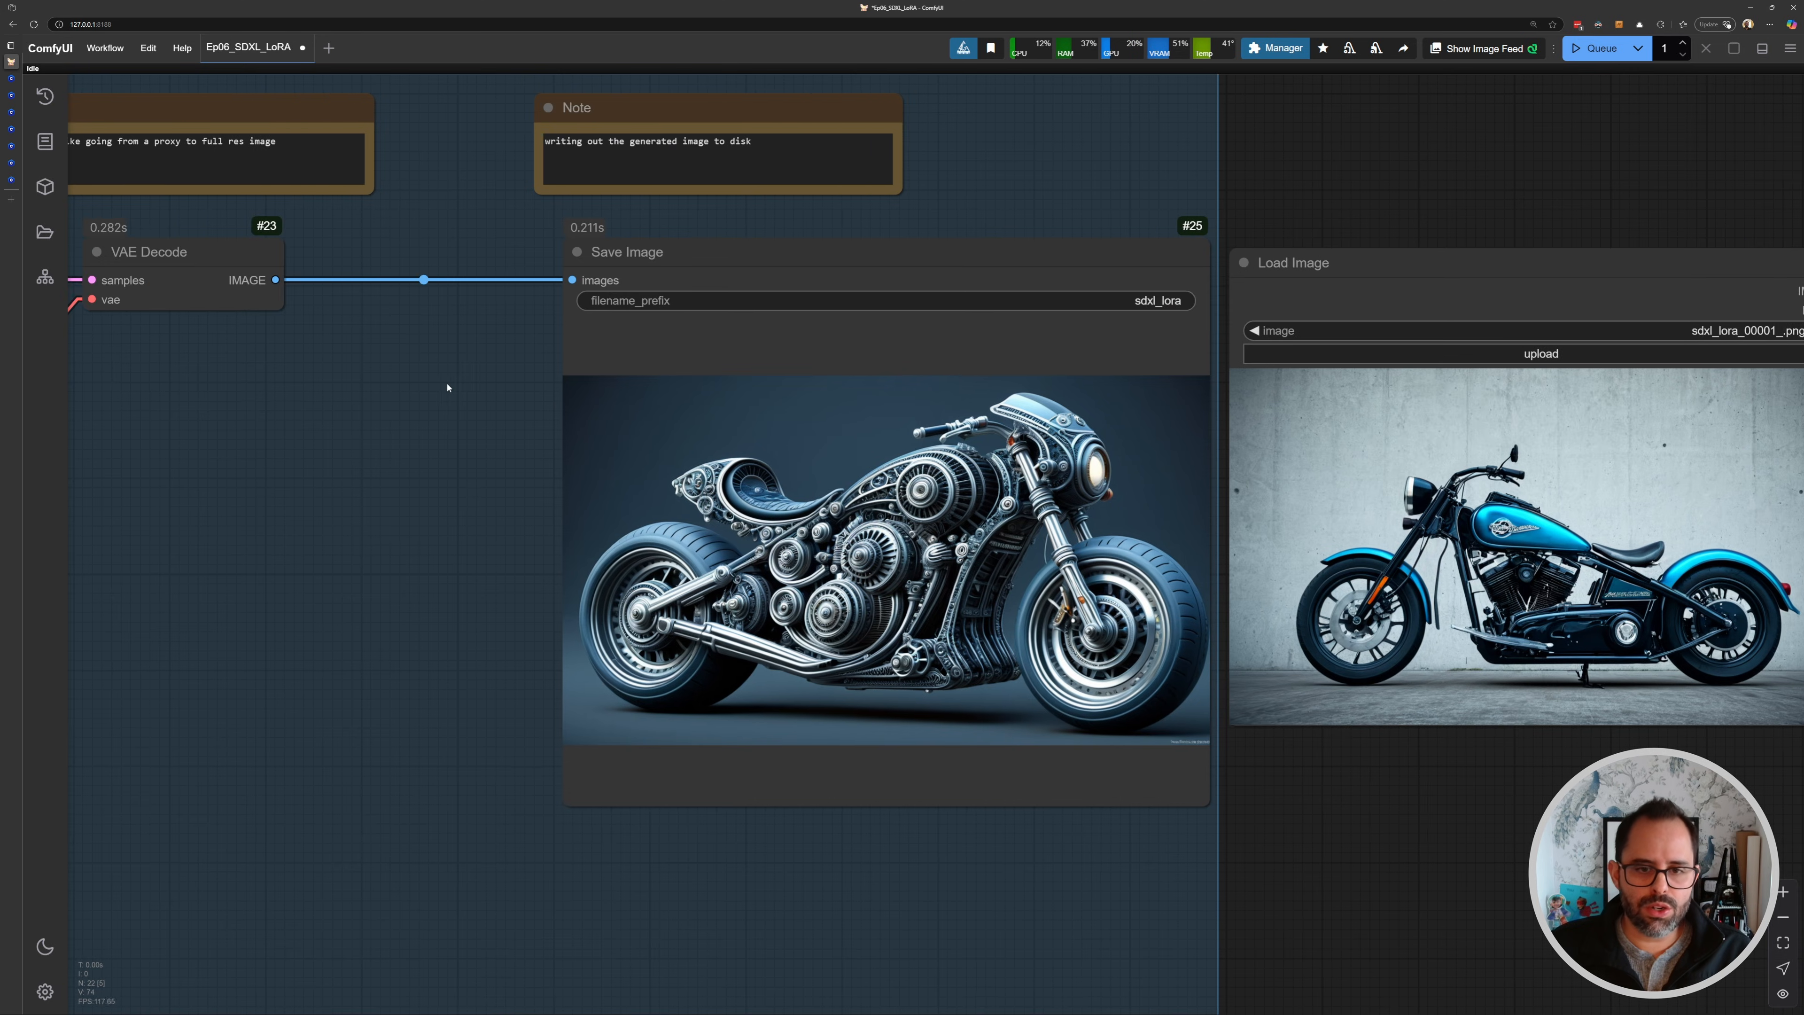
scroll(451, 384, down, 4)
drag(302, 383, 1062, 444)
drag(662, 435, 1686, 497)
drag(499, 431, 742, 470)
scroll(312, 474, up, 11)
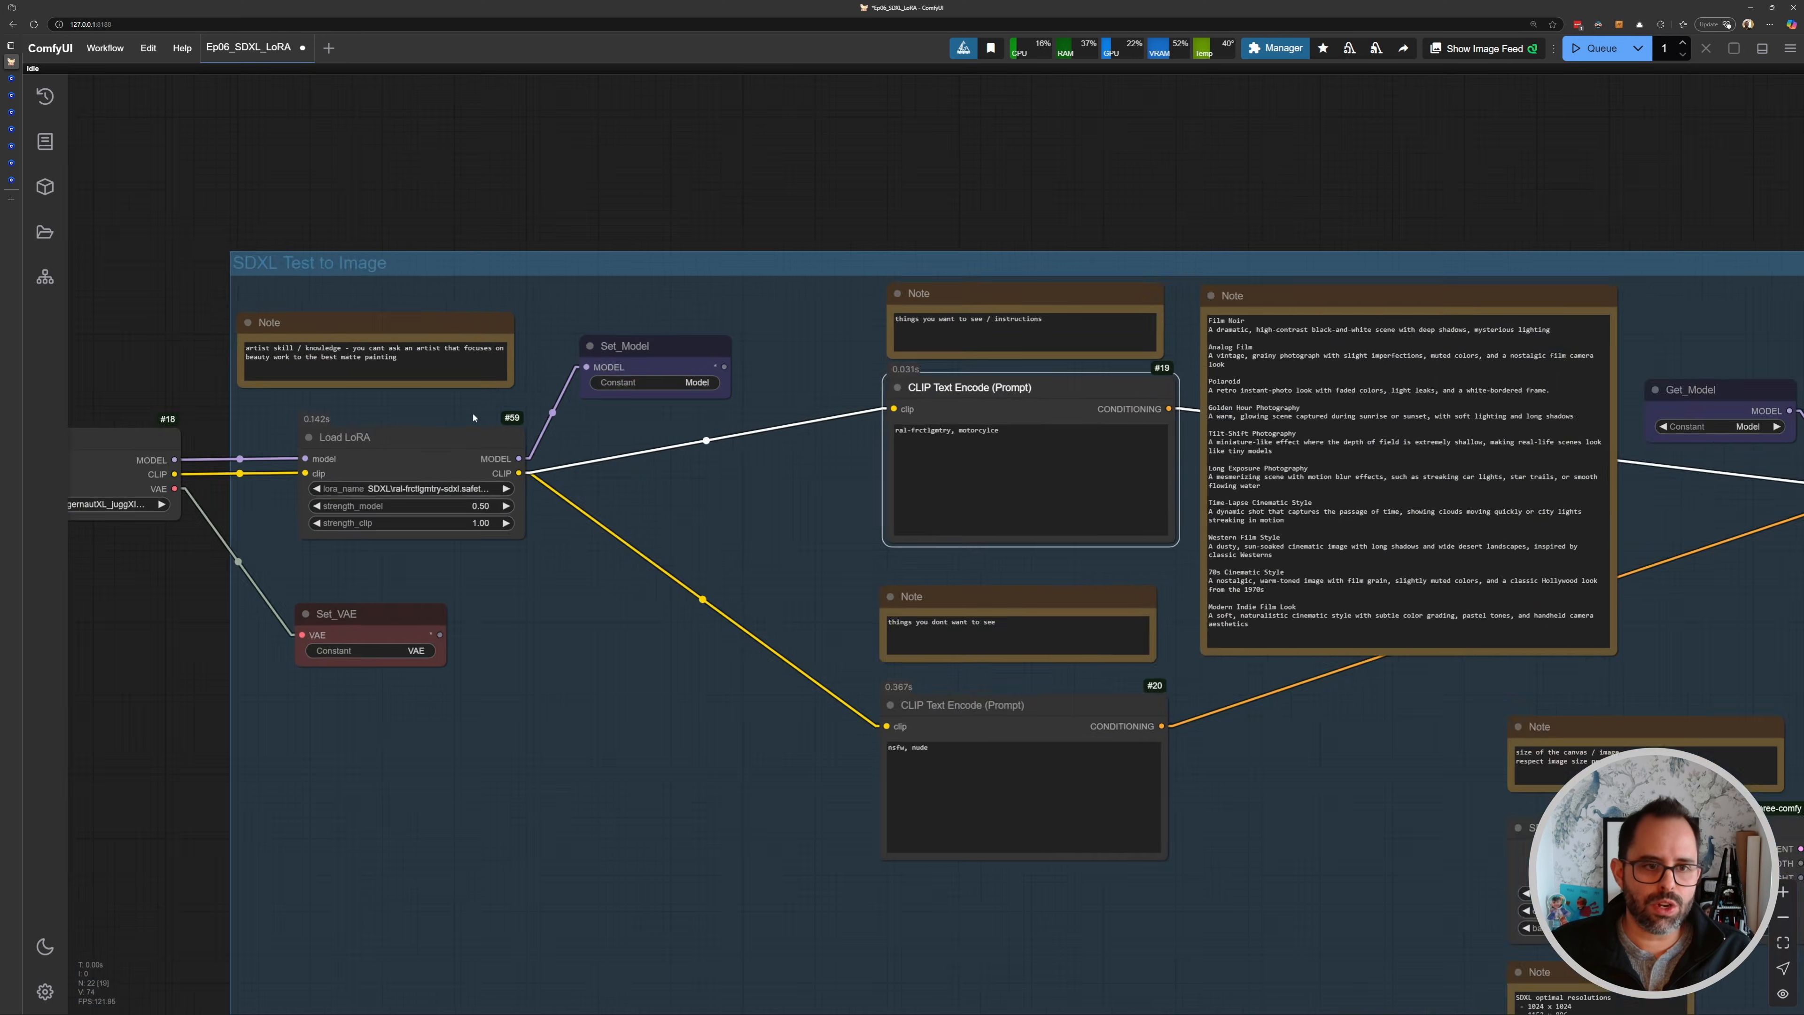
- Switch the LoRA to SDXL\wizards_vintage_comics-Undergroundf16 and copy its "vintage comic book" trigger word from Civitai
click(617, 518)
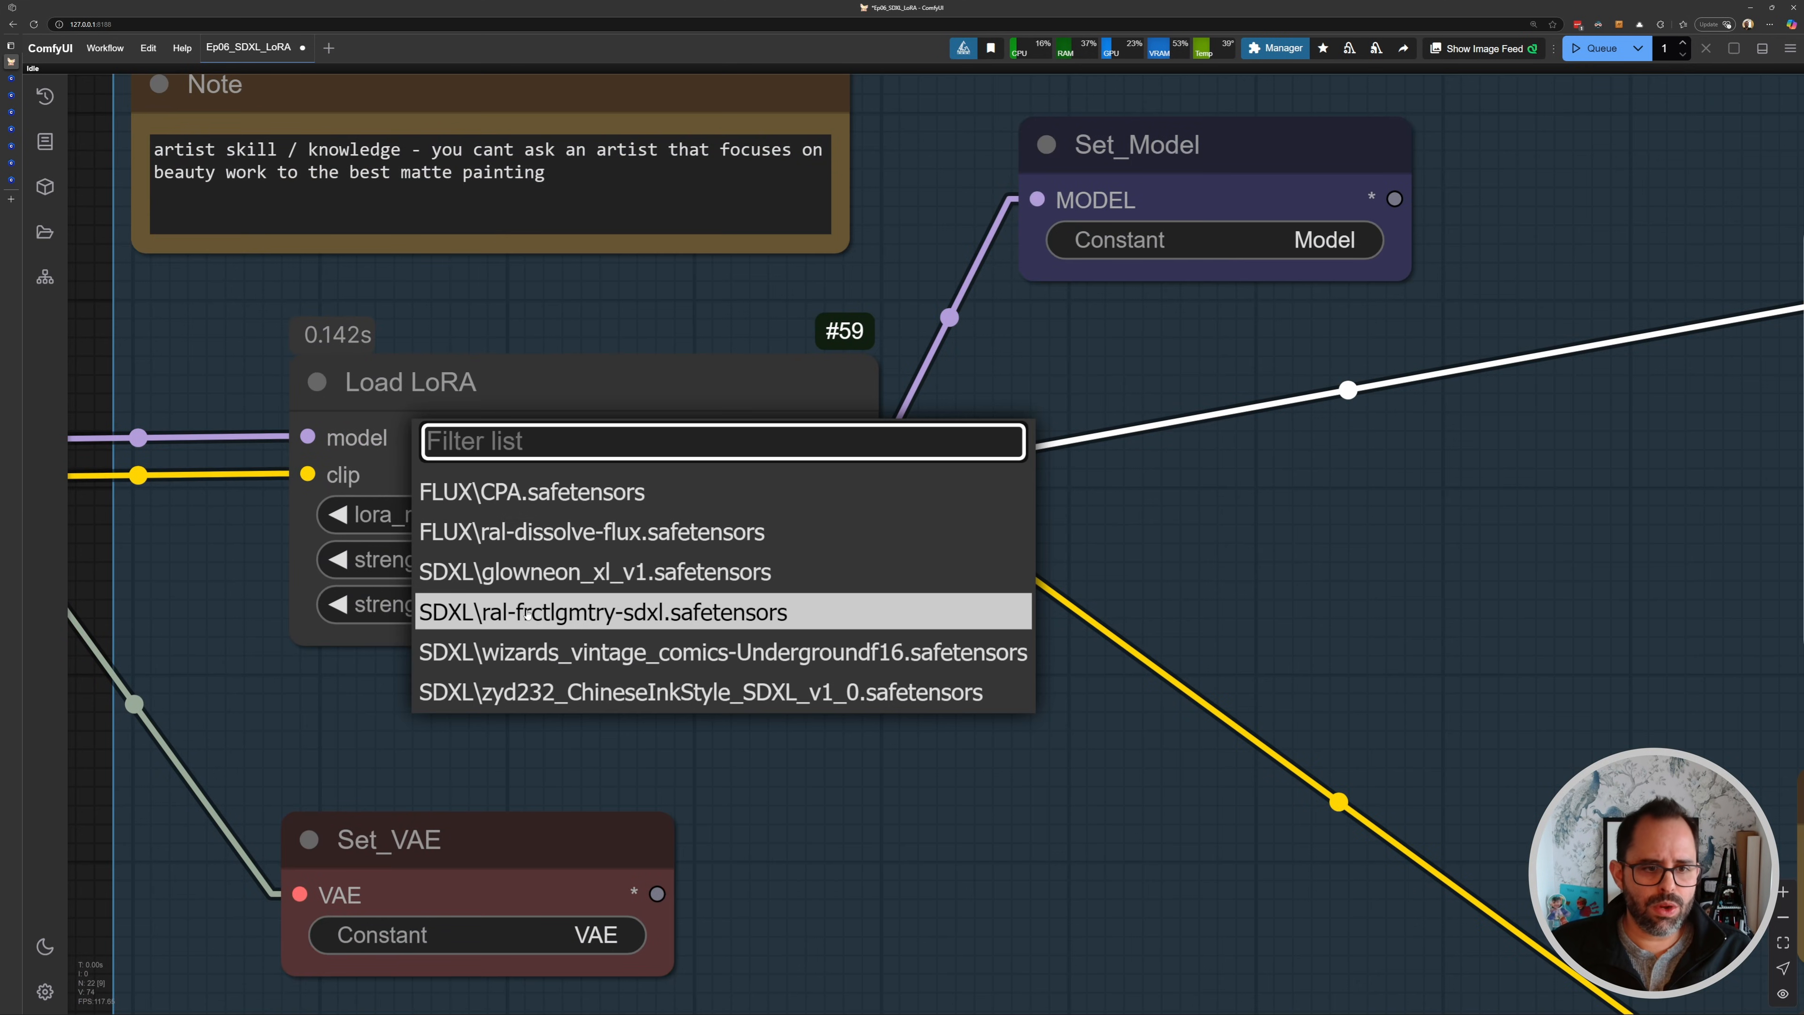
click(551, 652)
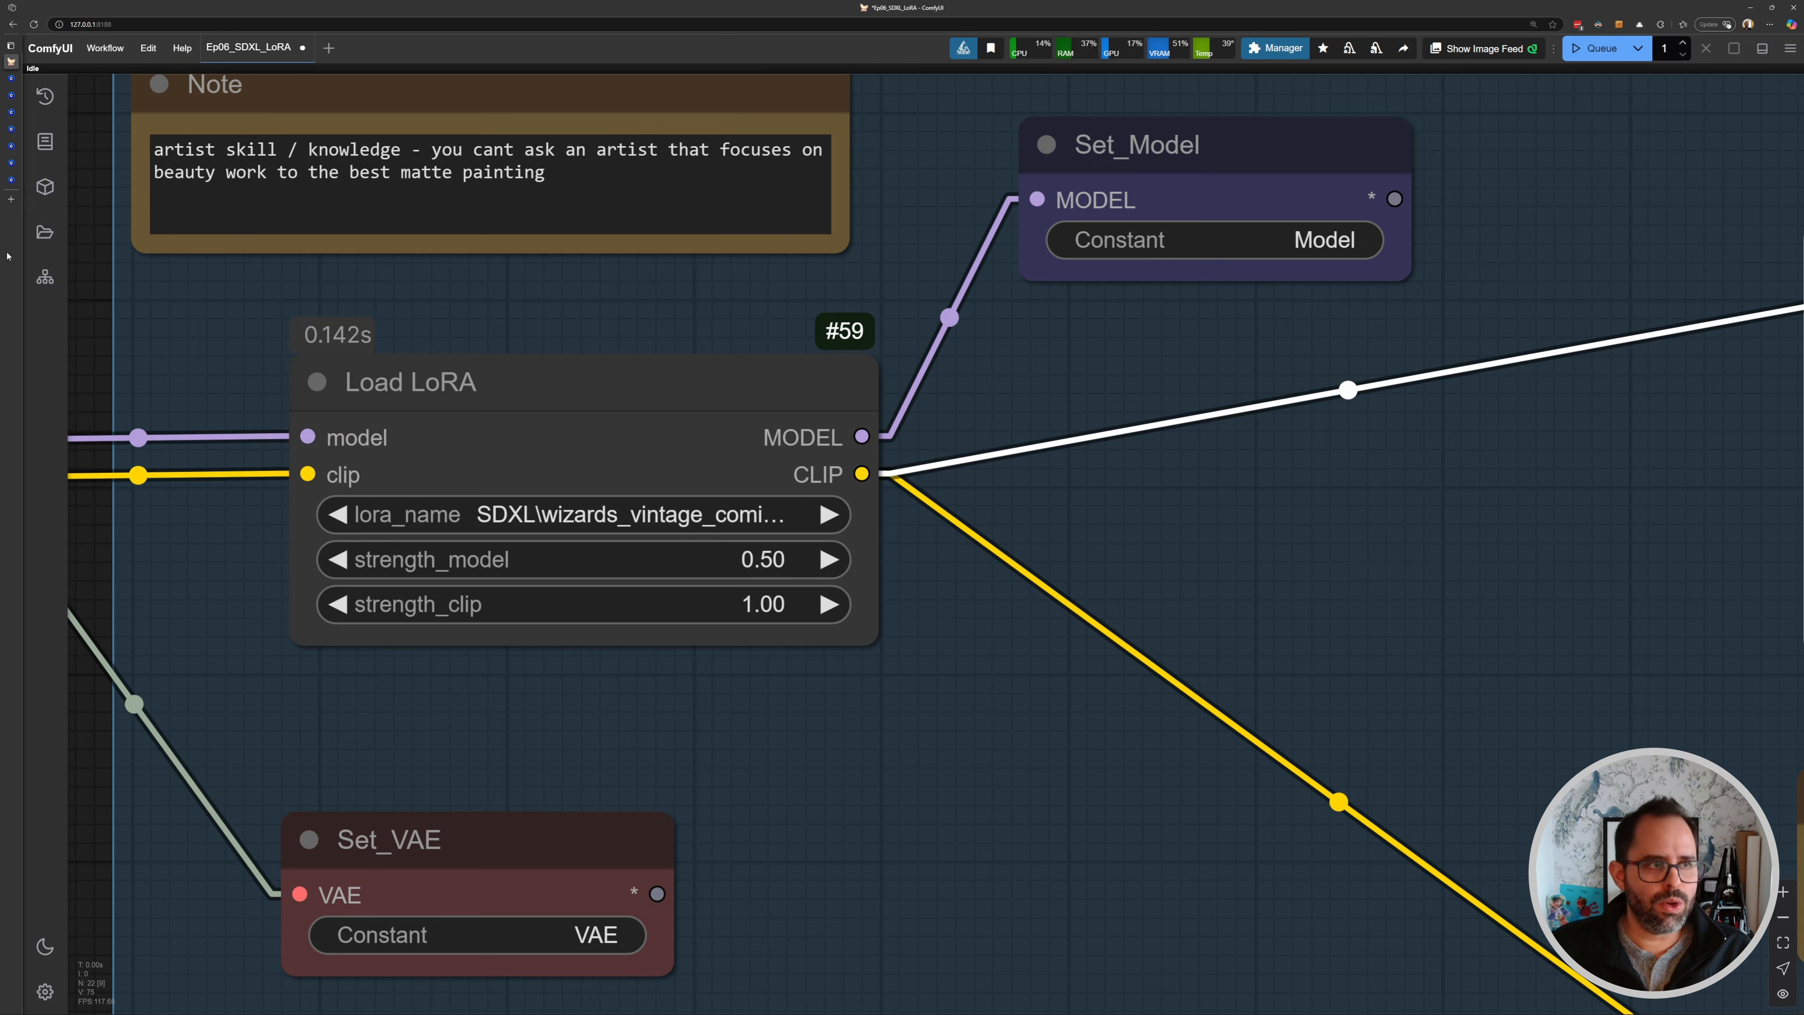
mouse_move(11, 152)
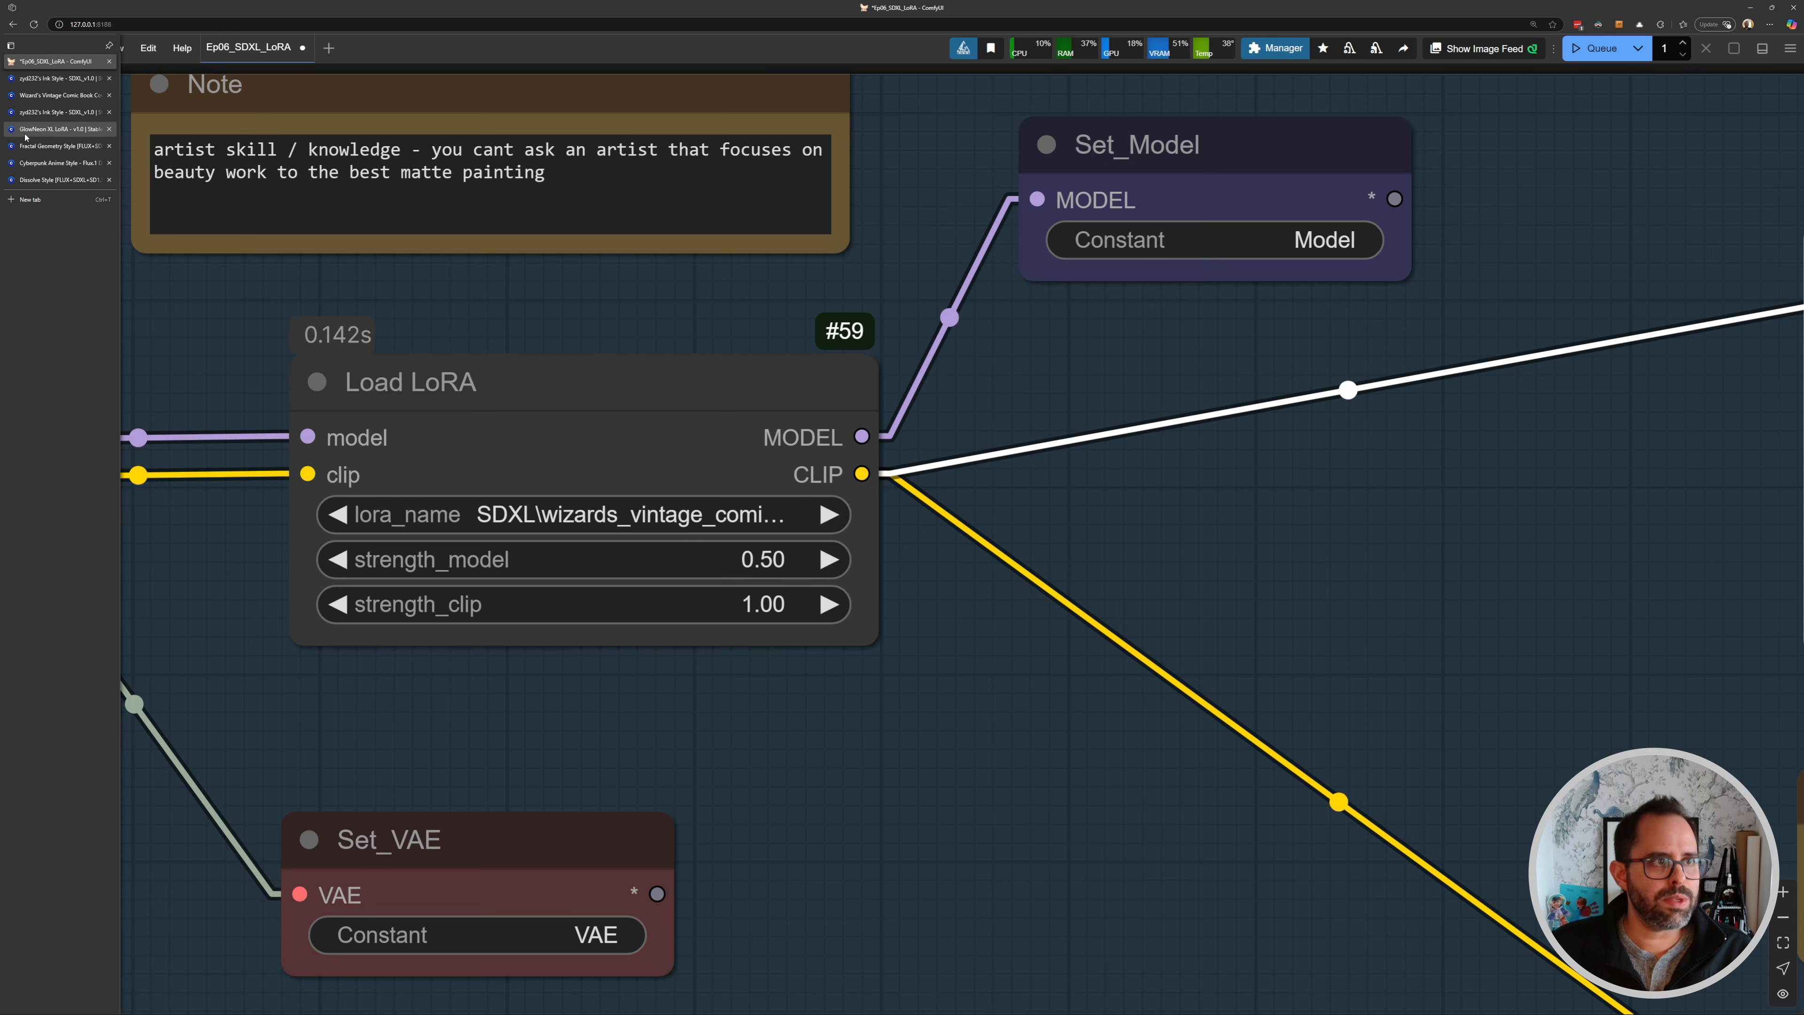
click(56, 95)
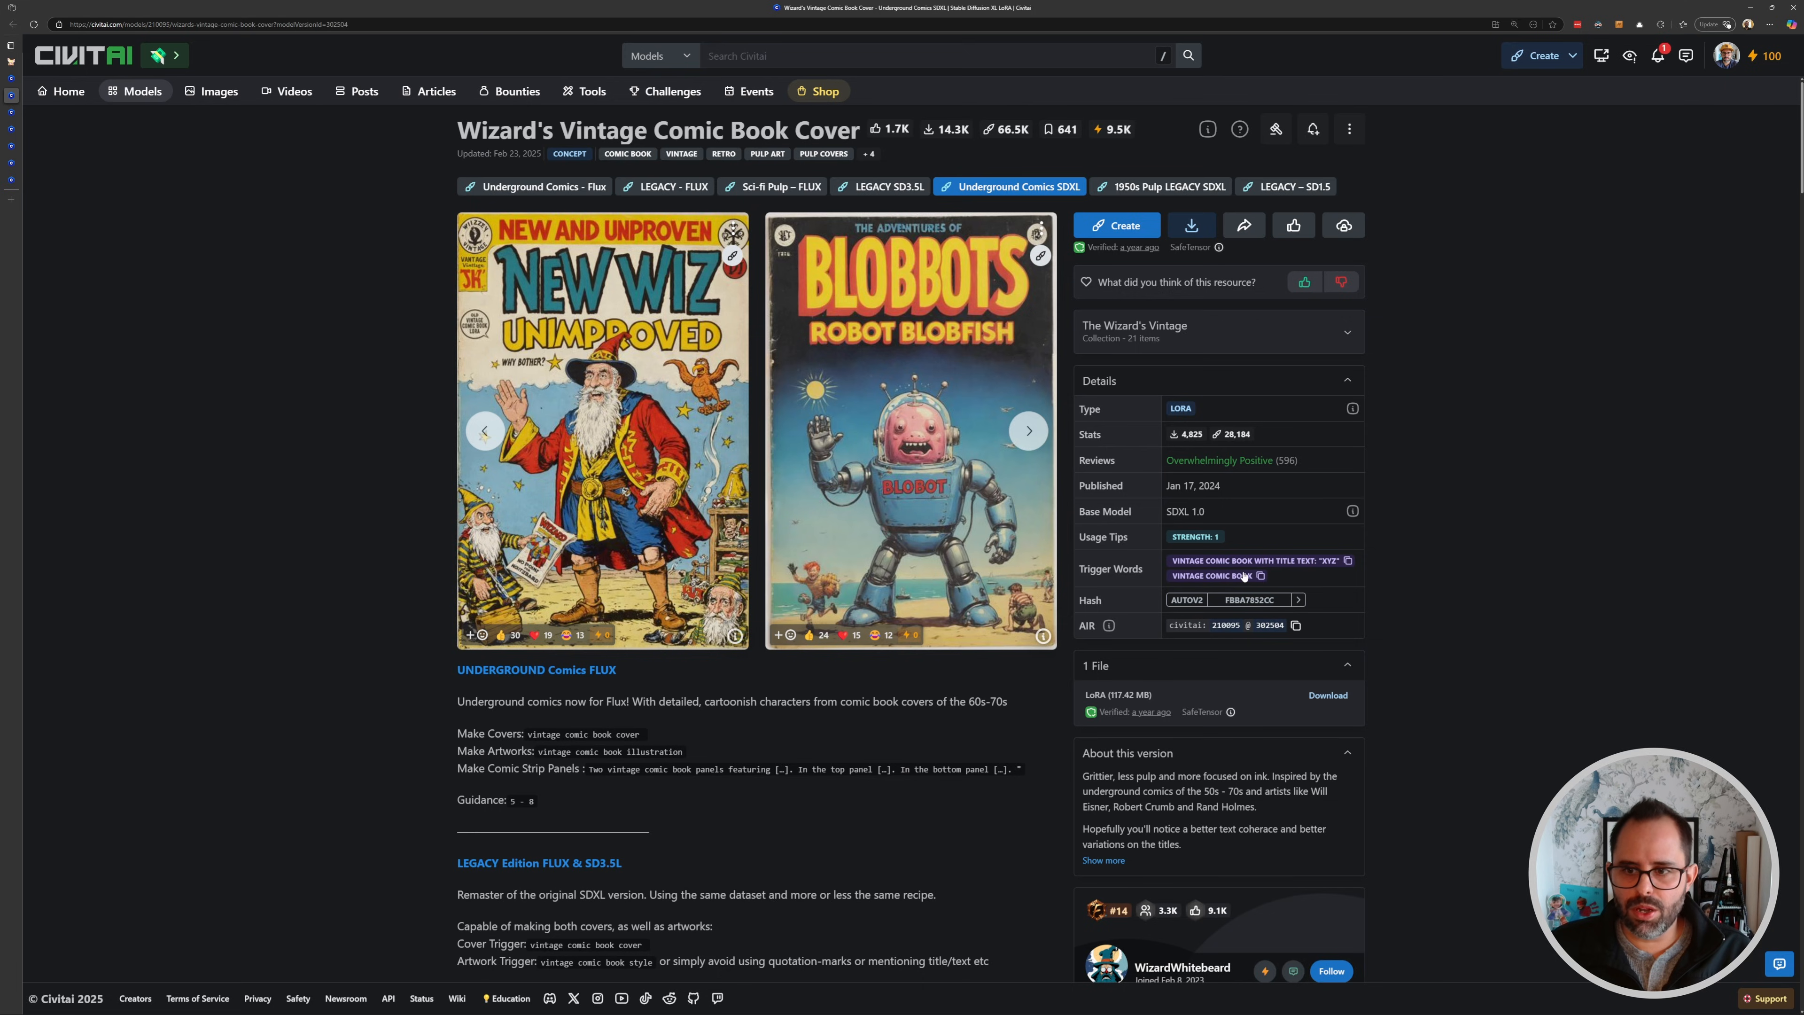
click(1259, 576)
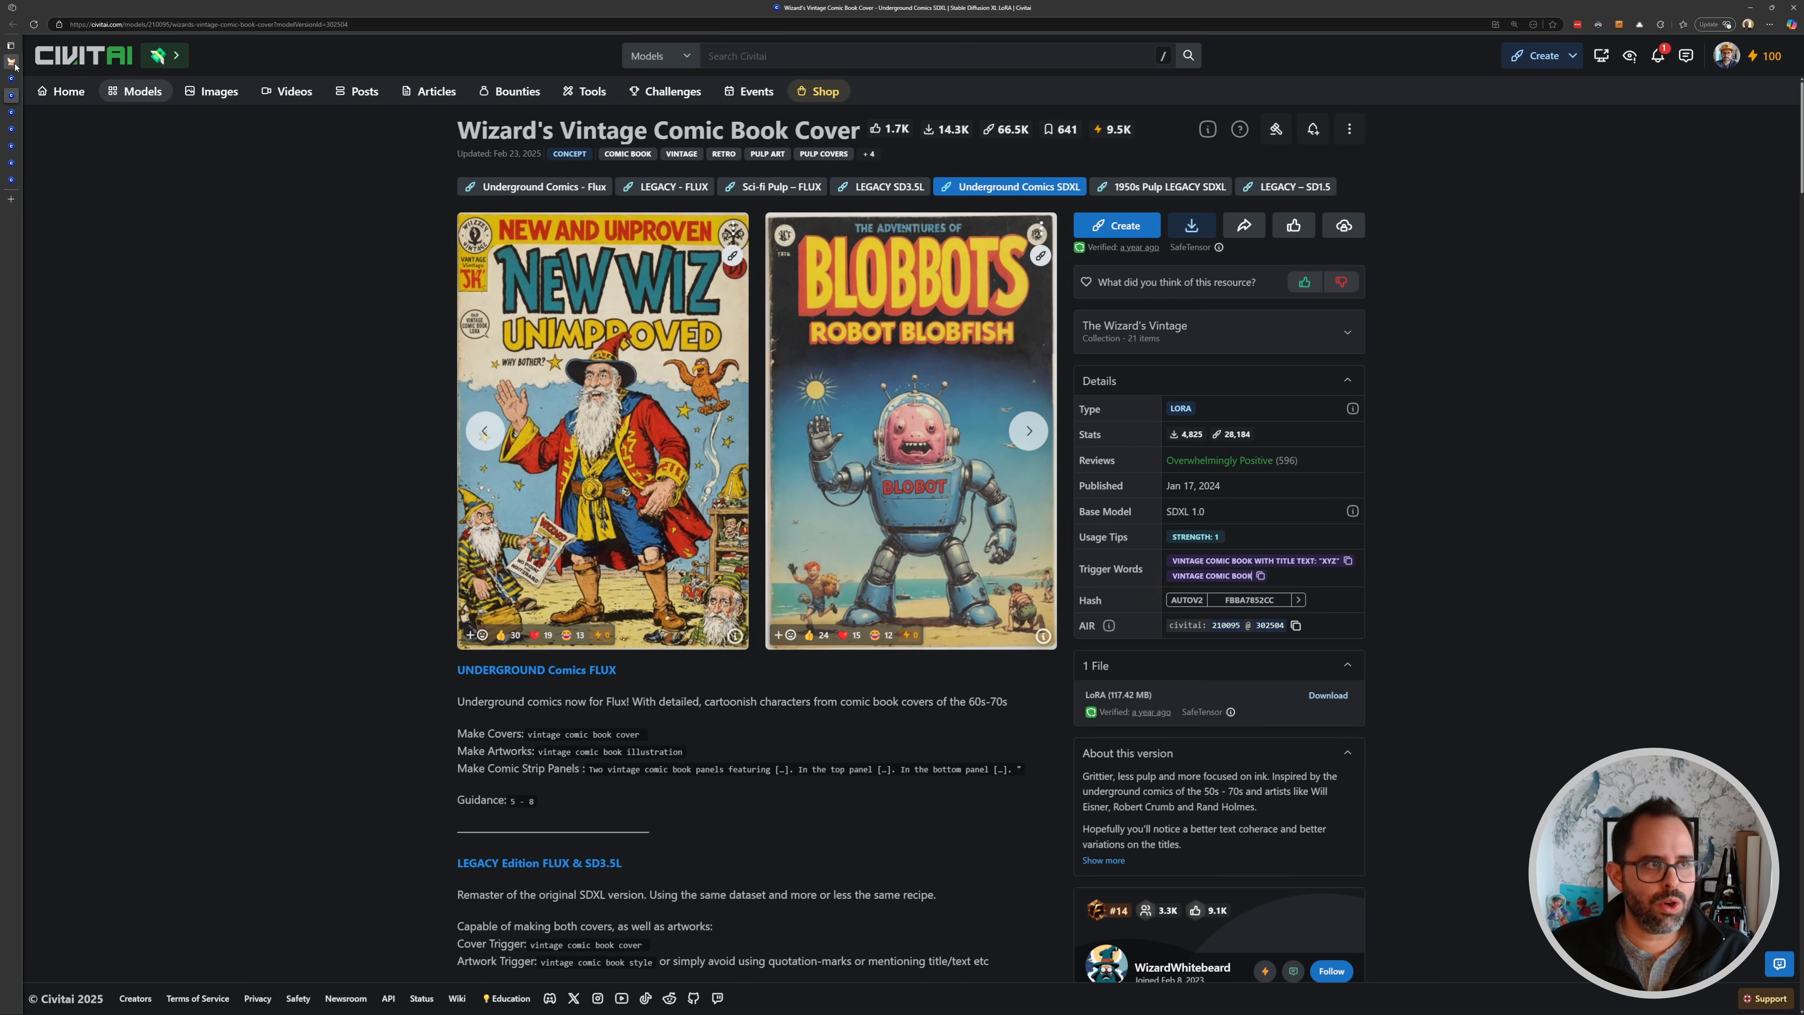
- Replace "ral-frctlgmtry" in the positive prompt with "vintage comic book" and queue the workflow
key(ctrl+1)
drag(1043, 581, 978, 584)
click(1153, 490)
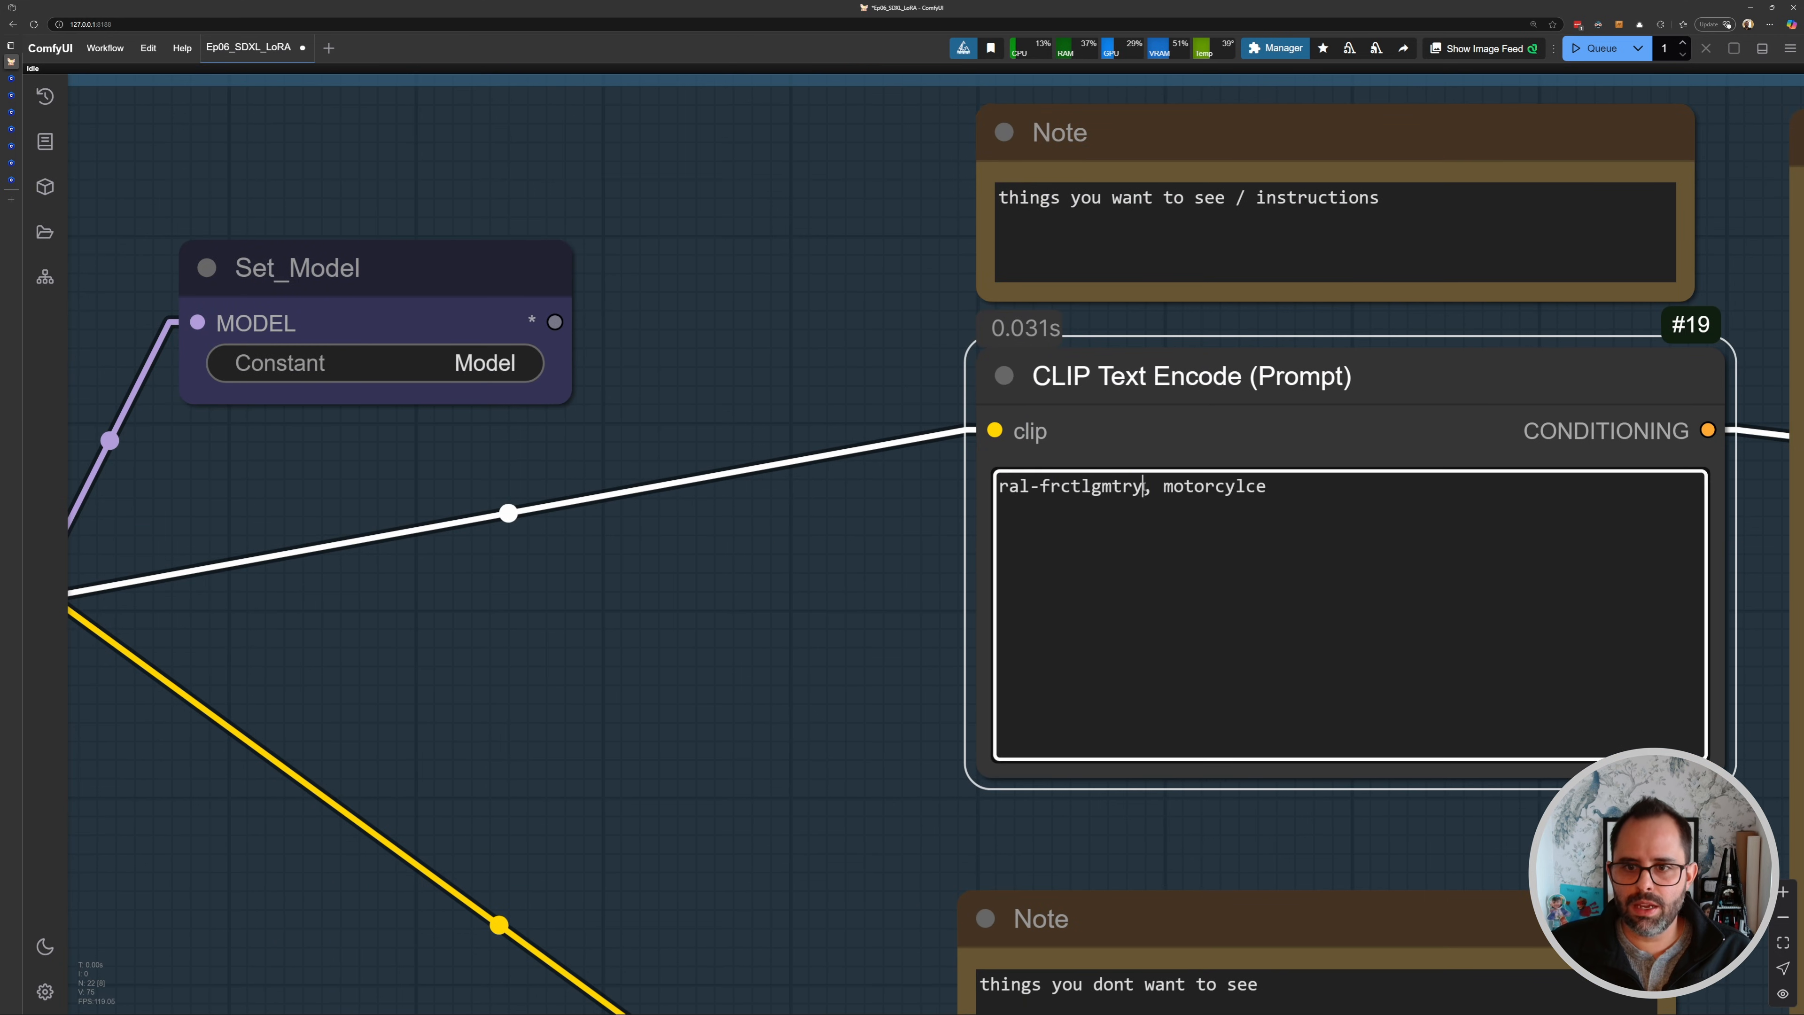
drag(1145, 490, 997, 489)
key(ctrl+v)
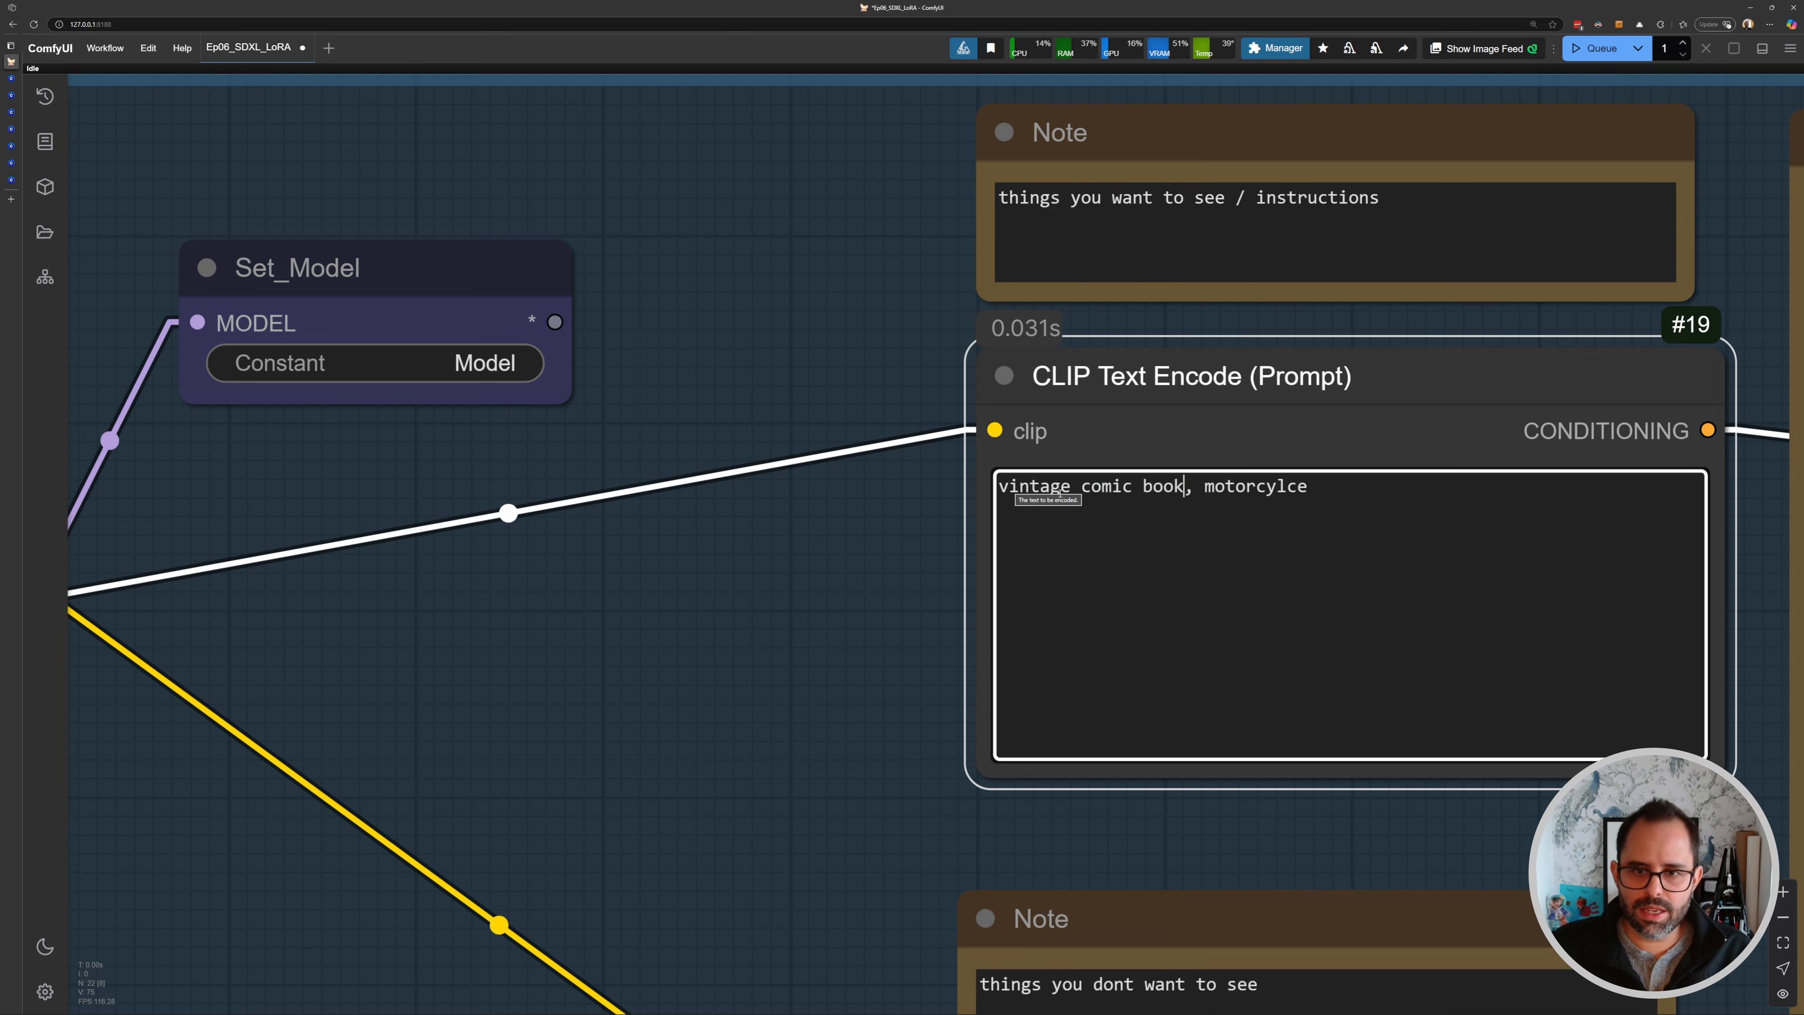
key(ctrl+Return)
- Set strength_model back to 1.00, interrupt the running generation, and queue the workflow again
drag(736, 472, 1023, 463)
scroll(664, 491, down, 4)
scroll(494, 596, up, 3)
drag(527, 596, 588, 591)
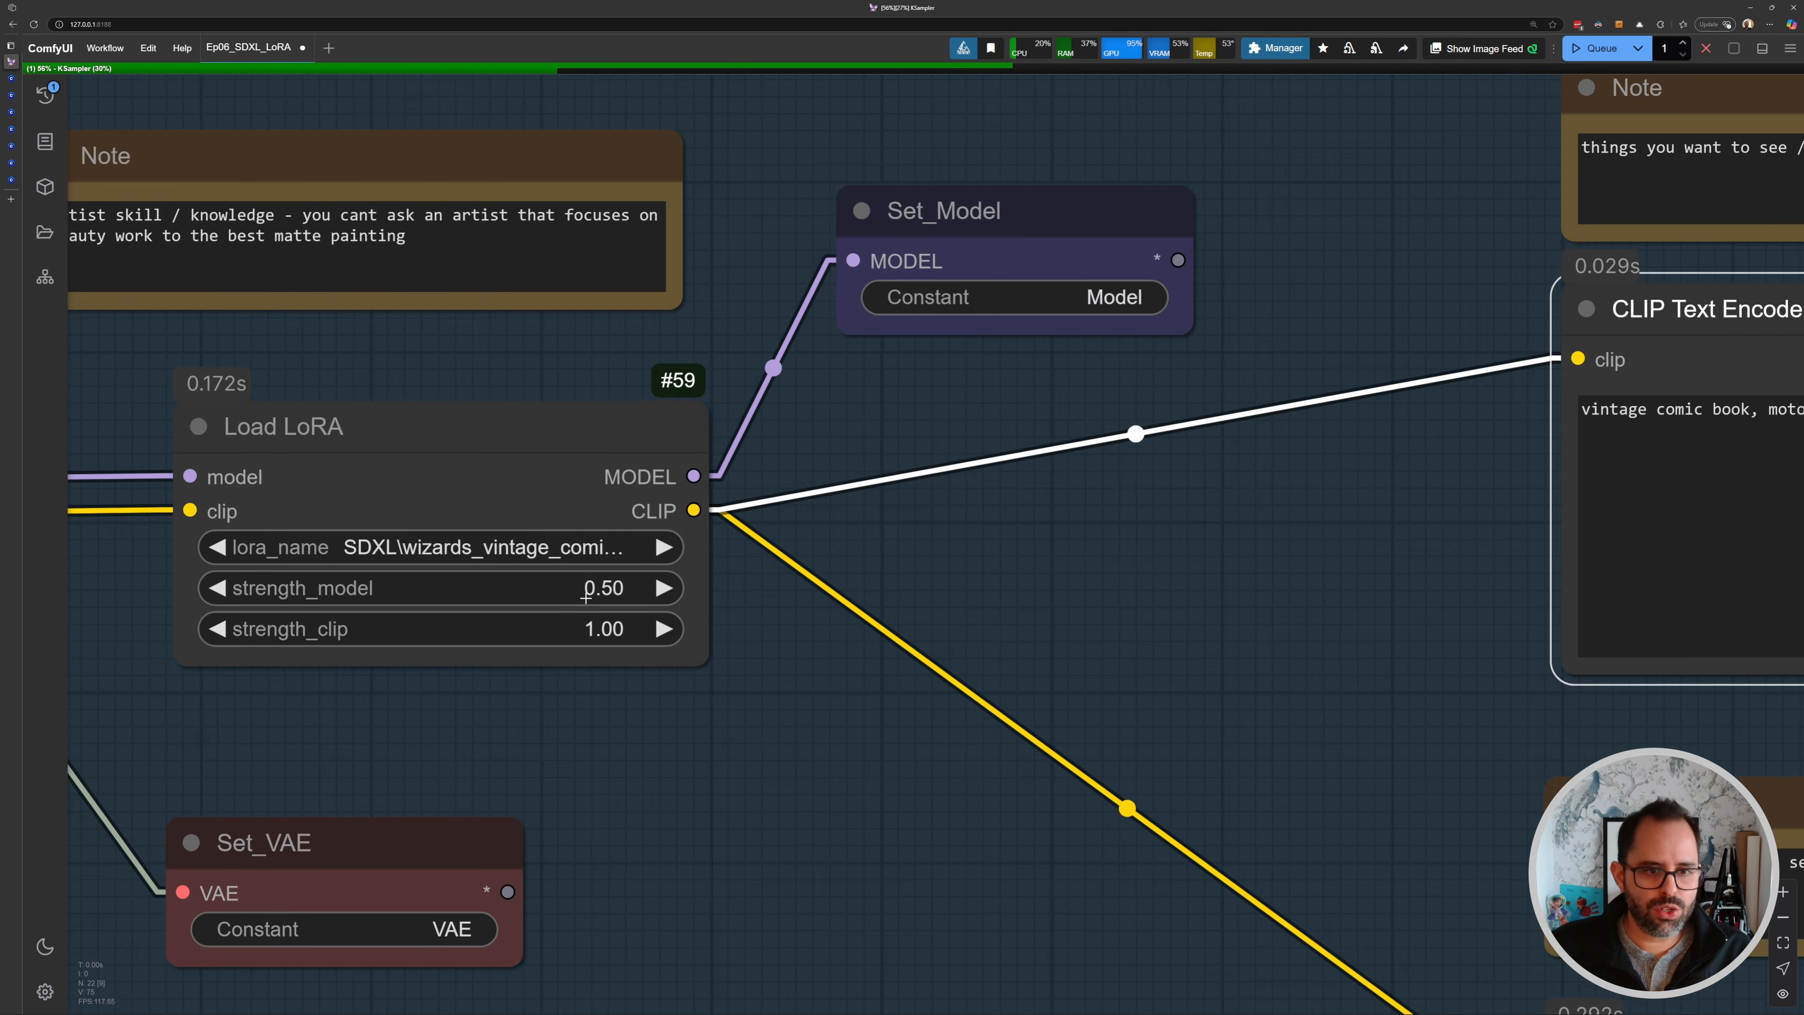
click(588, 592)
text(1)
key(Return)
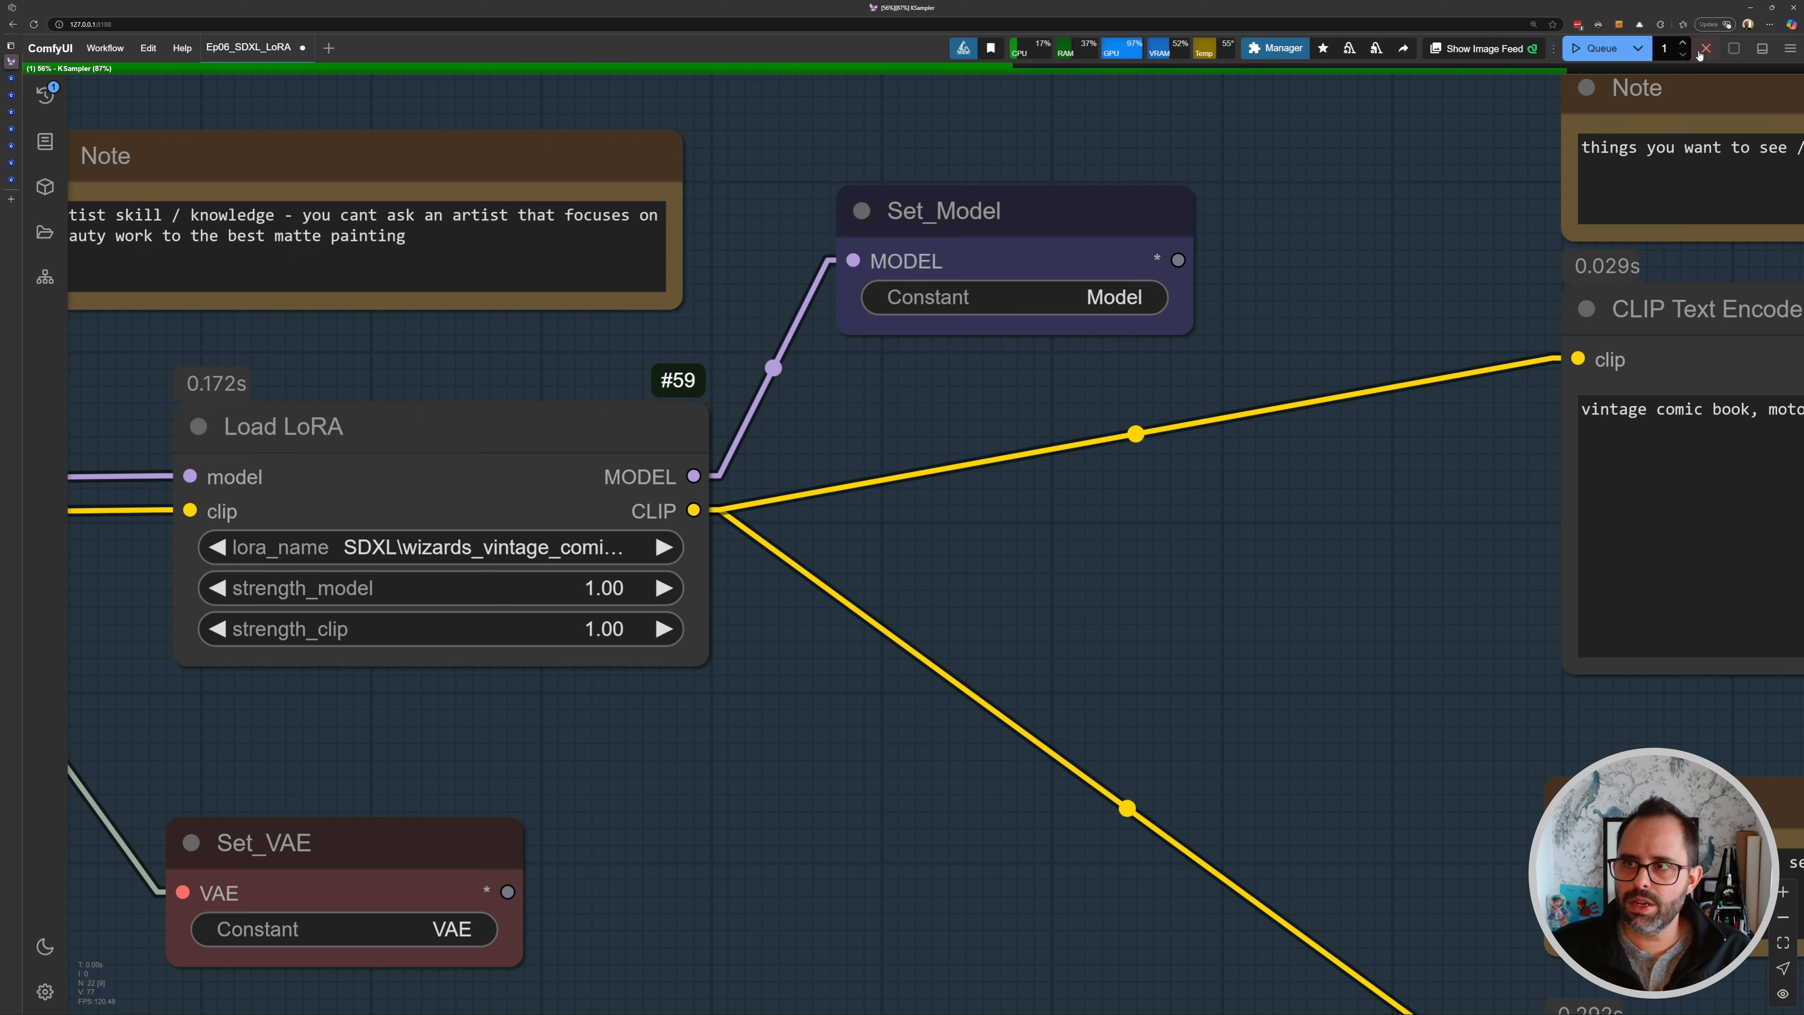
key(ctrl+alt+Return)
key(ctrl+Return)
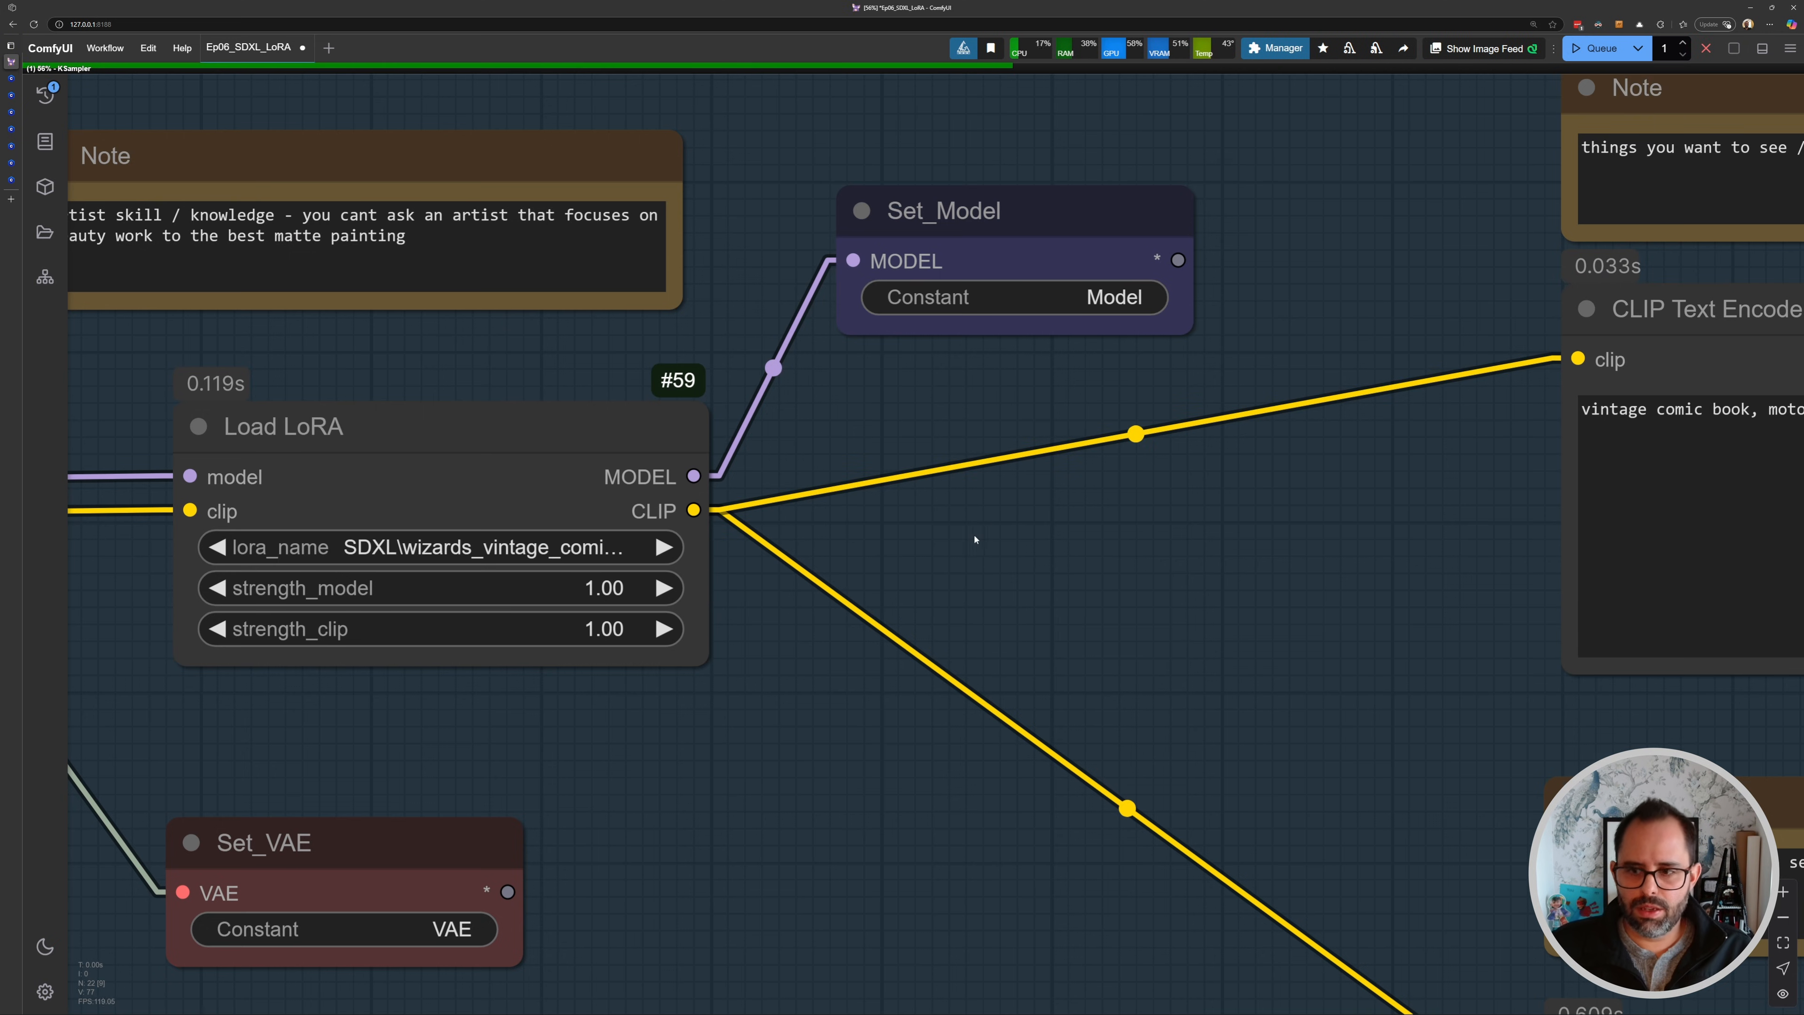
- Inspect the comic-style result and browse the example images on the Wizard's Vintage Comic Book Cover Civitai page
drag(872, 608, 457, 594)
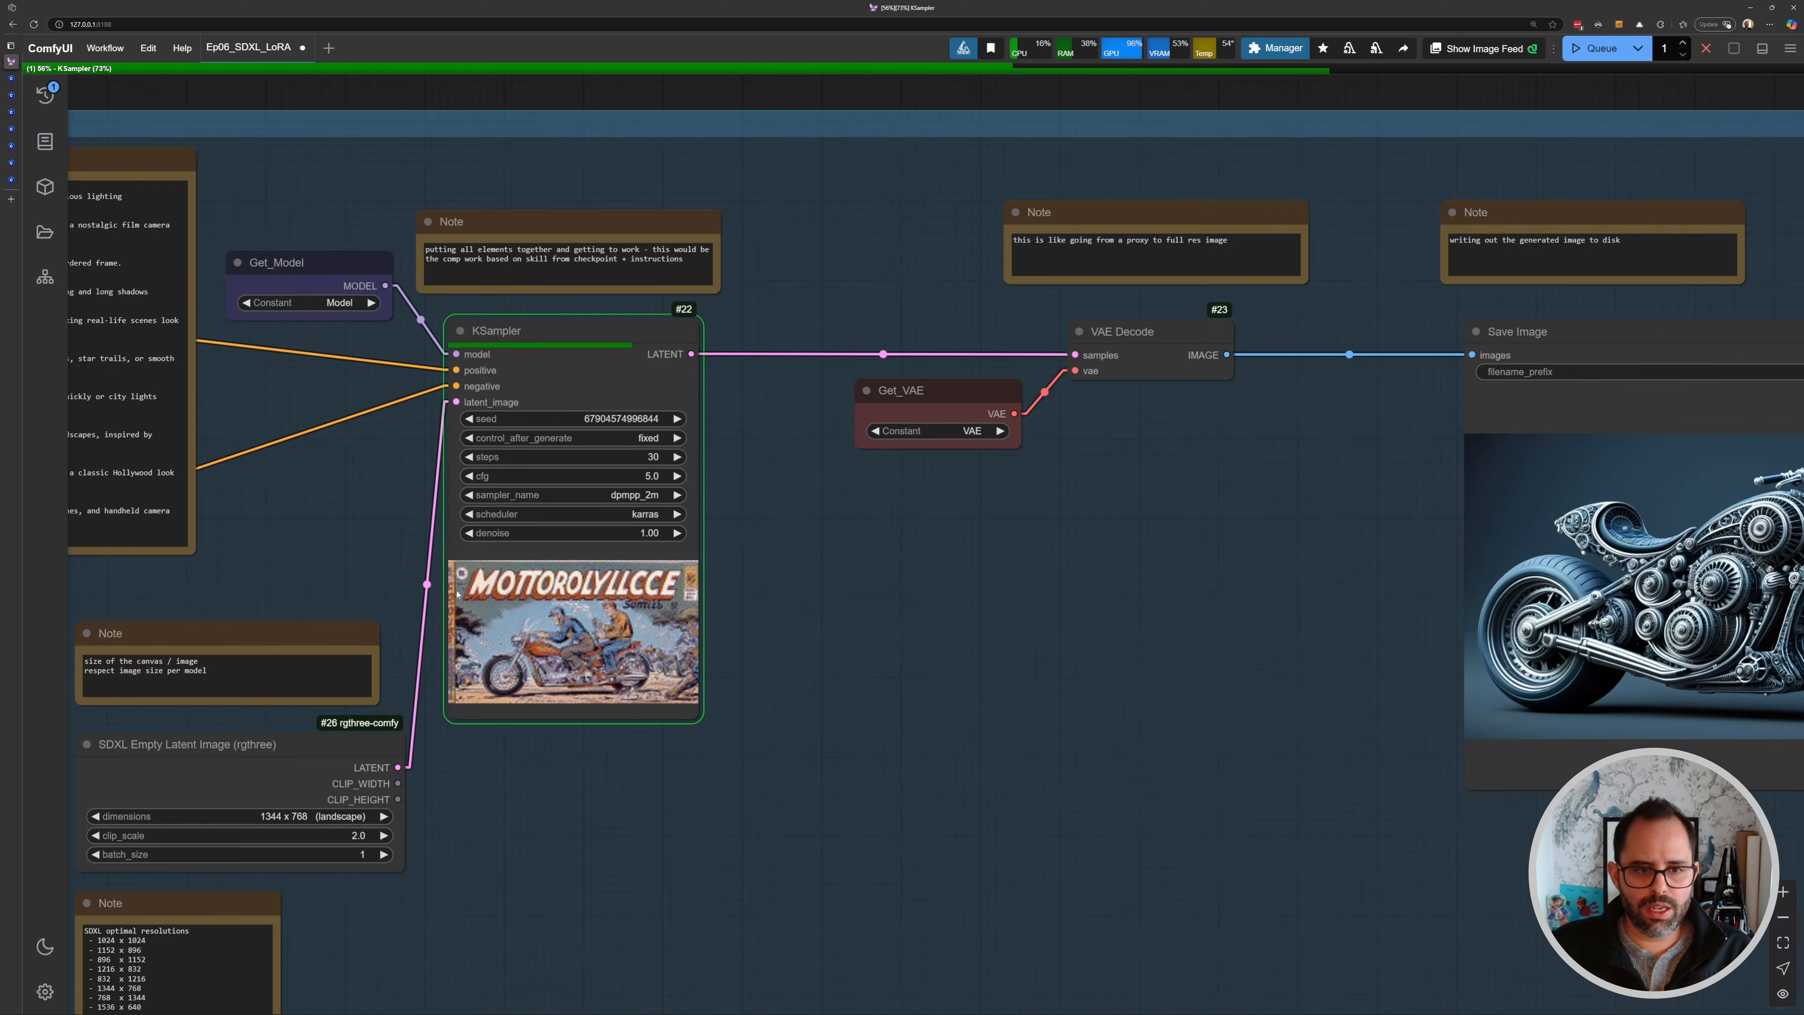
scroll(611, 668, up, 2)
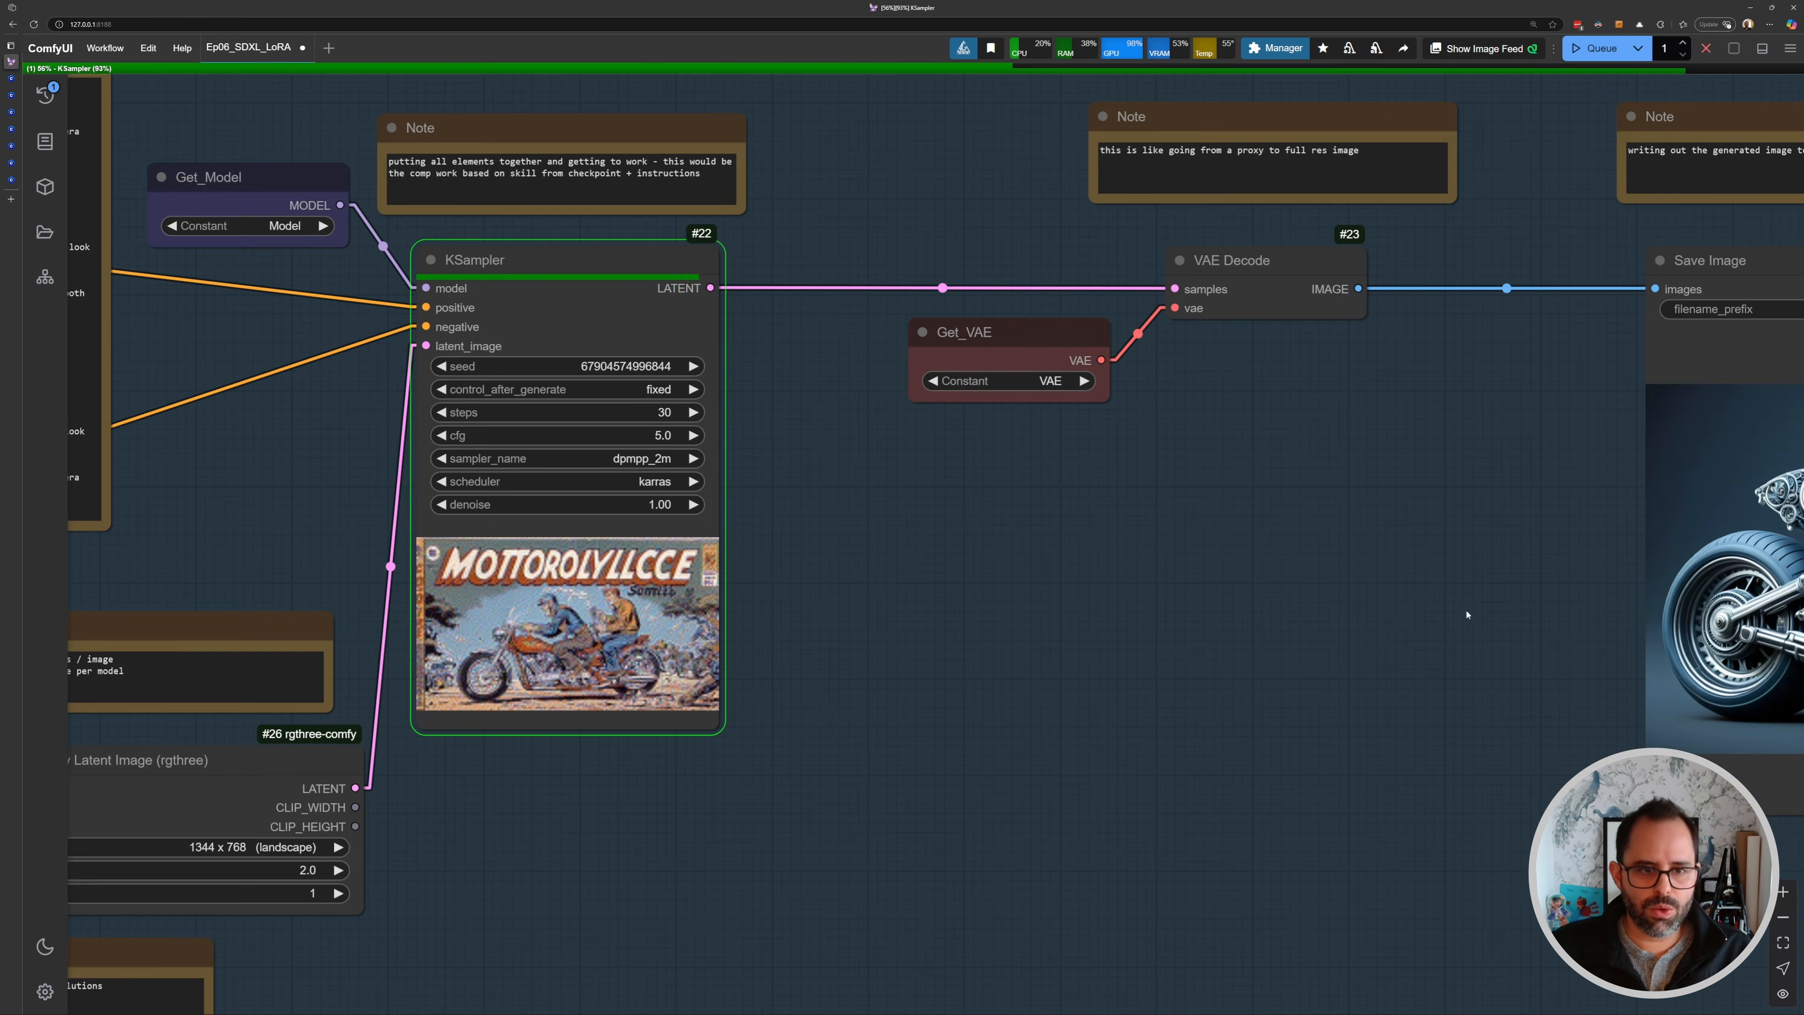
scroll(1397, 607, up, 1)
drag(1393, 588, 1100, 601)
scroll(919, 547, down, 4)
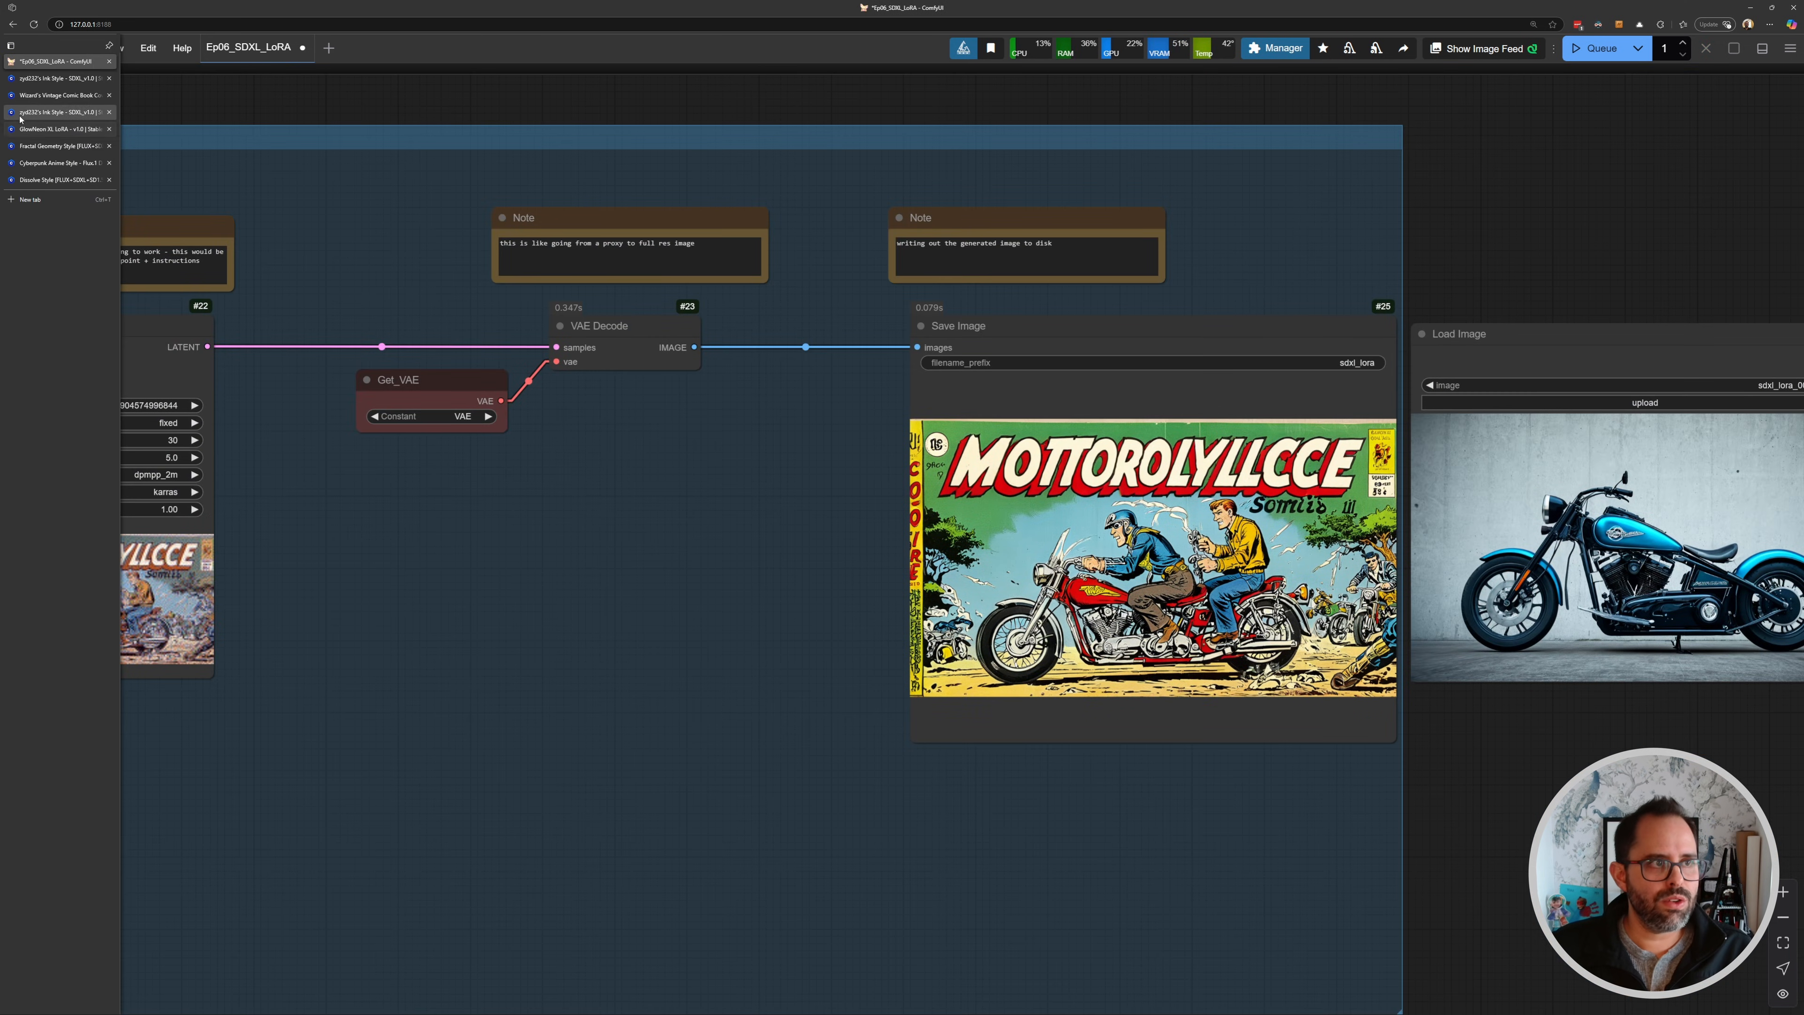
click(42, 95)
click(1029, 432)
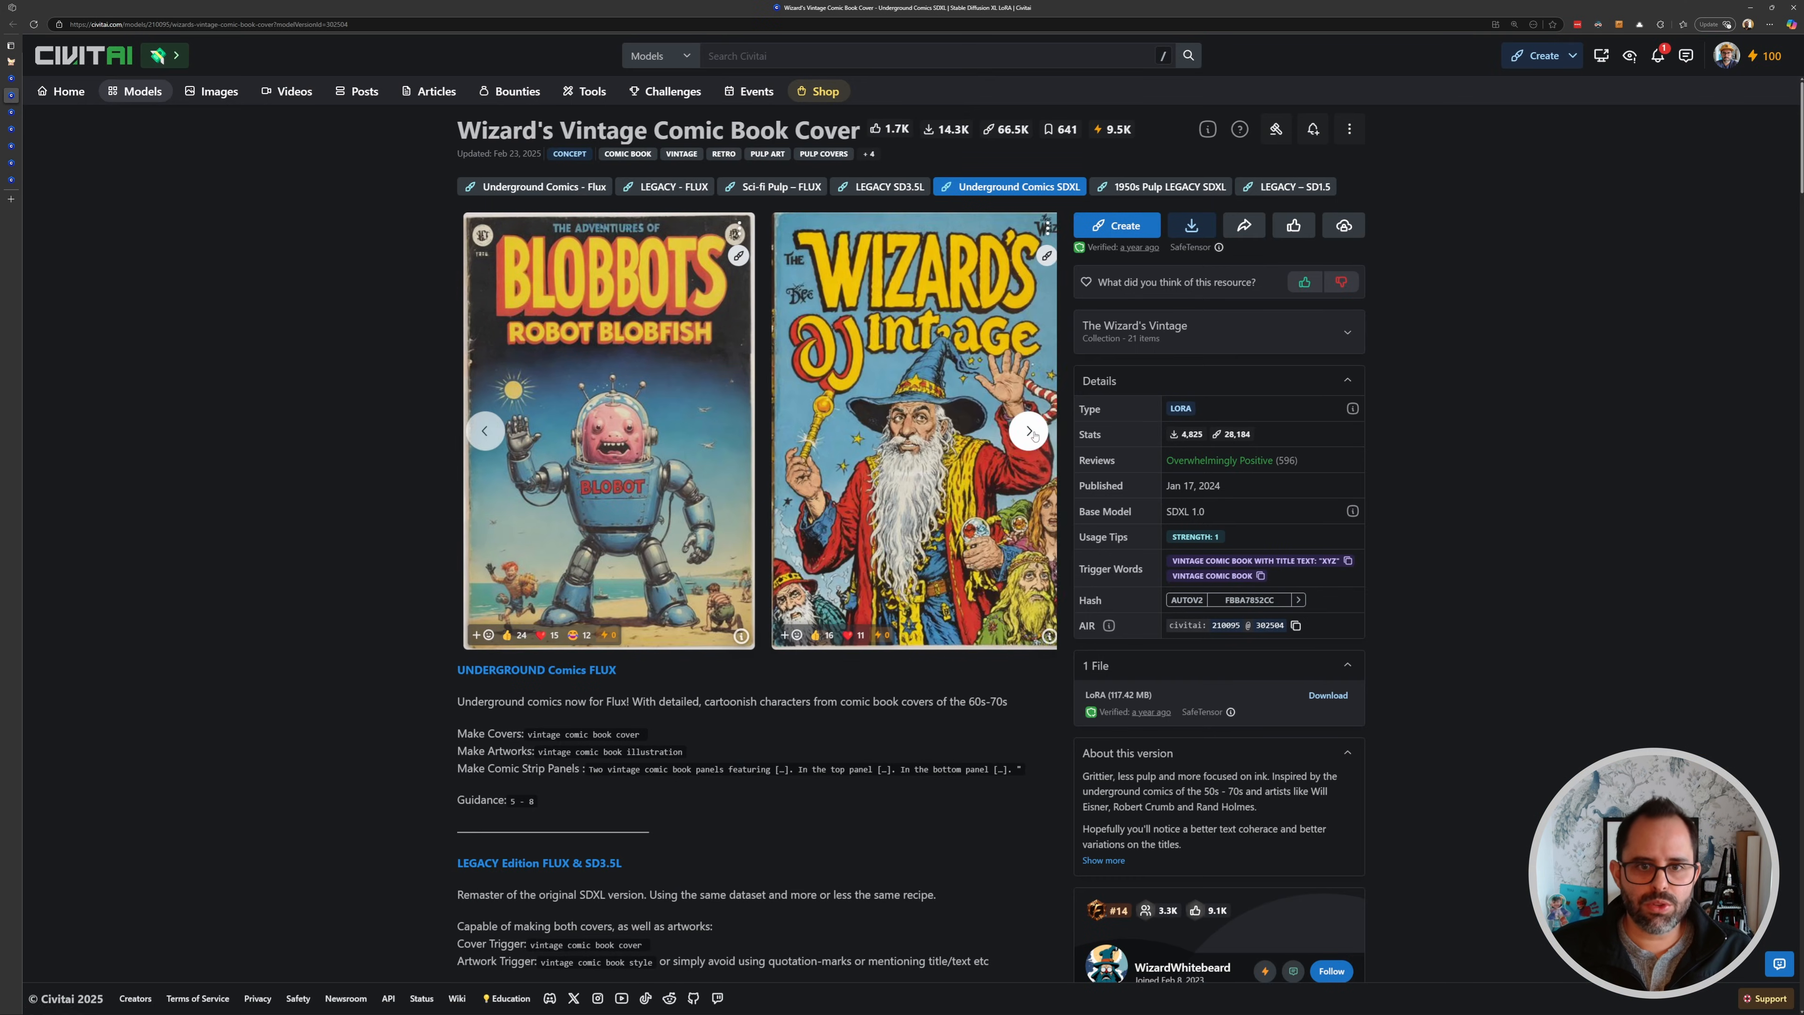
click(1033, 435)
click(1030, 432)
click(1030, 432)
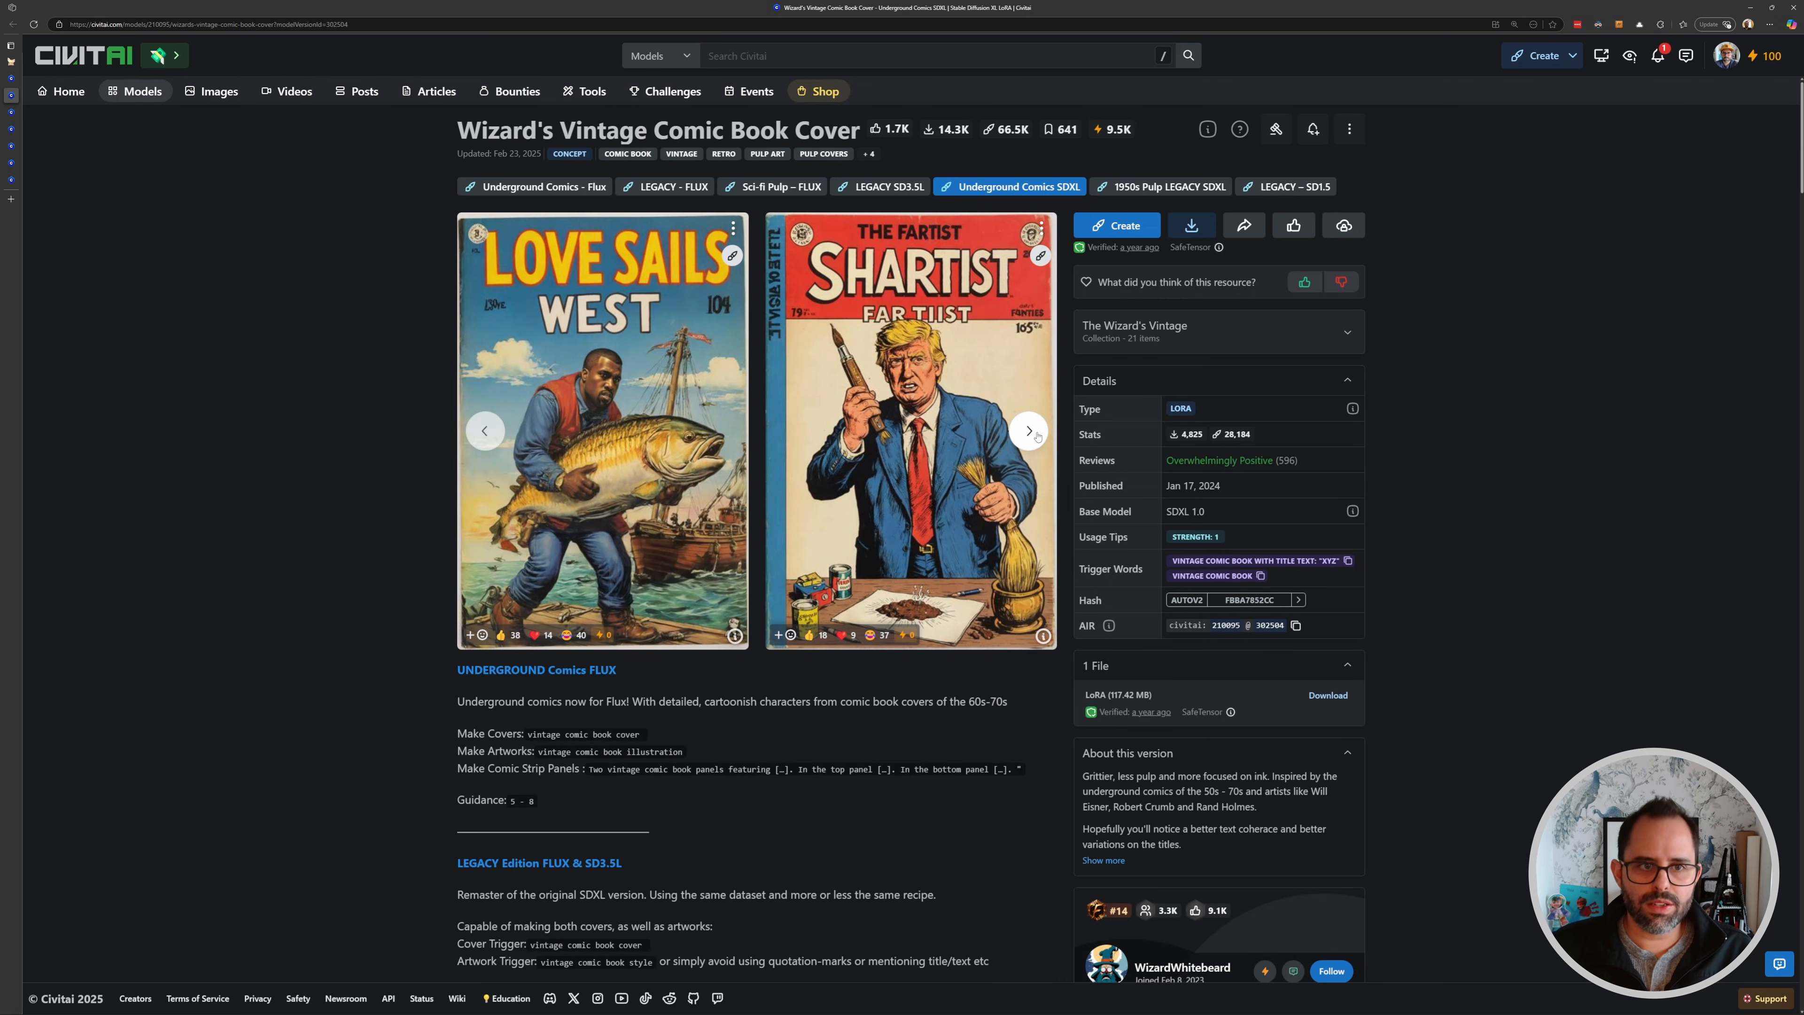
click(1031, 433)
click(1034, 433)
click(1033, 433)
click(13, 62)
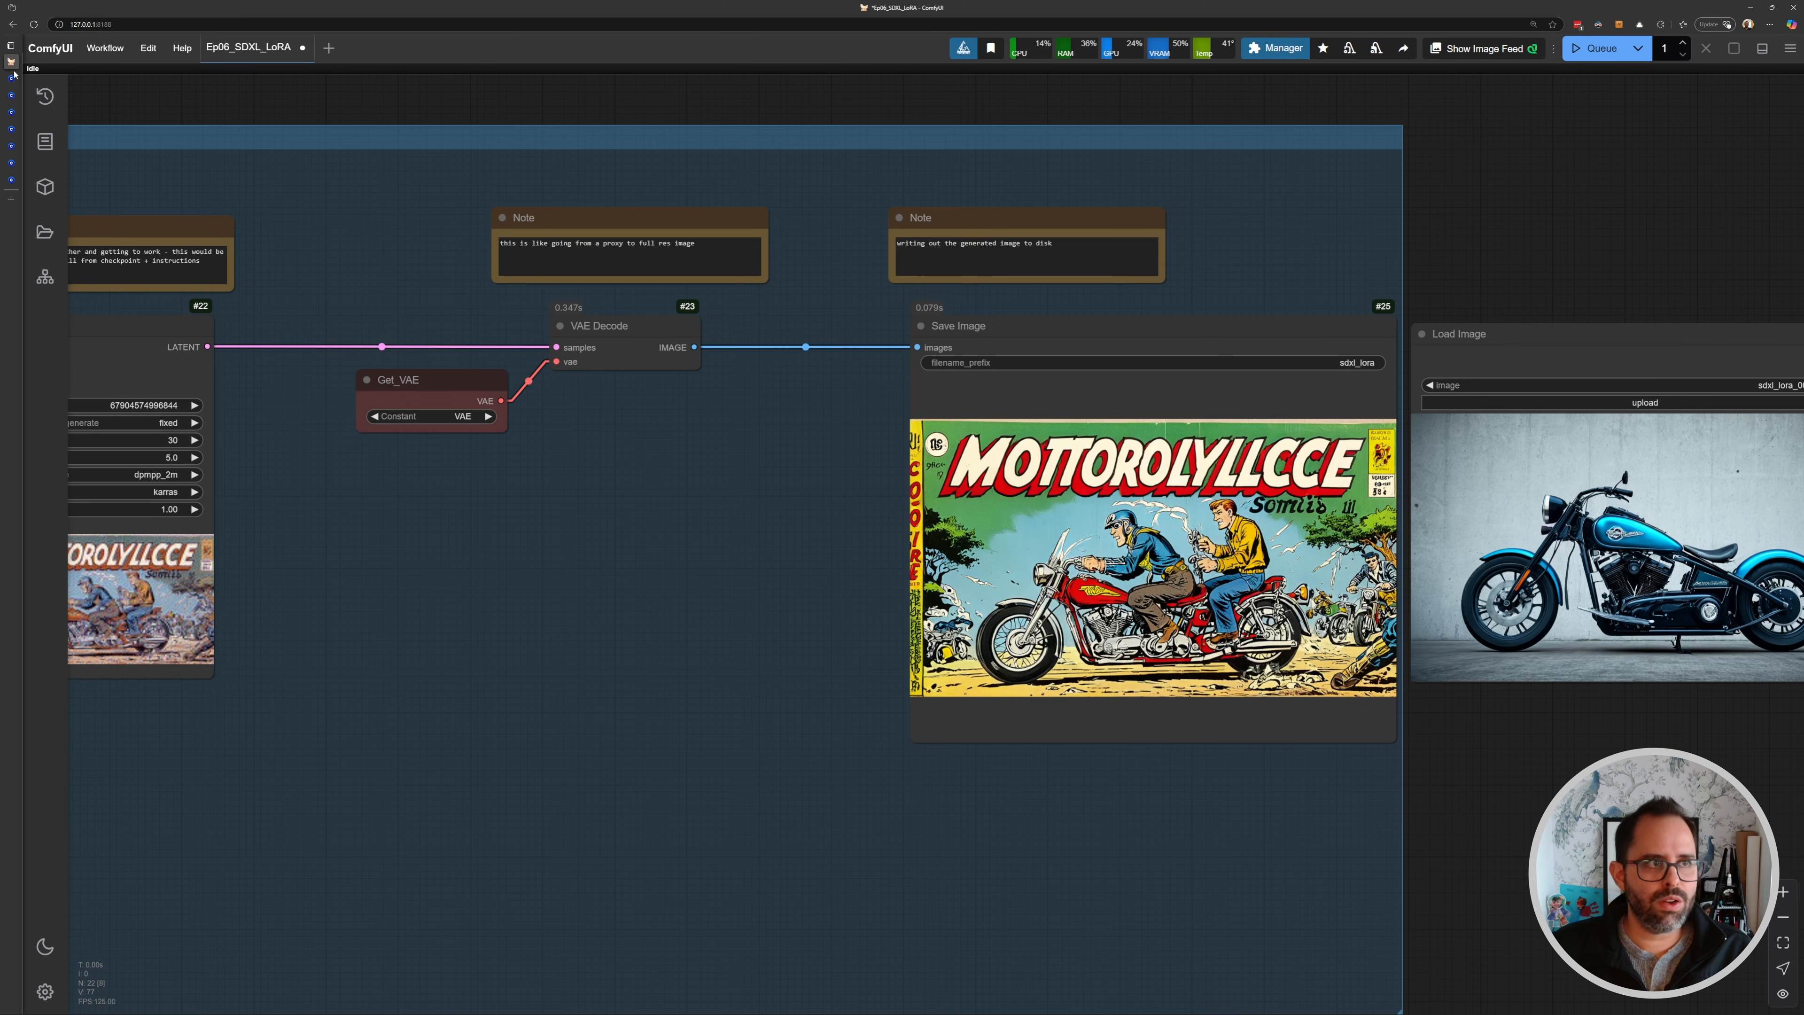
drag(605, 466, 935, 470)
scroll(506, 409, up, 7)
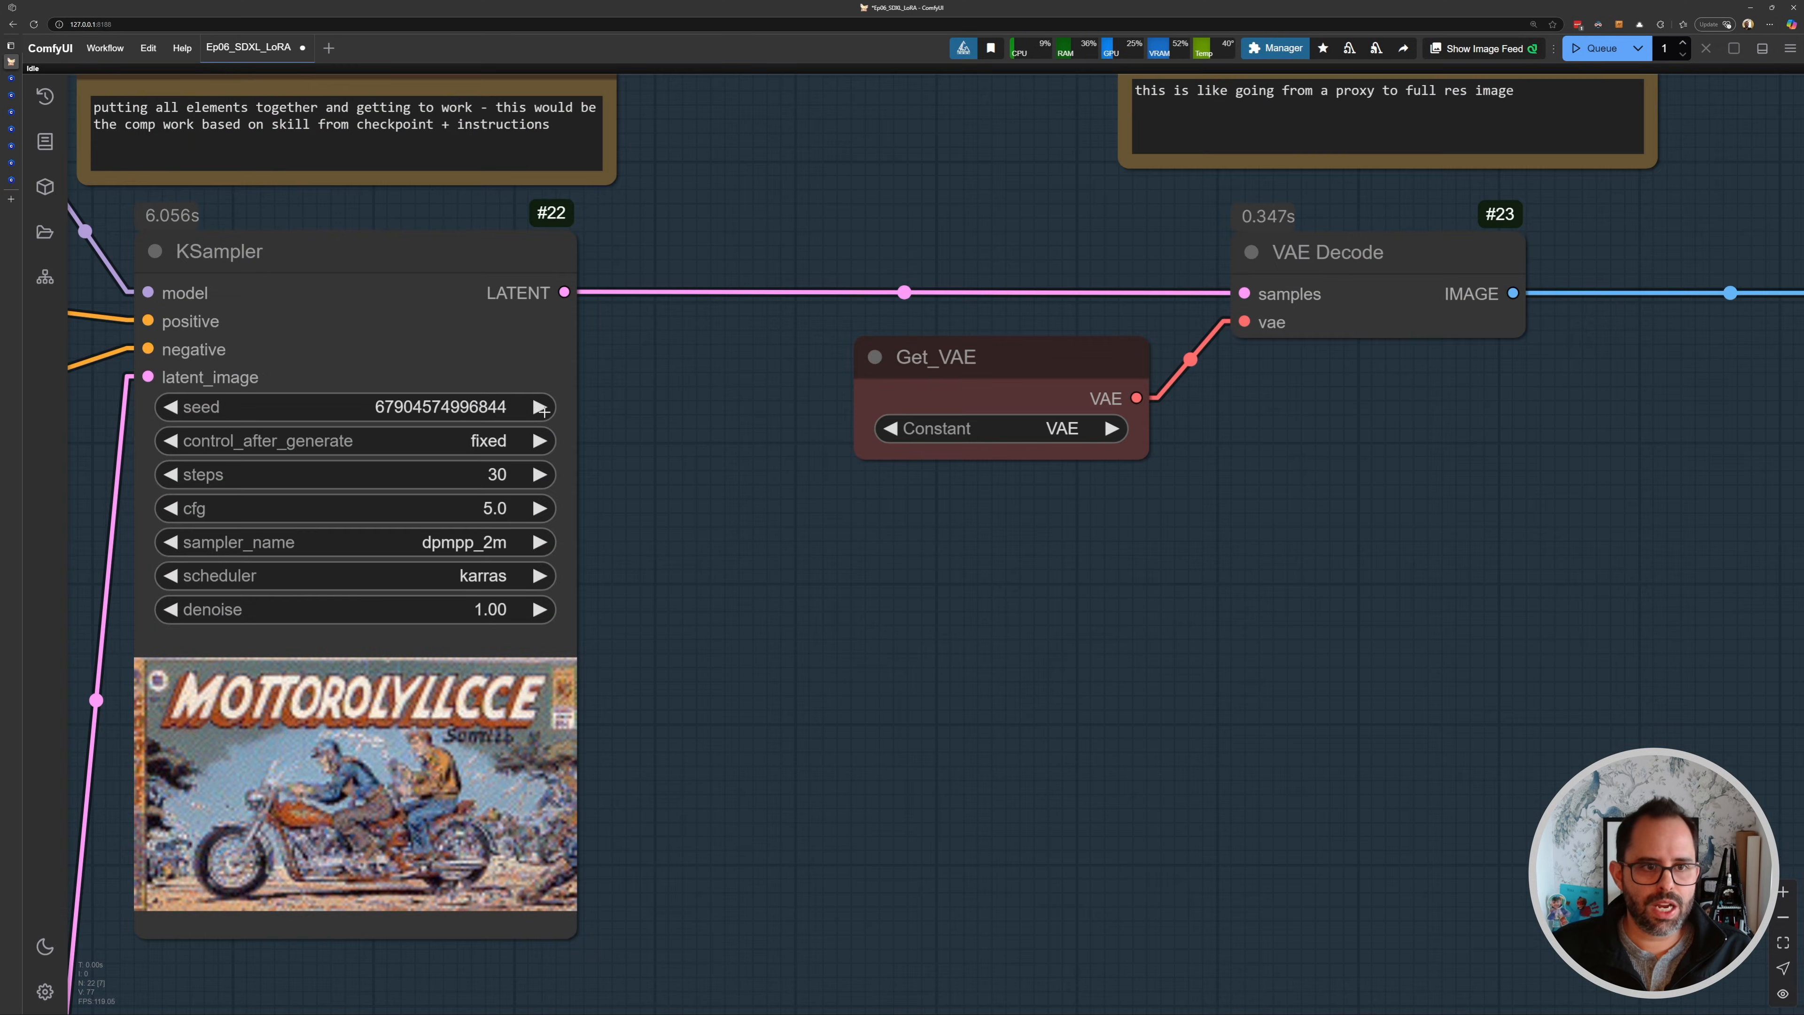
click(523, 408)
key(ctrl+Return)
- Inspect the new comic-style motorcycle image in the Save Image node
scroll(573, 406, down, 5)
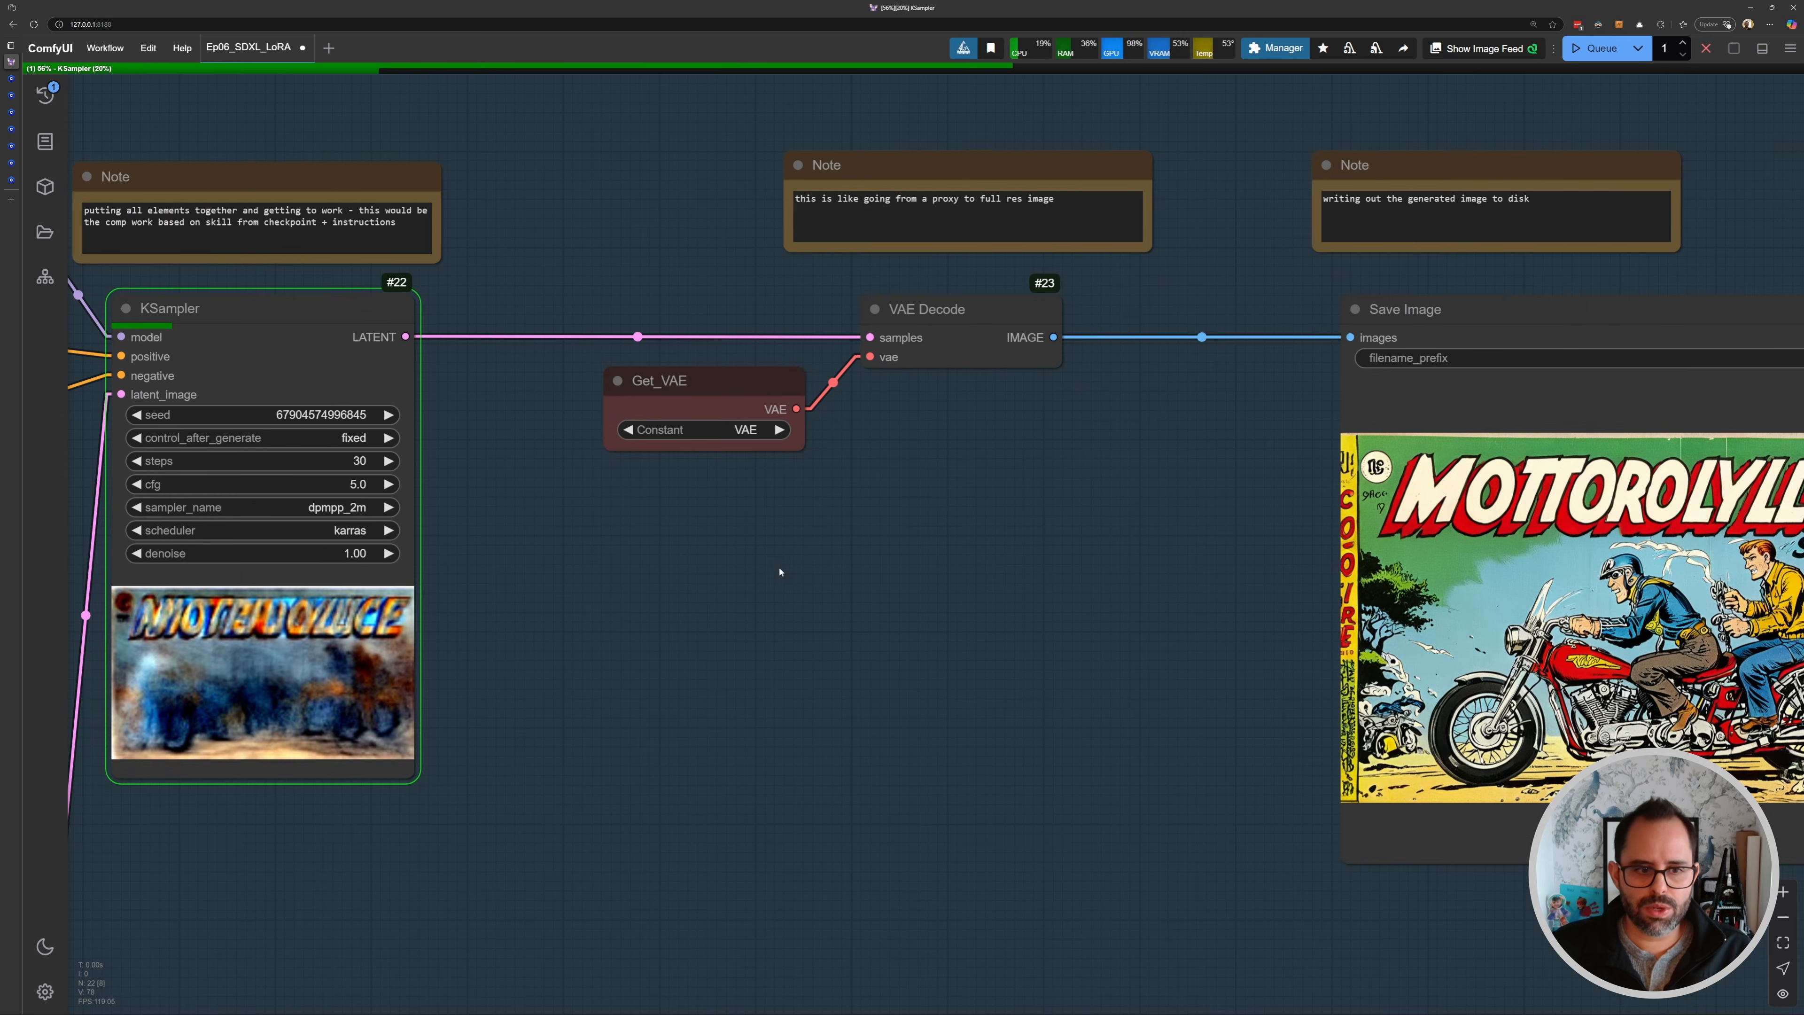
scroll(514, 441, down, 2)
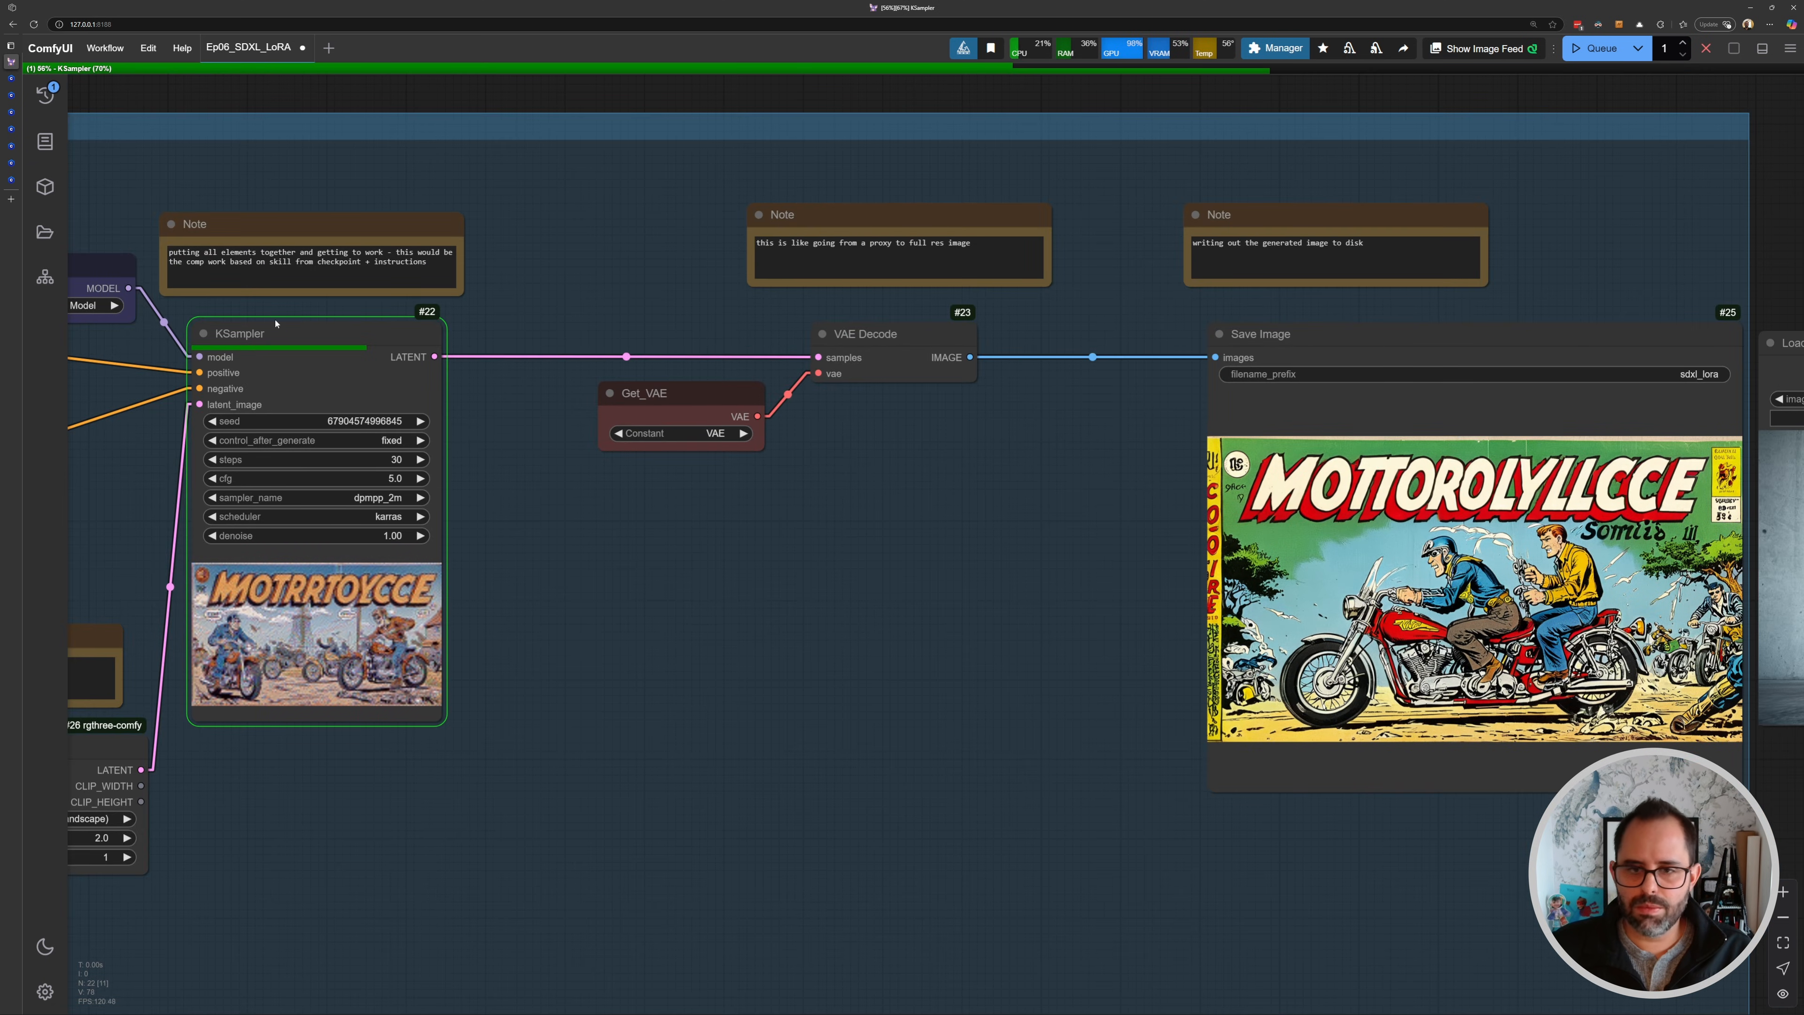
drag(1305, 527, 811, 451)
scroll(811, 452, up, 2)
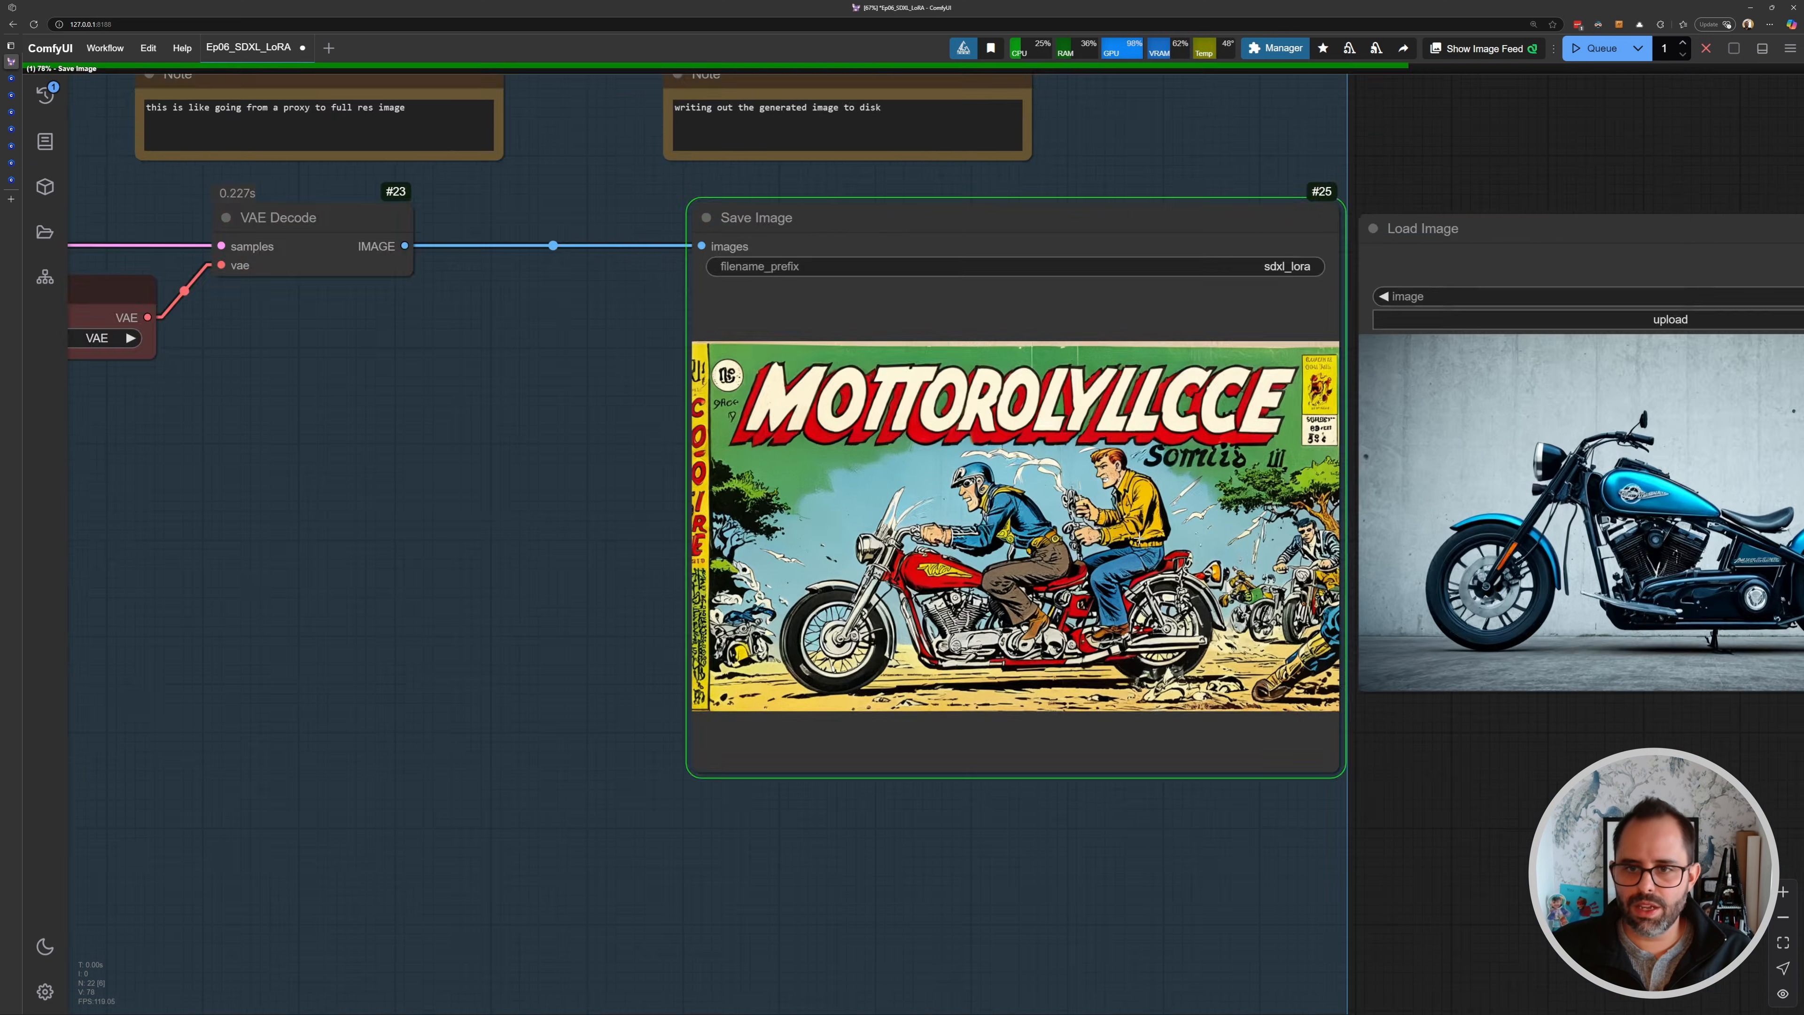
scroll(1101, 640, up, 2)
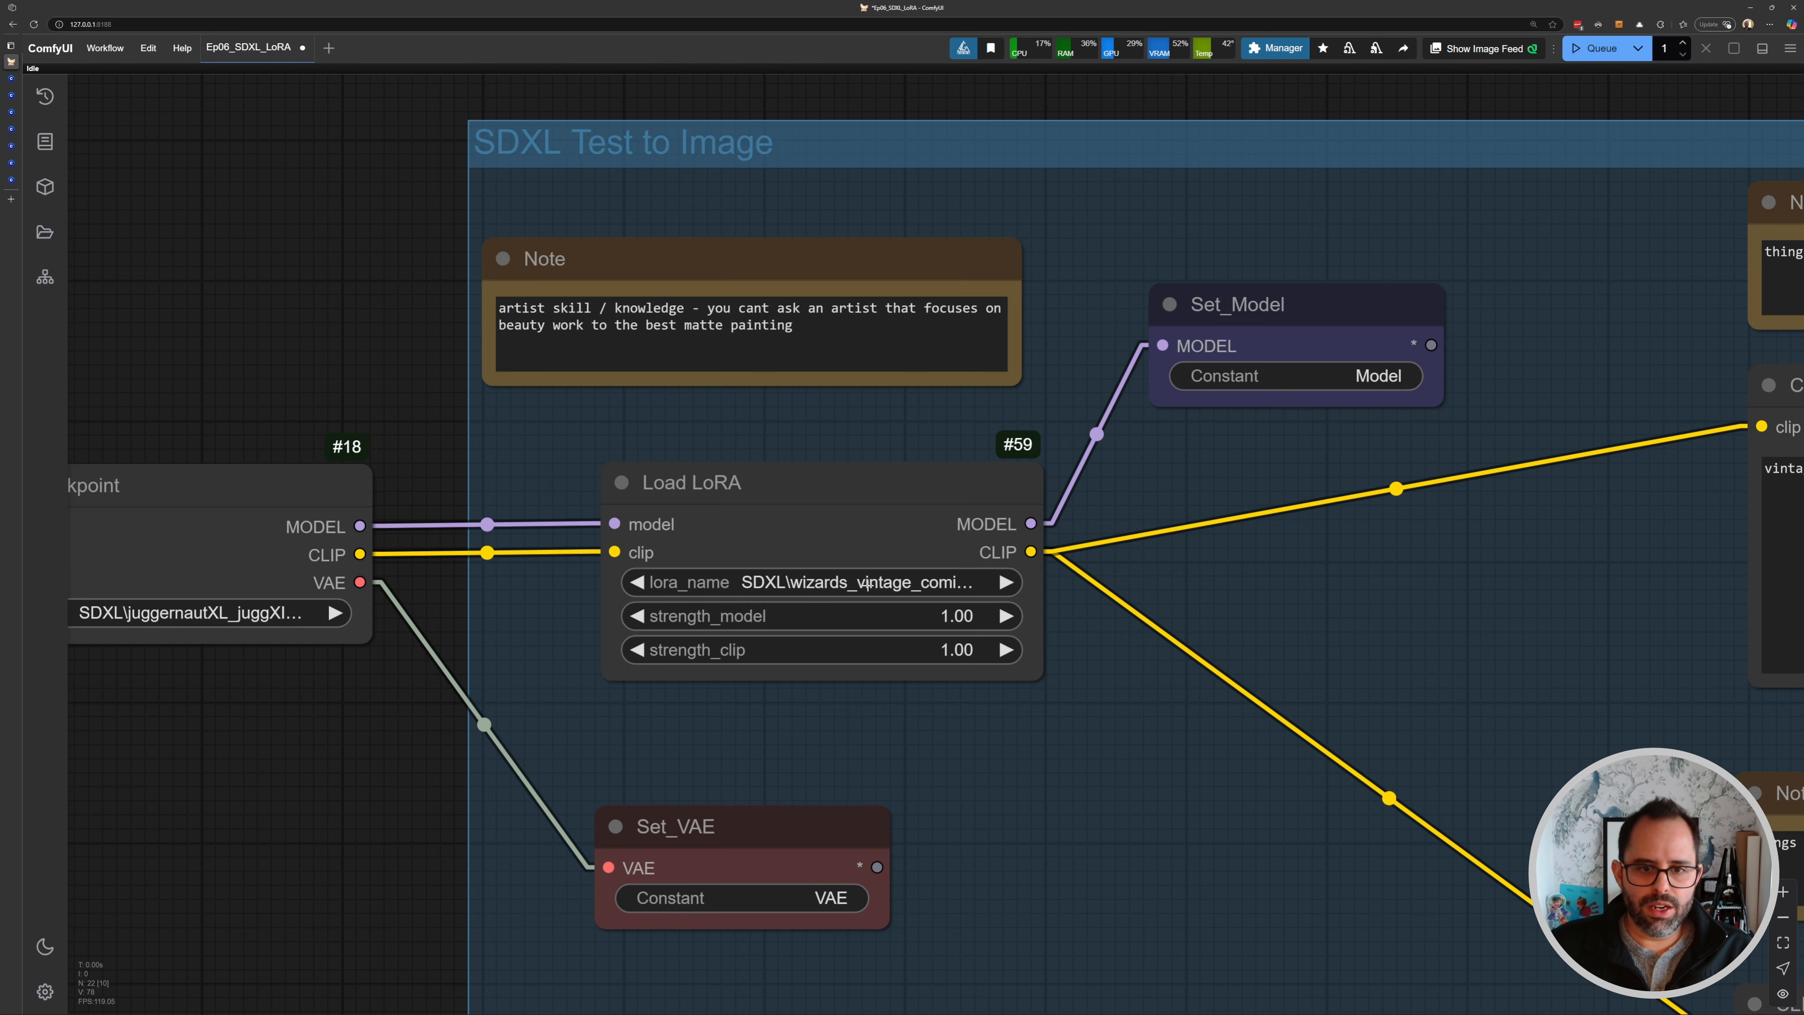
- Switch the LoRA to SDXL\zyd232_ChineseInkStyle_SDXL_v1_0 and copy its "zydink" trigger word from Civitai
click(760, 582)
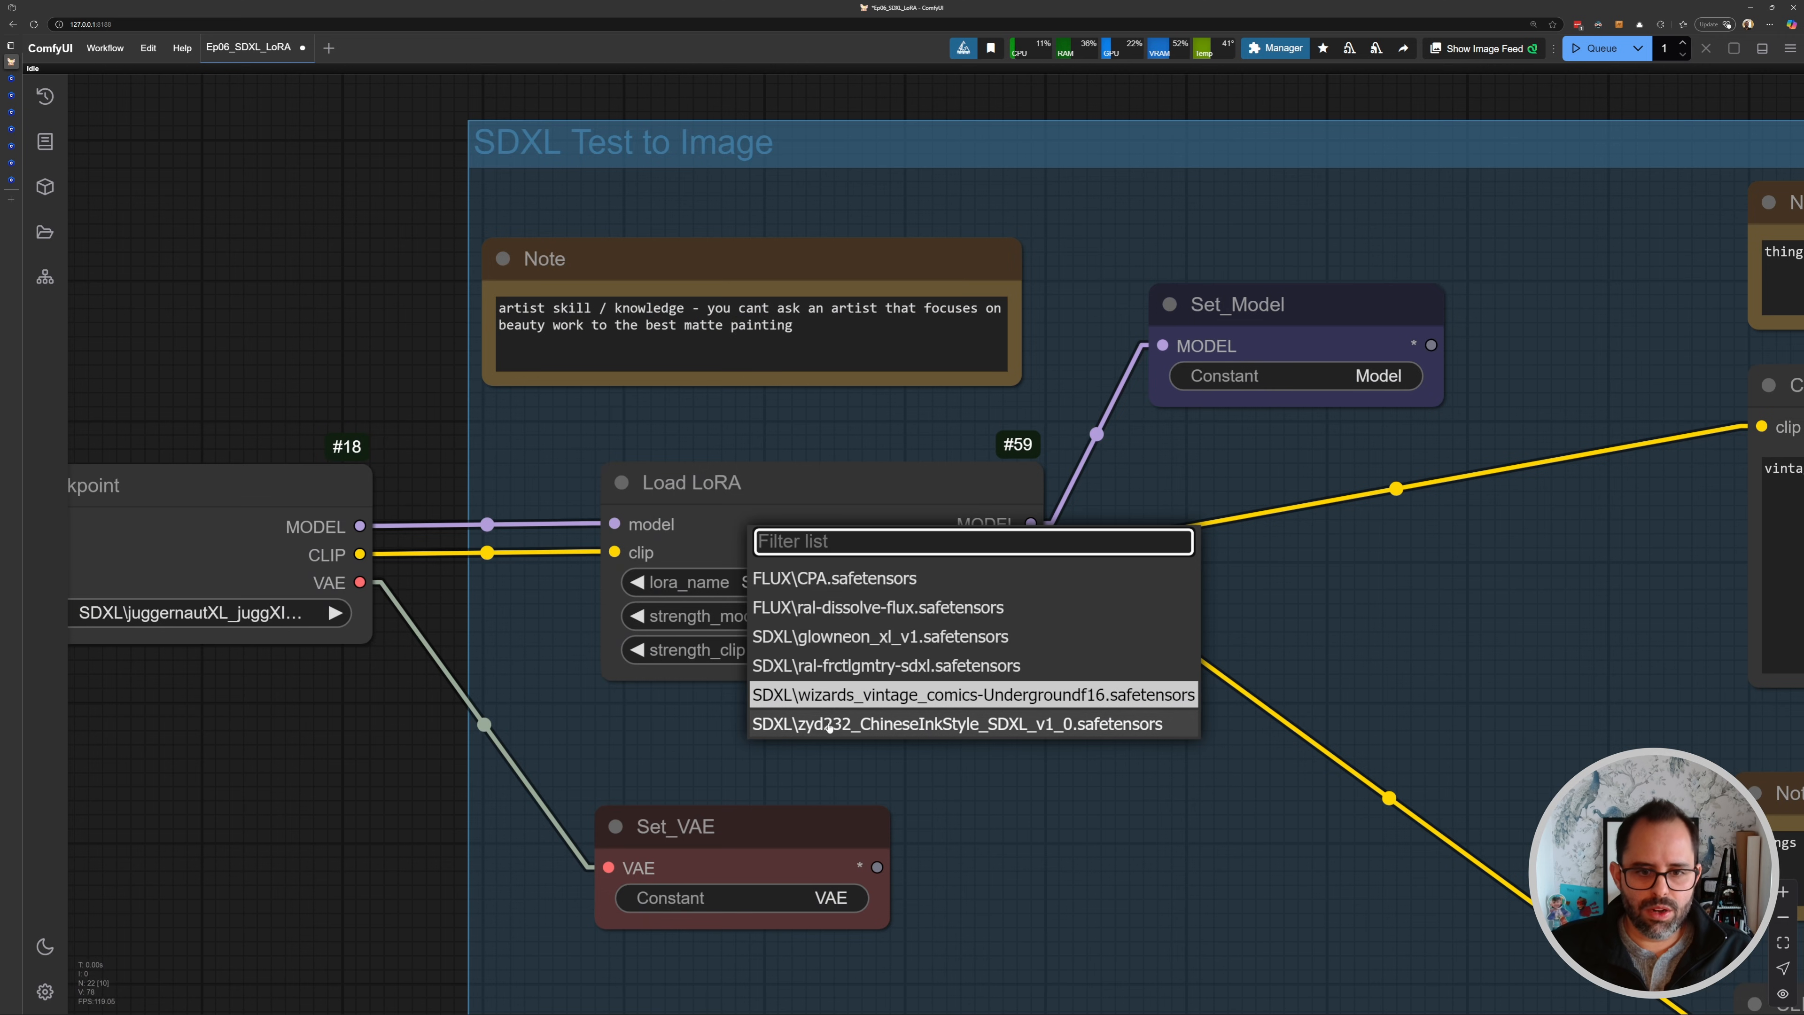
click(878, 724)
mouse_move(10, 206)
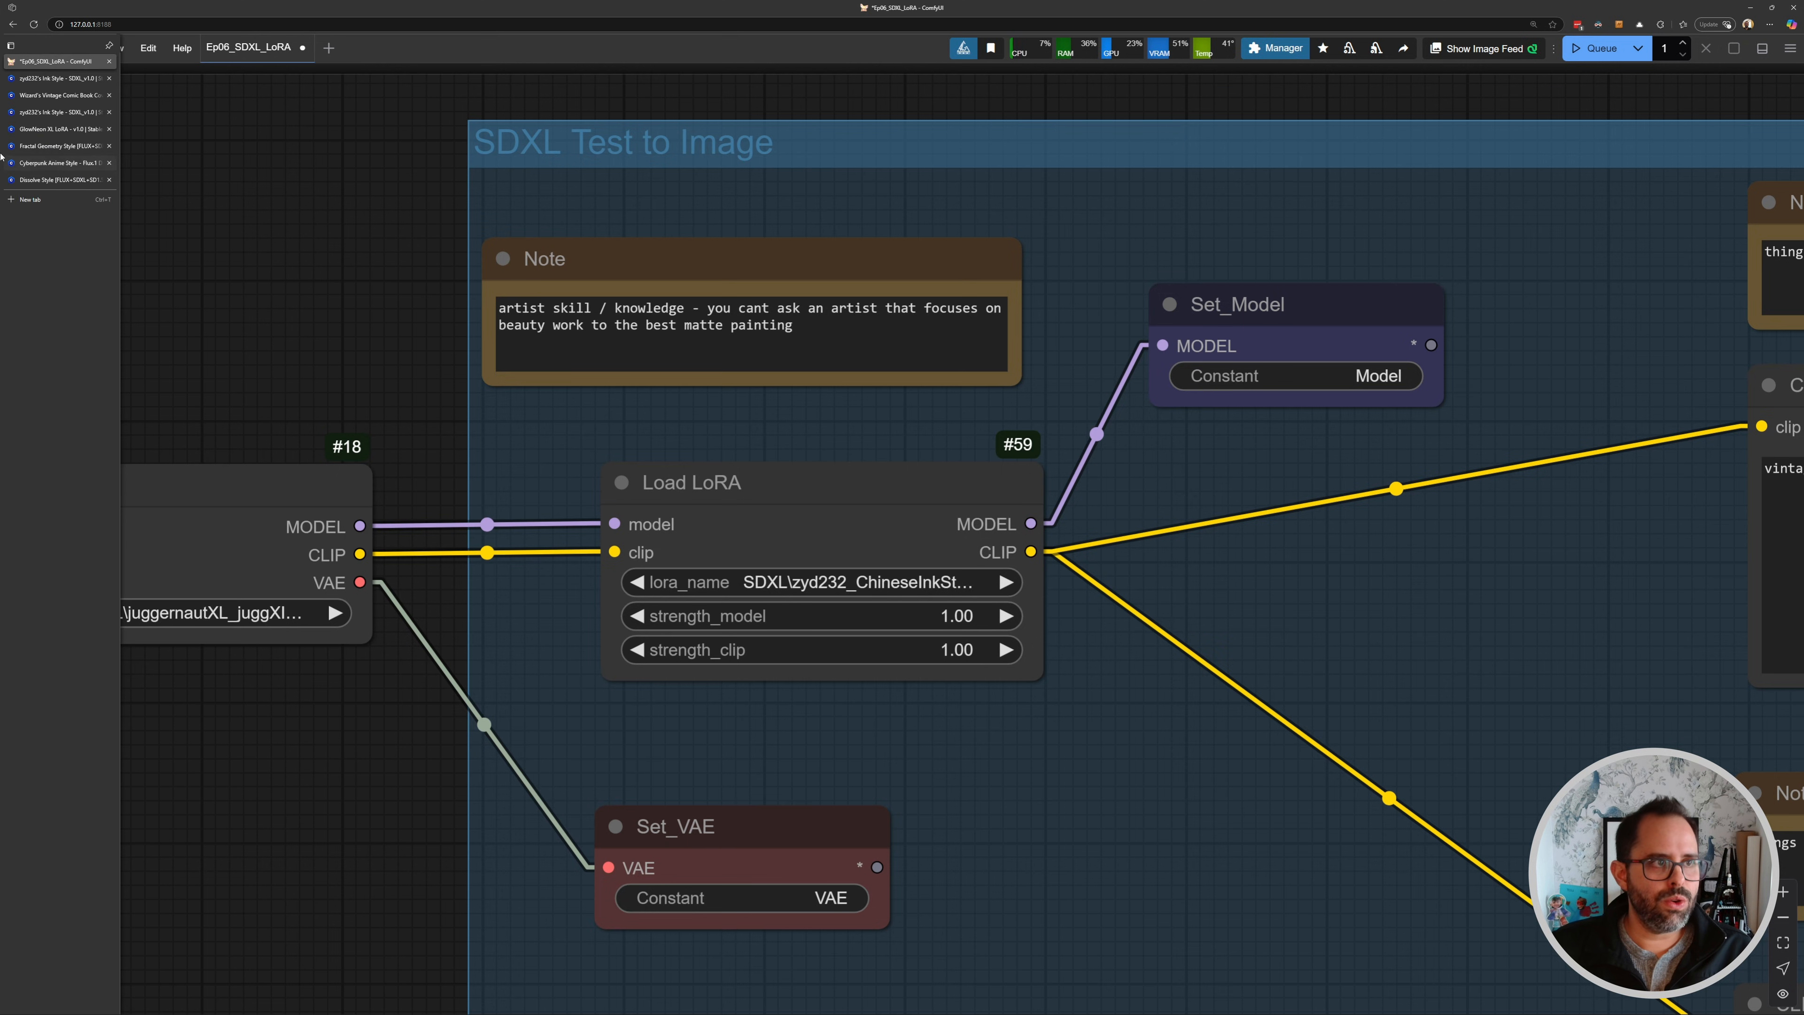
click(26, 112)
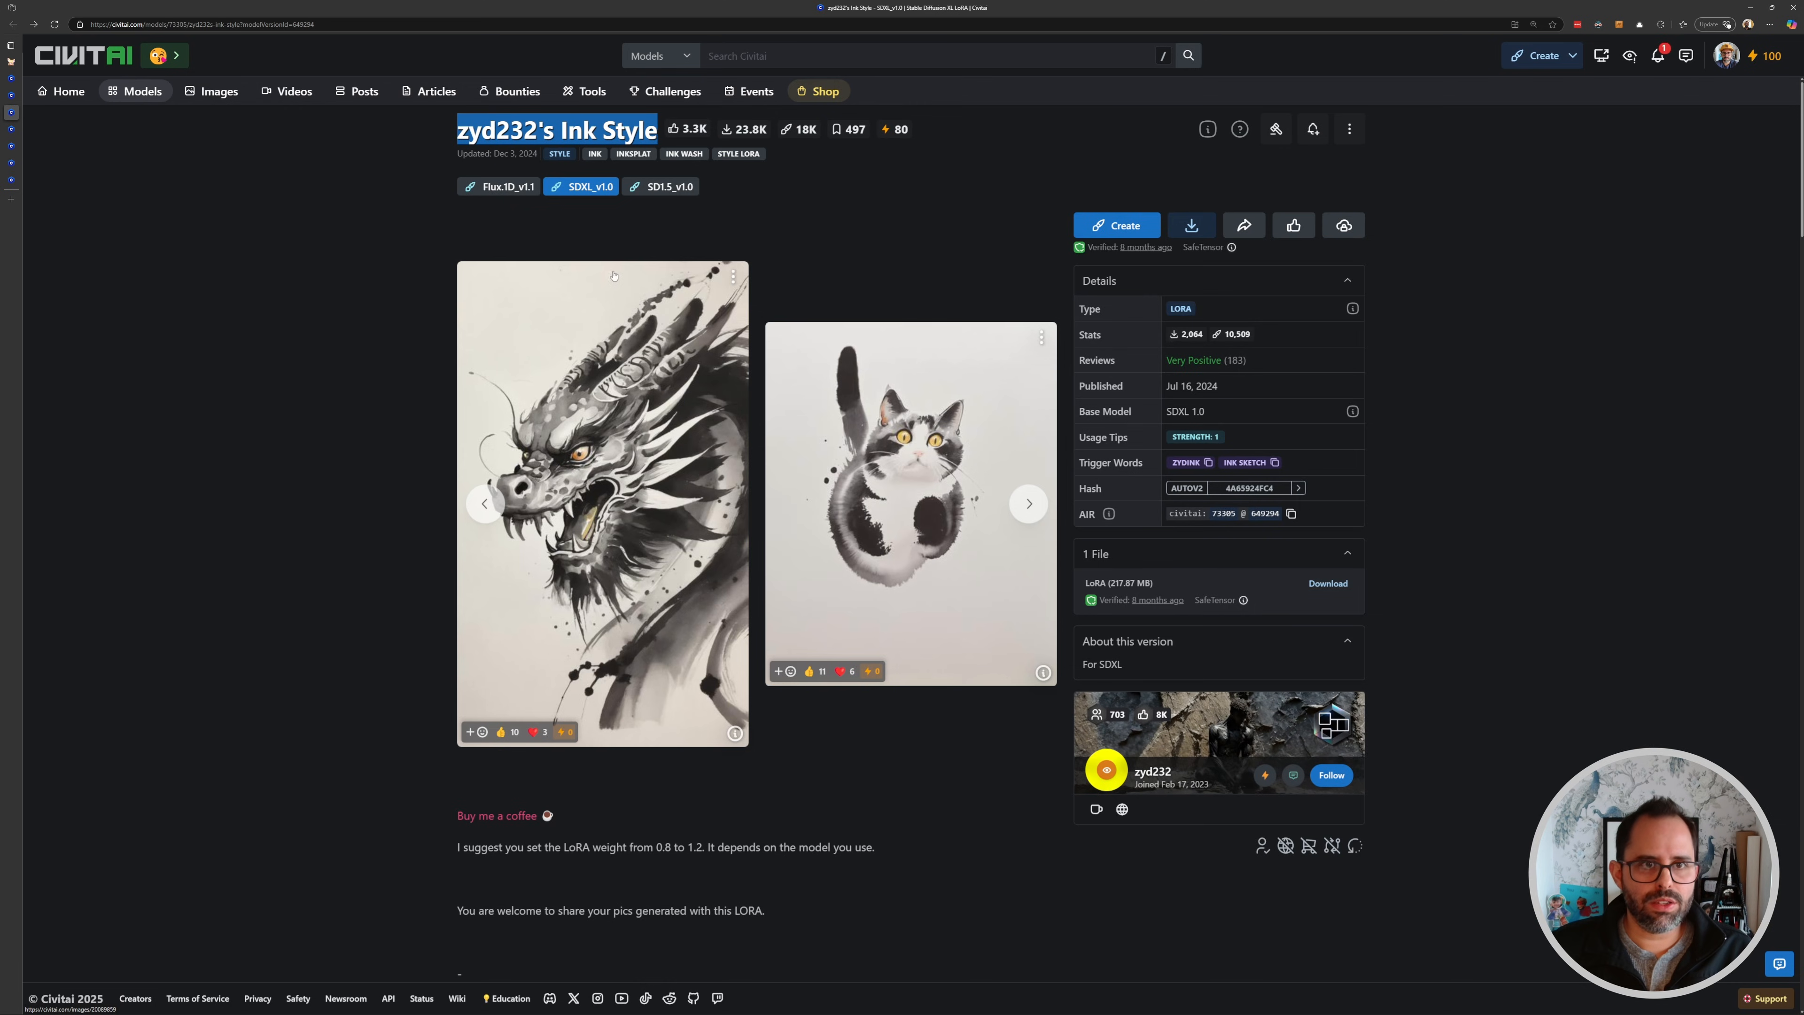
click(11, 62)
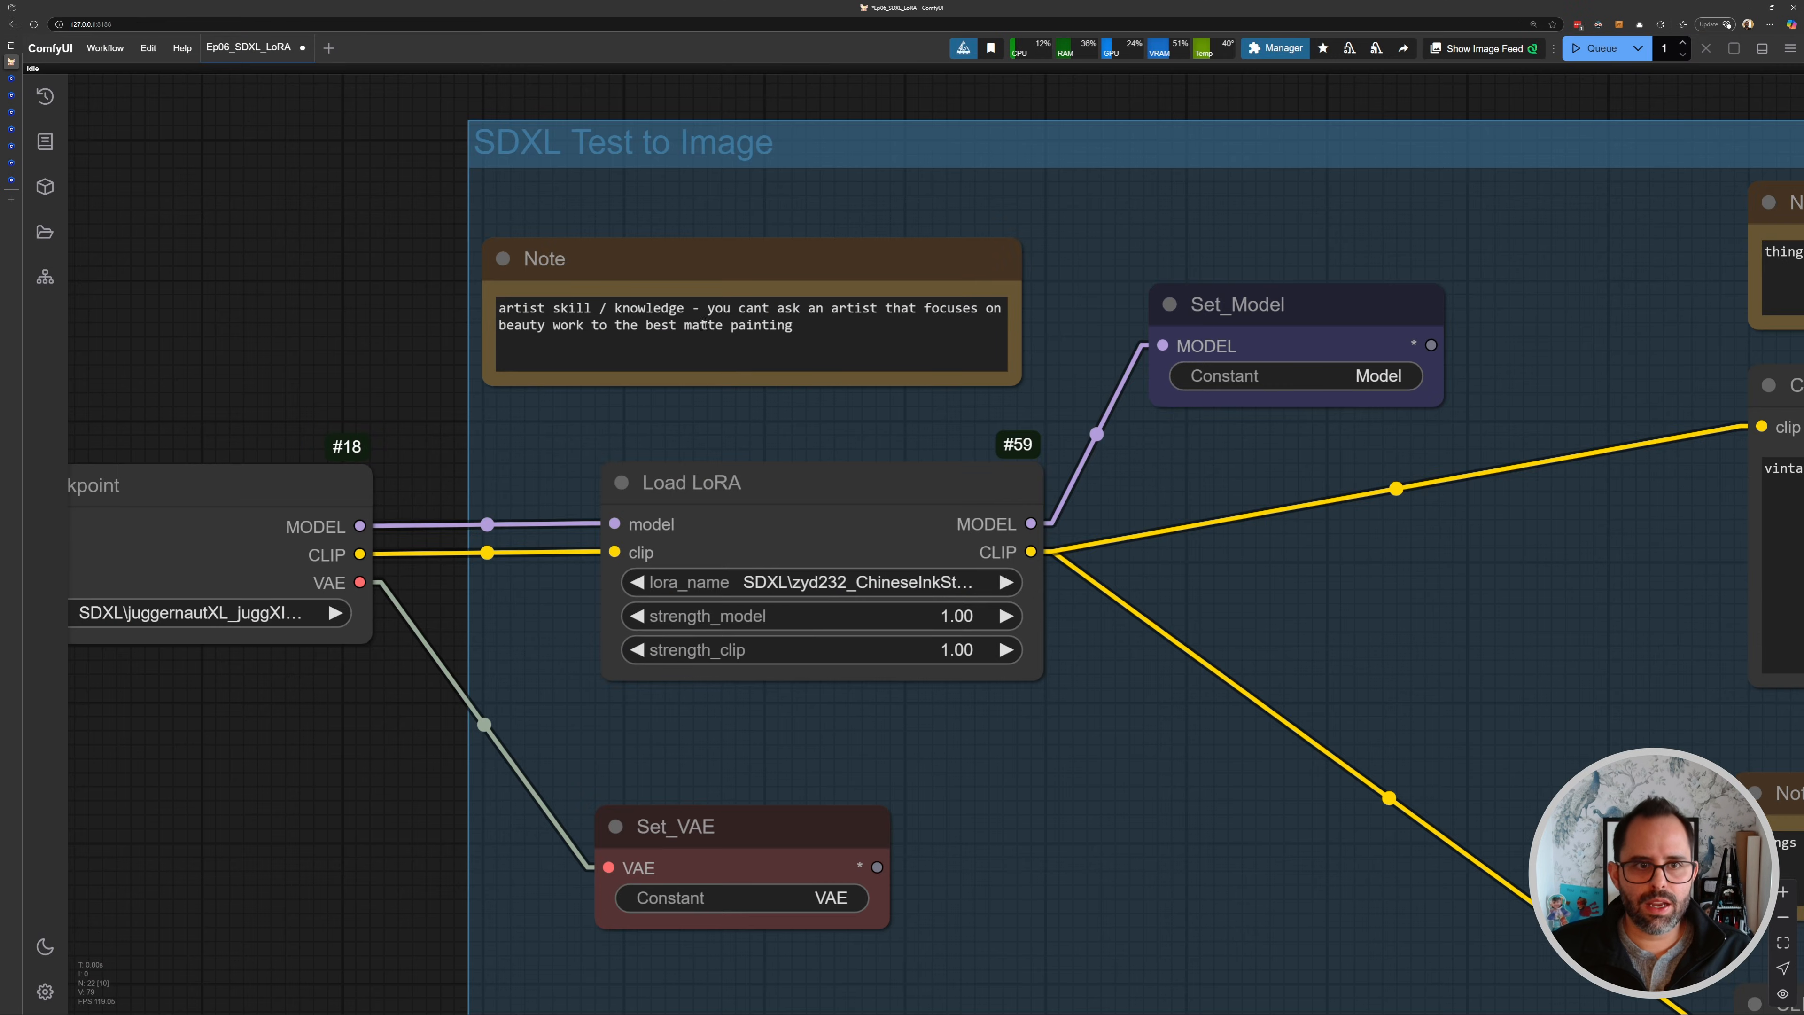
click(11, 129)
click(11, 145)
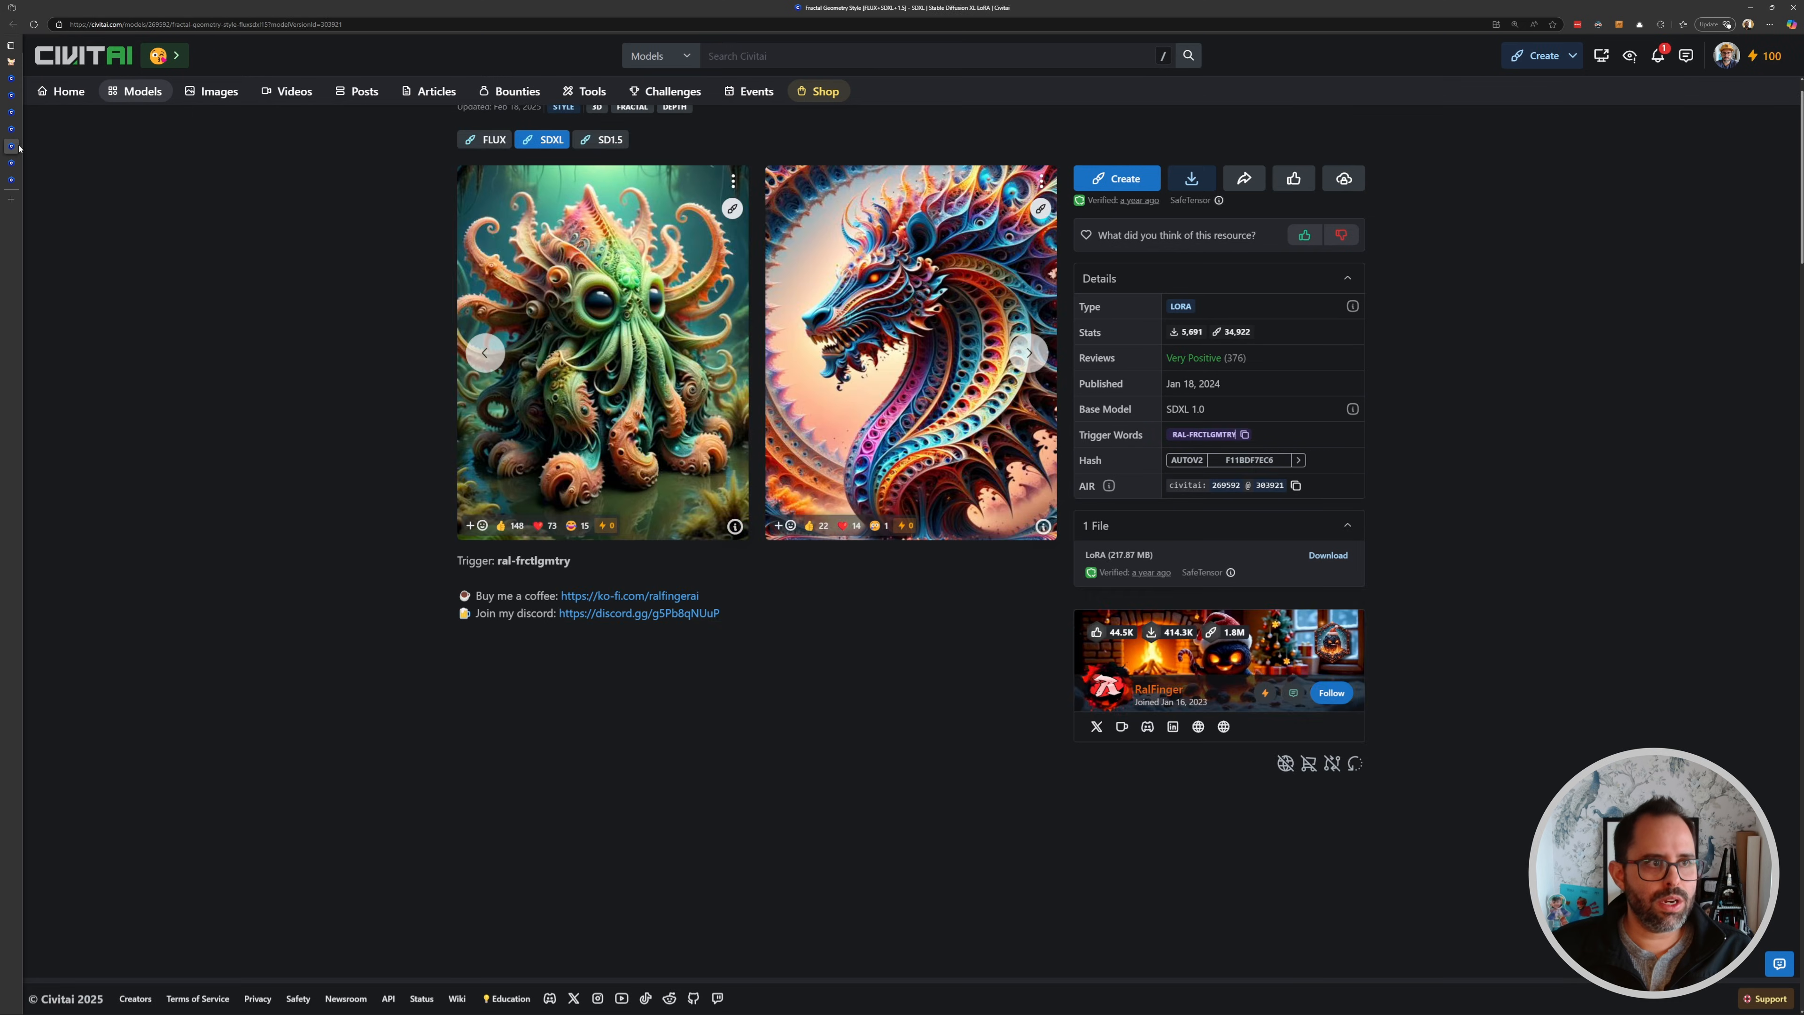
click(11, 78)
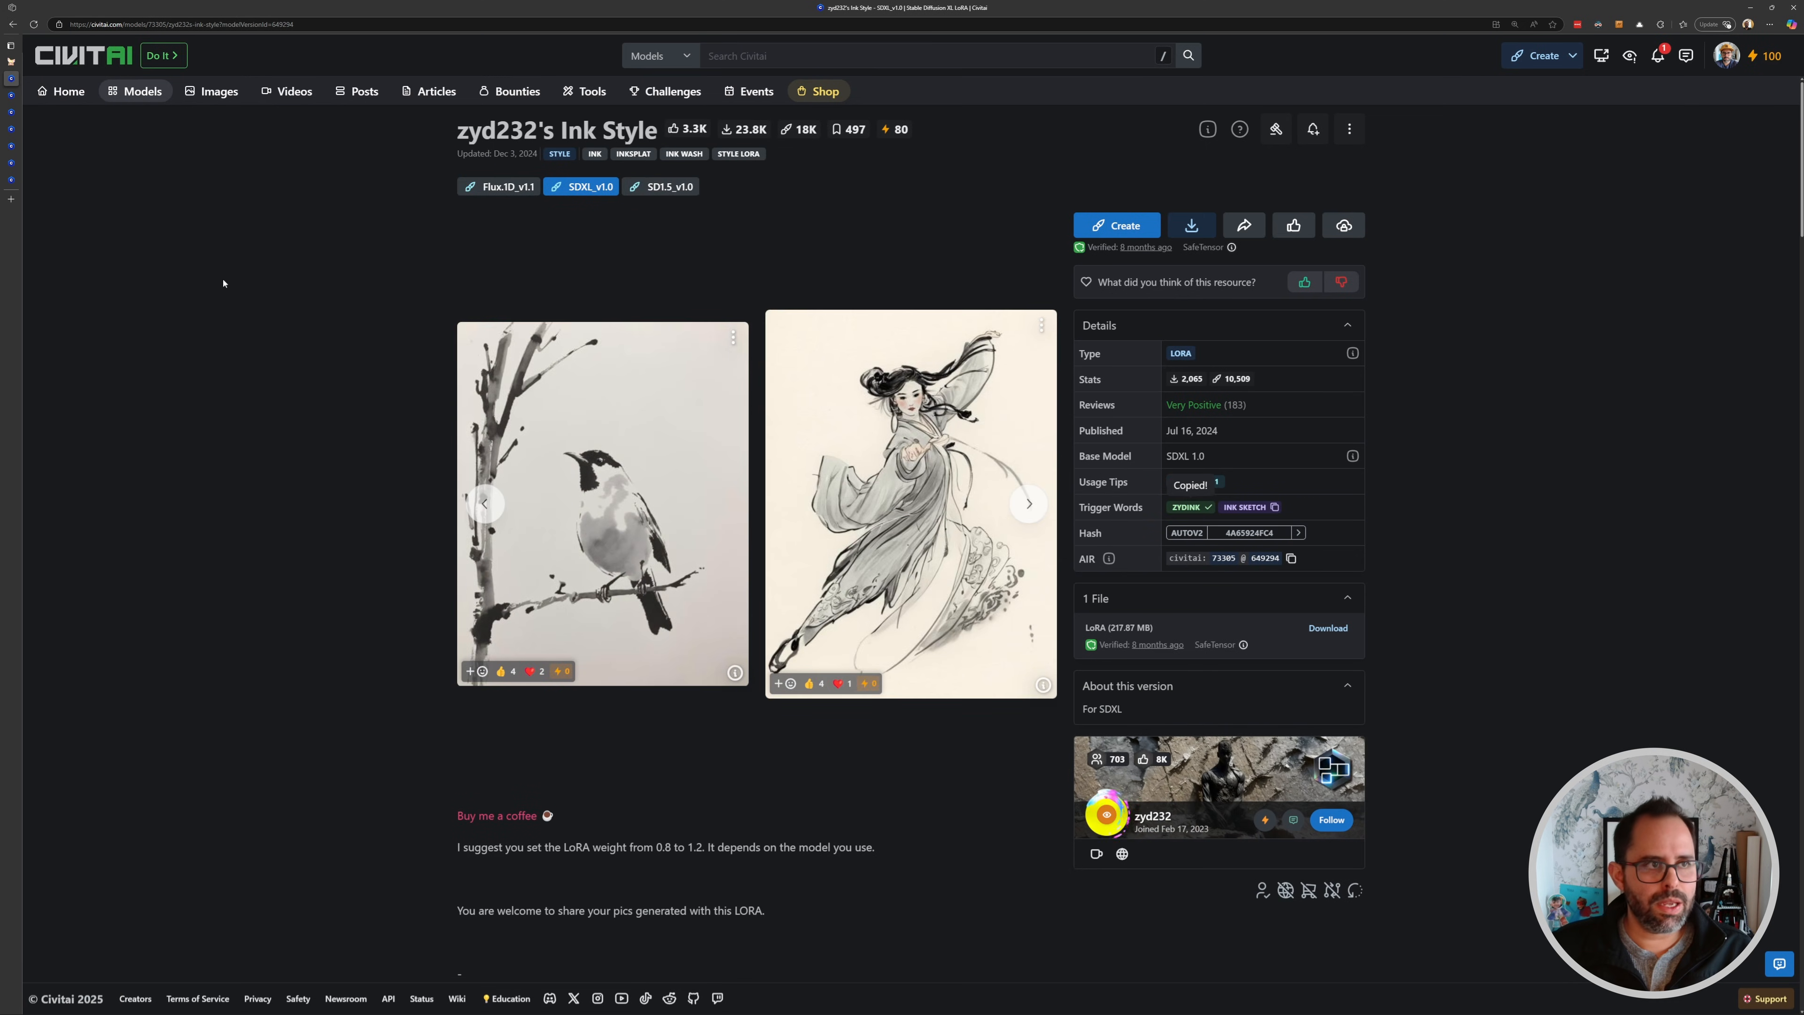
- Replace "vintage comic book" in the positive prompt with "zydink" and queue the workflow
click(13, 63)
drag(986, 521, 693, 508)
drag(1576, 491, 692, 391)
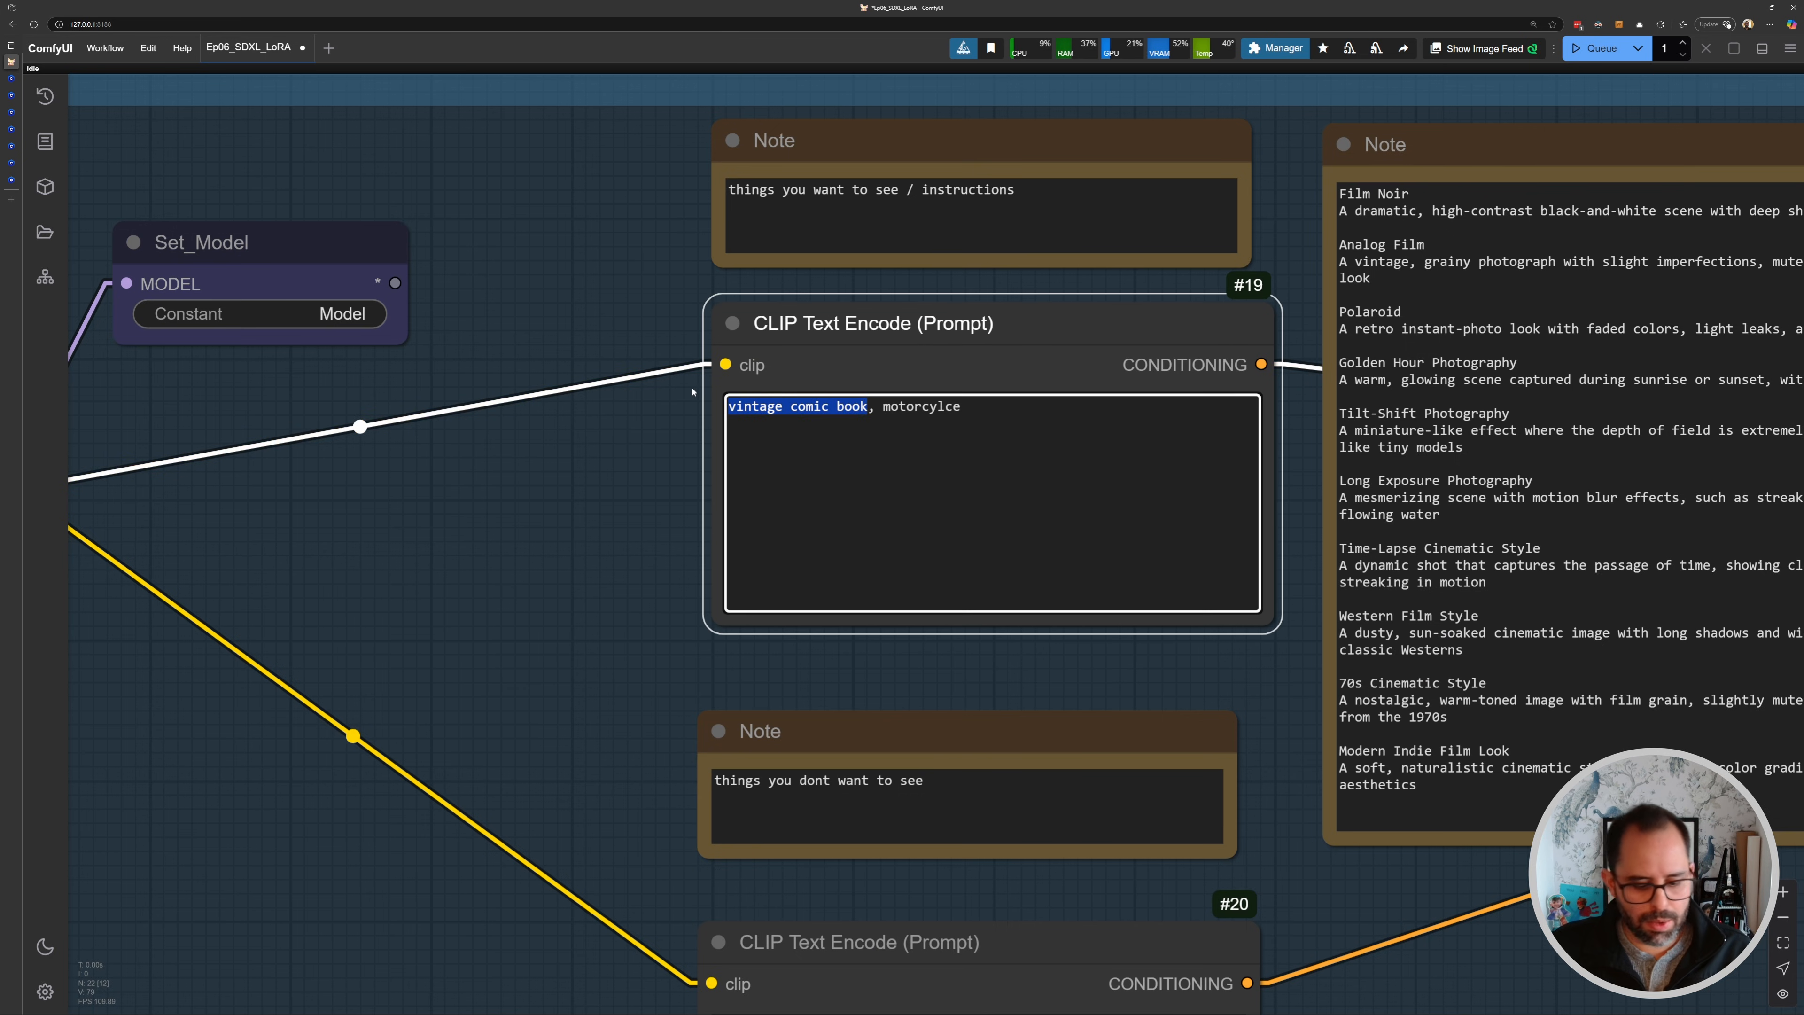
text(zydink)
click(407, 538)
key(ctrl+Return)
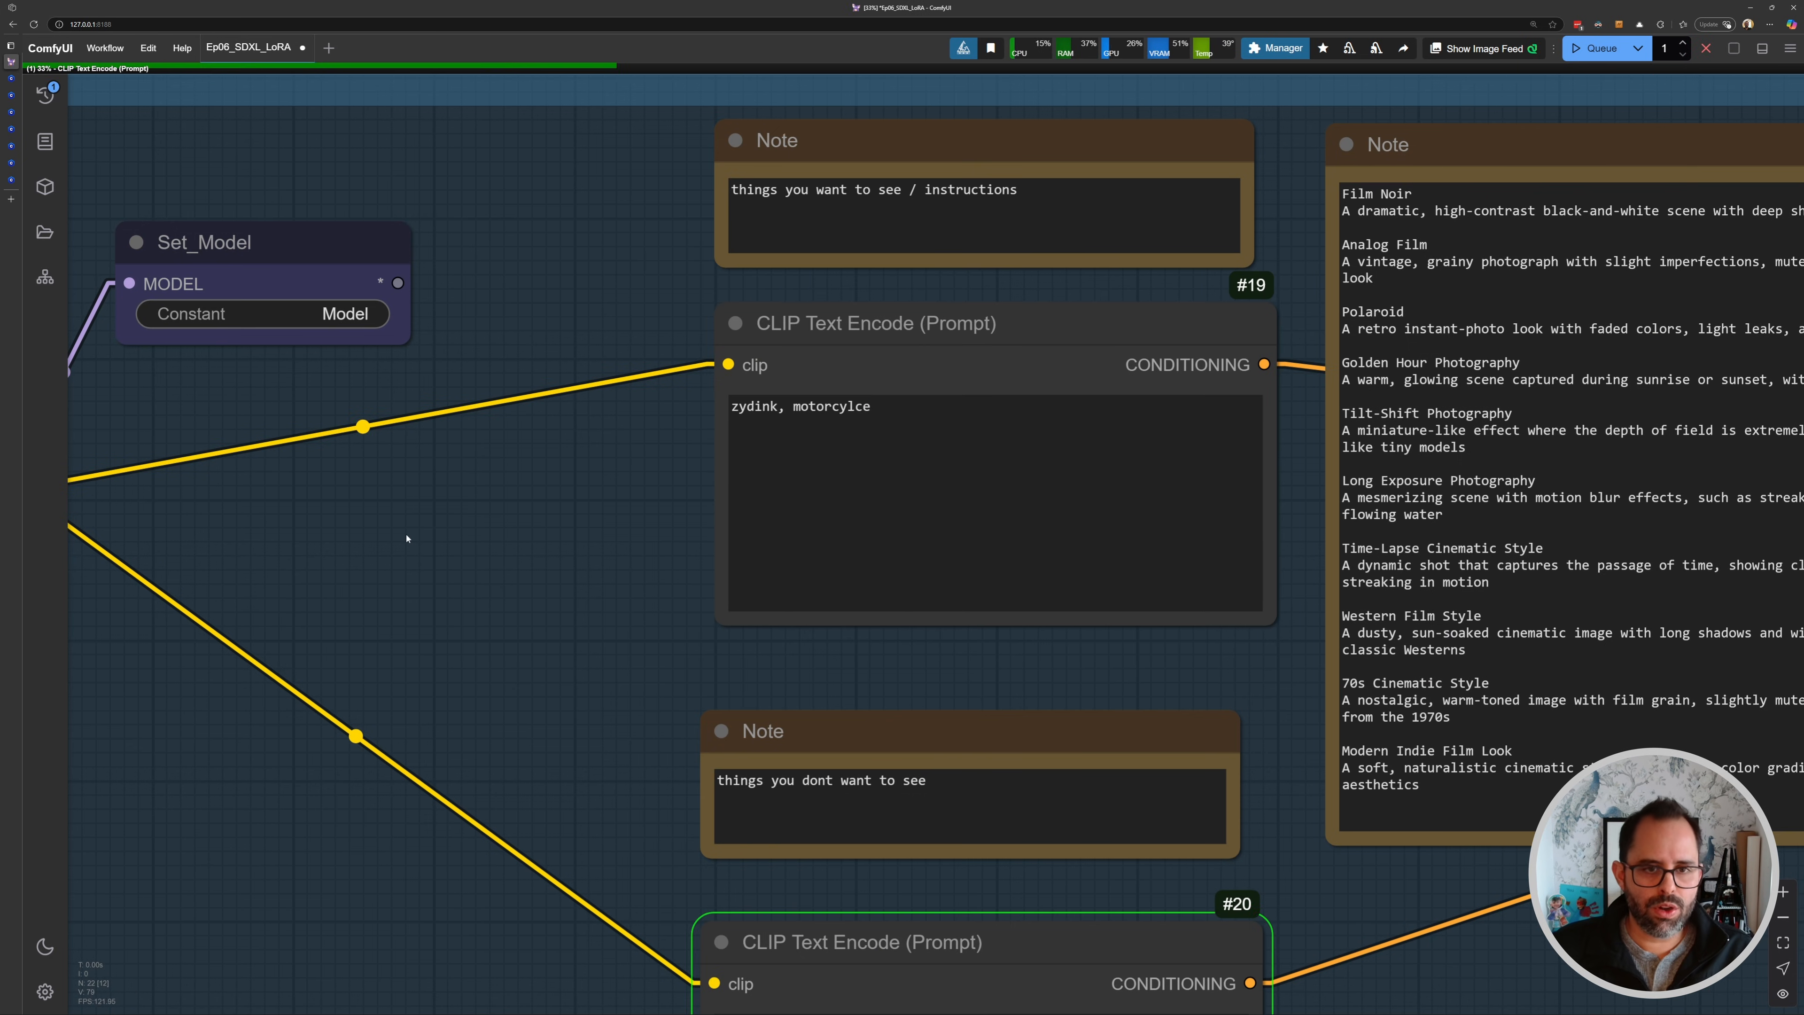
- Examine the ink-style motorcycle result and revisit the zyd232's Ink Style Civitai page
scroll(490, 465, down, 5)
drag(569, 567, 313, 542)
drag(1731, 703, 728, 531)
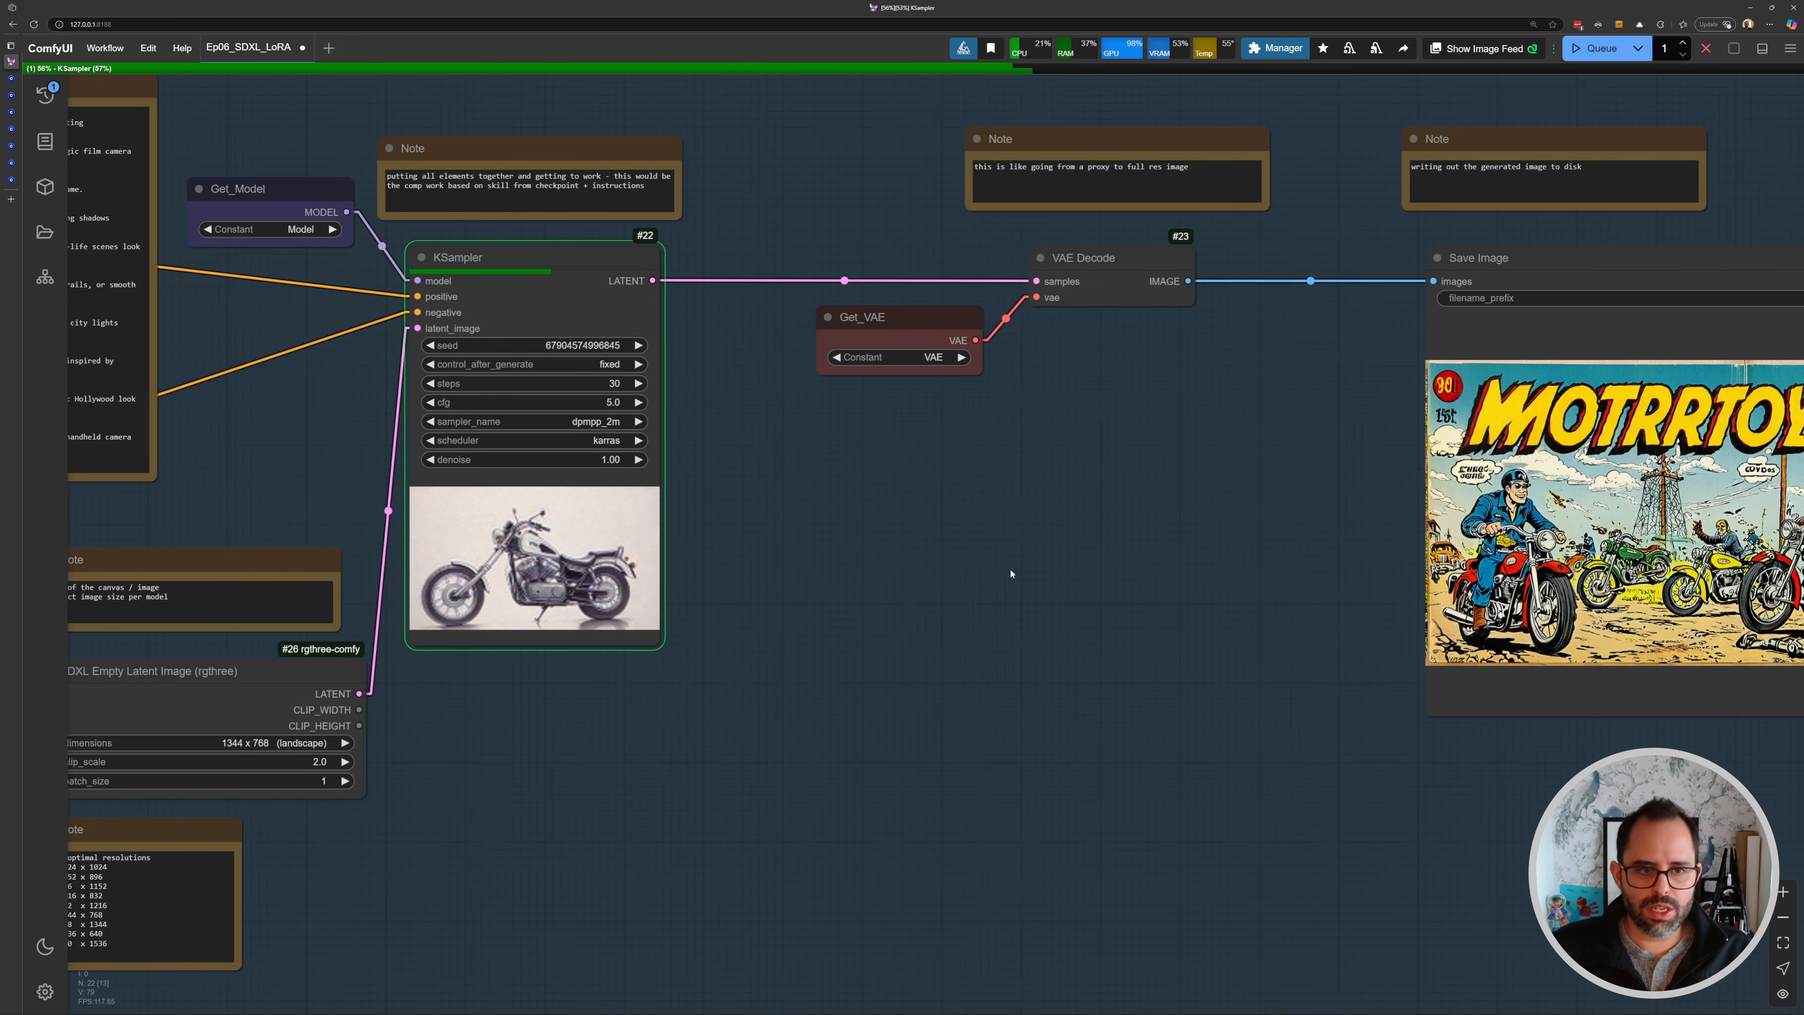
drag(1039, 568, 697, 544)
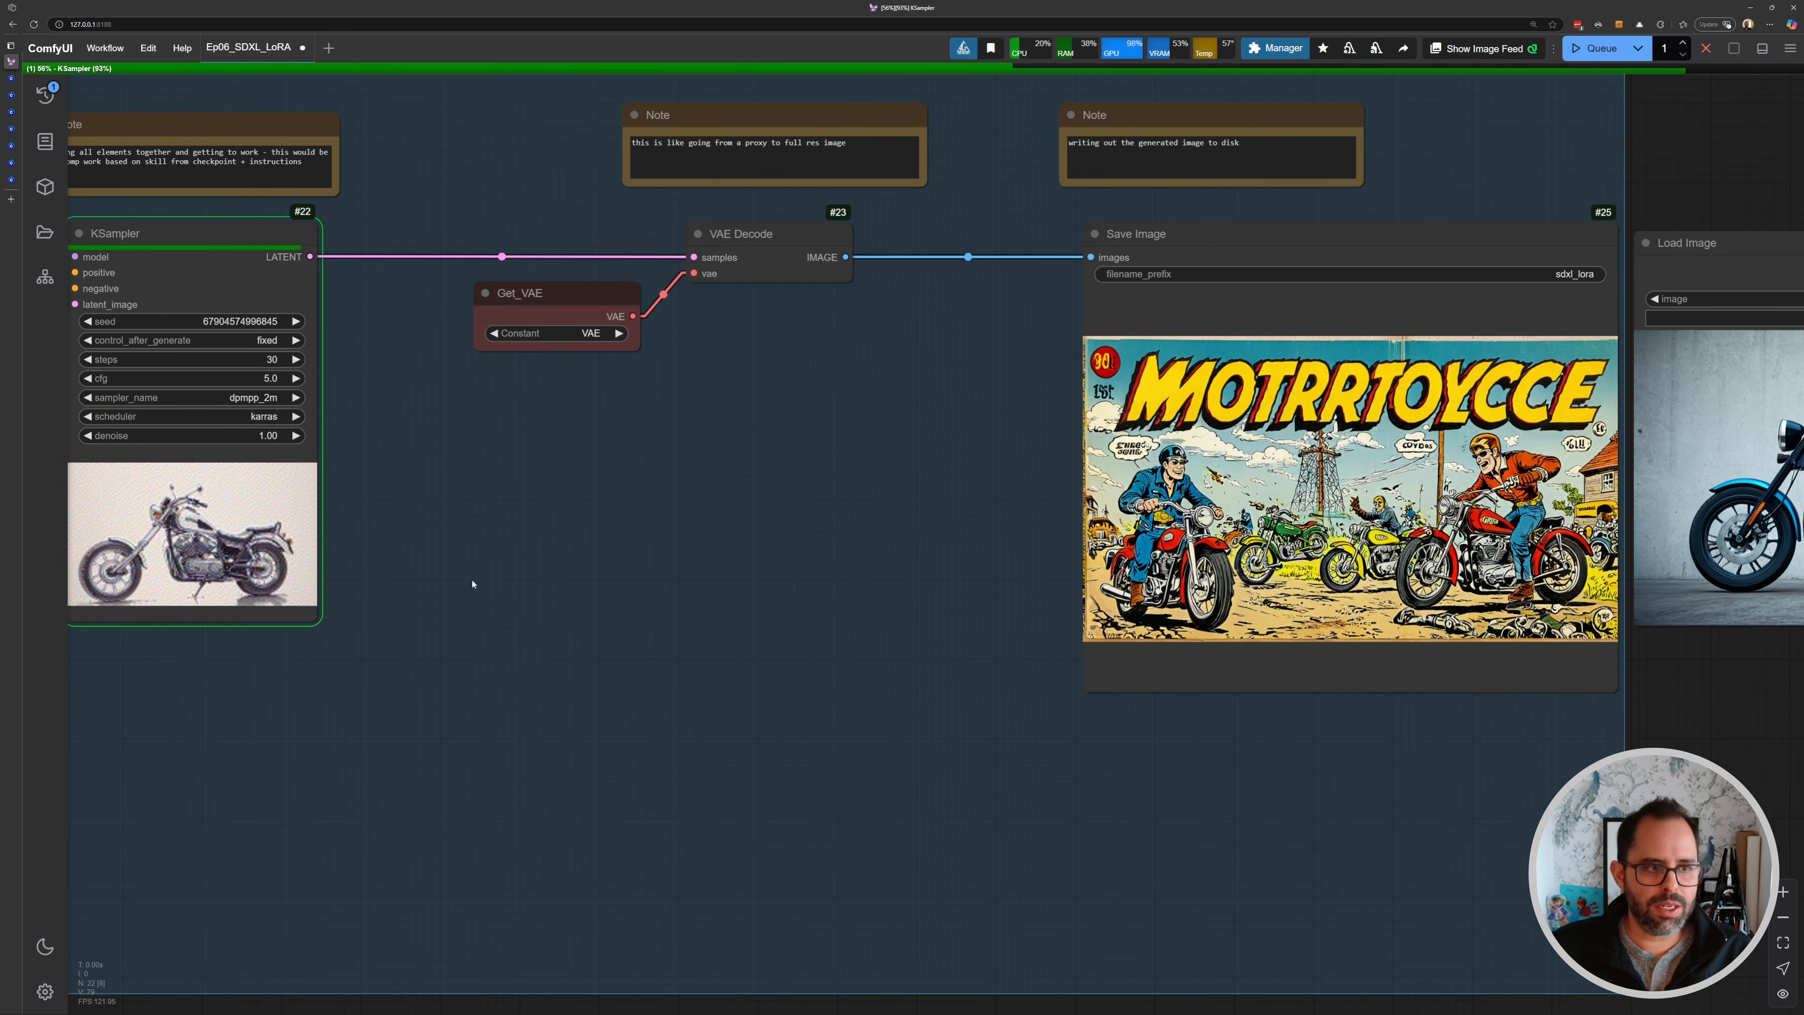
drag(1335, 503, 831, 455)
scroll(827, 455, up, 6)
scroll(822, 452, up, 2)
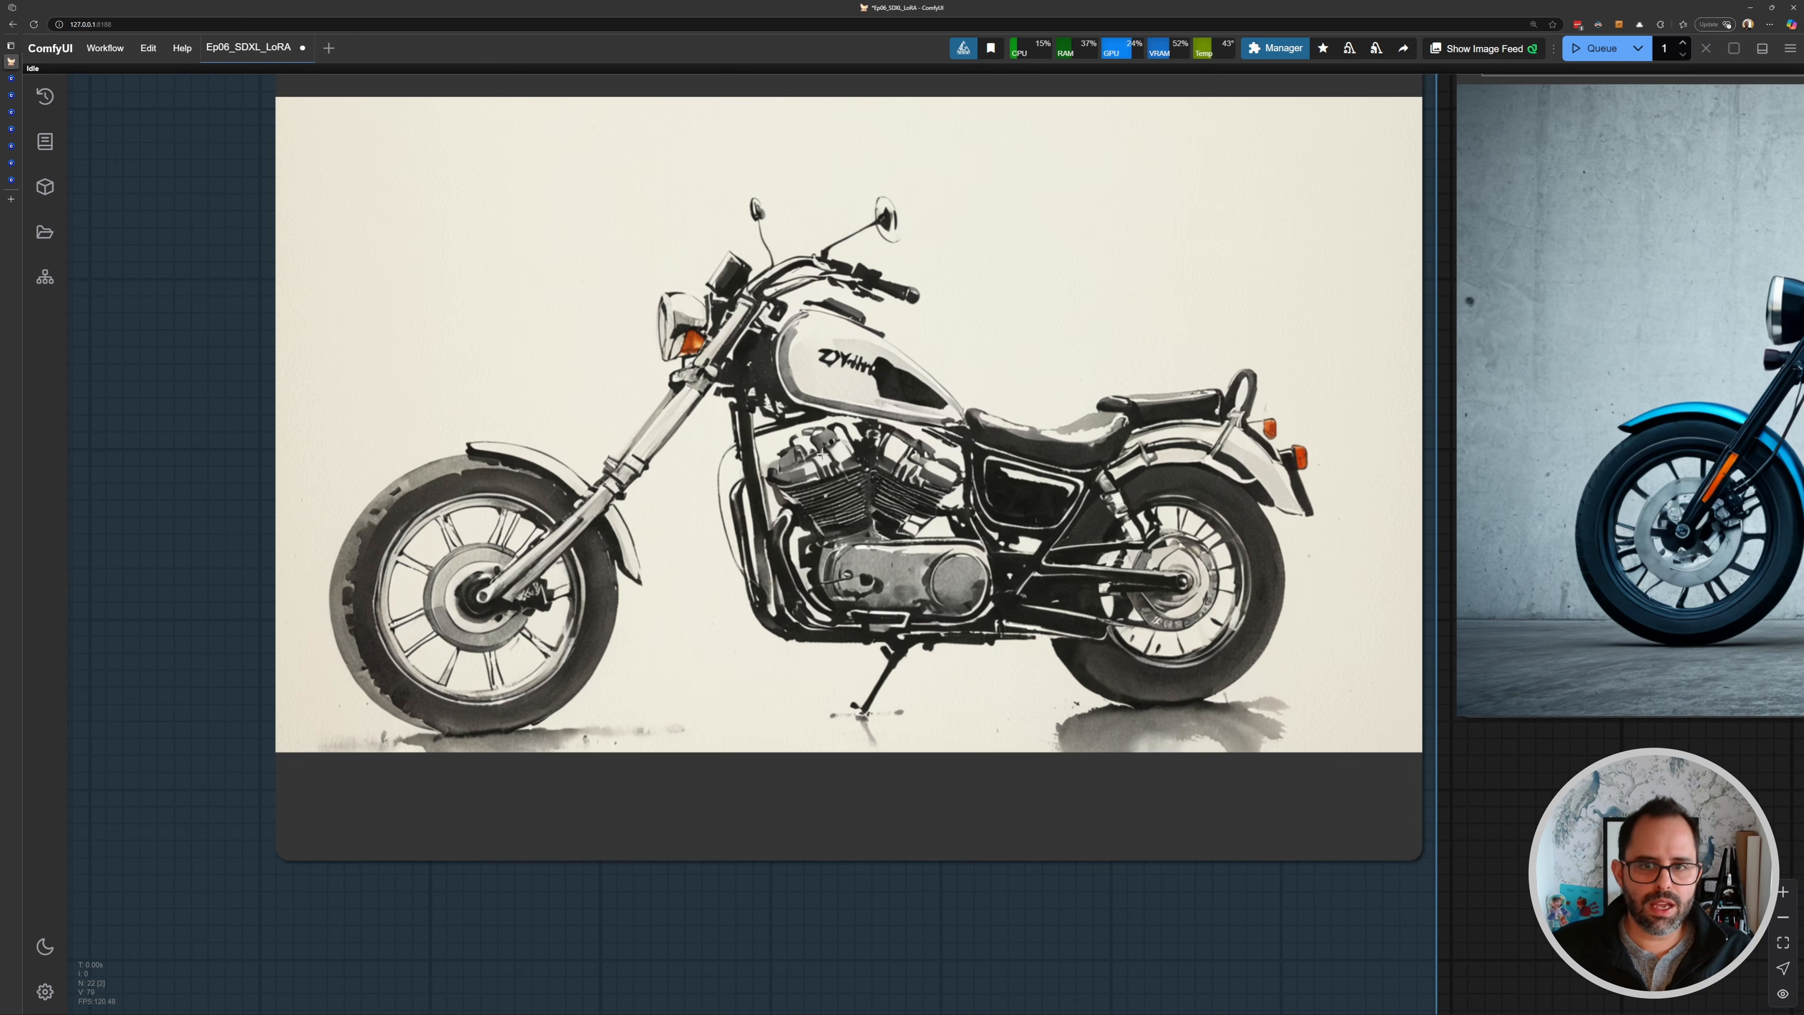
drag(546, 207, 561, 239)
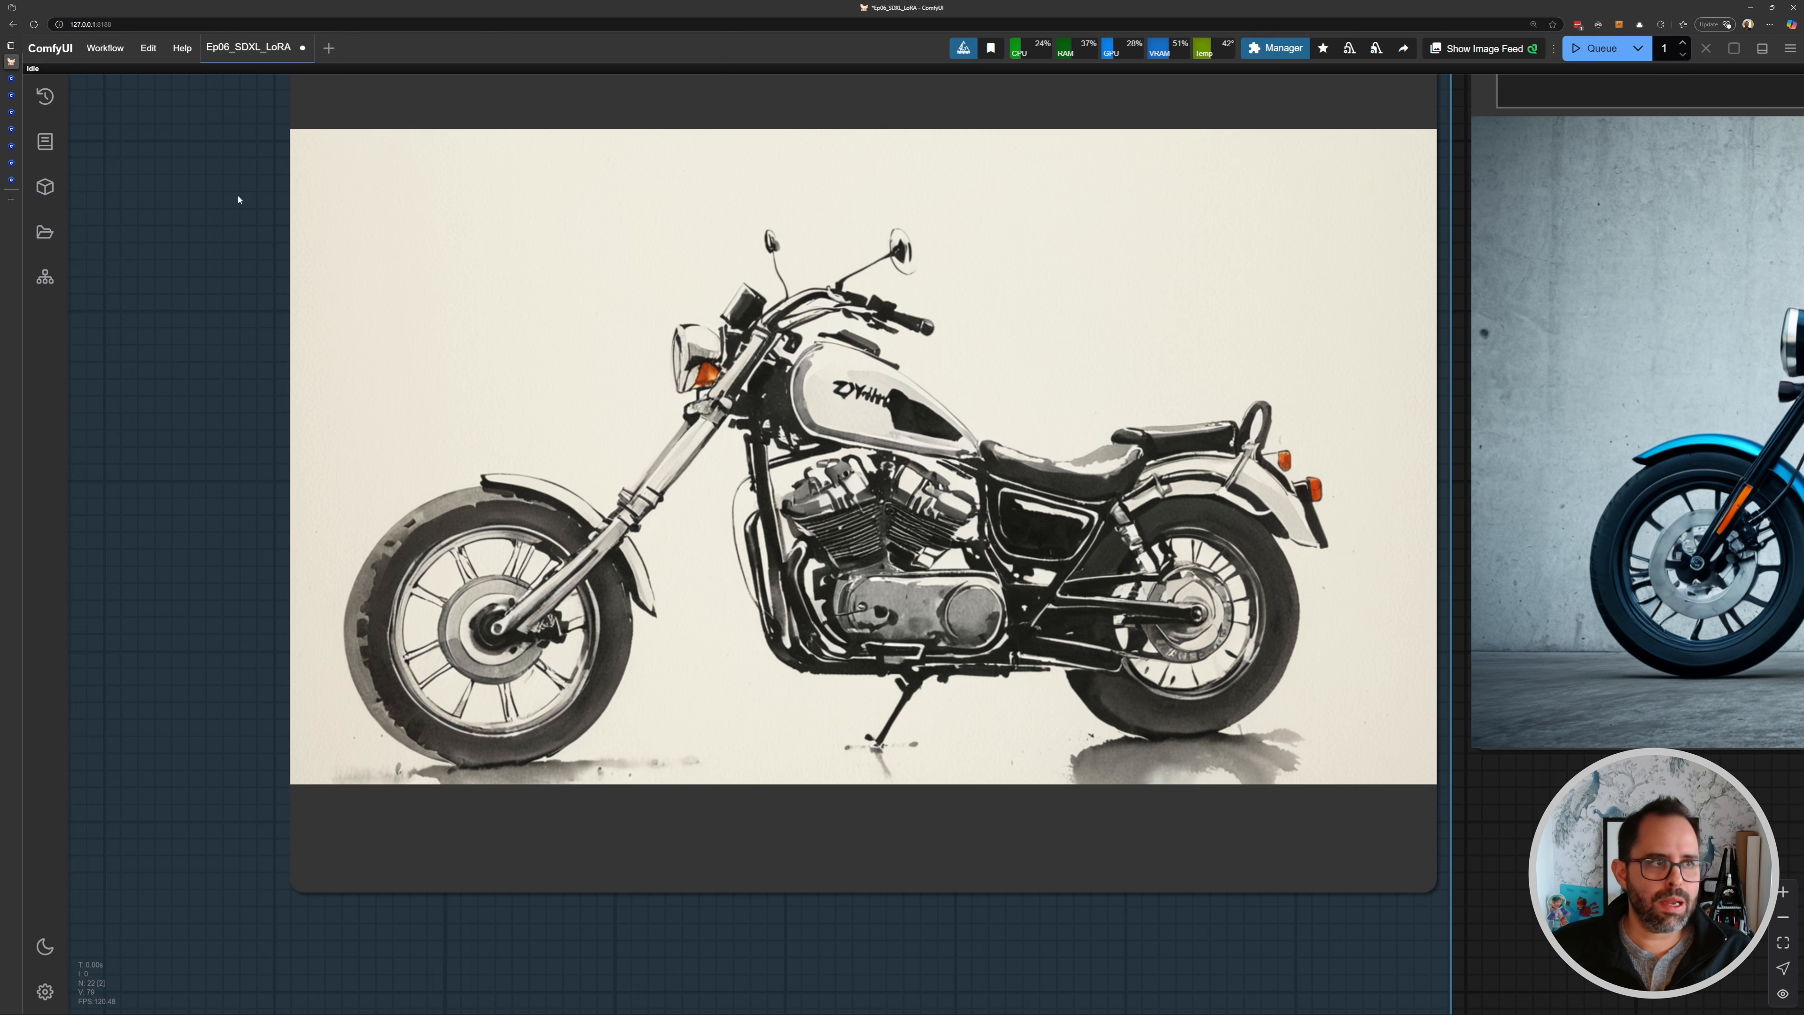
click(12, 78)
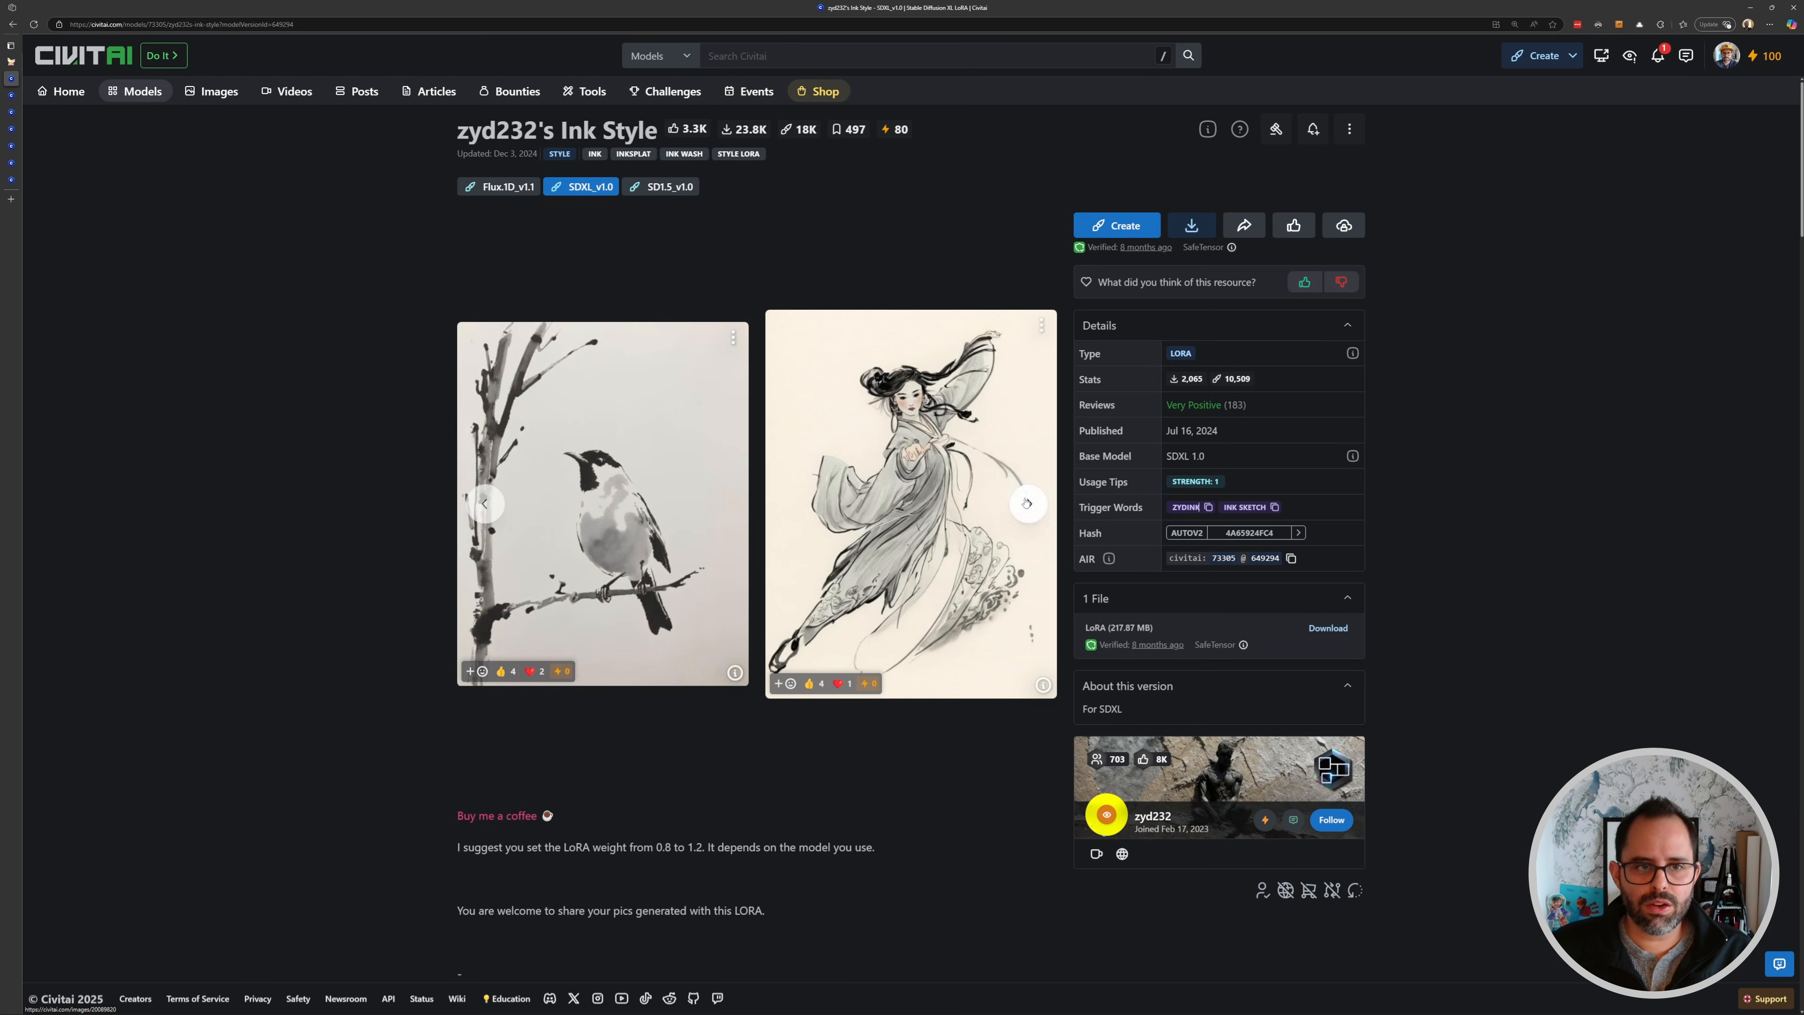
click(13, 62)
scroll(852, 398, down, 4)
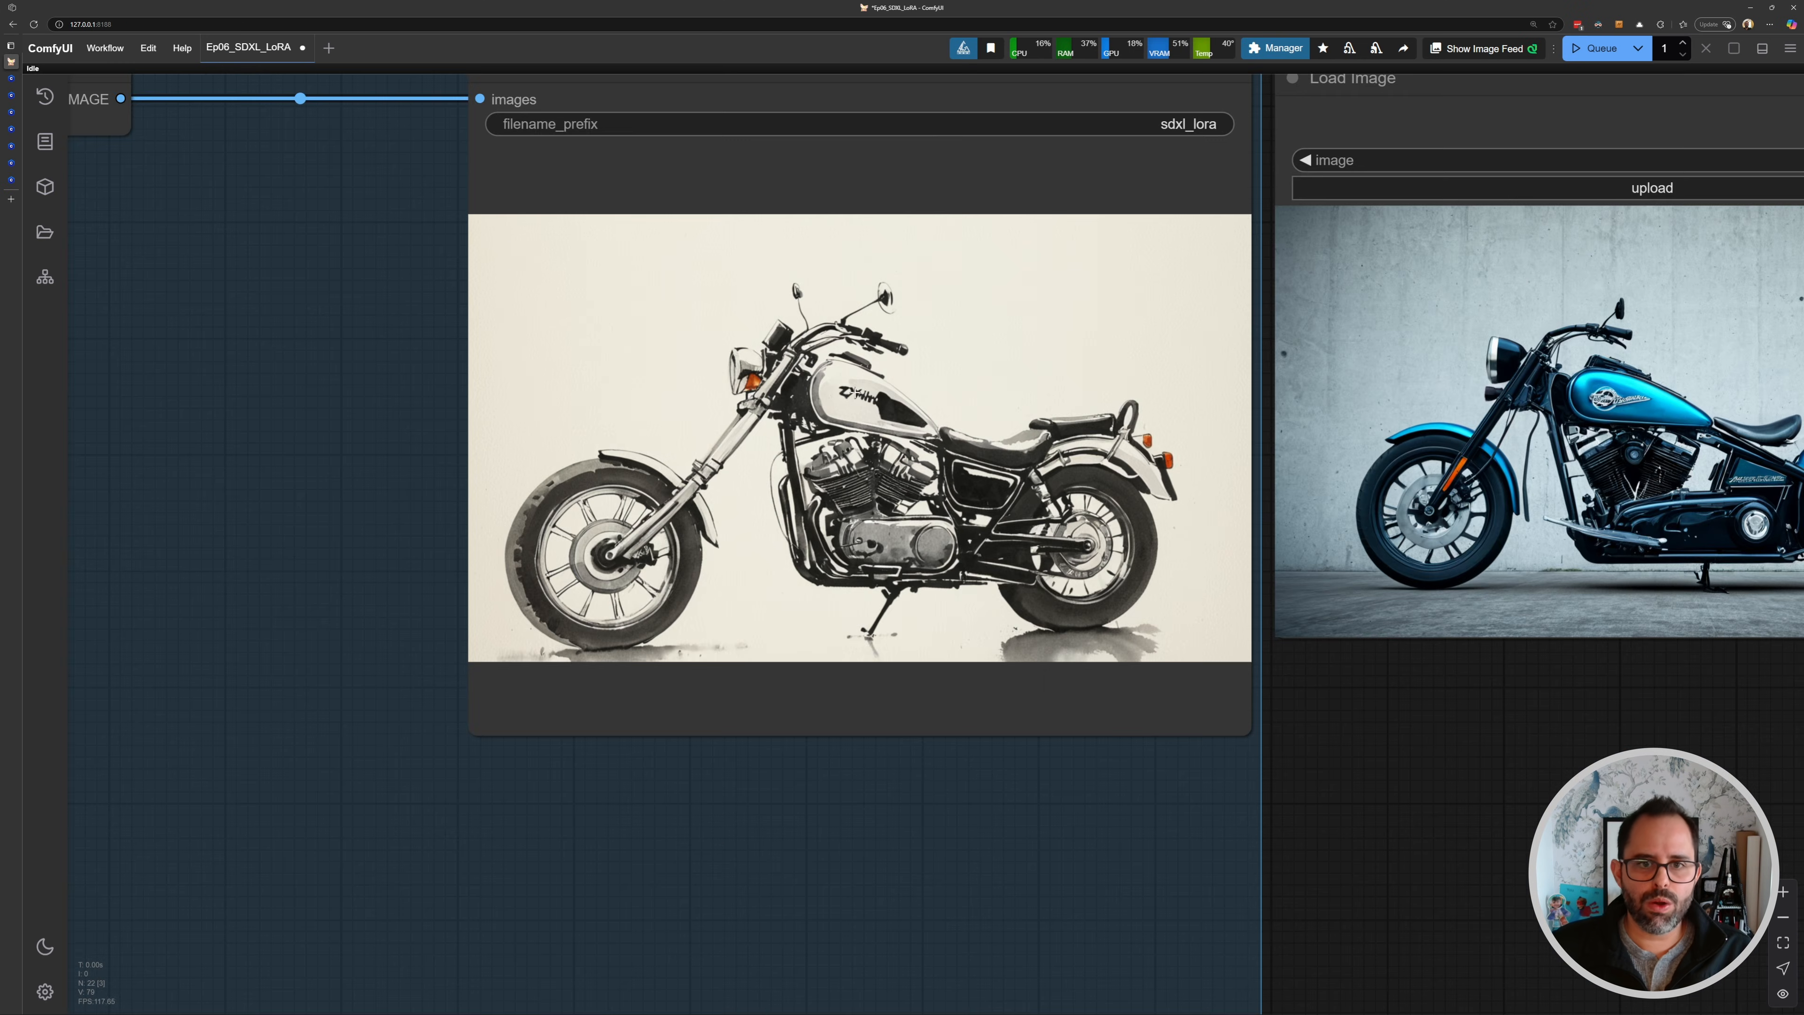
- Bypass the Load LoRA node, queue the workflow, and close the validation error
scroll(928, 448, down, 6)
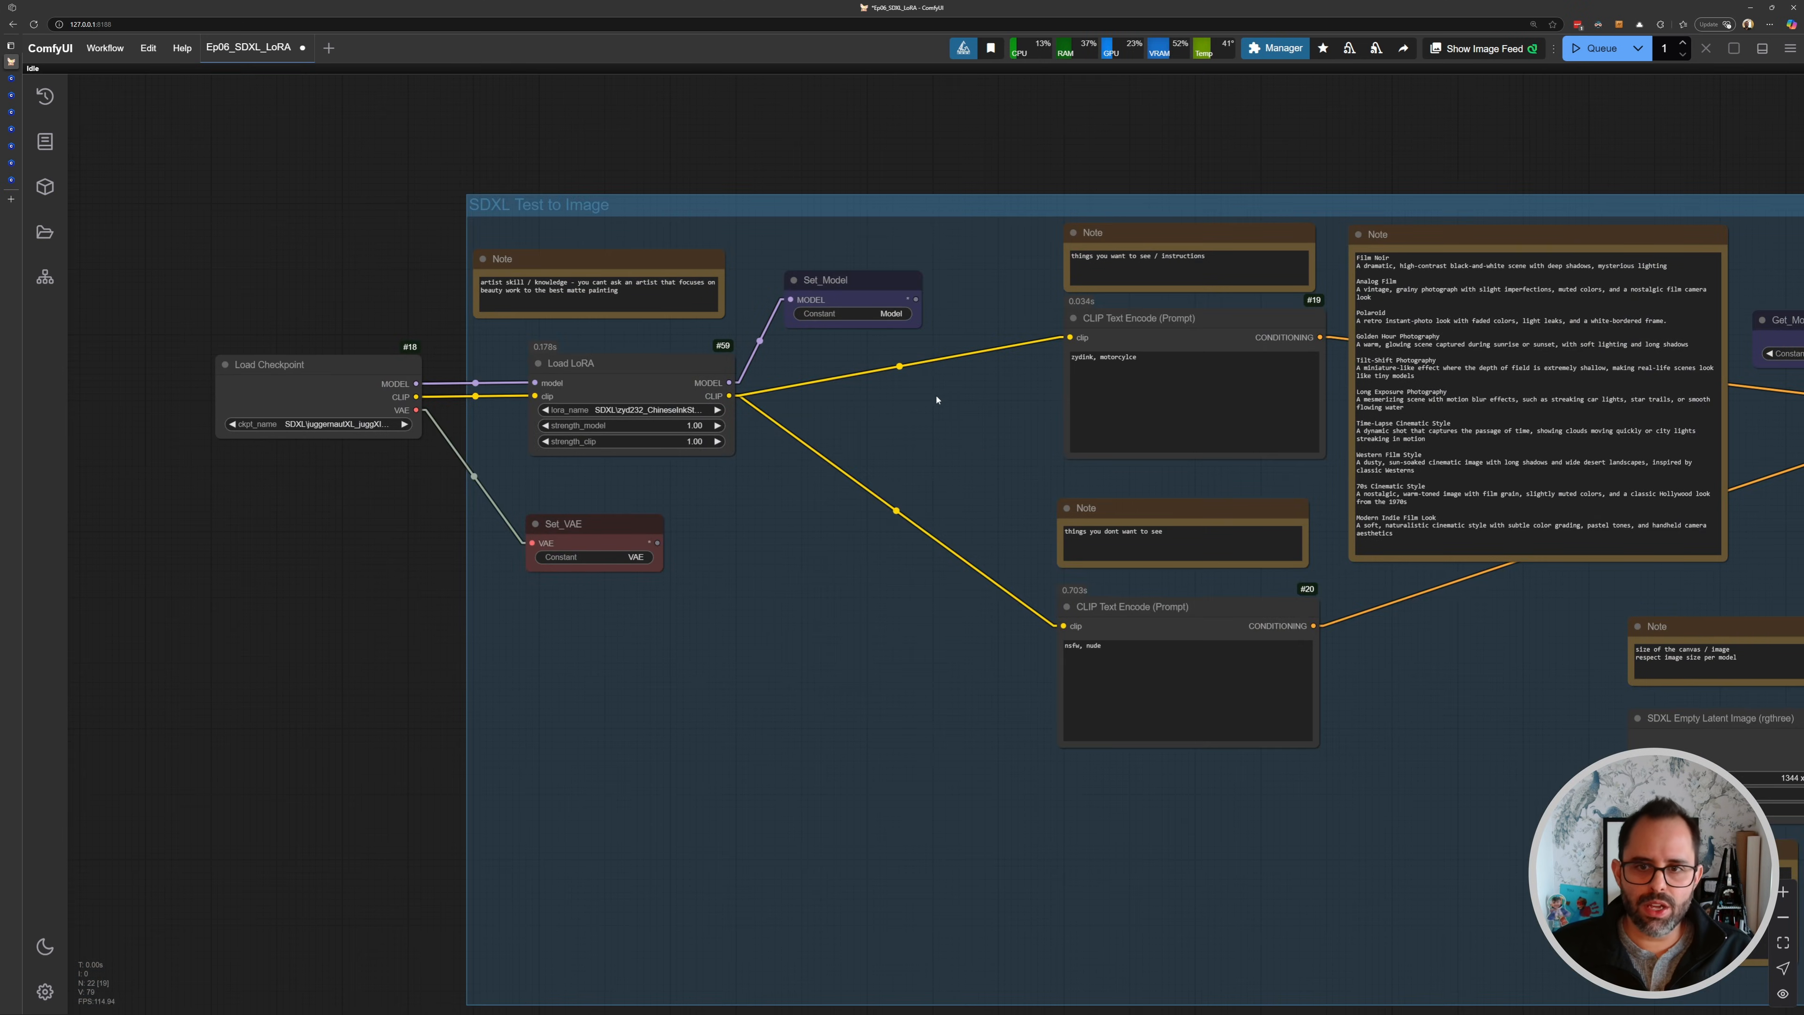
scroll(936, 399, down, 2)
scroll(514, 367, up, 5)
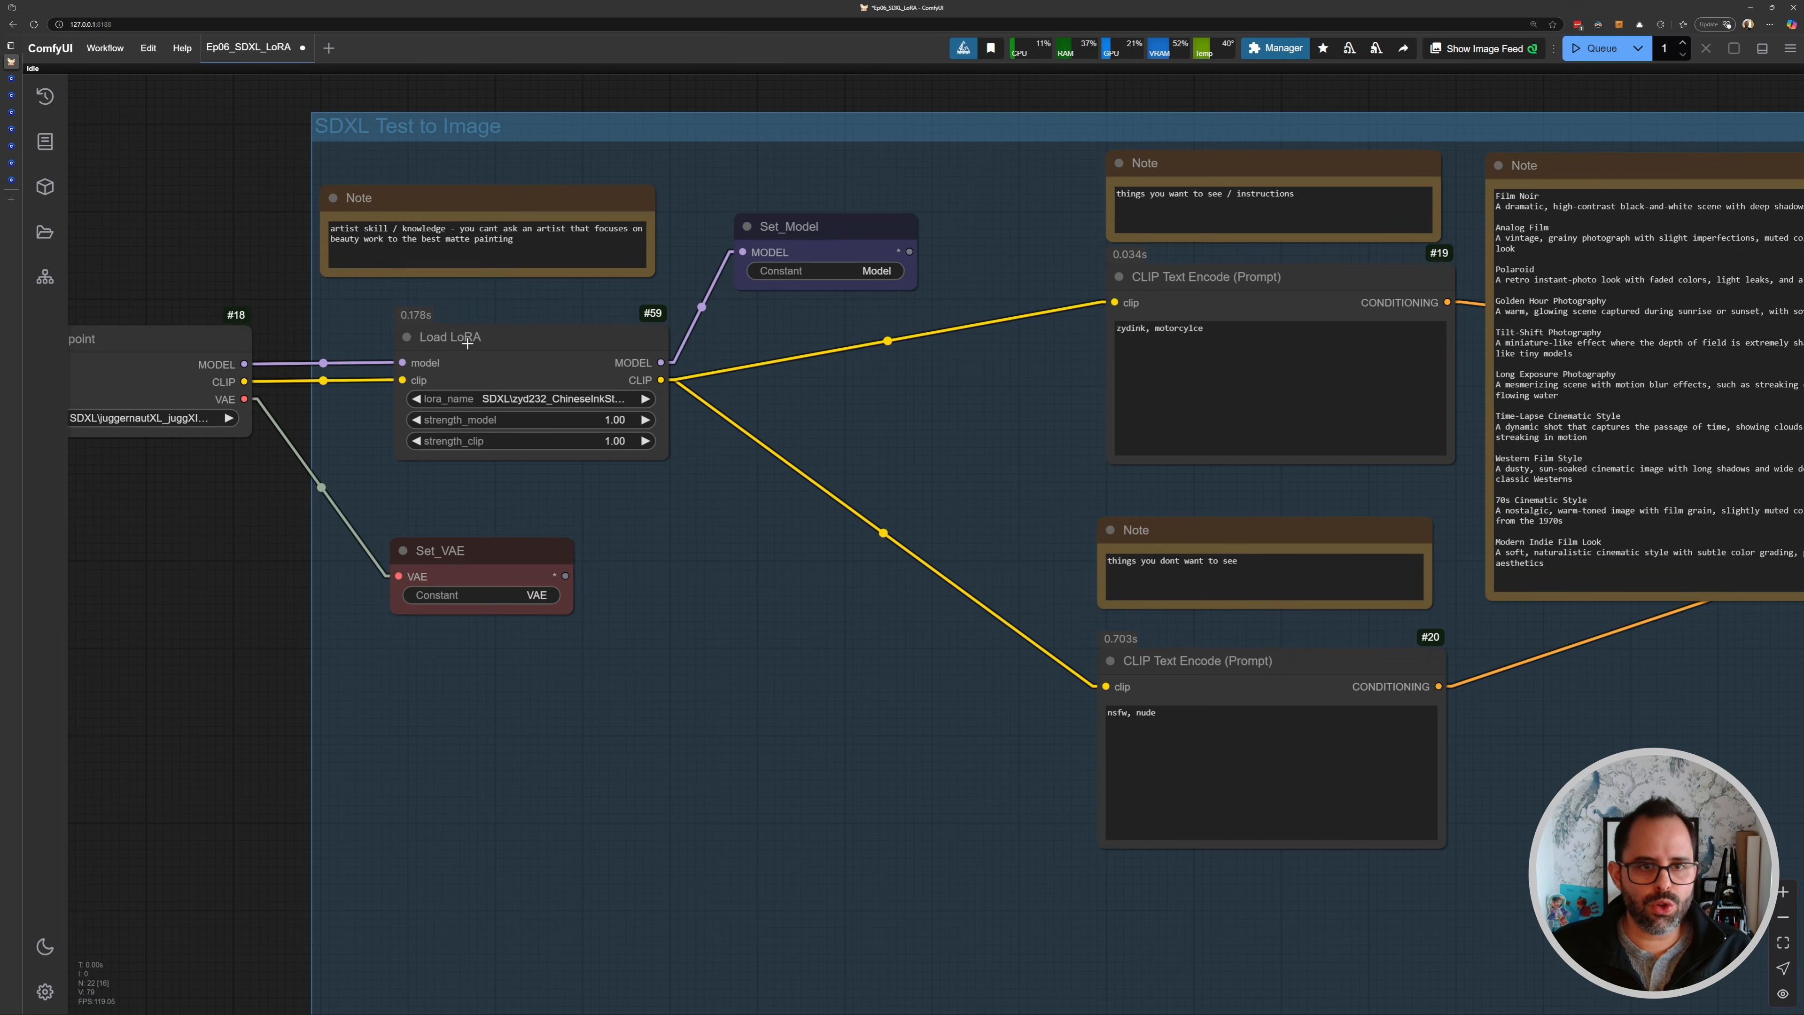
scroll(468, 343, up, 1)
drag(475, 333, 618, 337)
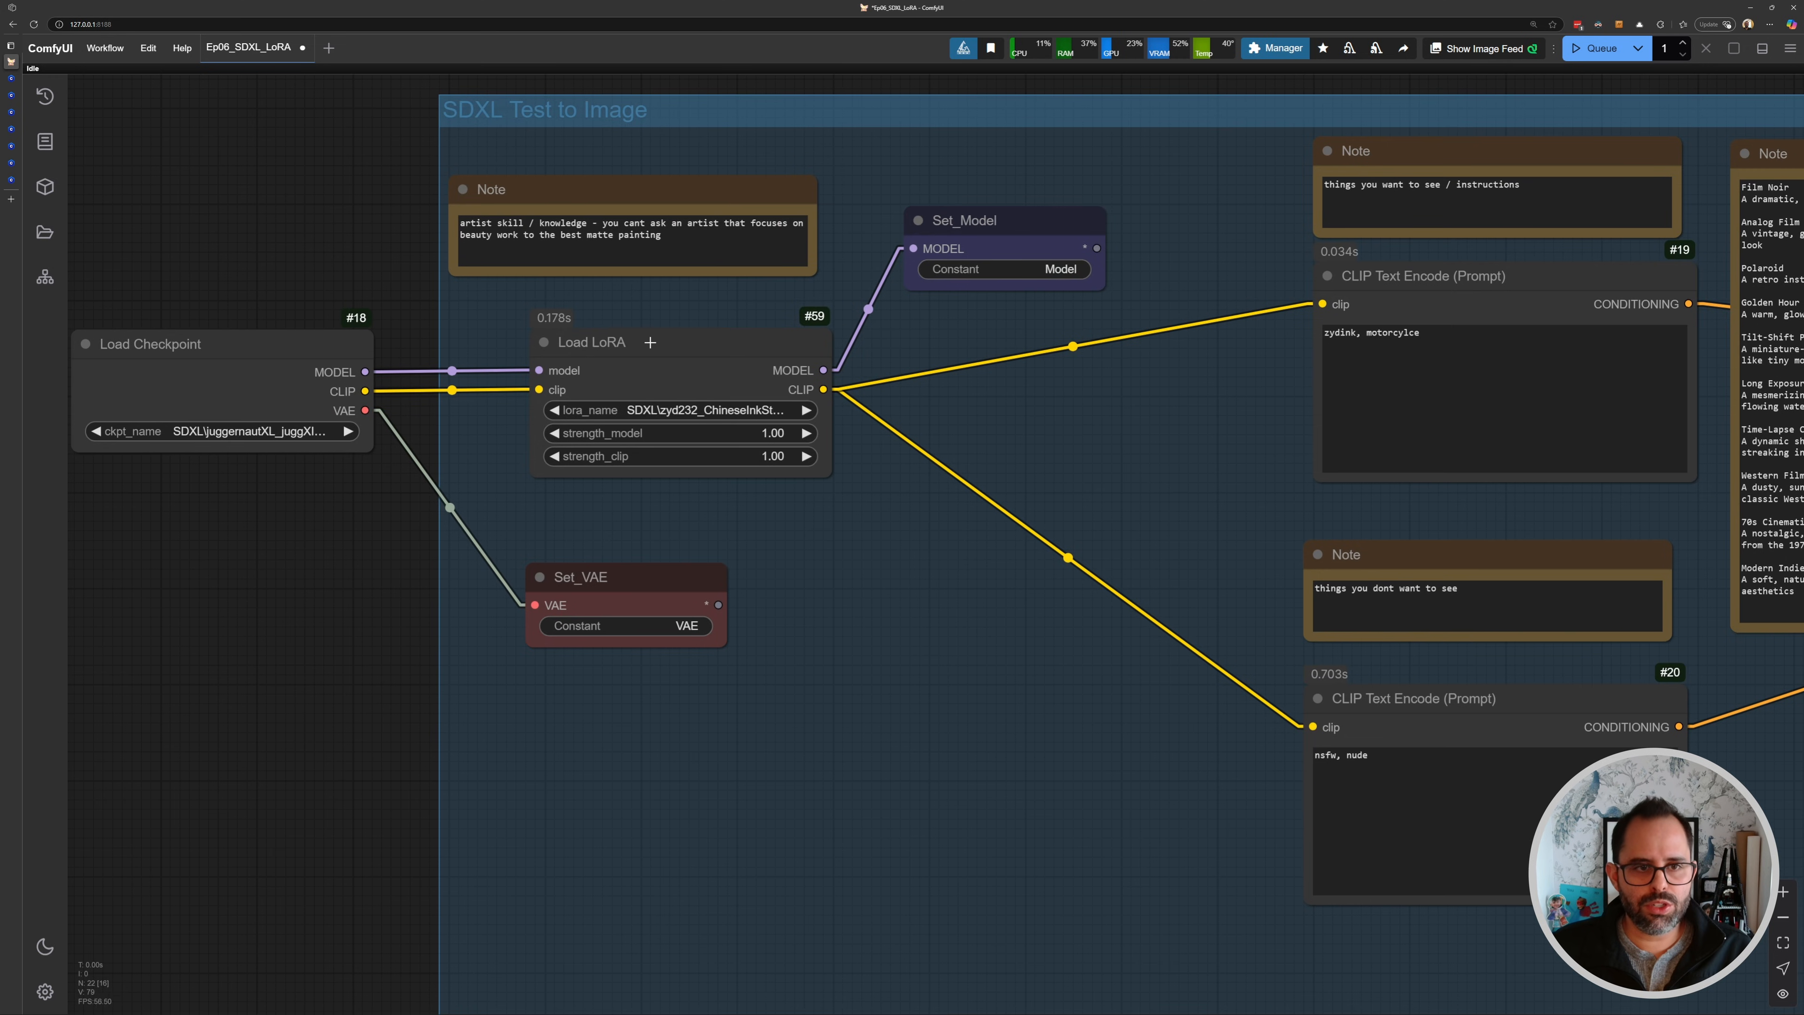
click(600, 334)
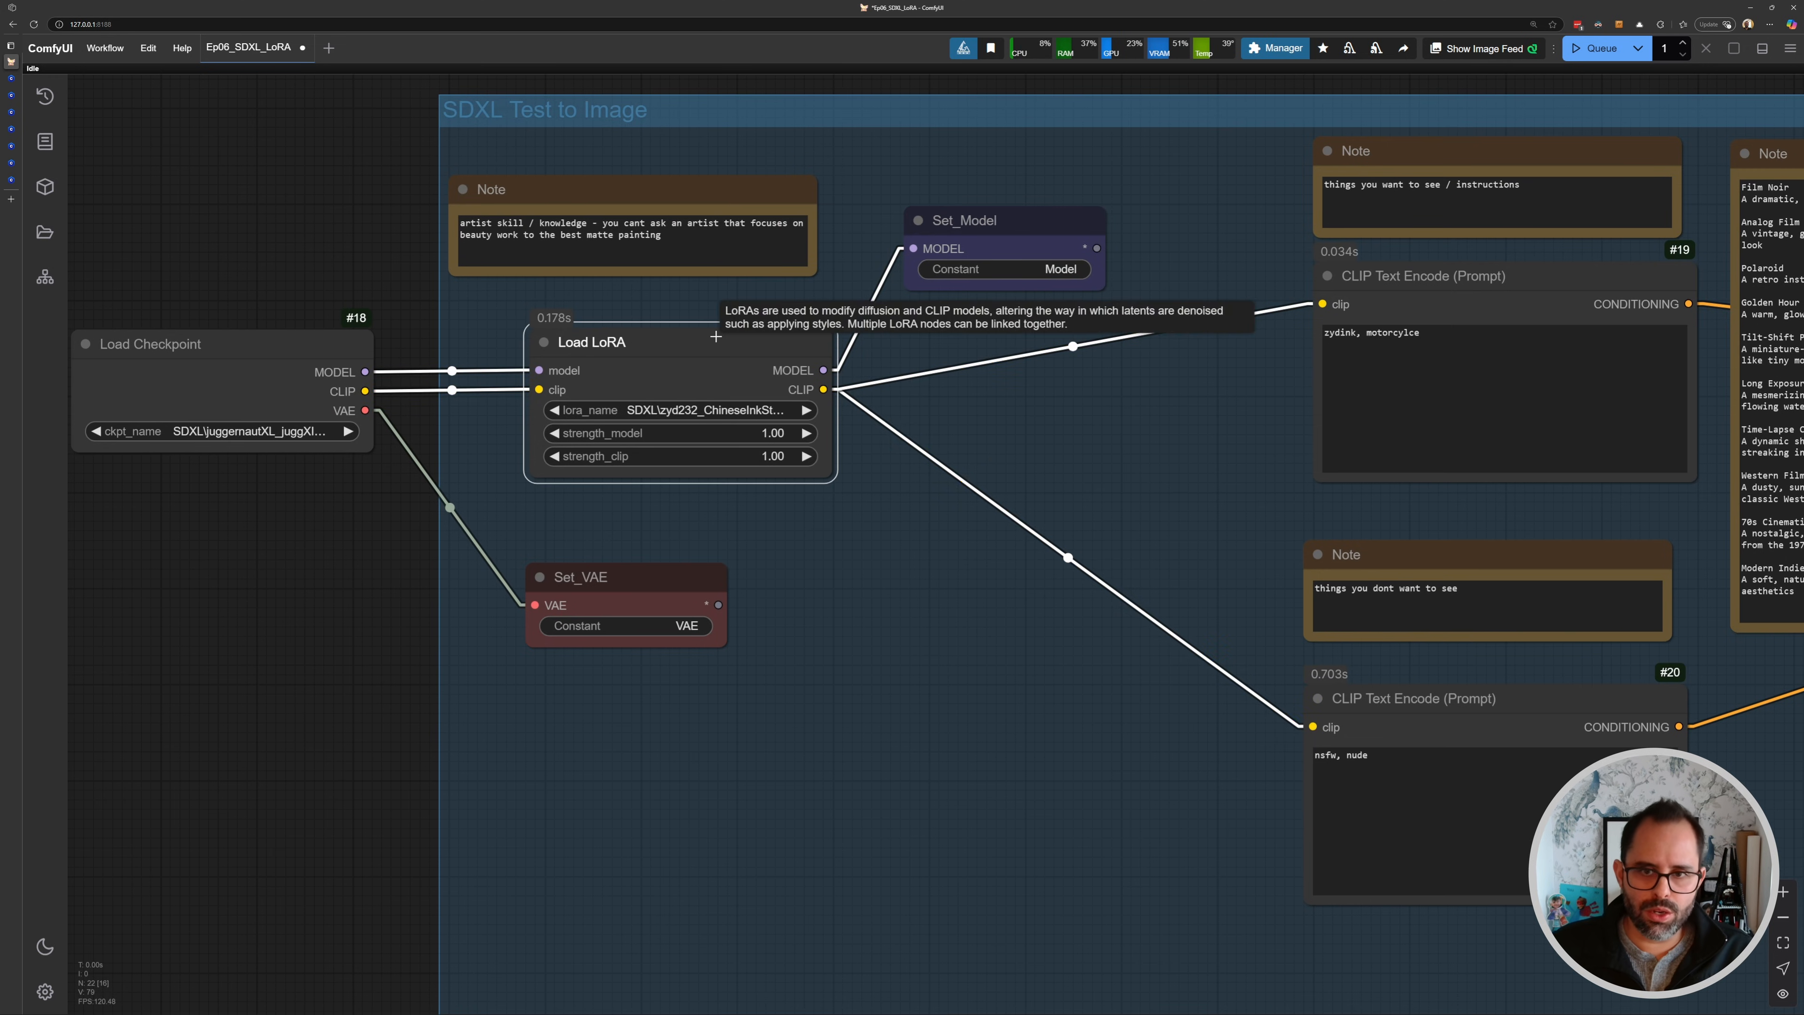
click(688, 327)
click(688, 341)
key(ctrl+b)
click(845, 499)
scroll(918, 494, down, 2)
drag(918, 495, 694, 474)
key(ctrl+Return)
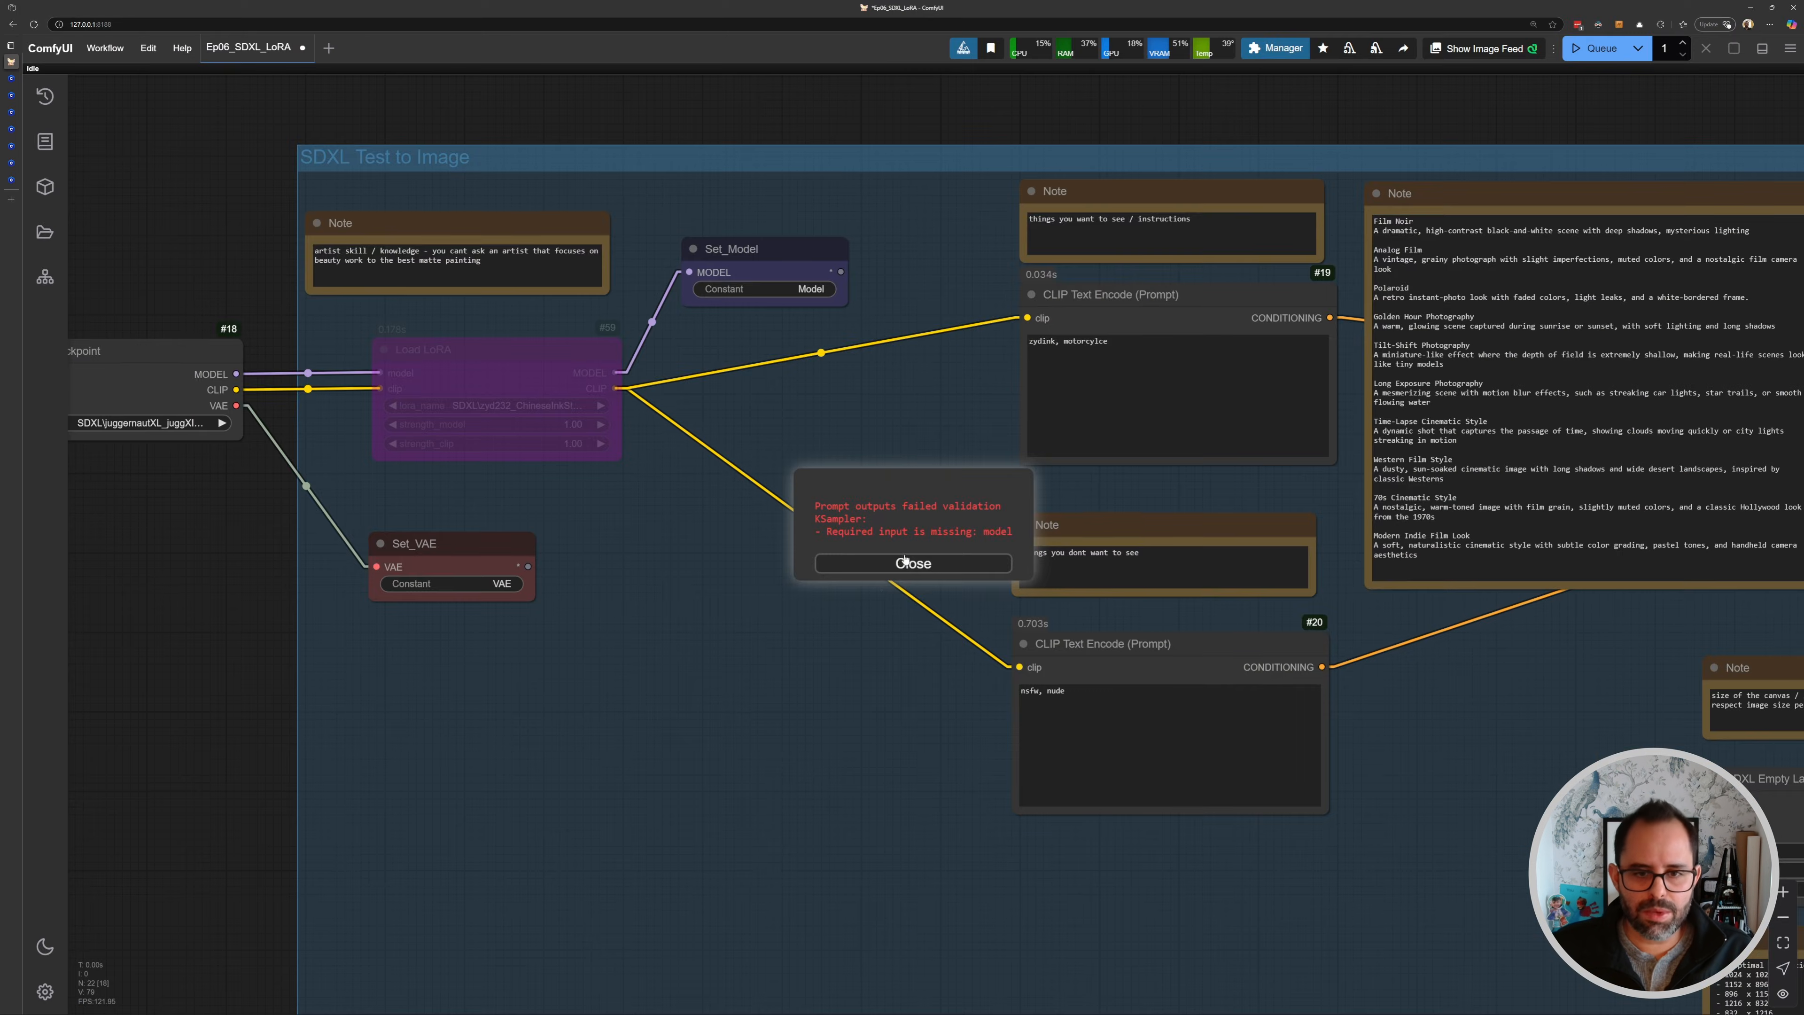
click(906, 561)
- Re-enable the Load LoRA node
drag(700, 340, 820, 403)
scroll(676, 411, down, 2)
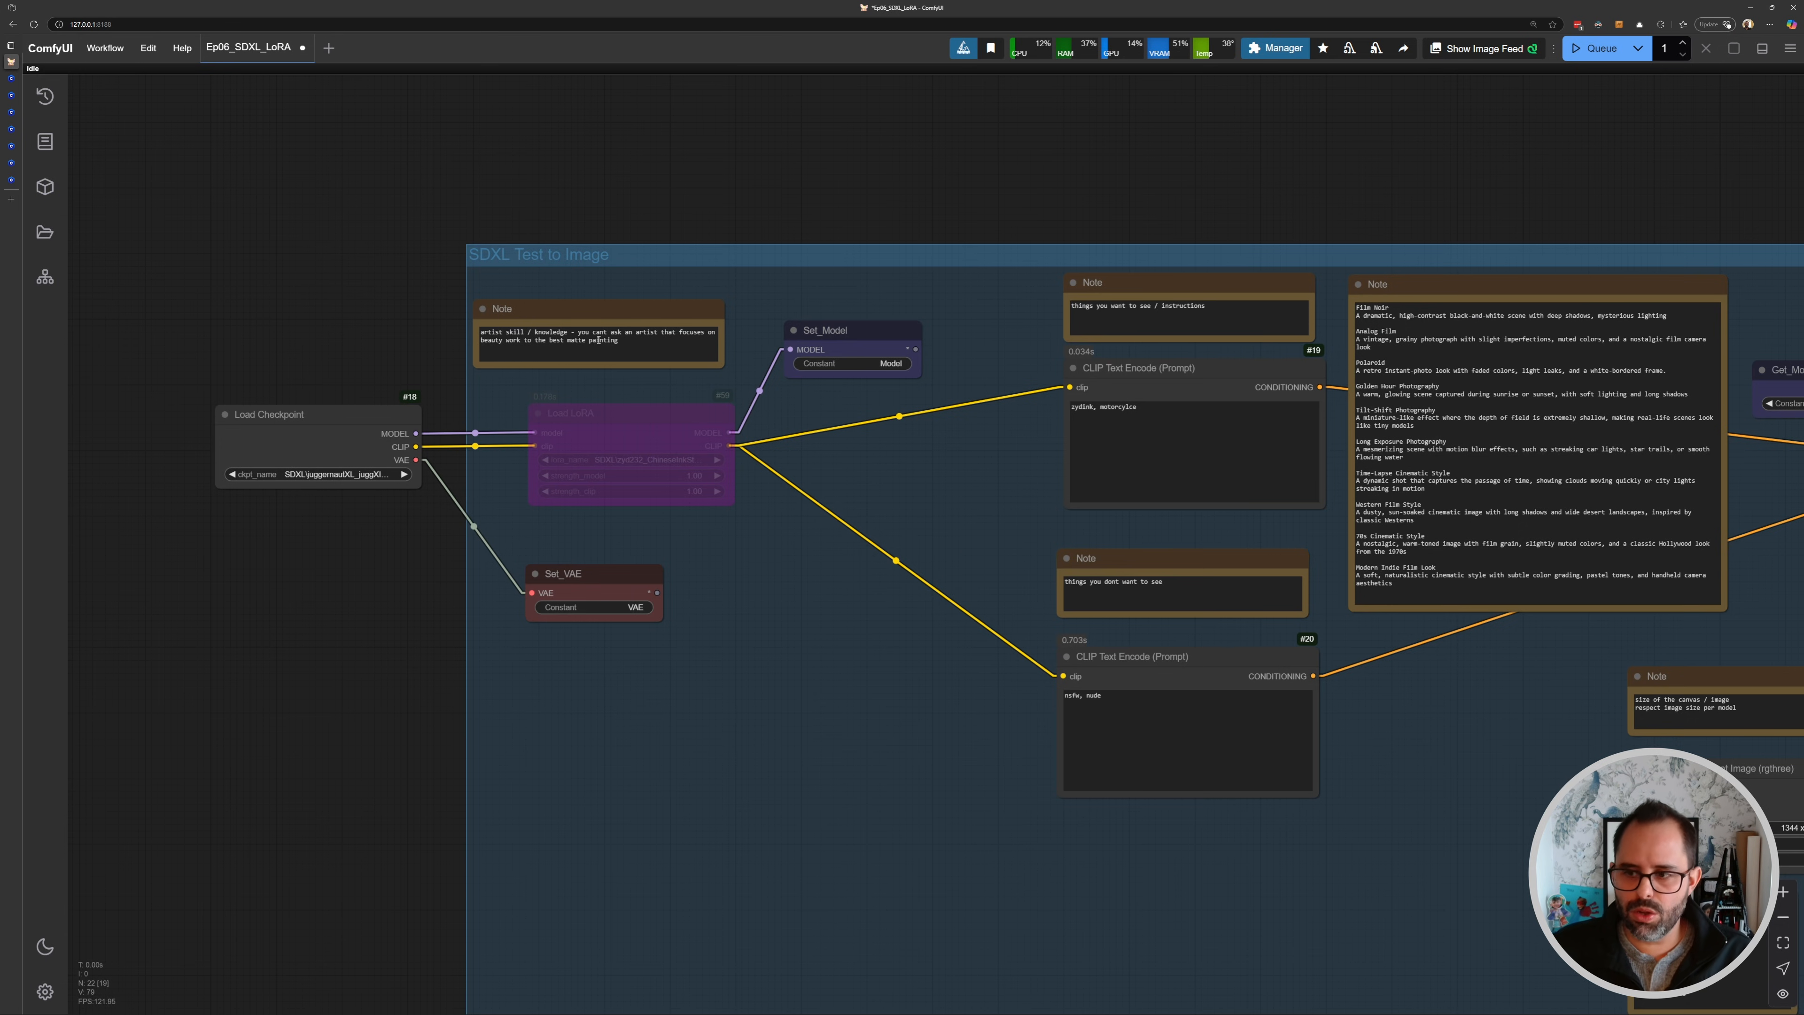
scroll(925, 502, down, 2)
drag(1203, 559, 763, 486)
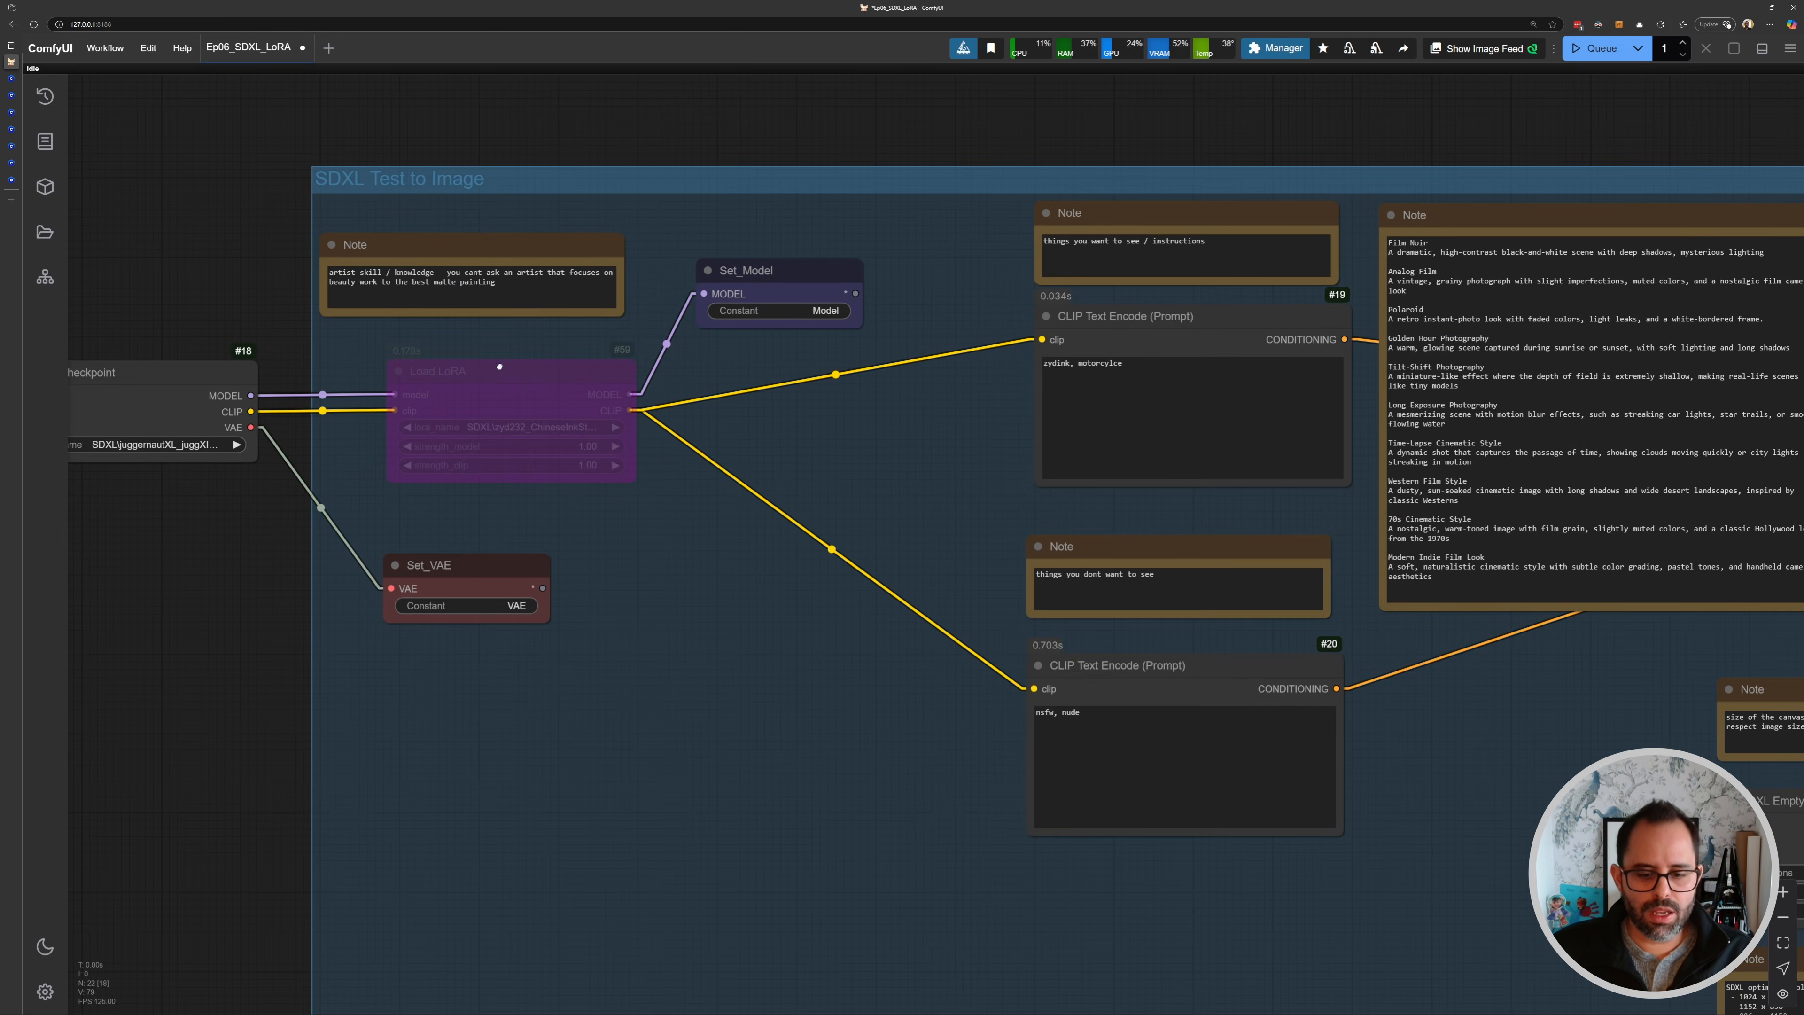
drag(401, 353, 584, 367)
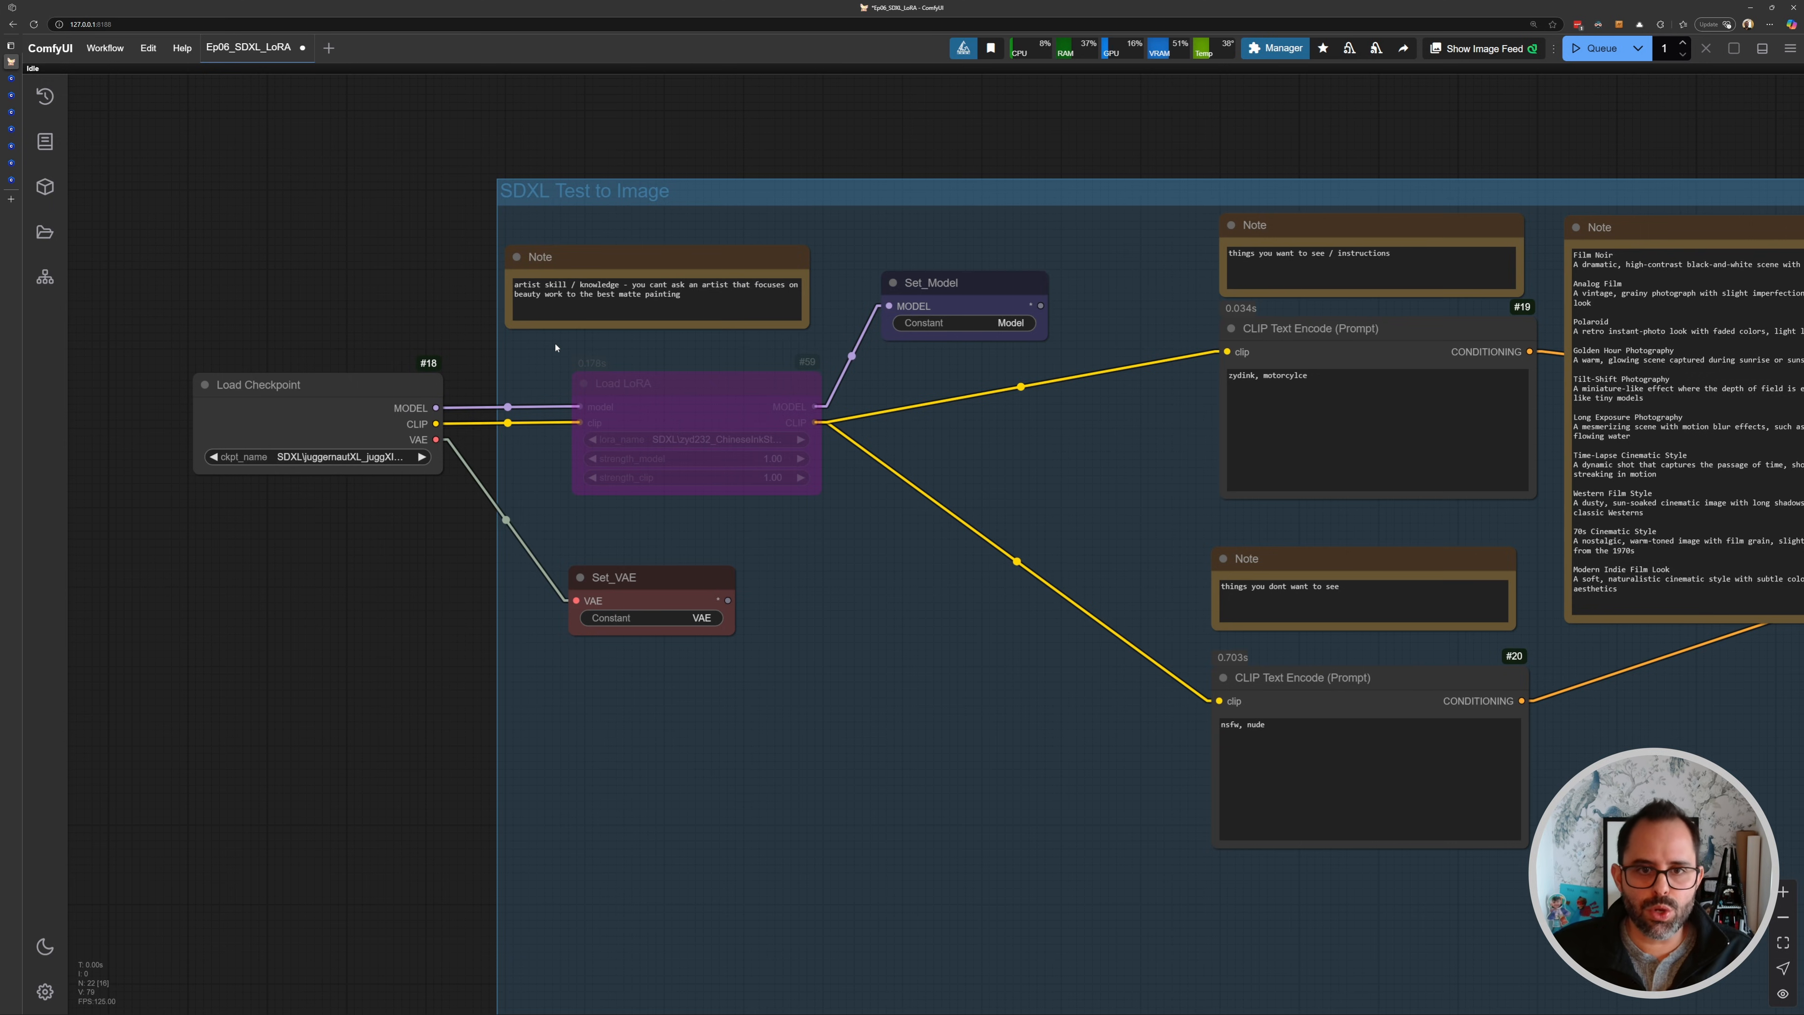
scroll(661, 368, up, 3)
click(660, 370)
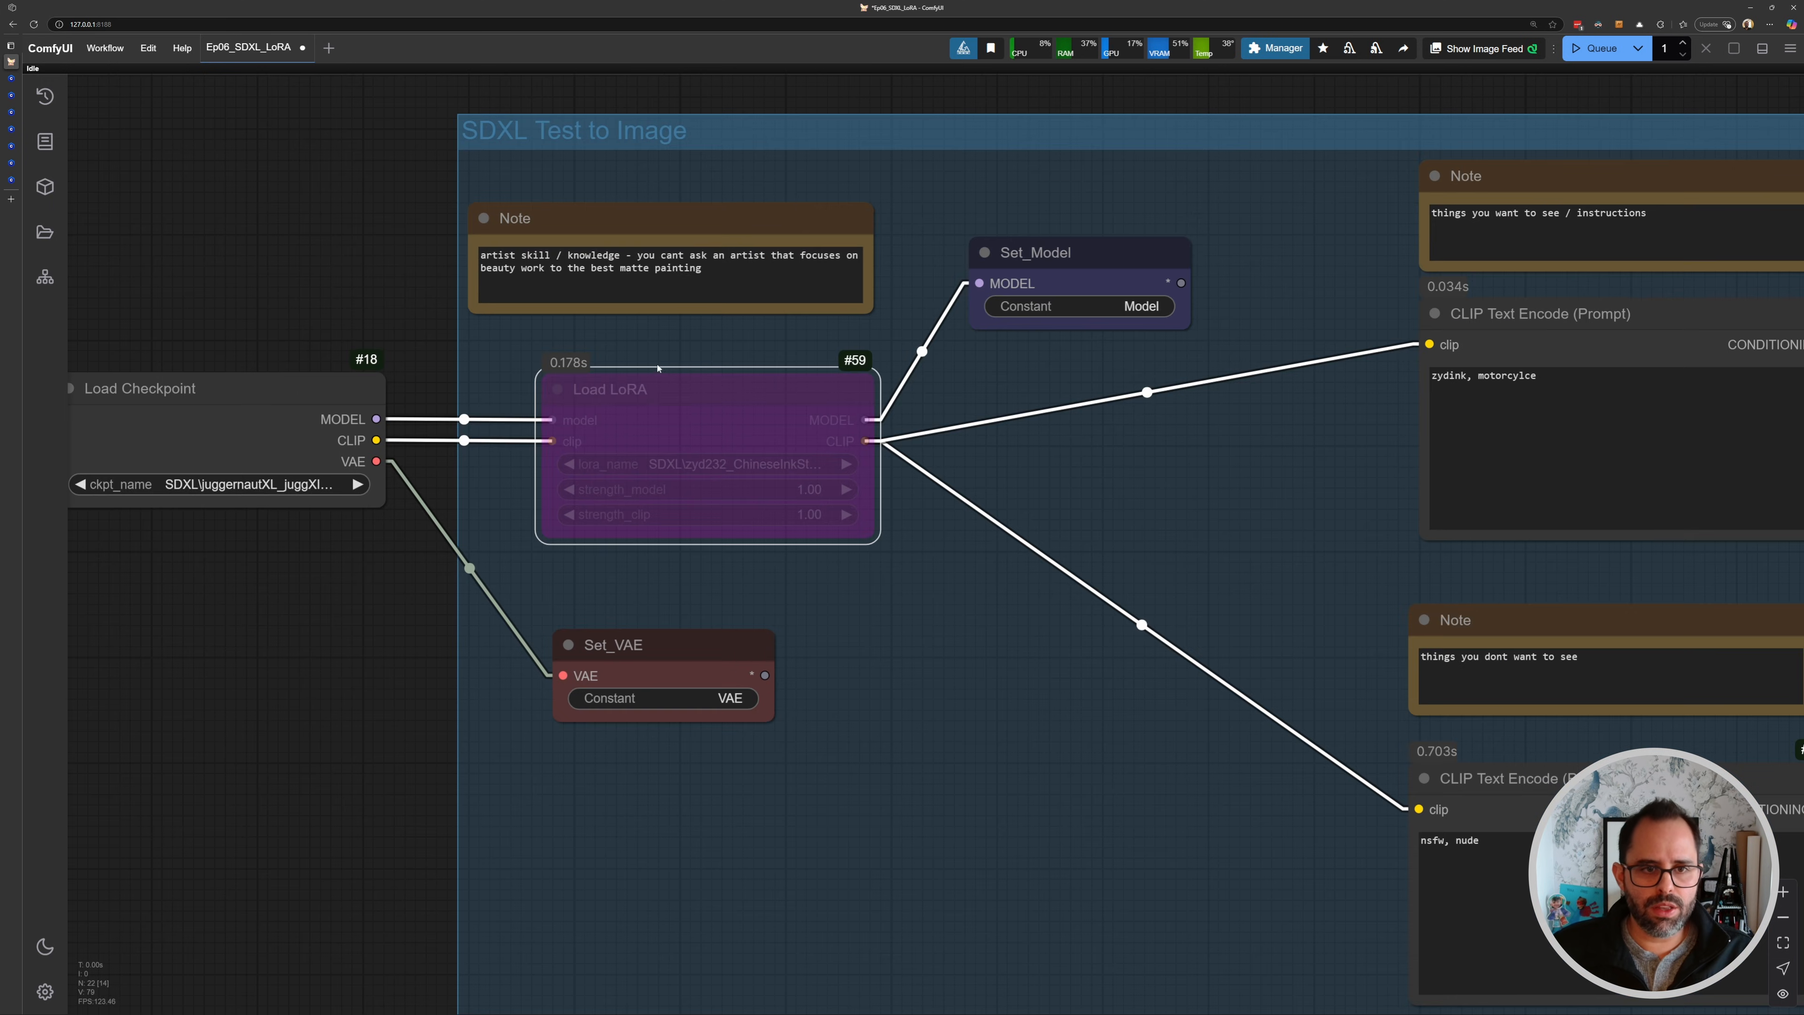
key(ctrl+b)
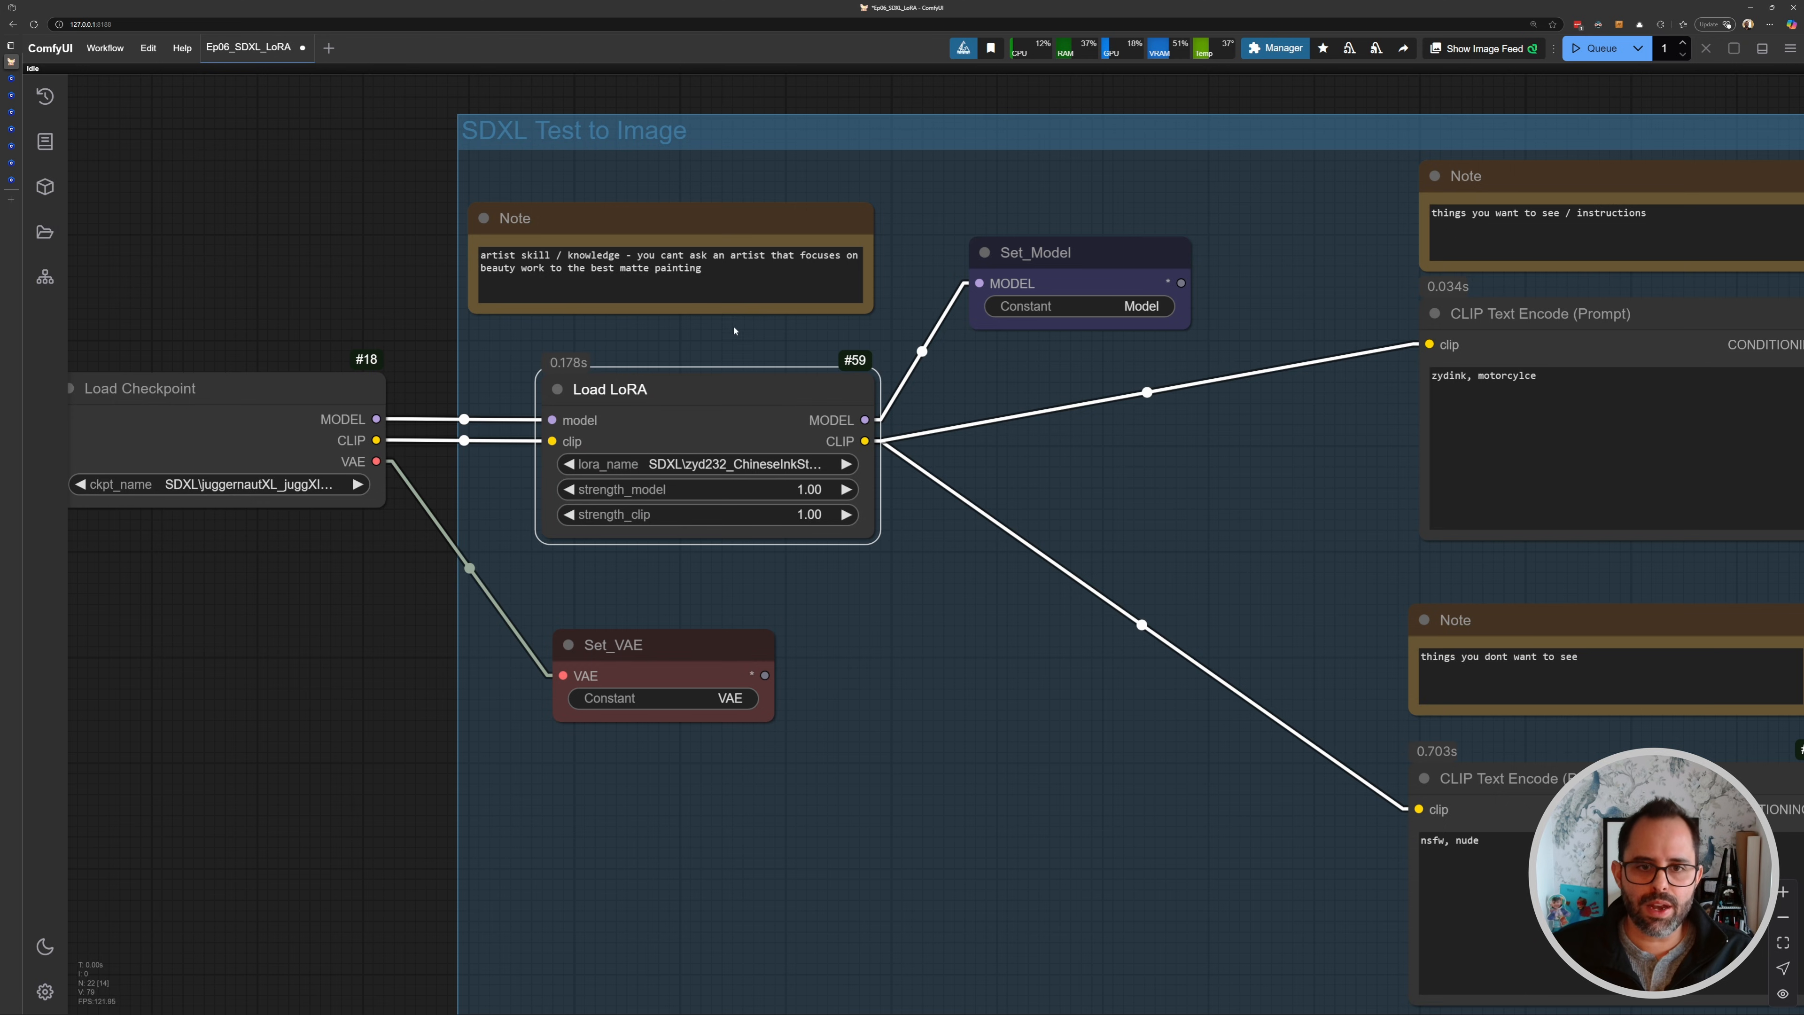
- Connect the Load LoRA MODEL output directly to the KSampler's model input
drag(1021, 370, 978, 412)
click(998, 302)
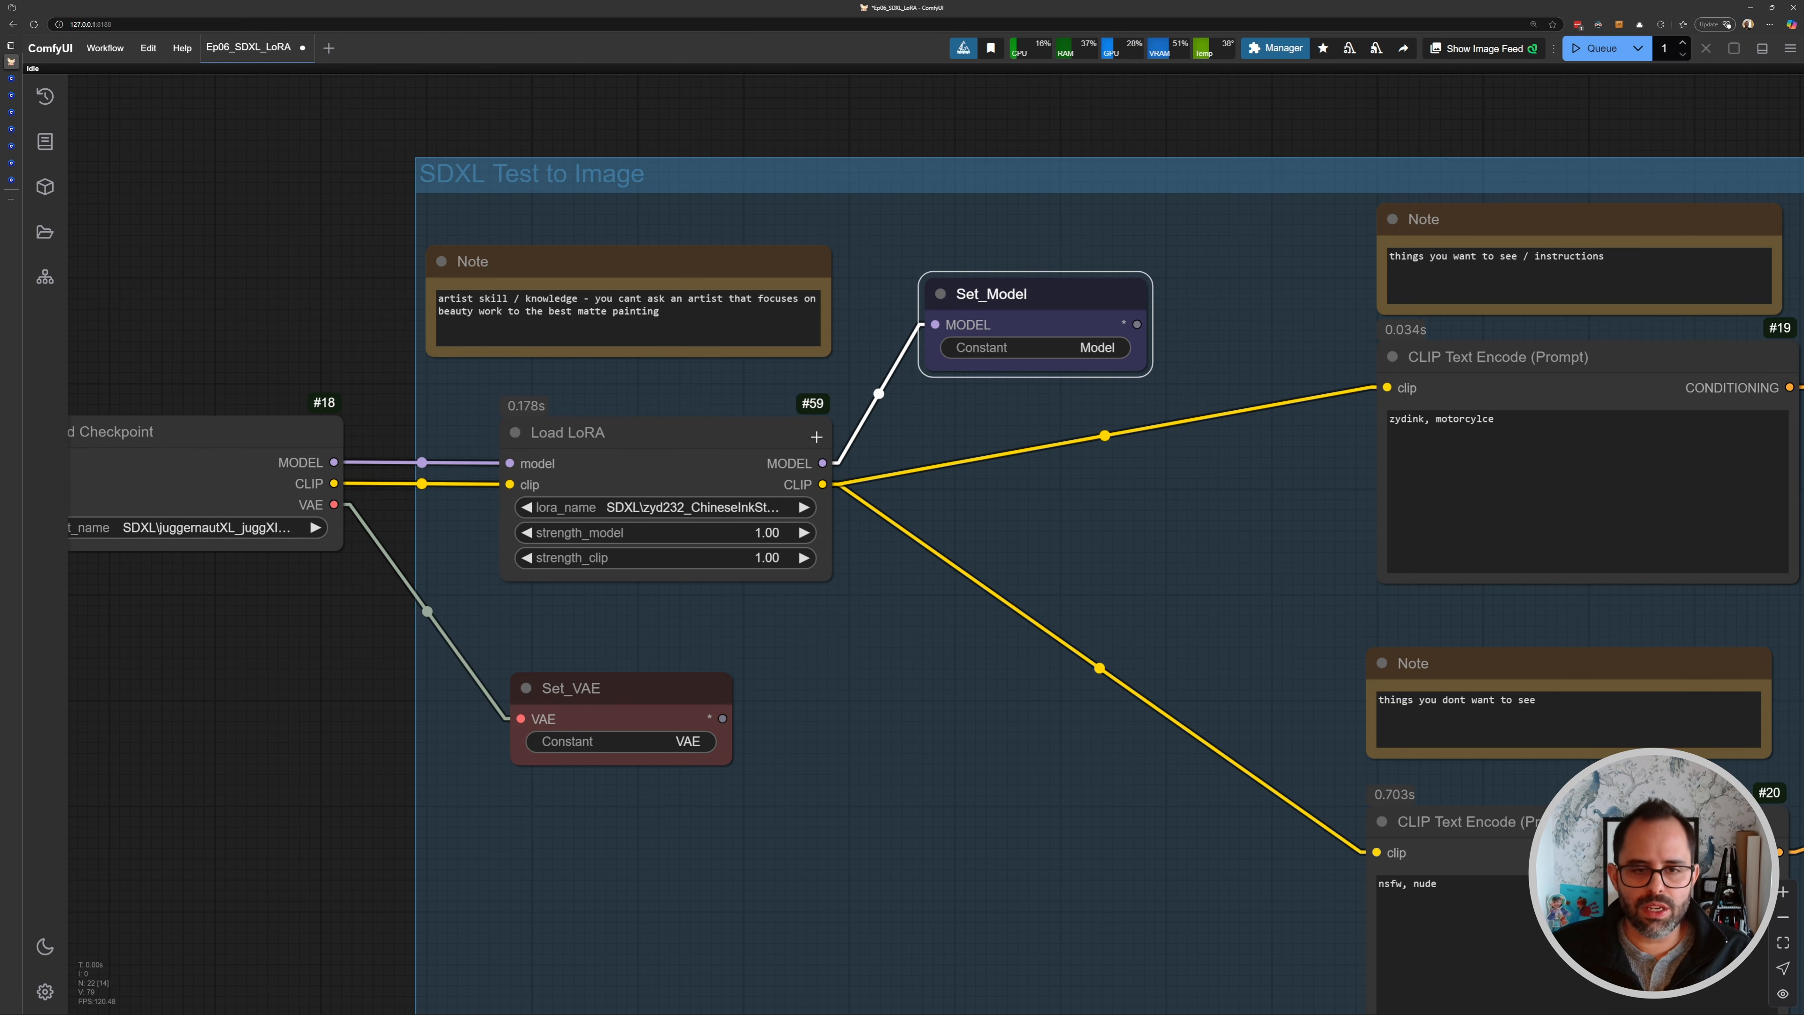
click(683, 441)
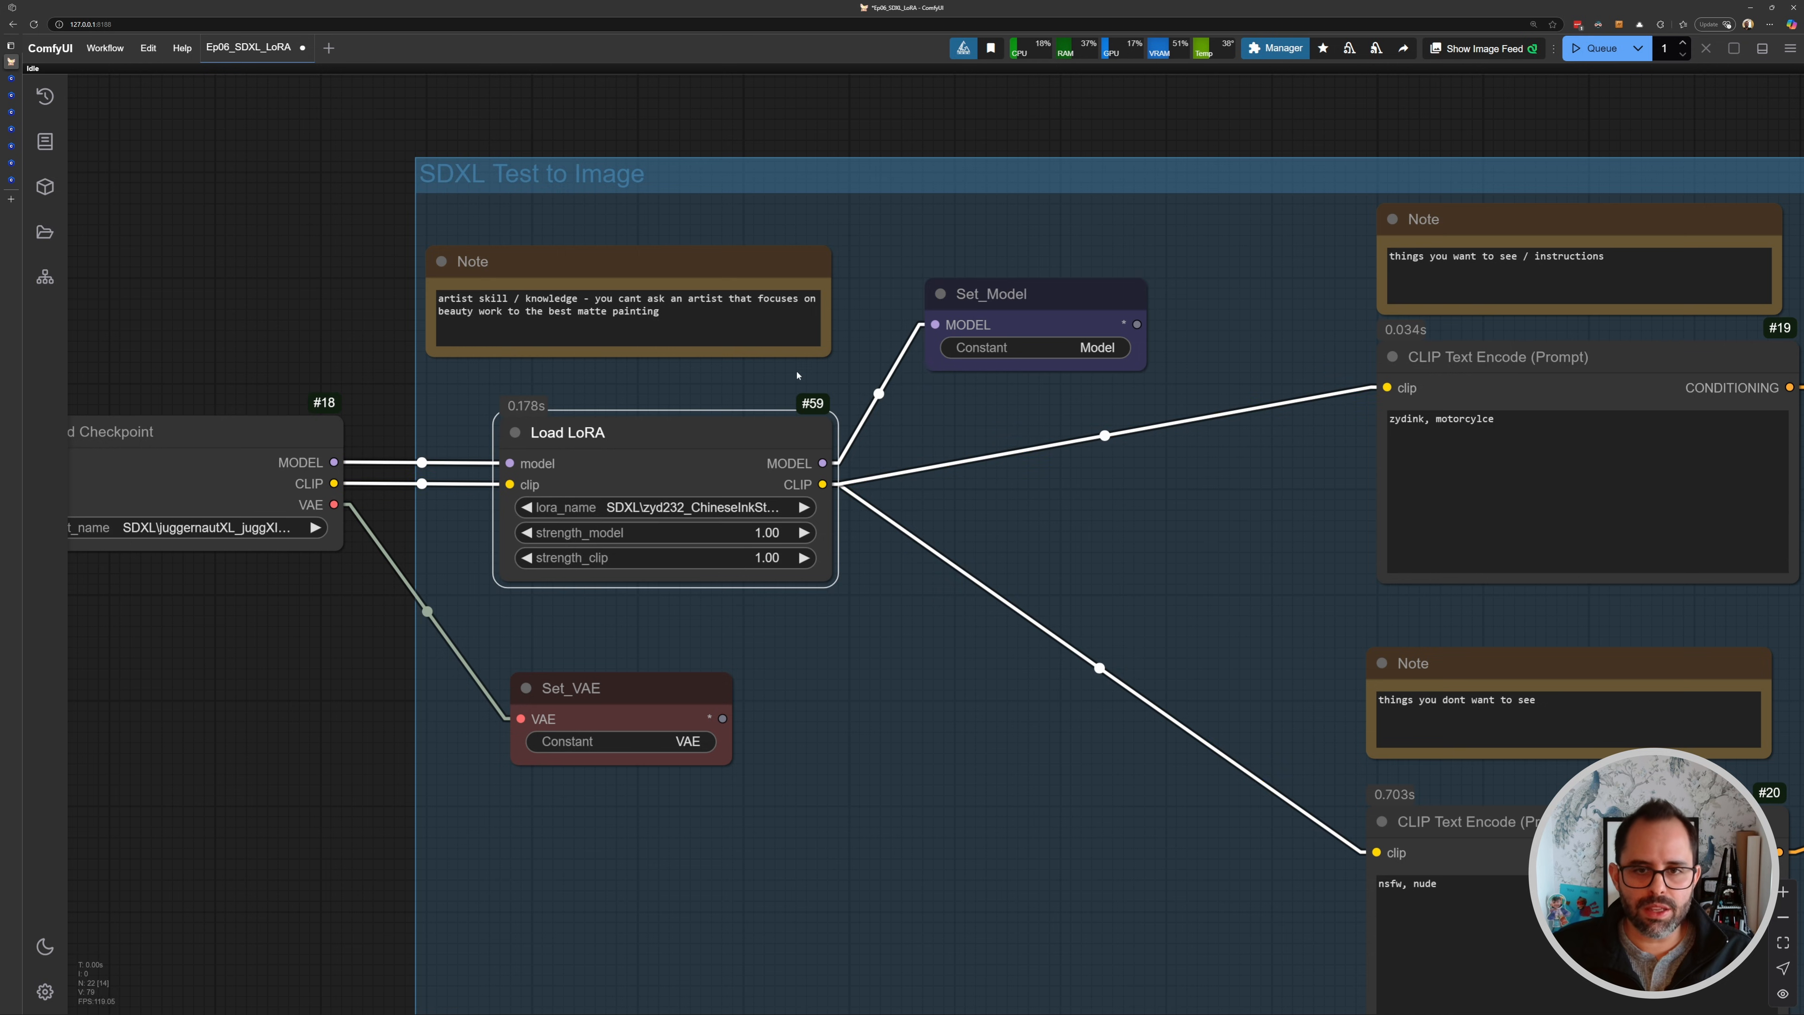
scroll(916, 393, down, 3)
drag(938, 400, 619, 358)
scroll(619, 357, down, 2)
drag(327, 403, 1551, 414)
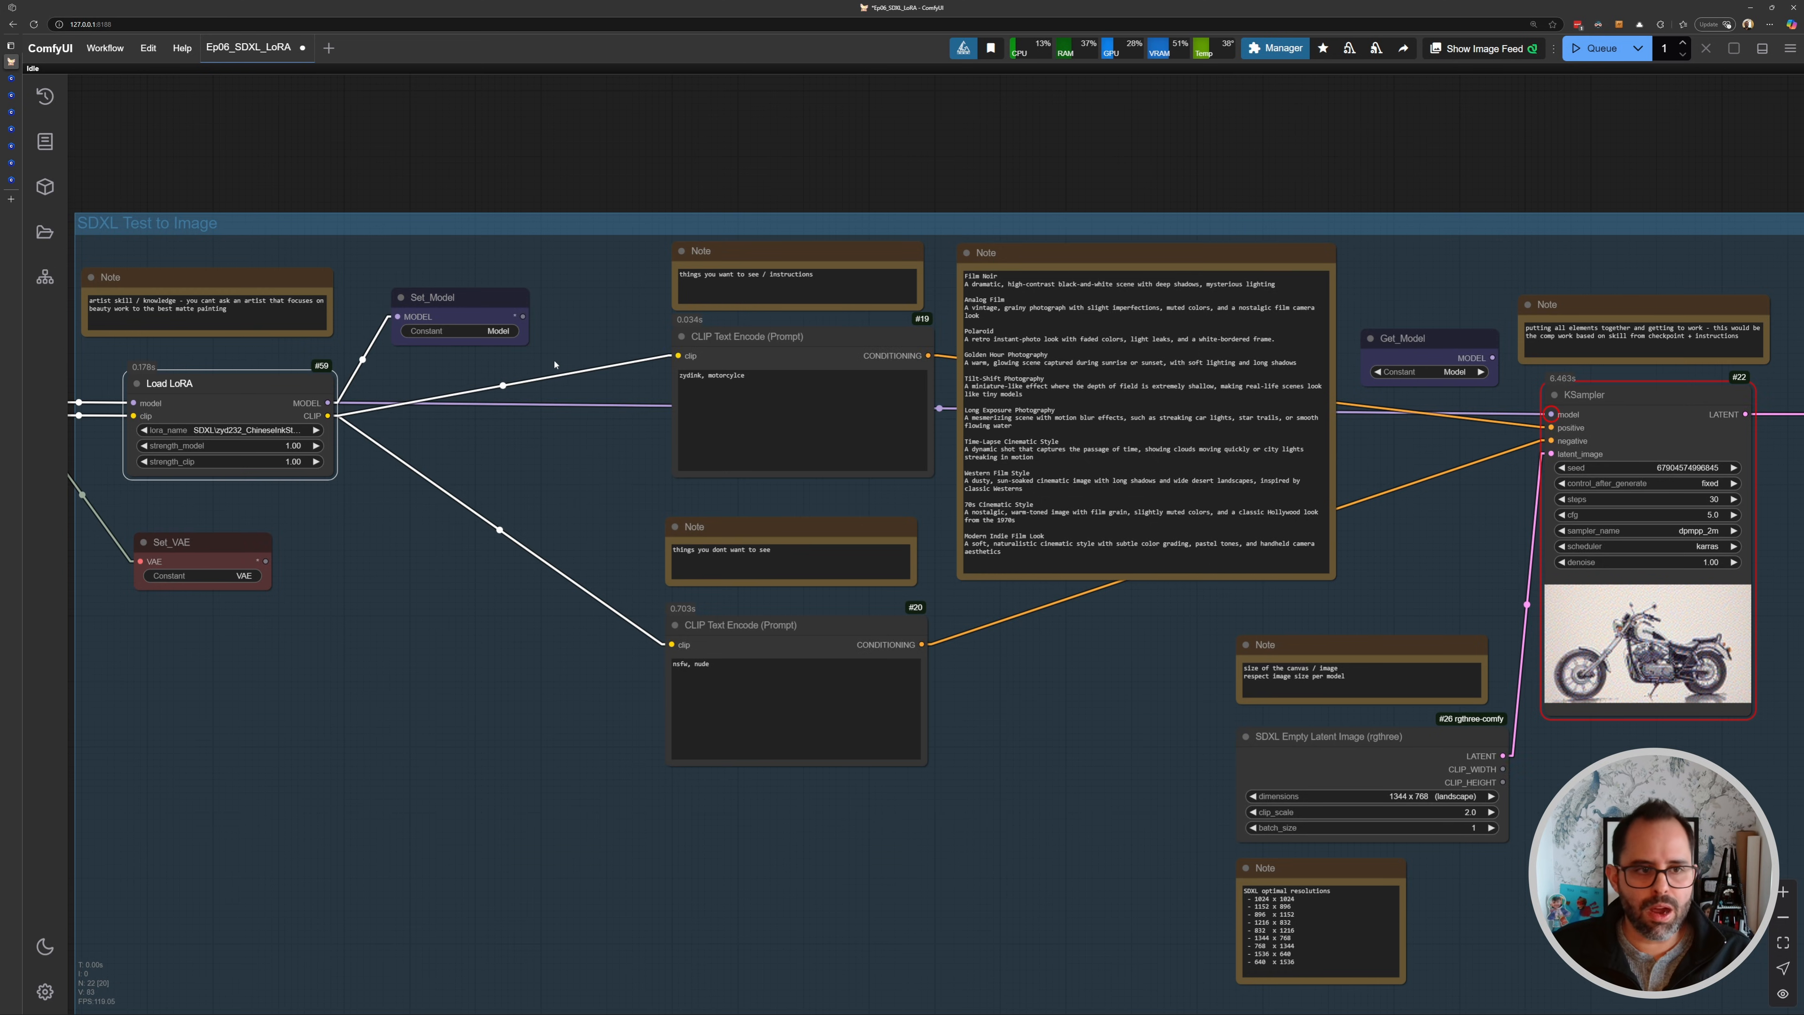
- Bypass the Load LoRA node and queue the workflow
drag(556, 367, 701, 354)
click(386, 357)
click(385, 367)
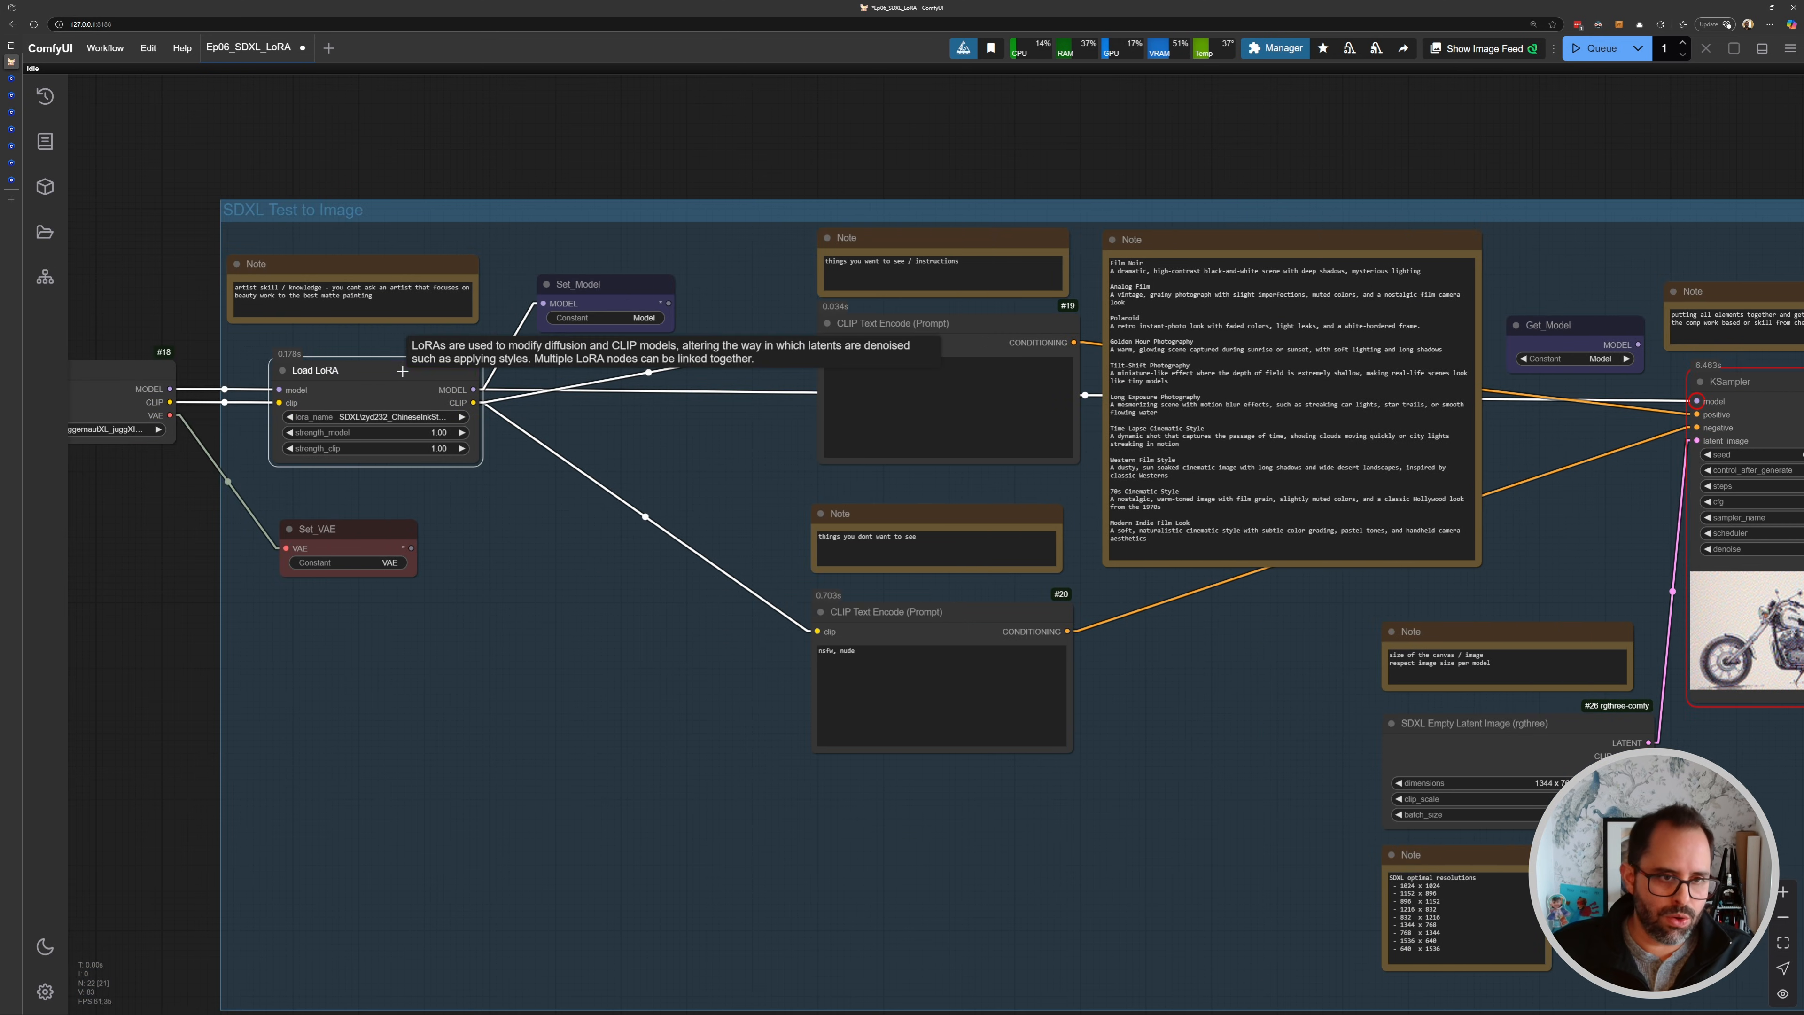
key(ctrl+b)
key(ctrl+Return)
- Inspect the generated image in the KSampler preview without the LoRA
scroll(512, 368, up, 2)
drag(559, 299, 549, 295)
drag(1026, 355, 639, 355)
scroll(1654, 432, down, 2)
drag(1655, 433, 1124, 453)
scroll(1160, 436, up, 3)
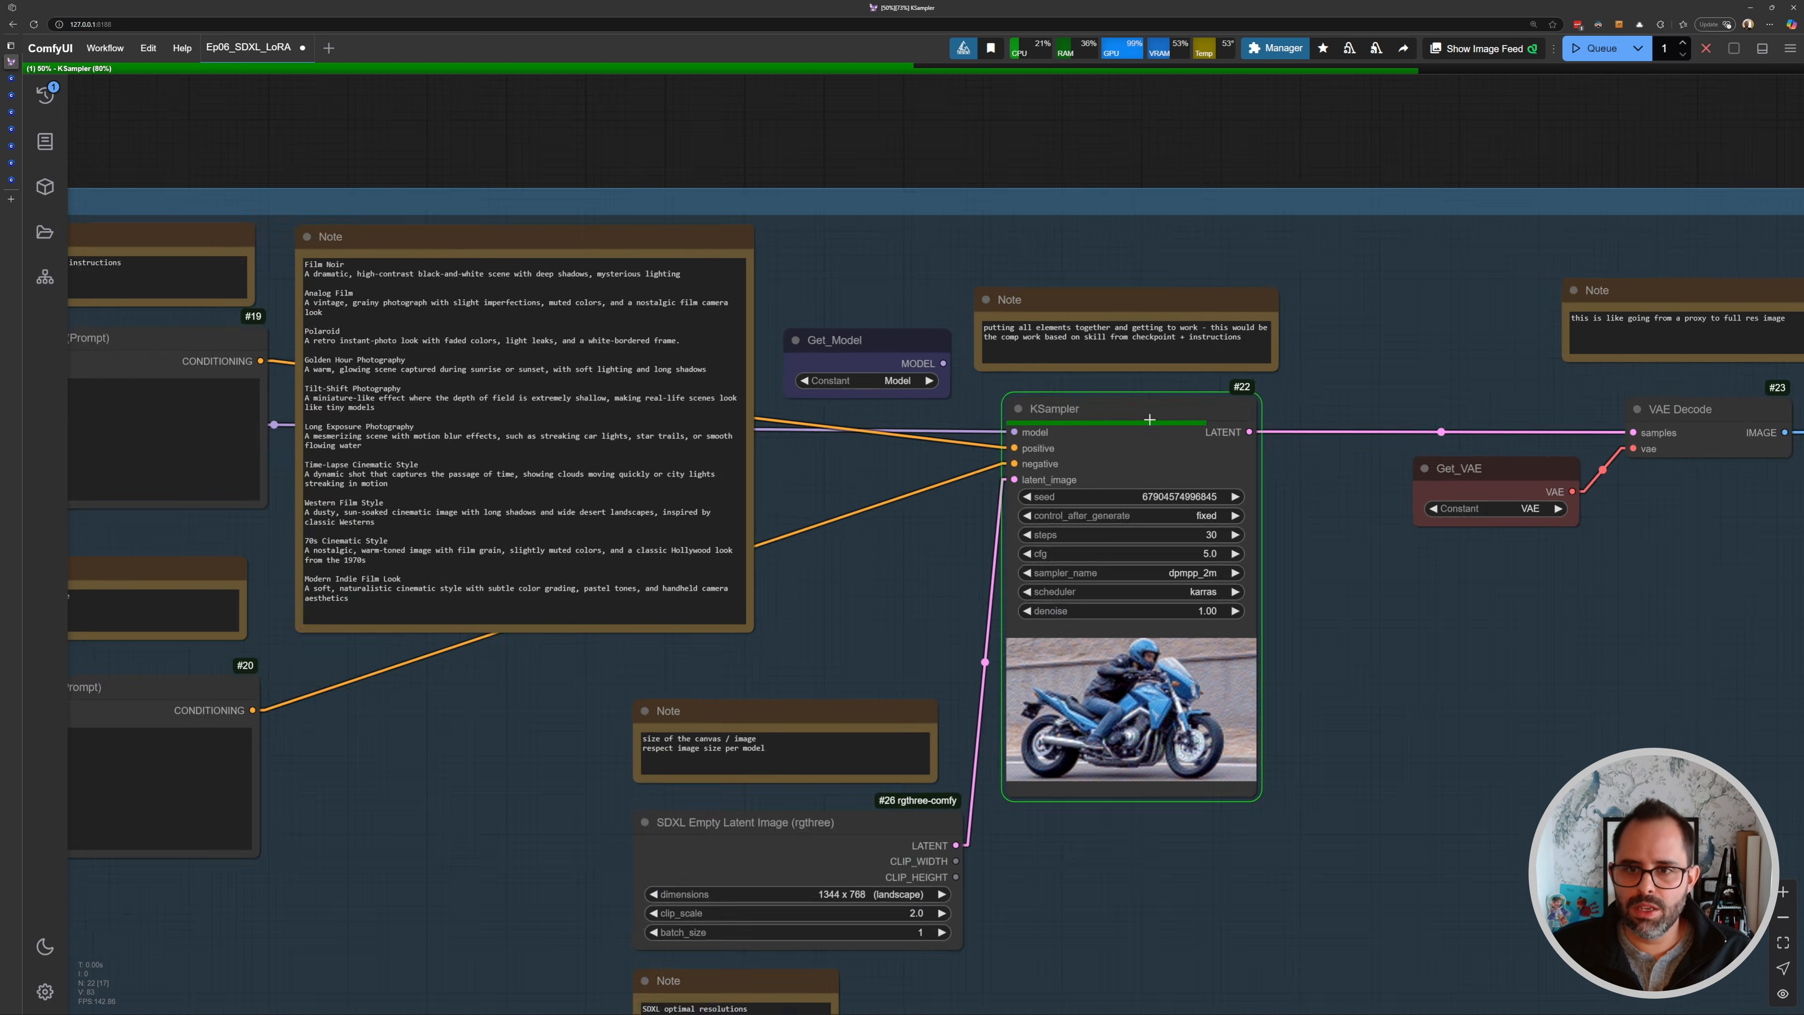
- Review the saved image and the bypassed Load LoRA node in the workflow
drag(1704, 513, 1029, 501)
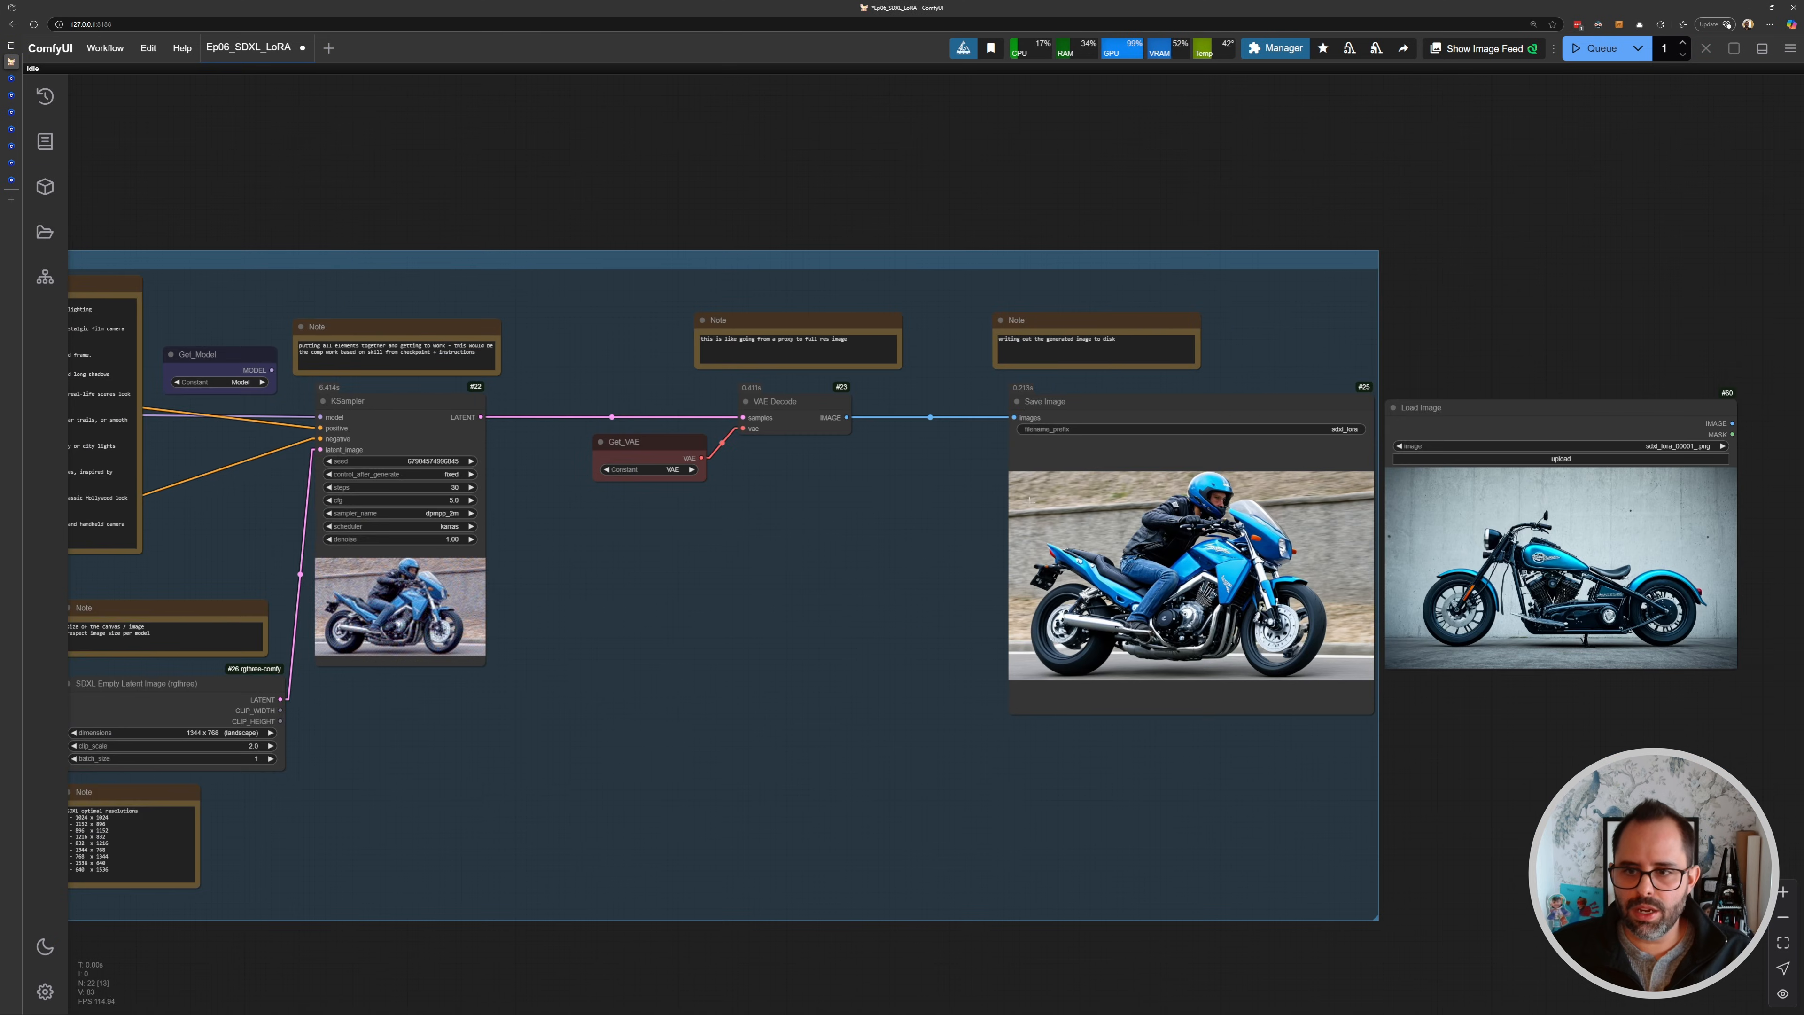
scroll(1102, 531, up, 5)
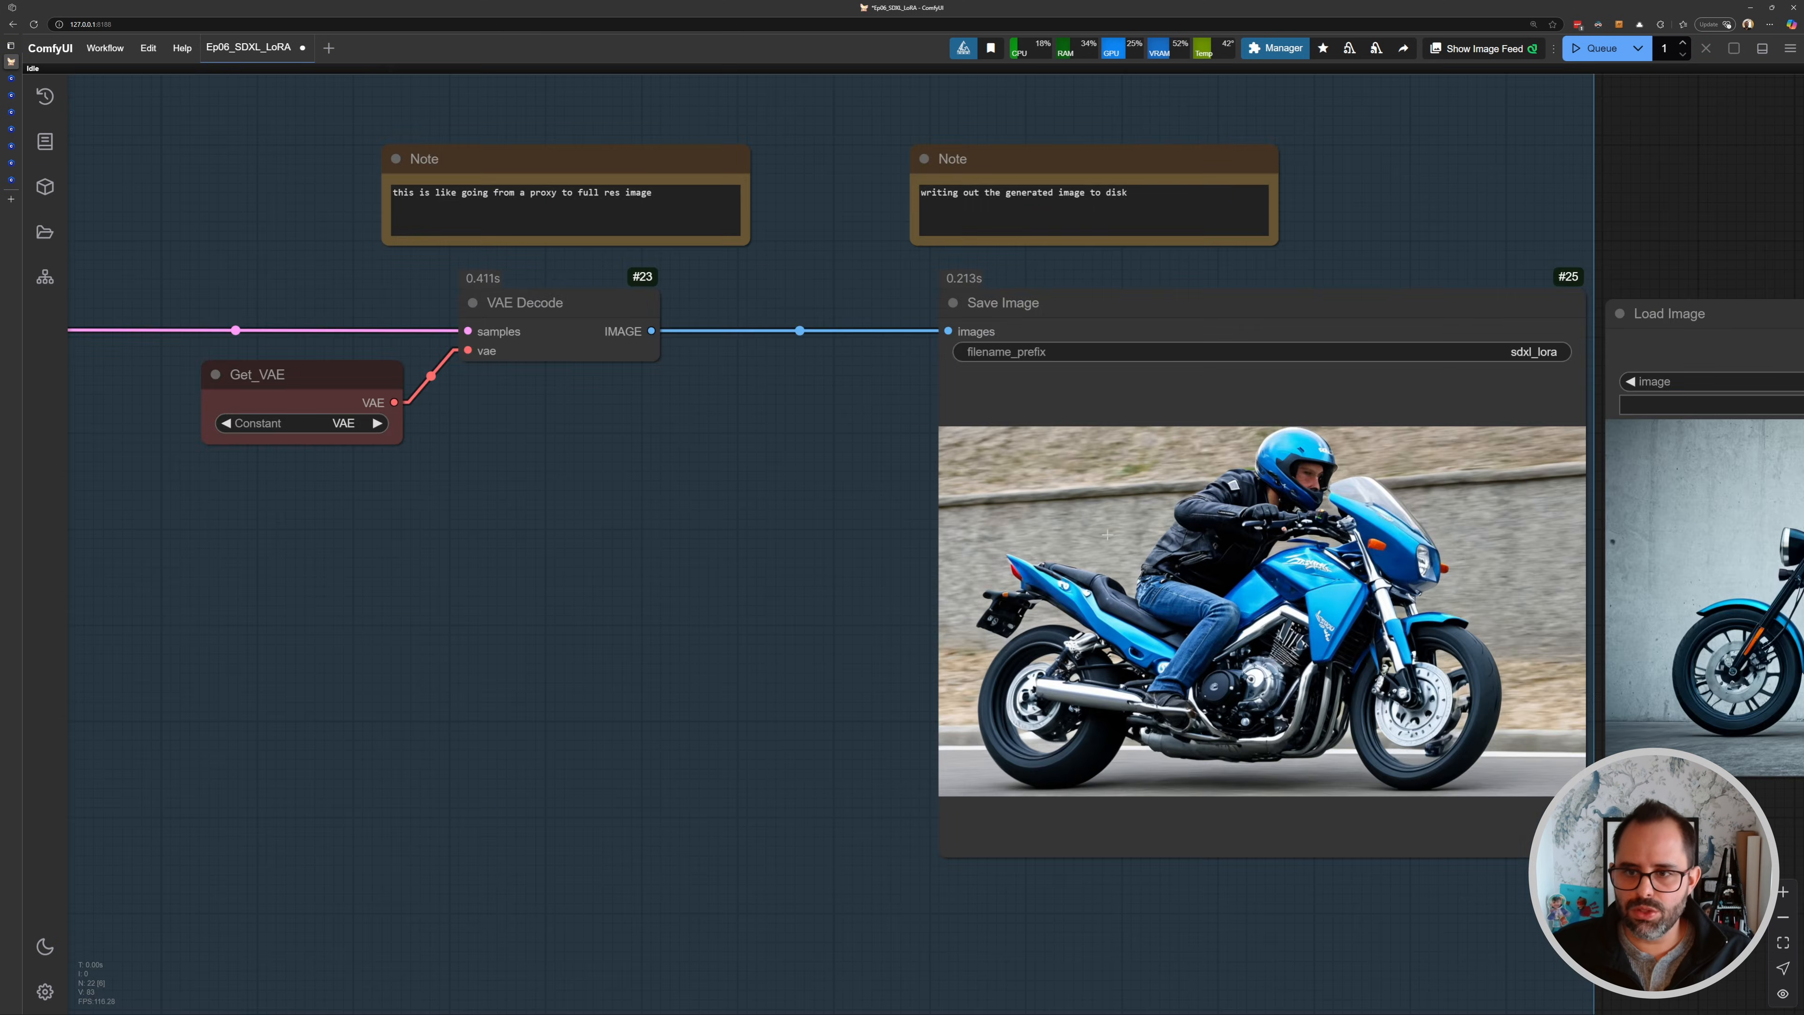
scroll(1232, 531, down, 6)
drag(624, 515, 1454, 465)
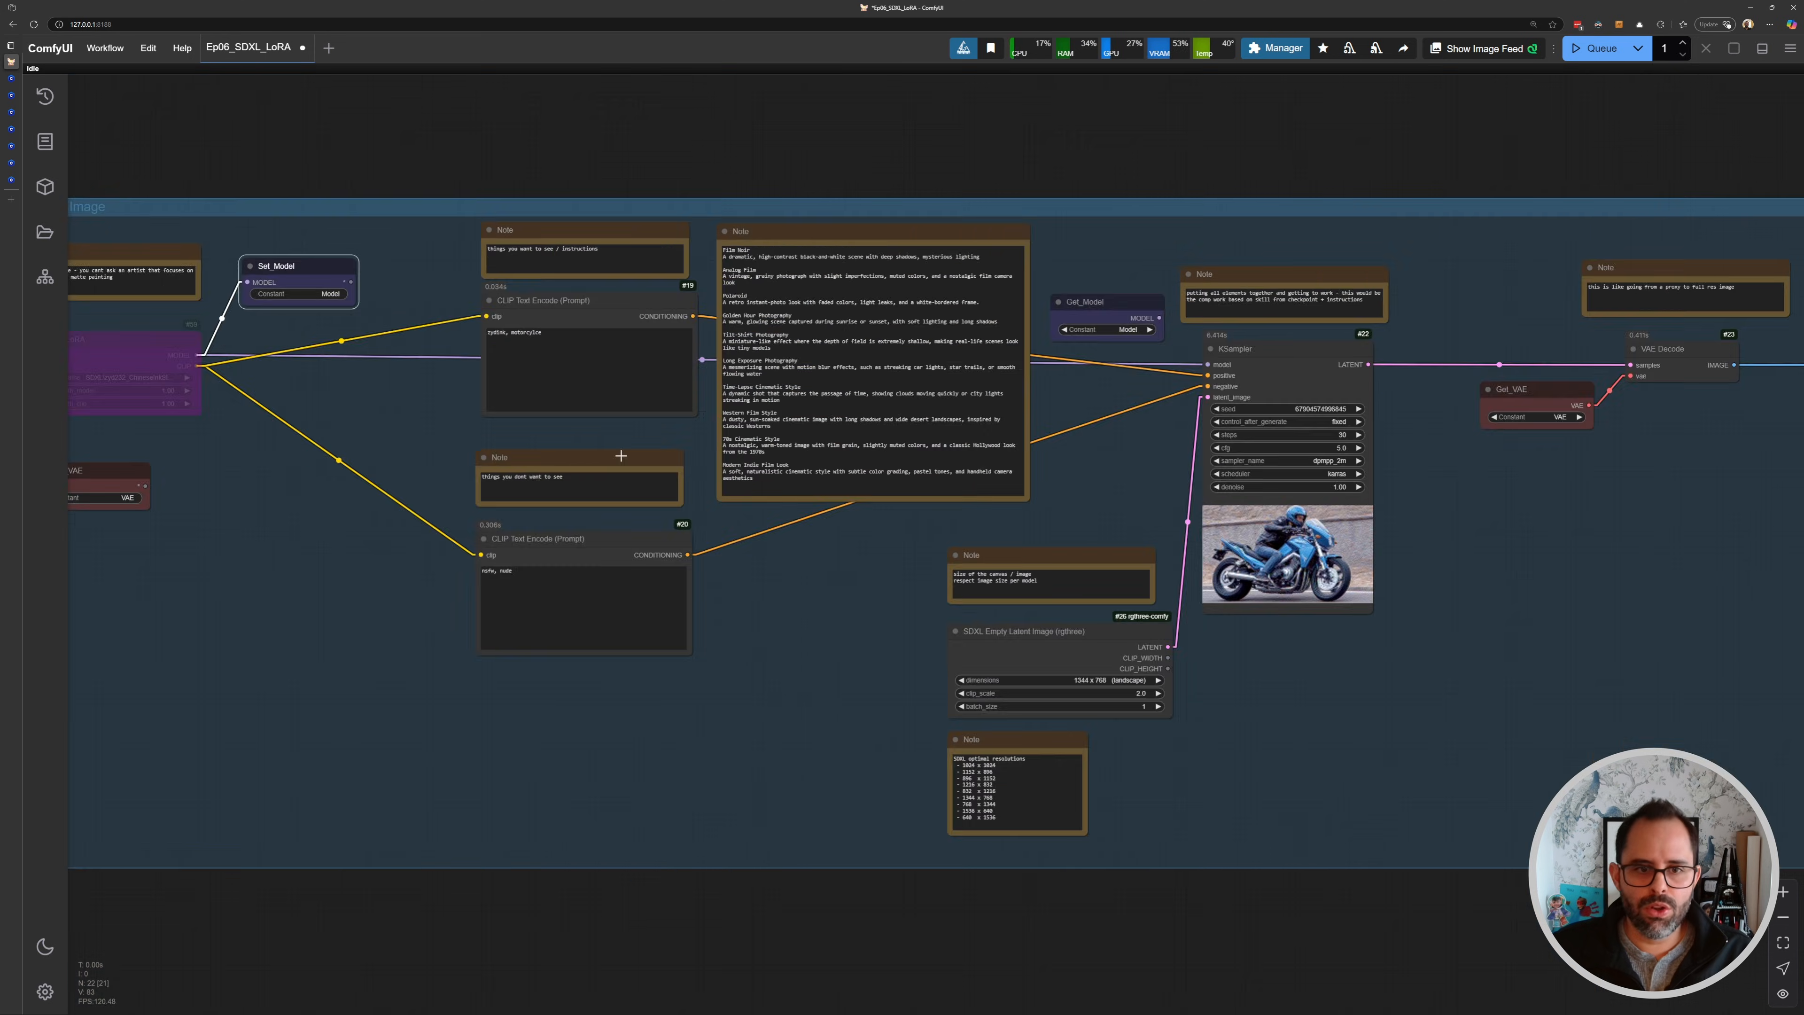
drag(462, 459, 1109, 470)
scroll(779, 391, up, 9)
scroll(779, 391, up, 1)
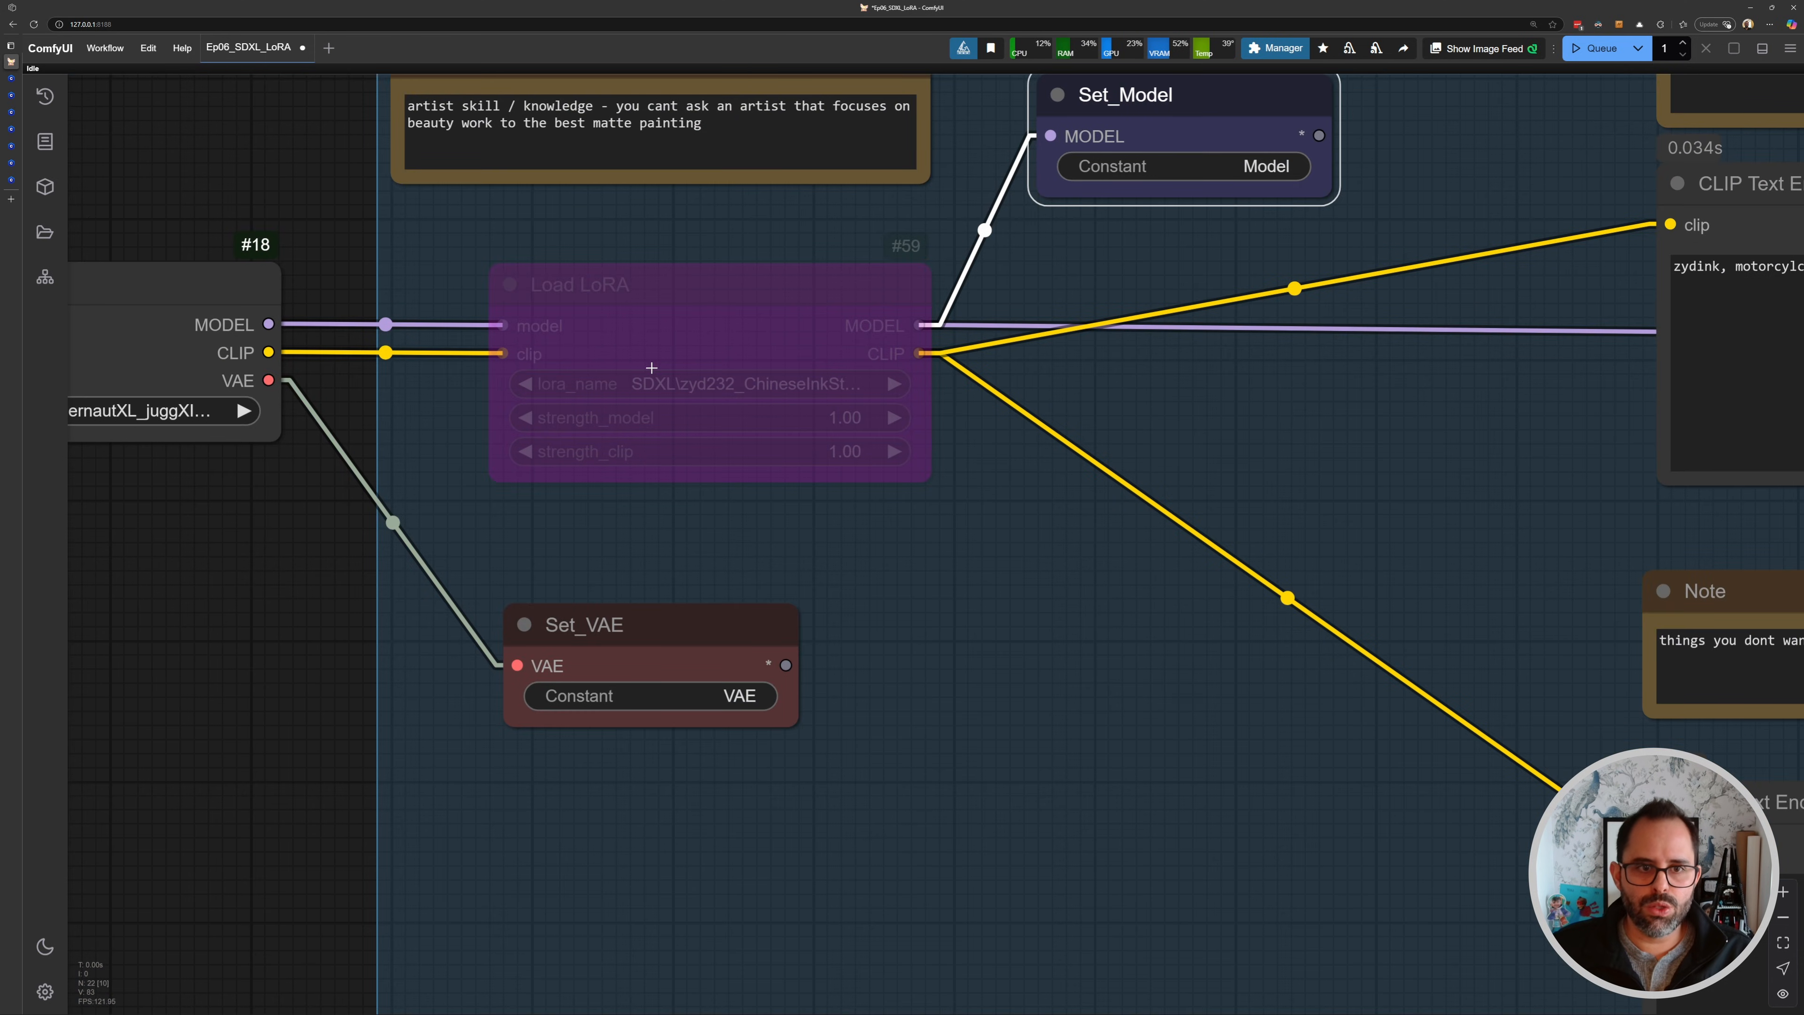
scroll(888, 387, down, 5)
drag(1104, 429, 518, 449)
drag(1722, 435, 653, 435)
scroll(817, 492, down, 3)
drag(821, 492, 1340, 429)
drag(408, 464, 855, 509)
drag(526, 333, 817, 450)
scroll(769, 443, up, 5)
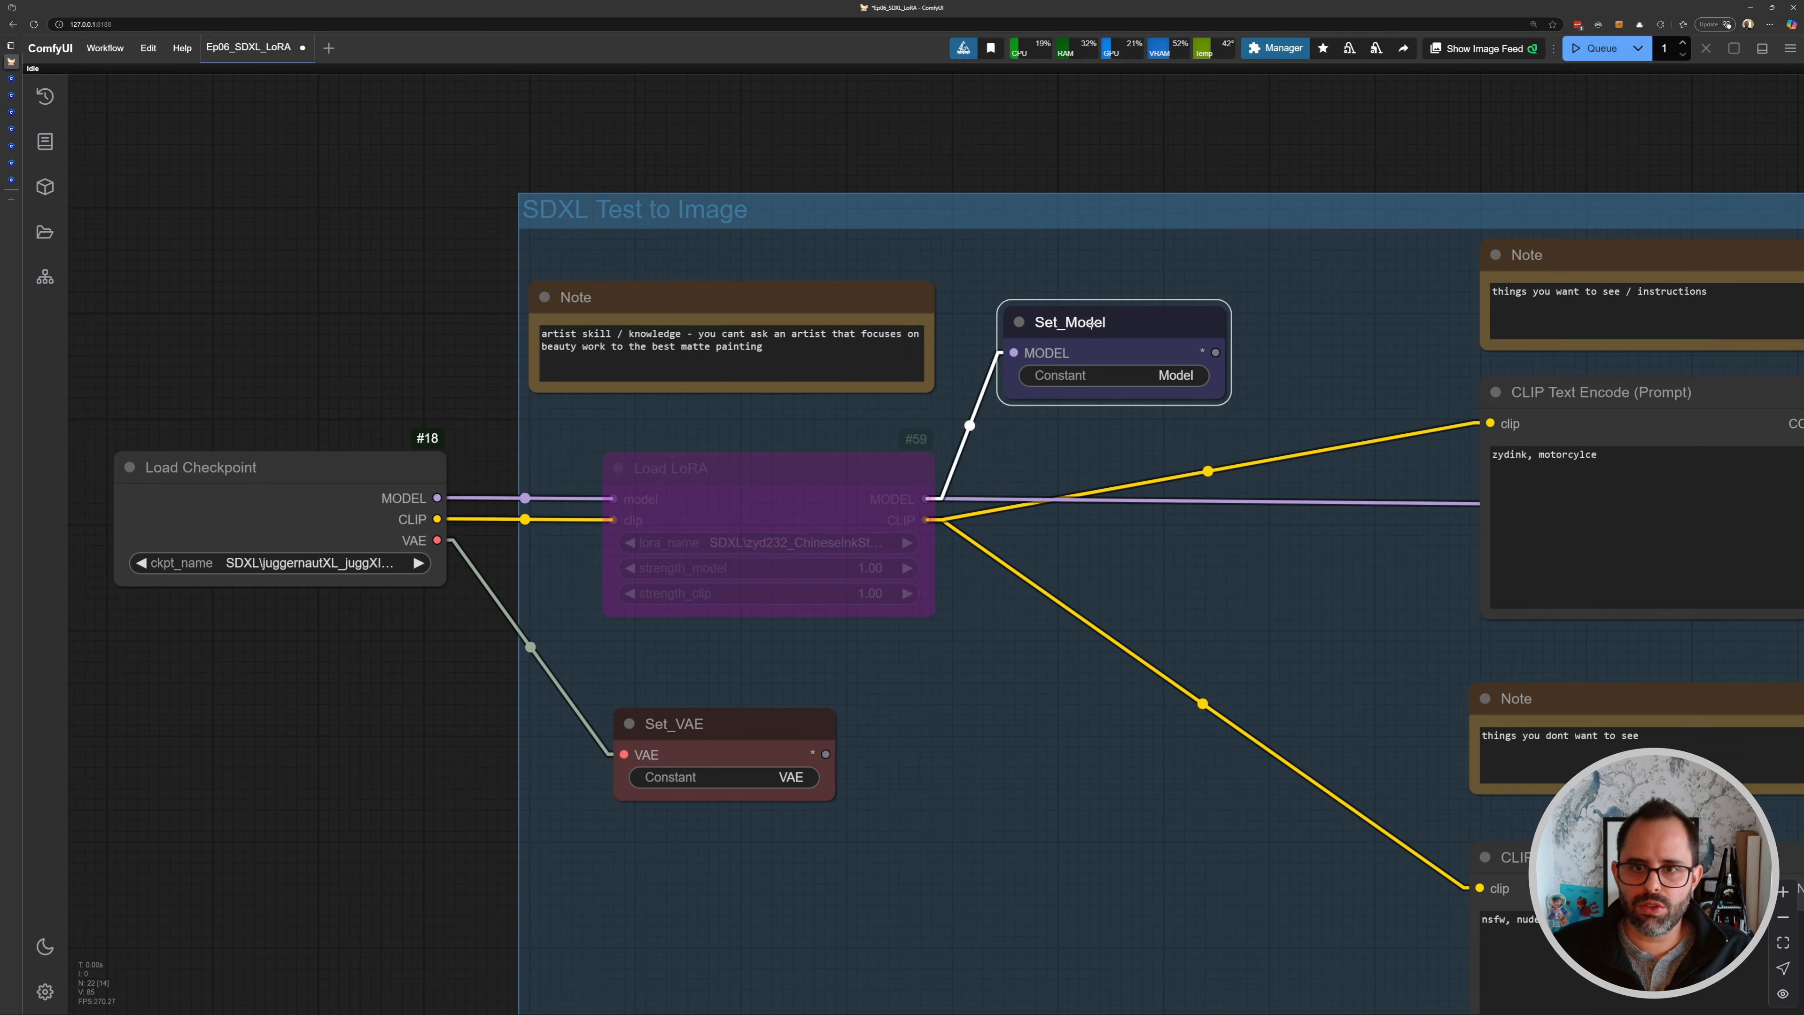
drag(1246, 365, 854, 371)
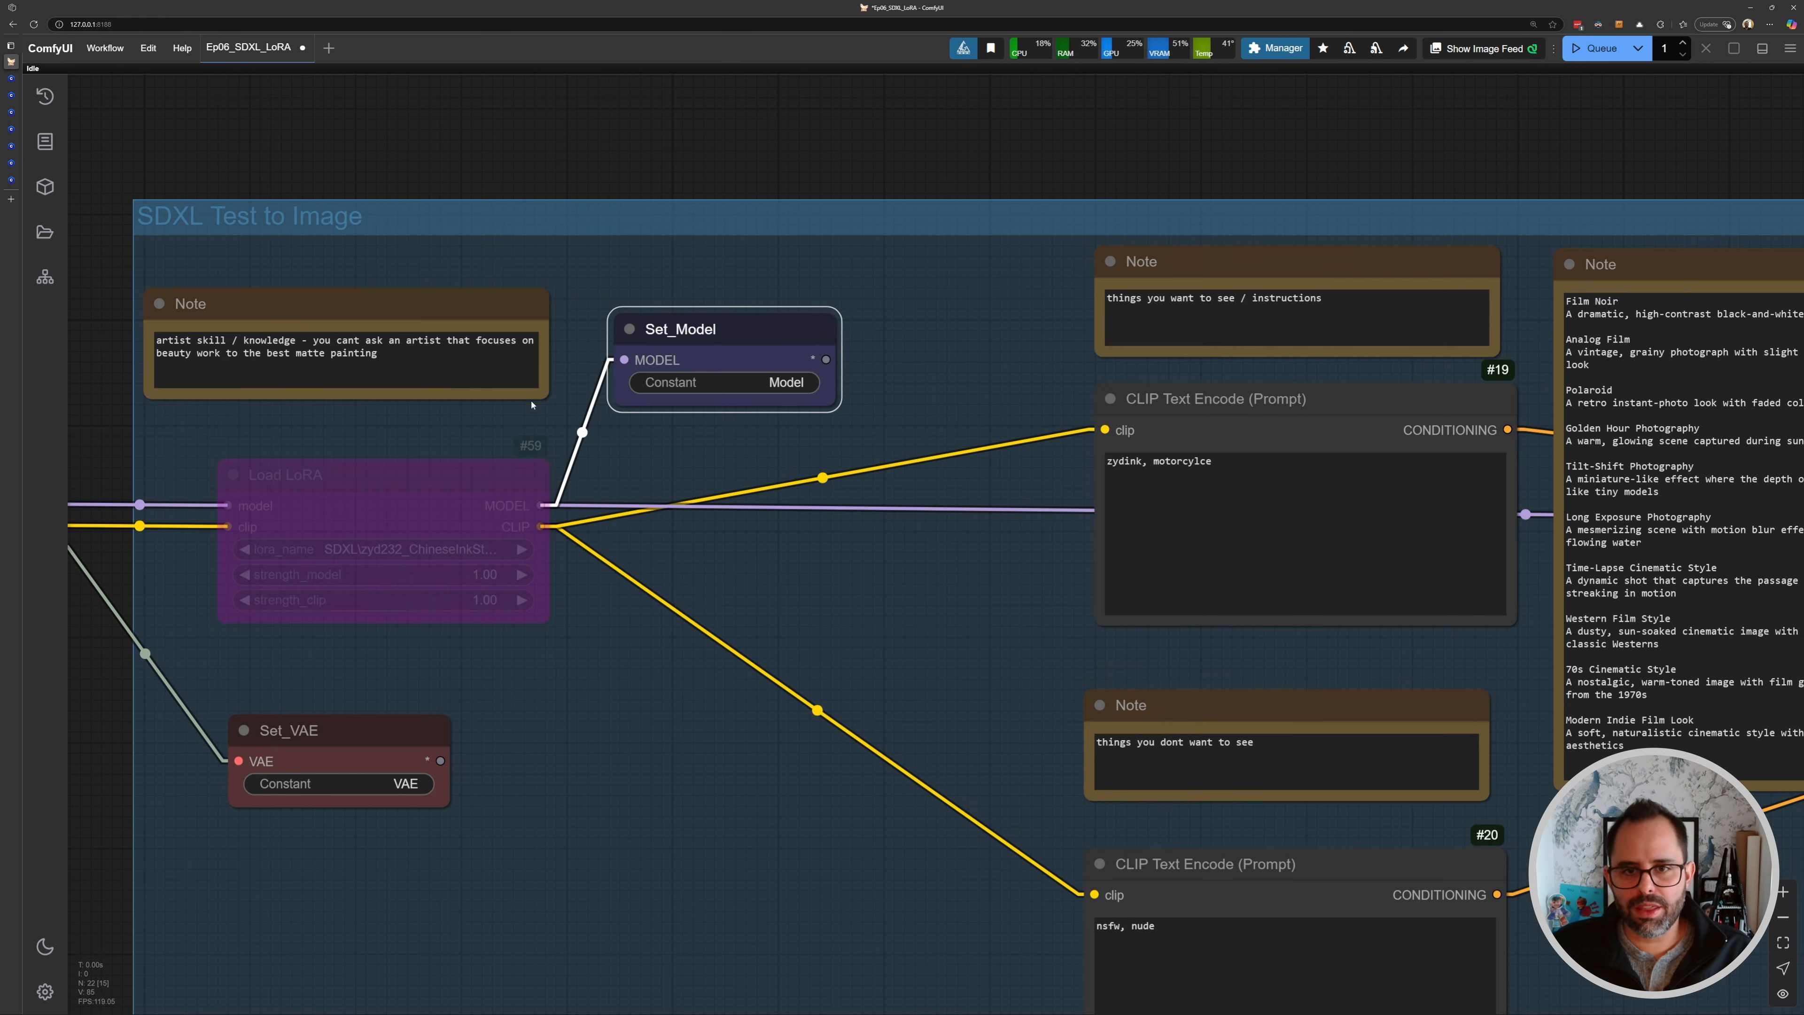
drag(322, 441, 711, 375)
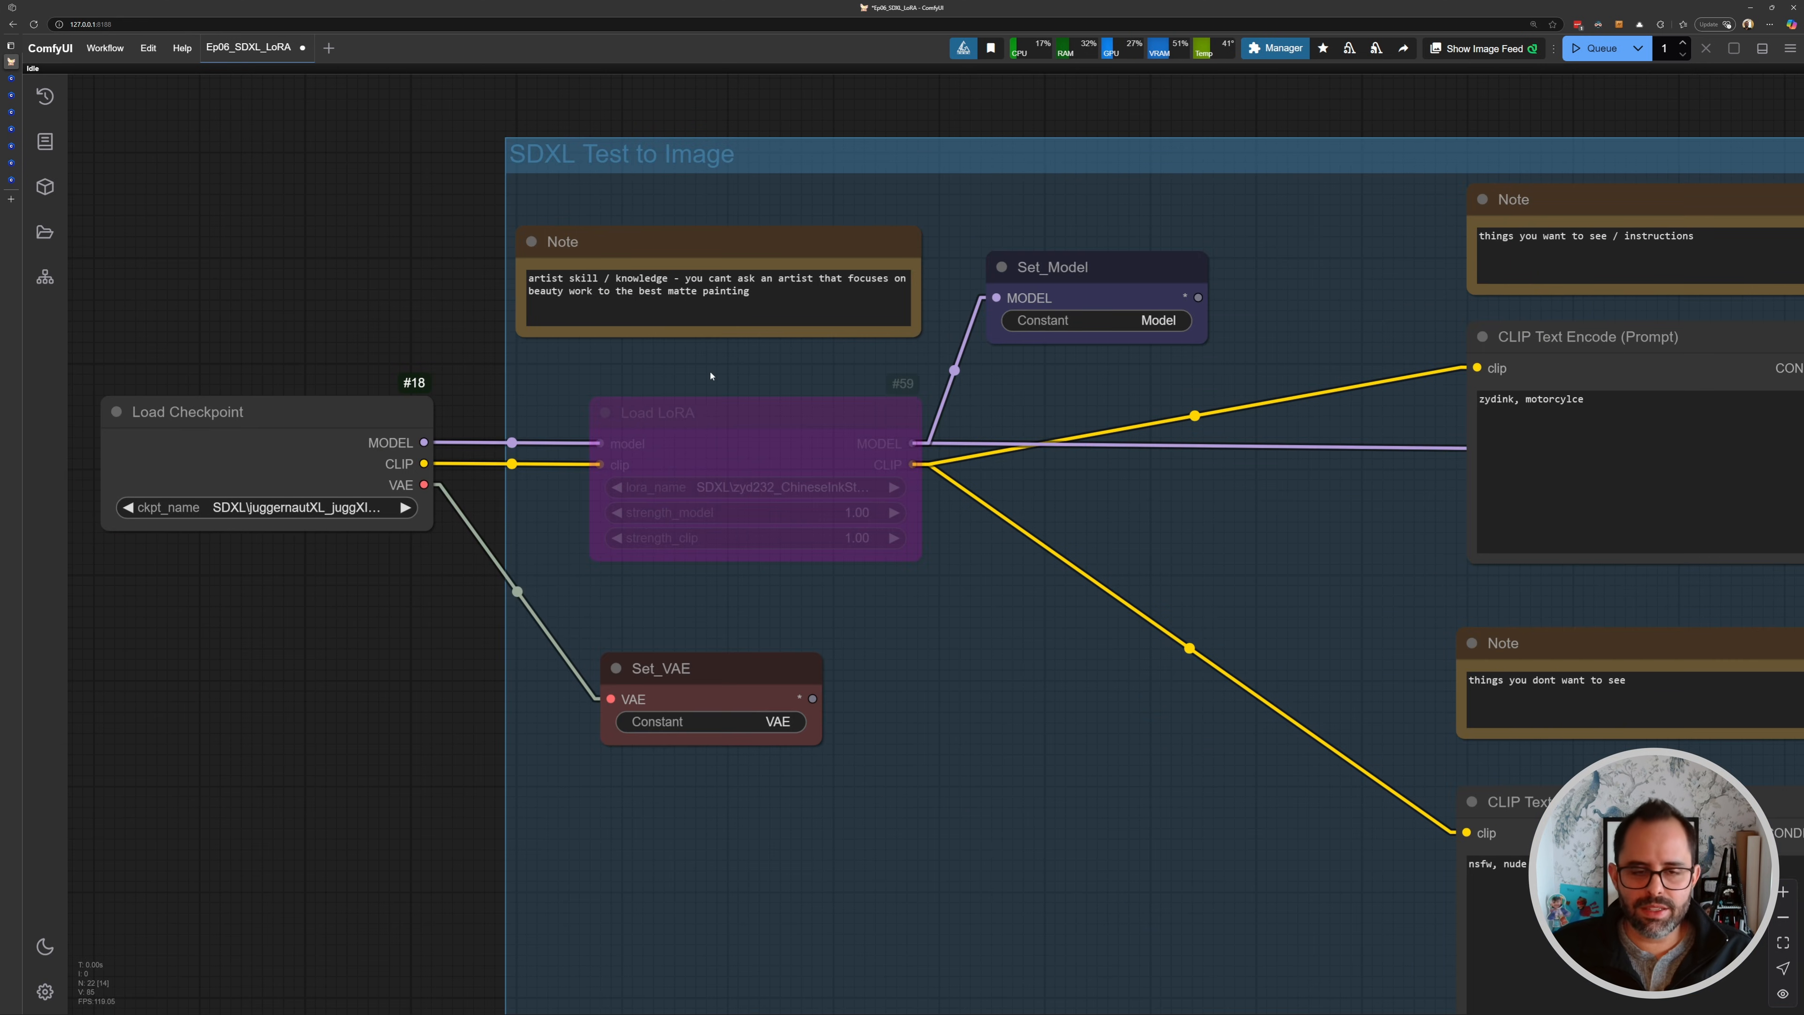
- Re-enable the Load LoRA node and queue the workflow again
click(758, 418)
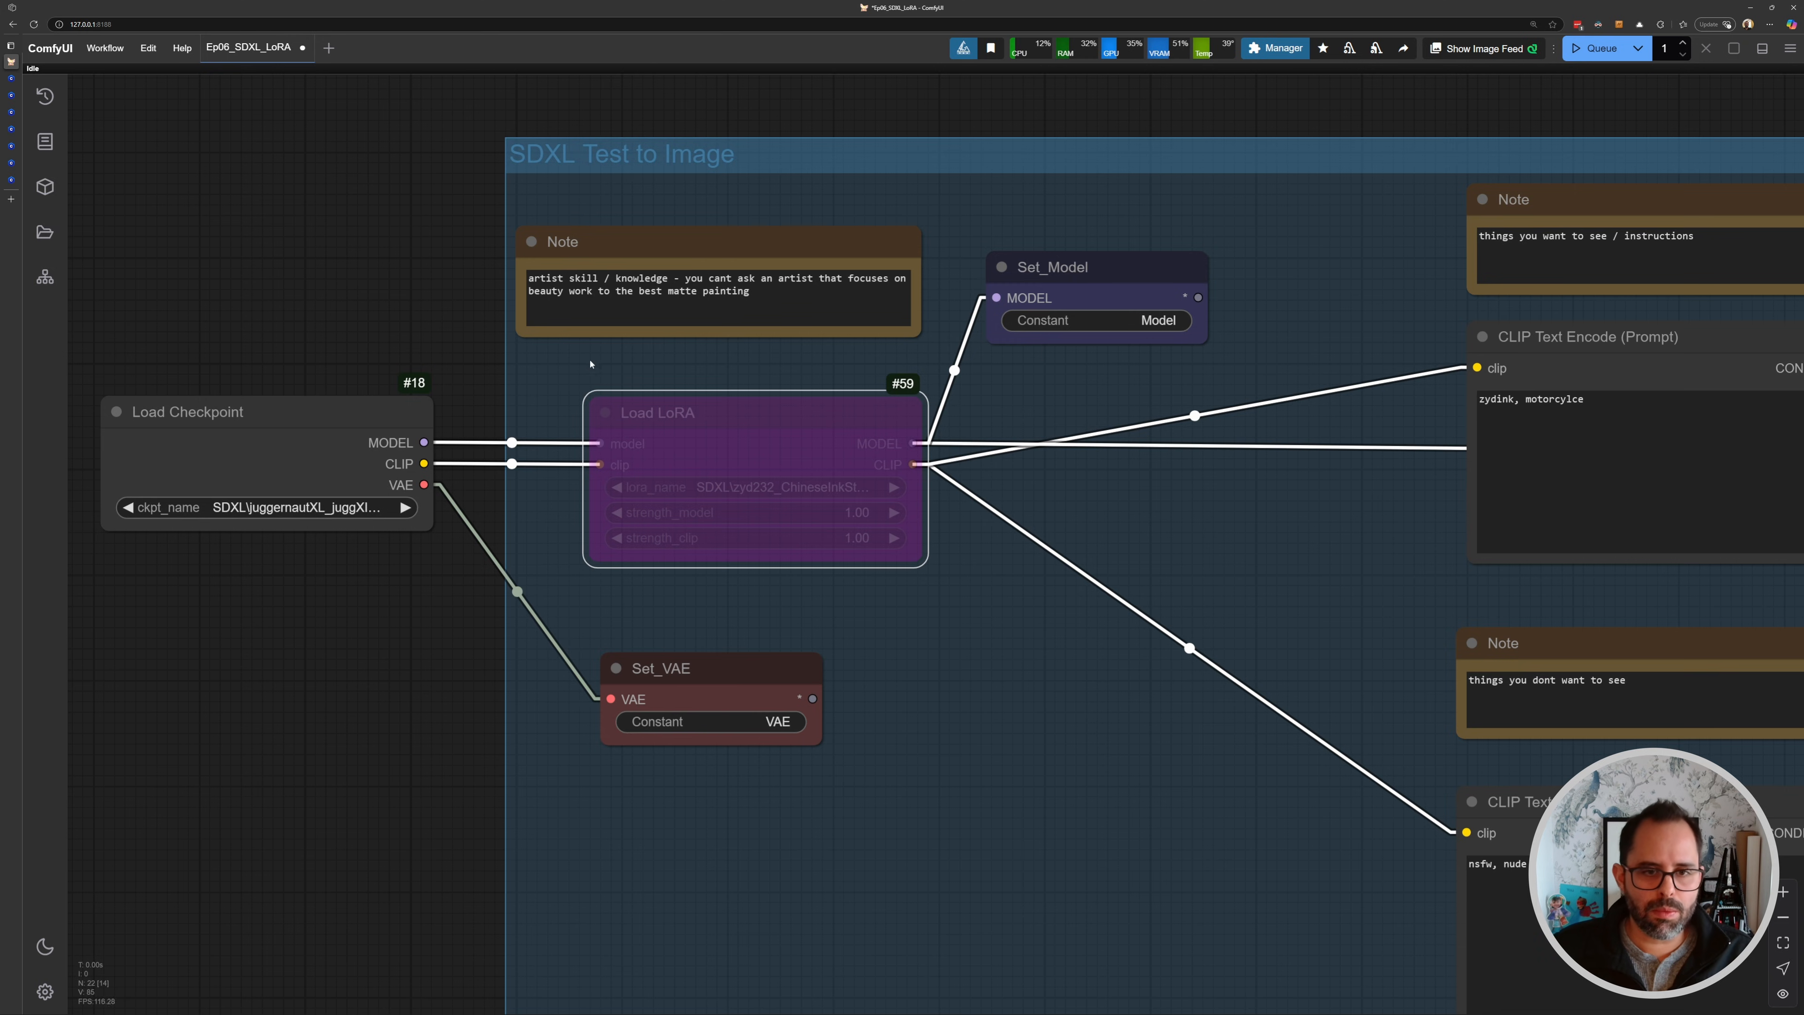
click(578, 382)
click(702, 416)
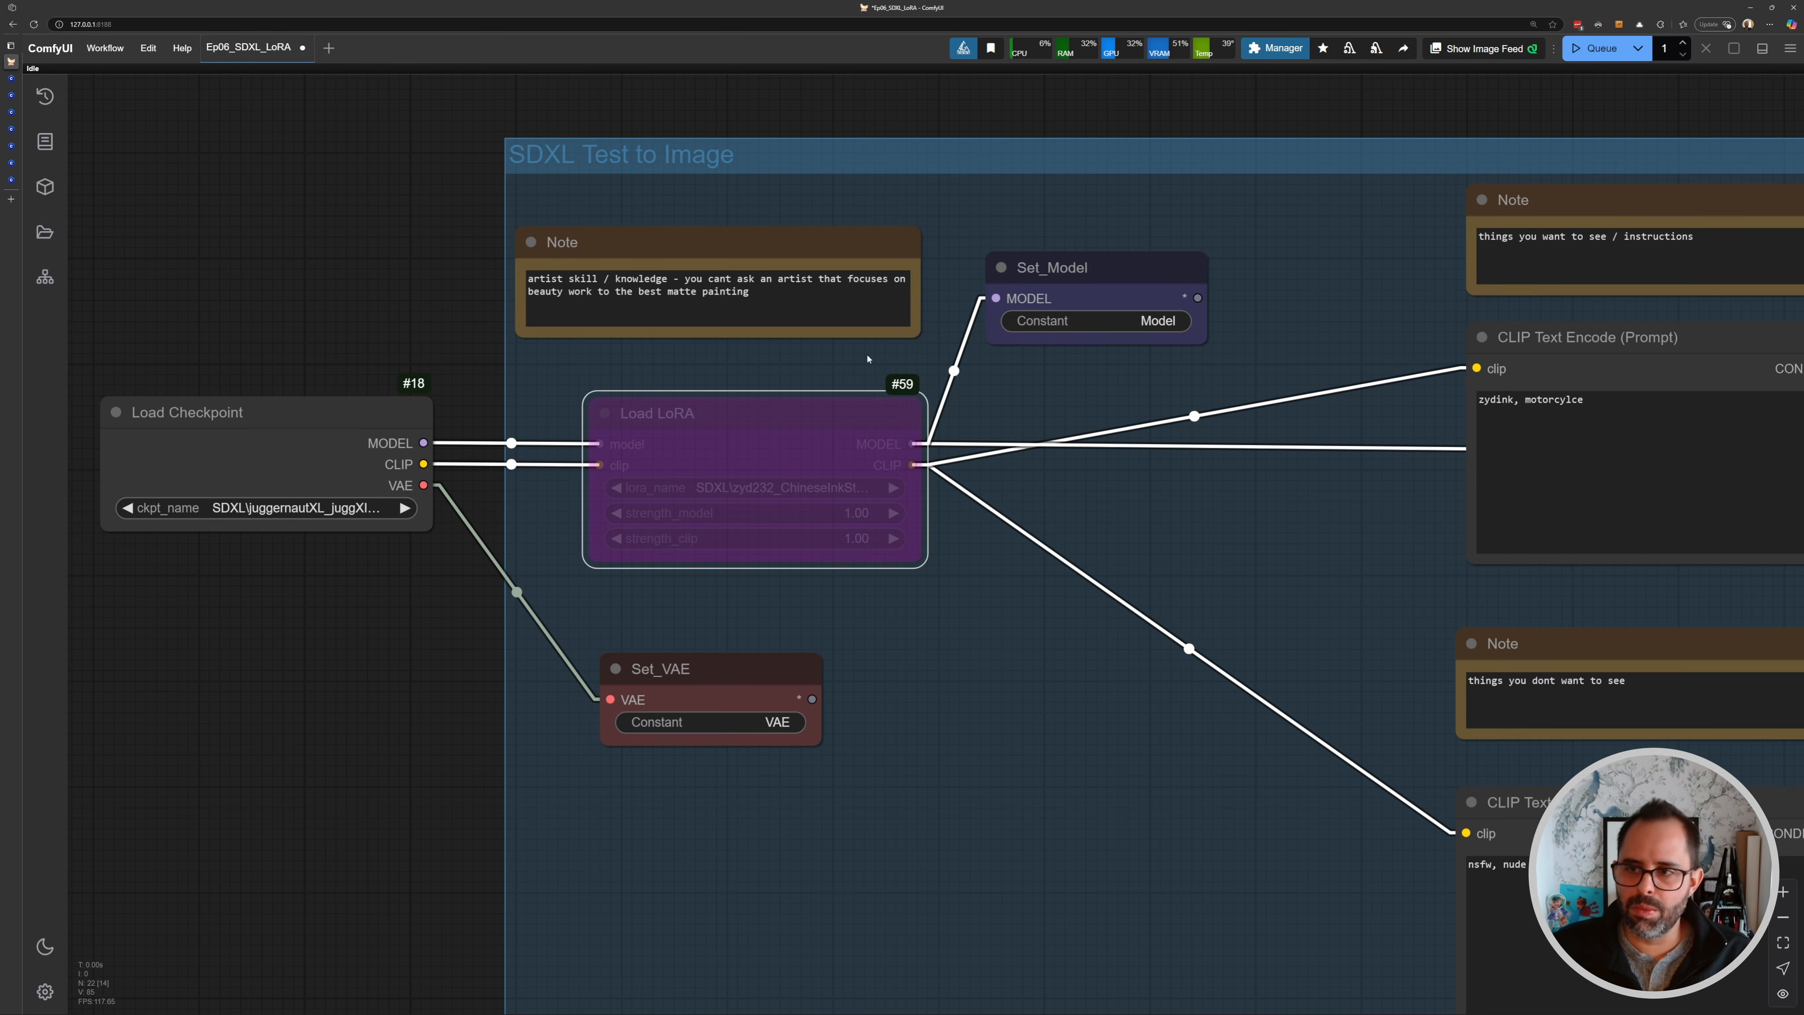
key(ctrl+b)
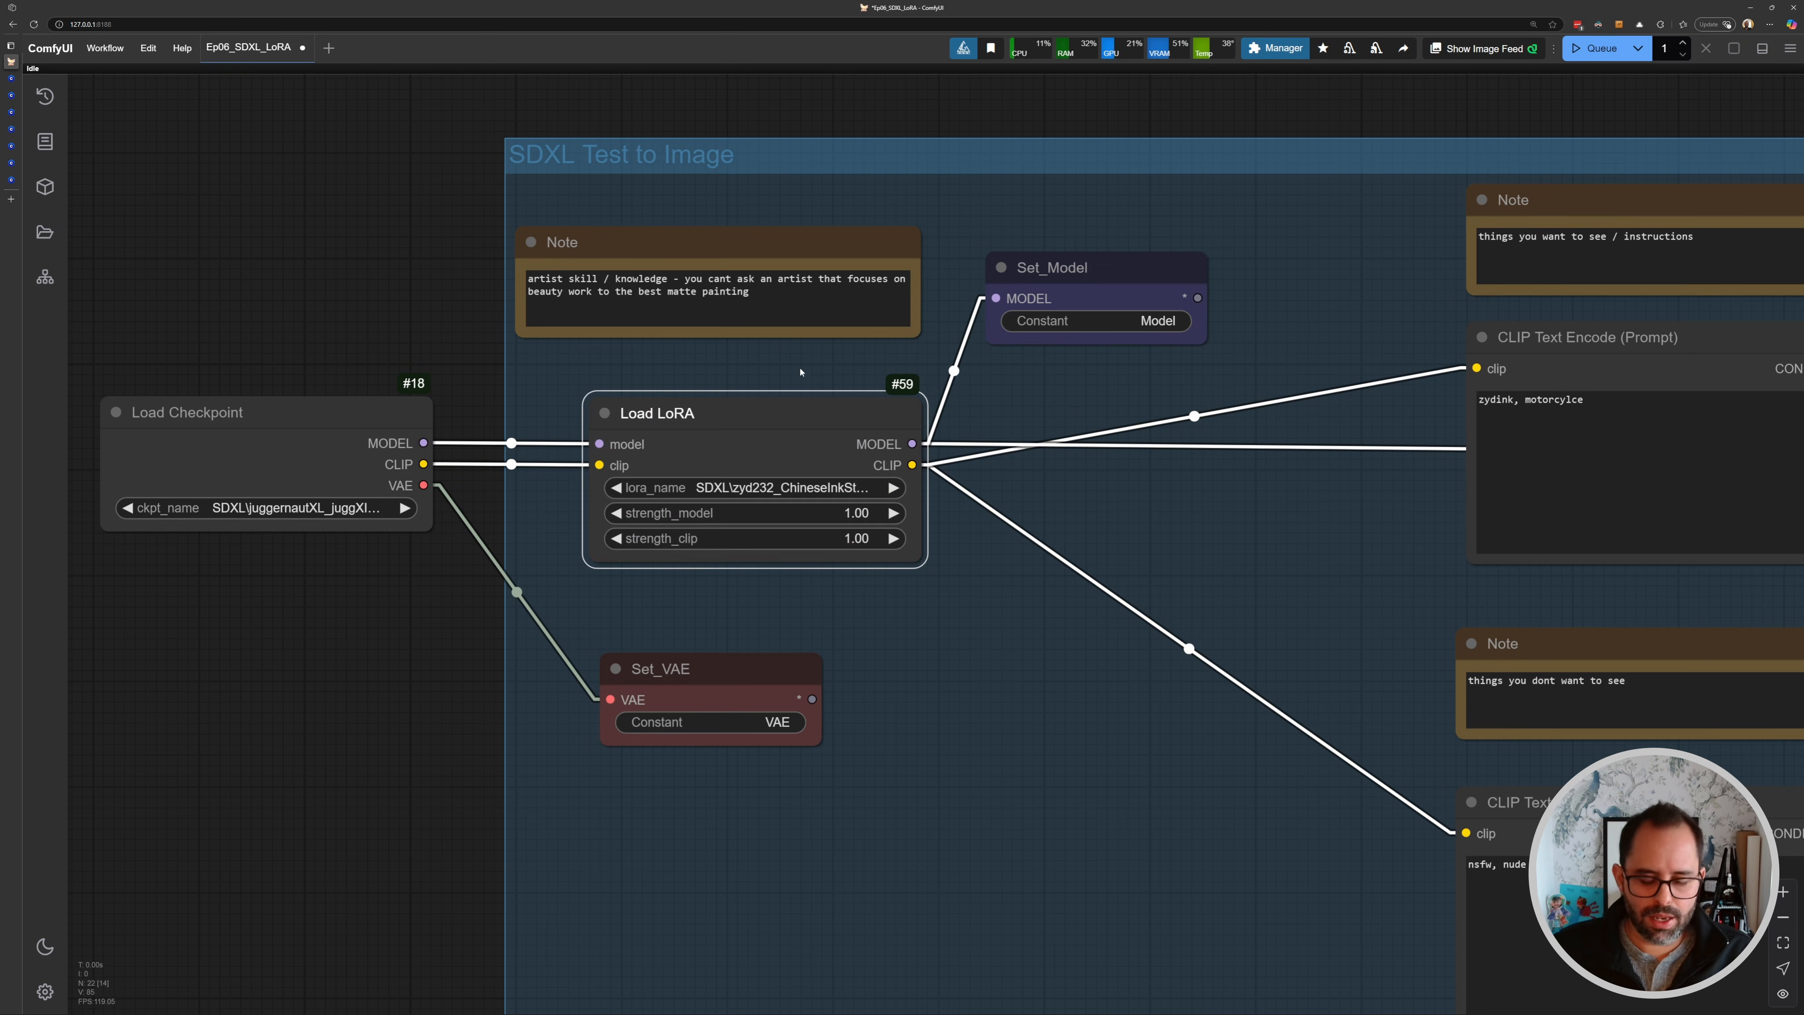
key(ctrl+Return)
- Inspect the newly generated image in the Save Image node
scroll(968, 473, down, 6)
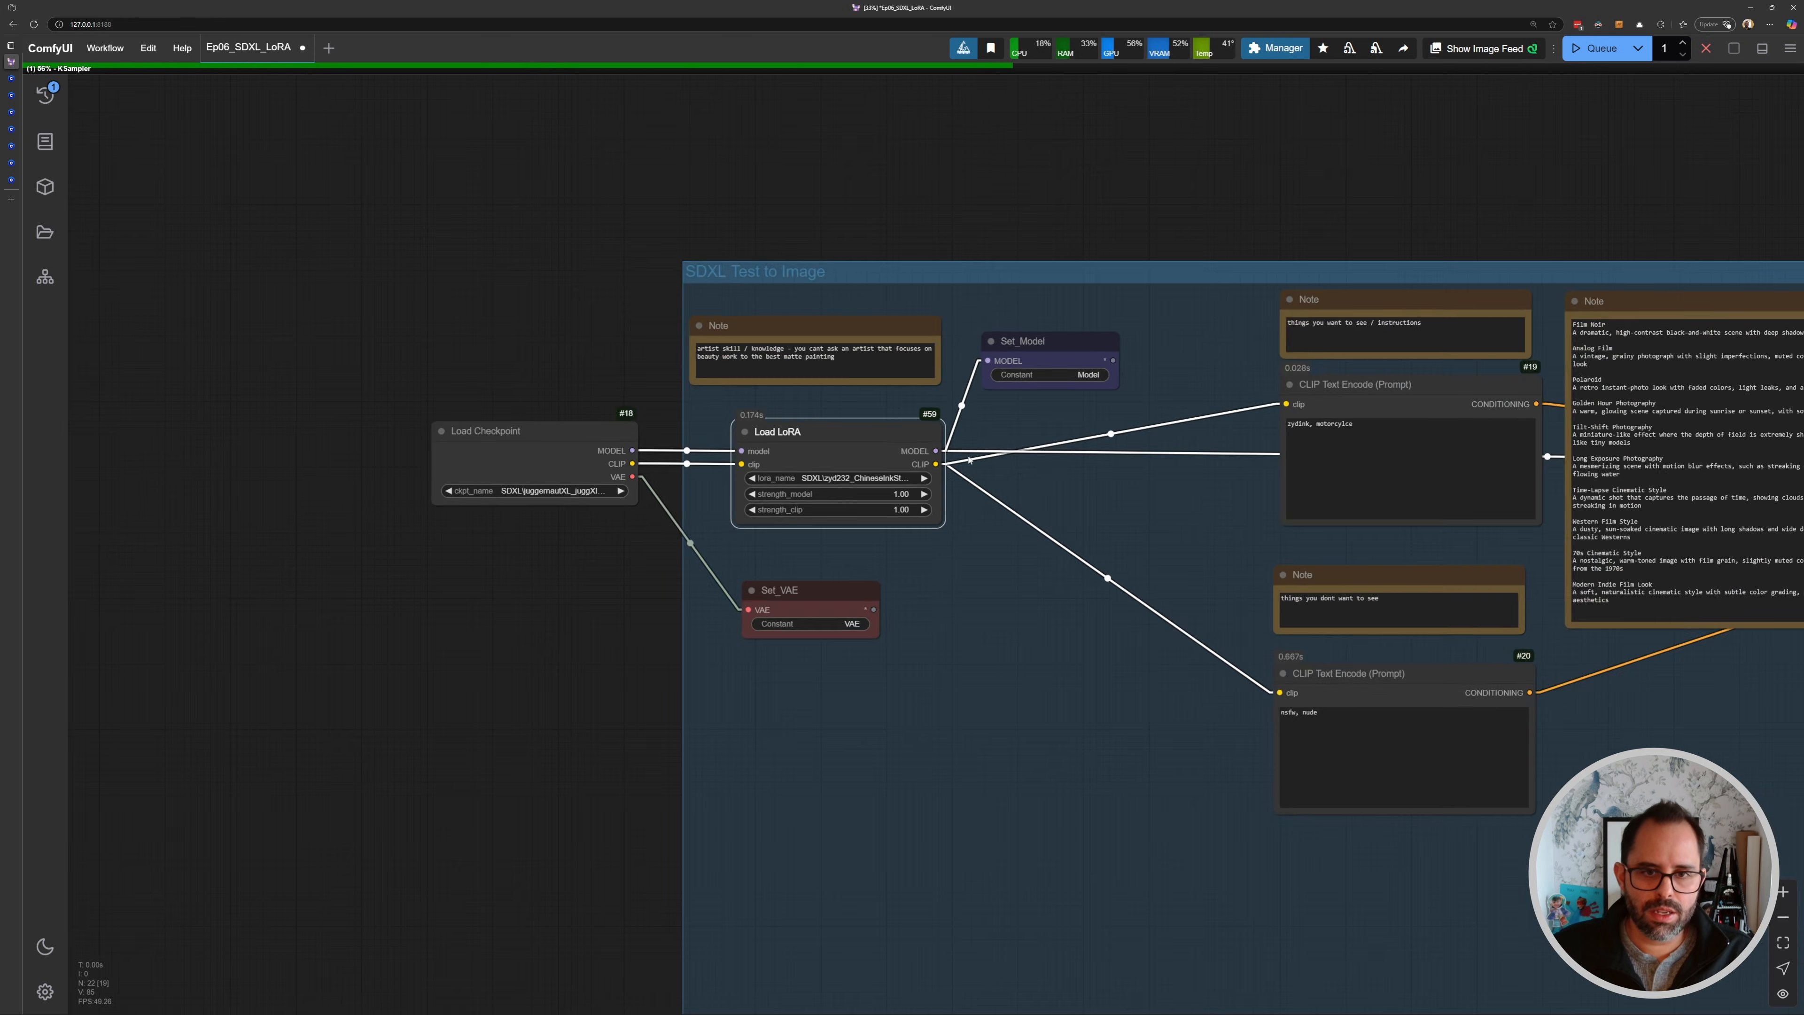
drag(1208, 531, 291, 471)
scroll(1030, 508, down, 4)
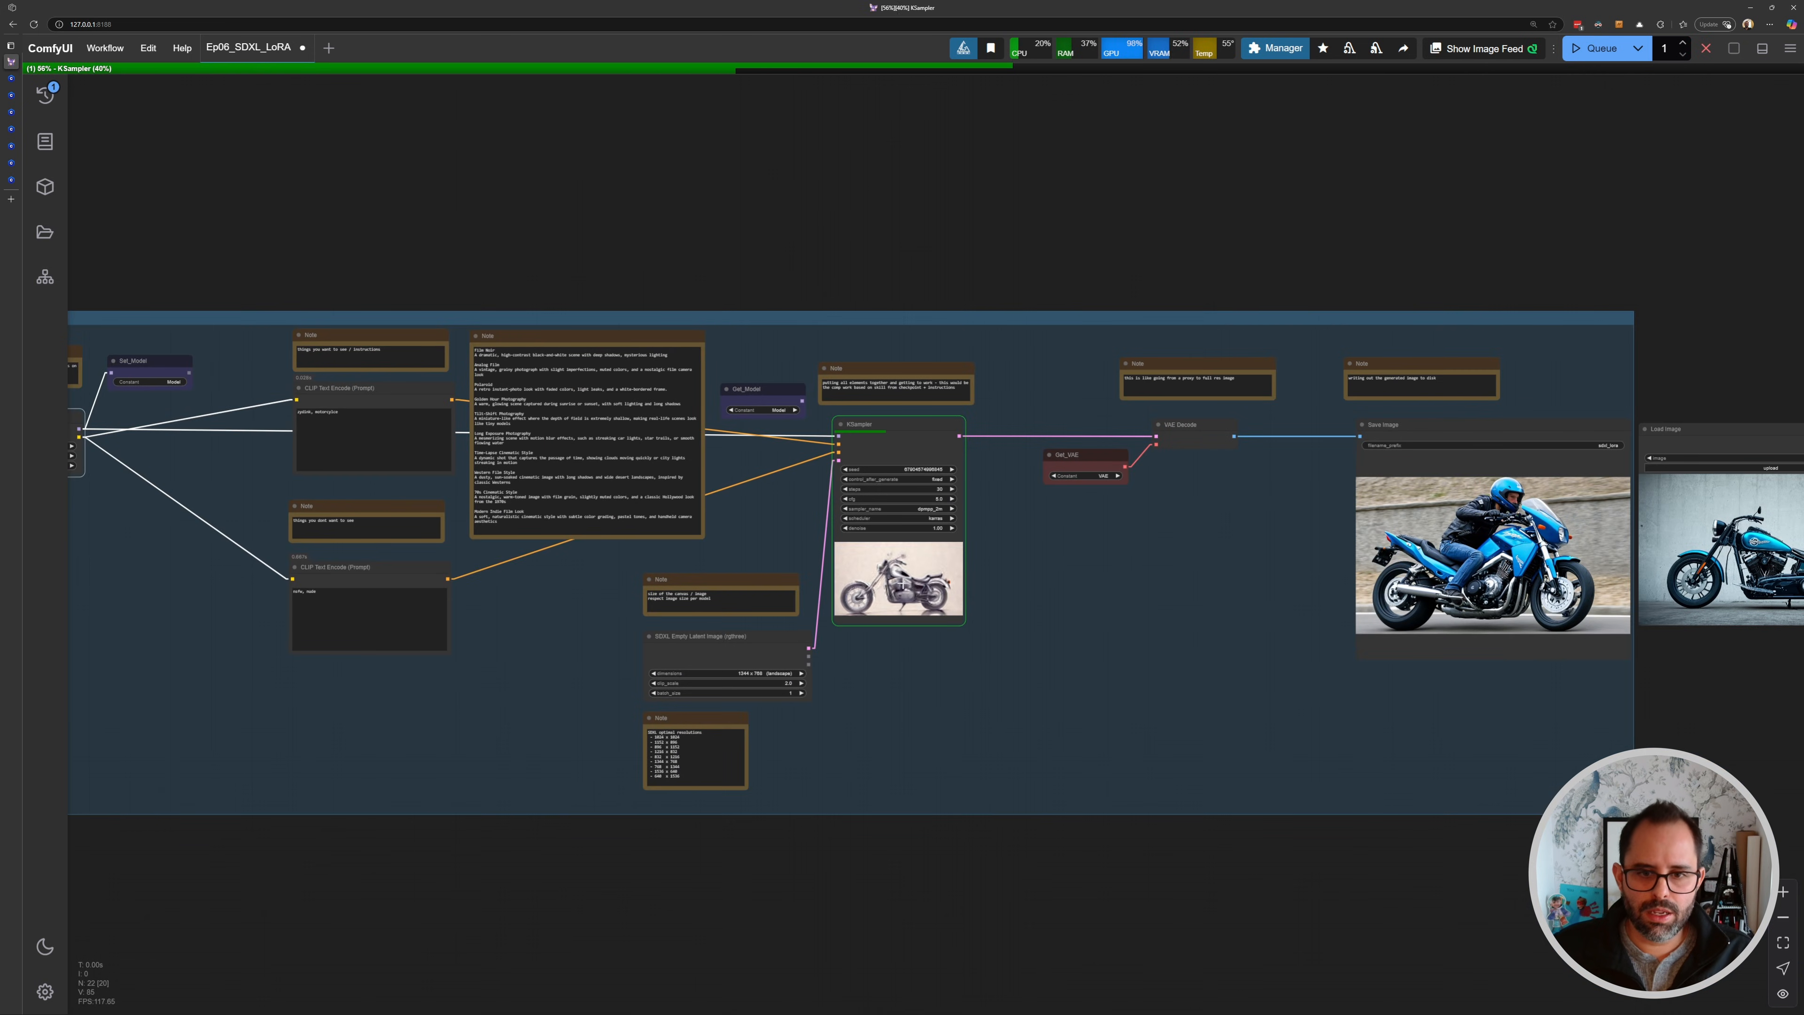
drag(1435, 576, 1063, 583)
scroll(1063, 583, up, 1)
scroll(1063, 582, up, 10)
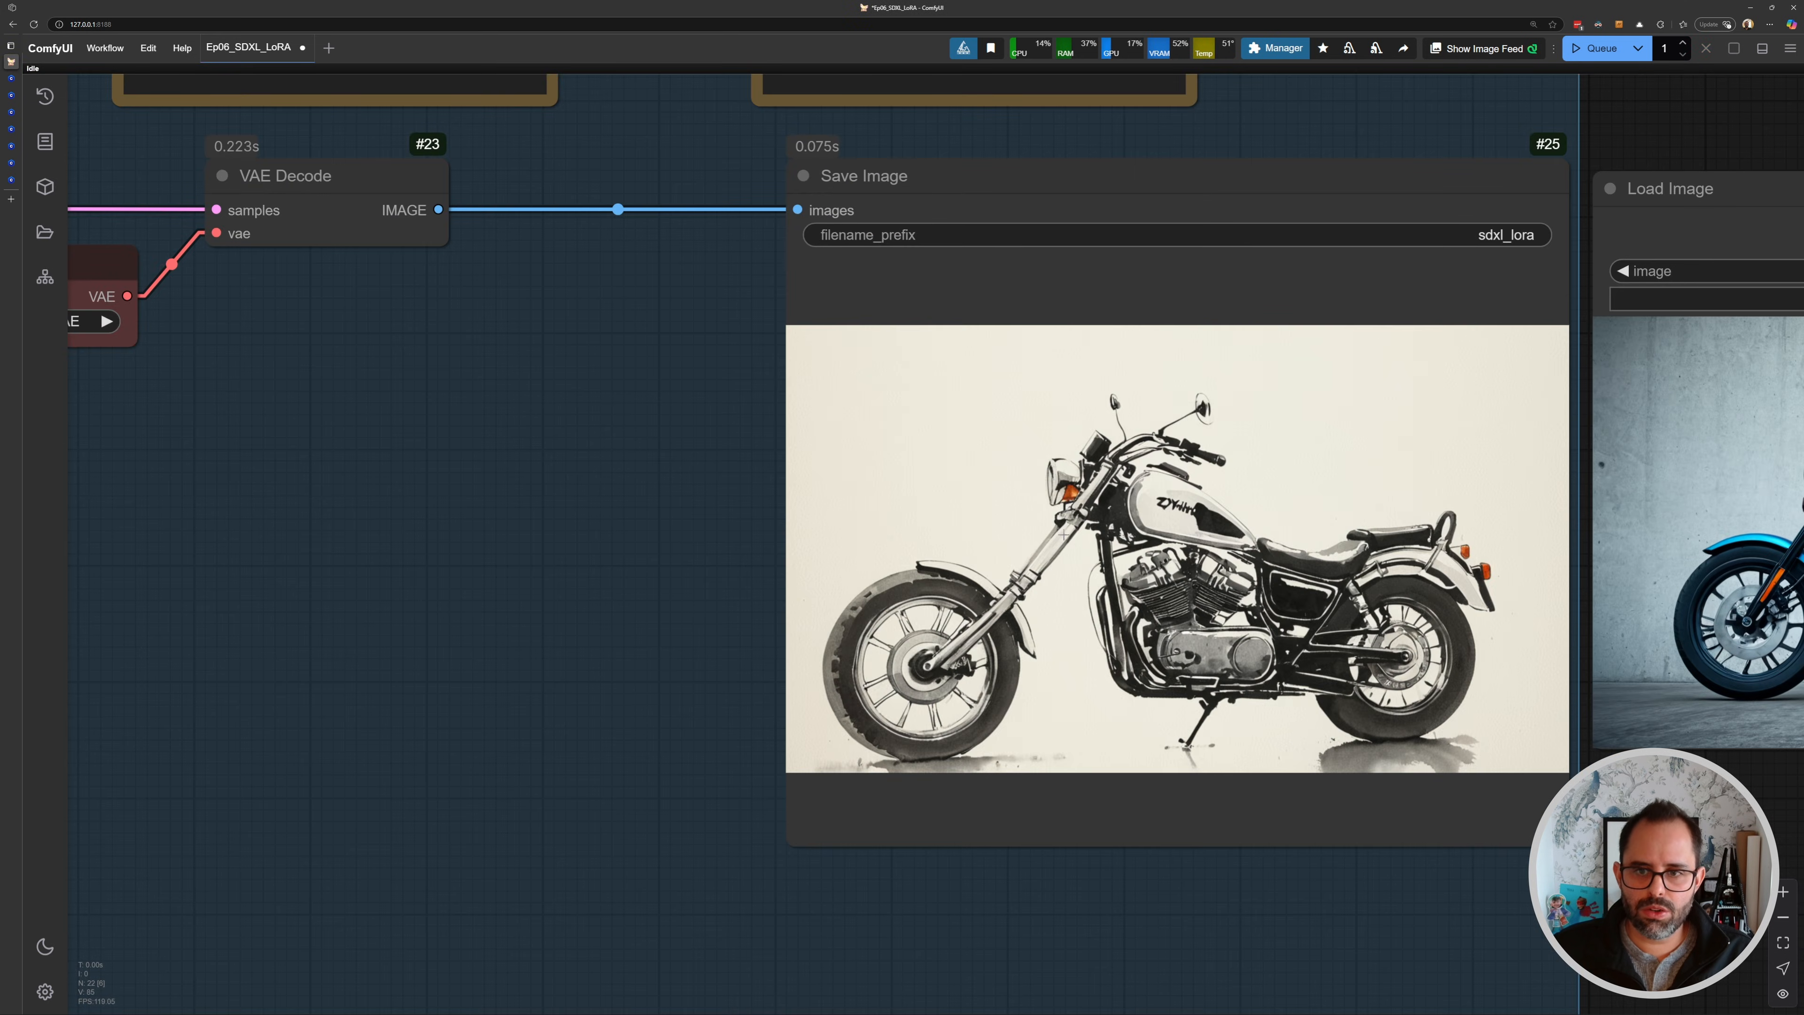
- Set the Load LoRA strength_model to 0 and queue the workflow
scroll(1063, 531, down, 12)
drag(302, 504, 910, 504)
scroll(1049, 452, up, 10)
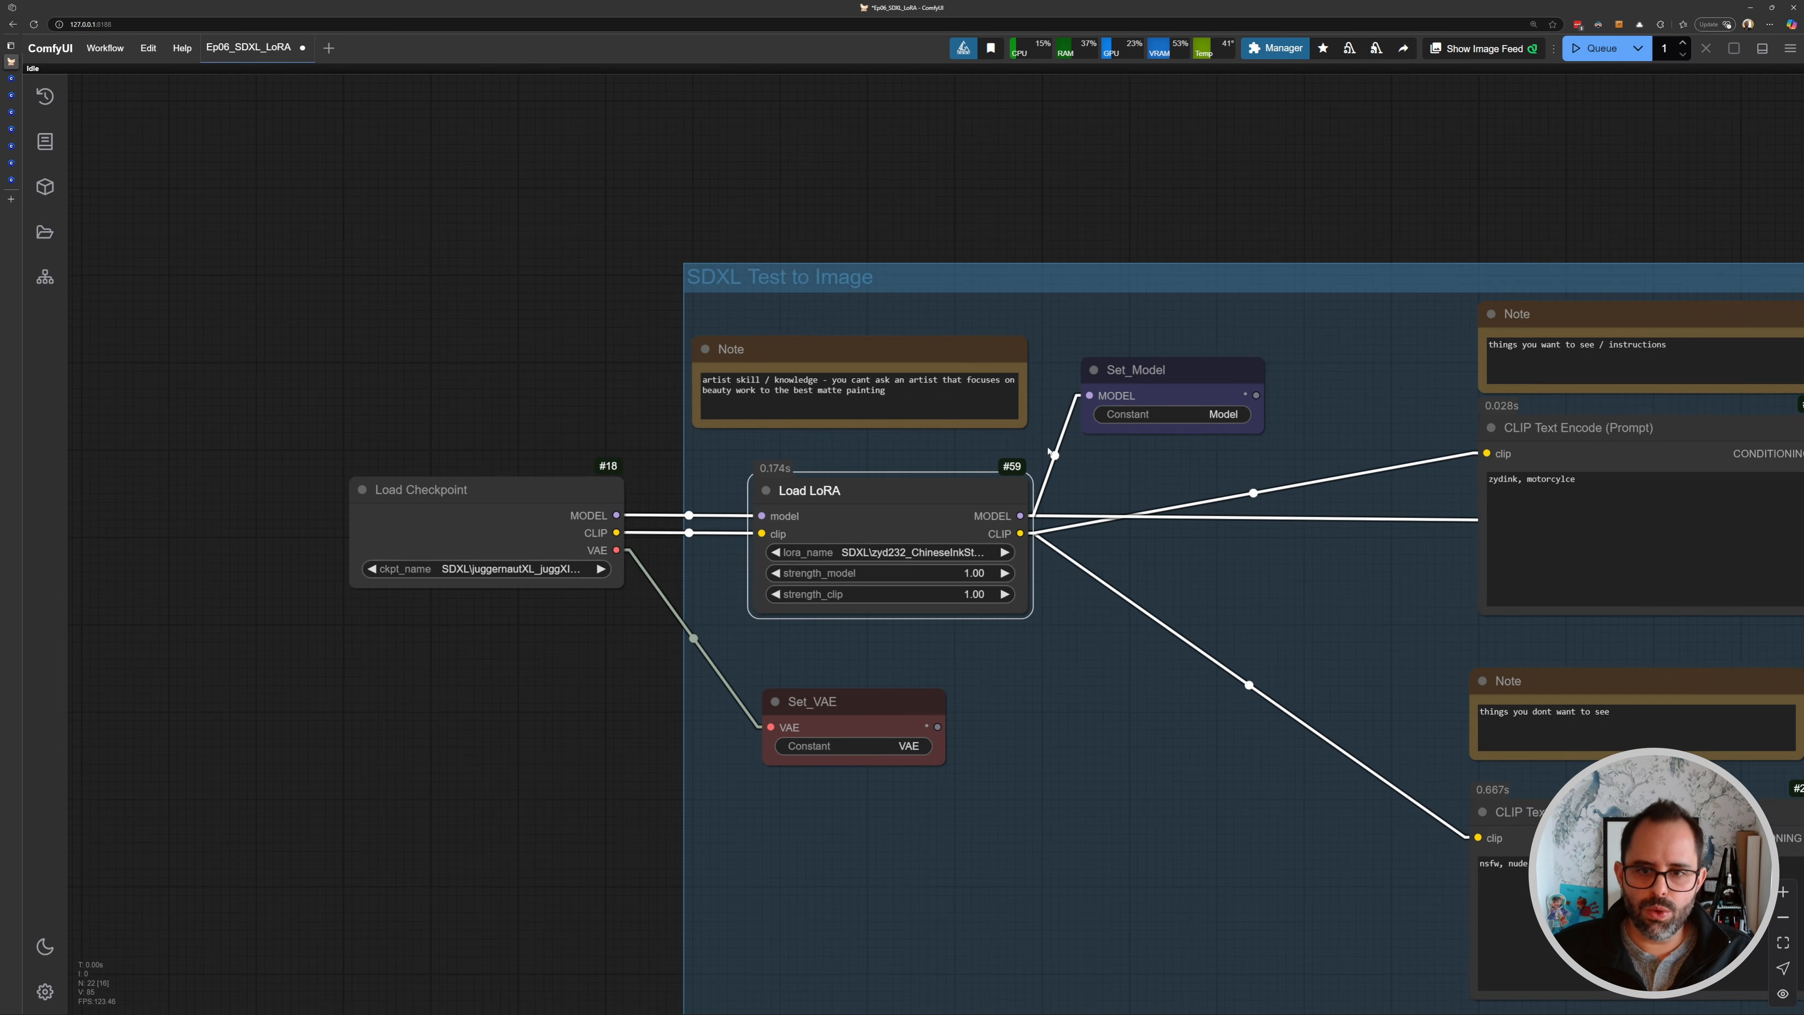
scroll(1049, 452, up, 1)
drag(776, 459, 876, 453)
scroll(1036, 487, down, 3)
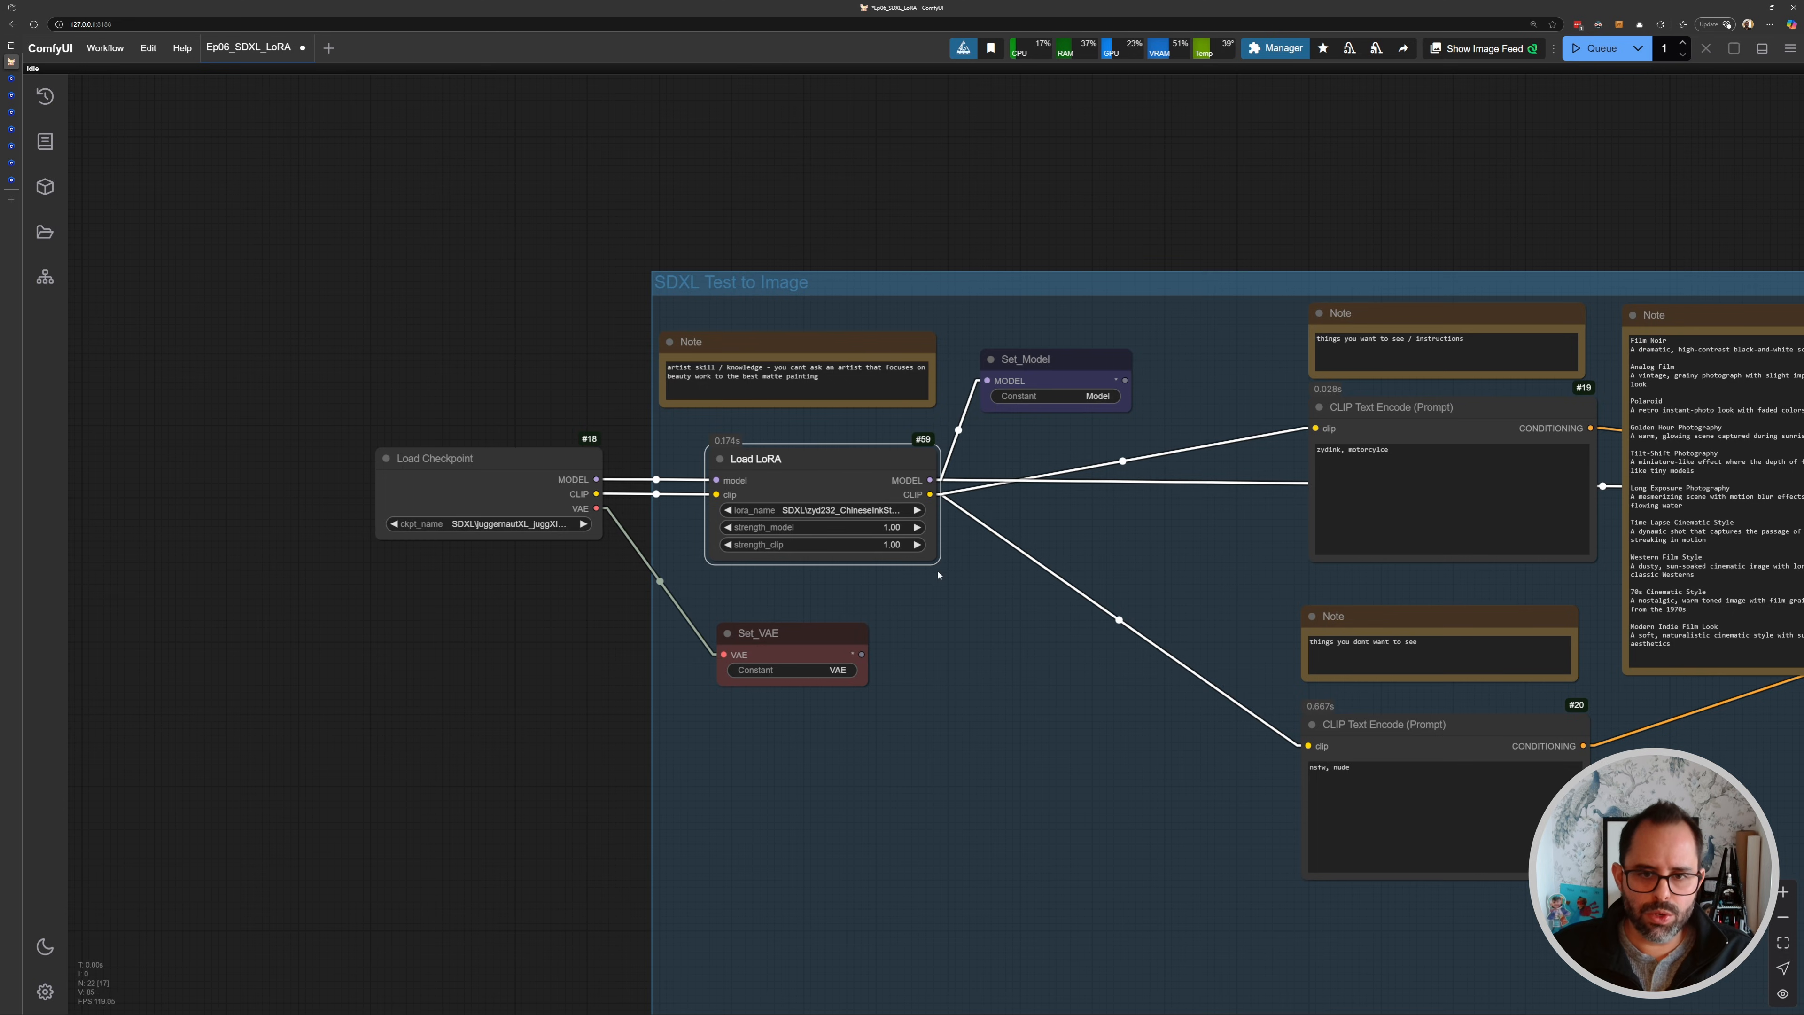
scroll(870, 531, up, 10)
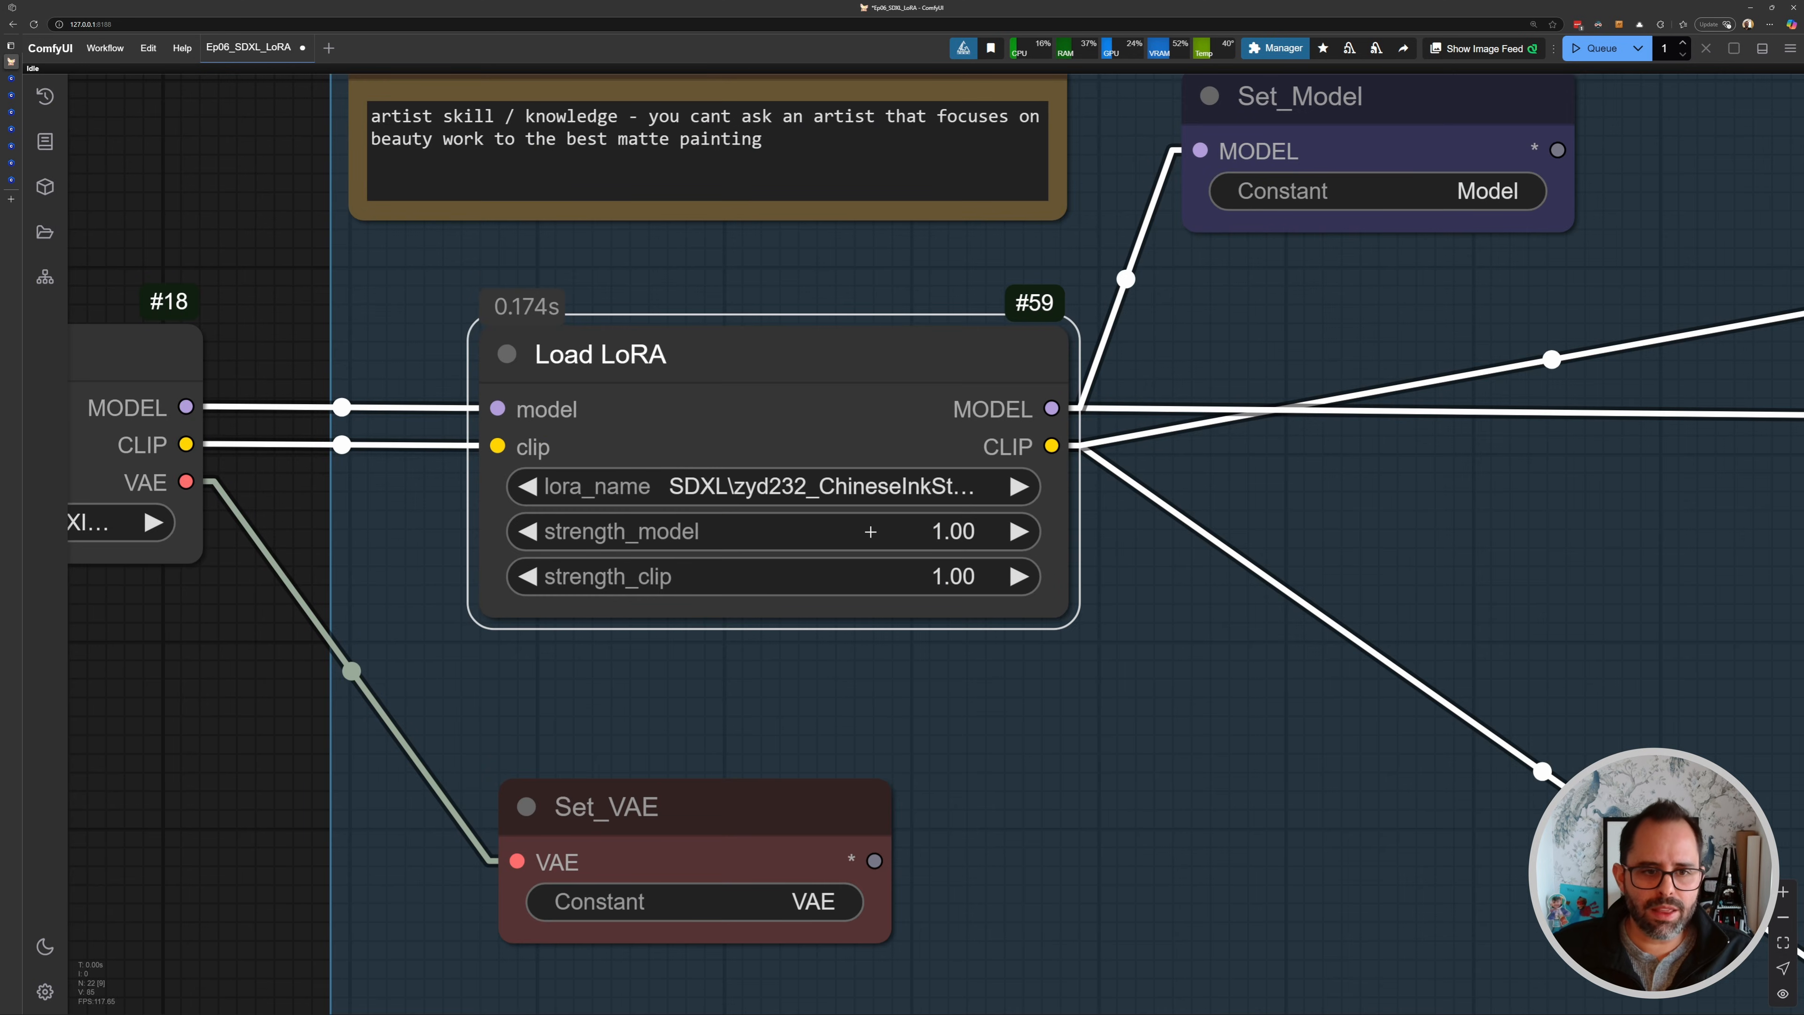
click(923, 531)
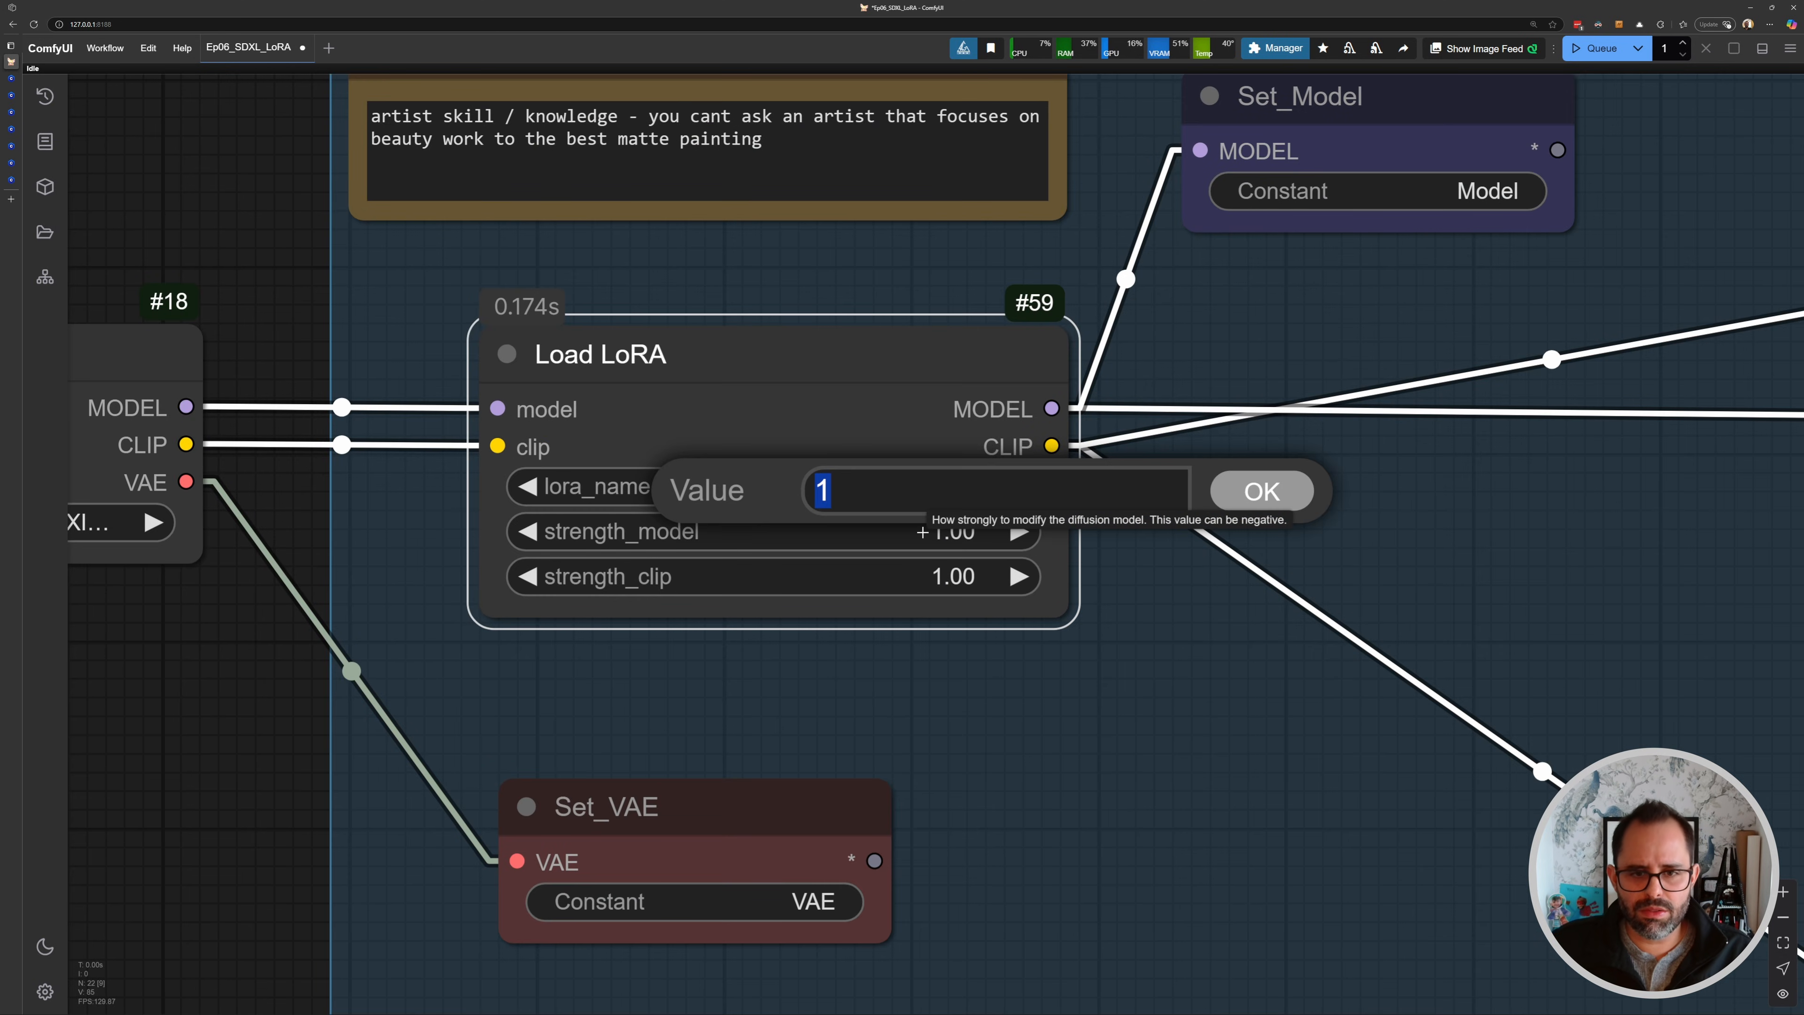
text(0)
key(Return)
click(1116, 682)
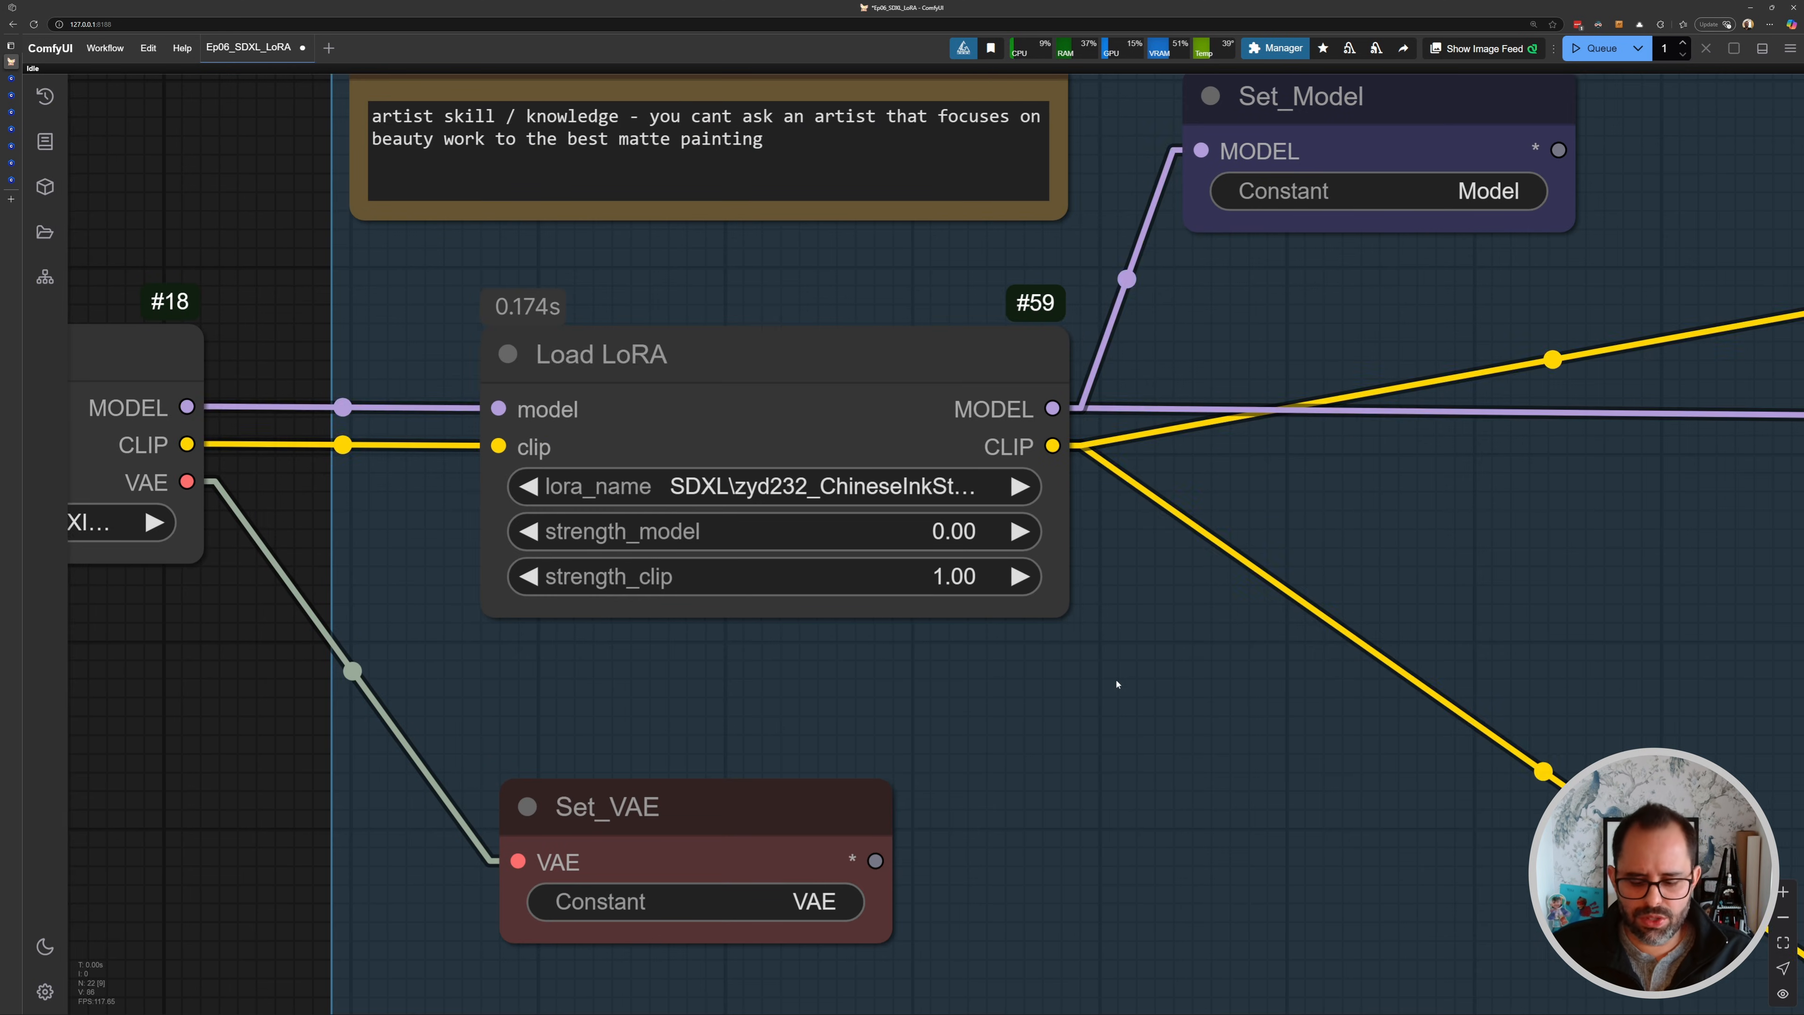
key(ctrl+Return)
- Inspect the image generated with the LoRA model strength at 0
scroll(1121, 653, down, 12)
scroll(702, 558, up, 10)
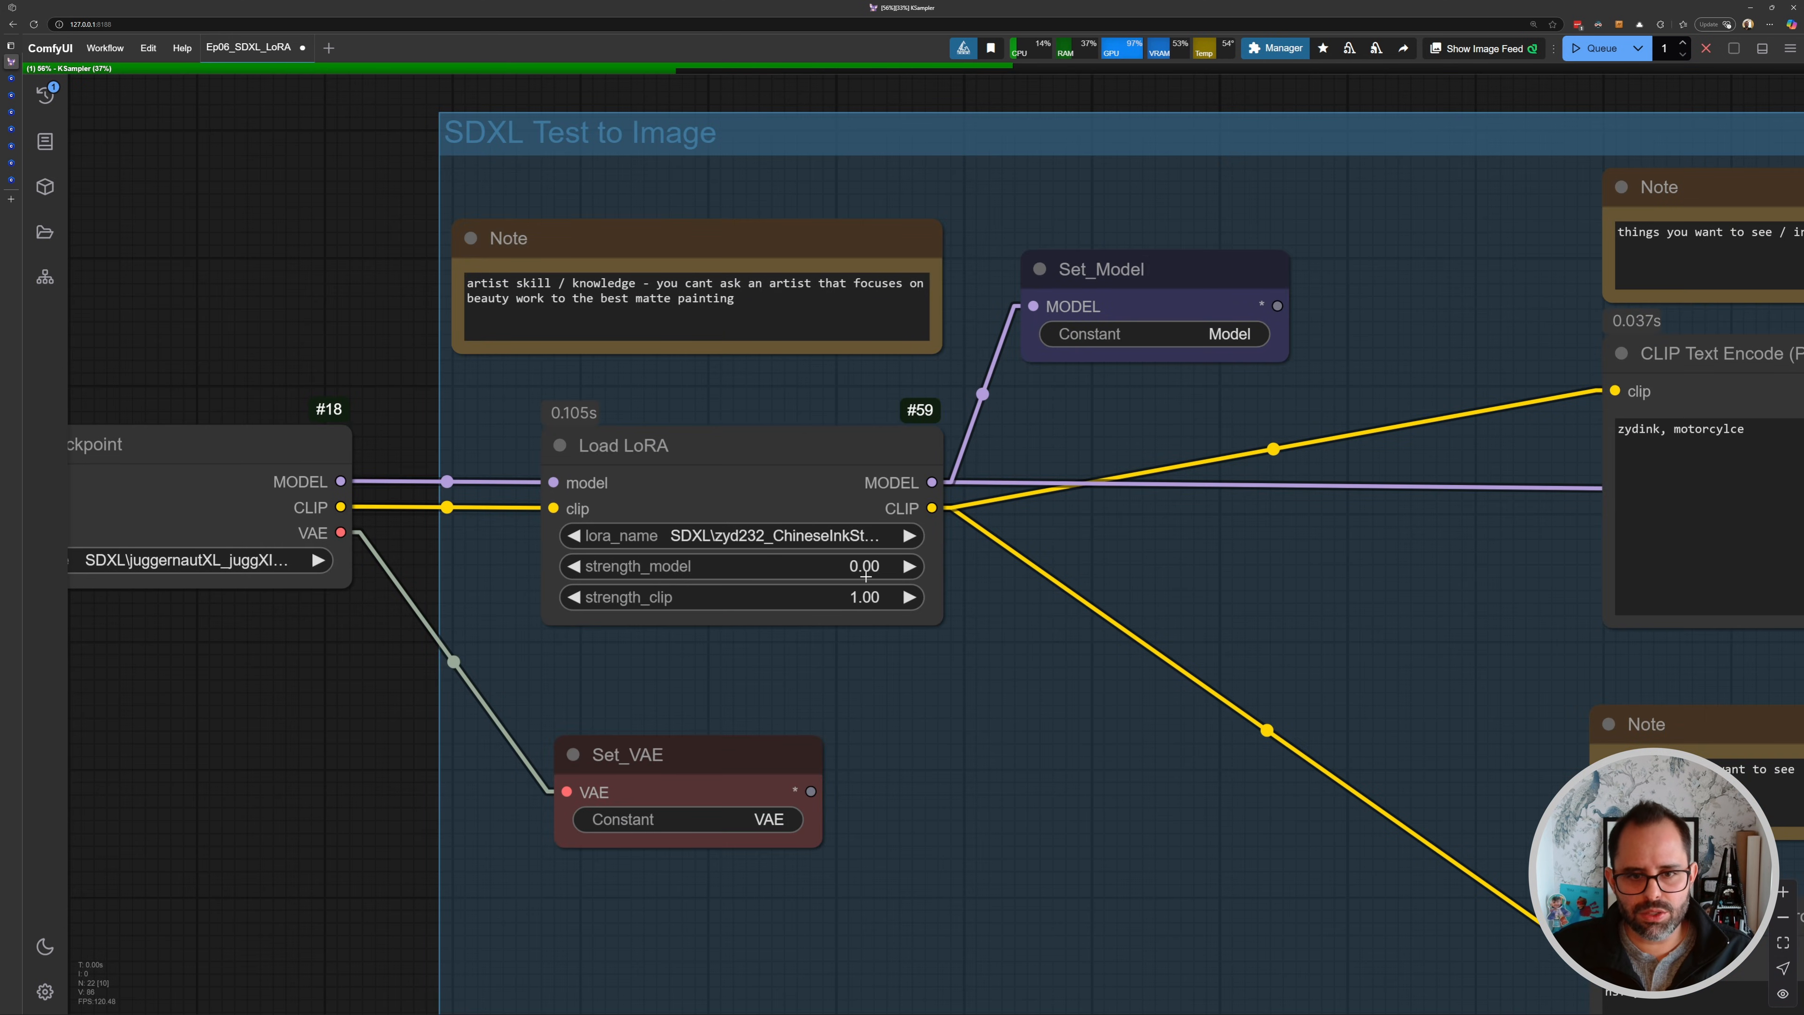
scroll(891, 570, down, 9)
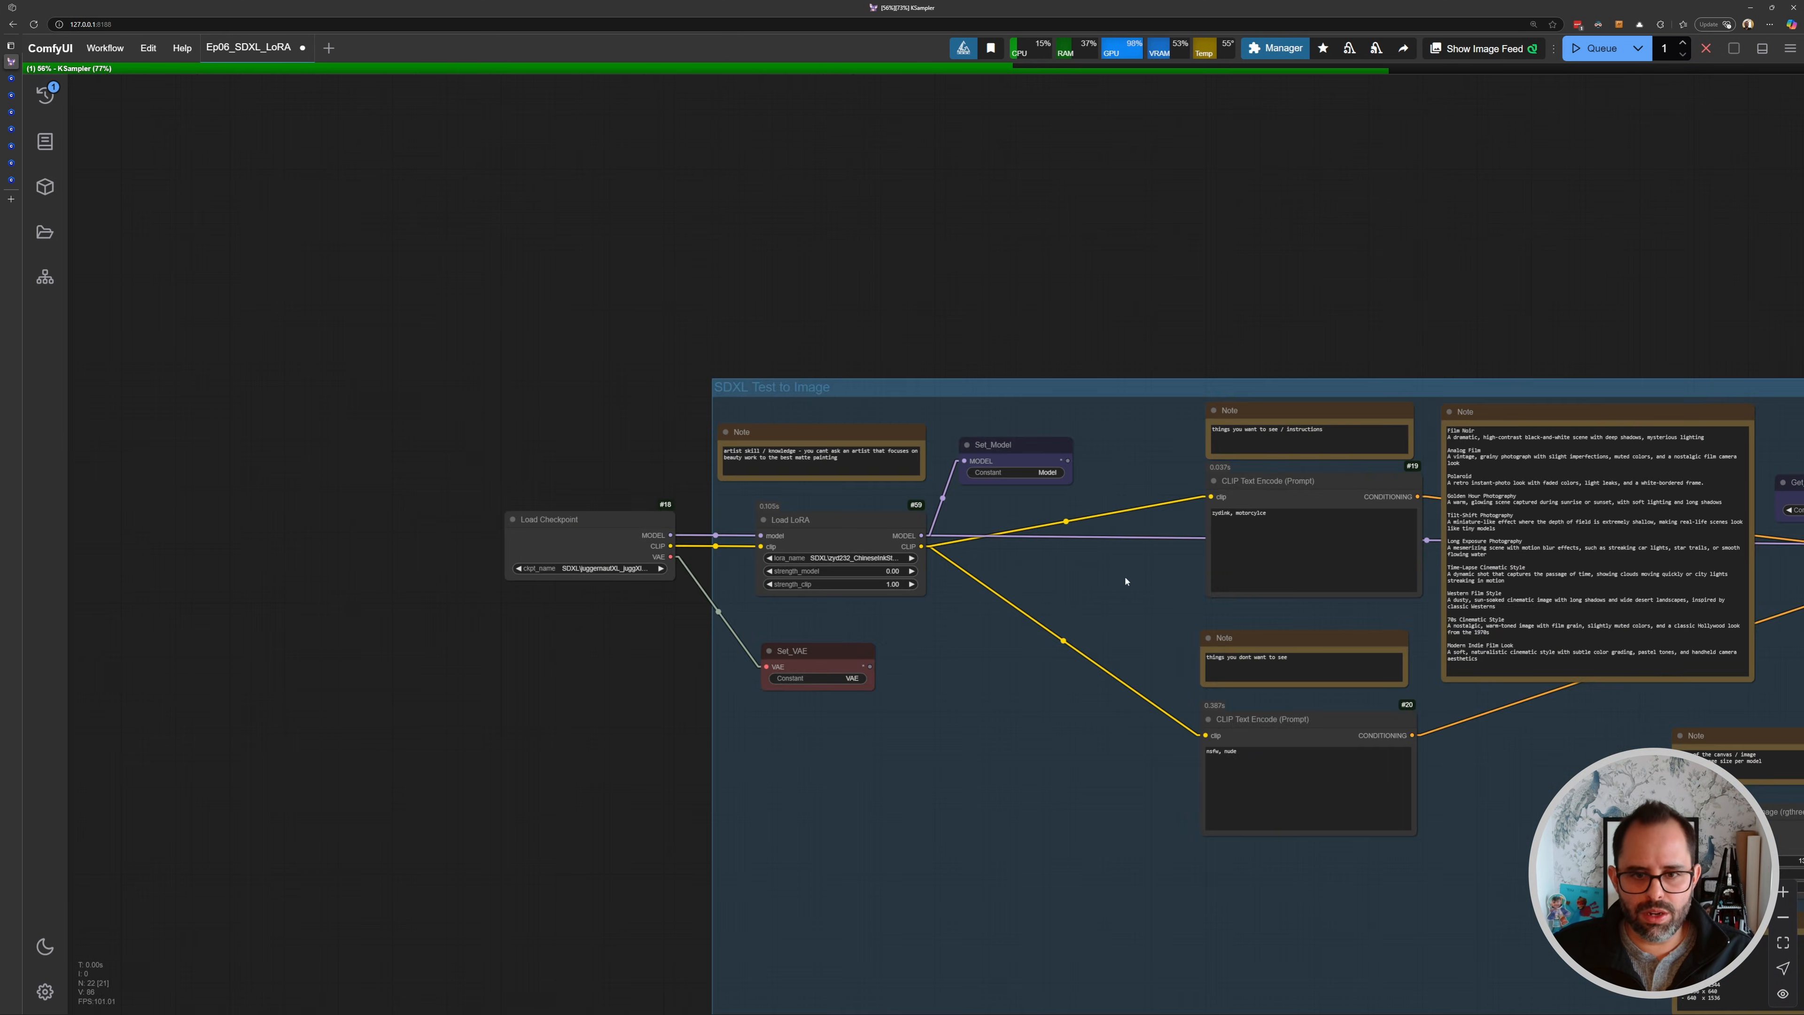
drag(1224, 605, 685, 541)
drag(1094, 572, 690, 537)
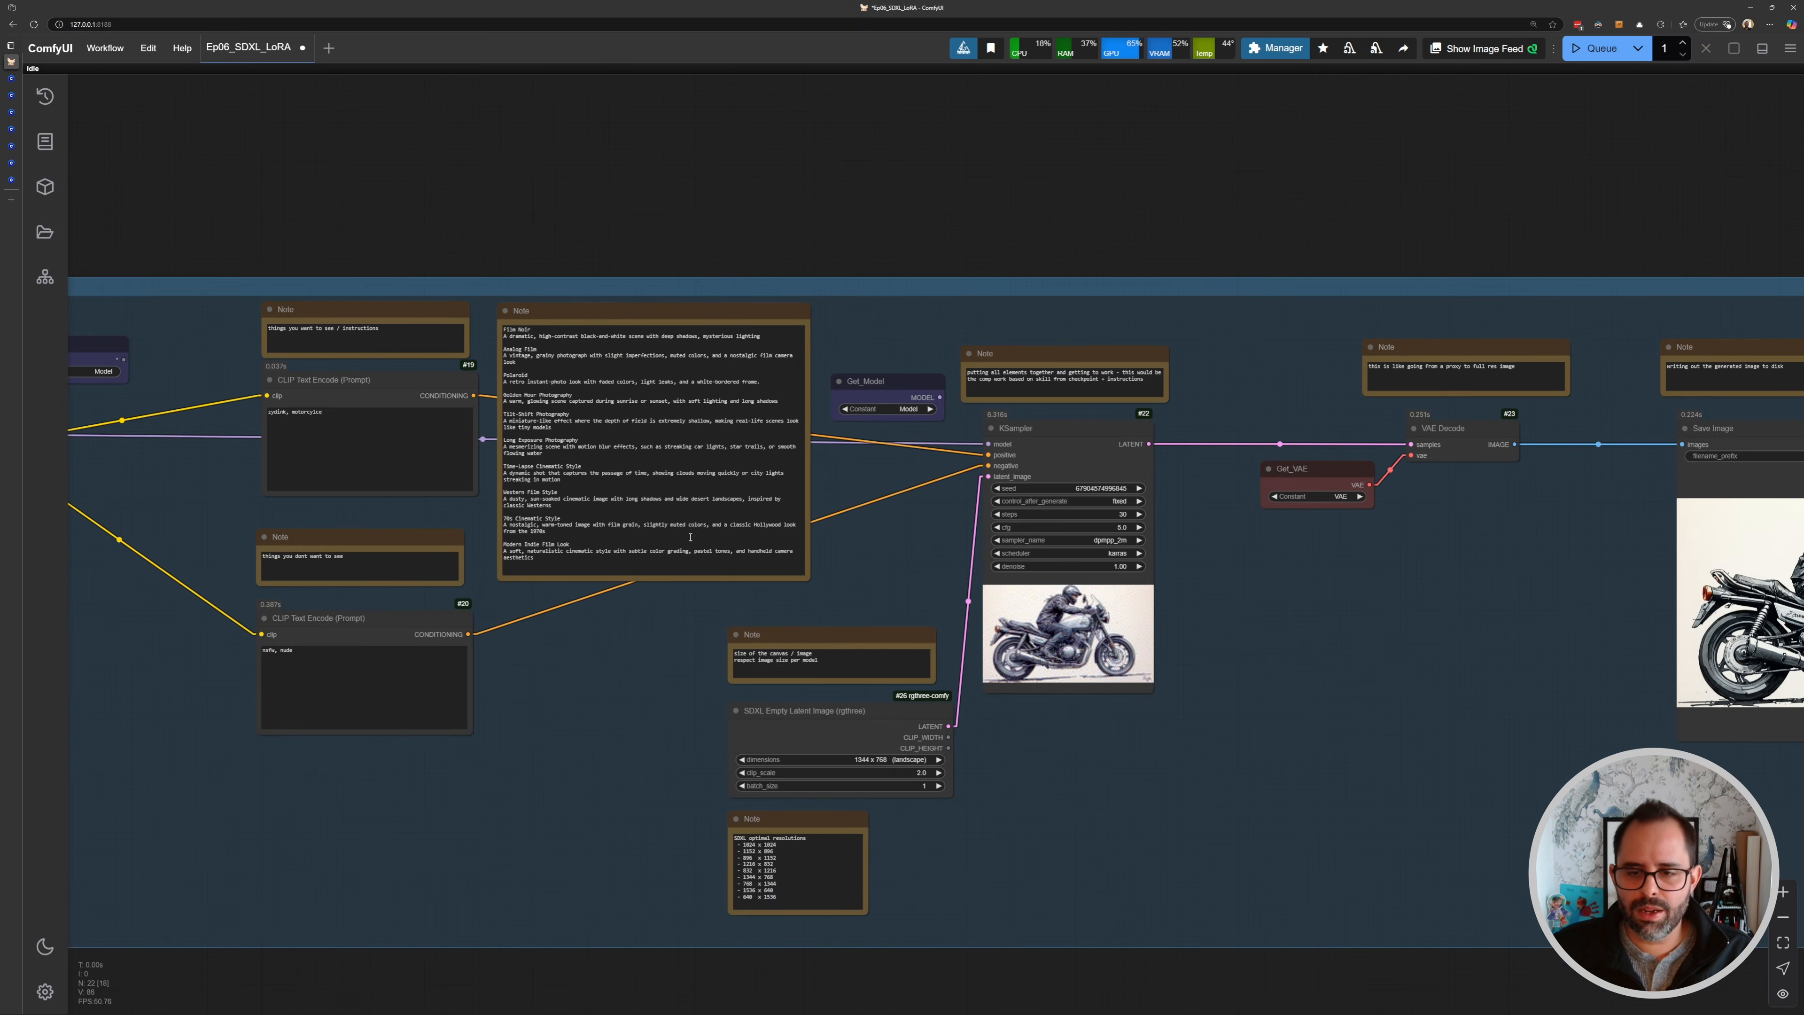
drag(1222, 656, 926, 604)
scroll(925, 604, up, 10)
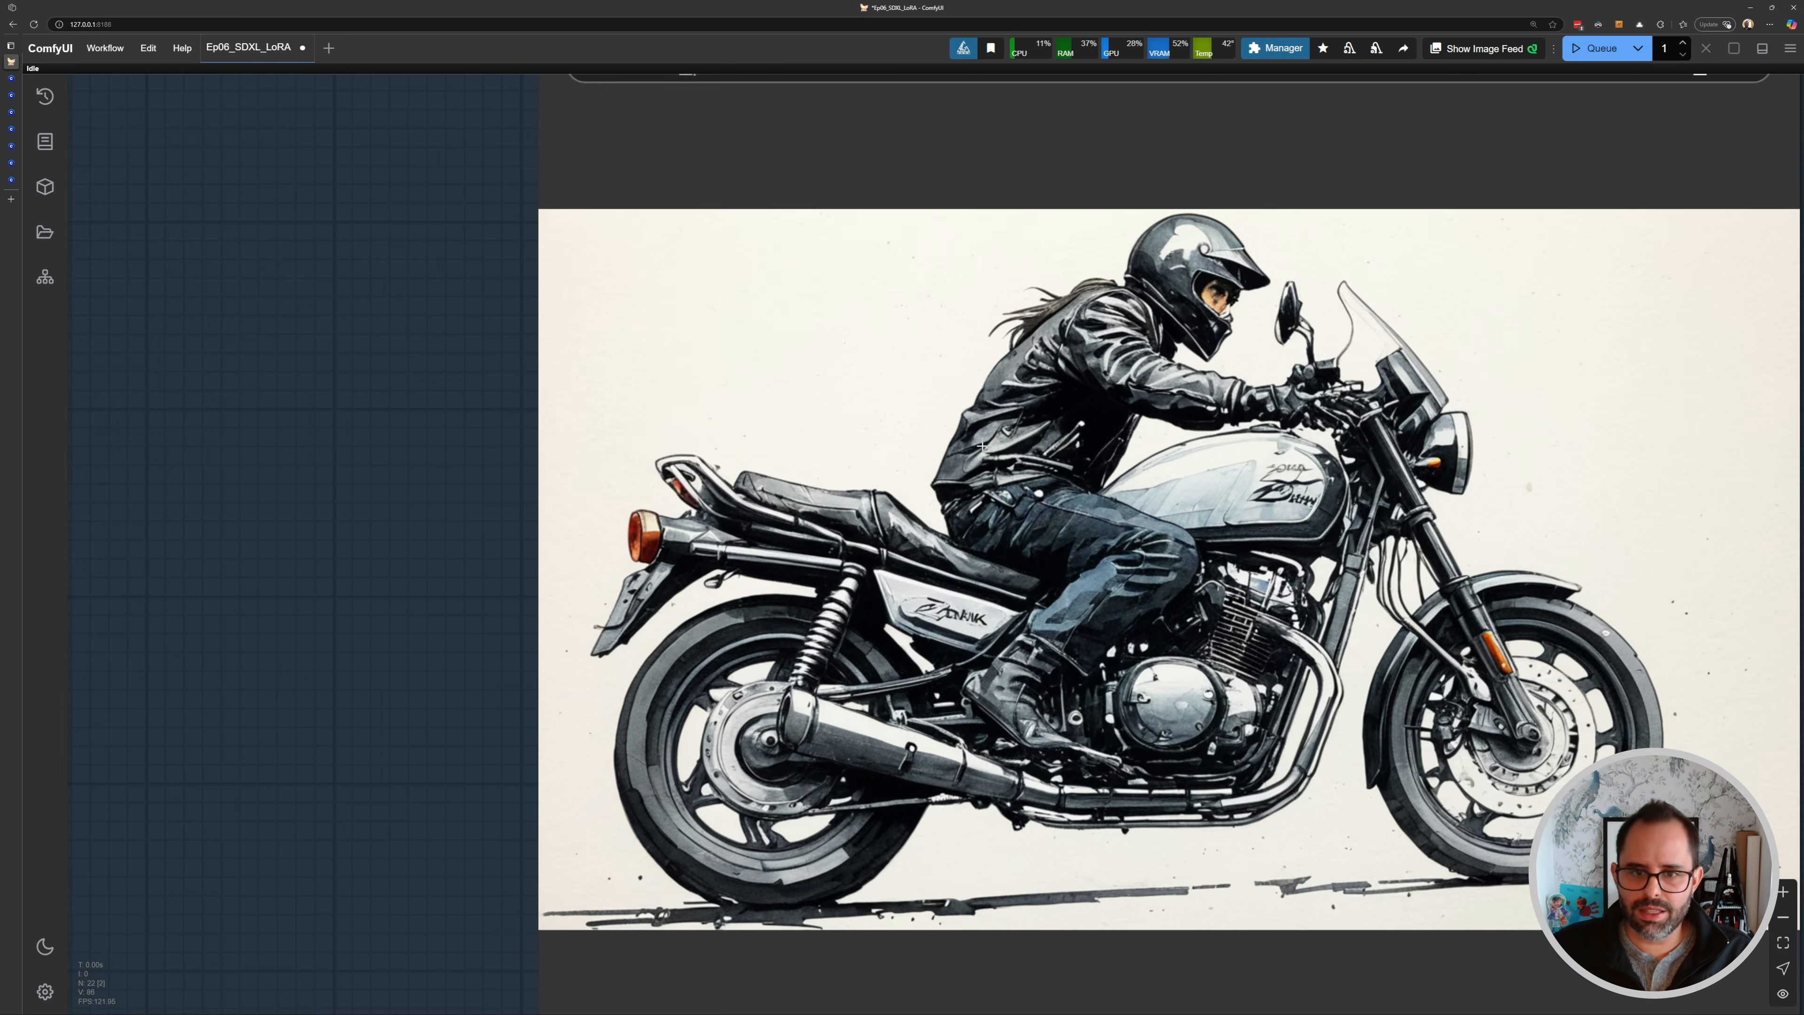
scroll(1369, 464, down, 10)
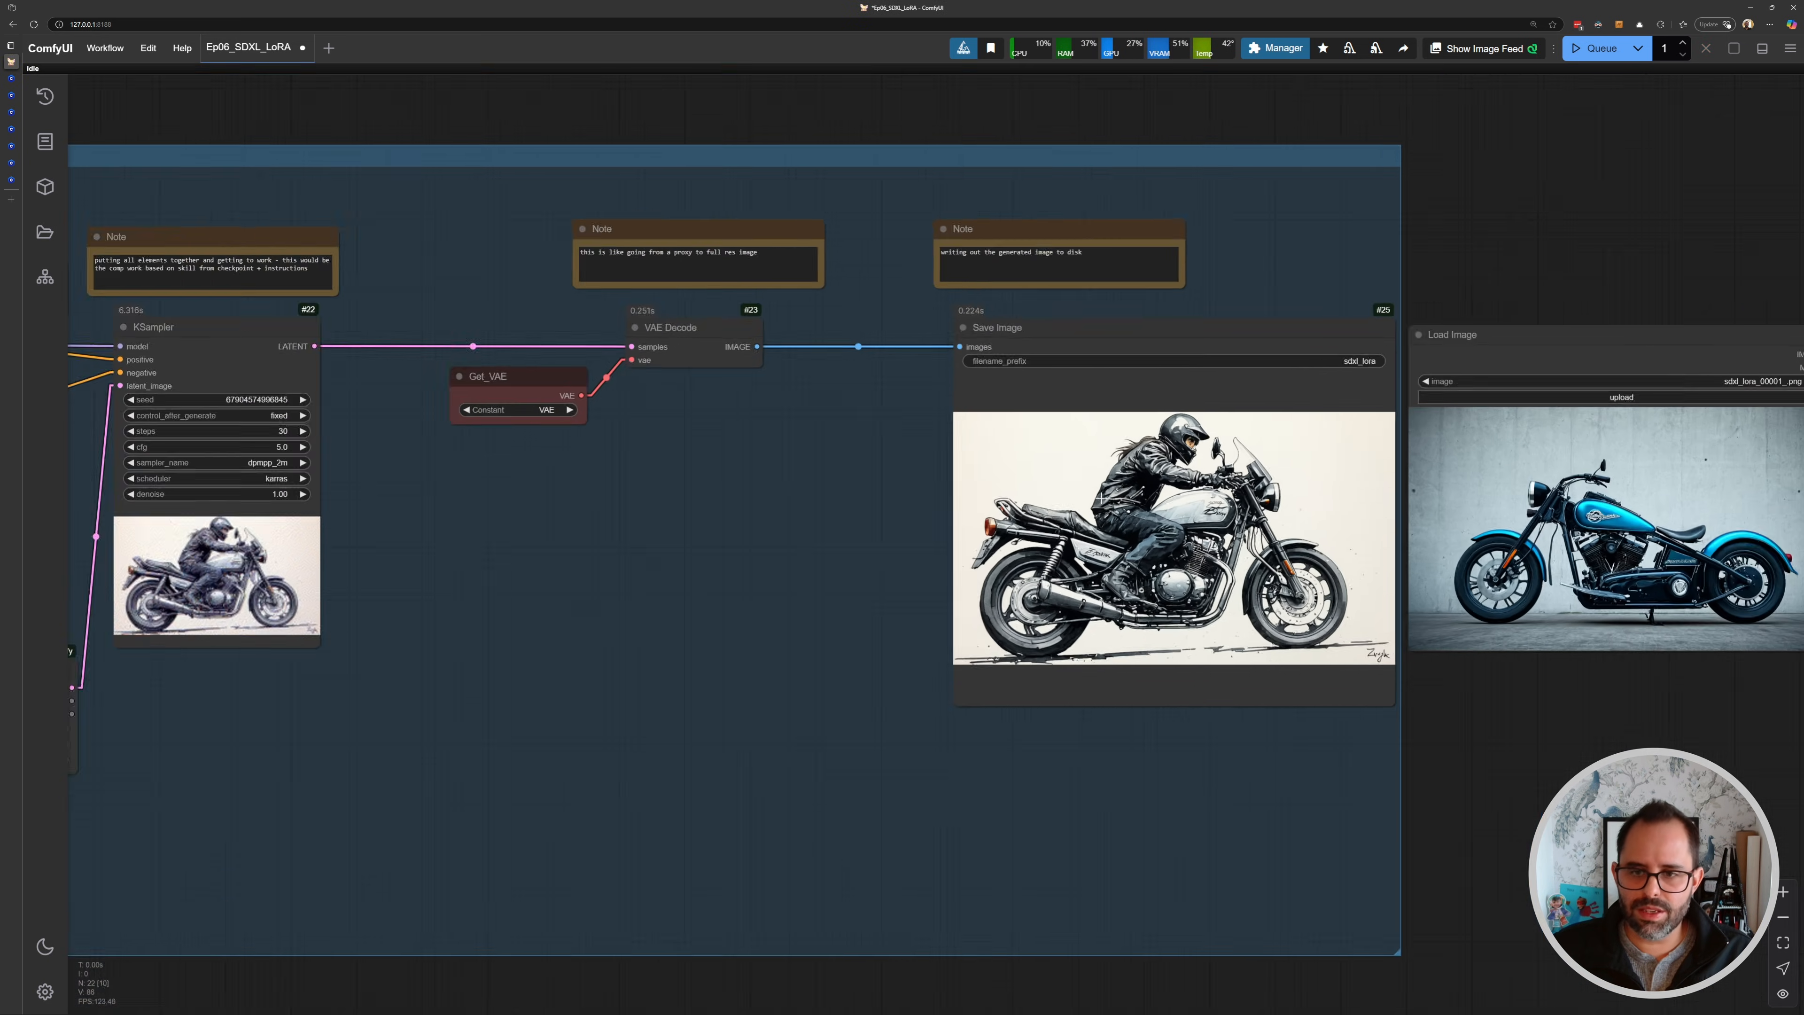
- Add a Switch (Any) node from the Impact Pack and place it beside the Load LoRA node
scroll(1227, 476, up, 2)
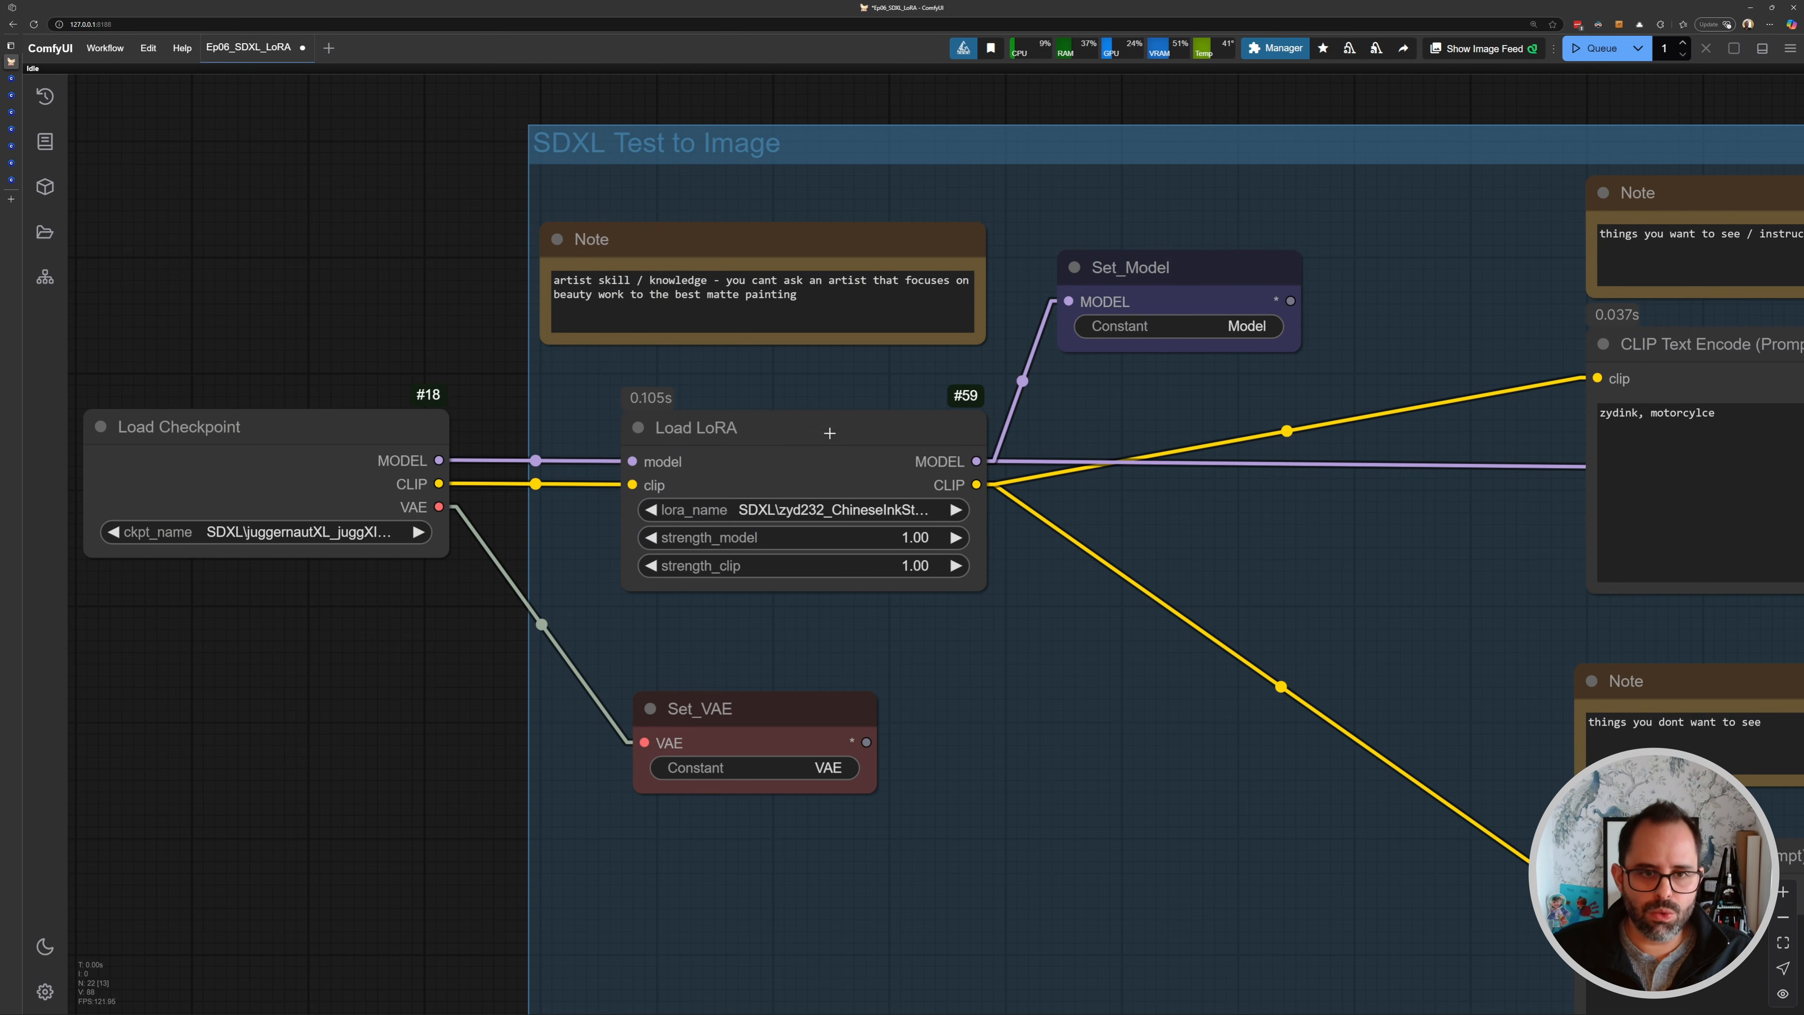
drag(830, 433, 1137, 458)
scroll(1051, 504, down, 3)
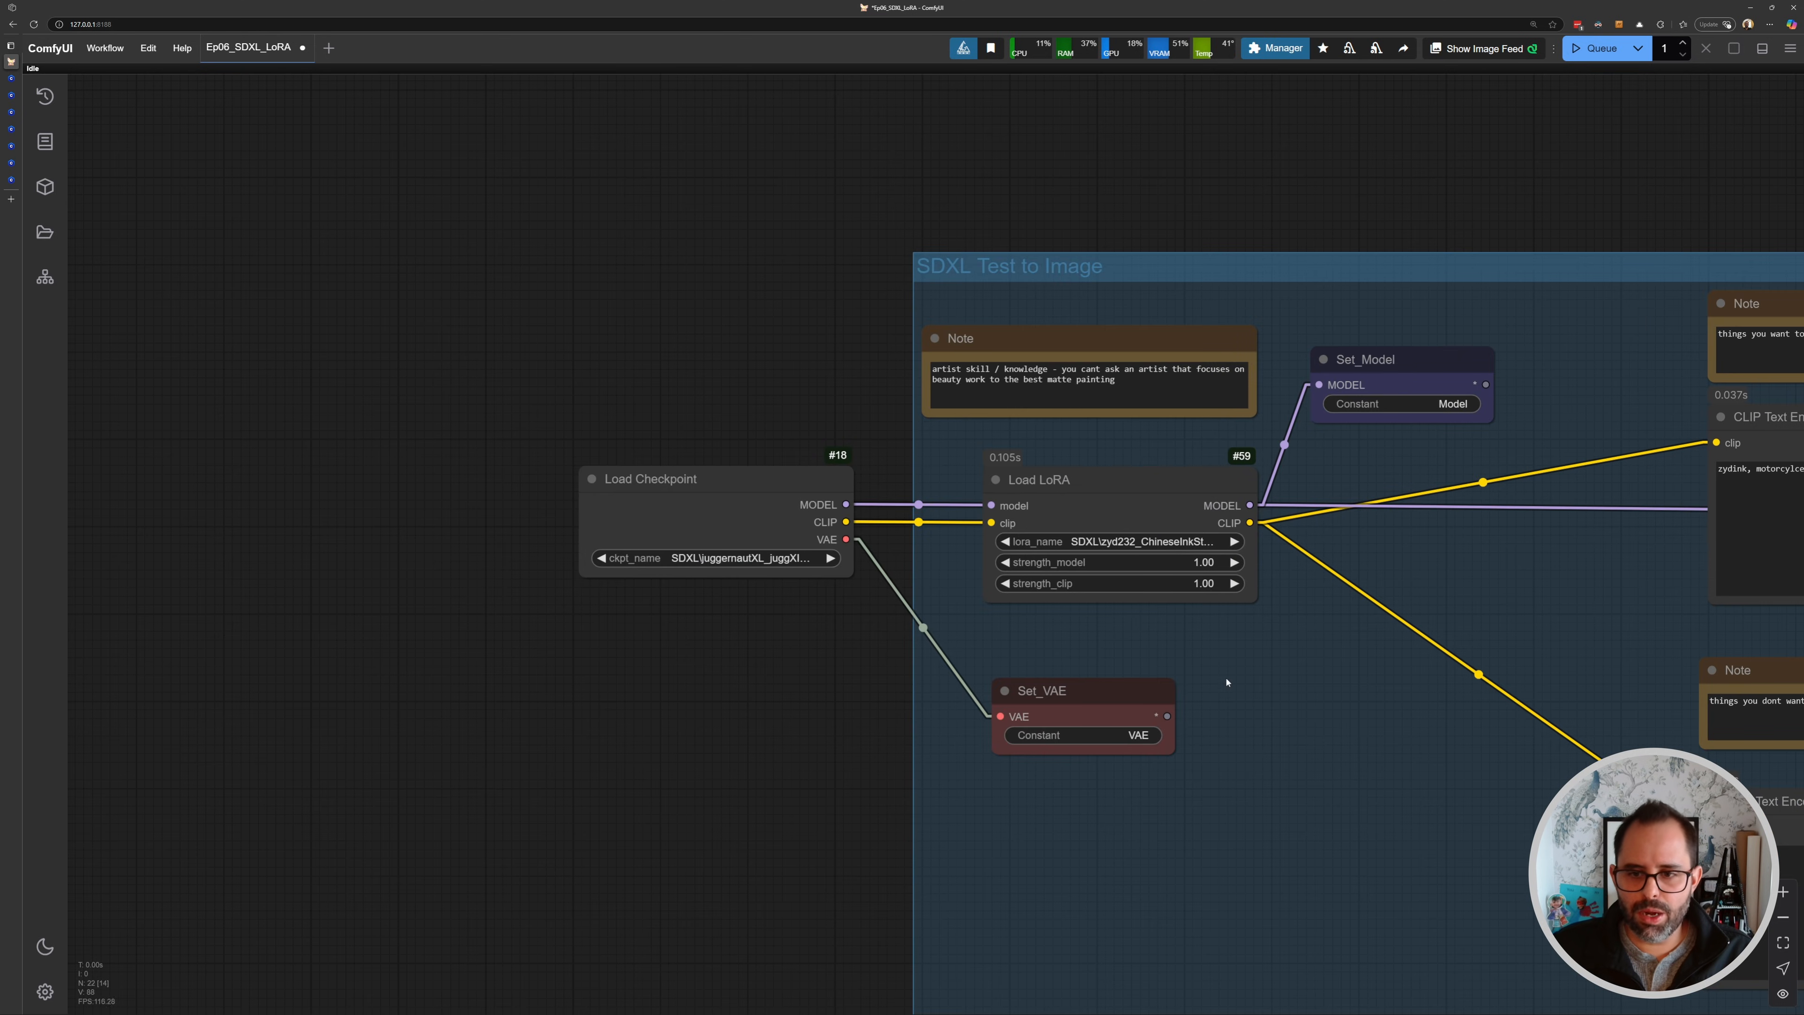
double_click(1222, 651)
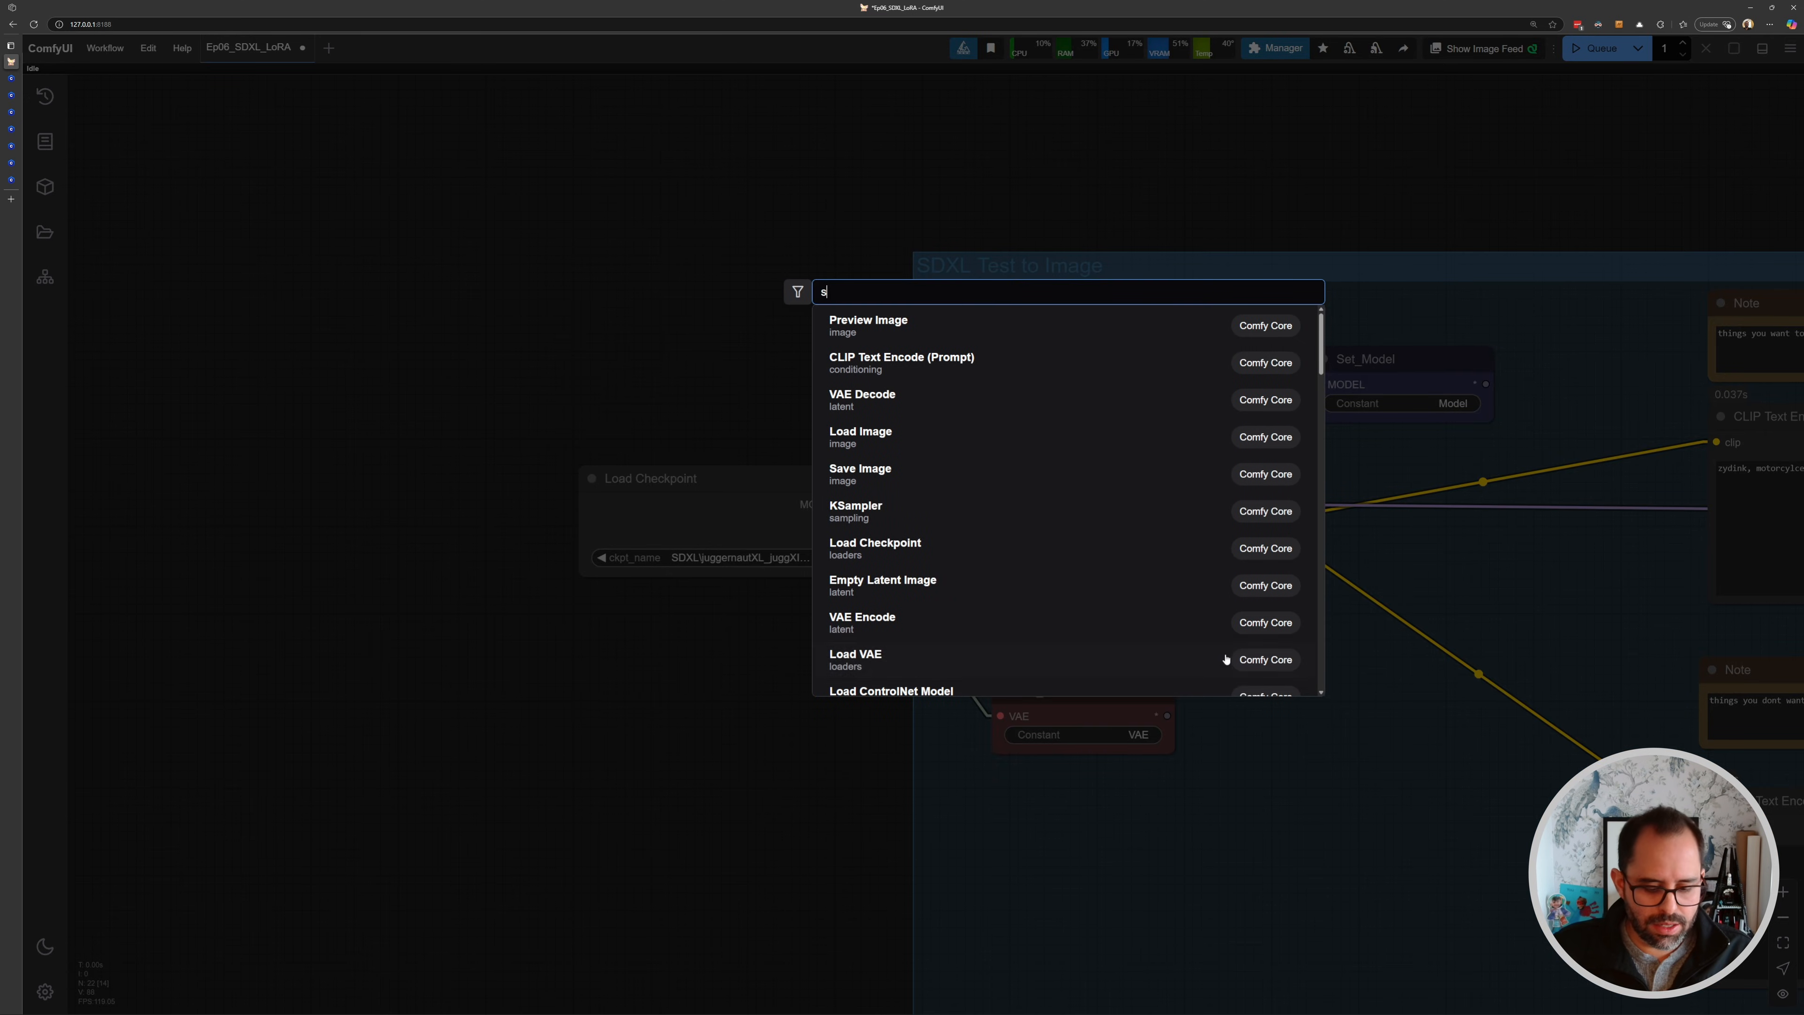
text(switch)
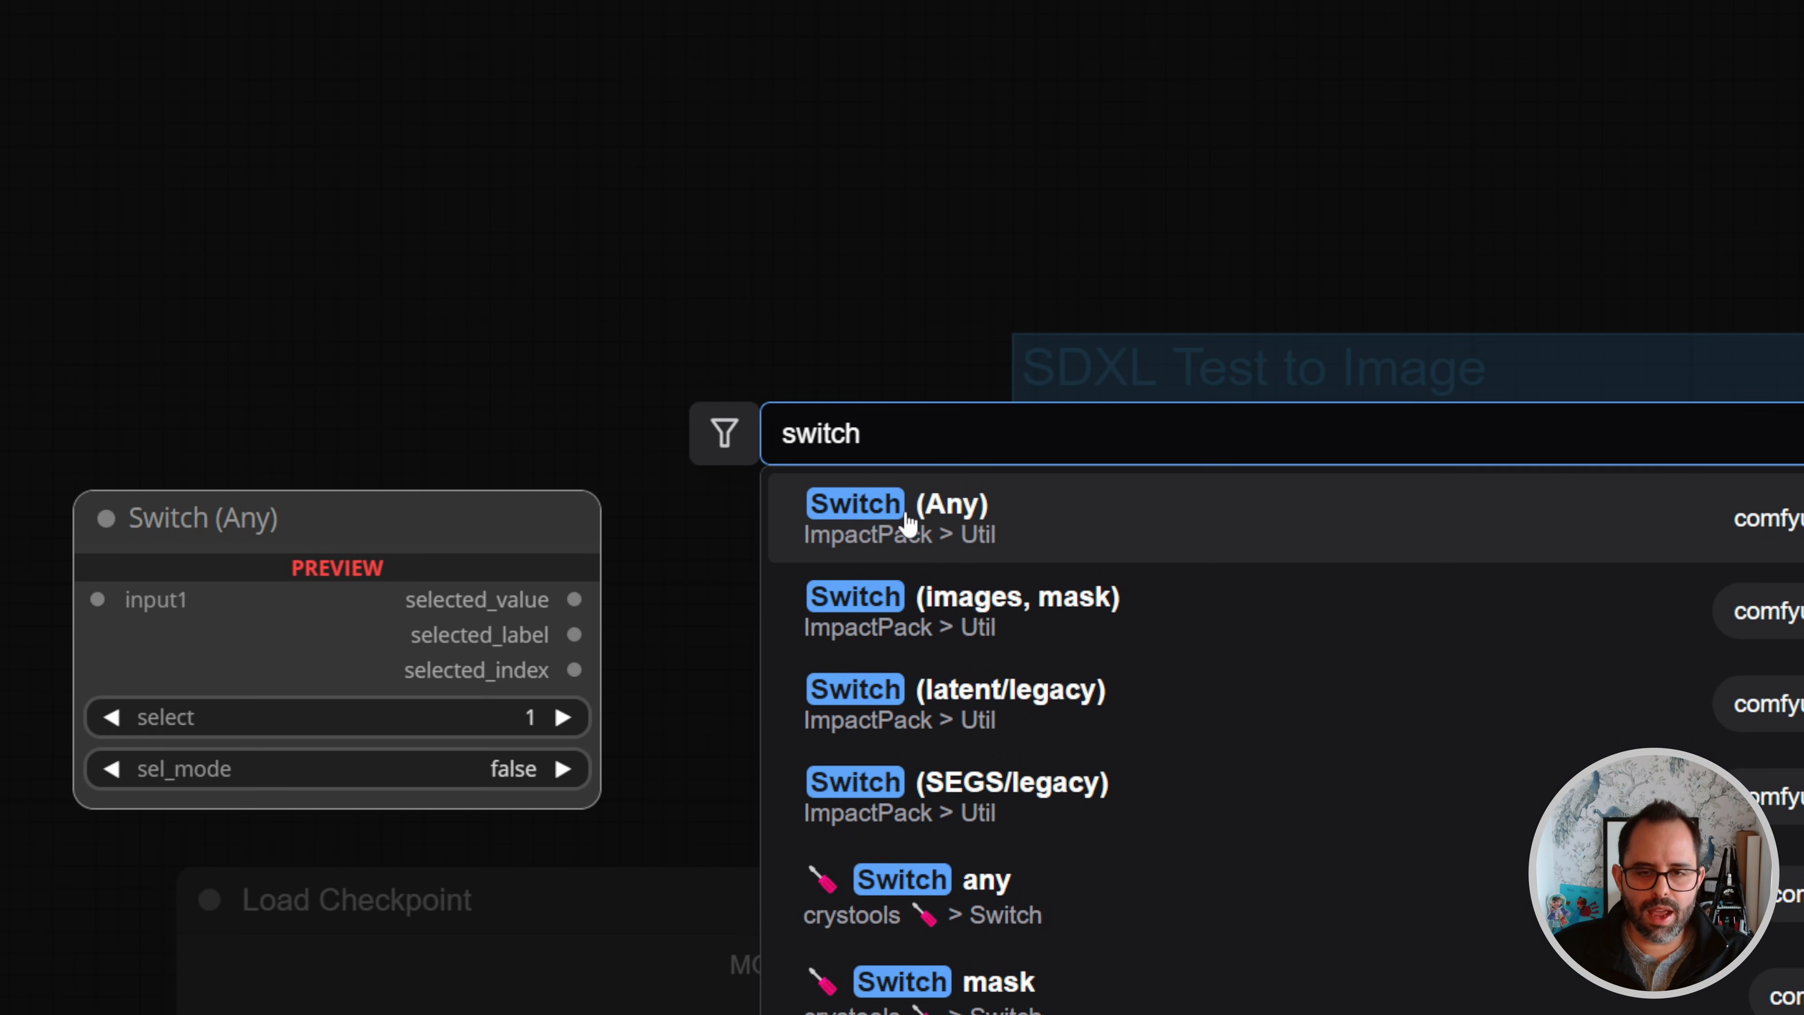
click(906, 524)
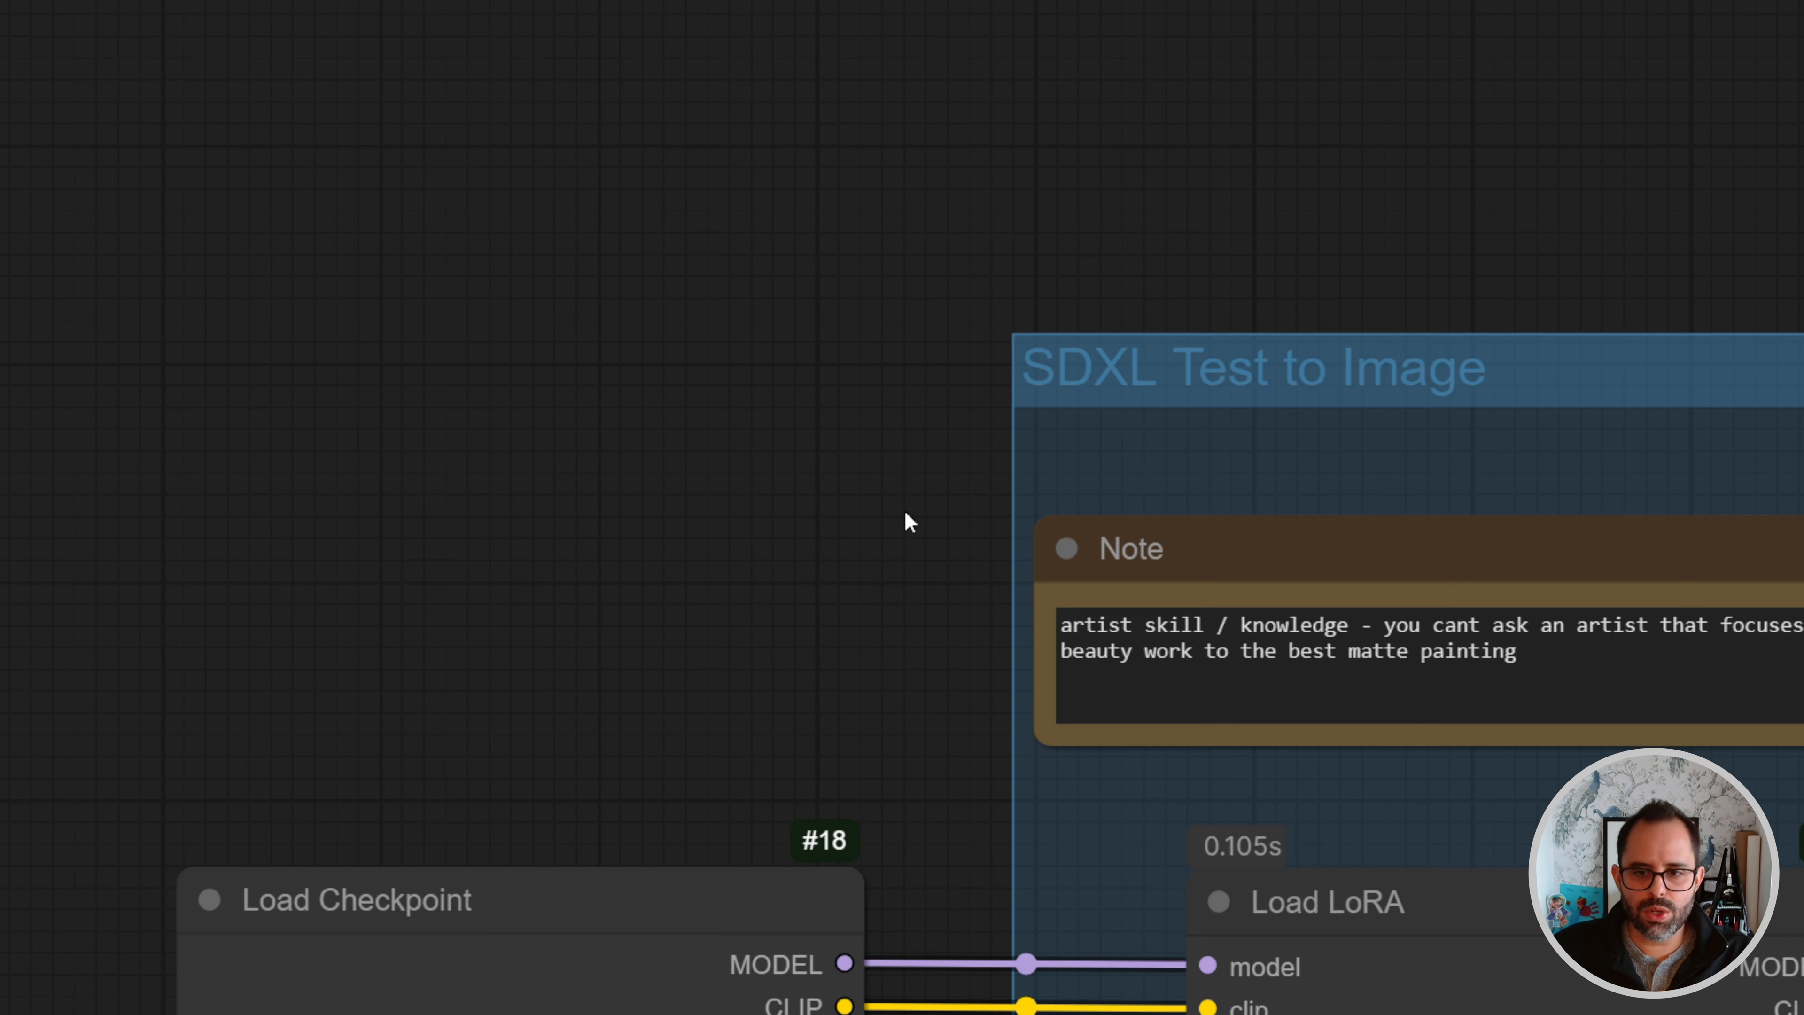
drag(1273, 573, 1010, 613)
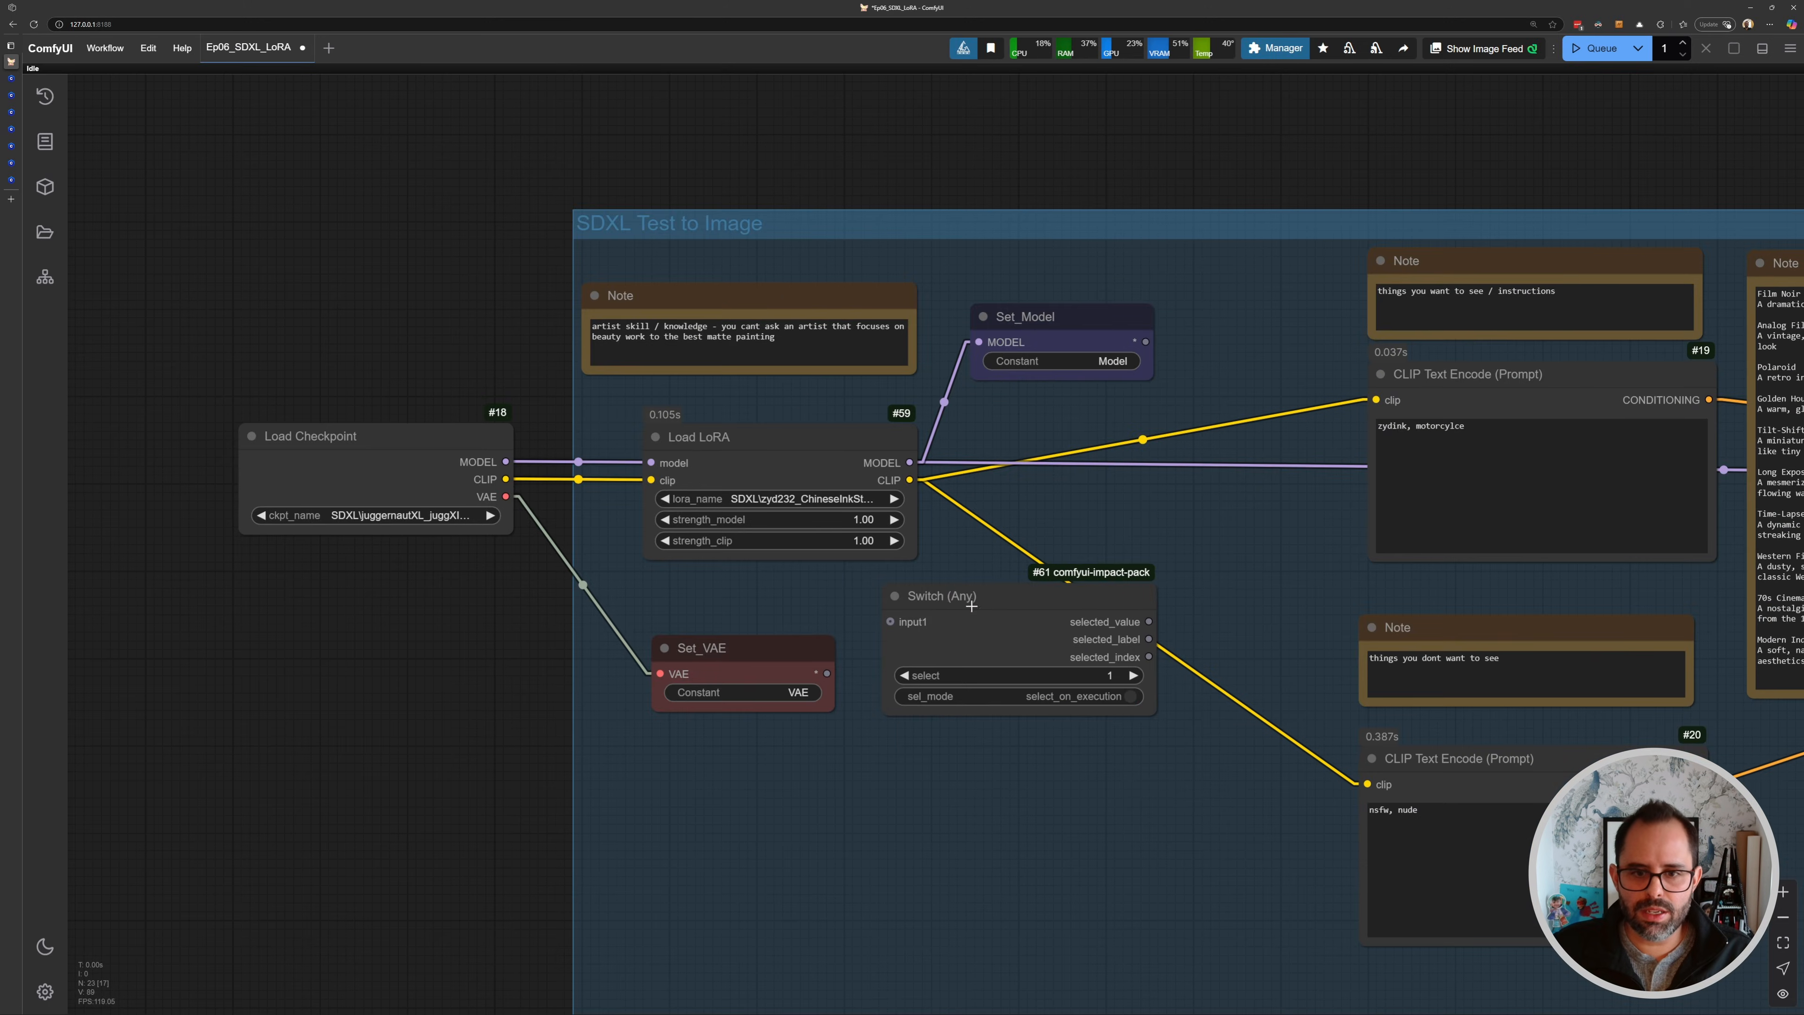
scroll(927, 506, up, 6)
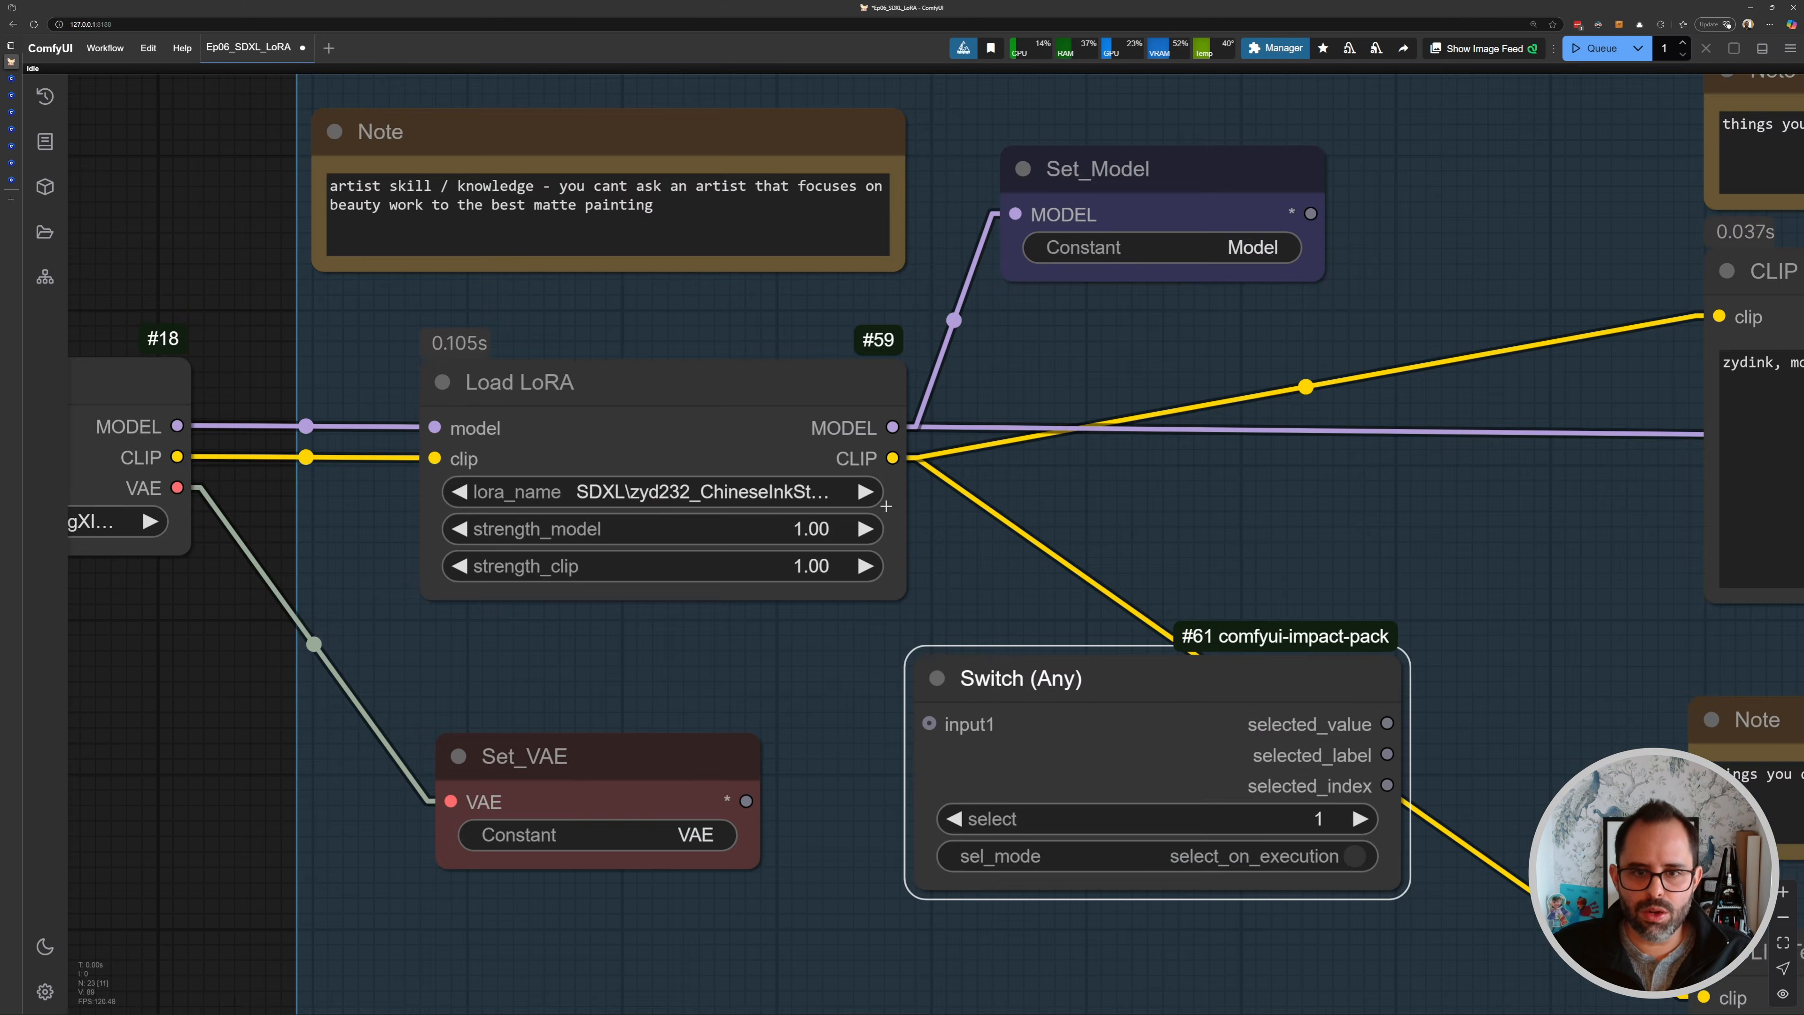
drag(976, 687, 1008, 665)
drag(973, 607, 940, 516)
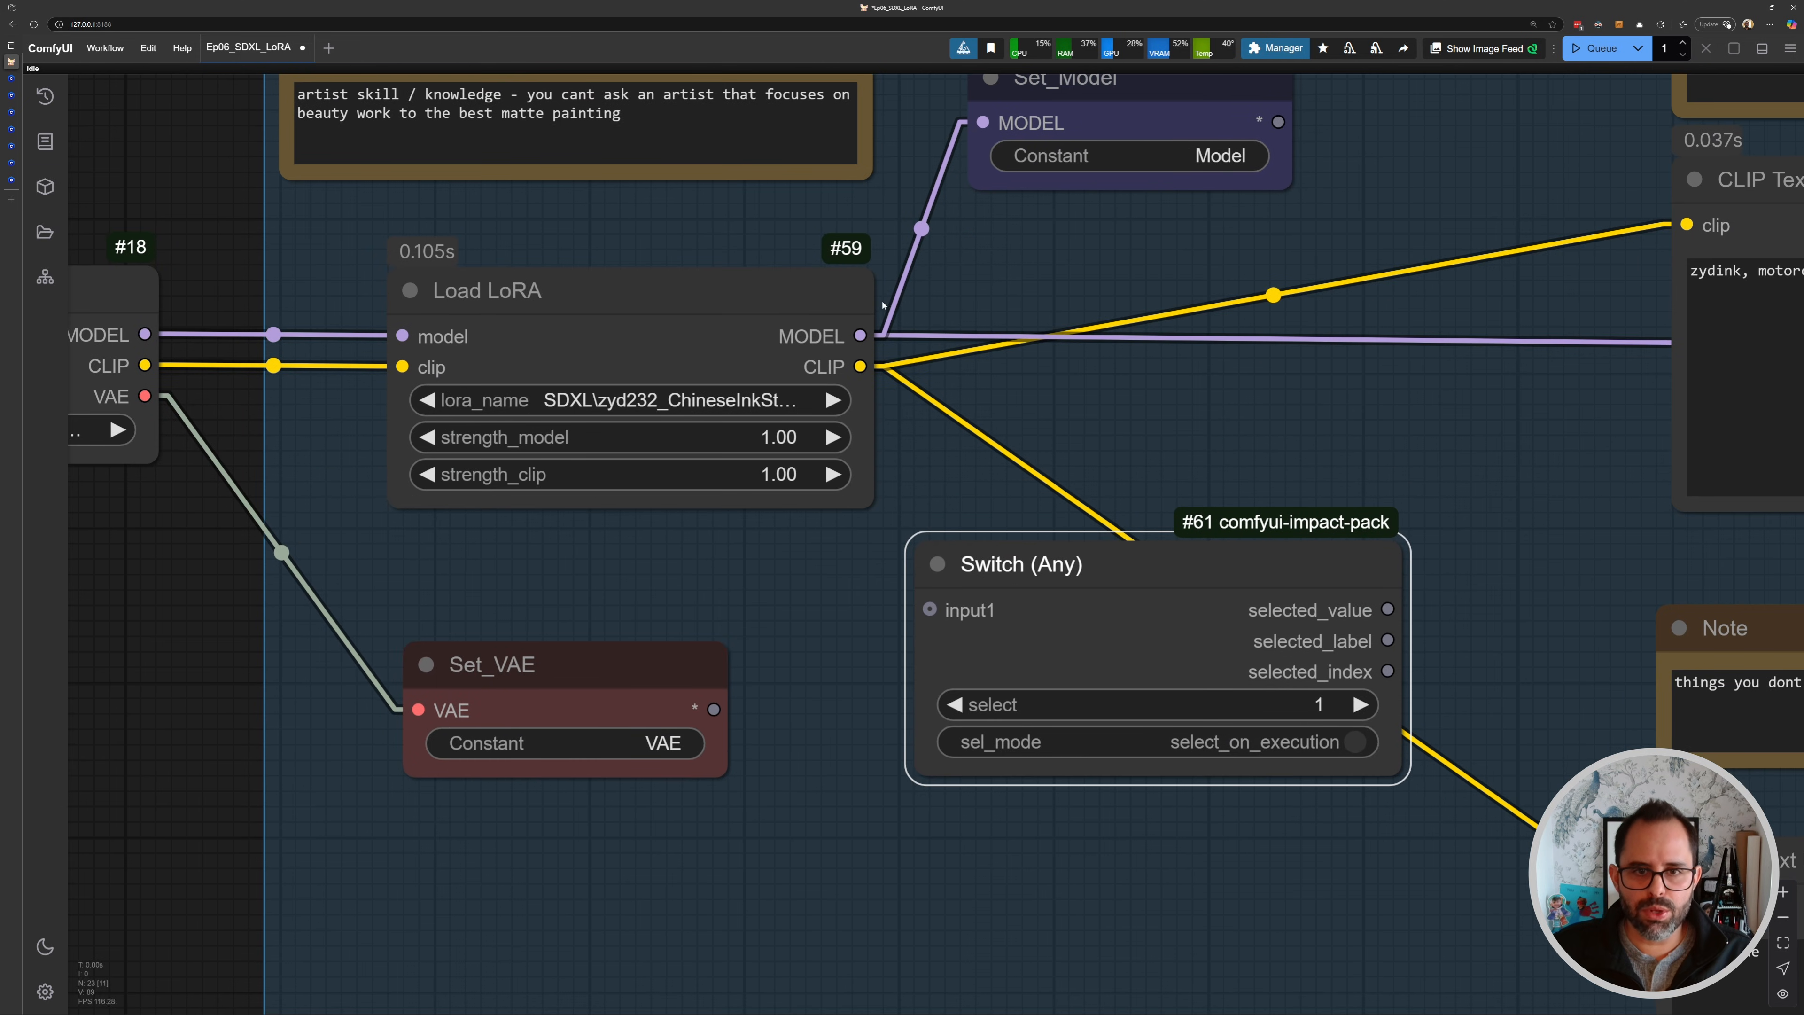
- Connect outputs from the Load Checkpoint and Load LoRA nodes into the Switch (Any) node's inputs
scroll(888, 519, down, 3)
drag(770, 588, 998, 501)
drag(923, 543, 765, 905)
drag(1209, 481, 785, 547)
scroll(703, 487, up, 2)
drag(634, 262, 837, 593)
drag(774, 442, 429, 379)
drag(727, 479, 1082, 472)
drag(1008, 355, 988, 436)
drag(918, 283, 835, 627)
drag(978, 525, 856, 568)
drag(710, 606, 1108, 438)
scroll(1109, 438, down, 2)
scroll(1108, 438, down, 3)
drag(916, 512, 1093, 564)
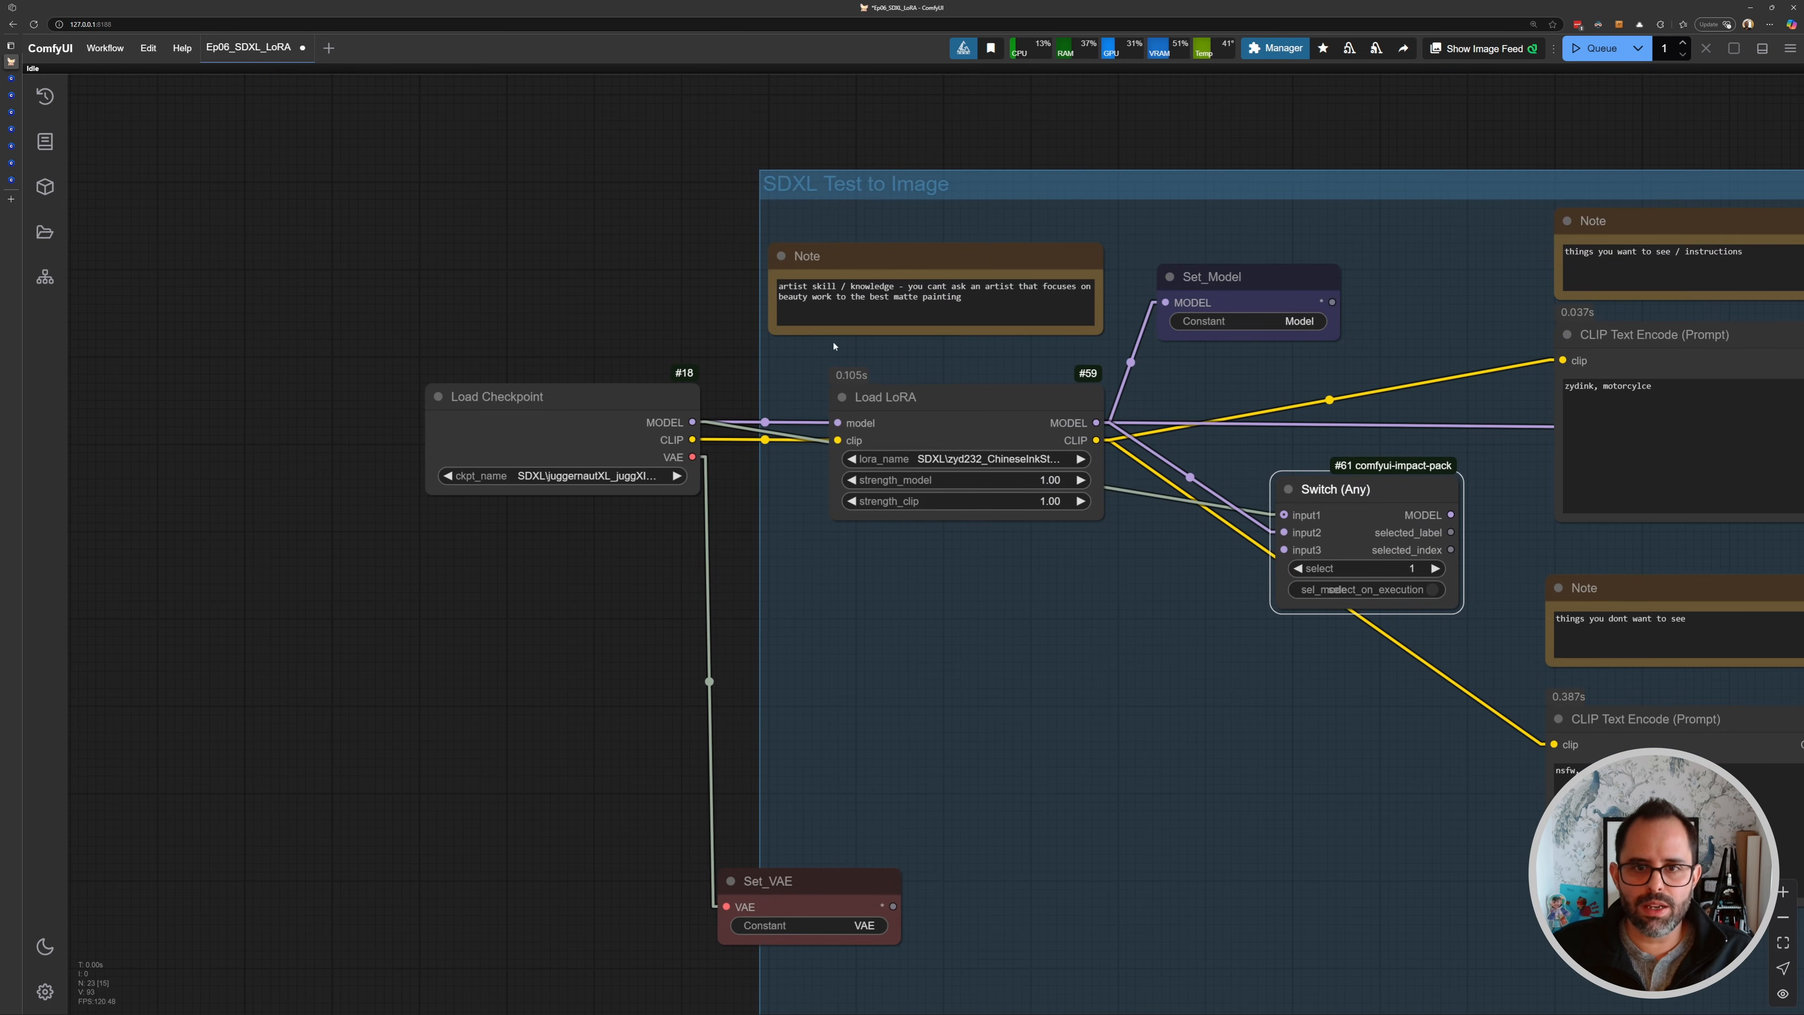
- Rearrange the Switch, Set_VAE, Note and Set_Model nodes around the Load LoRA node
drag(551, 177, 1323, 858)
scroll(1289, 778, down, 4)
drag(1071, 519, 643, 518)
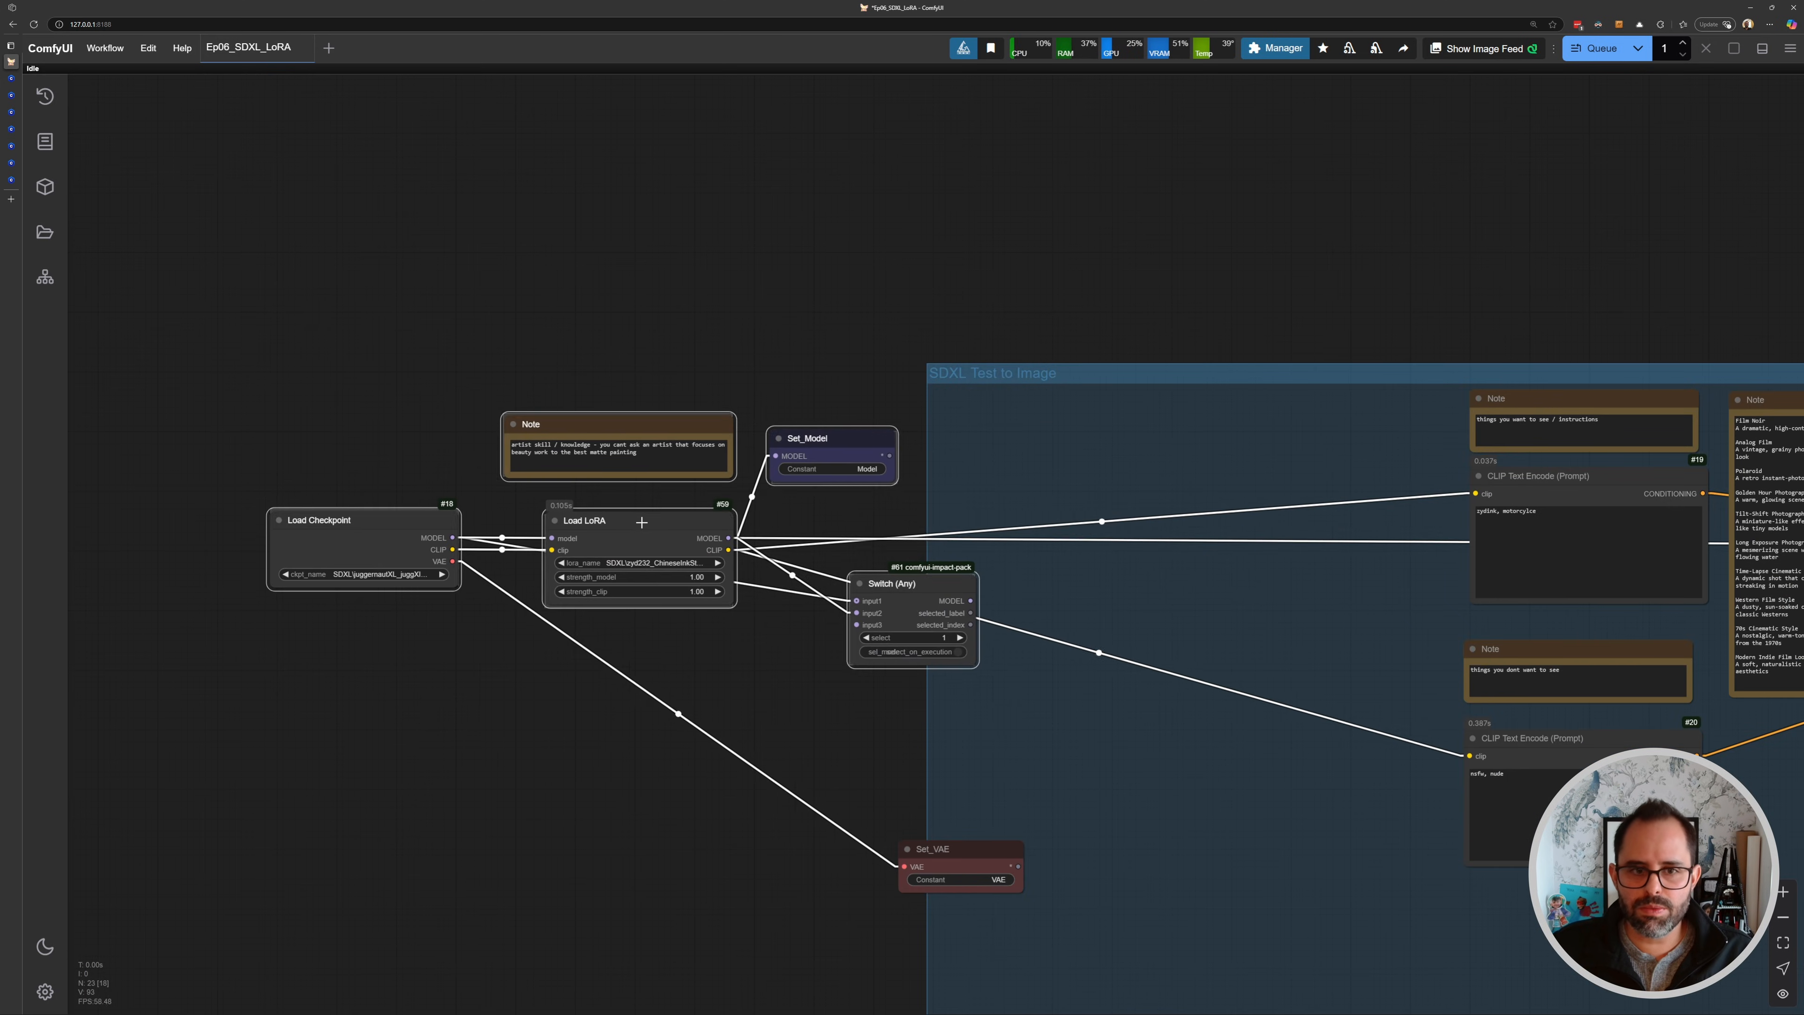
drag(945, 849, 570, 786)
drag(611, 419, 347, 413)
scroll(456, 480, up, 3)
scroll(455, 480, up, 1)
drag(923, 690, 834, 552)
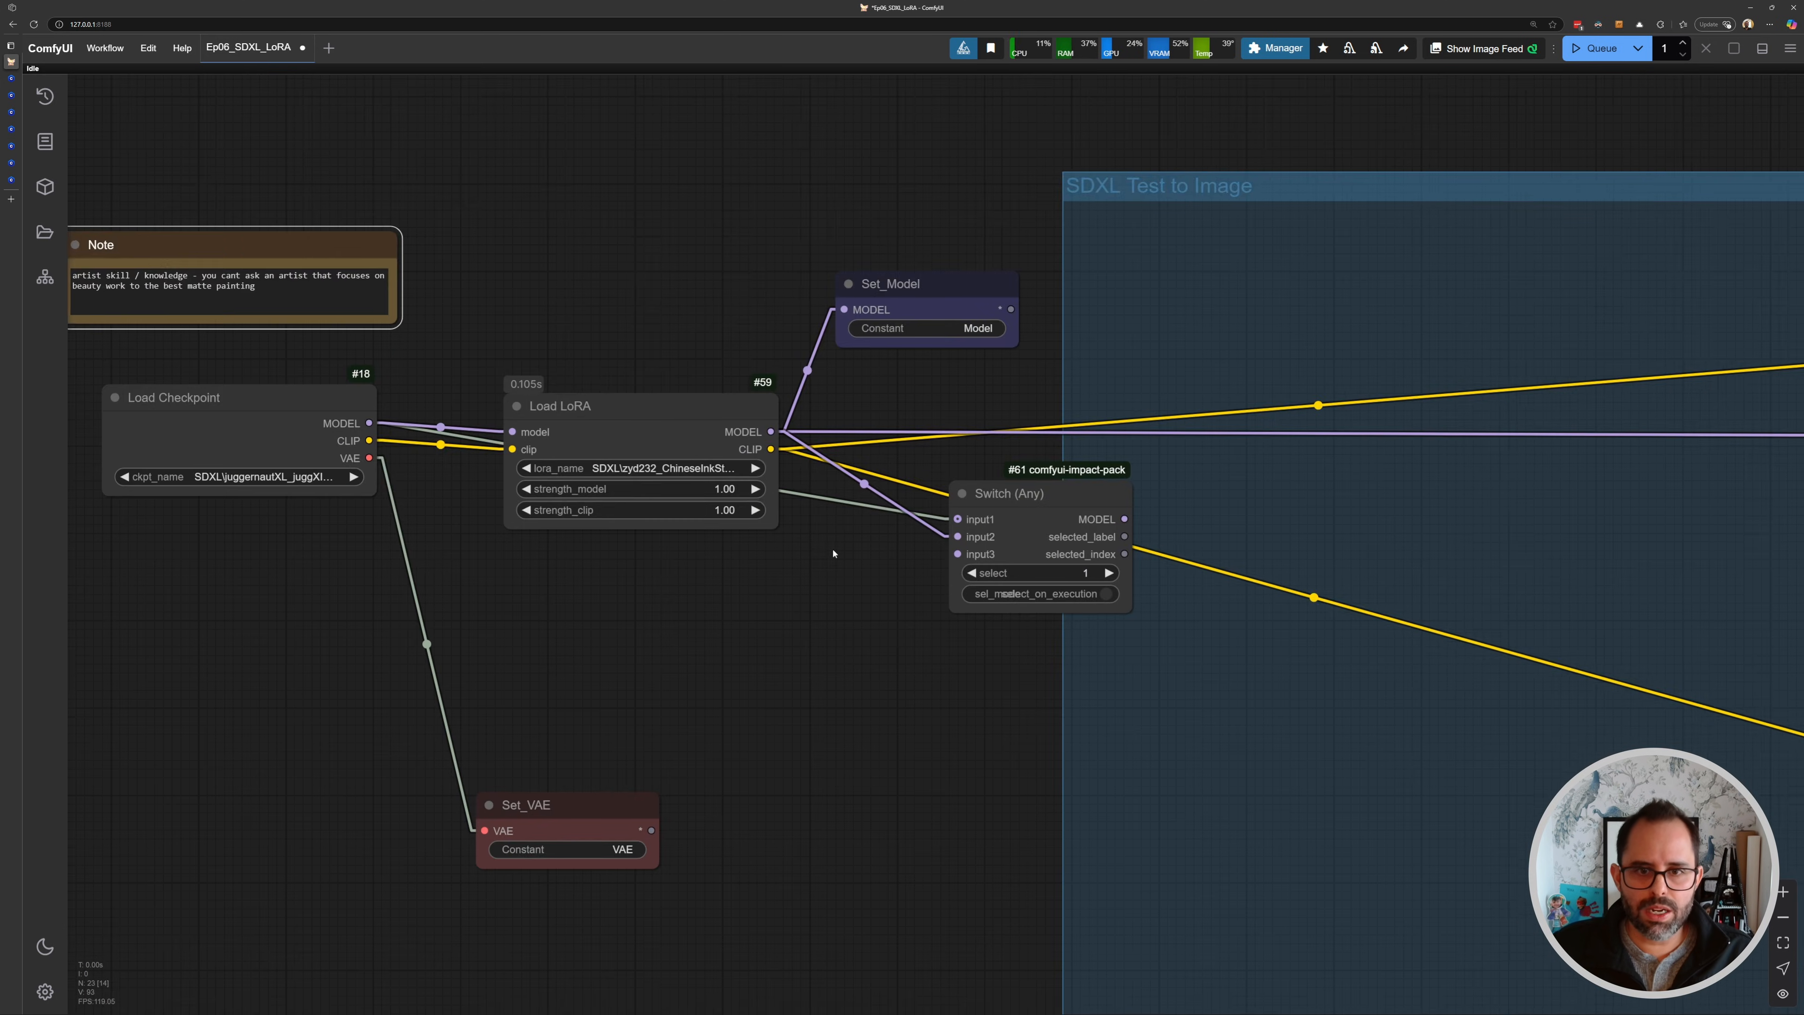
scroll(836, 552, up, 2)
scroll(980, 224, down, 2)
drag(975, 227, 1053, 186)
drag(1050, 278, 994, 393)
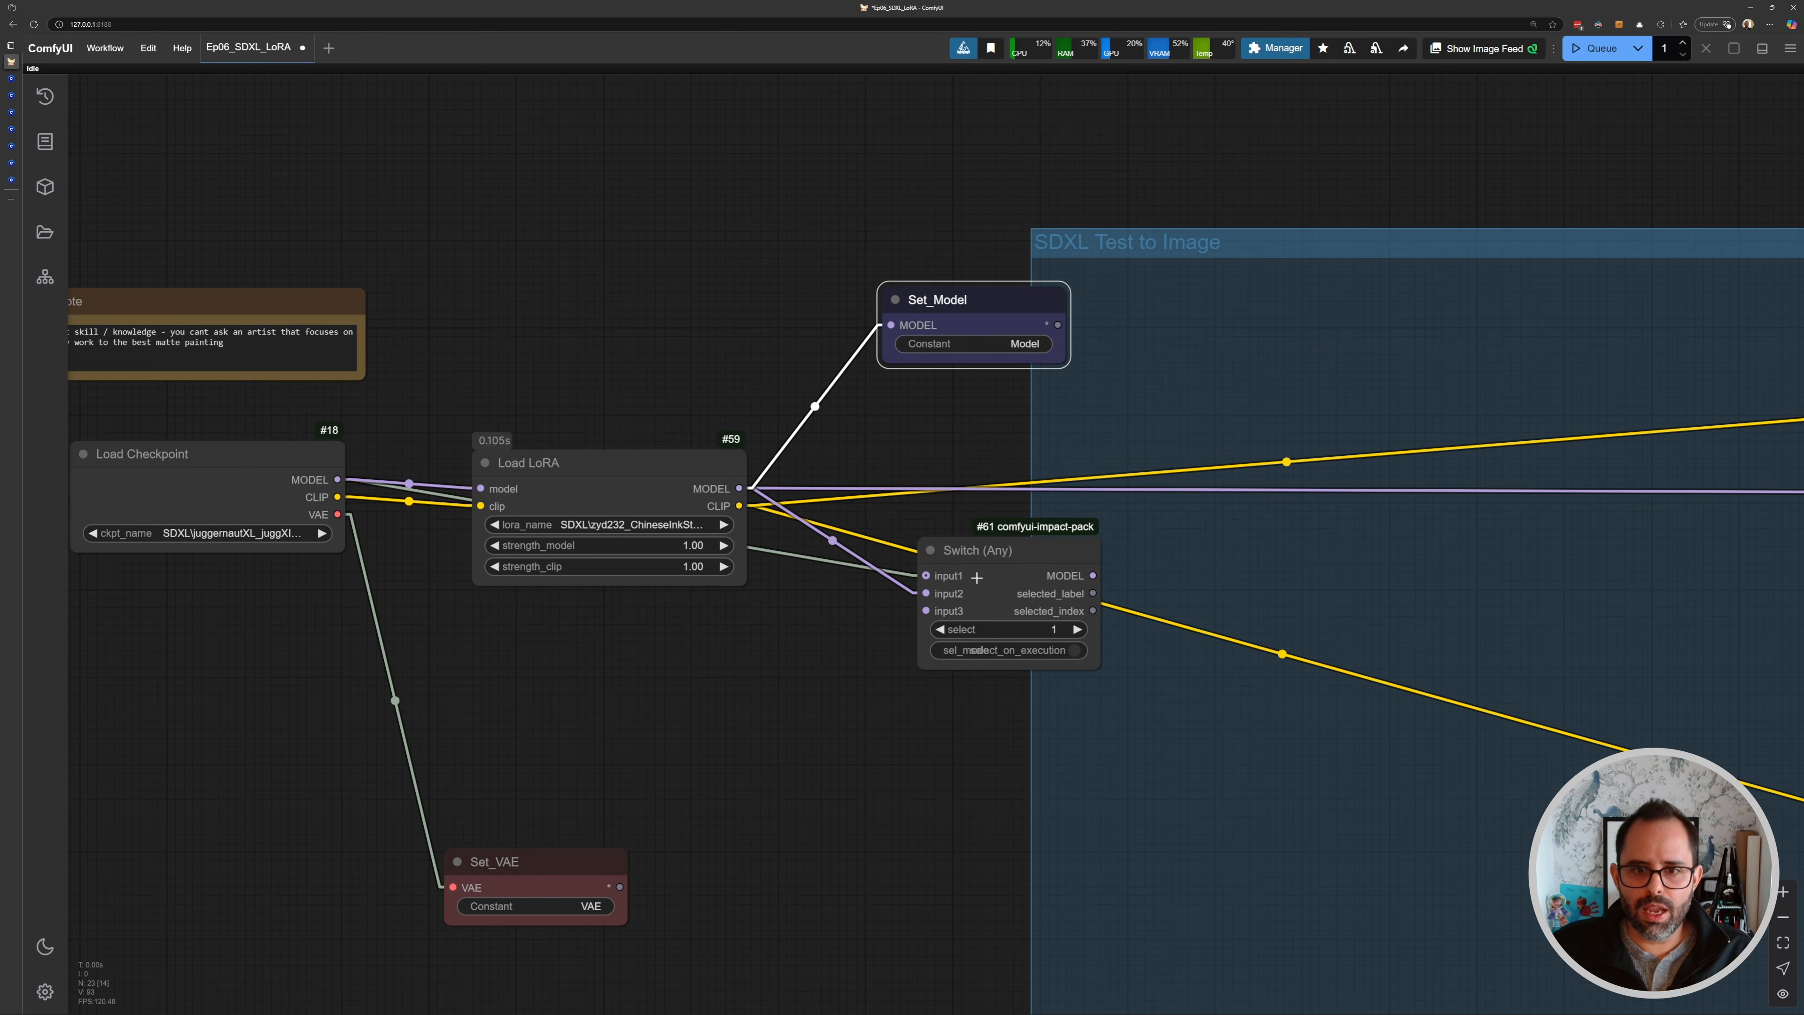
drag(976, 579, 949, 445)
drag(910, 400, 757, 495)
drag(809, 383, 898, 285)
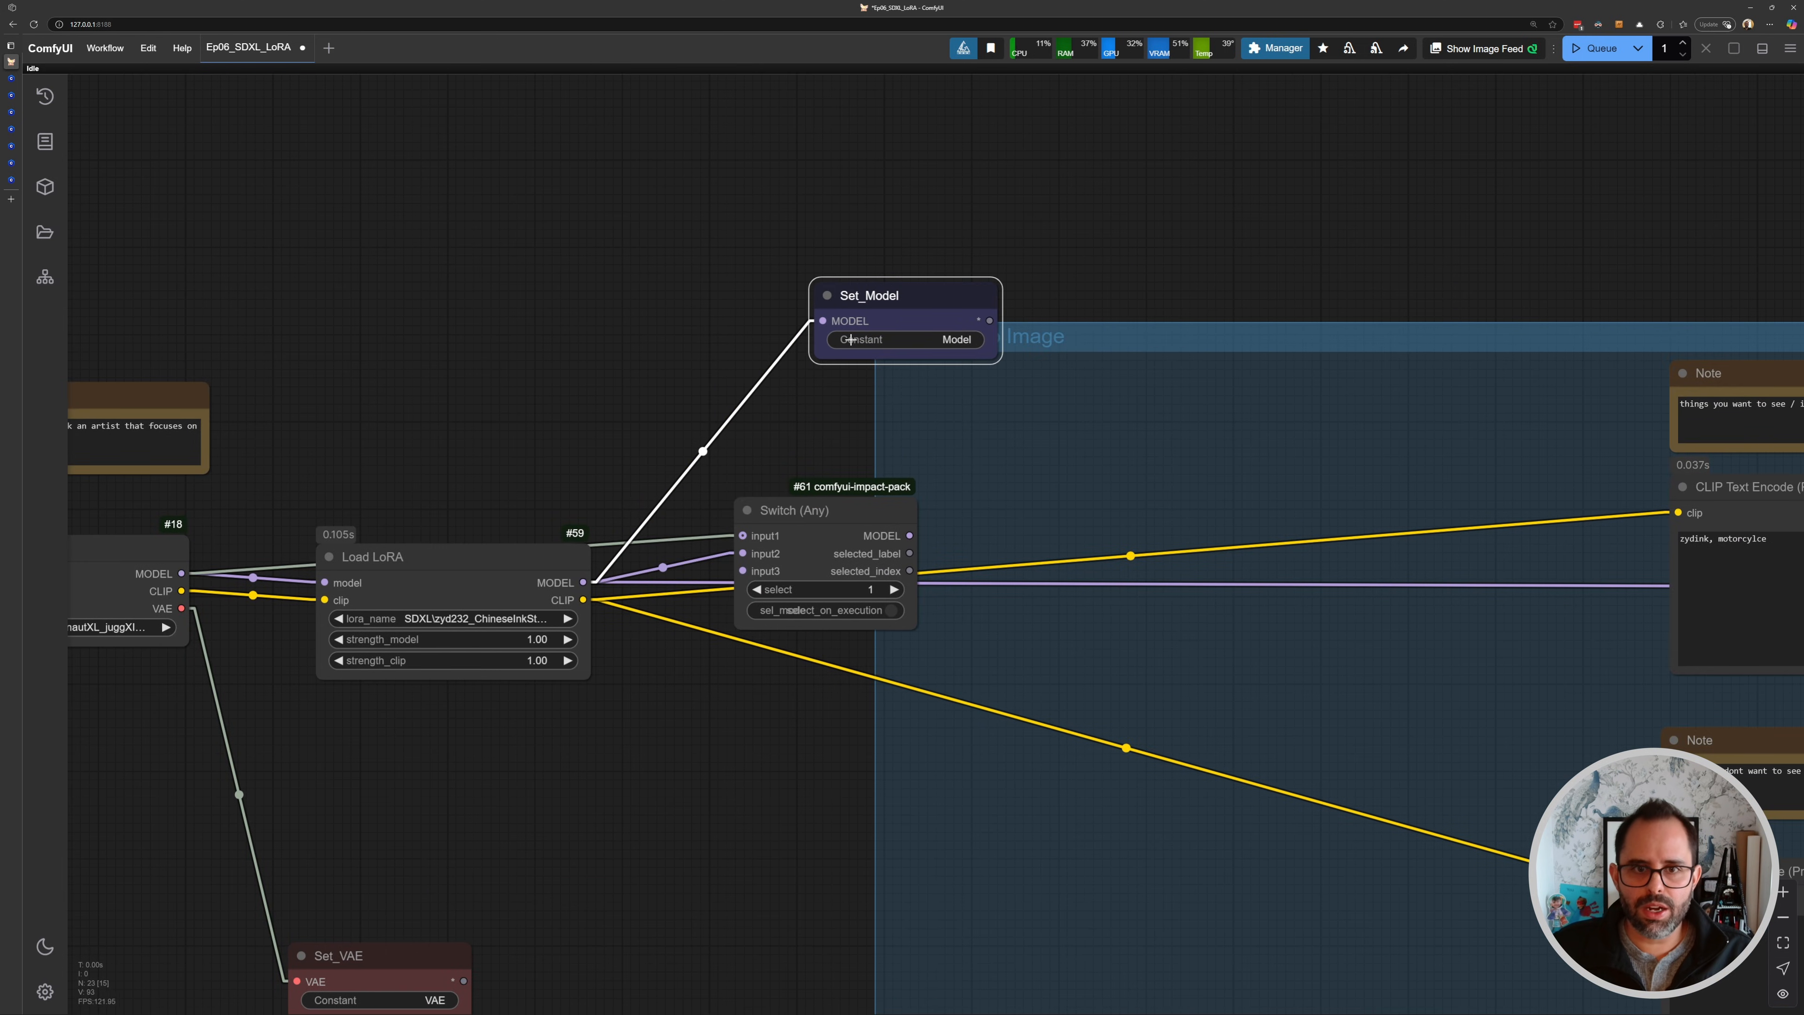
scroll(896, 284, up, 3)
drag(639, 524, 676, 390)
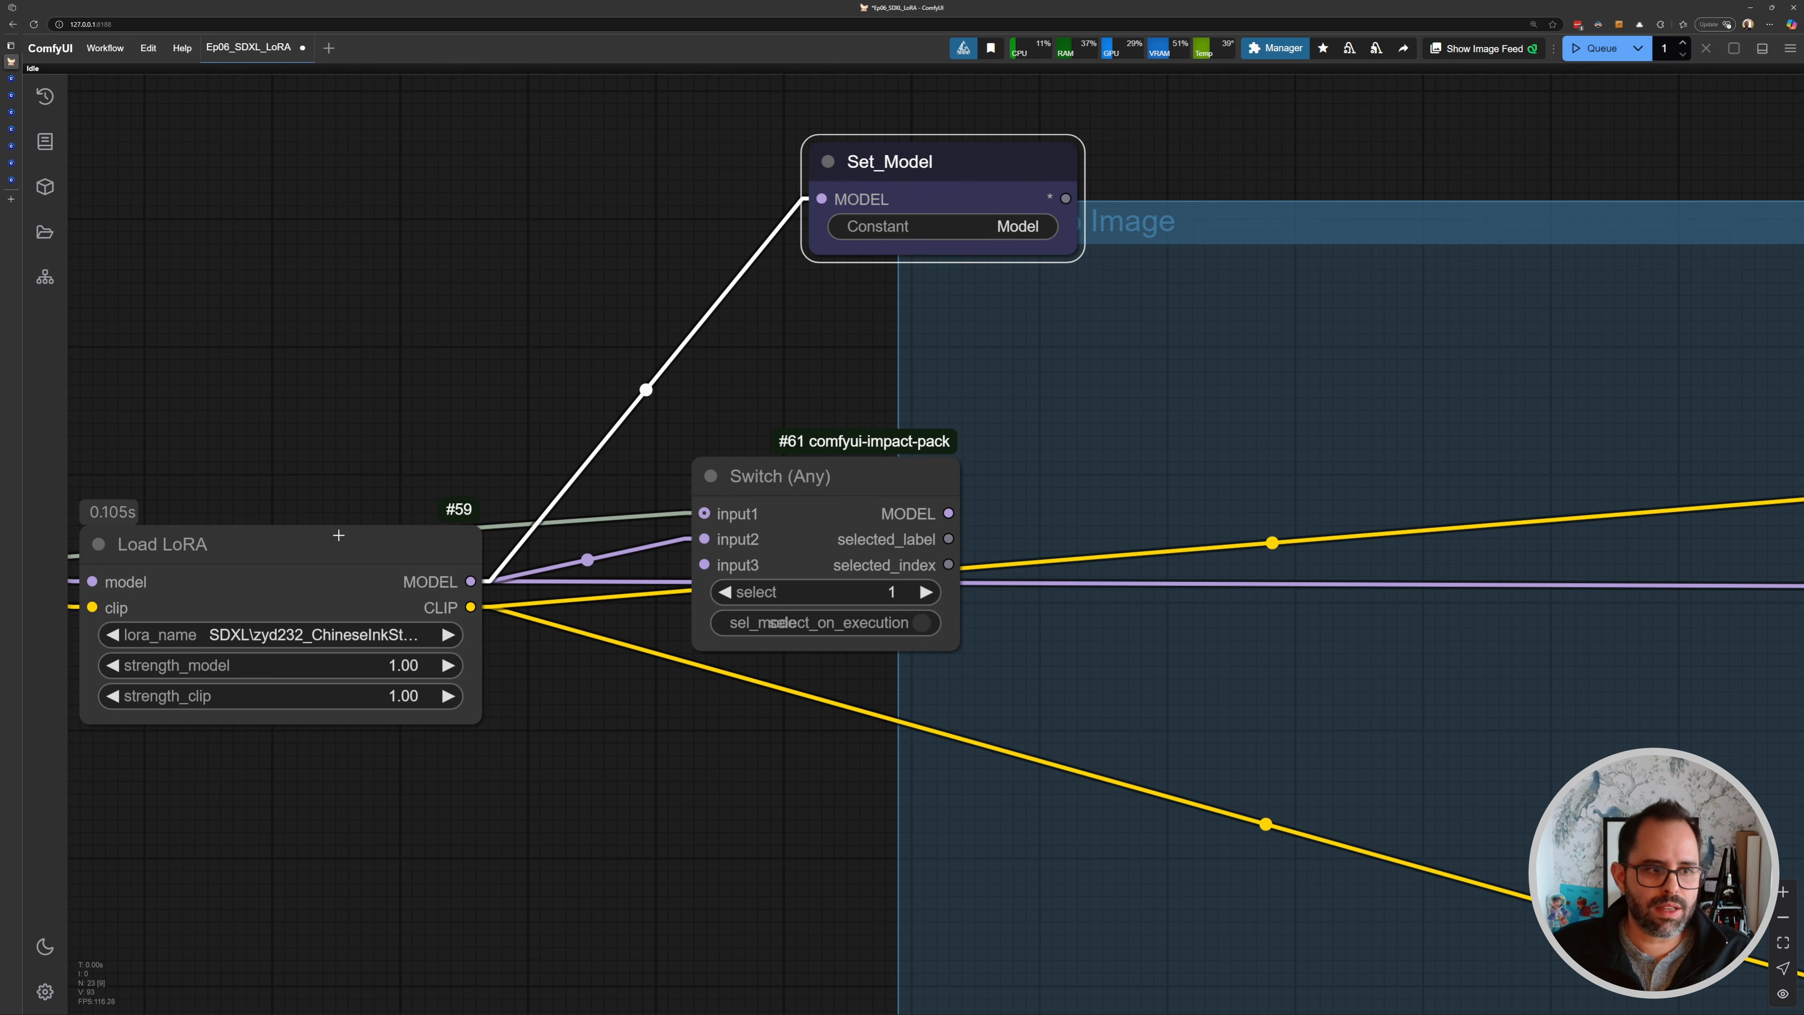
- Connect the Switch (Any) MODEL output to the Set_Model node's input
drag(948, 513, 817, 262)
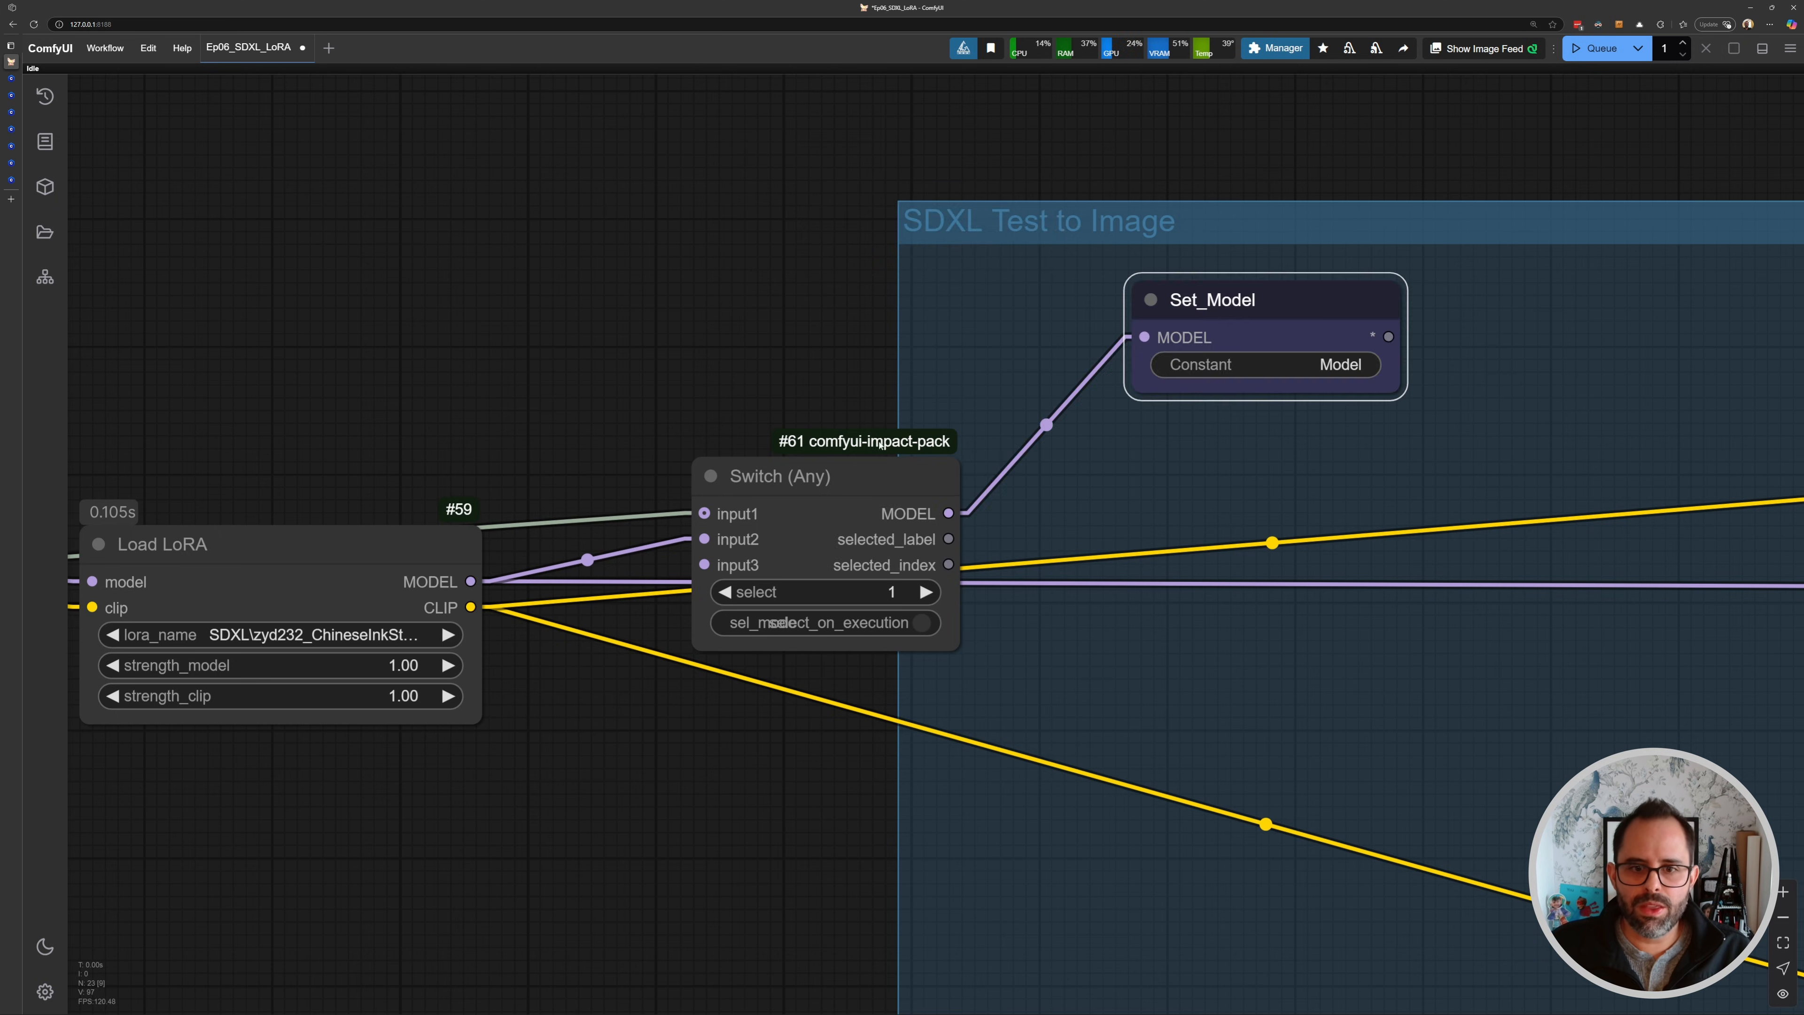
drag(880, 444, 898, 274)
scroll(733, 363, up, 5)
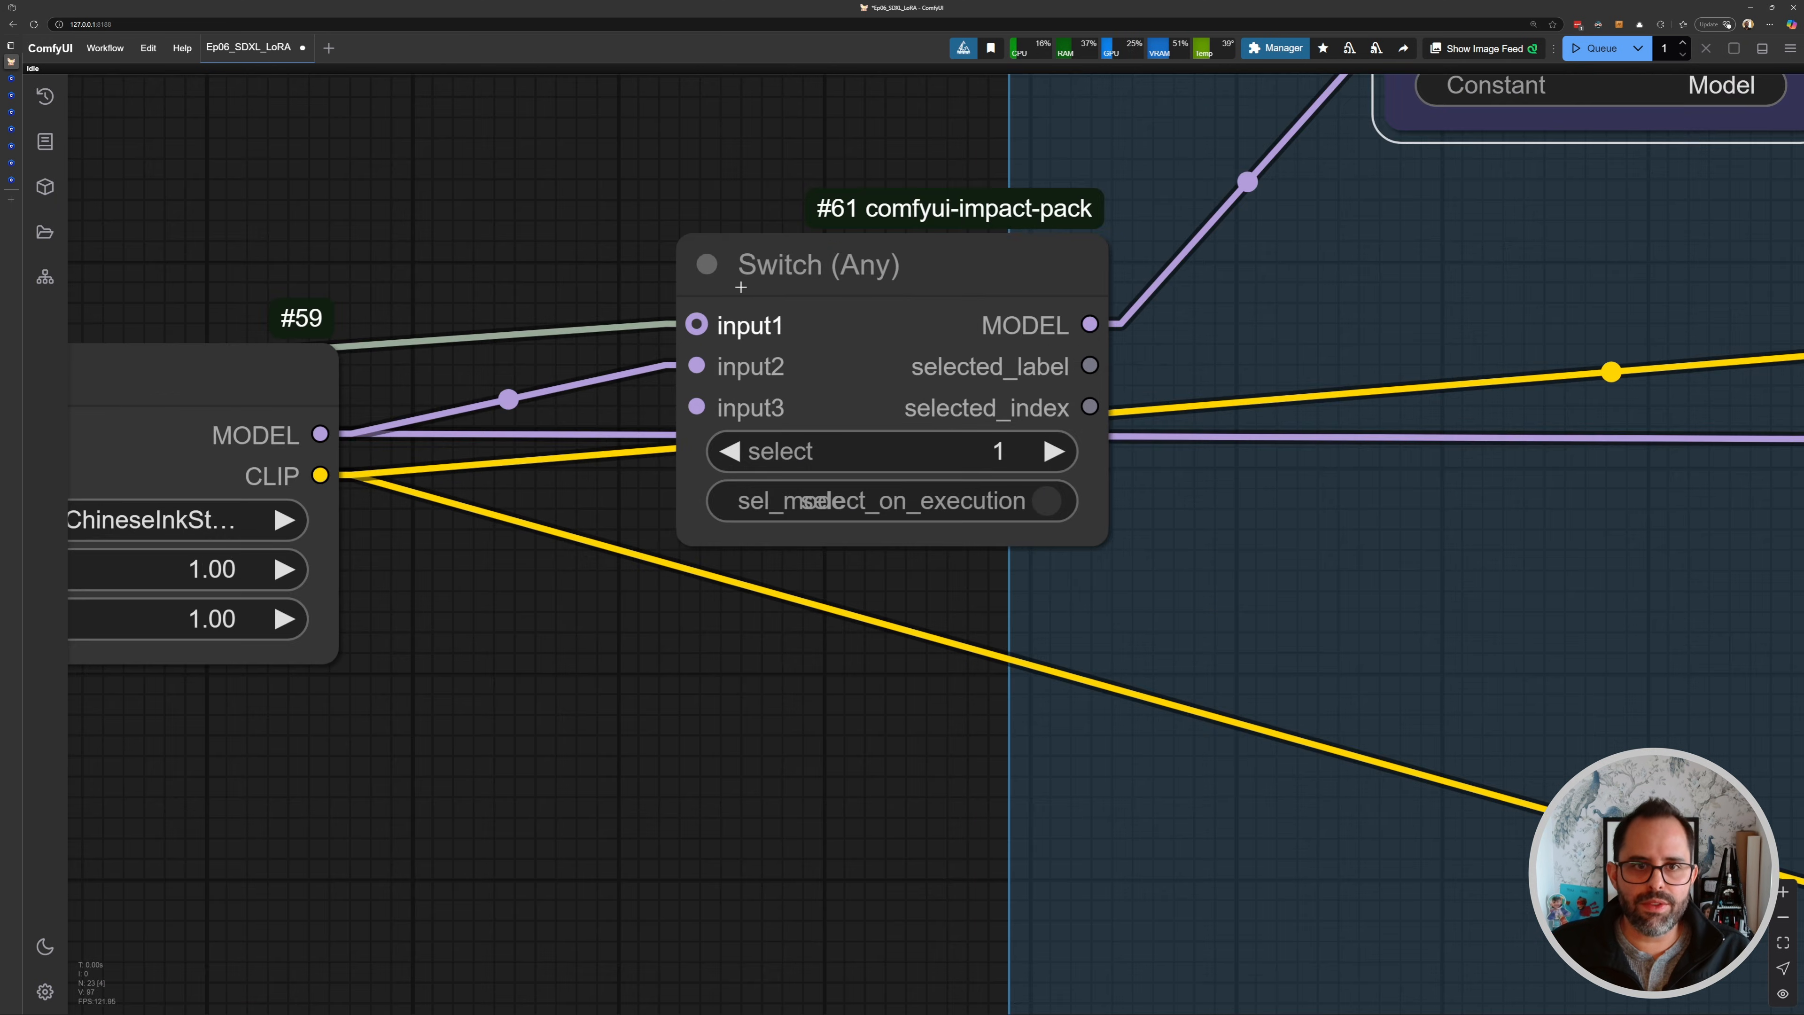
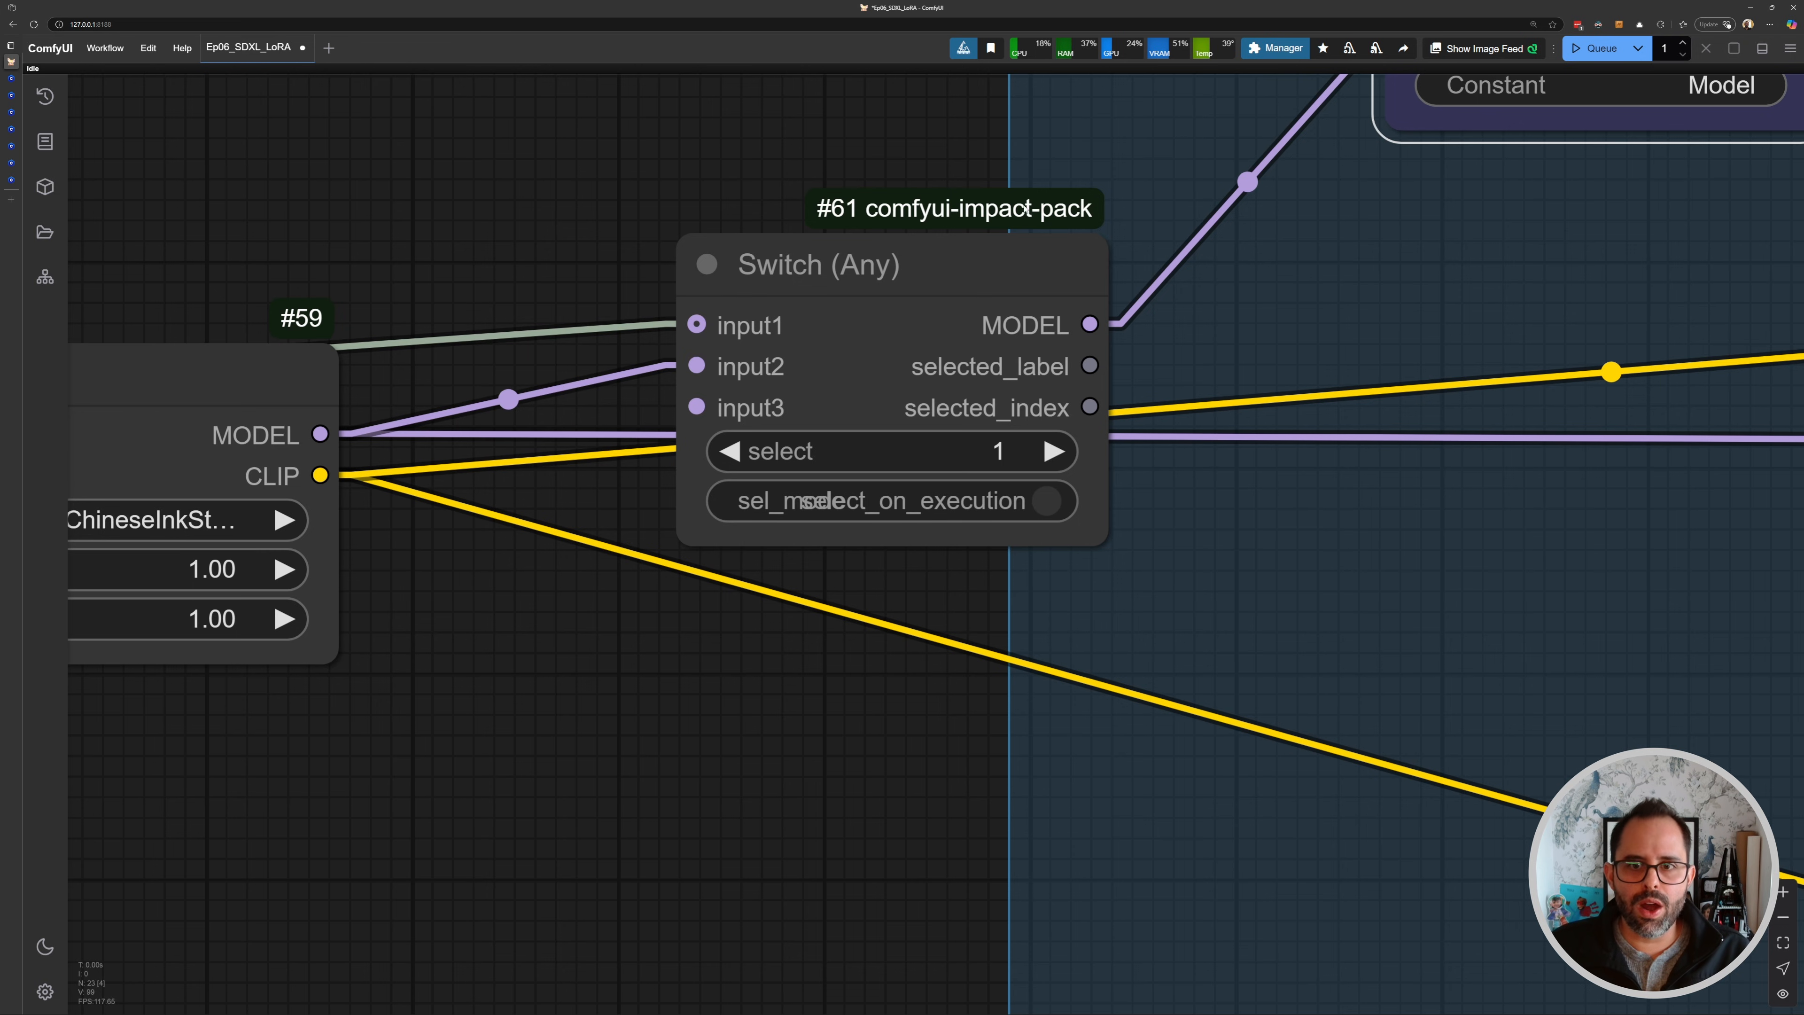
- Add a second Switch (Any) node below the first Switch node
scroll(1013, 206, down, 5)
drag(773, 462, 913, 460)
scroll(908, 462, down, 4)
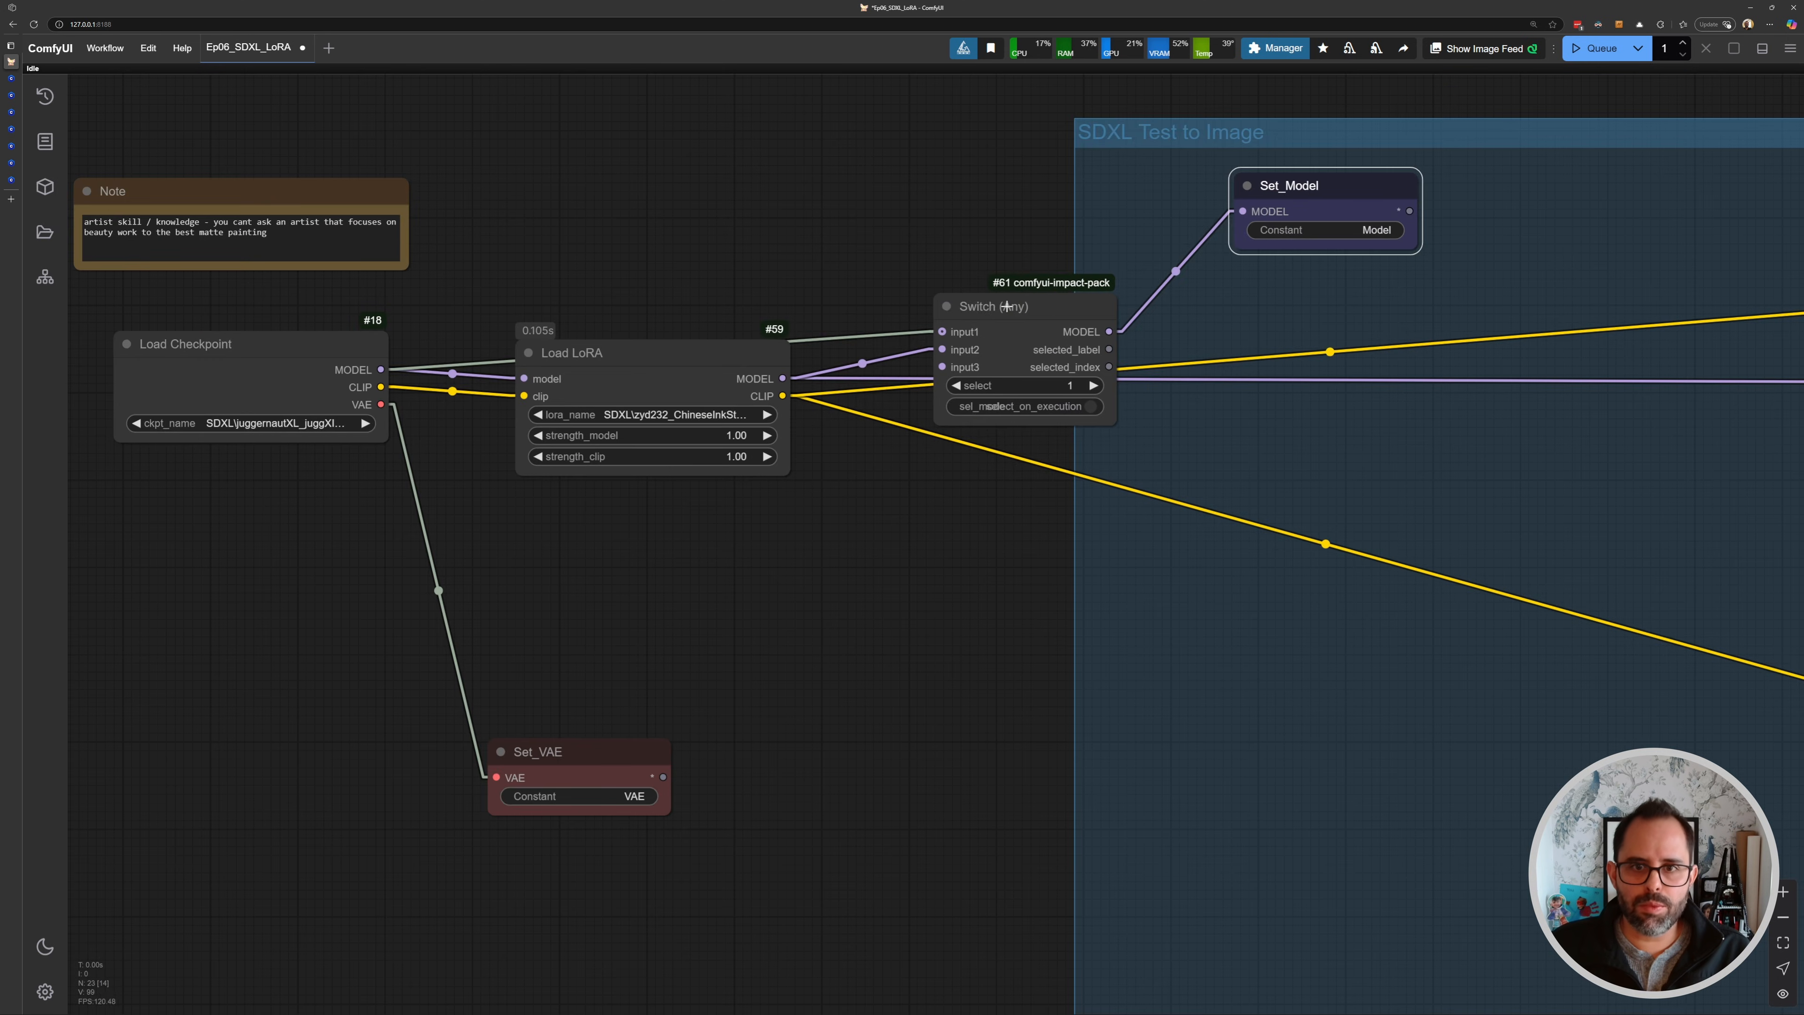
mouse_move(1008, 309)
mouse_down()
mouse_move(1015, 334)
mouse_move(1011, 315)
mouse_up()
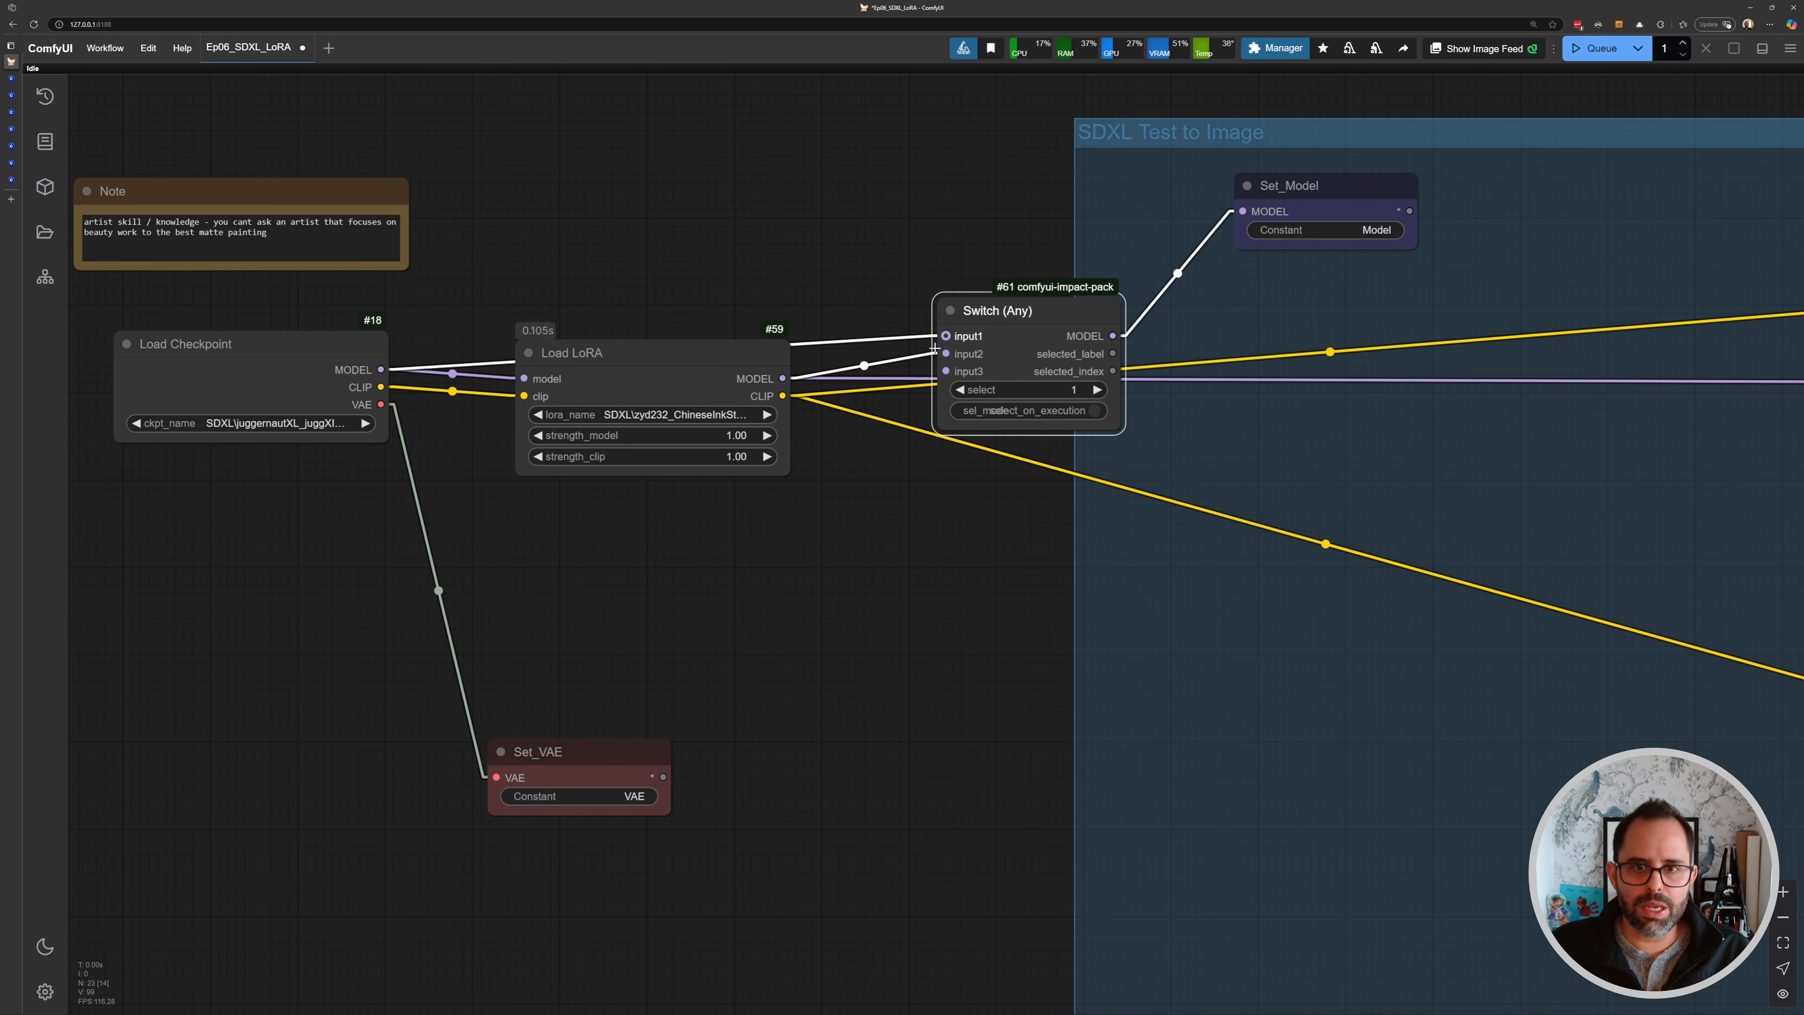
double_click(924, 511)
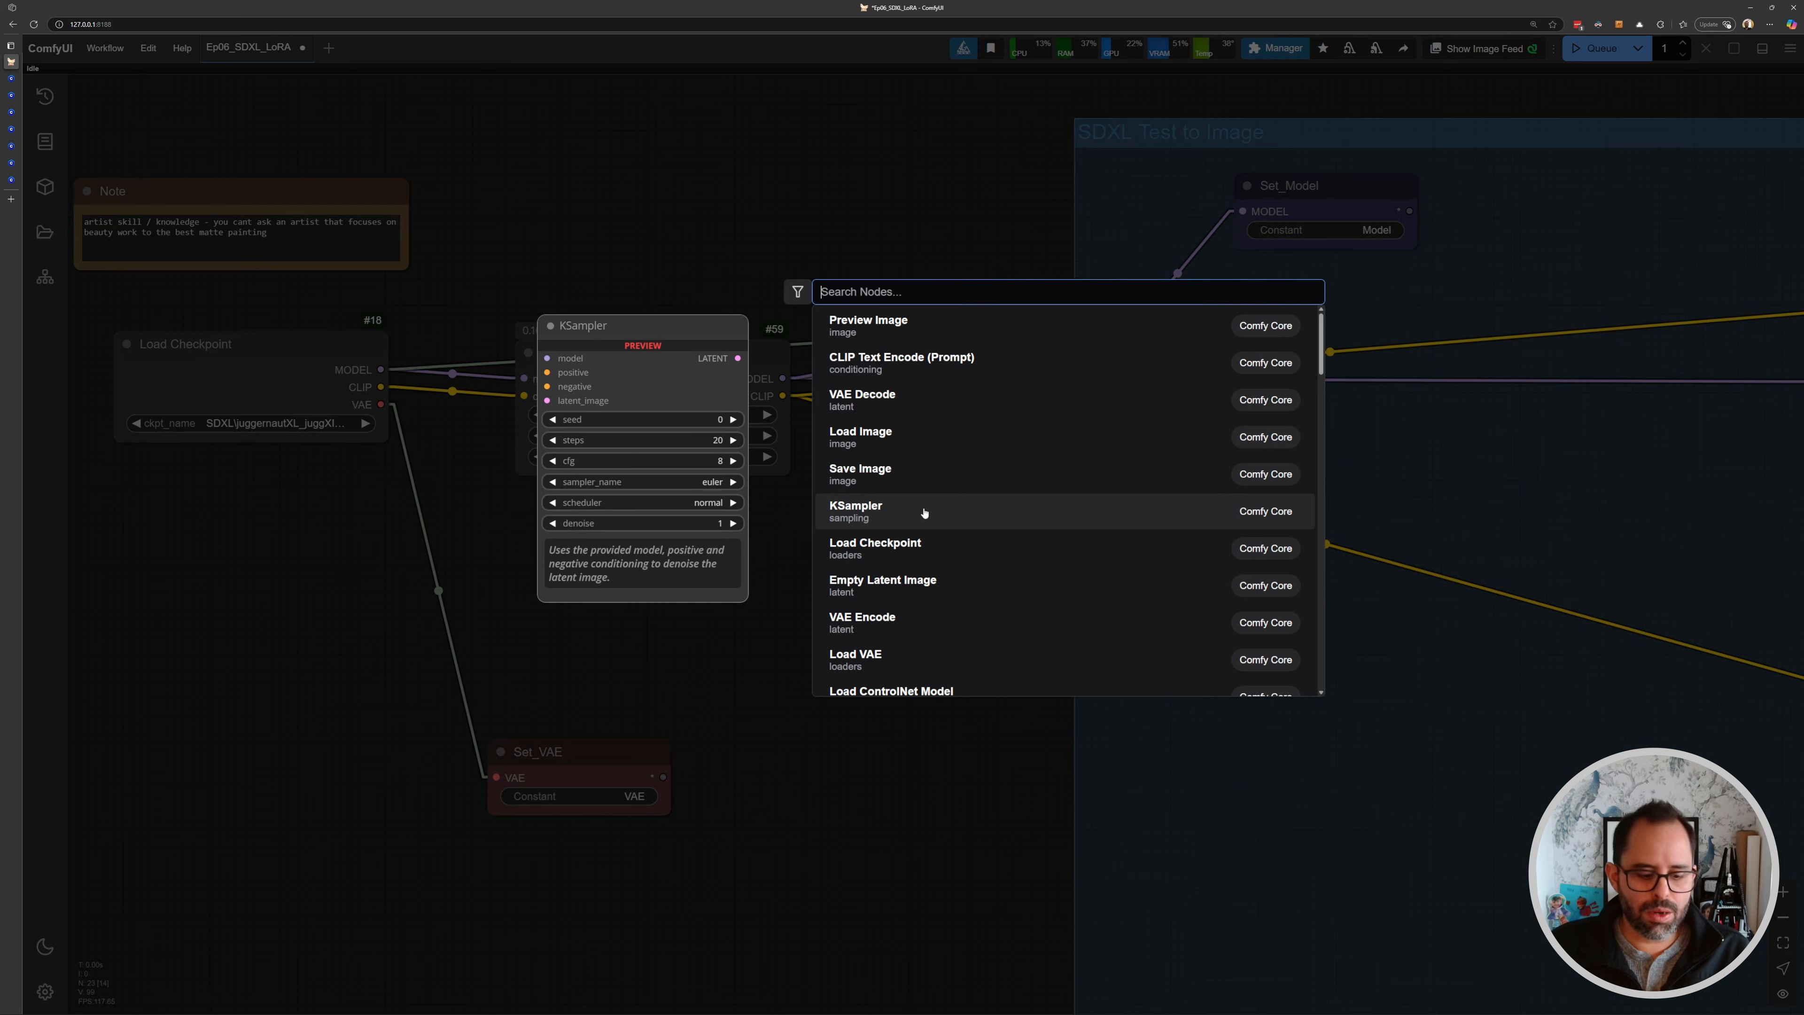
text(swi)
key(Return)
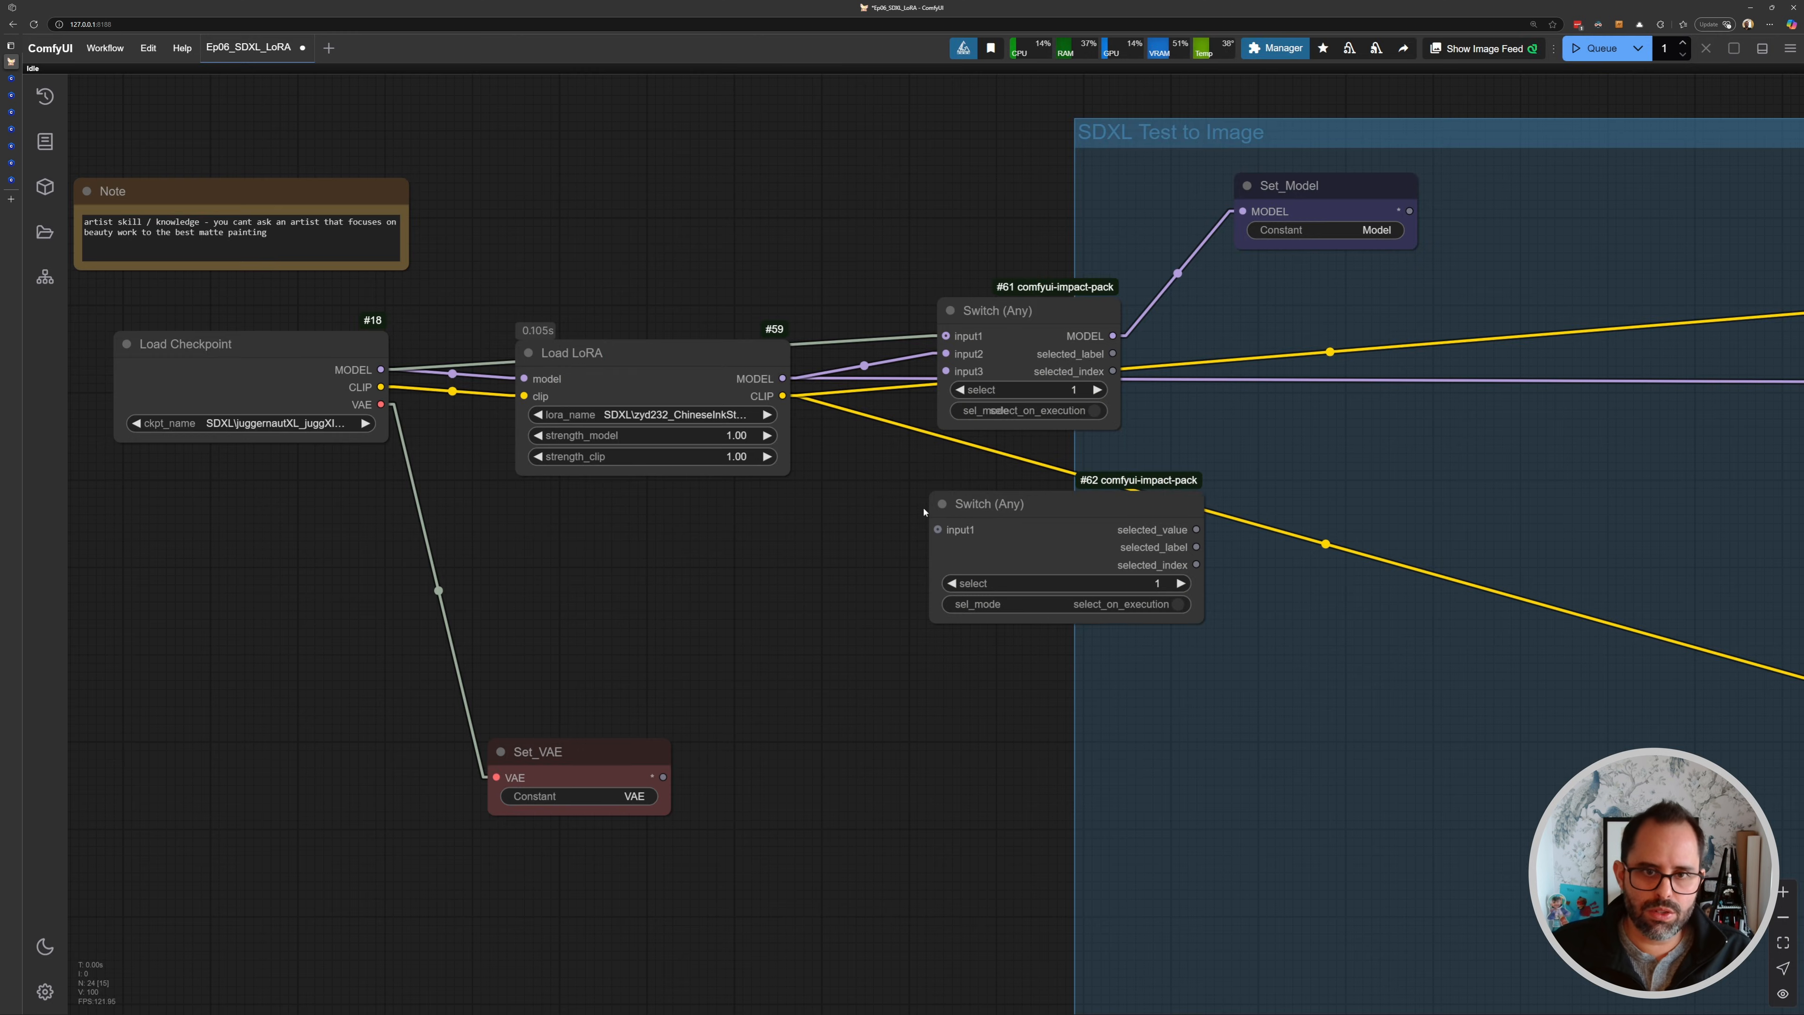
drag(1016, 503, 1004, 496)
- Connect the Load Checkpoint CLIP and Load LoRA CLIP outputs to the second Switch node's input1 and input2
scroll(815, 468, up, 3)
drag(788, 443, 712, 398)
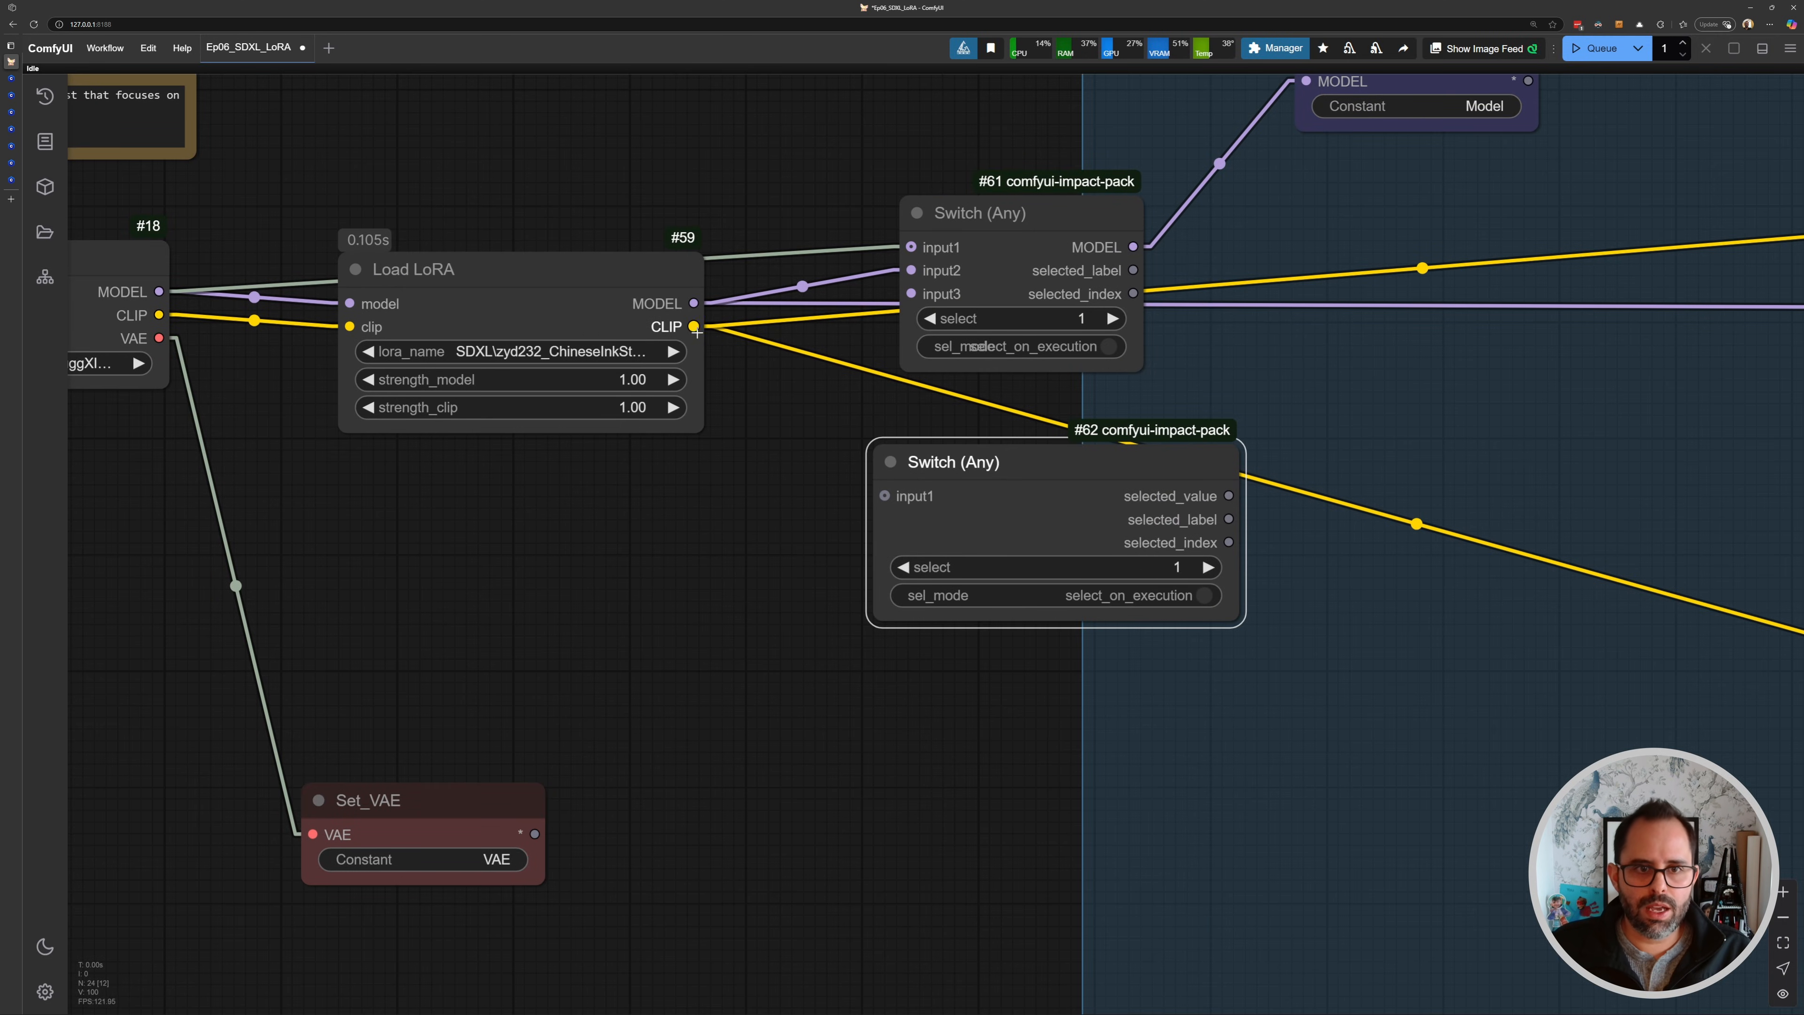
drag(693, 327, 784, 422)
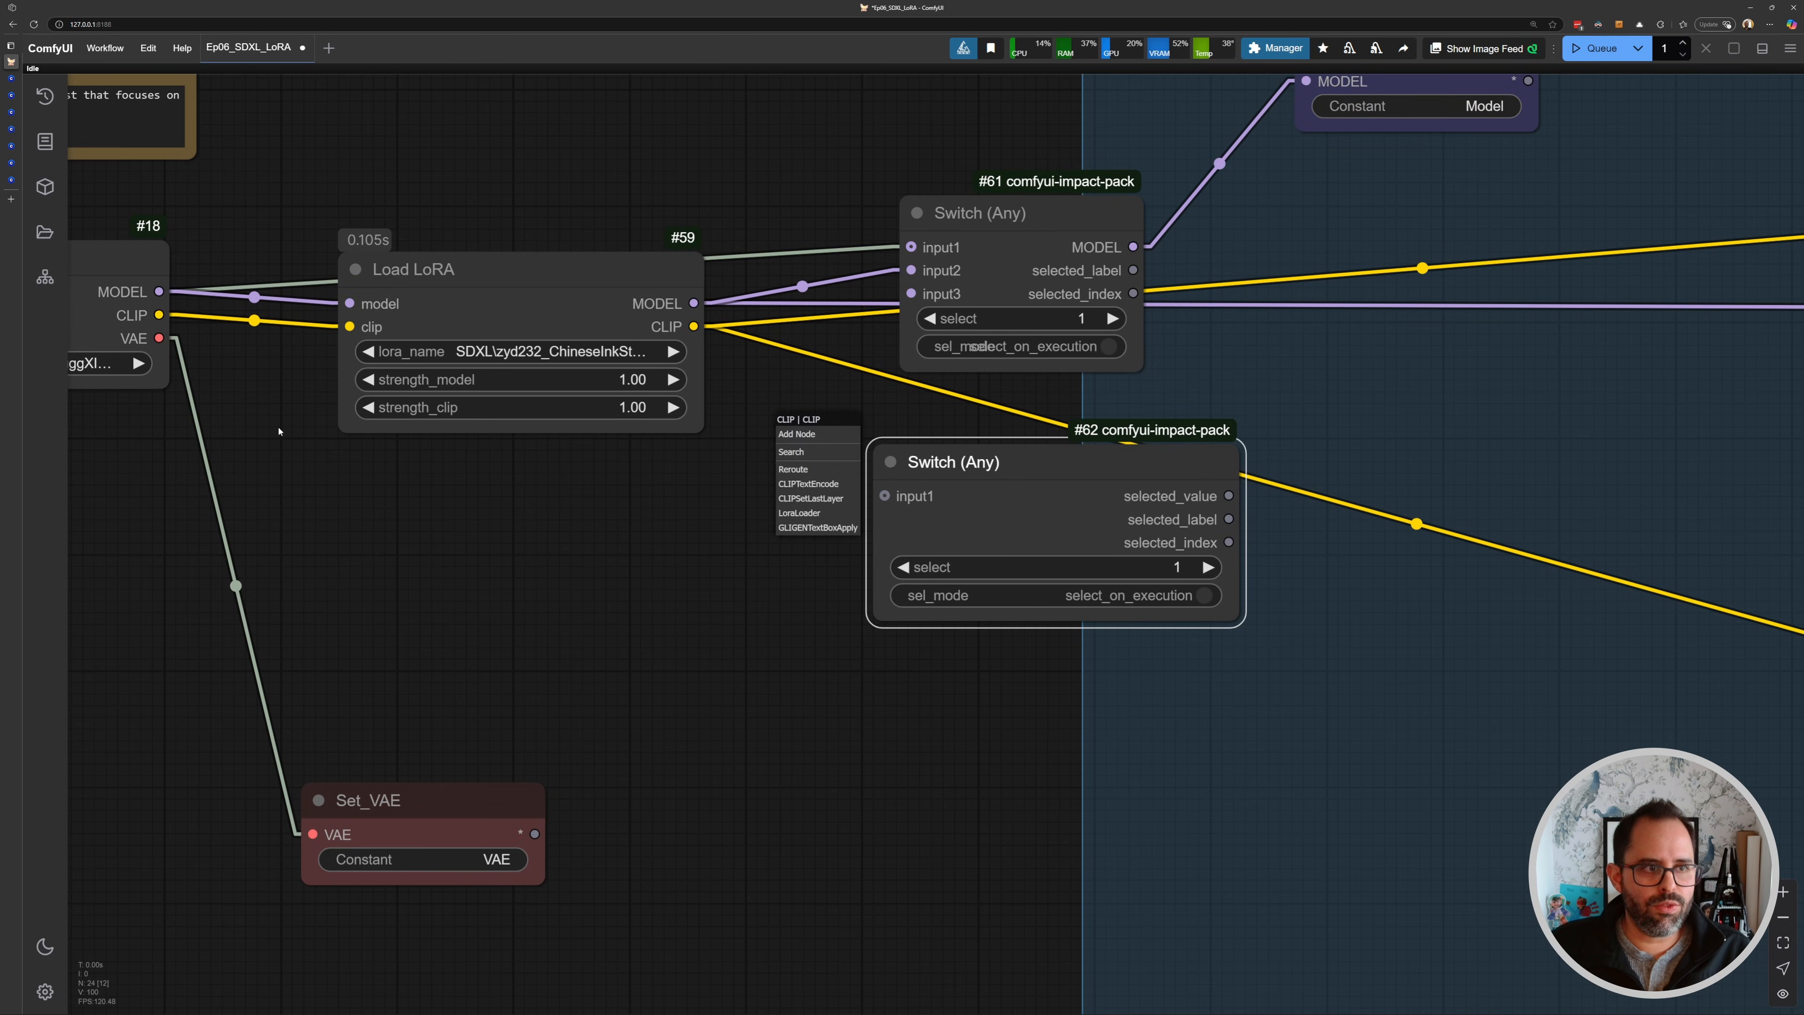
drag(278, 431, 278, 427)
drag(229, 339, 1268, 493)
drag(1037, 302, 1009, 497)
drag(1261, 386, 599, 470)
scroll(903, 391, down, 1)
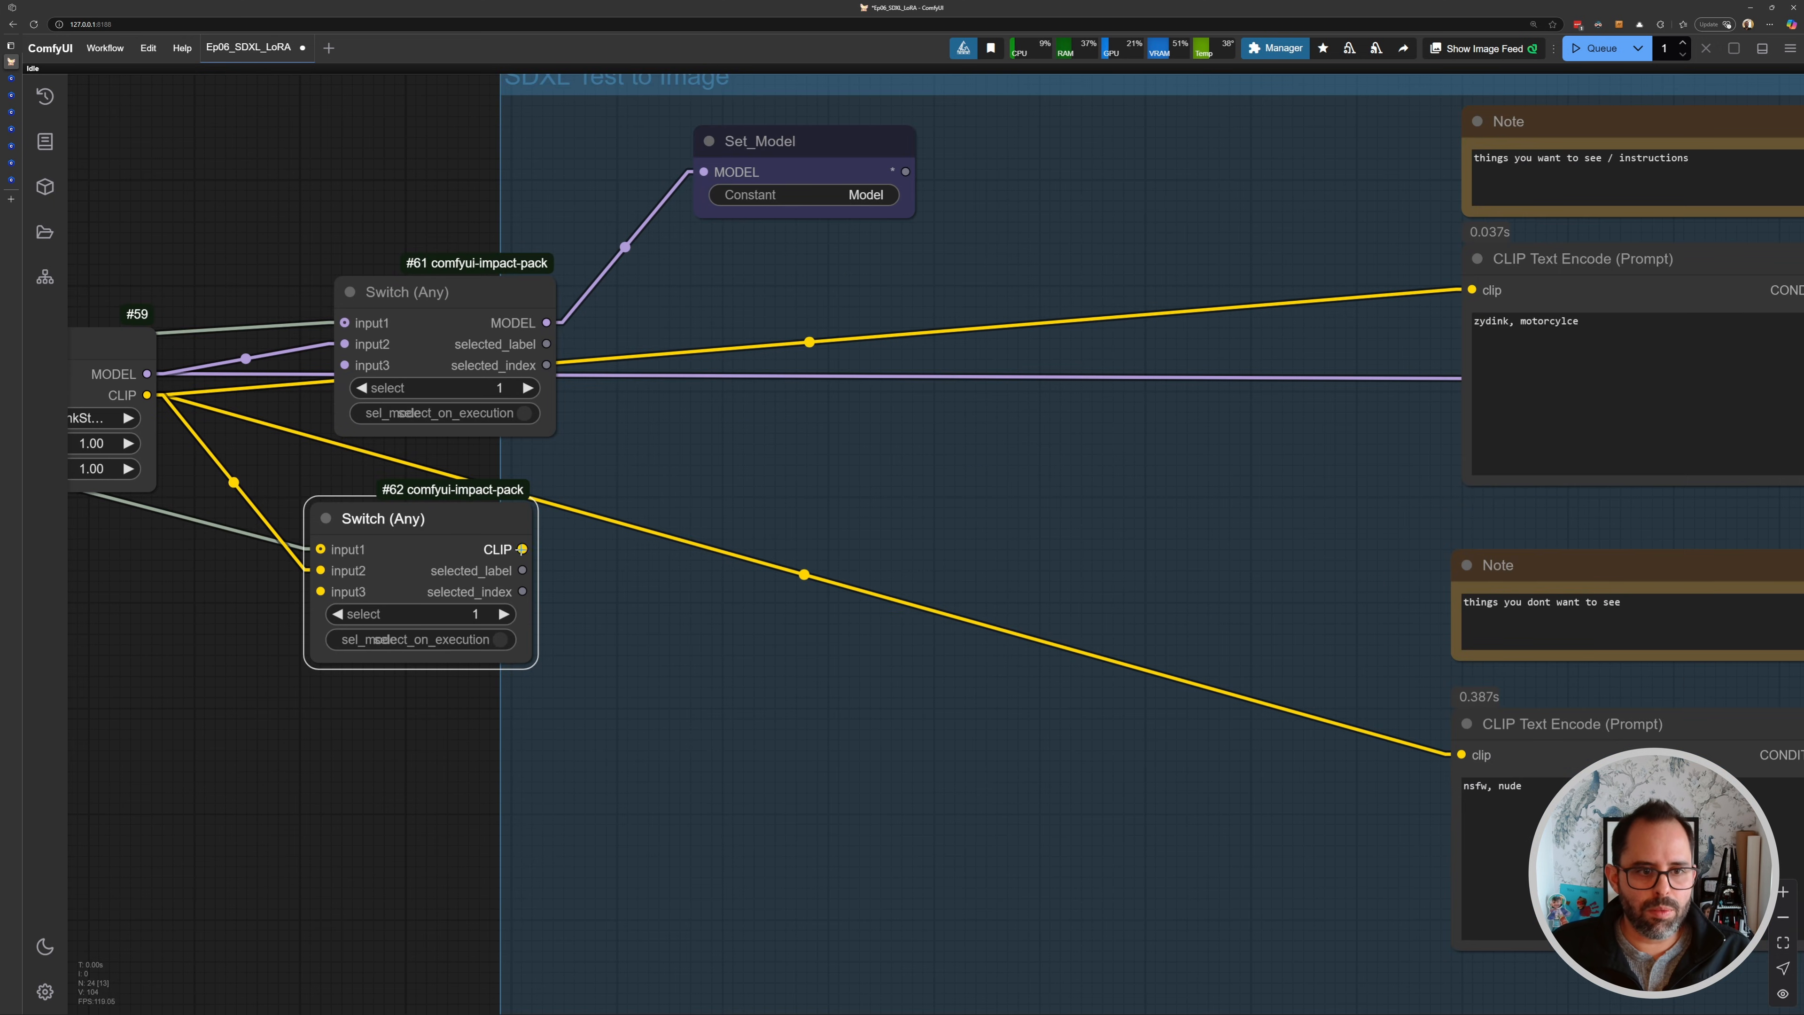
- Connect the second Switch node's CLIP output to both the positive and negative CLIP Text Encode nodes
drag(522, 549, 1471, 290)
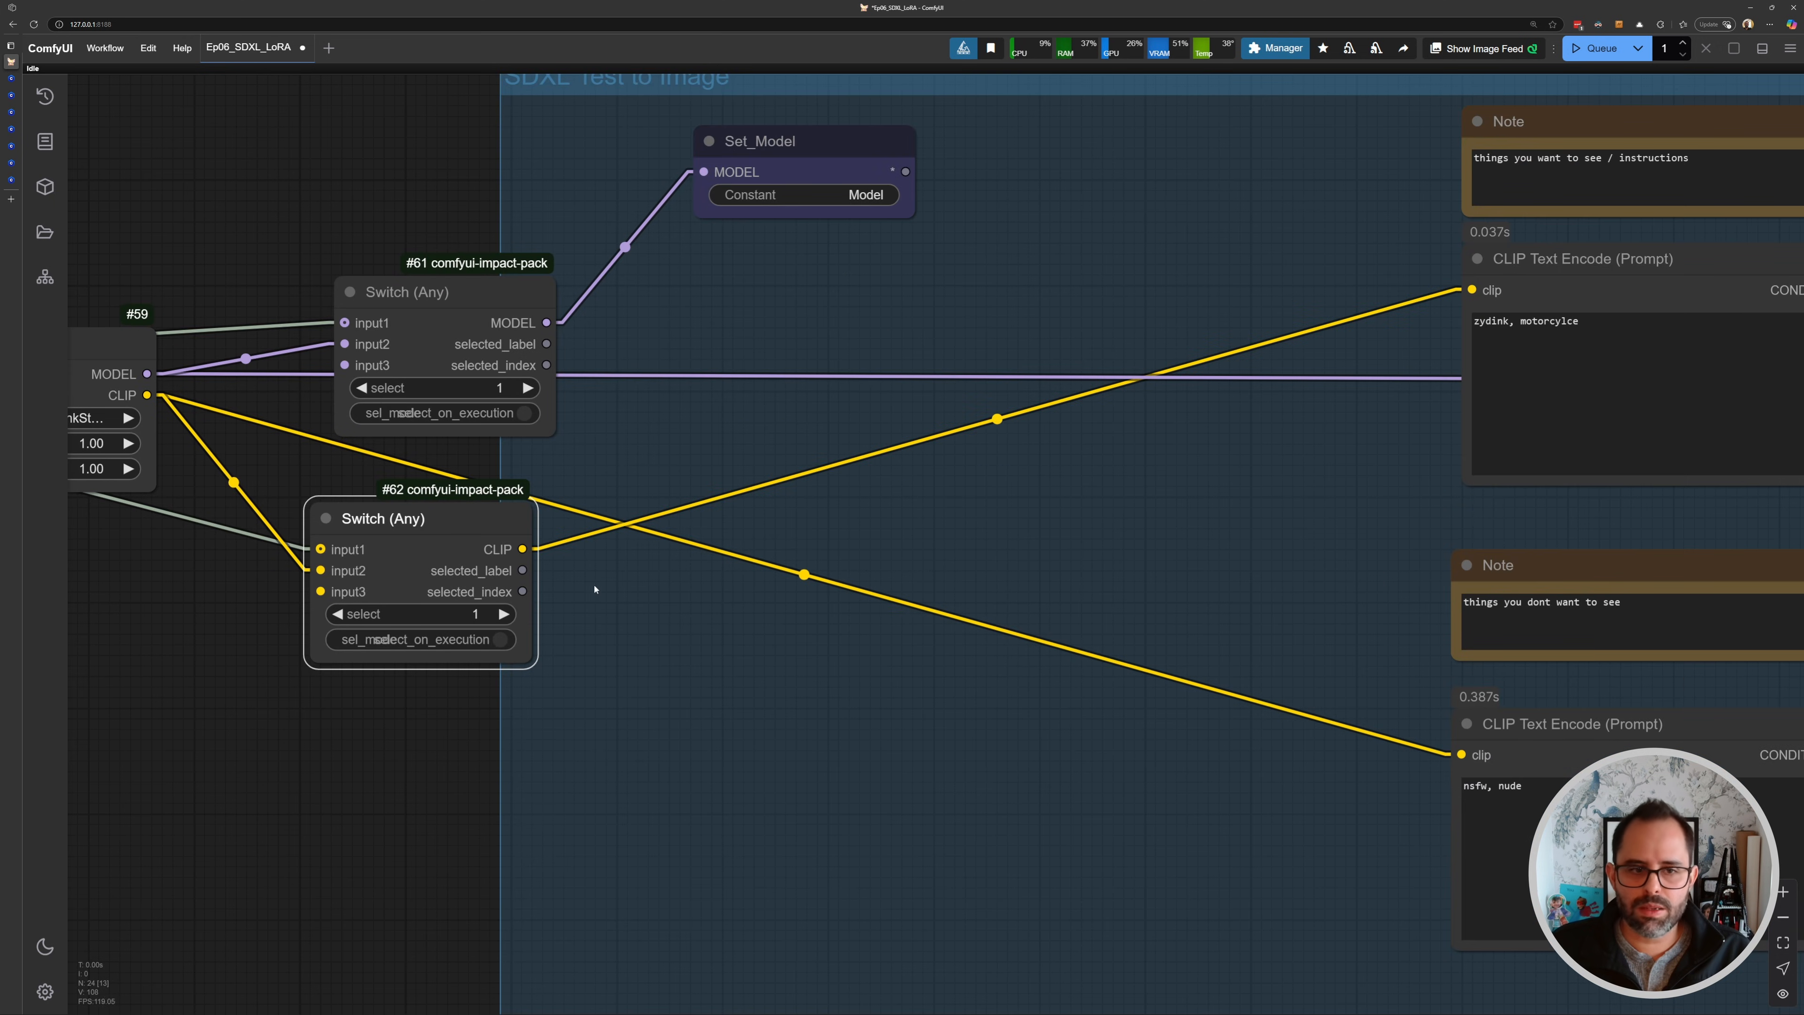
drag(523, 550, 745, 560)
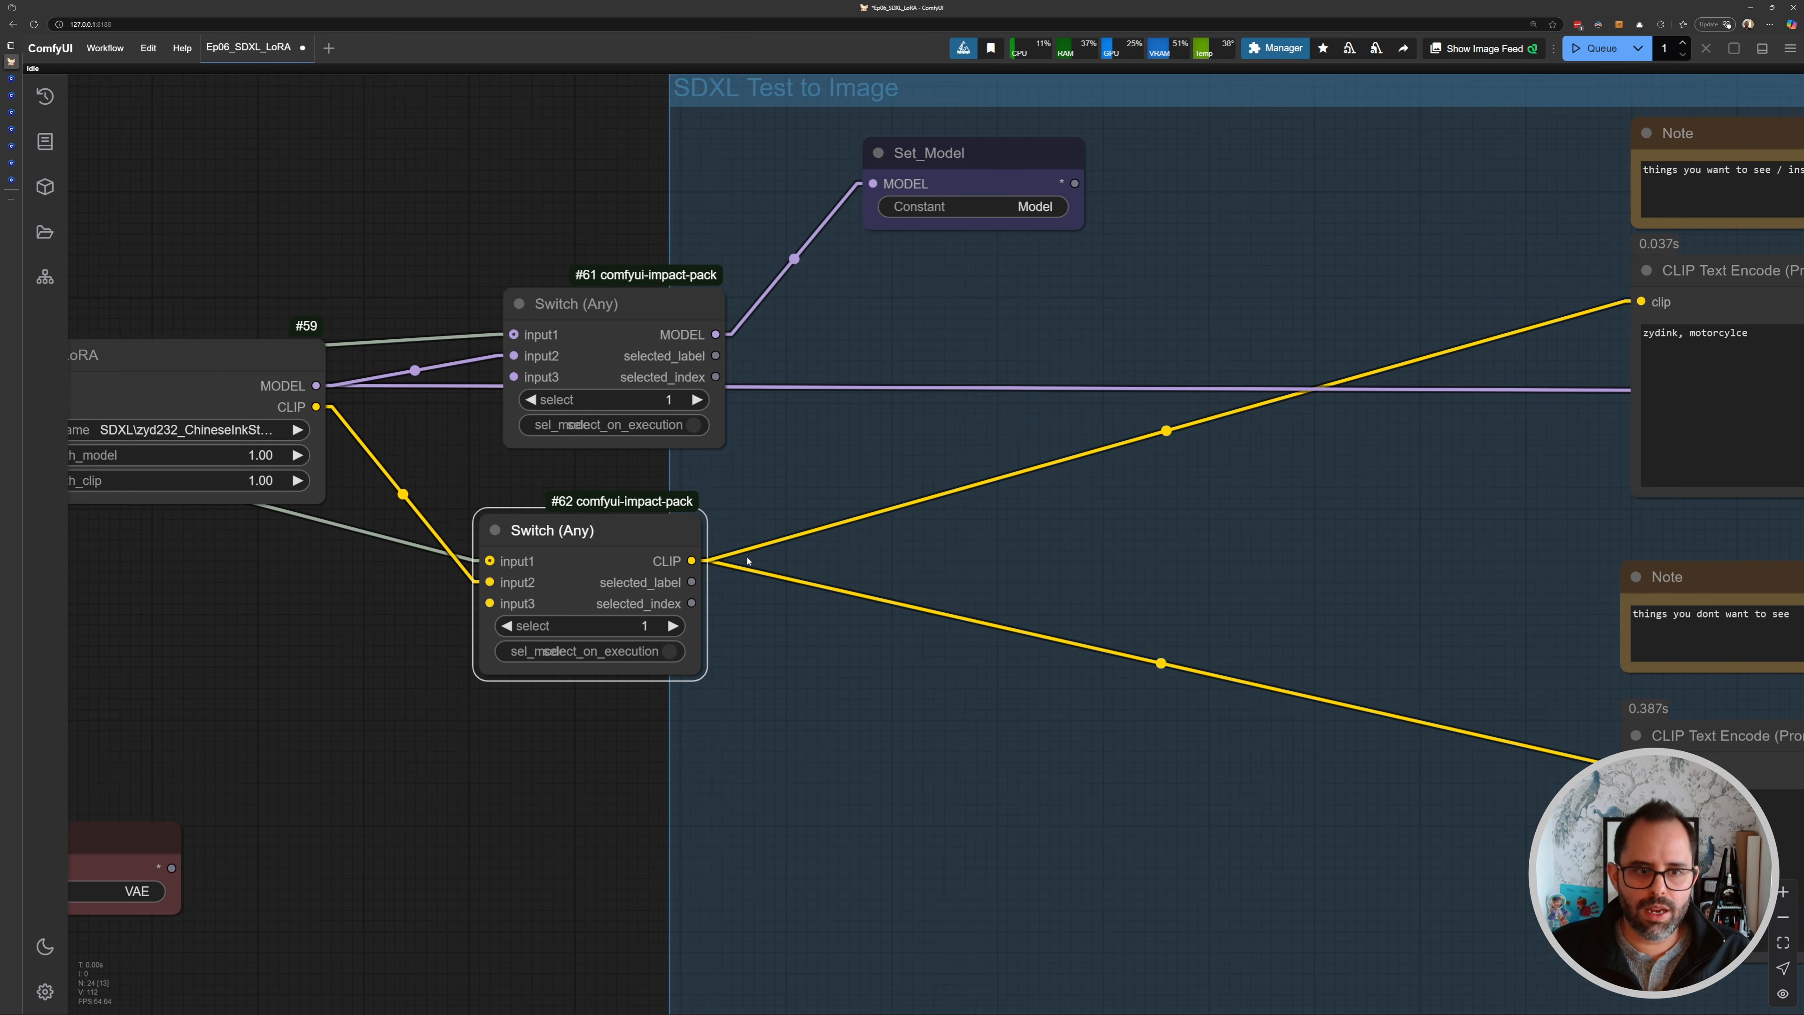
- Reposition the CLIP Switch node and add a reroute point on the Load Checkpoint CLIP wire below the Load LoRA node
drag(602, 519, 641, 562)
drag(412, 515, 636, 618)
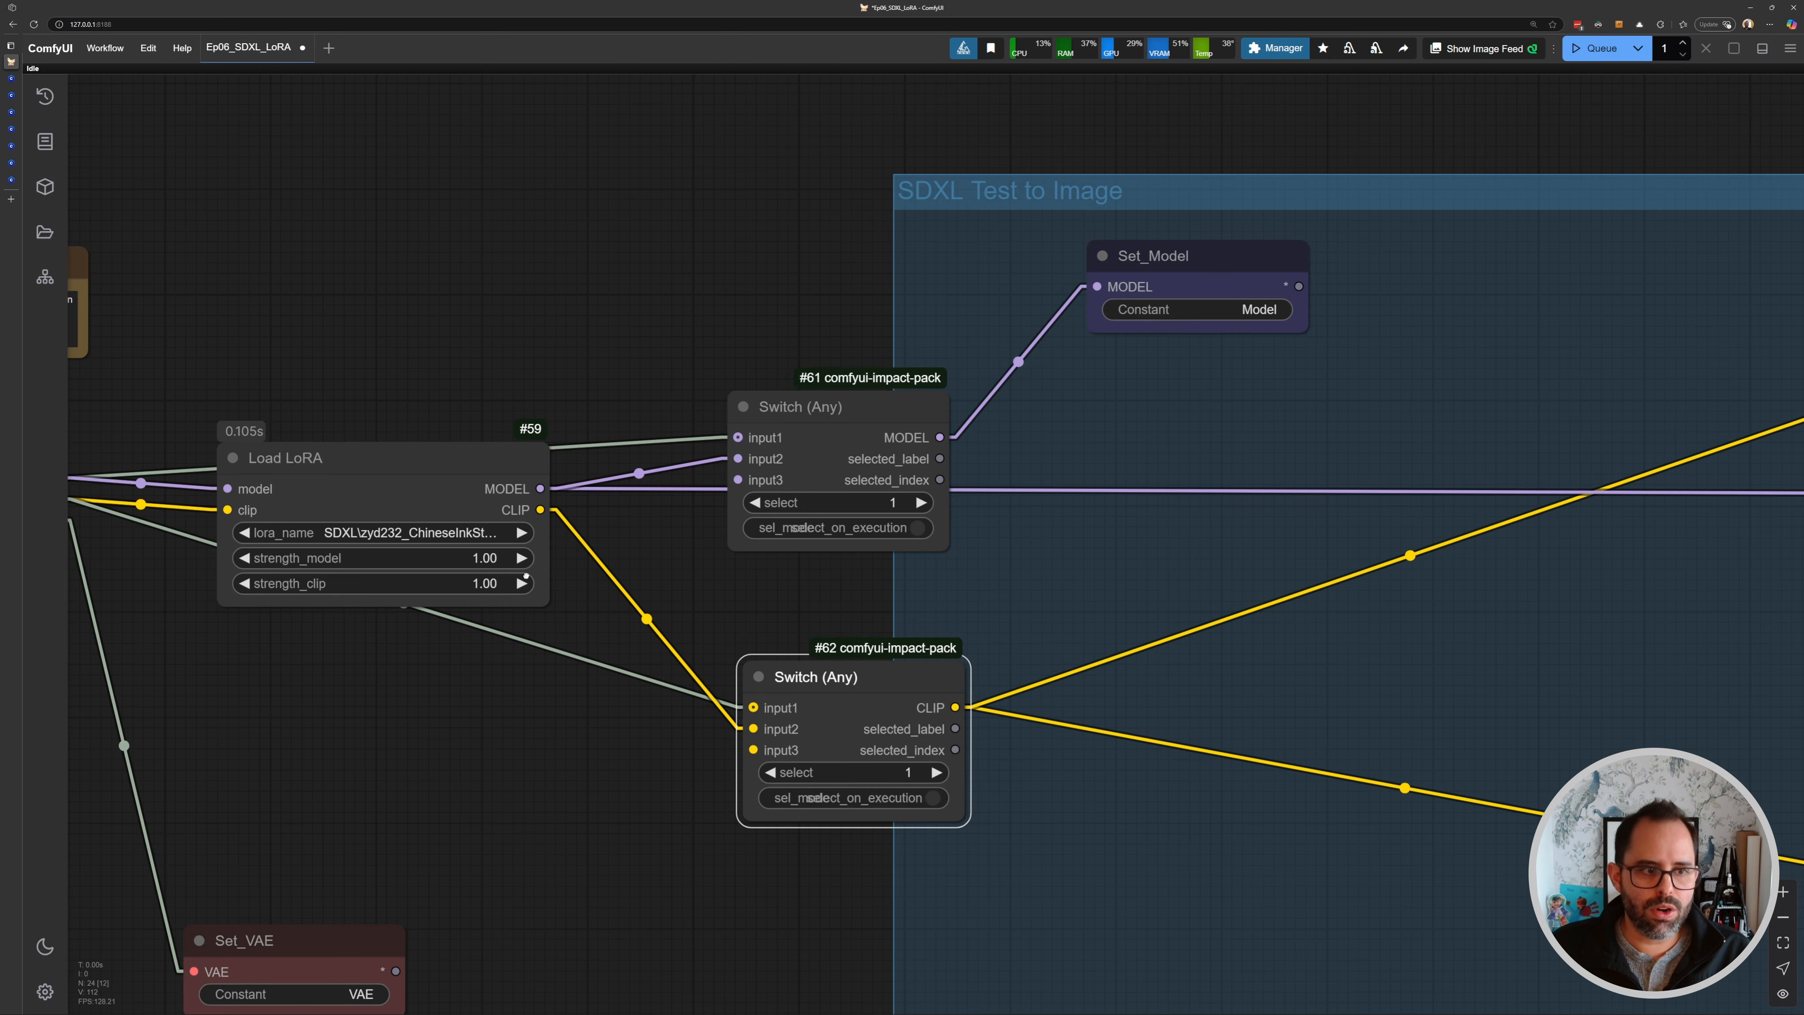
drag(526, 575, 776, 524)
scroll(776, 524, down, 1)
click(654, 565)
drag(1054, 619, 1047, 695)
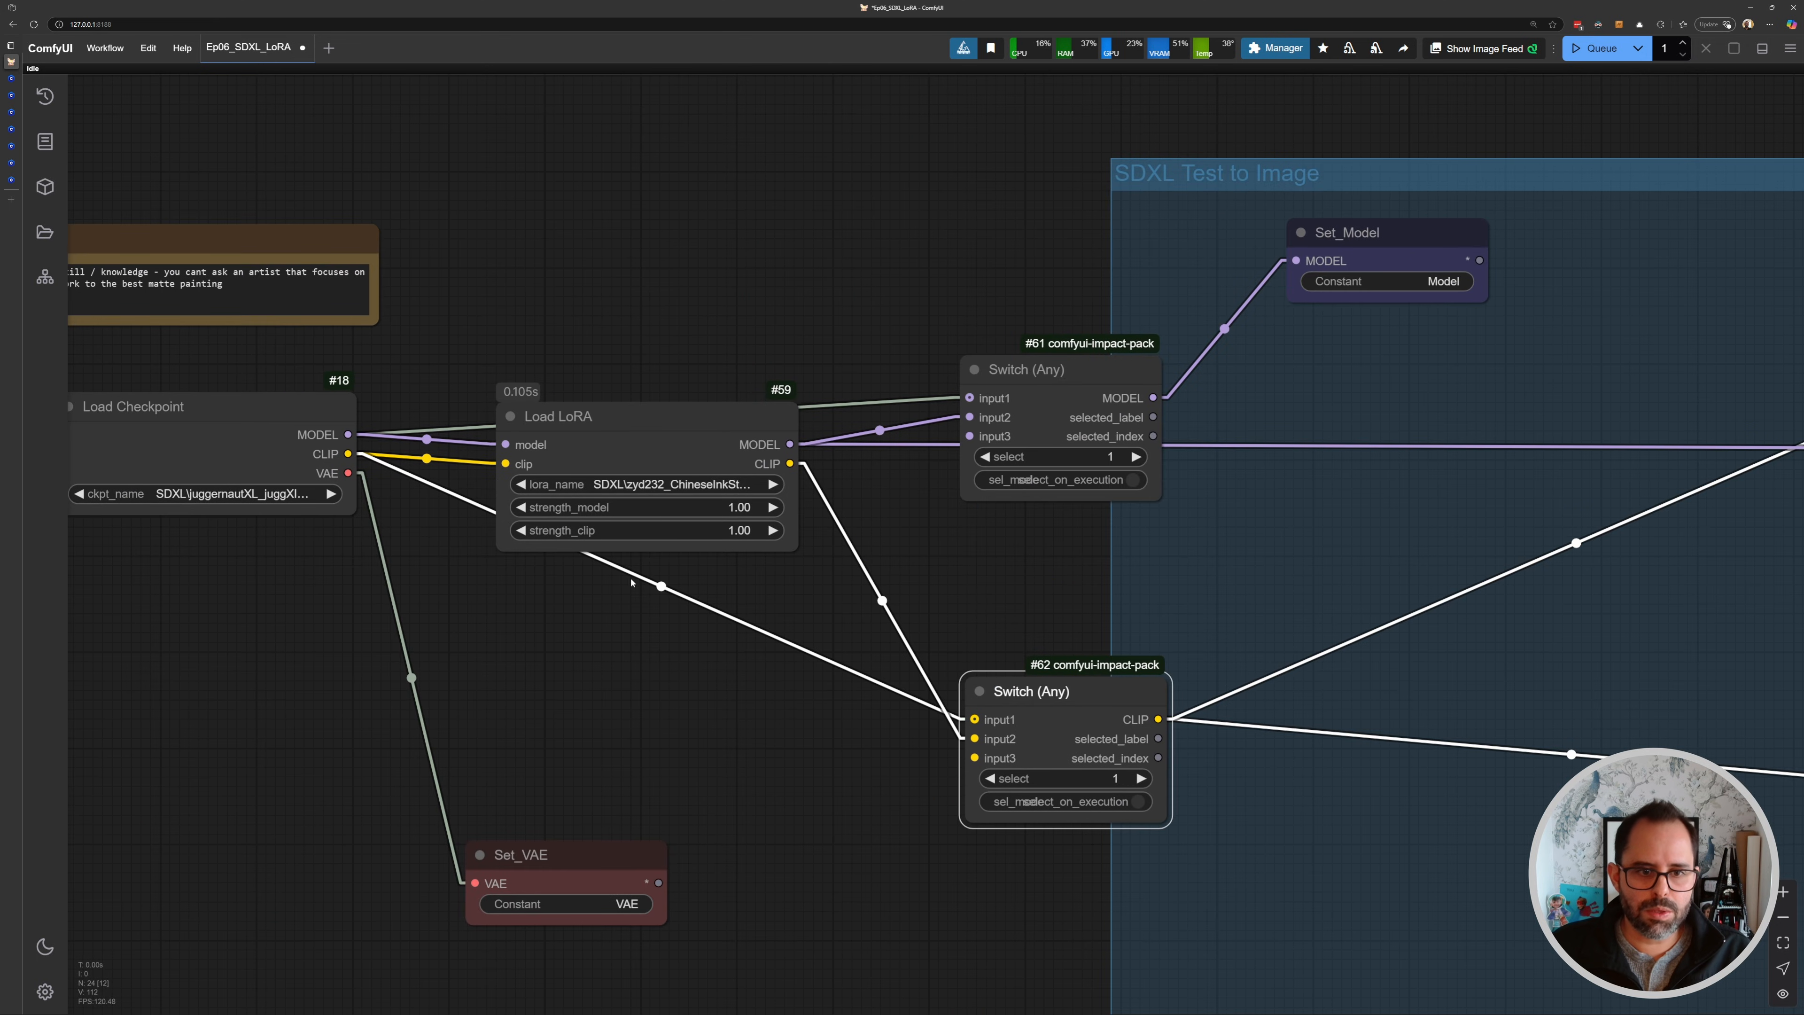
drag(661, 586, 620, 670)
drag(1043, 698, 1044, 648)
drag(994, 543, 997, 535)
- Reposition the MODEL Switch node and add reroute points routing the Load Checkpoint MODEL wire above the Load LoRA node
drag(1013, 355, 968, 271)
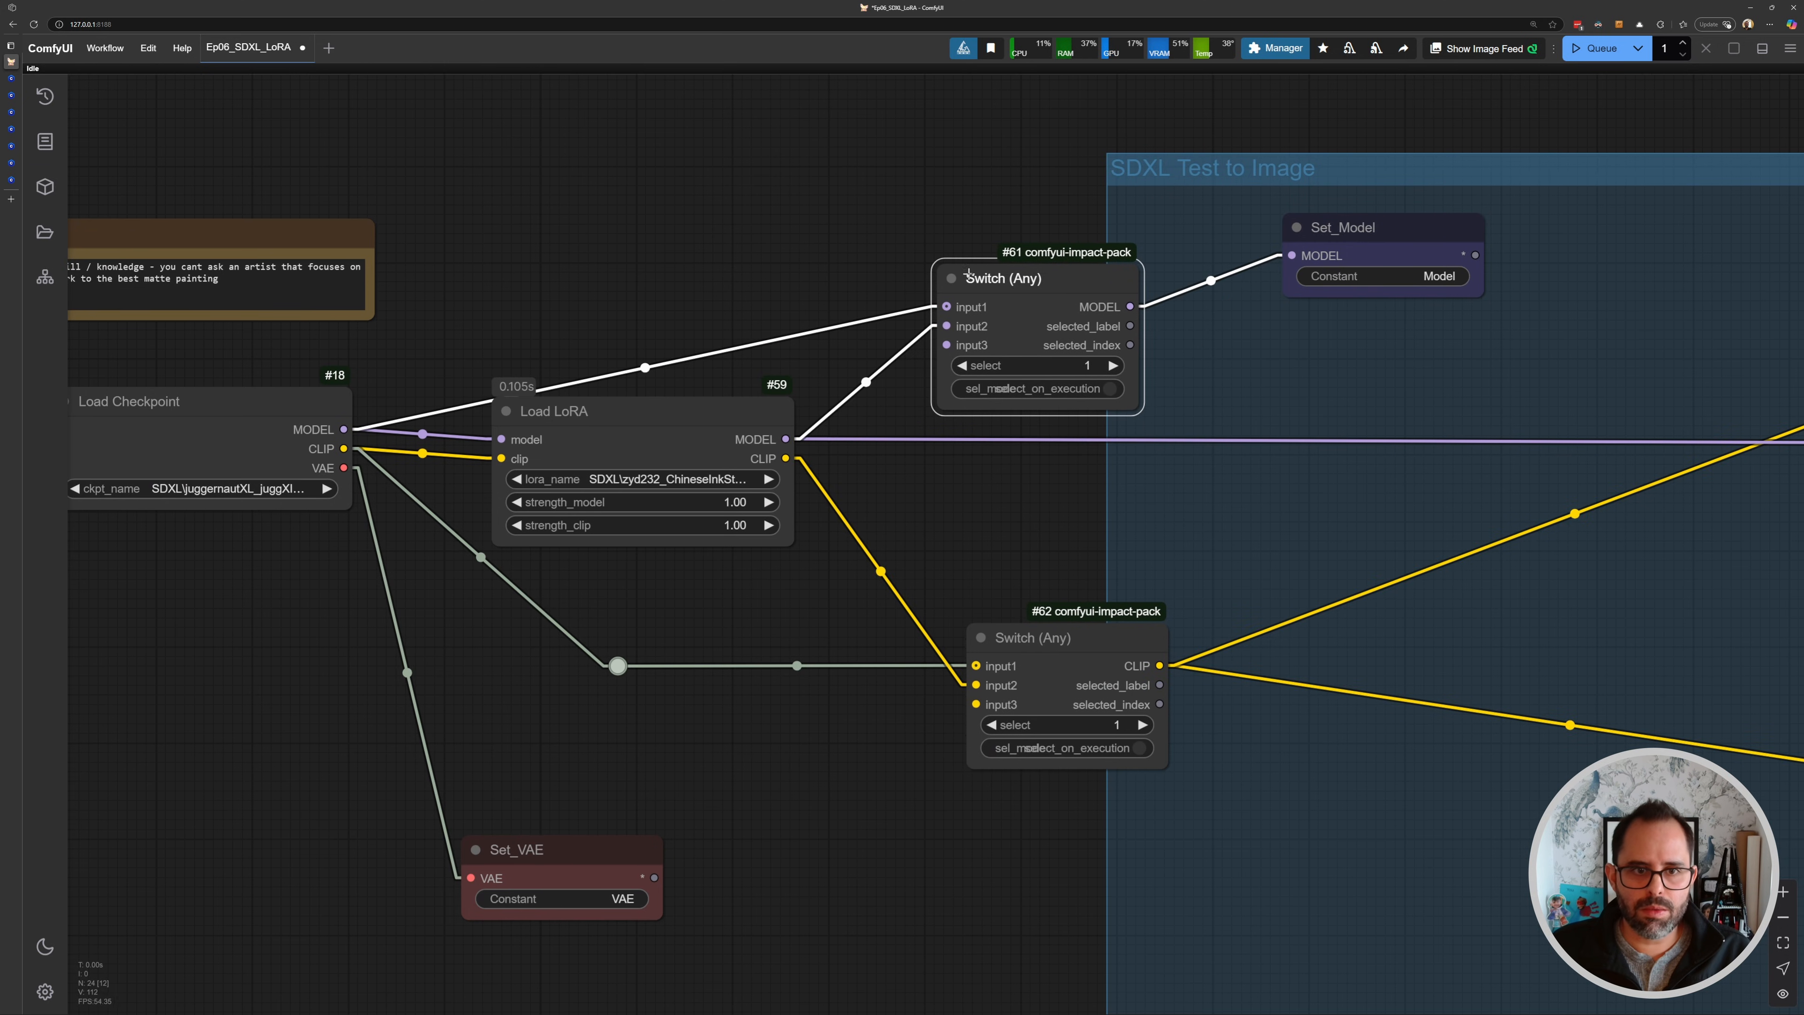
drag(643, 369, 623, 266)
drag(1054, 296, 1081, 411)
drag(799, 344, 850, 257)
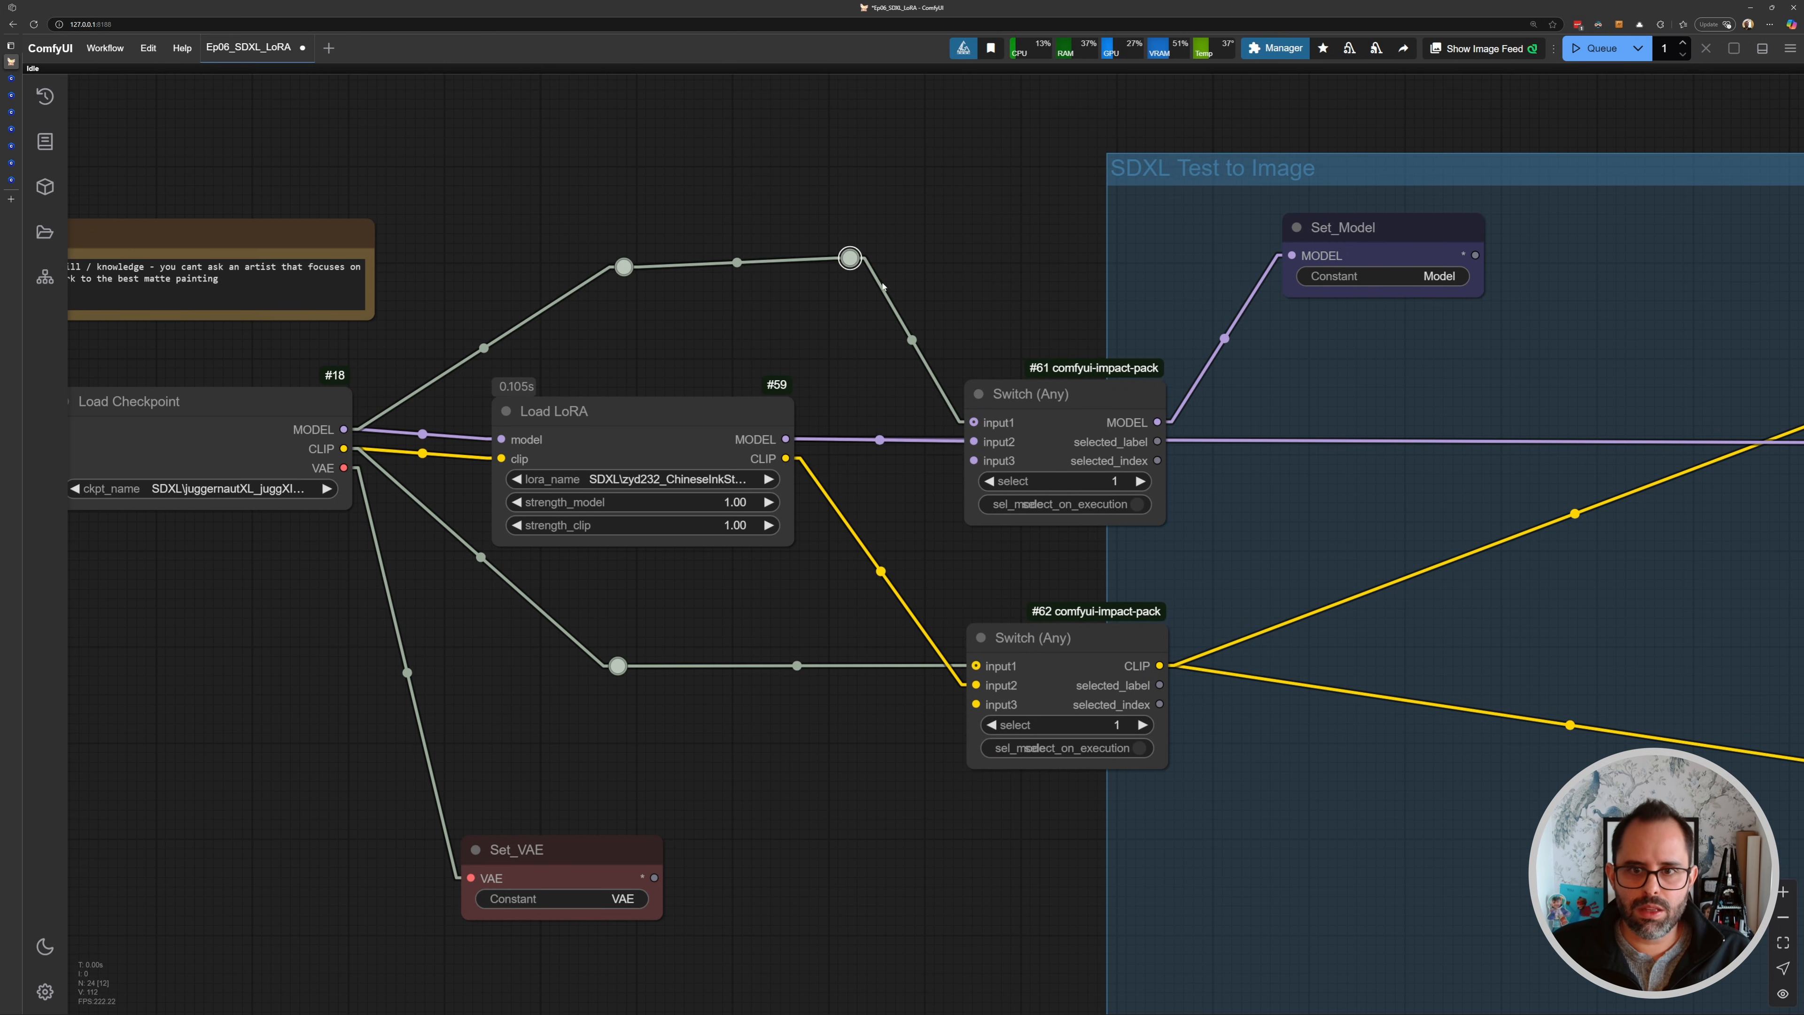
drag(1278, 241, 932, 325)
drag(713, 606, 818, 486)
scroll(955, 492, down, 3)
drag(332, 687, 425, 690)
drag(326, 562, 707, 521)
drag(332, 314, 275, 381)
drag(413, 380, 390, 384)
scroll(797, 341, up, 2)
click(889, 249)
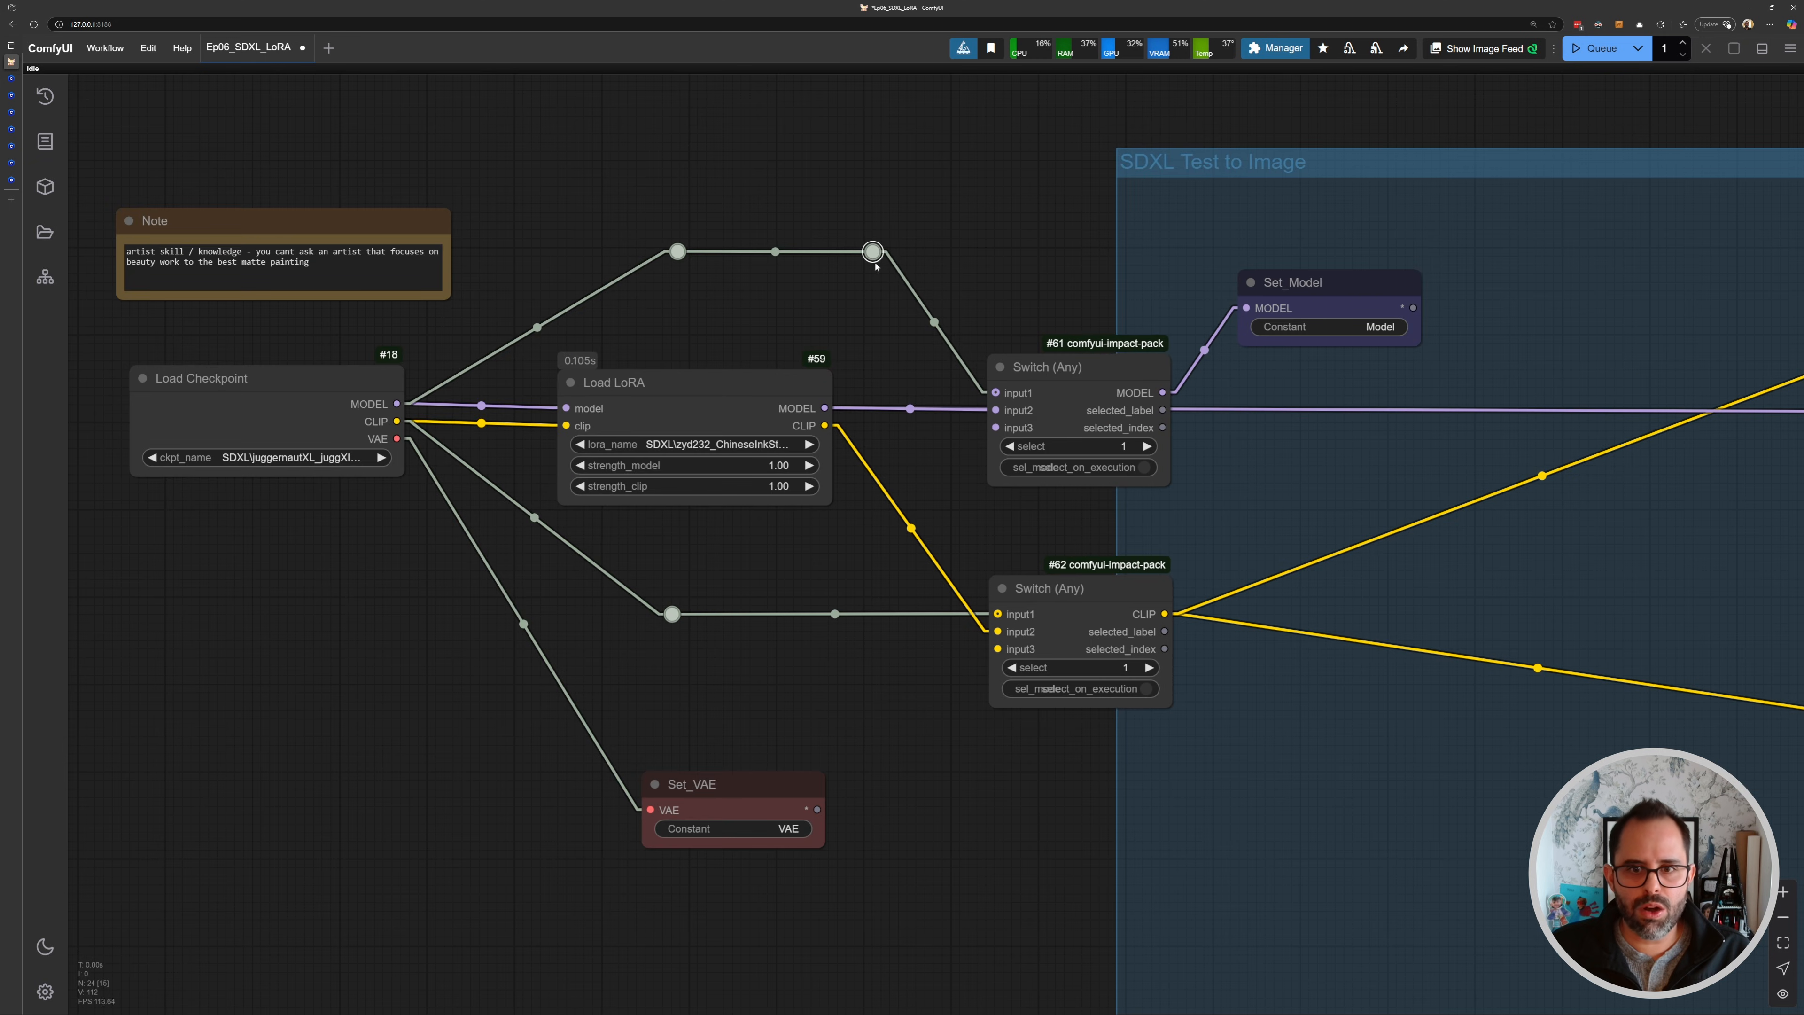
- Delete the word zydink from the positive prompt and queue a generation
scroll(1005, 407, up, 3)
drag(1120, 507, 1030, 425)
scroll(1023, 377, up, 3)
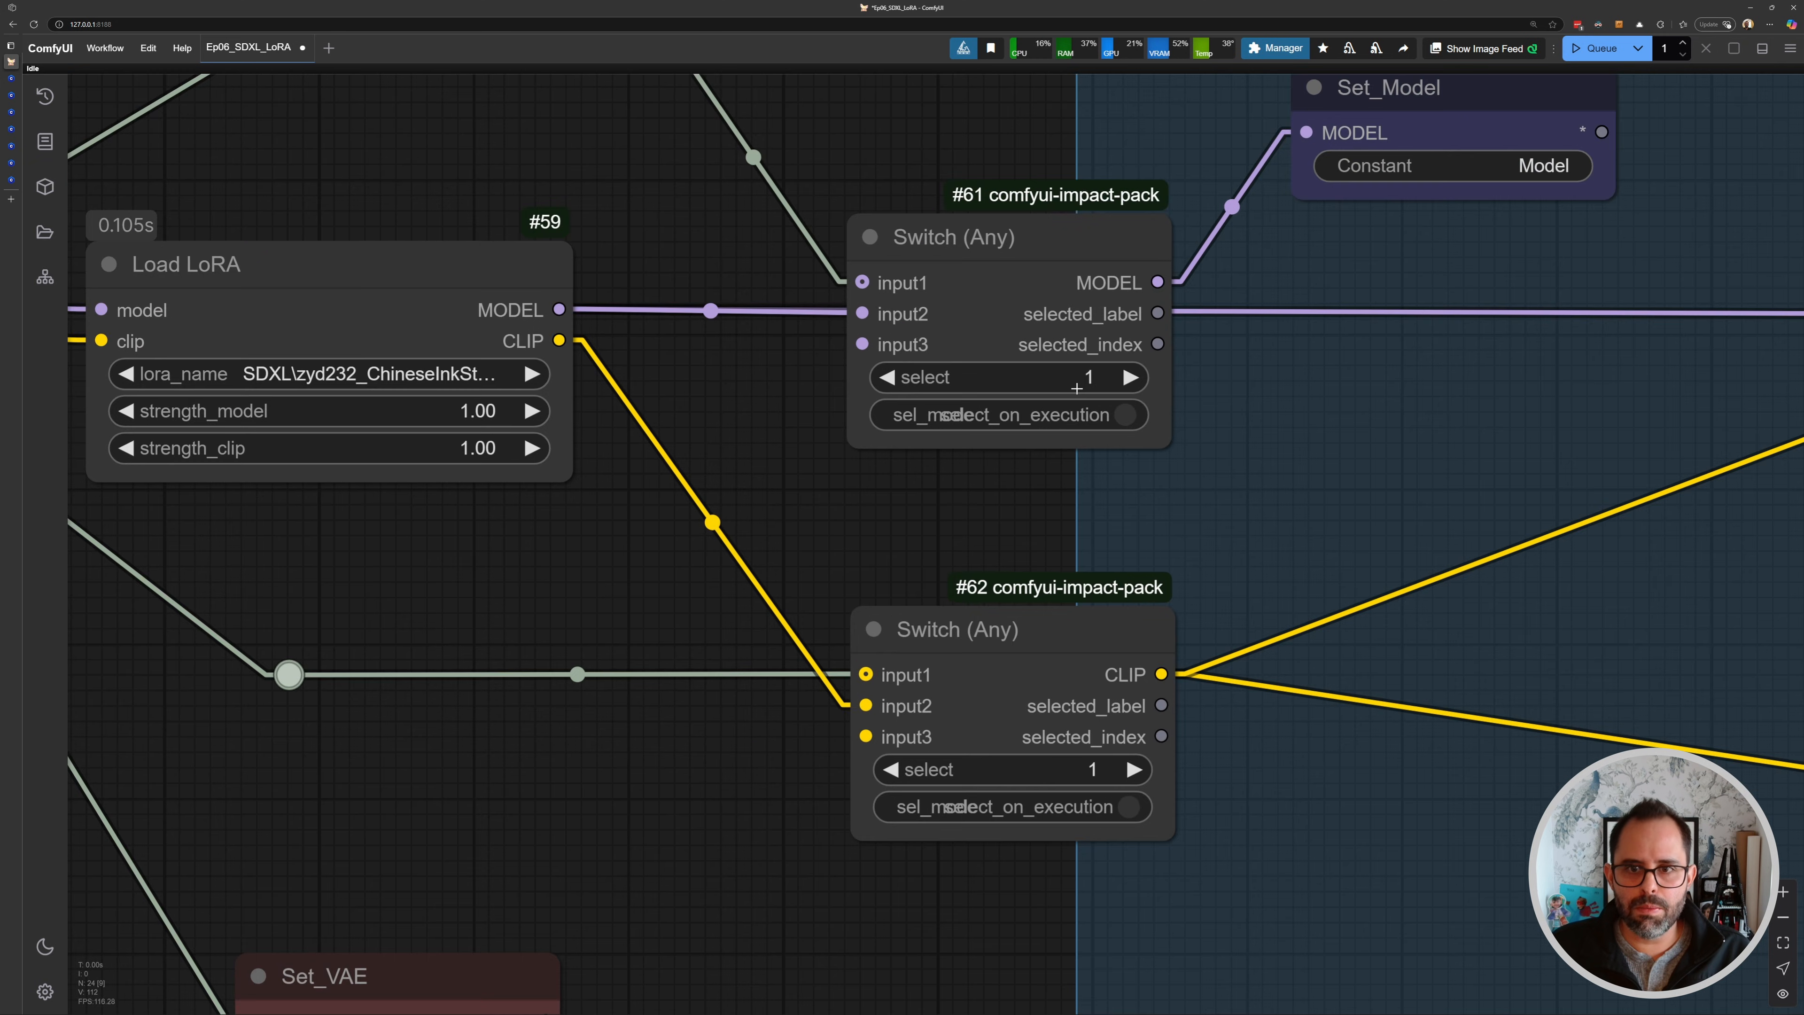
scroll(1086, 653, down, 10)
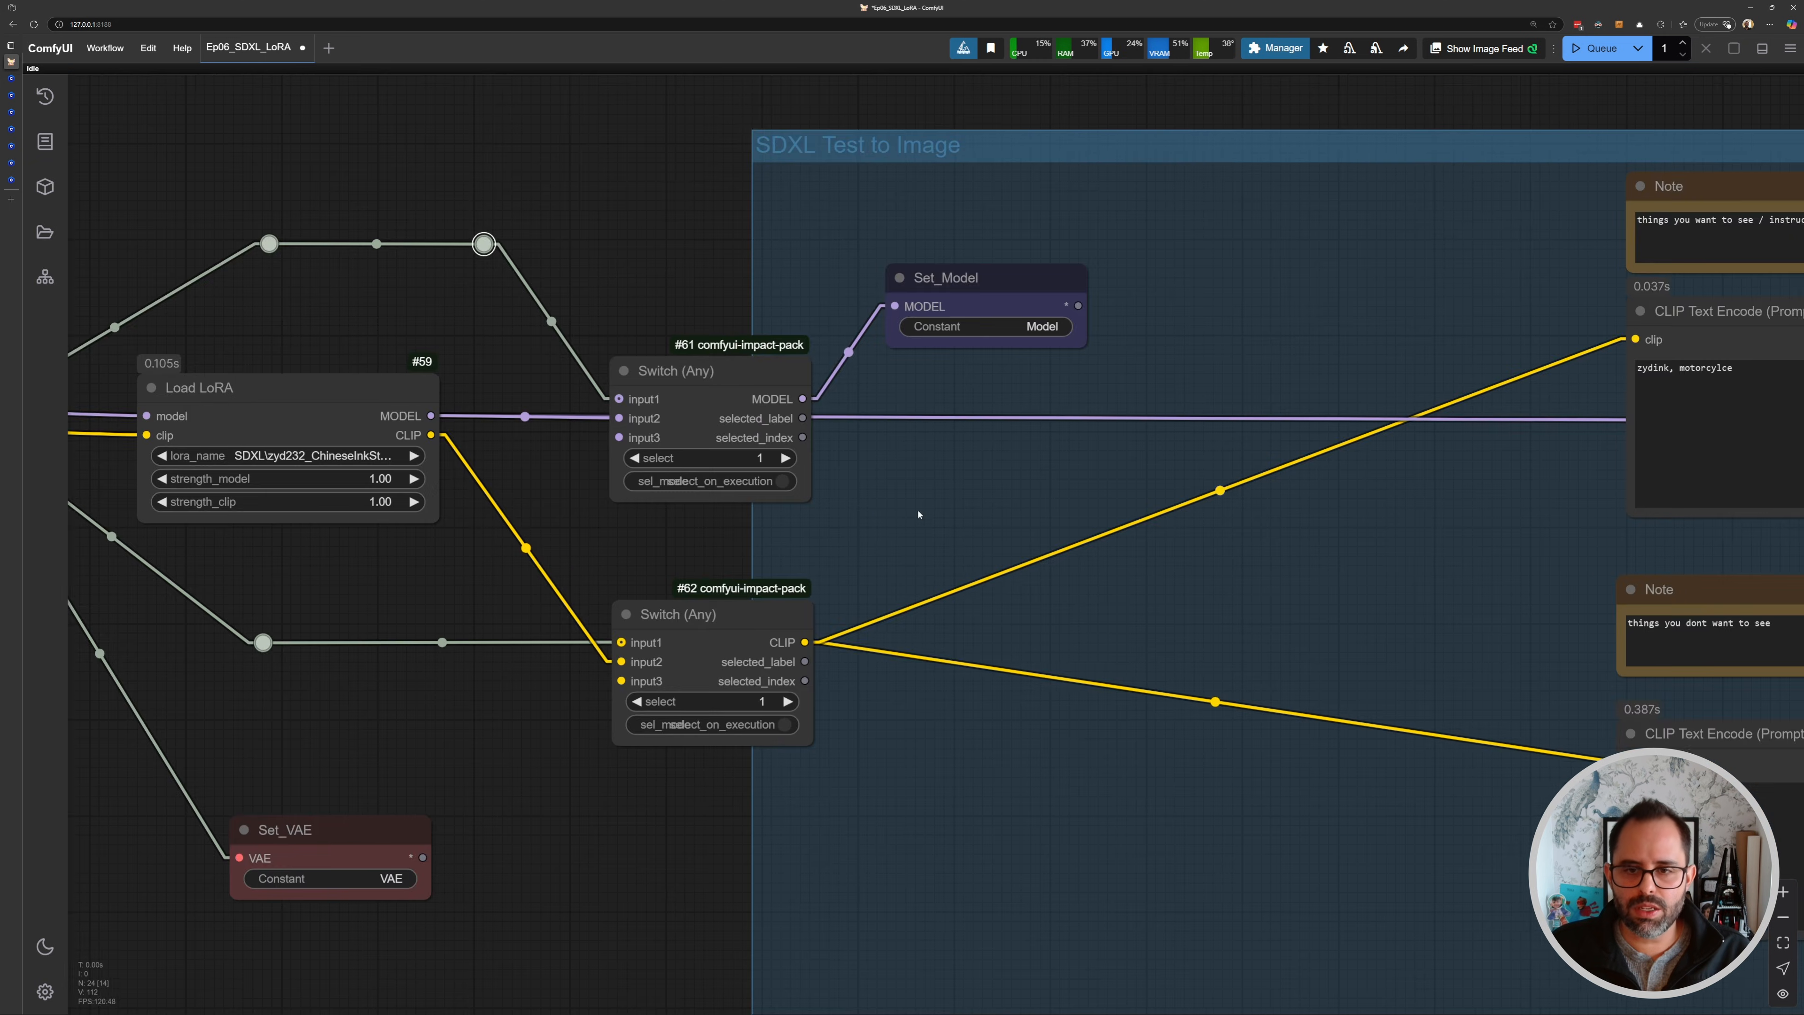
drag(906, 524, 454, 457)
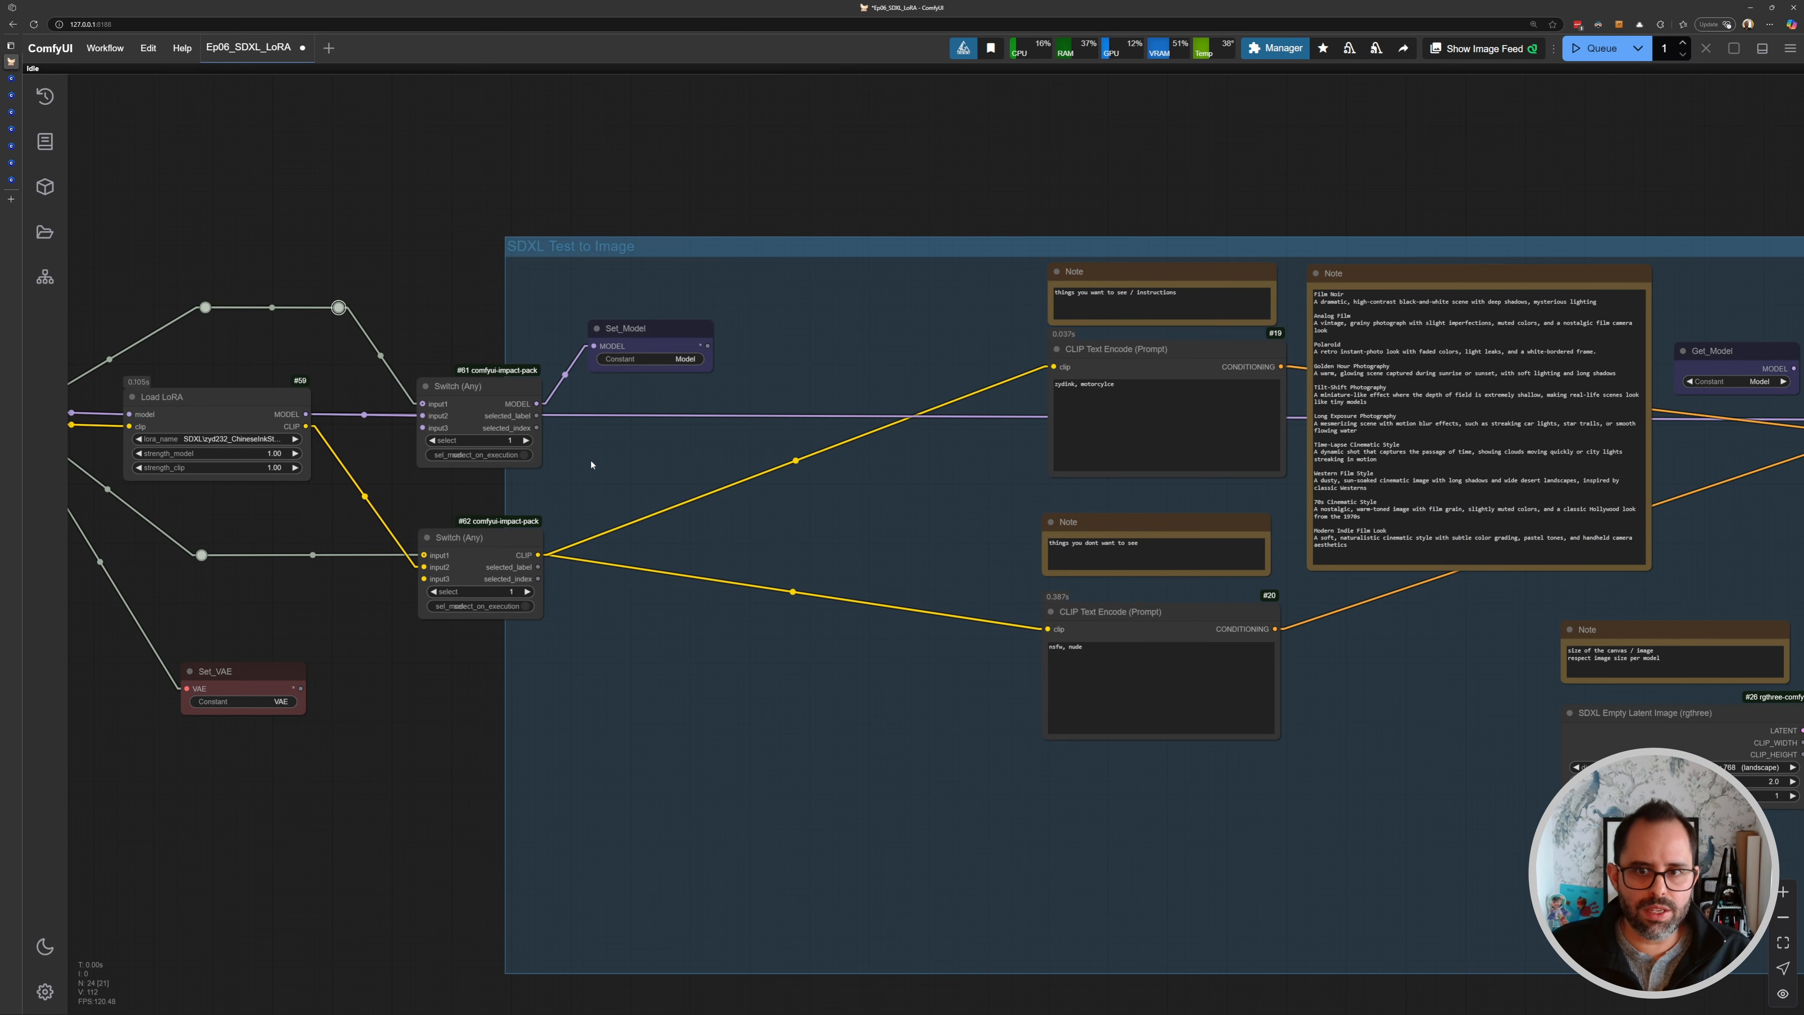
double_click(1066, 384)
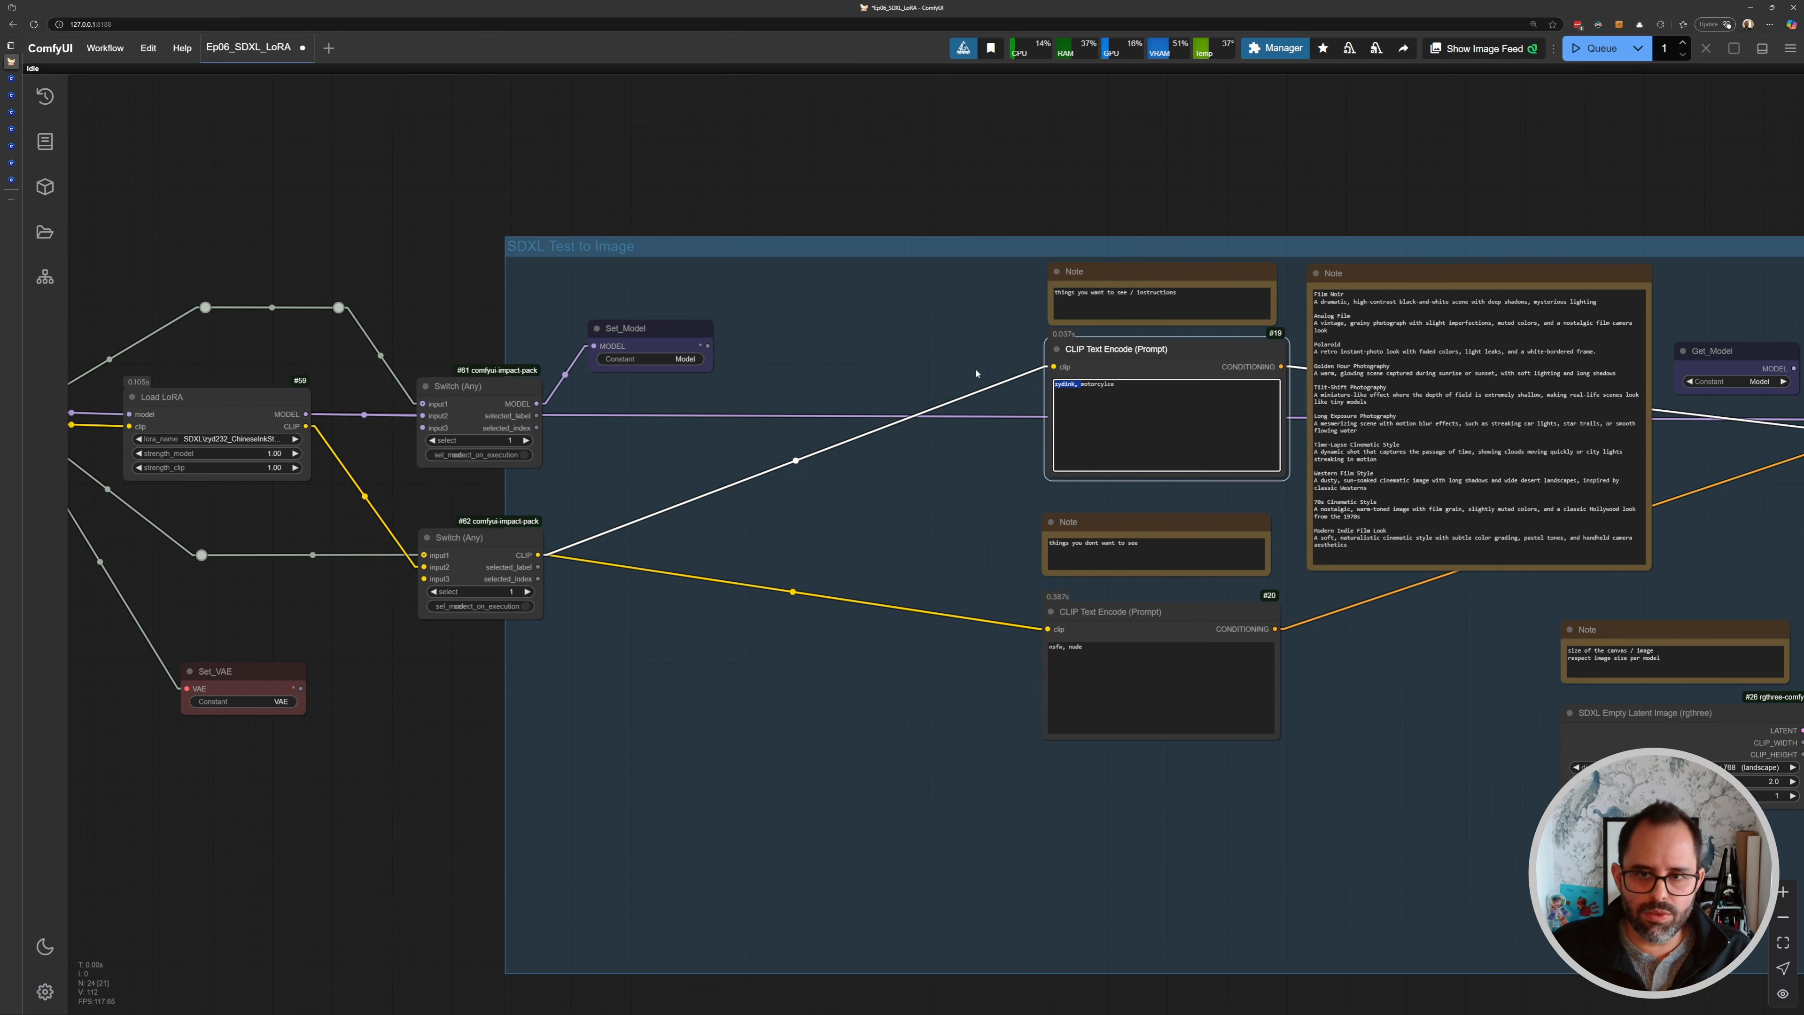
key(BackSpace)
key(ctrl+Return)
- Inspect the generated motorcycle image in the KSampler and Save Image nodes
scroll(845, 472, down, 3)
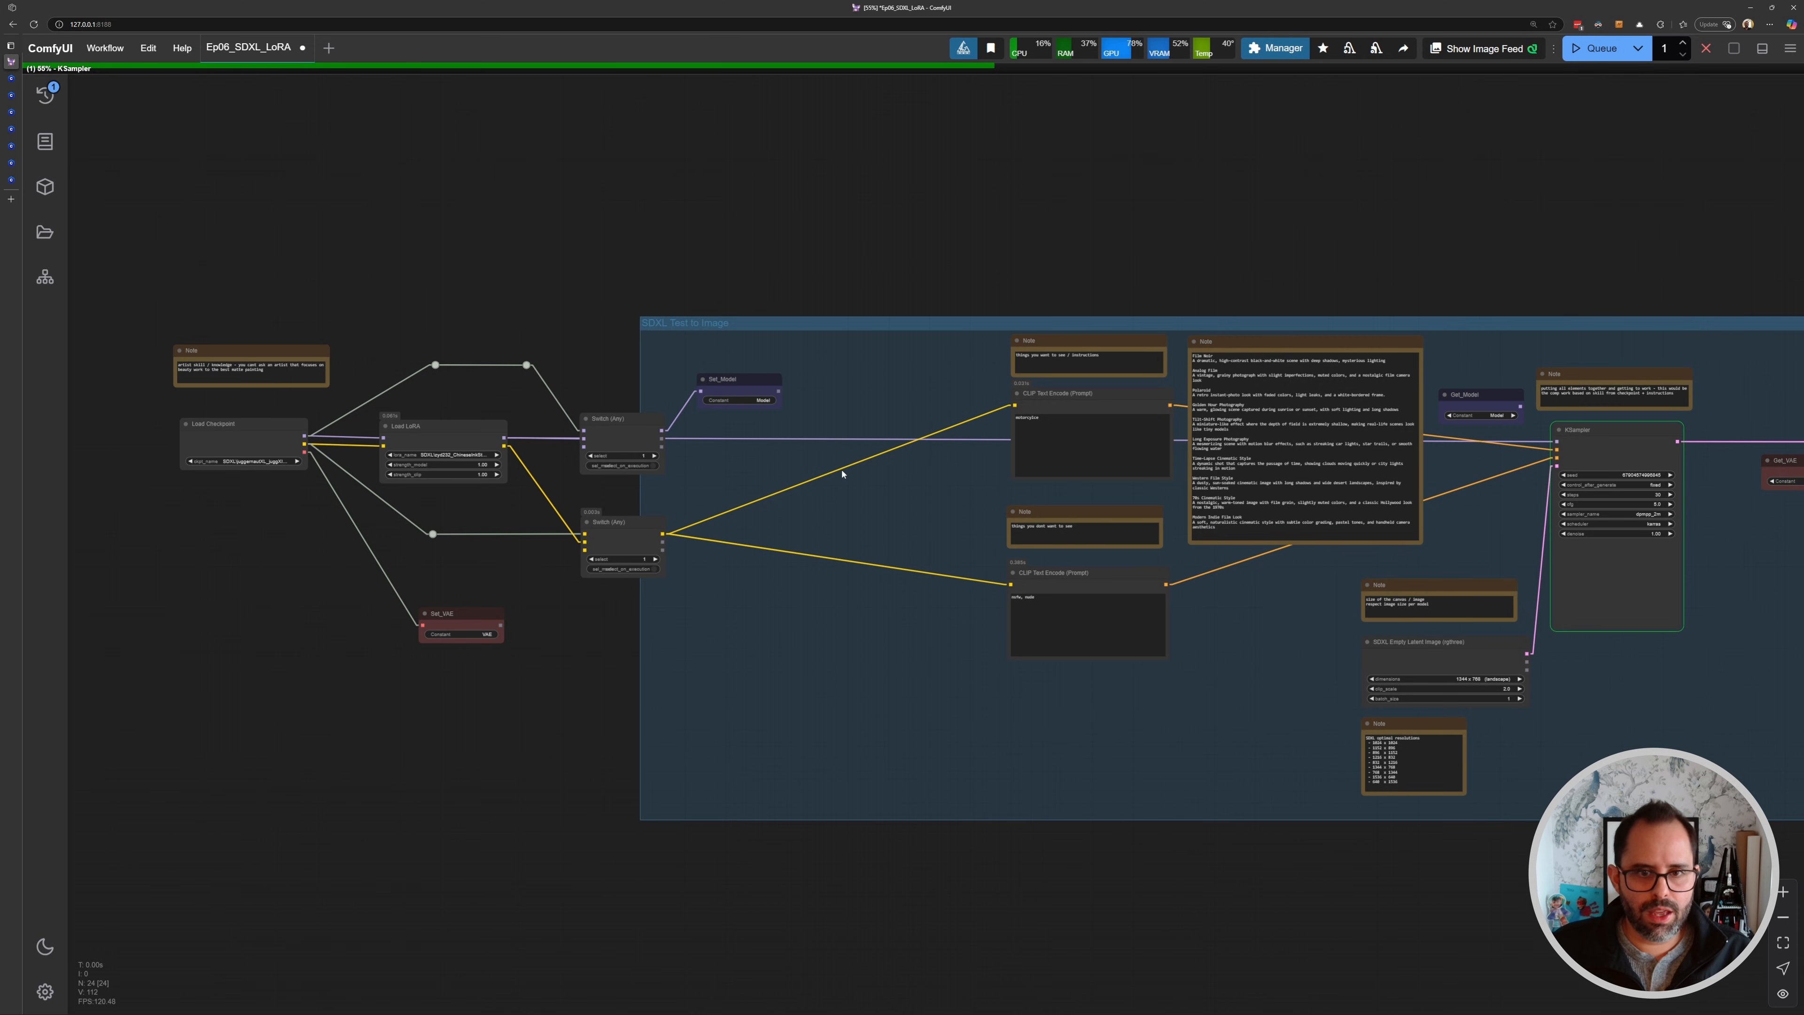
drag(881, 484, 334, 405)
scroll(1099, 471, up, 5)
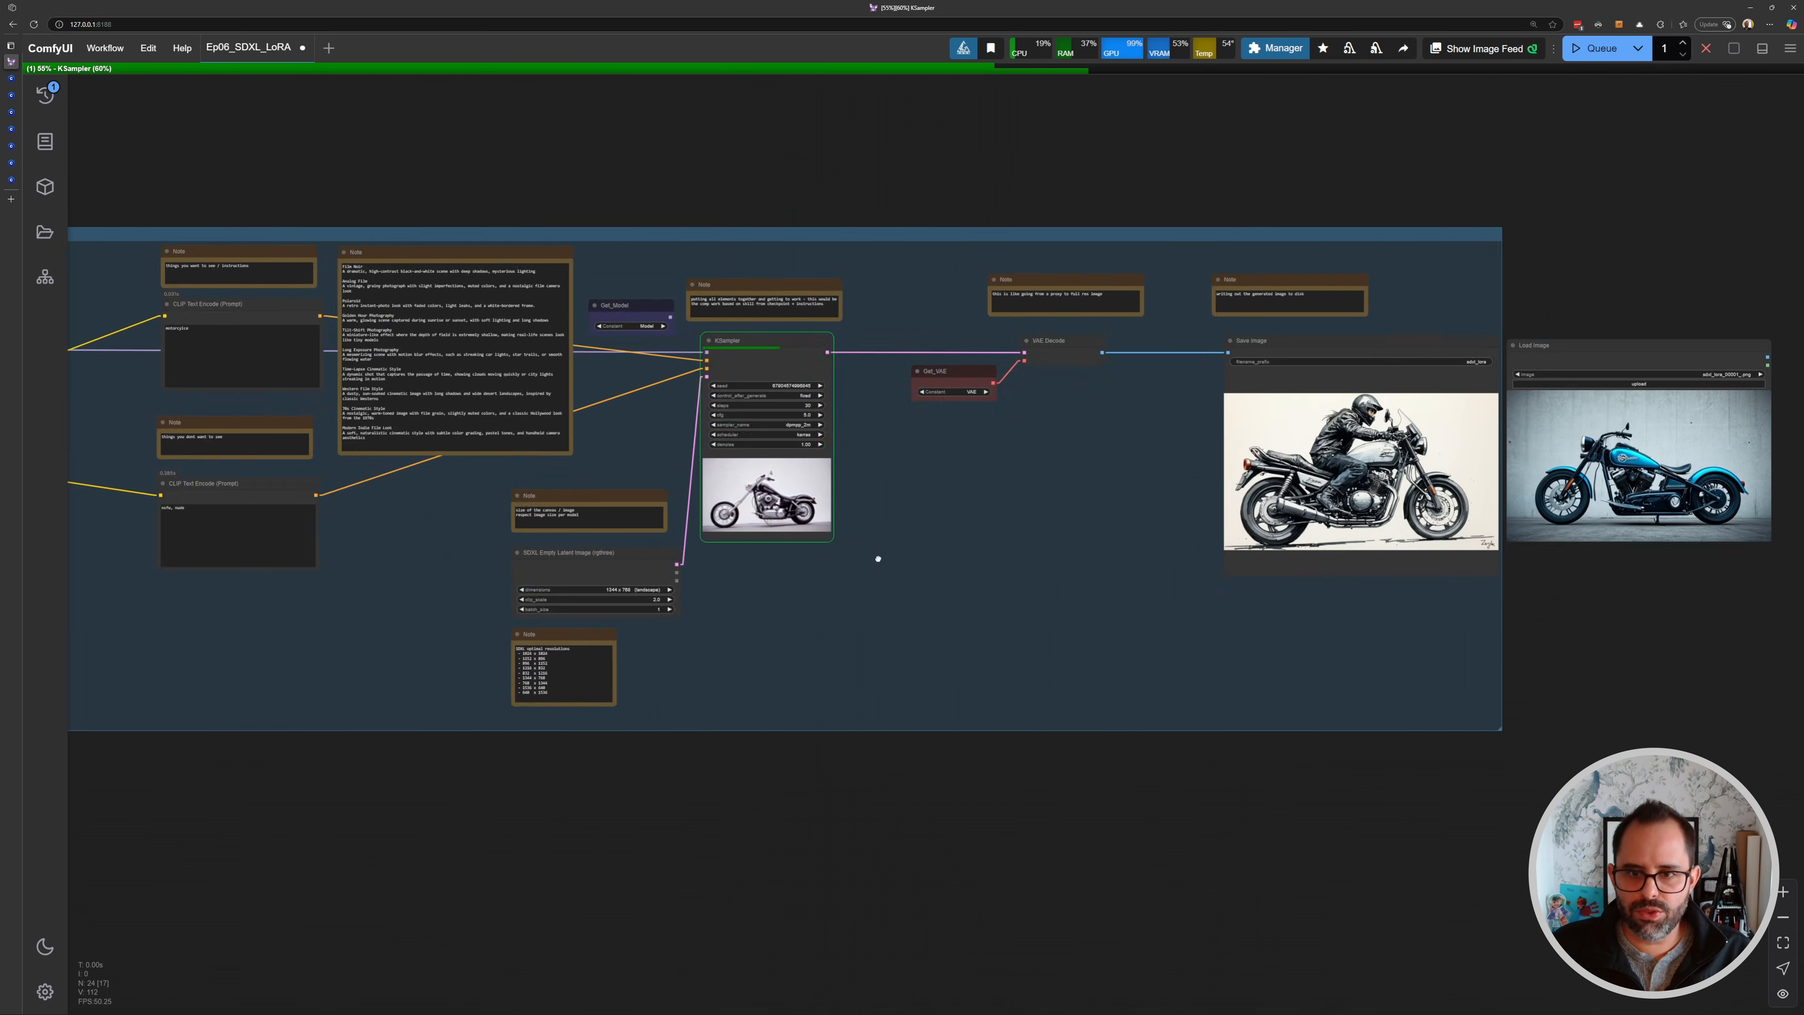
scroll(1099, 471, up, 4)
scroll(1130, 473, down, 4)
- Set both Switch nodes' select value to 2 and queue a generation
drag(762, 423, 1492, 448)
drag(400, 416, 1668, 440)
scroll(781, 356, down, 1)
scroll(746, 326, up, 8)
scroll(827, 430, up, 1)
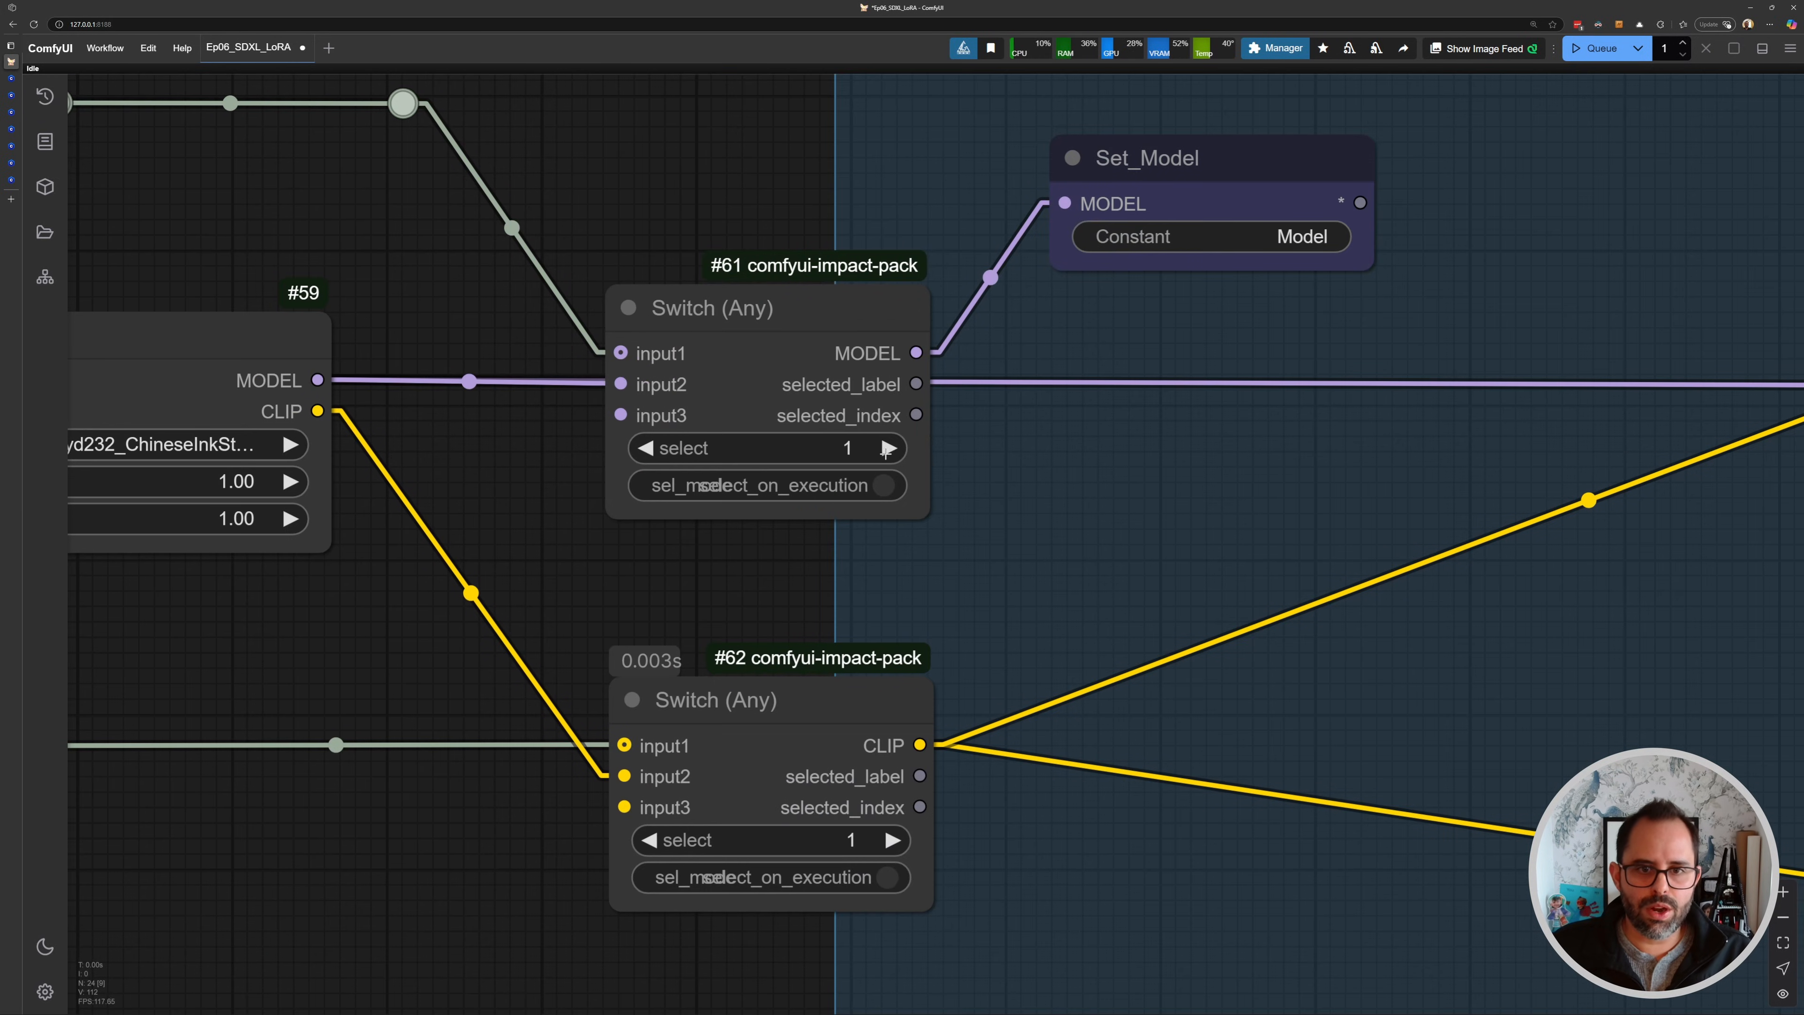
click(888, 841)
scroll(888, 841, down, 3)
key(ctrl+Return)
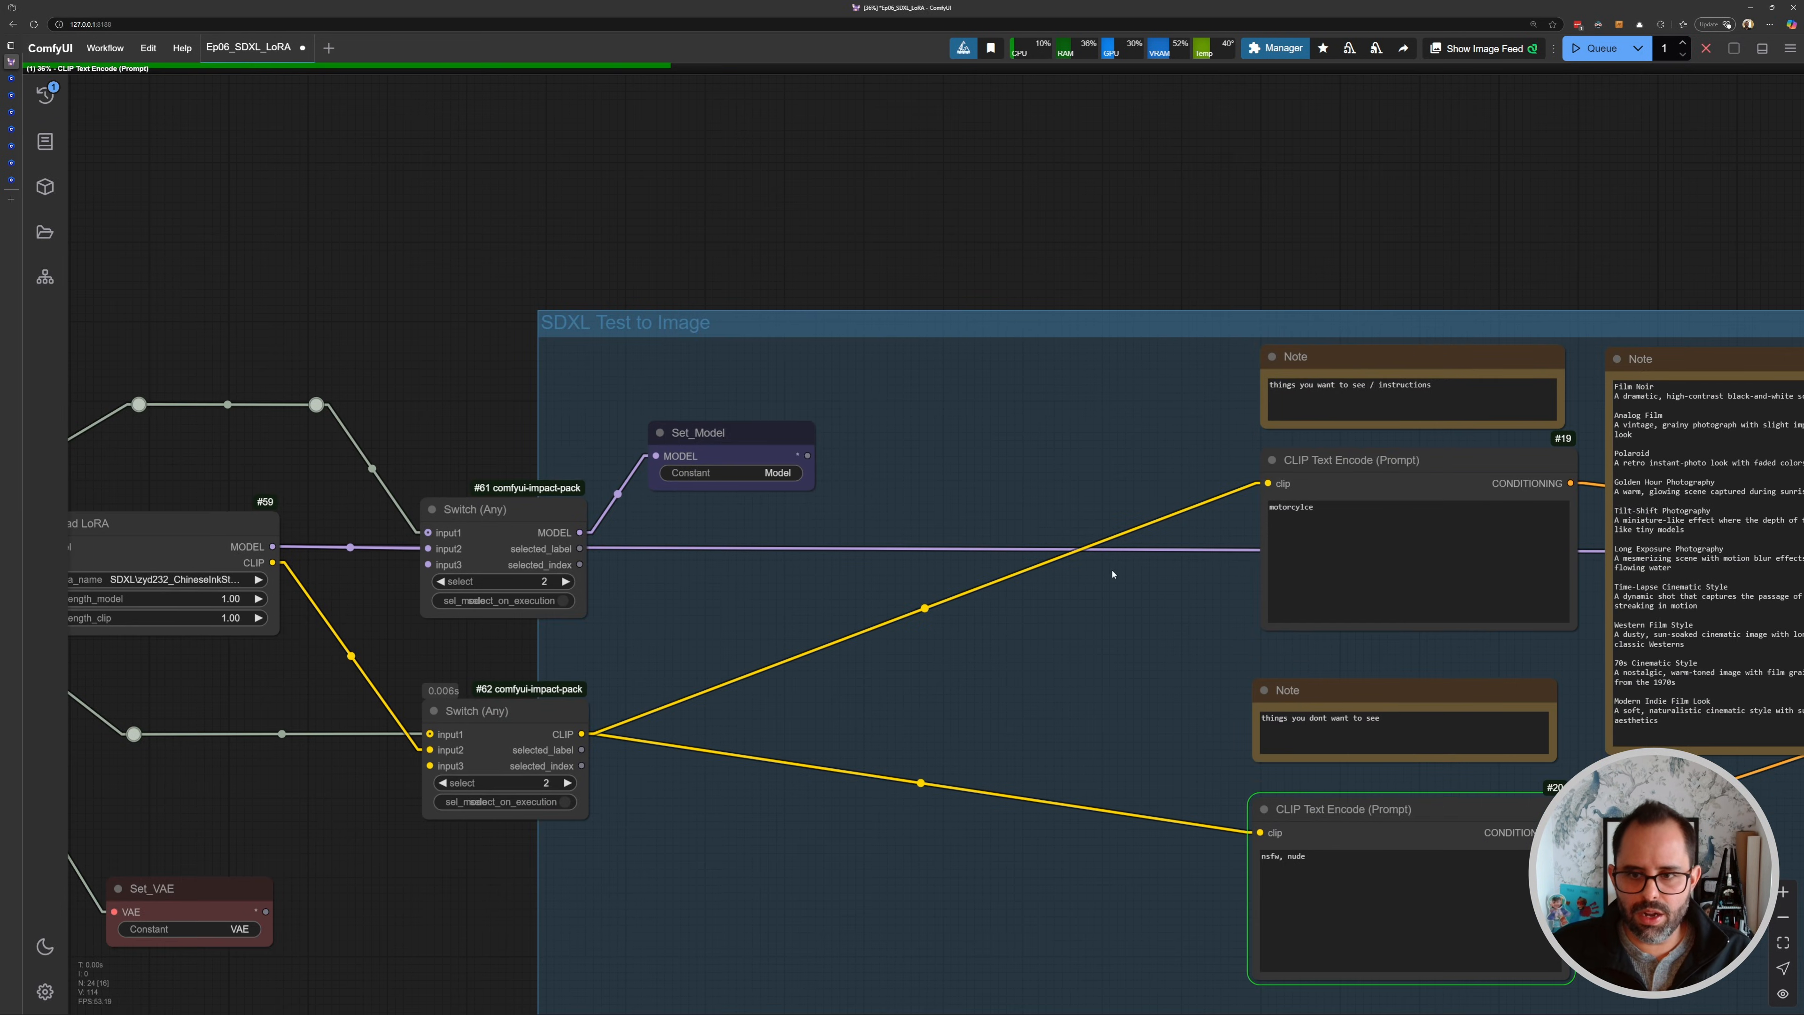
- Inspect the Load LoRA node's connections to the two Switch nodes
scroll(1232, 563, down, 2)
scroll(548, 562, up, 5)
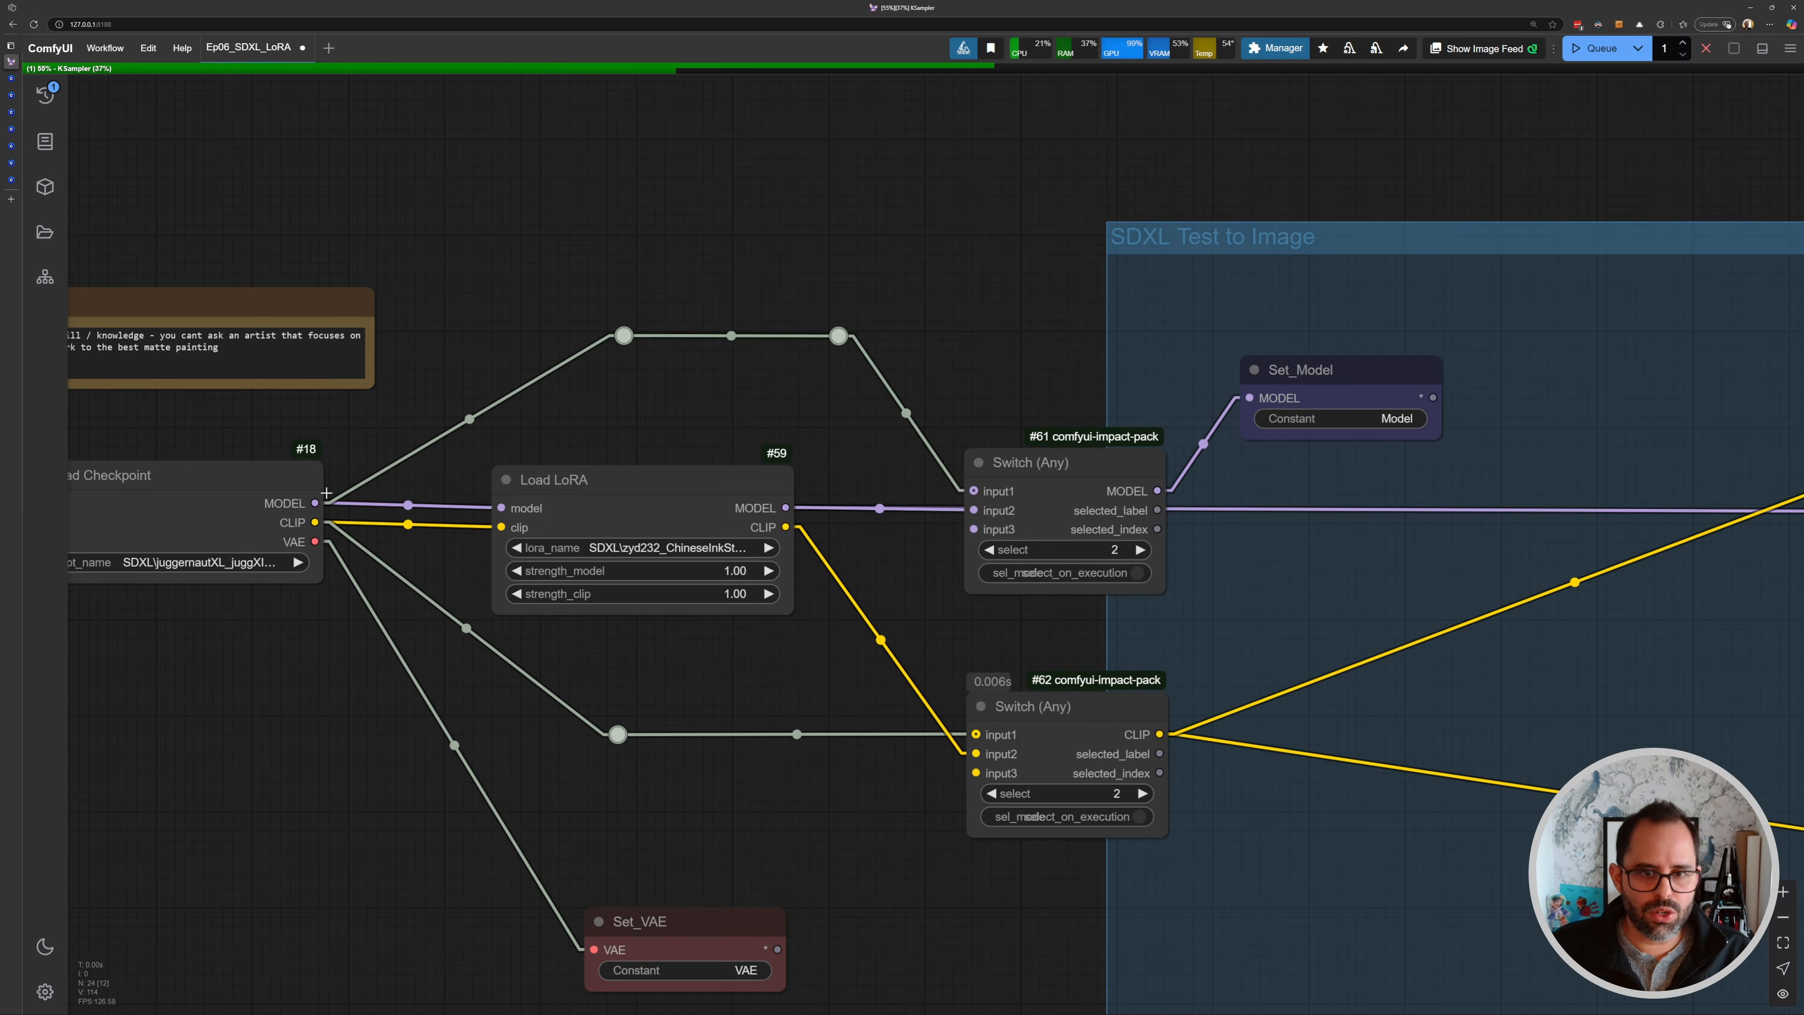
scroll(888, 523, up, 5)
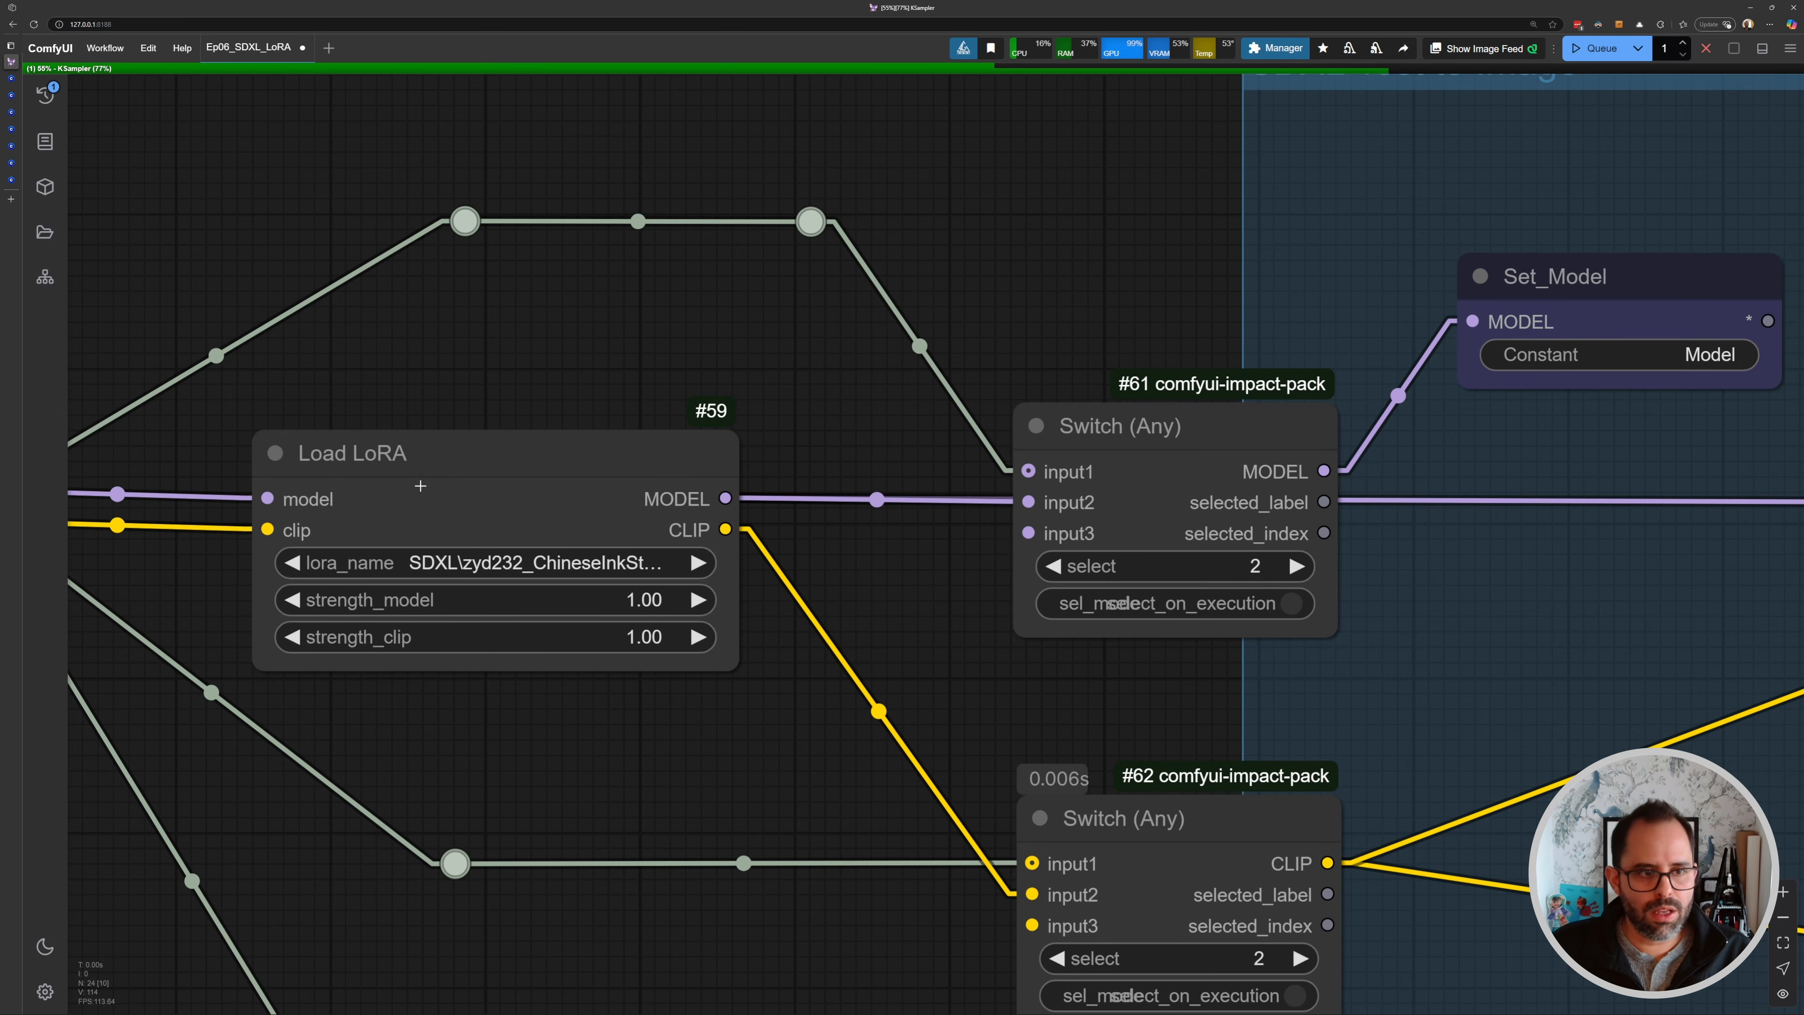
click(451, 452)
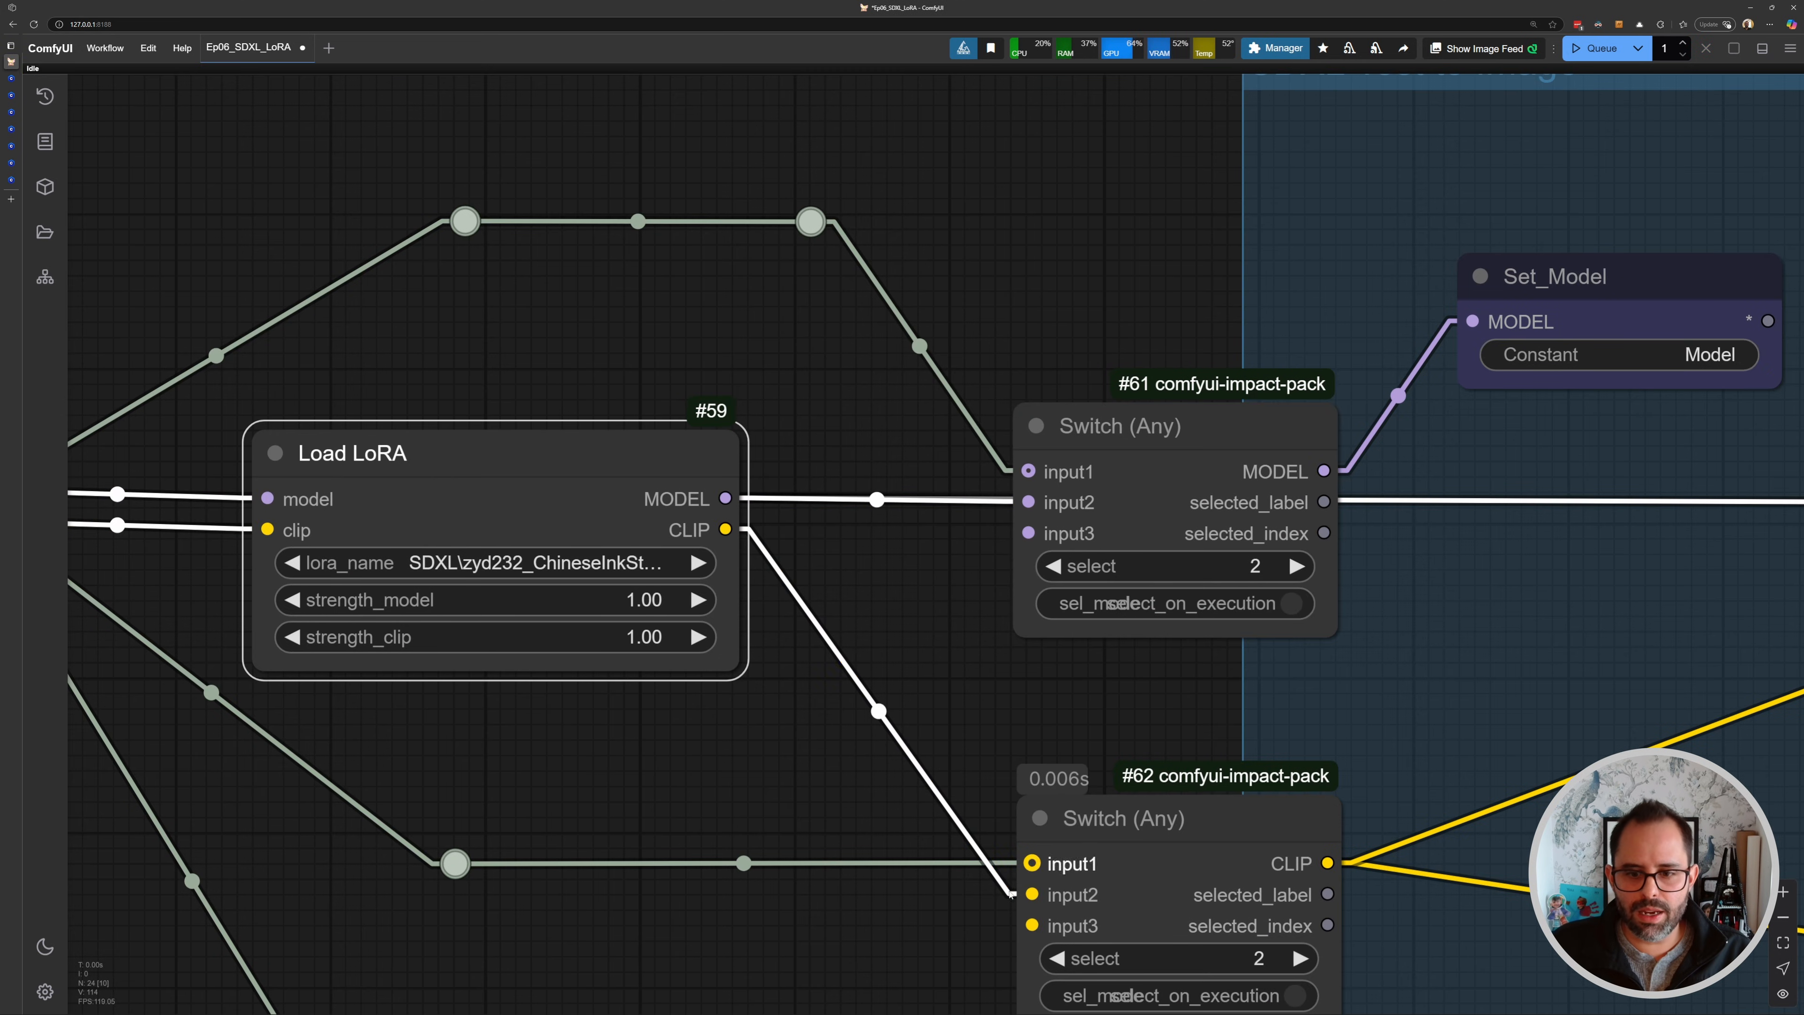
drag(1126, 728, 1069, 734)
scroll(560, 482, down, 5)
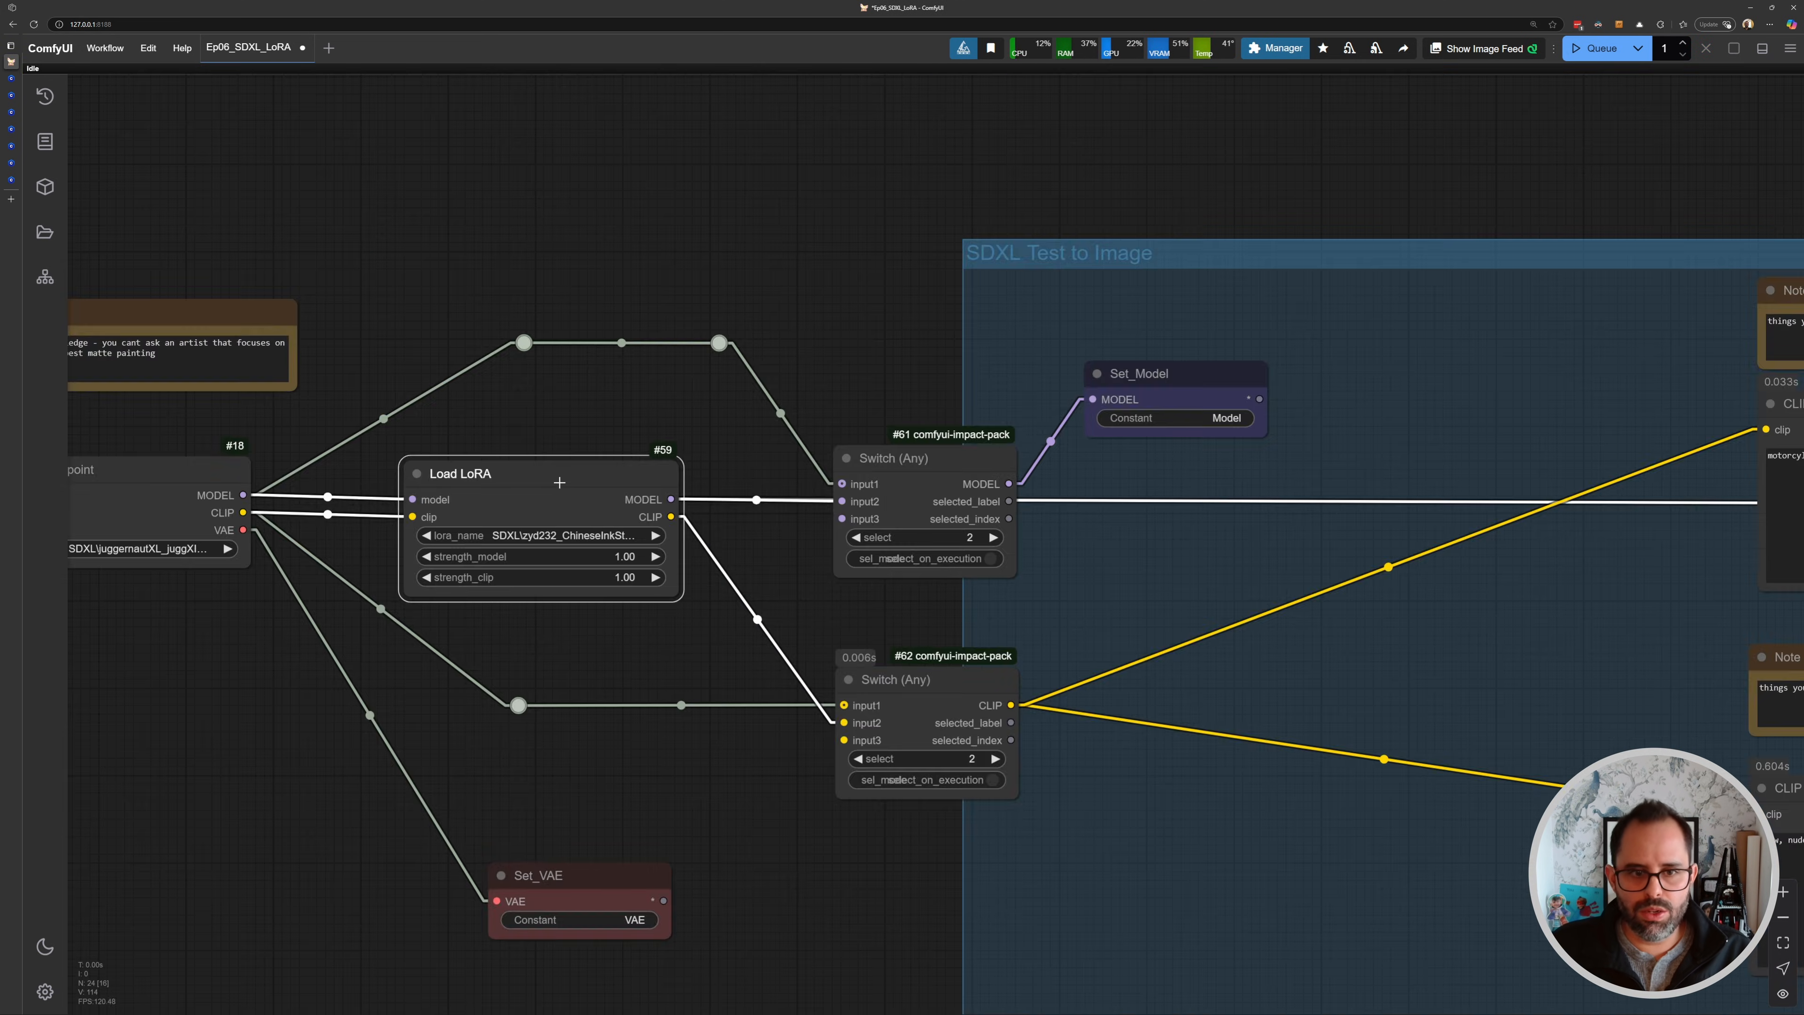
drag(526, 432, 625, 506)
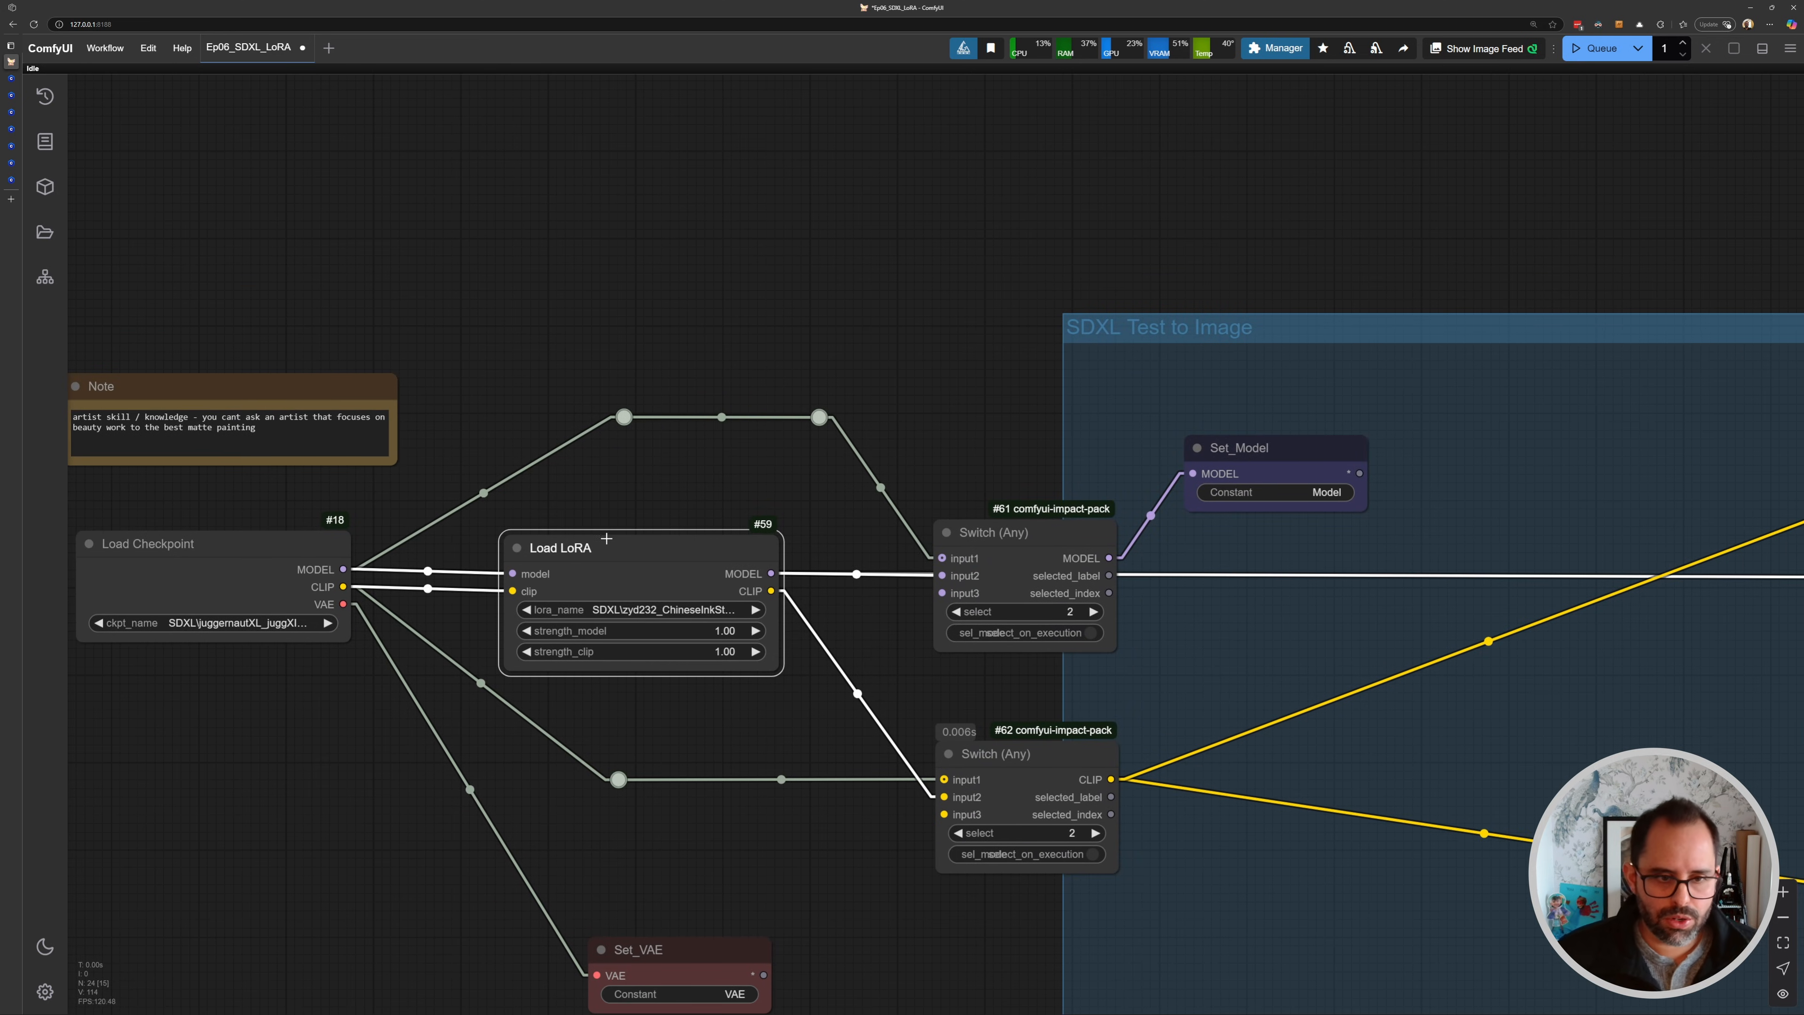
scroll(977, 594, down, 4)
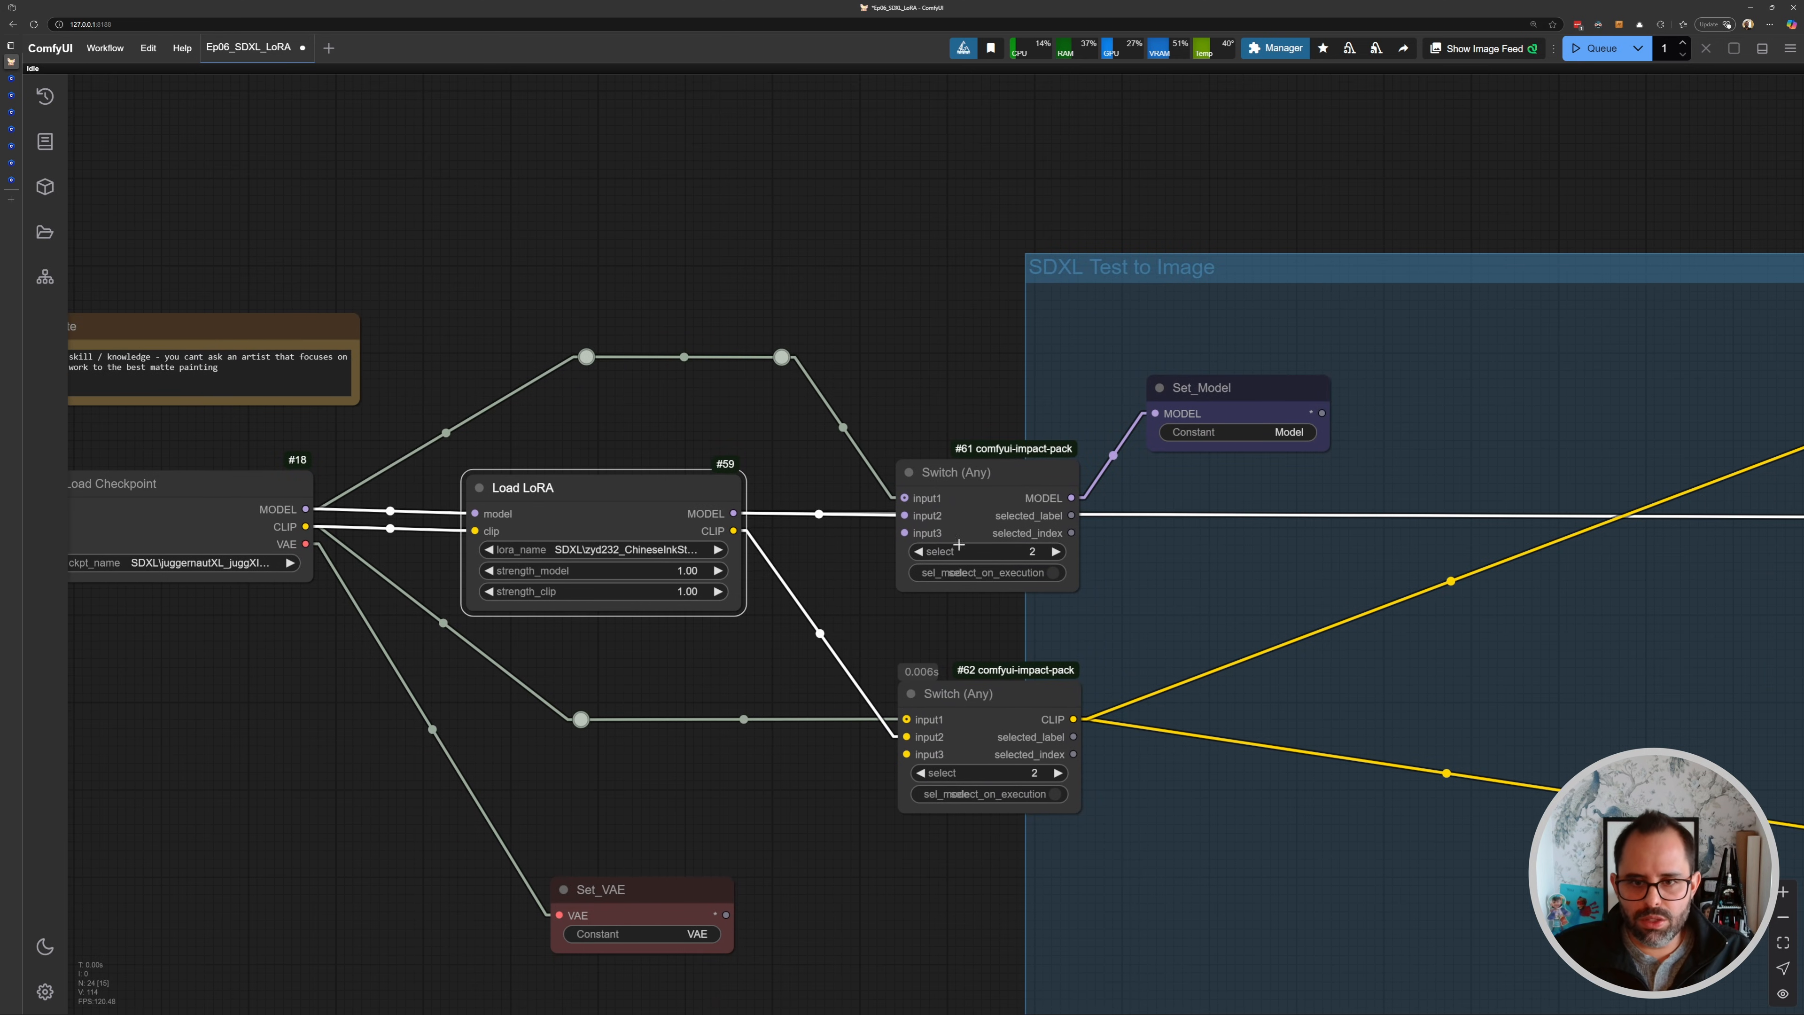
scroll(882, 548, up, 3)
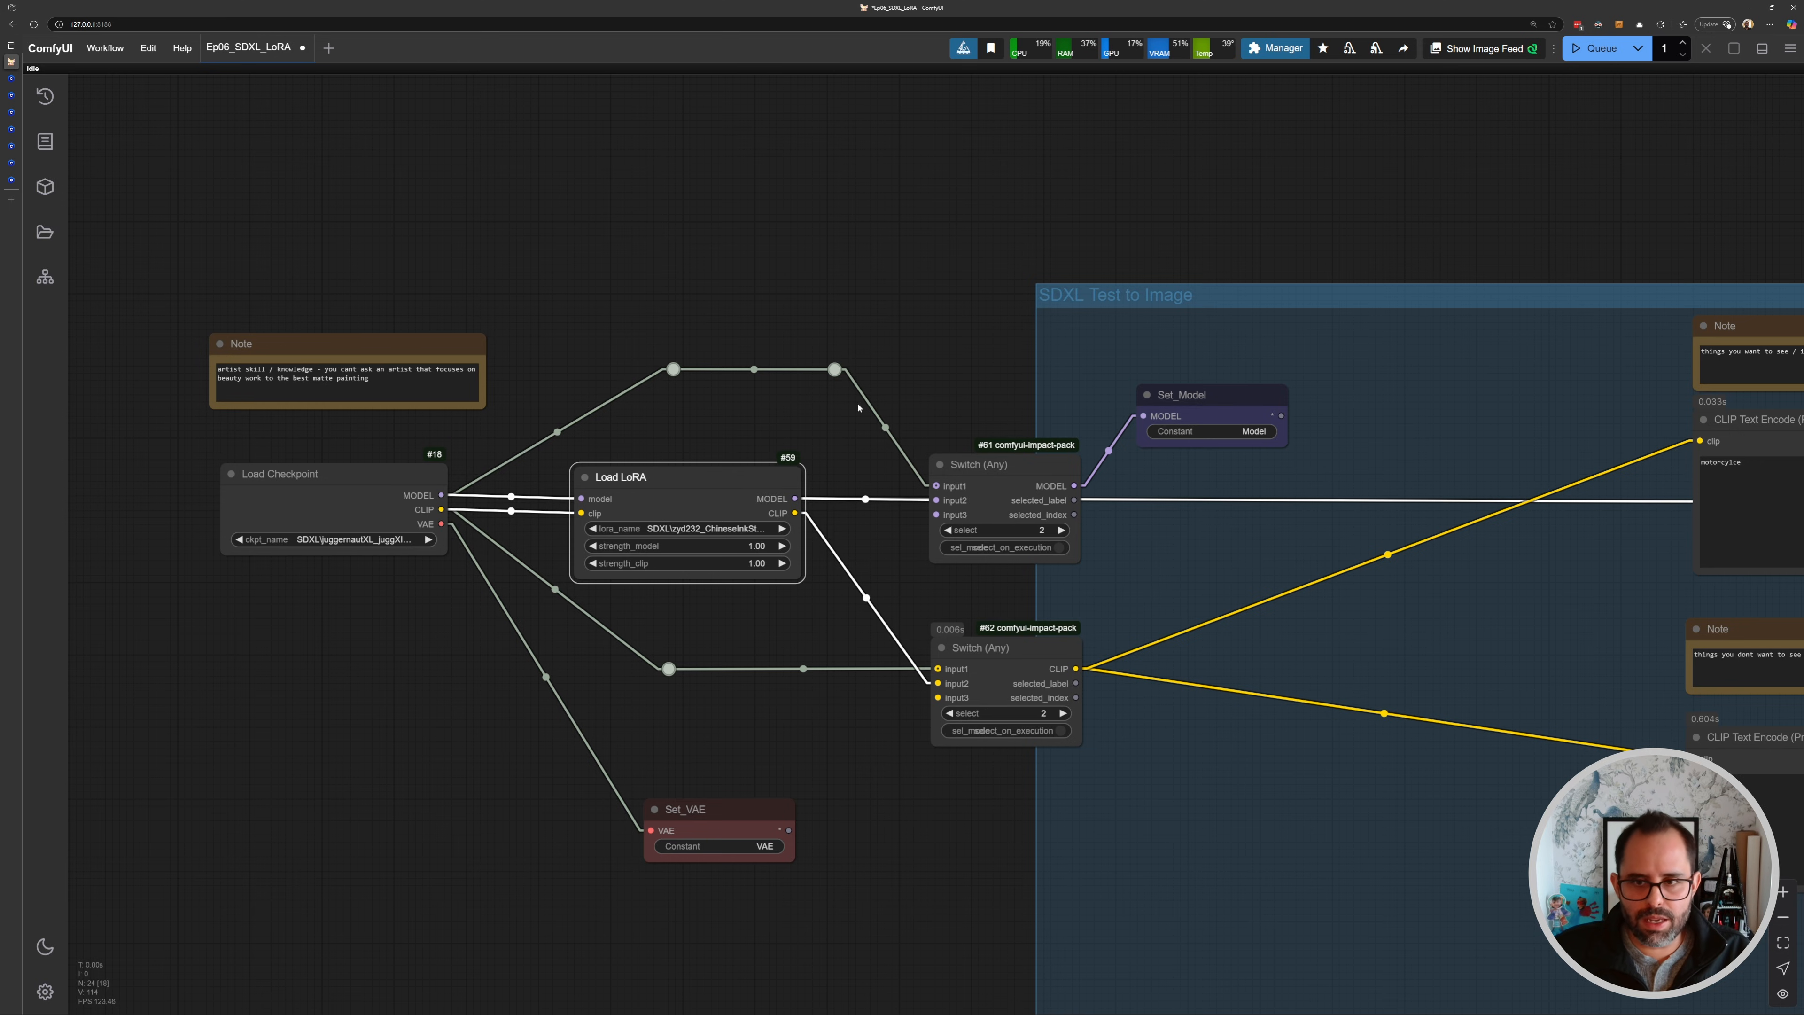
- Nudge the Set_Model node closer to the MODEL Switch output
drag(1200, 393, 1198, 404)
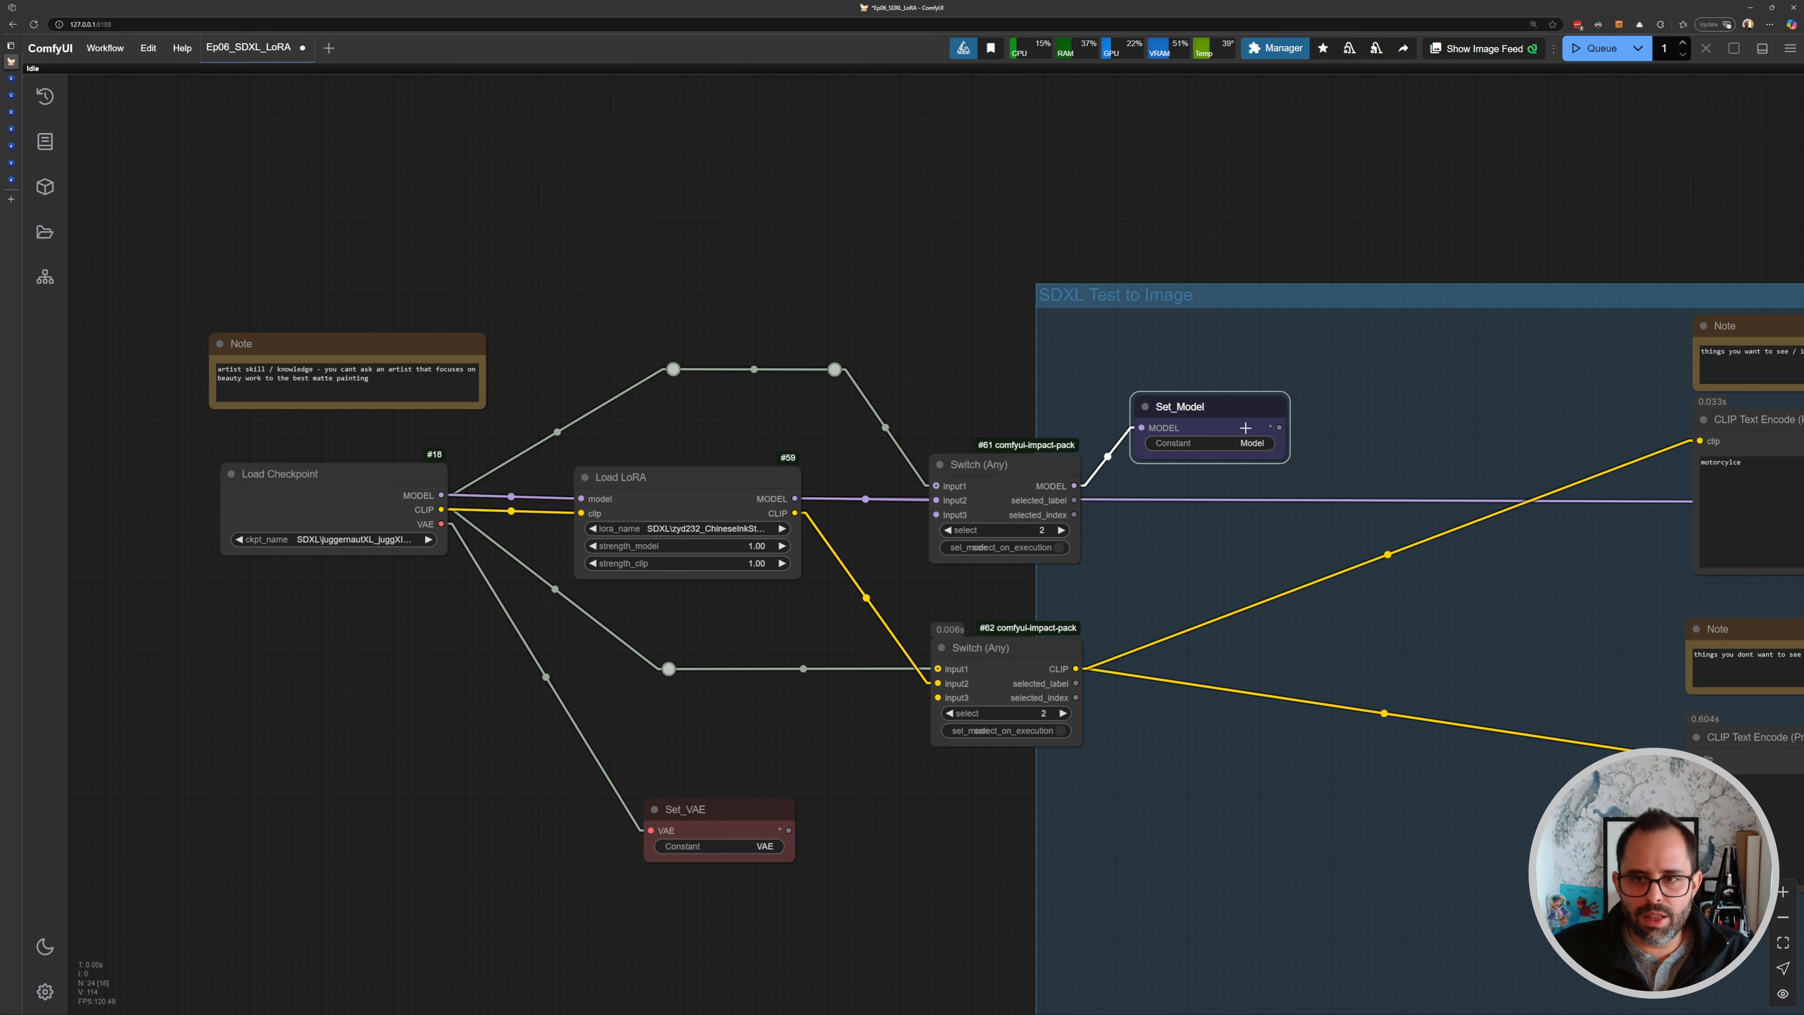
drag(1143, 414, 1157, 411)
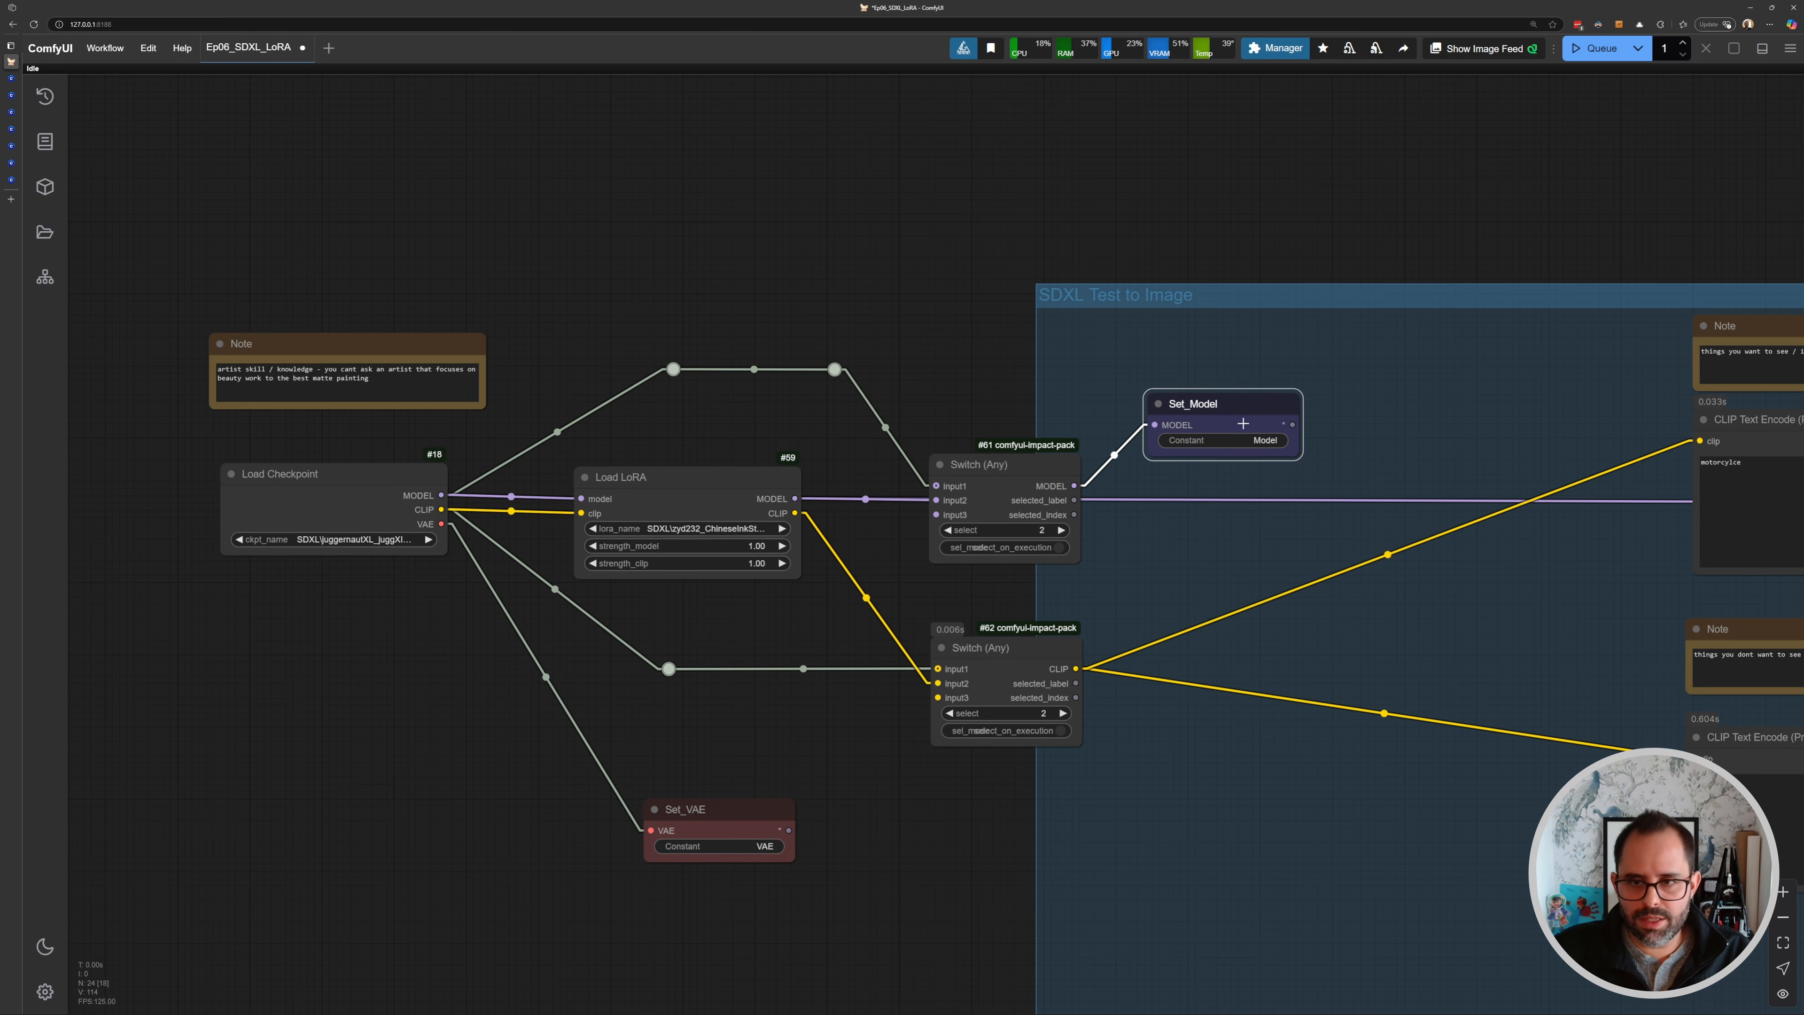
scroll(1226, 498, down, 4)
drag(1292, 499, 560, 444)
drag(1232, 520, 108, 459)
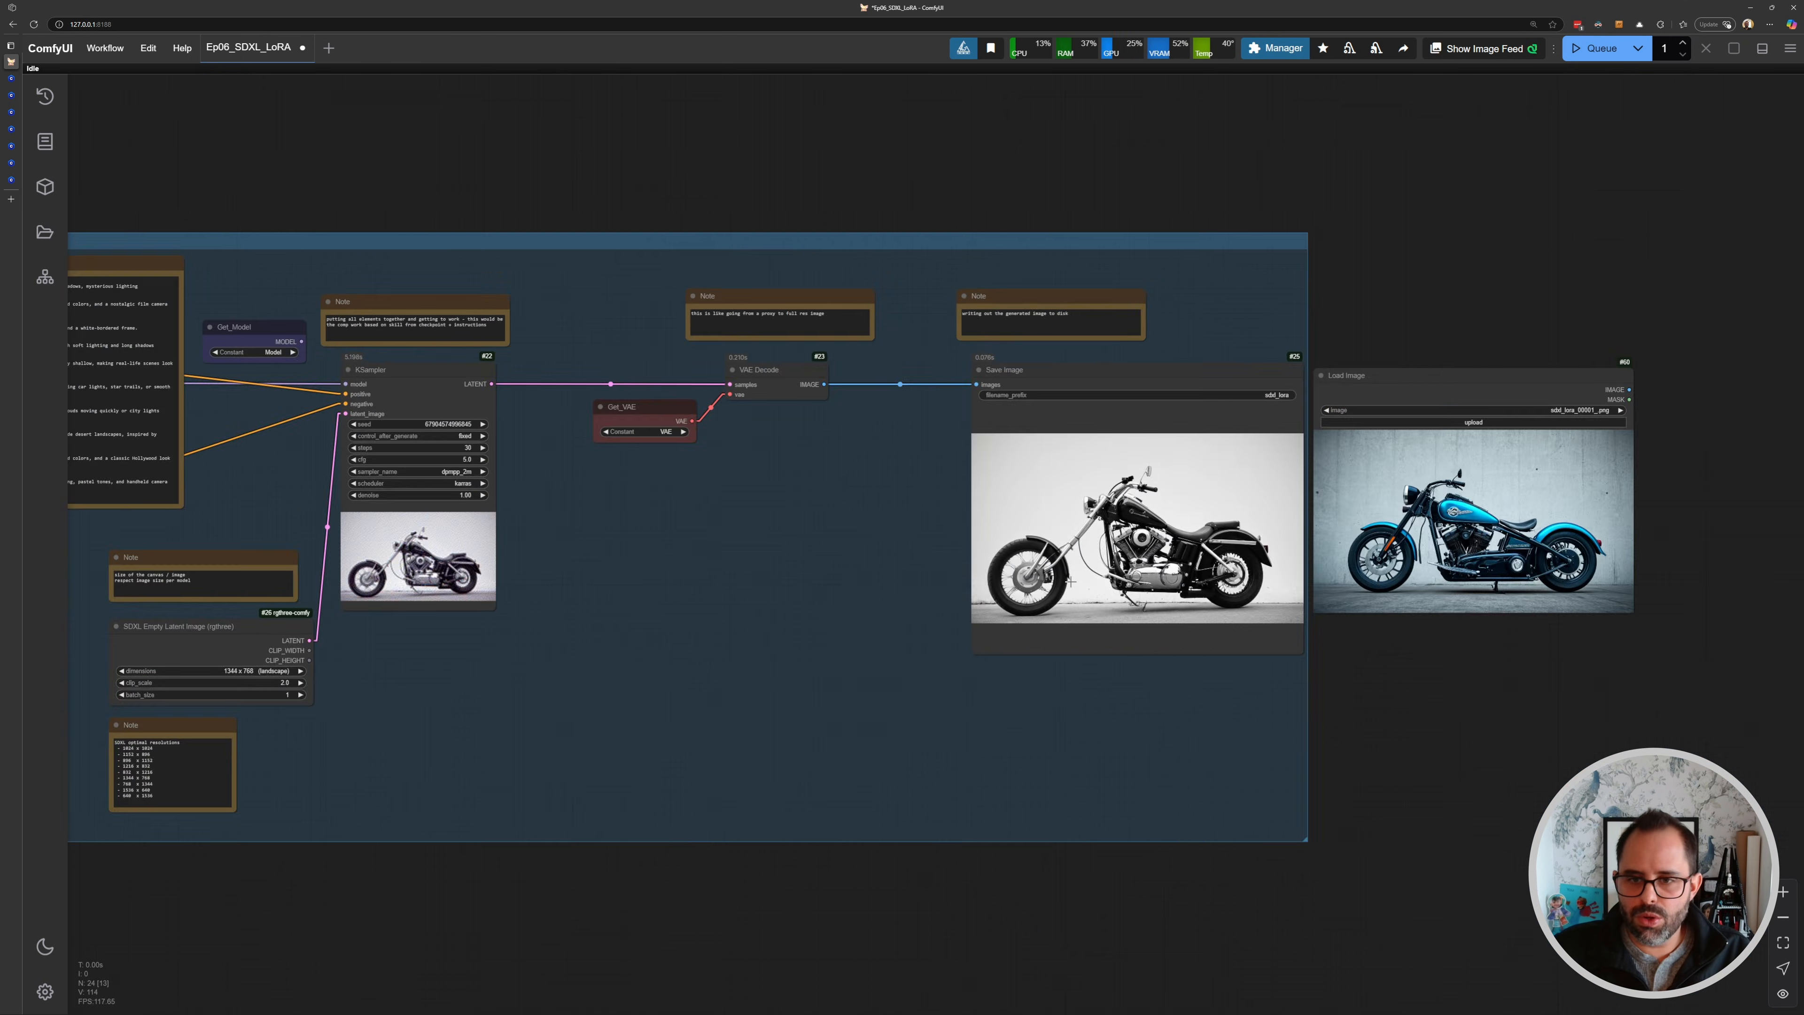
- Append ", zydink" to the positive prompt and queue a generation
scroll(1108, 582, up, 6)
scroll(923, 554, down, 2)
drag(767, 522, 1470, 562)
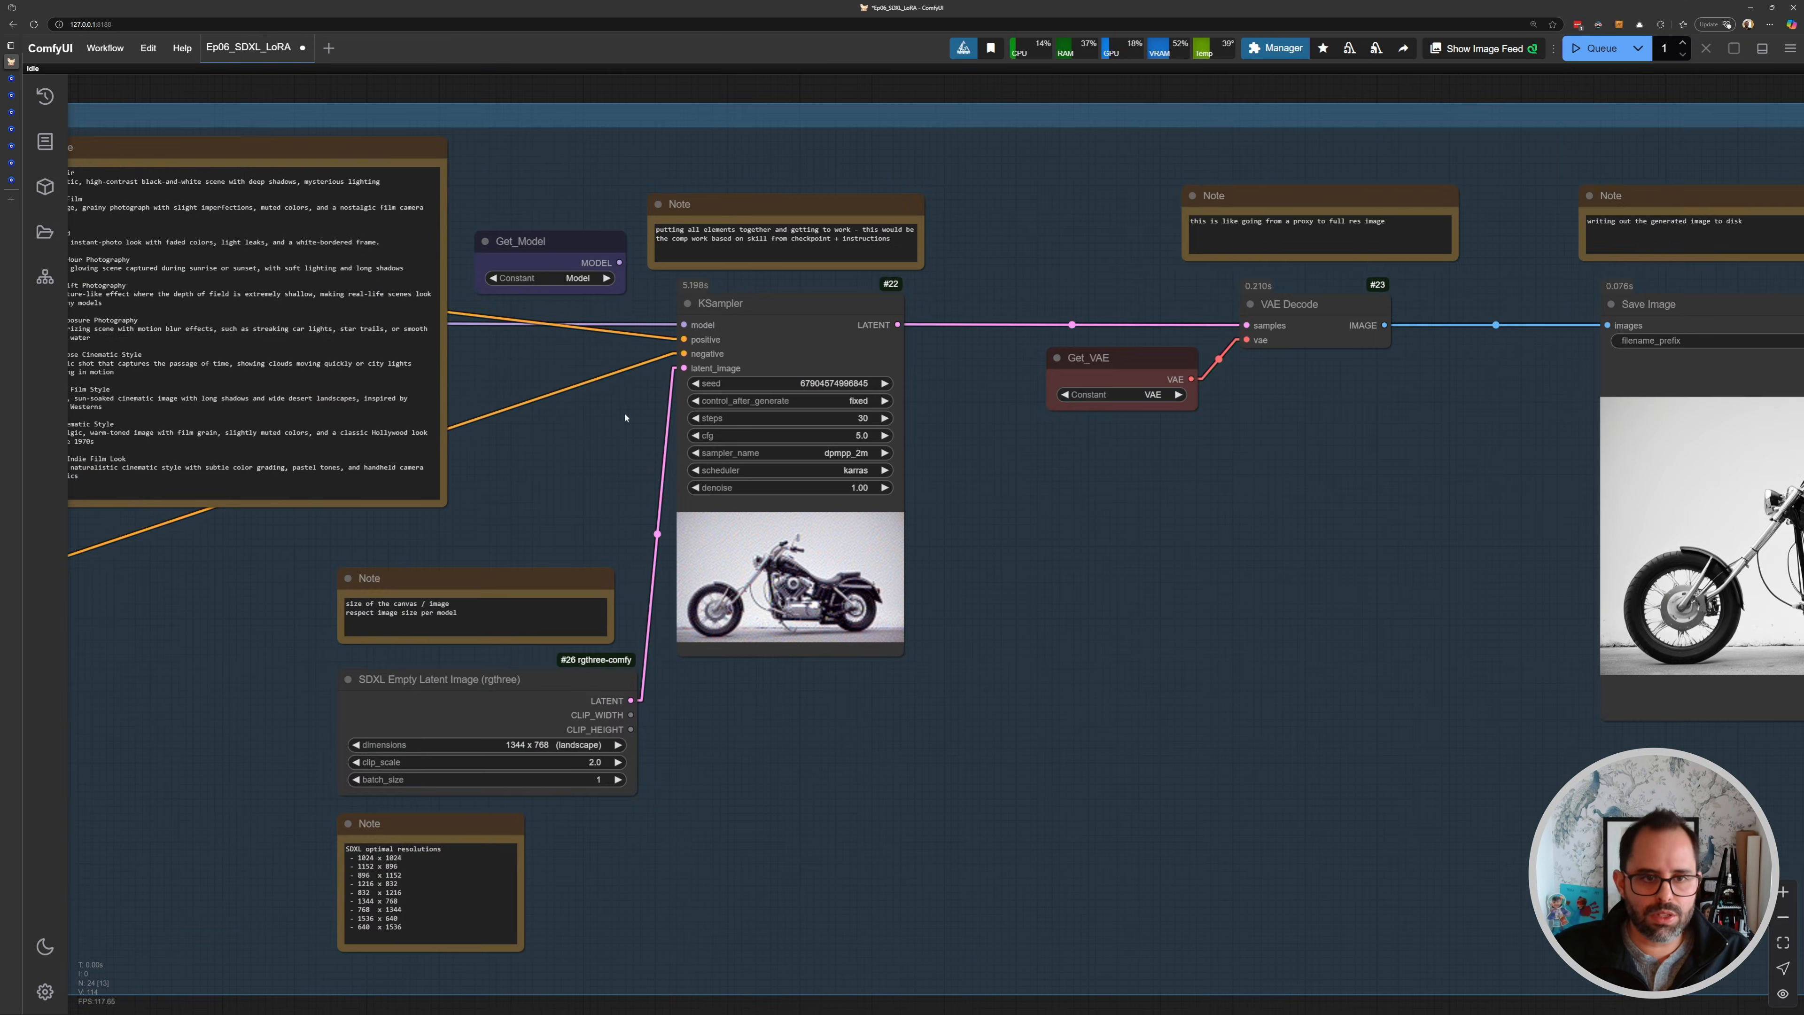
drag(553, 387, 1613, 491)
click(858, 405)
text(, zydink)
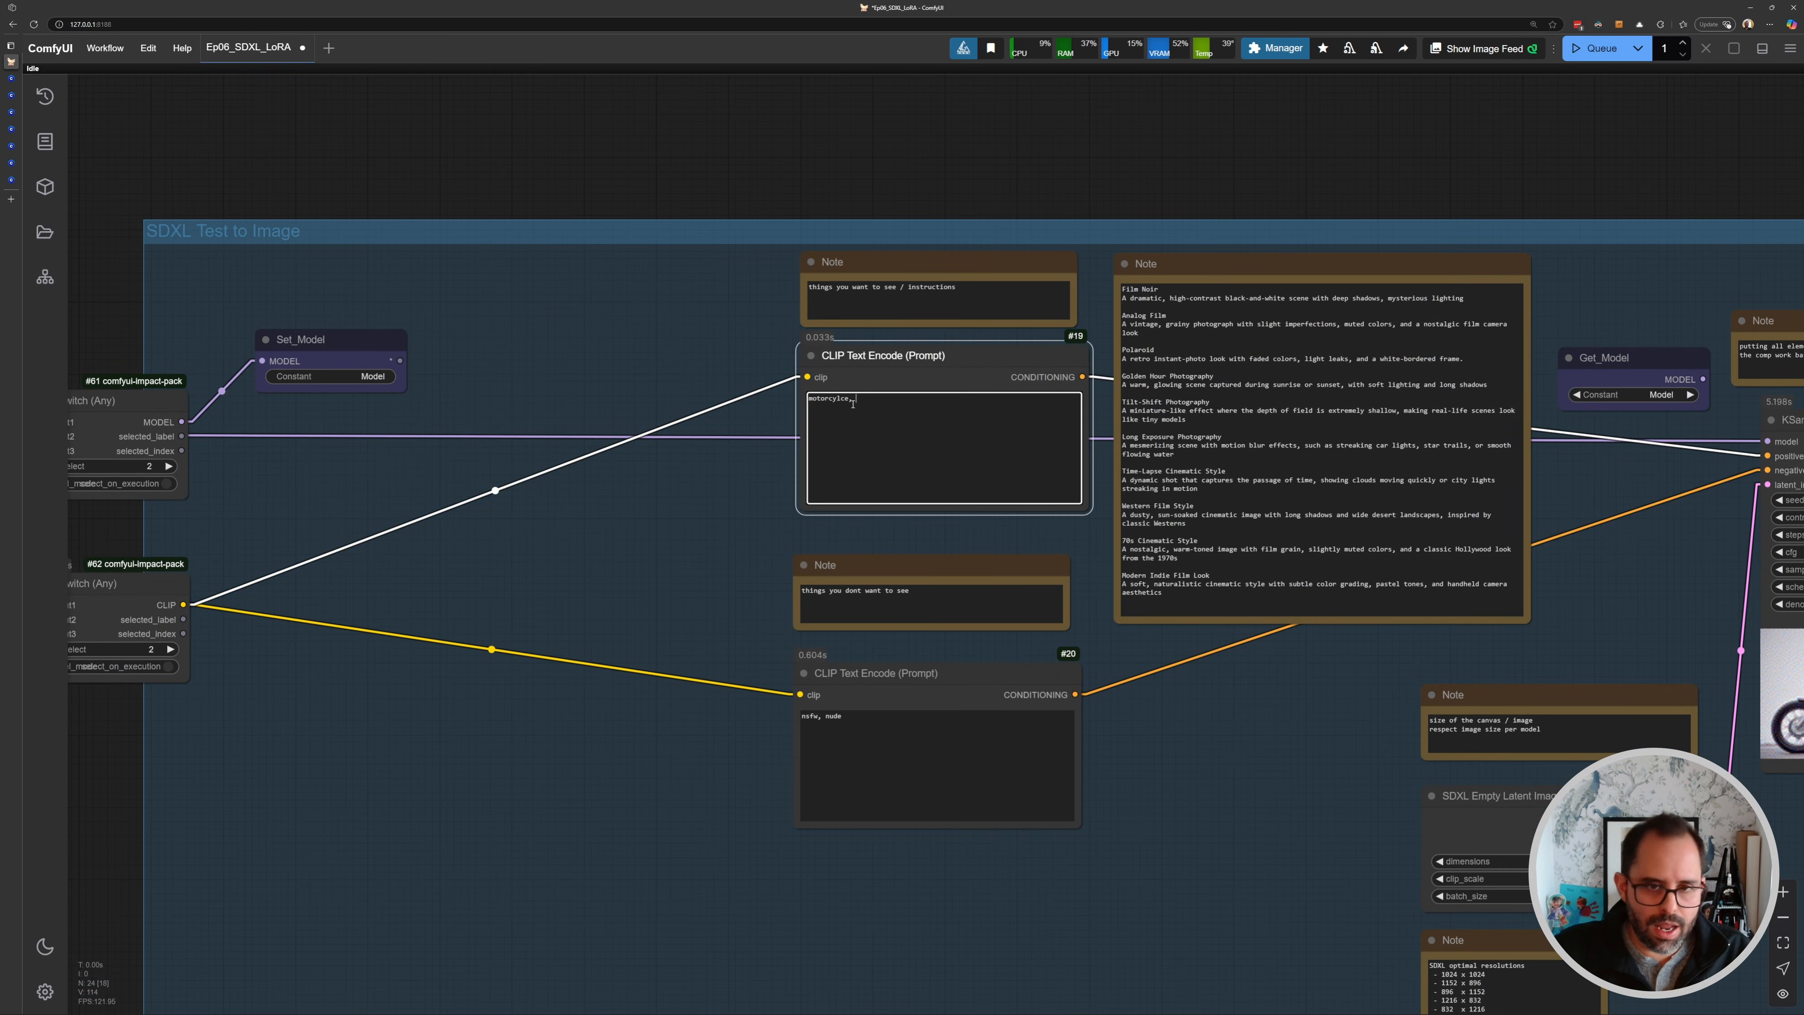
key(ctrl+Return)
- View the new generation in the KSampler and Save Image nodes
drag(1584, 629, 996, 560)
drag(1450, 665, 980, 618)
drag(1329, 642, 809, 609)
scroll(1052, 470, down, 6)
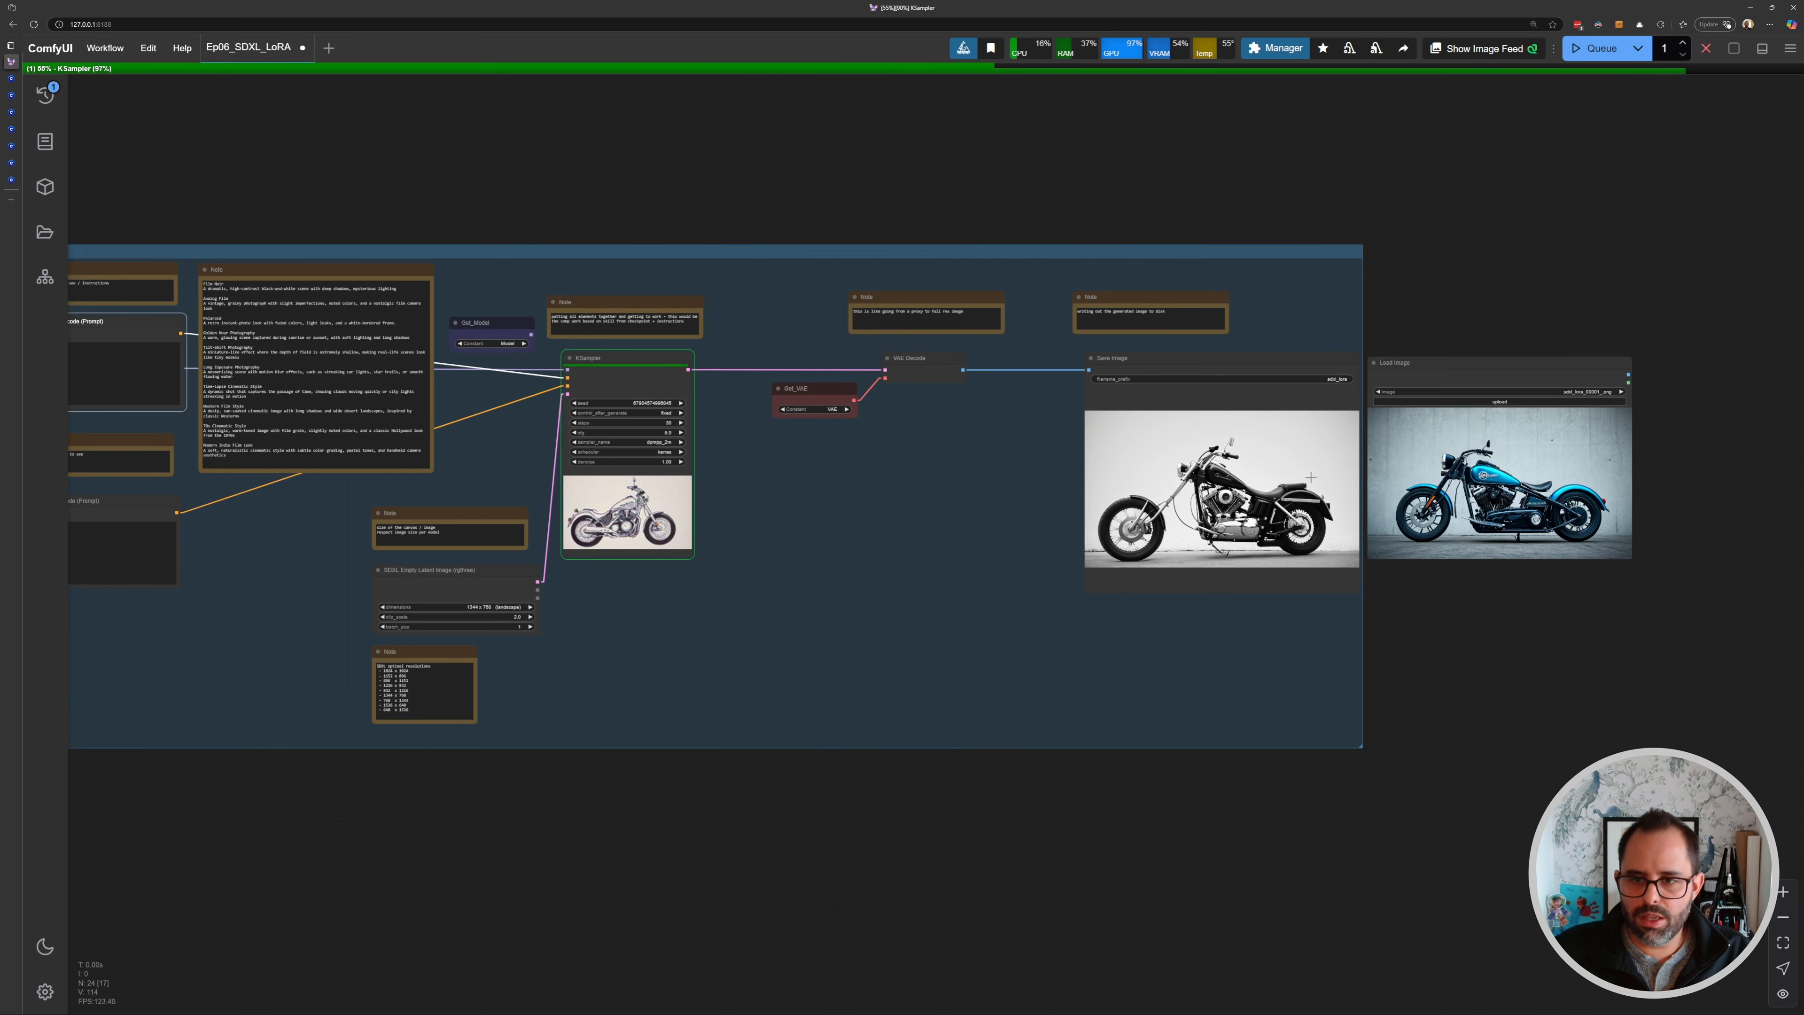
- Set both Switch nodes' select to 1 to bypass the LoRA, and queue a generation
scroll(1299, 481, up, 12)
scroll(1061, 520, down, 12)
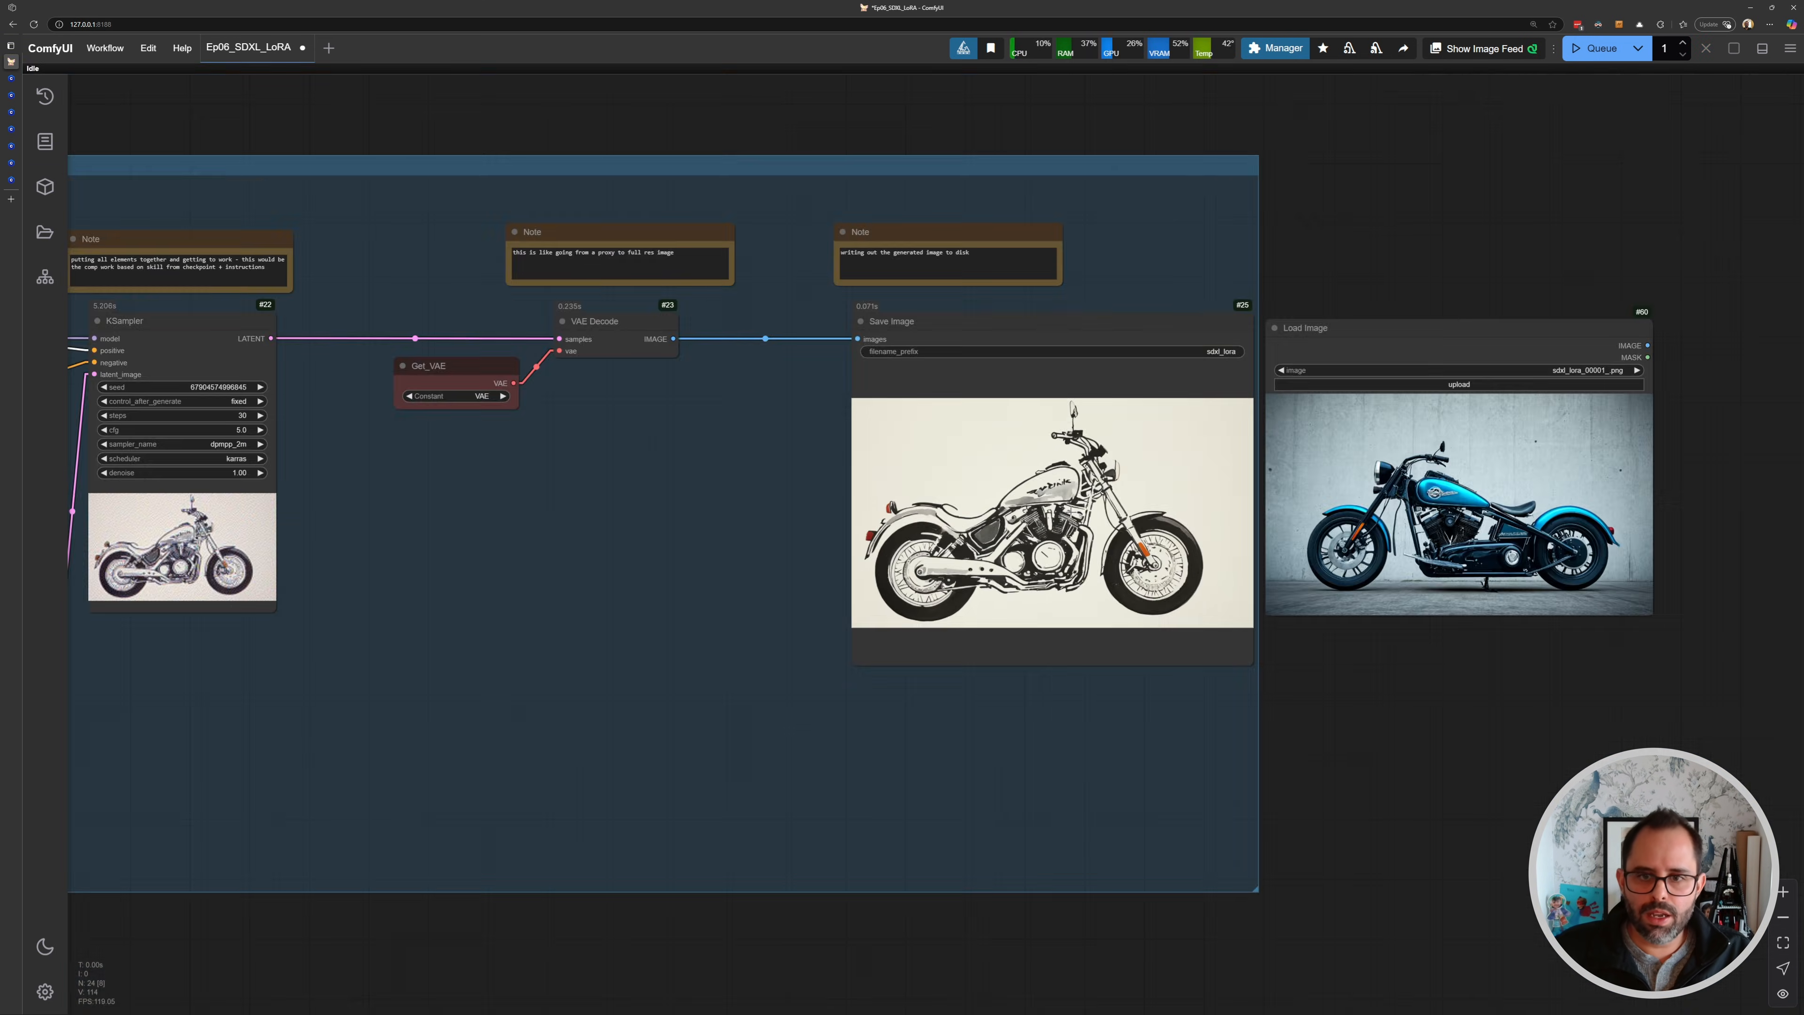
drag(786, 457, 1170, 449)
drag(141, 384, 1073, 465)
scroll(608, 441, up, 4)
scroll(798, 489, up, 8)
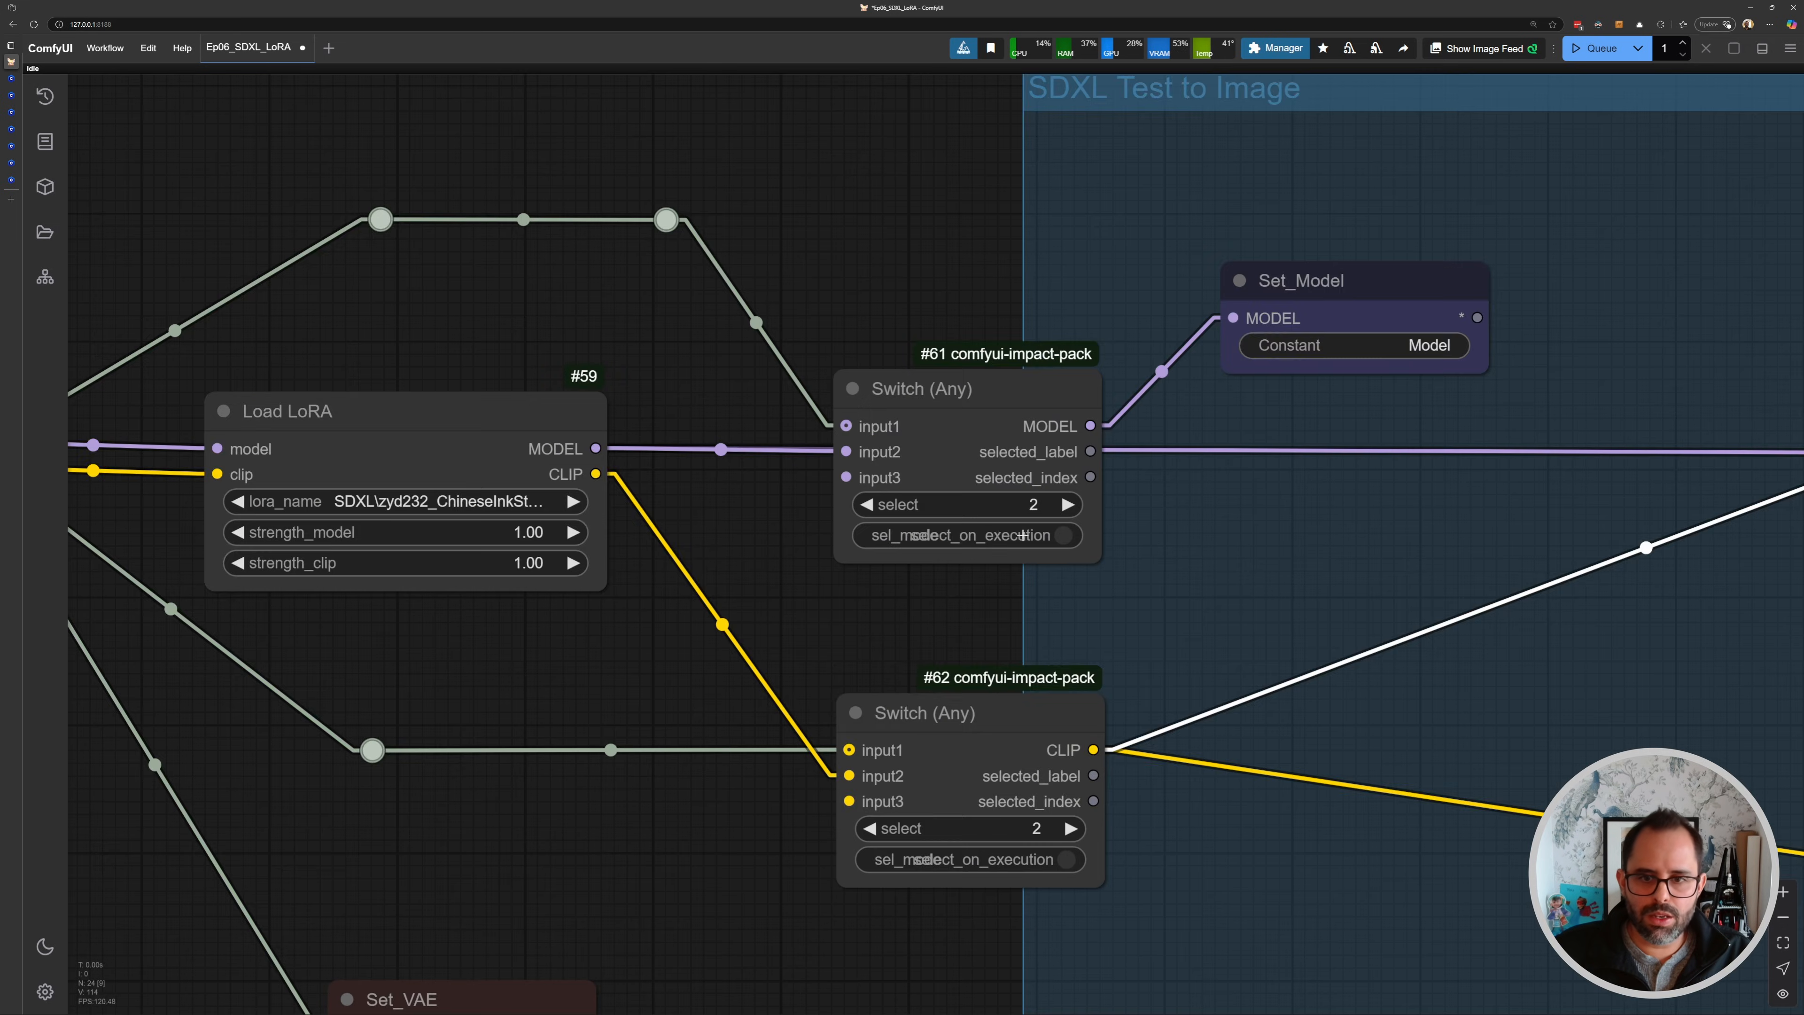
click(1042, 497)
text(1)
key(Return)
drag(1044, 625, 1068, 416)
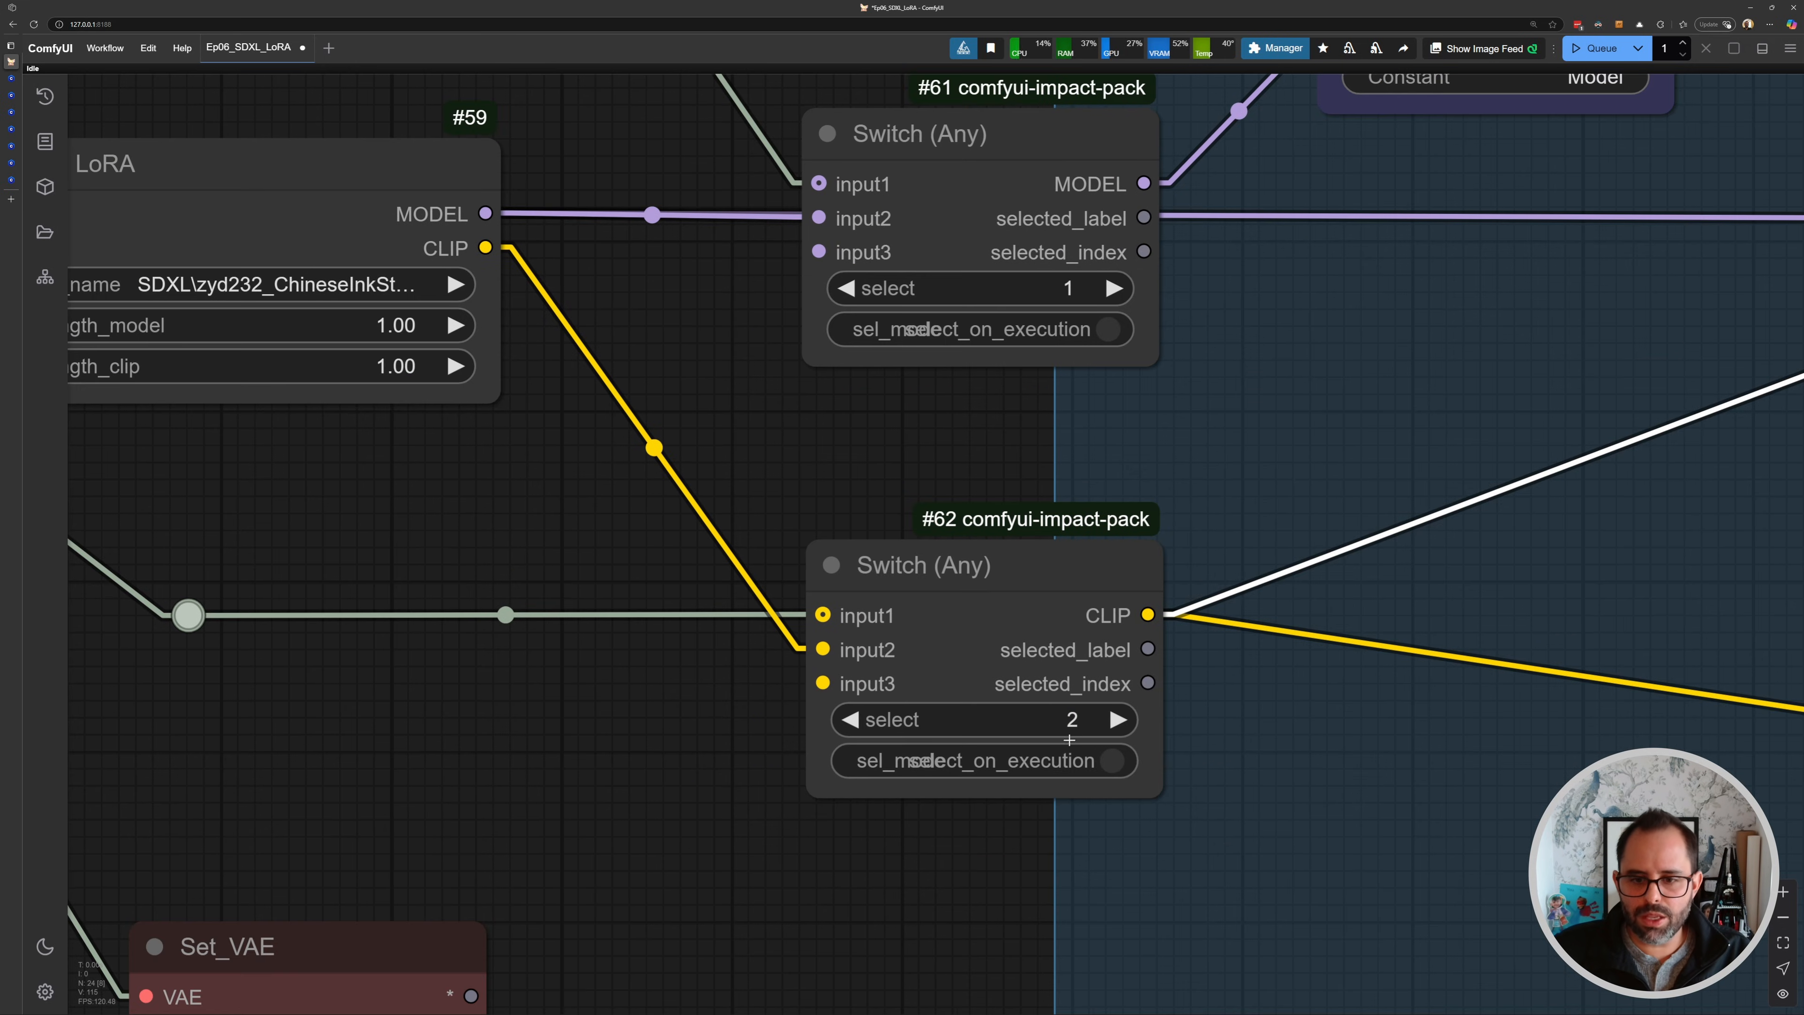
click(1058, 719)
text(1)
key(Return)
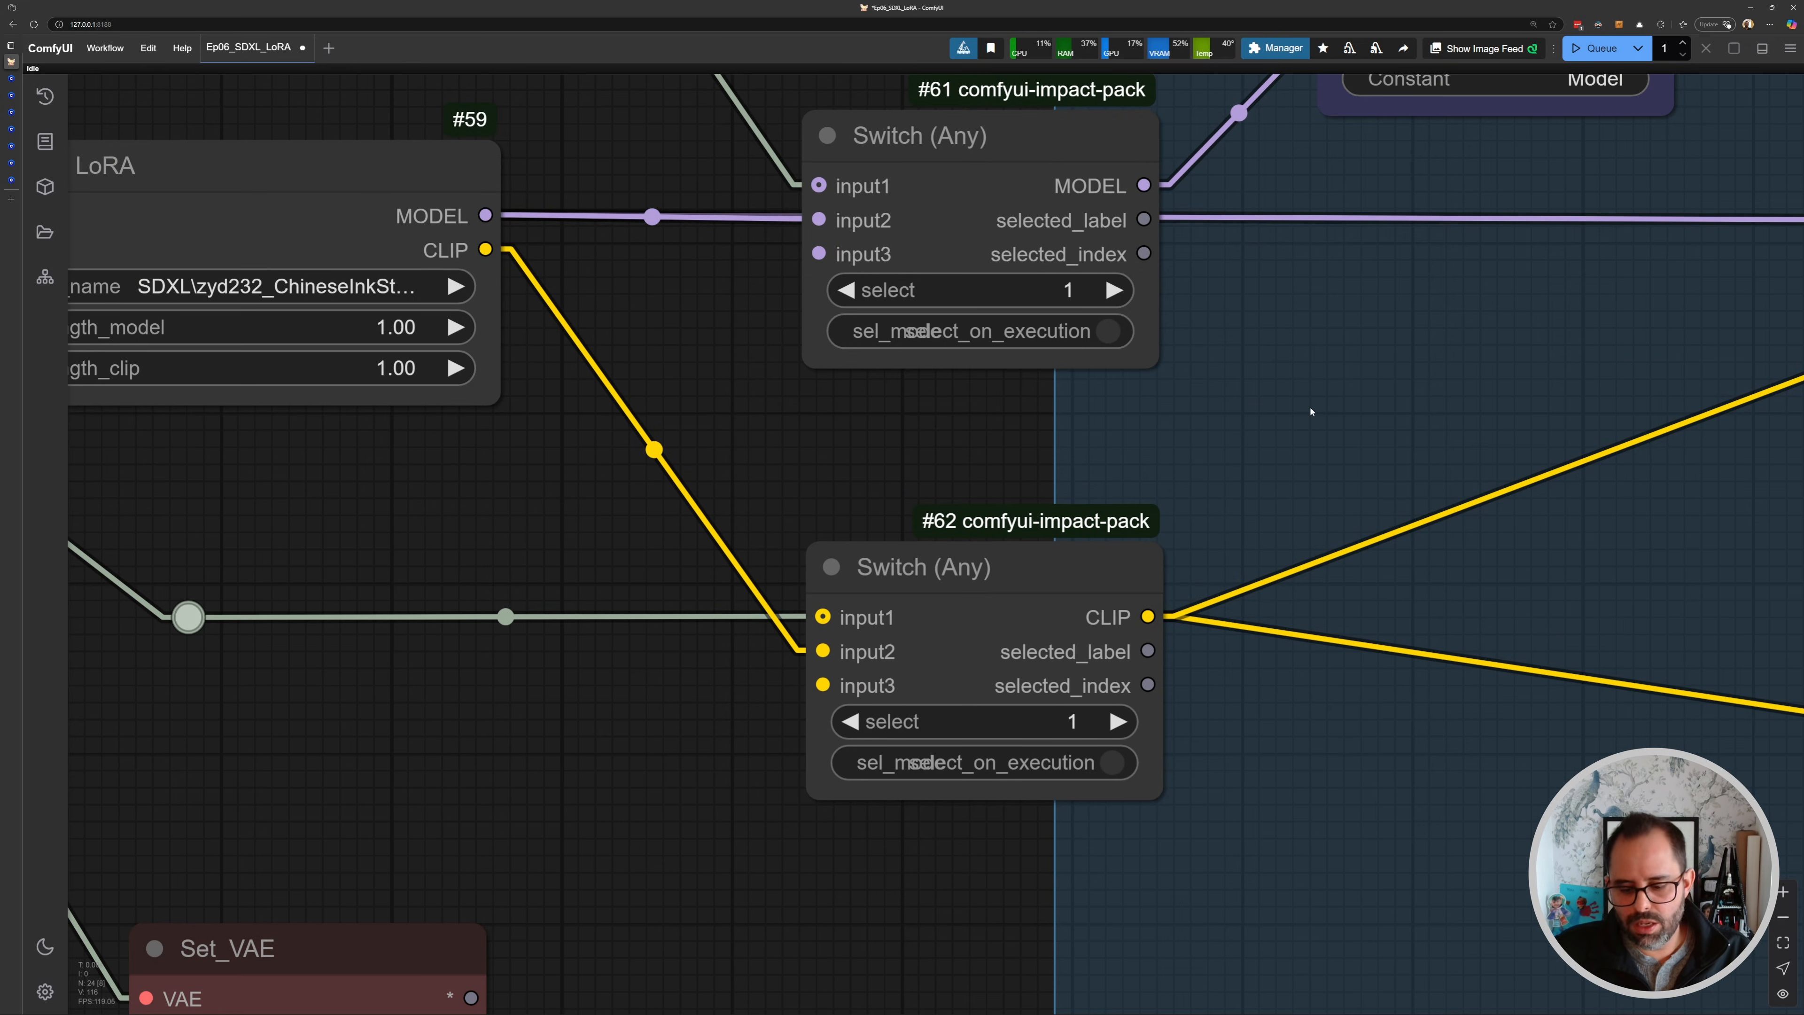
key(ctrl+Return)
- Move the Save Image node next to the Switch nodes to compare its output
scroll(1310, 409, down, 12)
drag(1466, 405, 1106, 421)
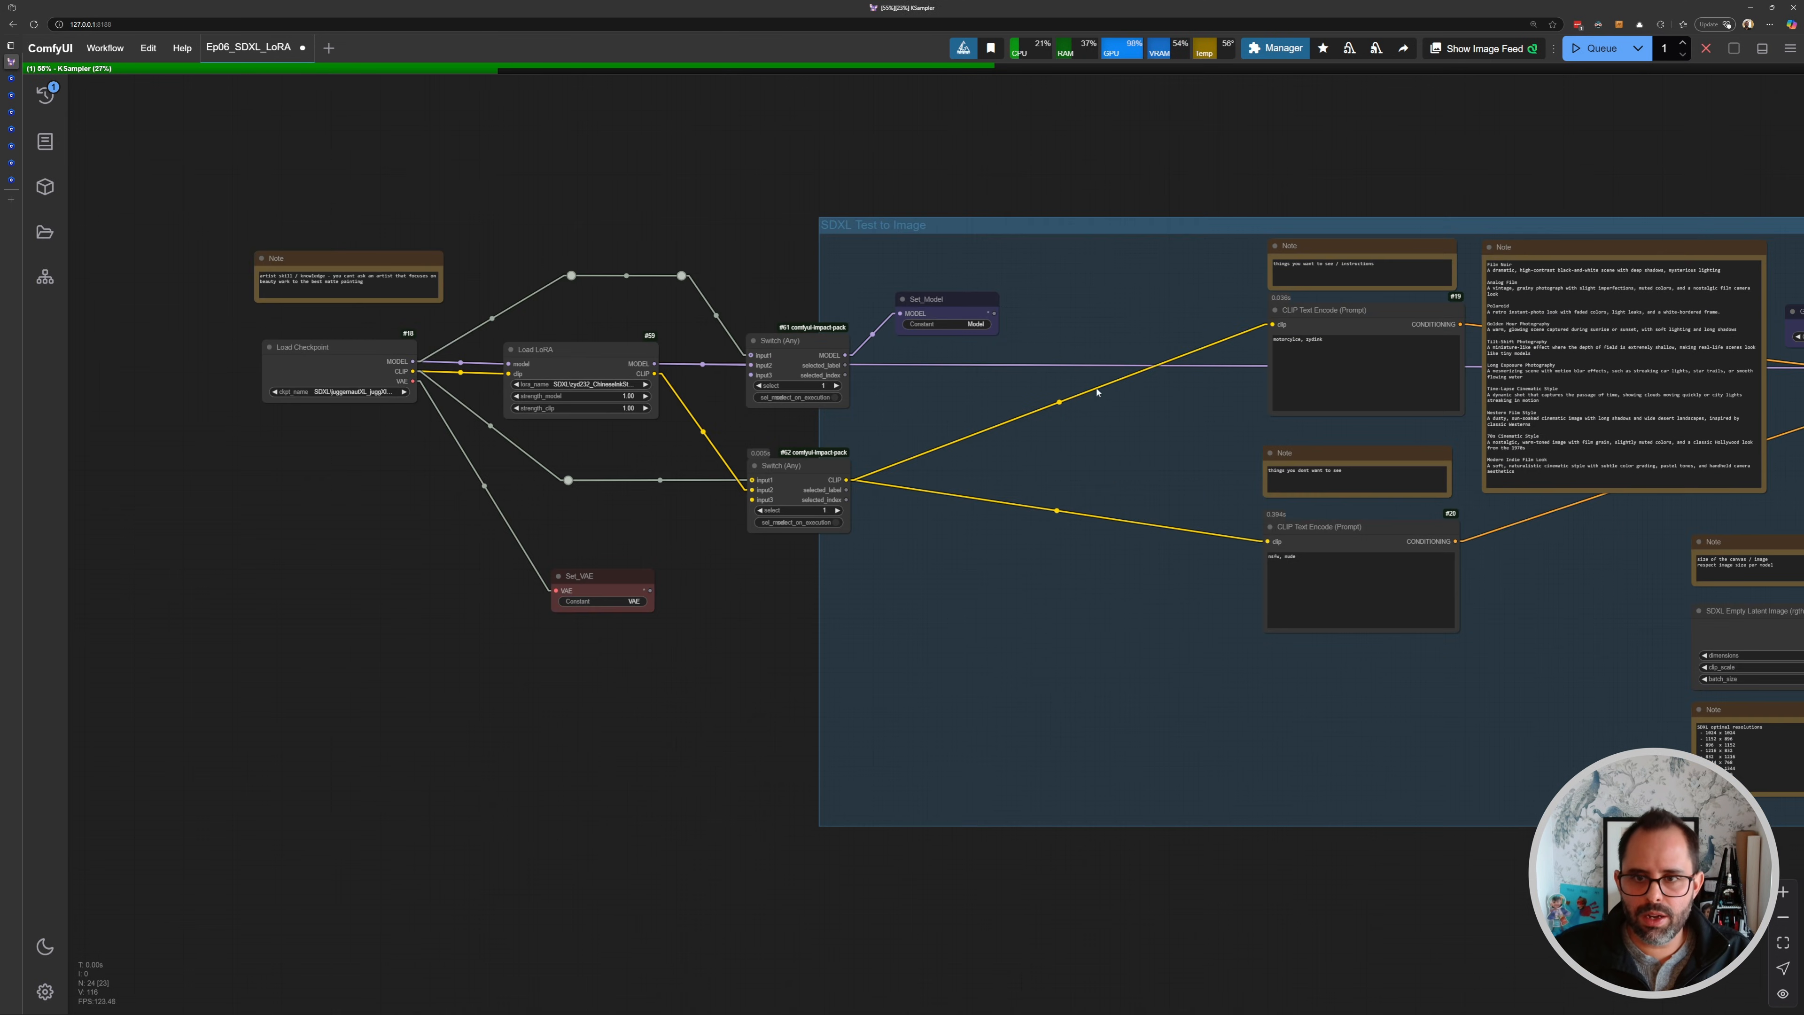
drag(1621, 454, 1079, 475)
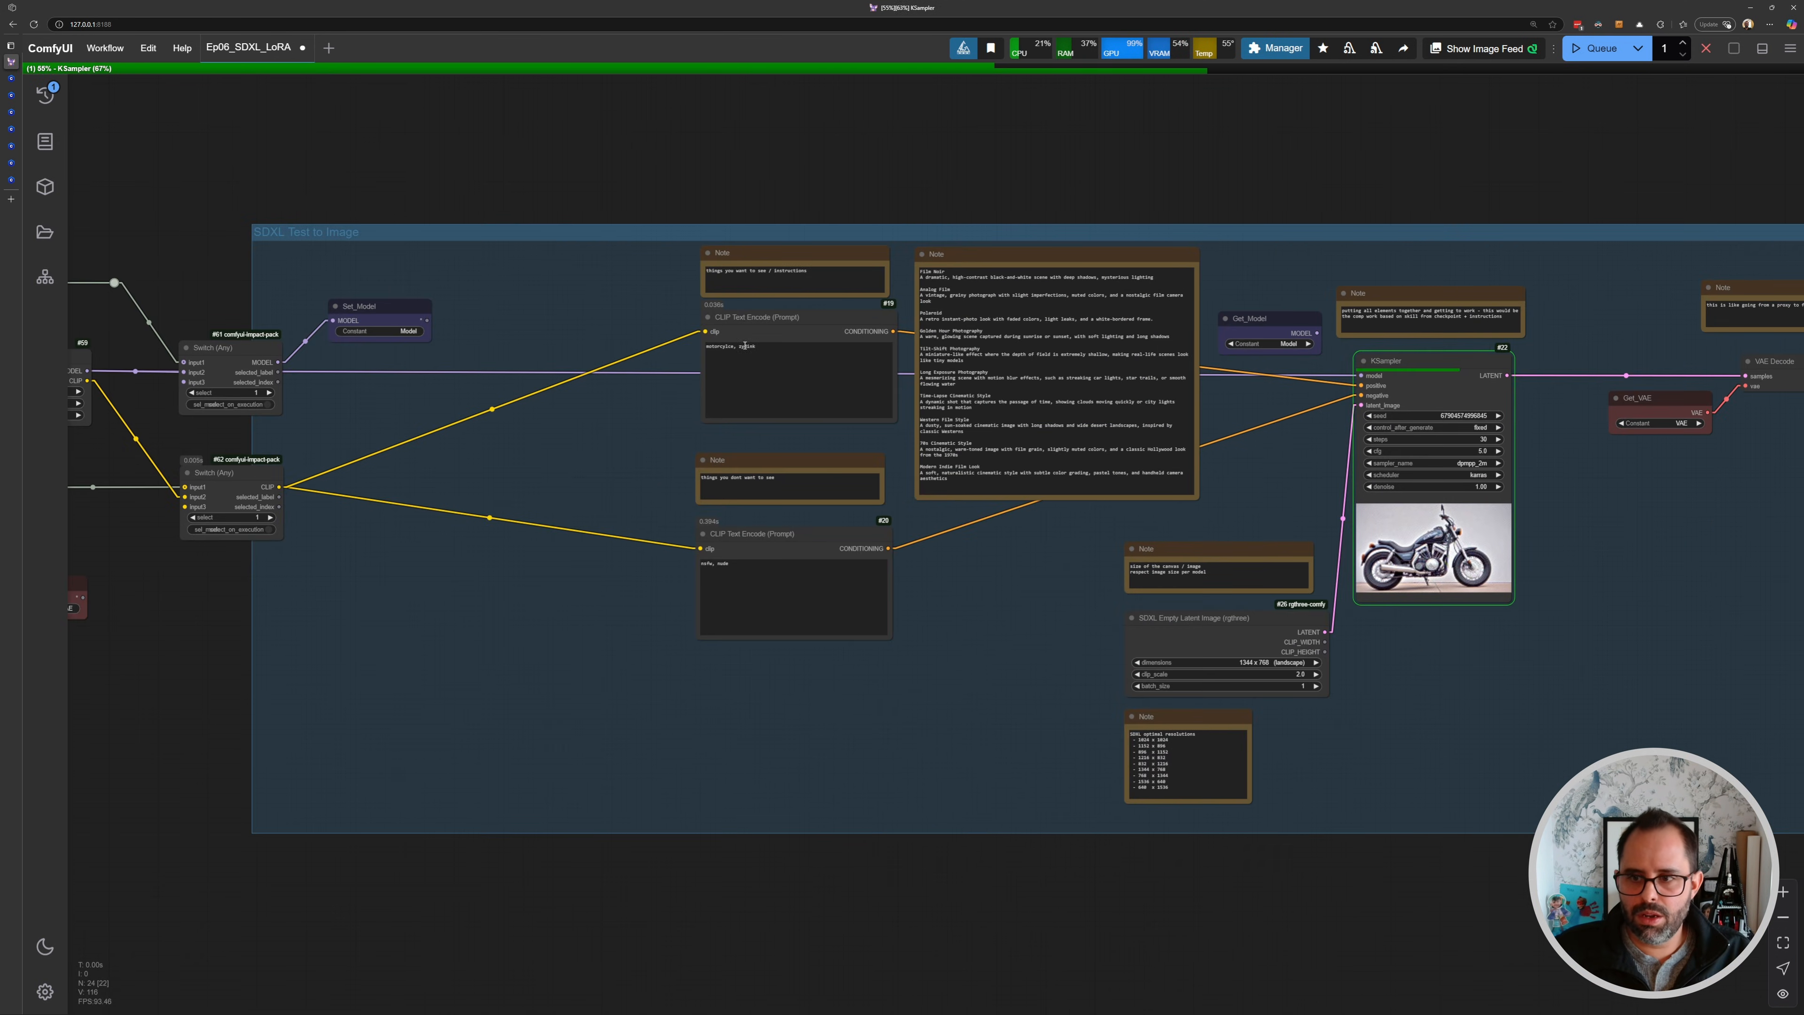
scroll(843, 401, up, 12)
click(844, 402)
drag(845, 401, 624, 383)
scroll(624, 382, down, 4)
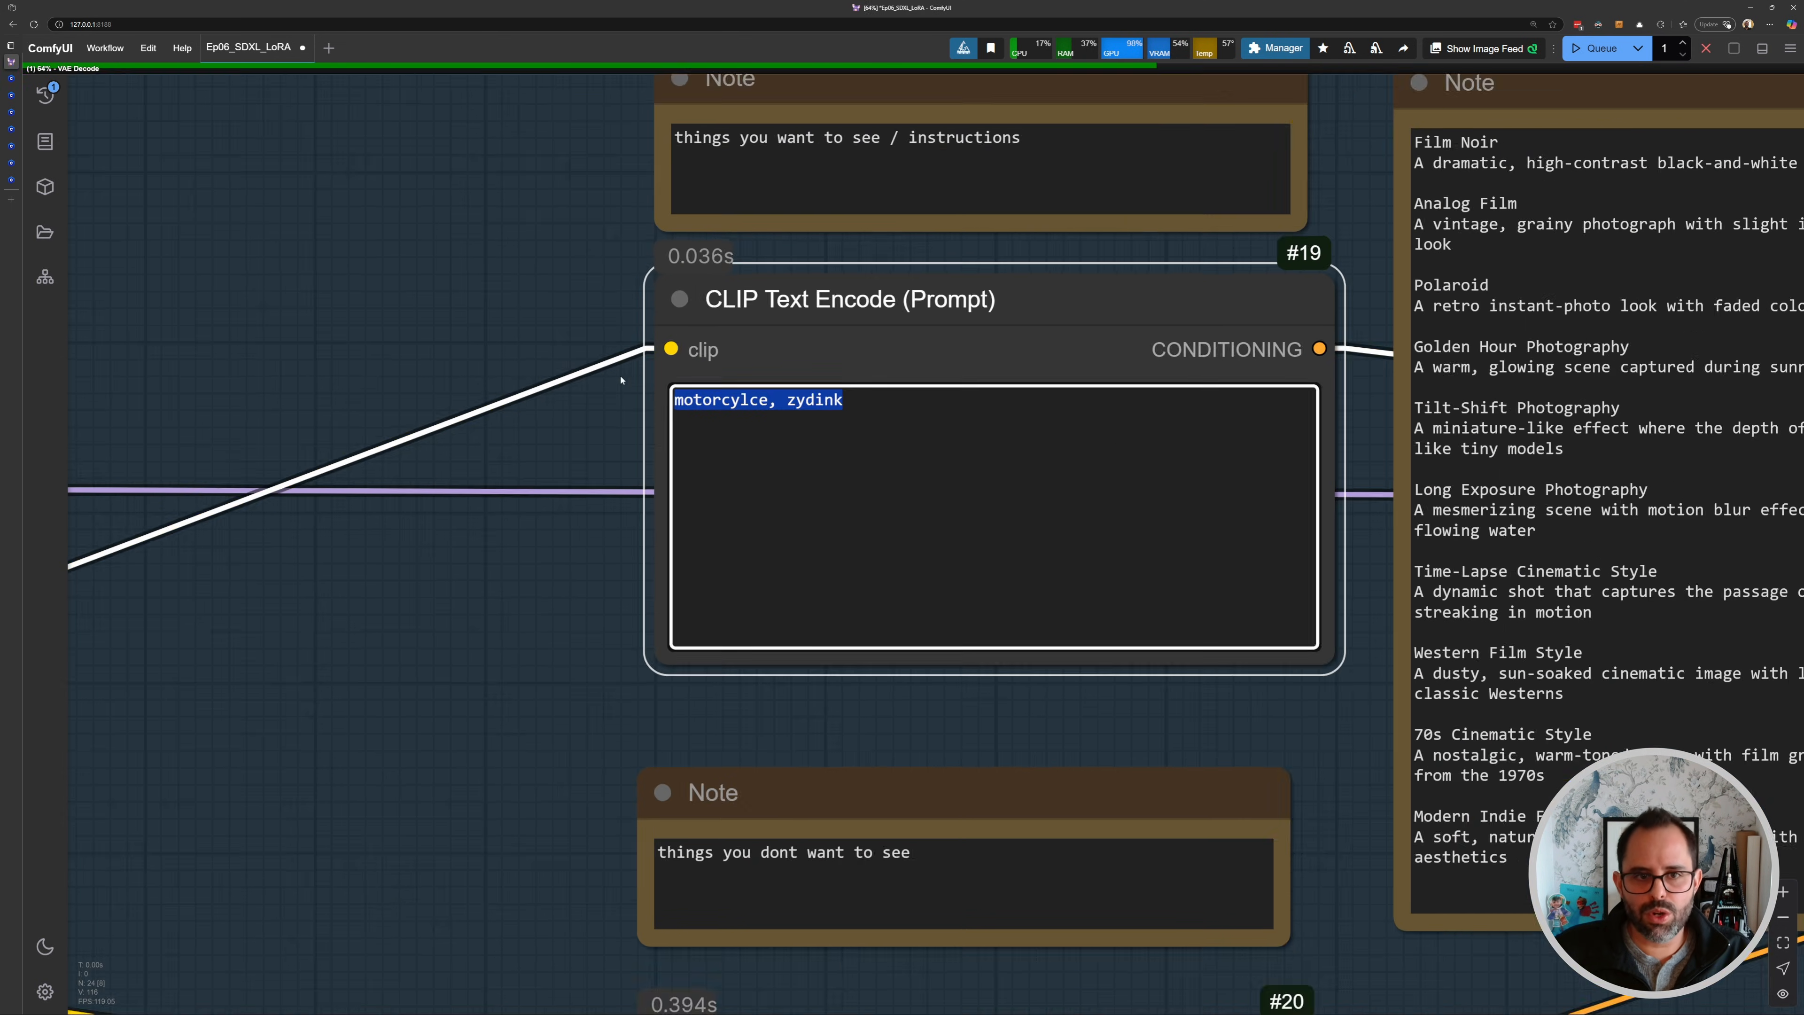
scroll(1071, 591, down, 5)
drag(1527, 604, 788, 490)
drag(1647, 661, 769, 495)
drag(1348, 368, 672, 352)
scroll(672, 352, up, 6)
drag(940, 482, 1254, 692)
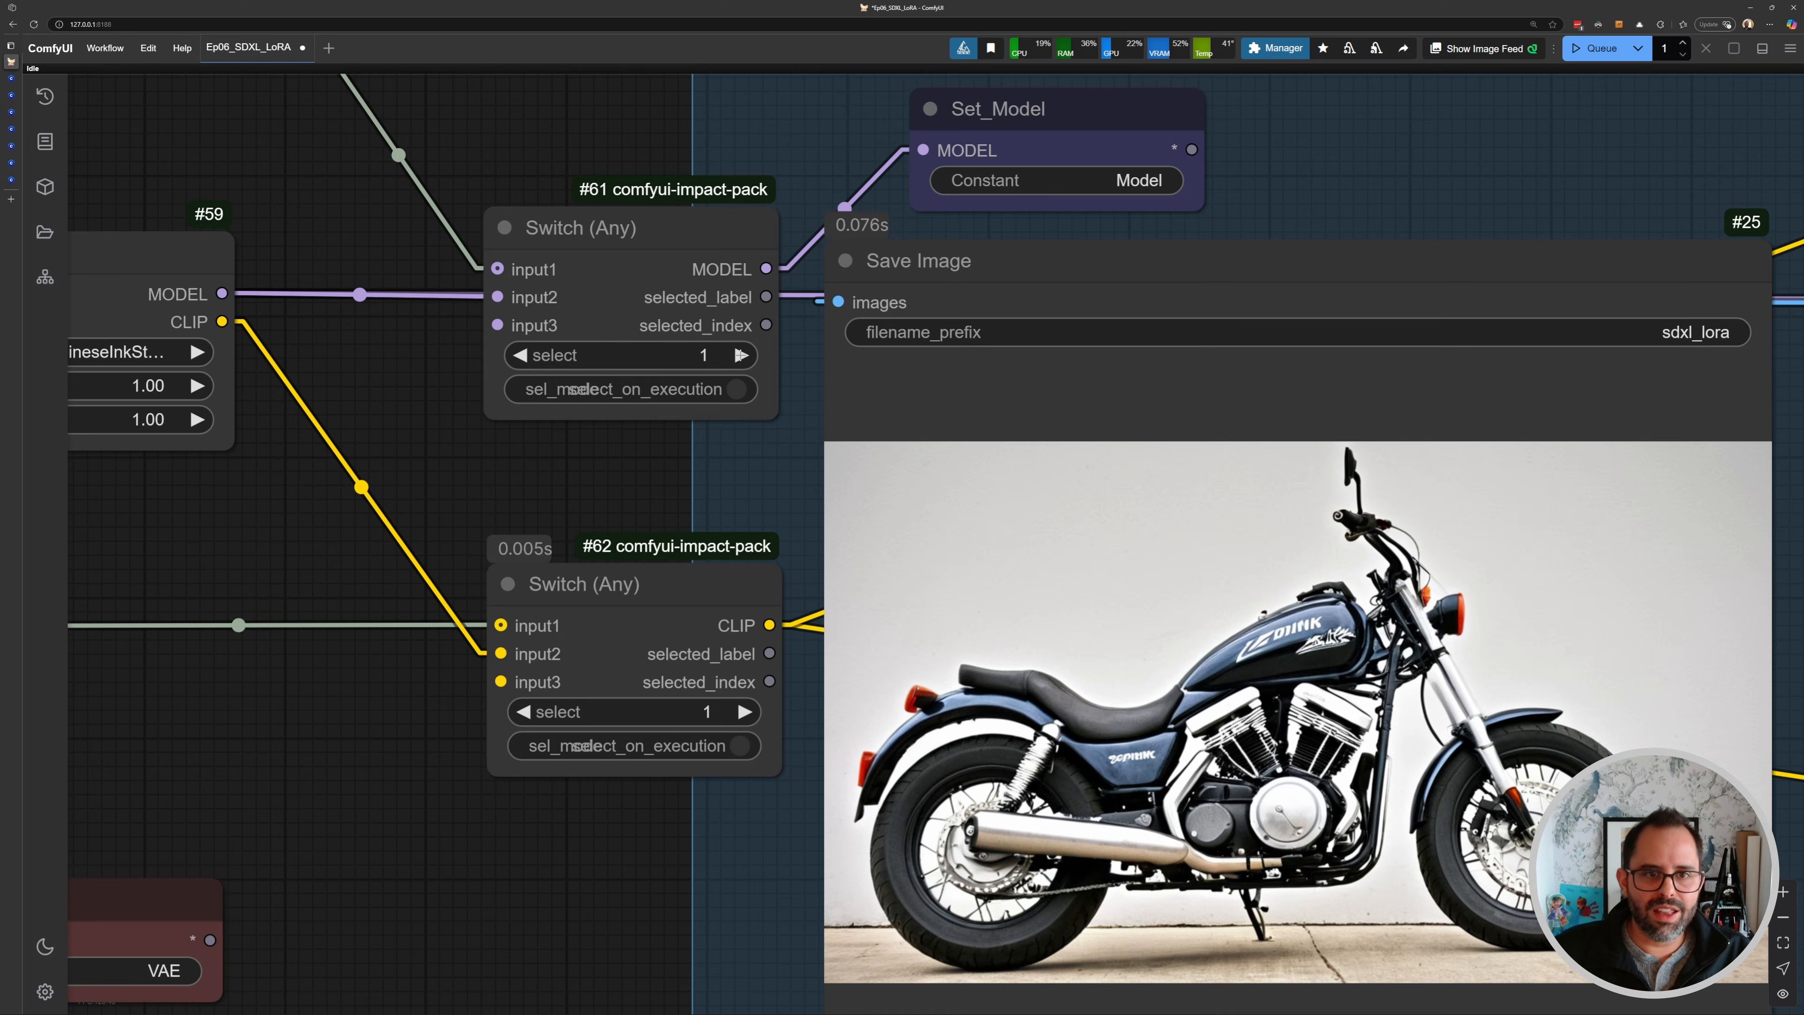
- Set both Switch nodes' select back to 2 and queue another generation
key(ctrl+Return)
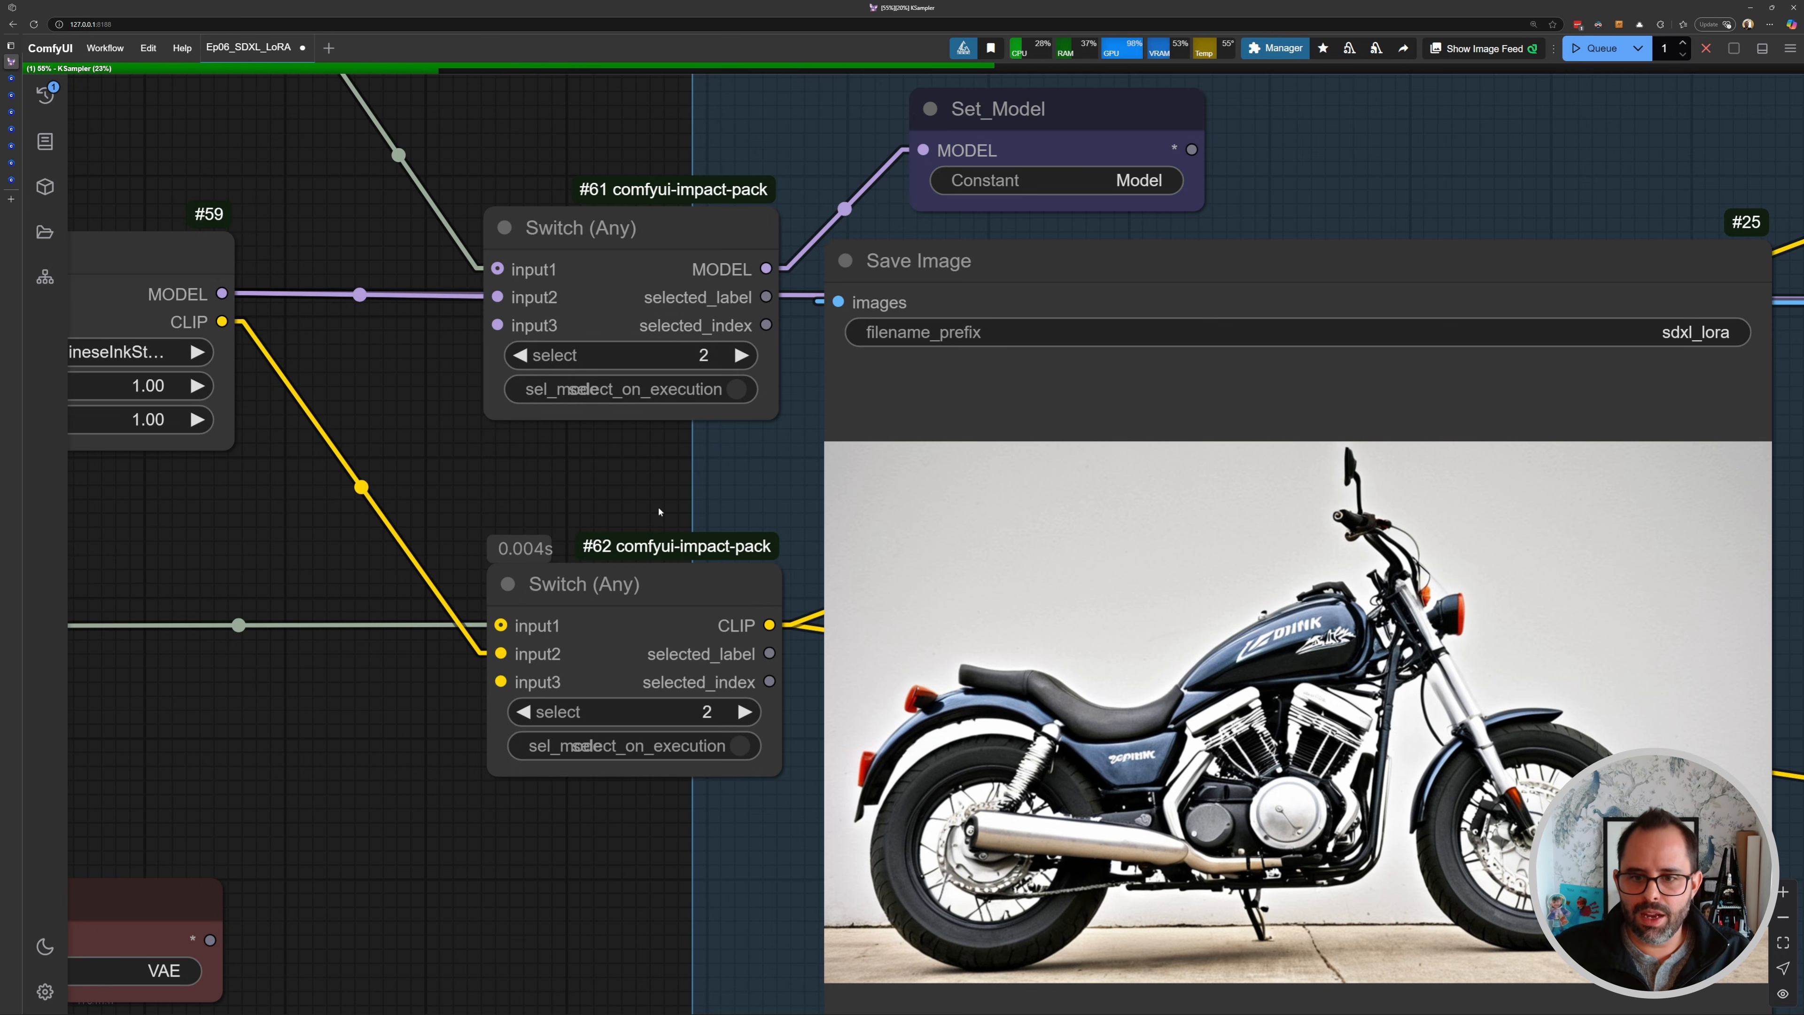
drag(609, 454, 566, 418)
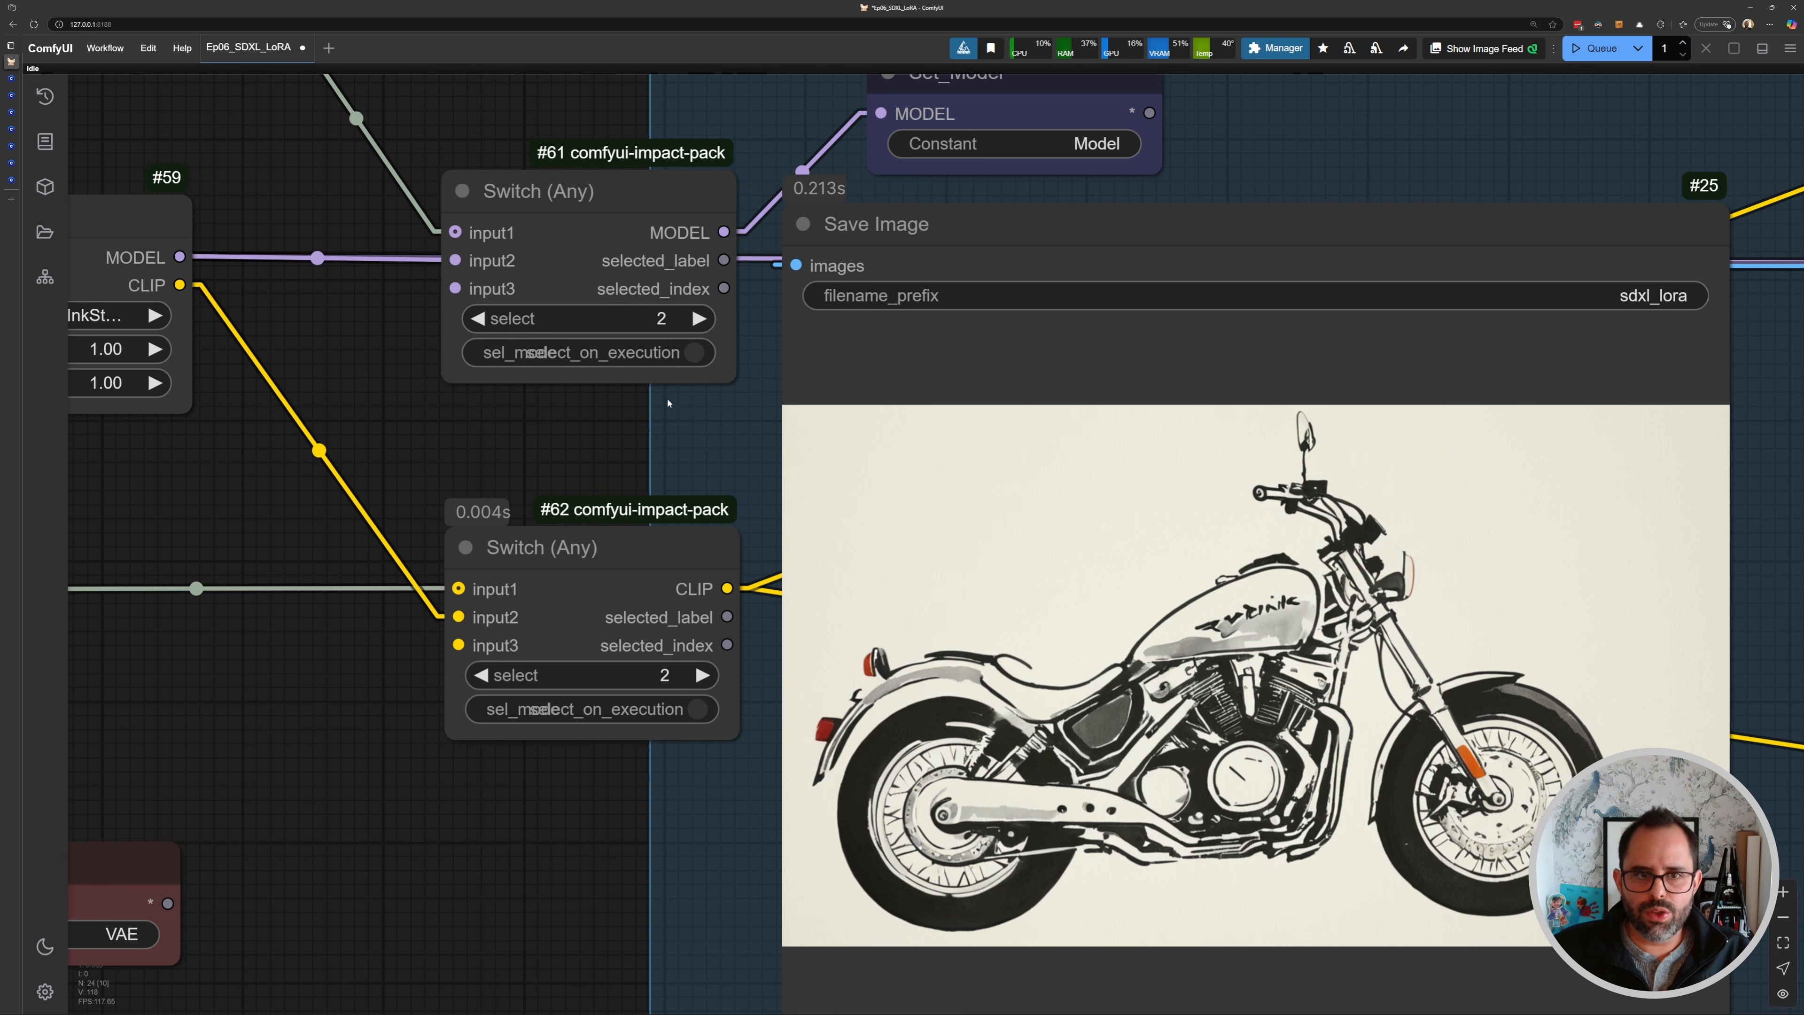
scroll(665, 406, down, 14)
drag(664, 406, 354, 431)
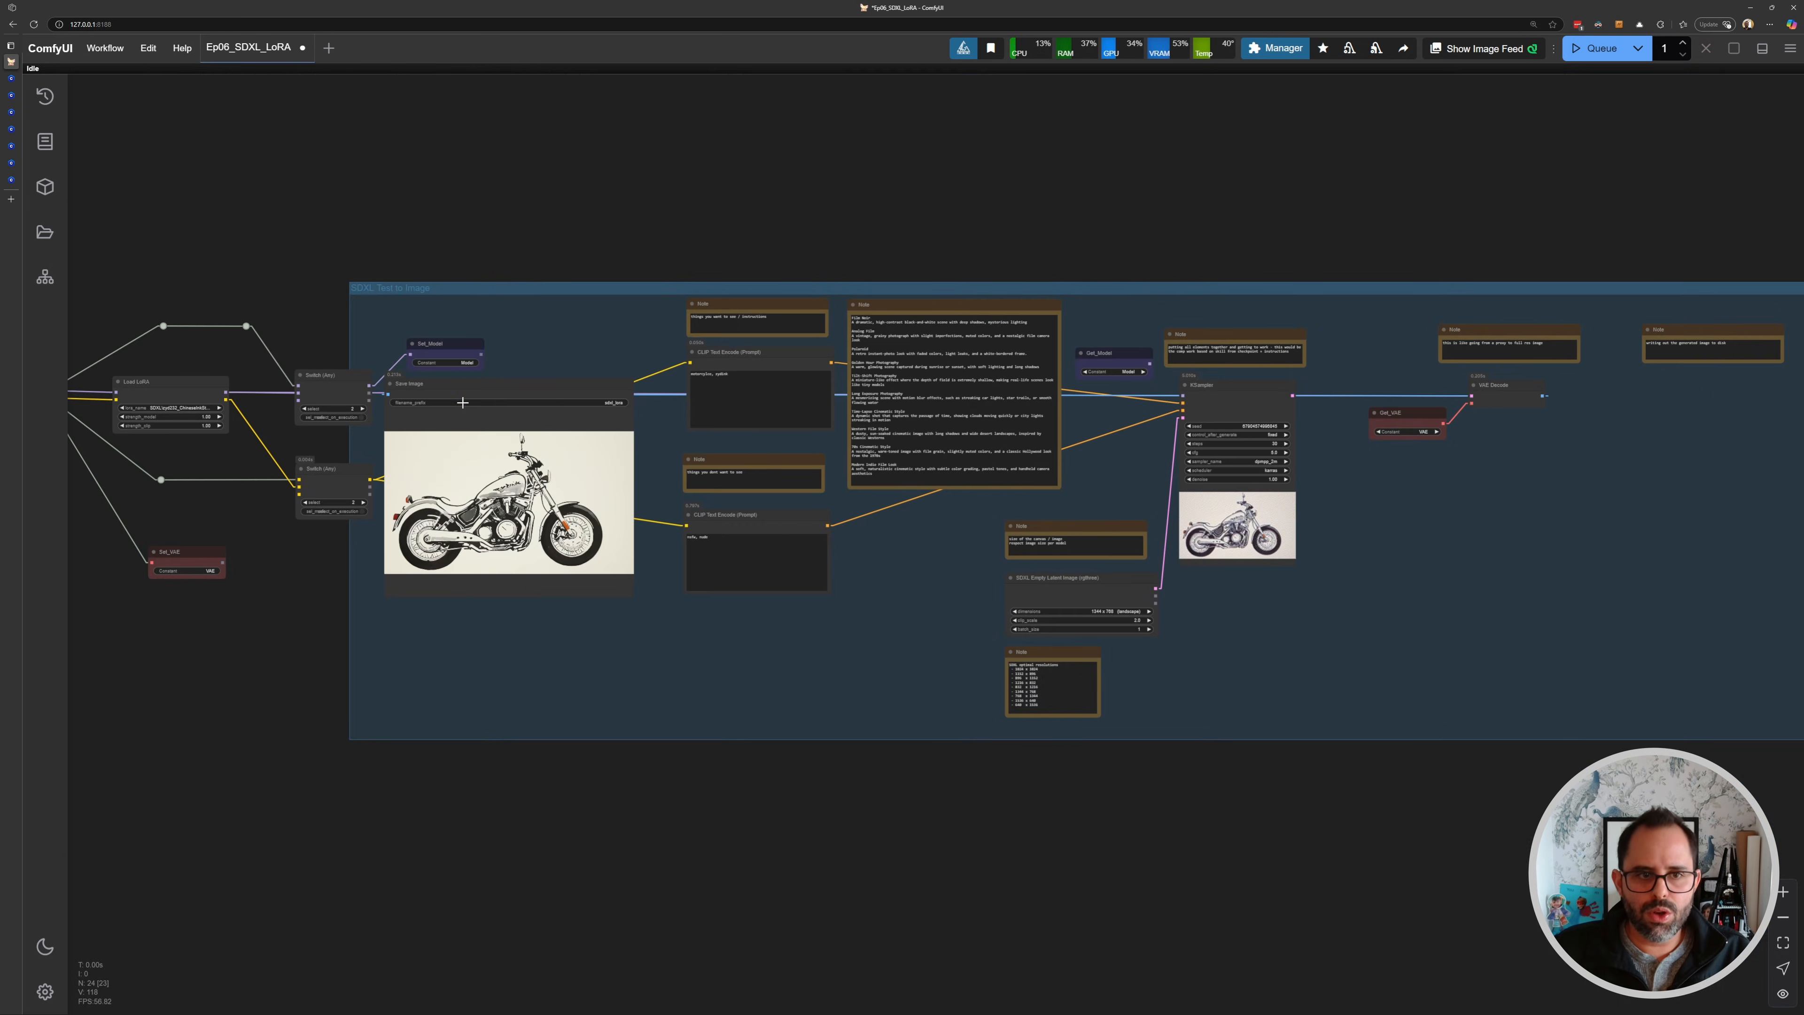
- Move the Save Image node back beside the VAE Decode node
drag(438, 391, 1098, 453)
scroll(949, 571, up, 5)
drag(830, 509, 1167, 519)
scroll(1168, 519, down, 4)
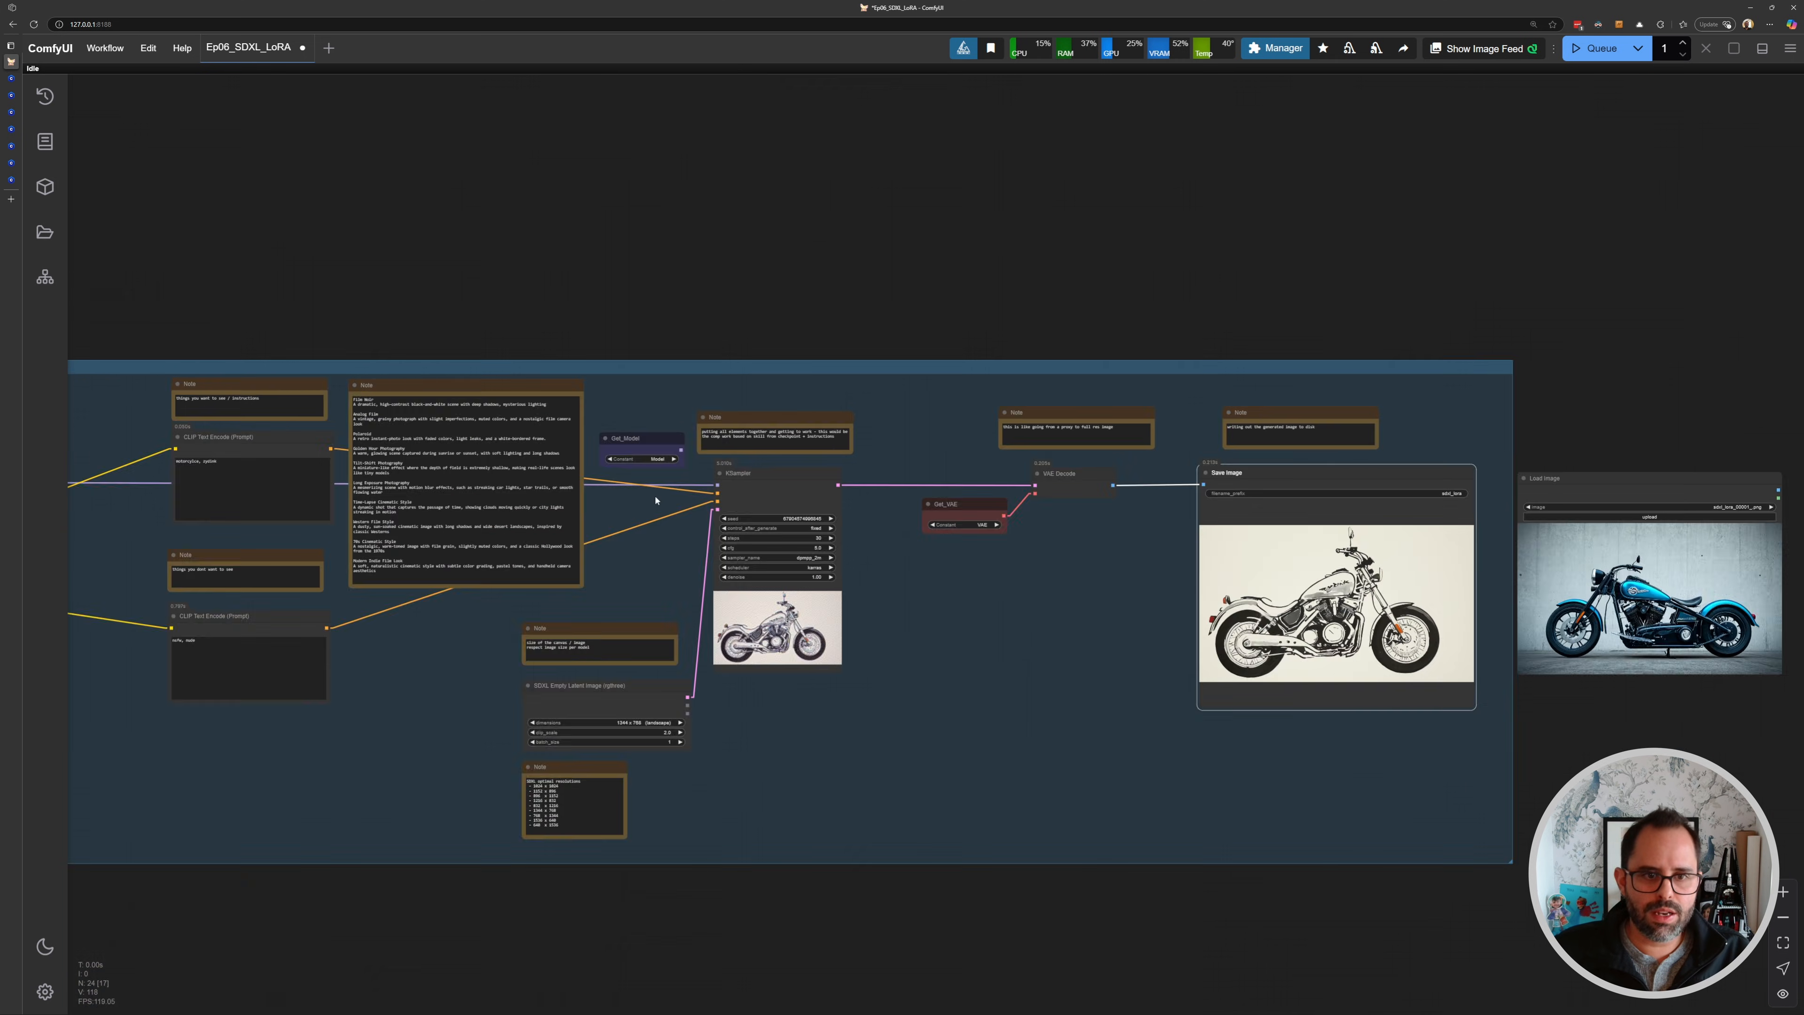
drag(656, 499, 1165, 490)
drag(537, 498, 951, 498)
- Nudge the Set_Model node slightly to the right of the MODEL Switch
scroll(490, 480, up, 7)
mouse_move(1146, 376)
mouse_down()
mouse_move(1121, 361)
mouse_move(1175, 374)
mouse_up()
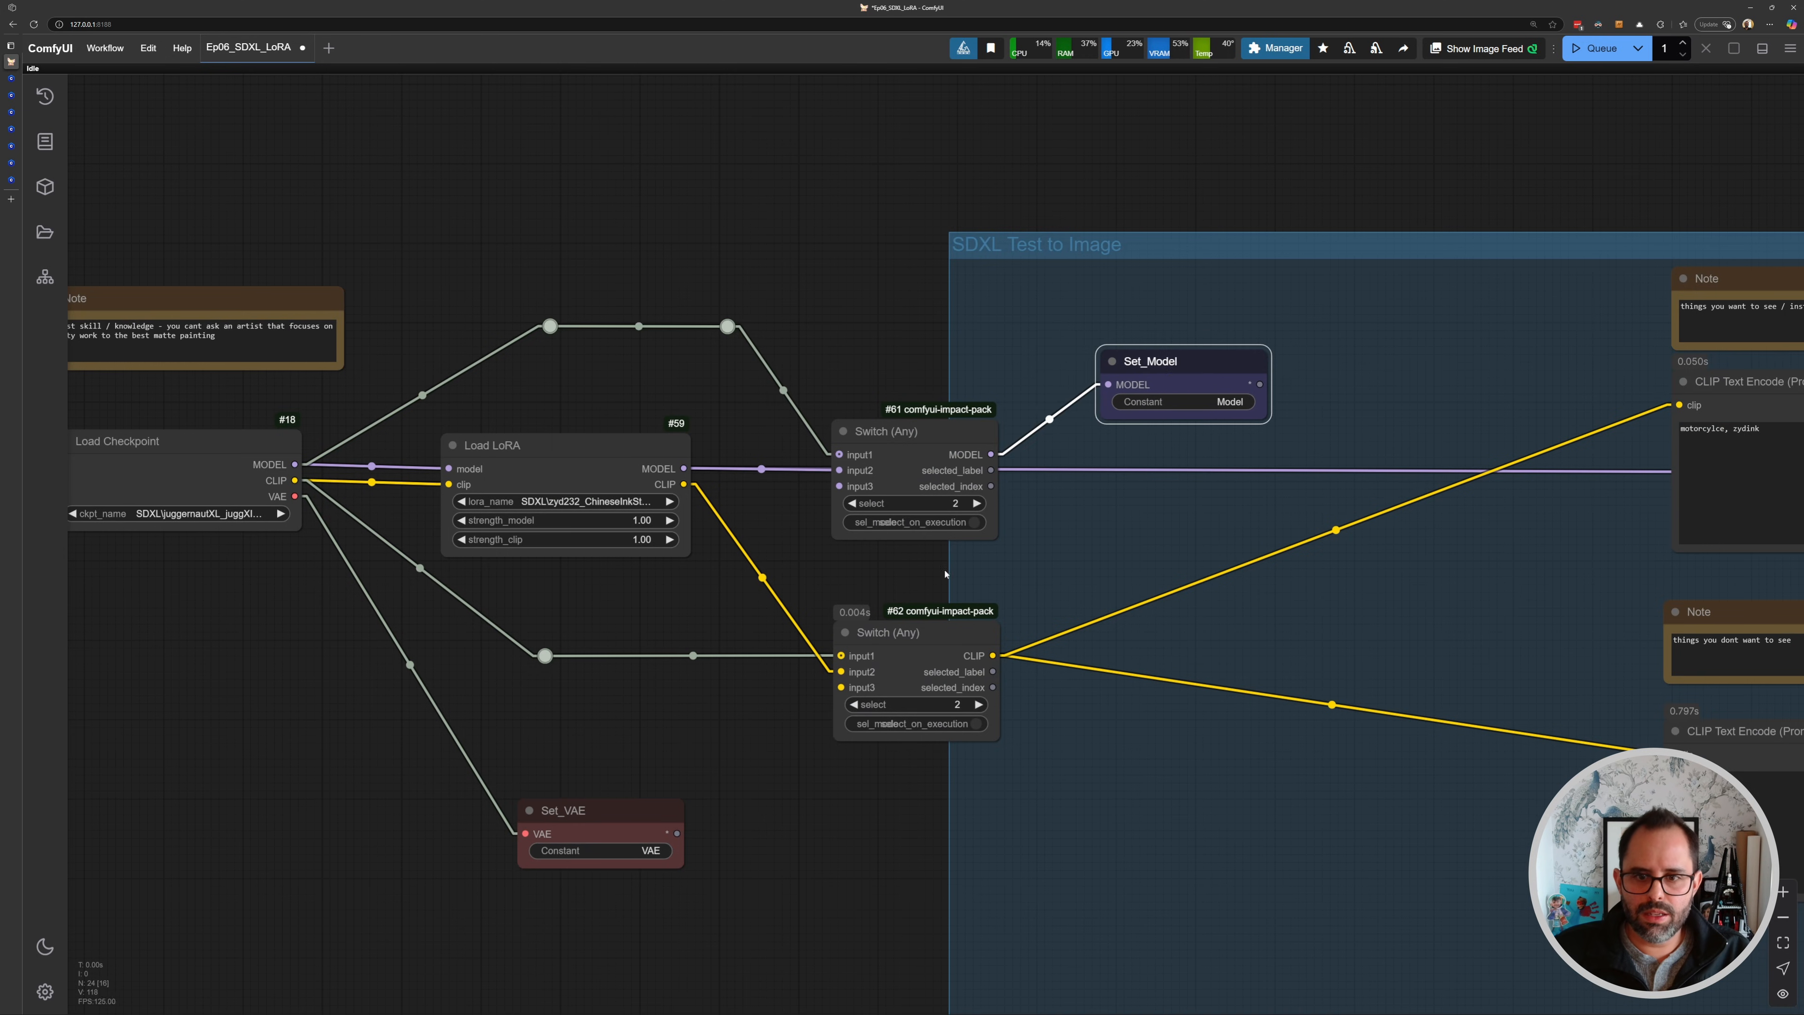
drag(1281, 572, 1075, 427)
scroll(1075, 427, down, 1)
scroll(897, 395, down, 4)
drag(825, 391, 911, 404)
scroll(911, 404, up, 2)
scroll(730, 420, up, 3)
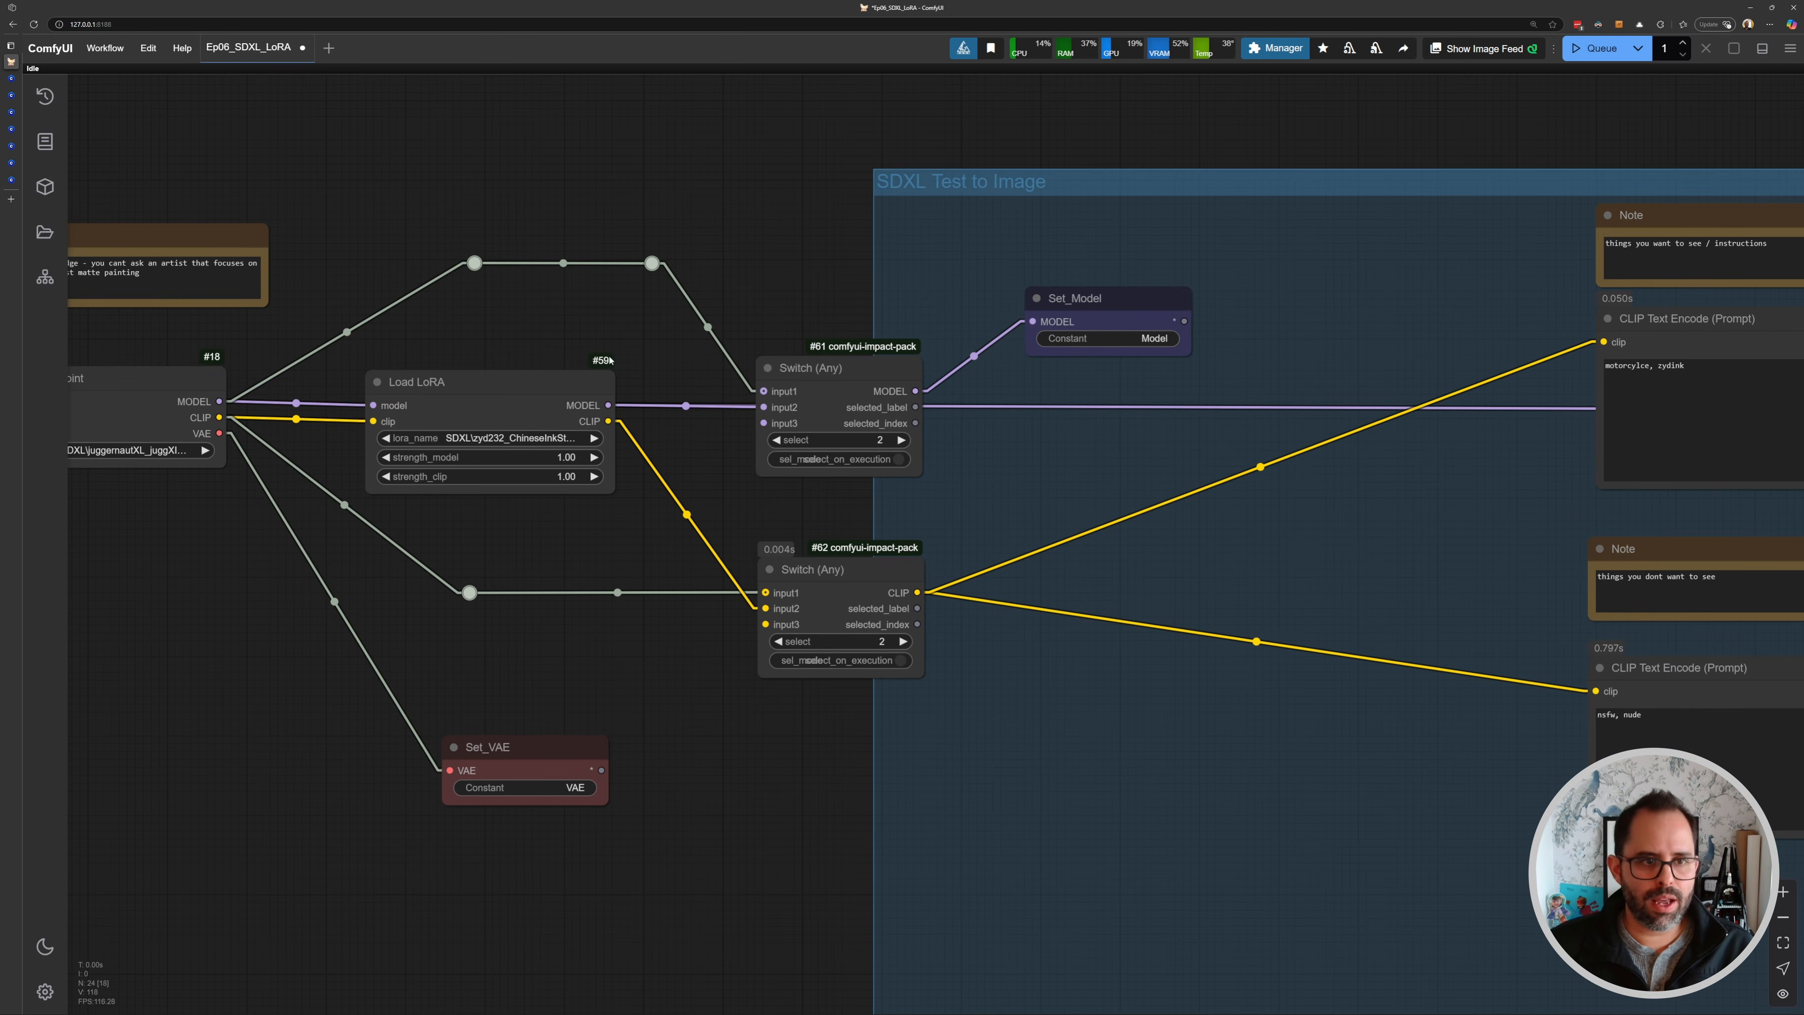
scroll(827, 434, up, 5)
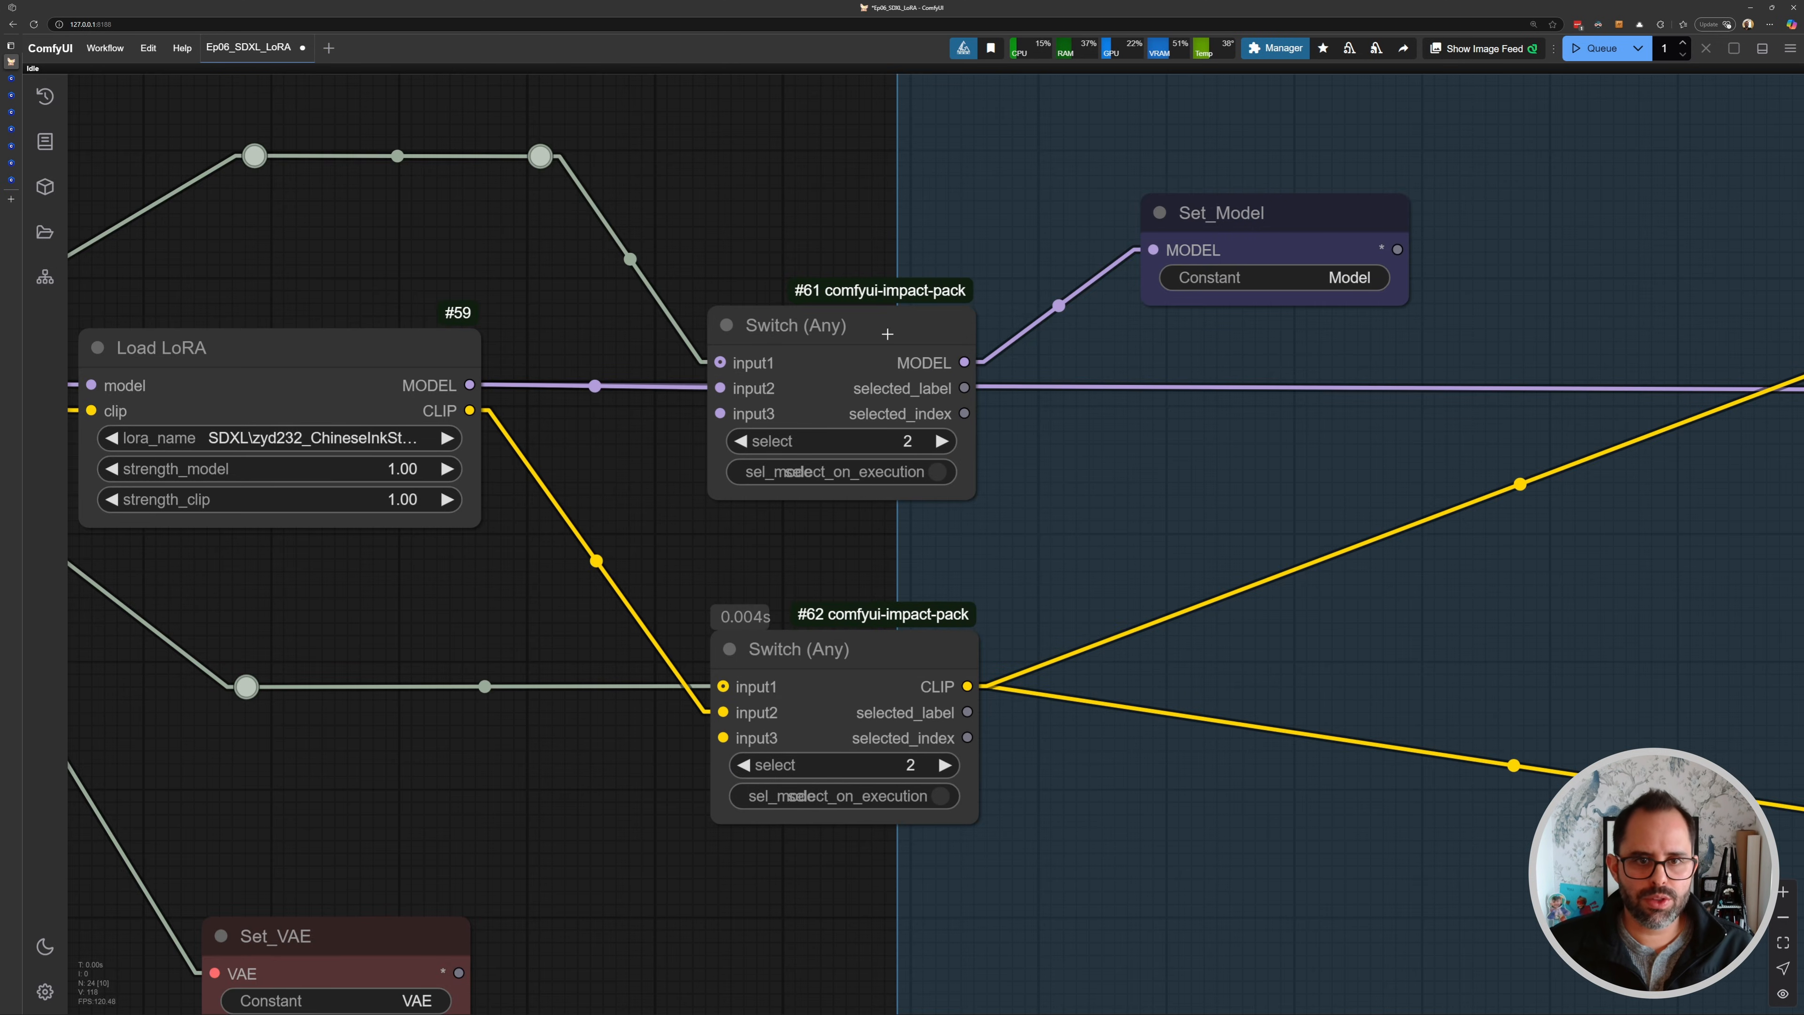
scroll(863, 493, down, 10)
drag(1518, 576, 1027, 463)
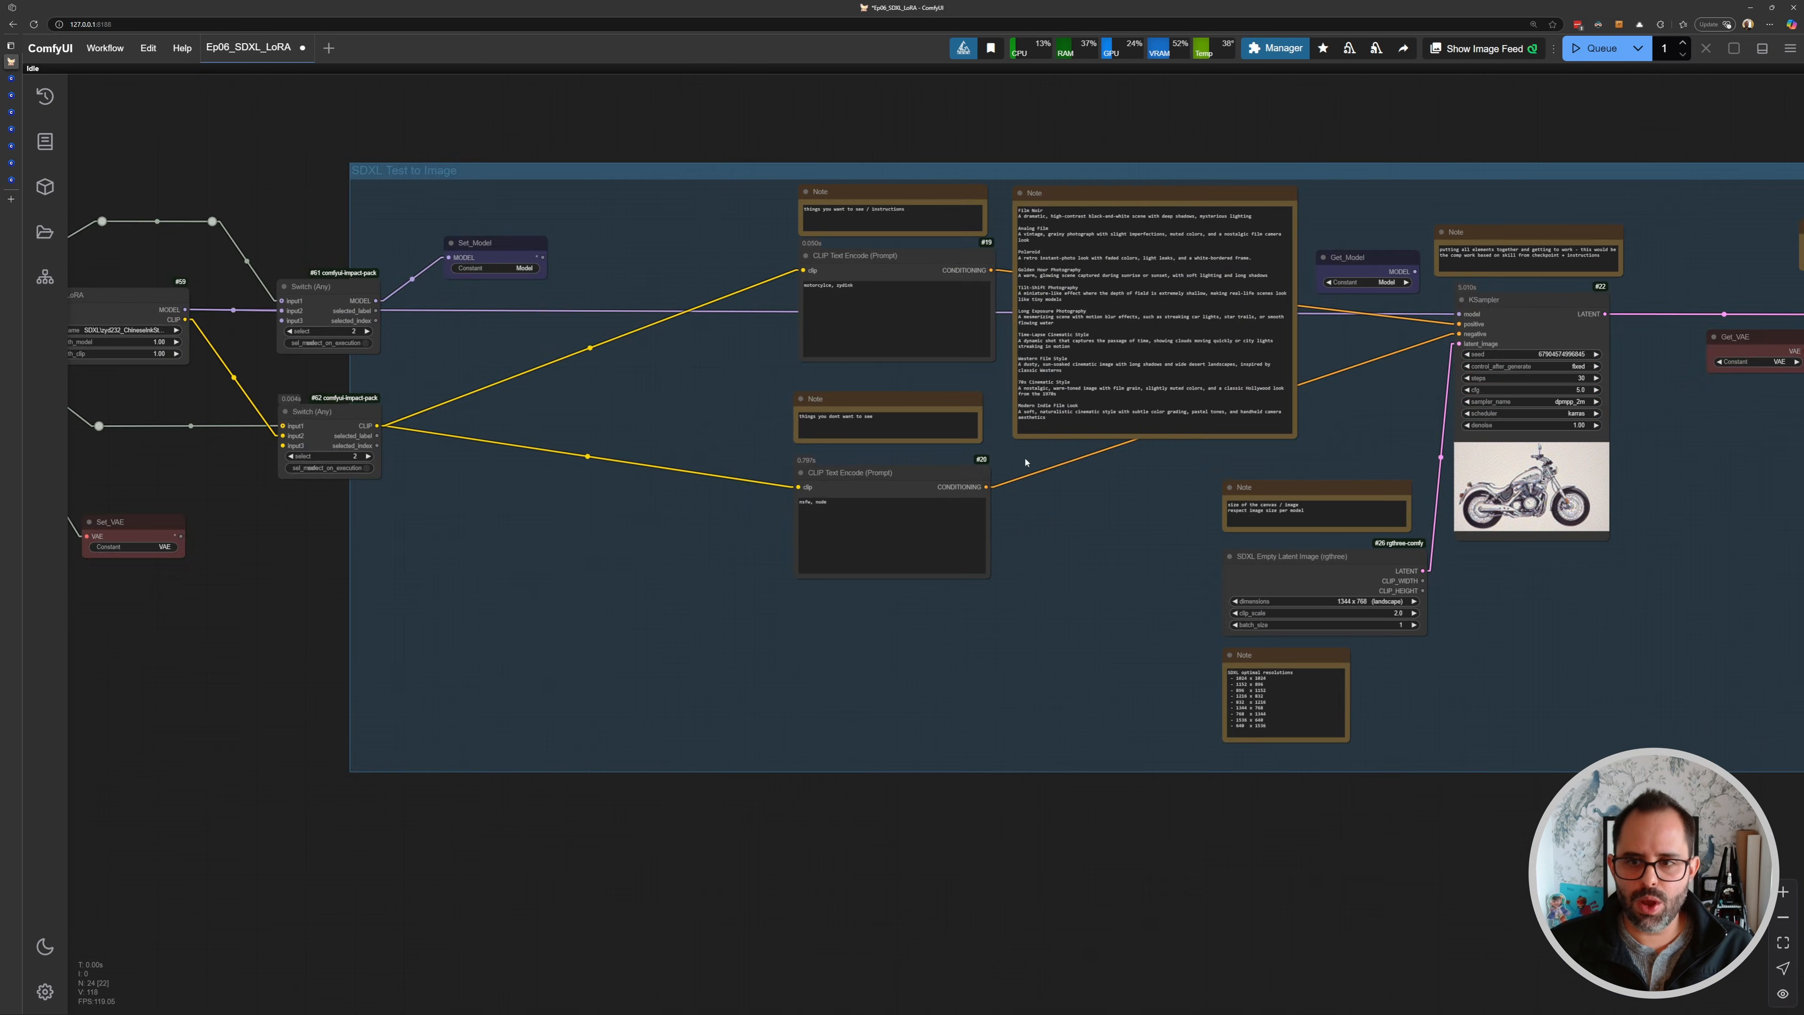
- Connect the Get_Model node's MODEL output to the KSampler's model input and queue a generation
drag(1405, 527, 1095, 511)
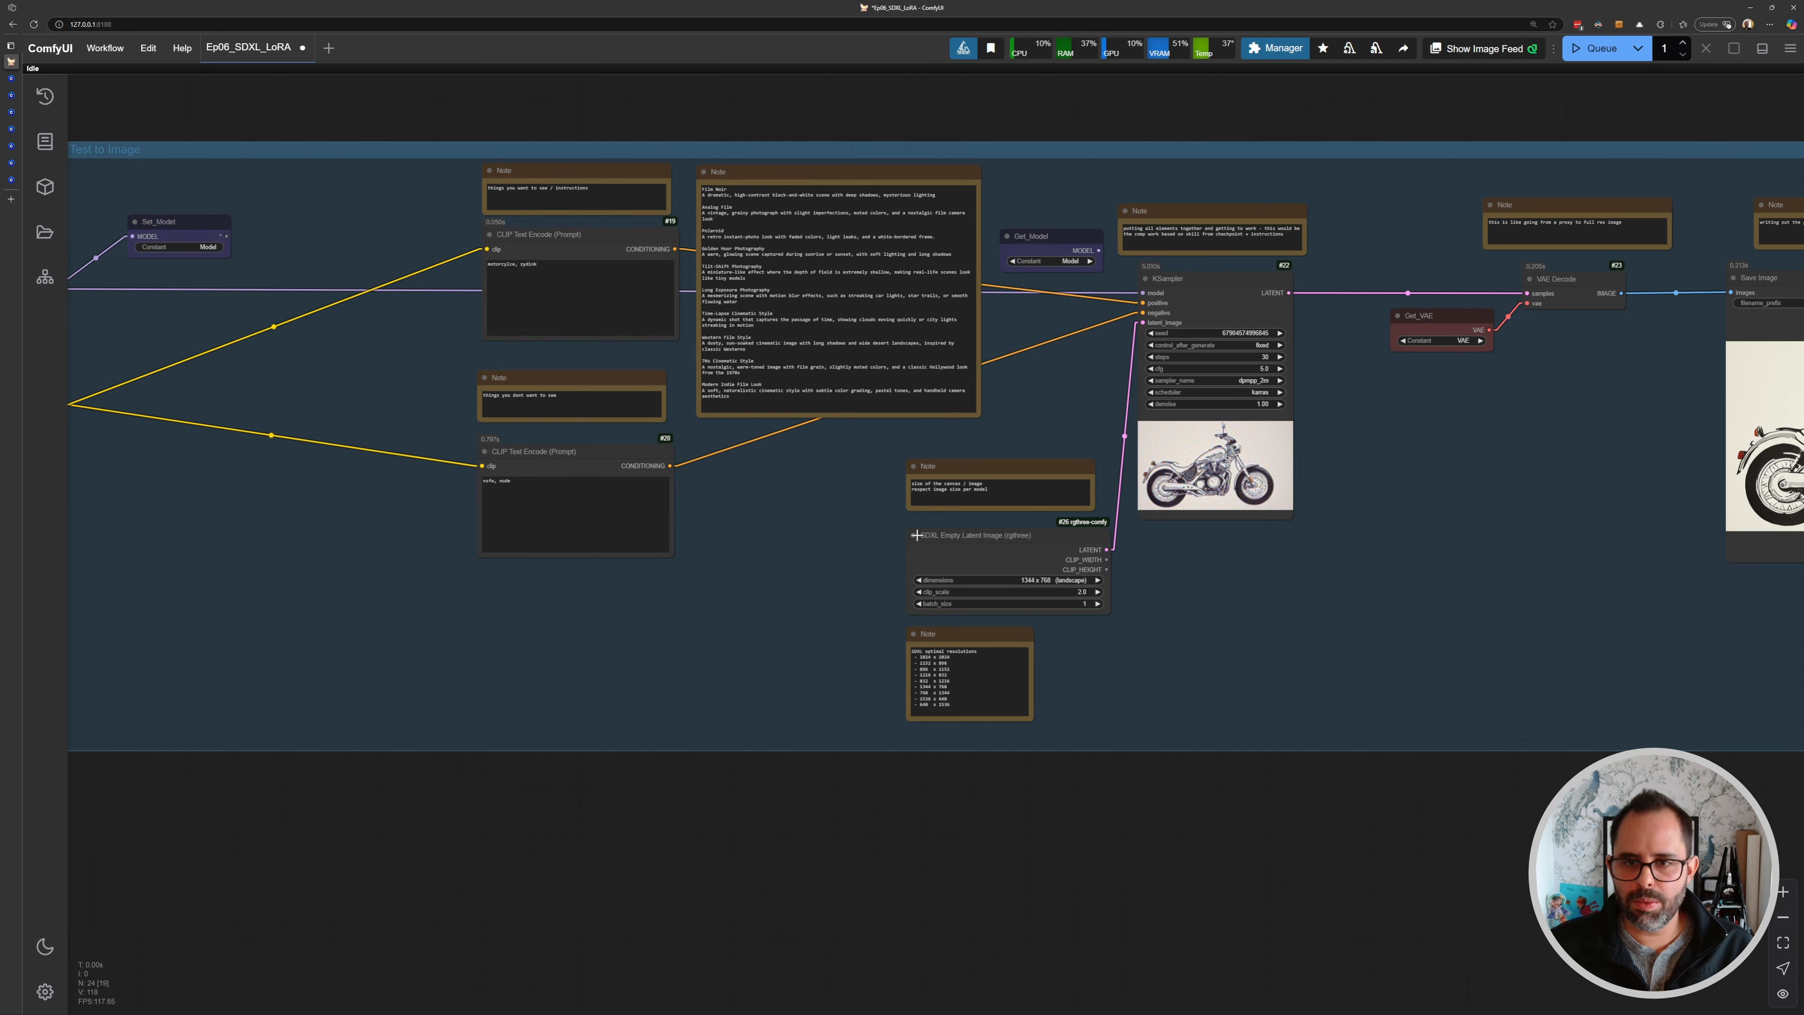
drag(284, 397, 737, 451)
scroll(540, 341, up, 6)
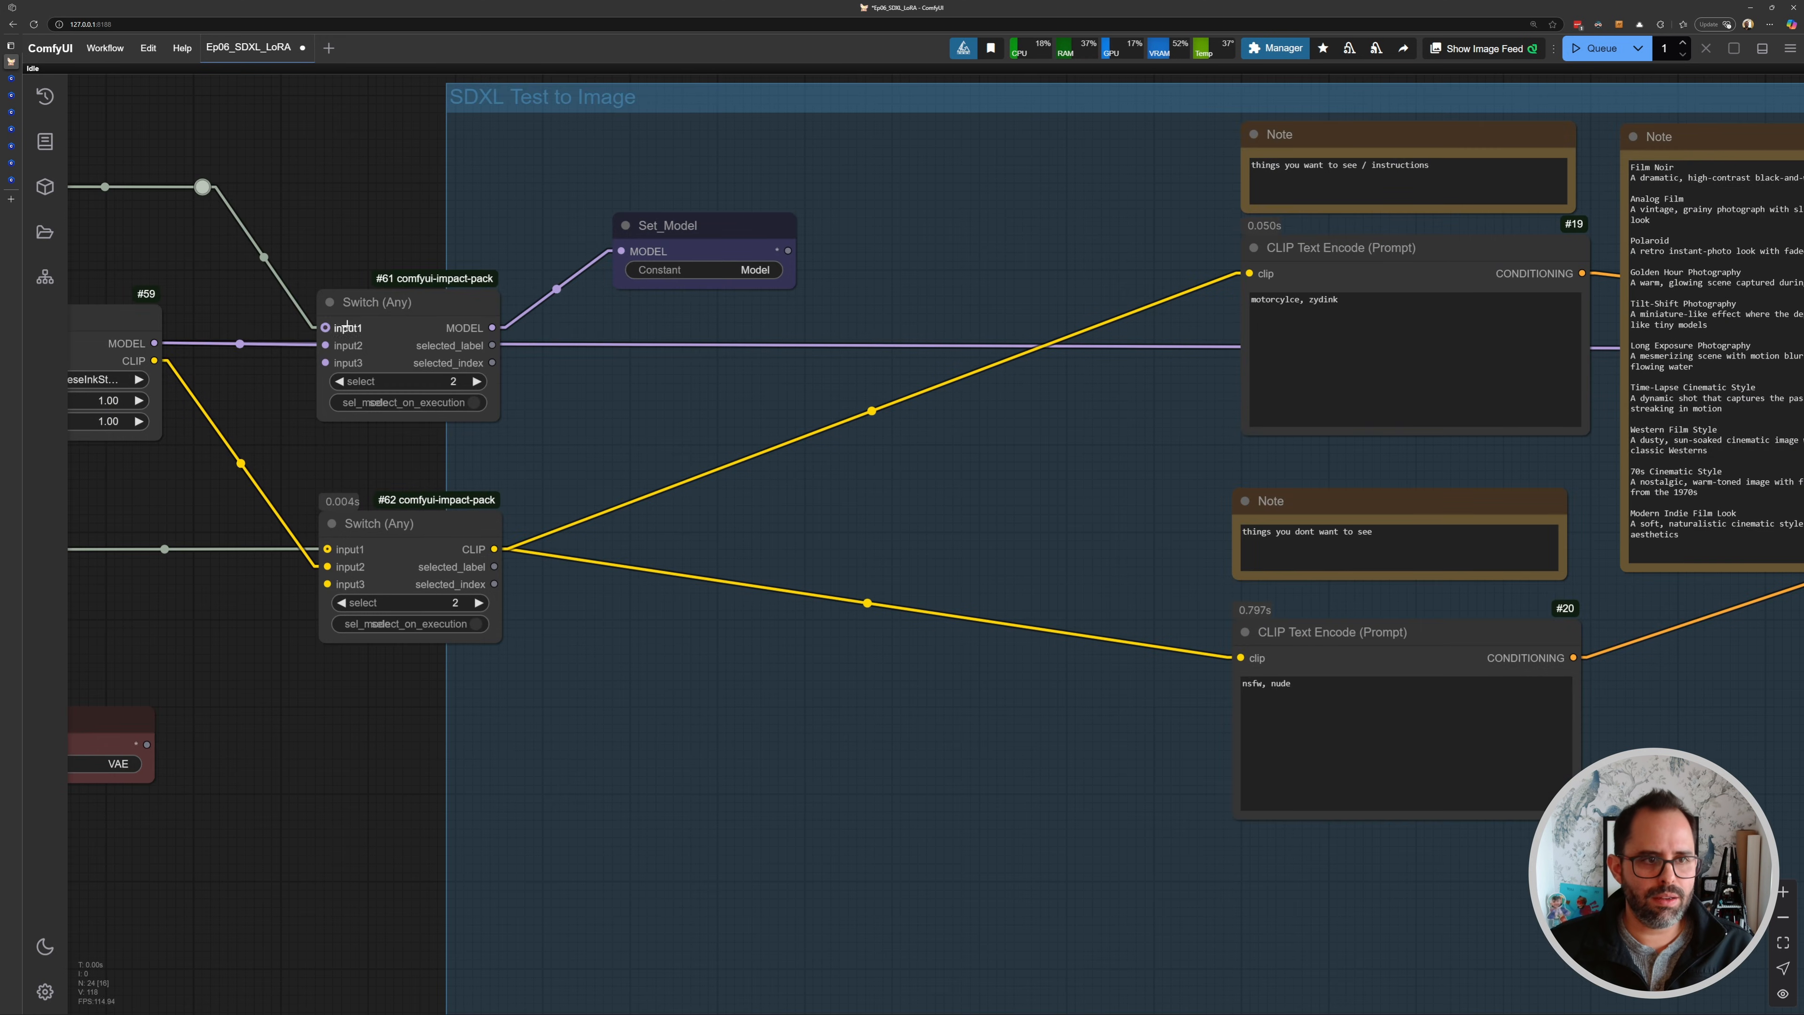
mouse_move(421, 321)
mouse_down()
mouse_move(426, 341)
mouse_move(425, 321)
mouse_up()
drag(1461, 411, 885, 399)
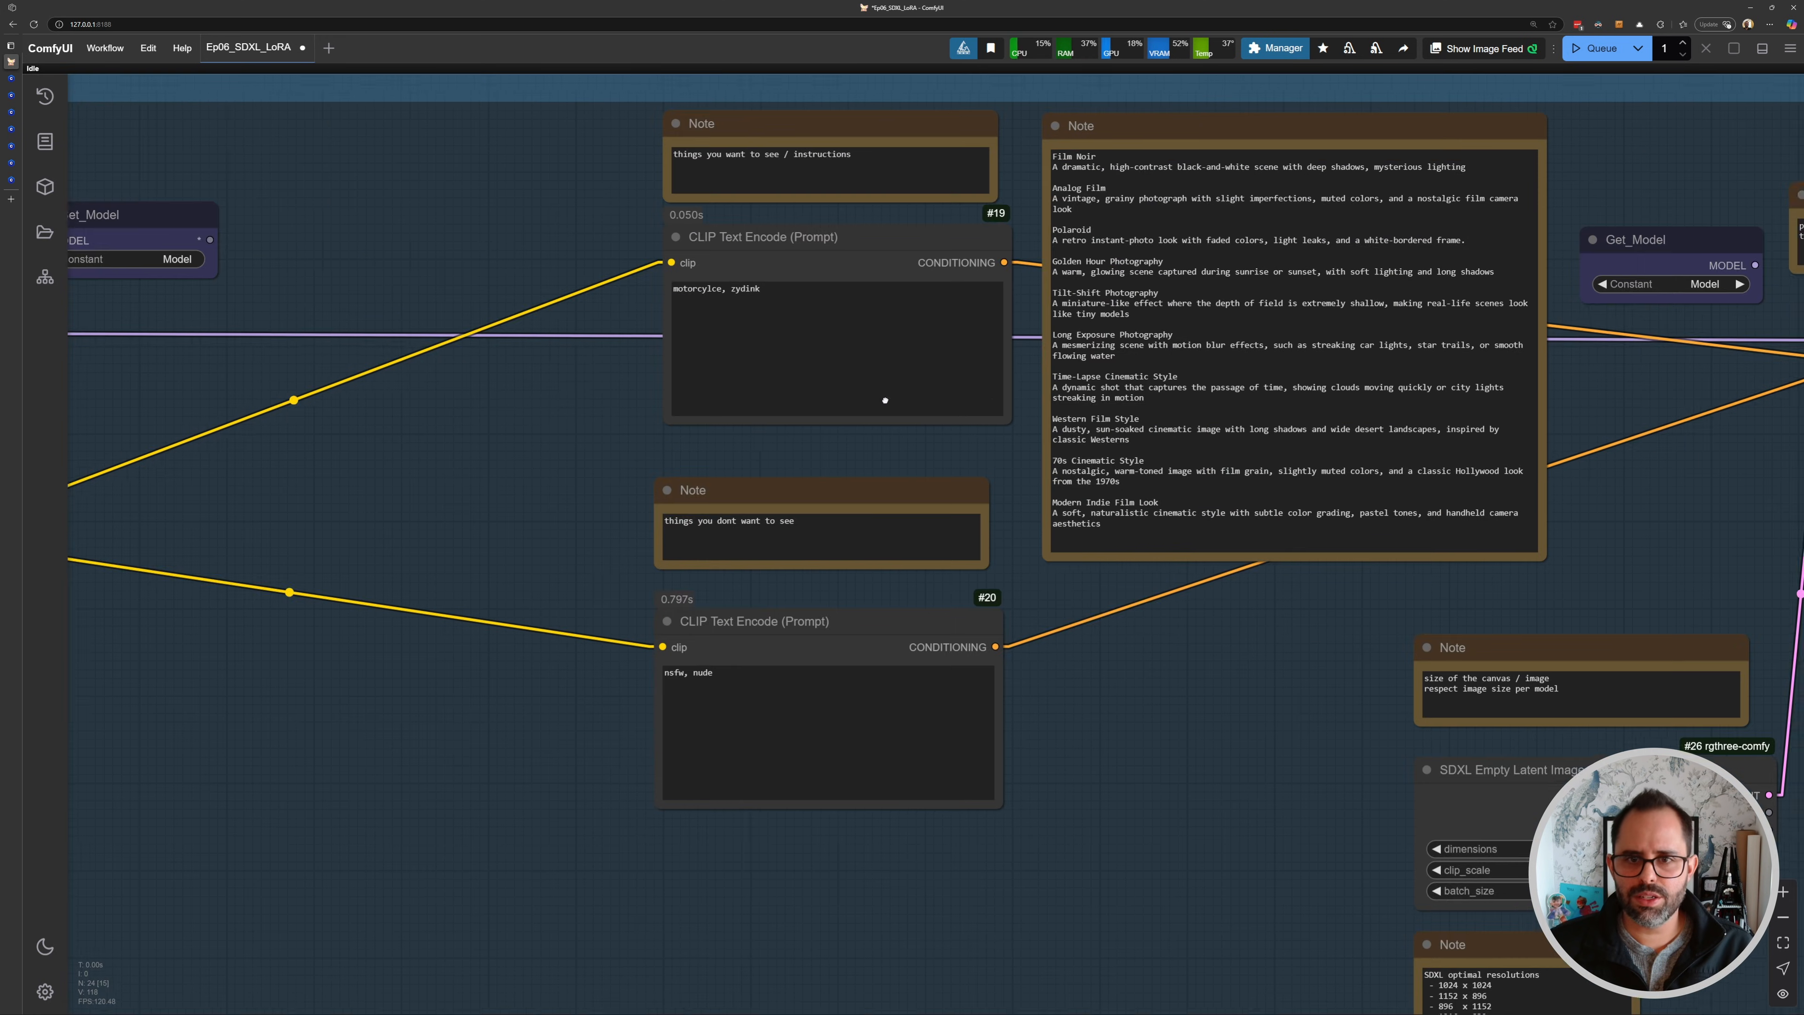
drag(1531, 424, 880, 491)
scroll(1134, 324, up, 6)
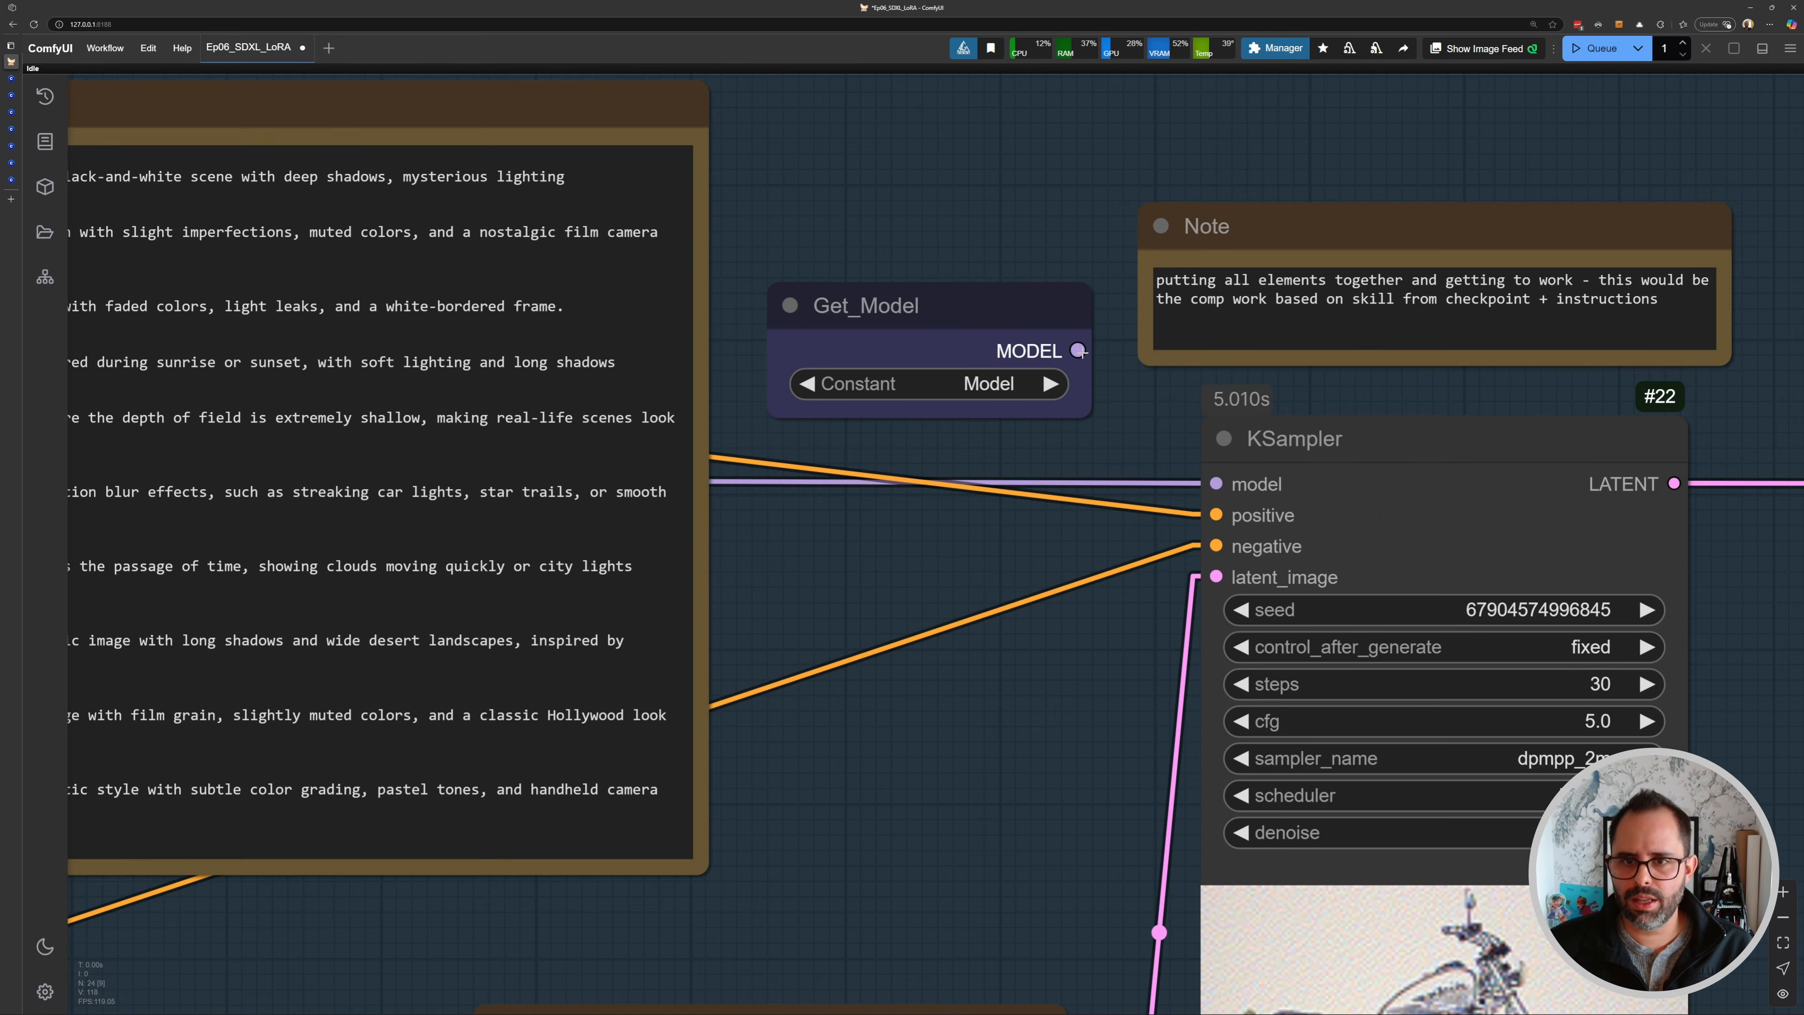
drag(1077, 350, 1211, 482)
key(ctrl+Return)
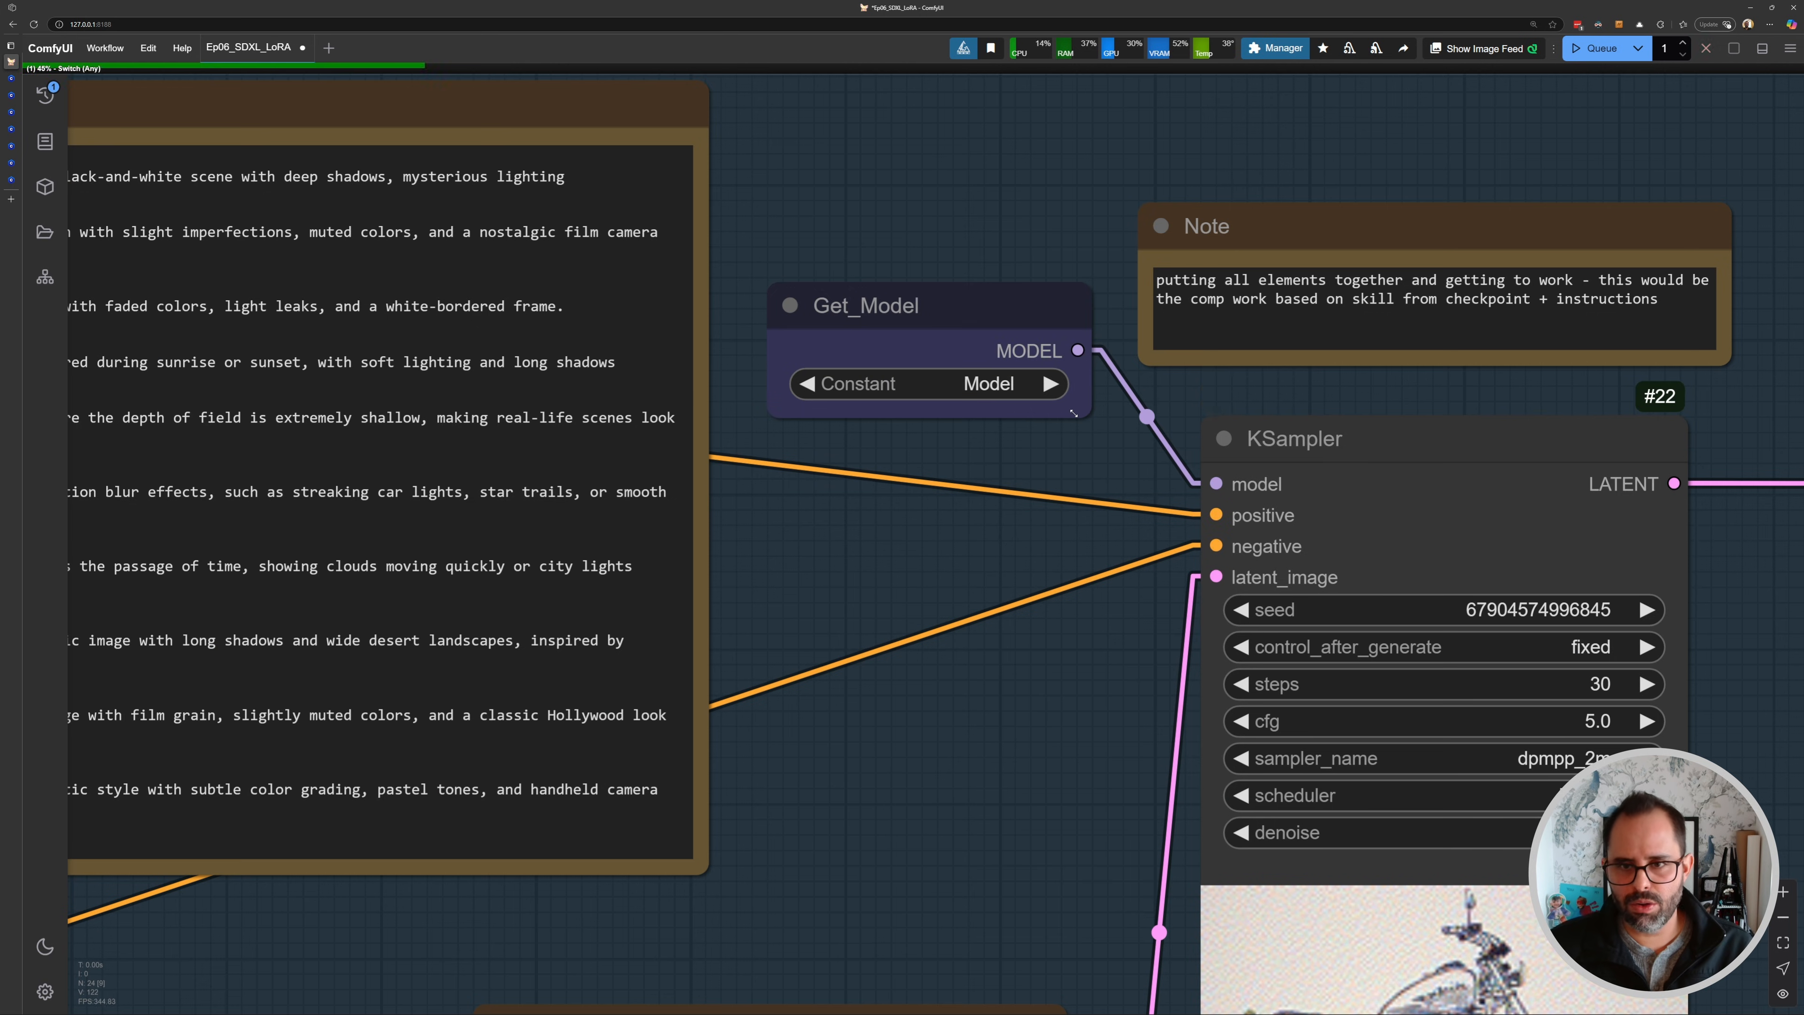
- Examine the new generation in the KSampler and Save Image nodes
scroll(1335, 483, down, 7)
scroll(1356, 525, down, 7)
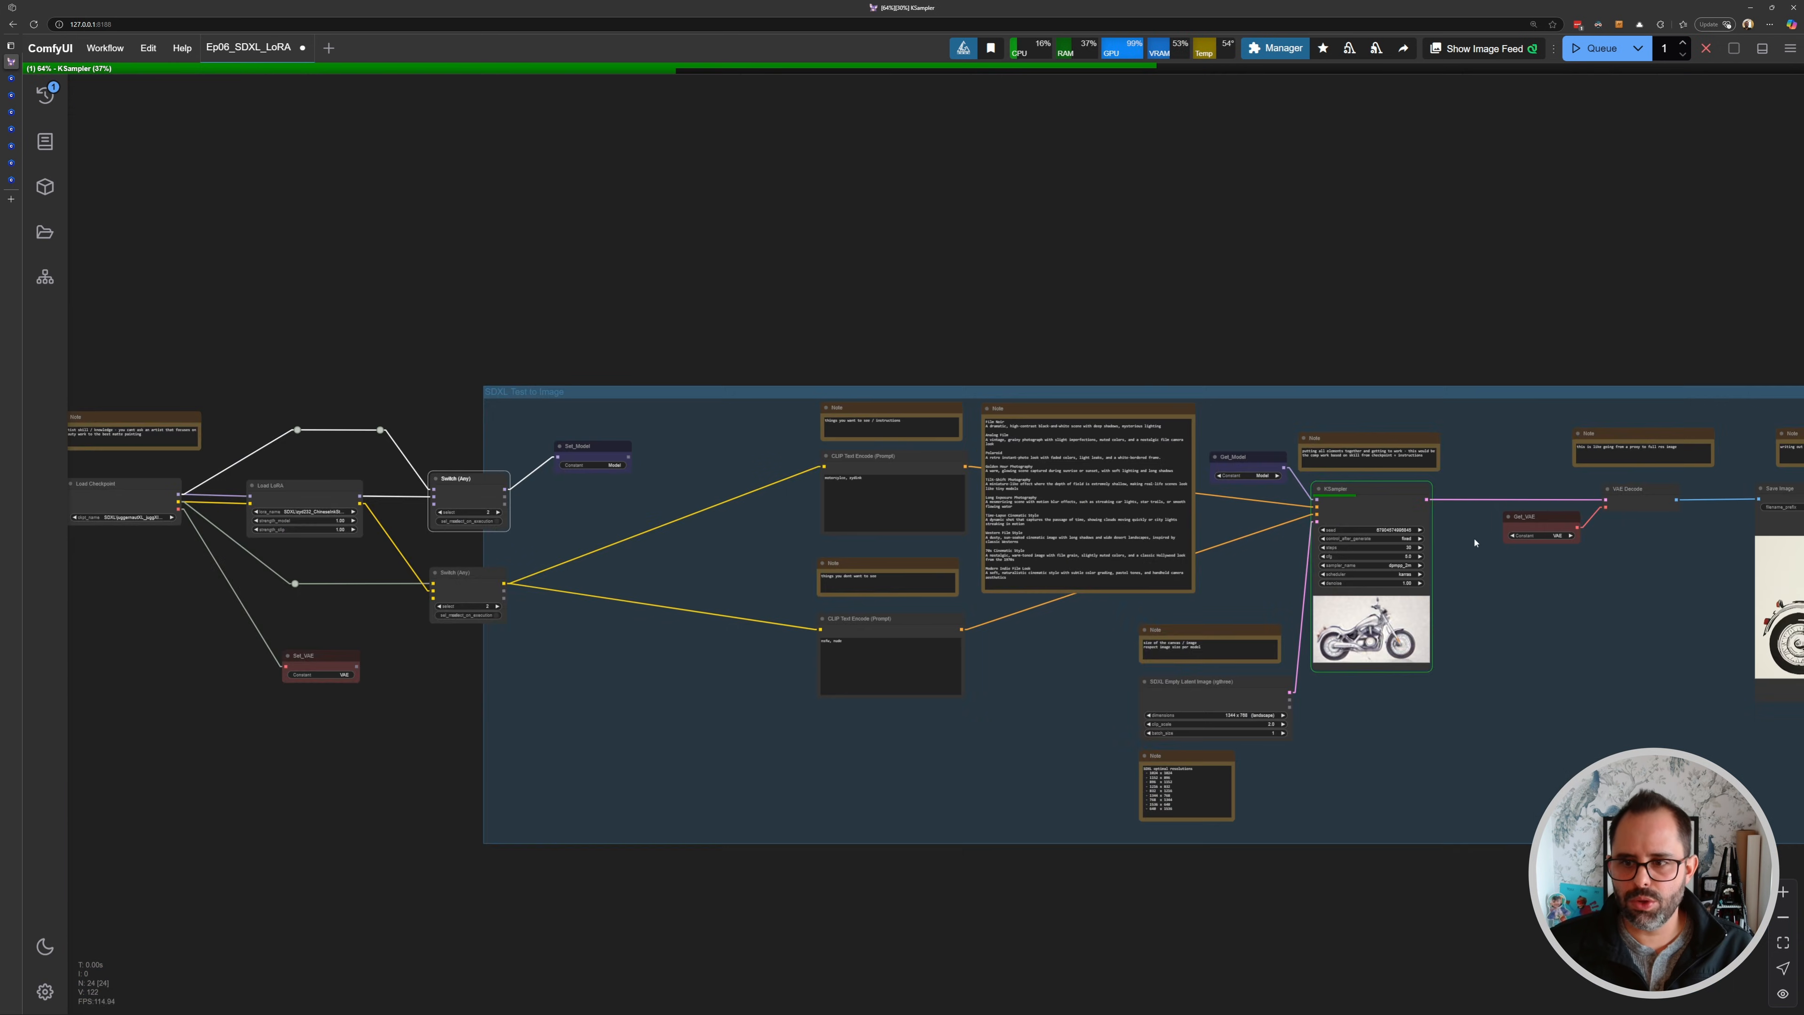
drag(1481, 538, 1095, 472)
scroll(1475, 571, up, 6)
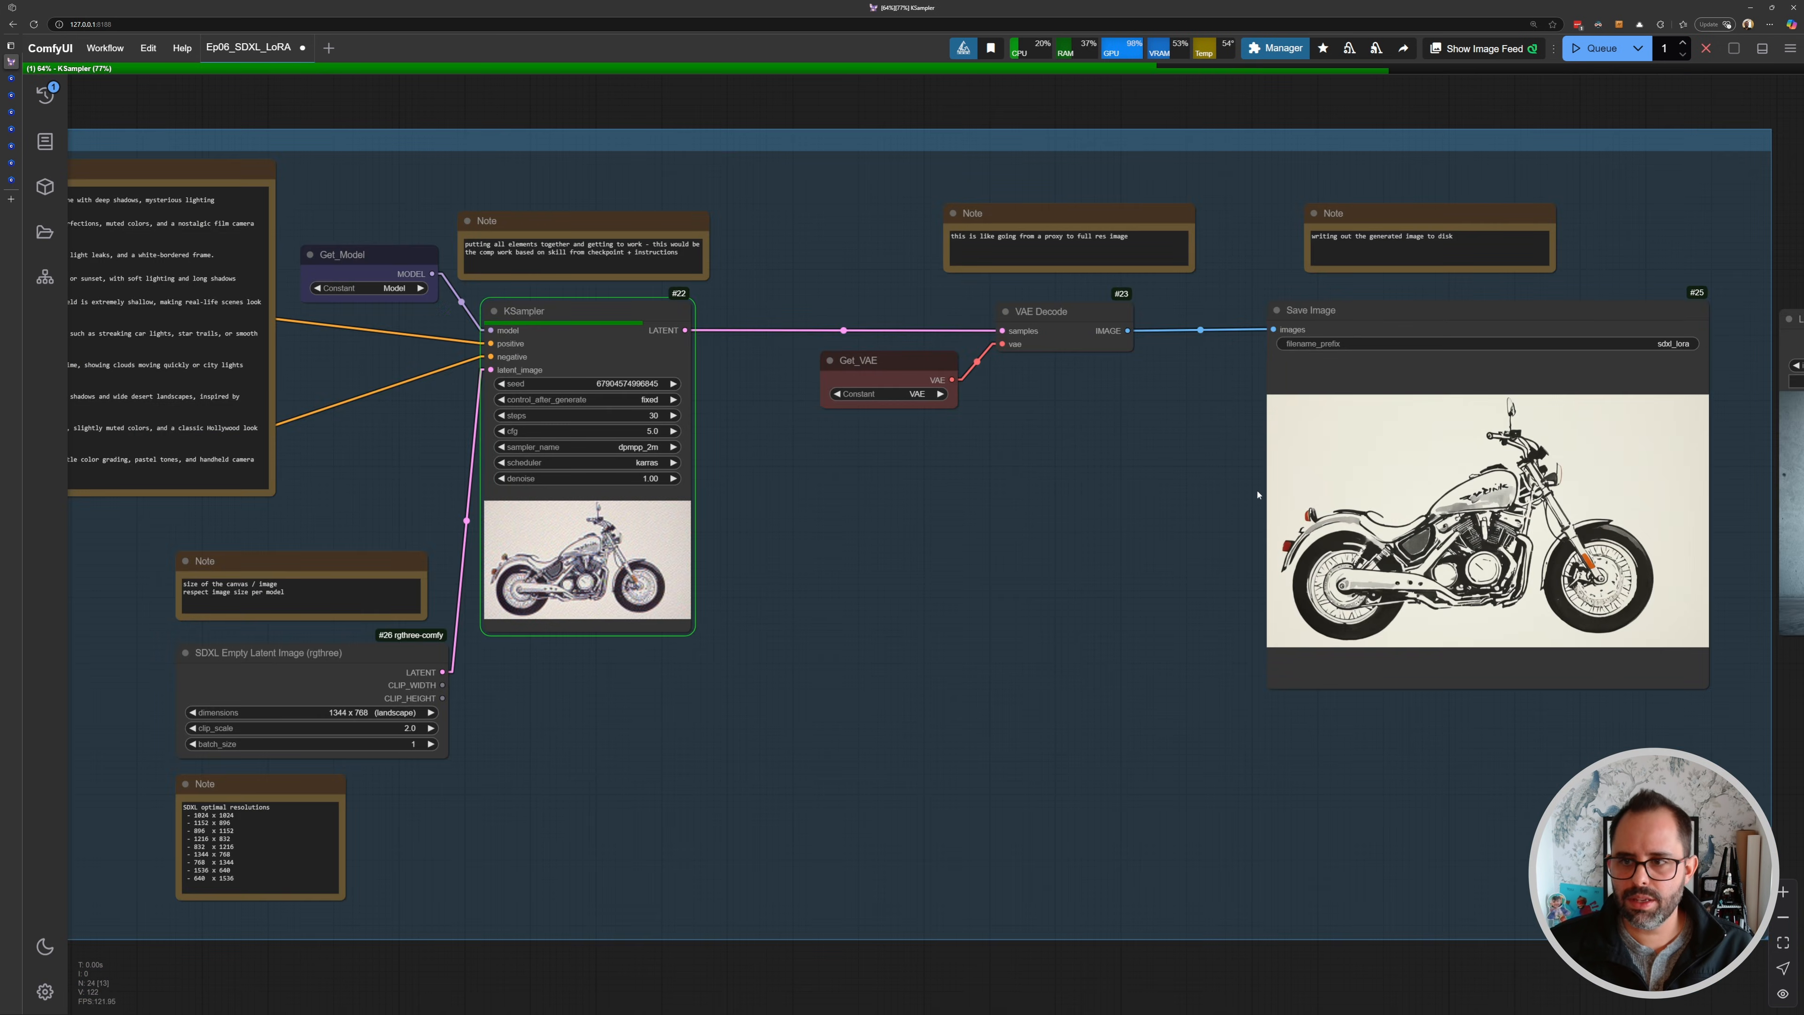
scroll(1561, 550, up, 7)
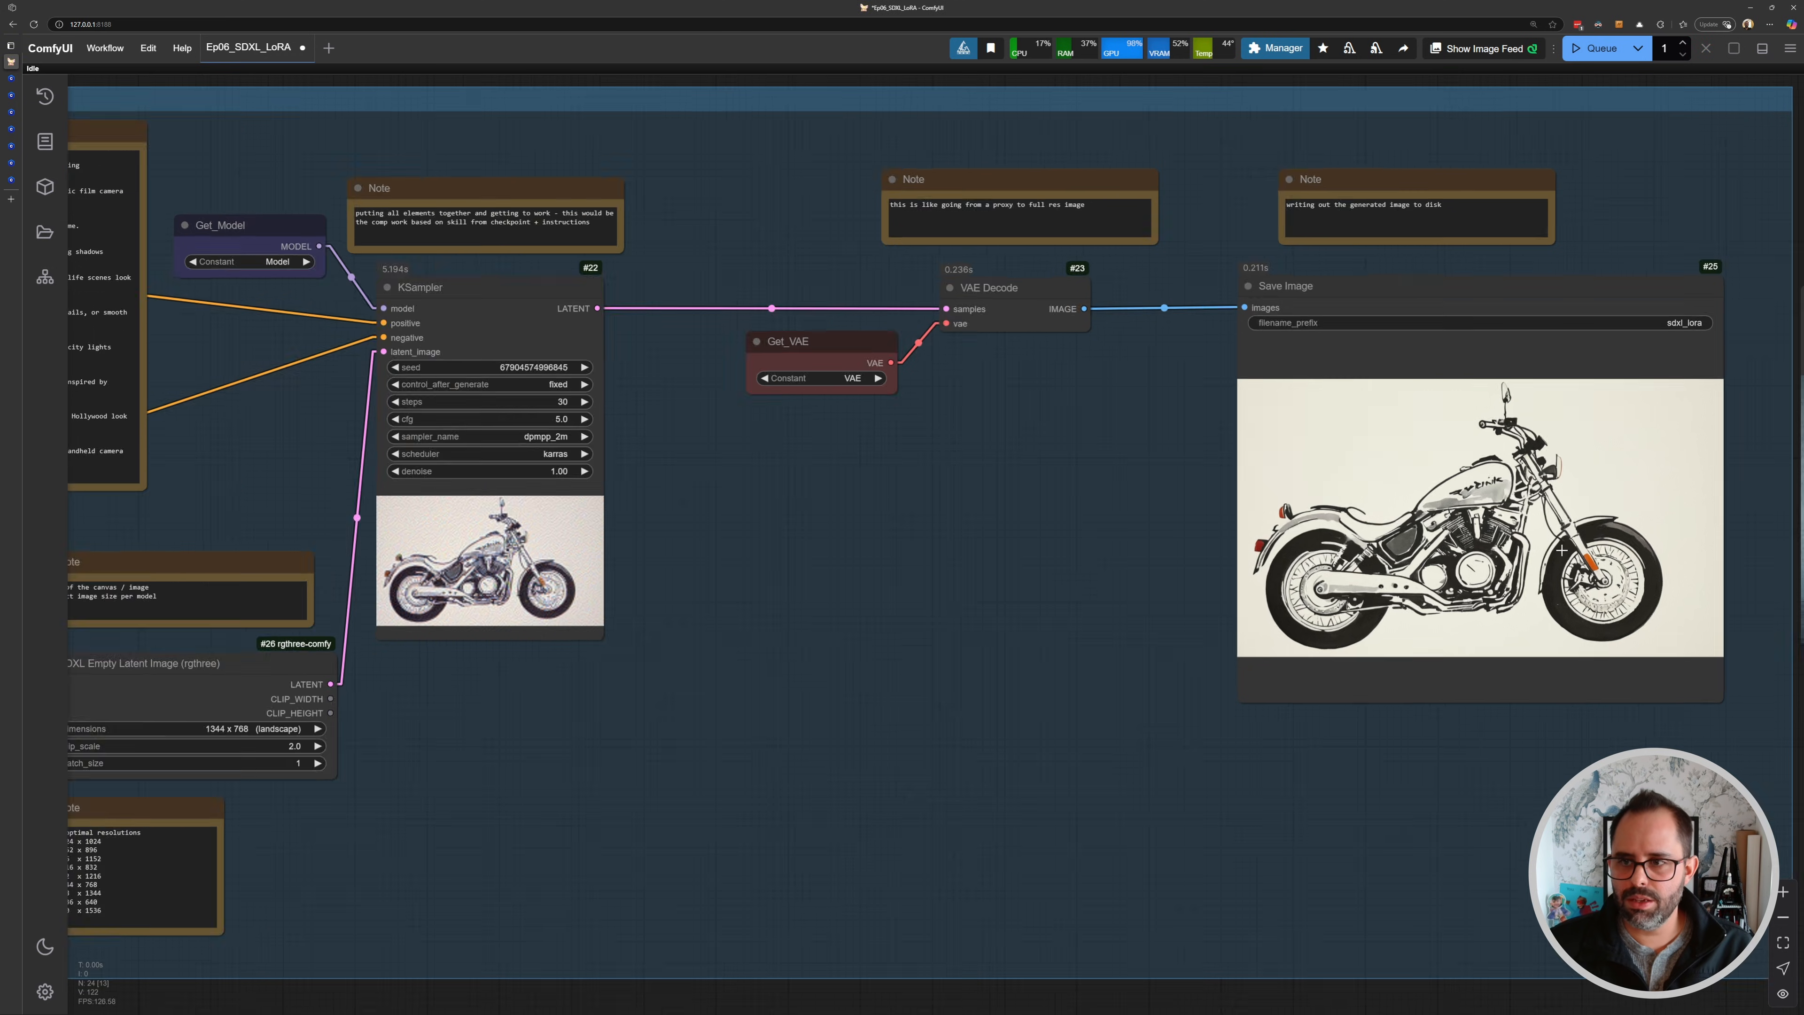
scroll(1207, 469, down, 10)
drag(539, 467, 1081, 491)
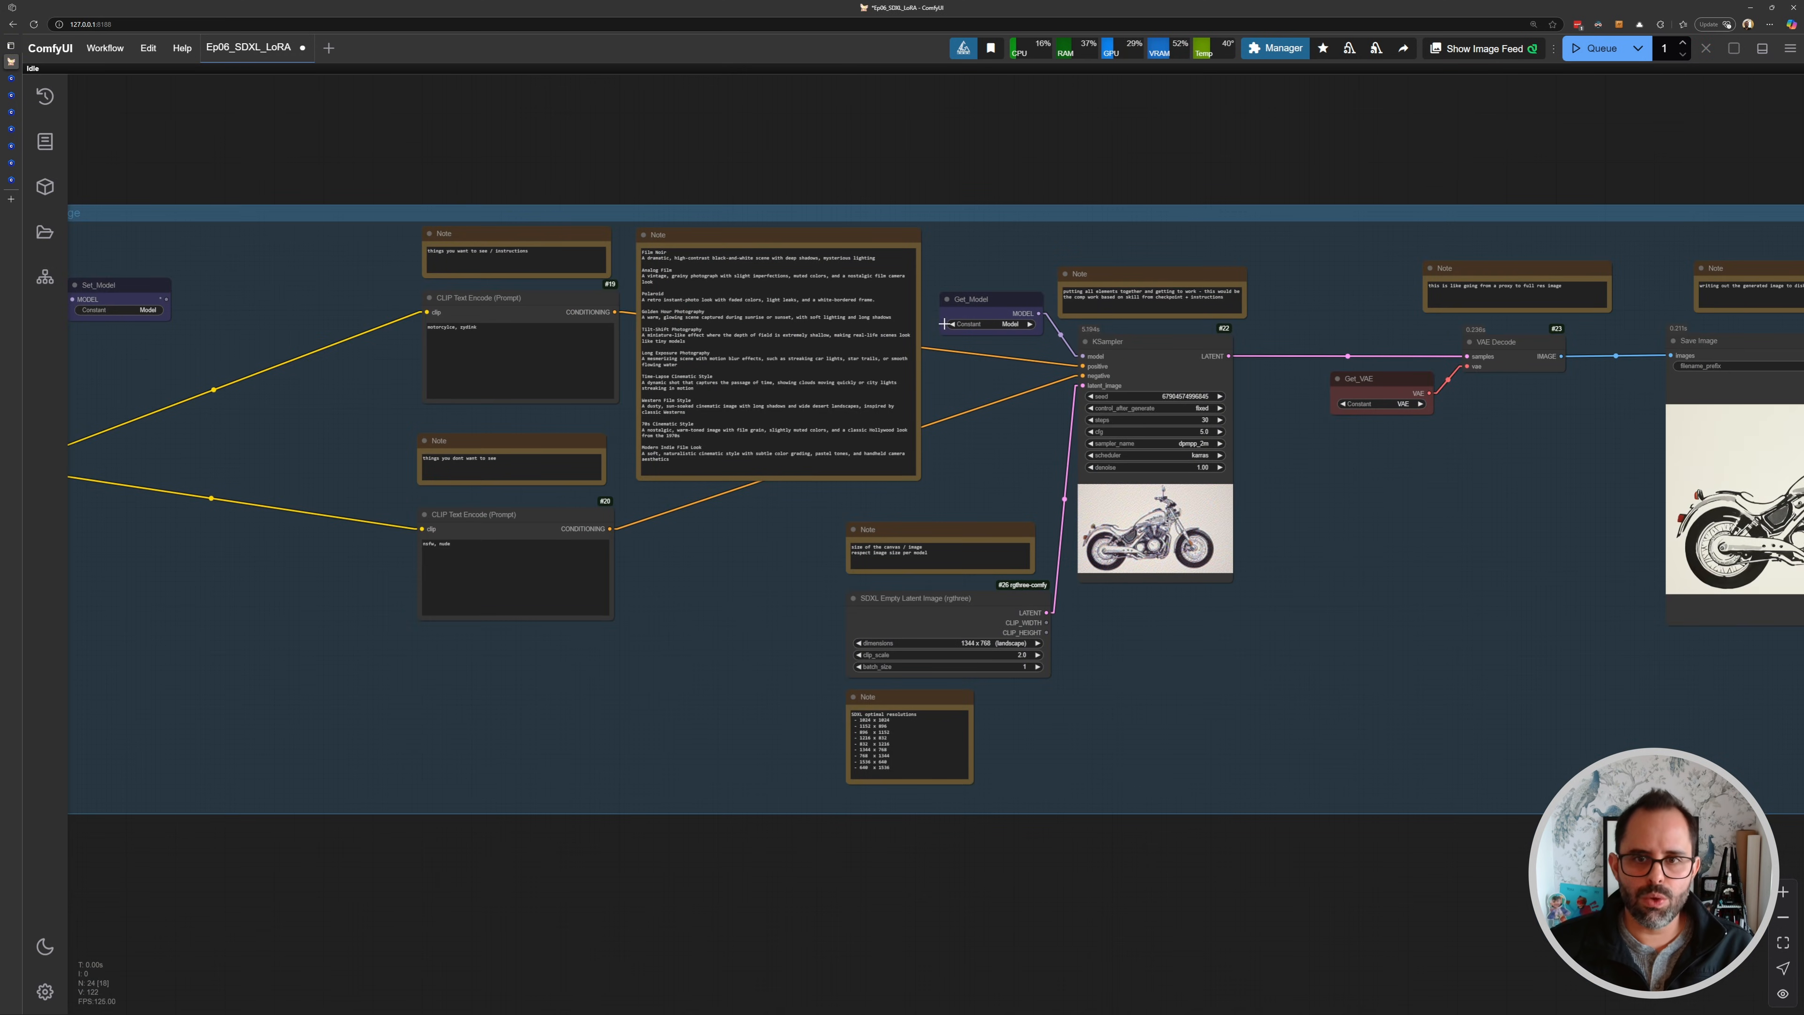
drag(579, 505, 1158, 490)
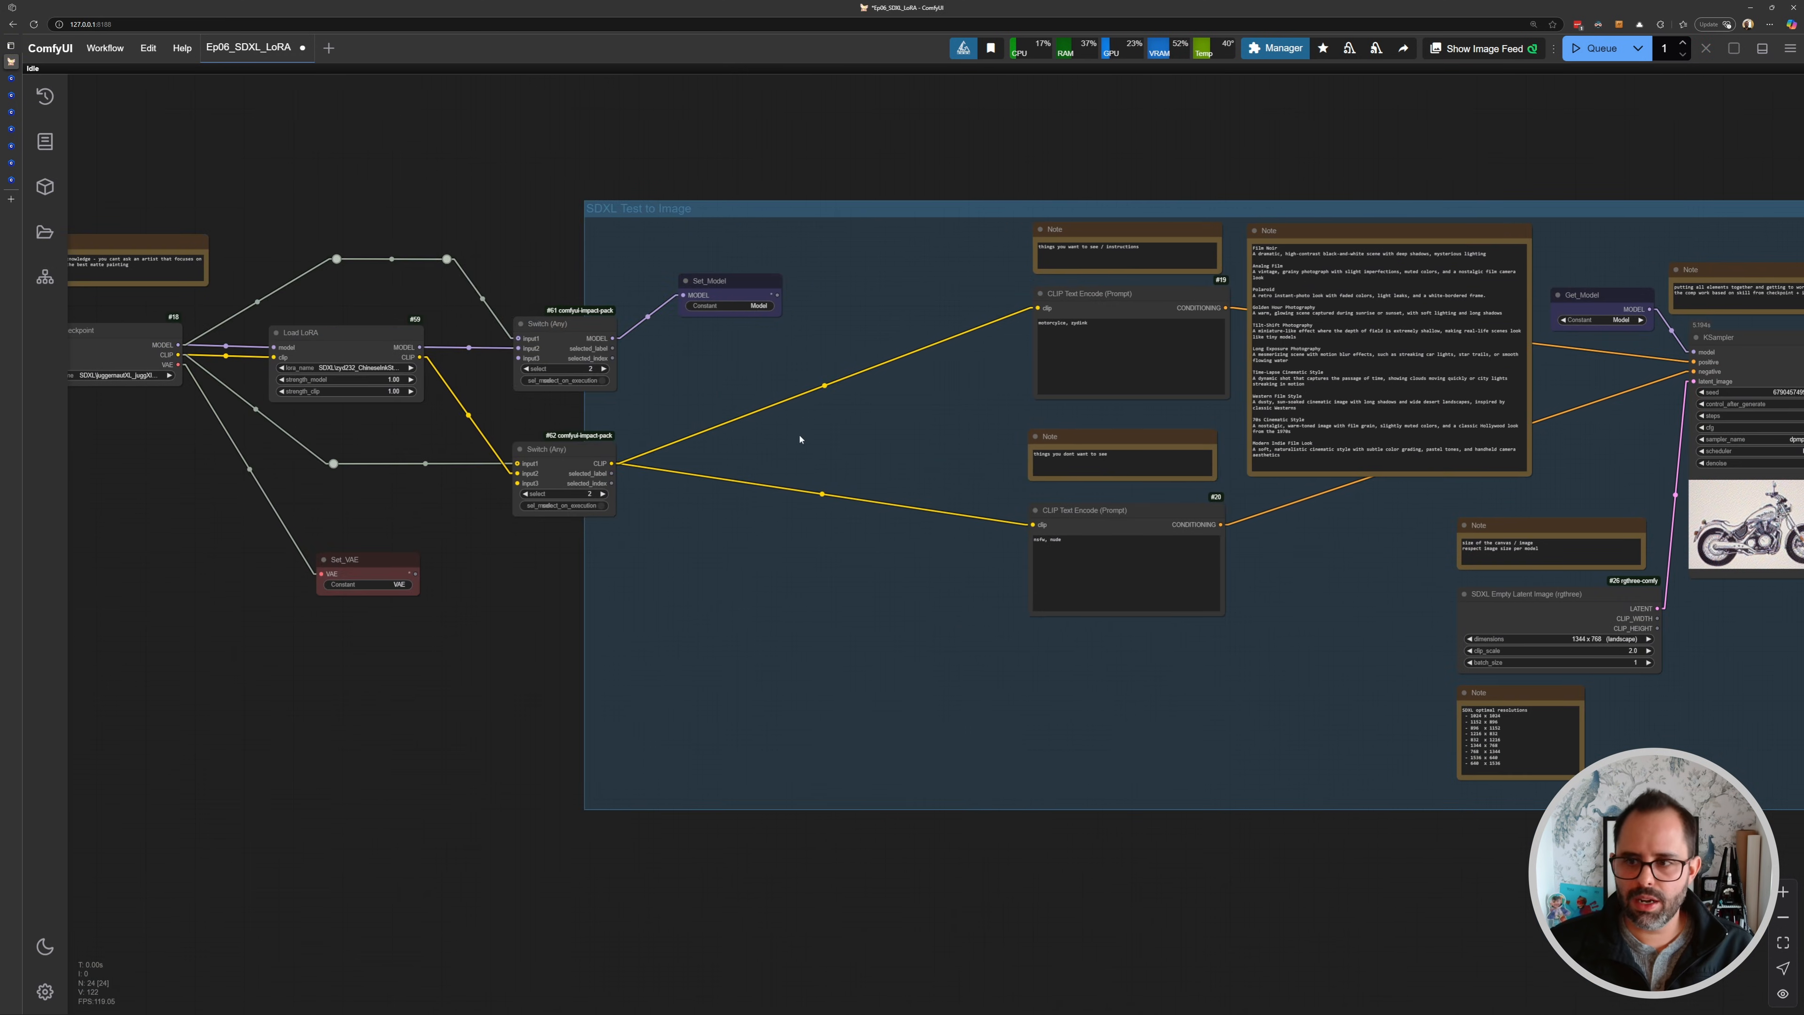
- Move the Set_Model node closer to the MODEL Switch node
drag(703, 291, 573, 276)
click(573, 276)
drag(1208, 509, 862, 427)
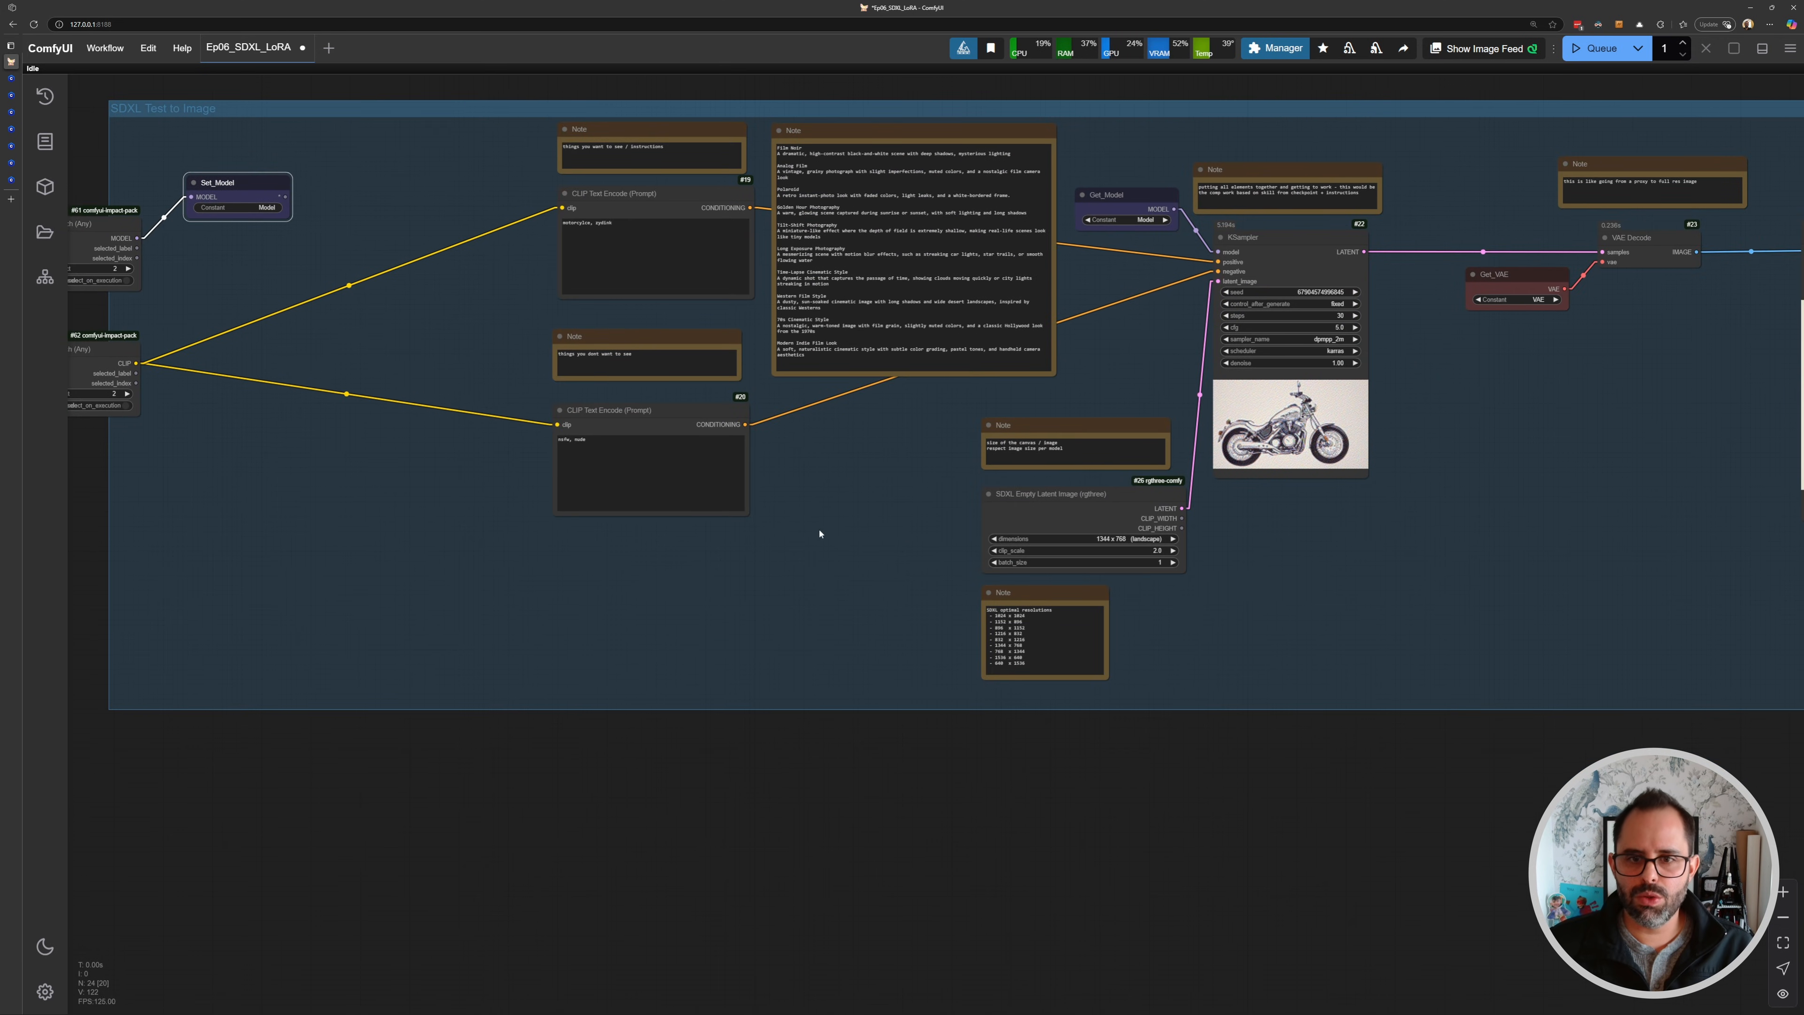
scroll(821, 524, up, 3)
drag(1349, 661, 960, 574)
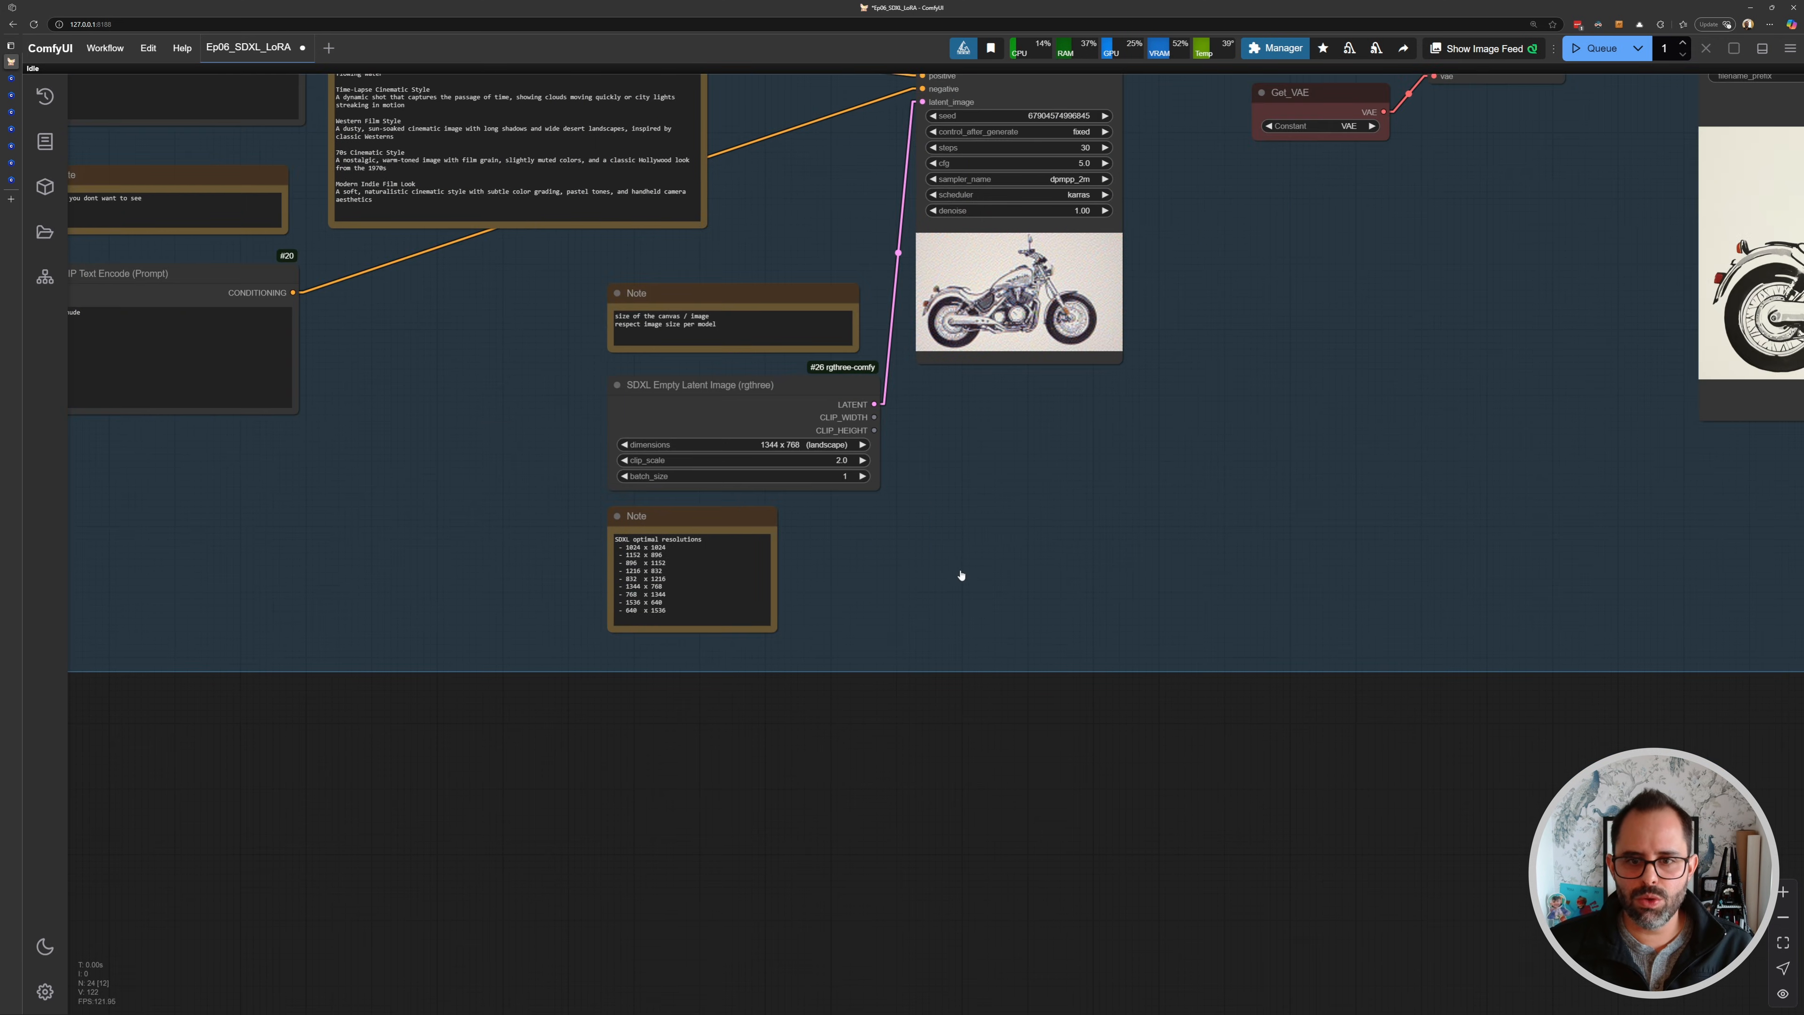
- Add a Load Image node below the SDXL Empty Latent Image node
double_click(960, 575)
key(Escape)
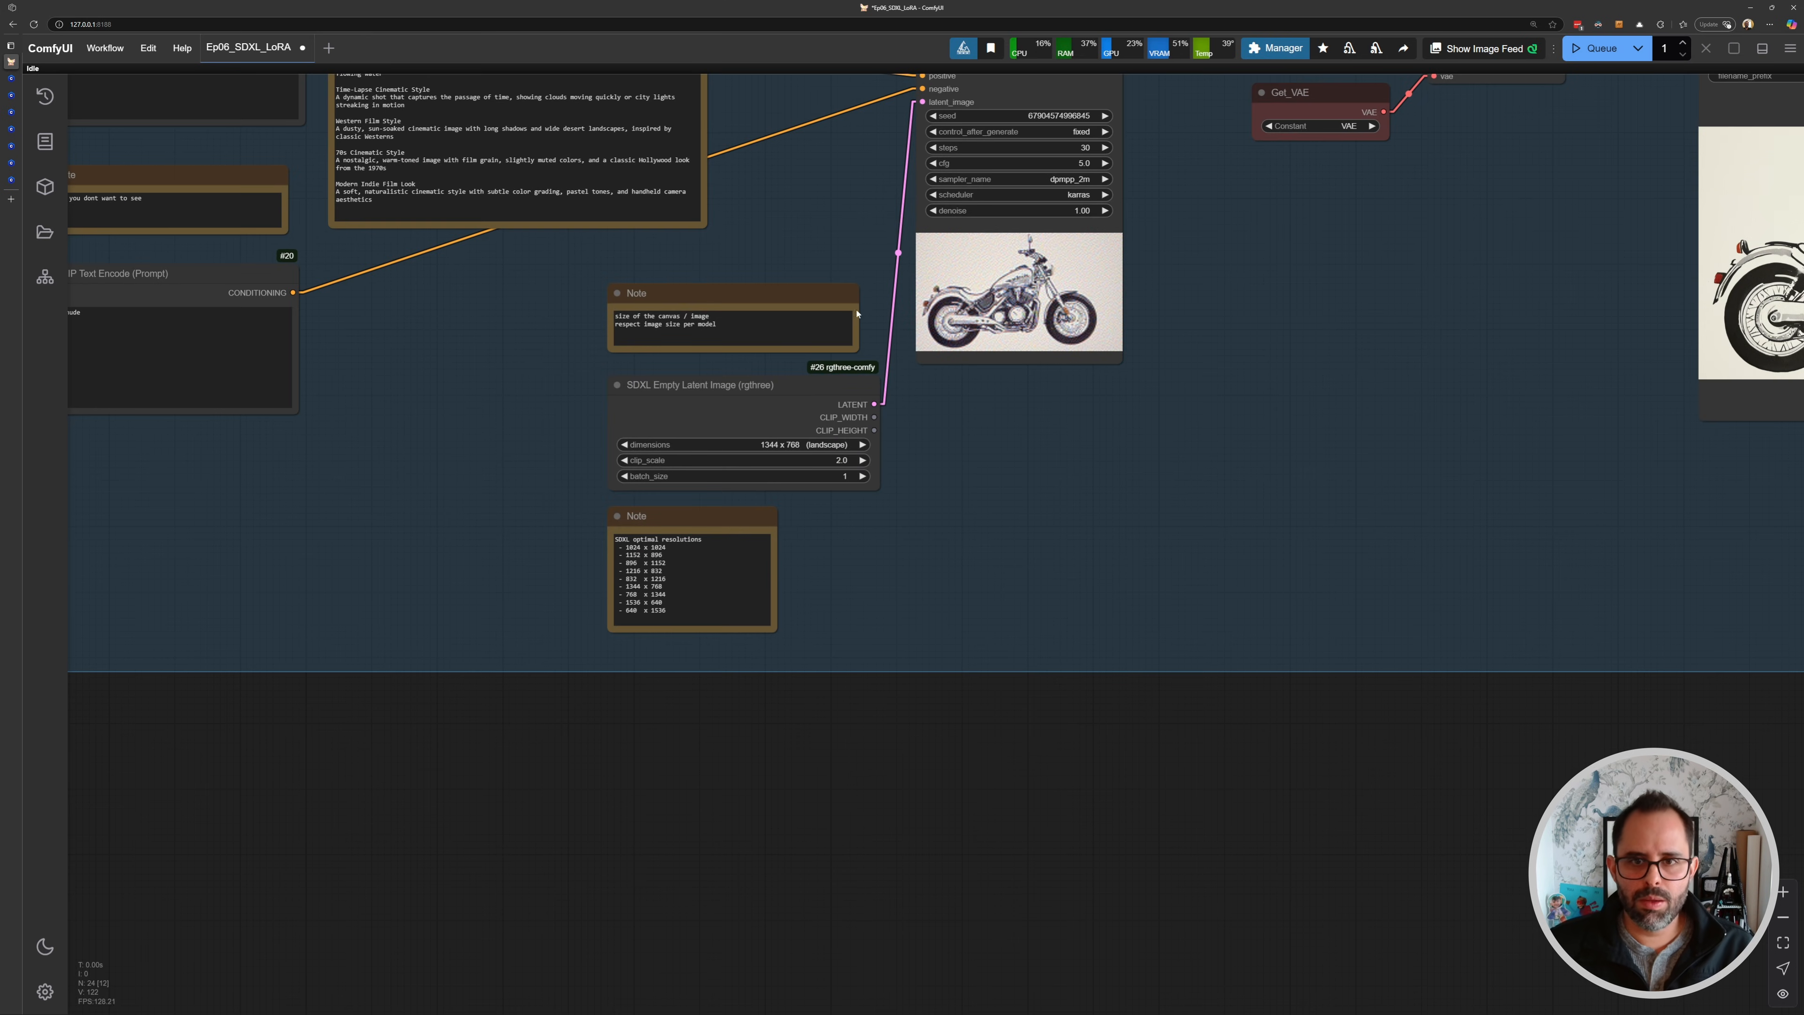
double_click(956, 491)
text(load ima)
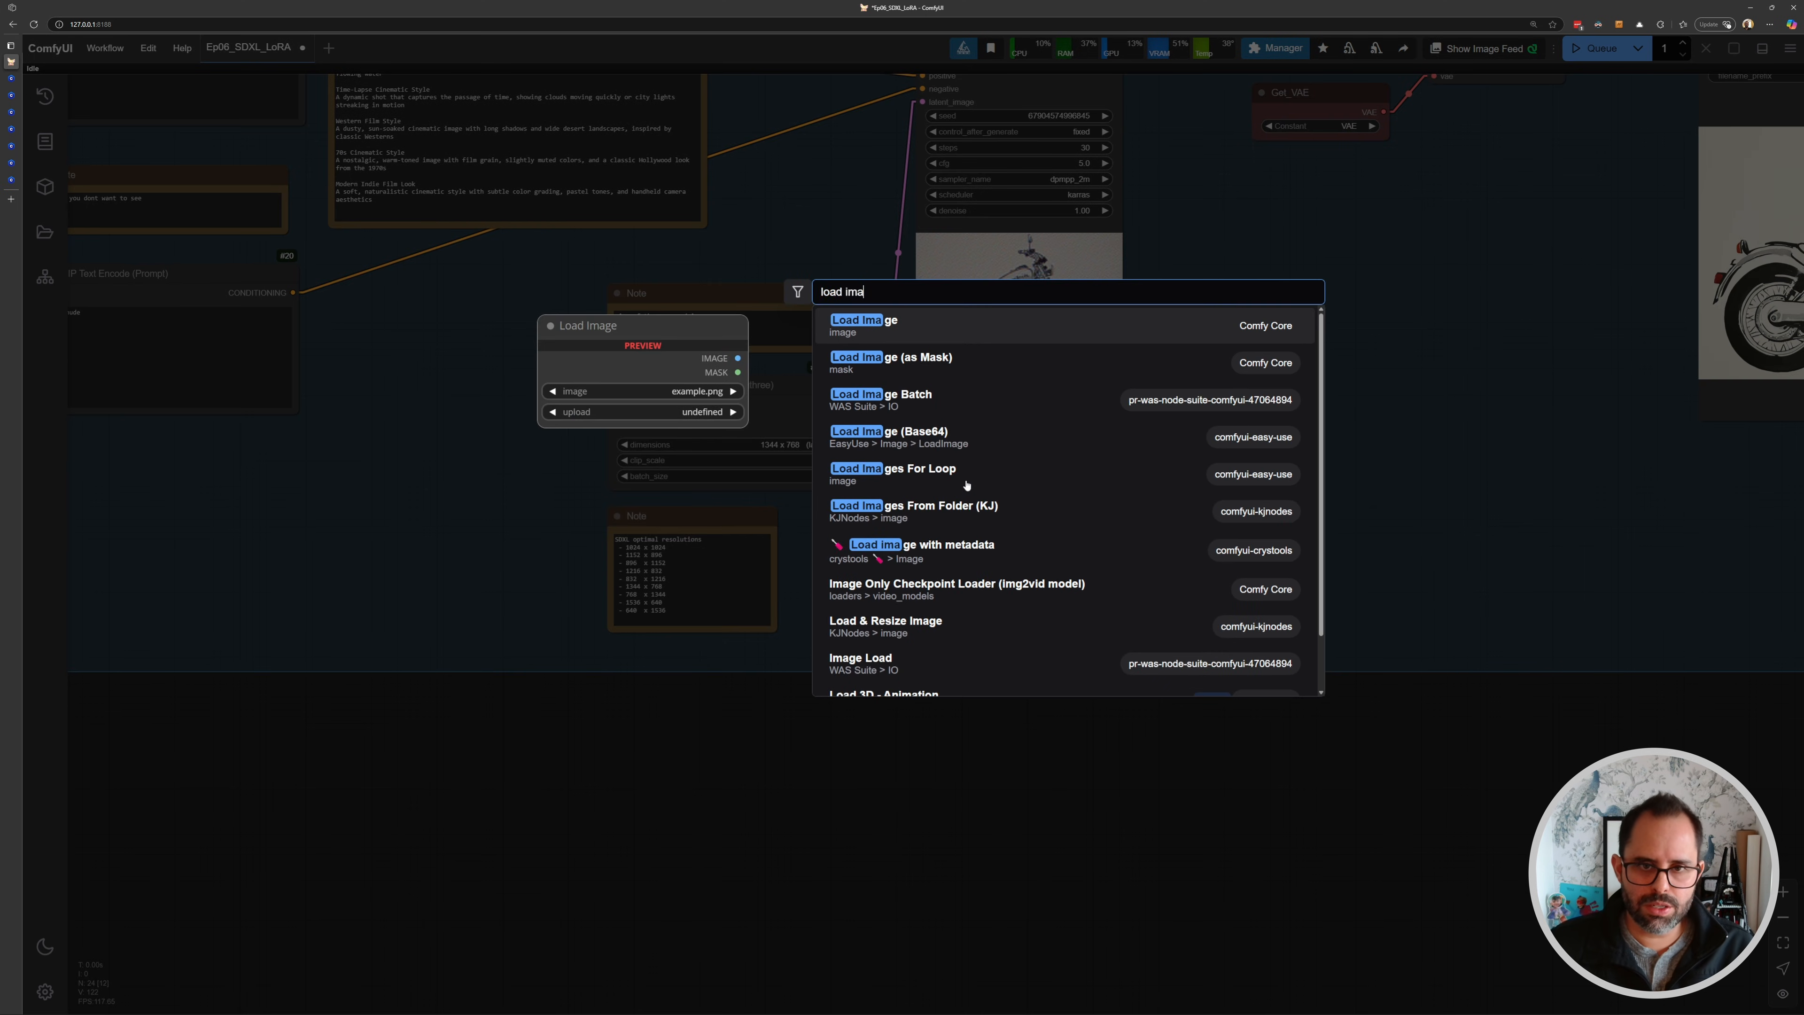
key(Return)
drag(1074, 485, 1006, 527)
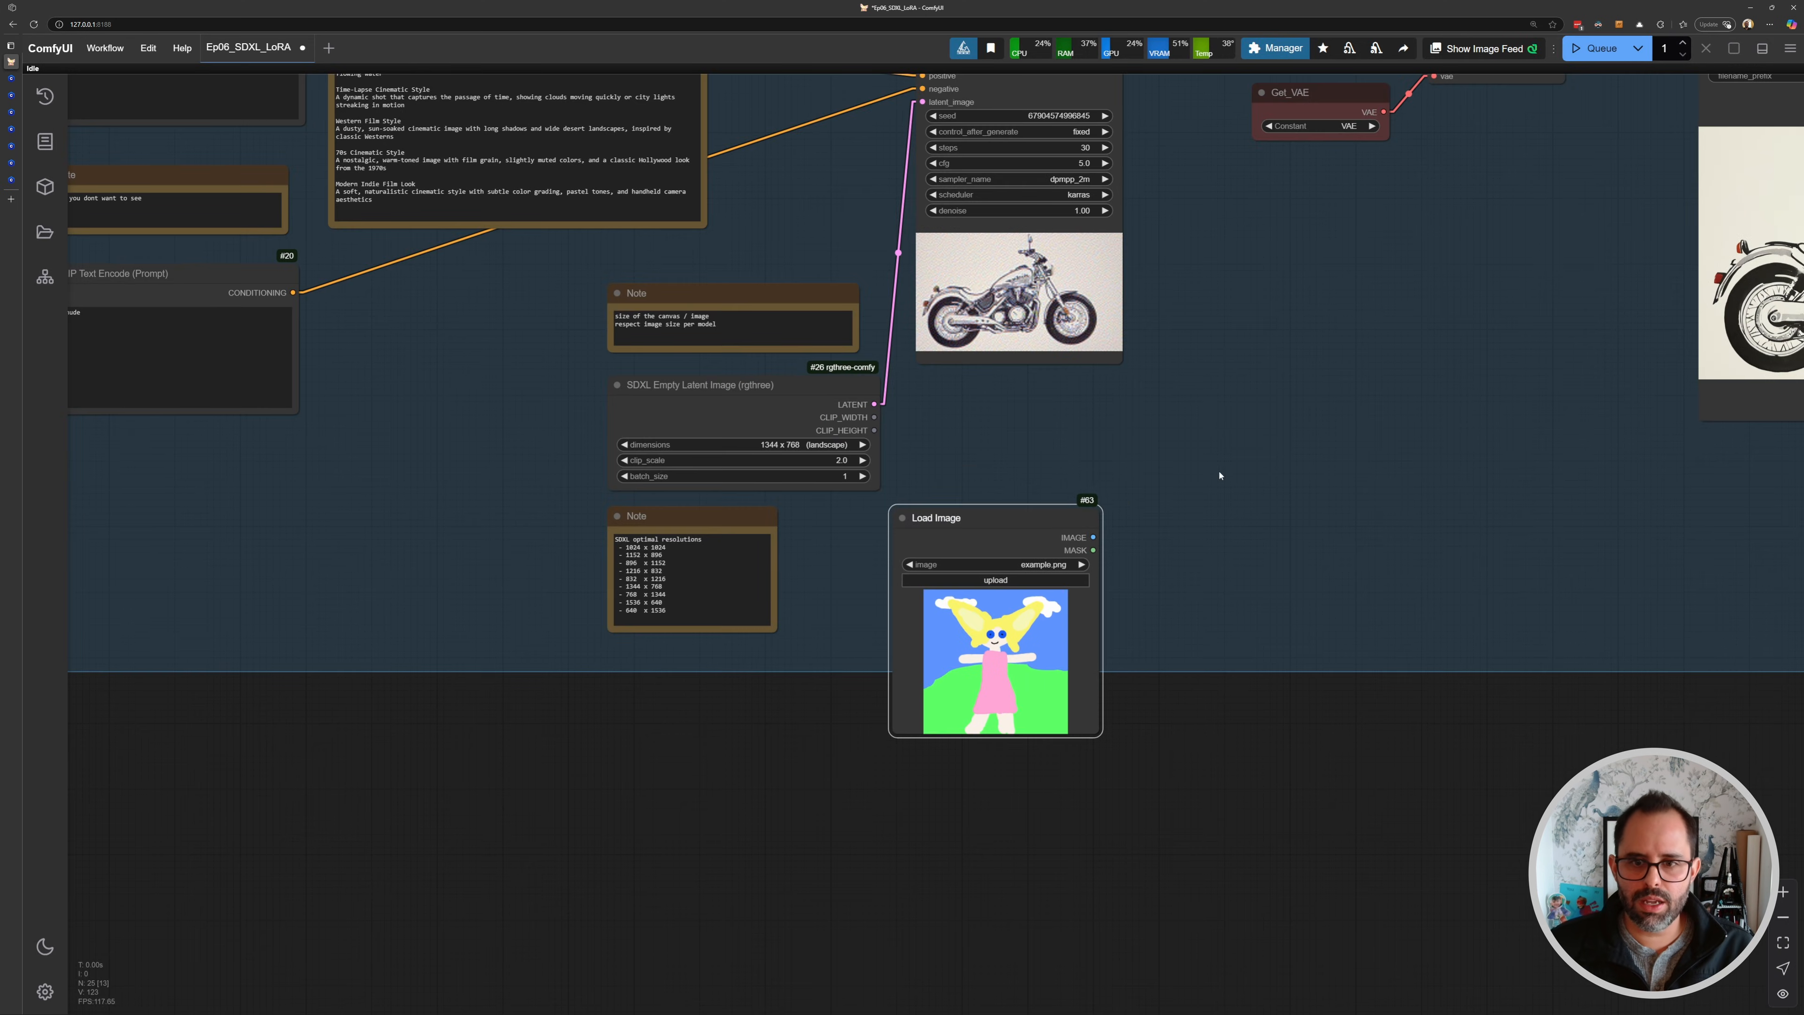
- Delete the newly added Load Image node
drag(1439, 391, 766, 505)
scroll(1148, 403, down, 1)
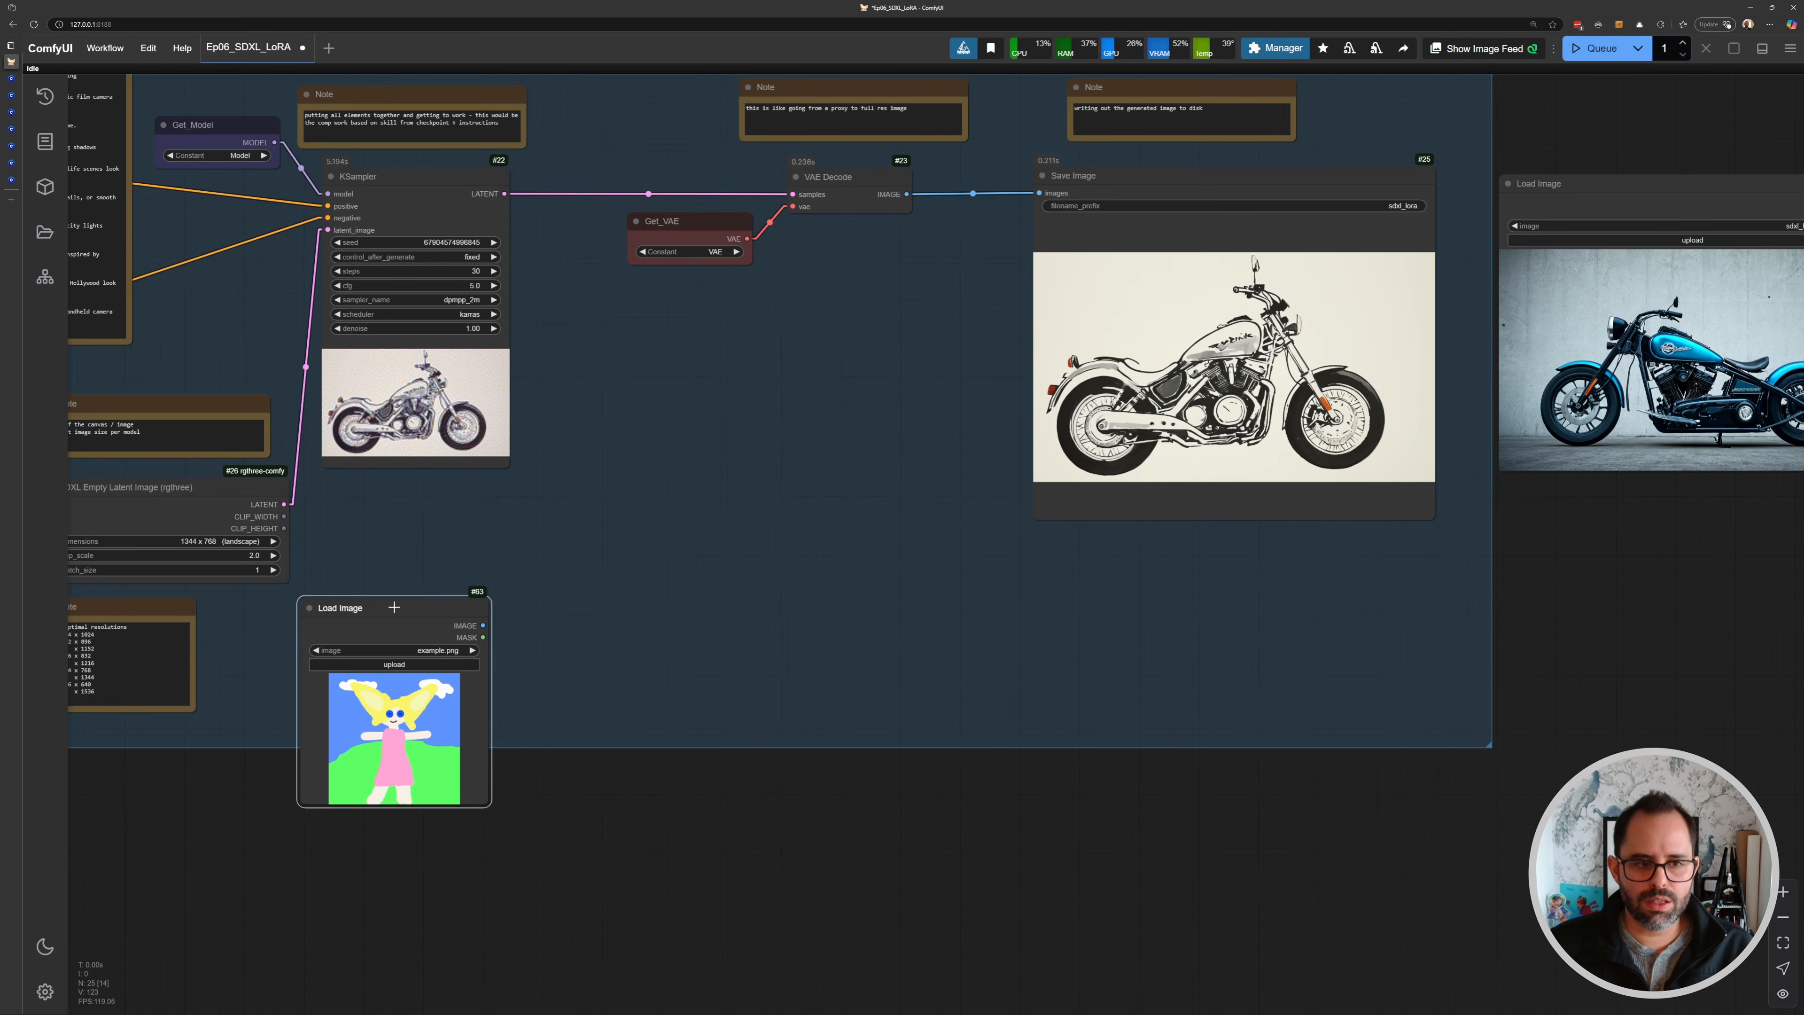
drag(395, 607, 601, 594)
key(Delete)
- Move the existing Load Image node with sdxl_lora_00001_.png into the group below the prompts
drag(1620, 187, 270, 581)
drag(245, 611, 519, 513)
scroll(519, 513, up, 6)
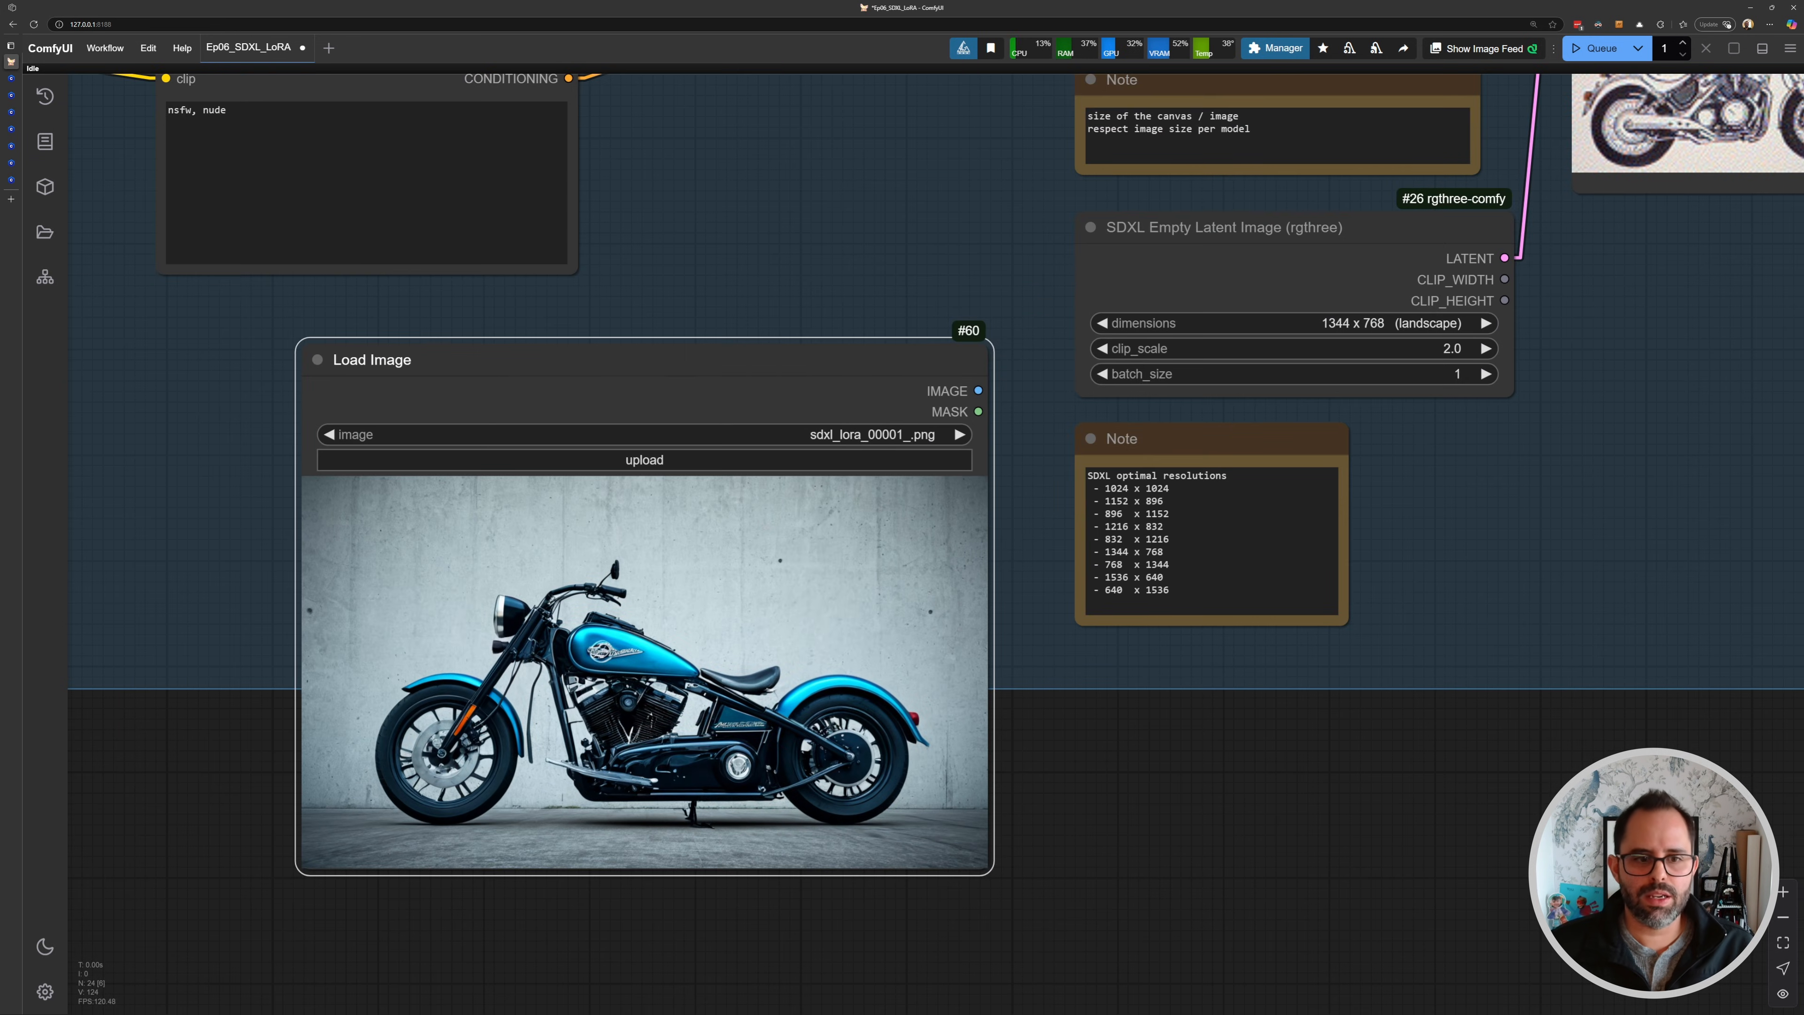
scroll(788, 494, down, 1)
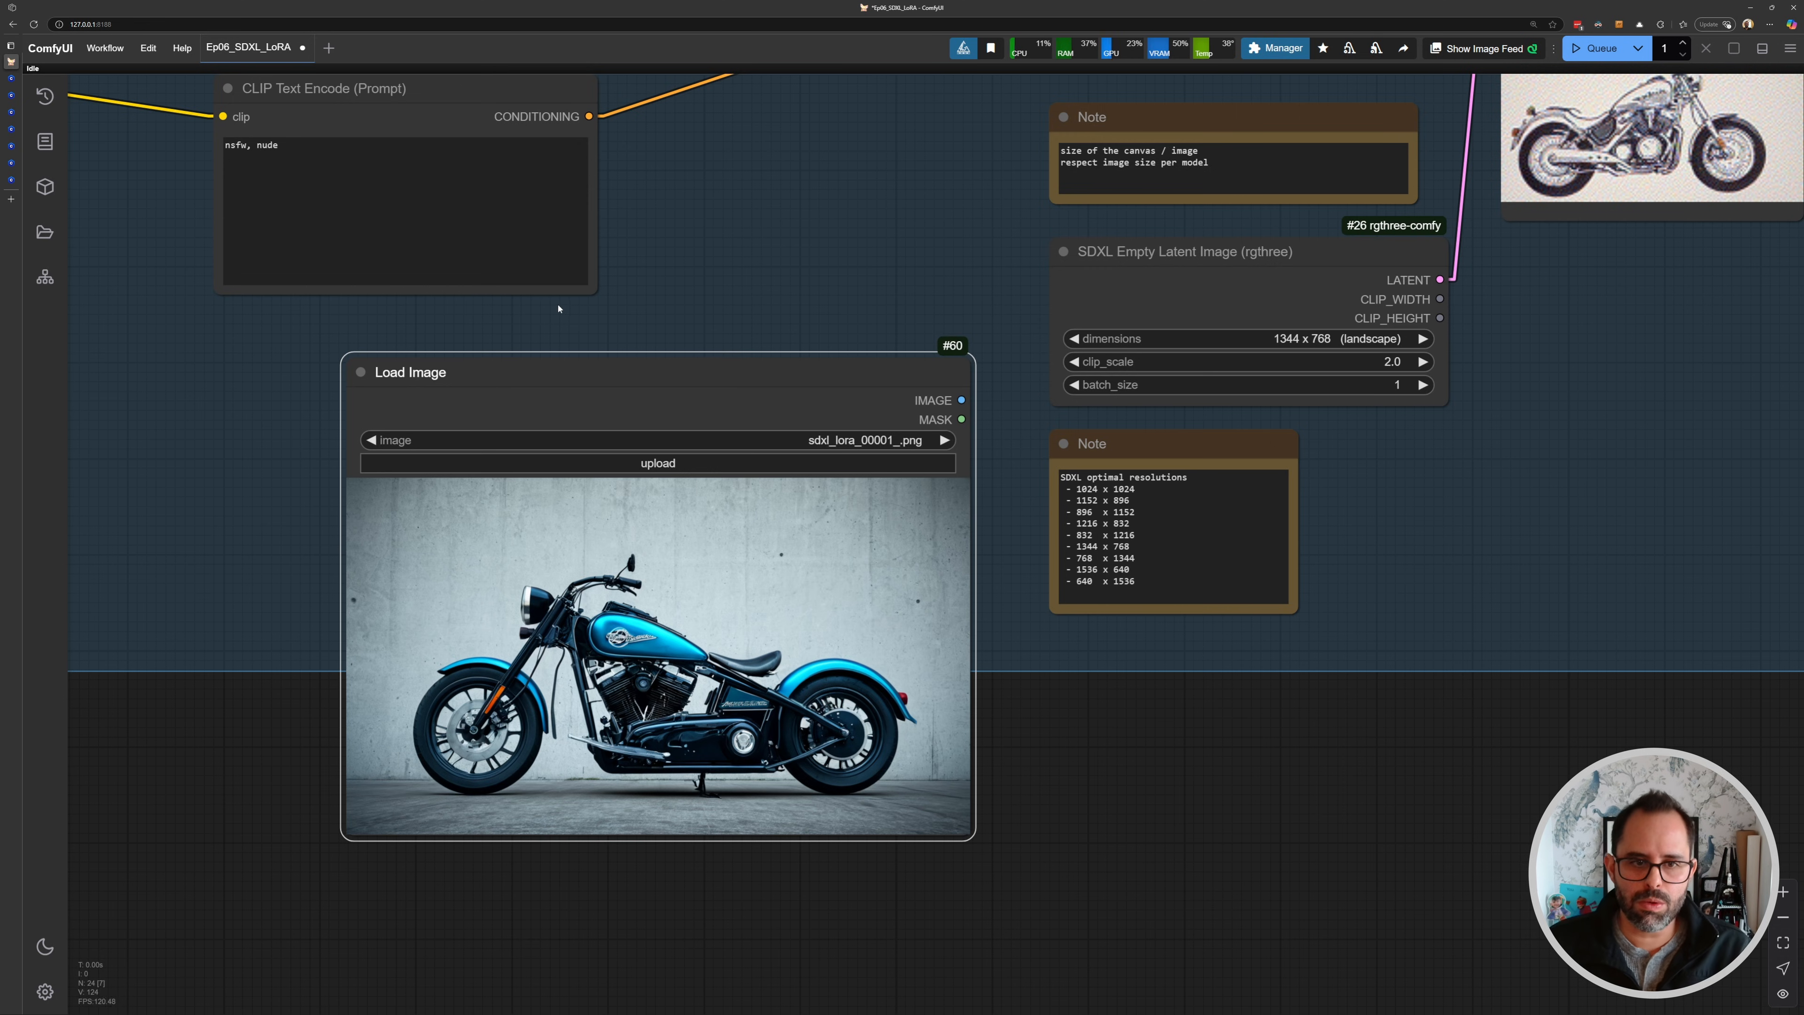
- Add a VAE Encode node fed by the Load Image node's IMAGE output
scroll(558, 309, down, 2)
drag(558, 308, 585, 269)
drag(845, 323, 1099, 636)
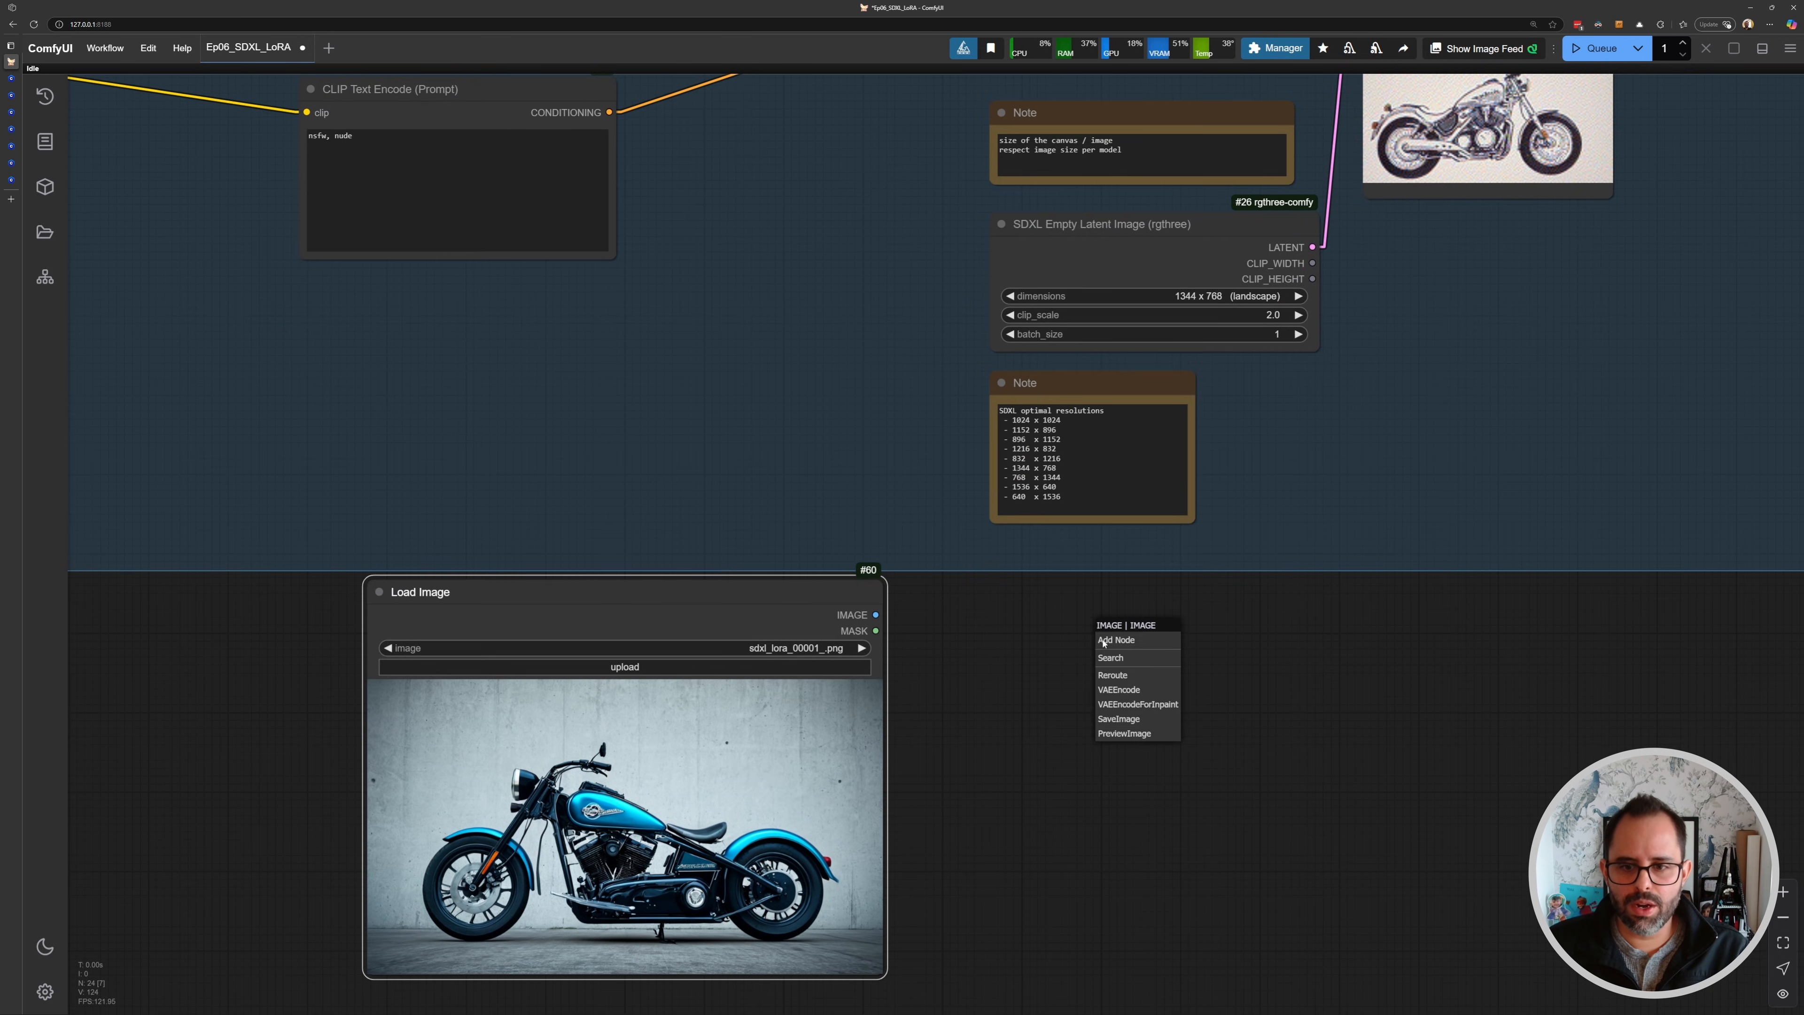
click(1120, 695)
- Add a Get node next to VAE Encode and set its constant to VAE
drag(1136, 625, 1128, 593)
double_click(980, 669)
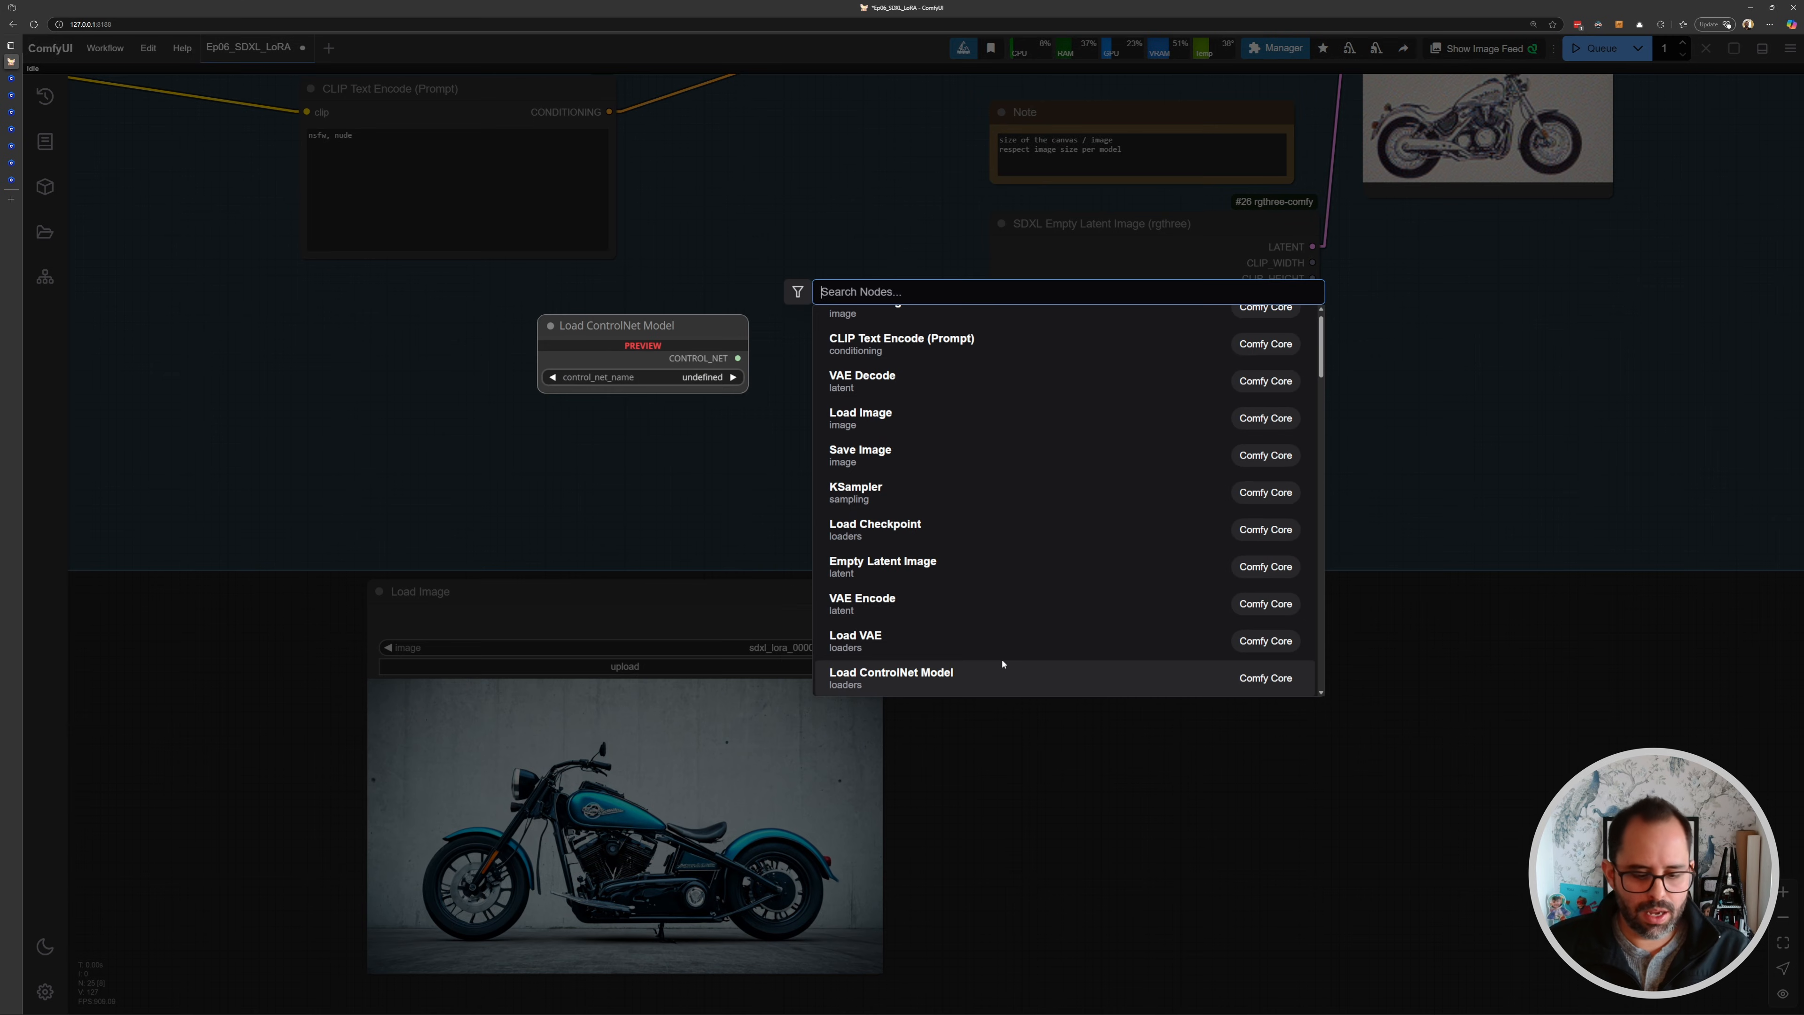
text(get)
click(1053, 648)
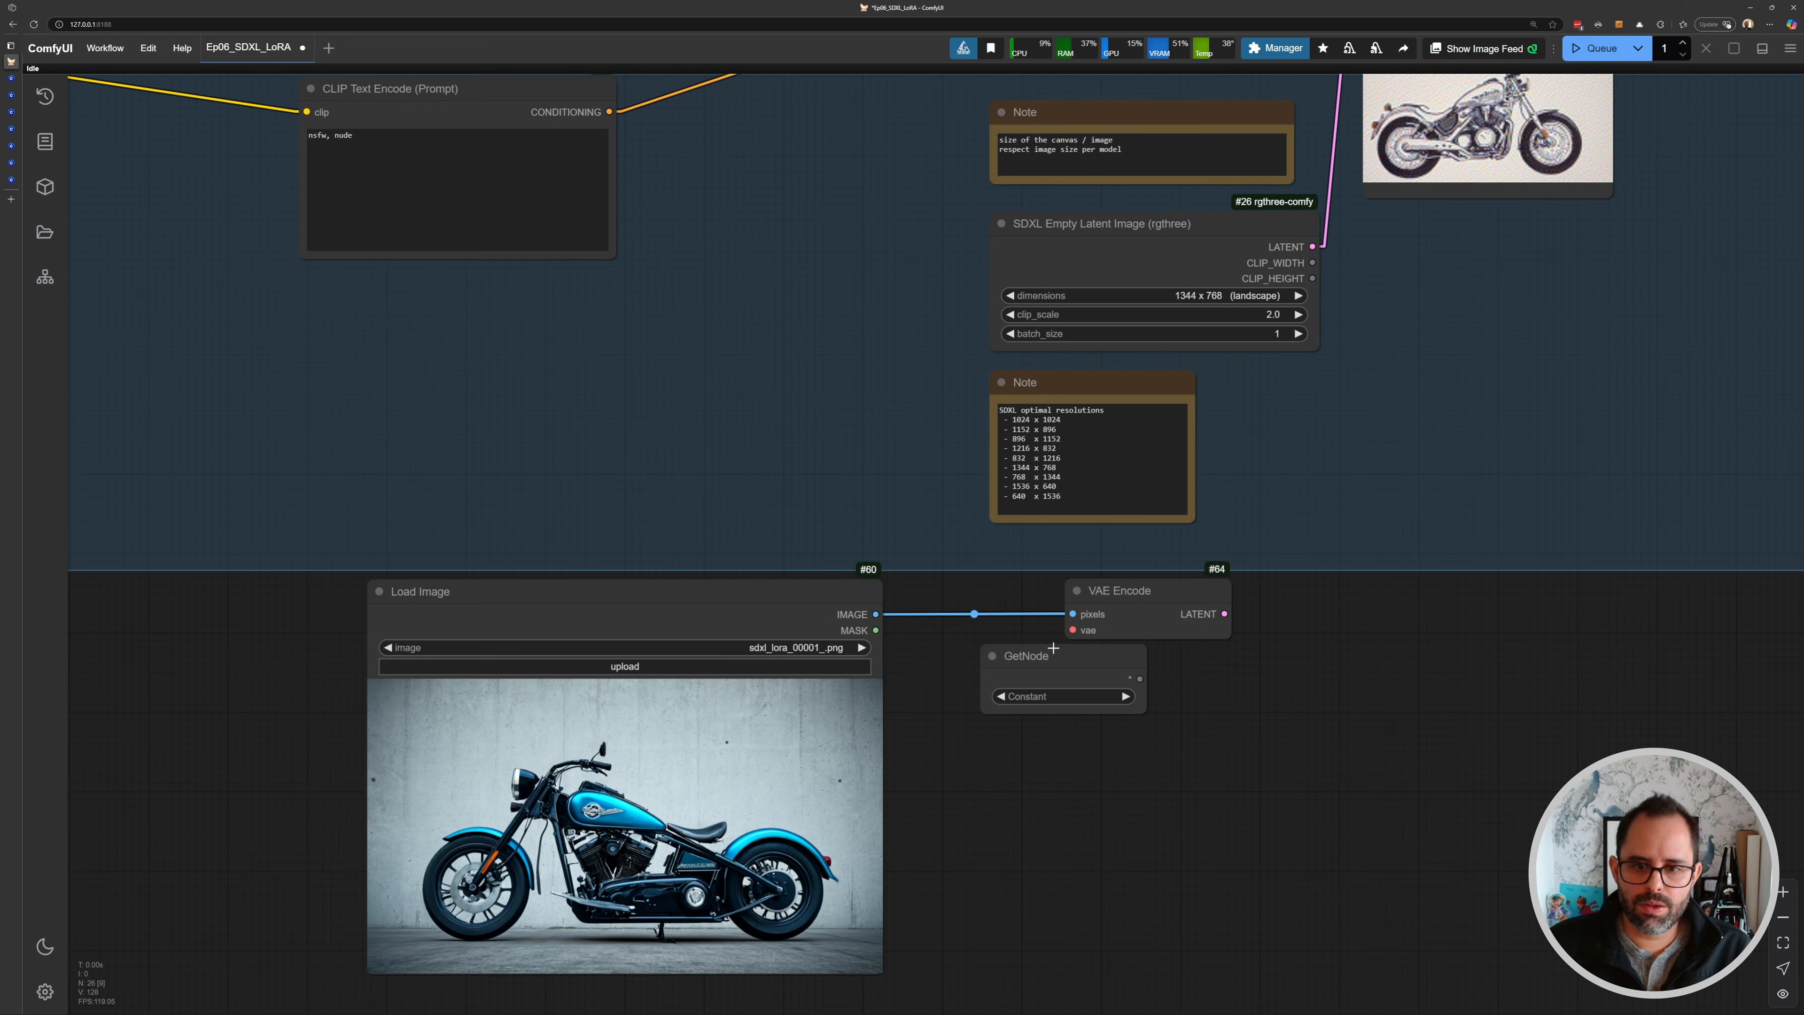
click(1065, 700)
click(1062, 718)
- Position the Get_VAE node and connect its VAE output to the VAE Encode vae input
drag(1074, 662, 1002, 671)
drag(1126, 596, 1179, 597)
drag(1068, 687, 1126, 630)
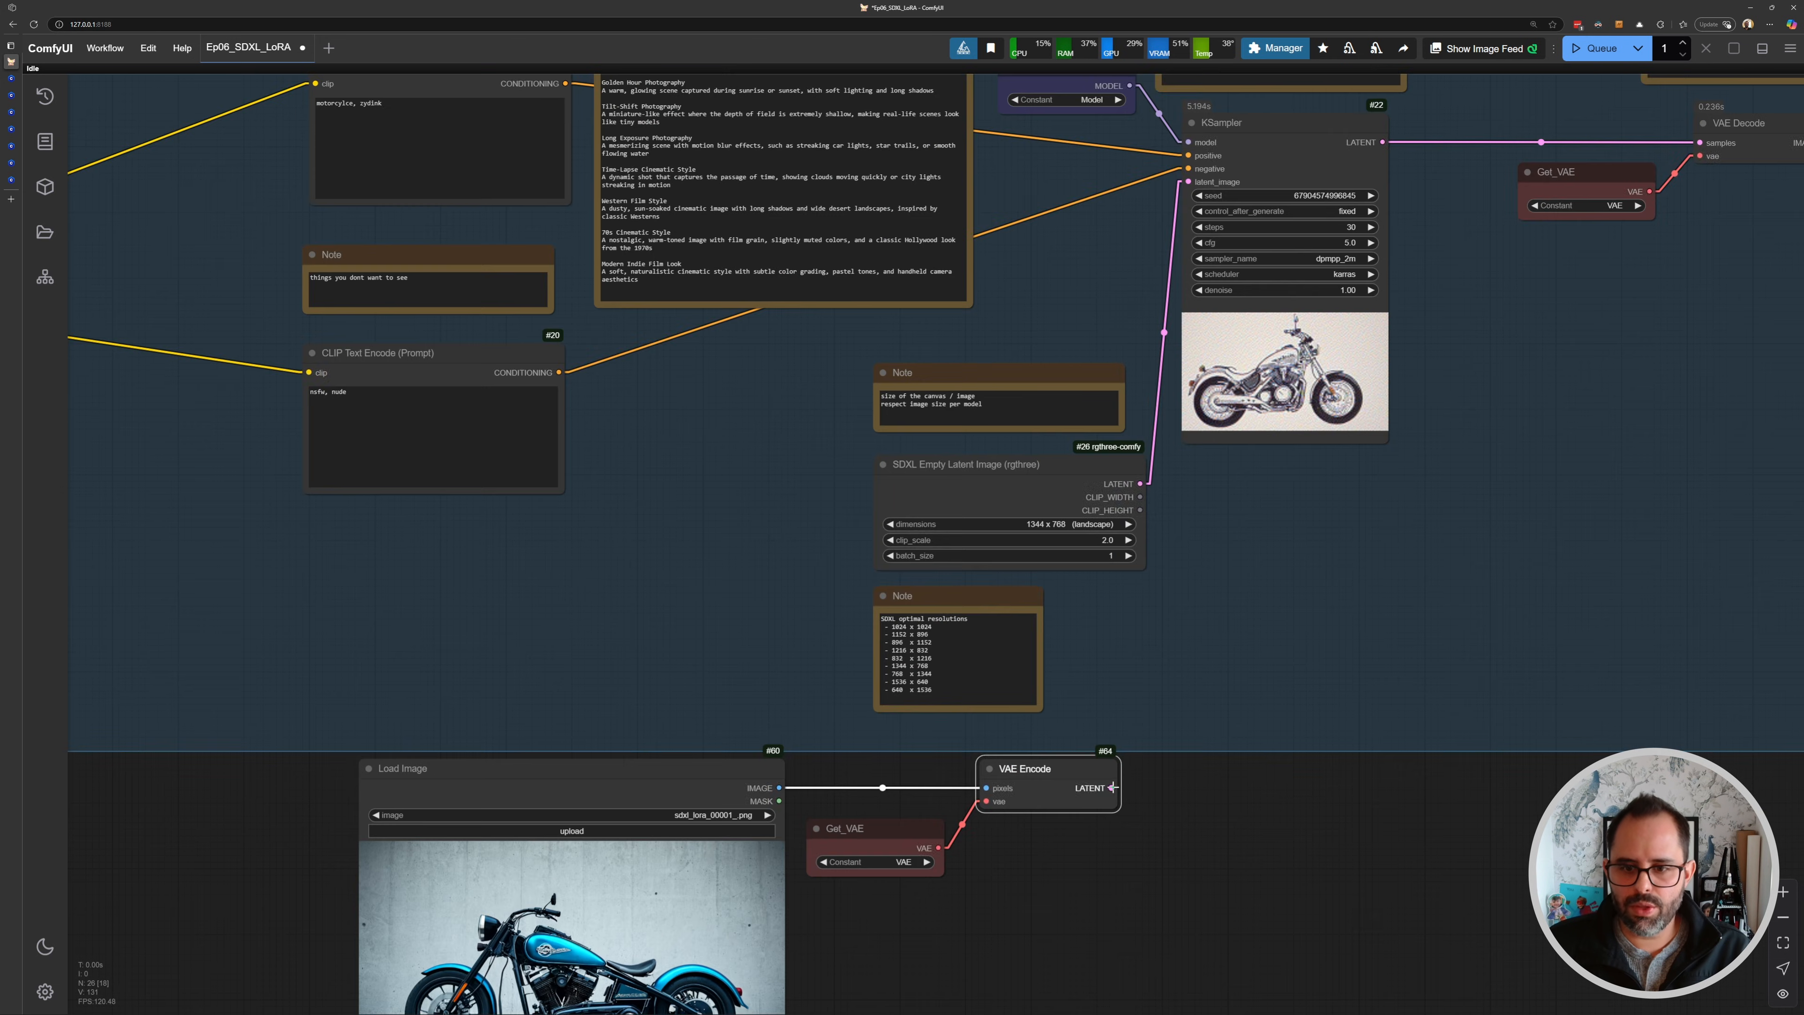
- Connect the VAE Encode LATENT output to the KSampler's latent_image input
drag(1112, 787, 1195, 190)
drag(949, 613, 976, 566)
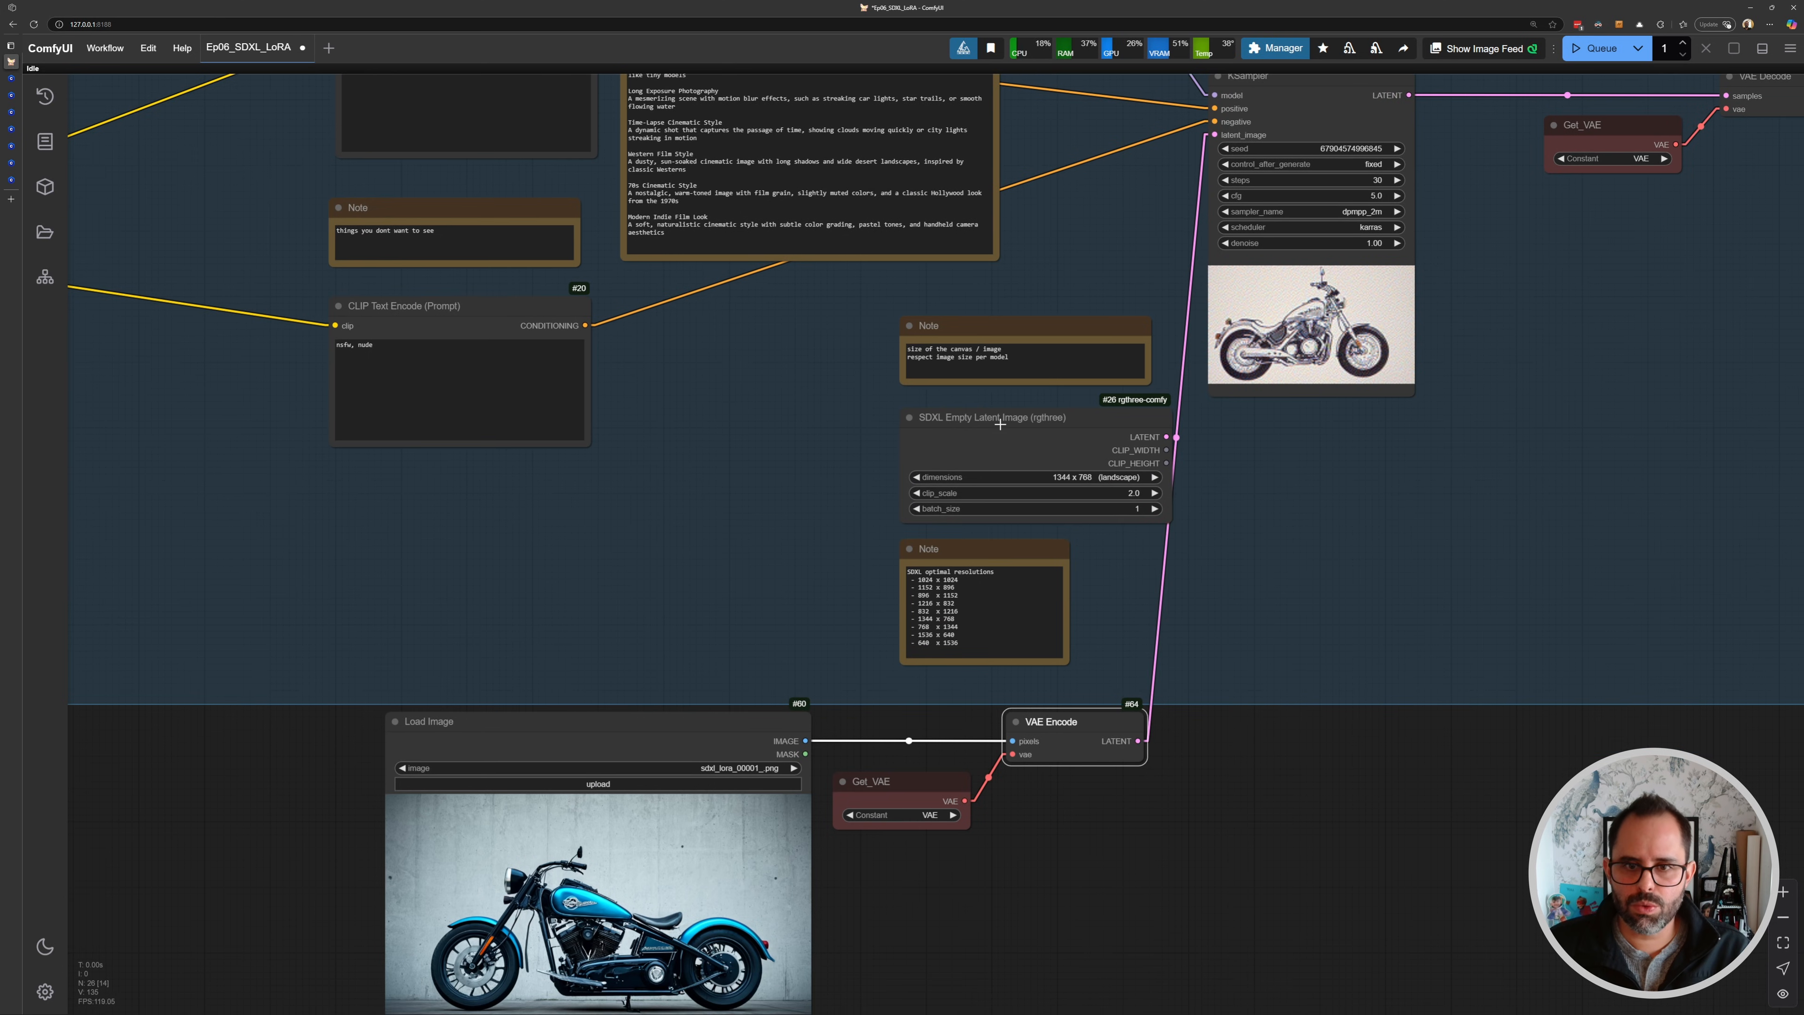
- Reposition the SDXL Empty Latent Image node and the resolutions note inside the group
drag(1014, 425, 967, 425)
drag(963, 553, 1018, 481)
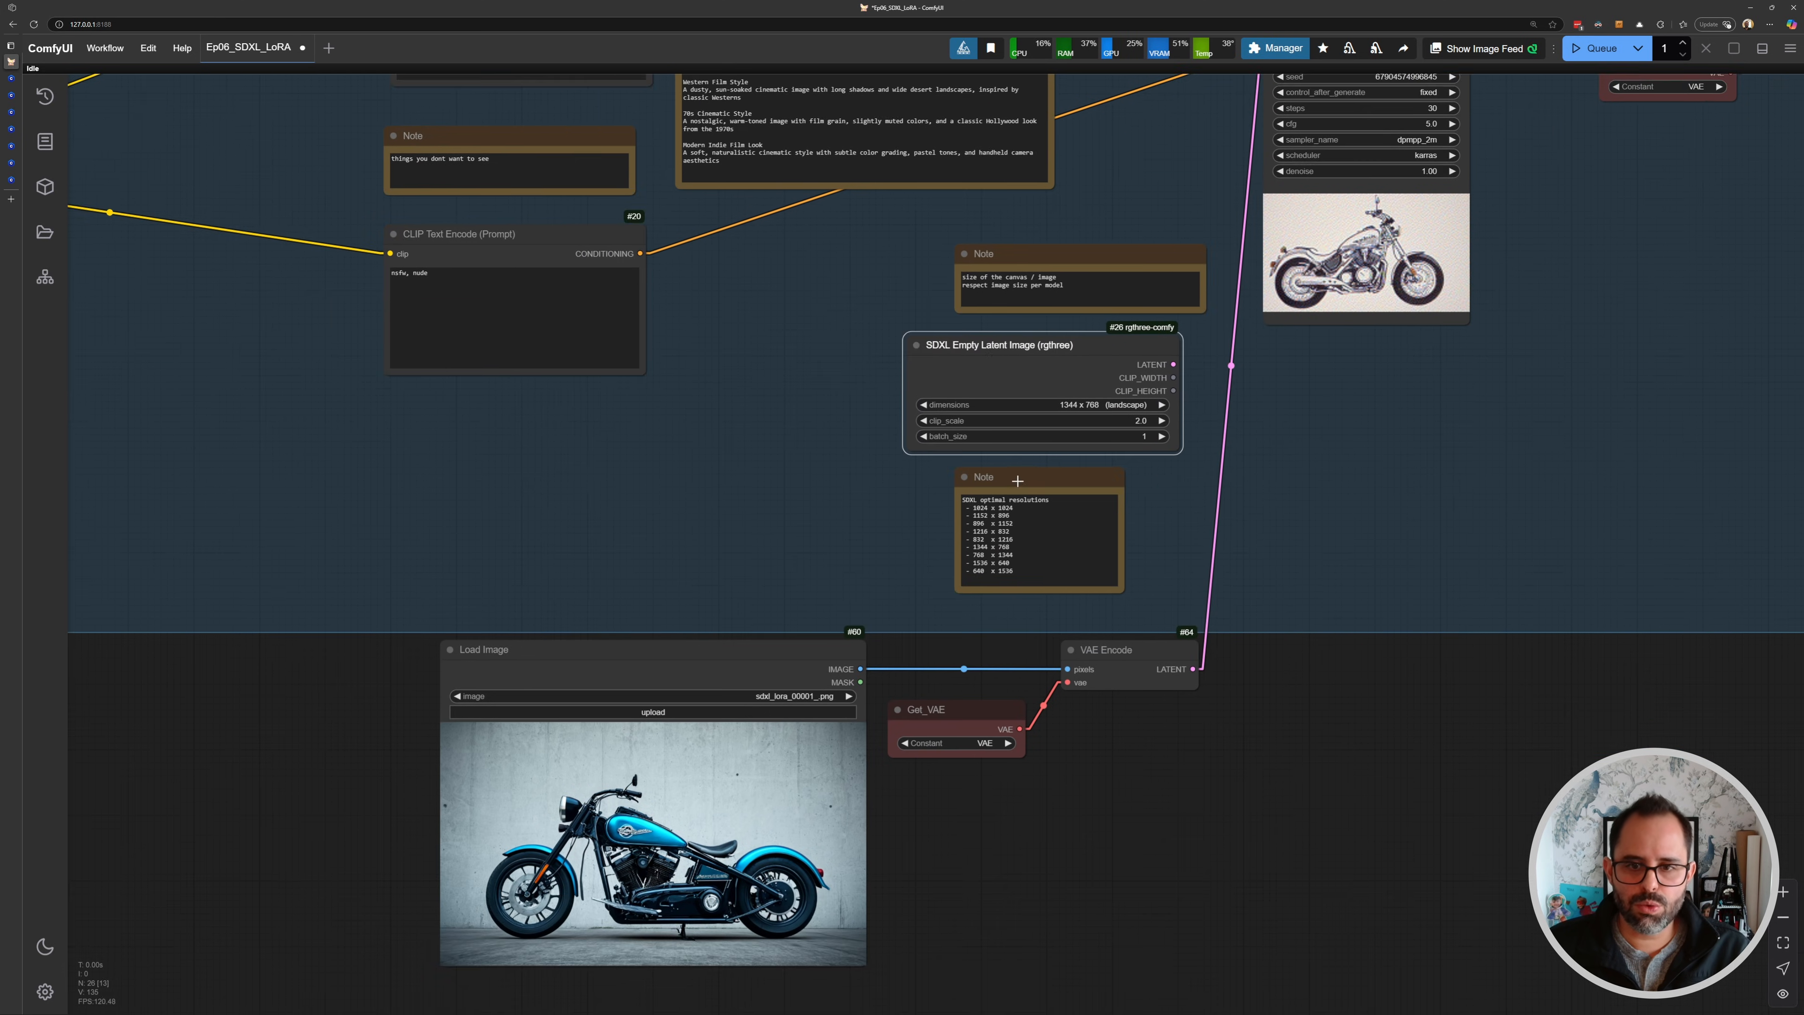
scroll(857, 483, down, 3)
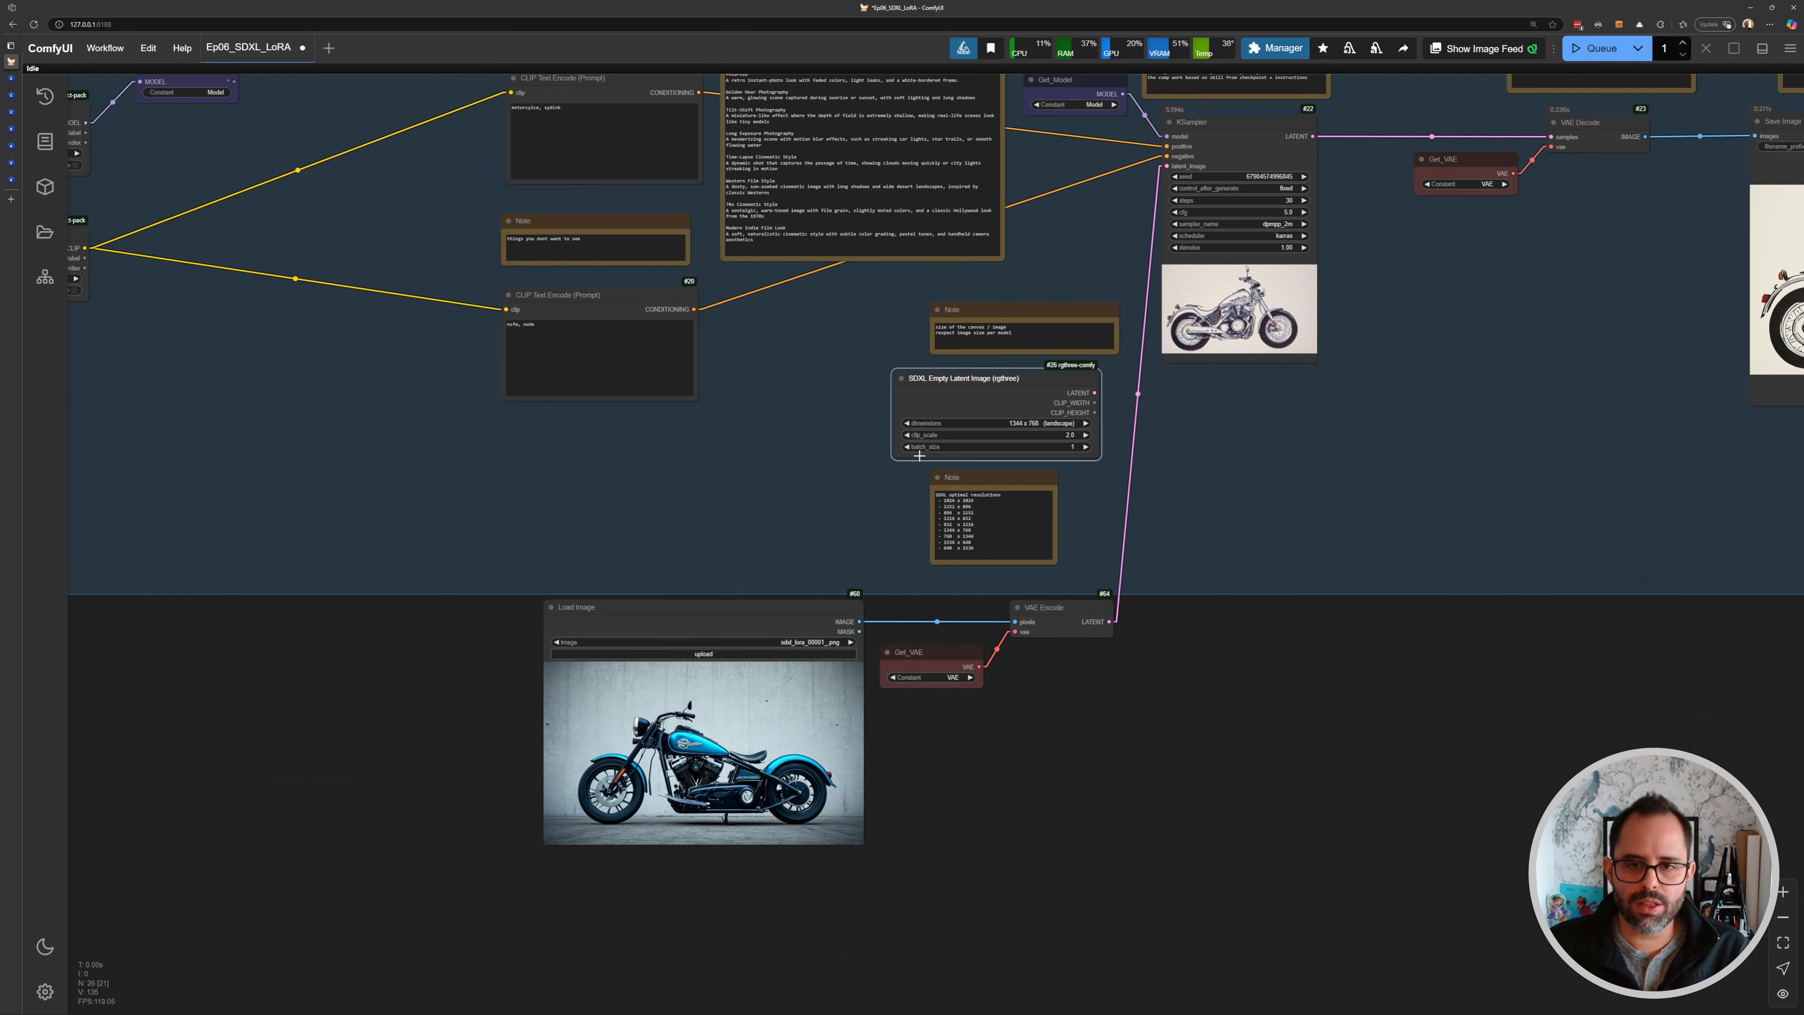
scroll(911, 465, up, 5)
drag(908, 467, 956, 326)
drag(487, 515, 1111, 715)
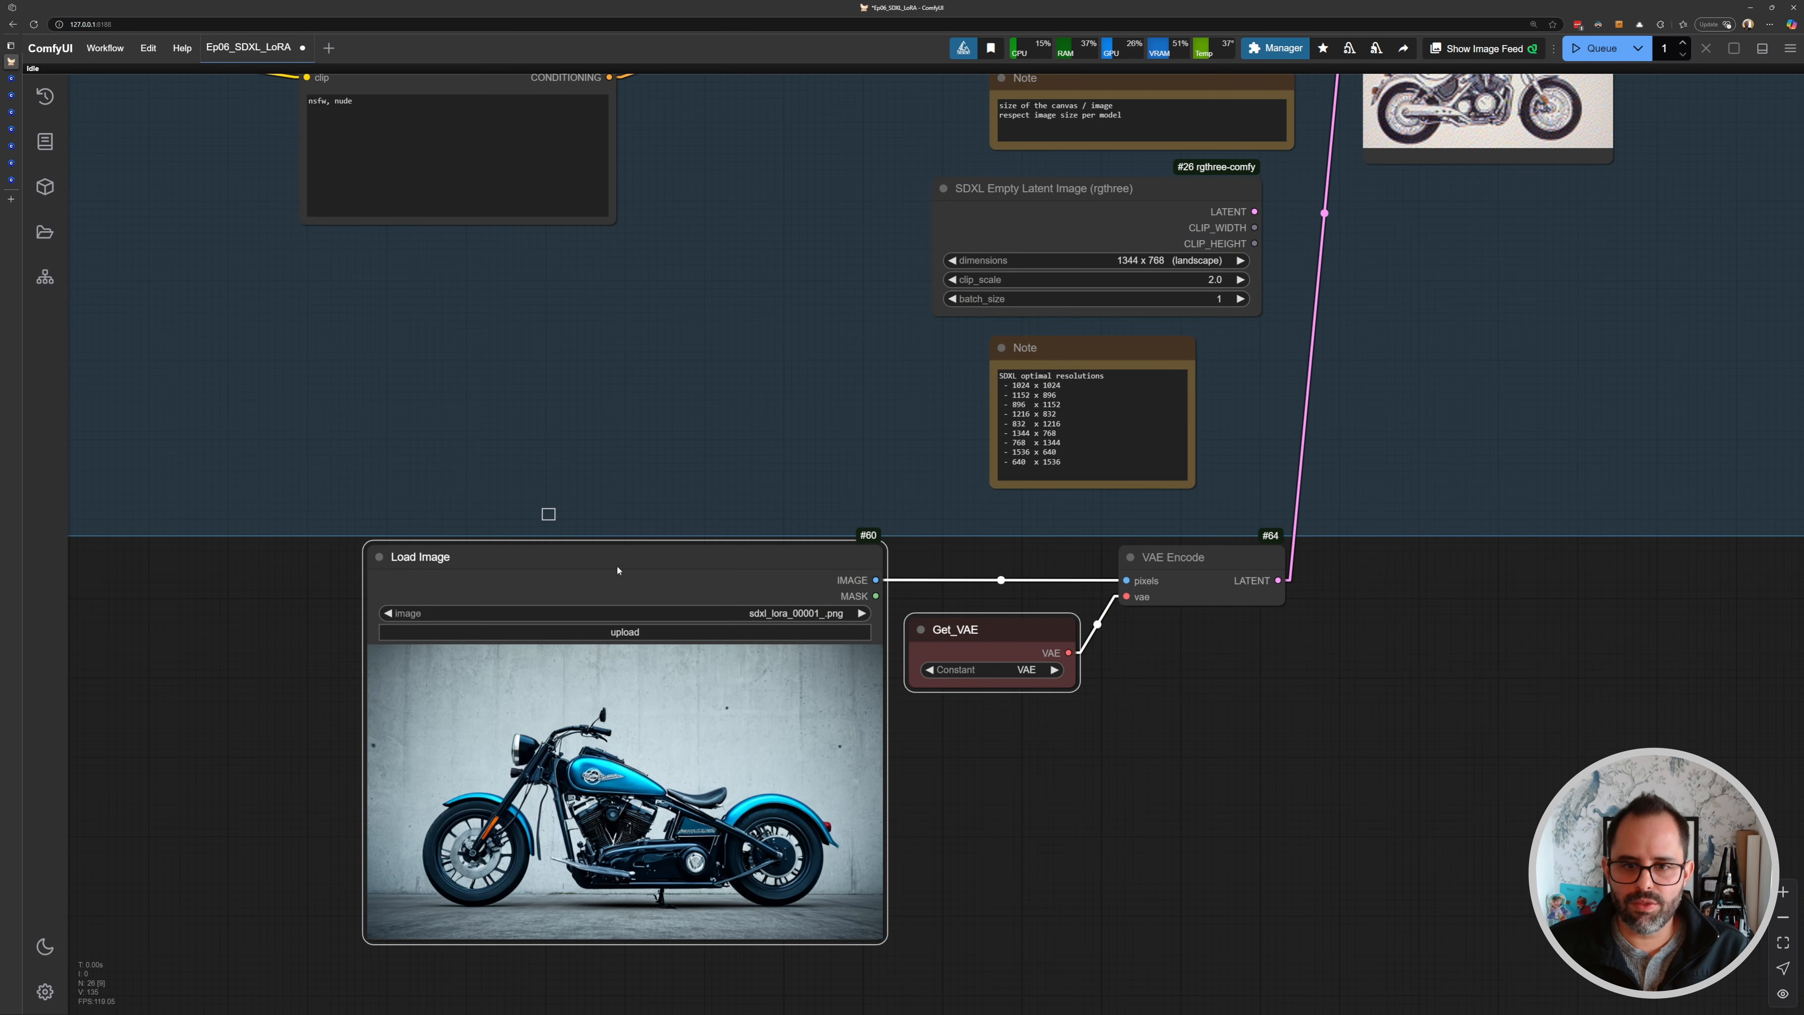
drag(618, 571, 1293, 791)
drag(1190, 561, 1165, 778)
scroll(1167, 588, down, 6)
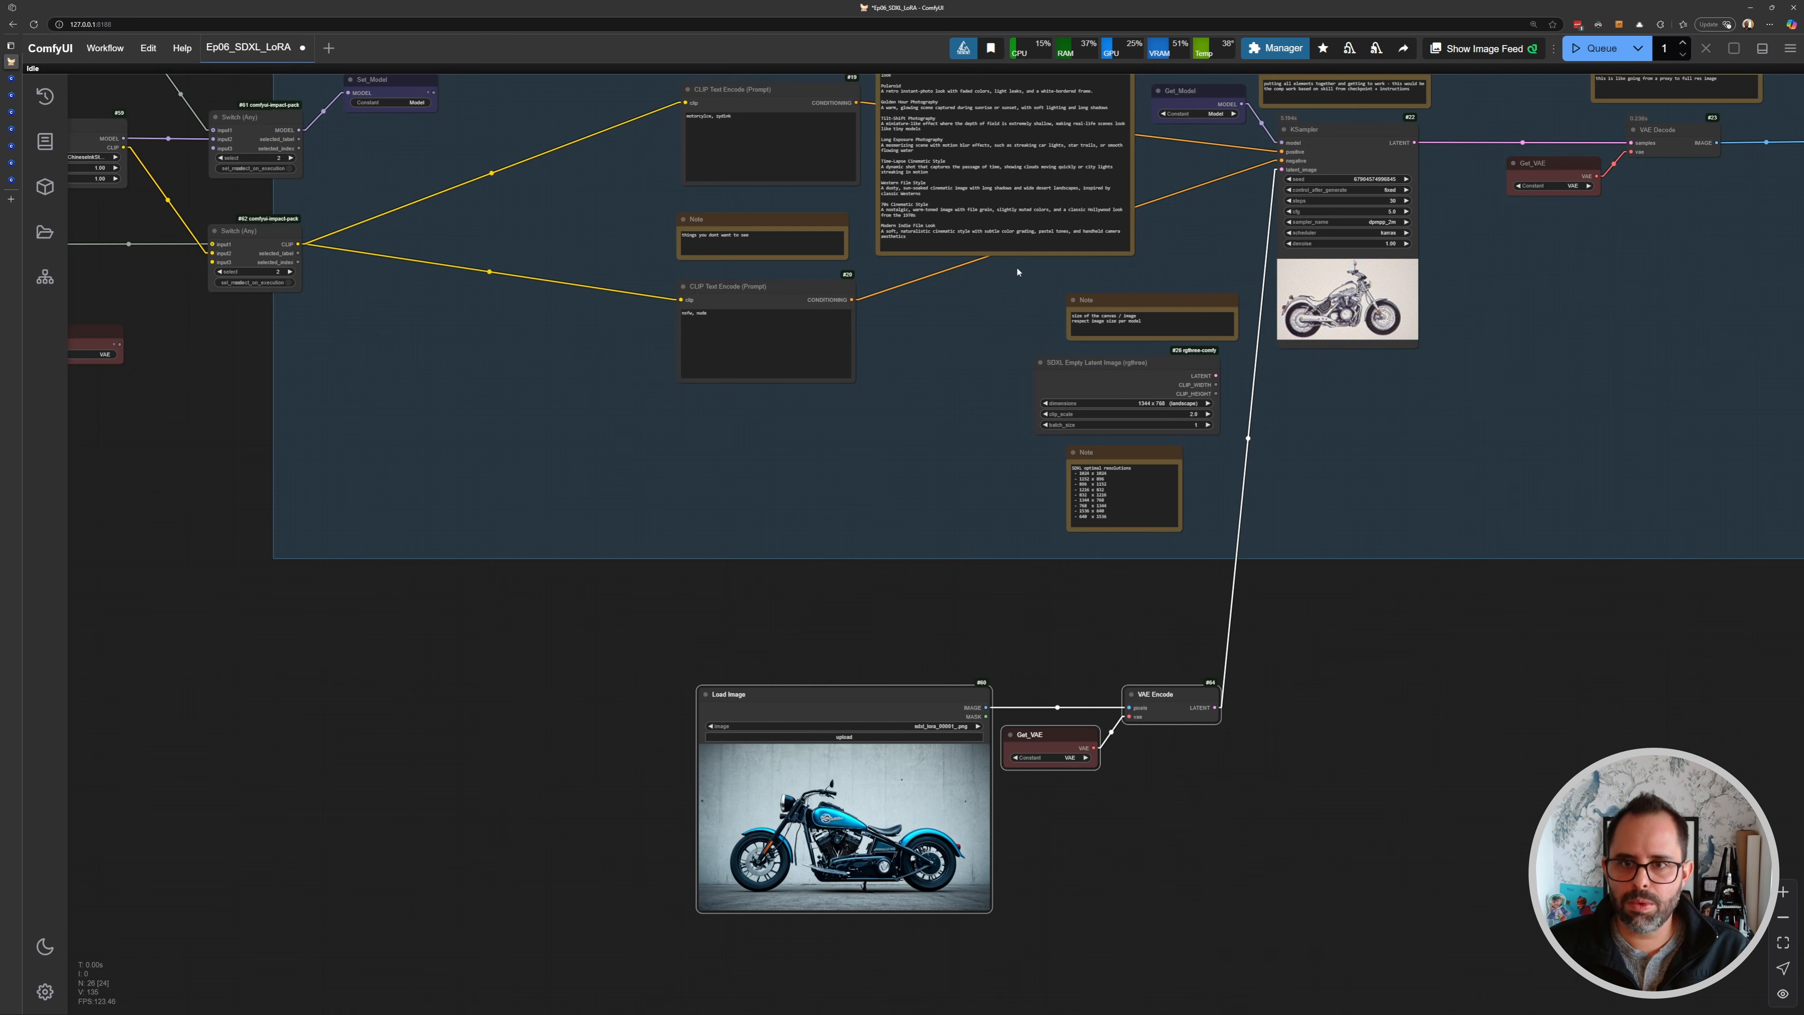
drag(1013, 269, 1172, 541)
drag(1161, 360, 1021, 422)
click(1168, 531)
scroll(1168, 528, up, 1)
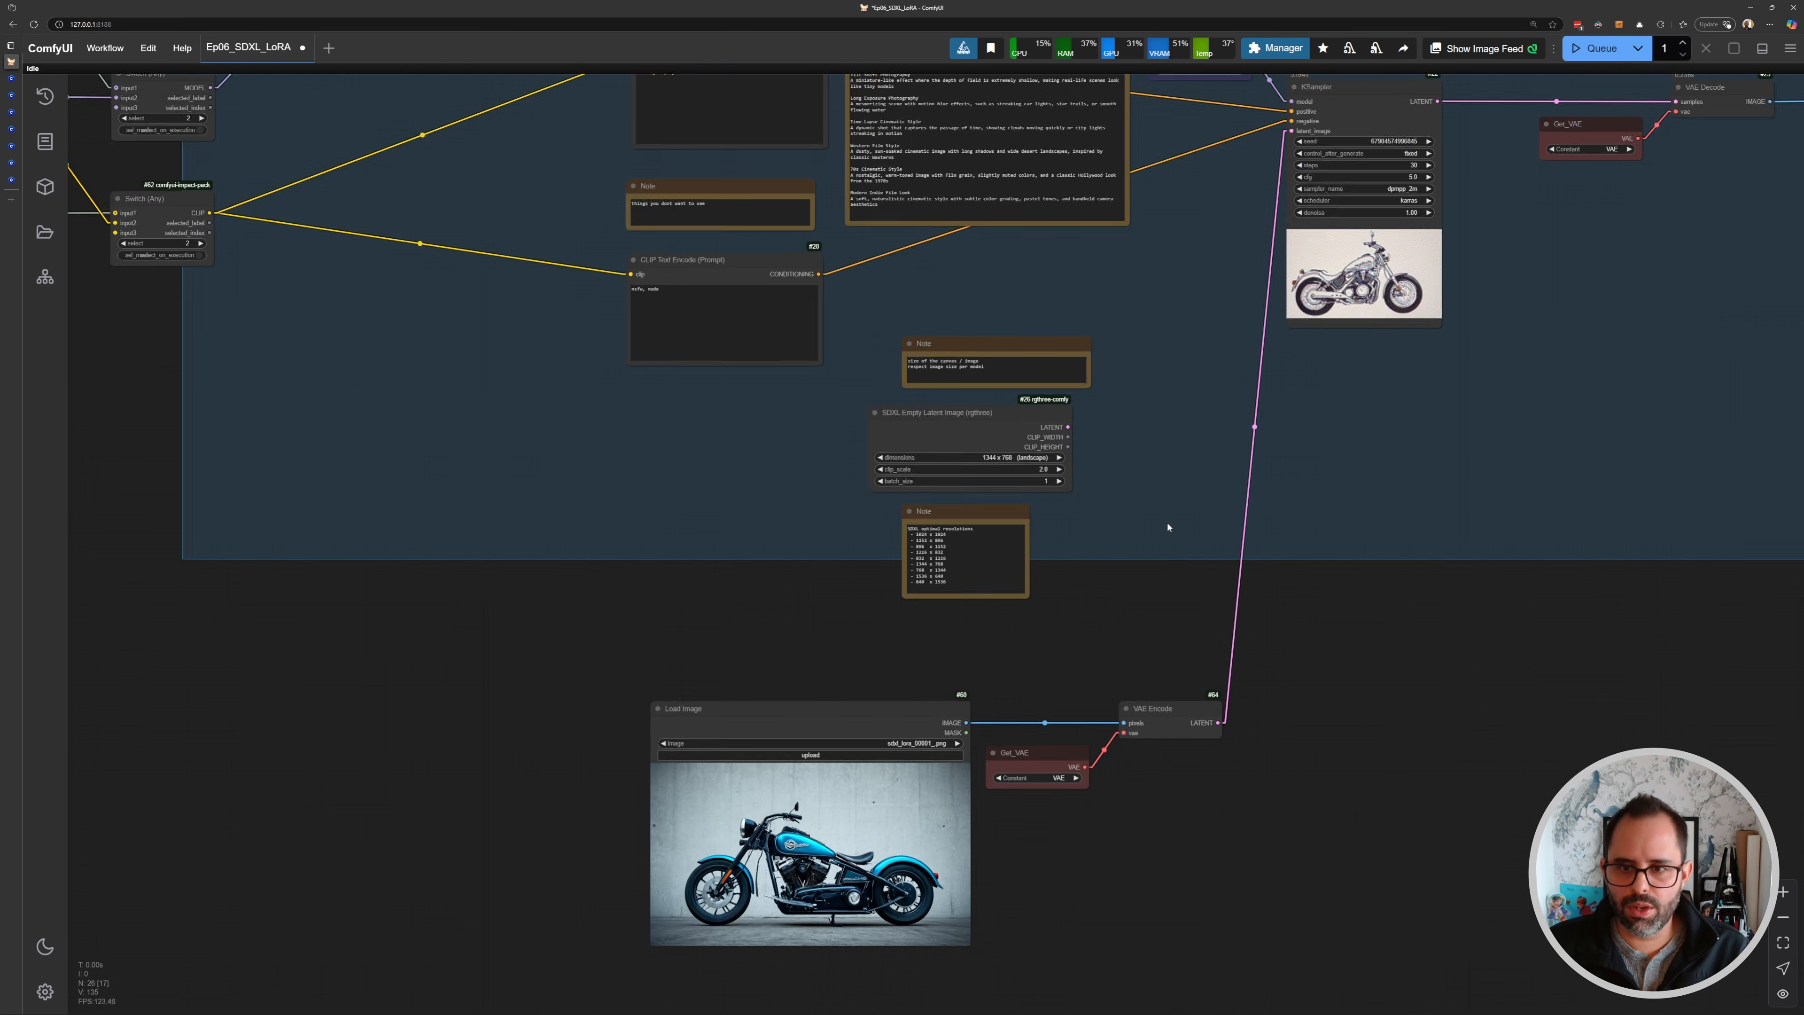
- Add a Switch (Any) node to the right of the SDXL Empty Latent Image node
scroll(1157, 519, up, 4)
double_click(1158, 507)
text(swi)
key(Return)
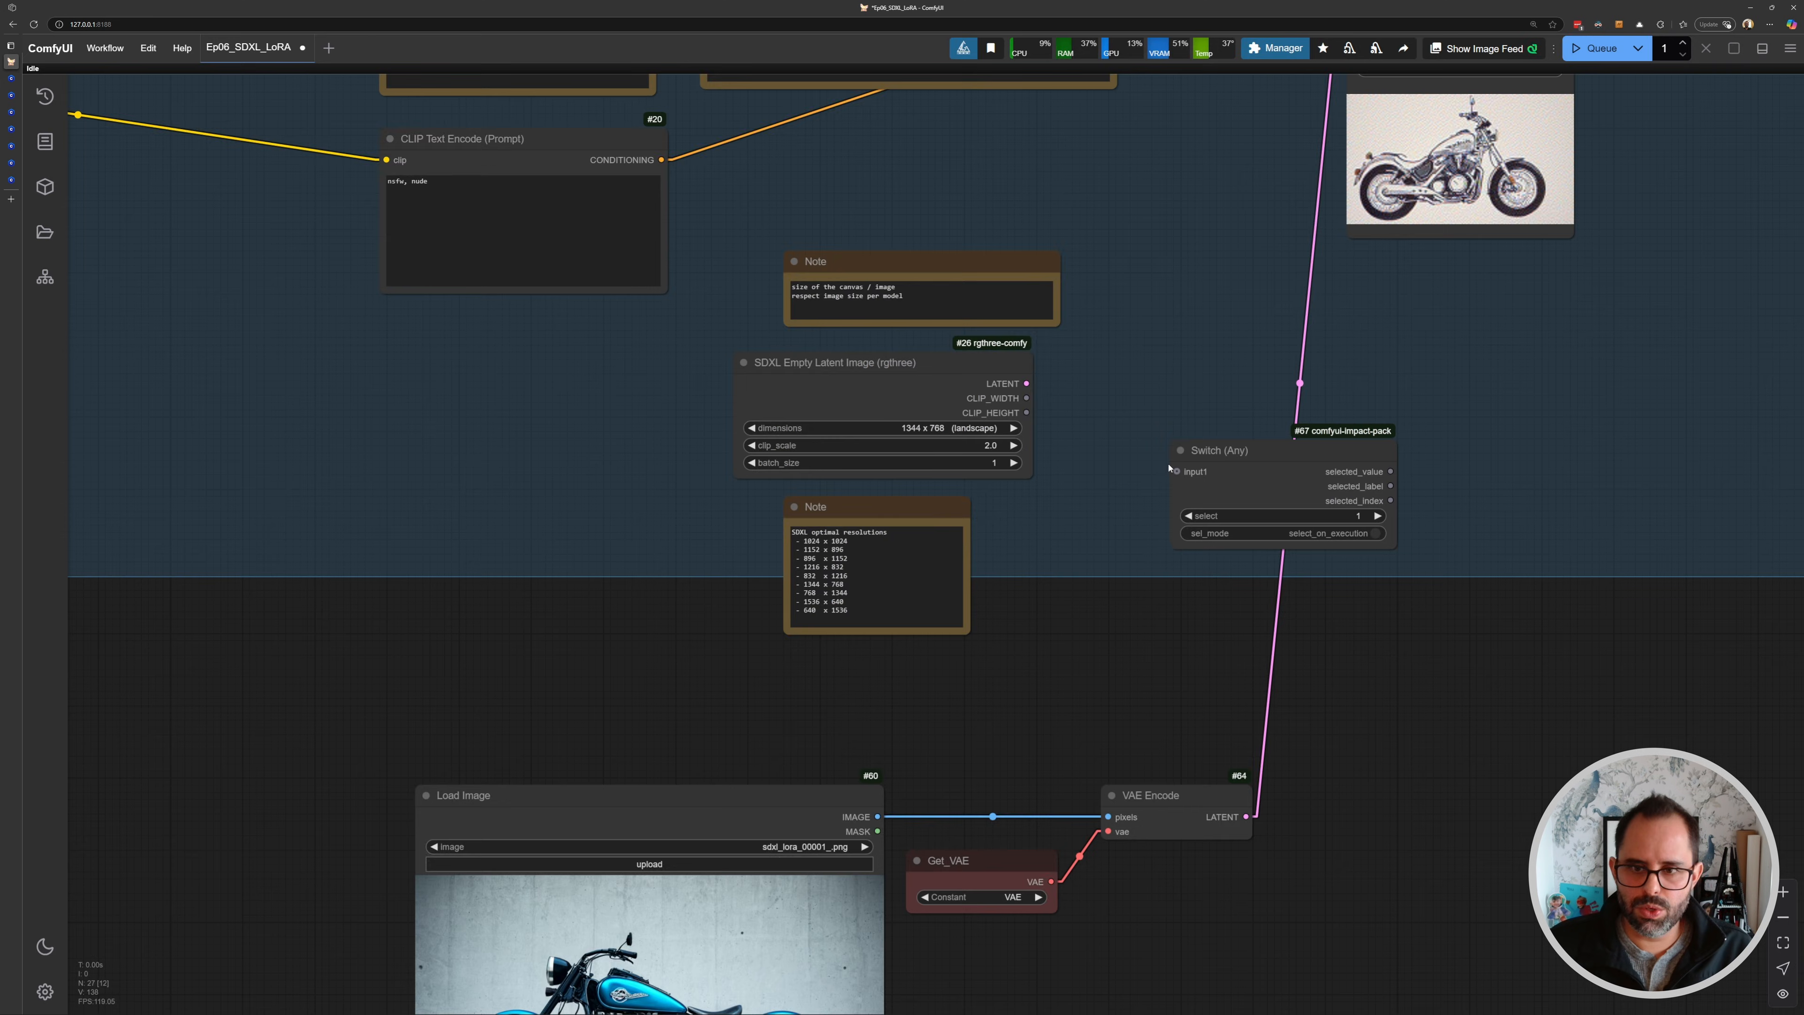
scroll(1169, 469, up, 1)
drag(1207, 446, 1188, 425)
- Connect the Empty Latent LATENT to the Switch's input1 and the VAE Encode LATENT to input2
drag(1074, 443, 1042, 380)
drag(981, 311, 1131, 386)
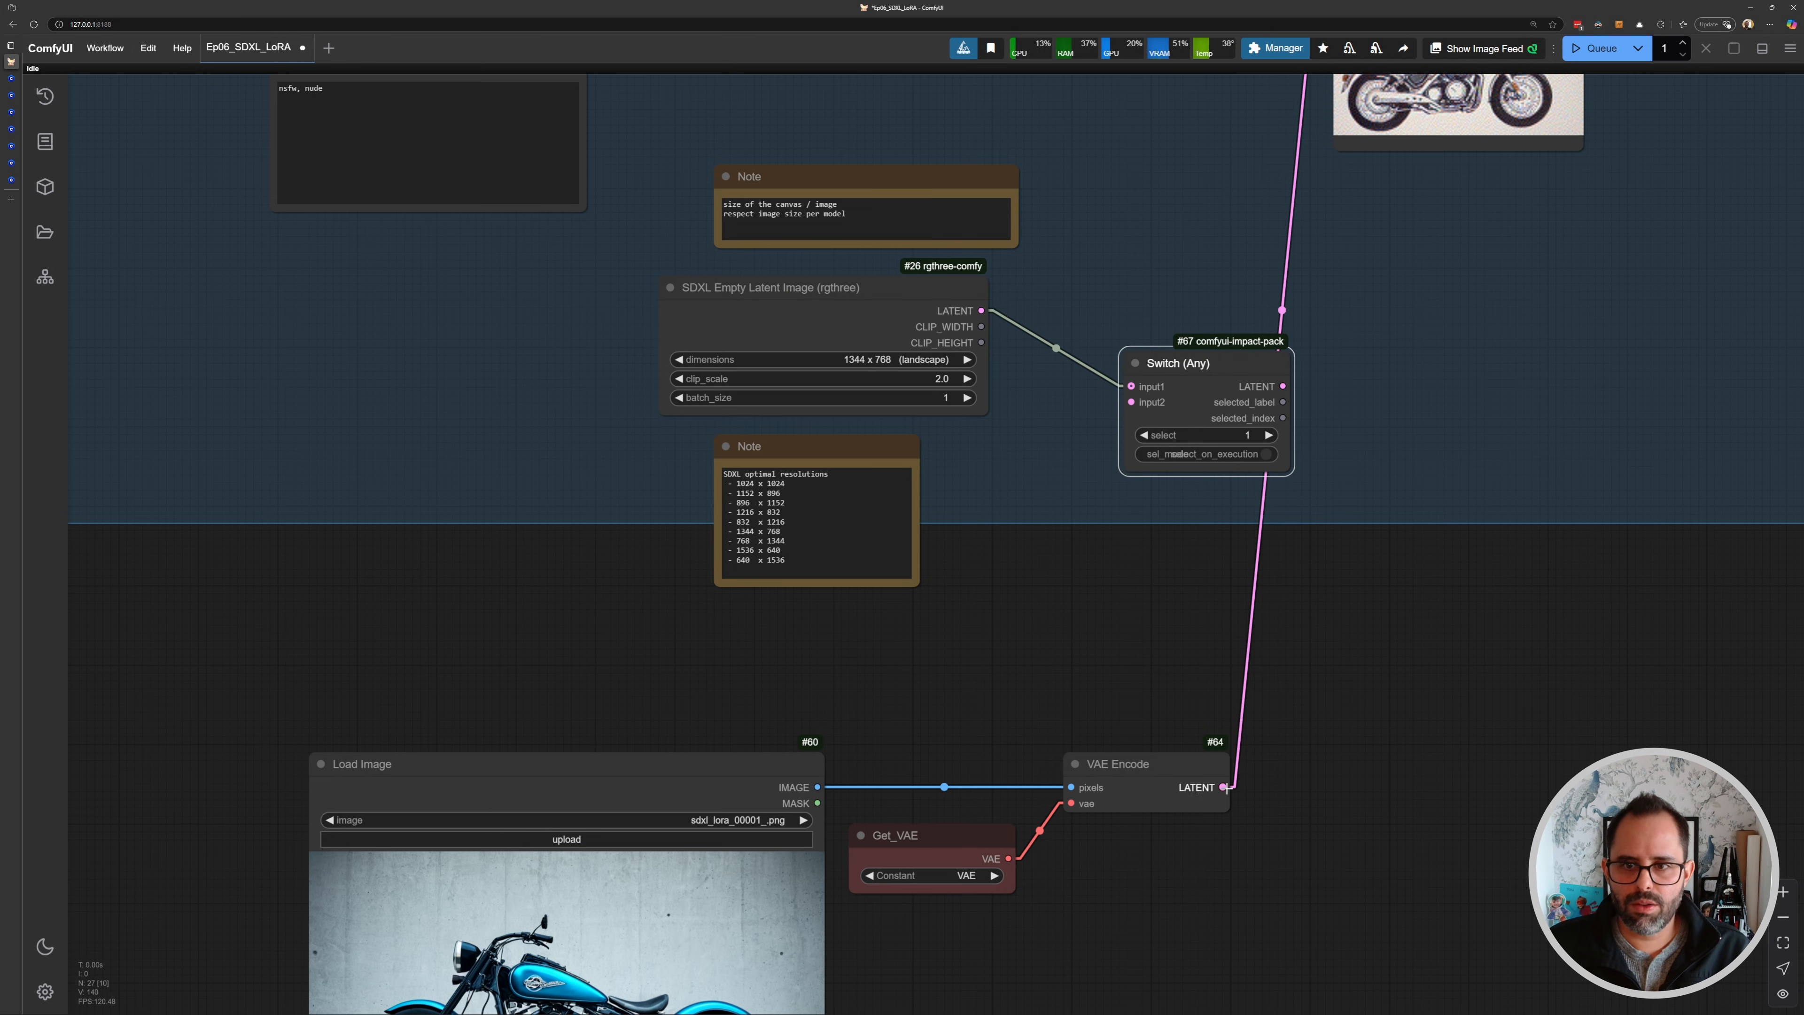
drag(1222, 787, 1131, 402)
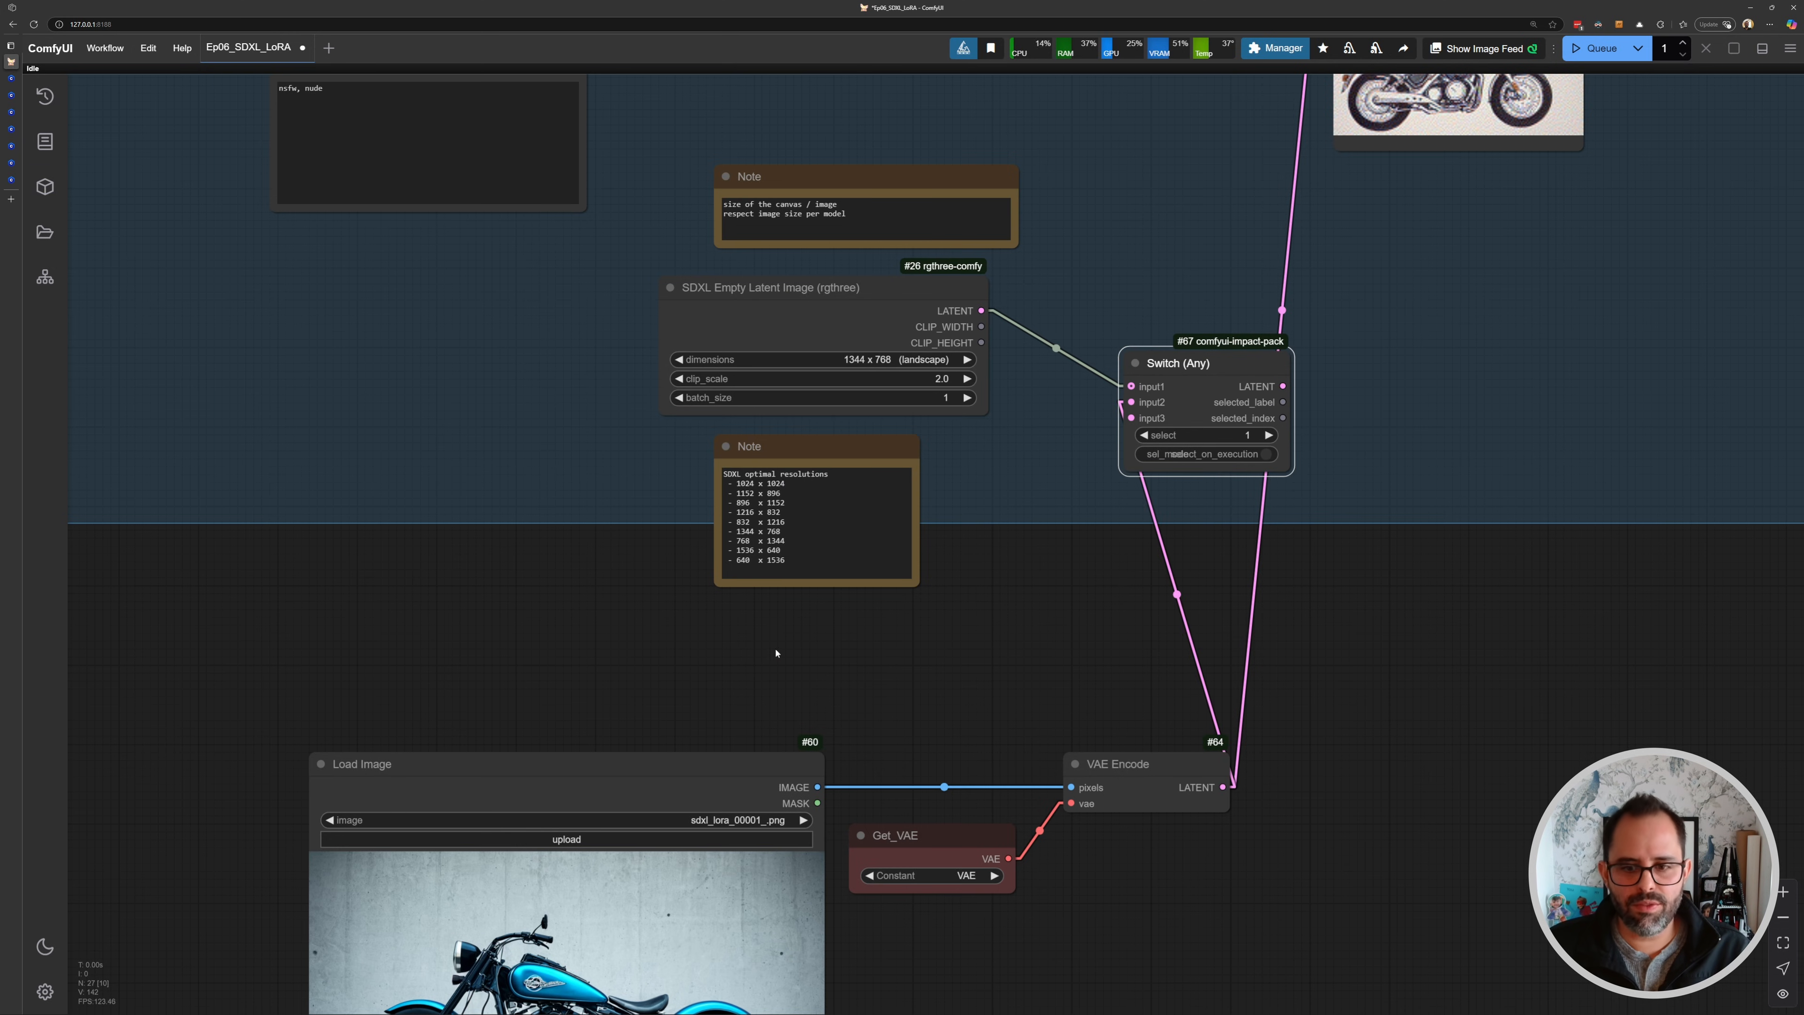
- Select the Load Image, Get_VAE and VAE Encode nodes and move them together to the left
scroll(1339, 677, down, 1)
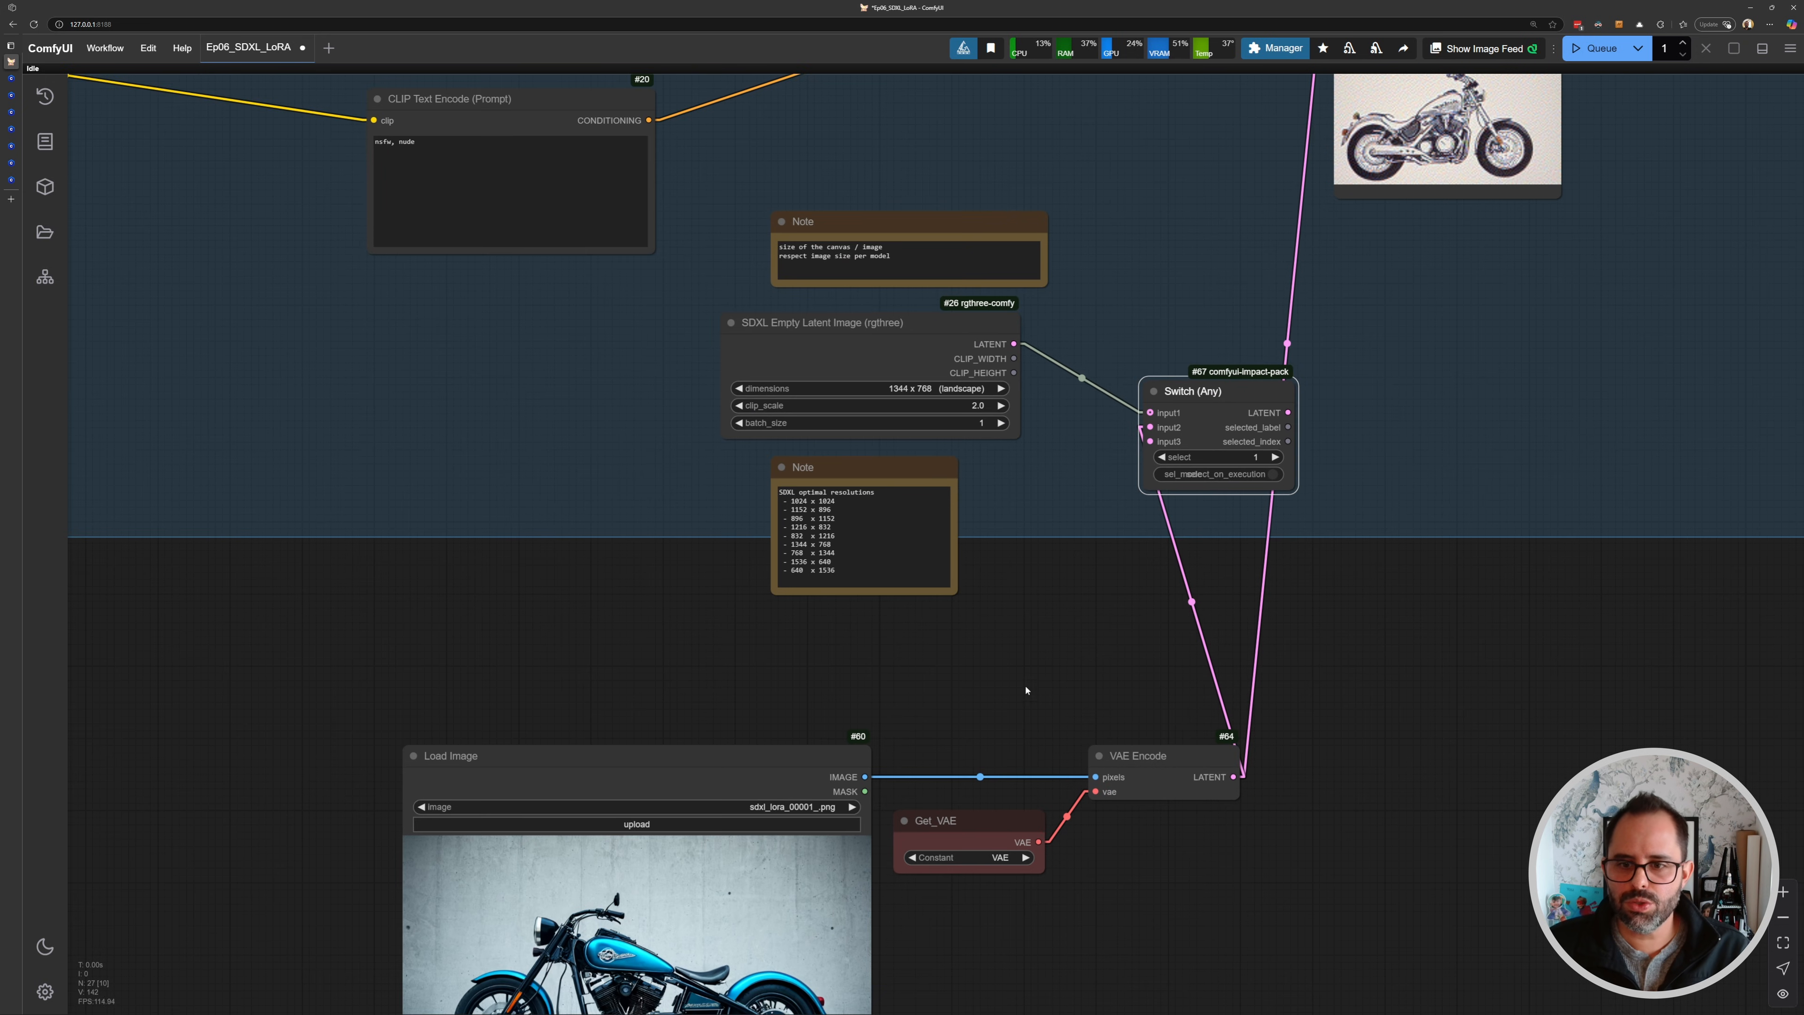
drag(644, 676, 1136, 913)
drag(1157, 754, 881, 722)
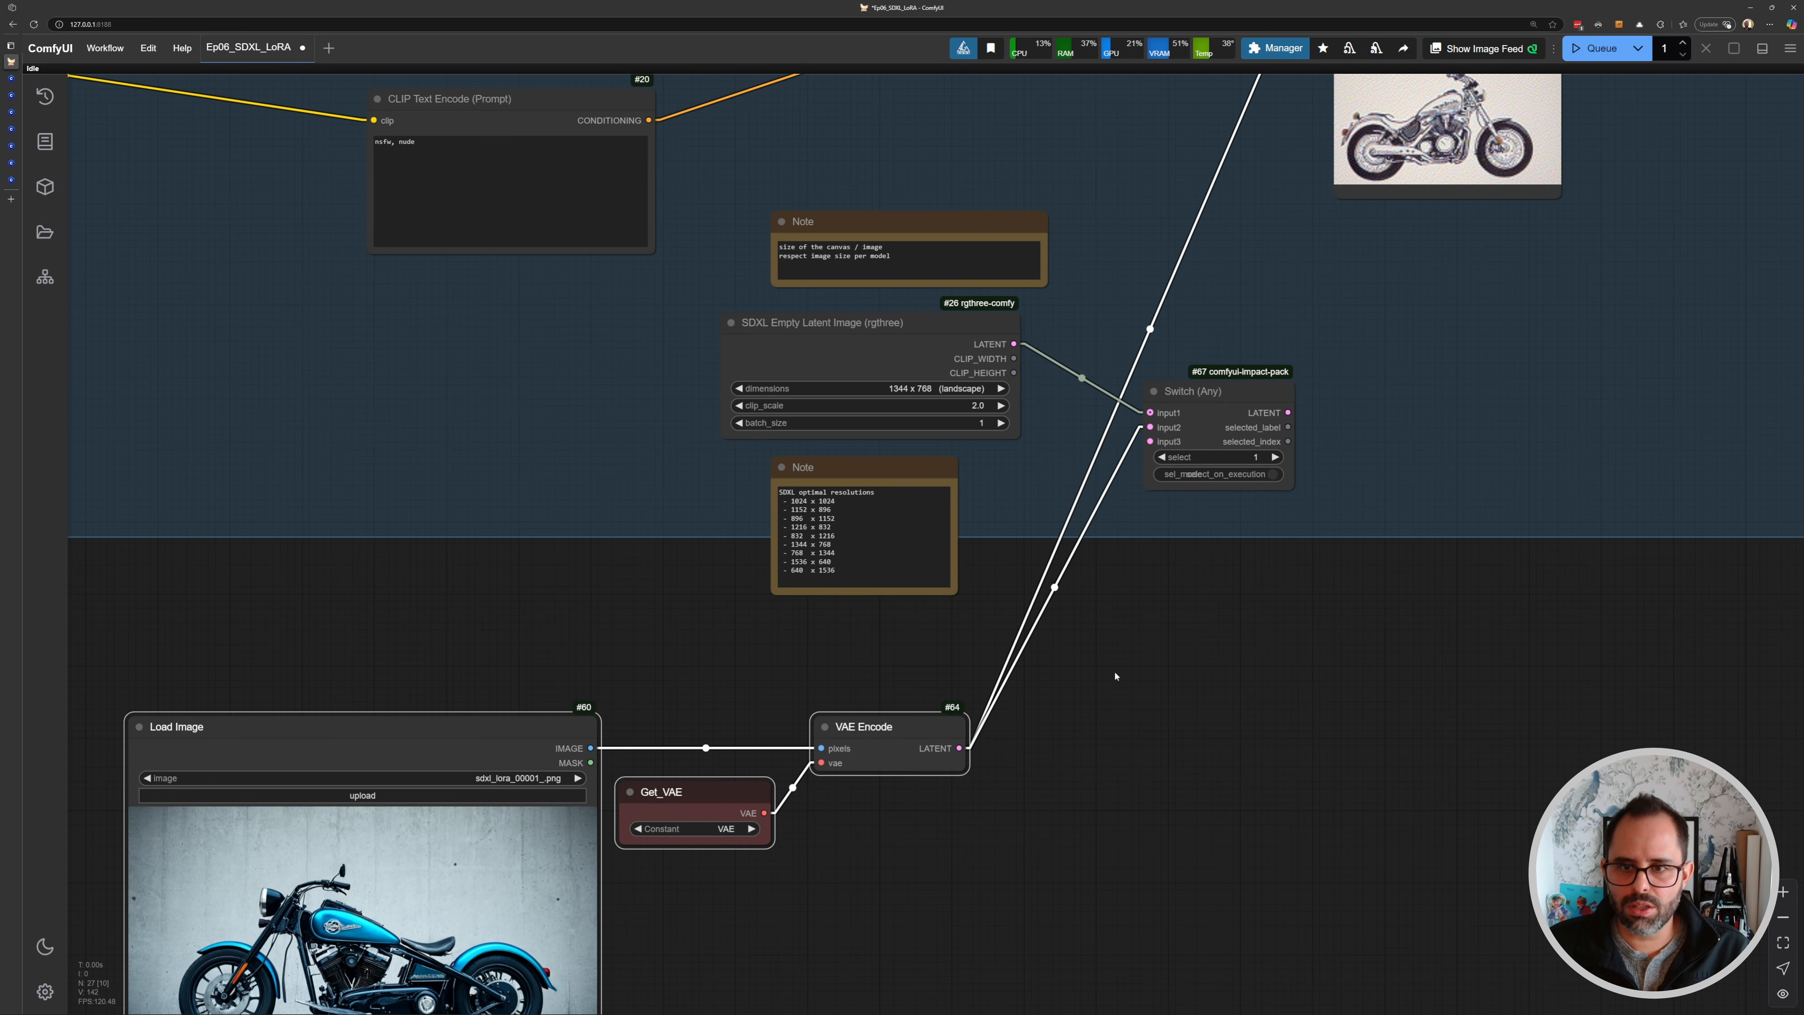
click(1115, 677)
- Connect the Switch LATENT output to the KSampler's latent_image input
drag(1271, 355, 1116, 334)
scroll(968, 693, up, 3)
scroll(1079, 783, down, 3)
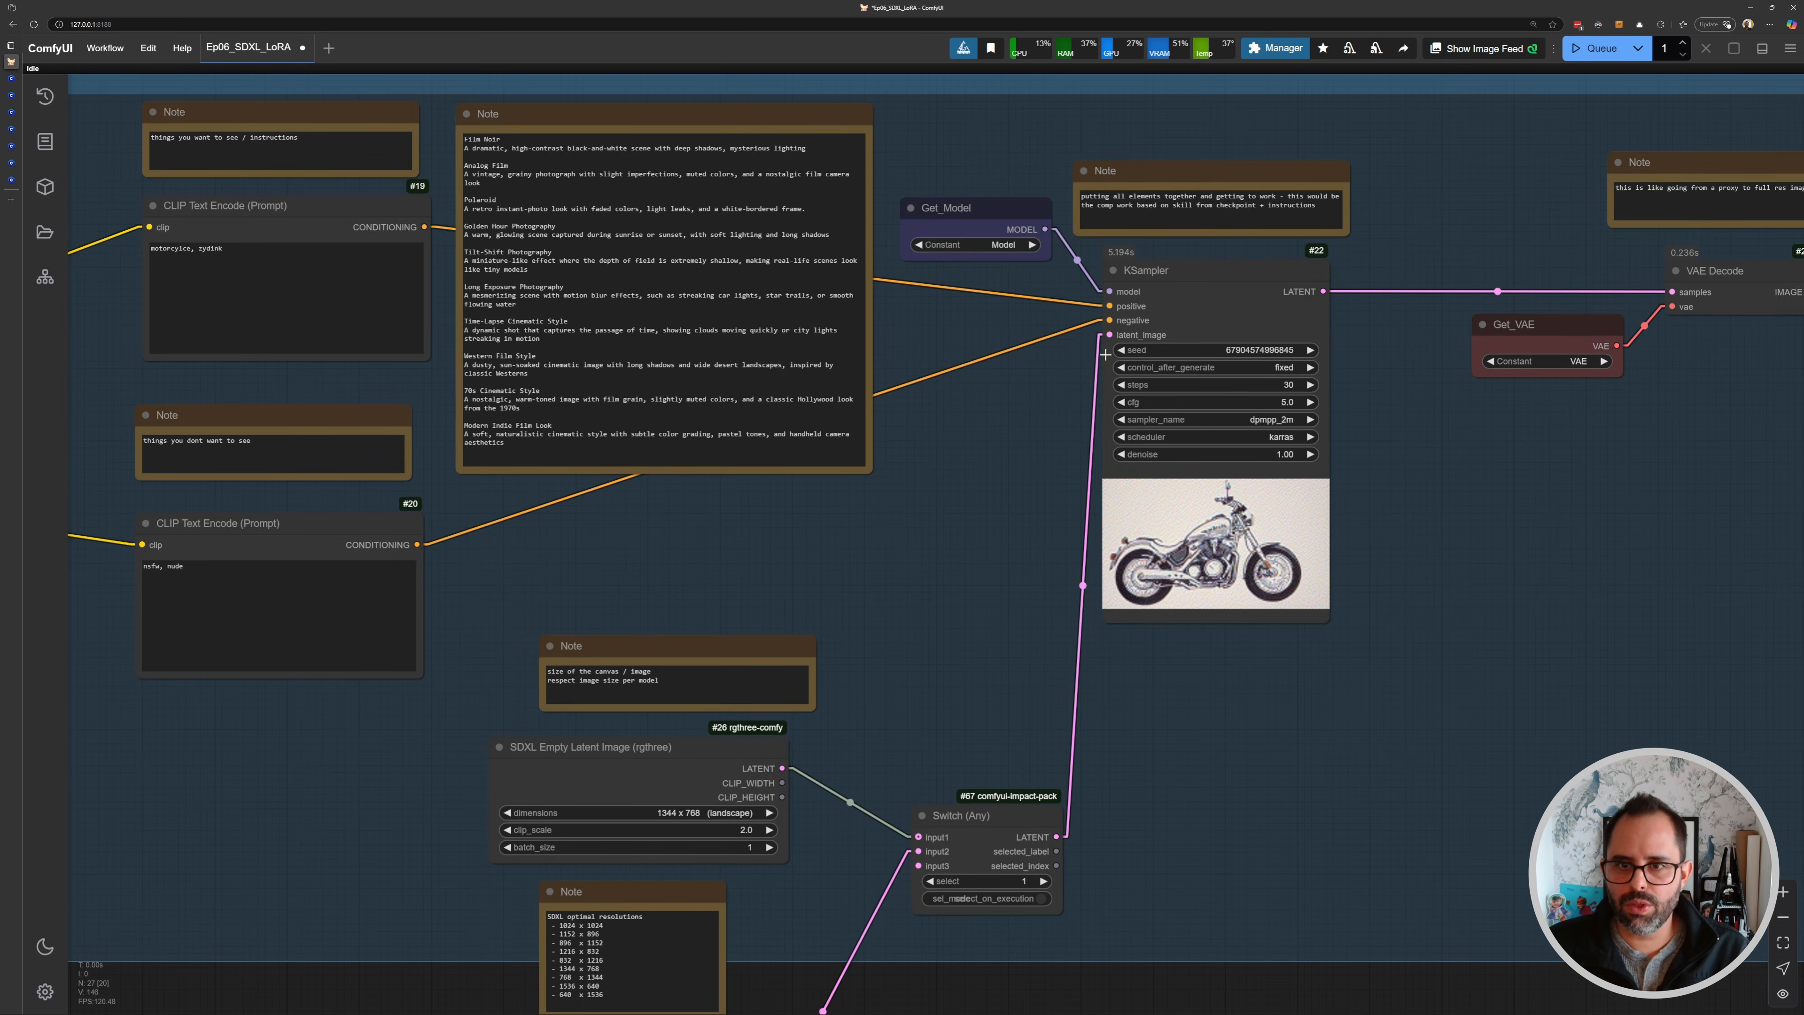
- Set the Switch node's select value to 2 to use the loaded image latent
drag(808, 733, 843, 483)
drag(541, 379, 648, 222)
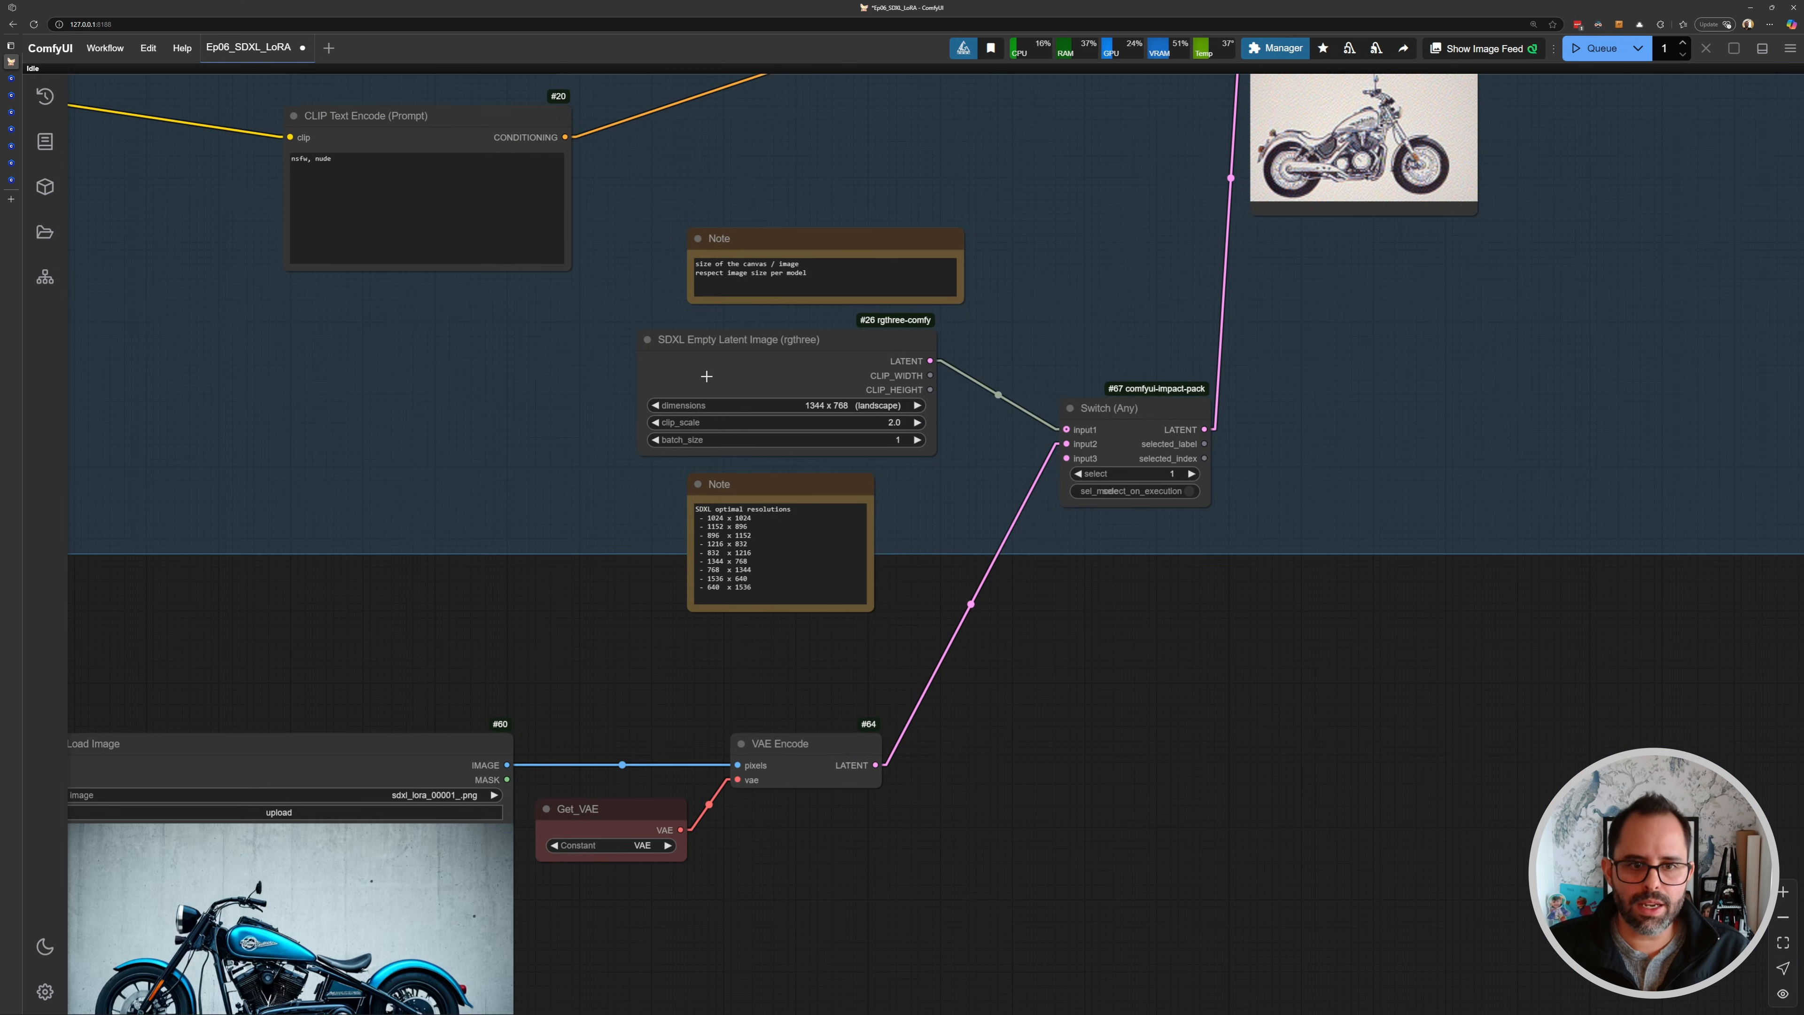
scroll(706, 376, down, 8)
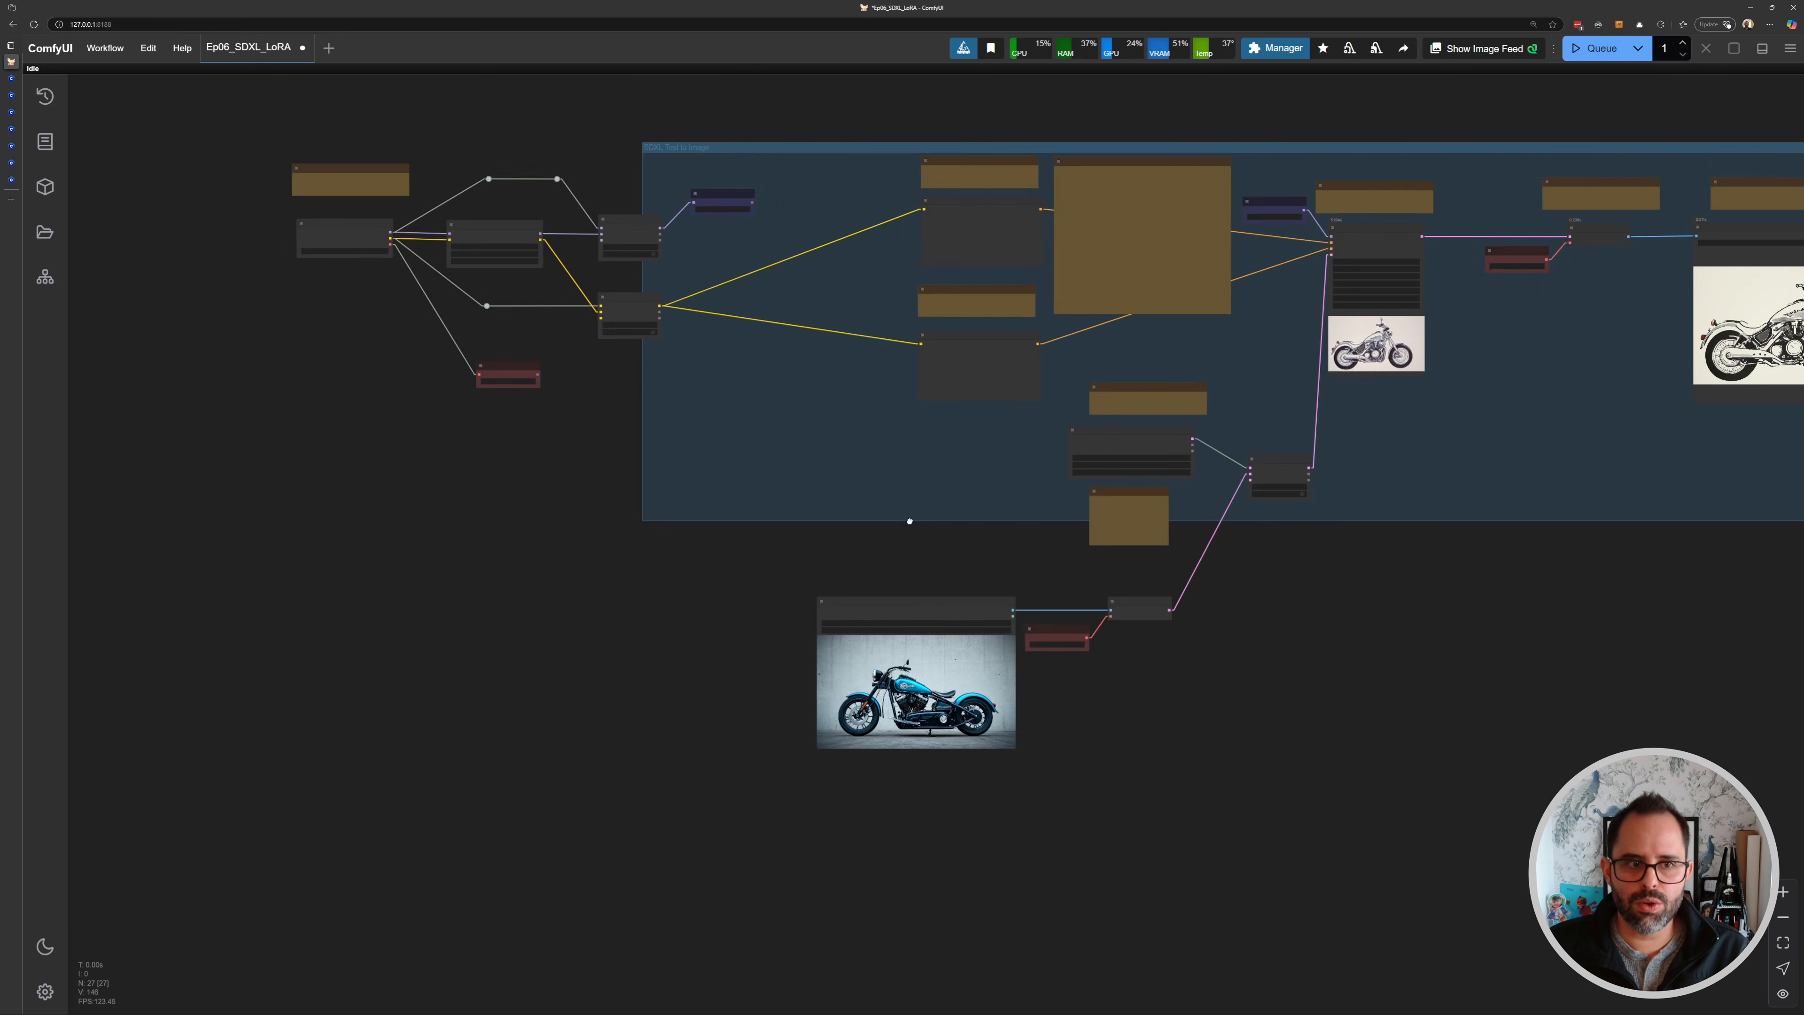
scroll(706, 540, up, 7)
drag(1528, 628, 1251, 639)
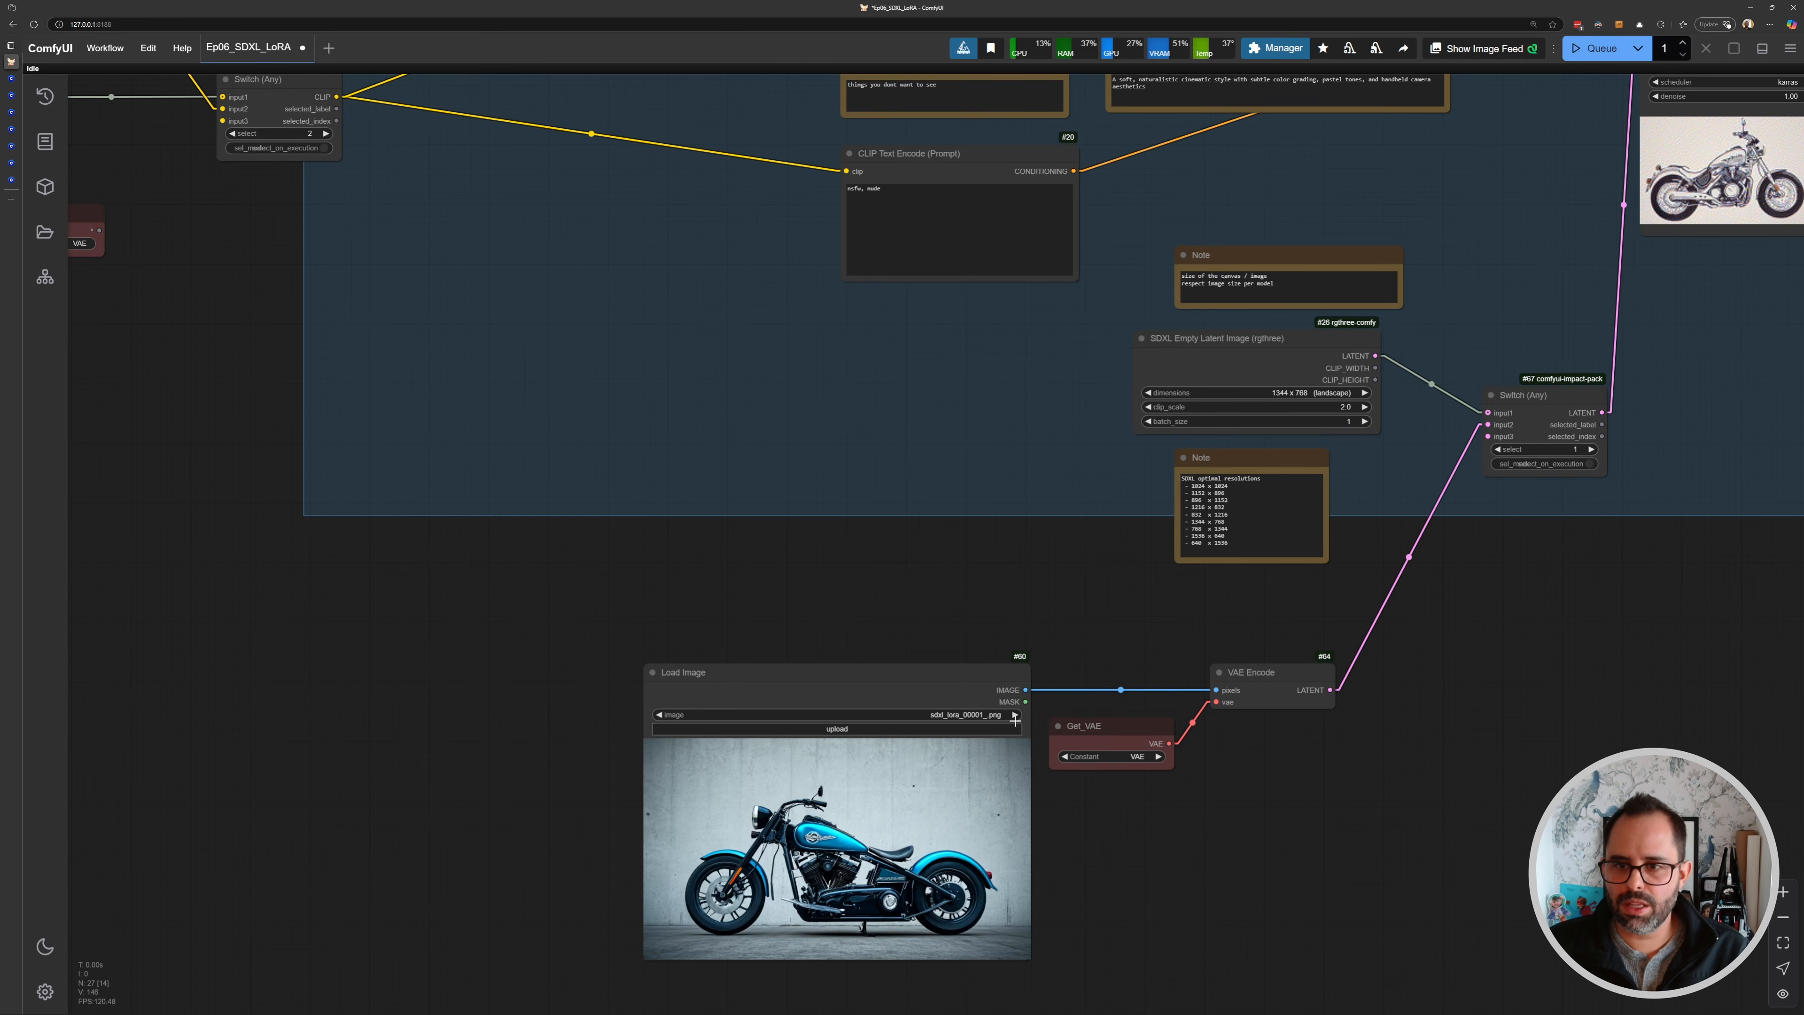
drag(1113, 632, 522, 839)
scroll(990, 650, up, 6)
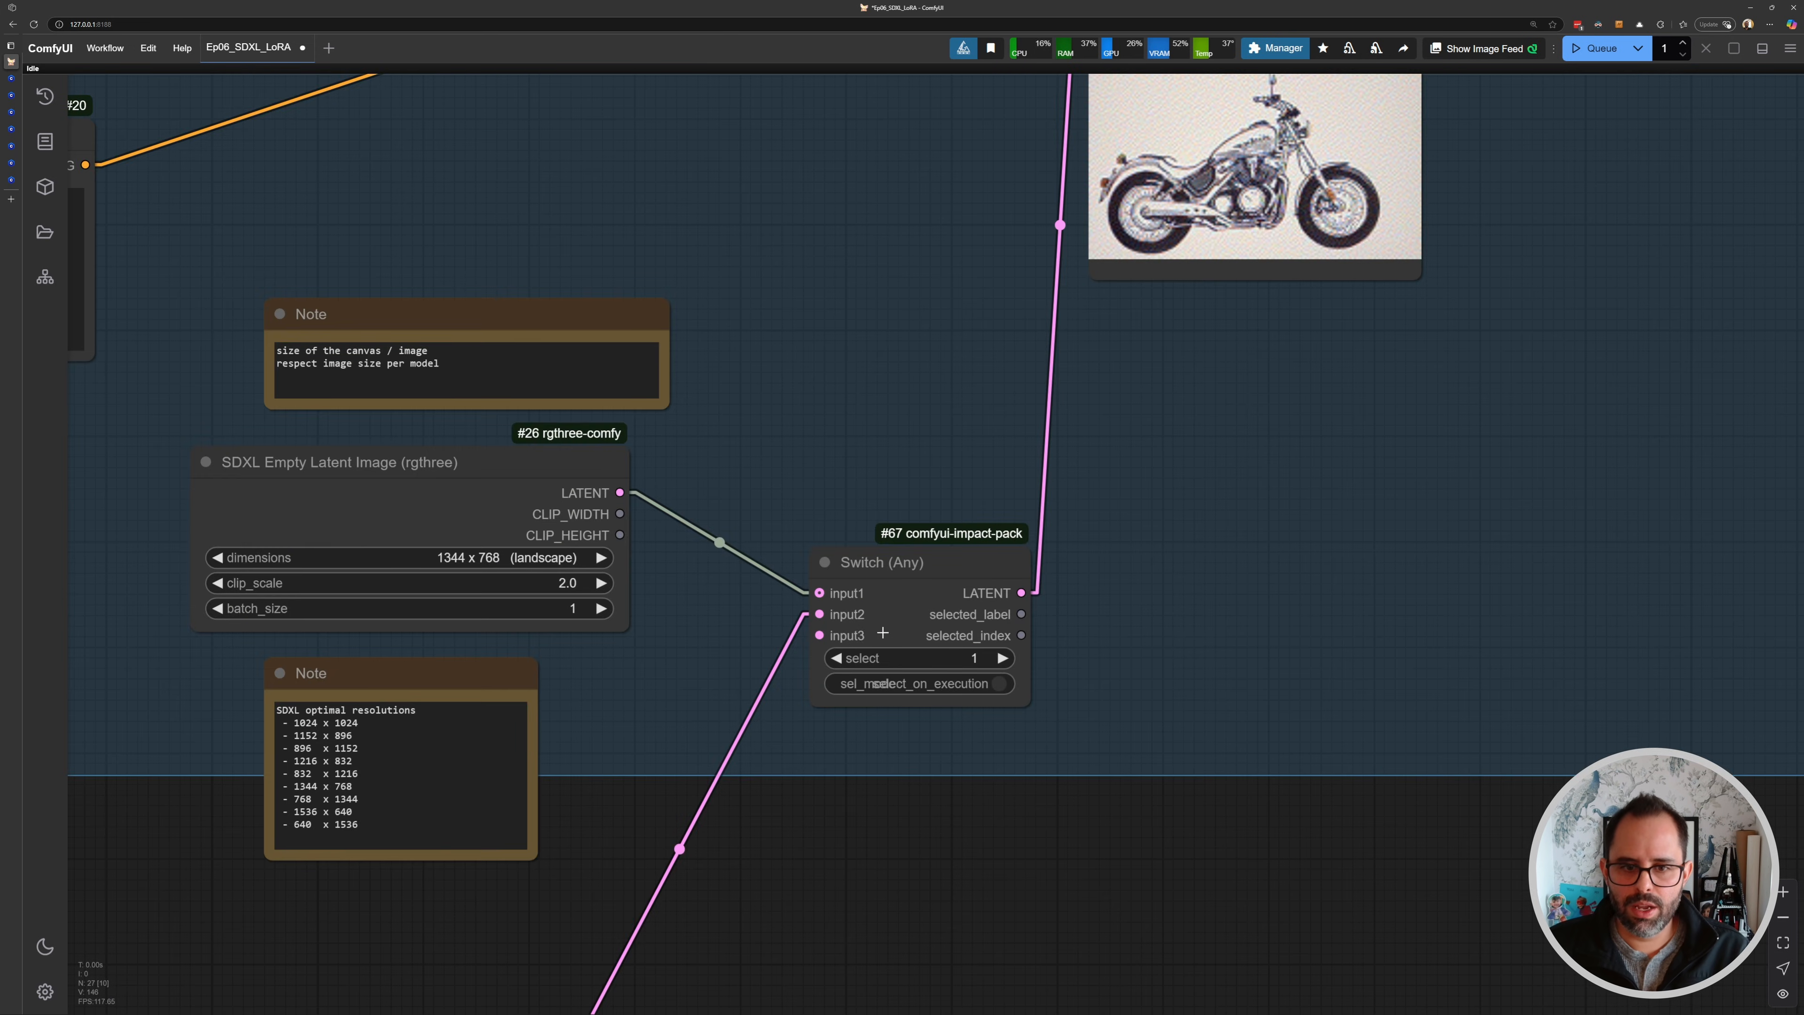
scroll(841, 625, up, 1)
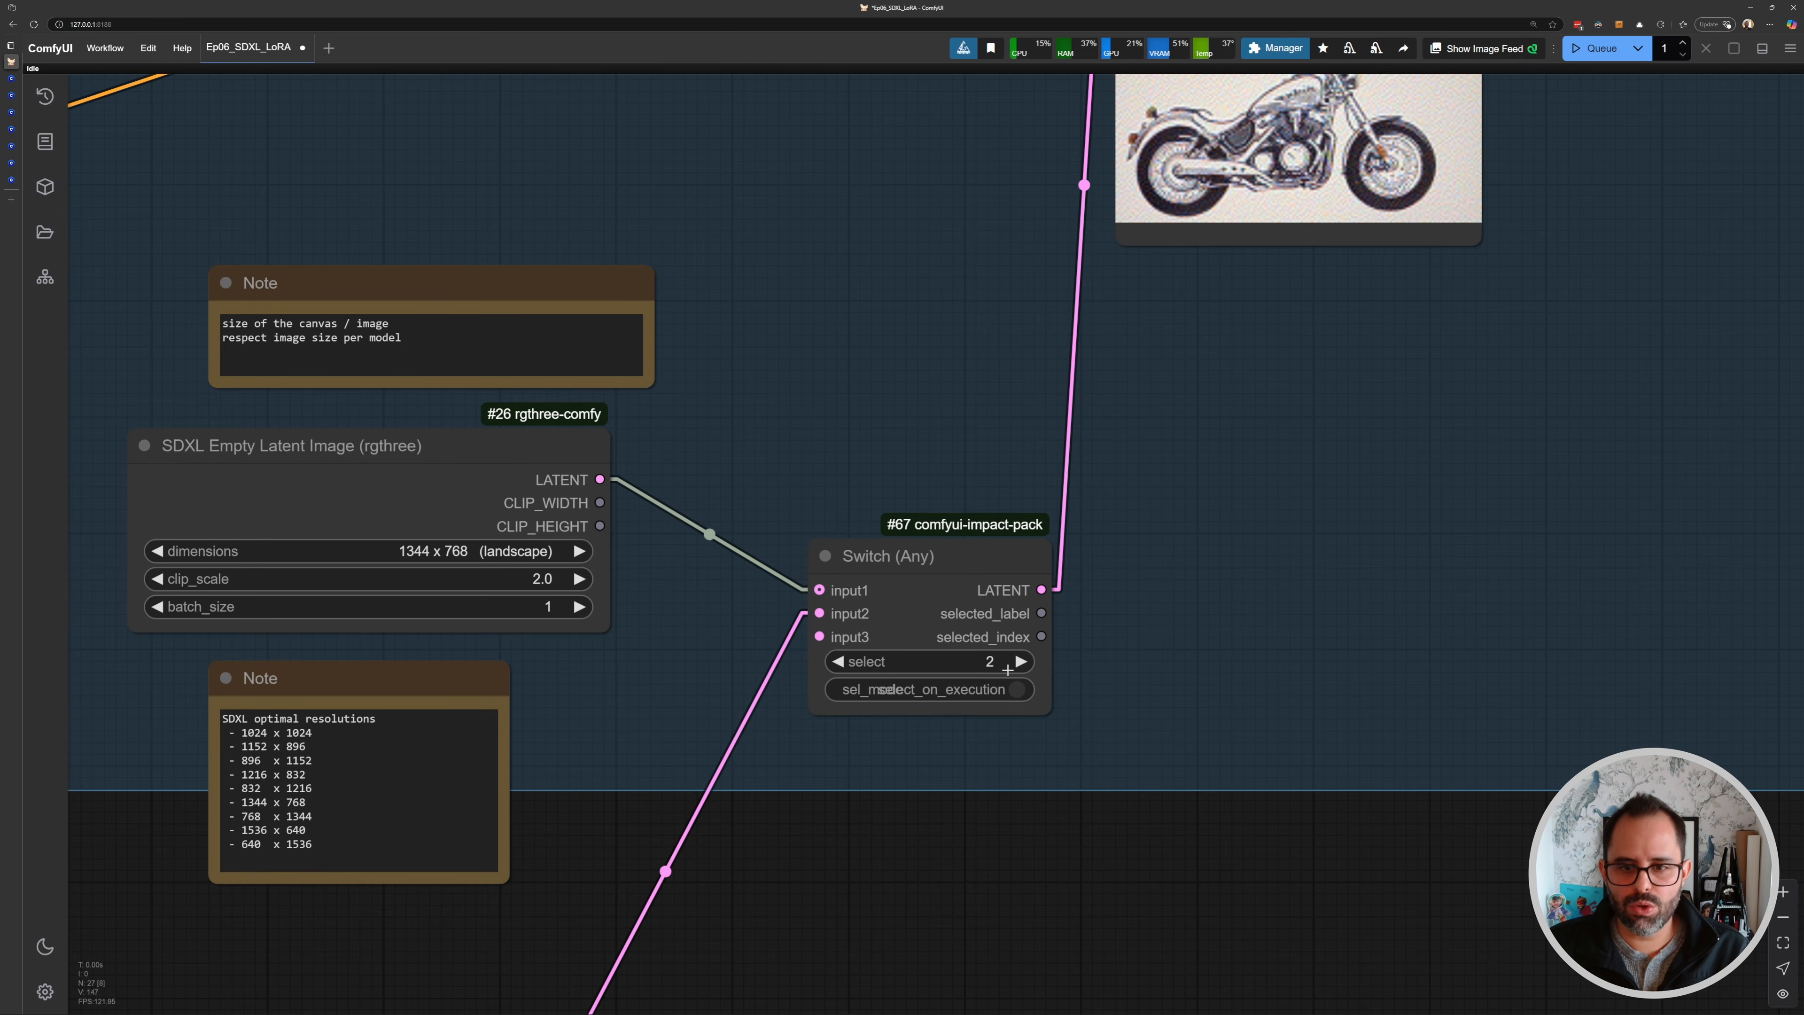
- Queue the workflow to generate from the loaded image
scroll(820, 612, down, 5)
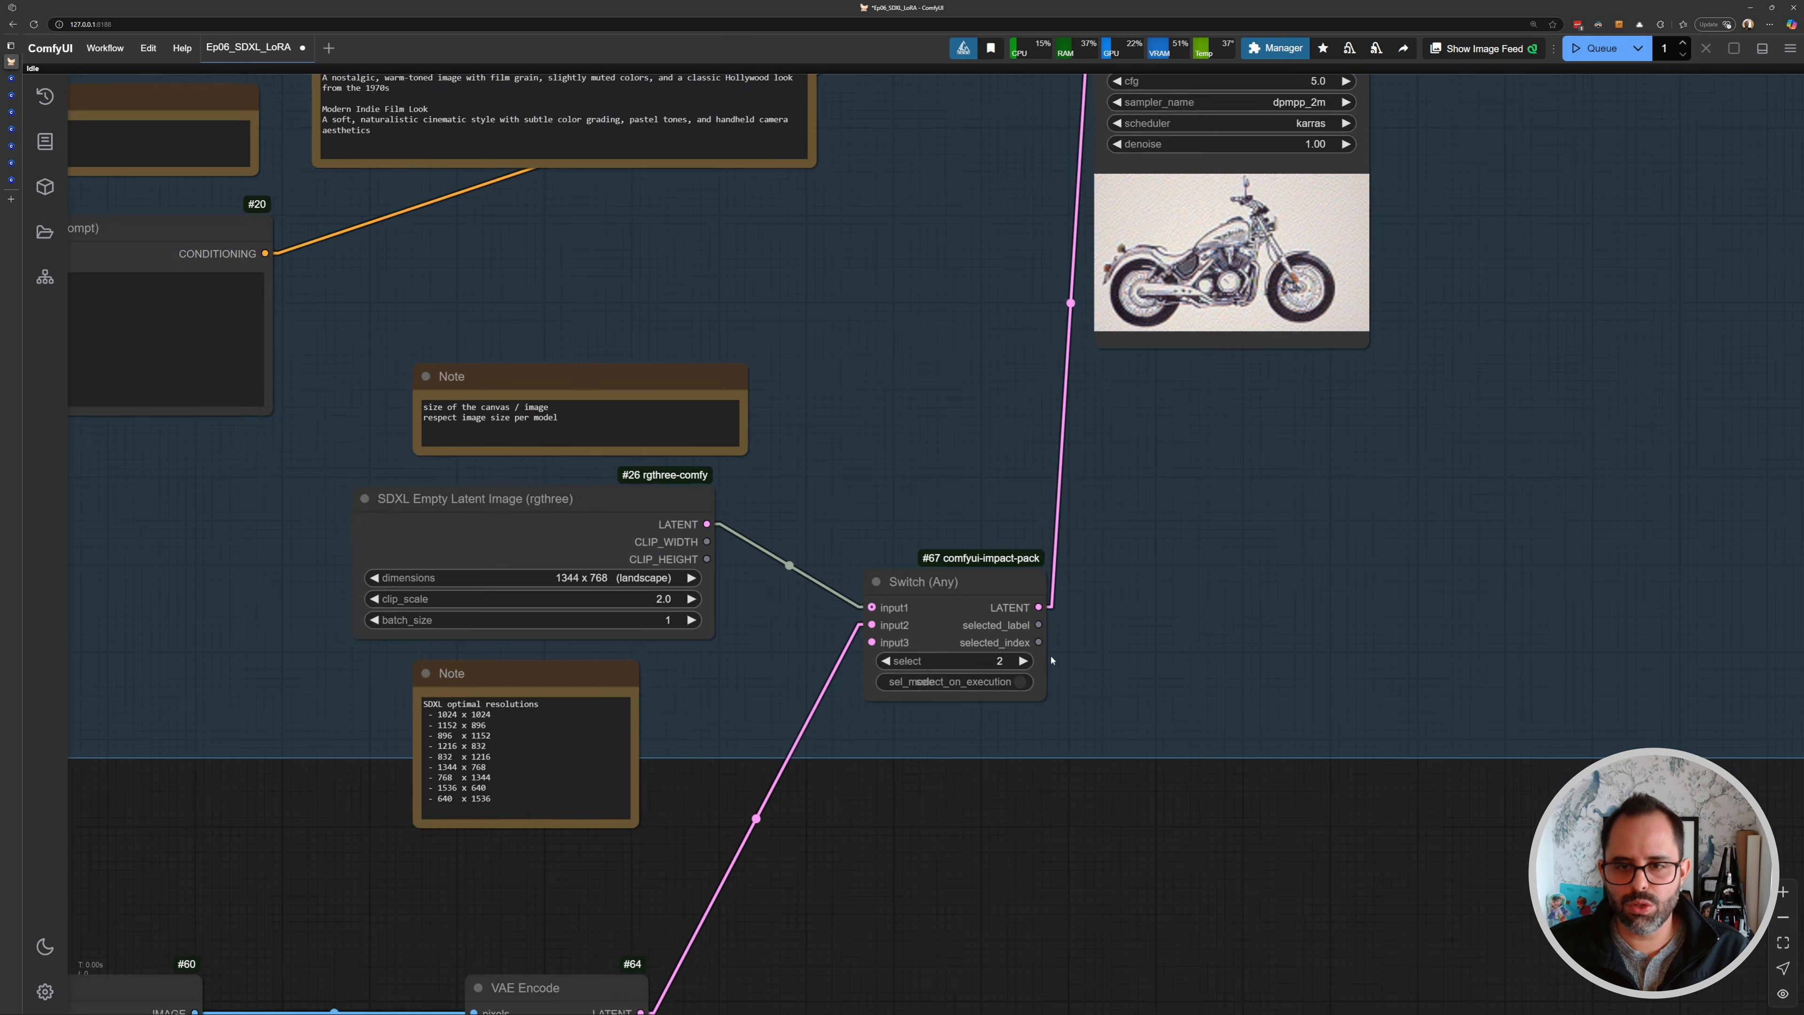
scroll(1113, 534, down, 2)
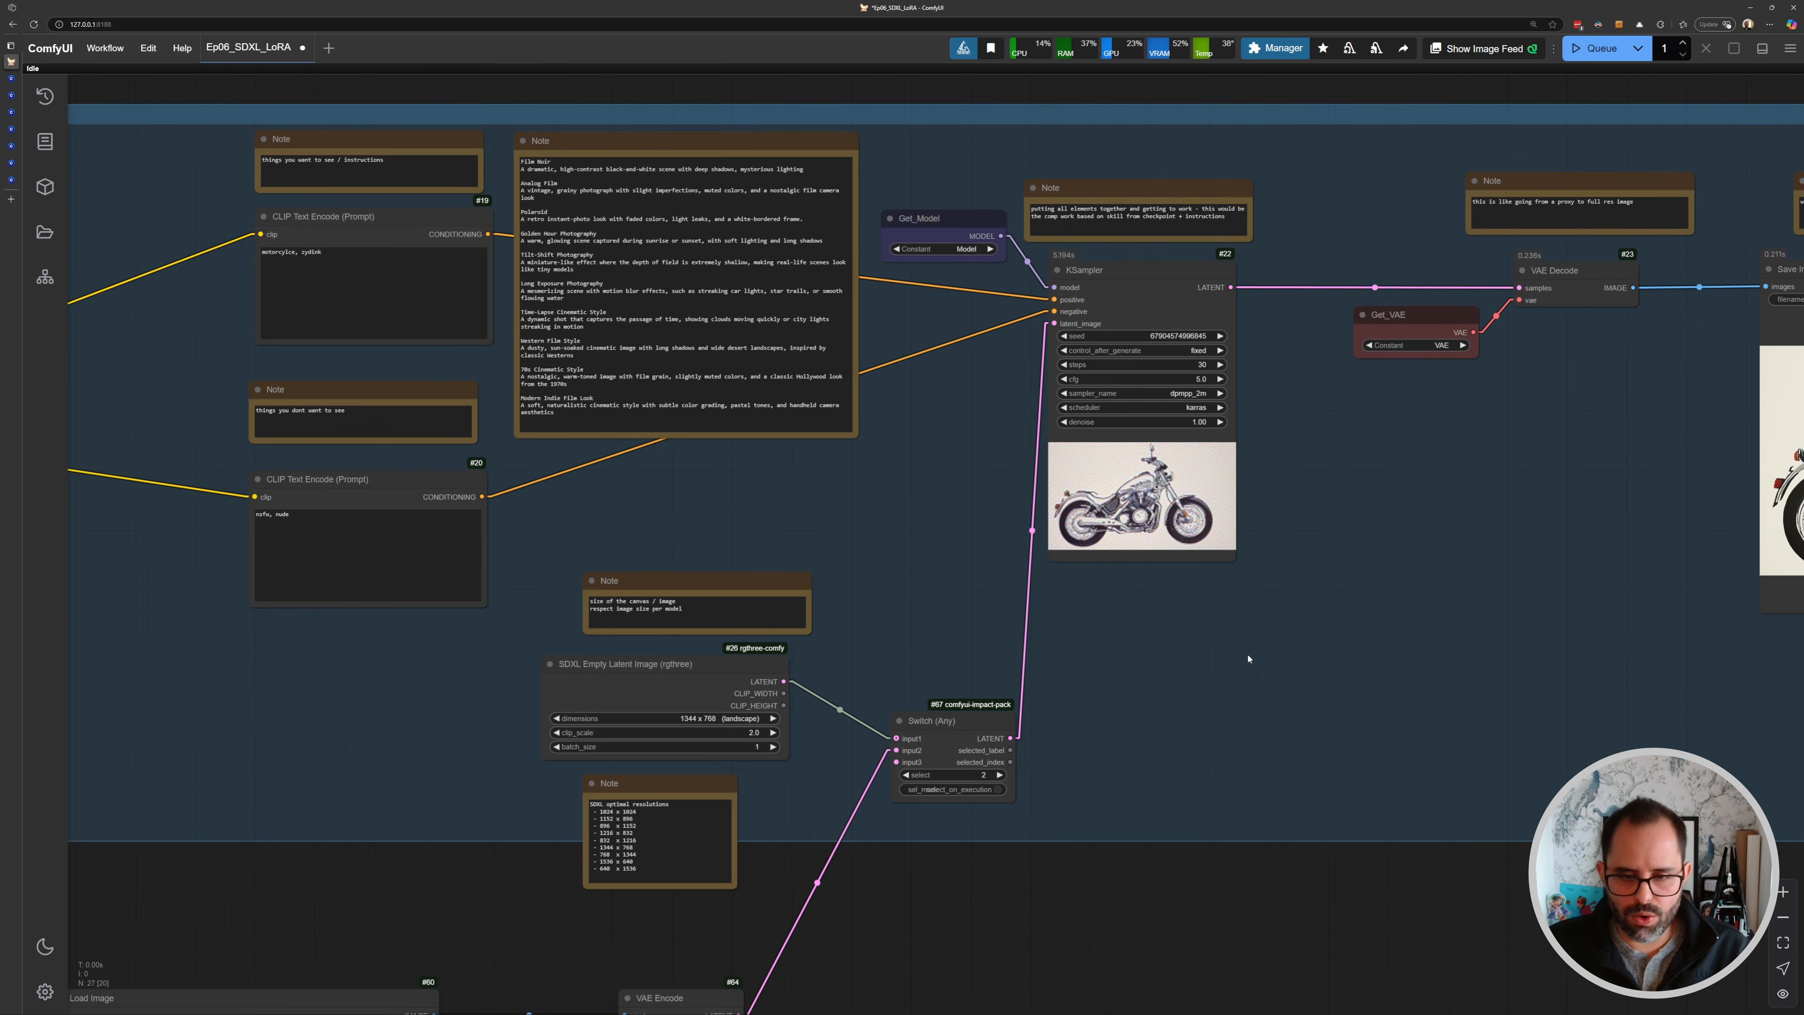
drag(855, 718, 971, 545)
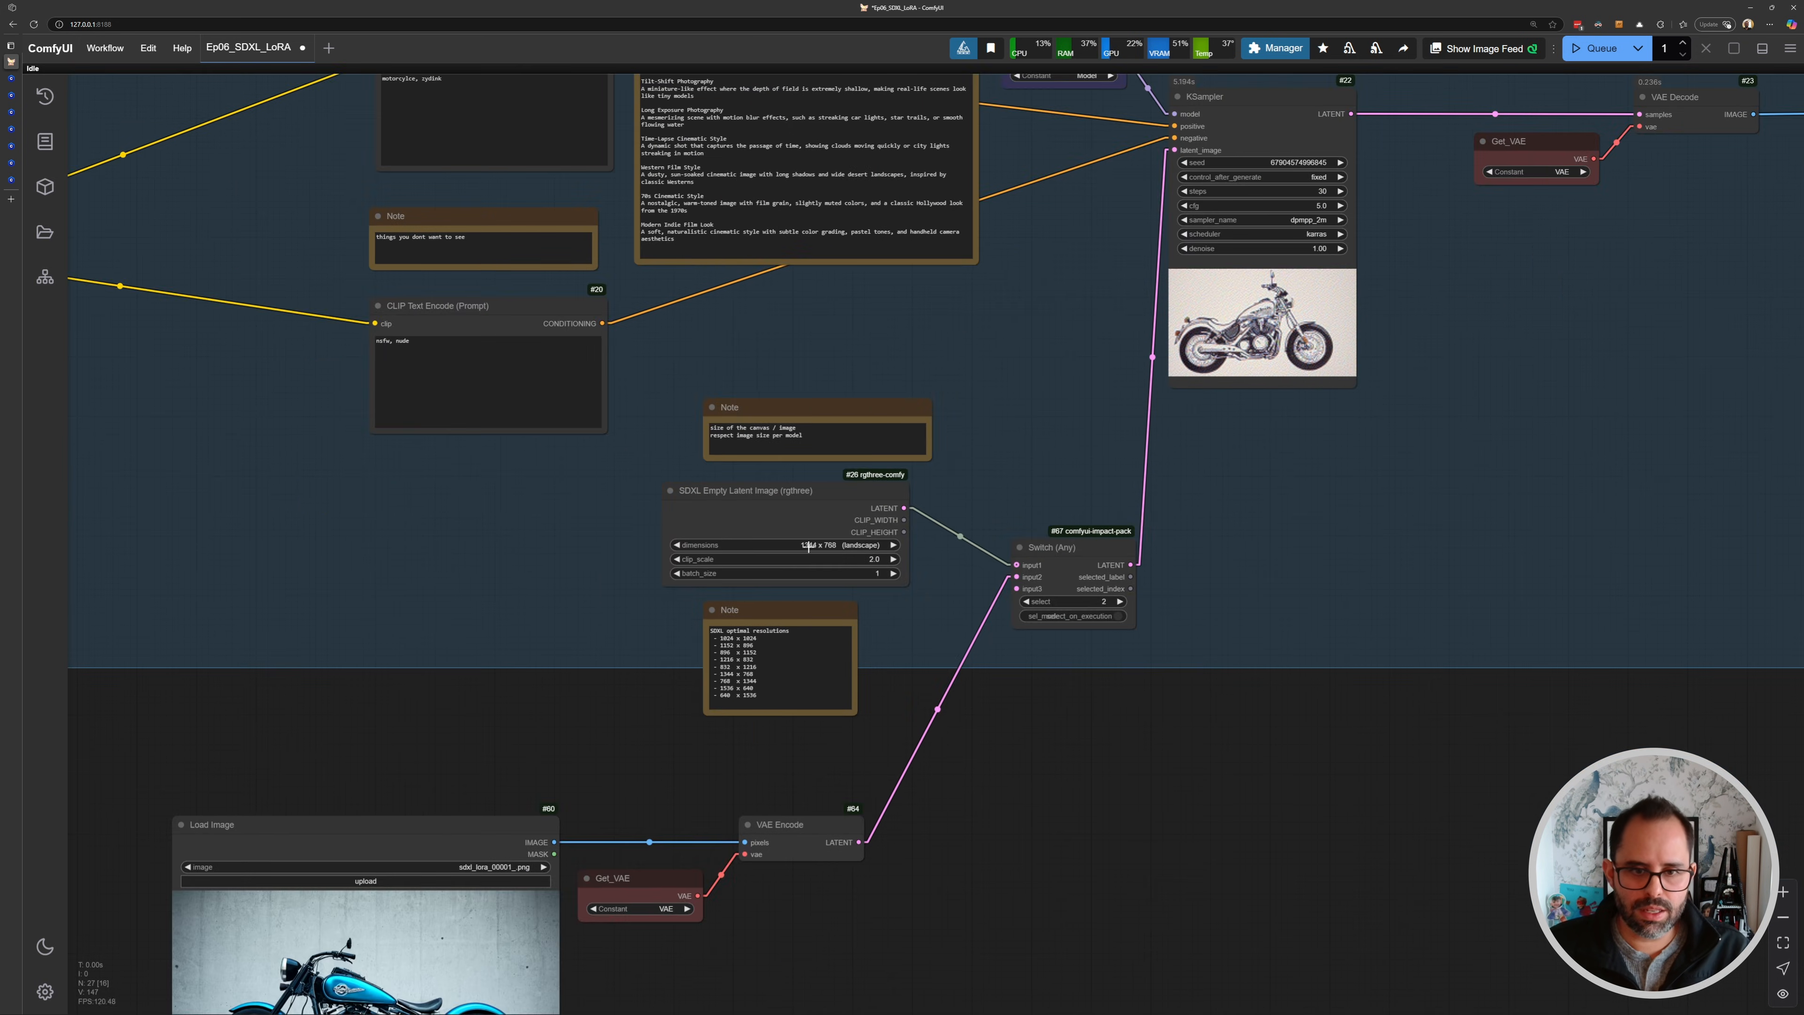
drag(807, 546, 924, 399)
scroll(721, 517, up, 5)
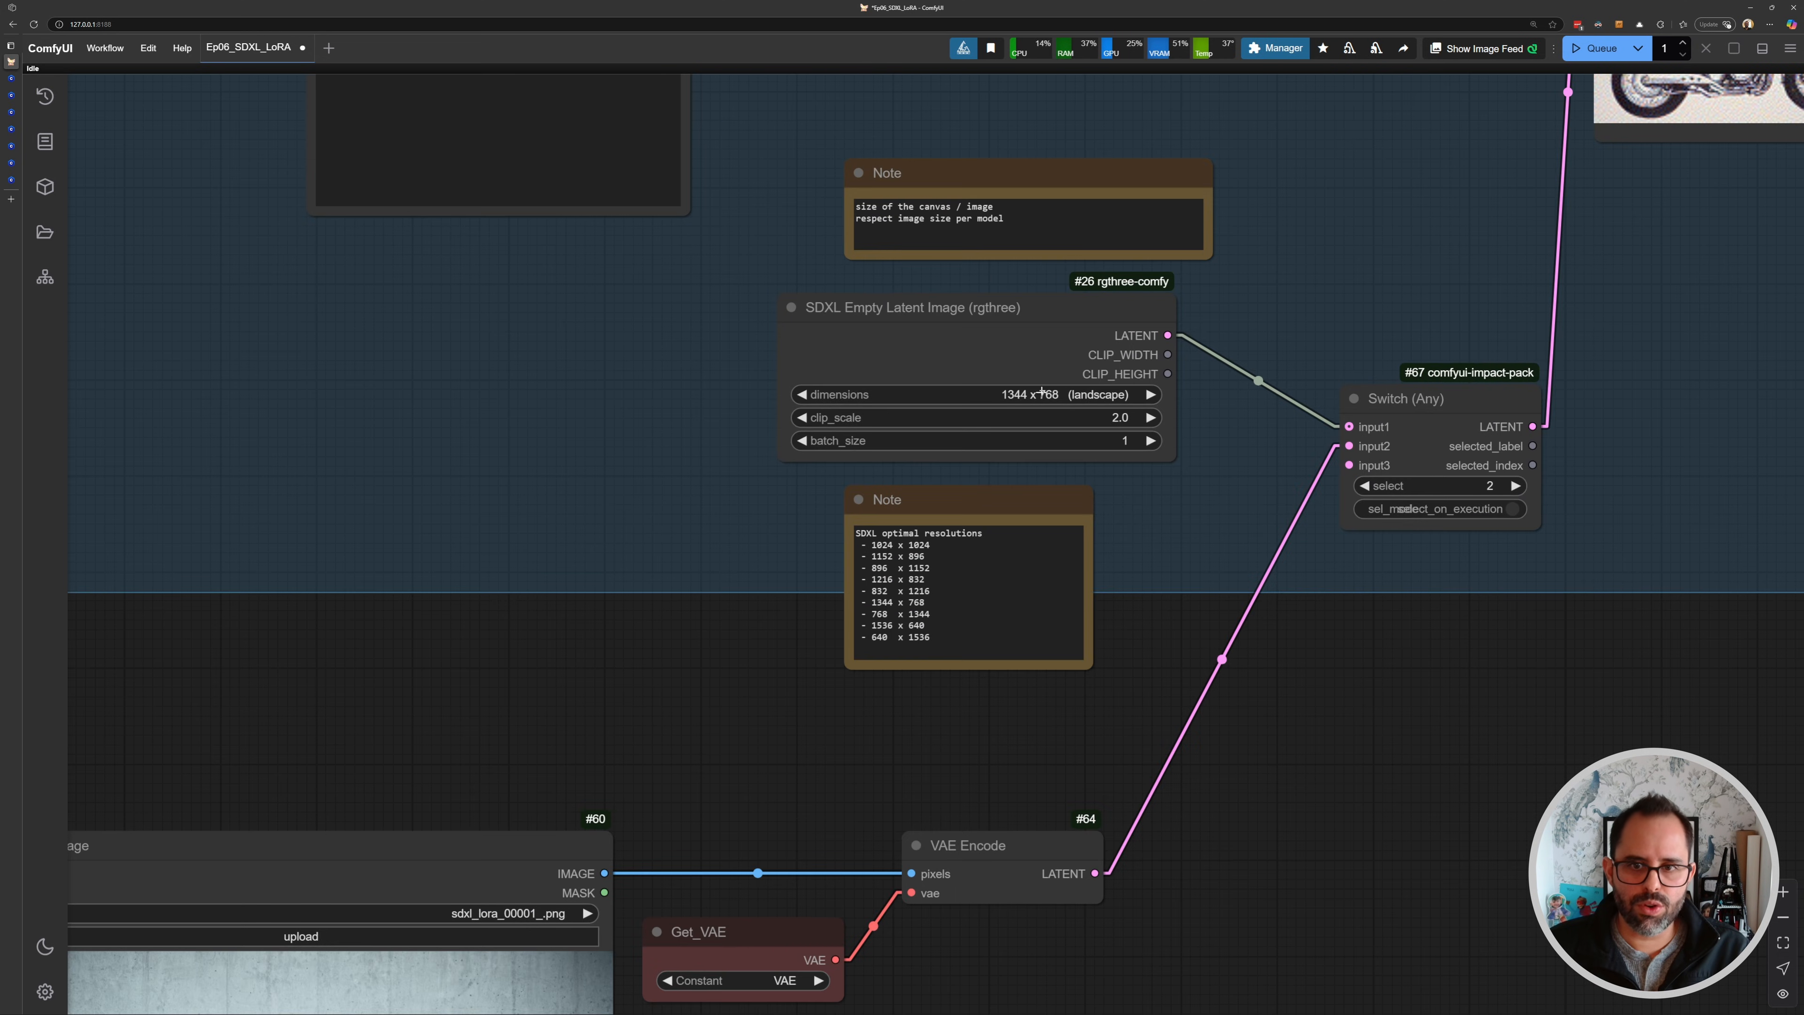
drag(632, 666, 847, 380)
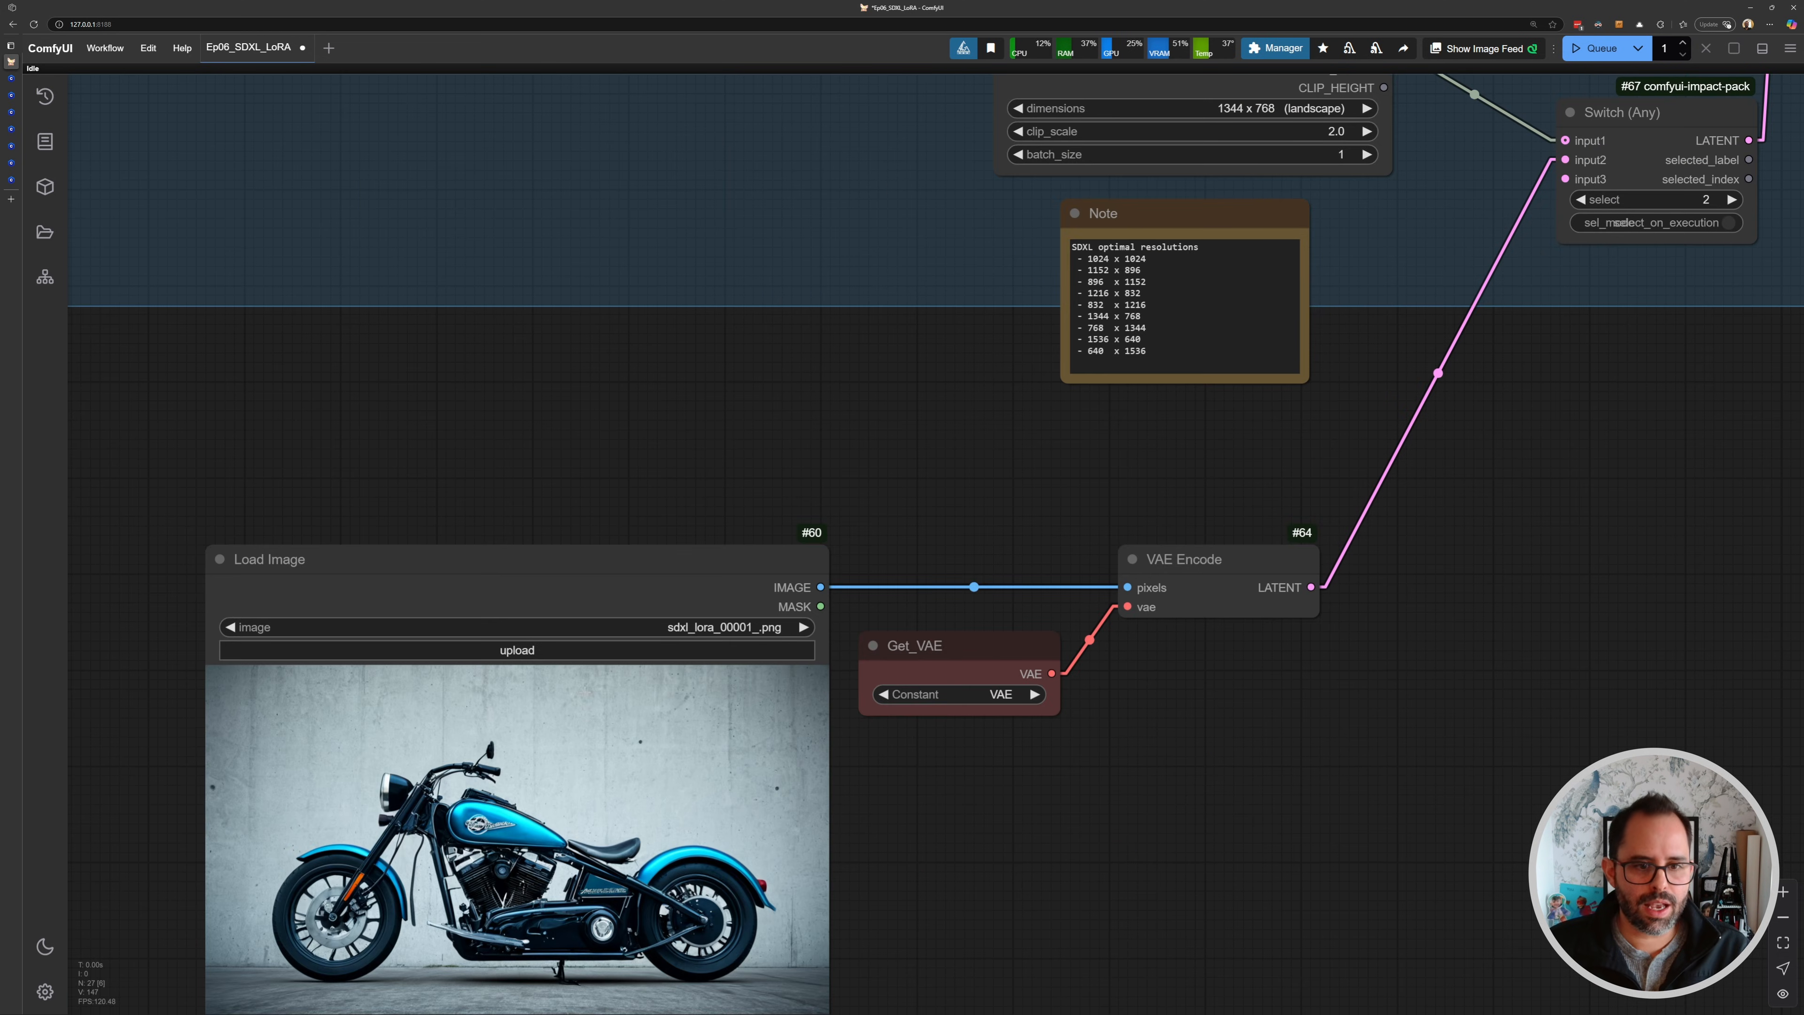
scroll(707, 616, down, 1)
drag(825, 762, 477, 905)
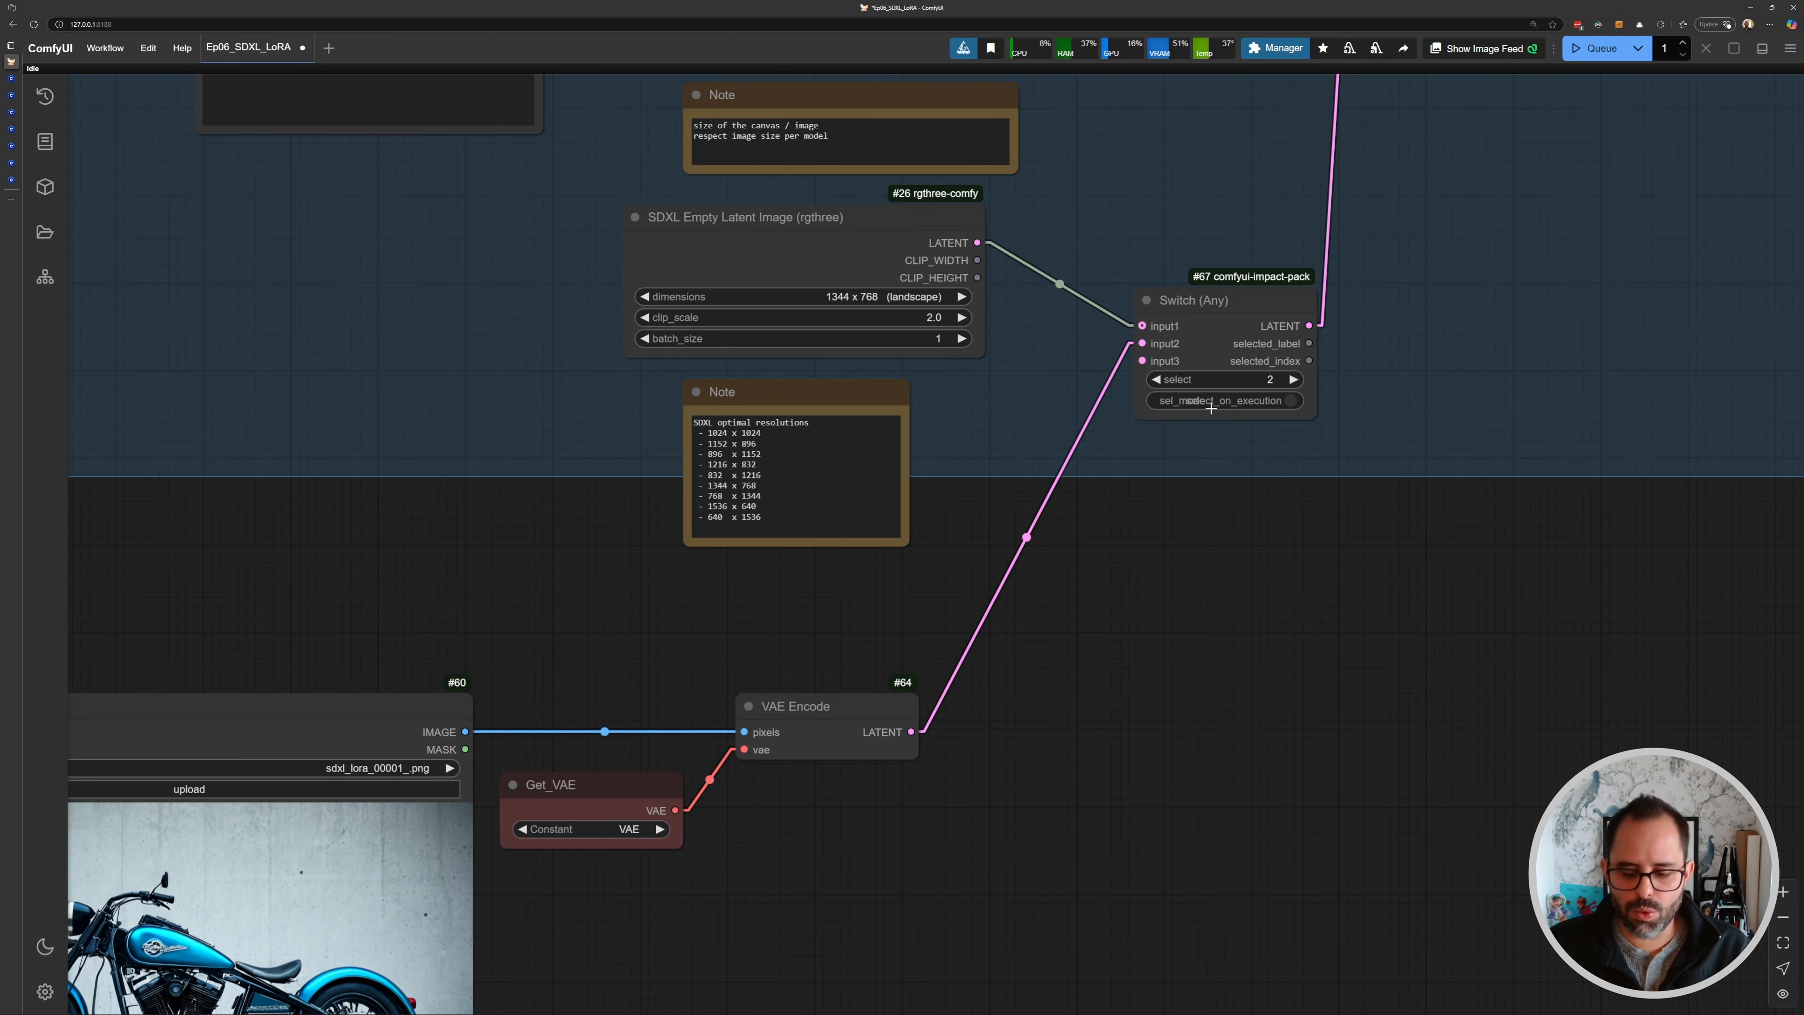
key(ctrl+Return)
- Inspect the new result in the KSampler preview and Save Image node
scroll(1042, 568, down, 4)
drag(1042, 562, 976, 641)
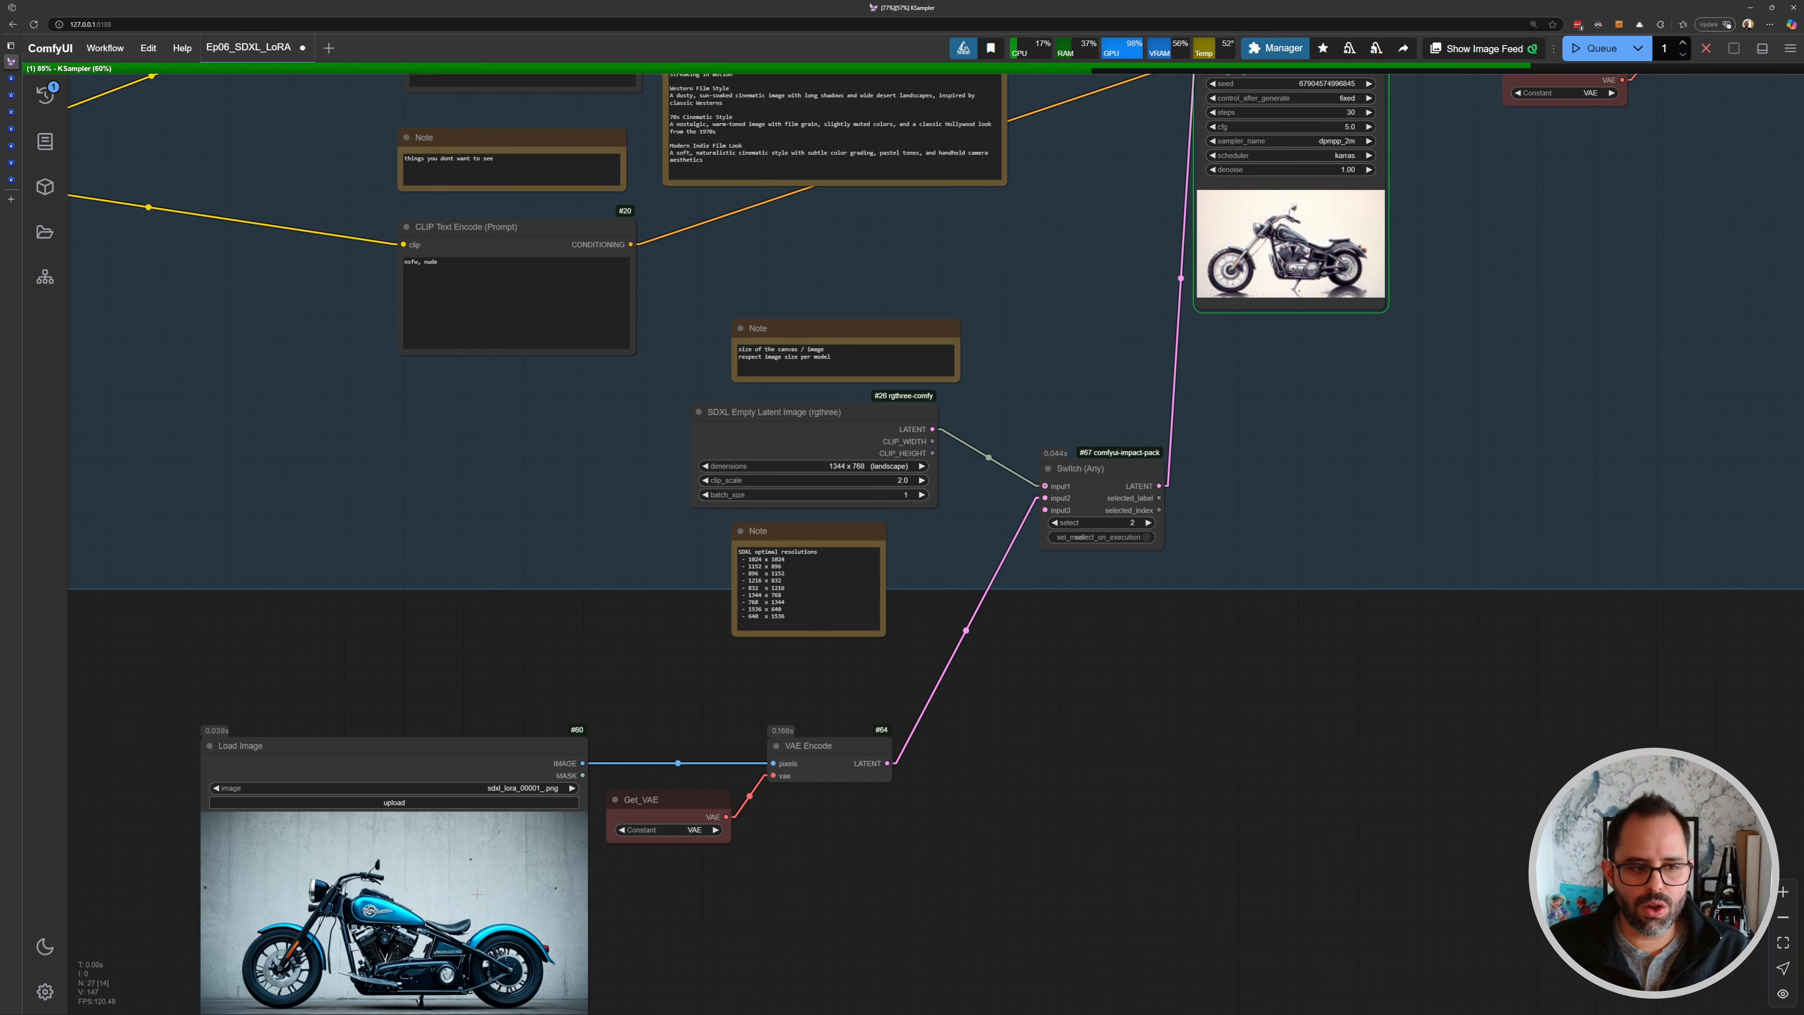
drag(989, 611, 680, 800)
drag(1167, 364, 805, 391)
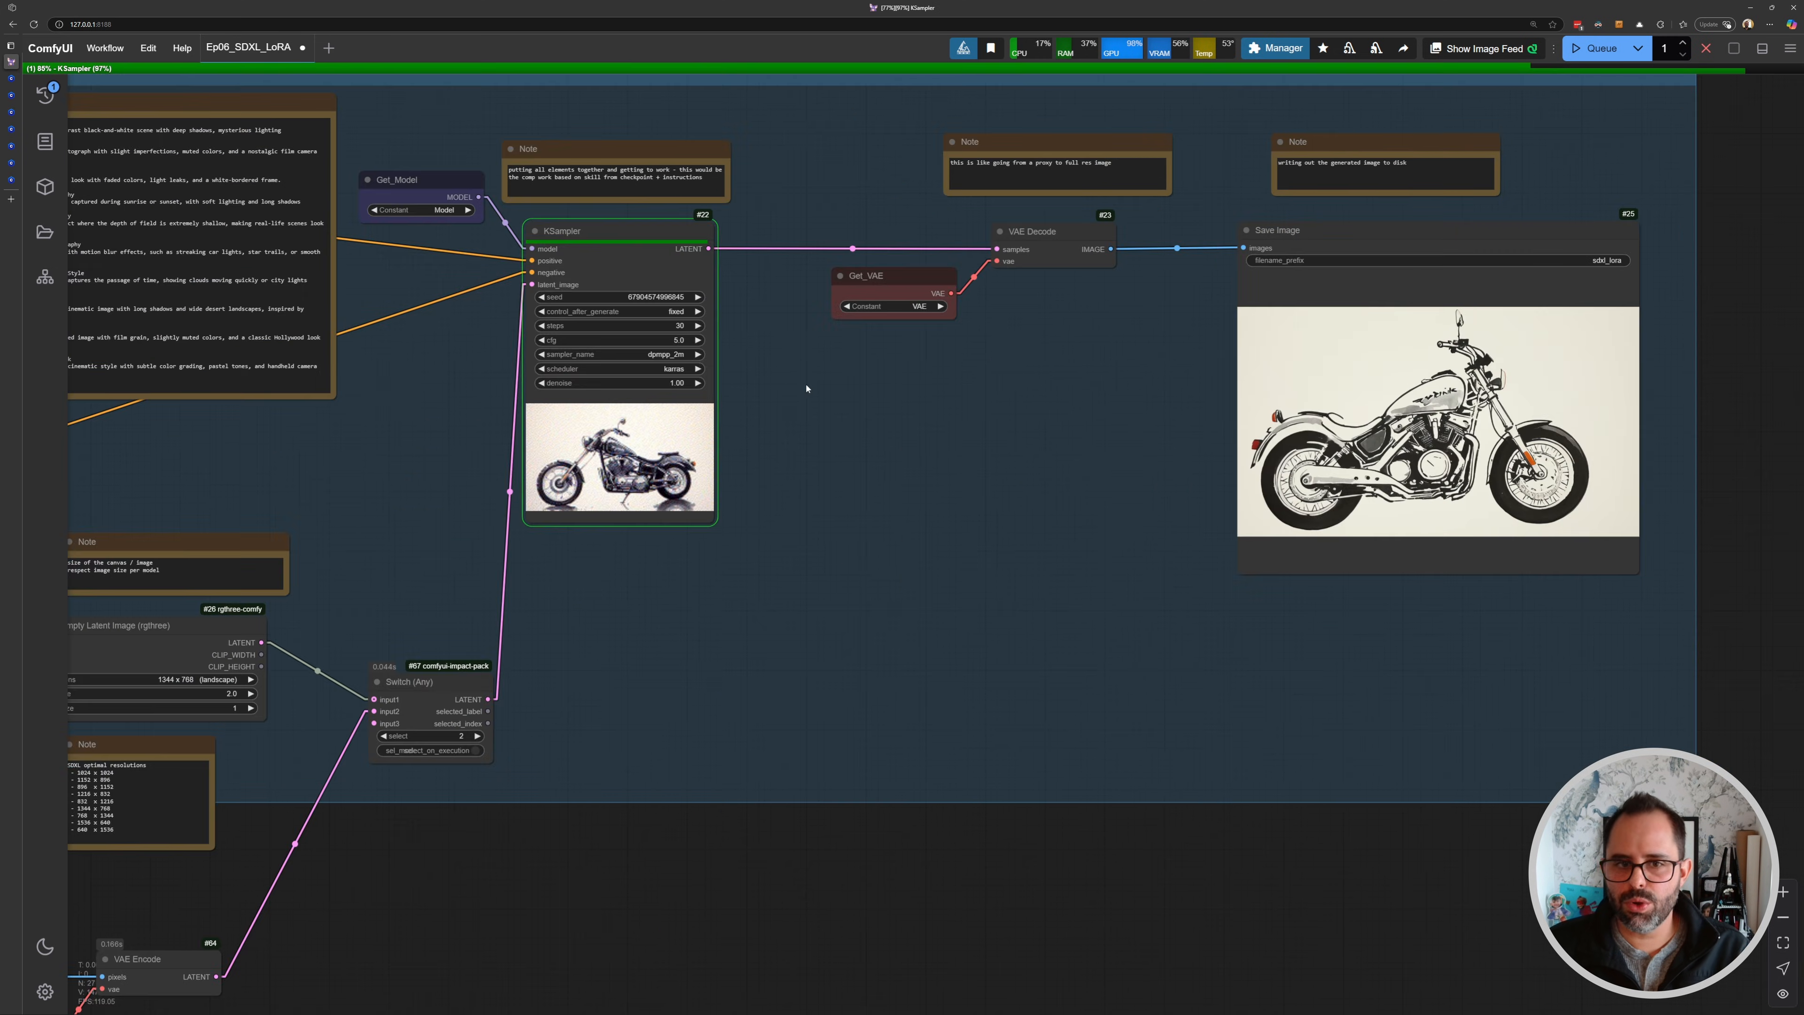
drag(1172, 446, 939, 446)
scroll(1190, 419, up, 6)
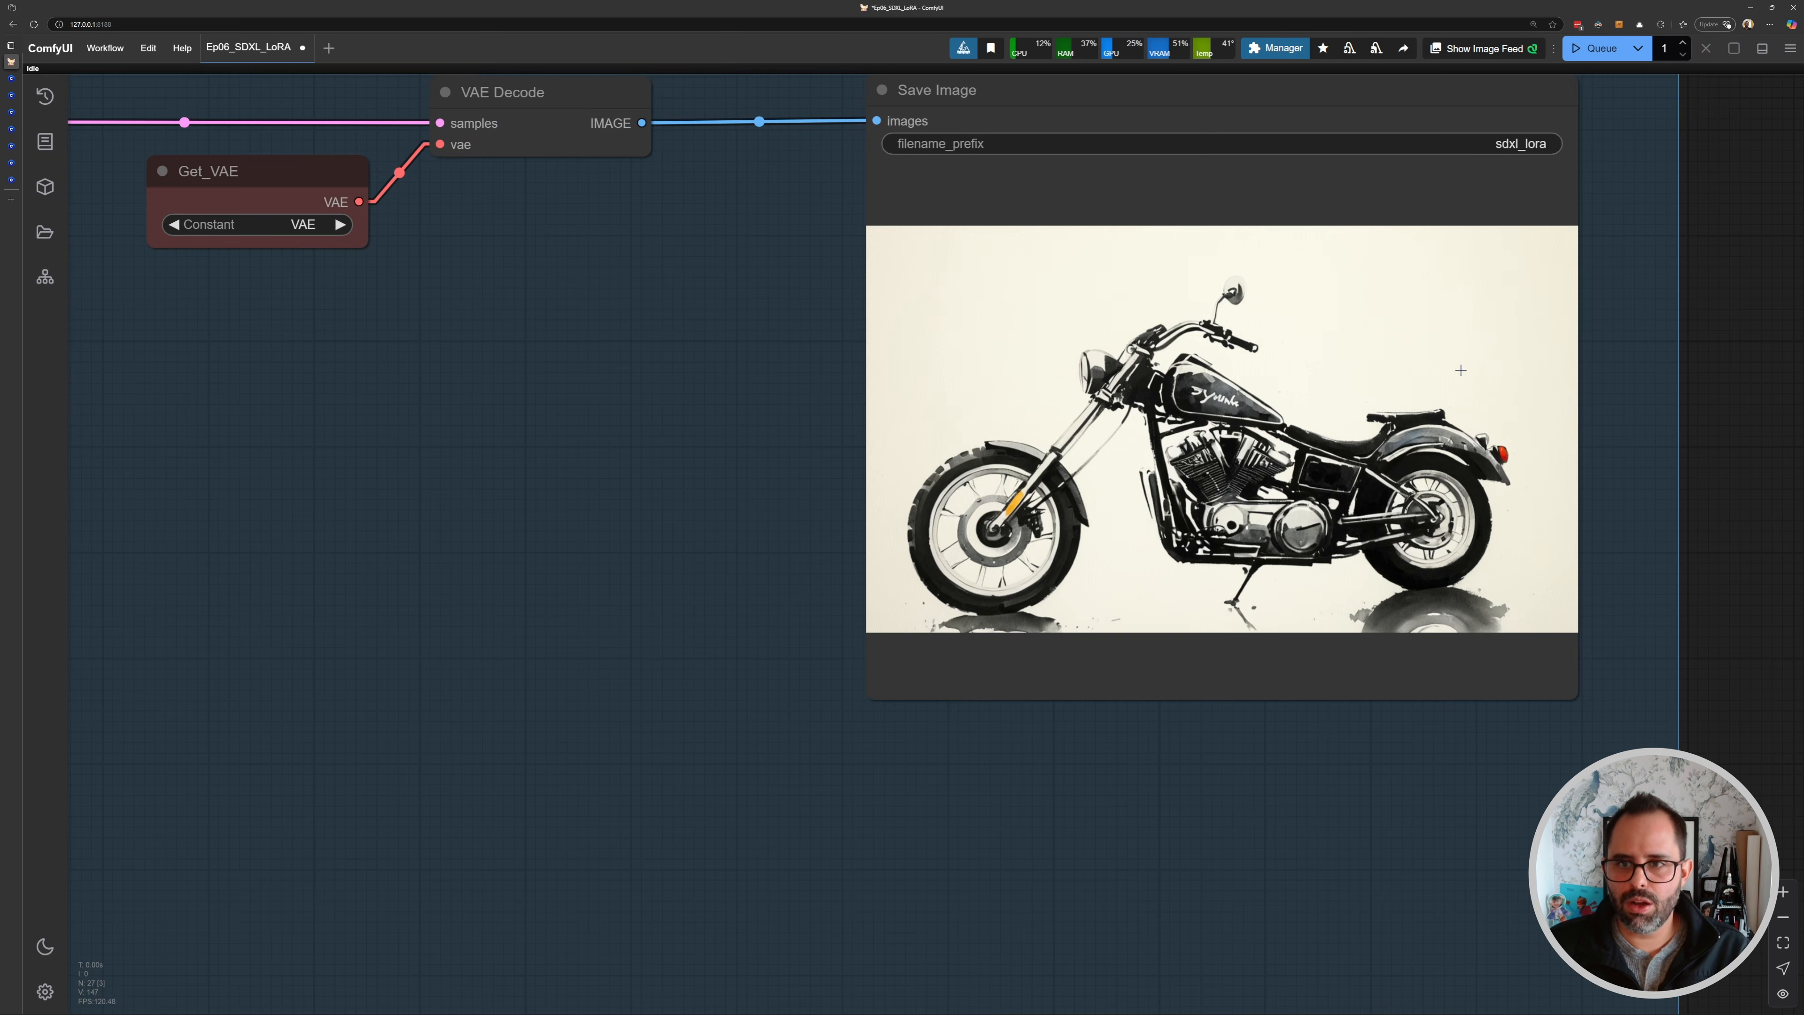
scroll(1304, 403, down, 9)
drag(639, 654, 914, 534)
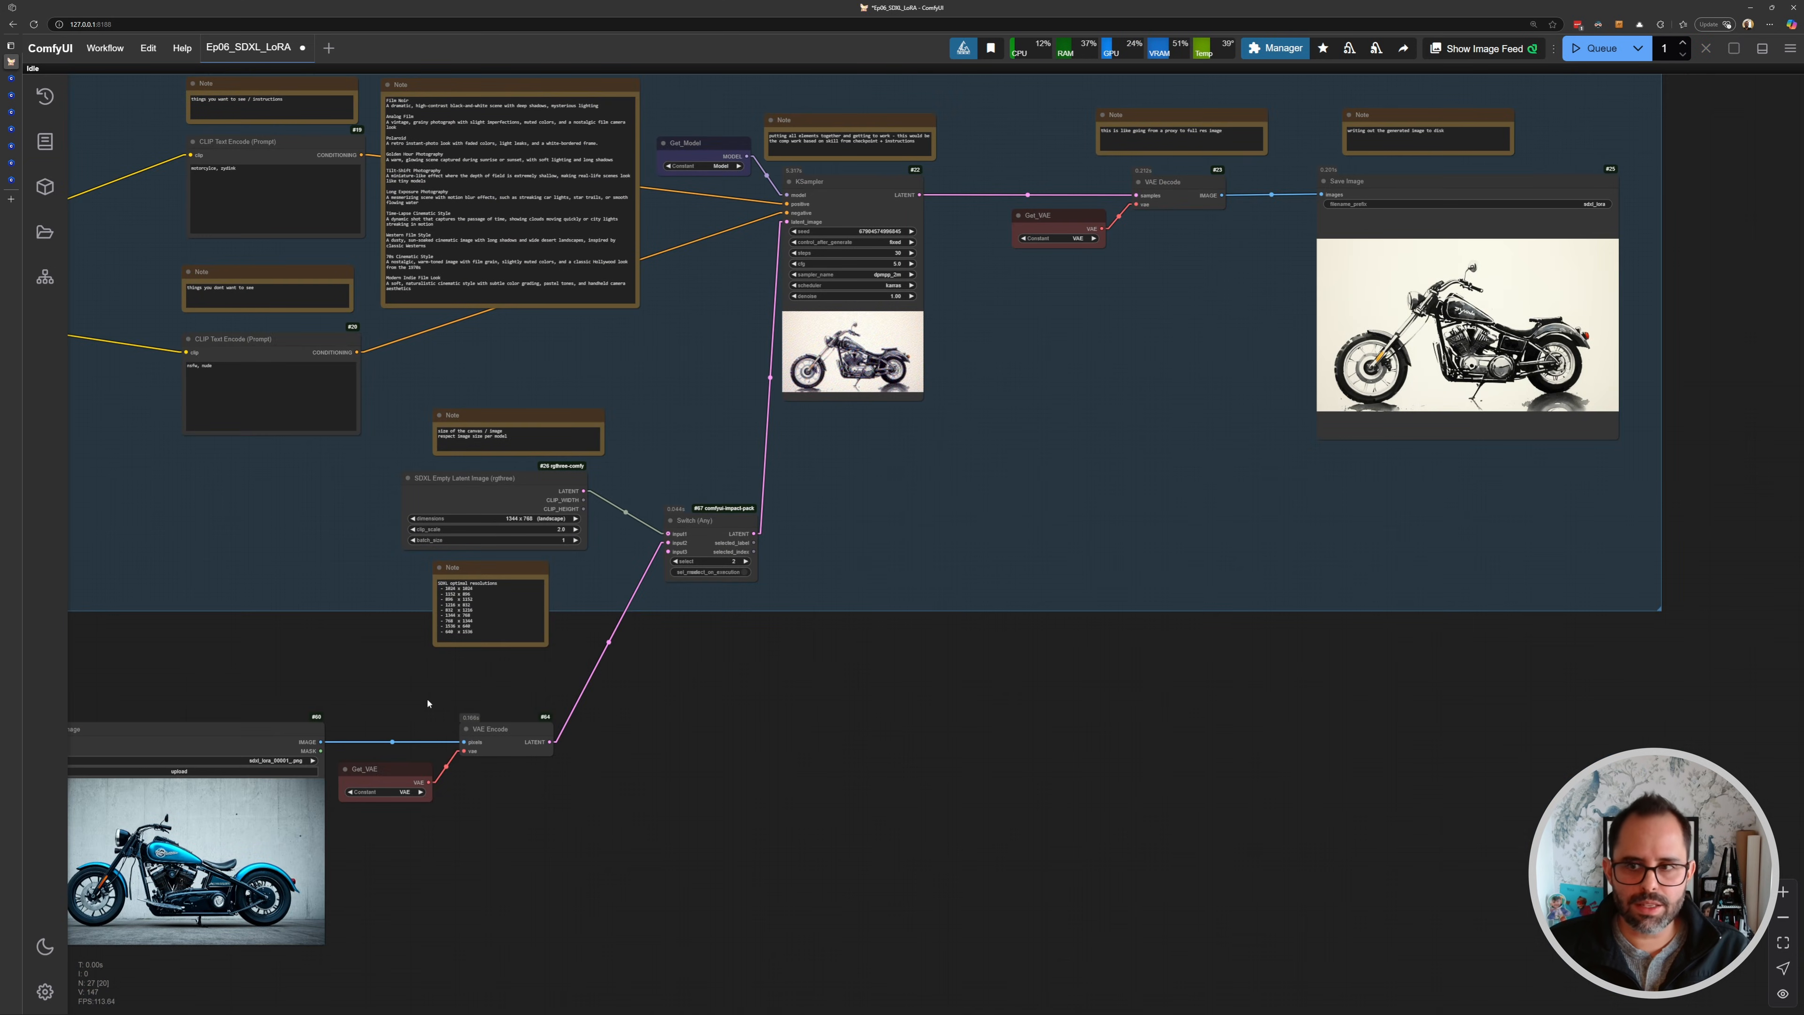
- Set the KSampler denoise to 0.60 and queue the generation again
scroll(953, 355, up, 10)
click(810, 387)
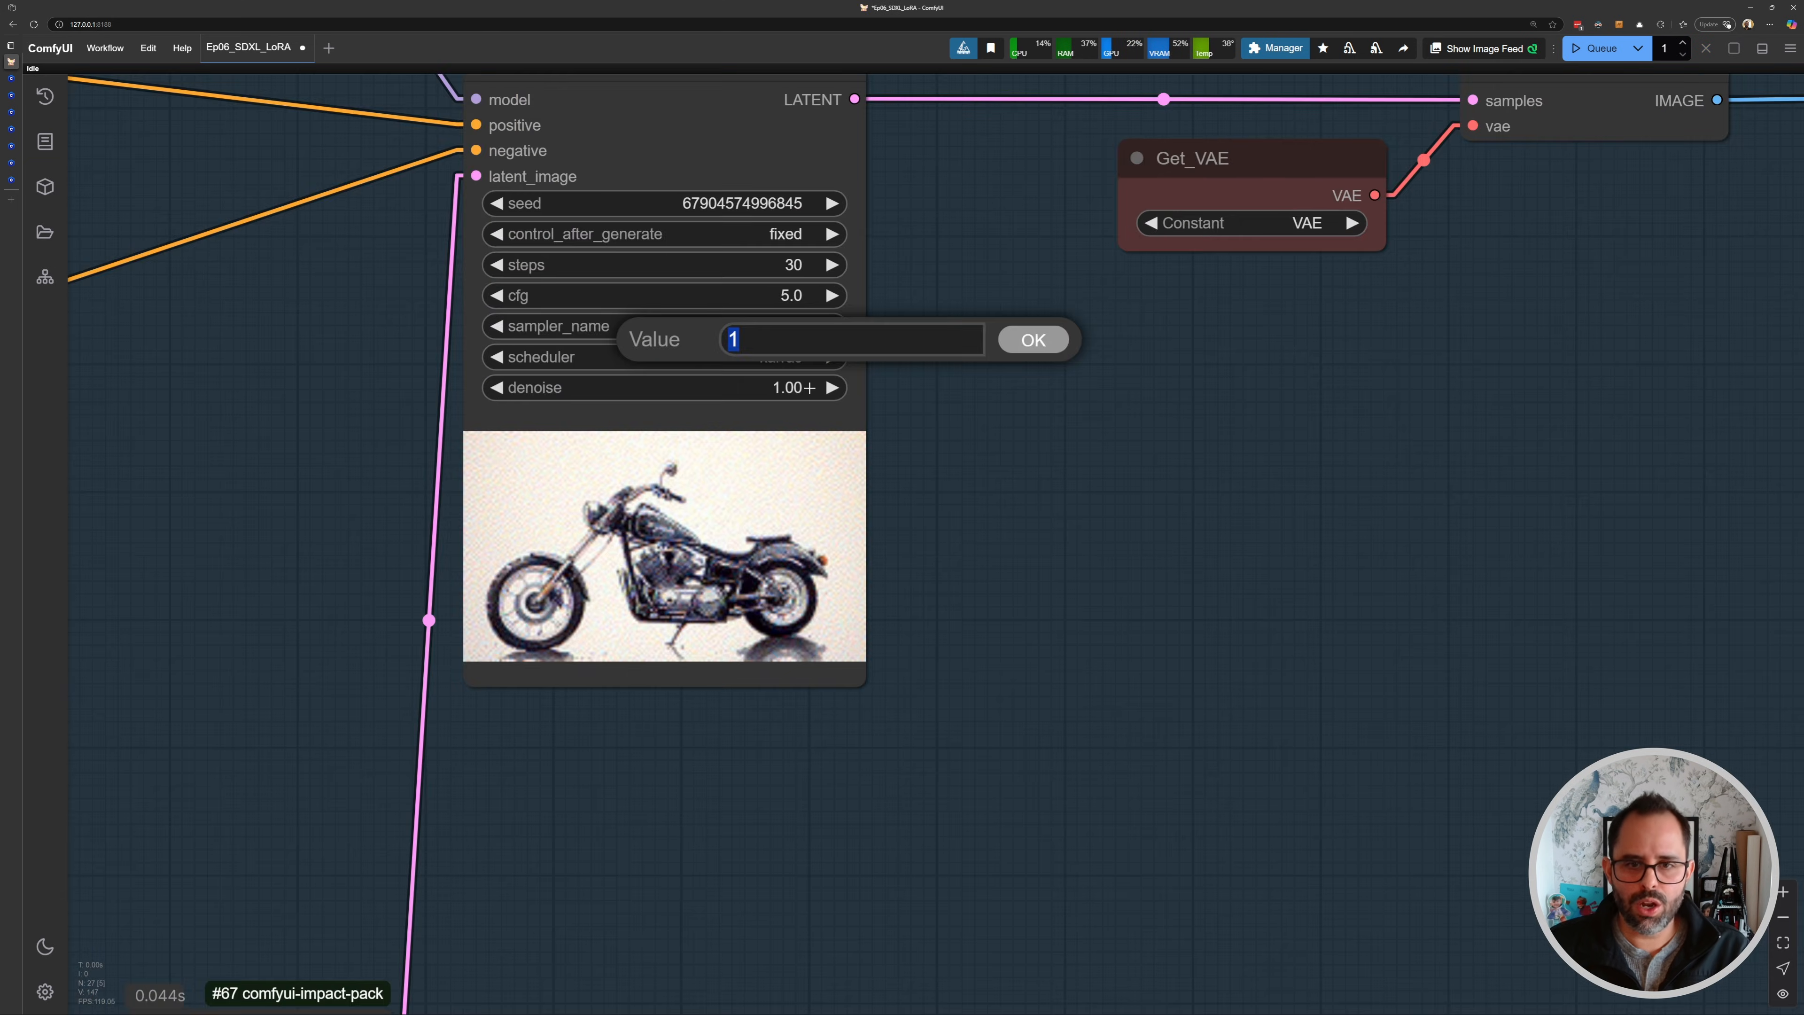
text(.6)
key(Return)
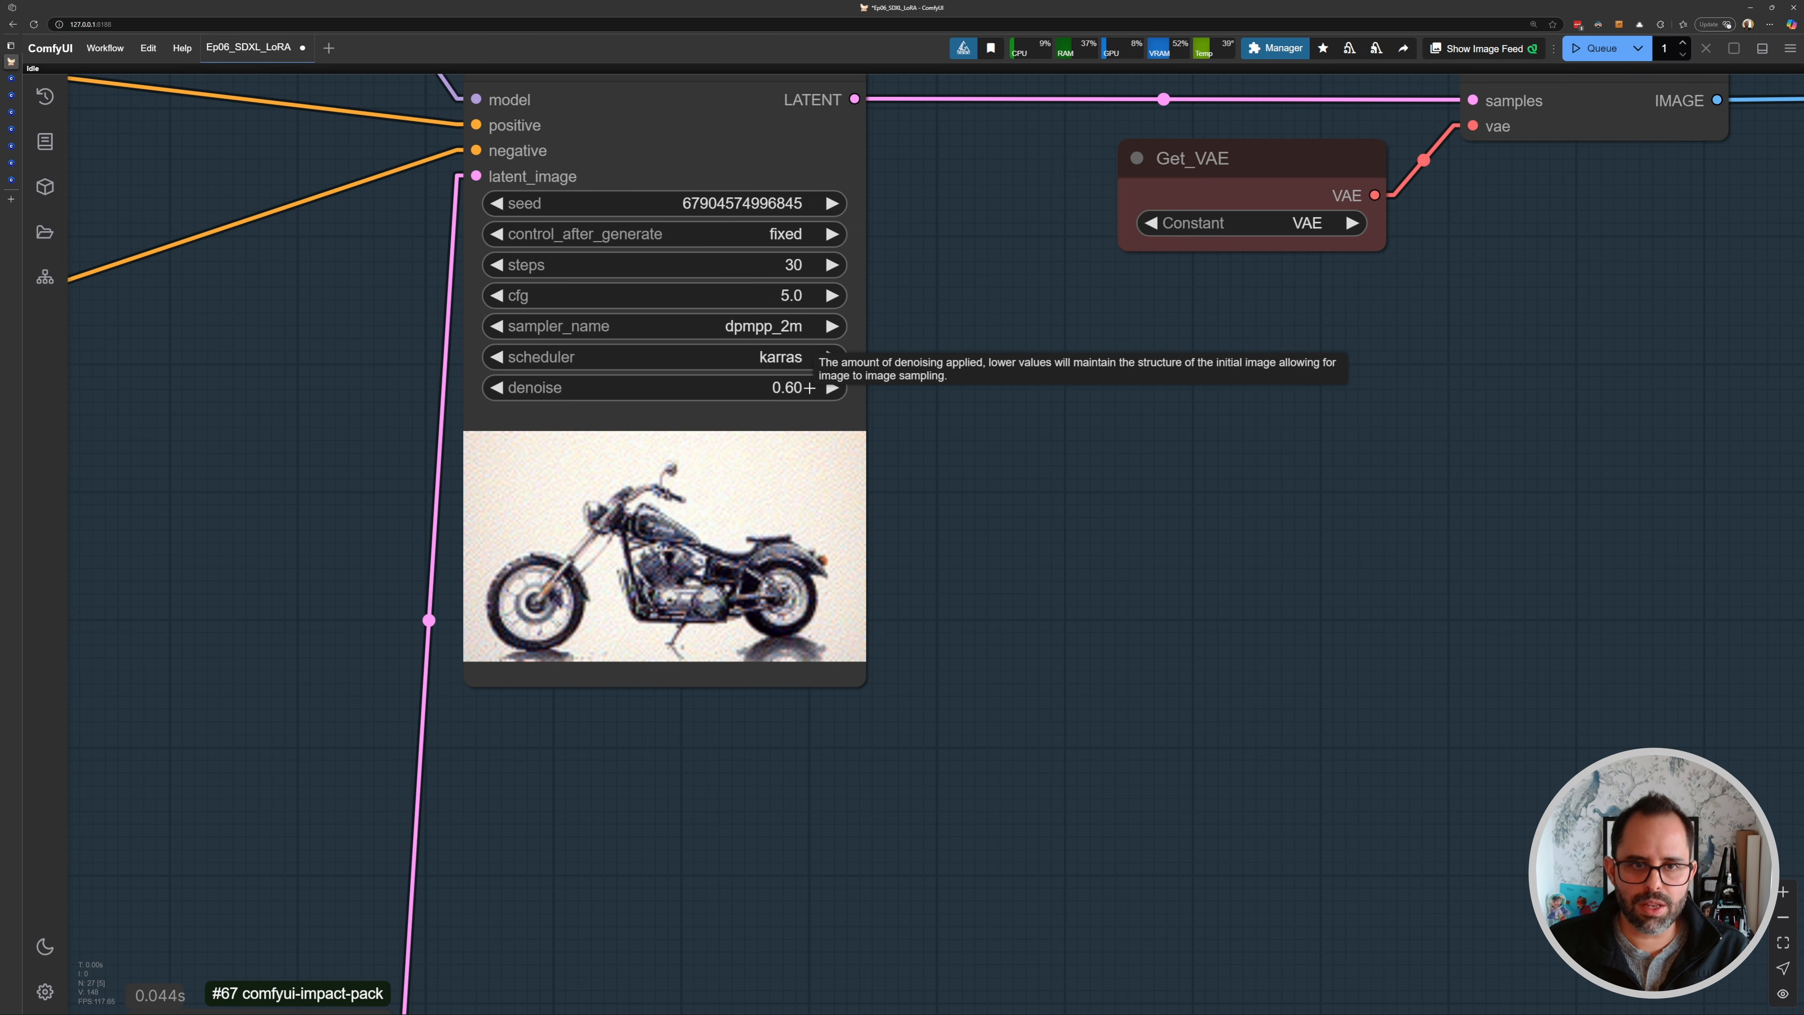
key(ctrl+Return)
- Move the Load Image node beneath the Save Image node for comparison
scroll(970, 696, down, 11)
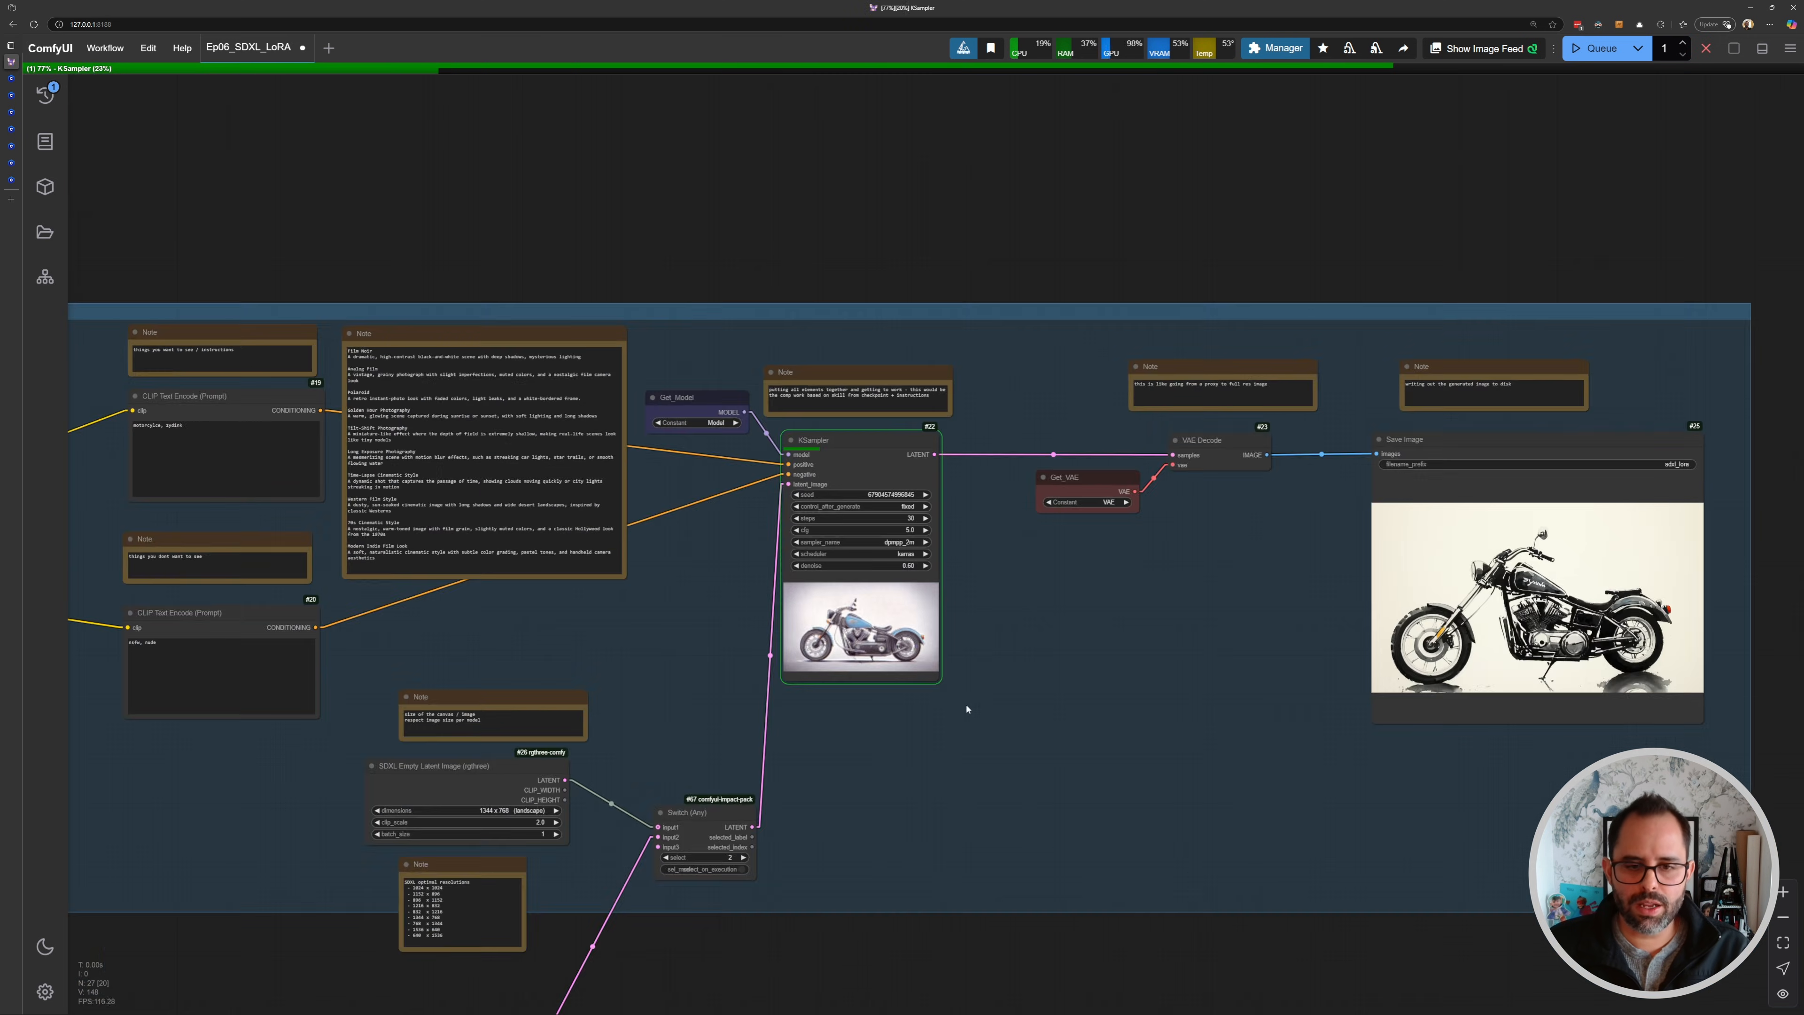
drag(966, 709, 1021, 454)
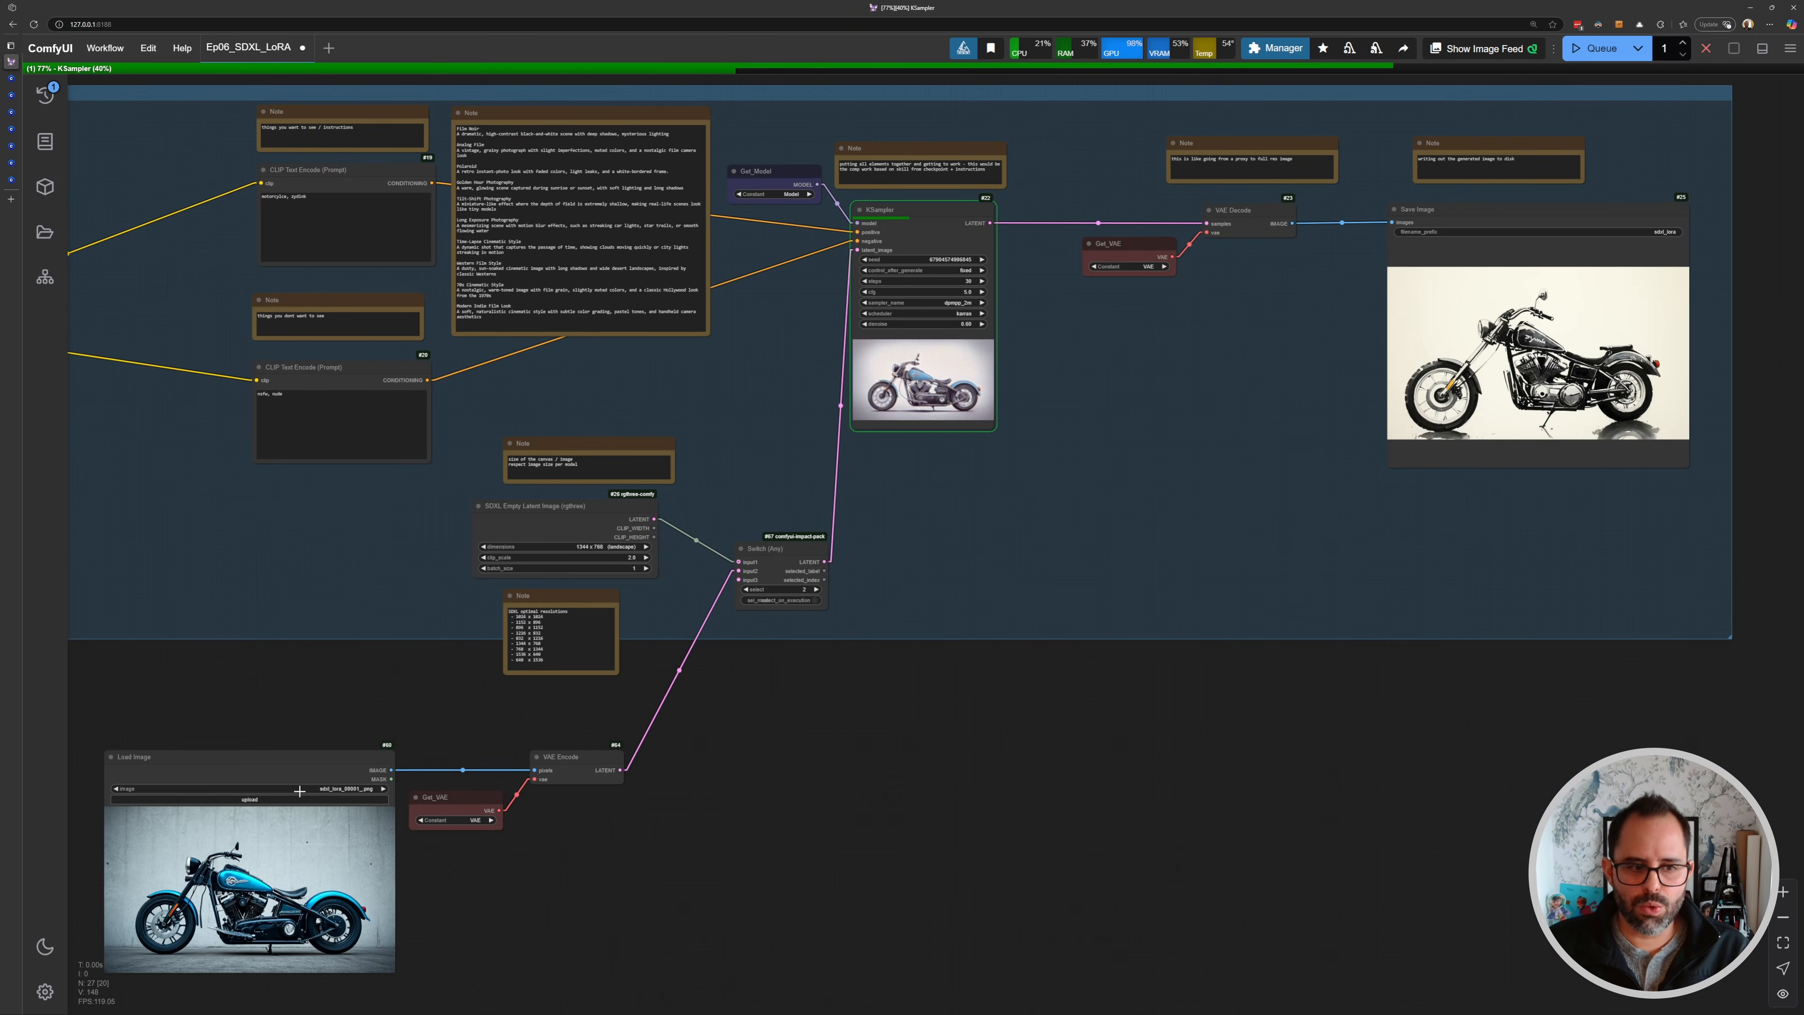
drag(306, 760, 1567, 476)
scroll(1567, 476, up, 7)
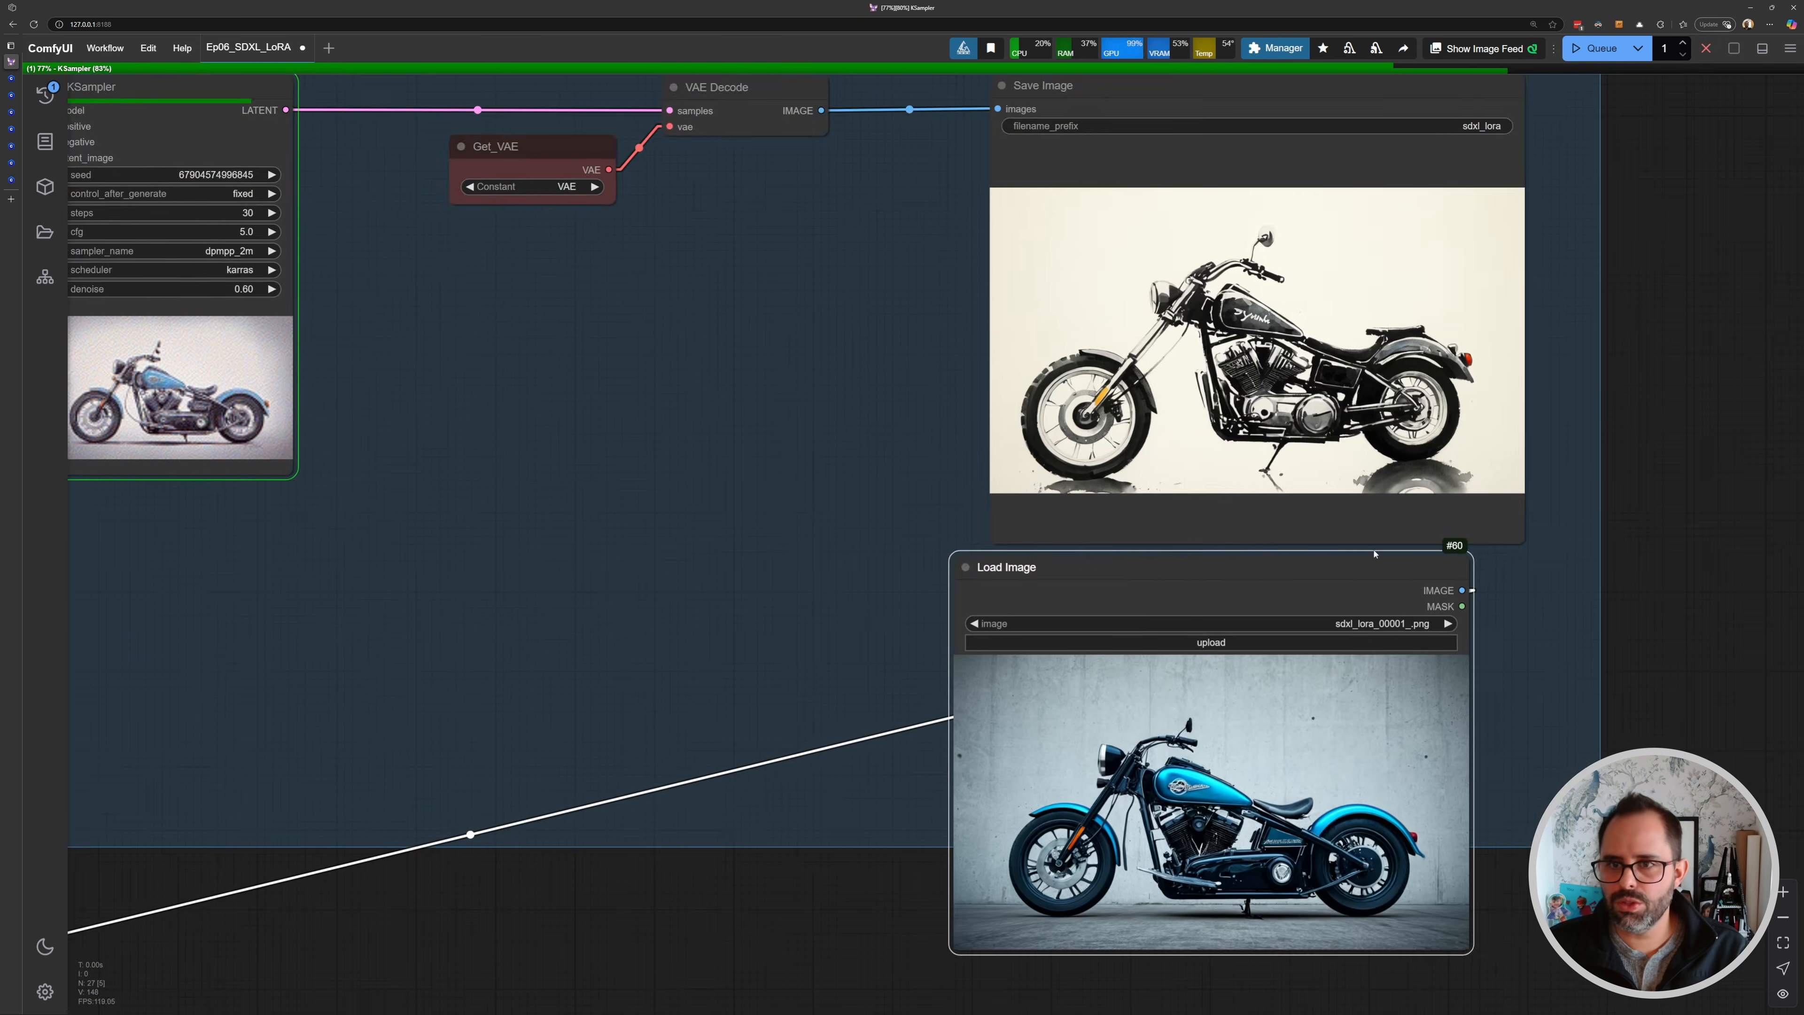
- Add an Image Comparer (rgthree) node to the workflow near the Save Image node
scroll(1207, 404, up, 3)
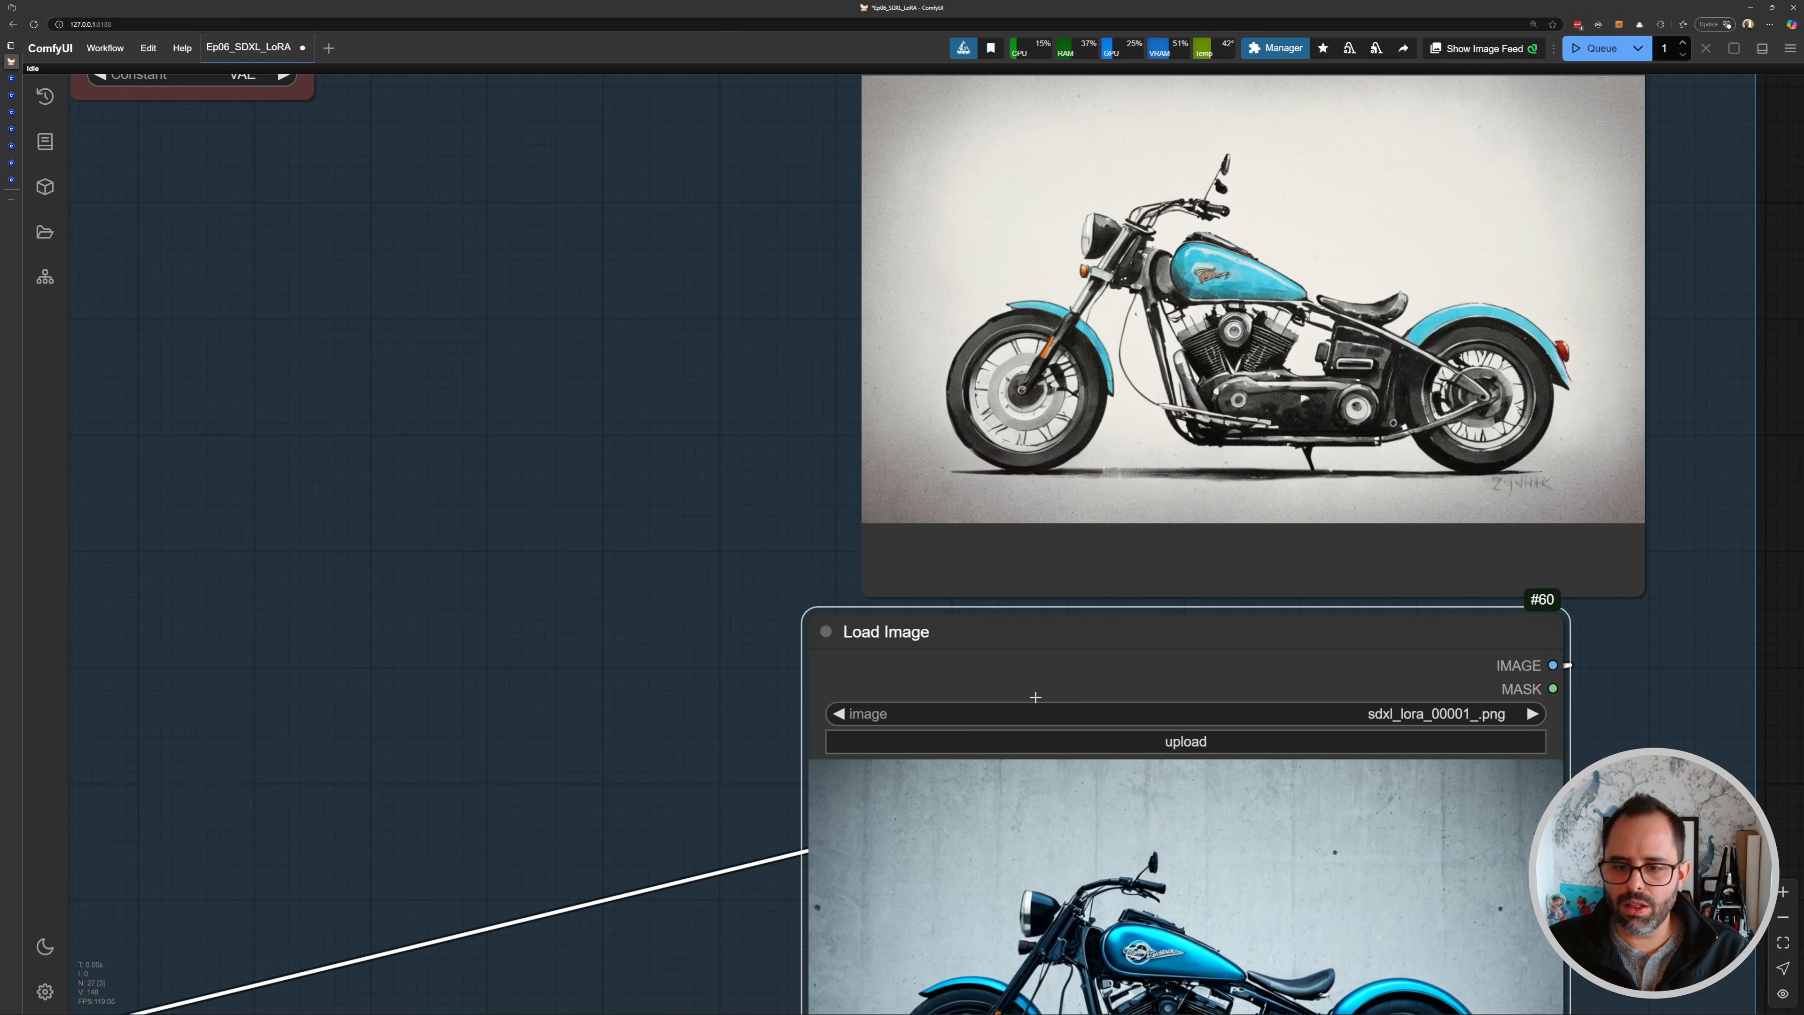
drag(1035, 697, 1008, 596)
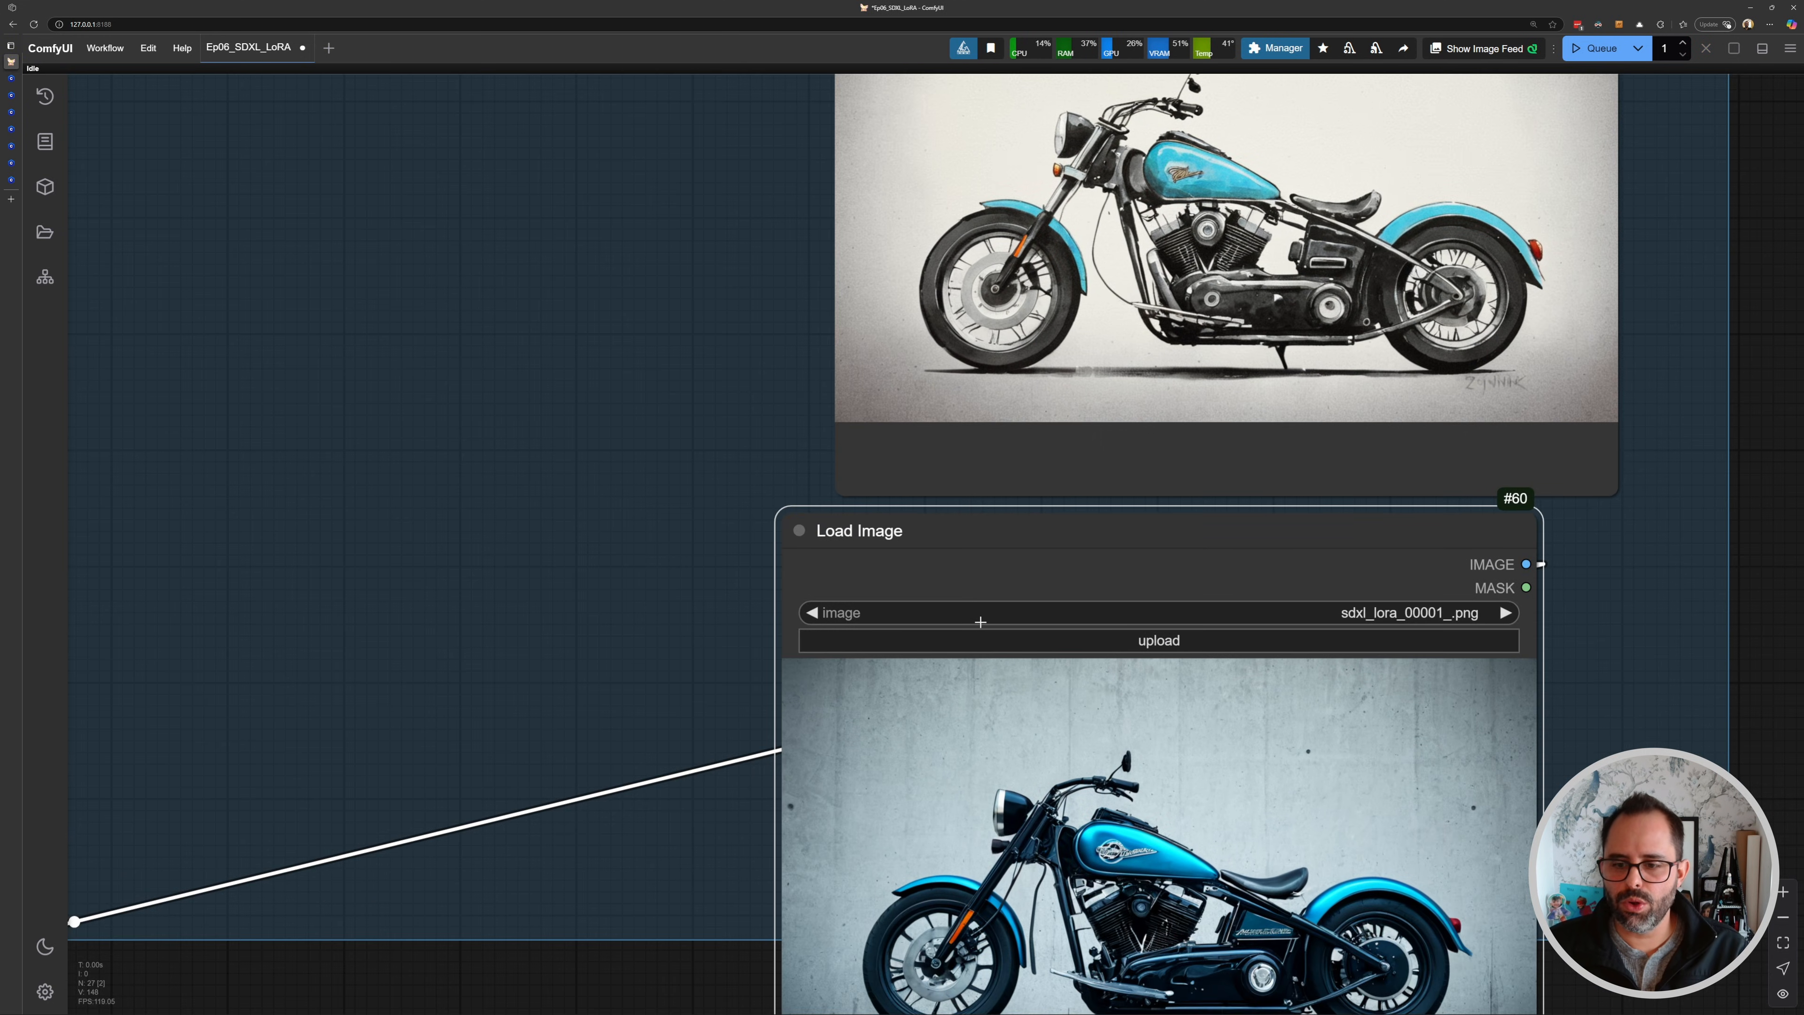
scroll(980, 622, down, 10)
drag(805, 607, 68, 747)
drag(79, 753, 608, 725)
scroll(619, 699, up, 1)
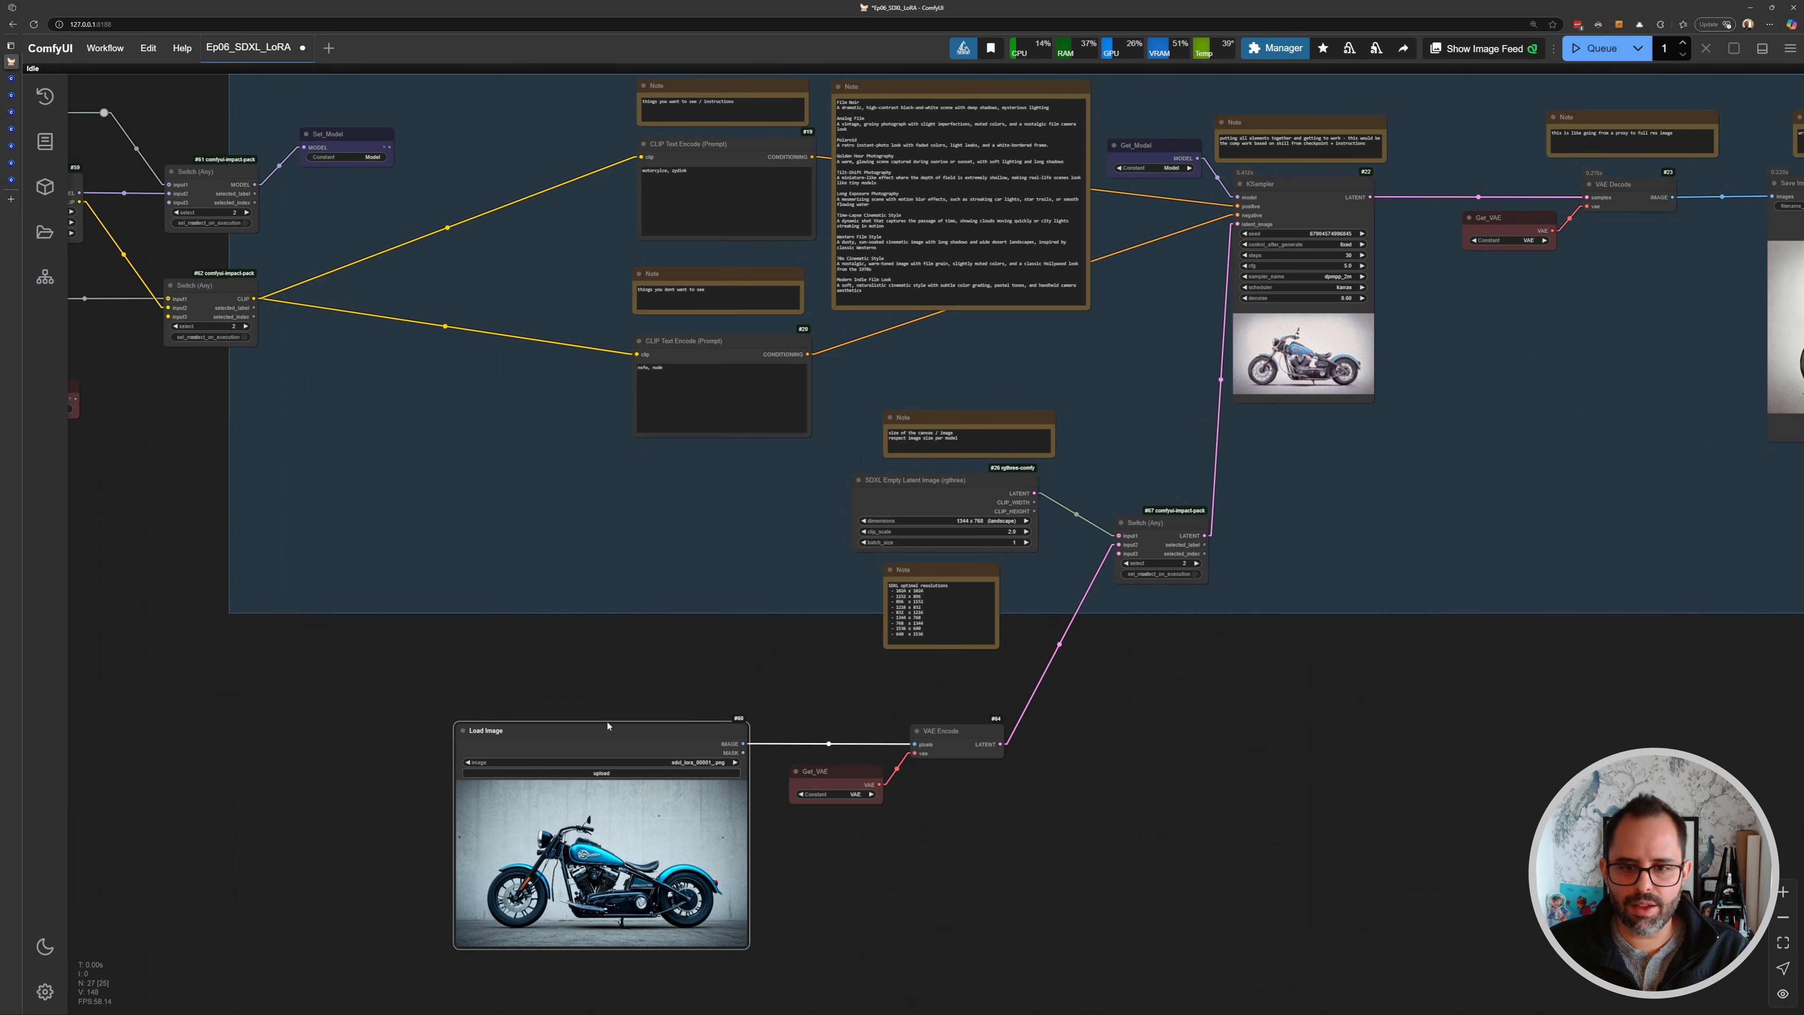
drag(1430, 543, 793, 624)
scroll(1028, 517, up, 2)
double_click(1092, 594)
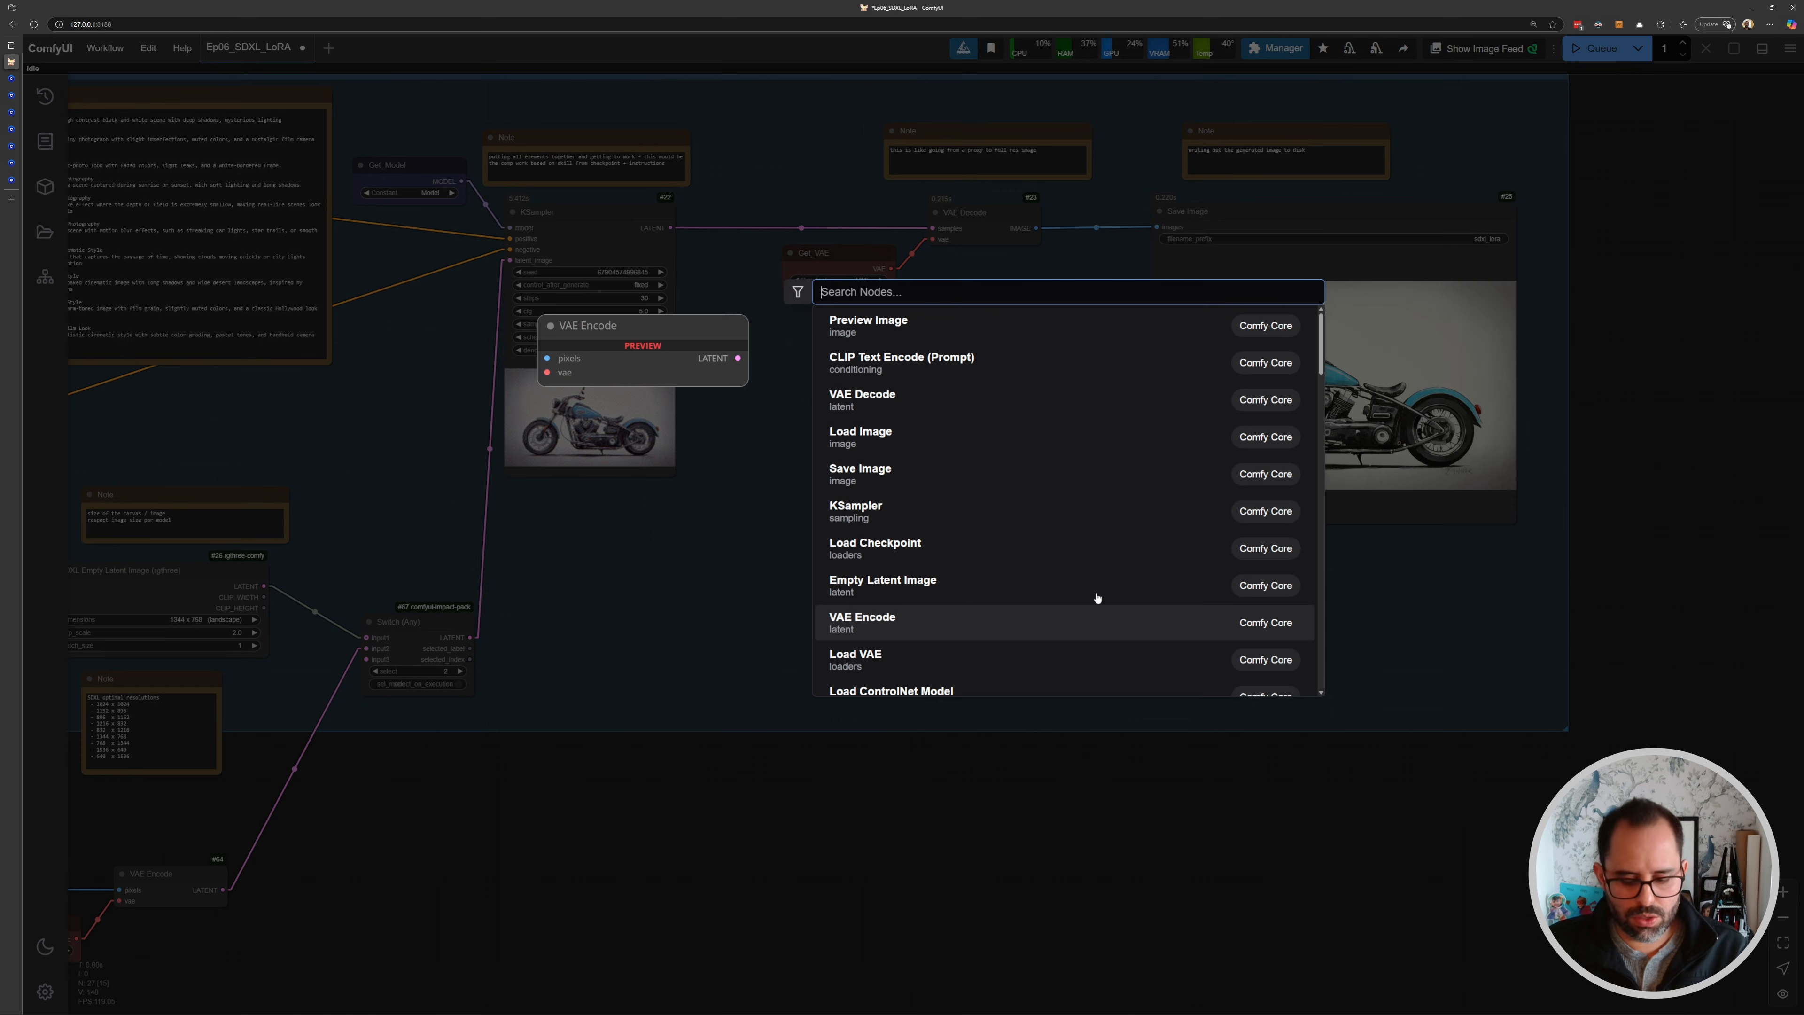
text(compare)
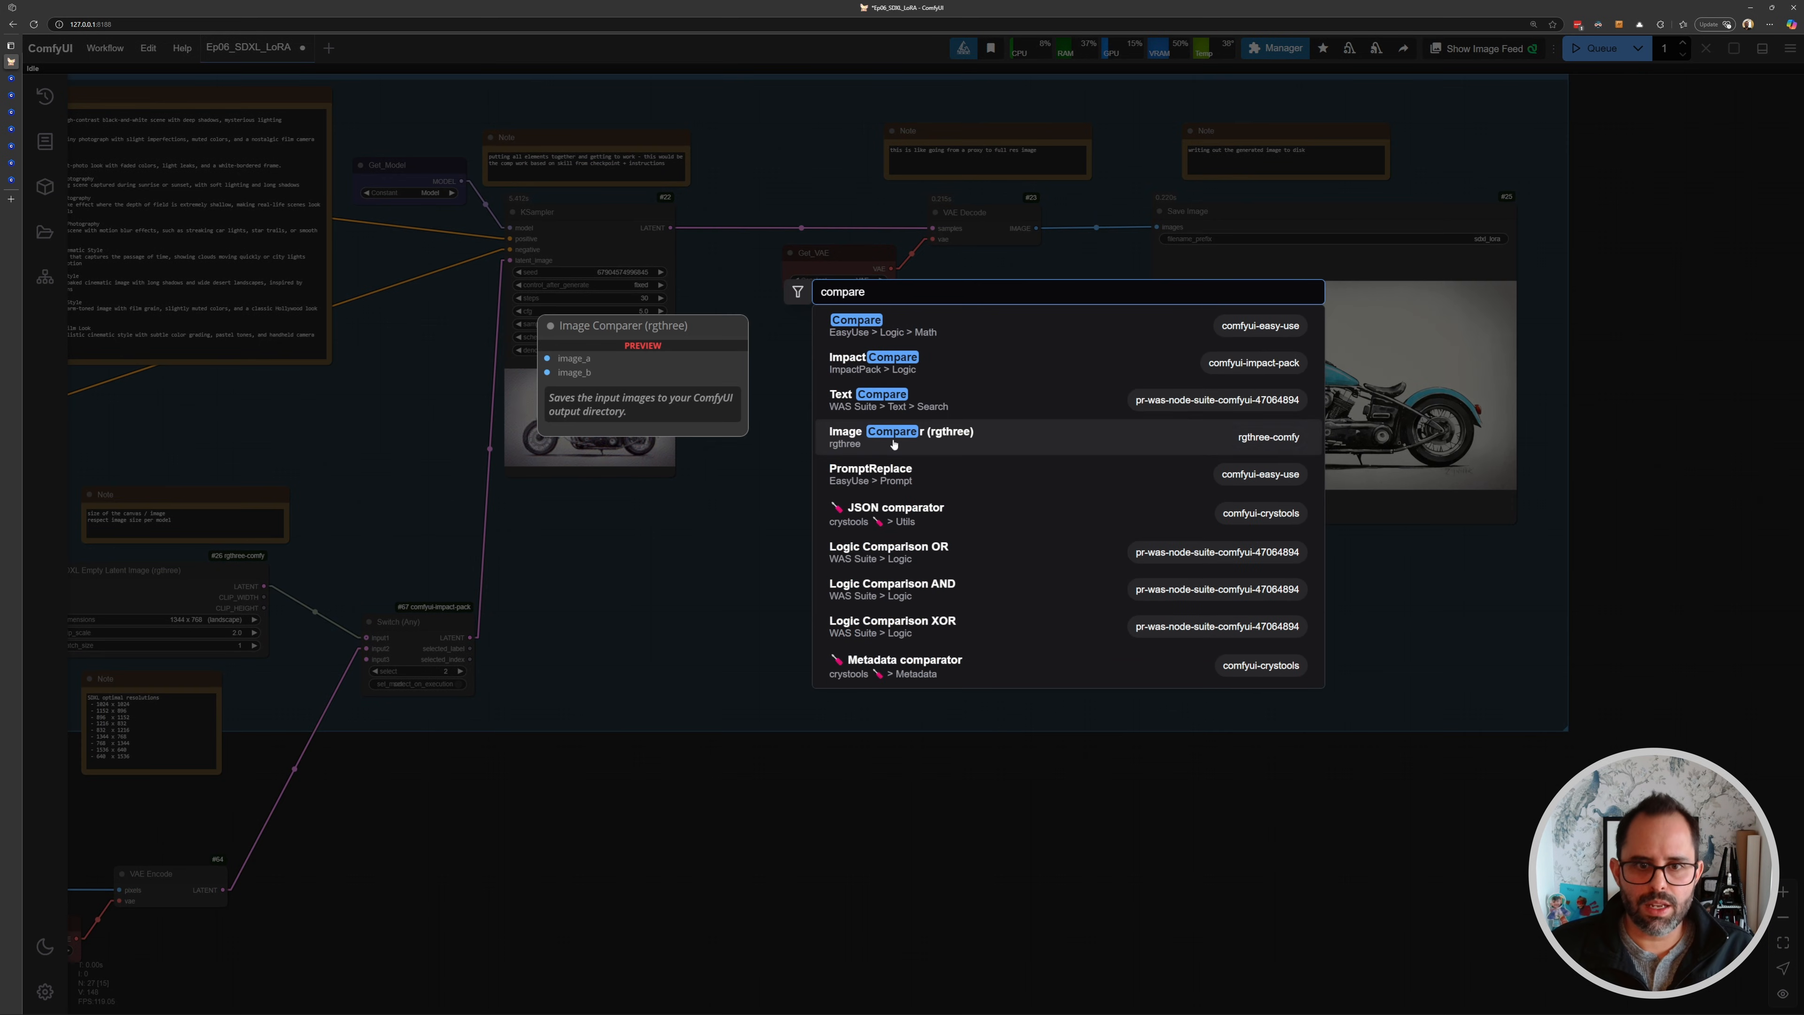
click(899, 441)
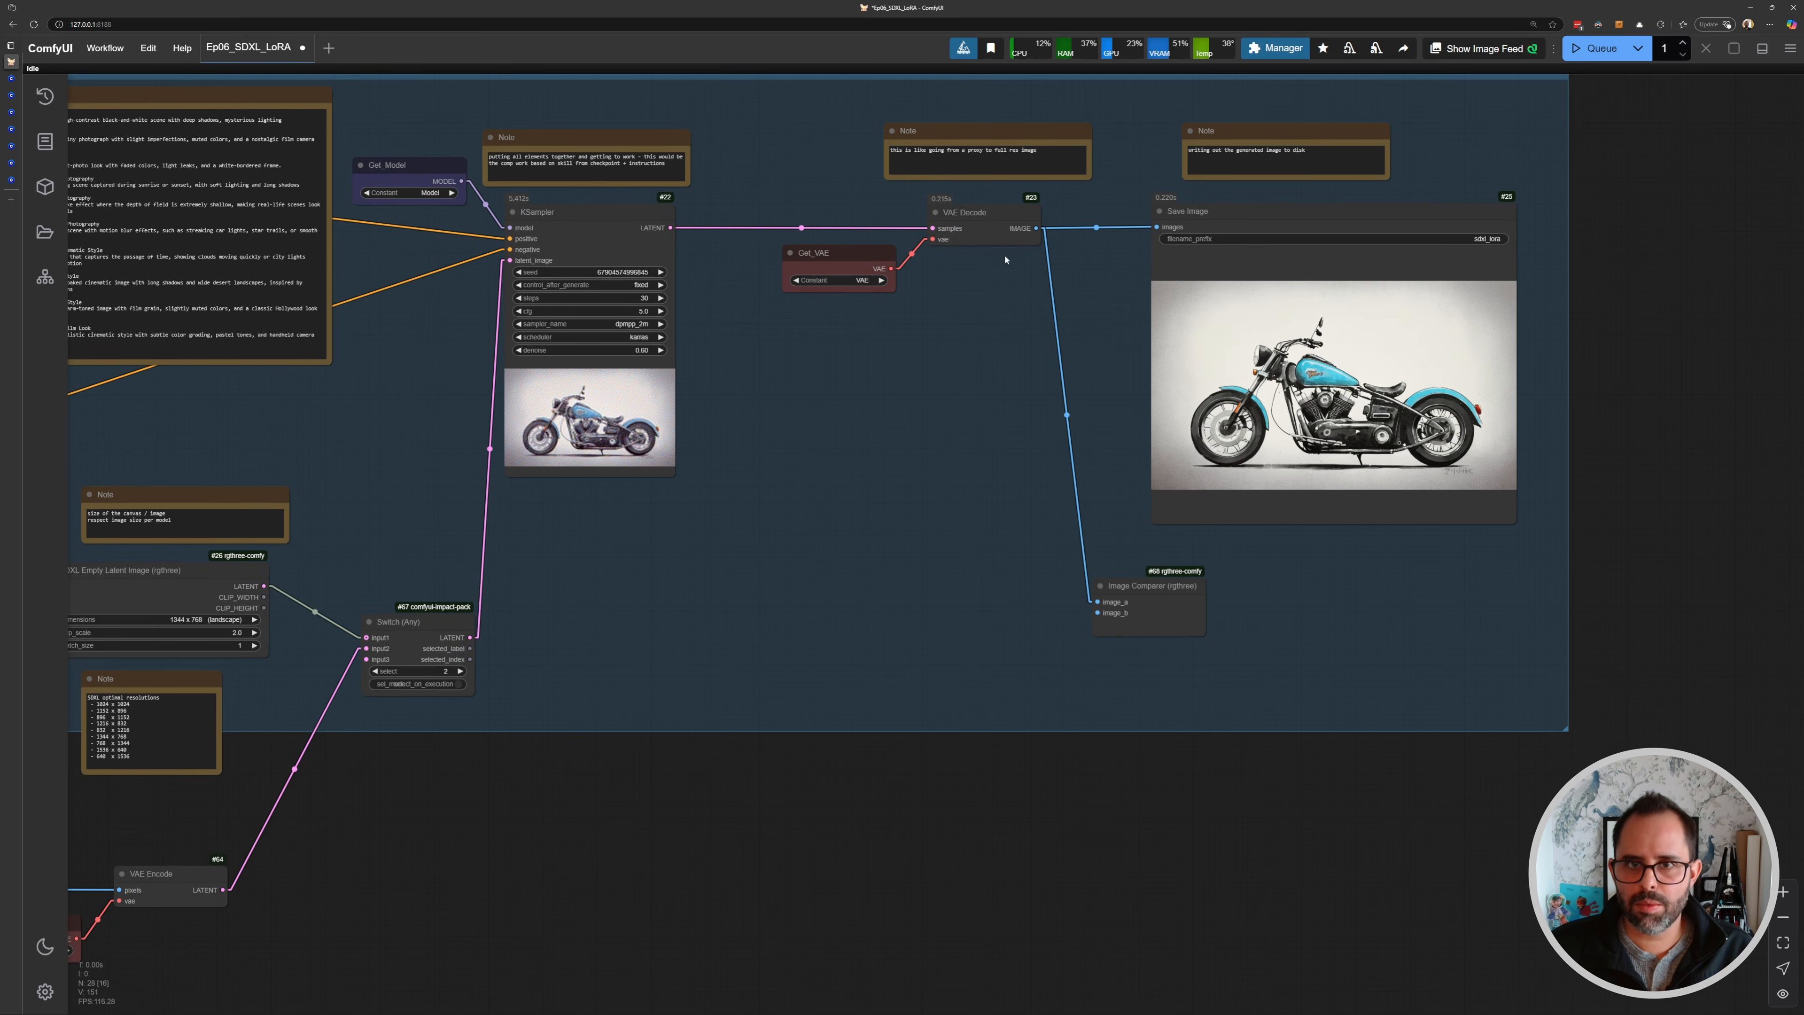
- Connect the decoded image to image_a and the loaded image to image_b of the comparer, place it under Save Image, and queue
drag(644, 540, 779, 383)
drag(399, 549, 608, 475)
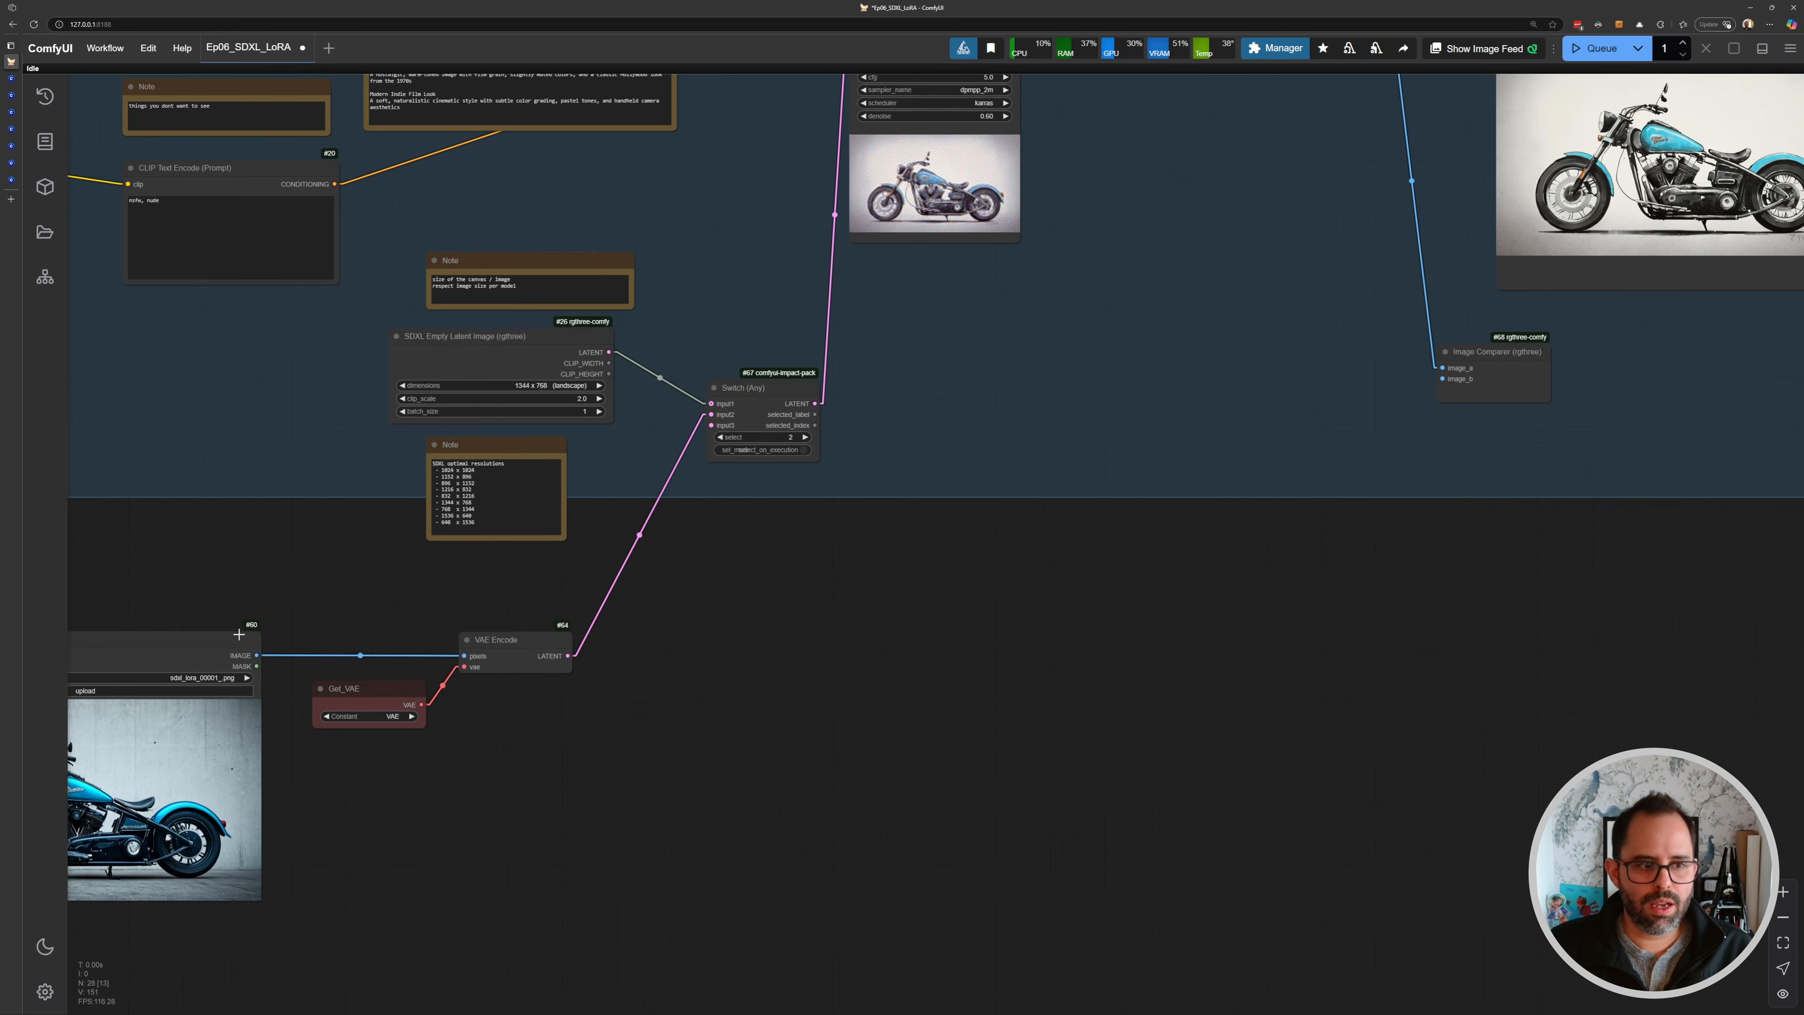
scroll(217, 586, down, 1)
mouse_move(239, 629)
mouse_down()
mouse_move(558, 551)
mouse_move(510, 580)
mouse_move(433, 586)
mouse_up()
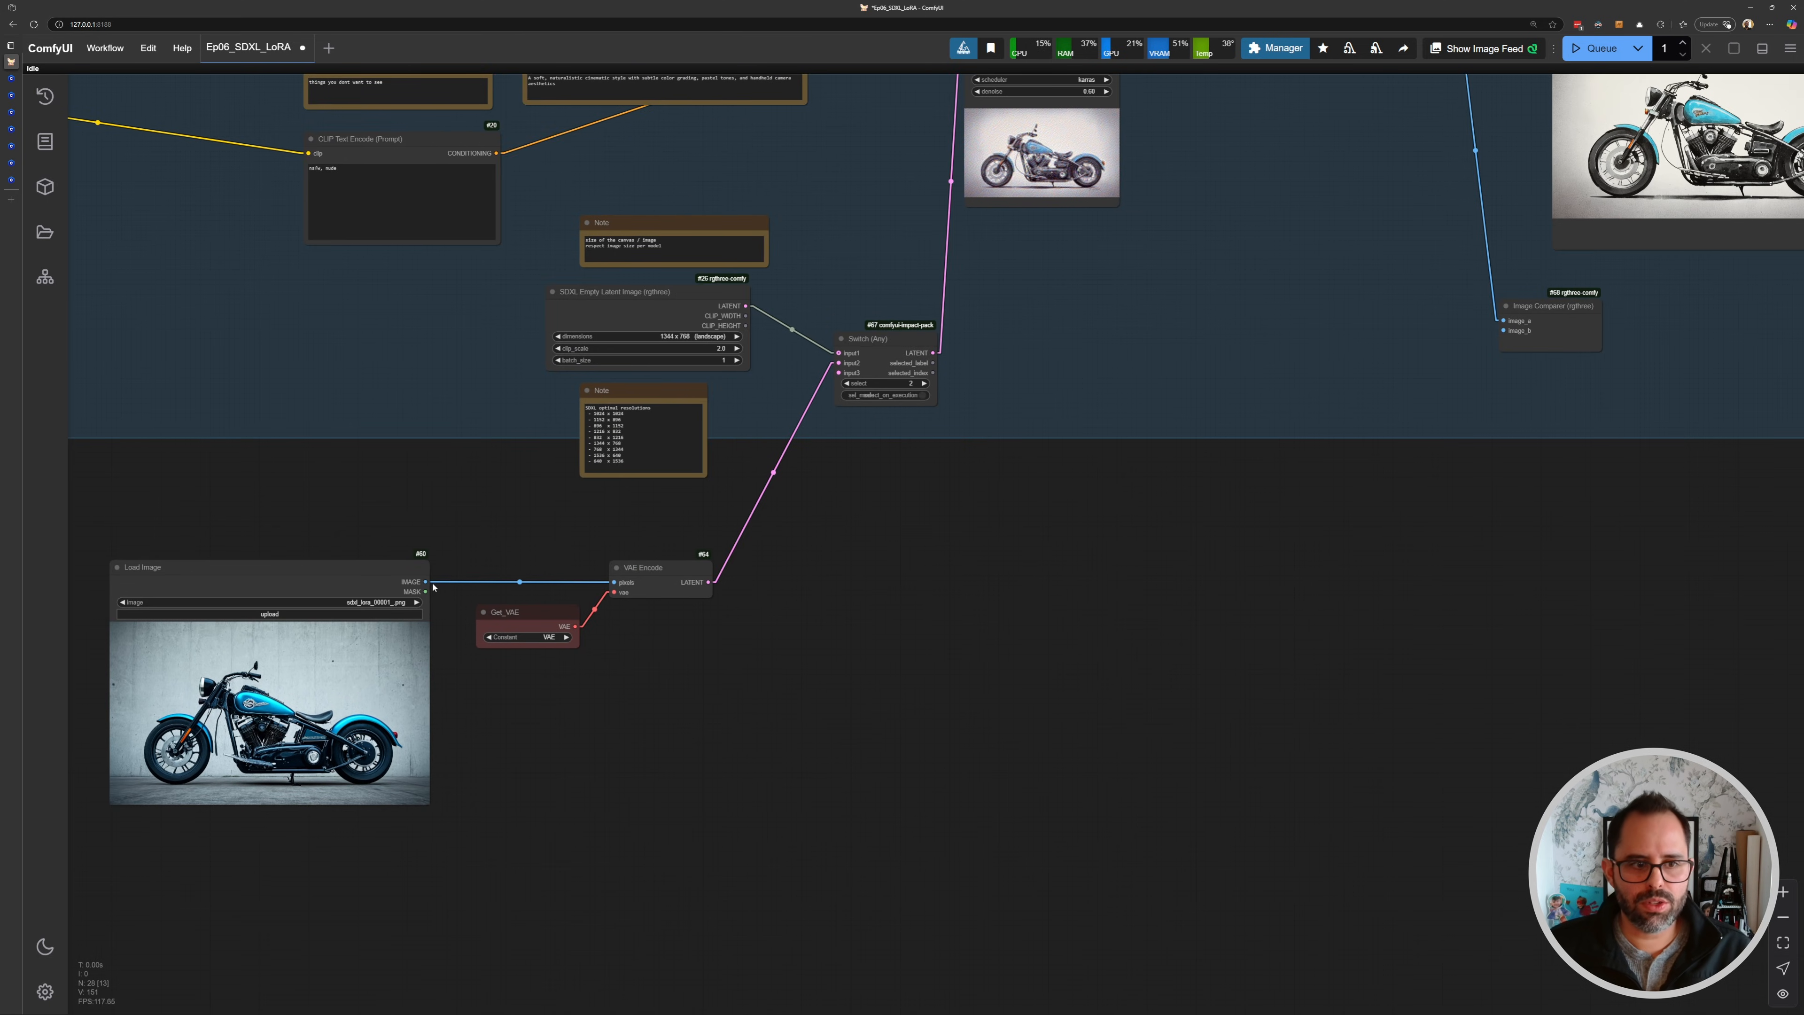
drag(1528, 328, 1526, 329)
drag(1454, 337, 971, 428)
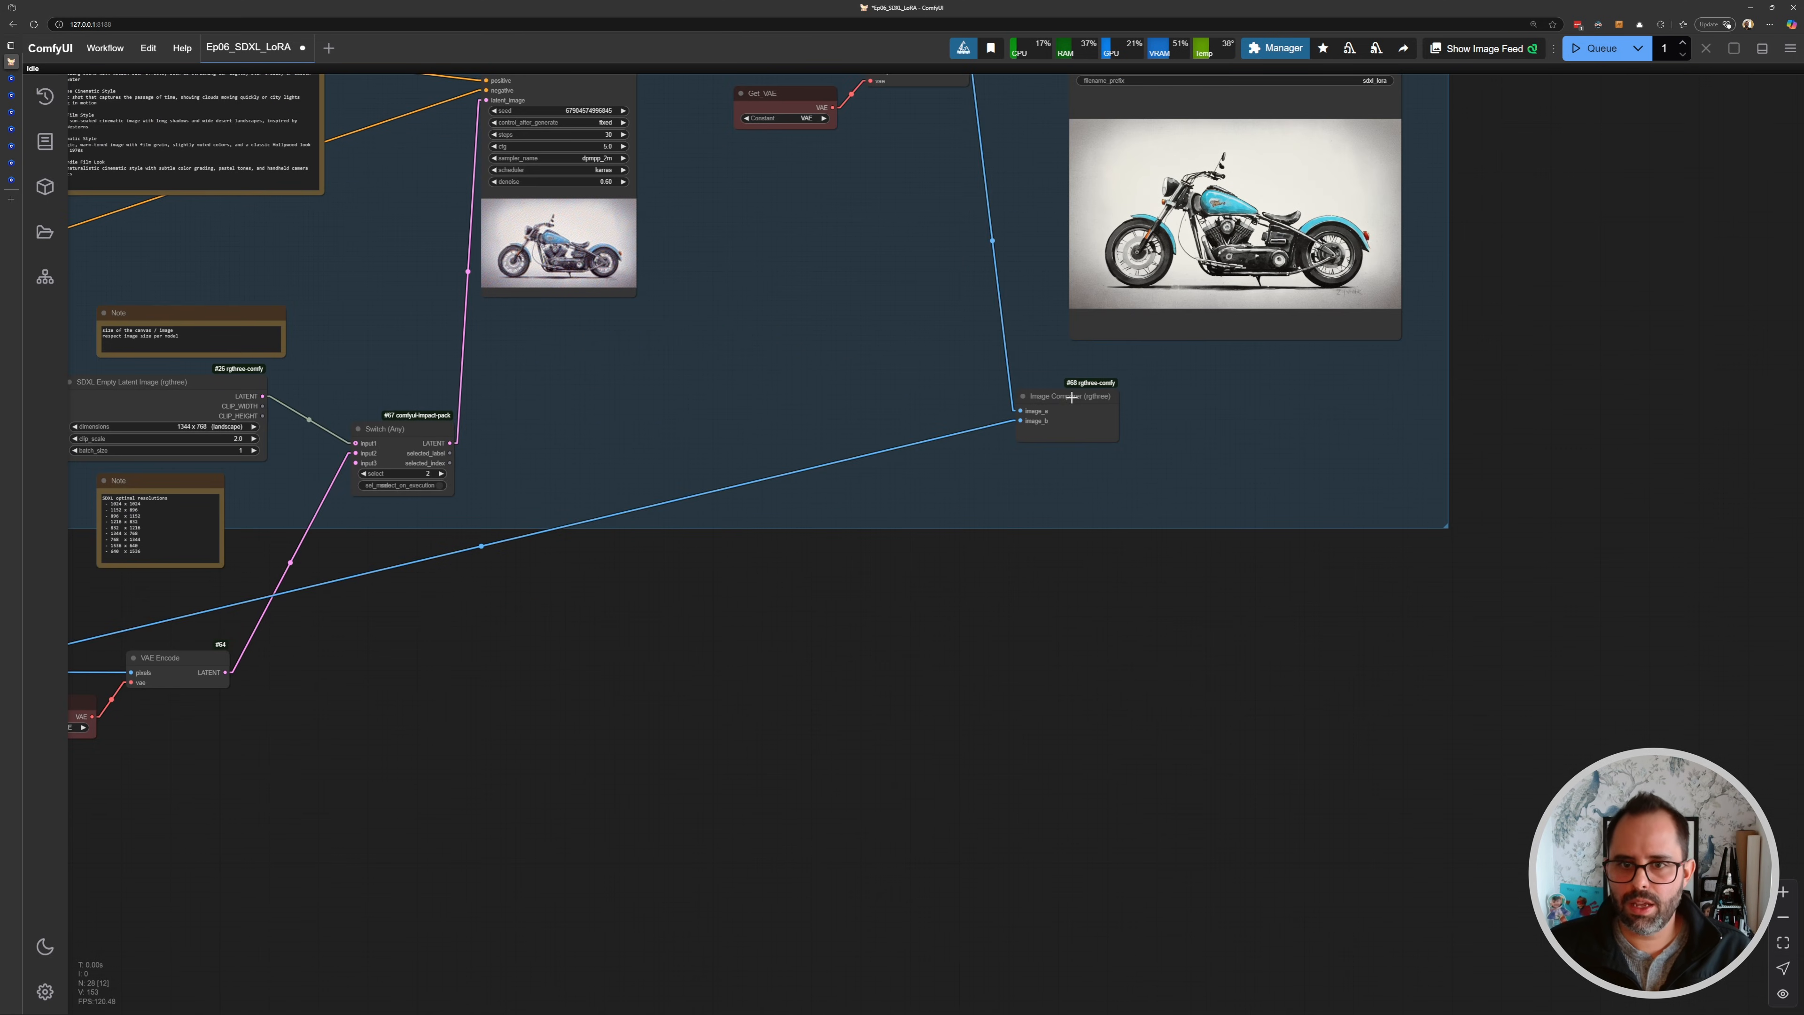
drag(533, 533, 536, 530)
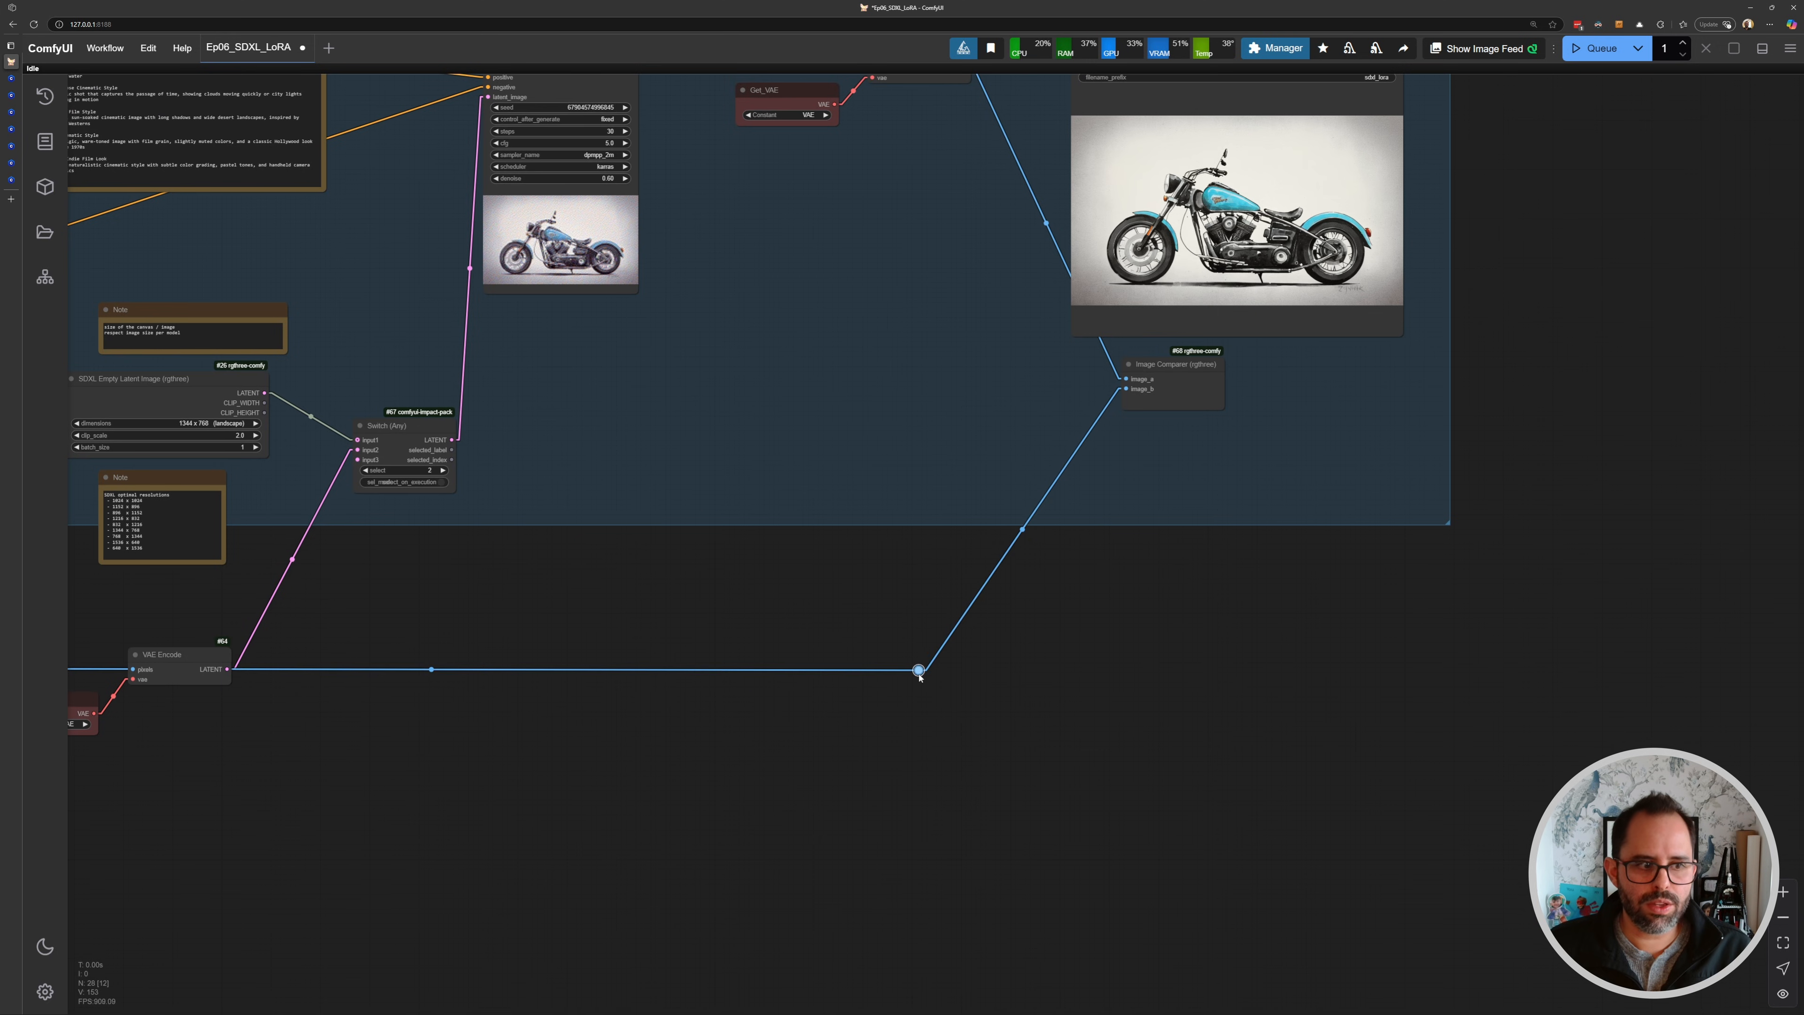
drag(705, 622, 1108, 604)
drag(970, 604, 875, 598)
drag(1067, 498, 991, 520)
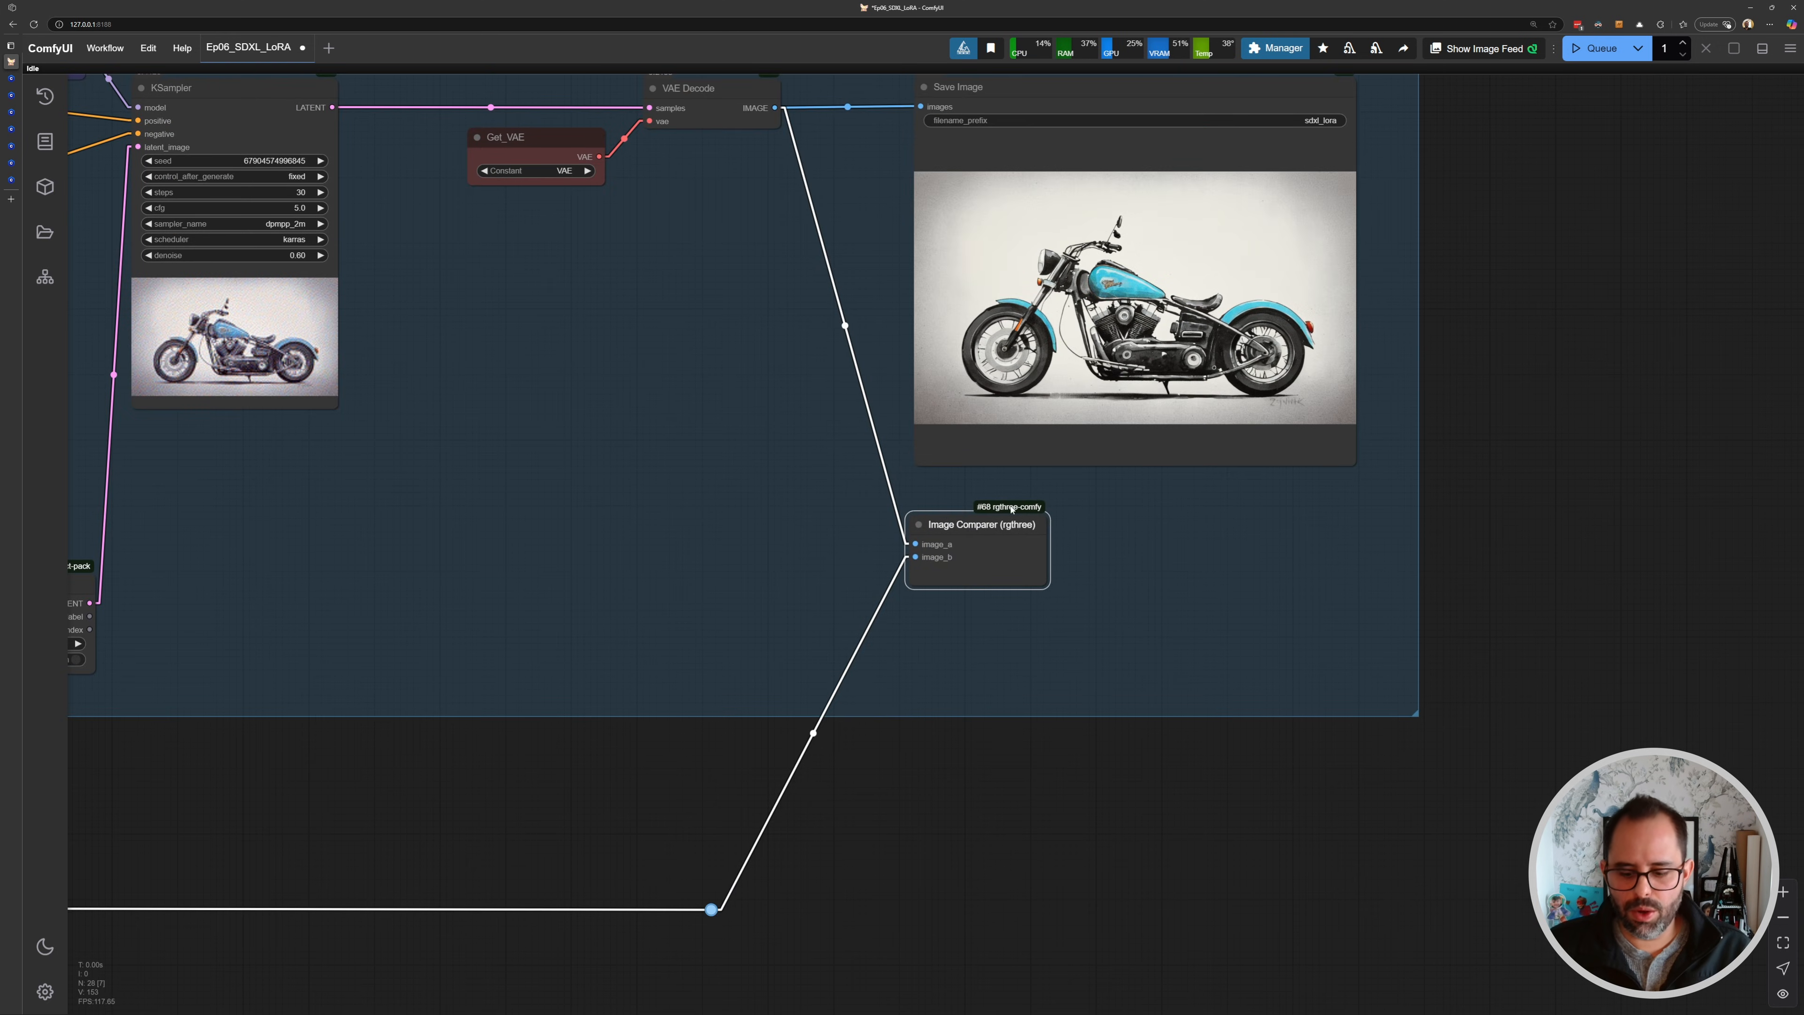
key(ctrl+Return)
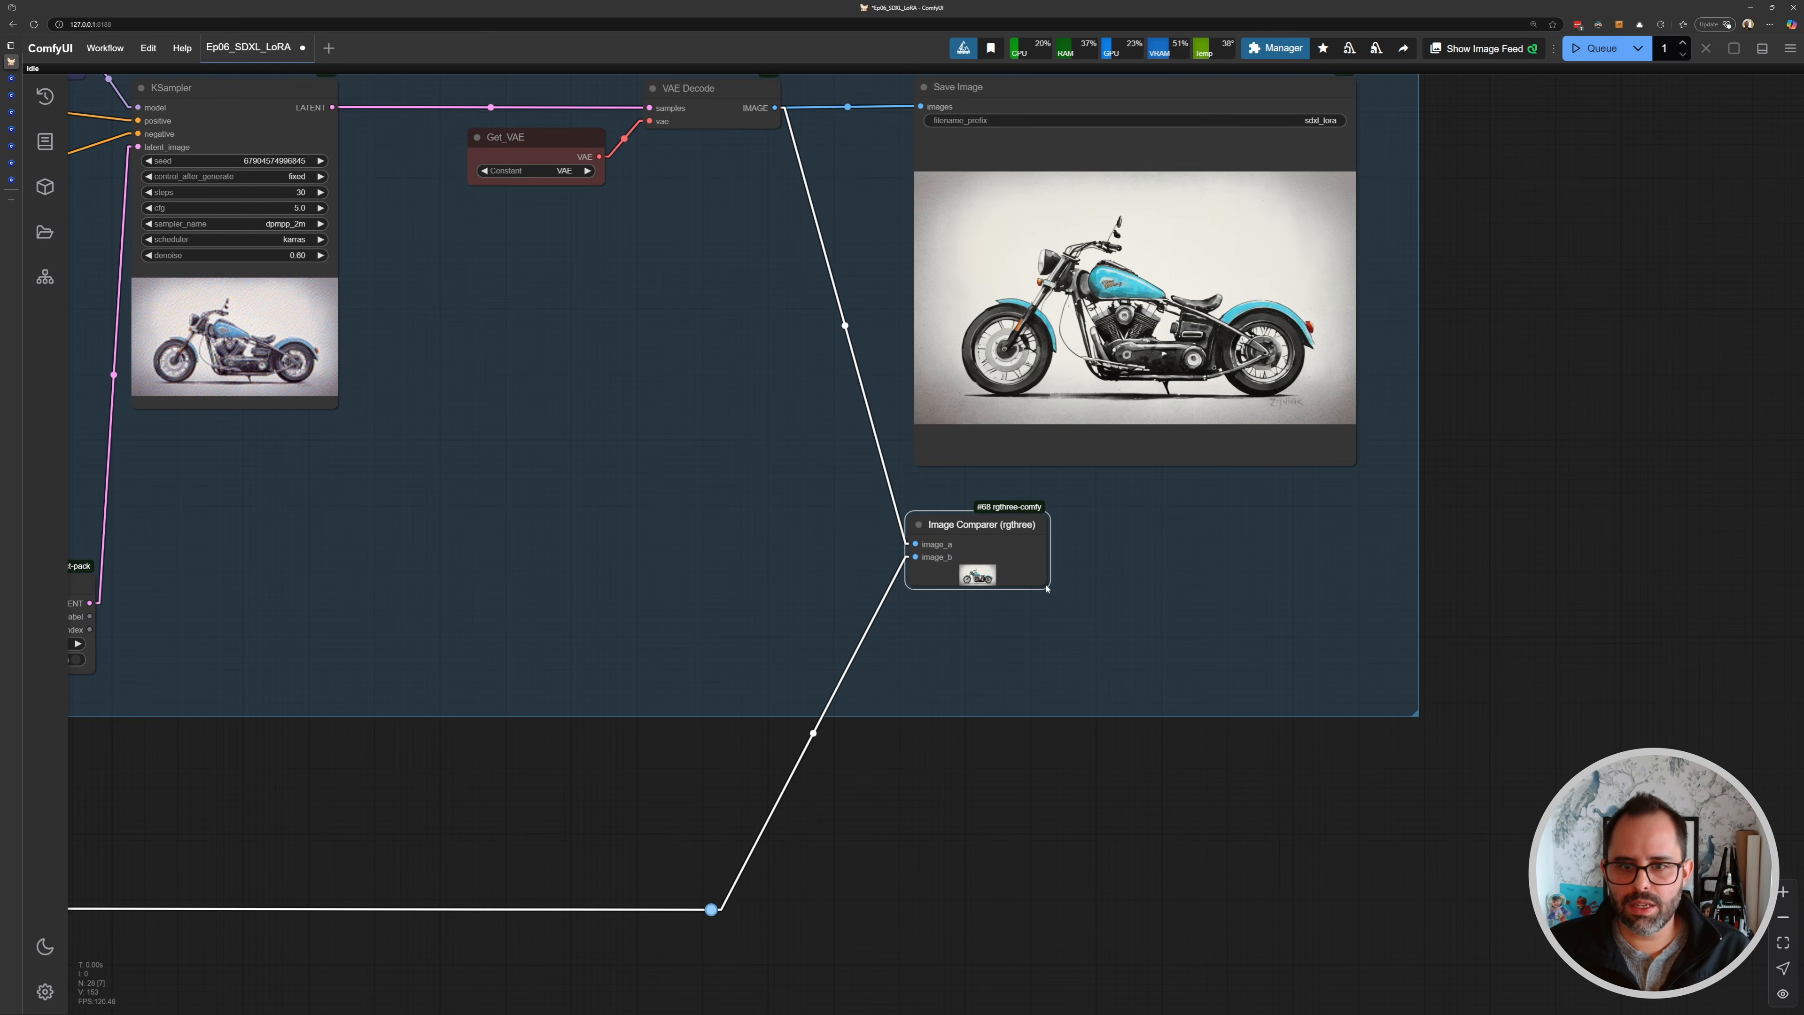
- Enlarge the Image Comparer node to show the comparison at a larger size
drag(1046, 588, 1407, 884)
scroll(1037, 736, up, 1)
drag(1037, 735, 933, 646)
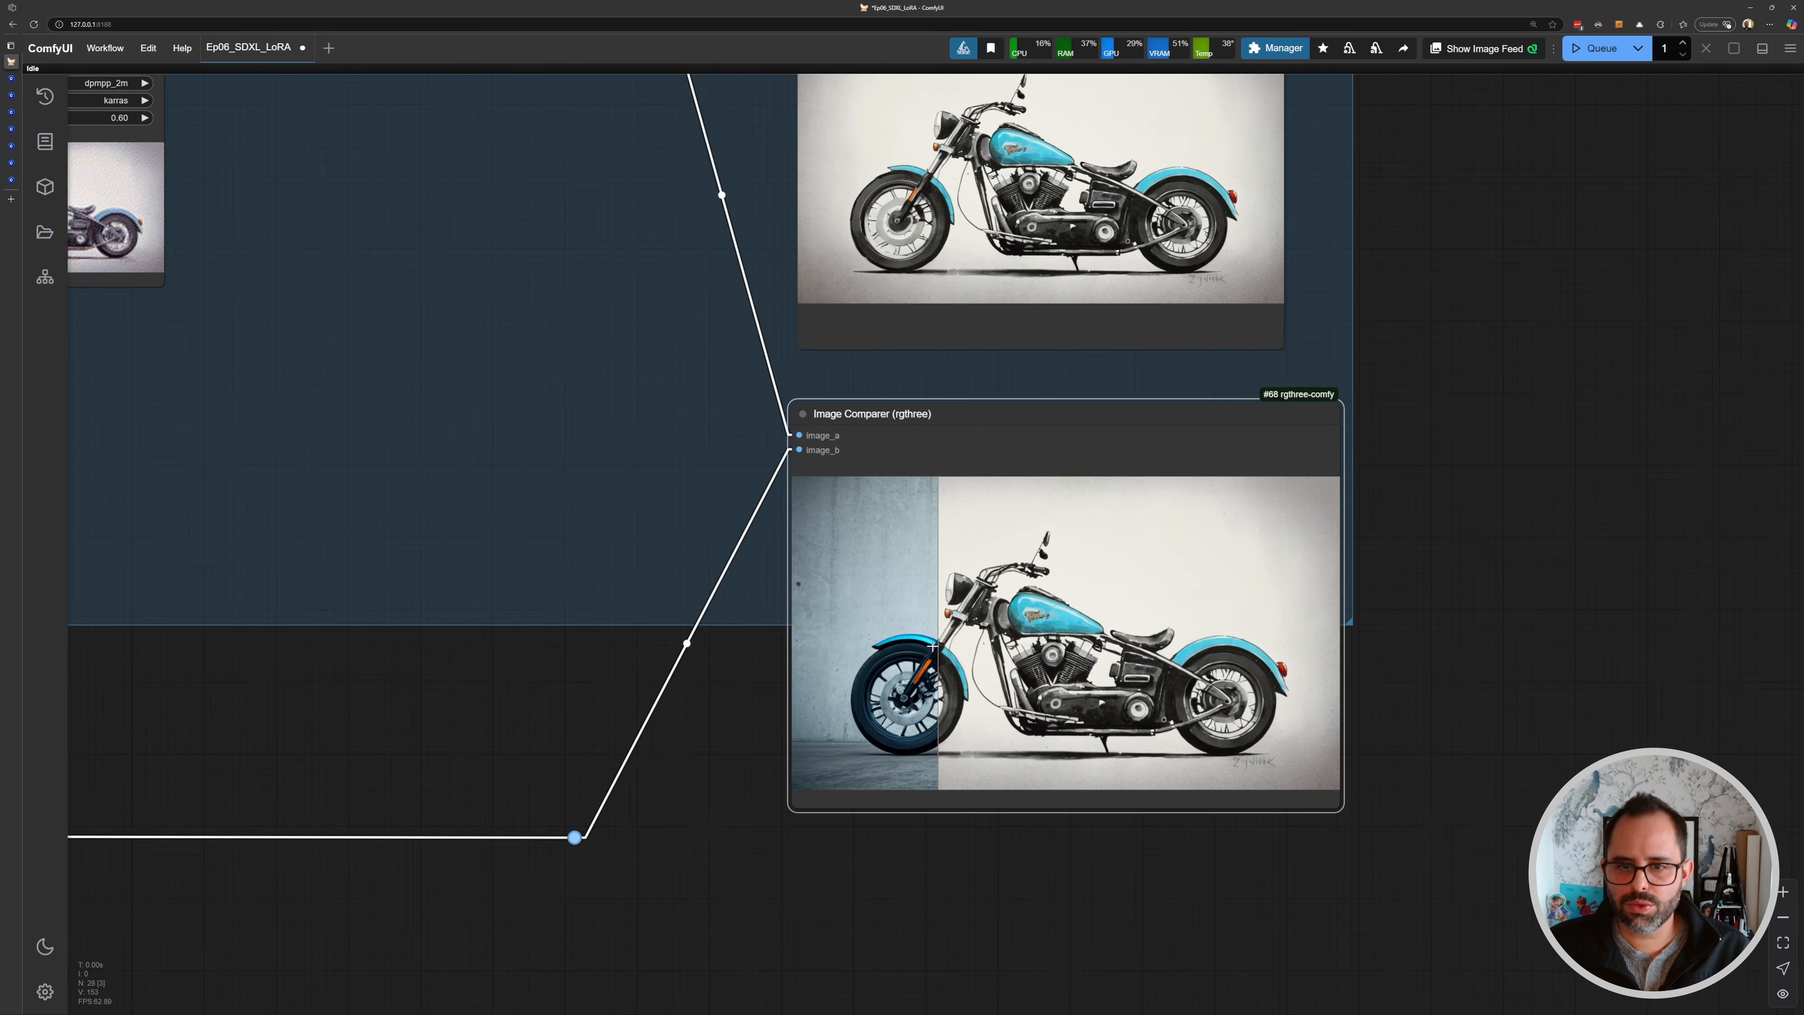
- Set the KSampler denoise to 0.75 and queue the generation again
scroll(932, 646, up, 5)
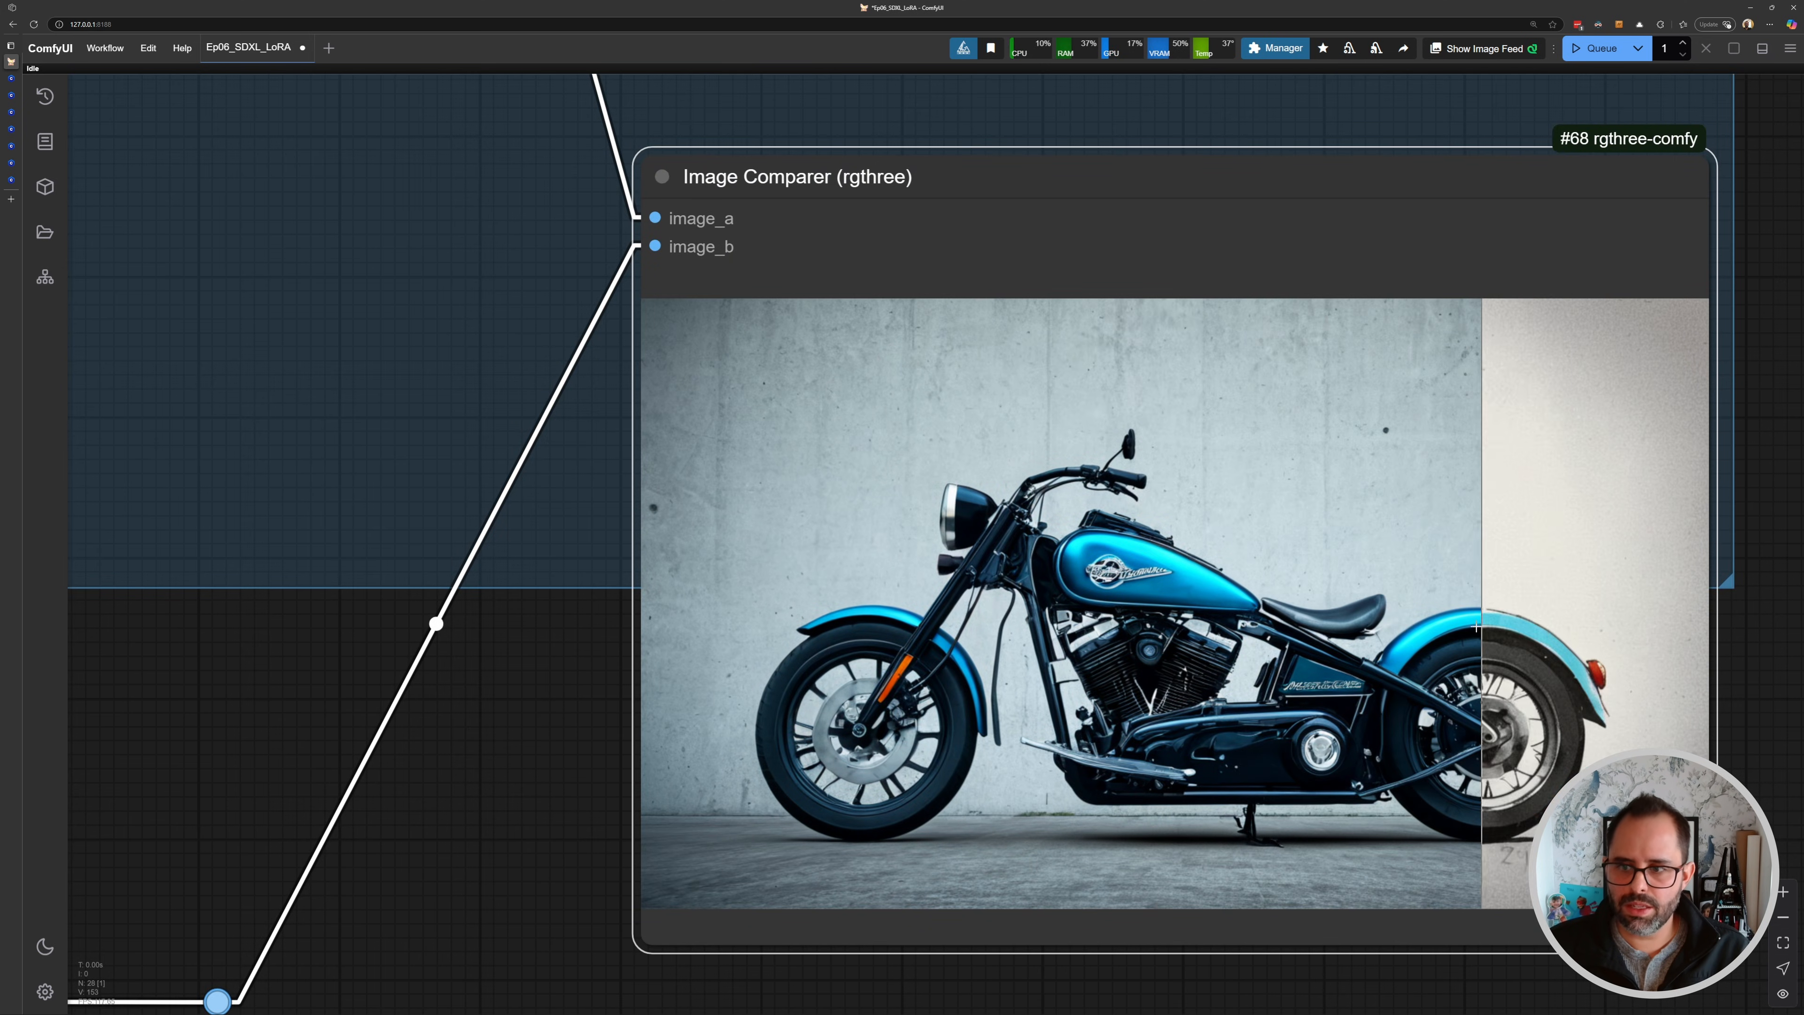
scroll(663, 544, down, 10)
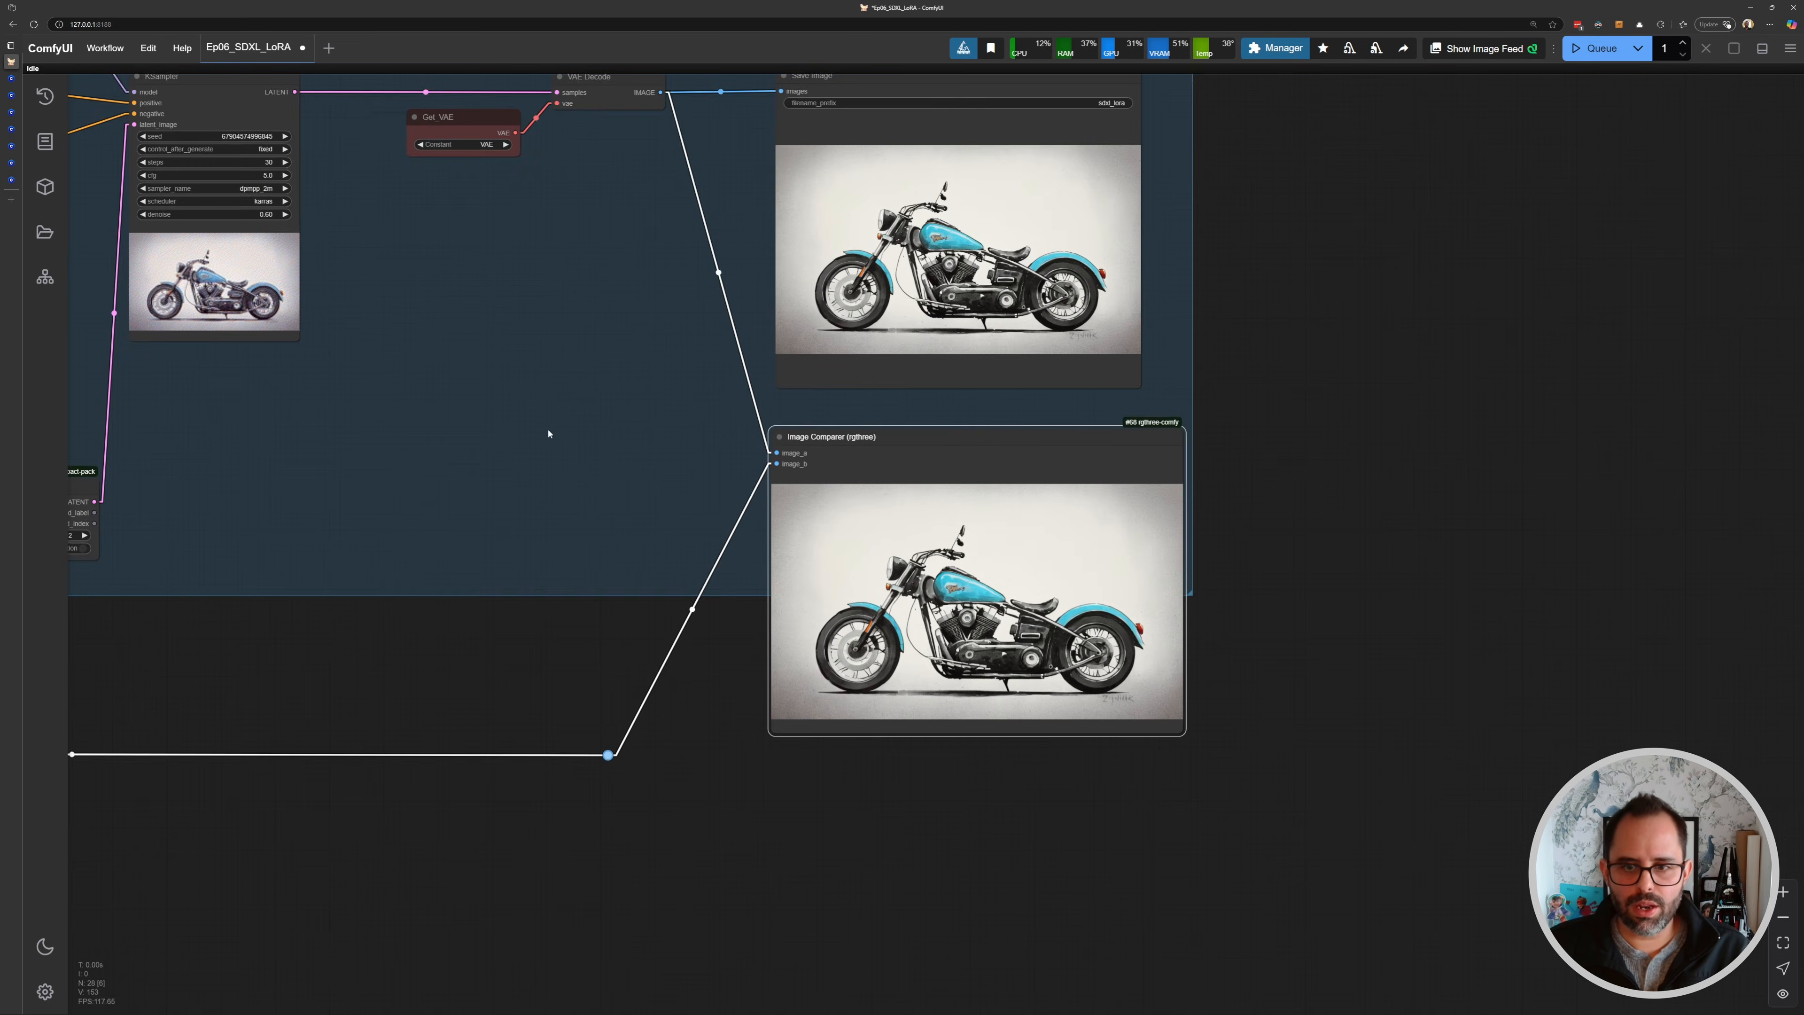
scroll(548, 368, up, 10)
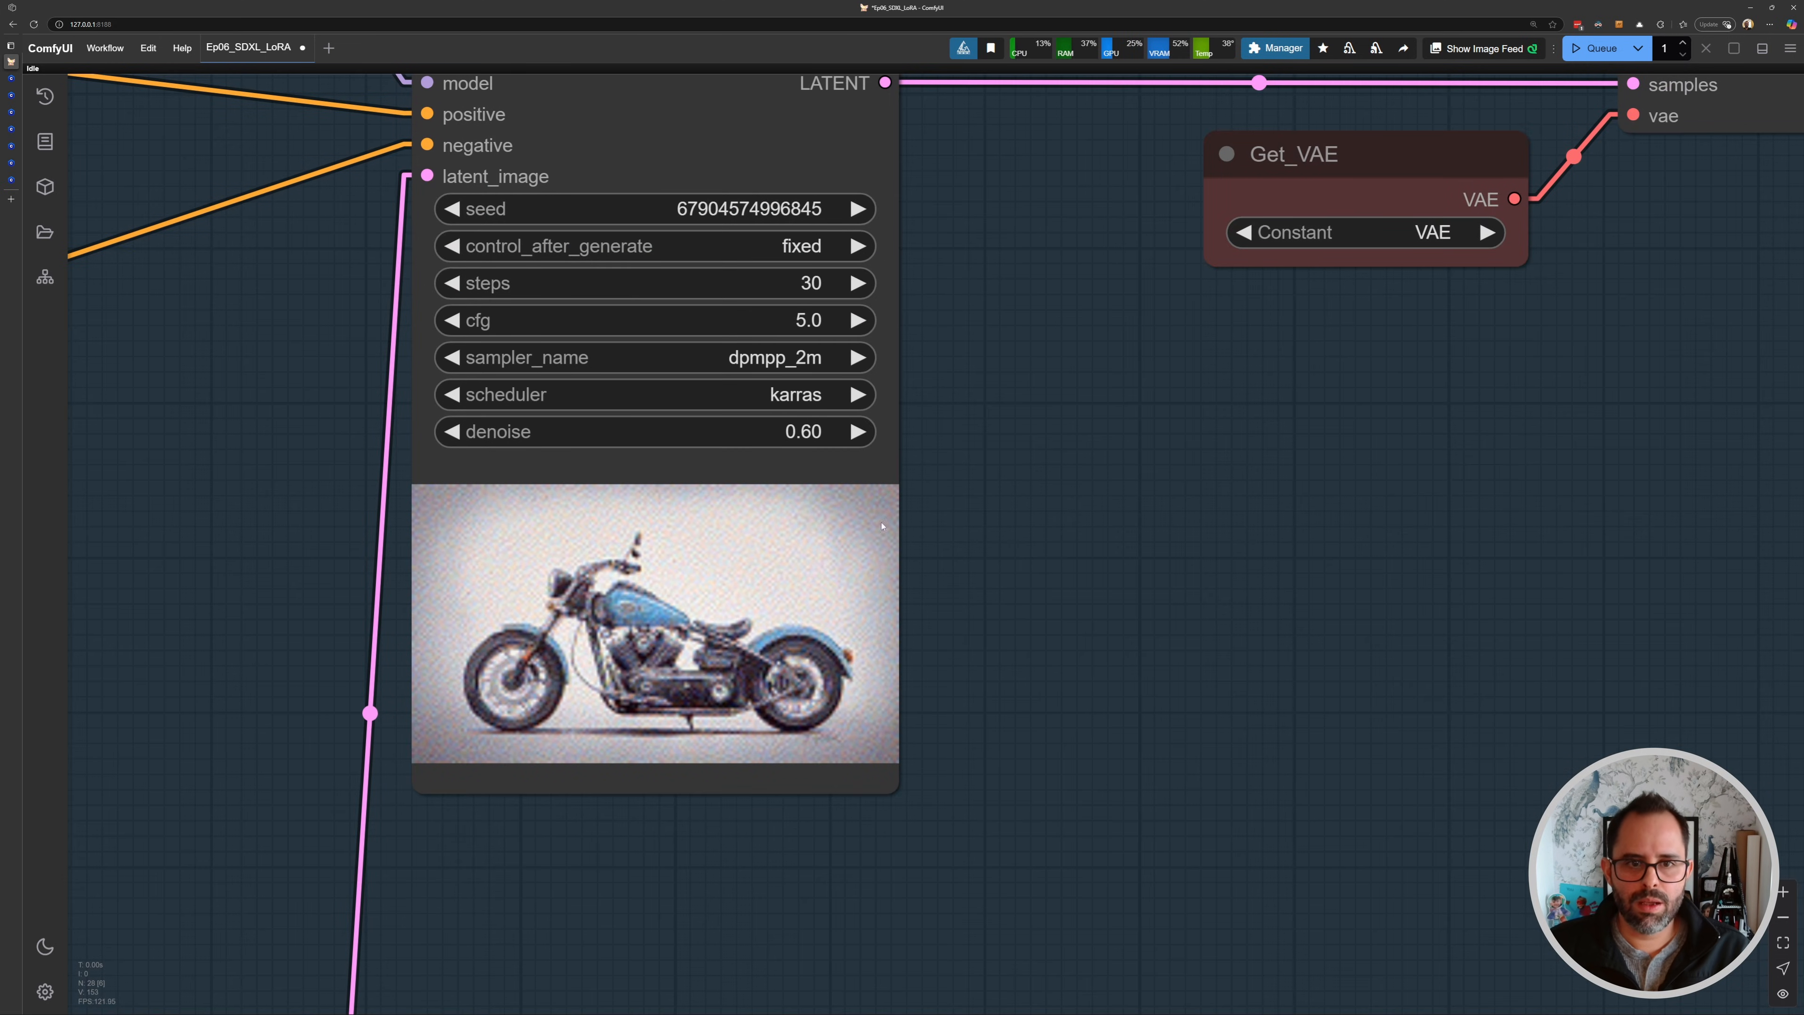
click(793, 440)
text(.4)
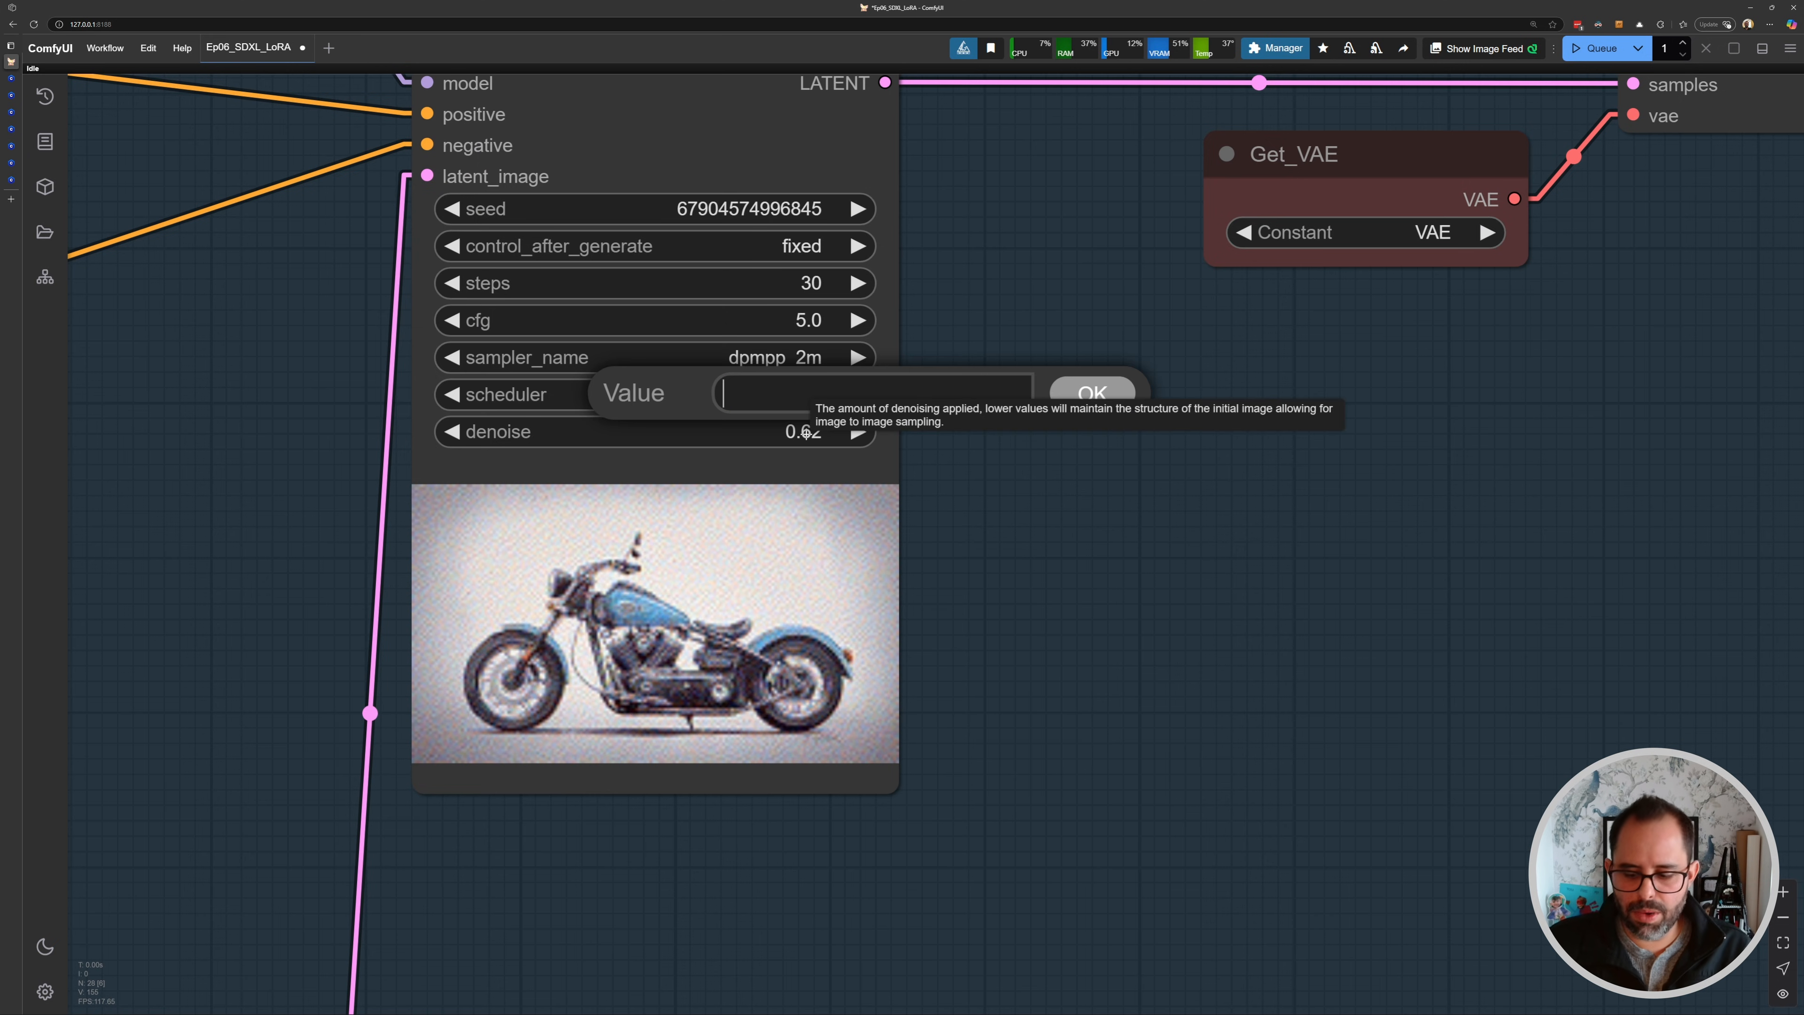
text(75)
key(Return)
key(ctrl+Return)
- Inspect the new result against the loaded image in the Image Comparer
scroll(922, 572, down, 5)
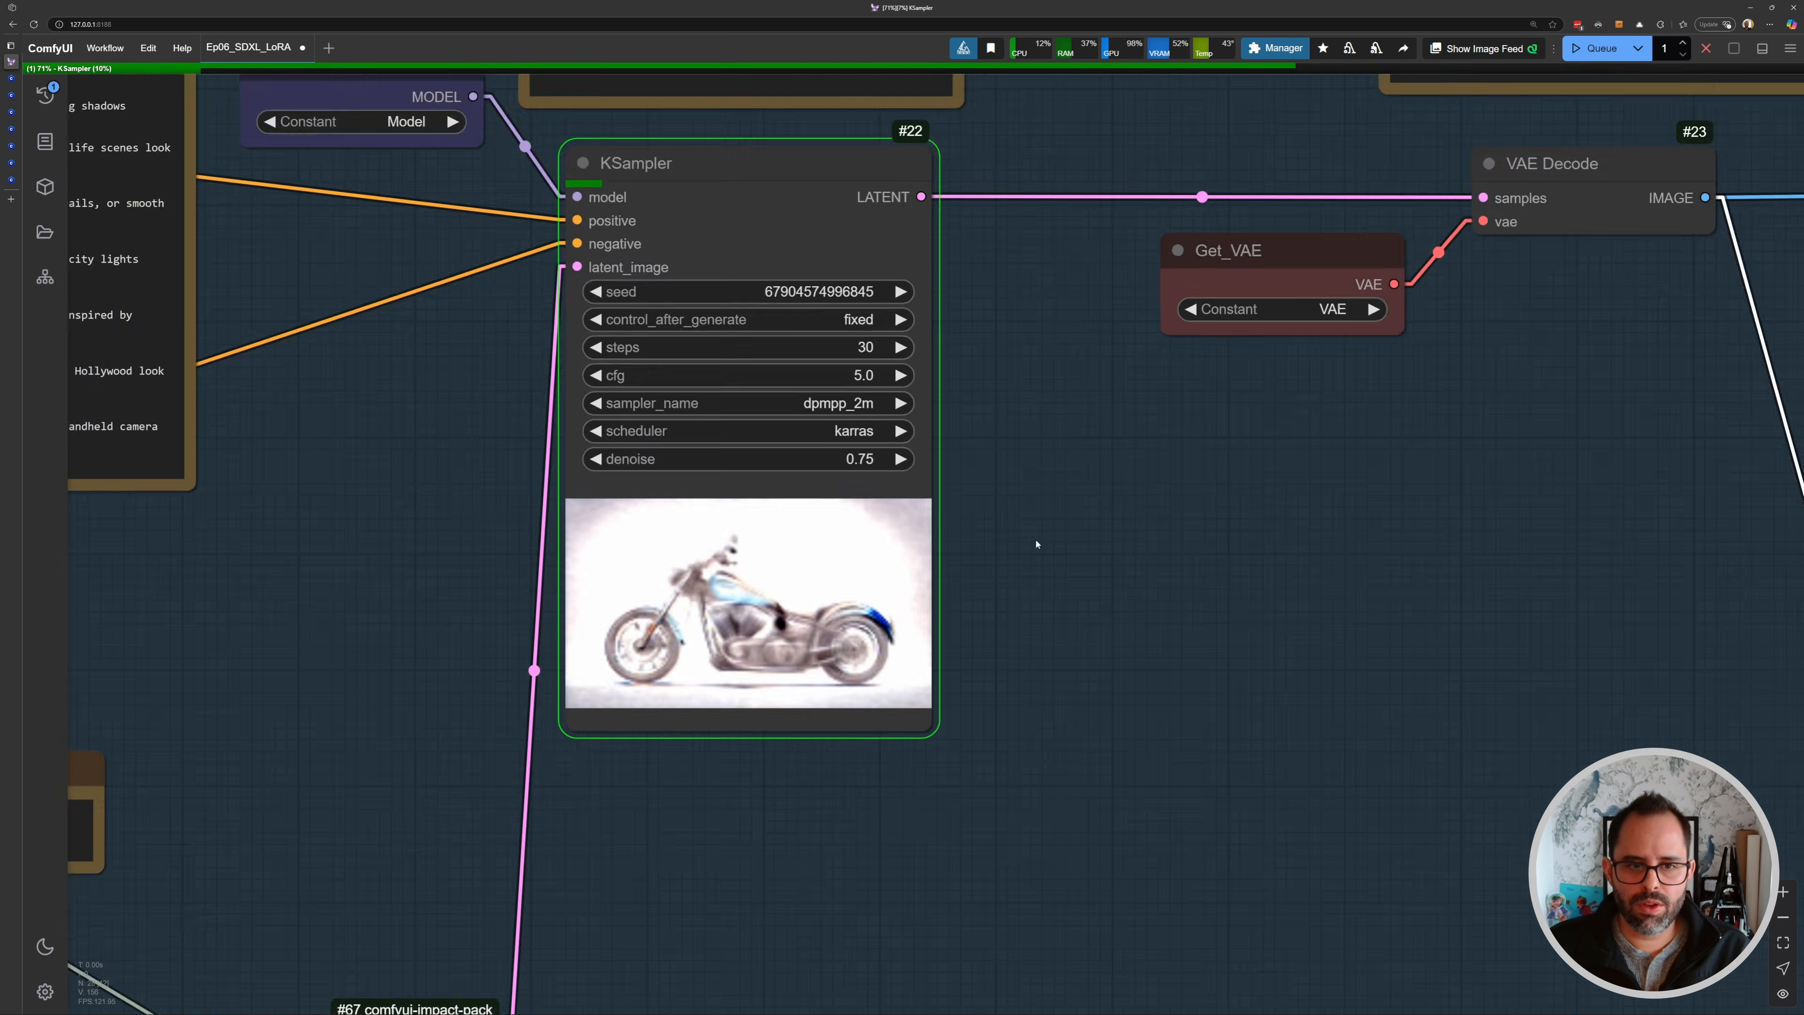
drag(974, 636, 862, 583)
mouse_move(1213, 737)
mouse_down()
mouse_move(872, 536)
mouse_move(550, 305)
mouse_up()
drag(857, 543, 603, 405)
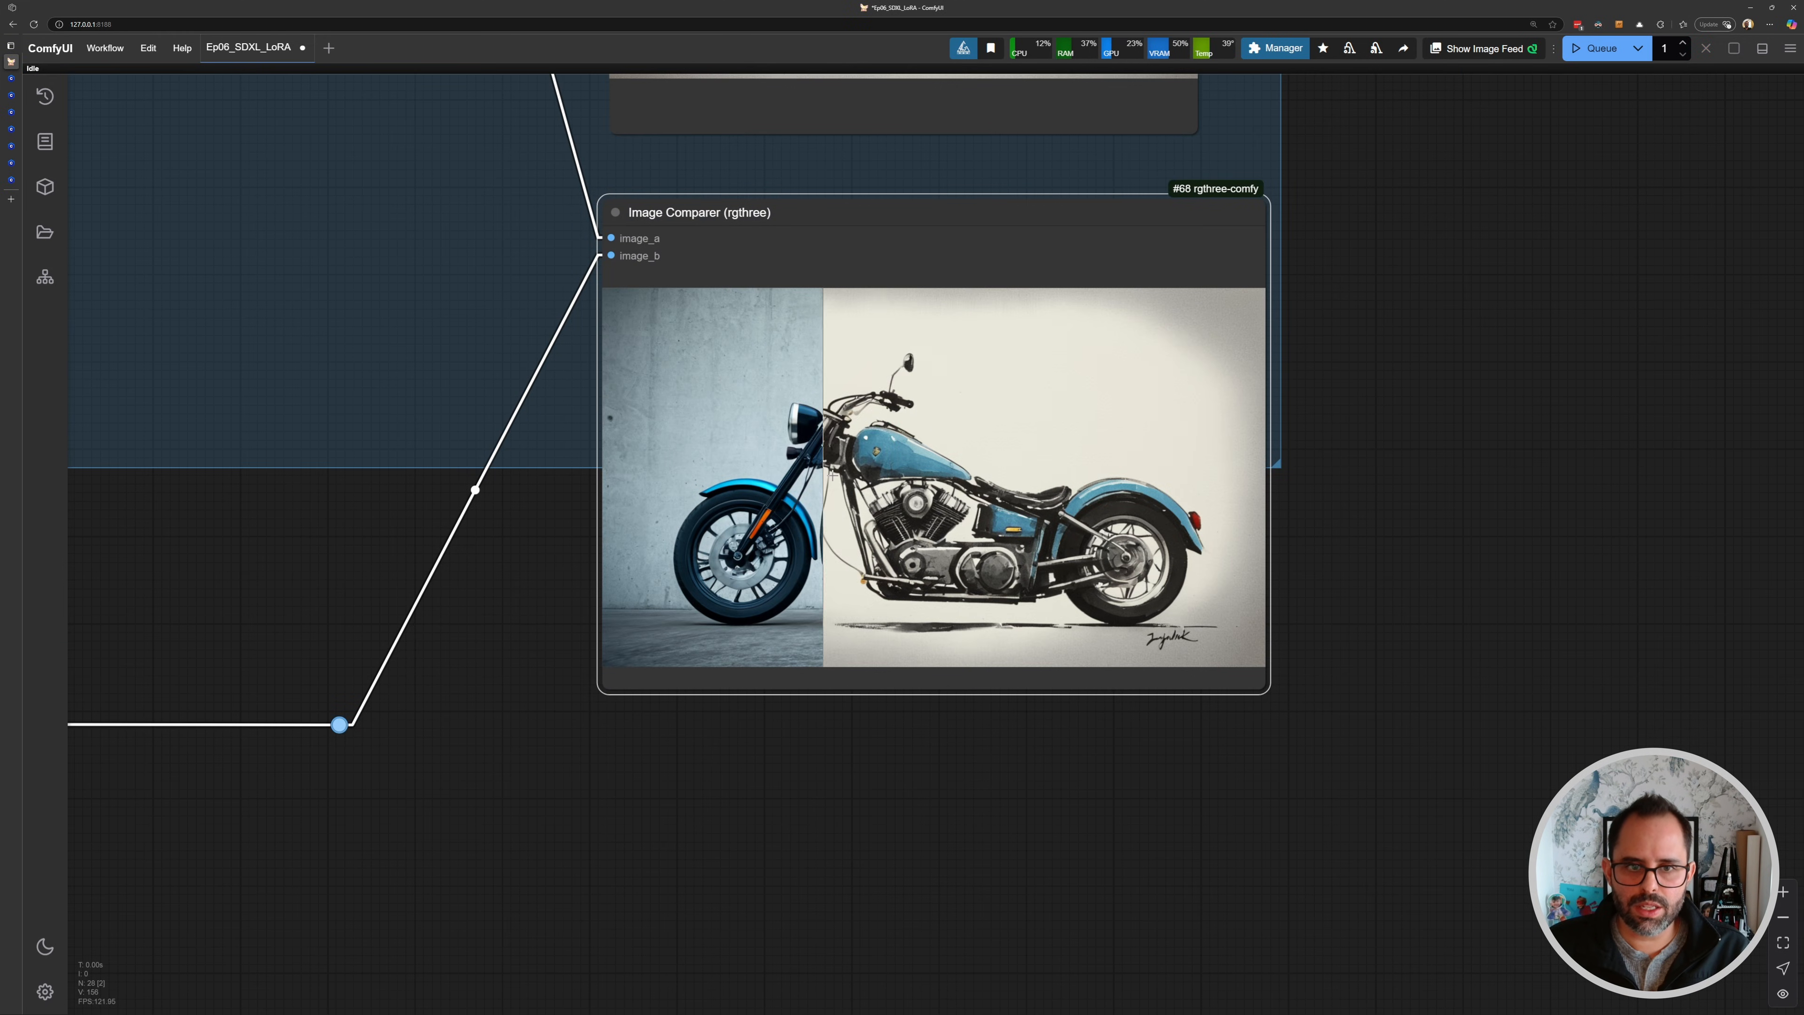
scroll(817, 397, up, 4)
scroll(822, 395, up, 5)
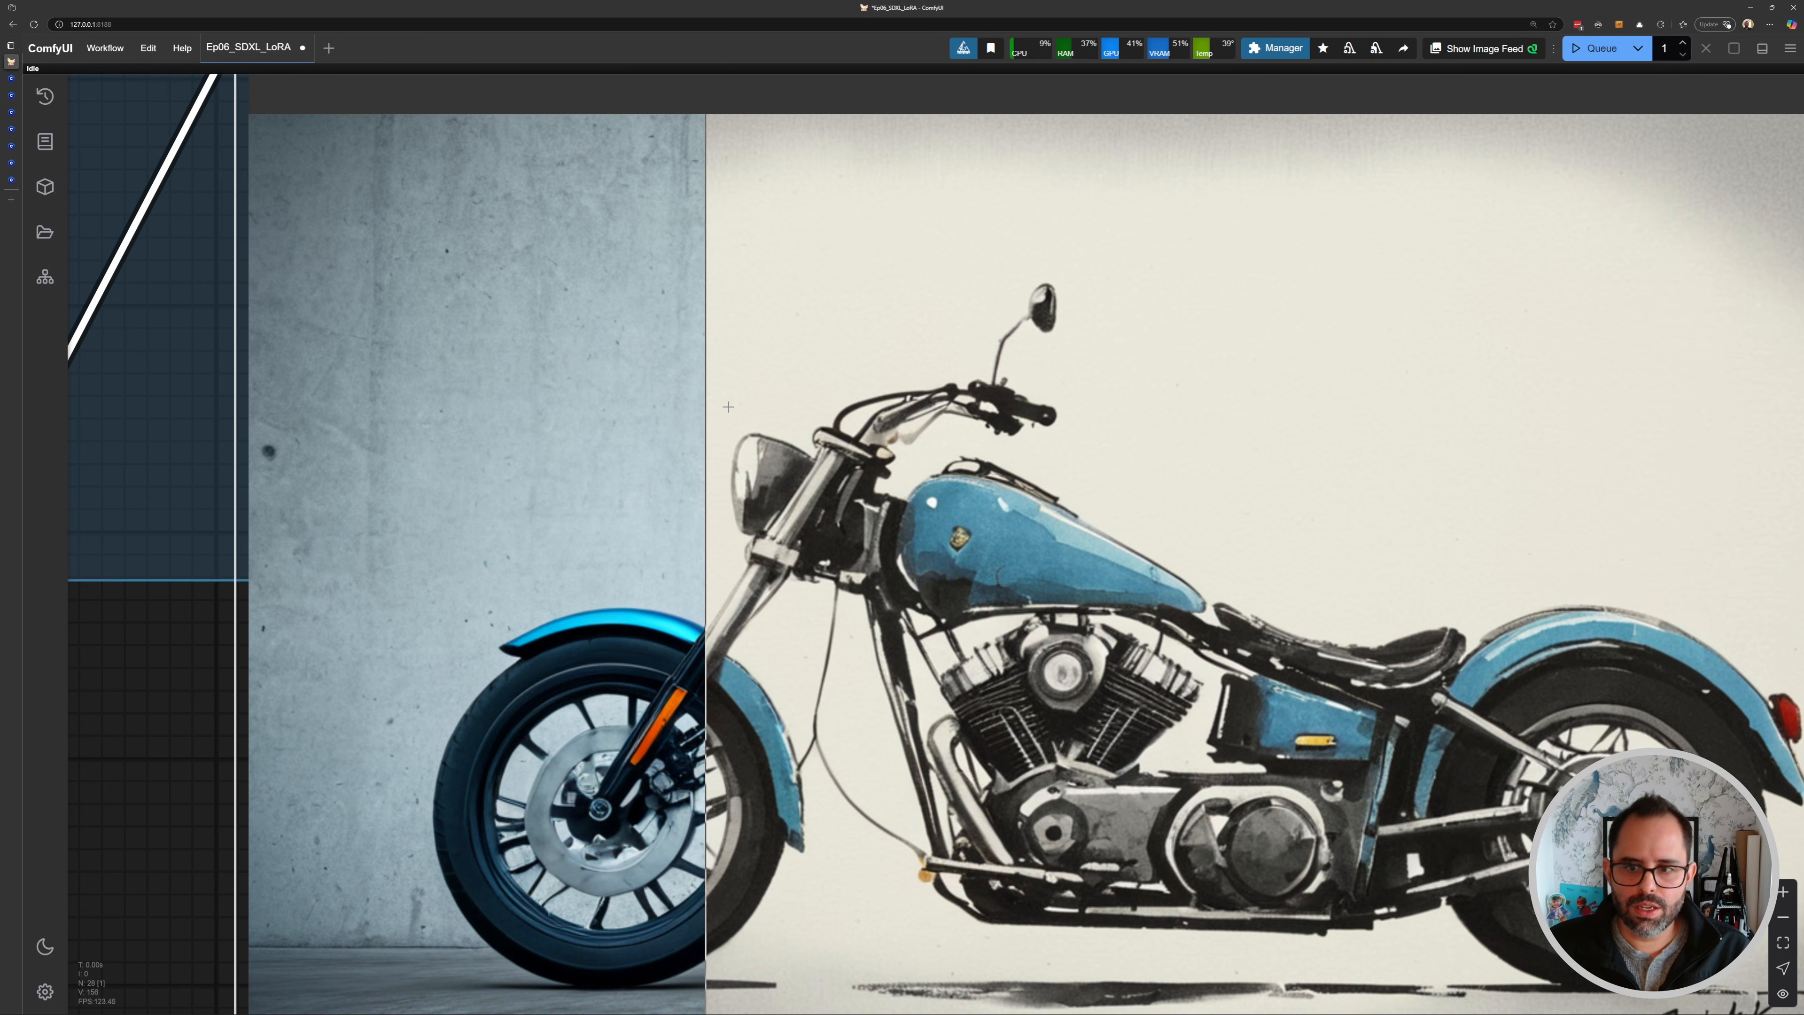
scroll(1459, 461, down, 6)
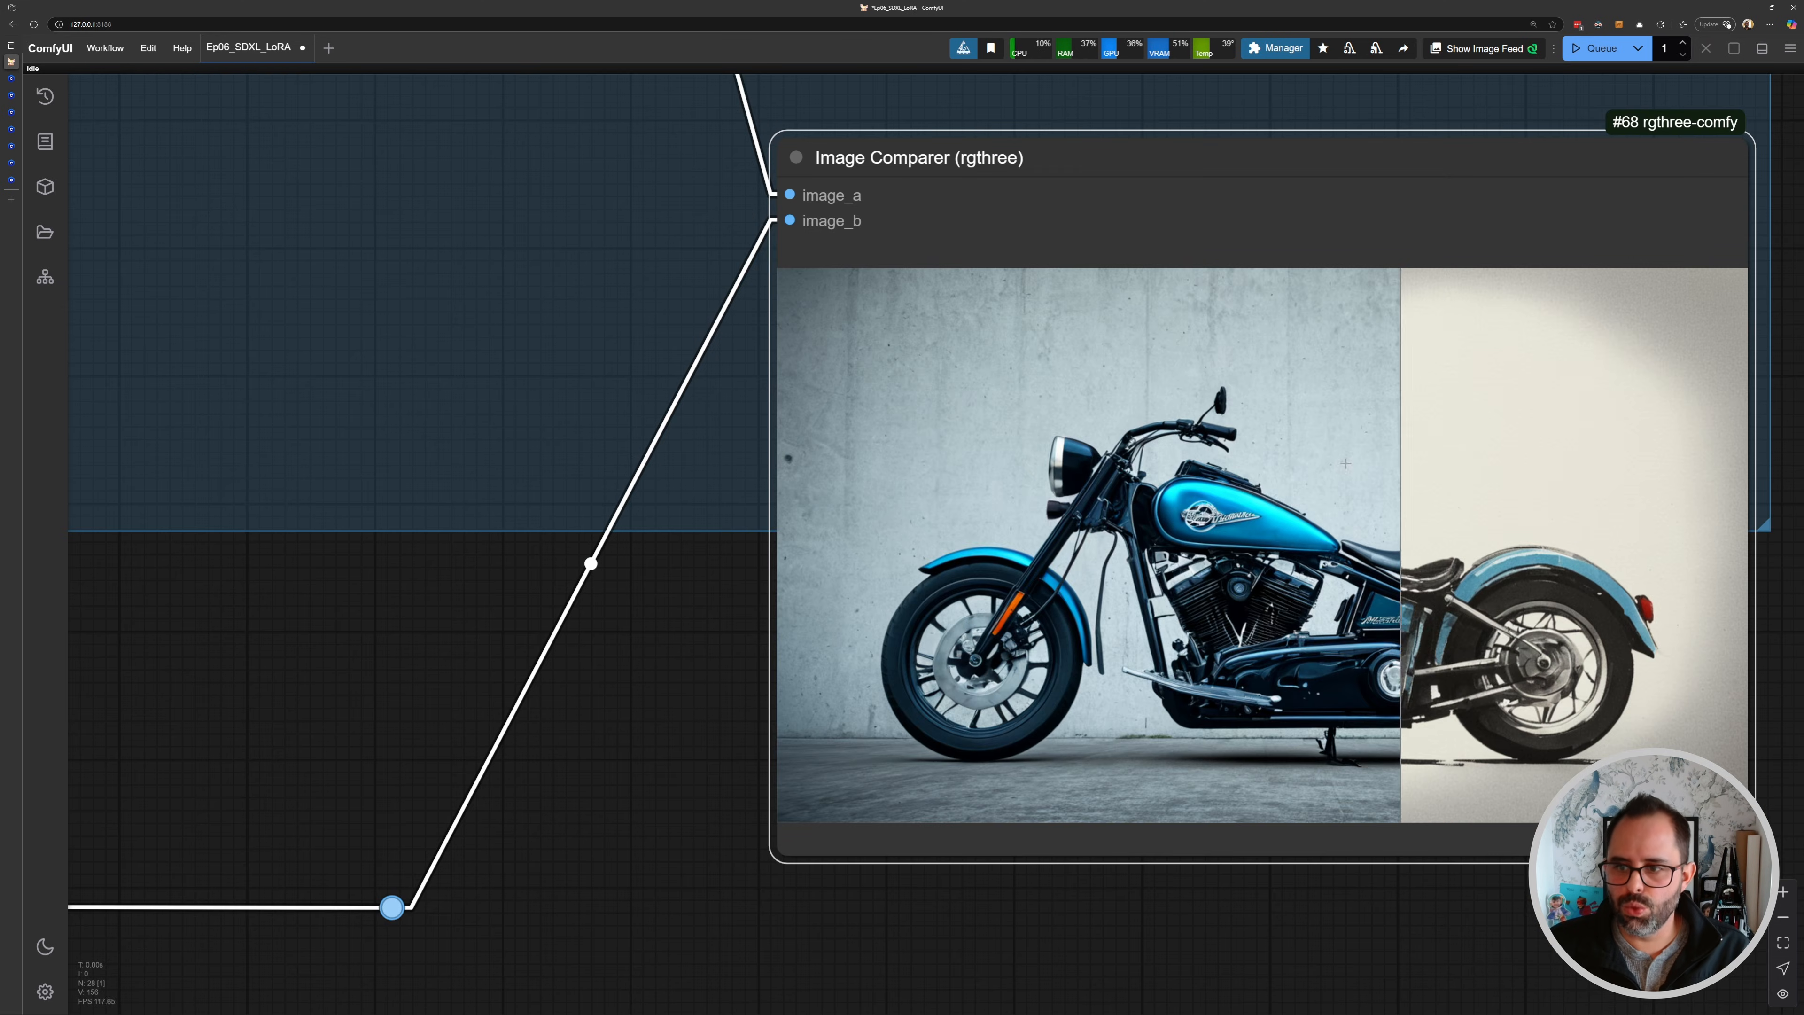
scroll(632, 365, down, 4)
- Set the KSampler denoise to 0.55 and queue the generation again
drag(193, 181, 966, 563)
scroll(713, 262, up, 2)
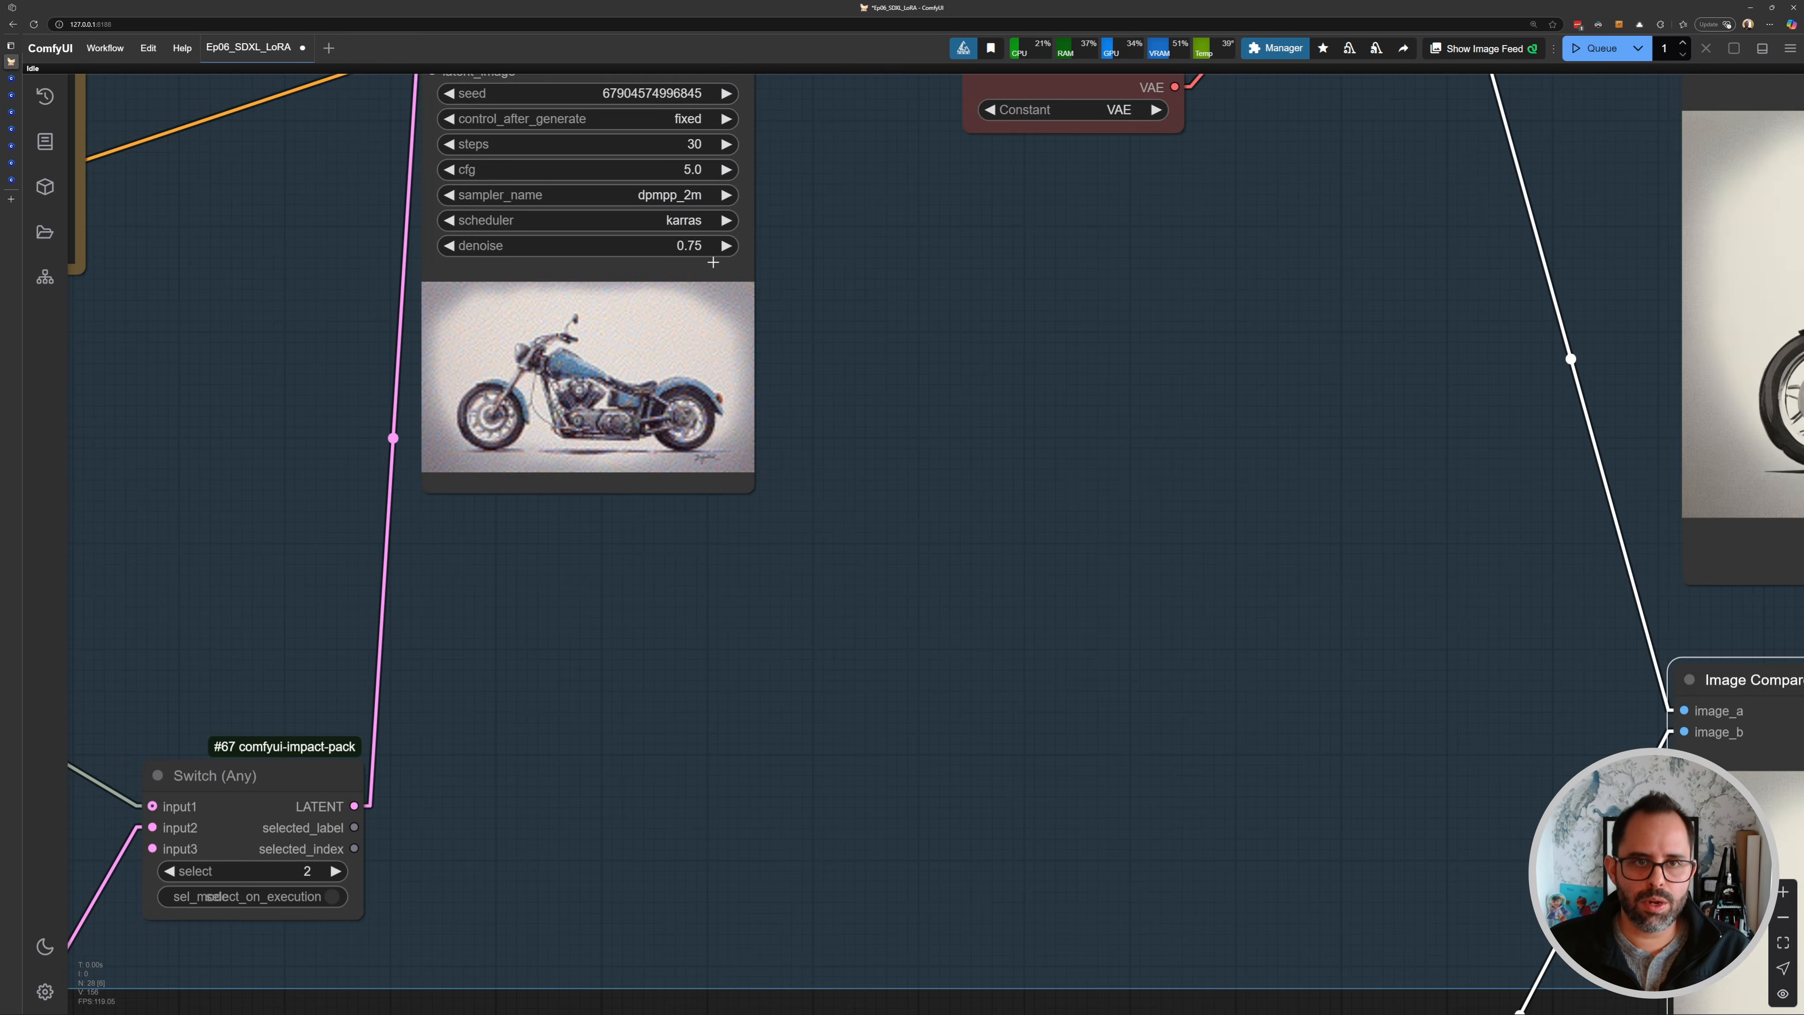
click(689, 252)
key(Return)
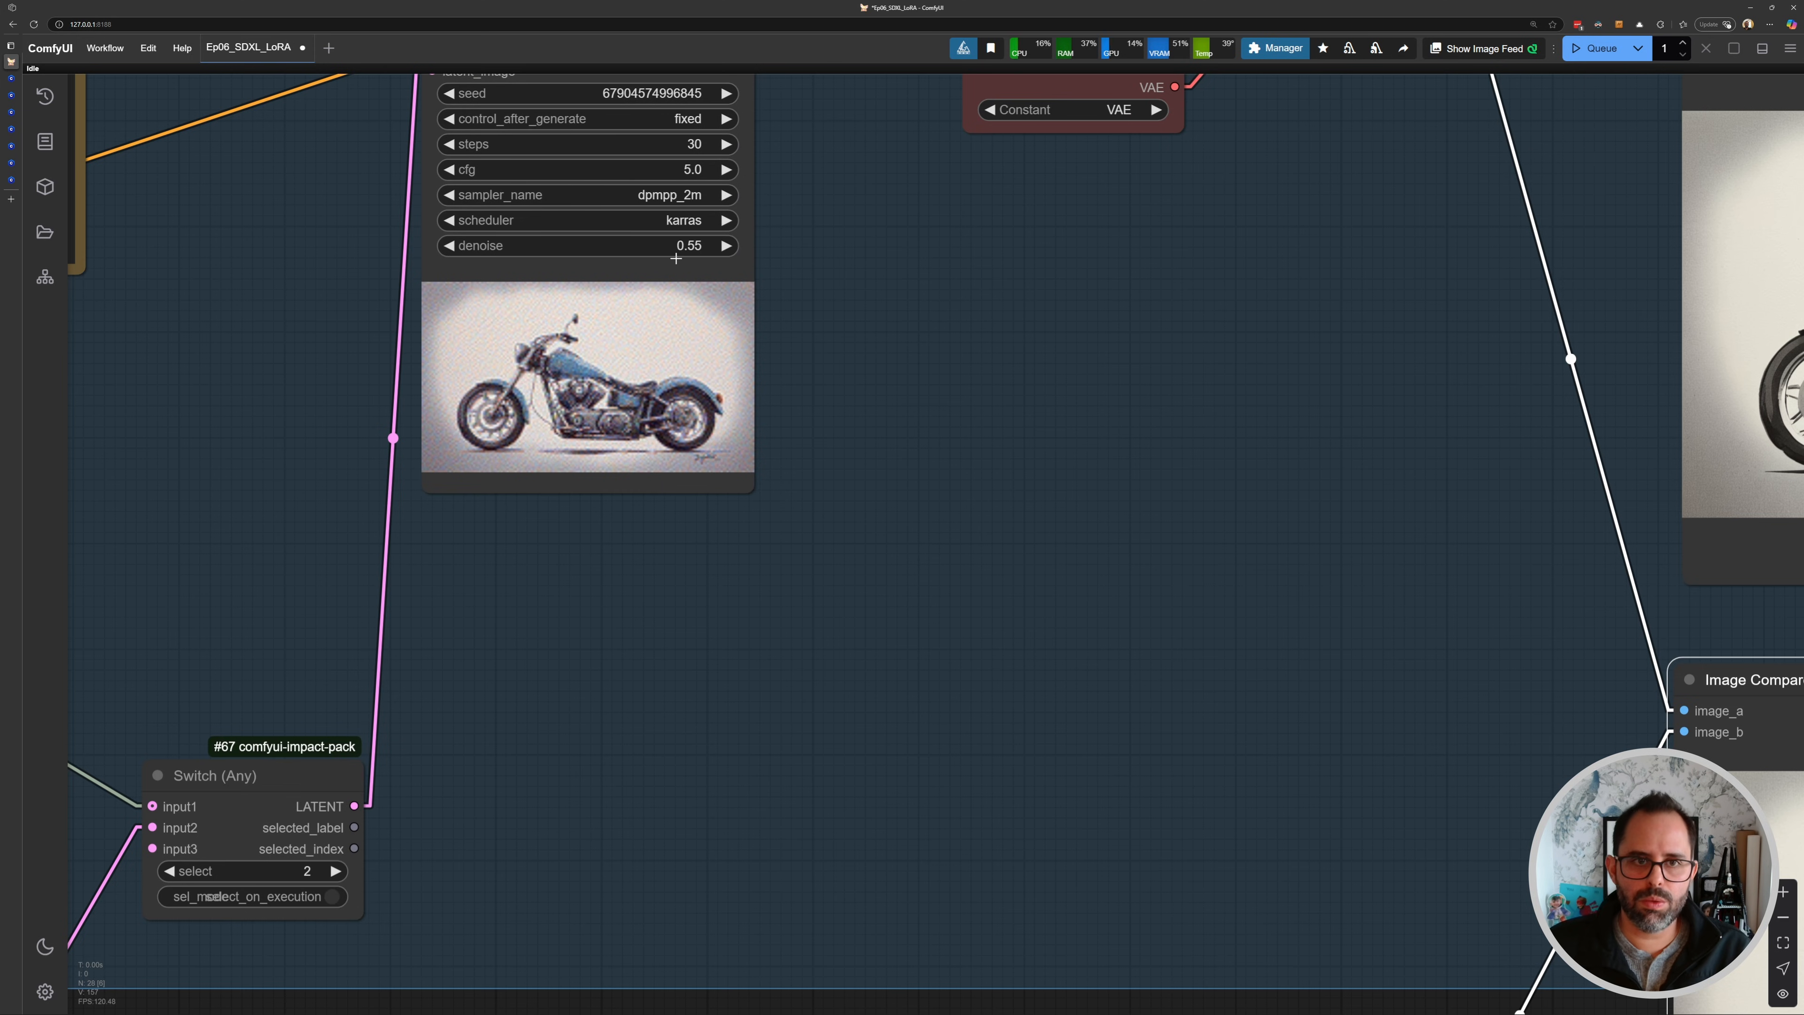
key(ctrl+Return)
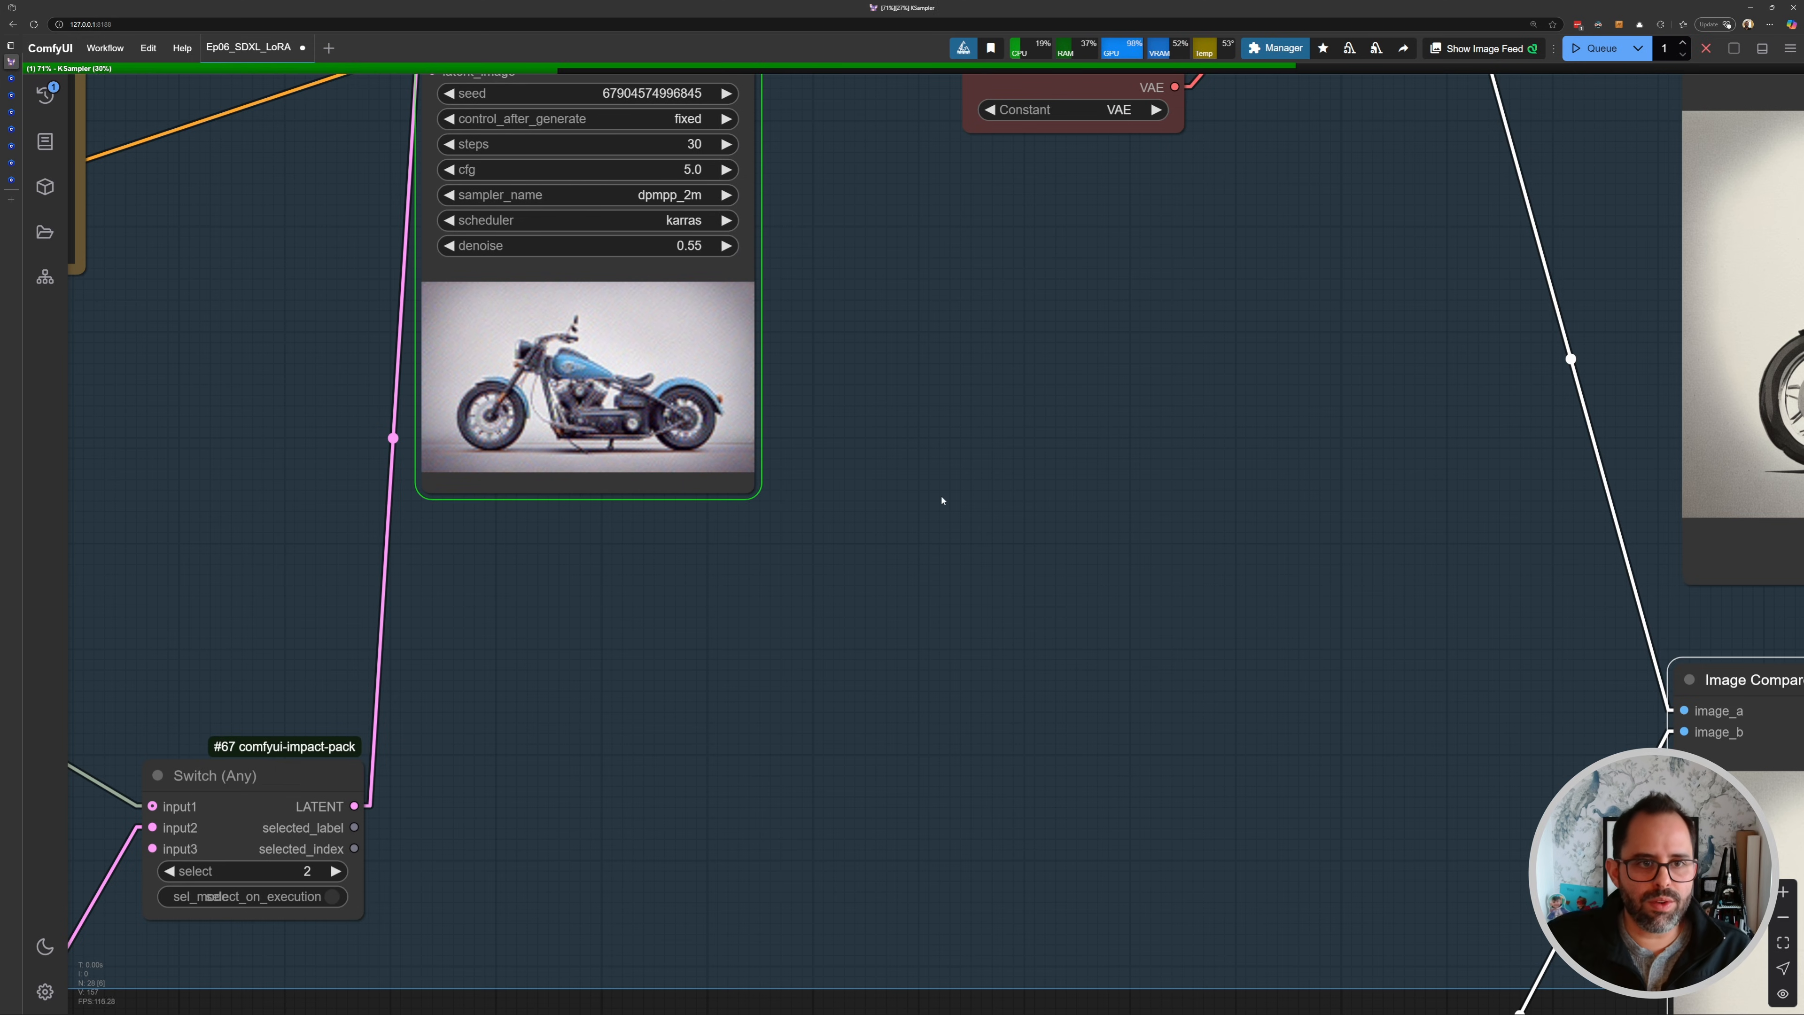
- Examine the latest result side by side with the loaded image in the Image Comparer
drag(1748, 713, 787, 488)
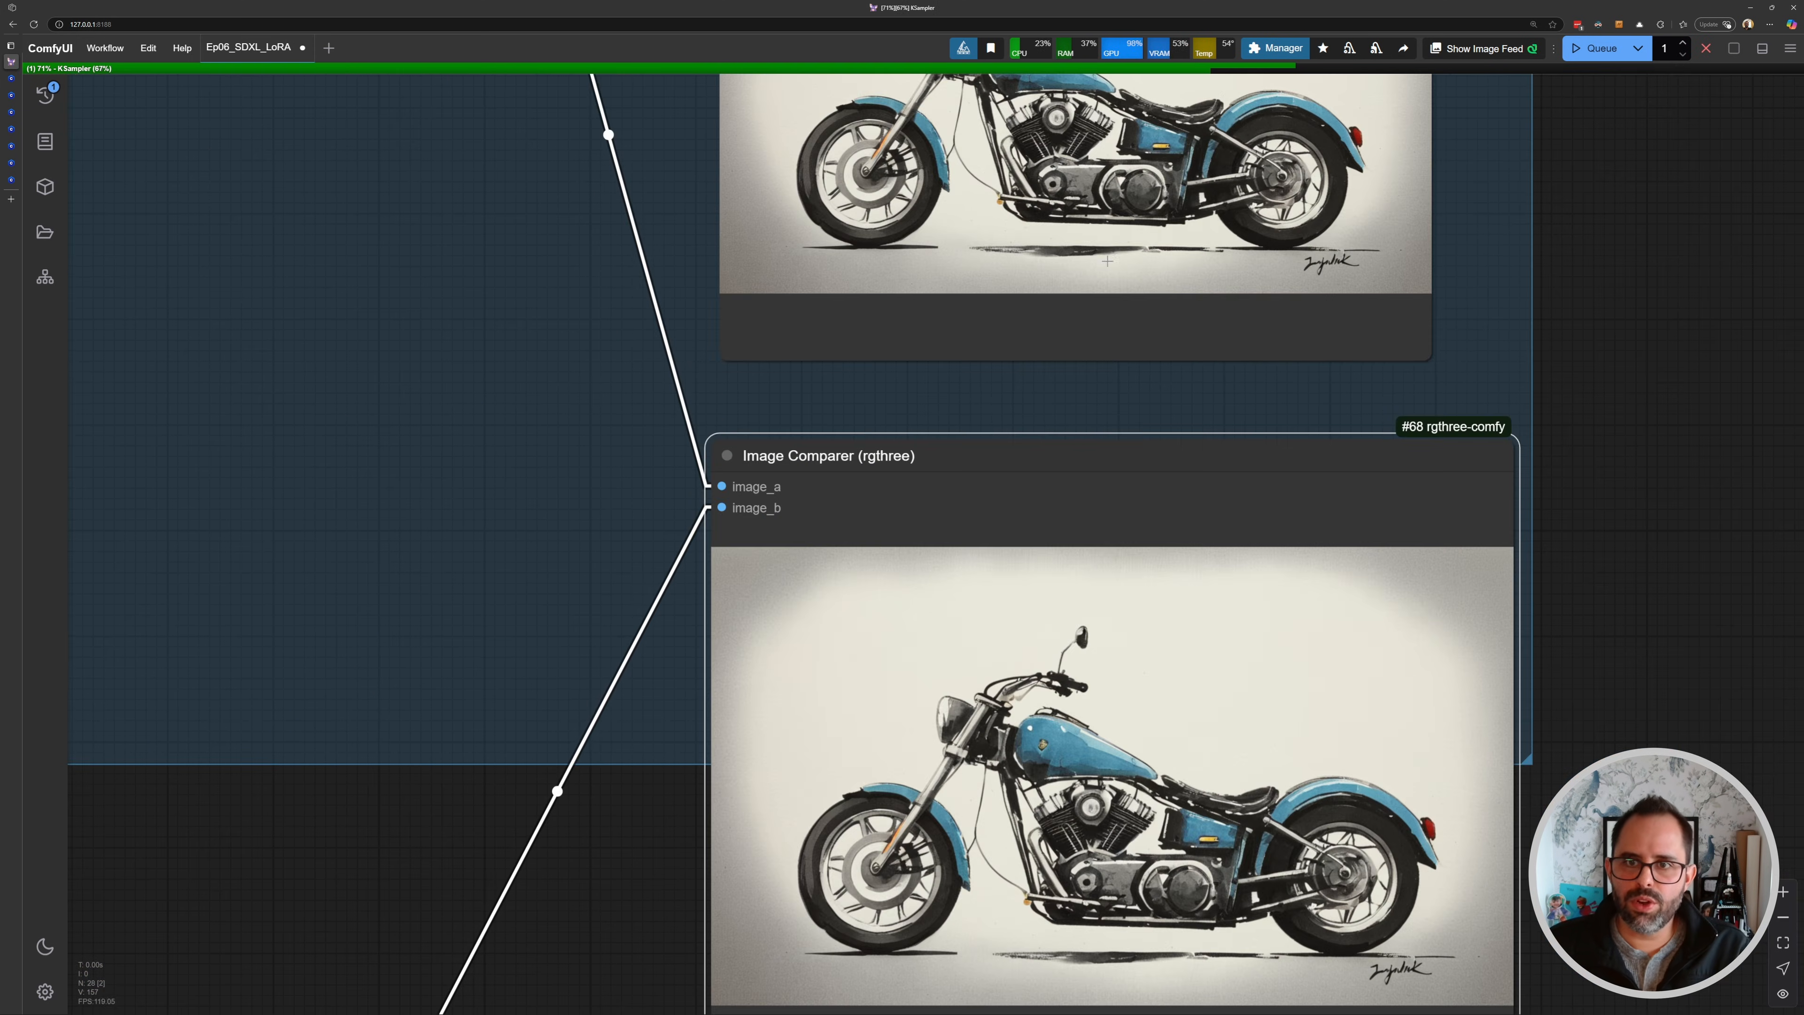
drag(1072, 249, 1035, 388)
drag(1008, 576, 1003, 181)
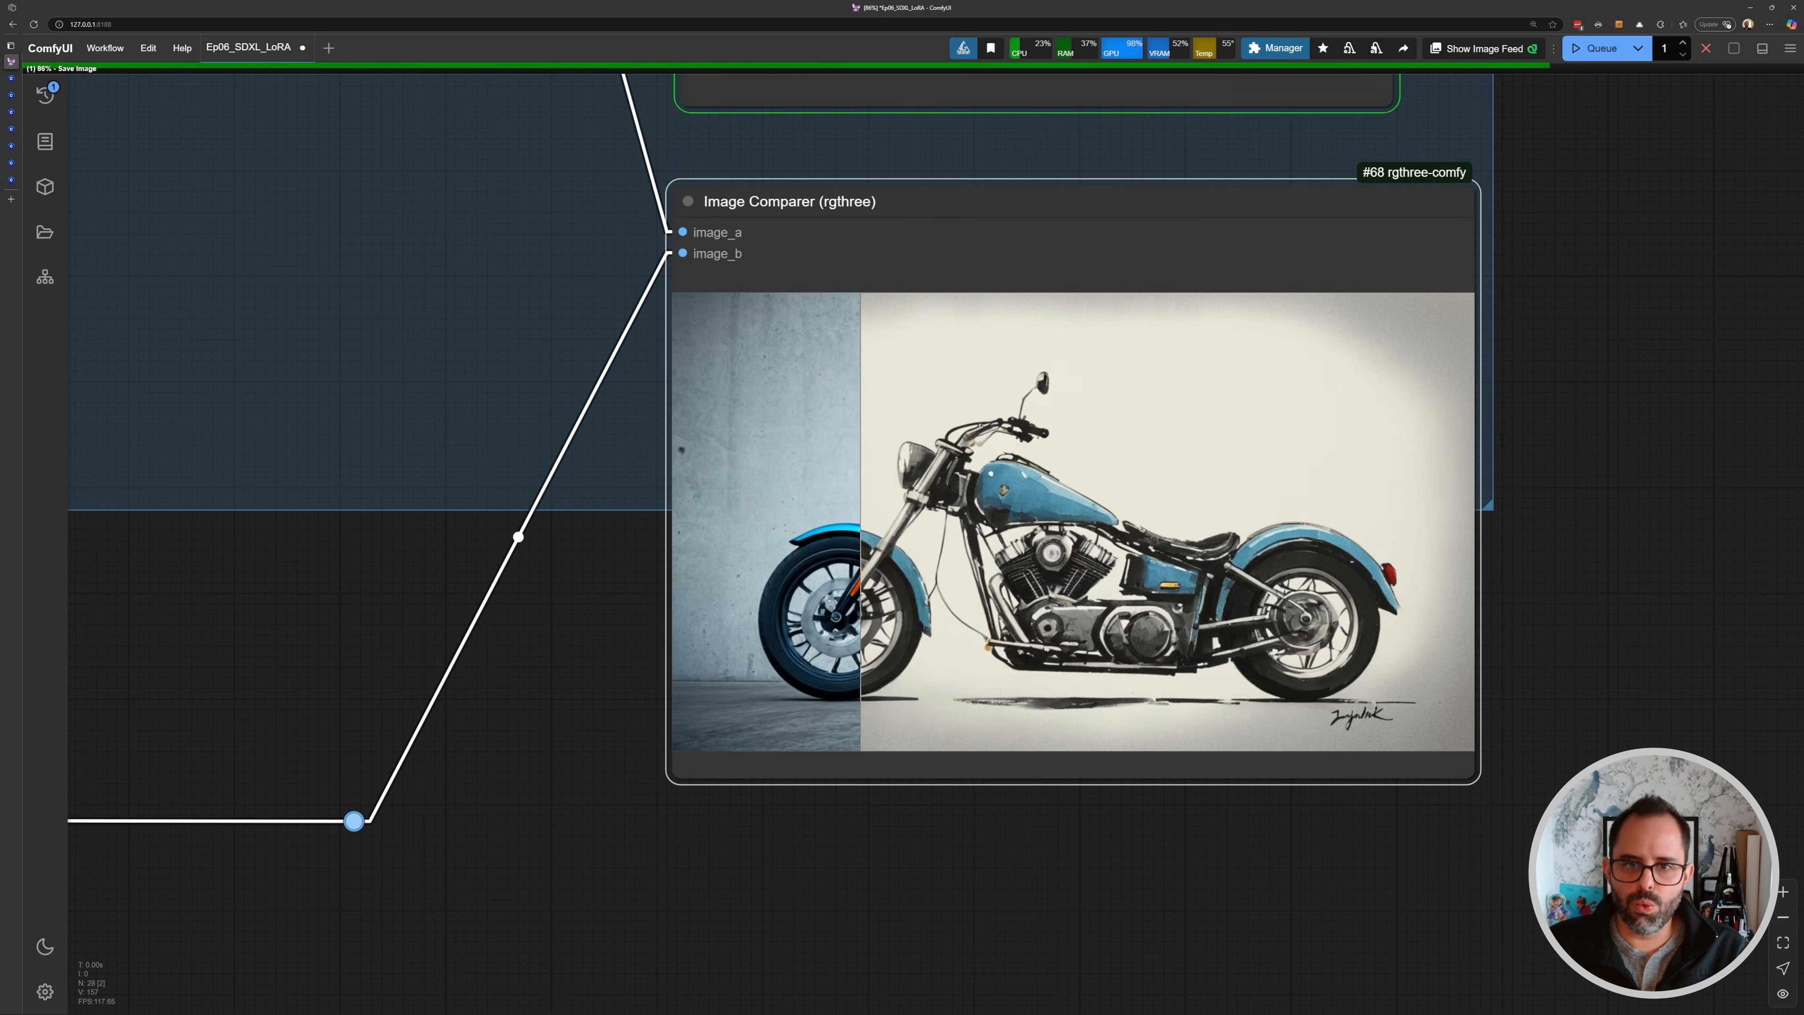
scroll(781, 448, up, 6)
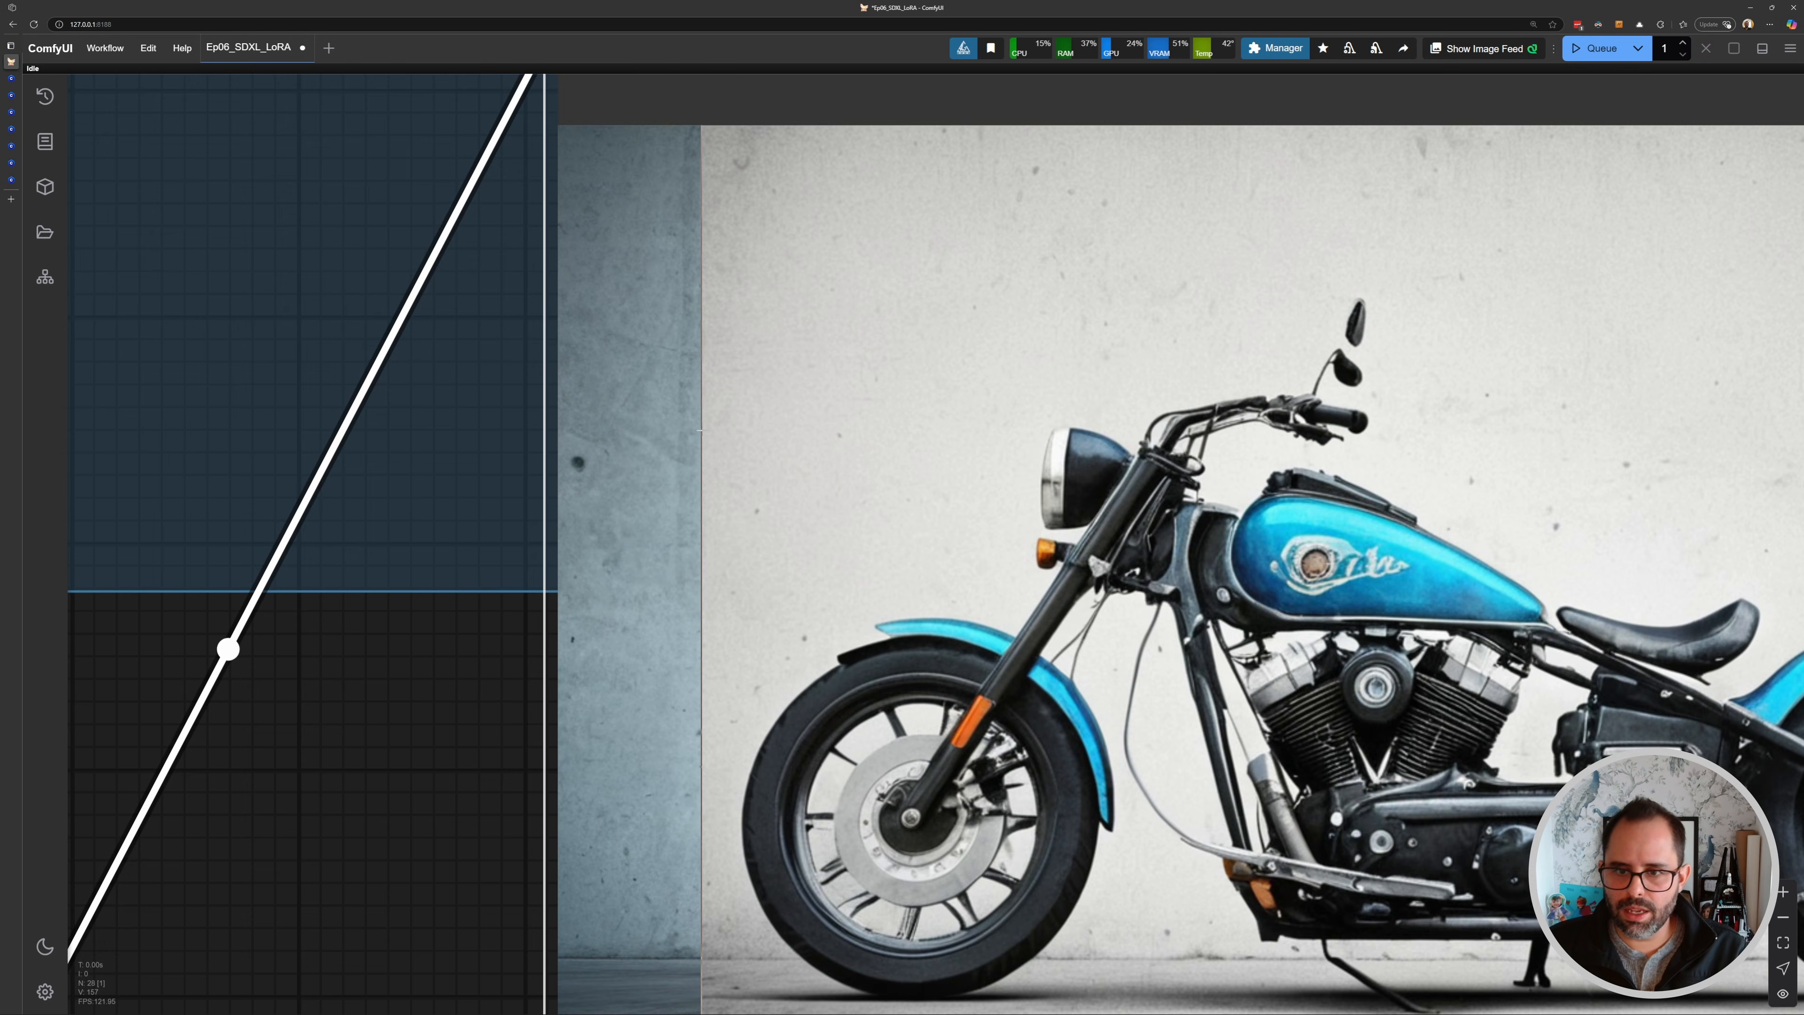
drag(1362, 522, 1010, 386)
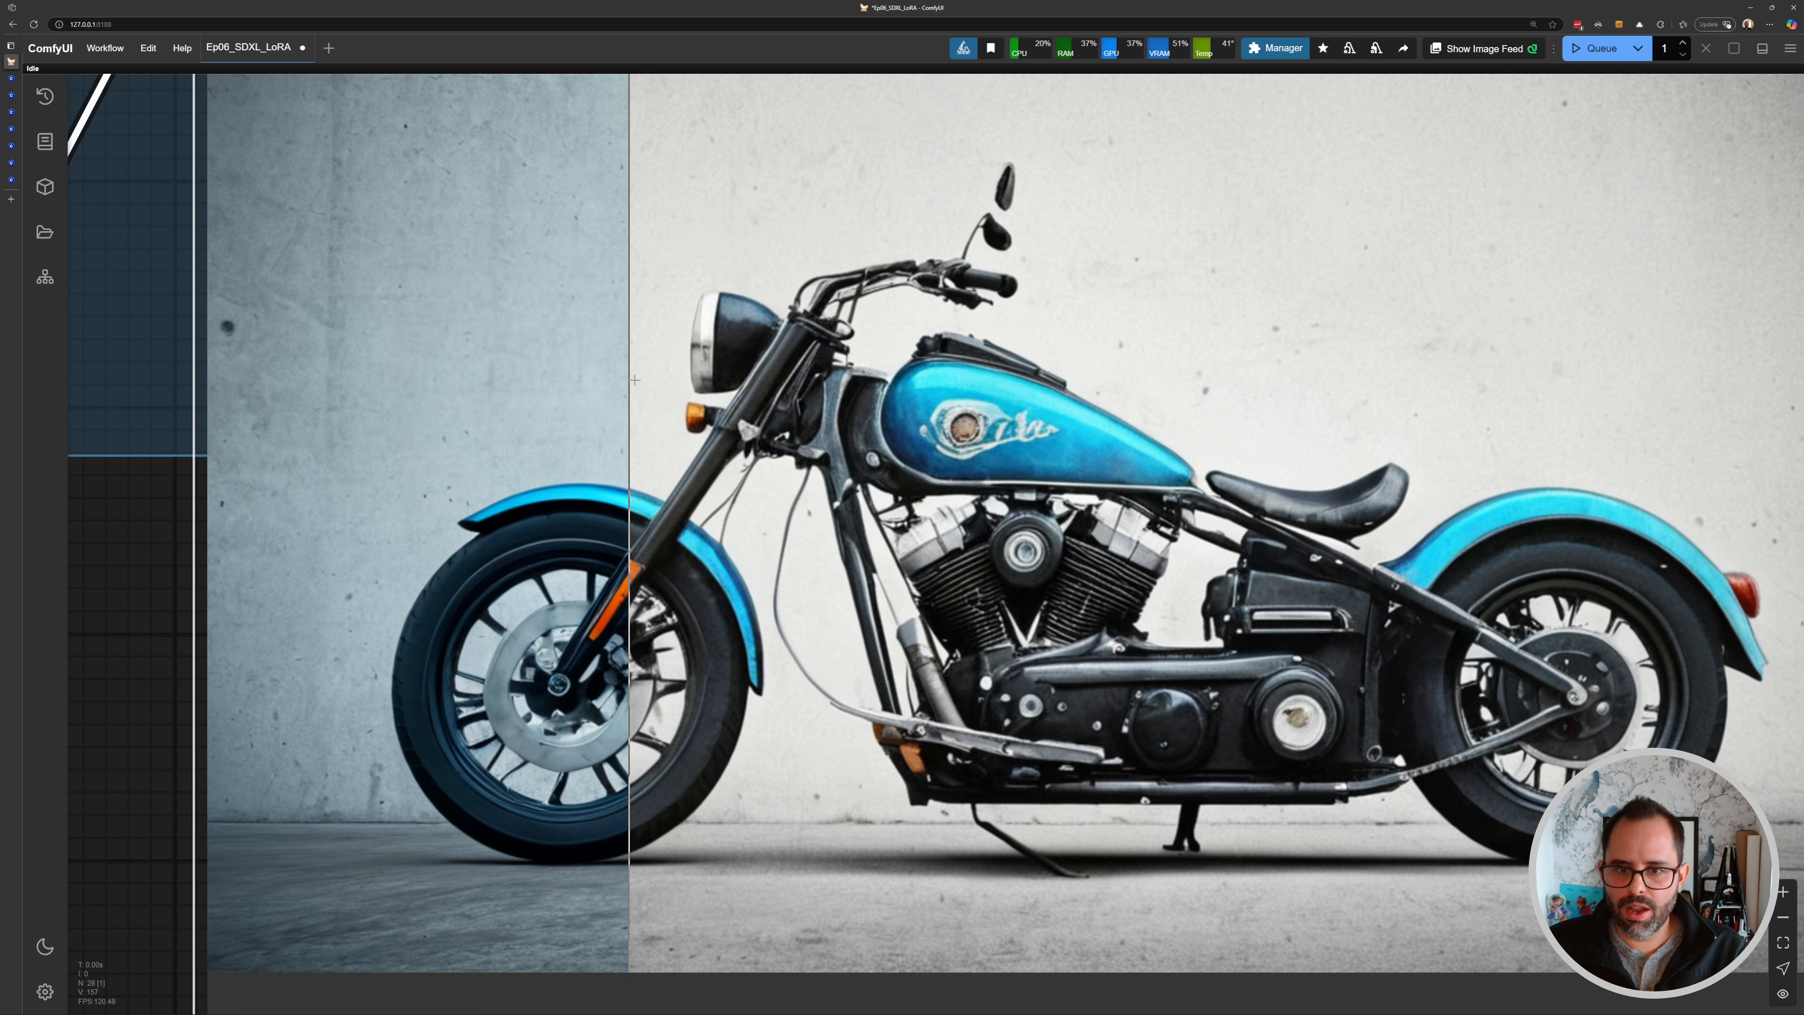
scroll(493, 393, down, 8)
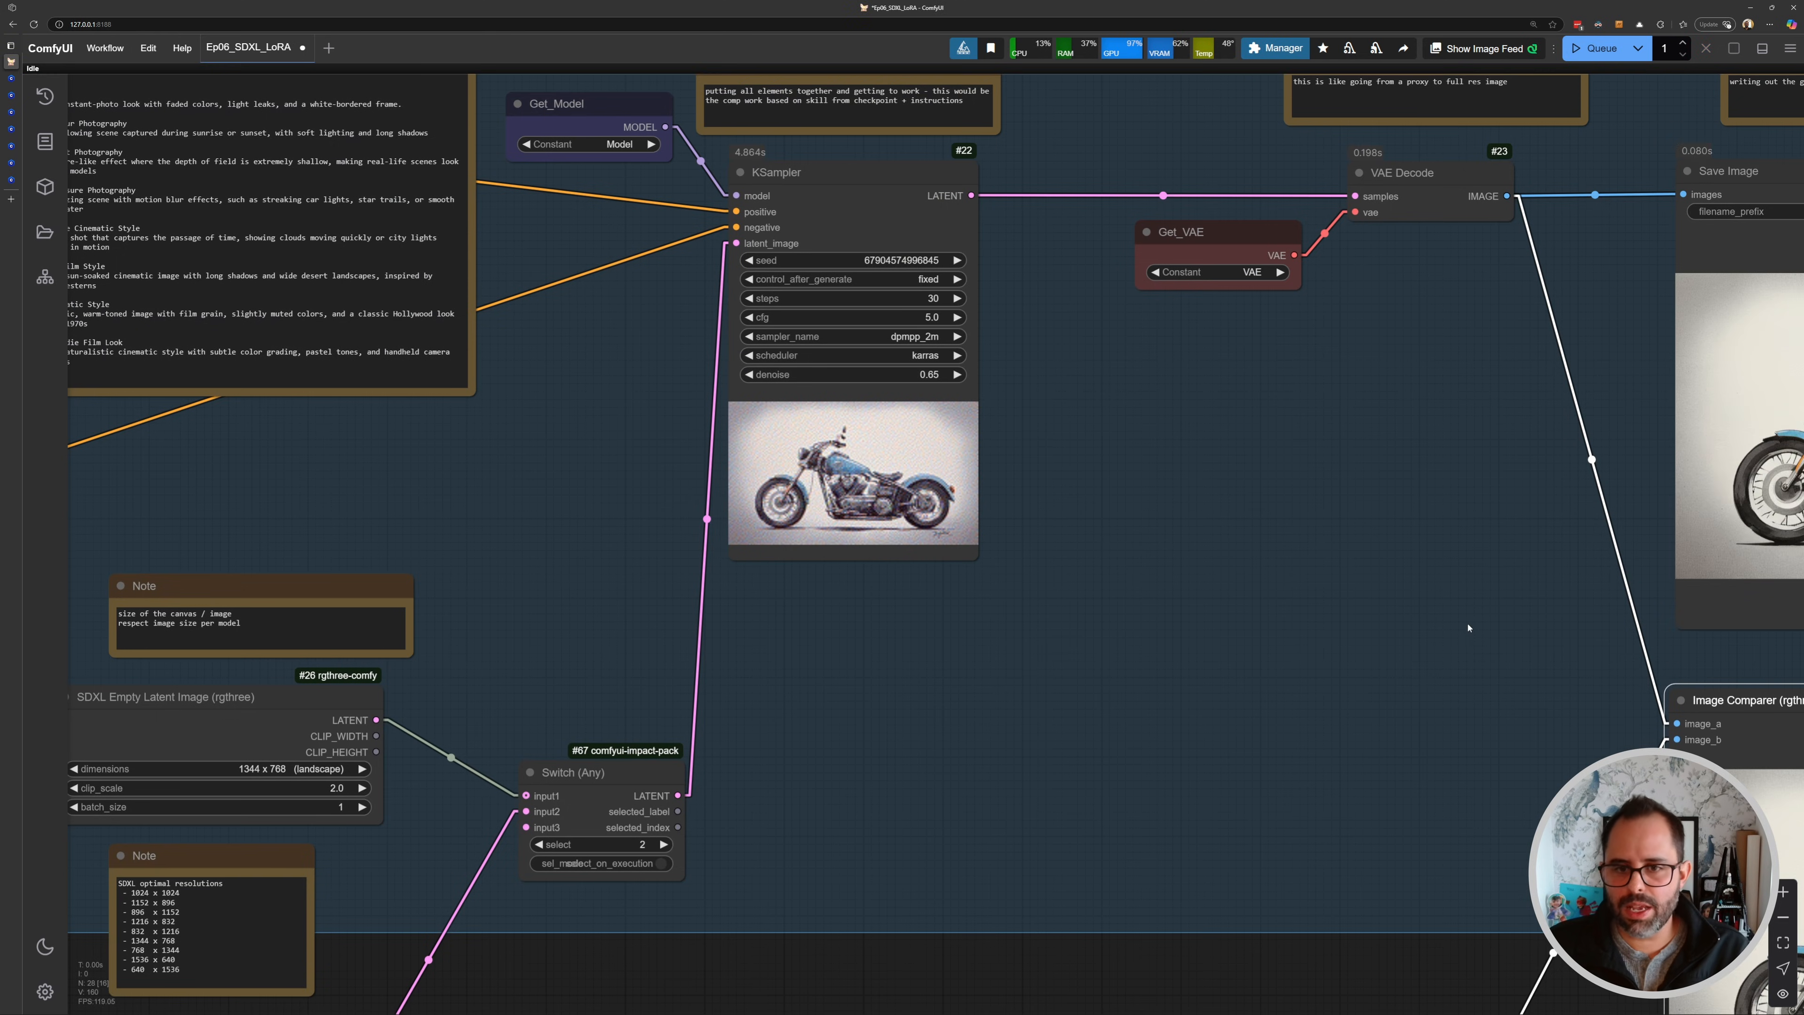
scroll(1035, 440, up, 5)
drag(1036, 439, 808, 376)
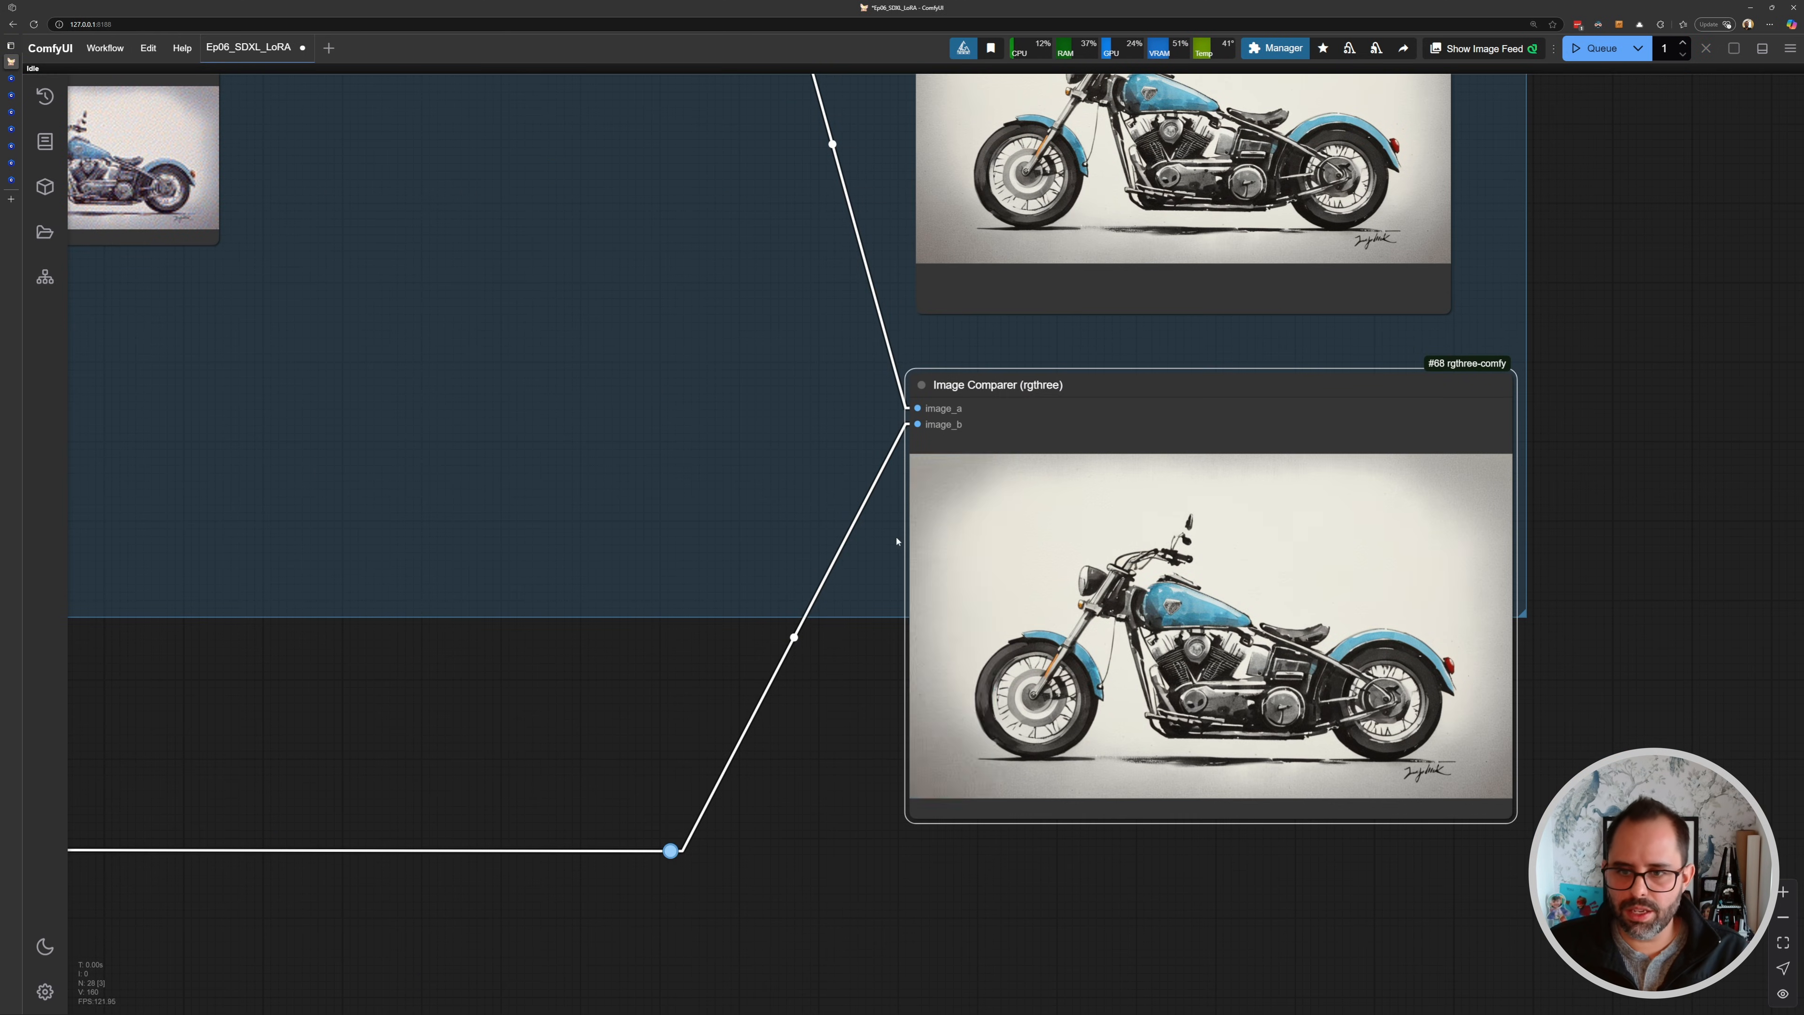
scroll(1480, 614, up, 5)
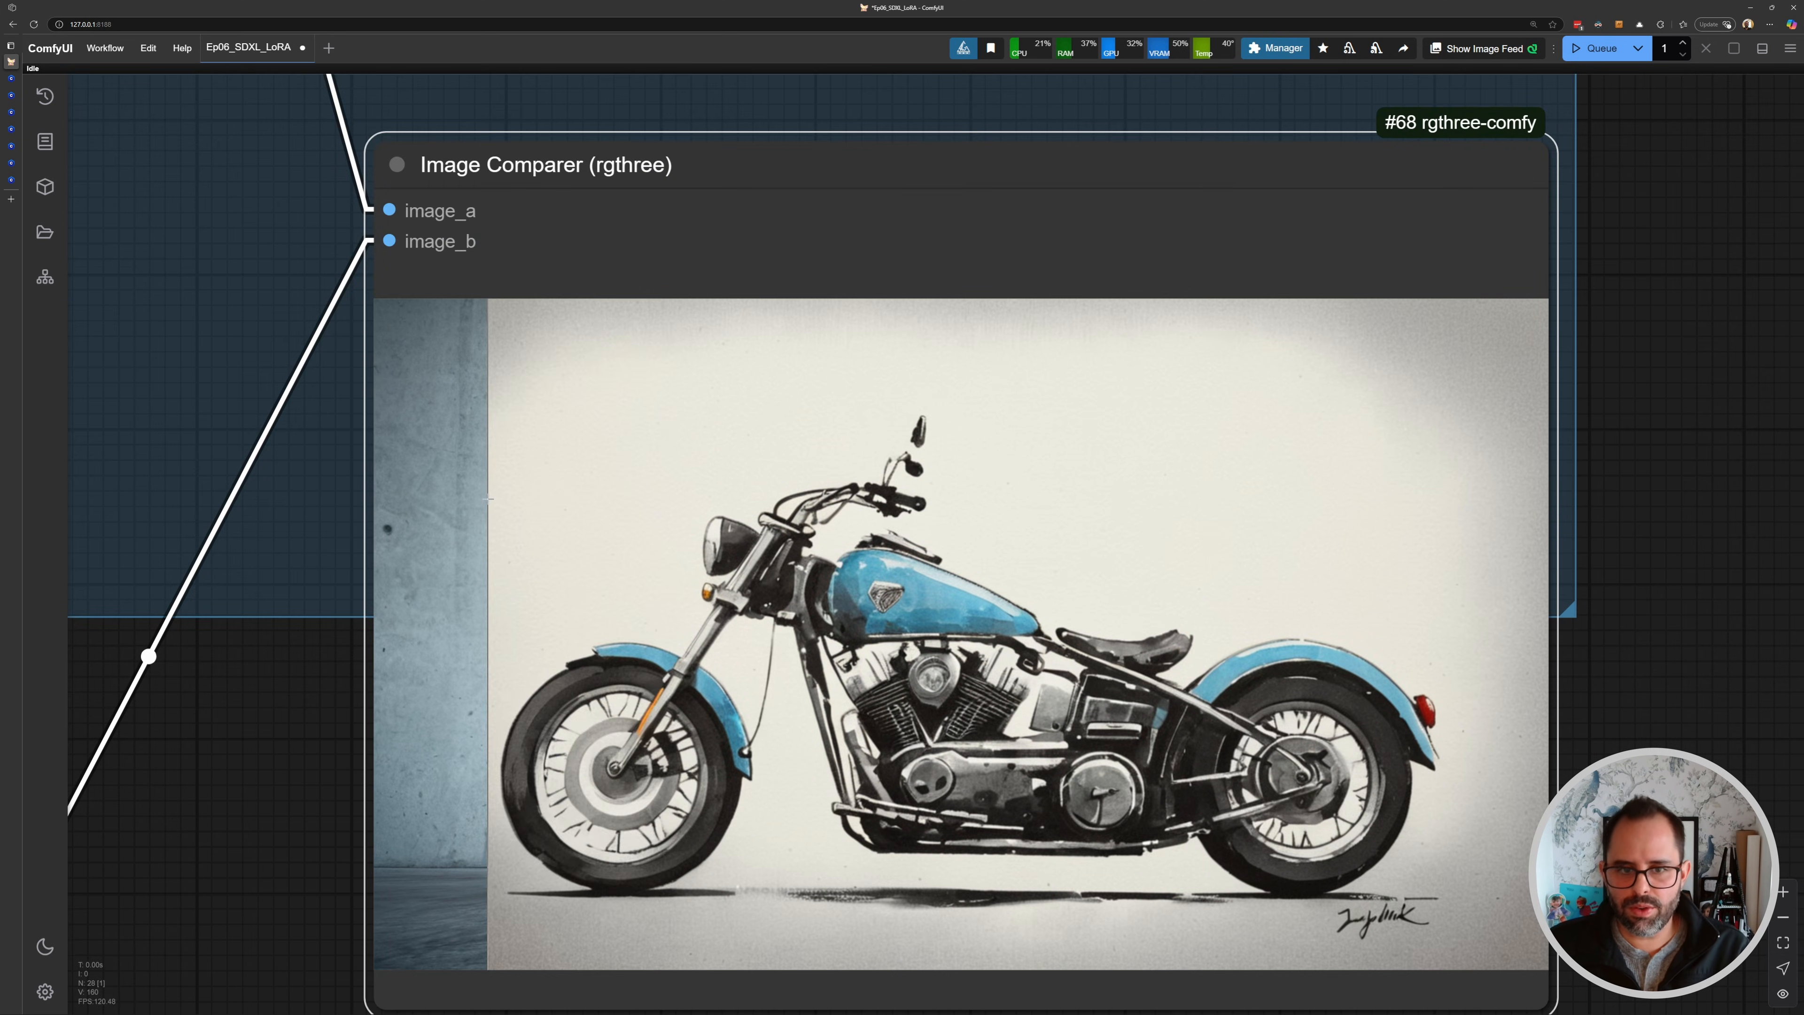
scroll(485, 483, down, 3)
drag(485, 483, 838, 532)
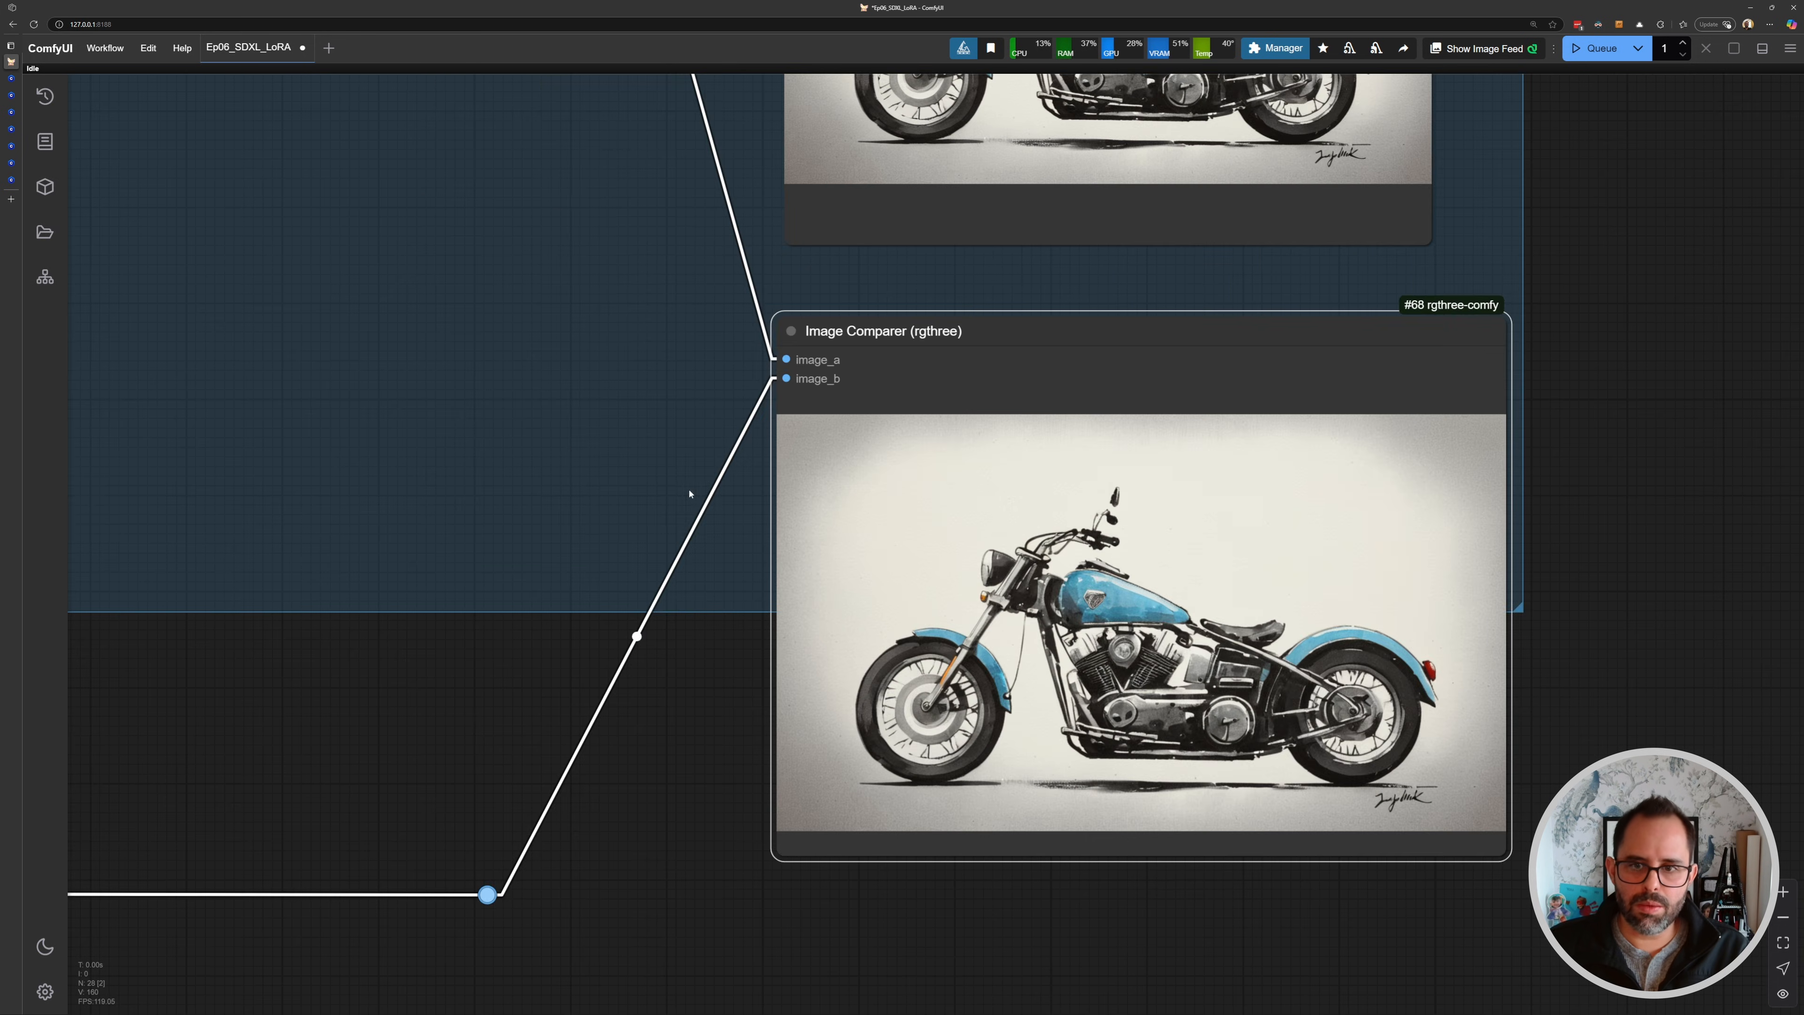
scroll(569, 441, down, 2)
scroll(570, 442, down, 3)
scroll(569, 442, up, 2)
drag(144, 415, 748, 473)
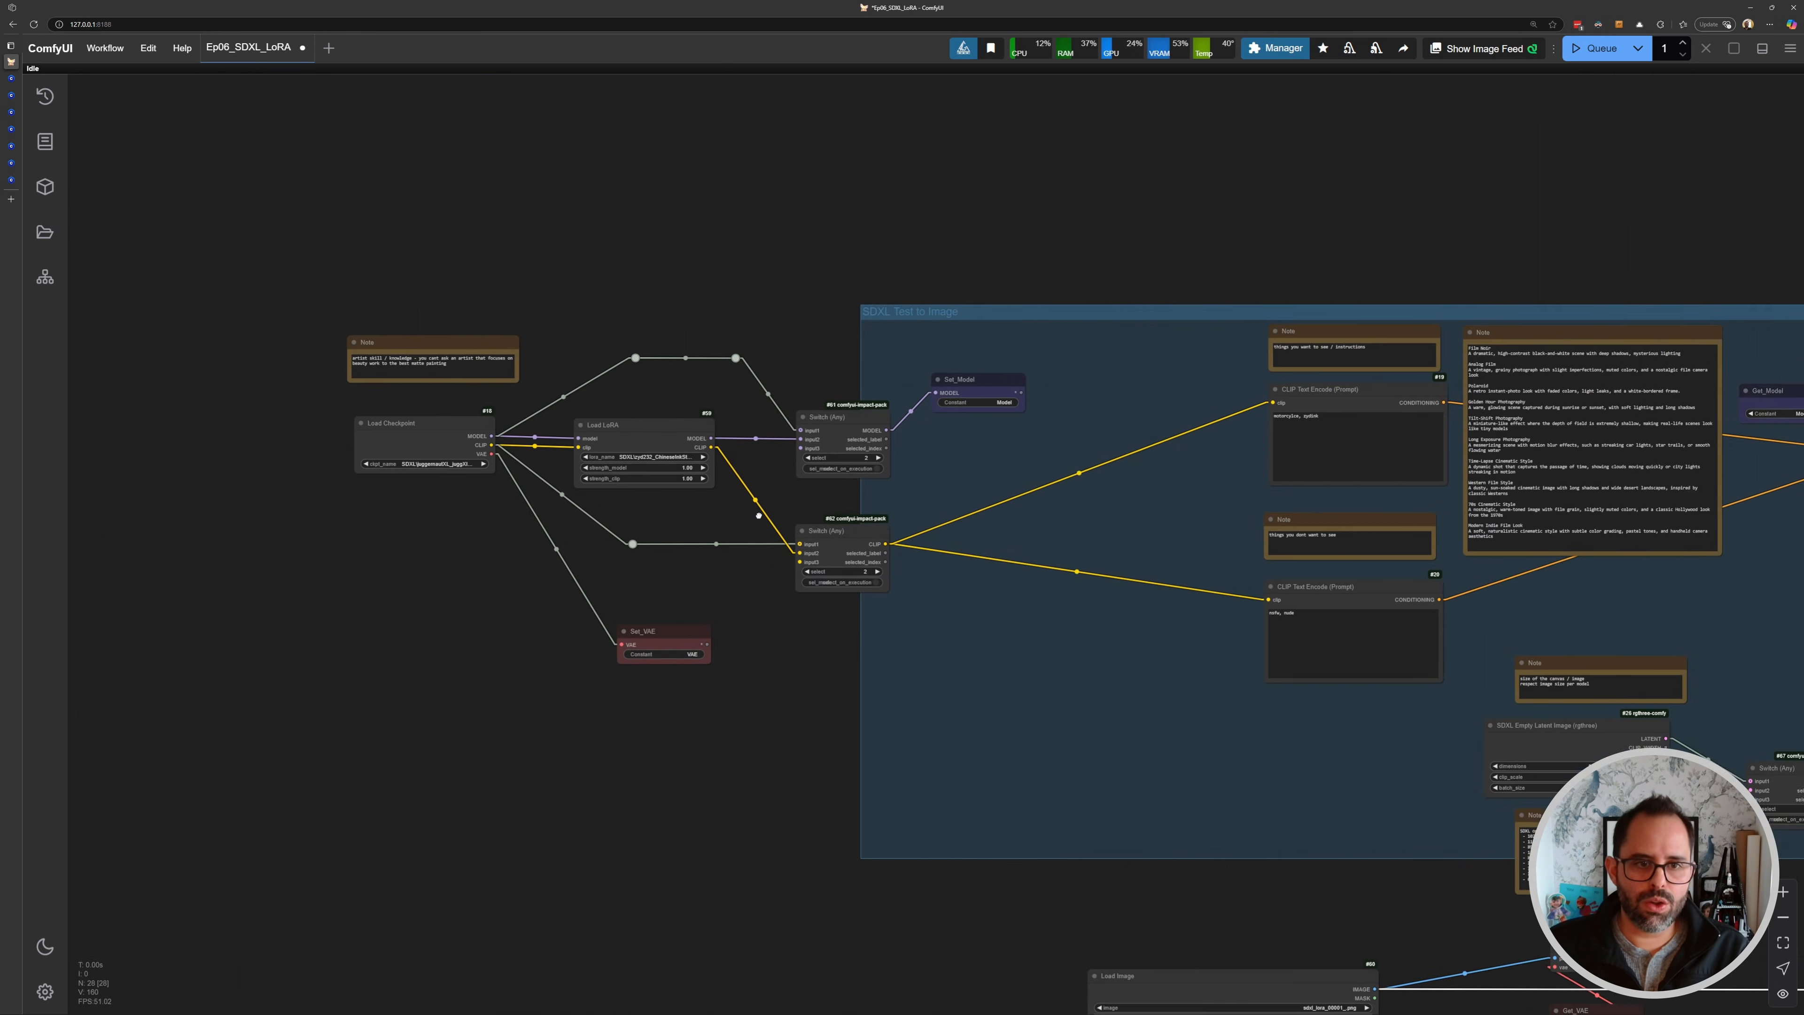
- Switch the Load LoRA node to the SDXL\wizards_vintage_comics-Underground16 LoRA
scroll(748, 473, up, 4)
scroll(751, 469, up, 3)
drag(594, 443, 1086, 549)
scroll(1015, 531, down, 6)
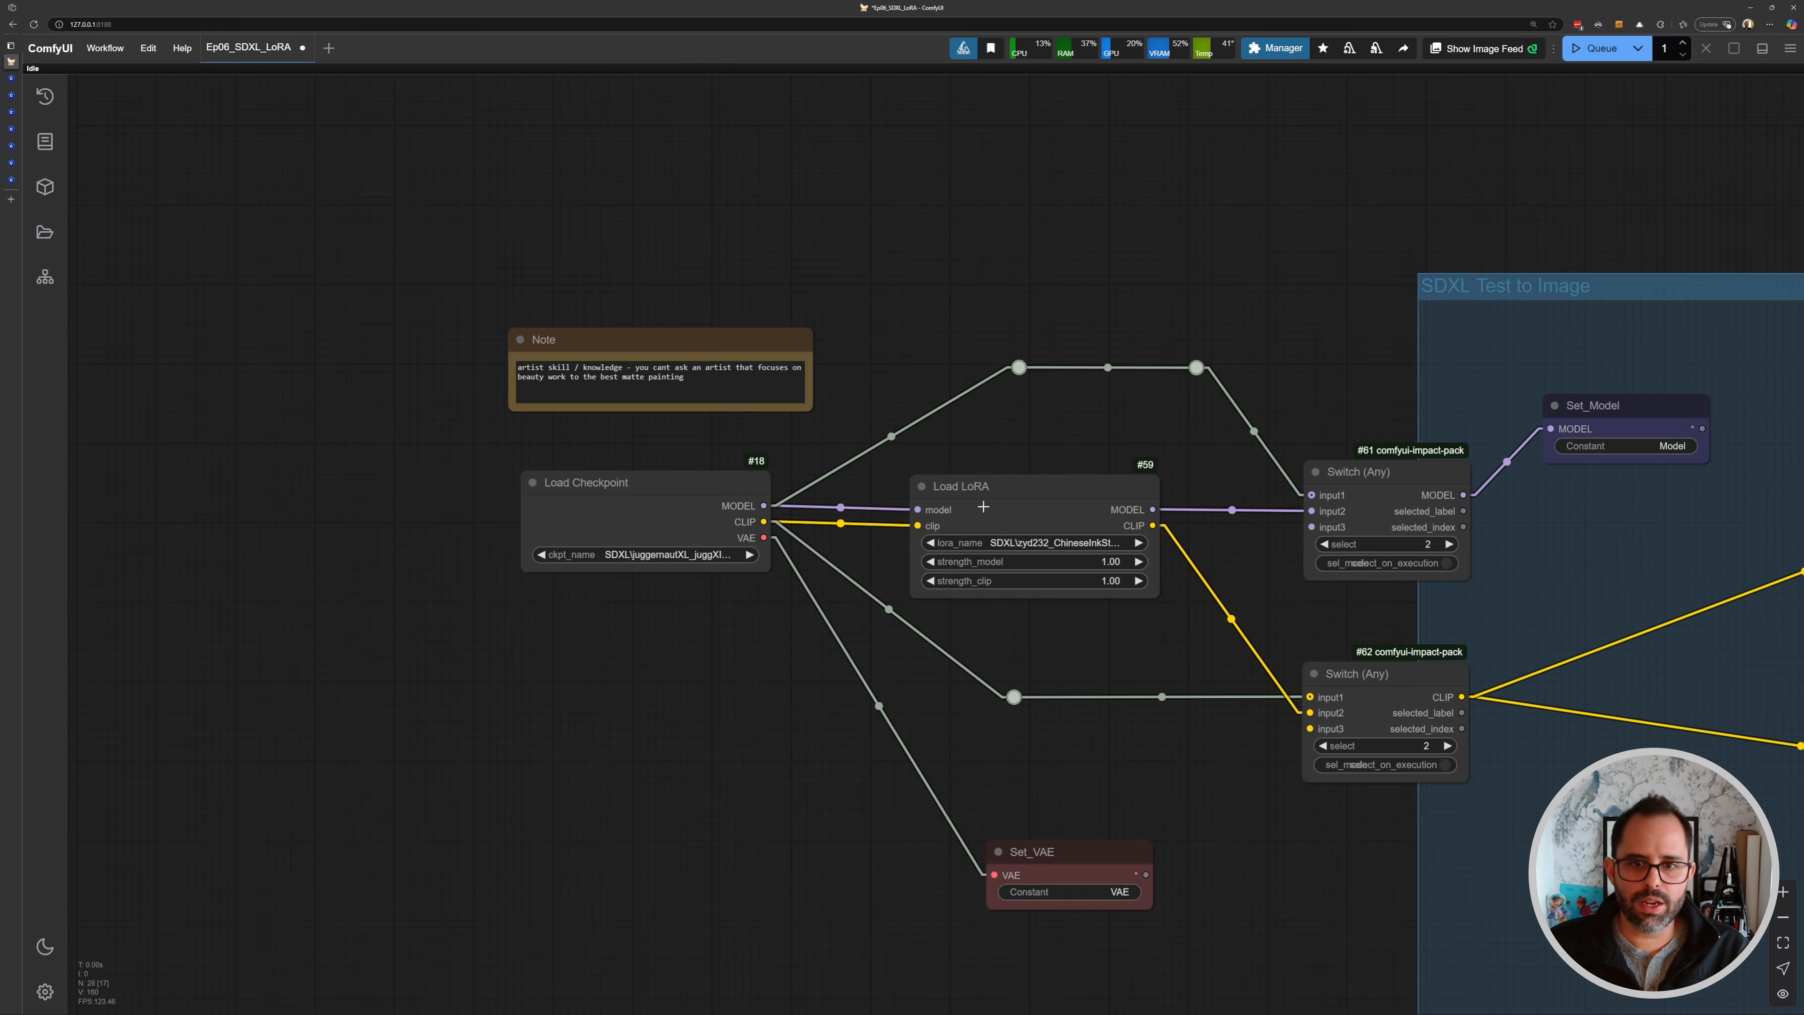
scroll(1035, 535, up, 8)
click(1086, 549)
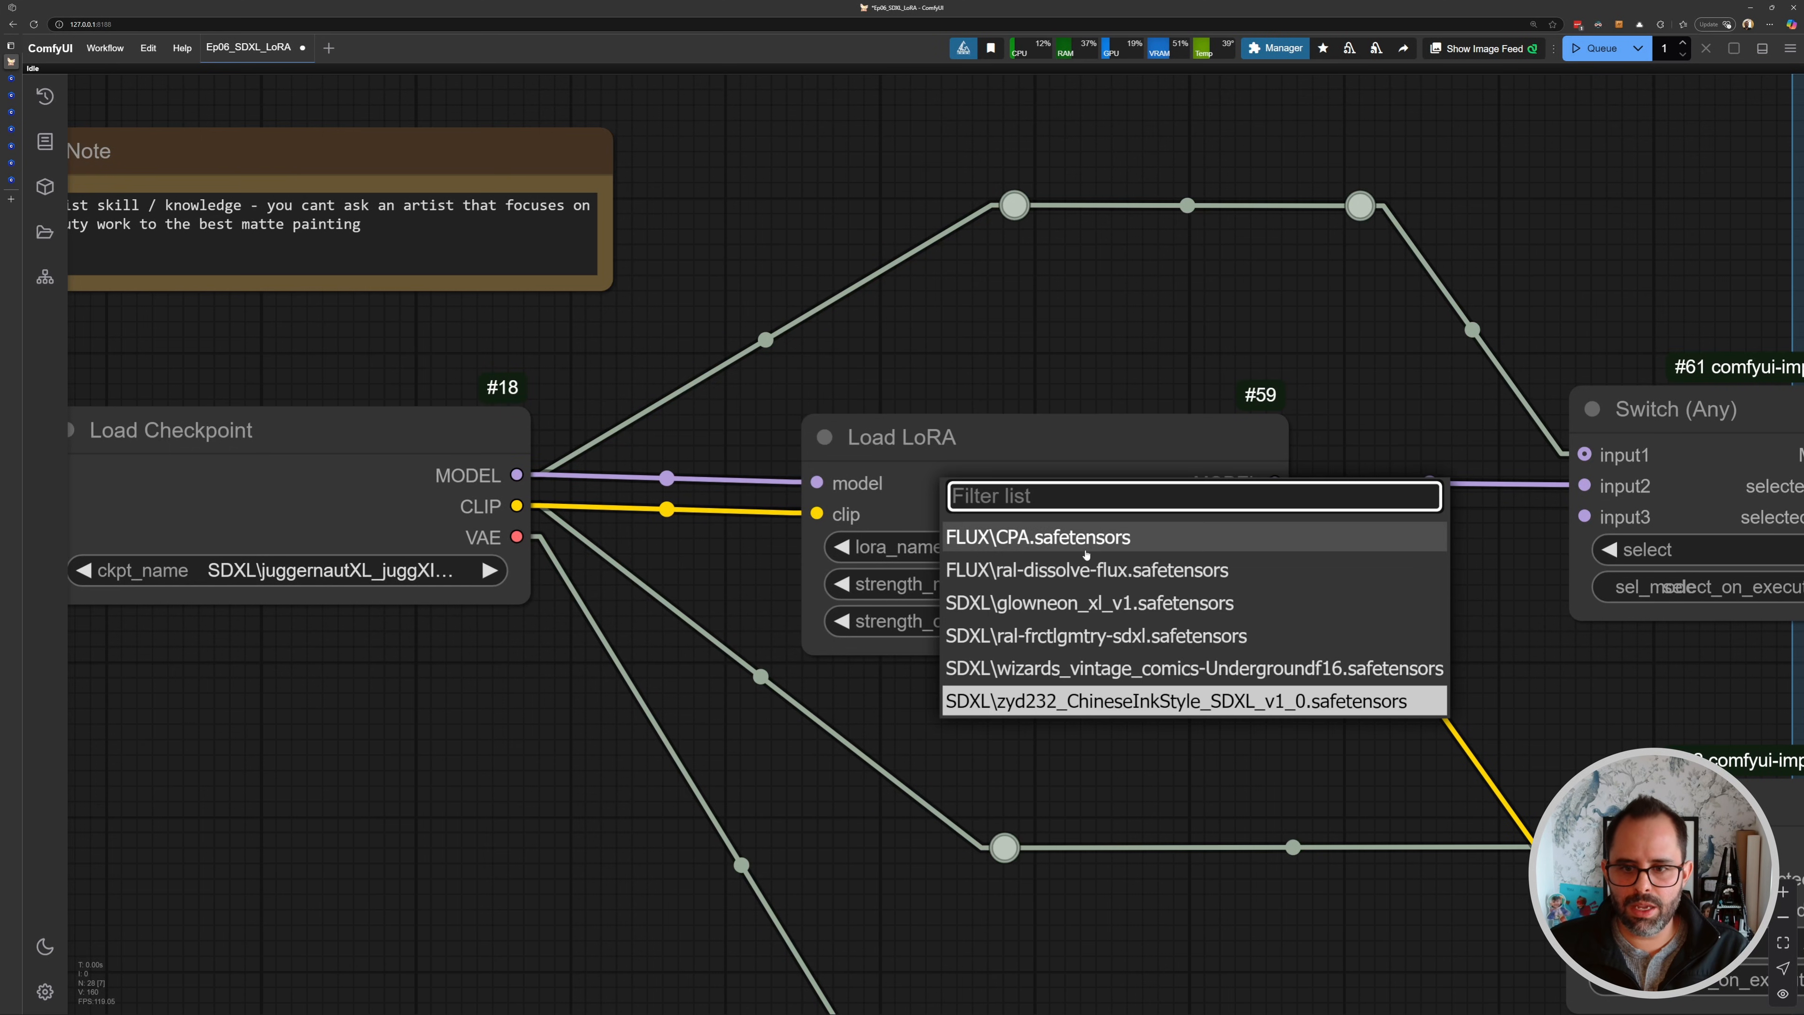
click(1086, 671)
mouse_move(16, 132)
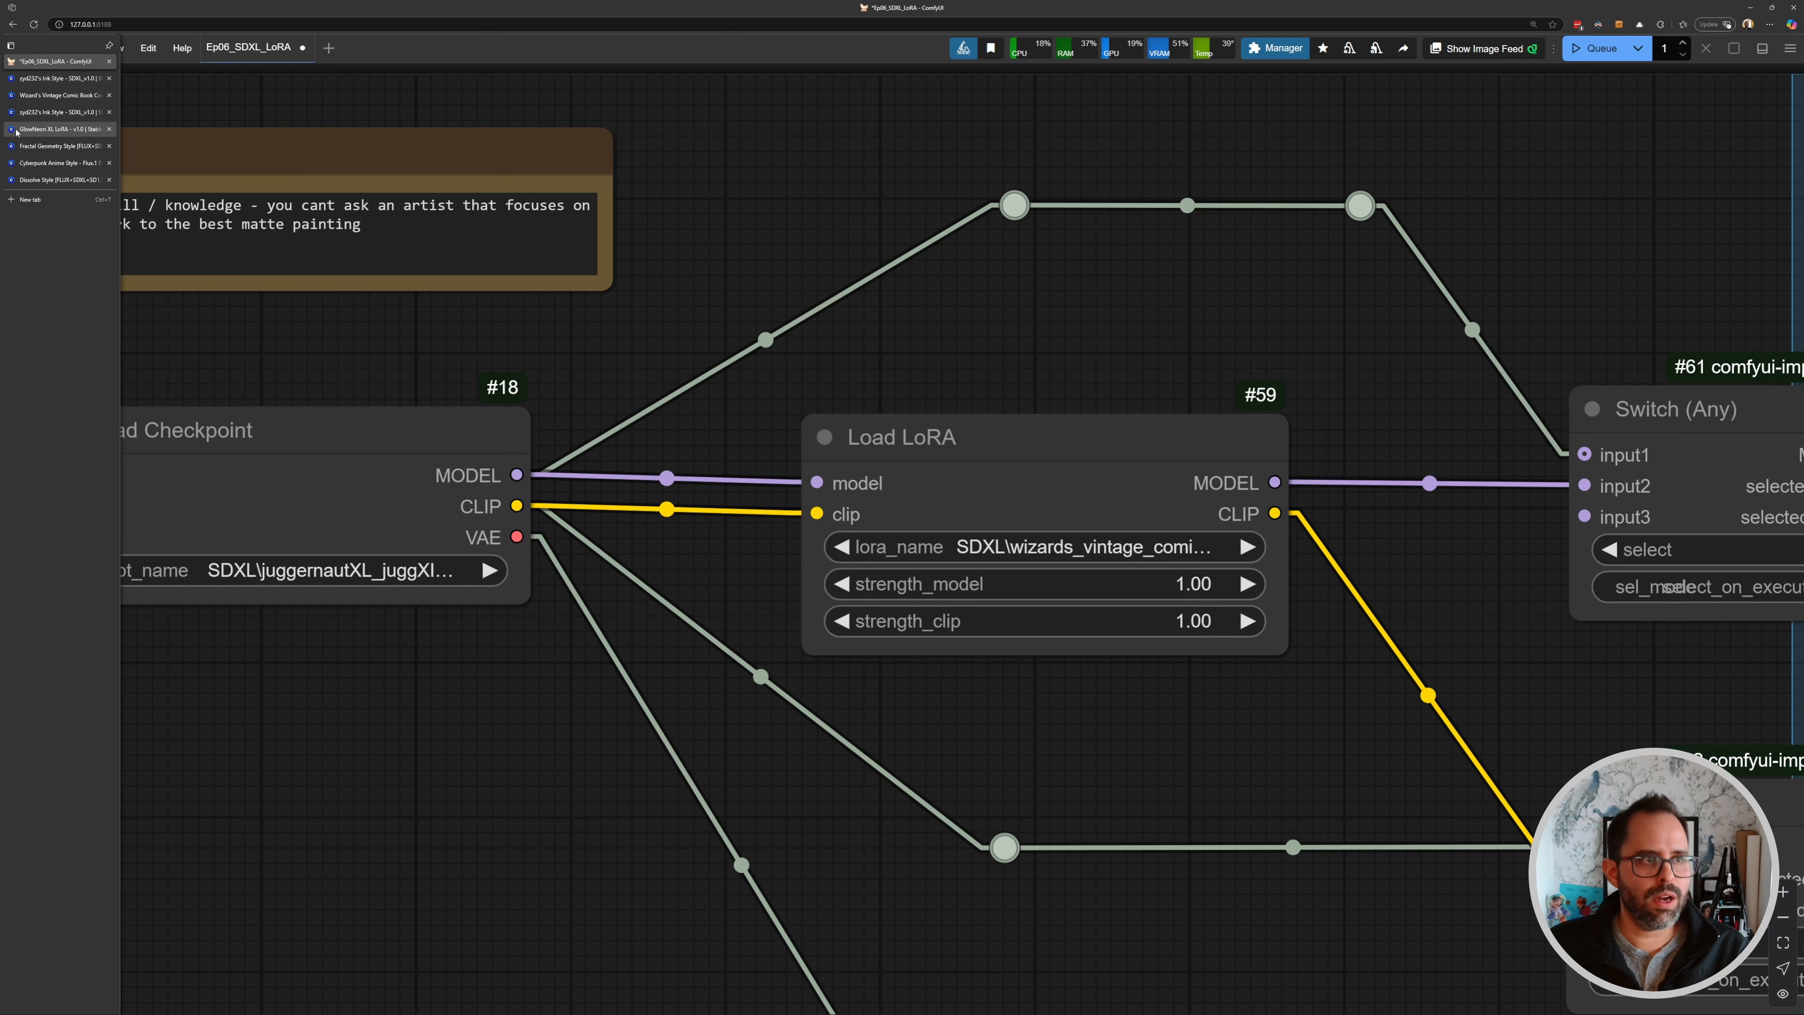
- Look up the LoRA's trigger words on its Civitai page and set the positive prompt to "motorcylce, vintage comic book"
click(57, 95)
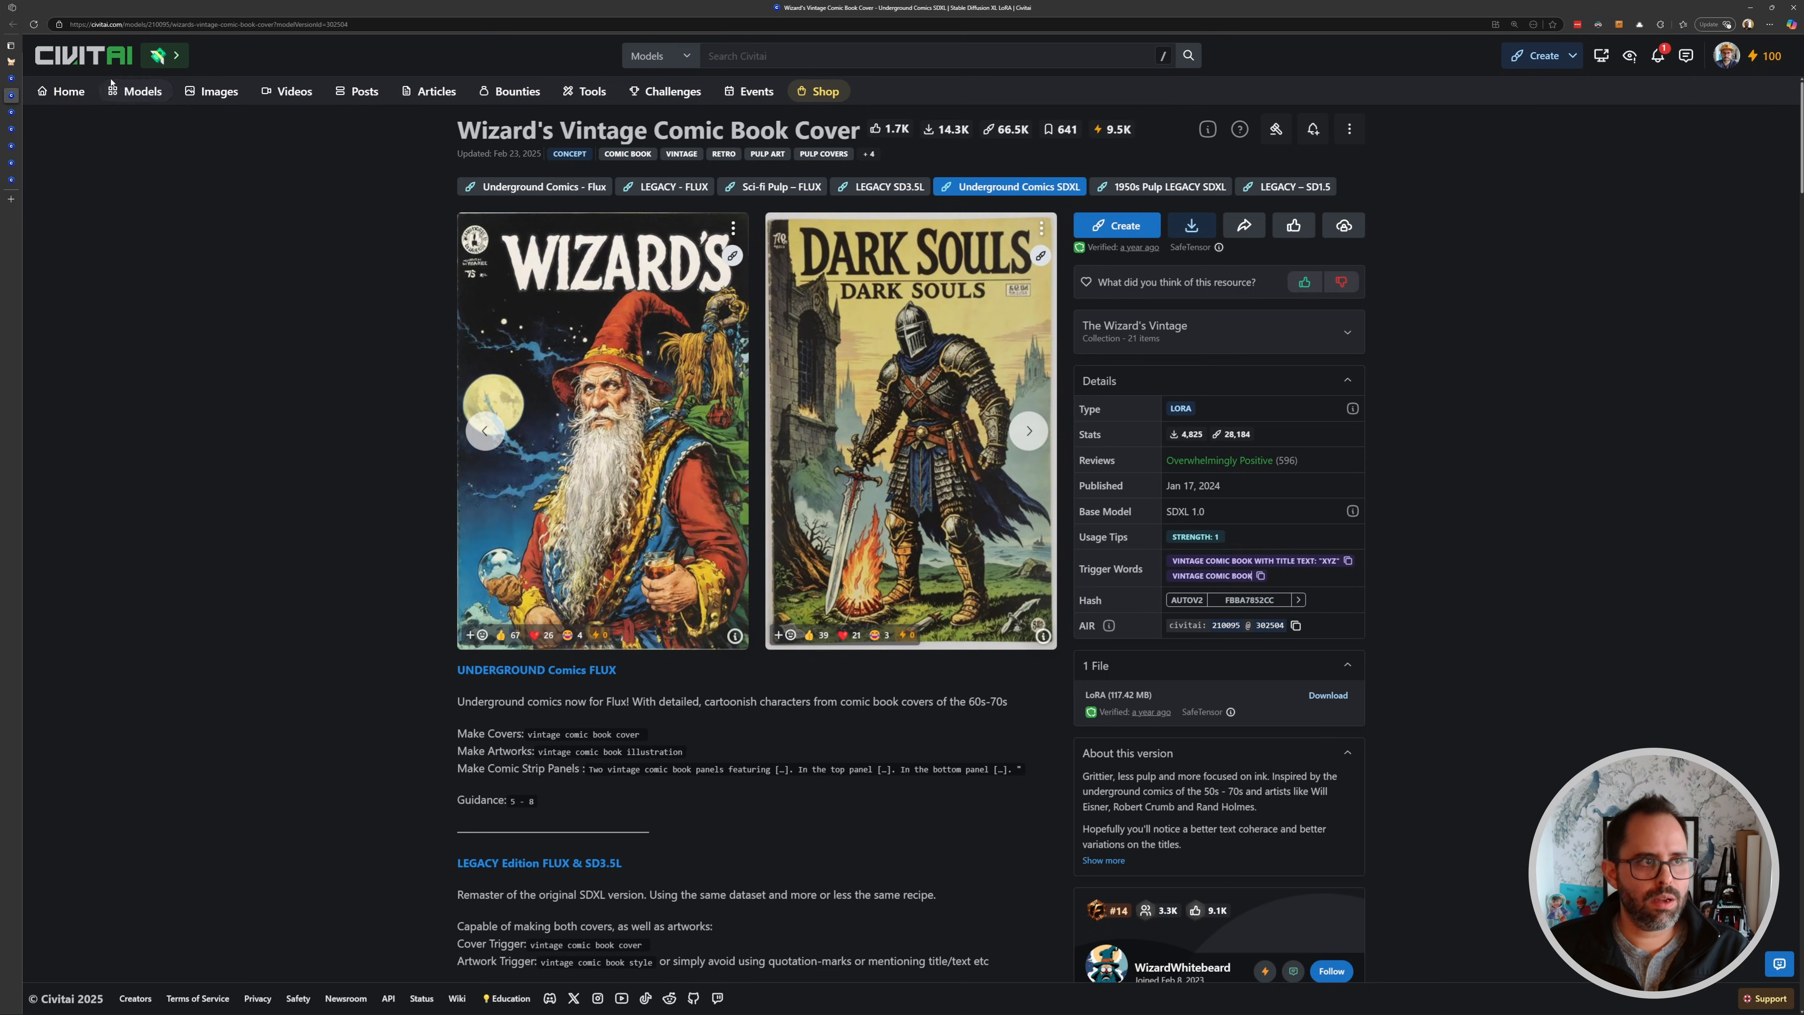
click(13, 62)
scroll(1228, 538, down, 5)
drag(1250, 538, 384, 465)
drag(1600, 380, 975, 365)
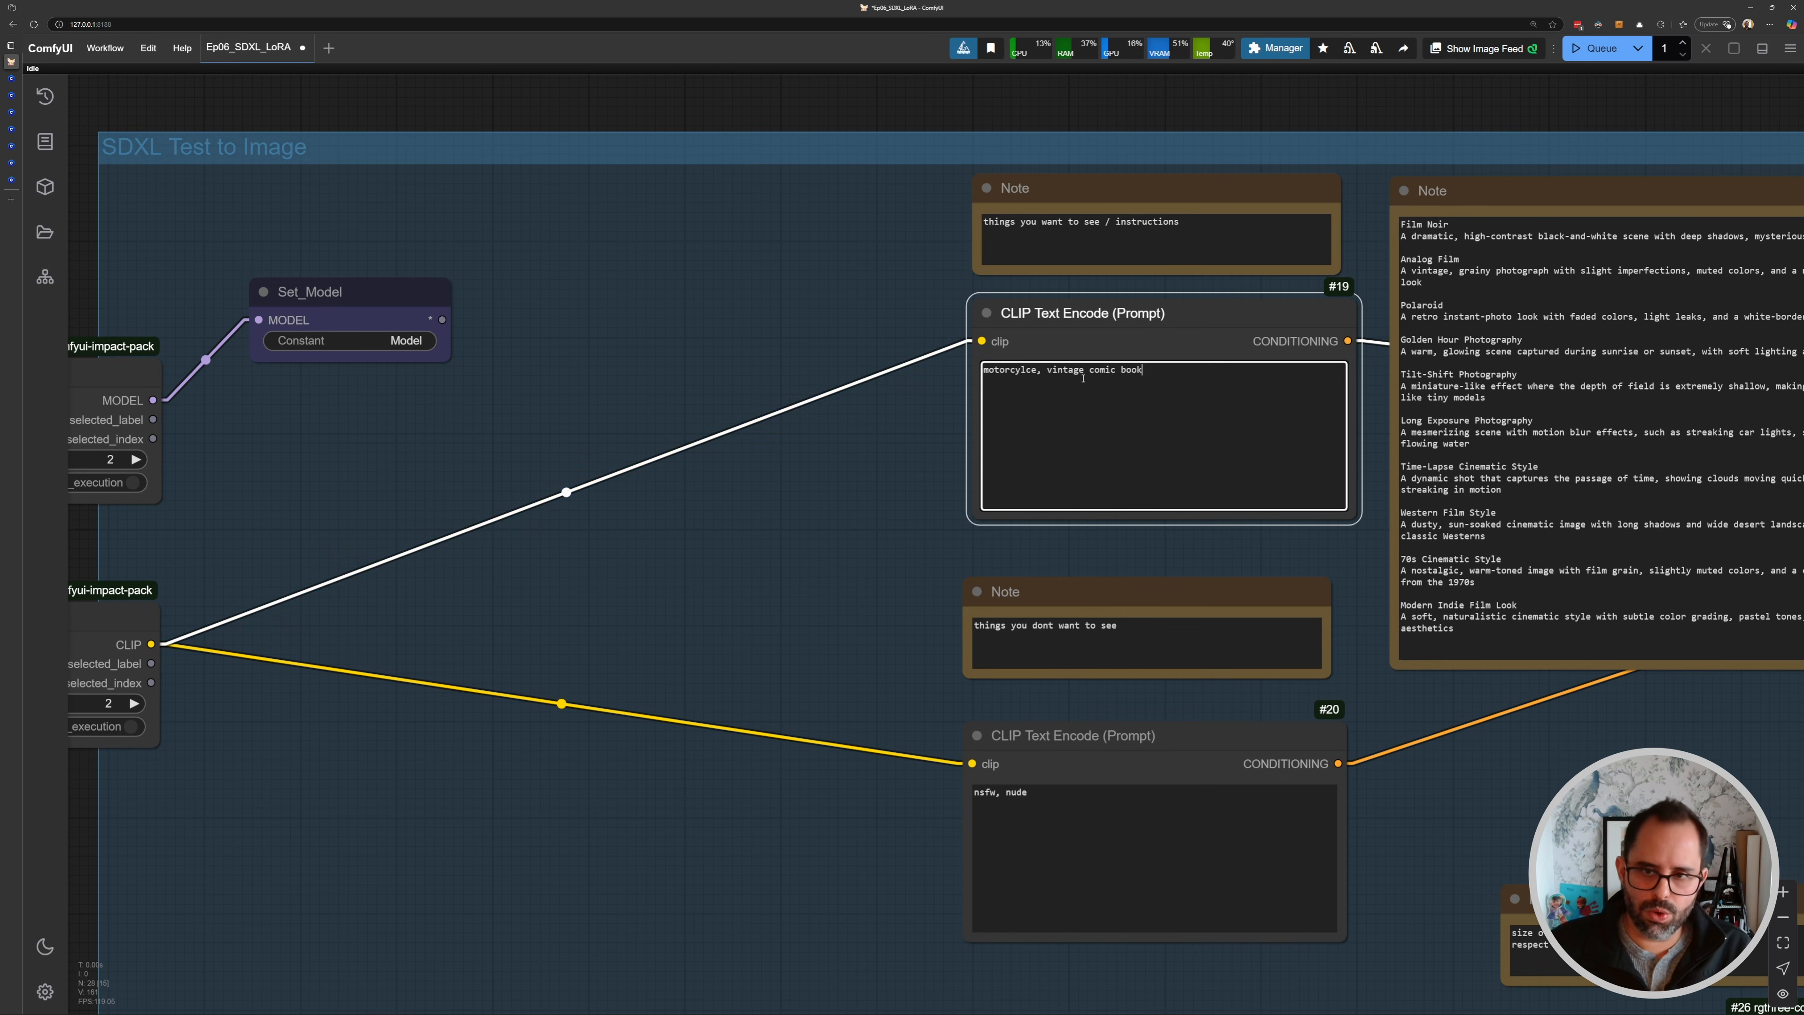
drag(757, 462, 876, 446)
- Examine the comic-style result side by side with the loaded image in the Image Comparer
scroll(877, 446, down, 5)
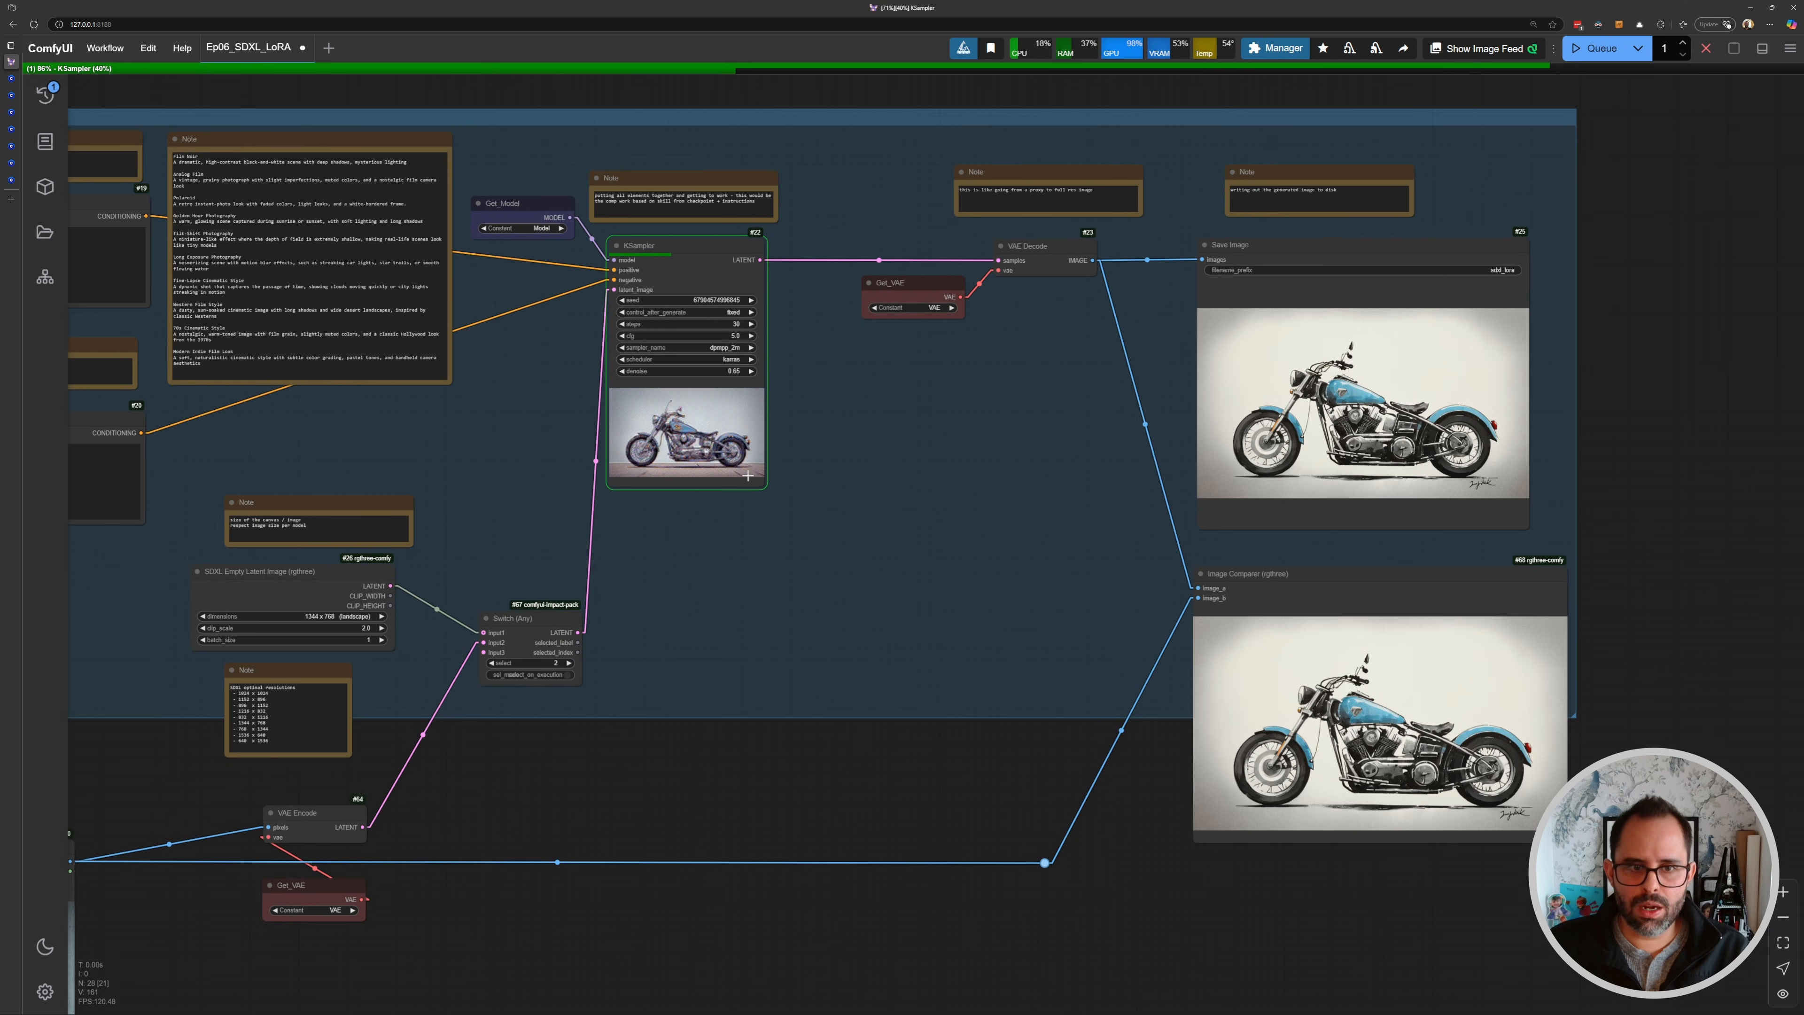
scroll(731, 460, up, 5)
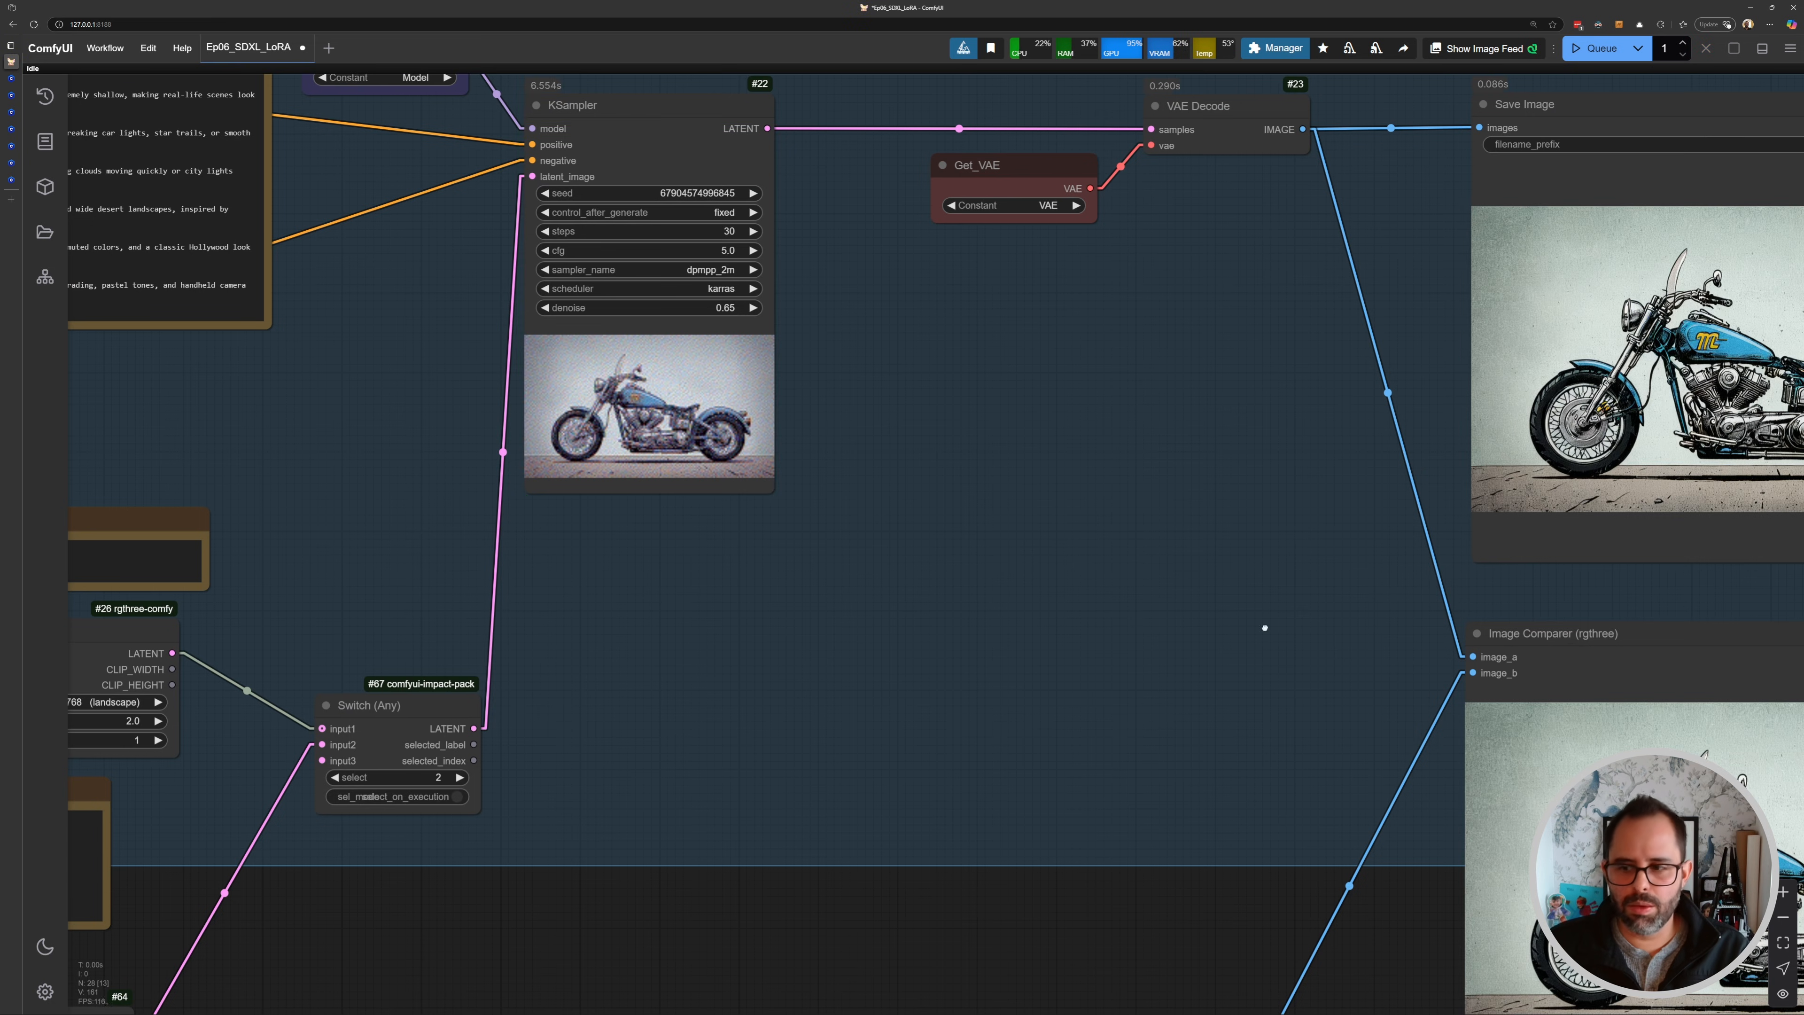
drag(1404, 712, 593, 331)
scroll(1119, 461, up, 6)
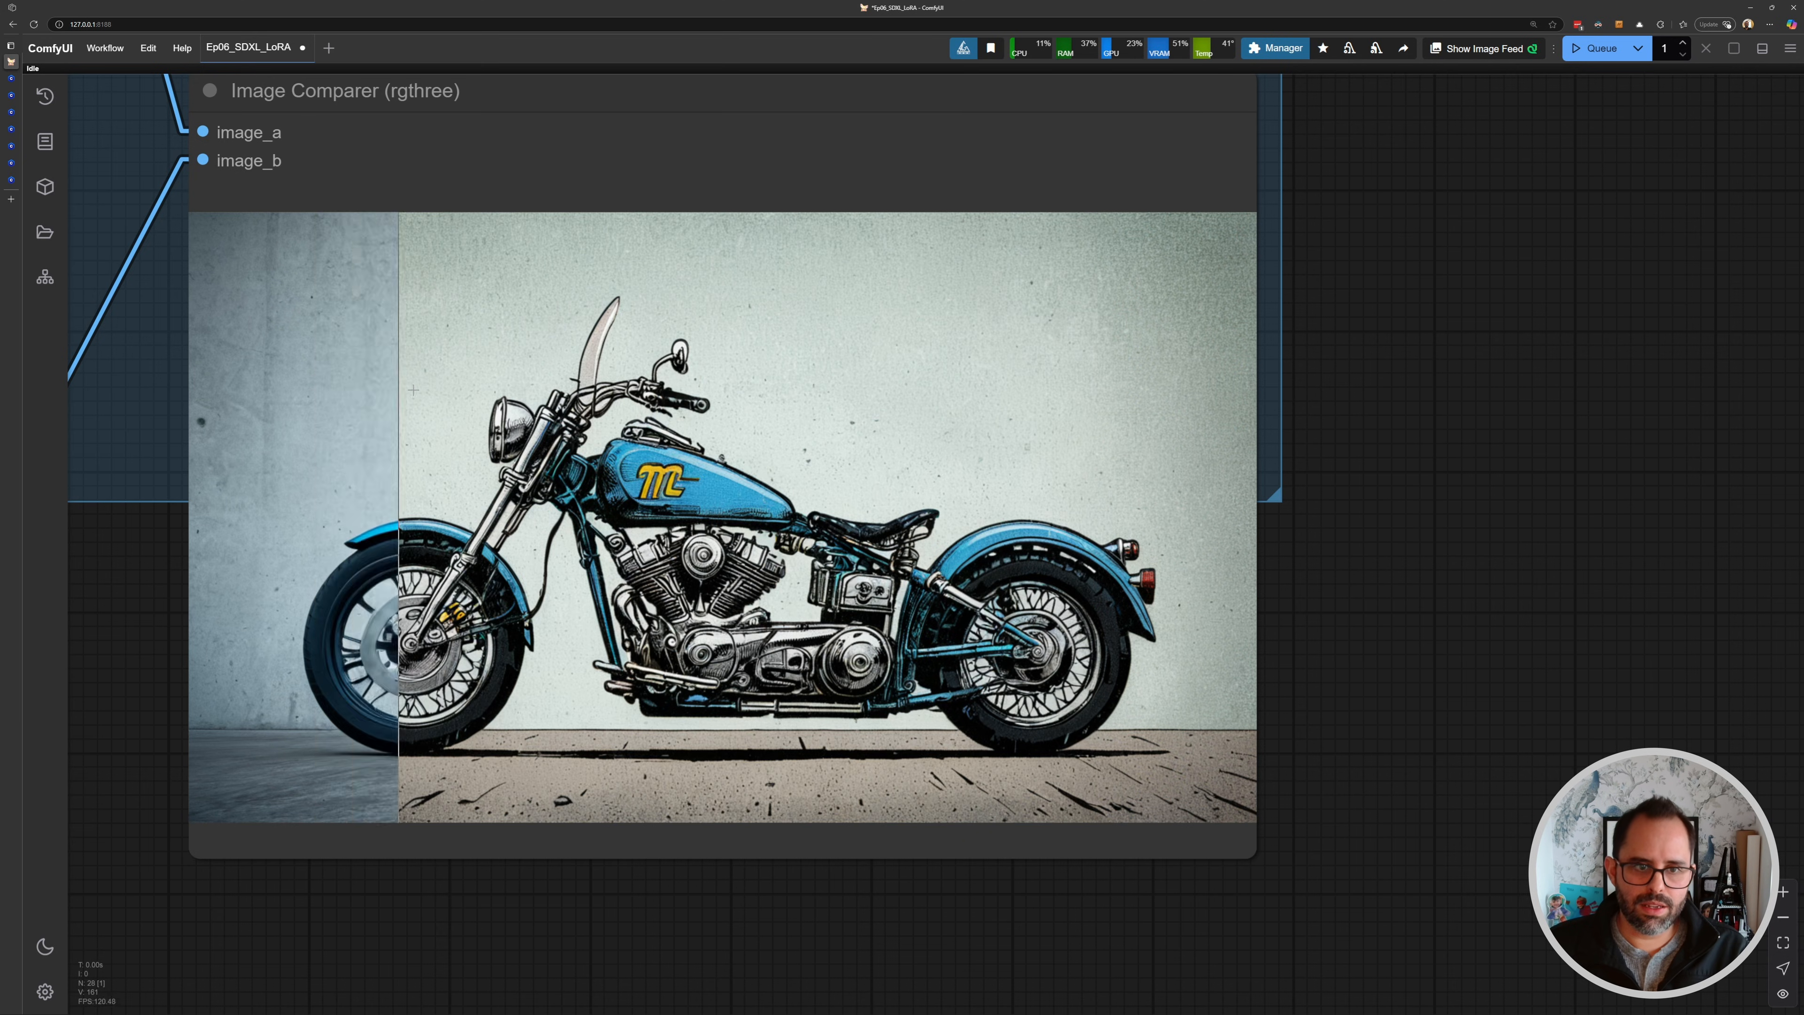
scroll(247, 342, down, 5)
drag(247, 342, 1225, 543)
- Set the KSampler denoise to 0.75 and queue the generation again
drag(442, 111, 711, 284)
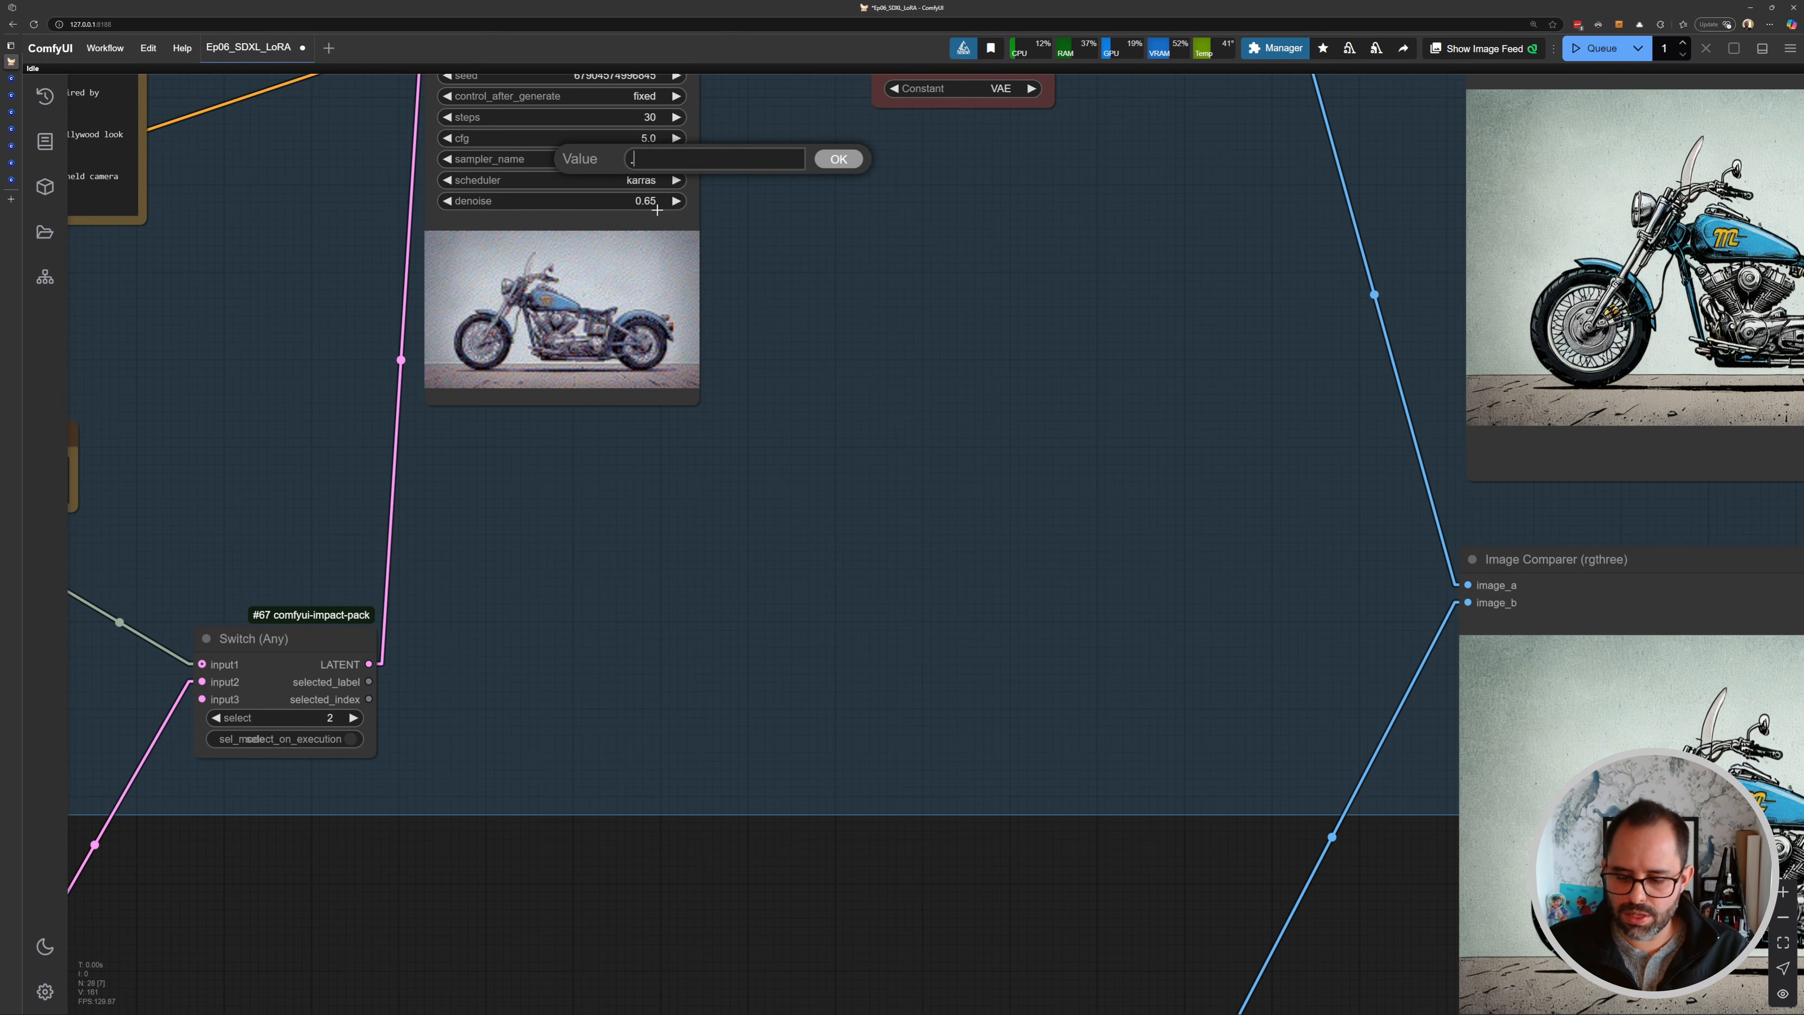
key(ctrl+Return)
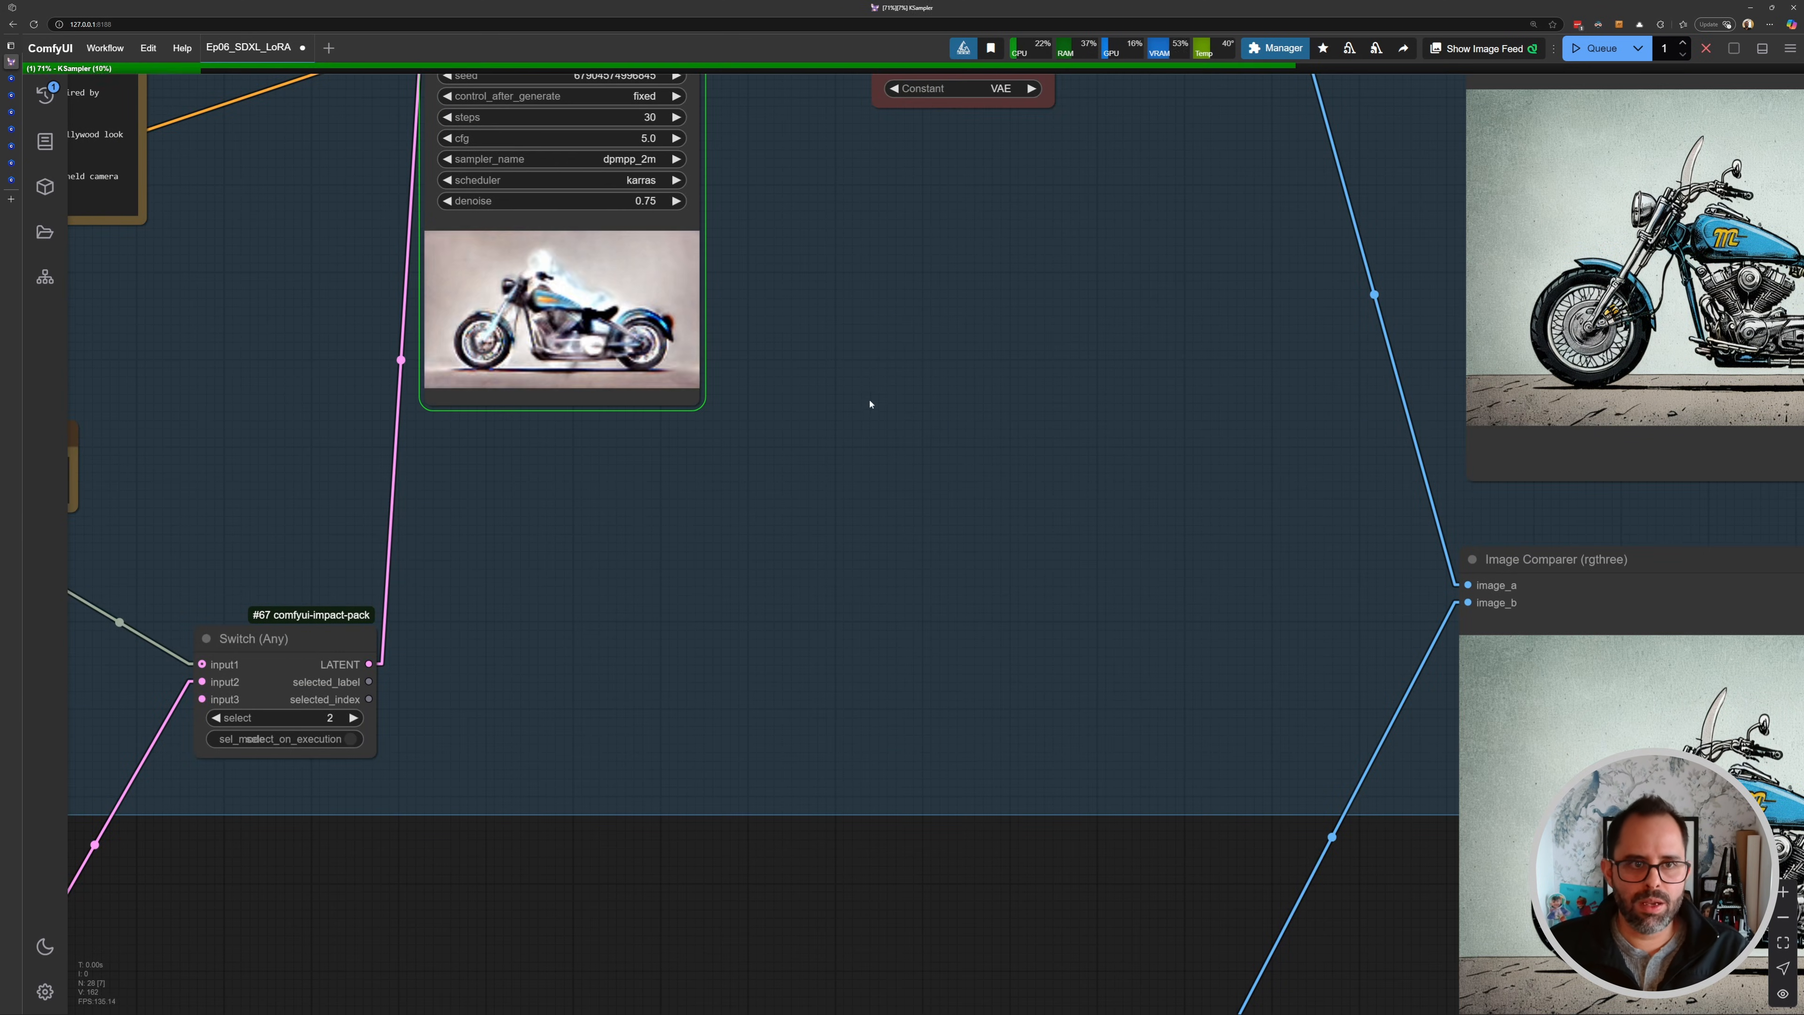
drag(1008, 416, 825, 312)
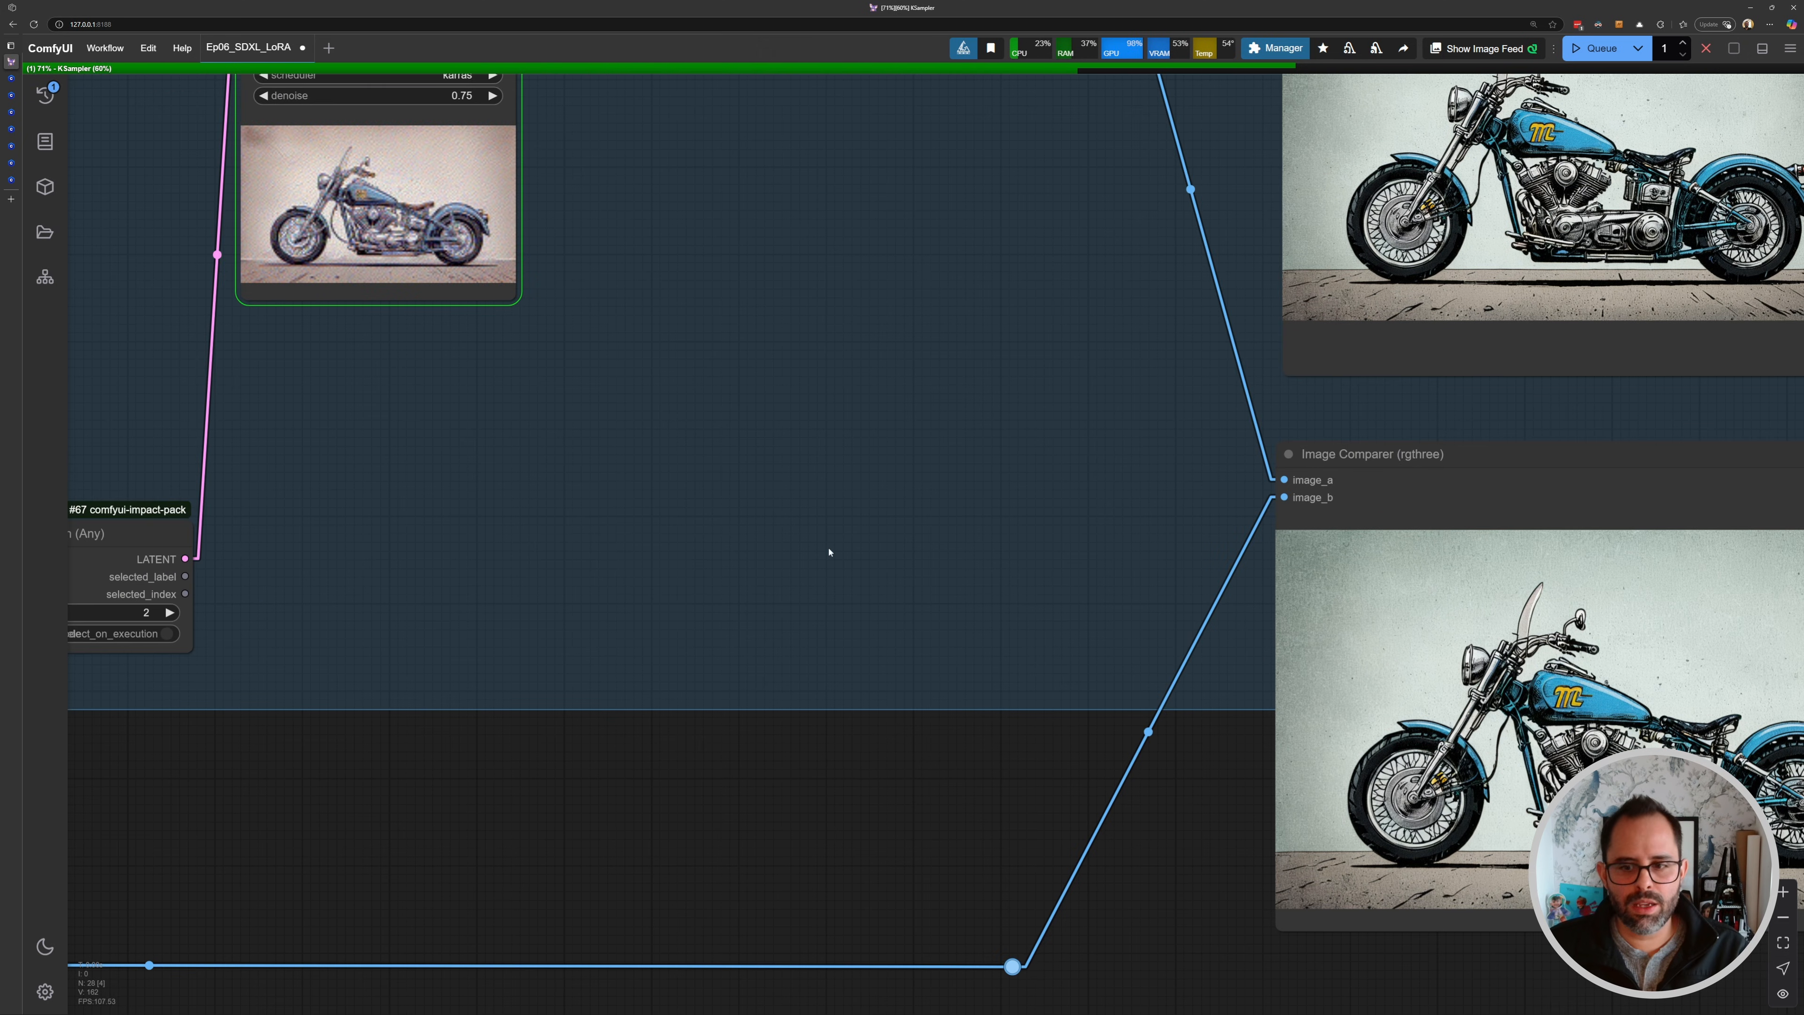
drag(829, 551, 403, 435)
scroll(471, 456, up, 2)
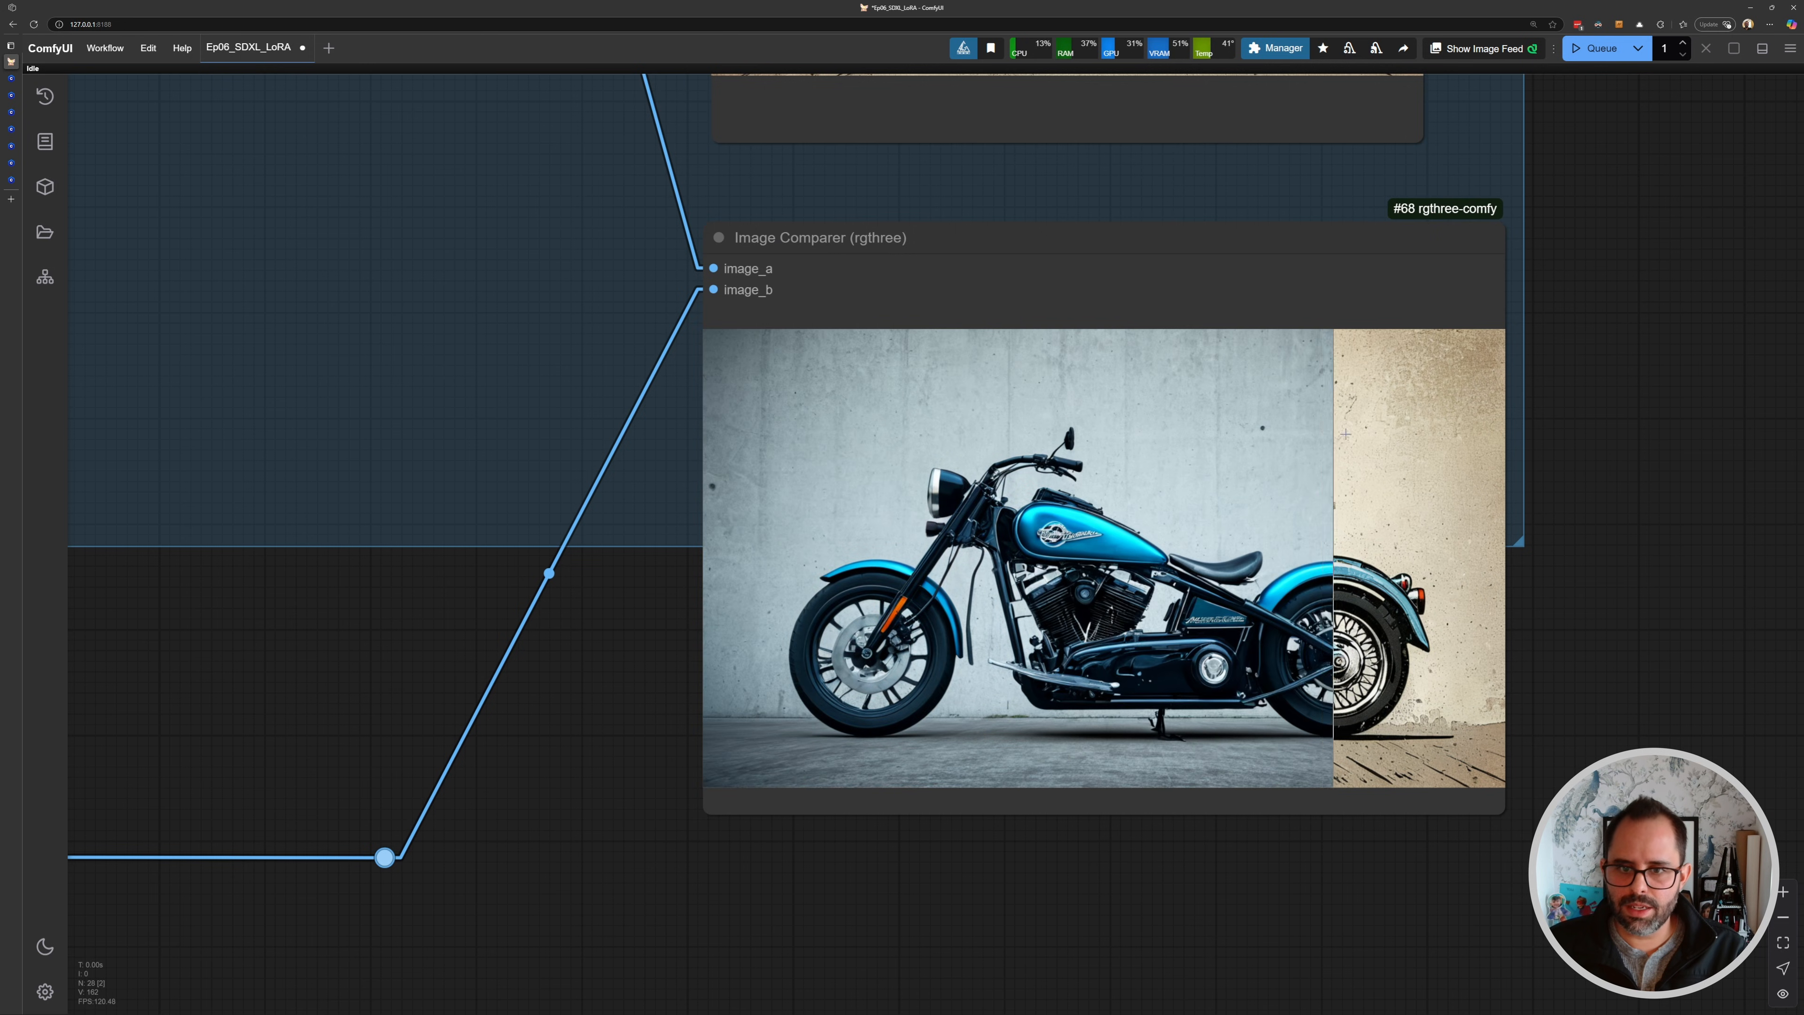
drag(345, 333, 791, 441)
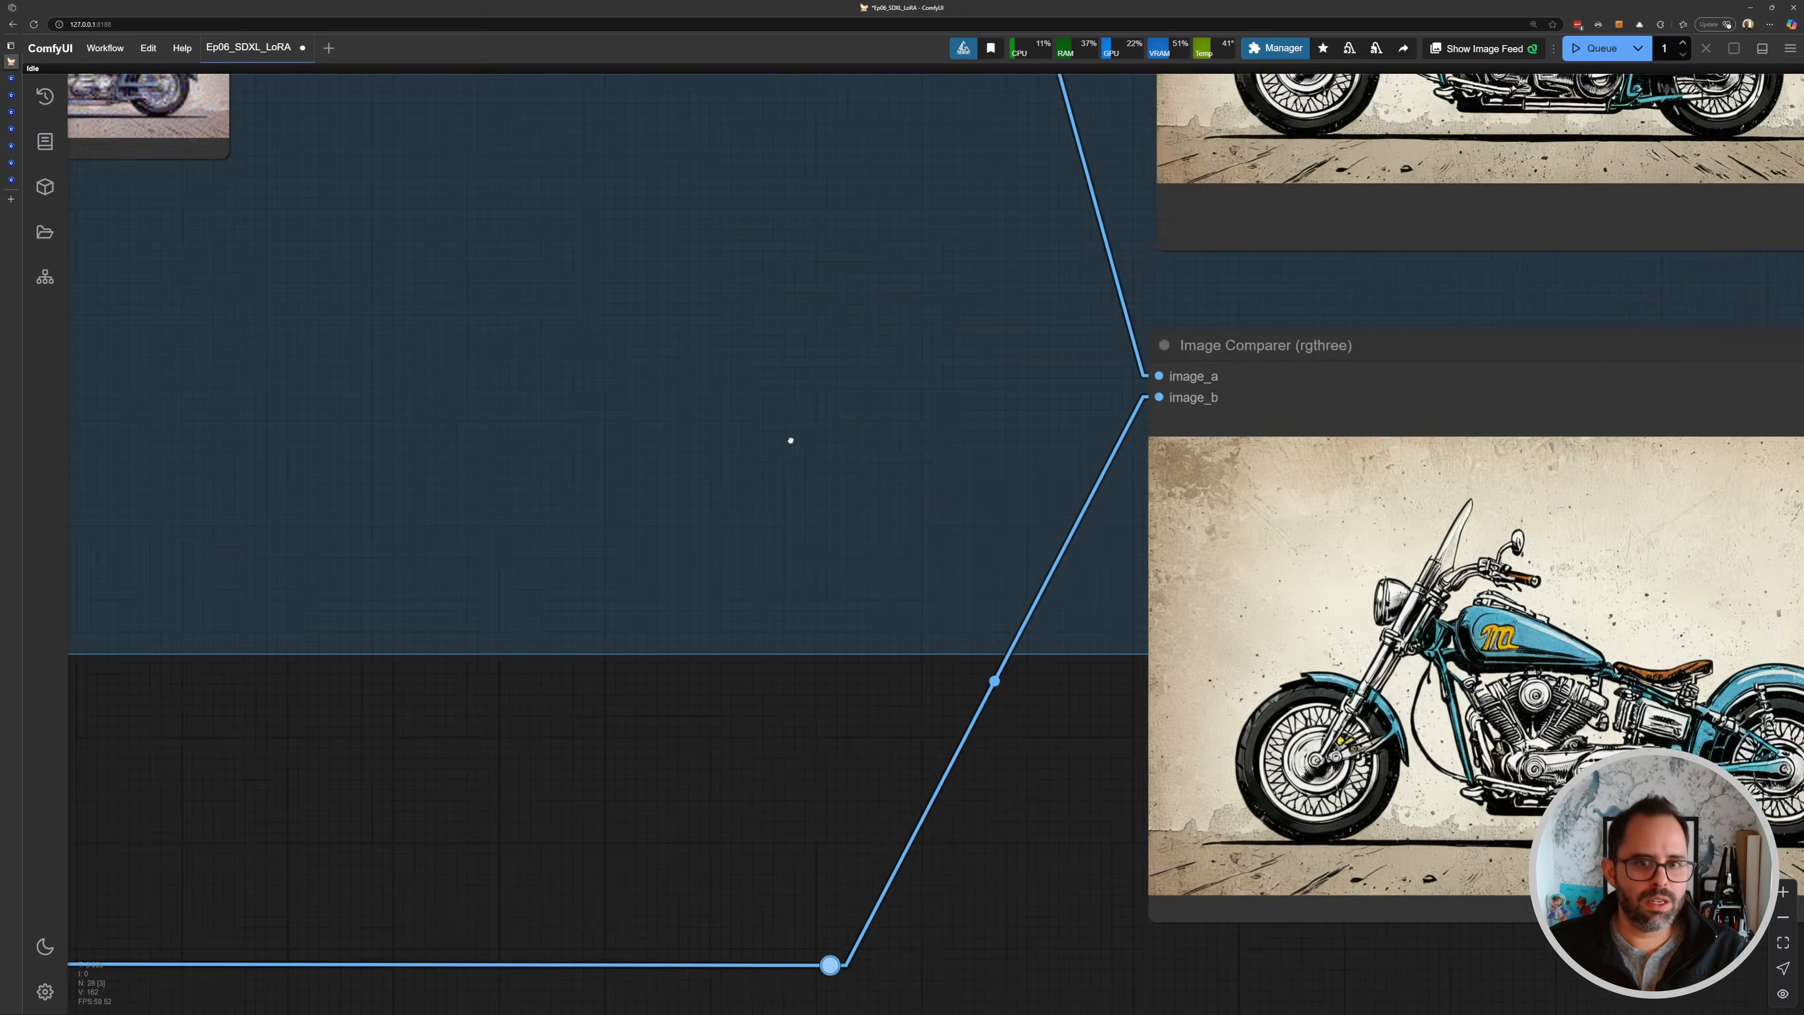
- Switch the Load LoRA node to SDXL\ral-frctlgmtry-sdxl, copying its trigger word from the Civitai page
scroll(791, 441, down, 12)
drag(227, 306, 760, 453)
drag(255, 372, 716, 500)
scroll(716, 499, up, 9)
drag(441, 455, 780, 486)
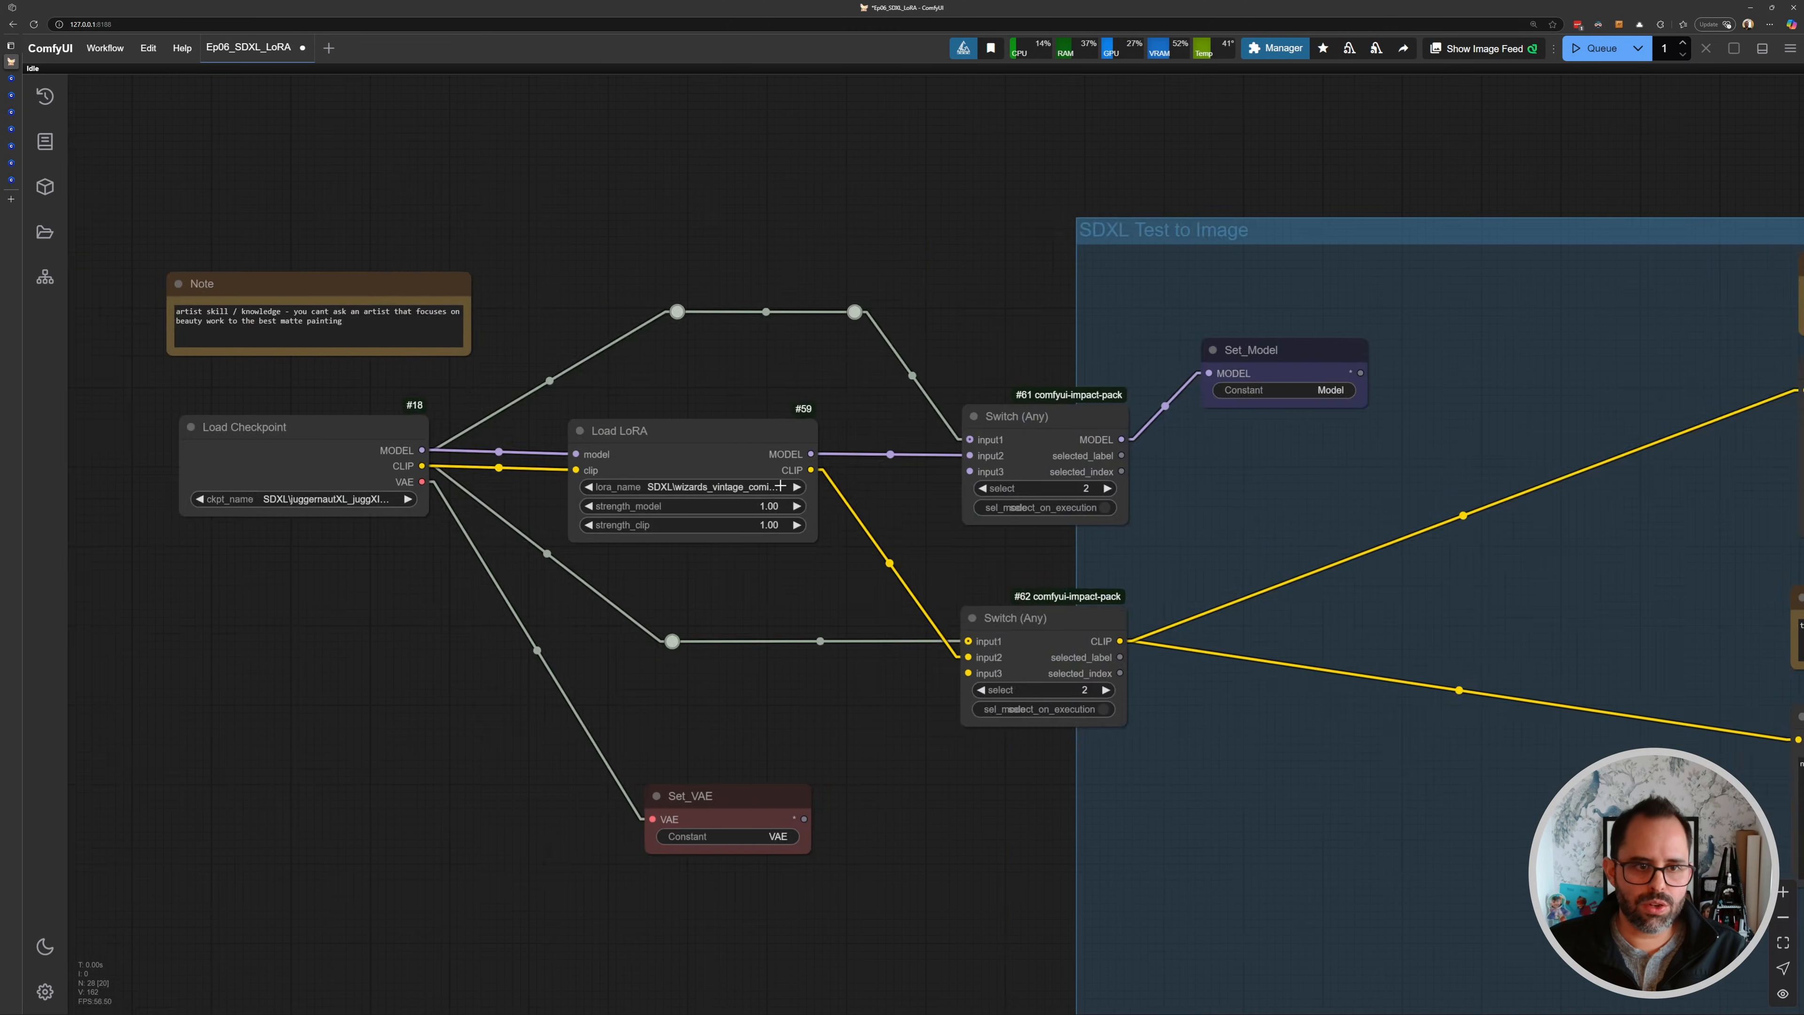
scroll(780, 486, up, 6)
click(780, 486)
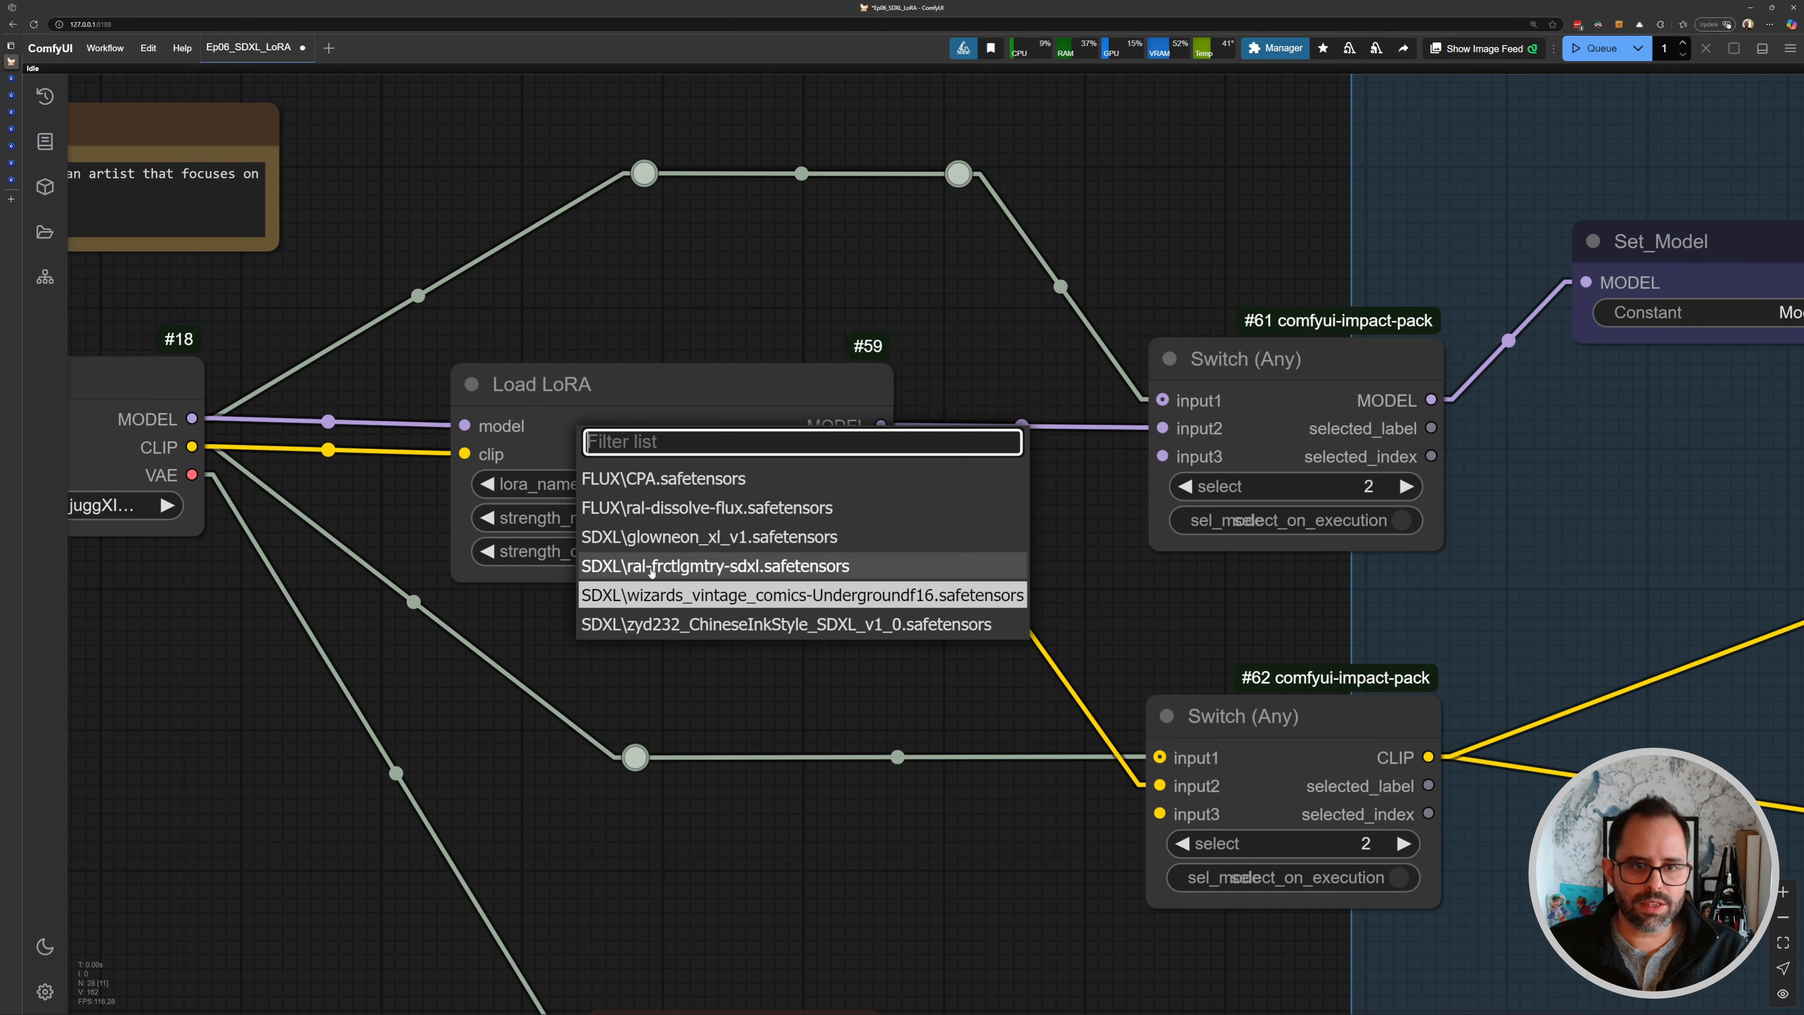
click(11, 147)
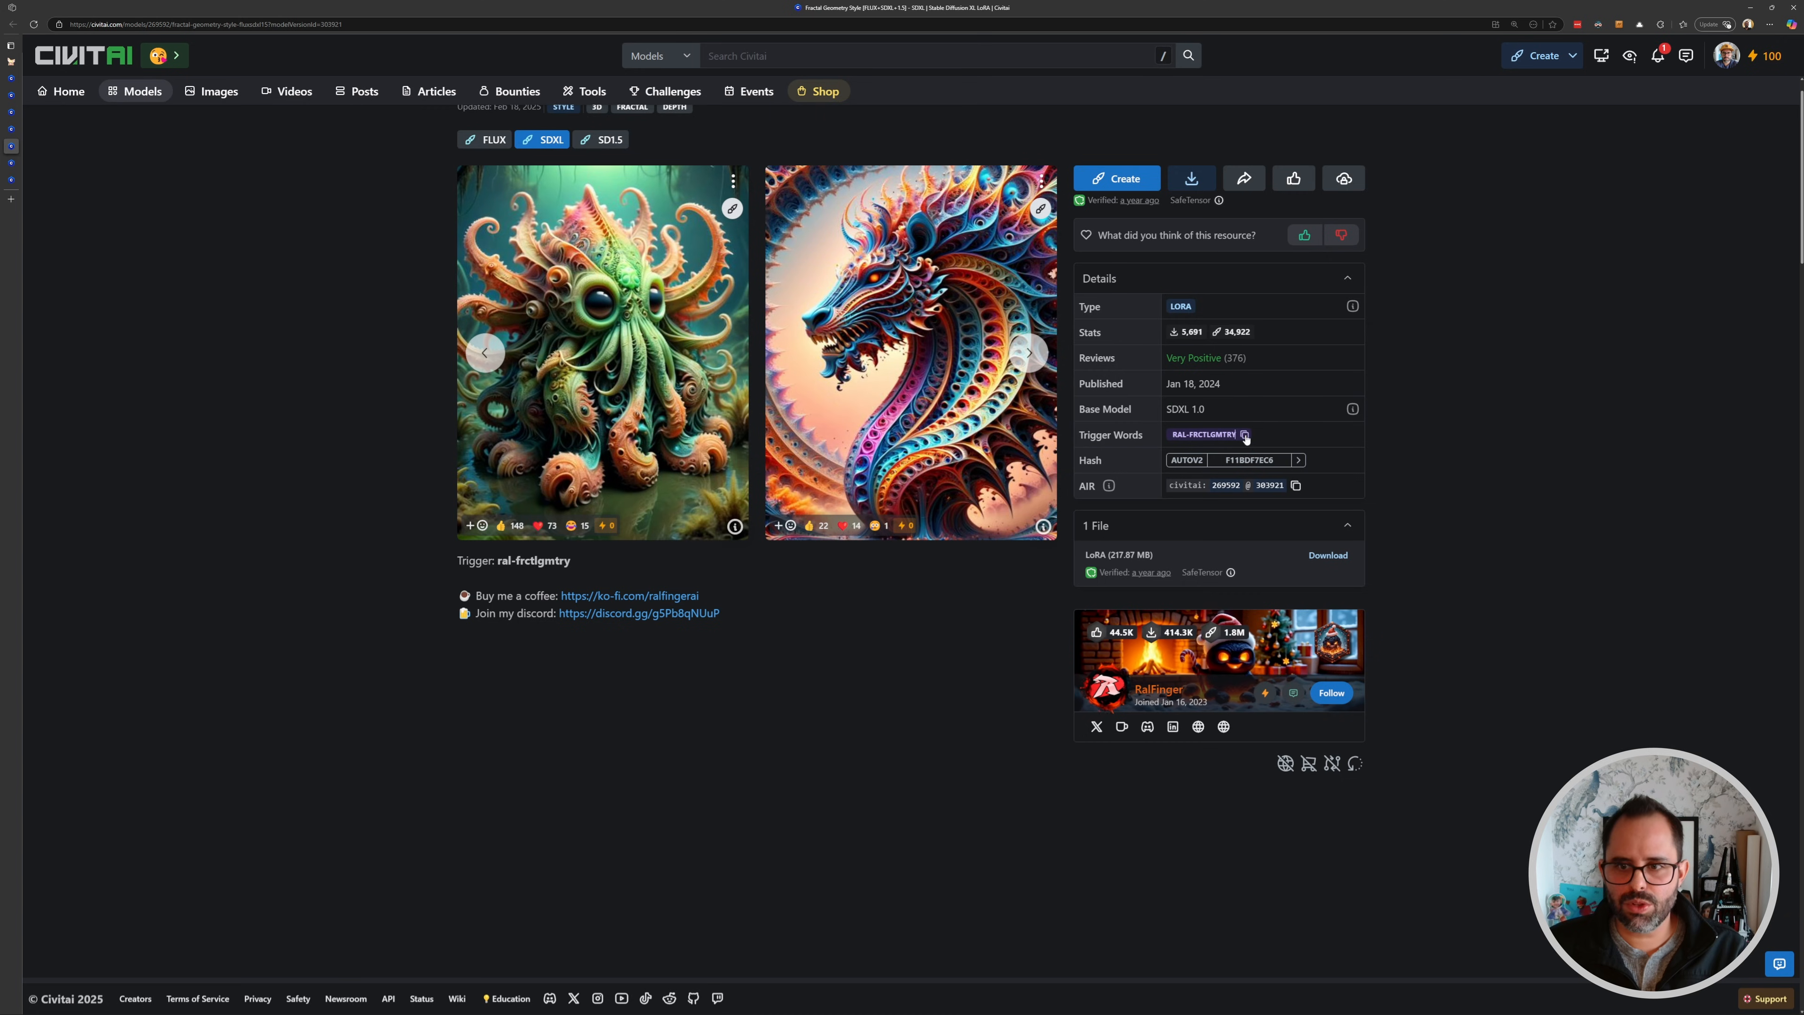
click(12, 64)
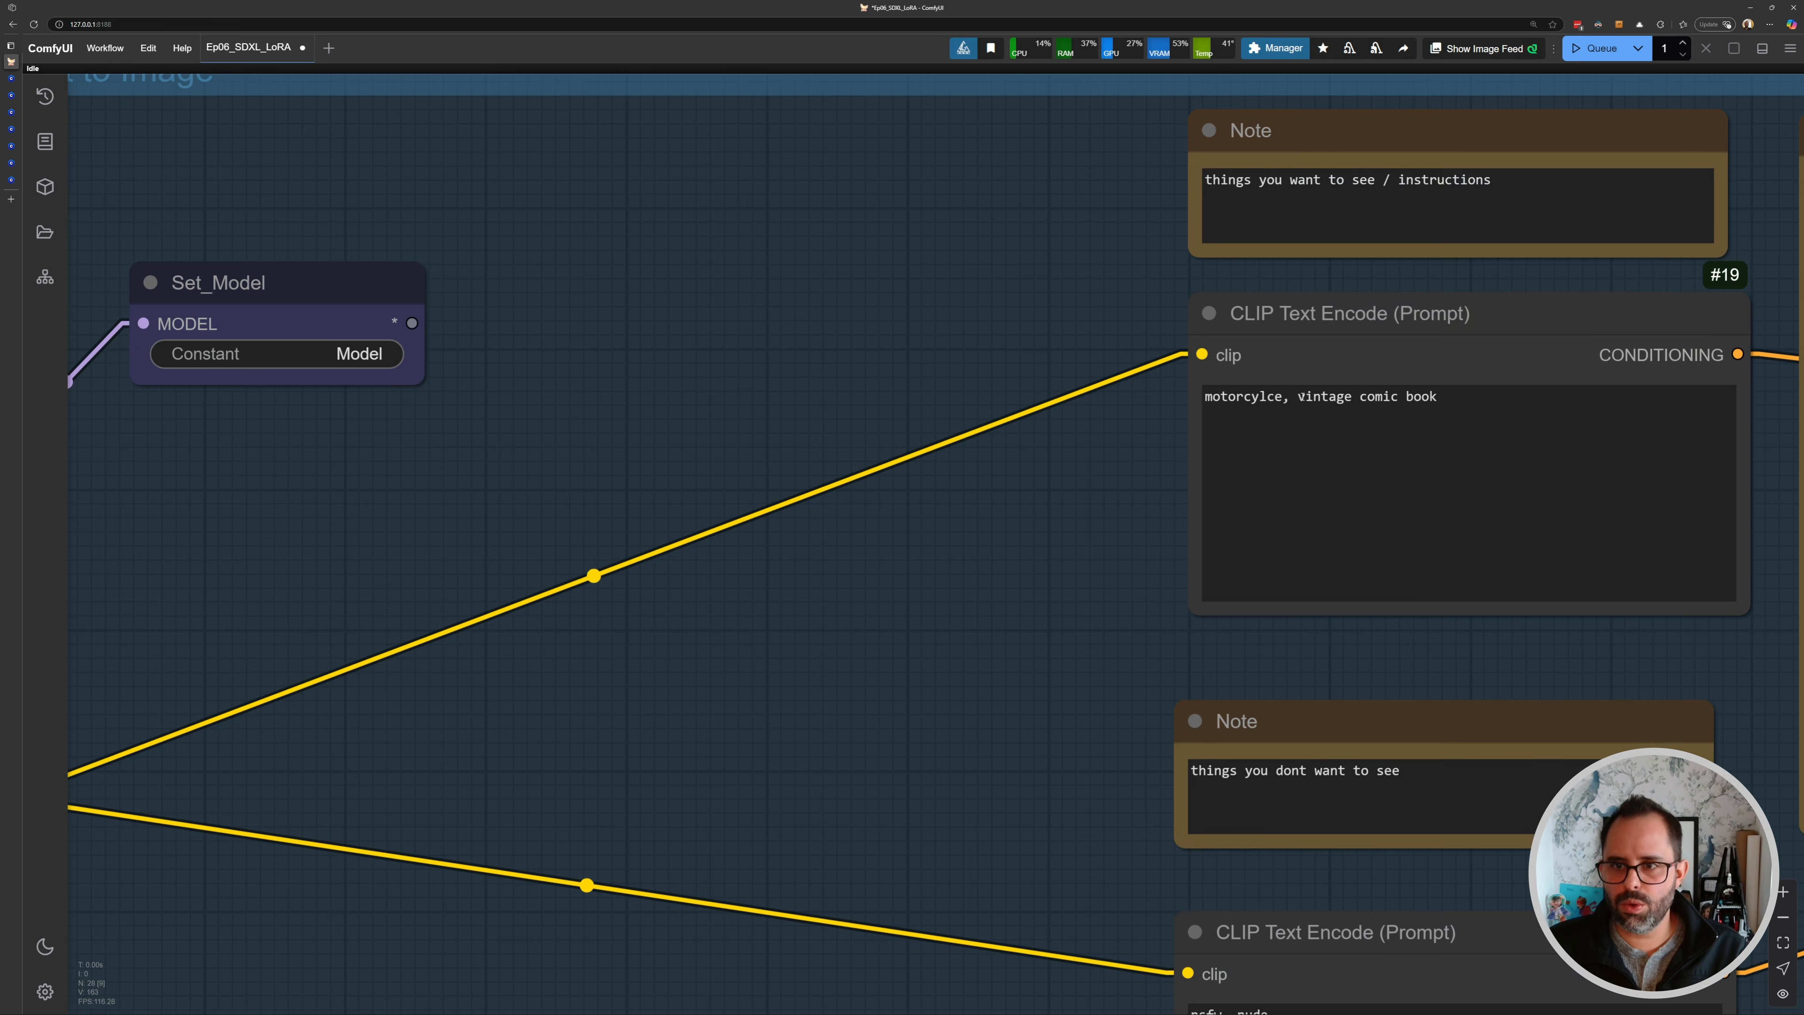
- Replace the prompt's style words with the trigger "ral-frctlgmtry" and queue the generation
drag(1298, 396, 1443, 397)
text(ral-frctlgmtry)
drag(1028, 432, 1033, 439)
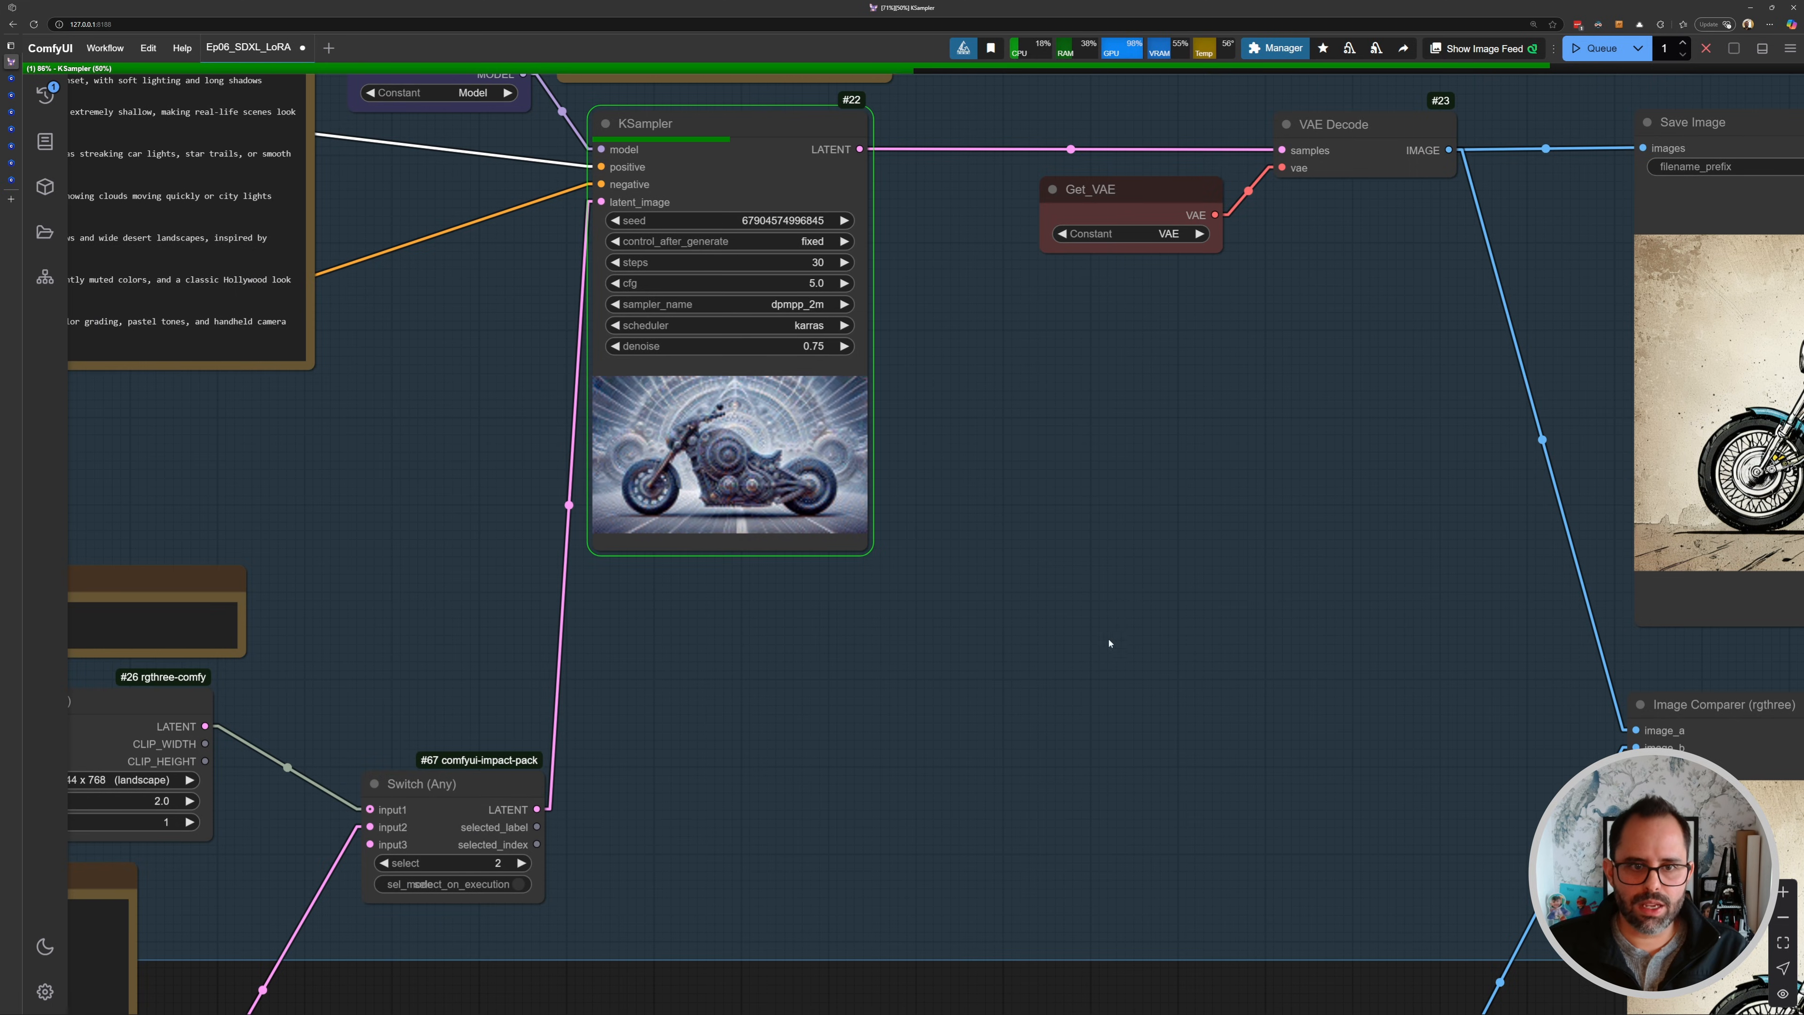
drag(1109, 643, 884, 561)
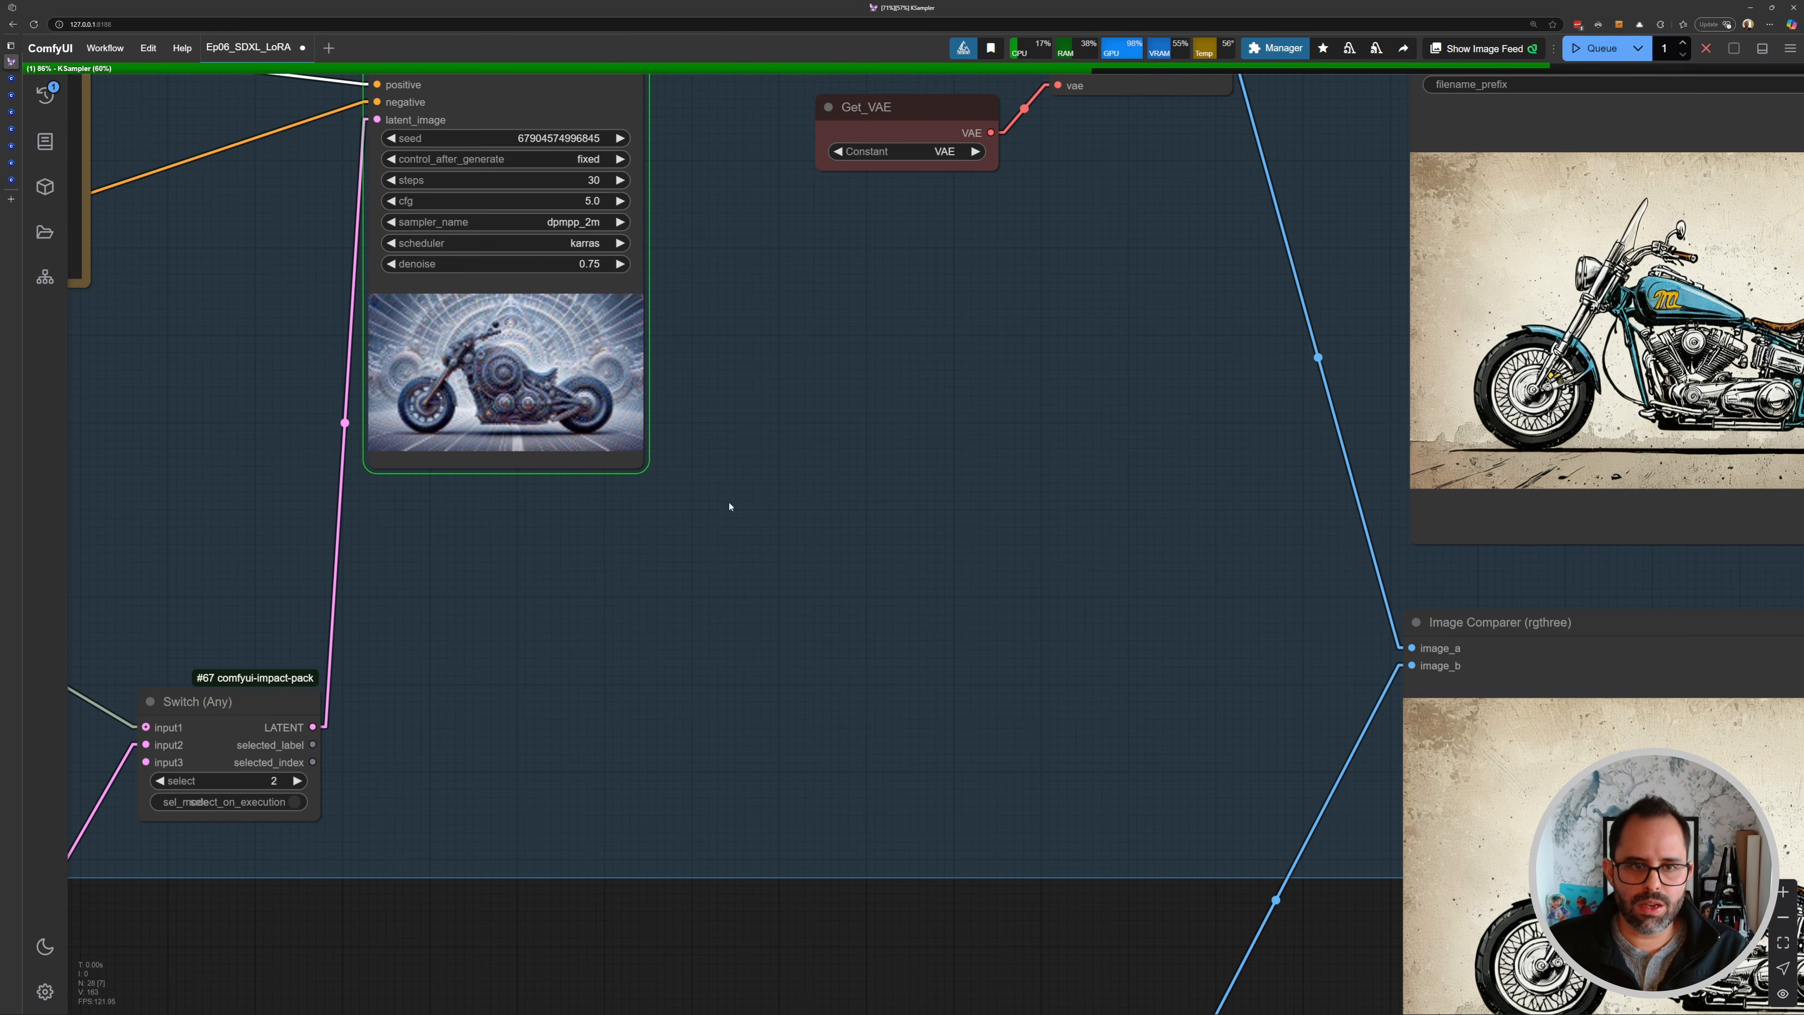
drag(1562, 739, 636, 341)
scroll(719, 379, up, 4)
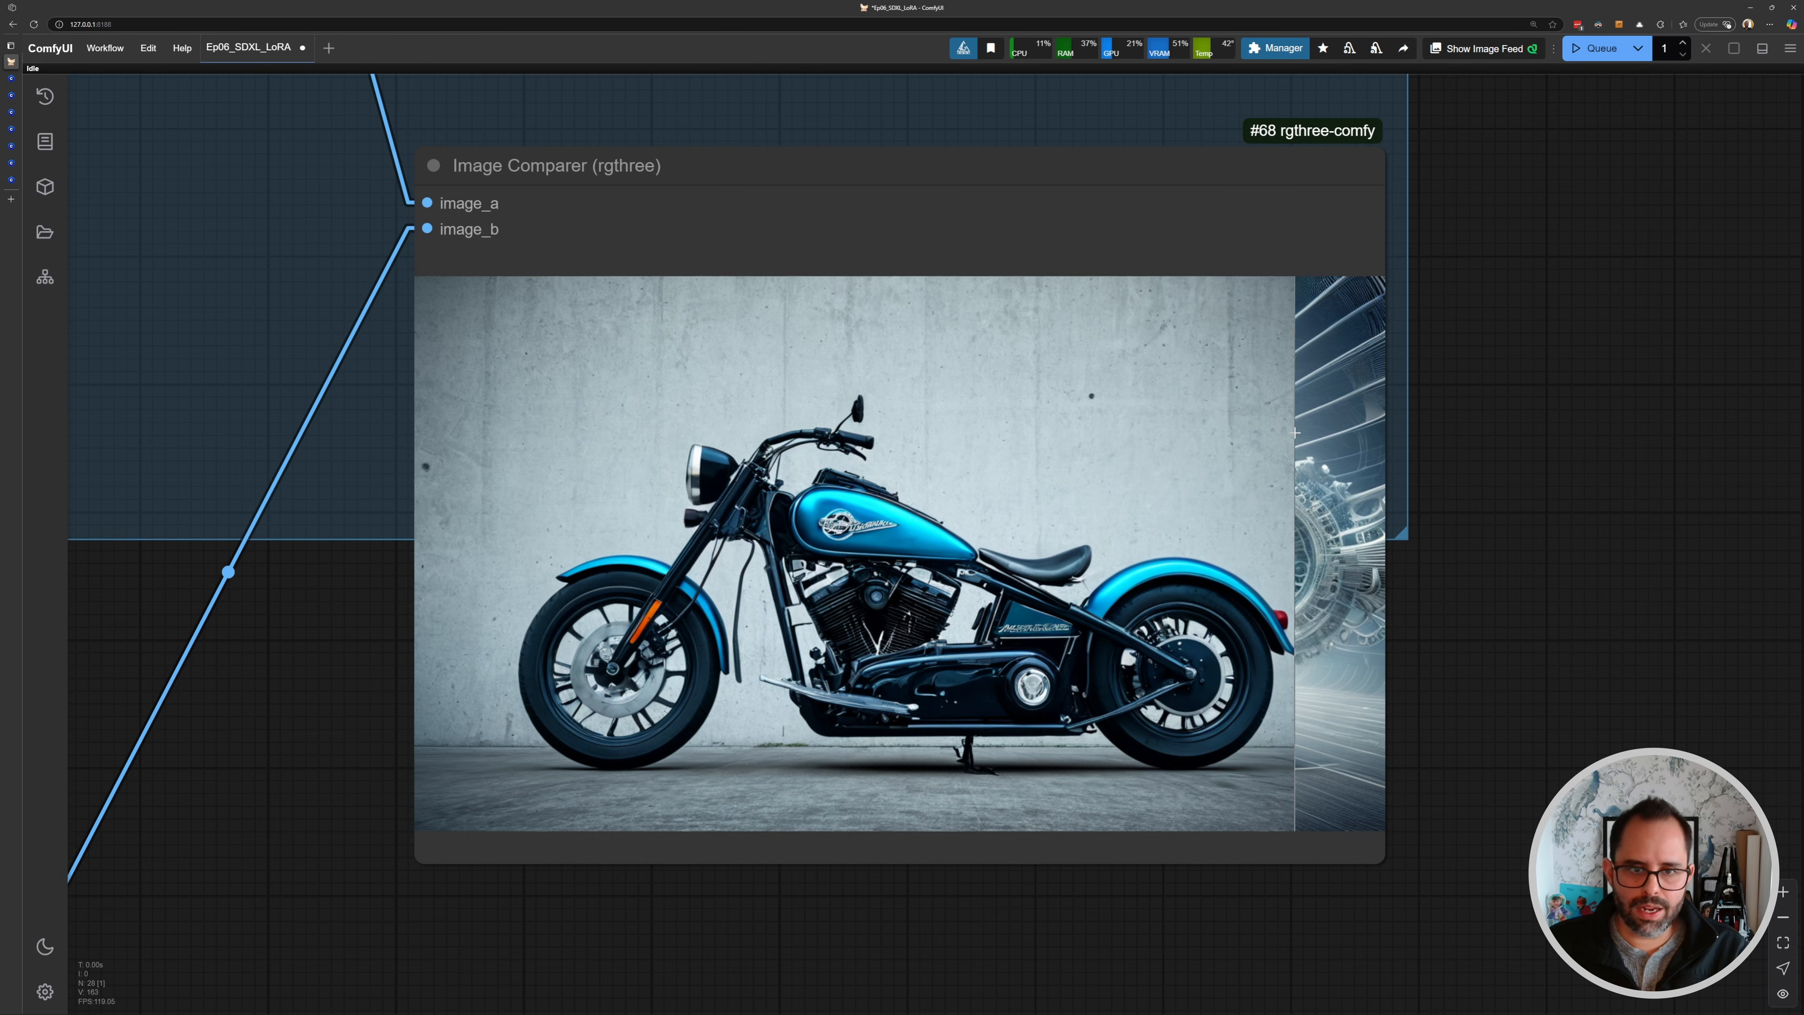
- Switch the Load LoRA node to the SDXL\glowneon_xl_v1 LoRA
scroll(1282, 435, down, 5)
scroll(685, 366, down, 5)
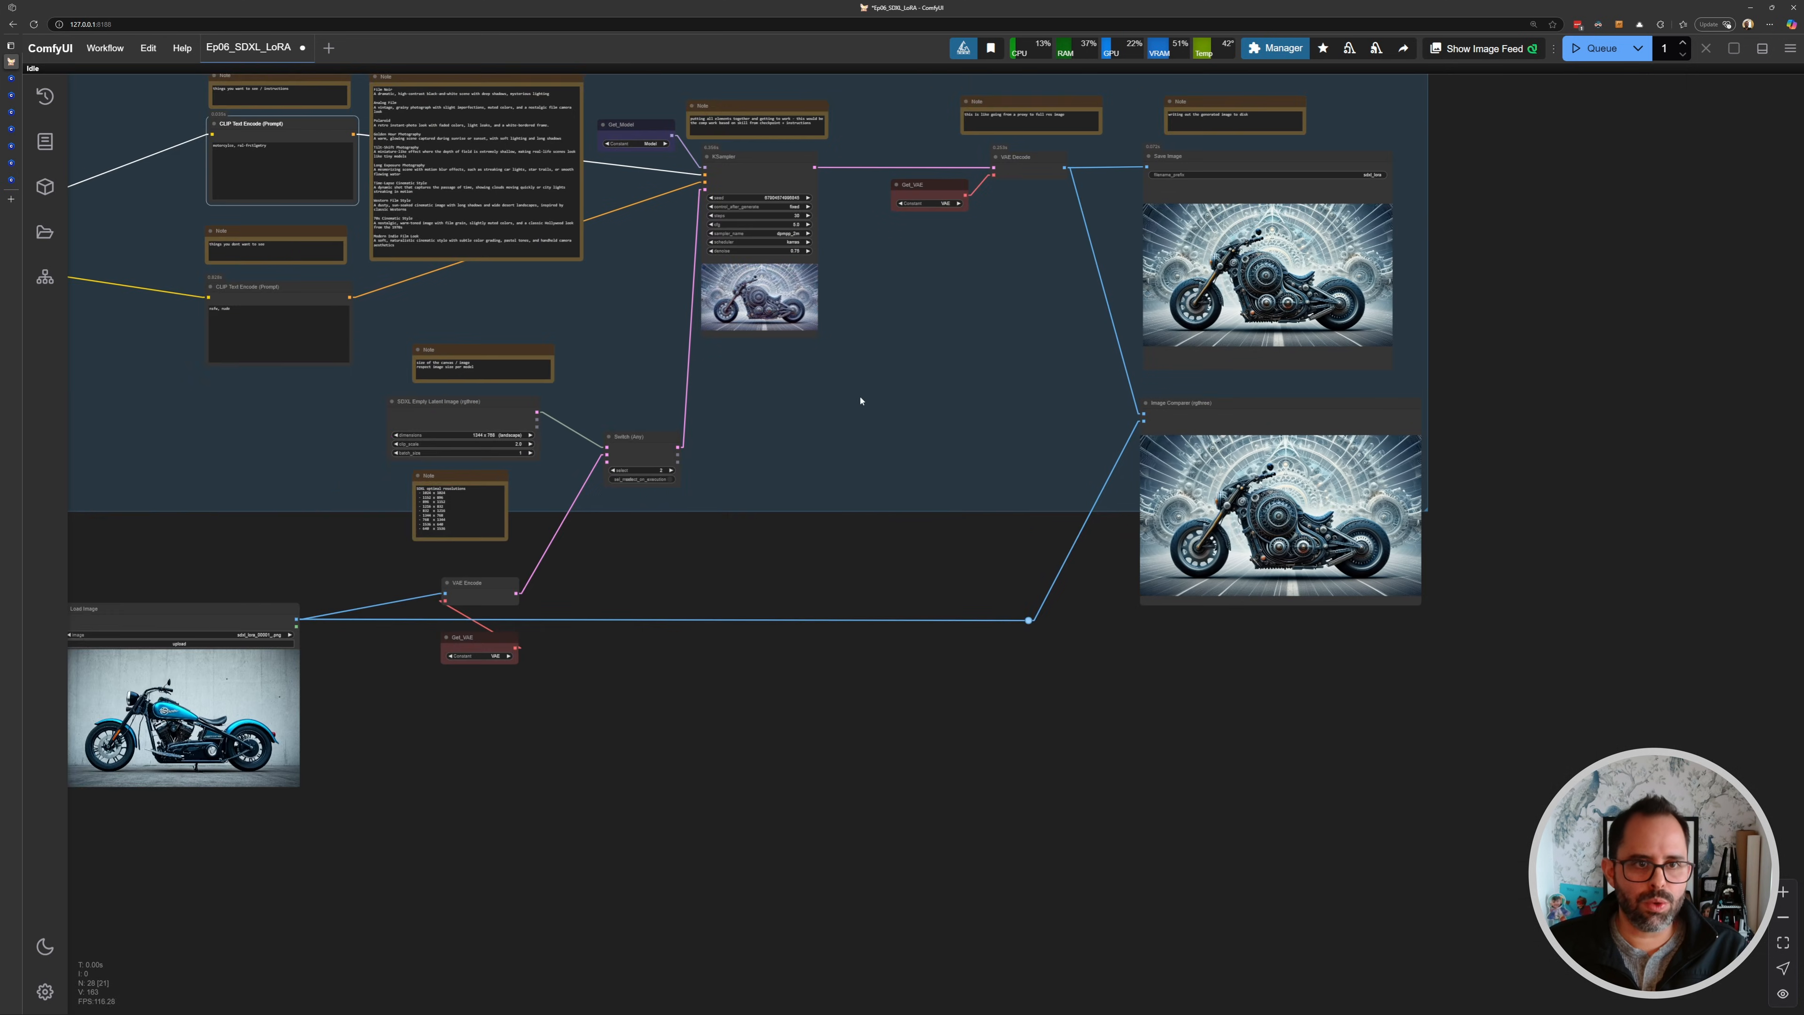
scroll(357, 300, up, 1)
drag(170, 202, 977, 412)
scroll(615, 452, up, 13)
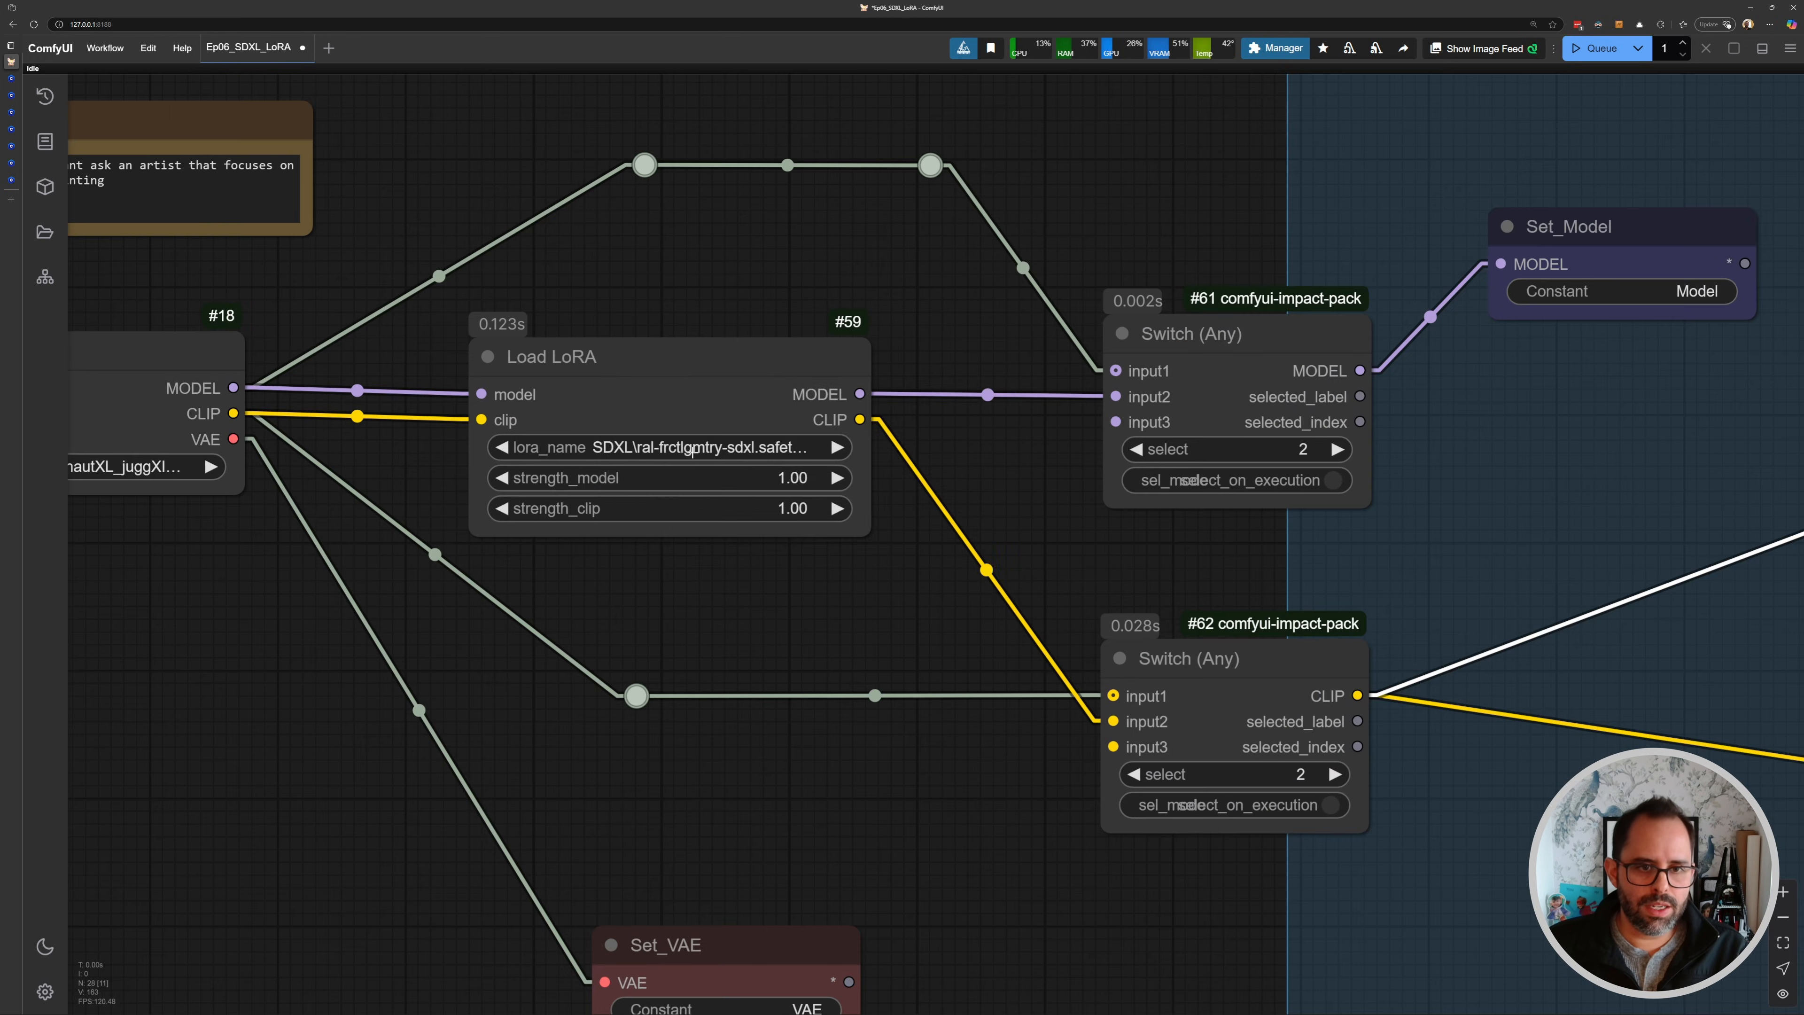
click(617, 447)
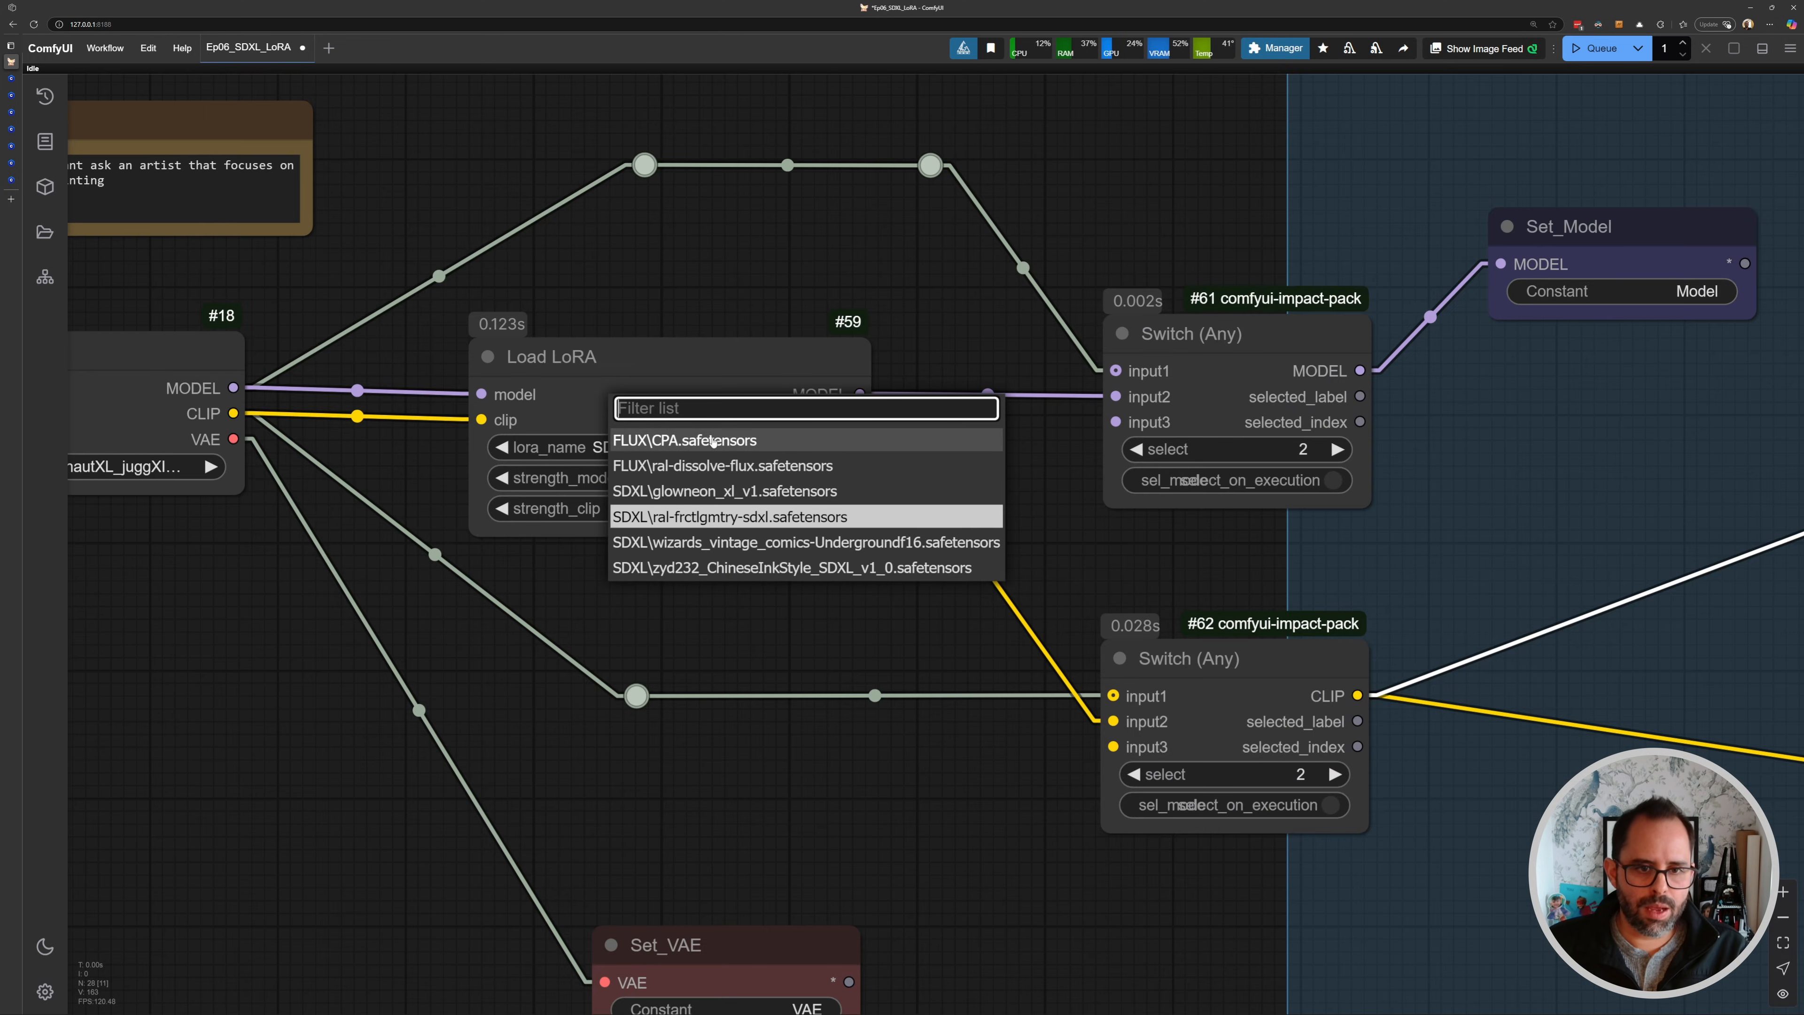
click(668, 490)
- Copy the GlowNeon trigger word from Civitai, set the positive prompt to "motorcylce, glowneon", and queue the generation
scroll(669, 460, up, 5)
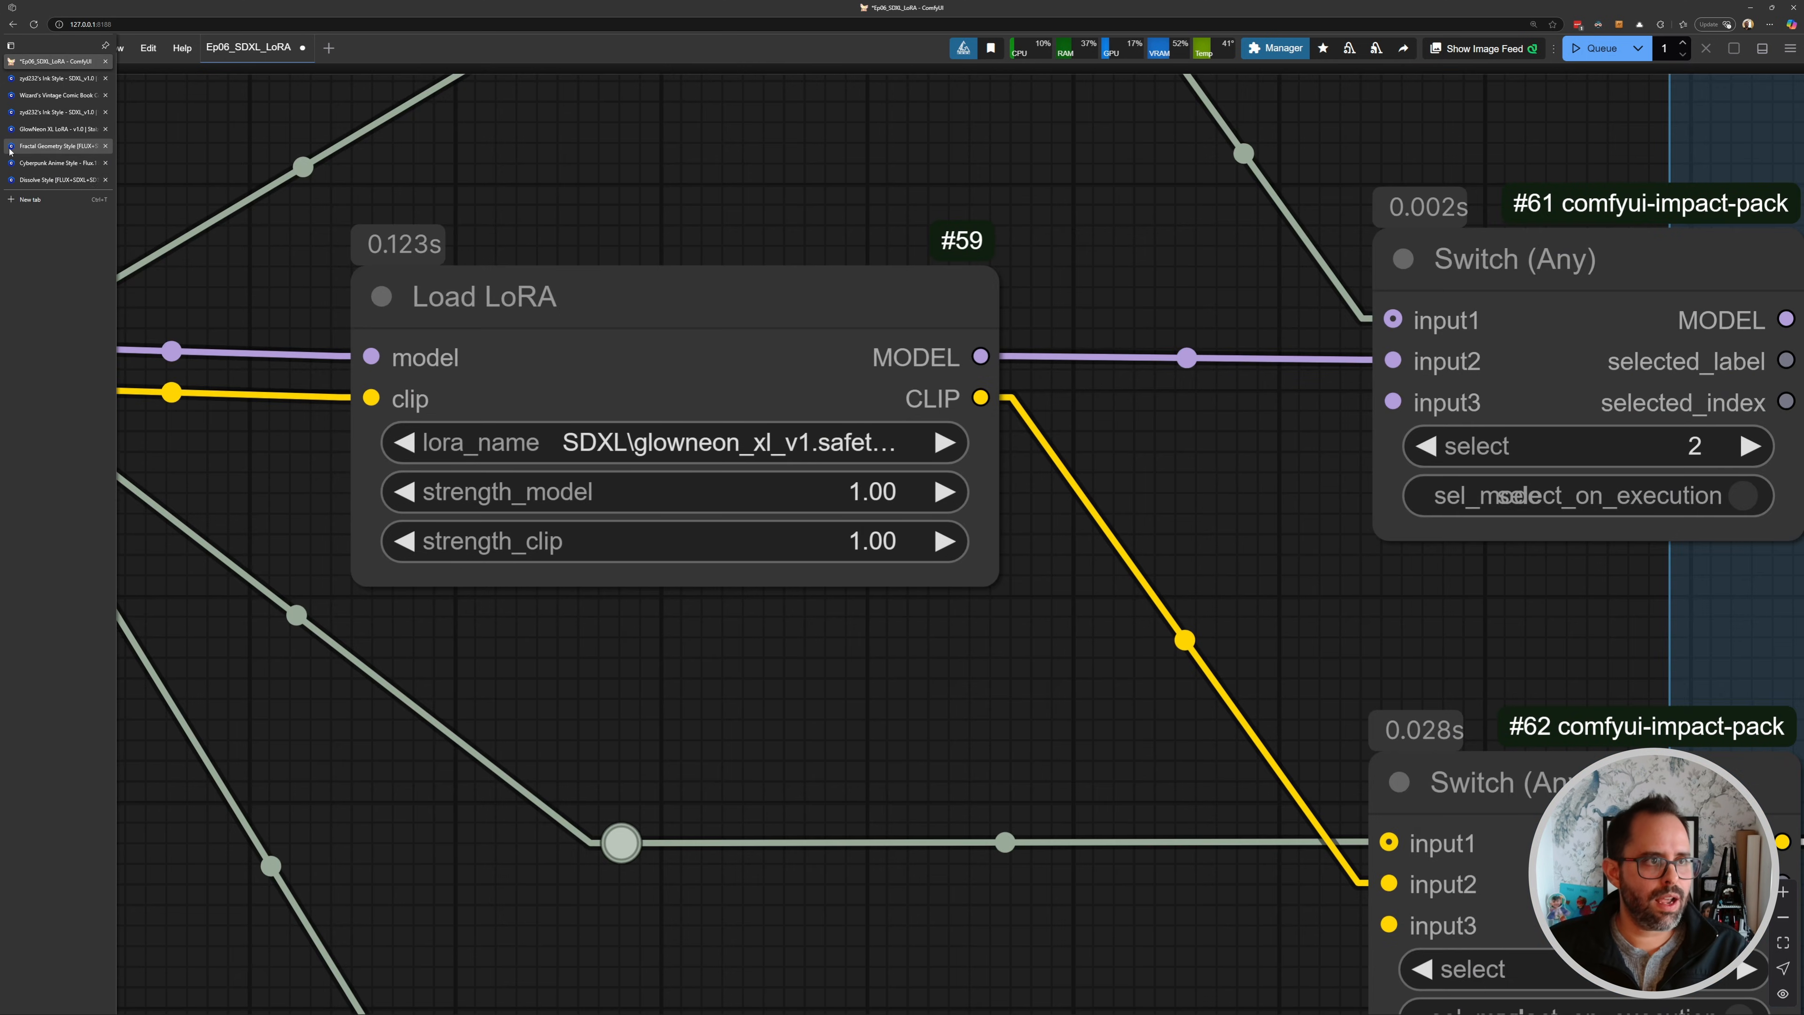
click(11, 130)
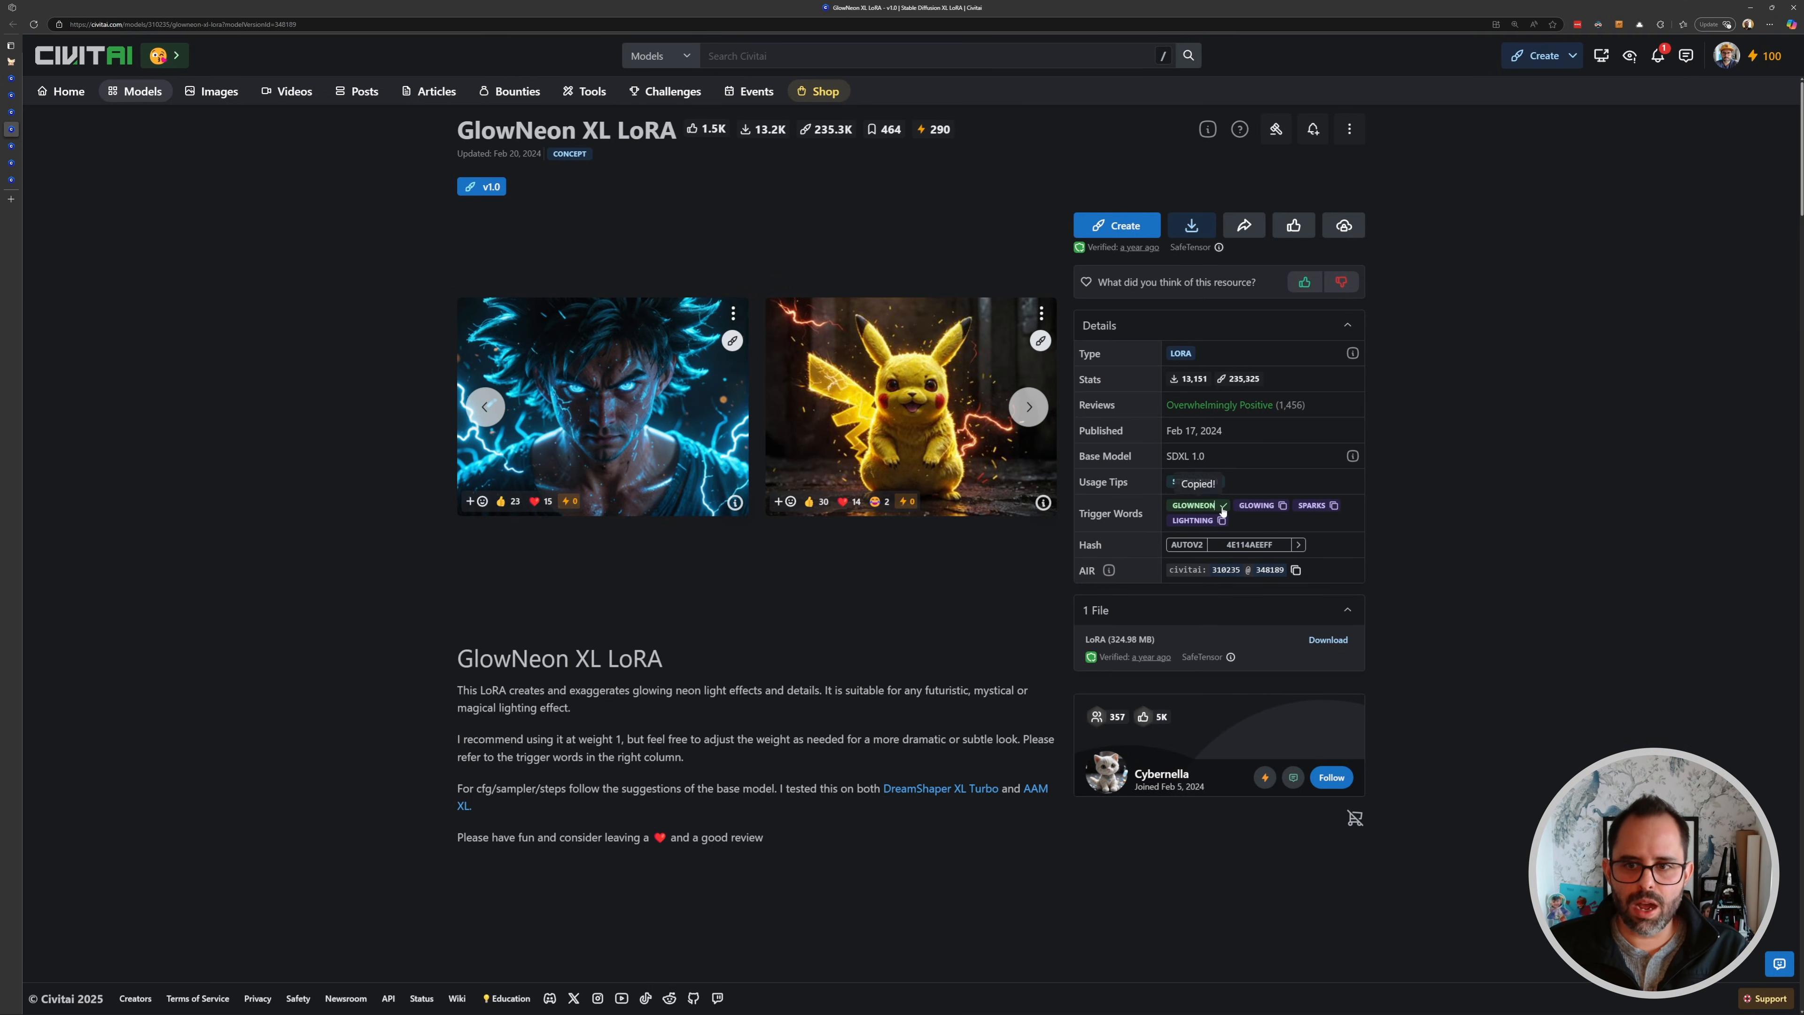
click(11, 63)
scroll(1271, 505, down, 5)
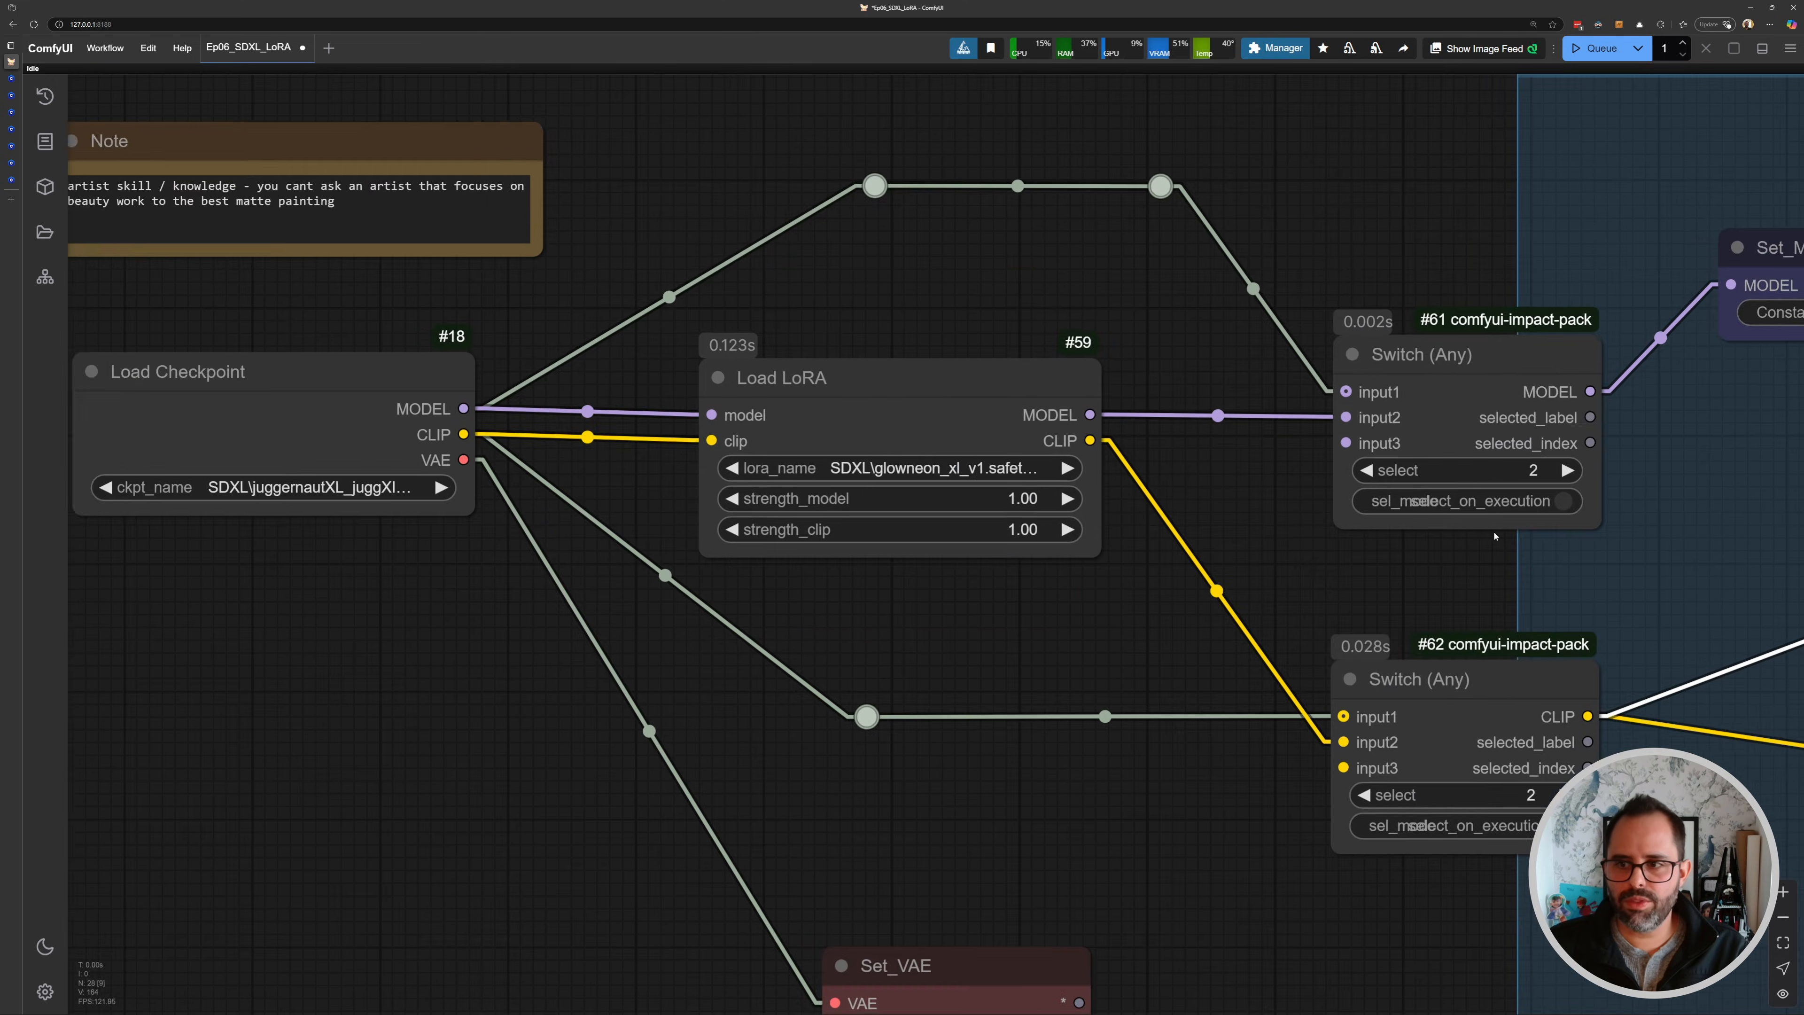
drag(1683, 558, 78, 514)
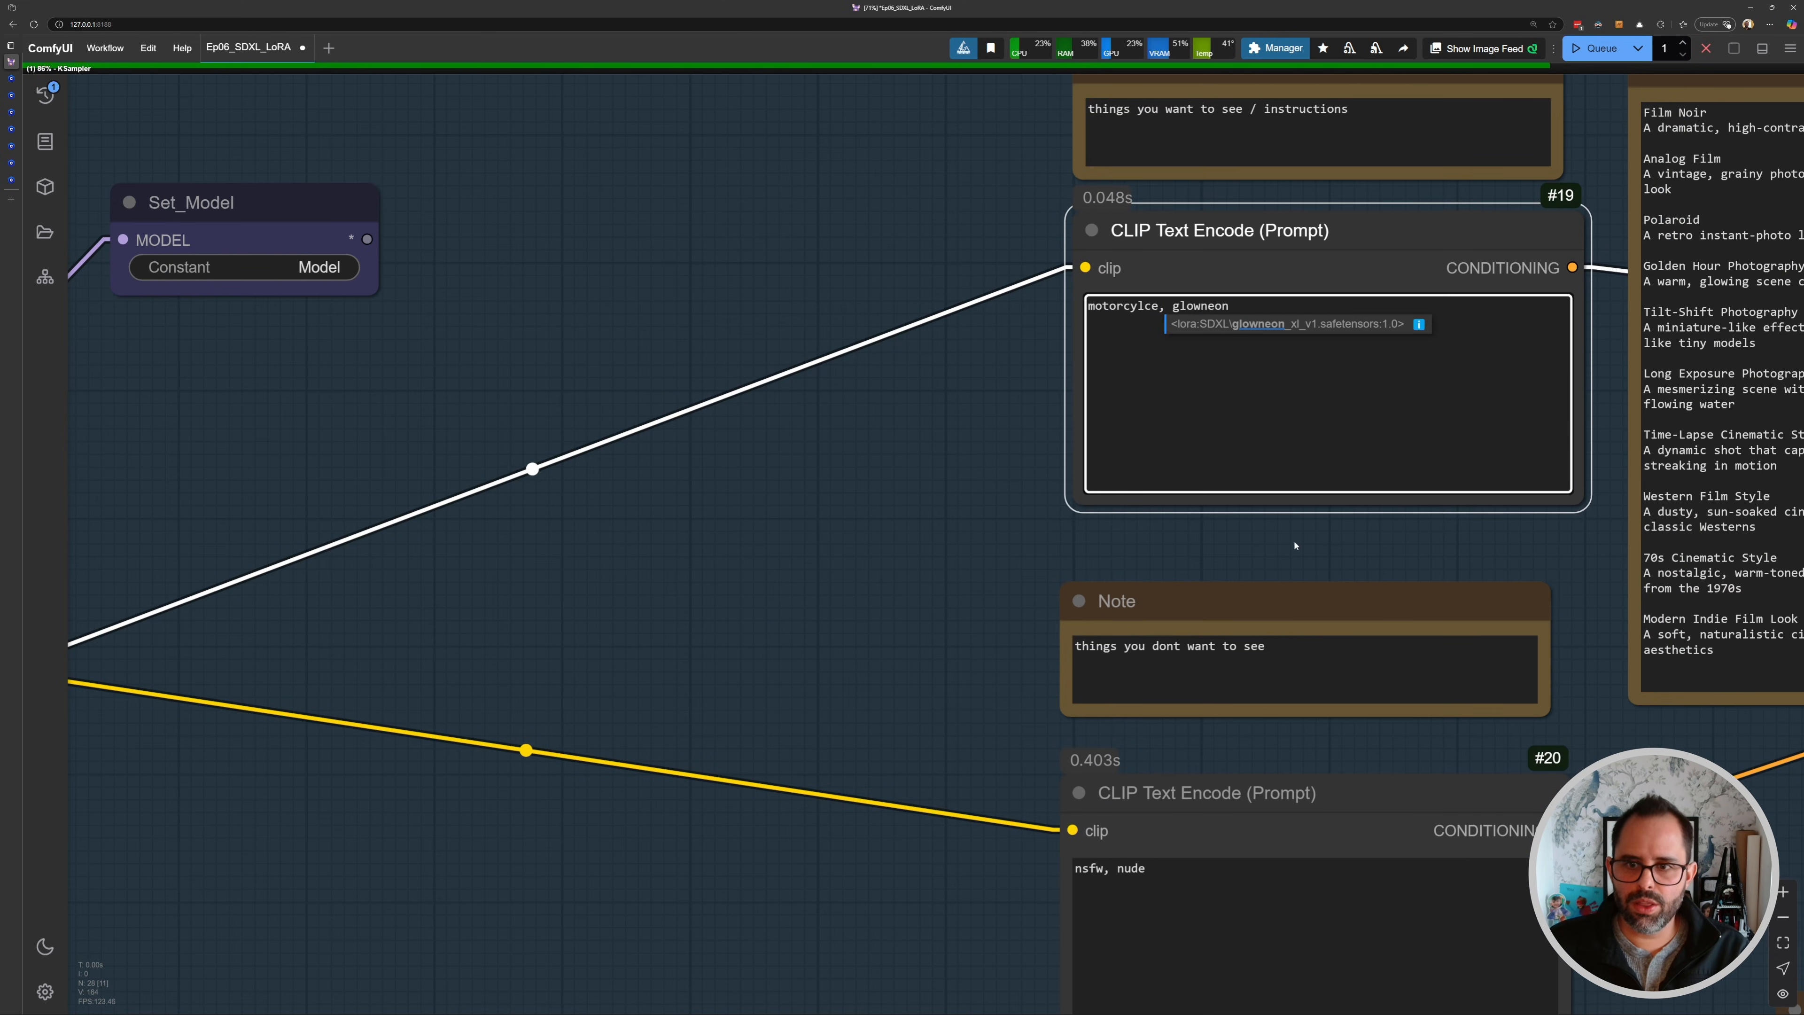
scroll(1294, 545, down, 6)
drag(1118, 521, 814, 435)
scroll(814, 435, down, 6)
drag(1663, 629, 597, 384)
scroll(724, 403, up, 10)
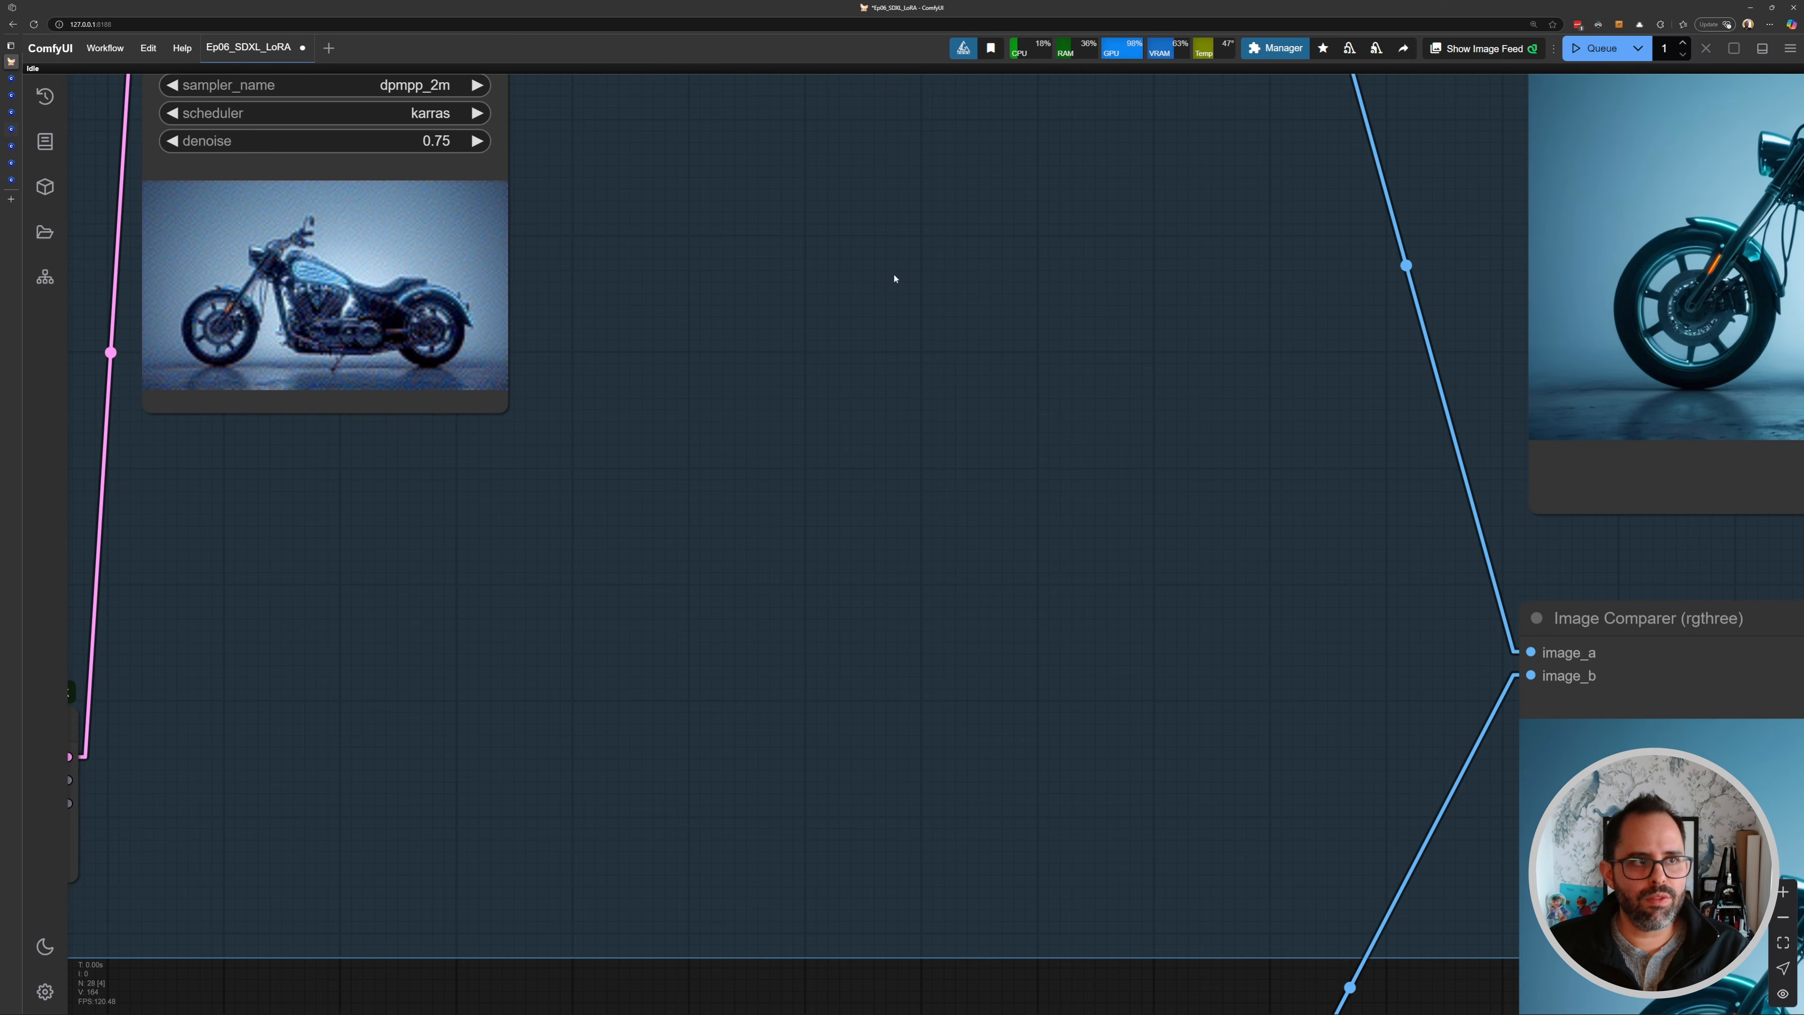
- Compare the neon-styled result with the loaded image in the Image Comparer
drag(1392, 641, 604, 330)
drag(774, 416, 519, 266)
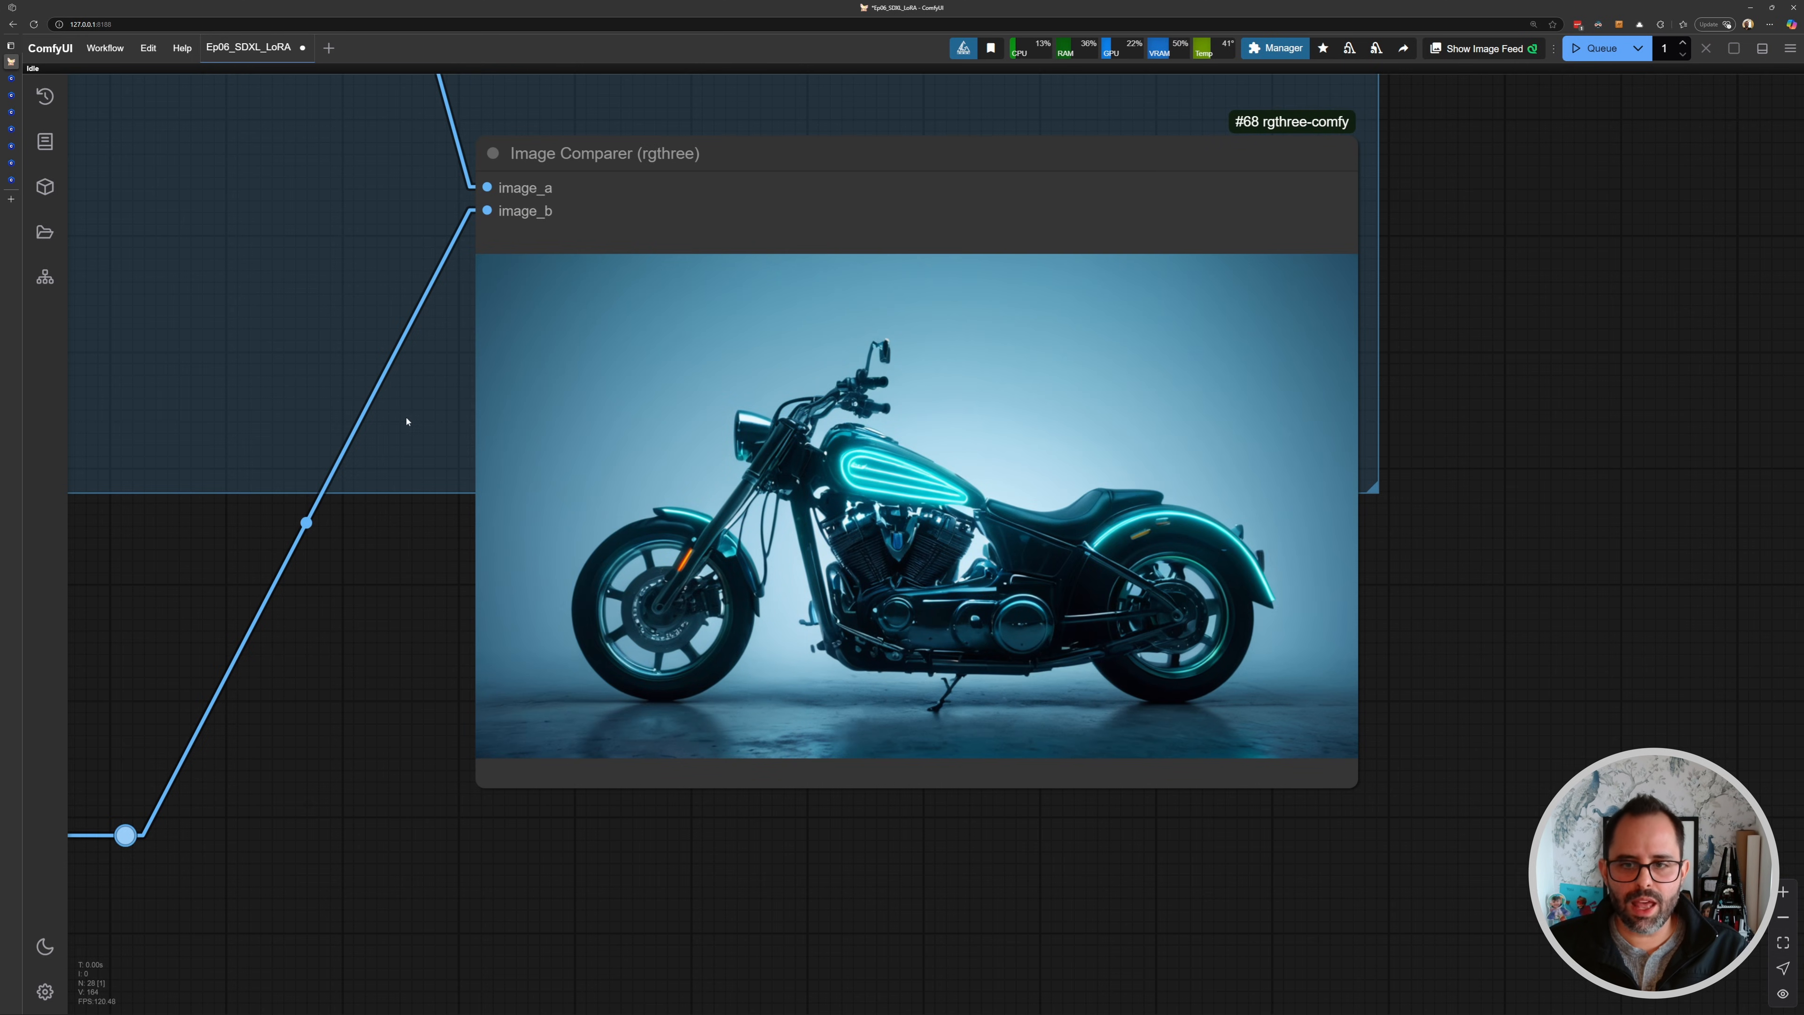
scroll(368, 390, down, 5)
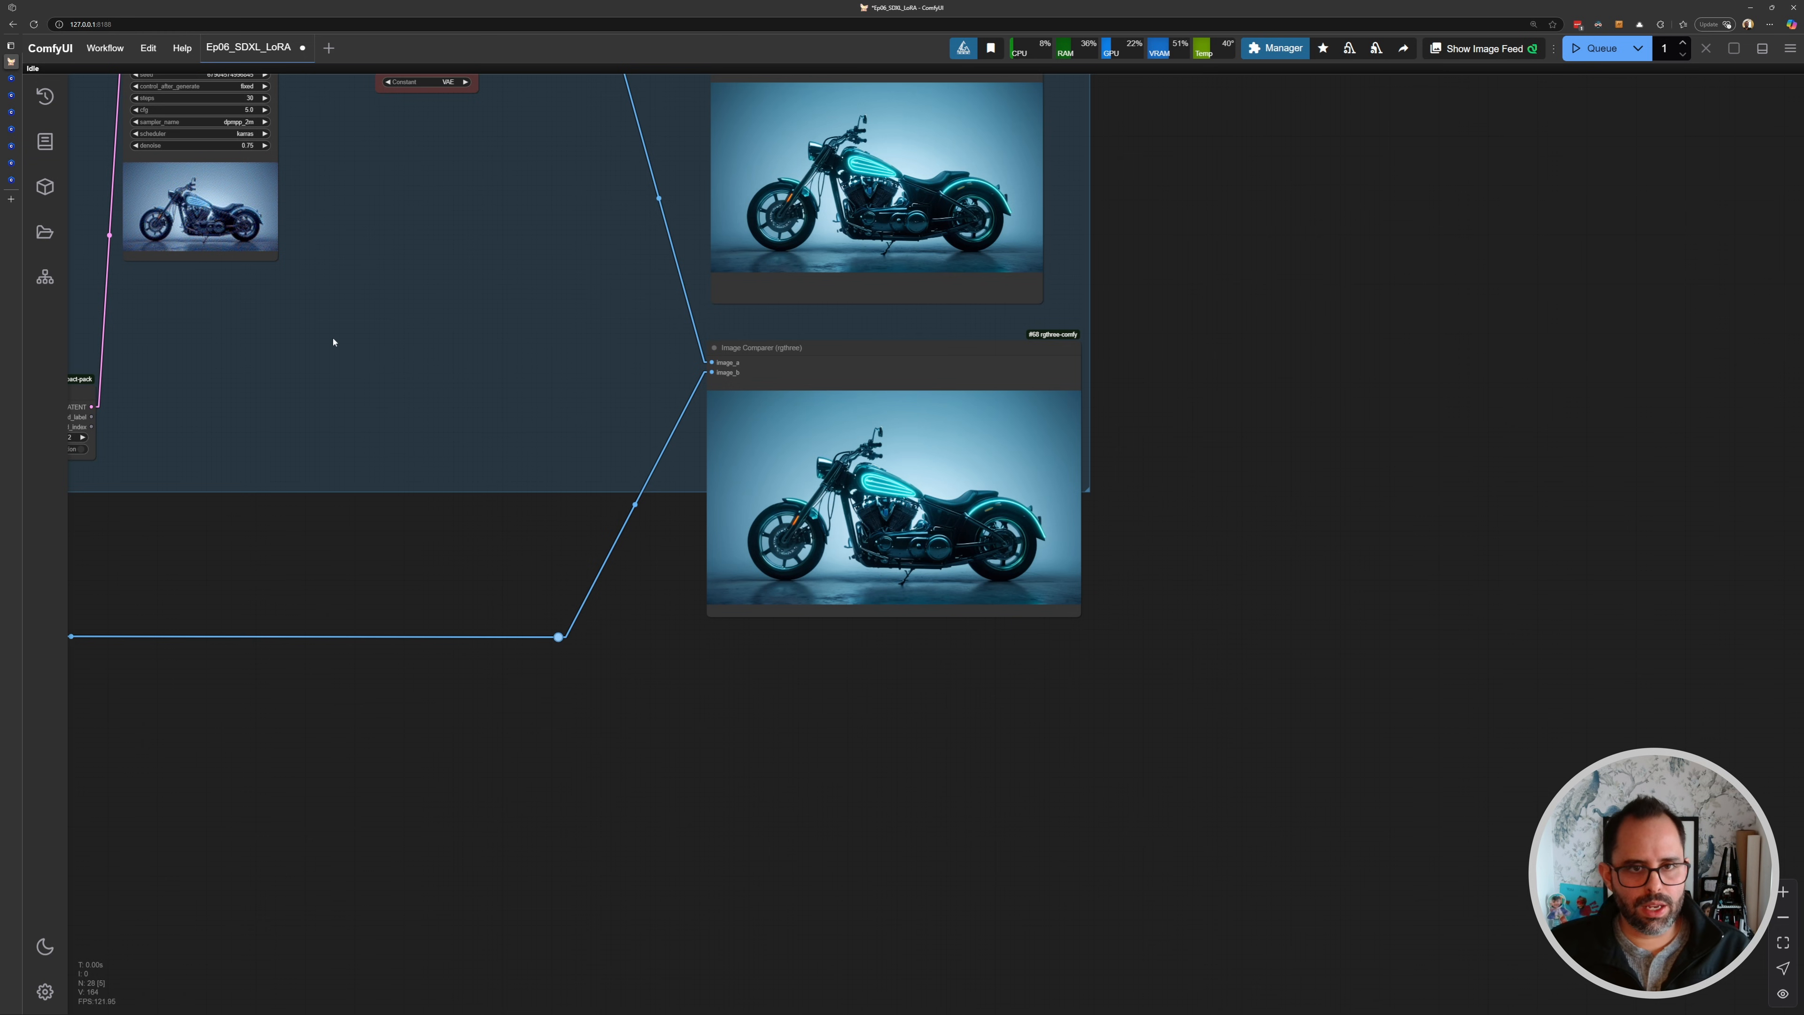
drag(333, 341, 626, 420)
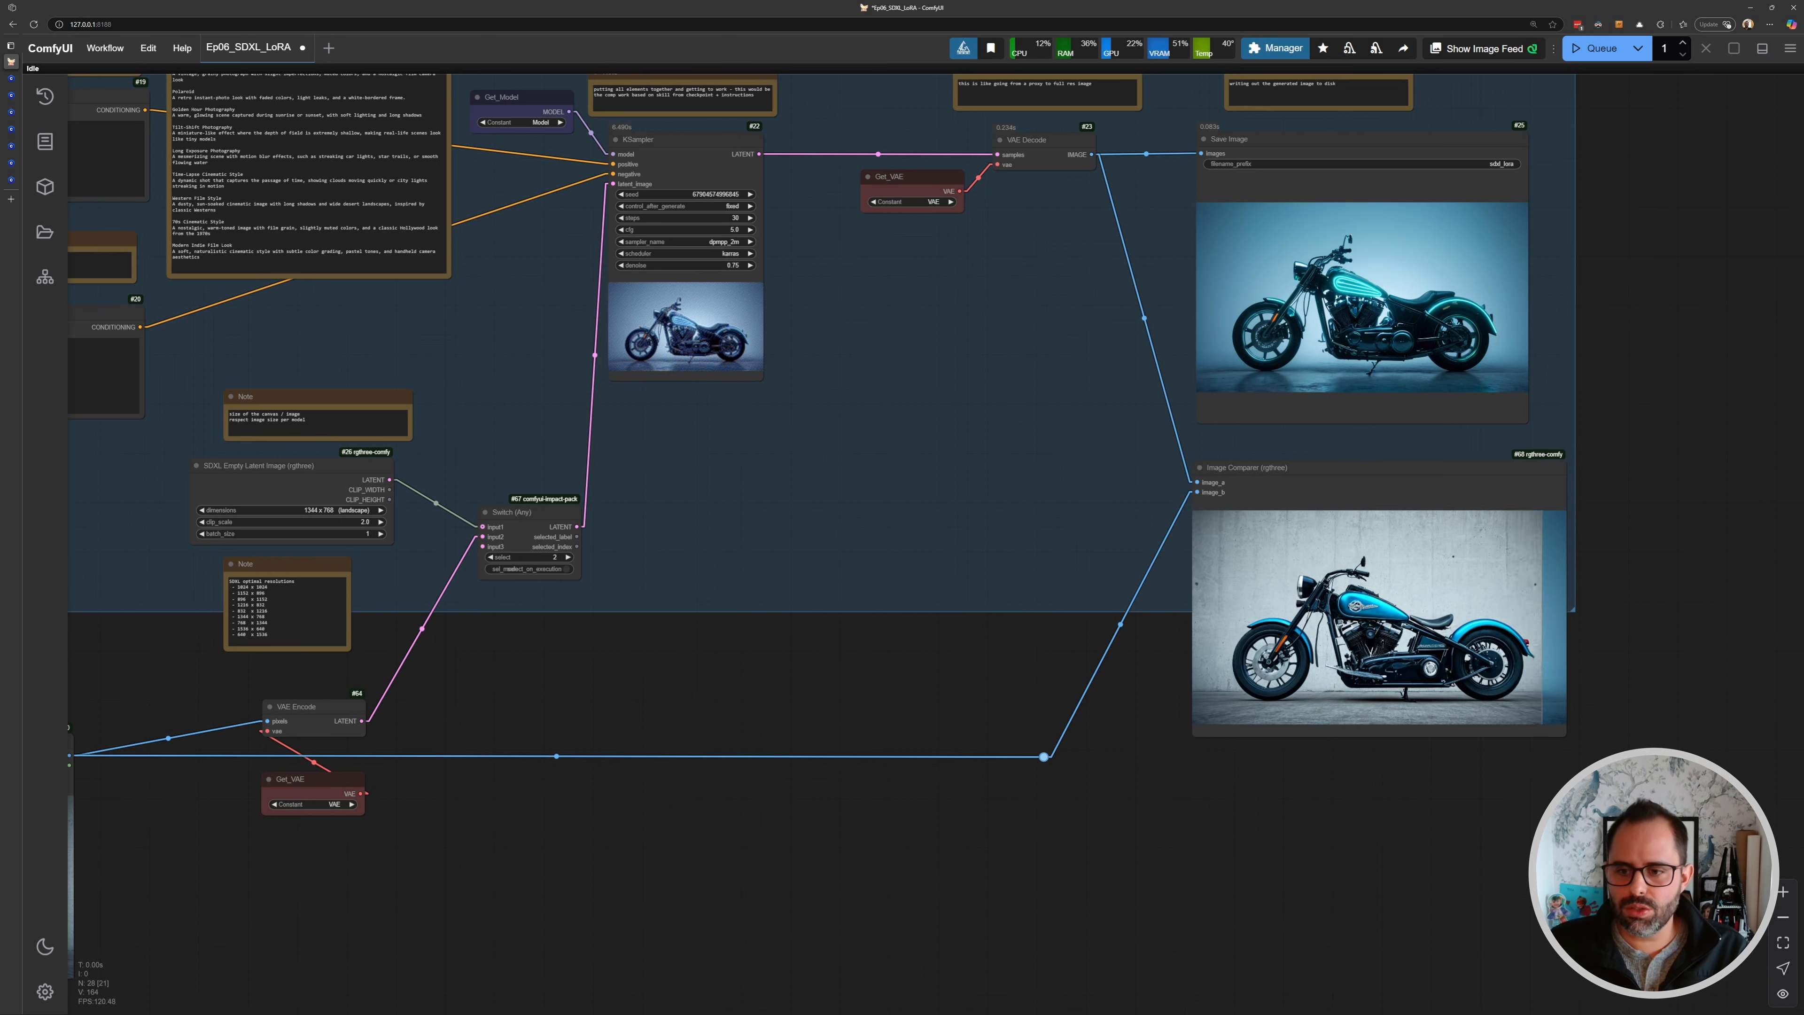
scroll(1441, 653, up, 5)
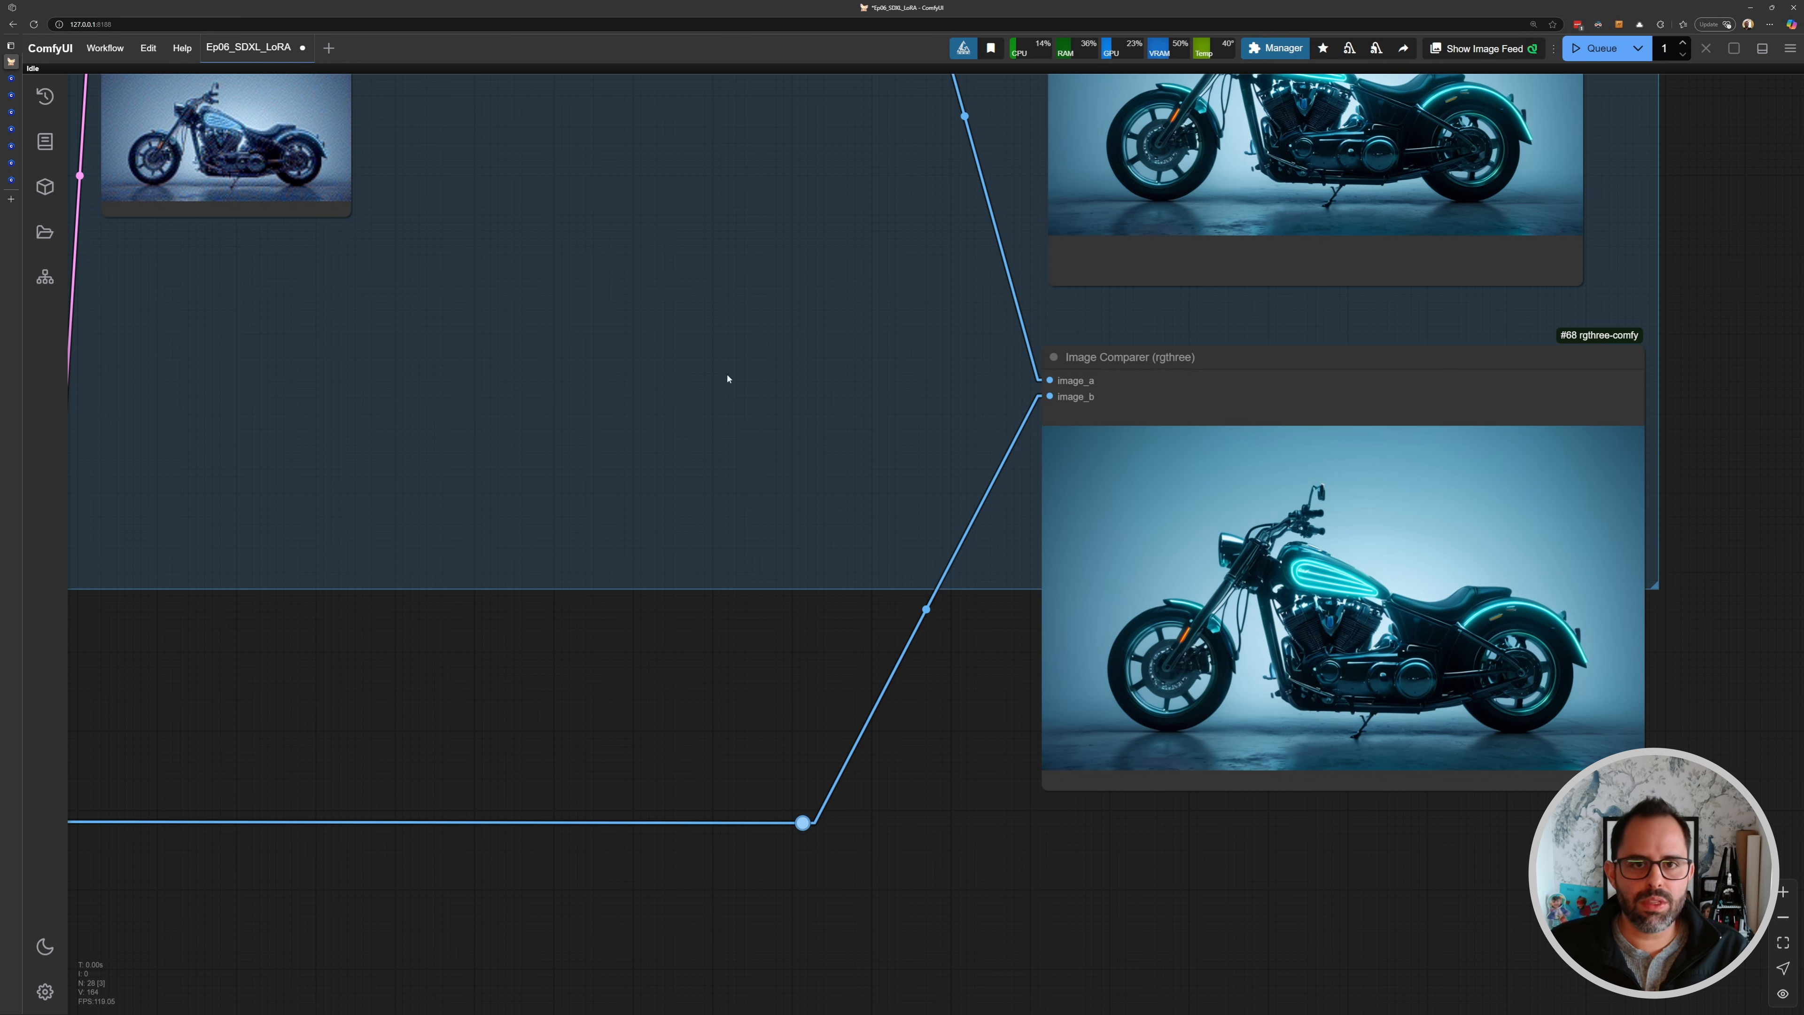
drag(609, 618, 897, 655)
scroll(930, 628, down, 6)
drag(517, 579, 950, 618)
drag(552, 540, 1037, 597)
drag(582, 532, 898, 596)
scroll(821, 490, up, 6)
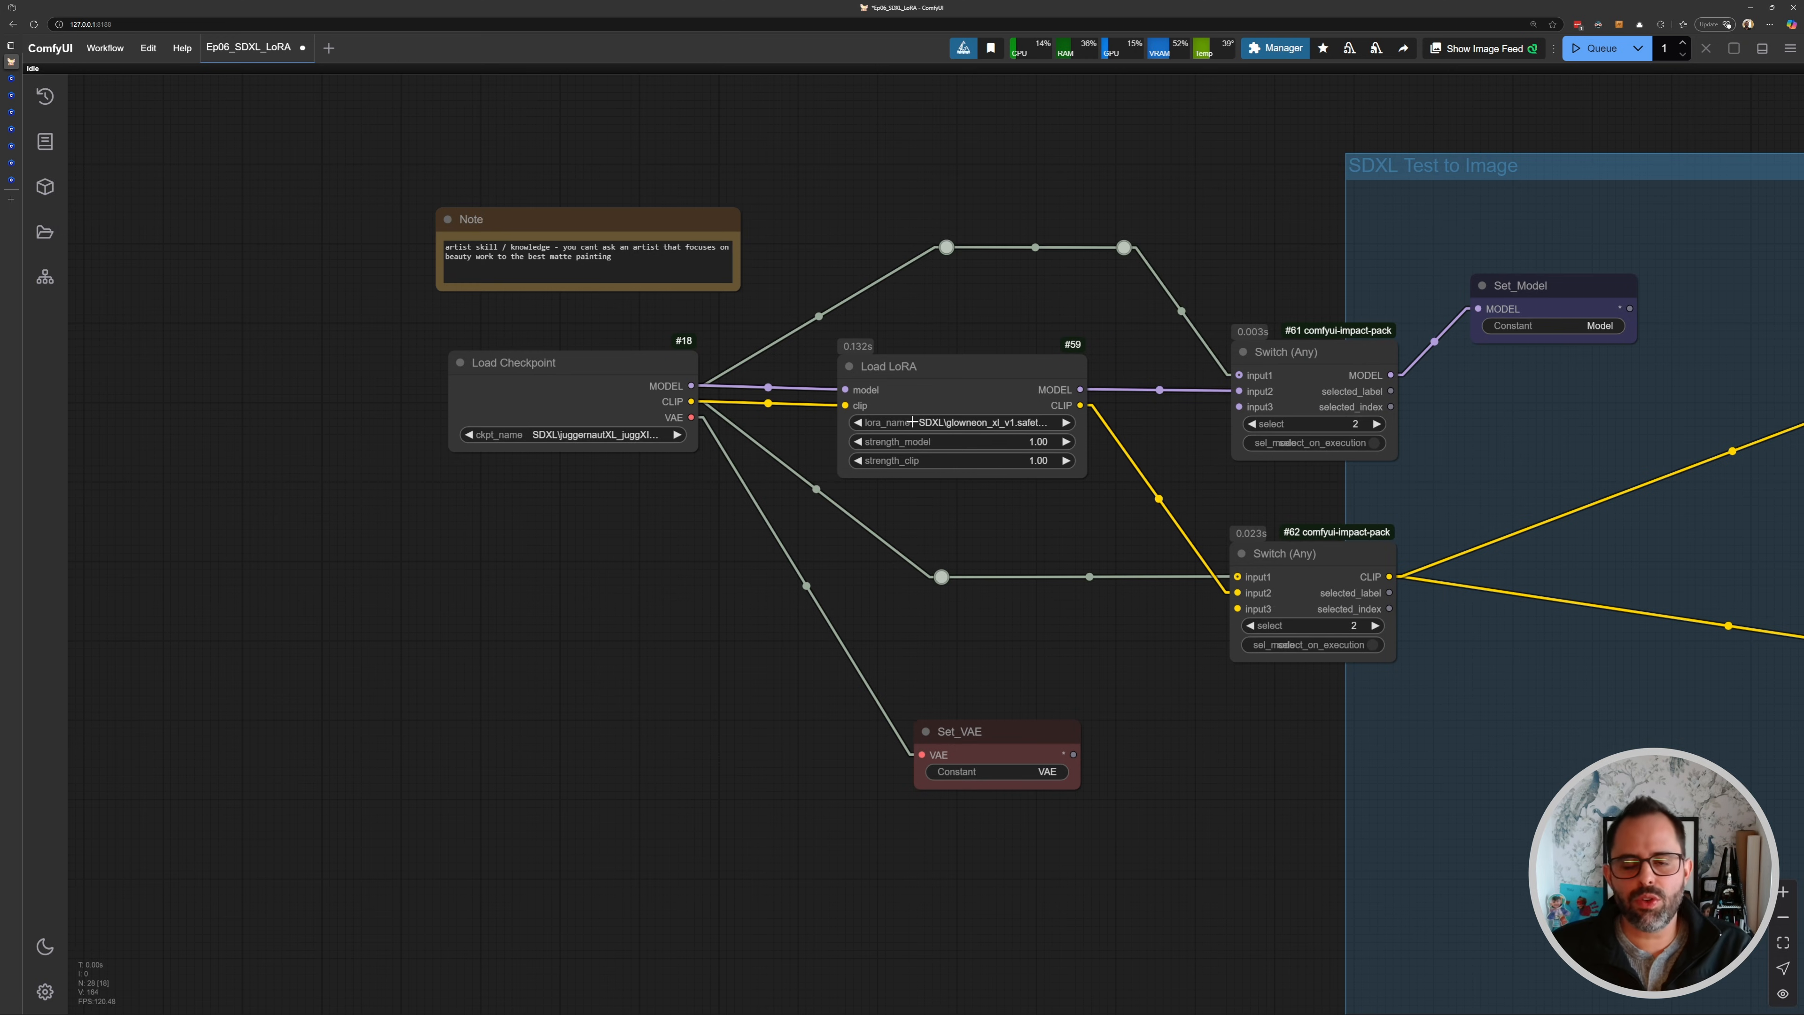
- Add a Lora Loader Stack (rgthree) node below the Load Checkpoint node
drag(805, 428, 830, 400)
drag(520, 570, 550, 510)
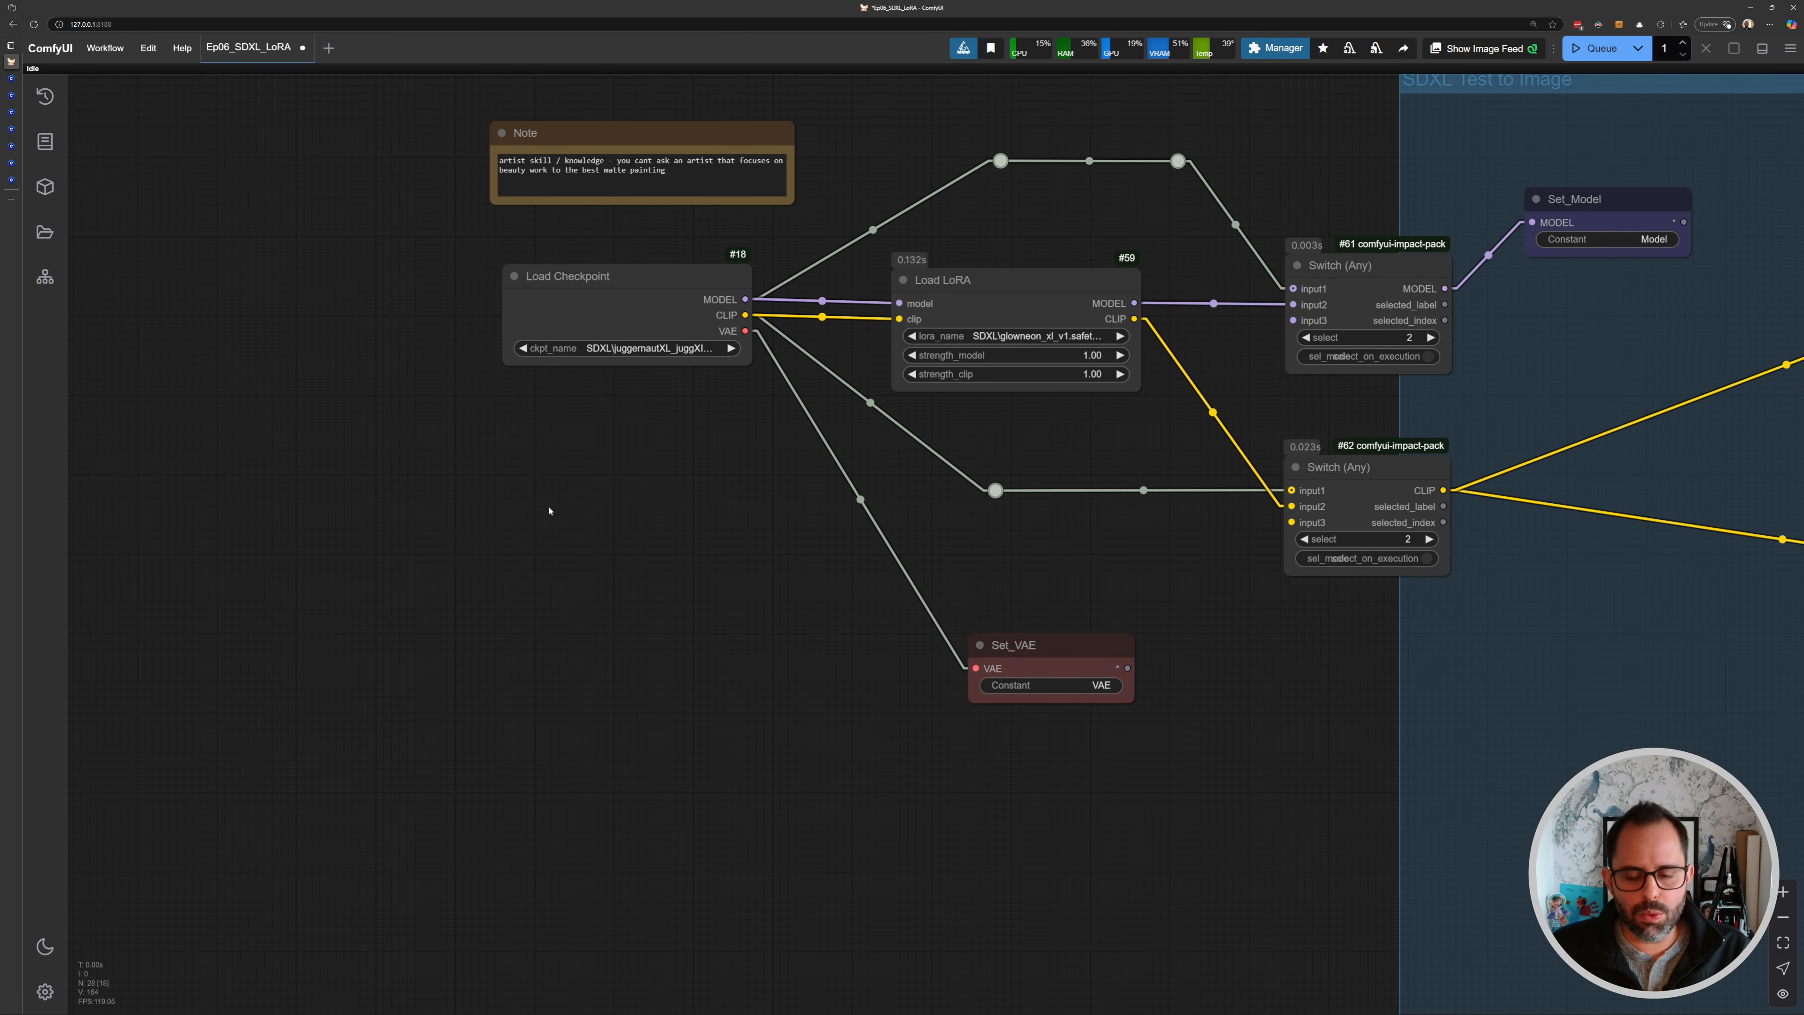
drag(529, 582, 587, 529)
scroll(647, 542, up, 3)
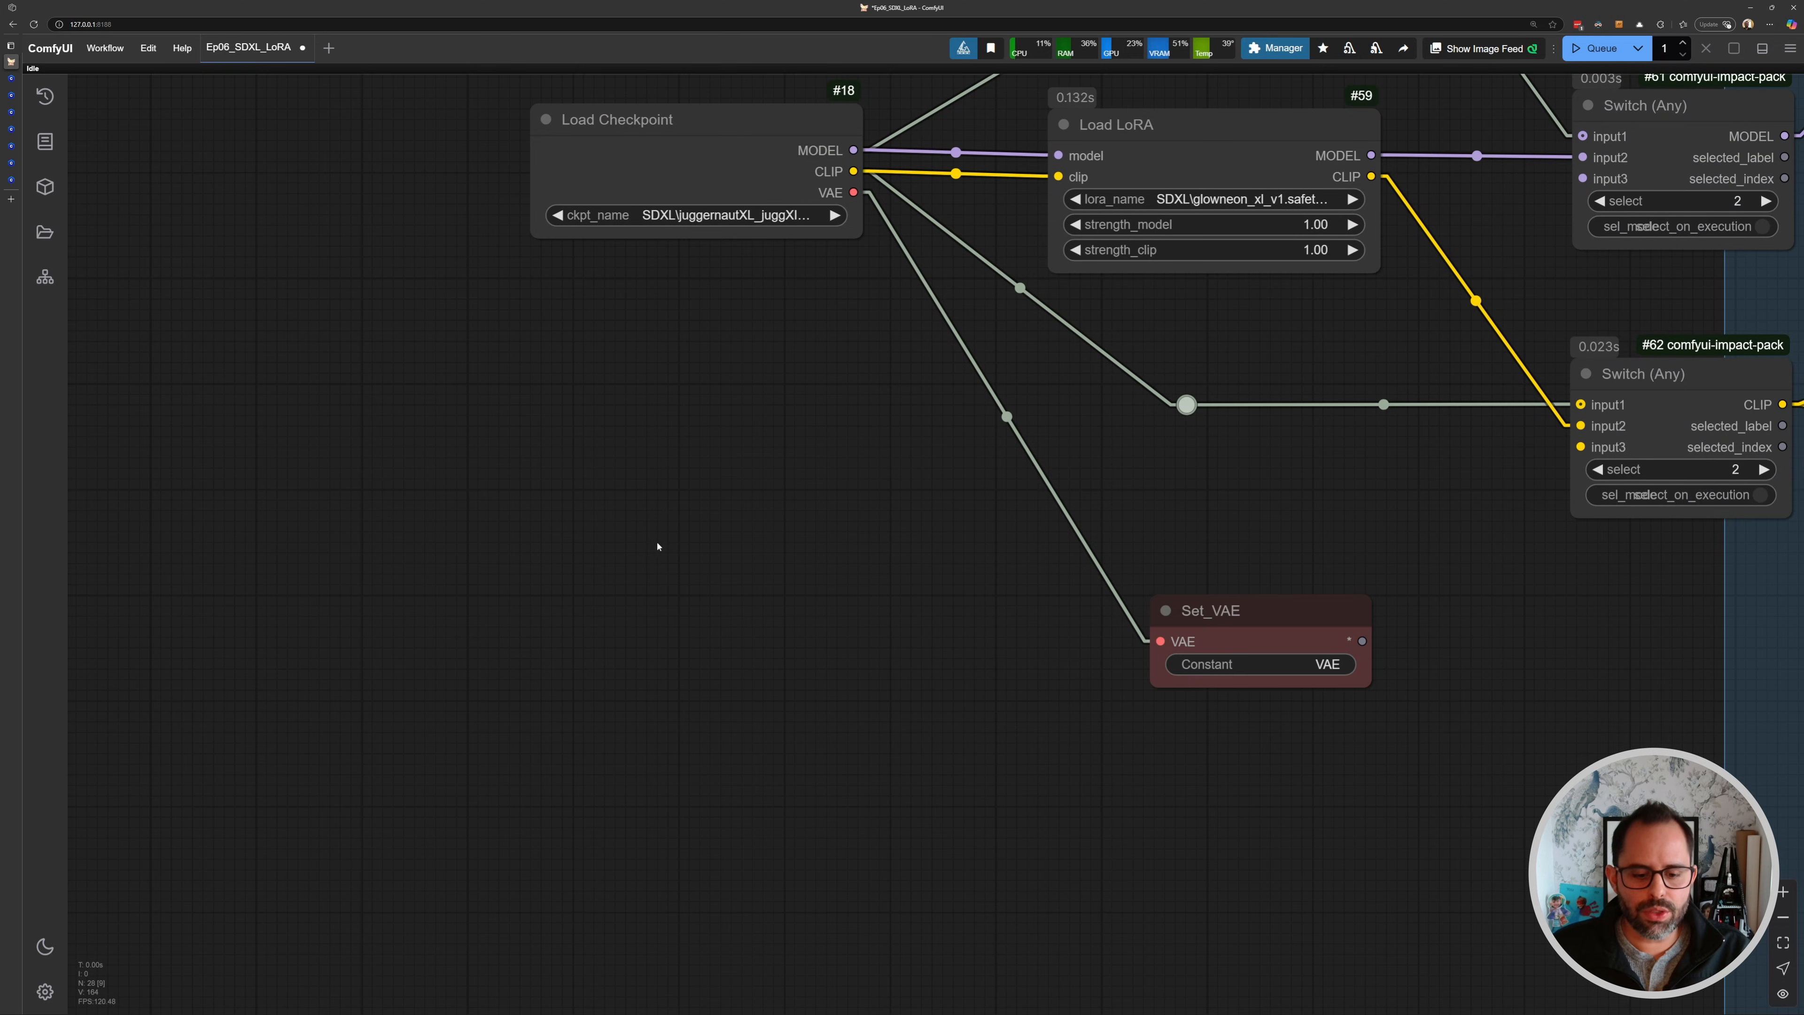
double_click(794, 501)
text(lora)
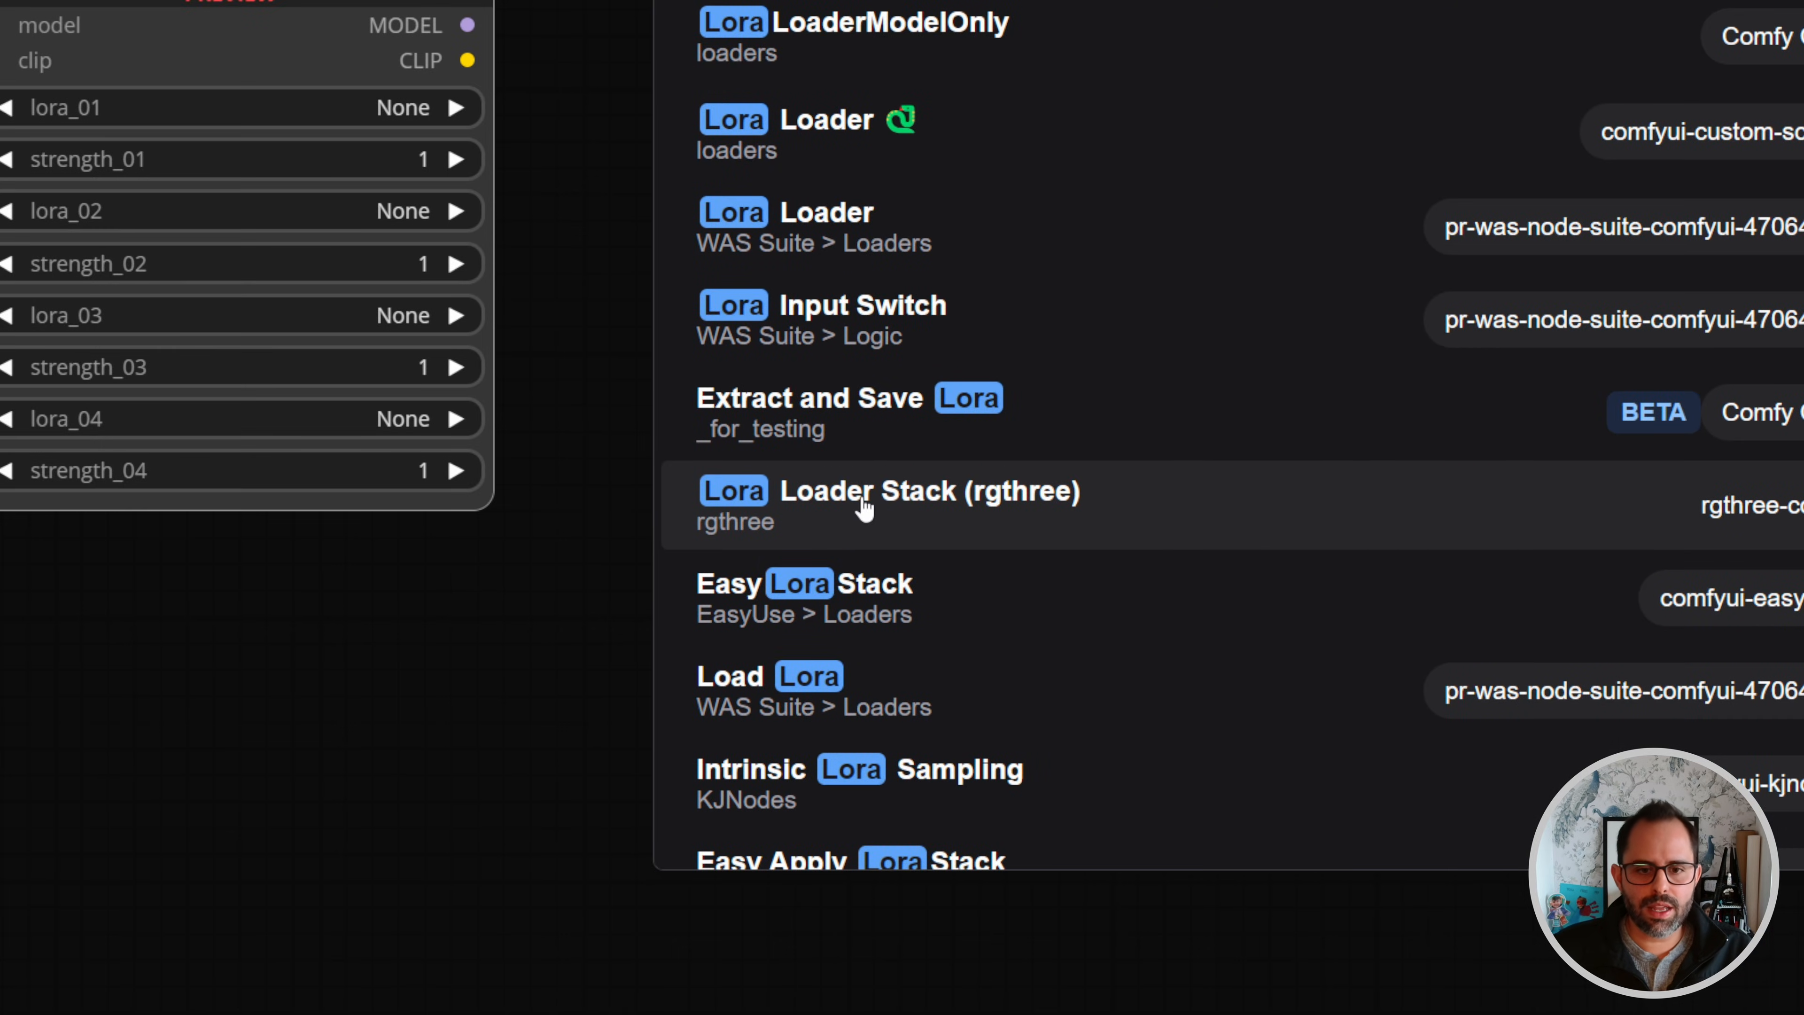
click(863, 507)
drag(919, 339, 536, 165)
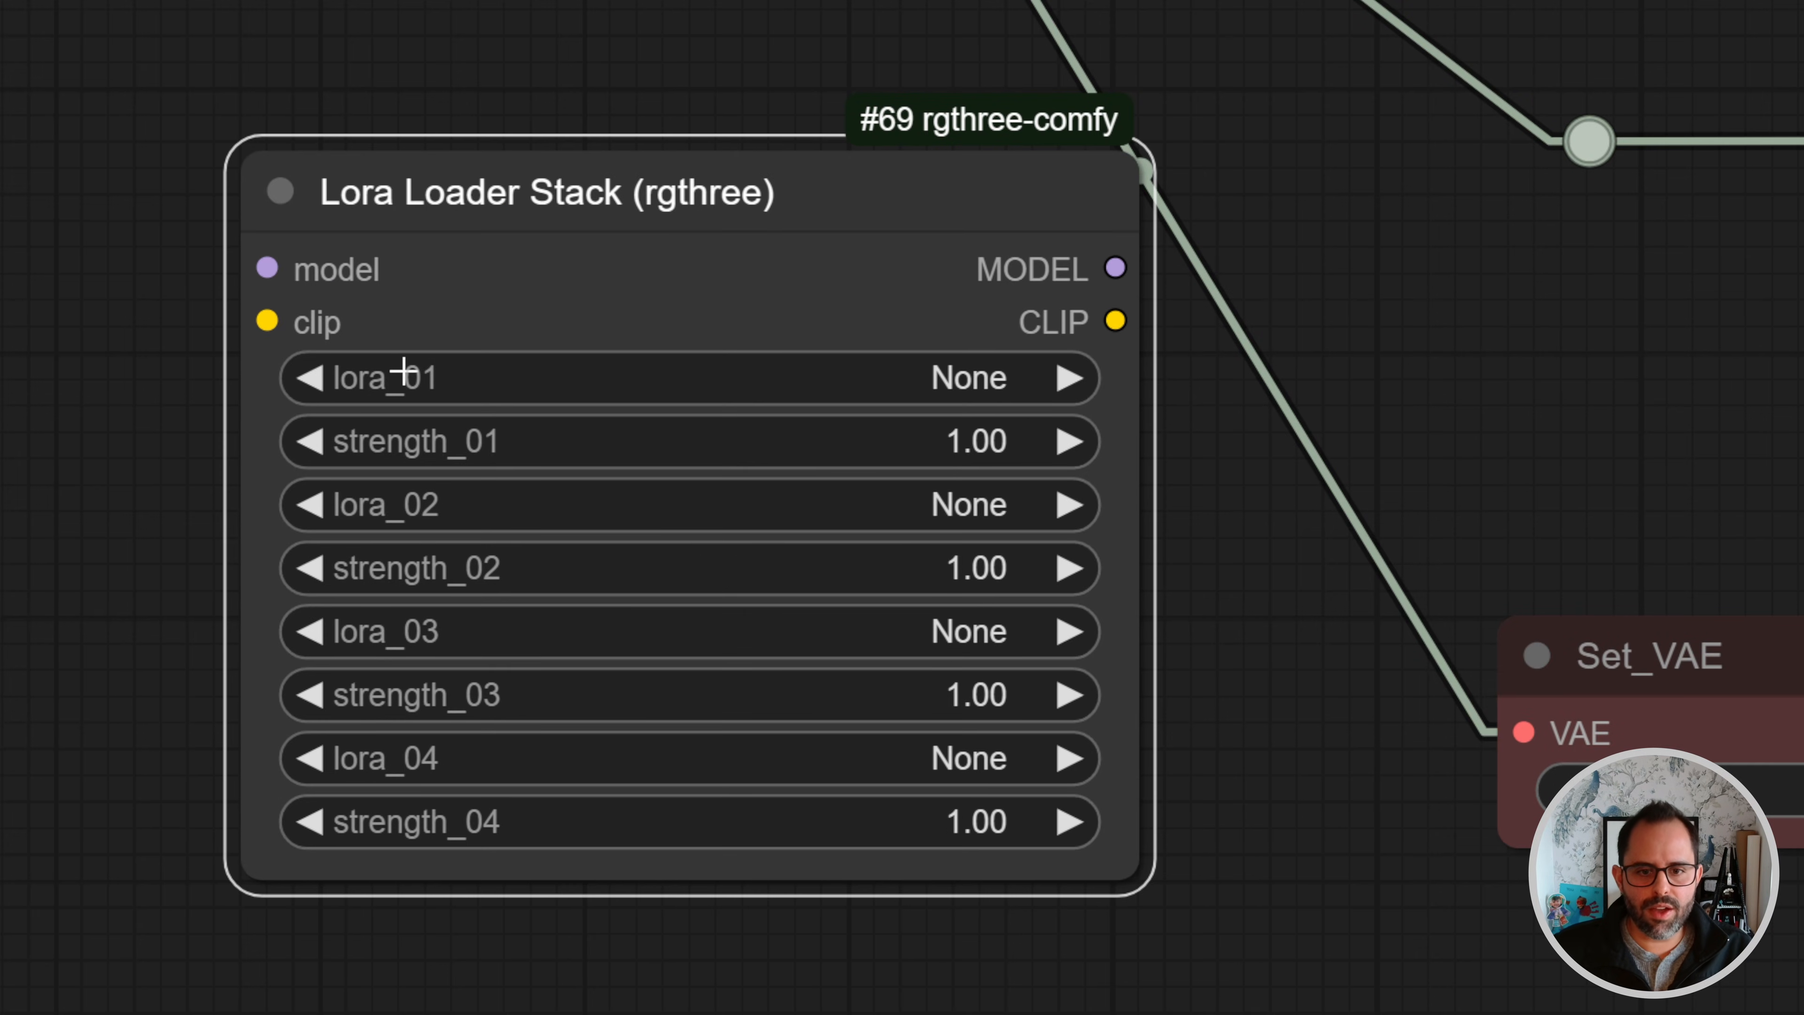
- Set the stack's lora_01 to SDXL\glowneon_xl_v1 and lora_02 to SDXL\zyd232_ChineseInkStyle_SDXL_v1_0
click(904, 383)
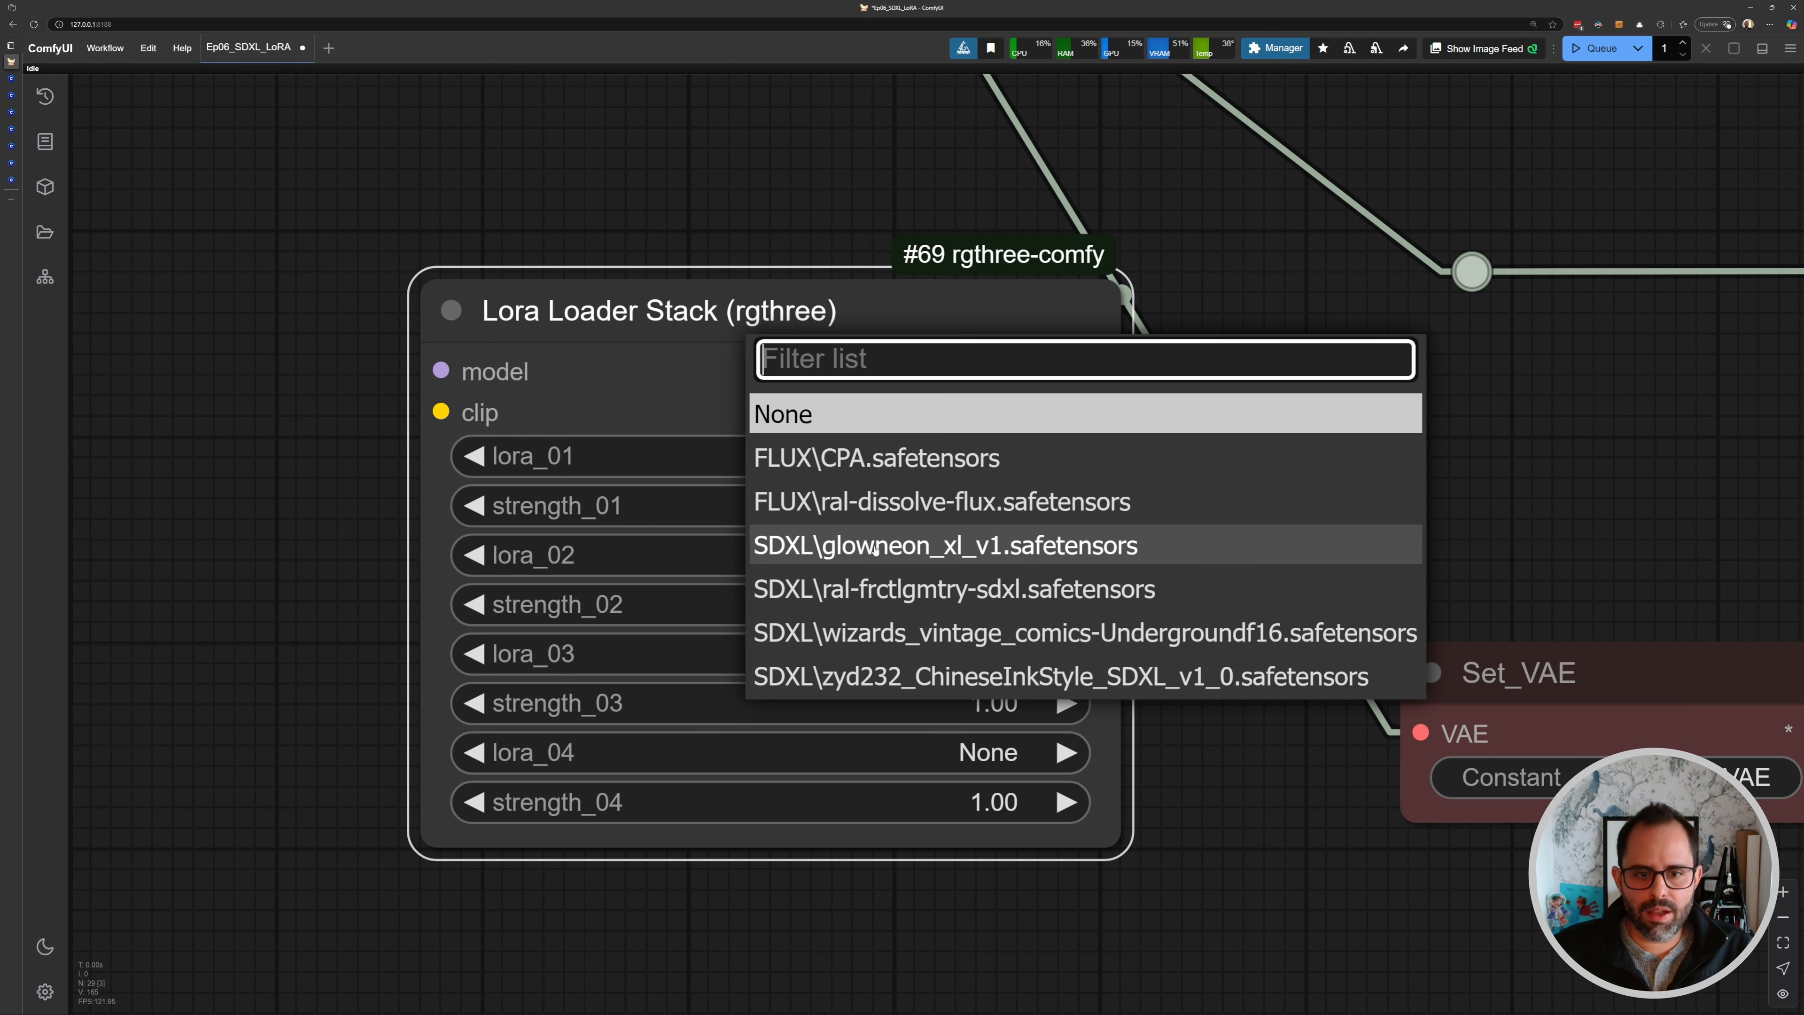
click(875, 547)
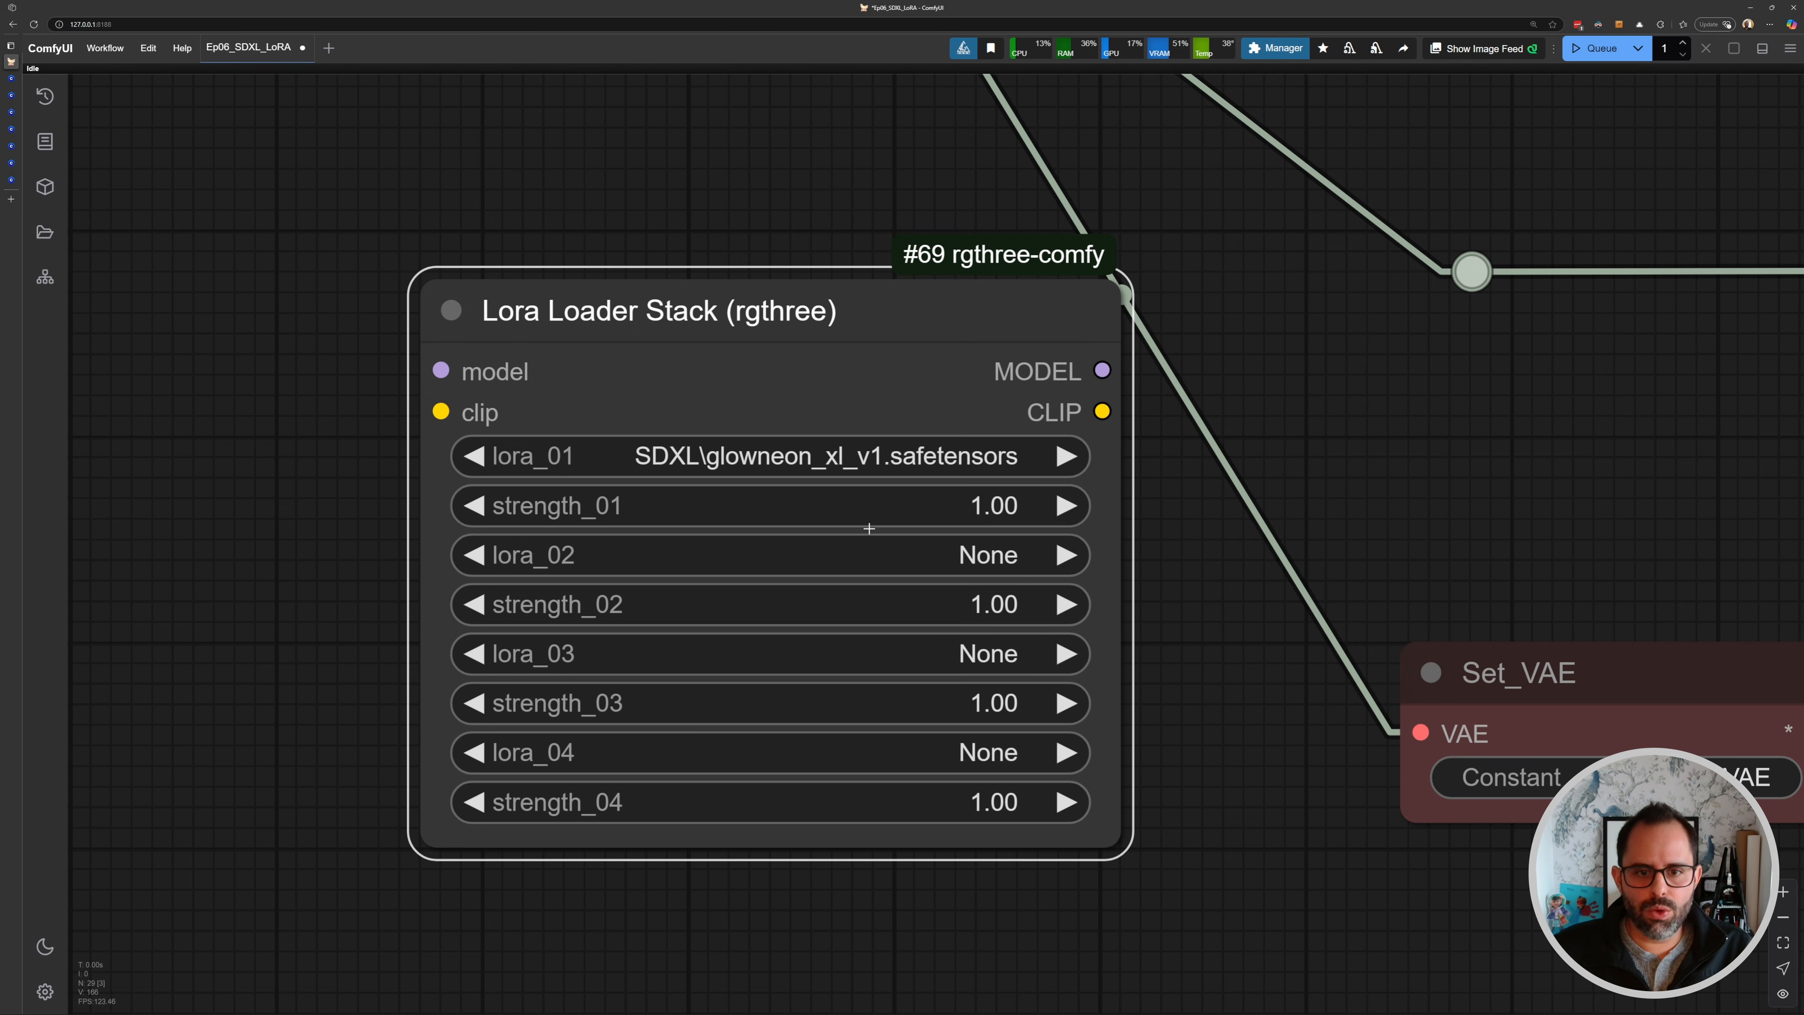
click(936, 570)
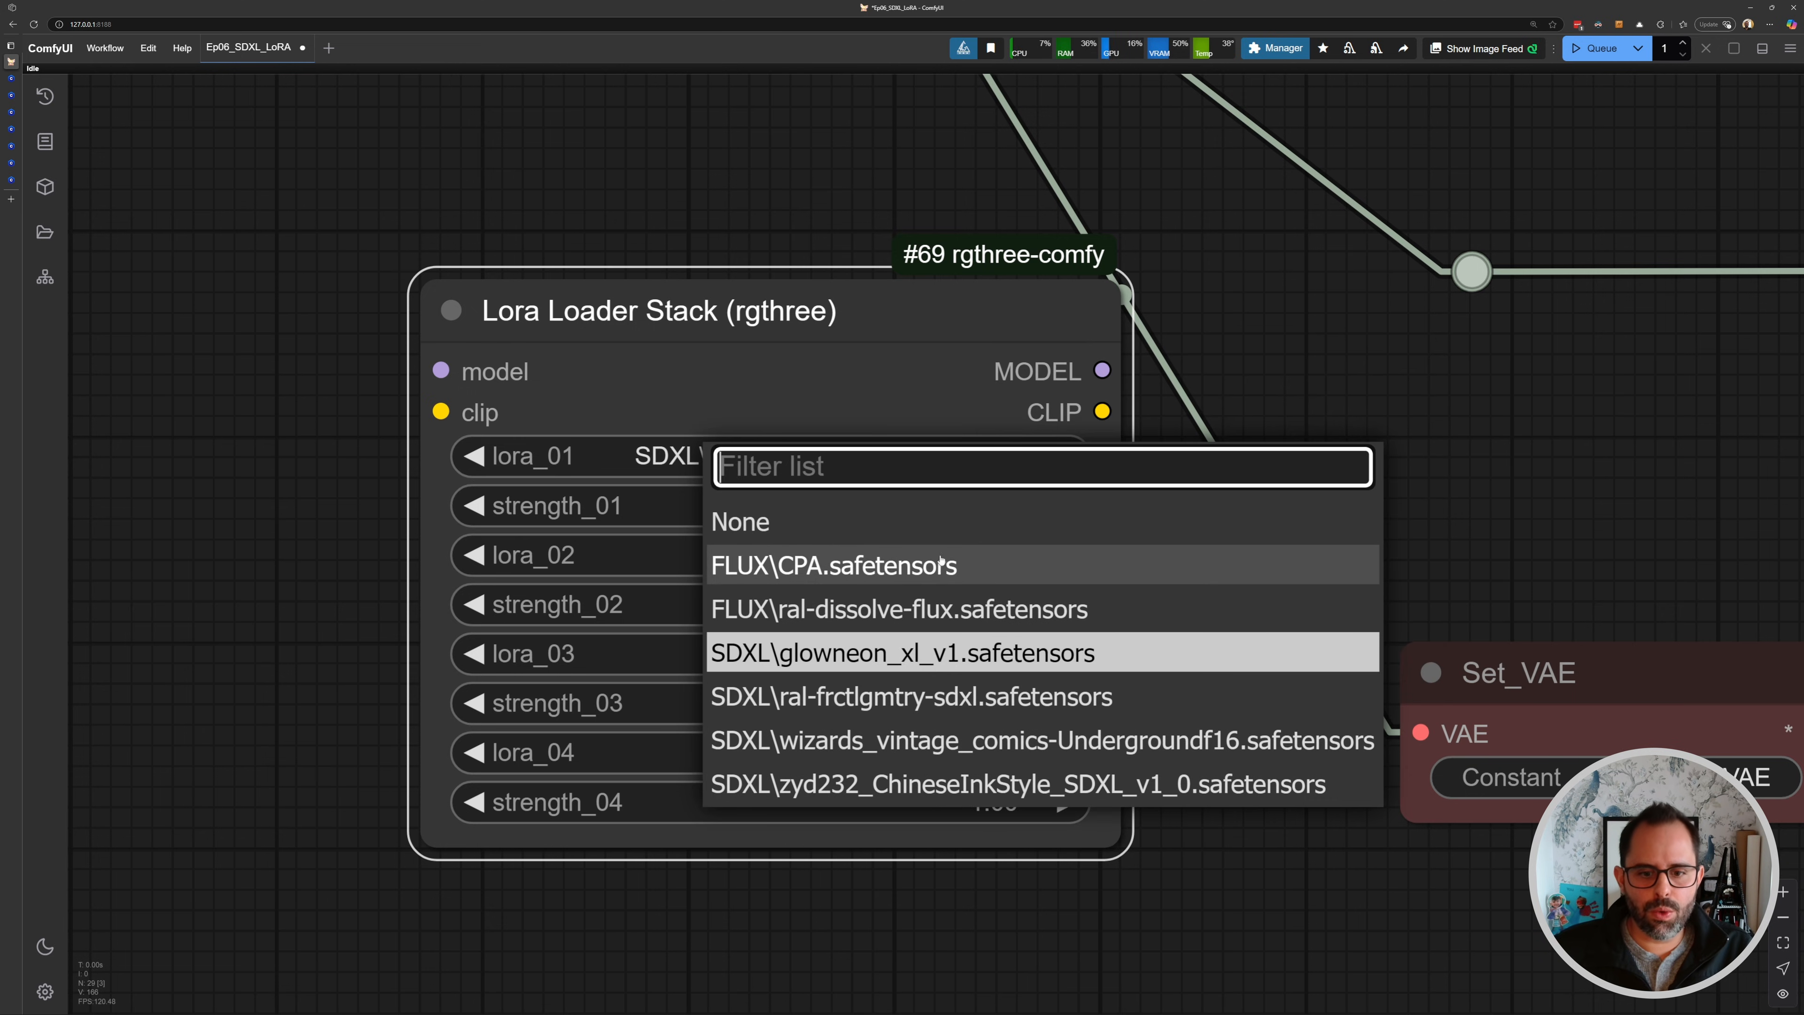
click(946, 785)
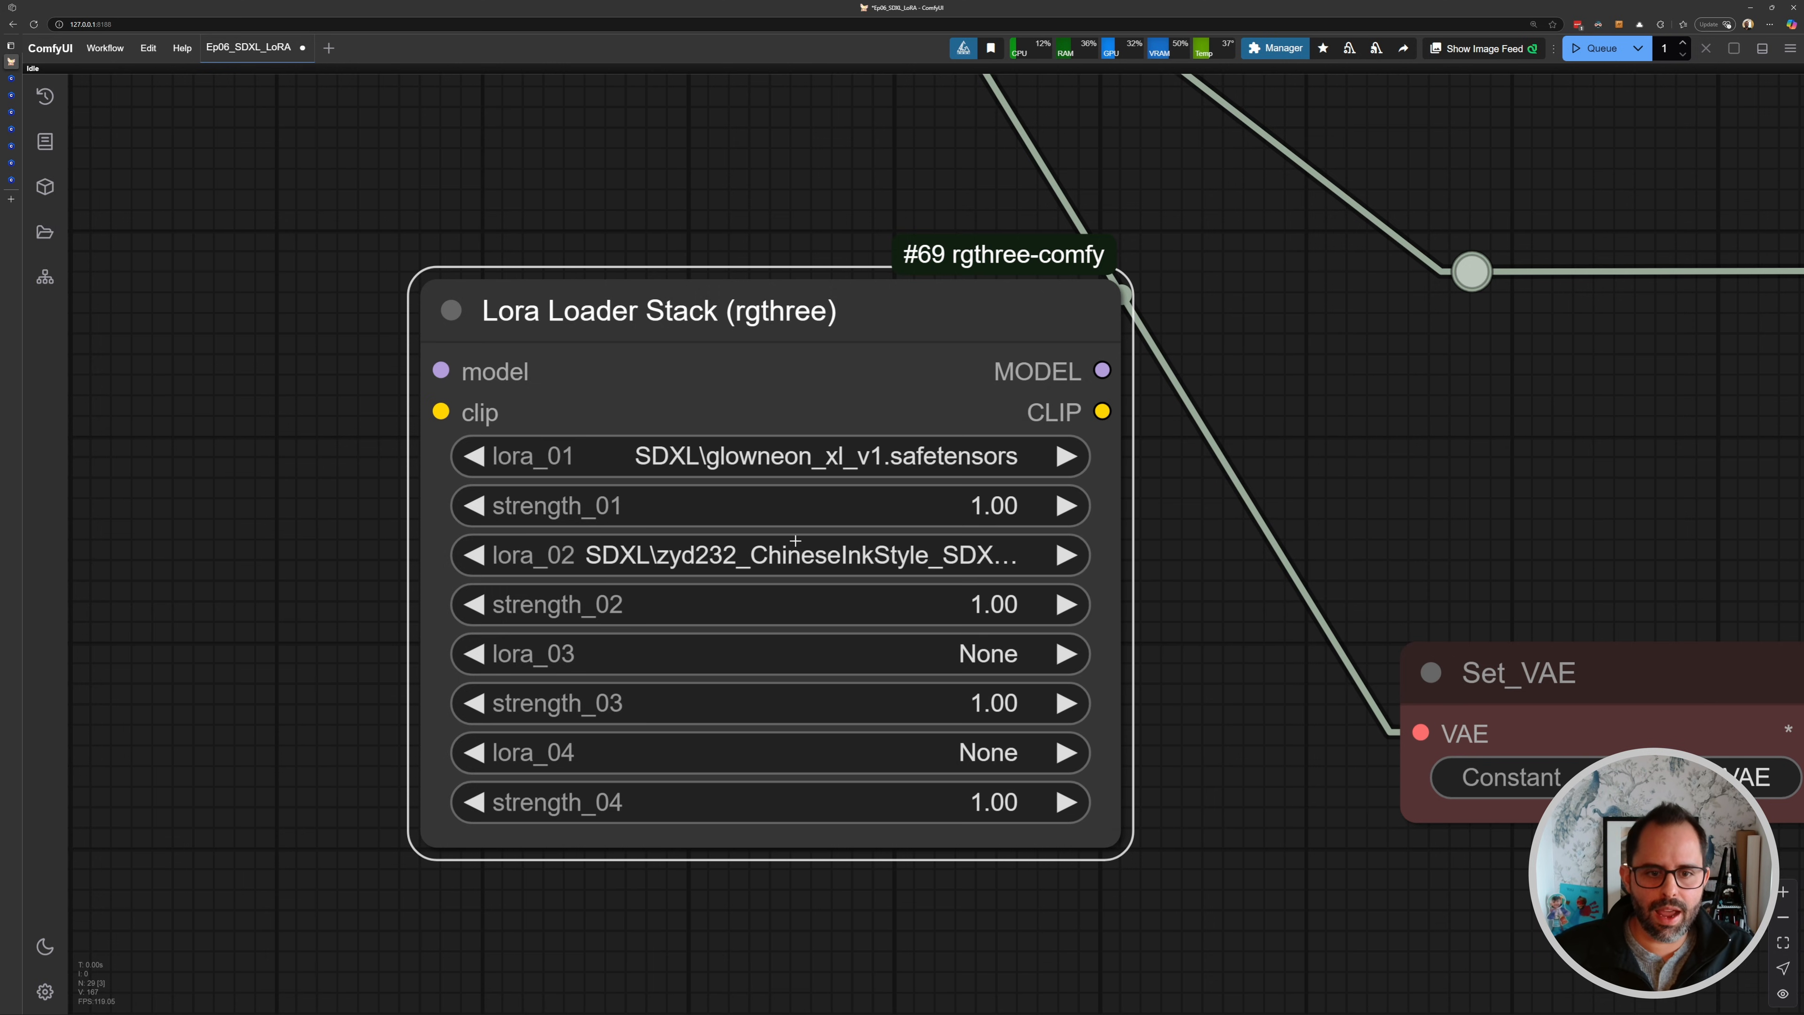
- Delete the Load Image node sitting below the Lora Loader Stack
scroll(715, 424, down, 5)
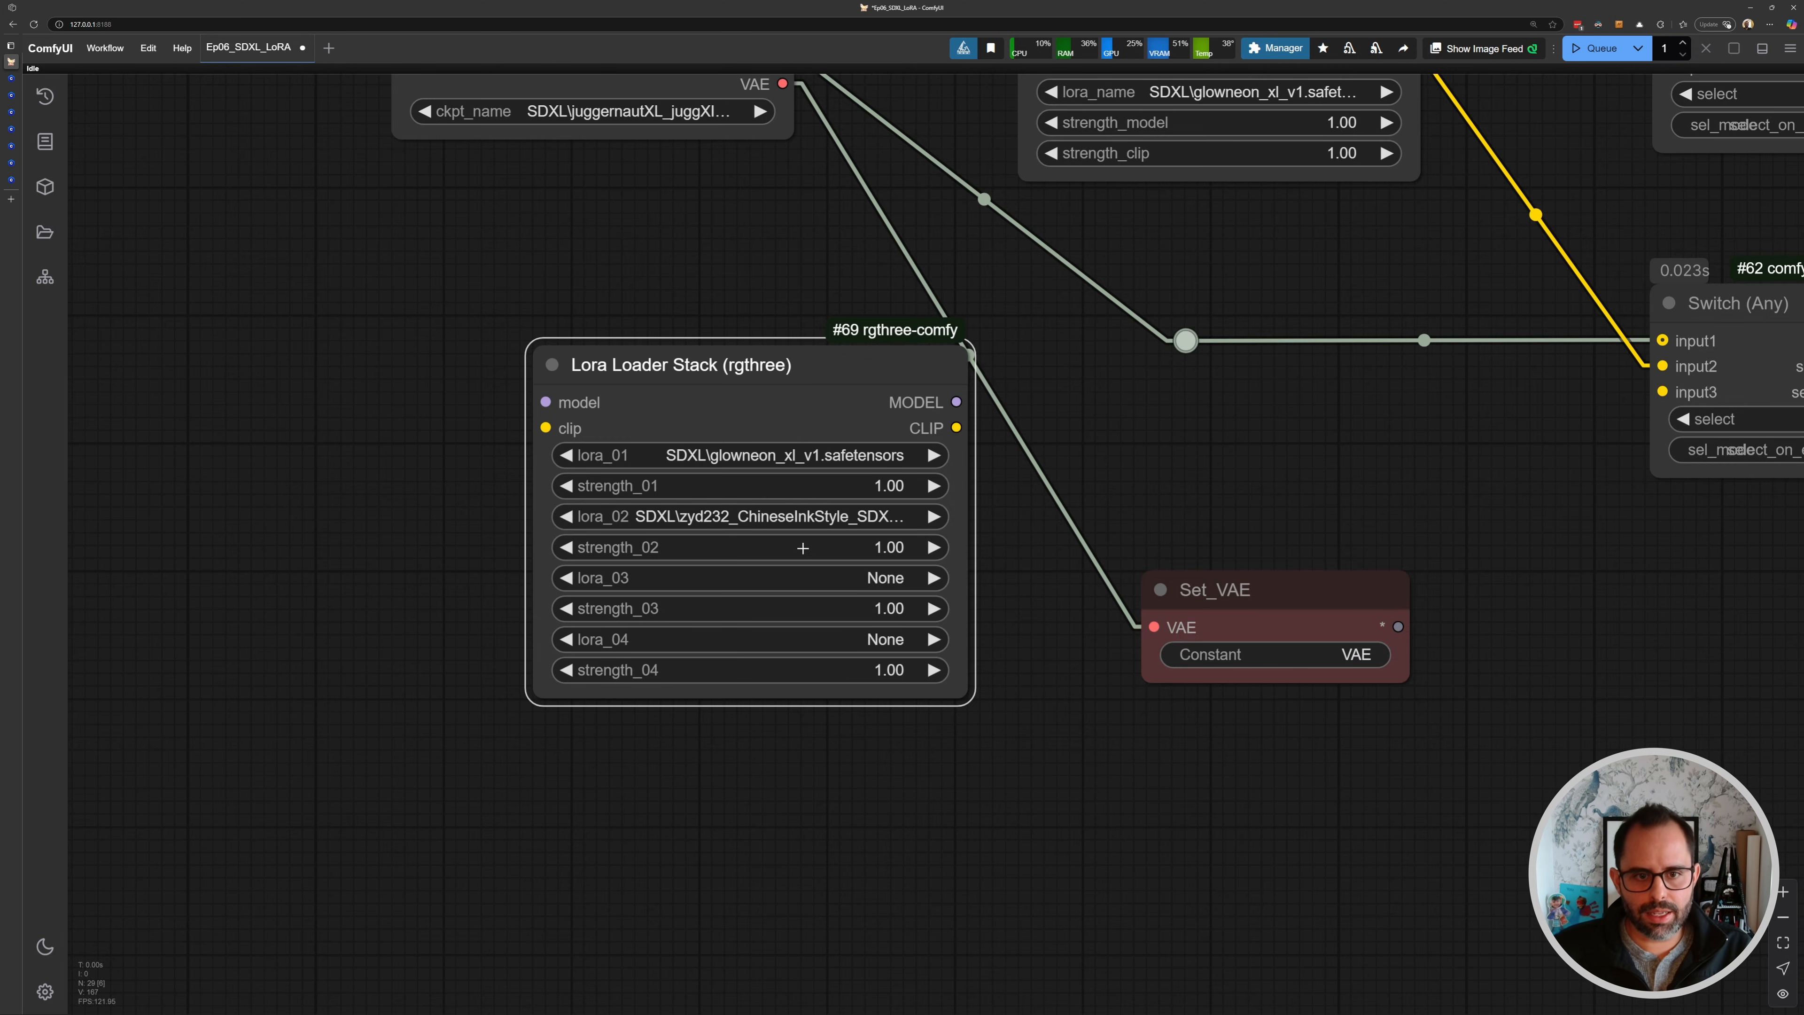
drag(802, 548, 777, 618)
drag(664, 427, 540, 435)
scroll(540, 435, down, 2)
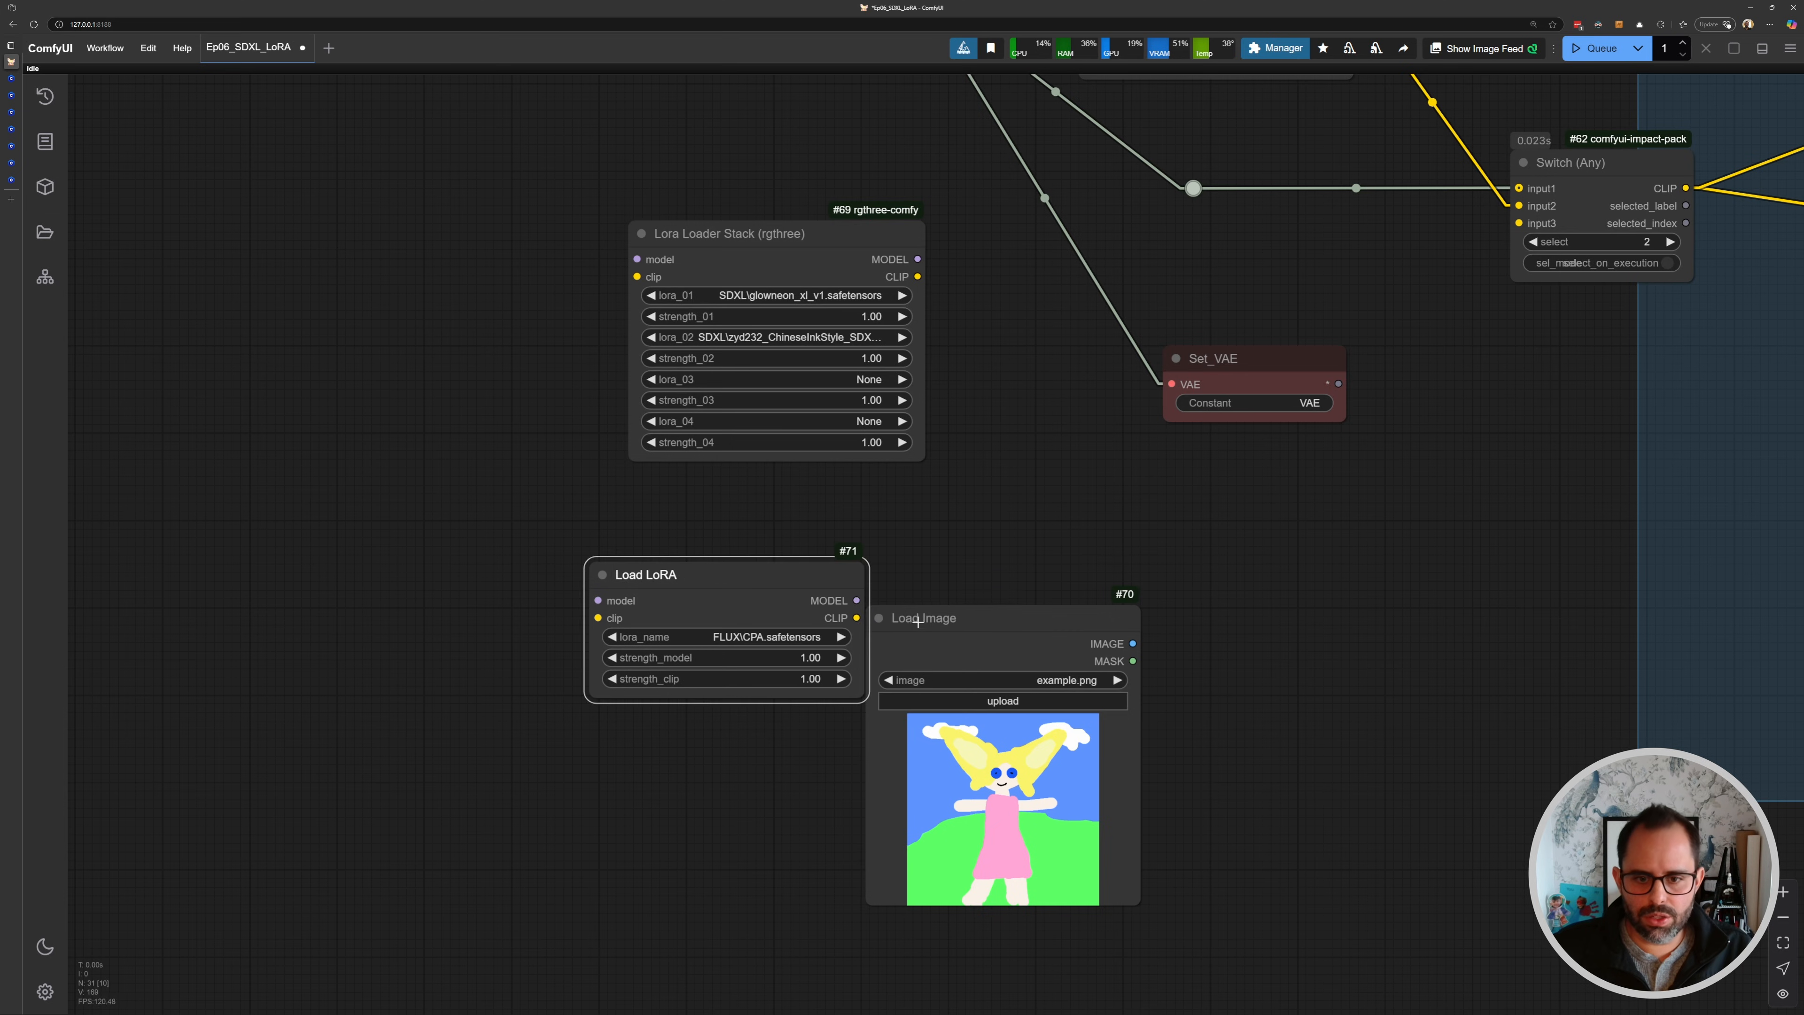
click(918, 621)
key(Delete)
- Add a second Load LoRA node chained after the first, and wire the checkpoint's MODEL and CLIP into the first
double_click(1051, 609)
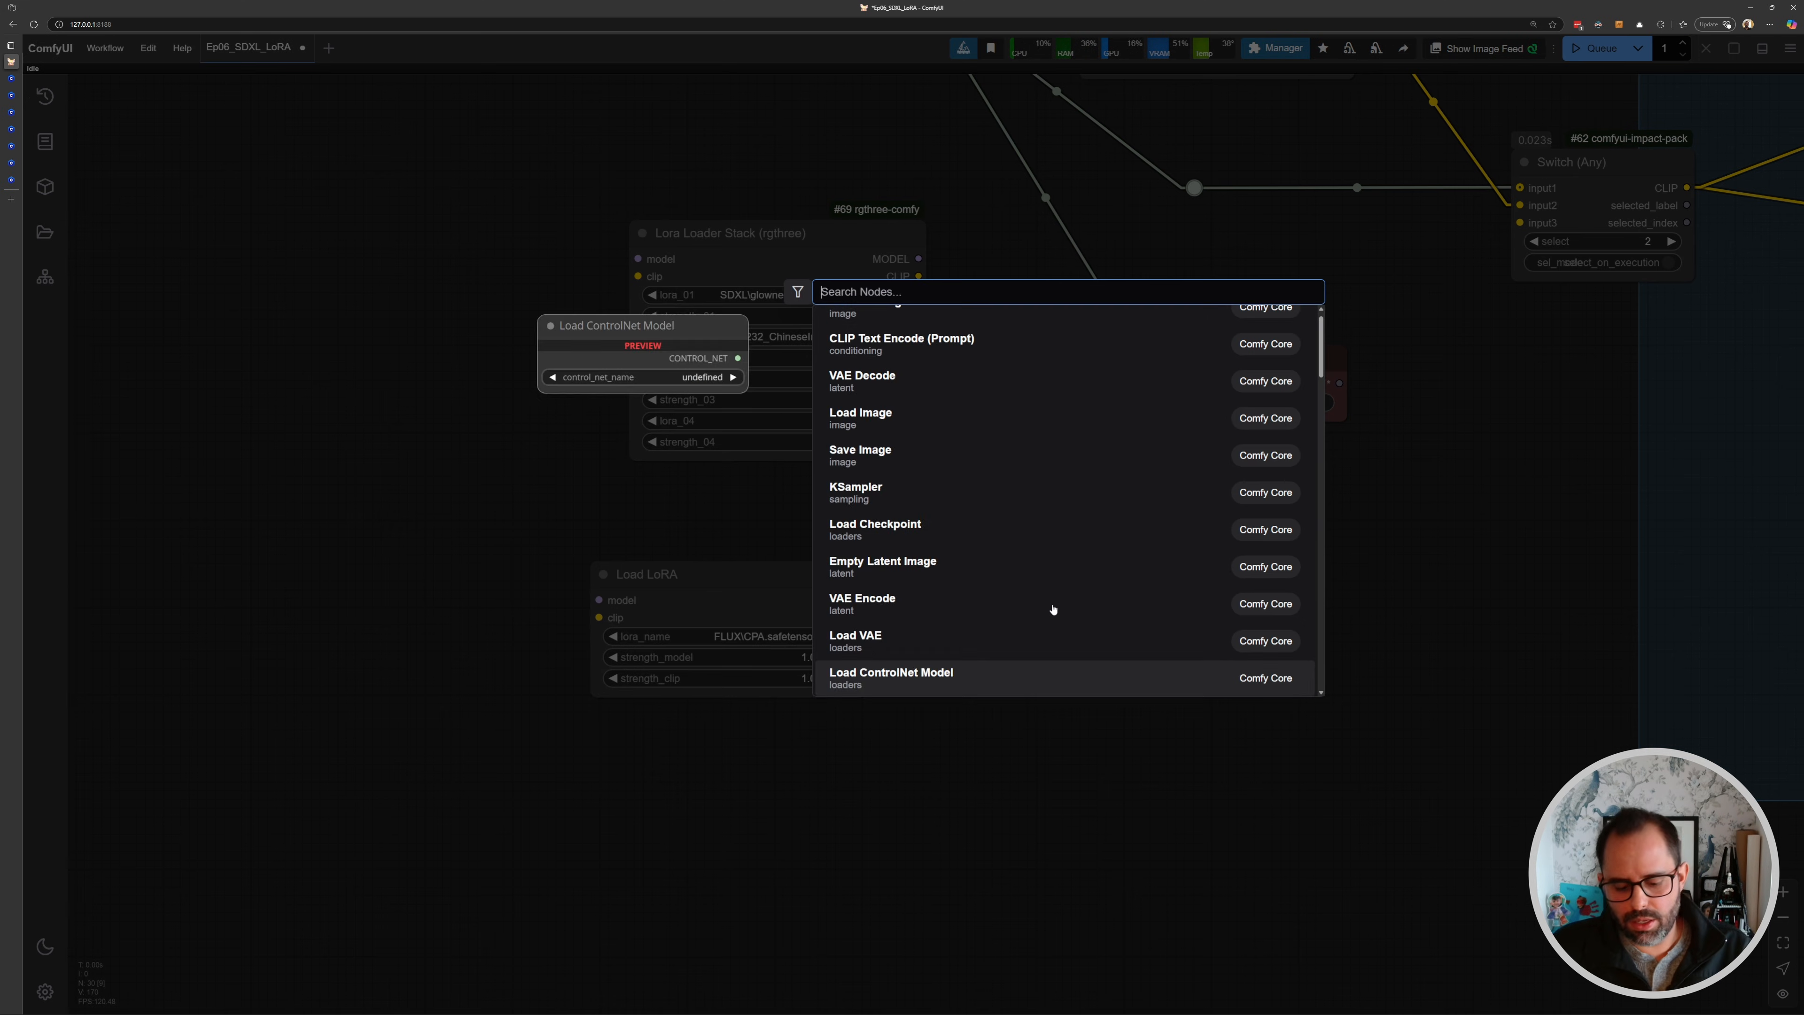
text(loadlora)
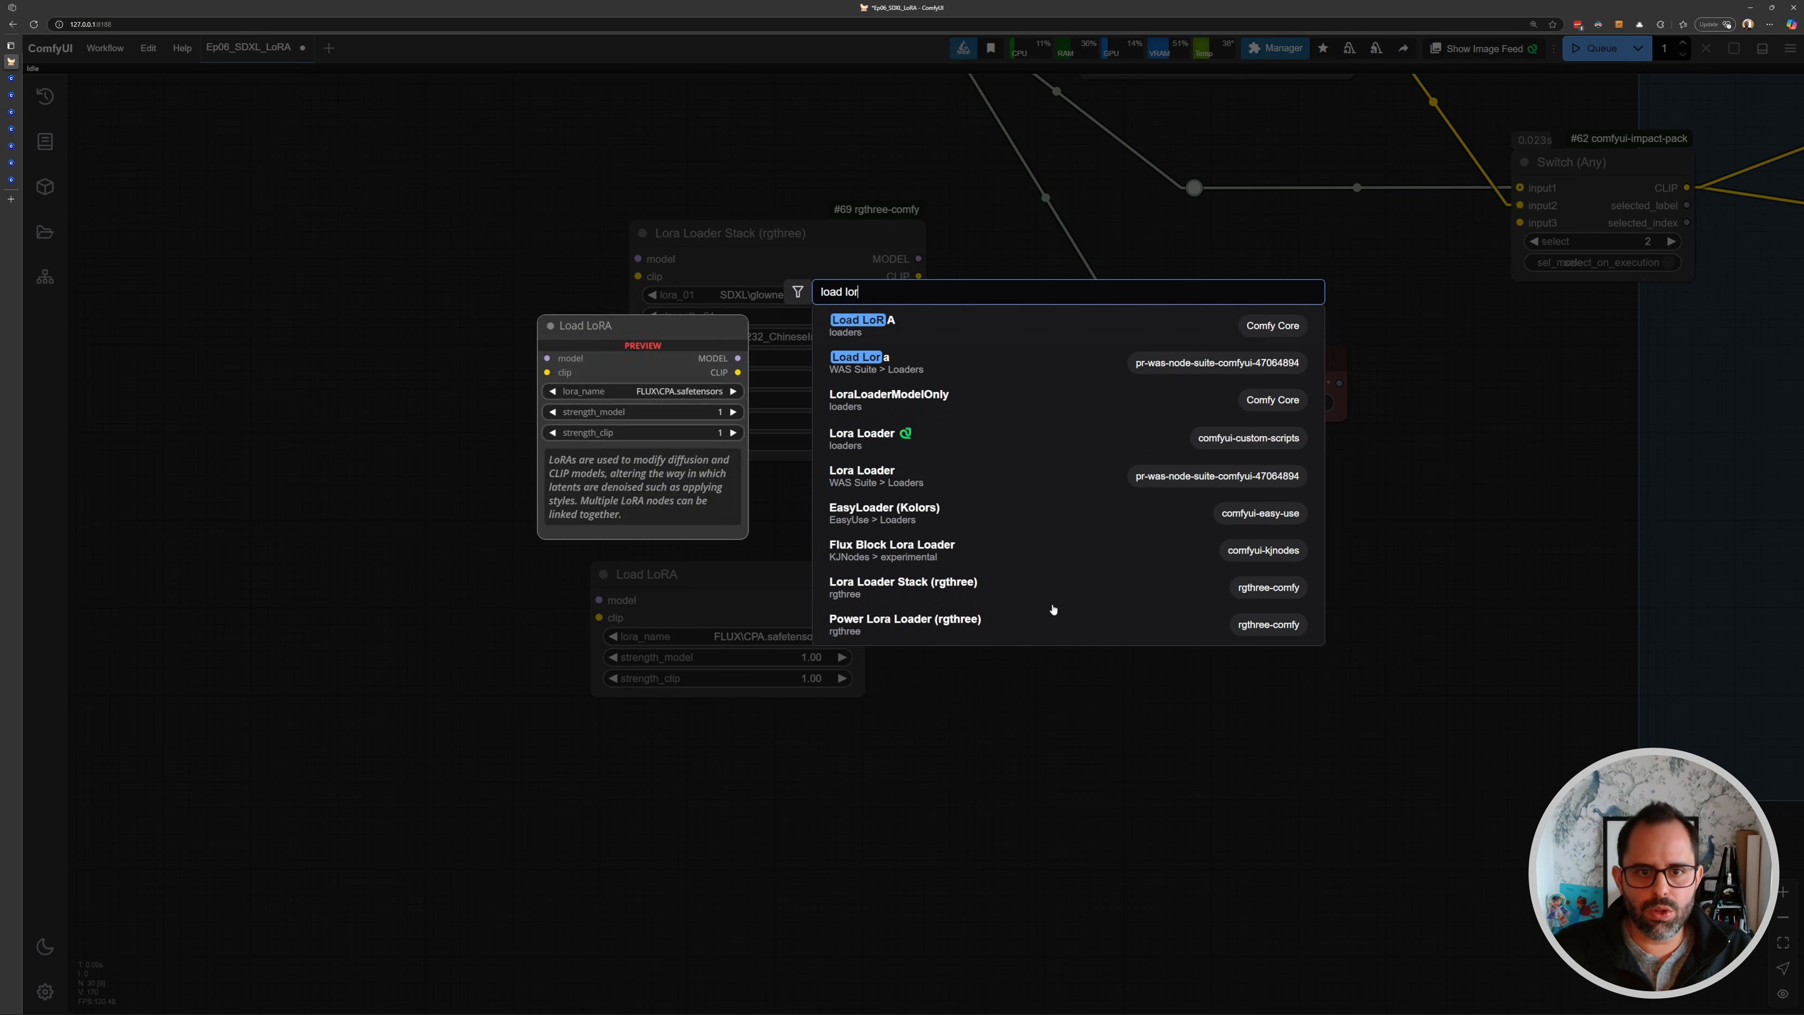
key(Return)
drag(1113, 601, 1020, 585)
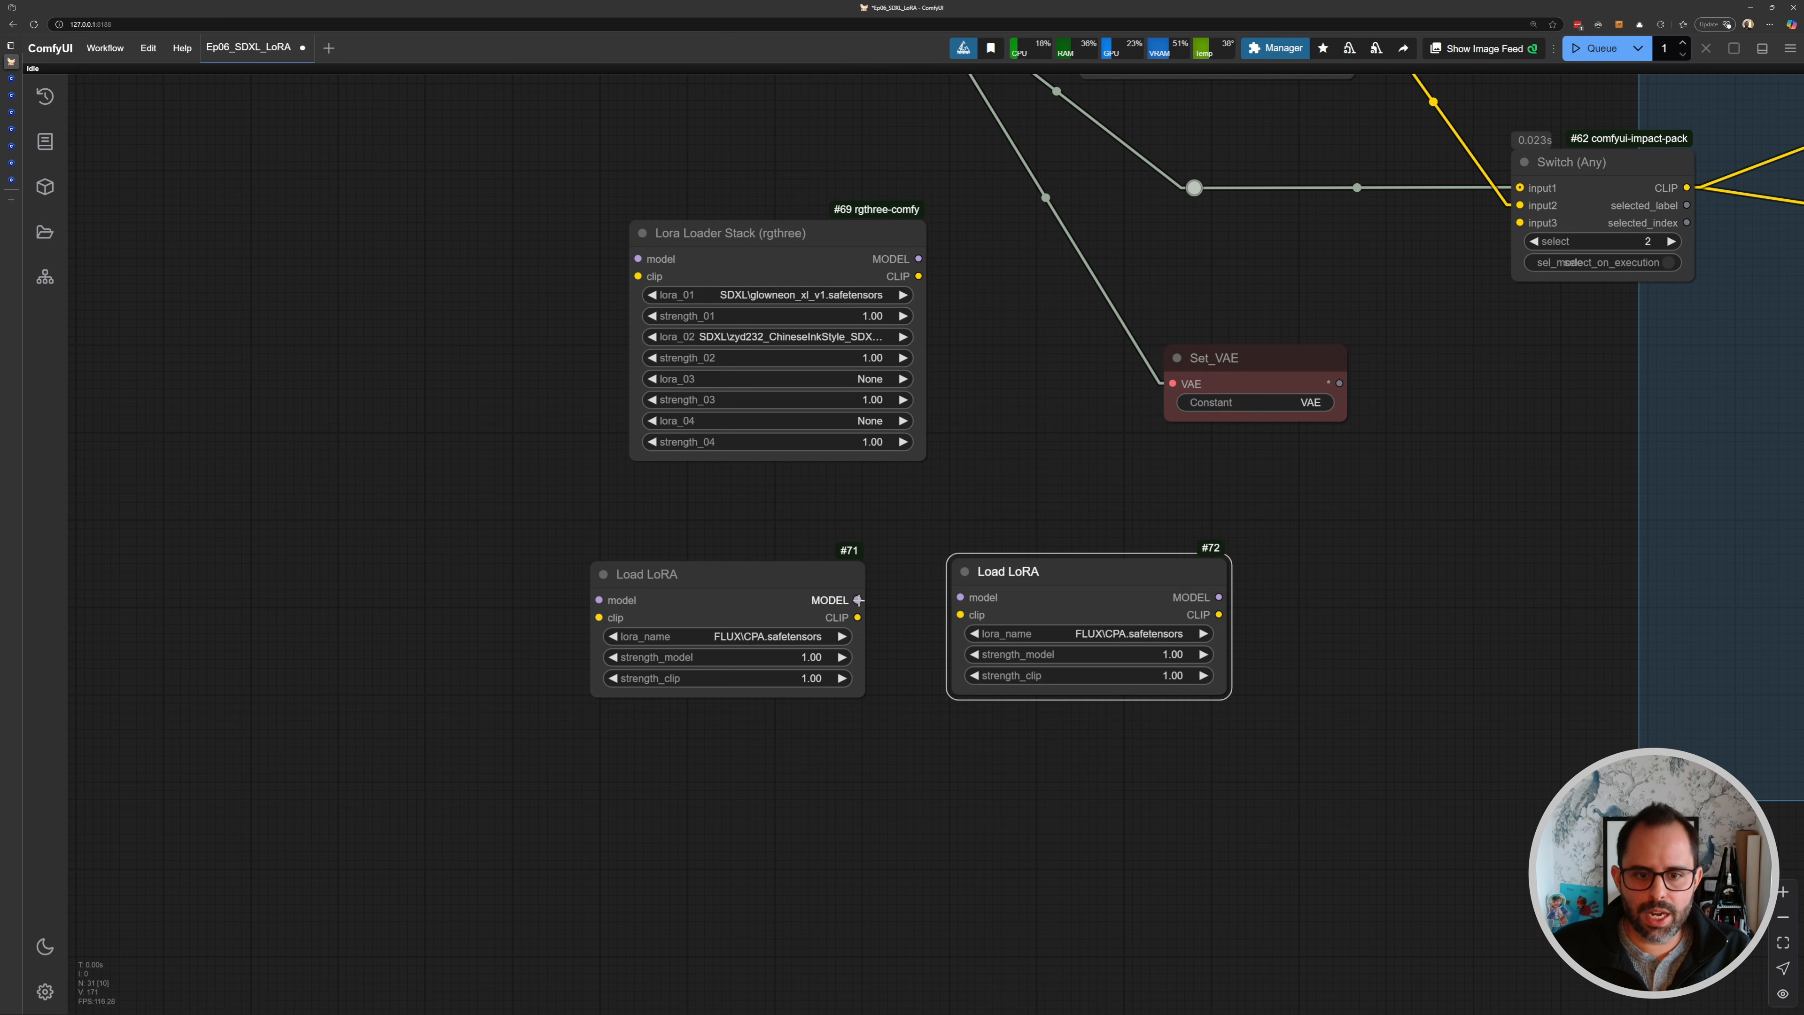
drag(857, 600, 960, 613)
drag(1009, 231, 967, 398)
scroll(967, 394, down, 2)
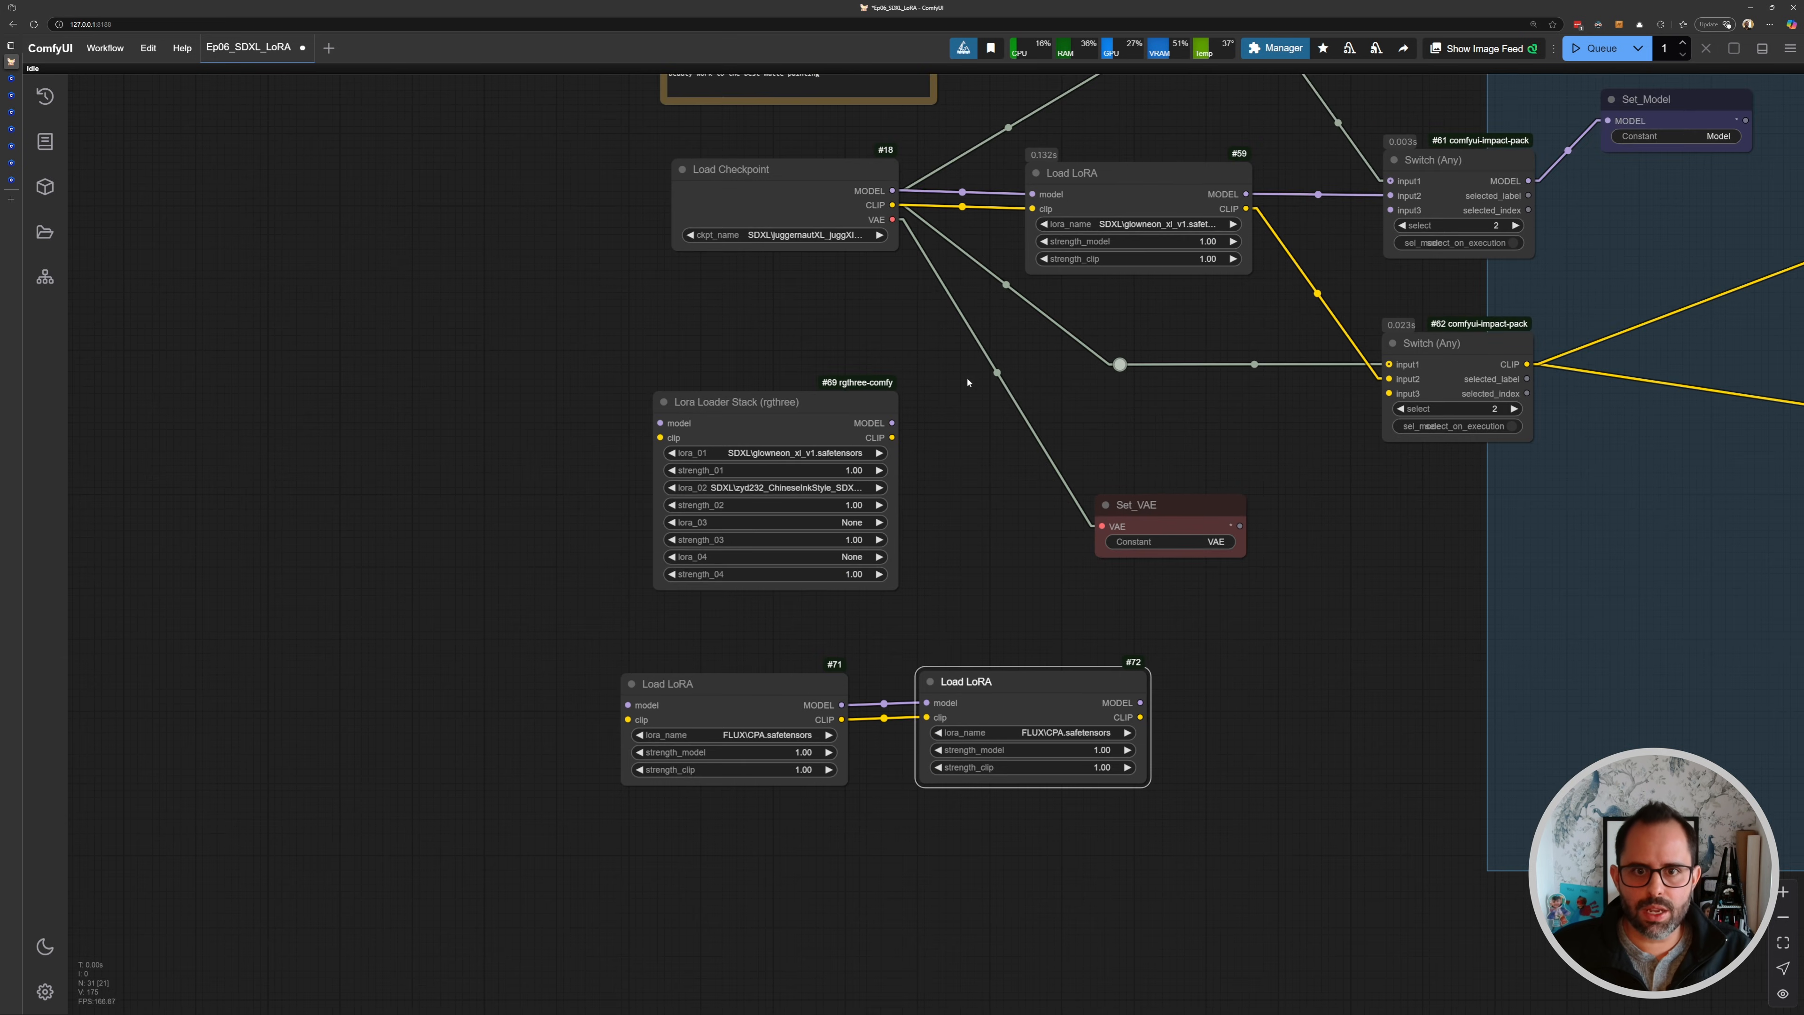
drag(893, 190, 665, 700)
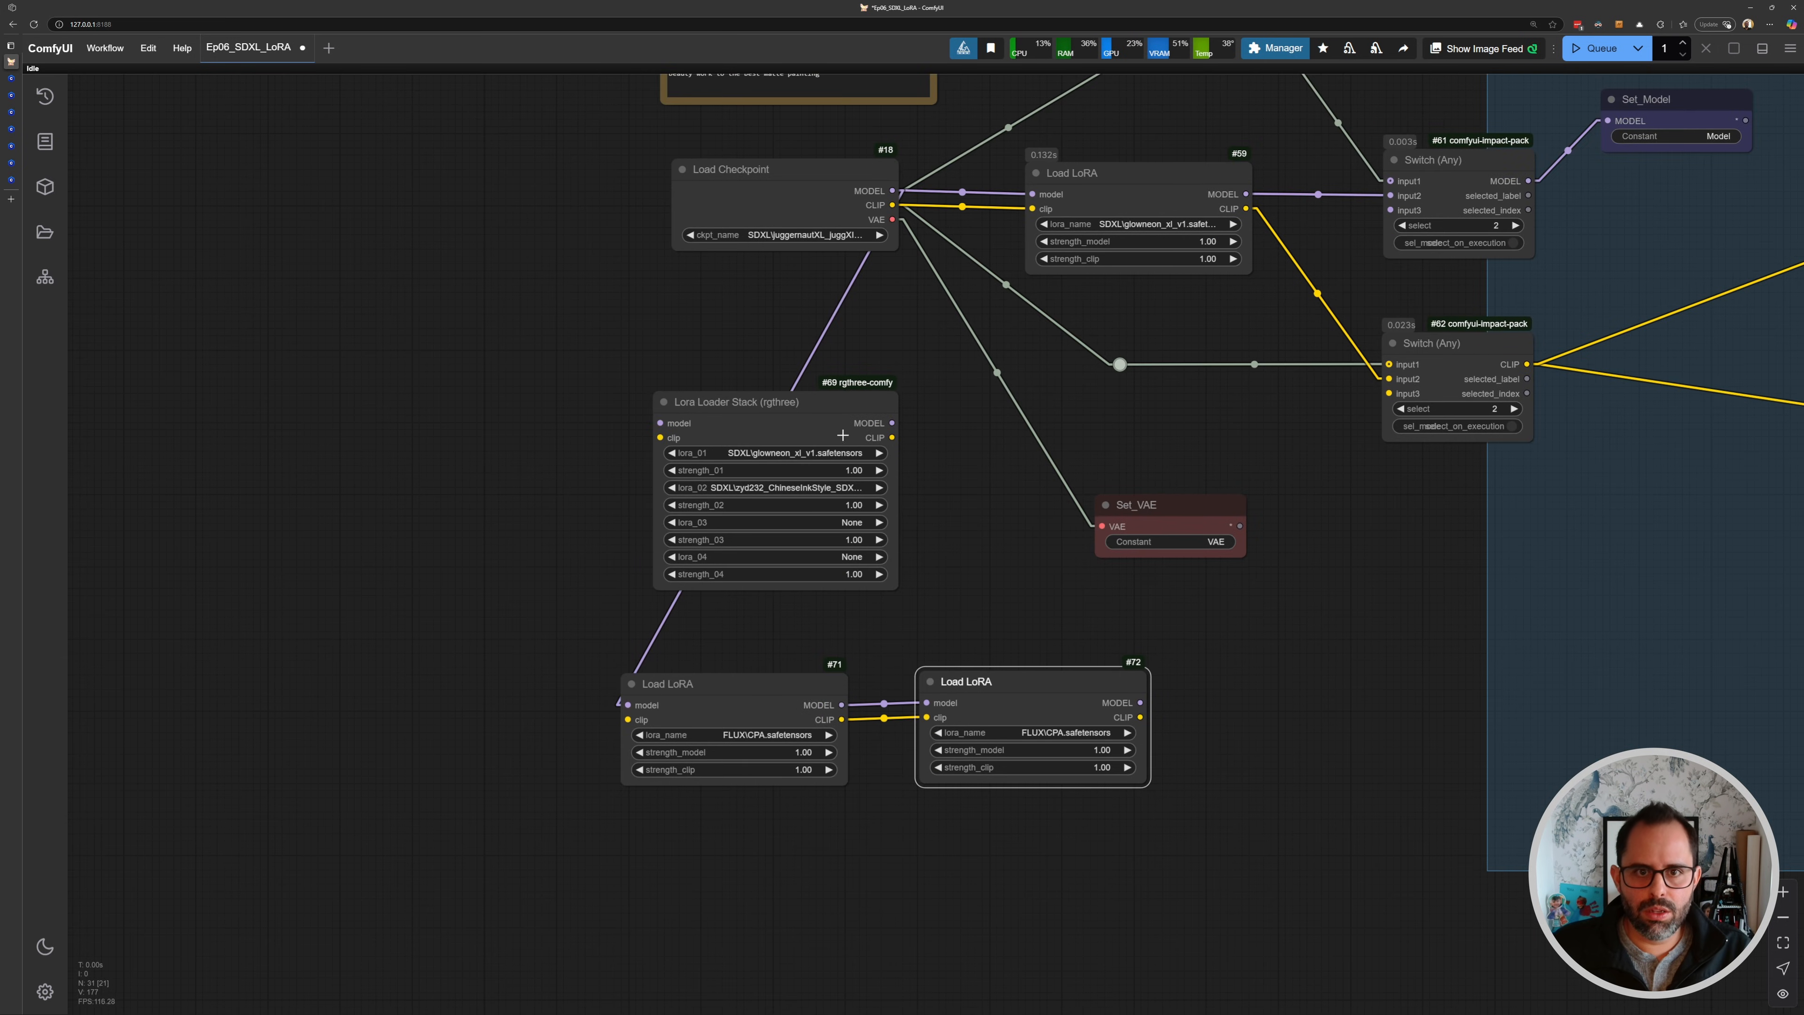
drag(894, 205, 629, 719)
- Toggle bypass on the second Load LoRA node, then delete both Load LoRA nodes
scroll(740, 705, up, 5)
drag(739, 705, 695, 580)
drag(1084, 542, 1051, 541)
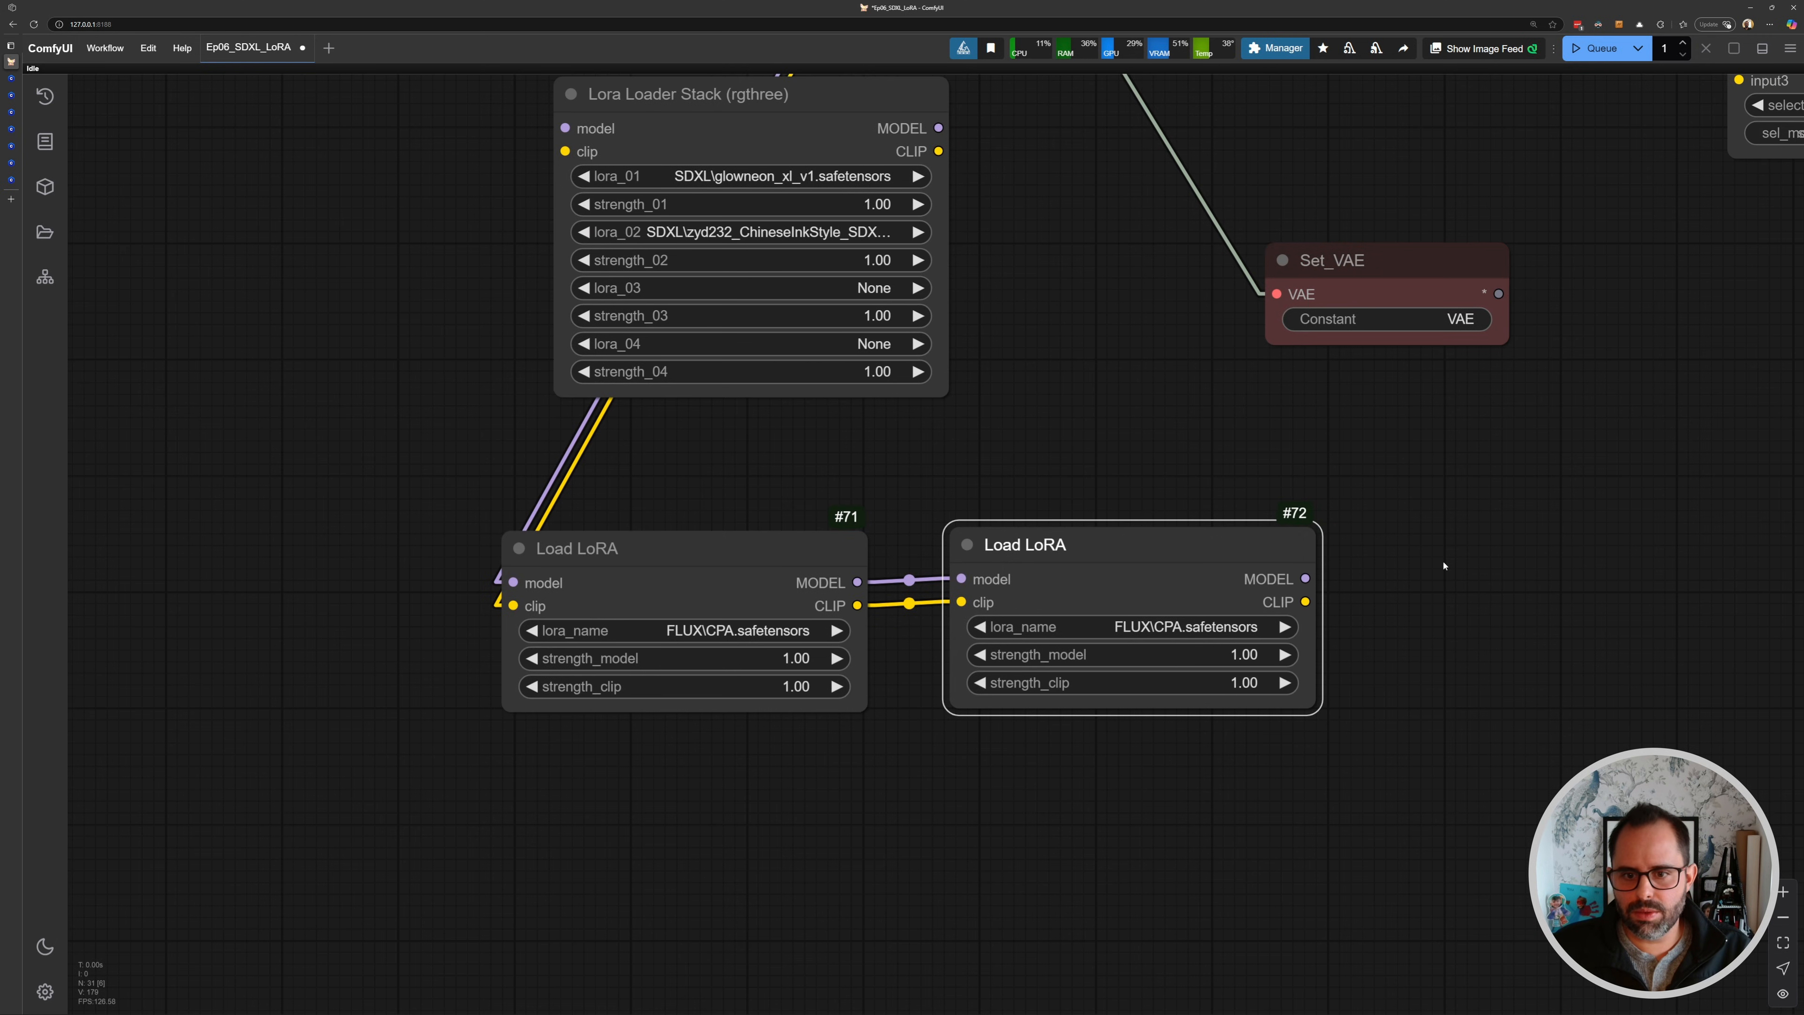
drag(1444, 567, 1144, 545)
click(928, 525)
key(ctrl+b)
key(ctrl+b)
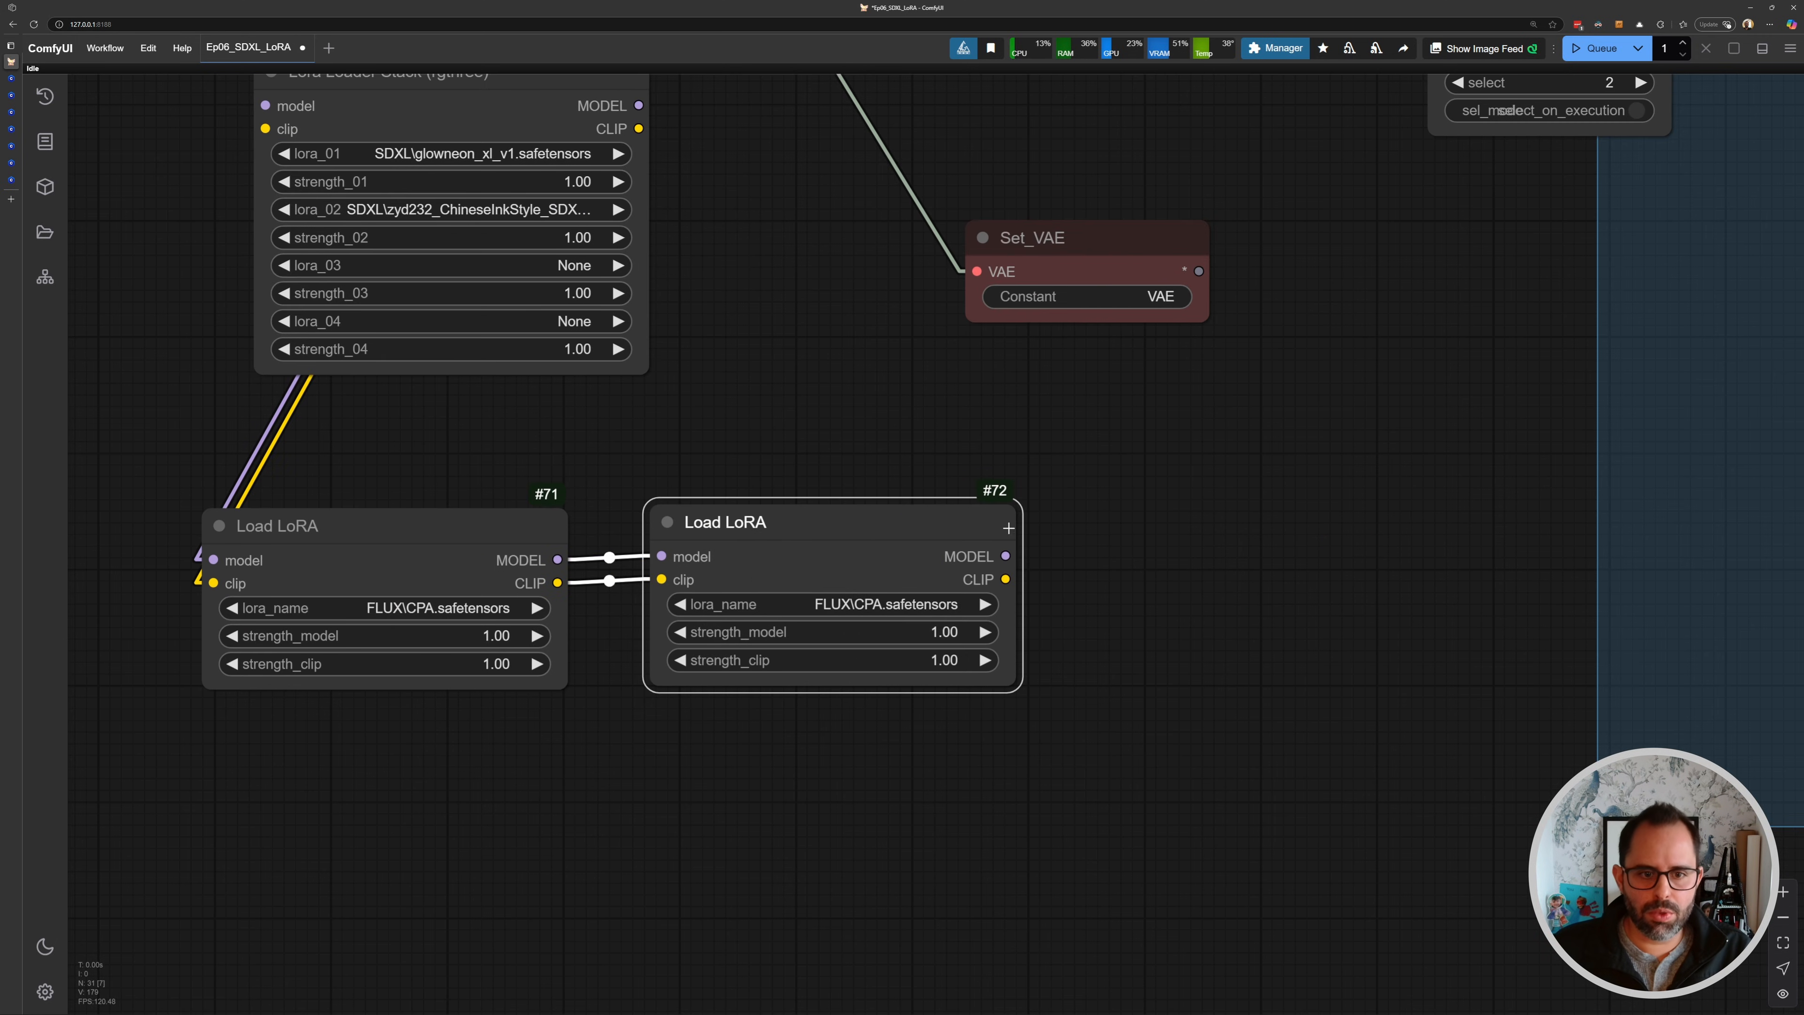
key(ctrl+b)
drag(601, 478, 726, 467)
drag(552, 442, 855, 542)
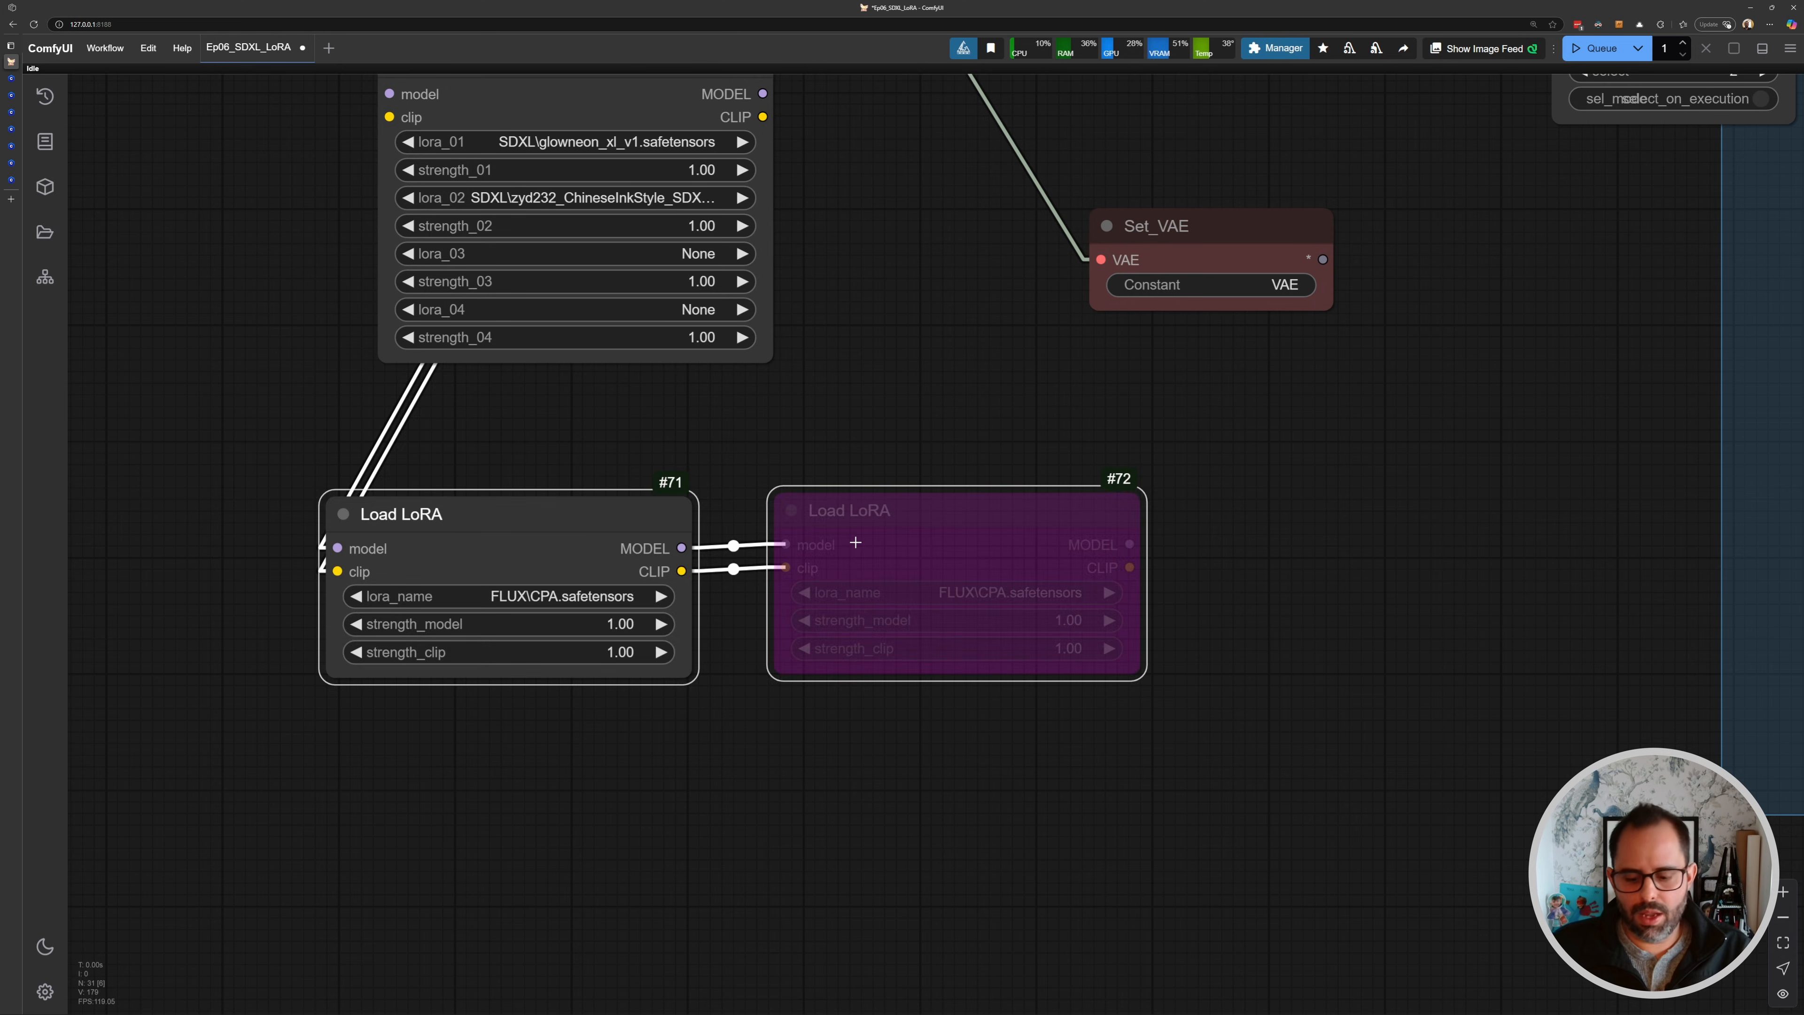
key(Delete)
- Set the stack's strength_01 to 0 and strength_02 to 0.47
scroll(867, 568, up, 5)
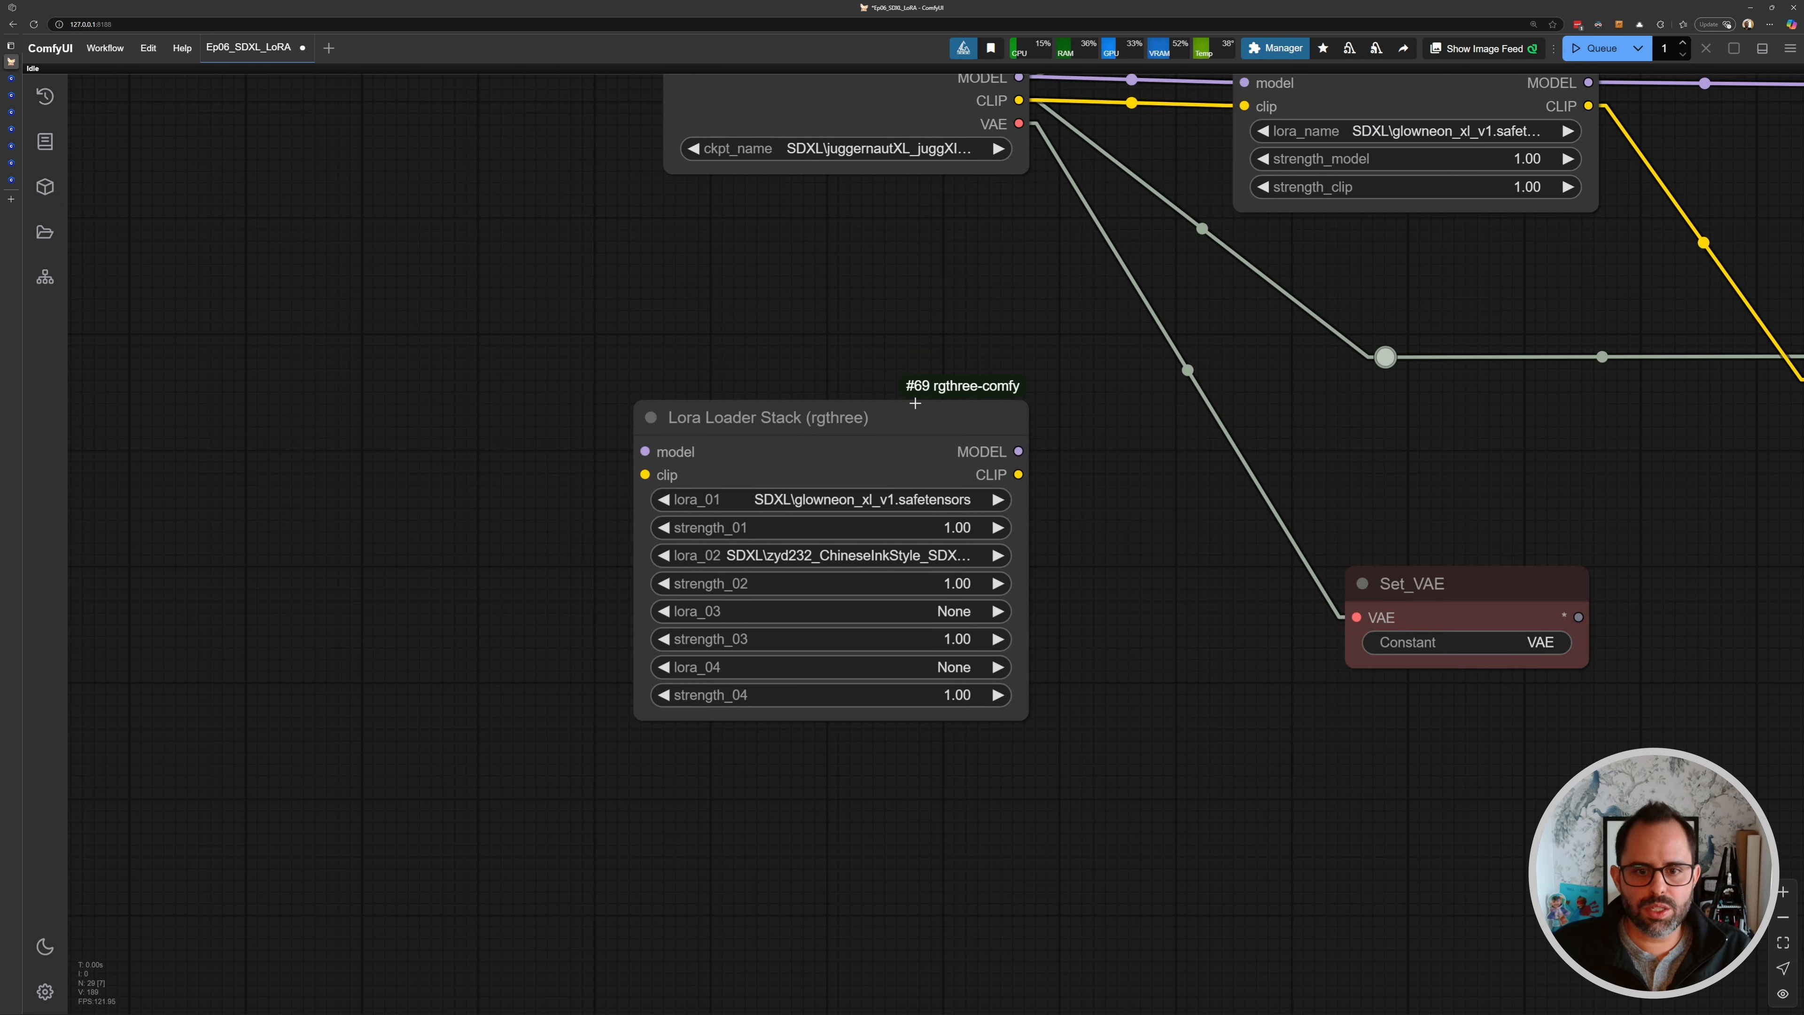
scroll(887, 527, up, 5)
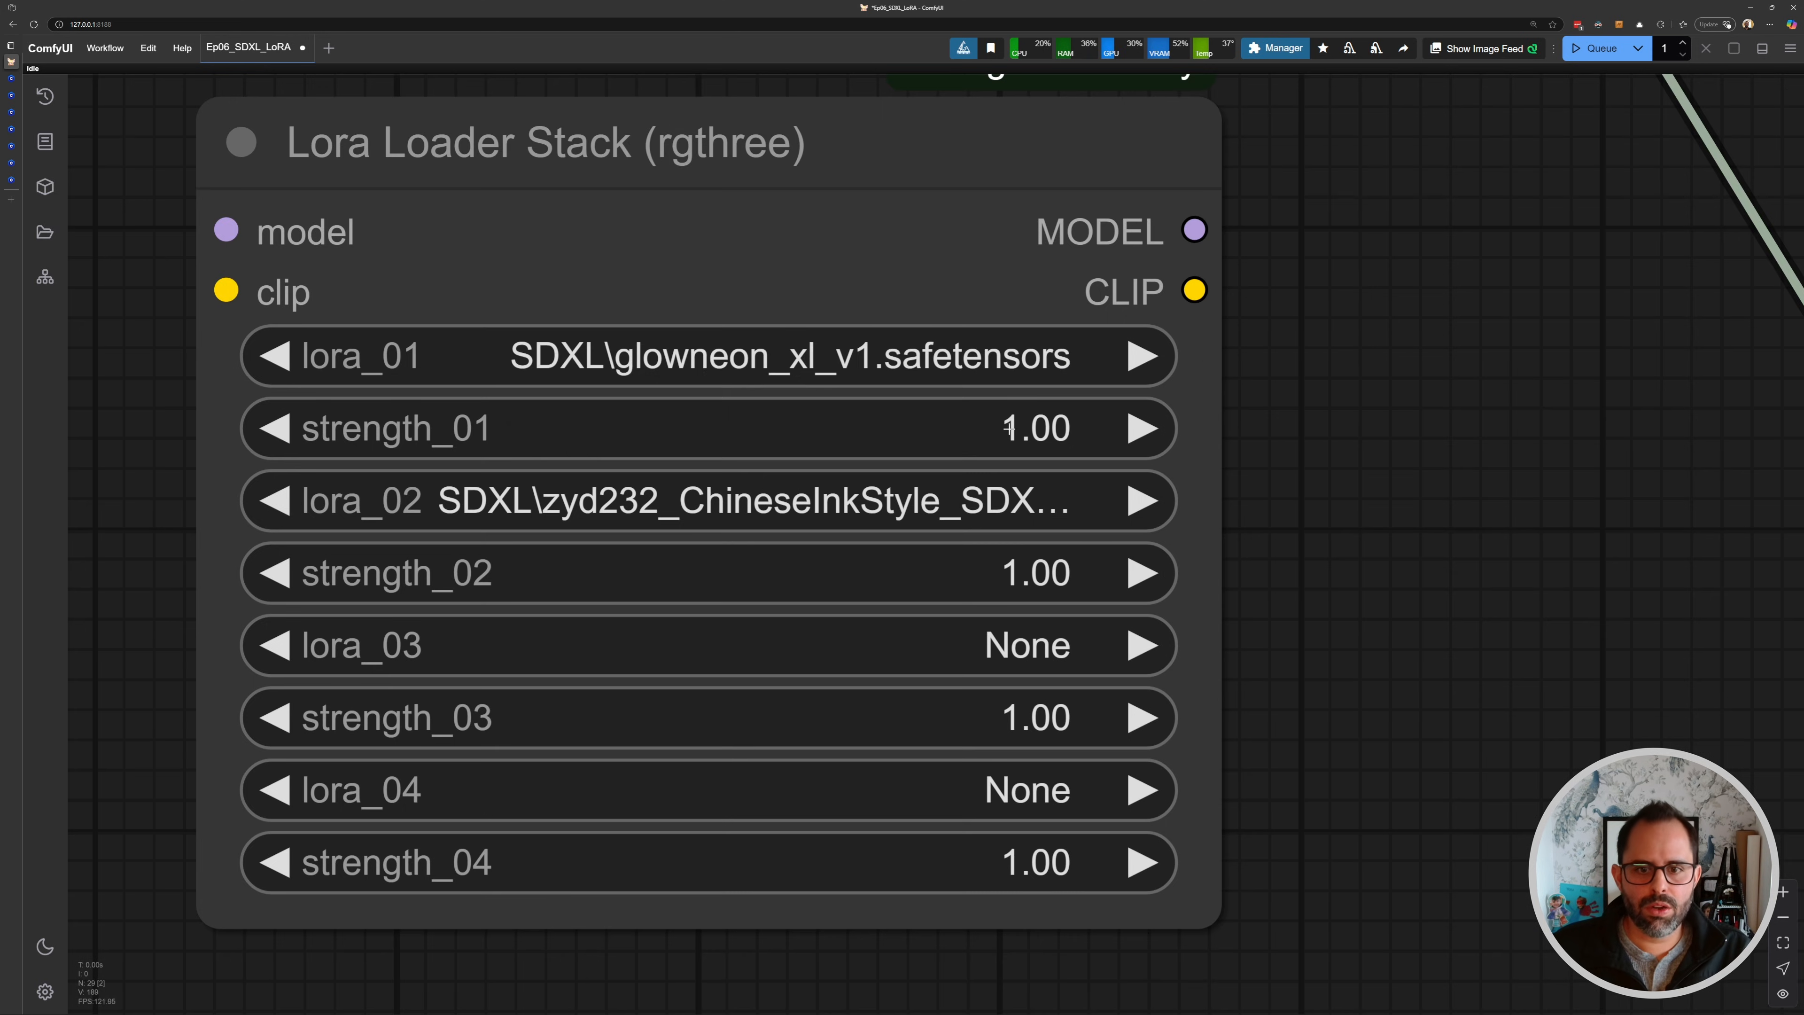
click(1008, 427)
text(0)
key(Return)
scroll(1055, 523, down, 2)
click(1100, 530)
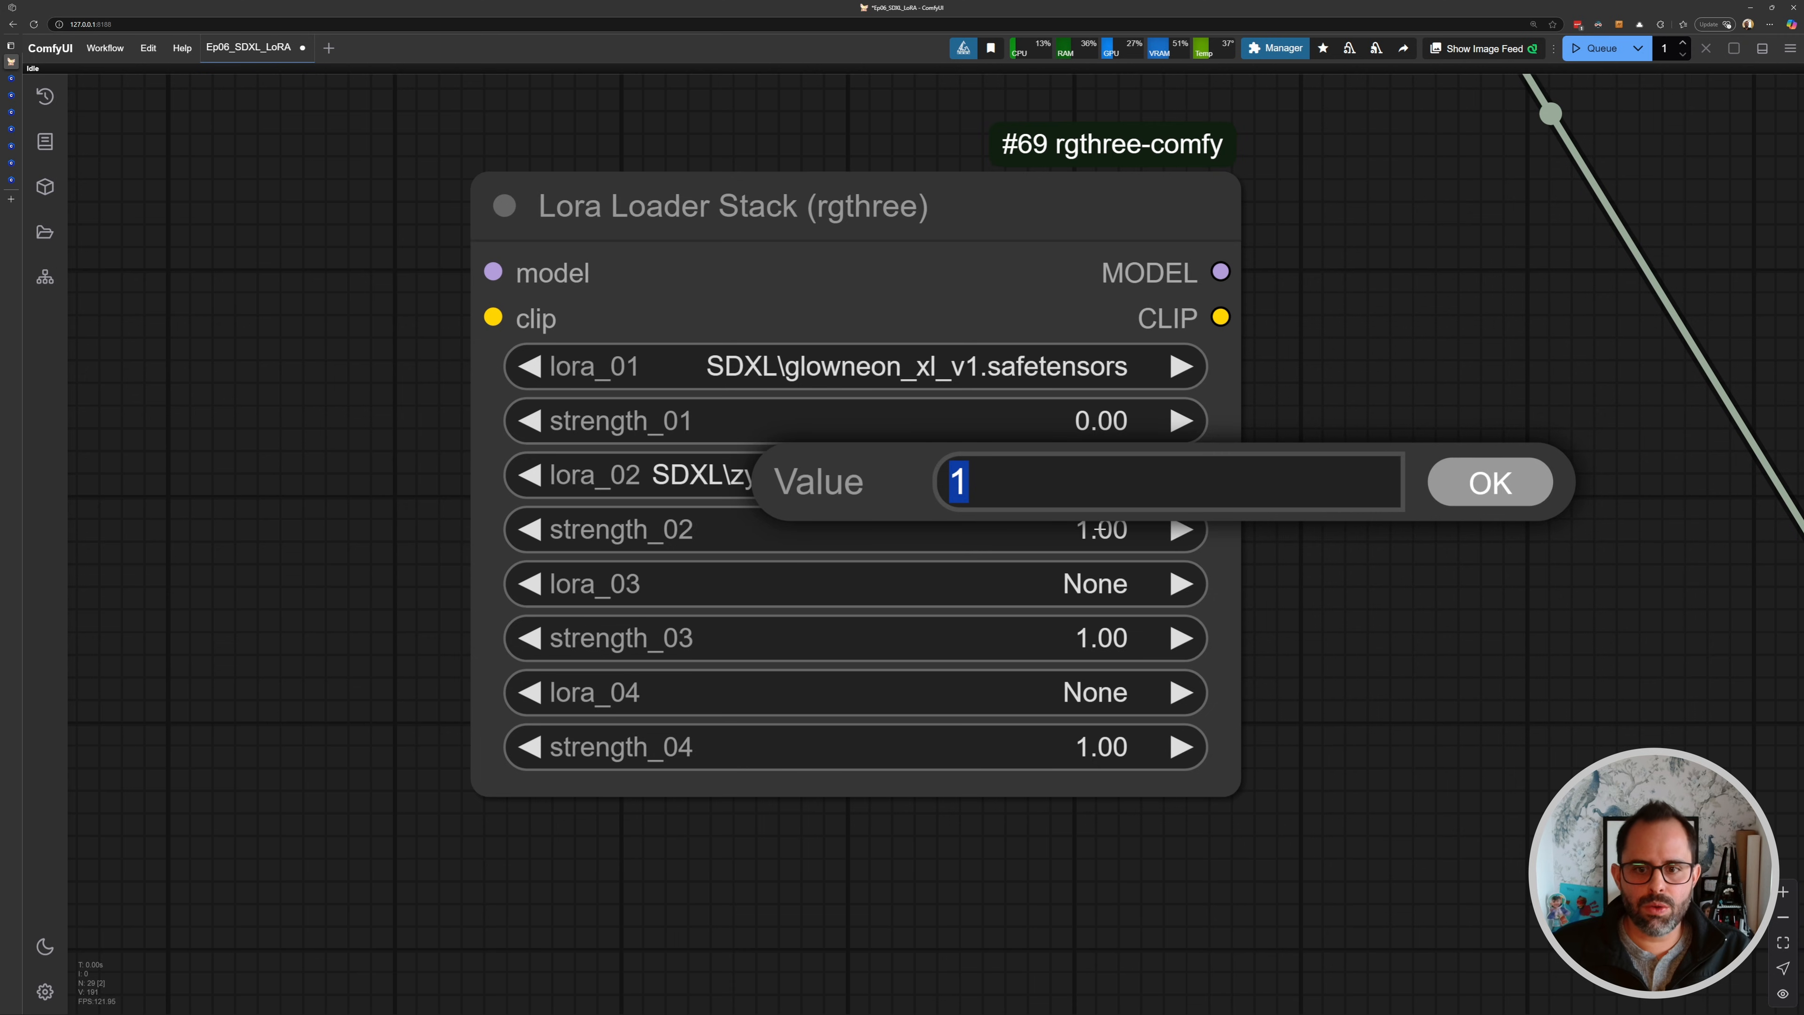
text(.47)
key(Return)
- Zoom out and pan to review the whole SDXL LoRA workflow layout
scroll(1061, 339, down, 1)
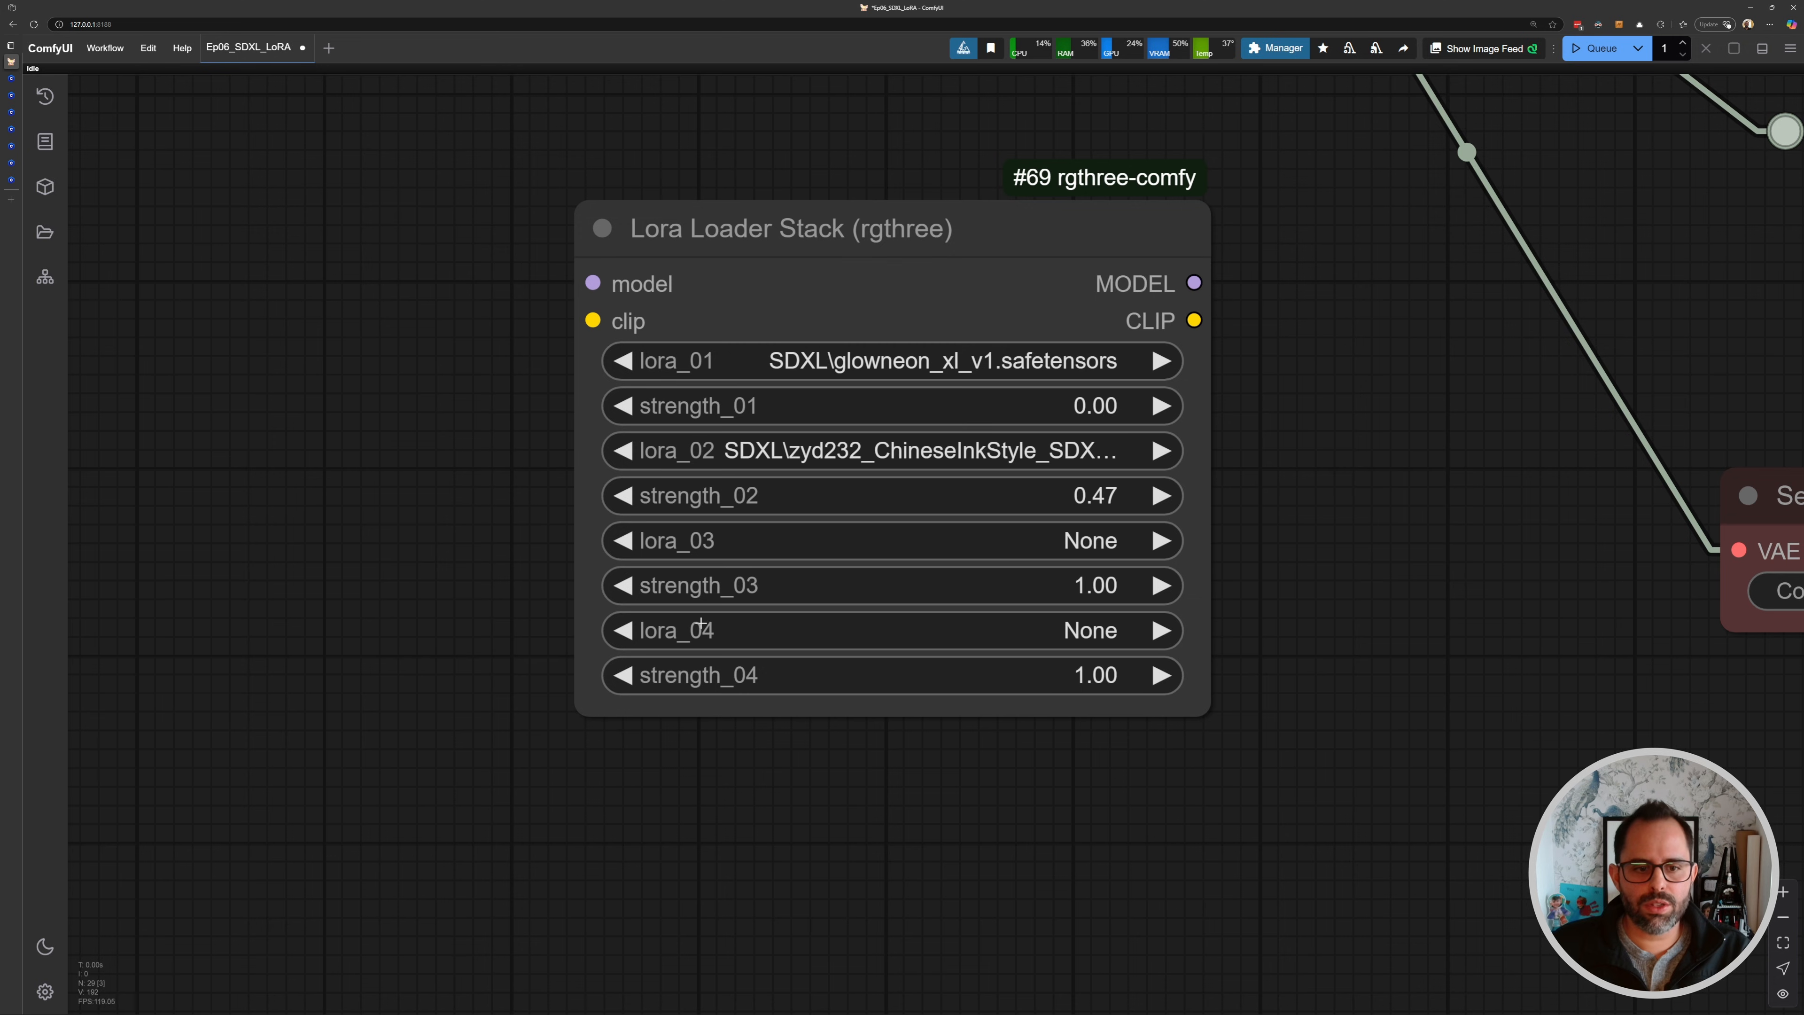
scroll(1068, 416, down, 3)
drag(1073, 463, 918, 574)
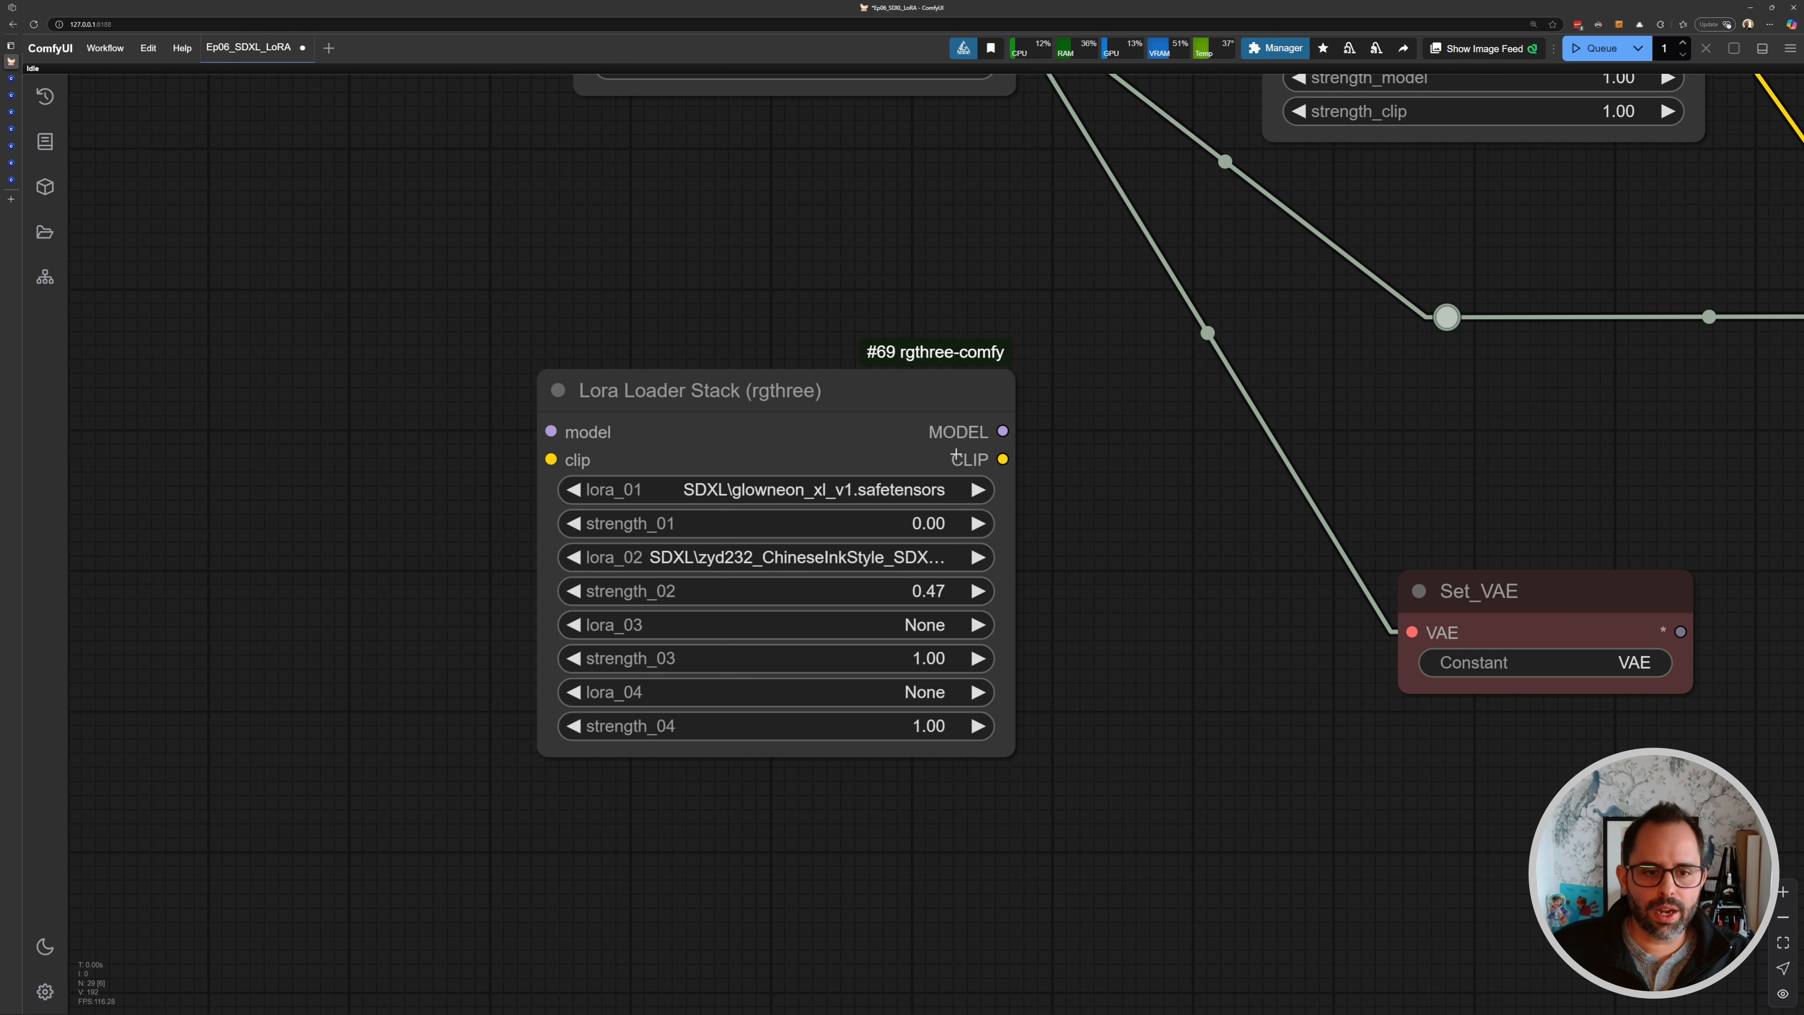
click(879, 387)
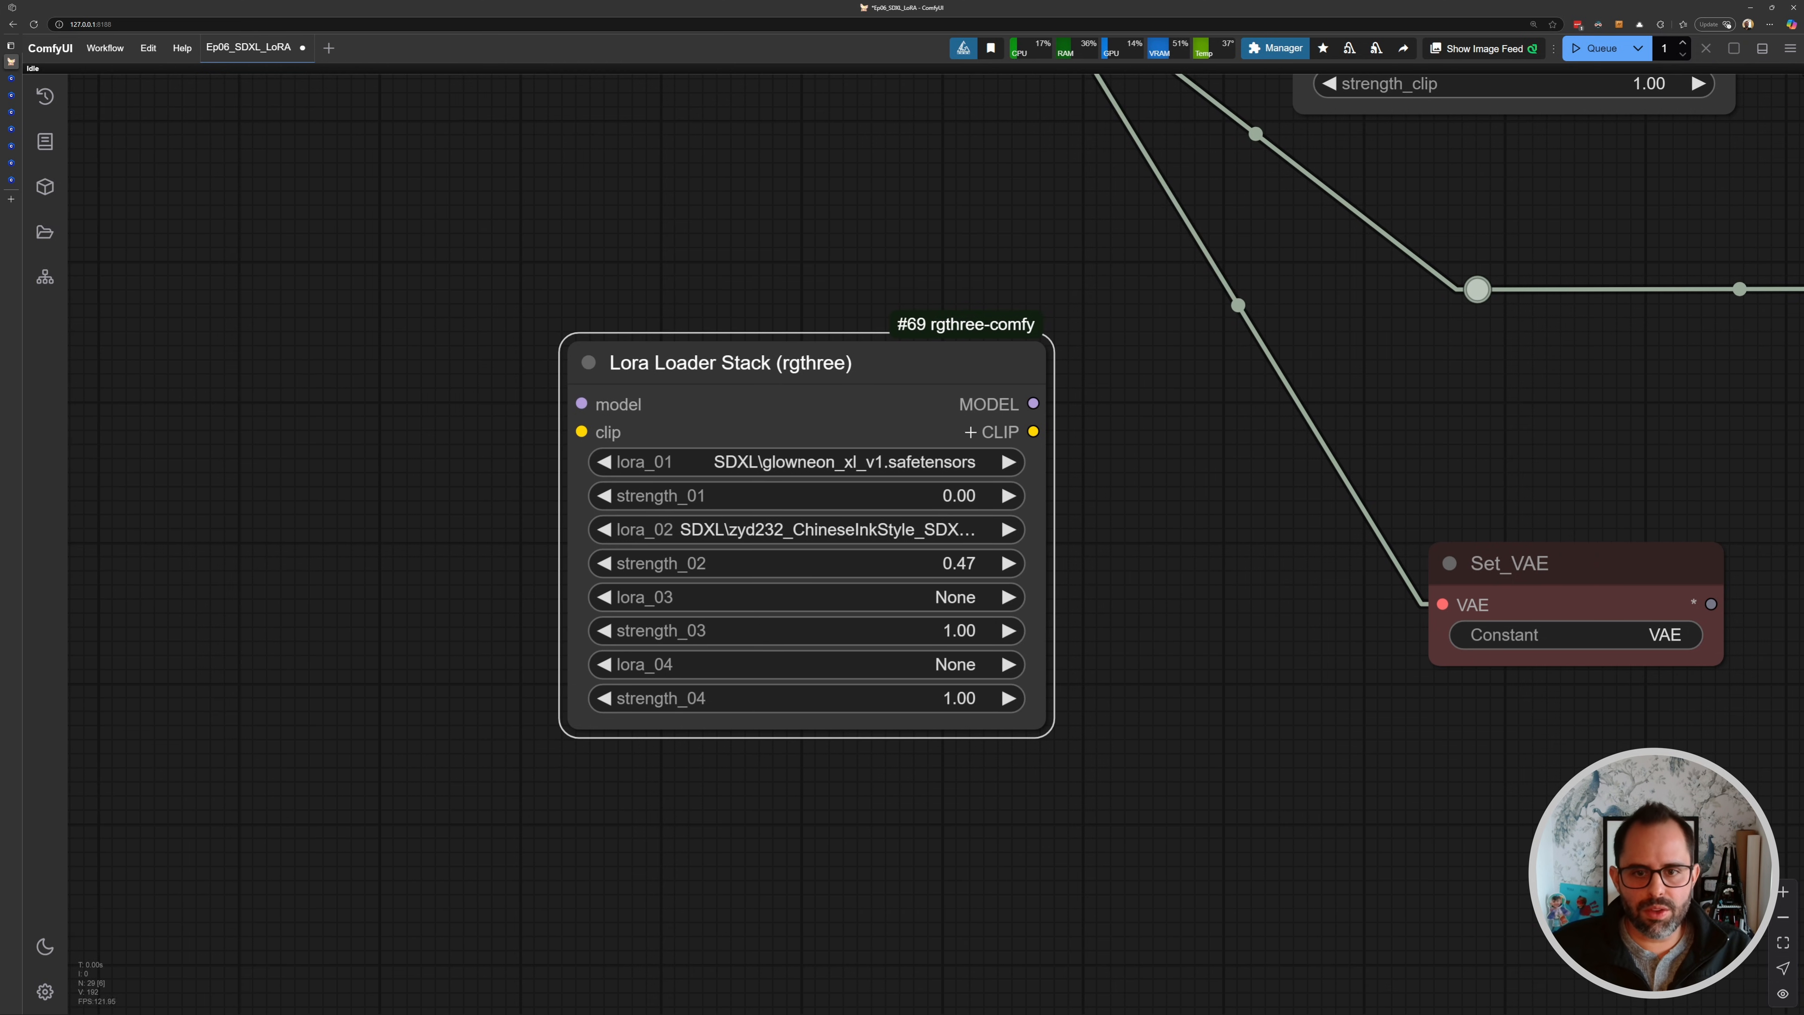
scroll(897, 431, down, 5)
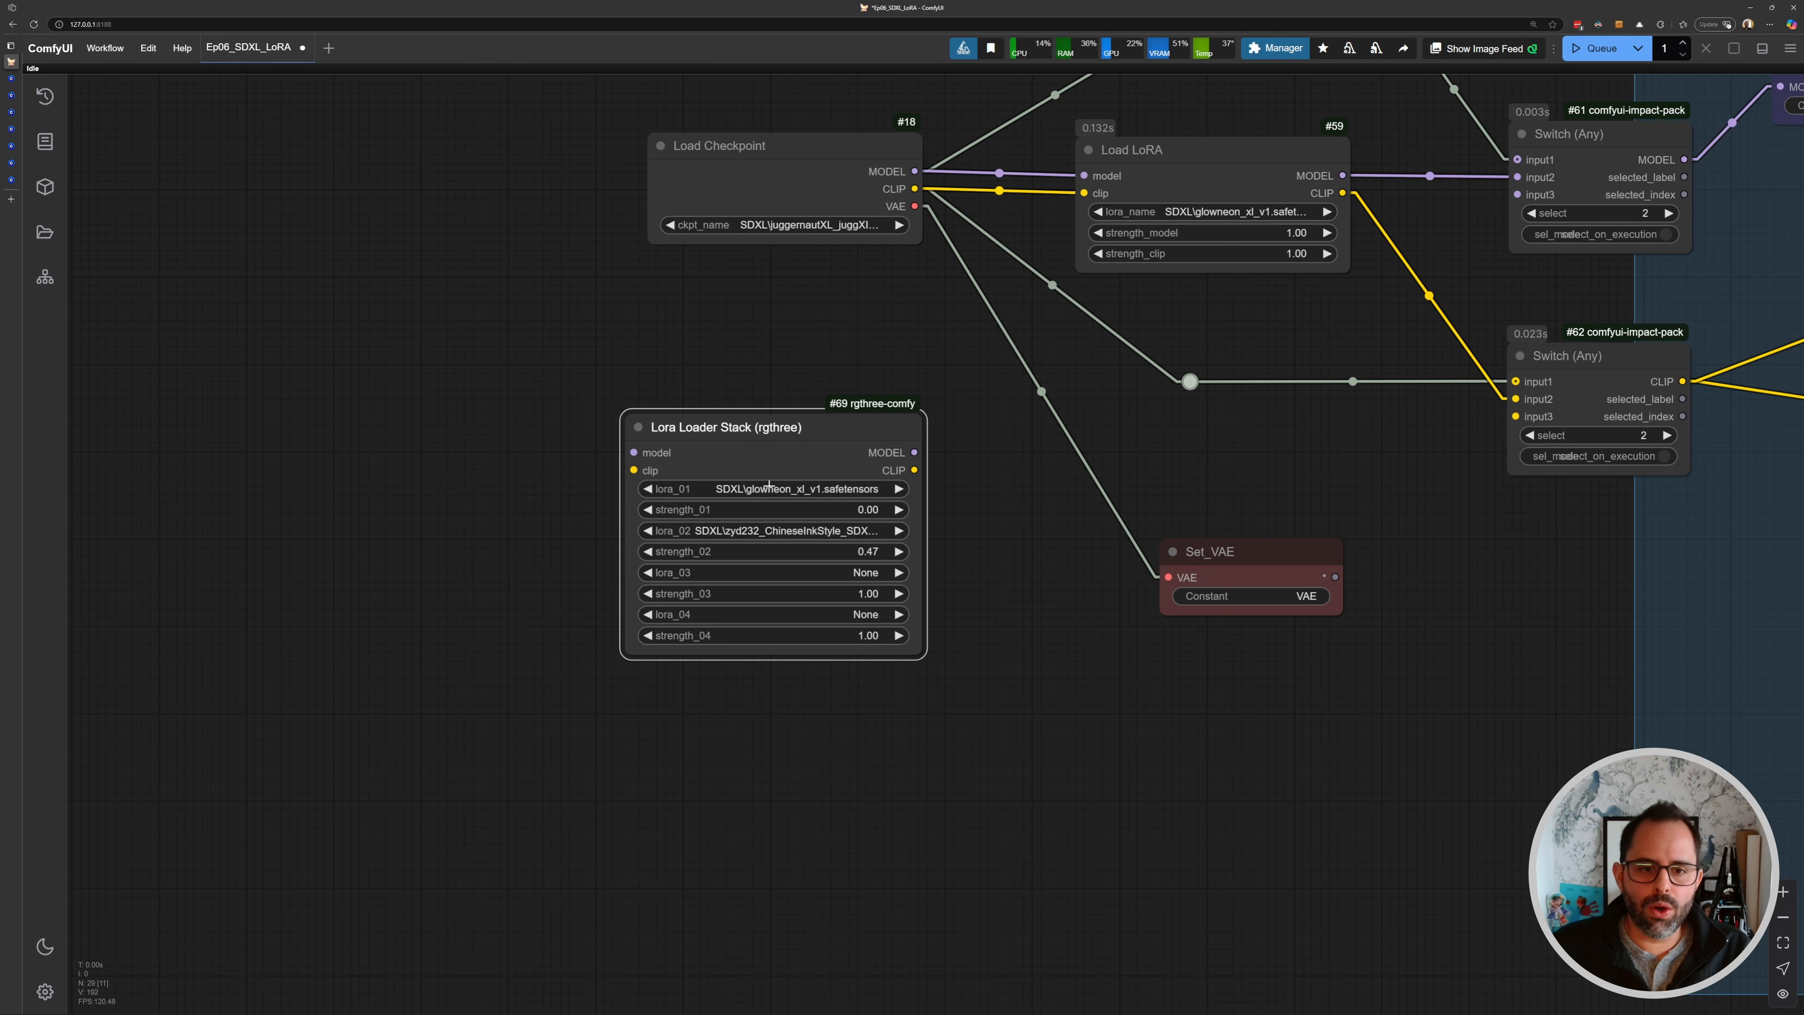
scroll(774, 540, up, 3)
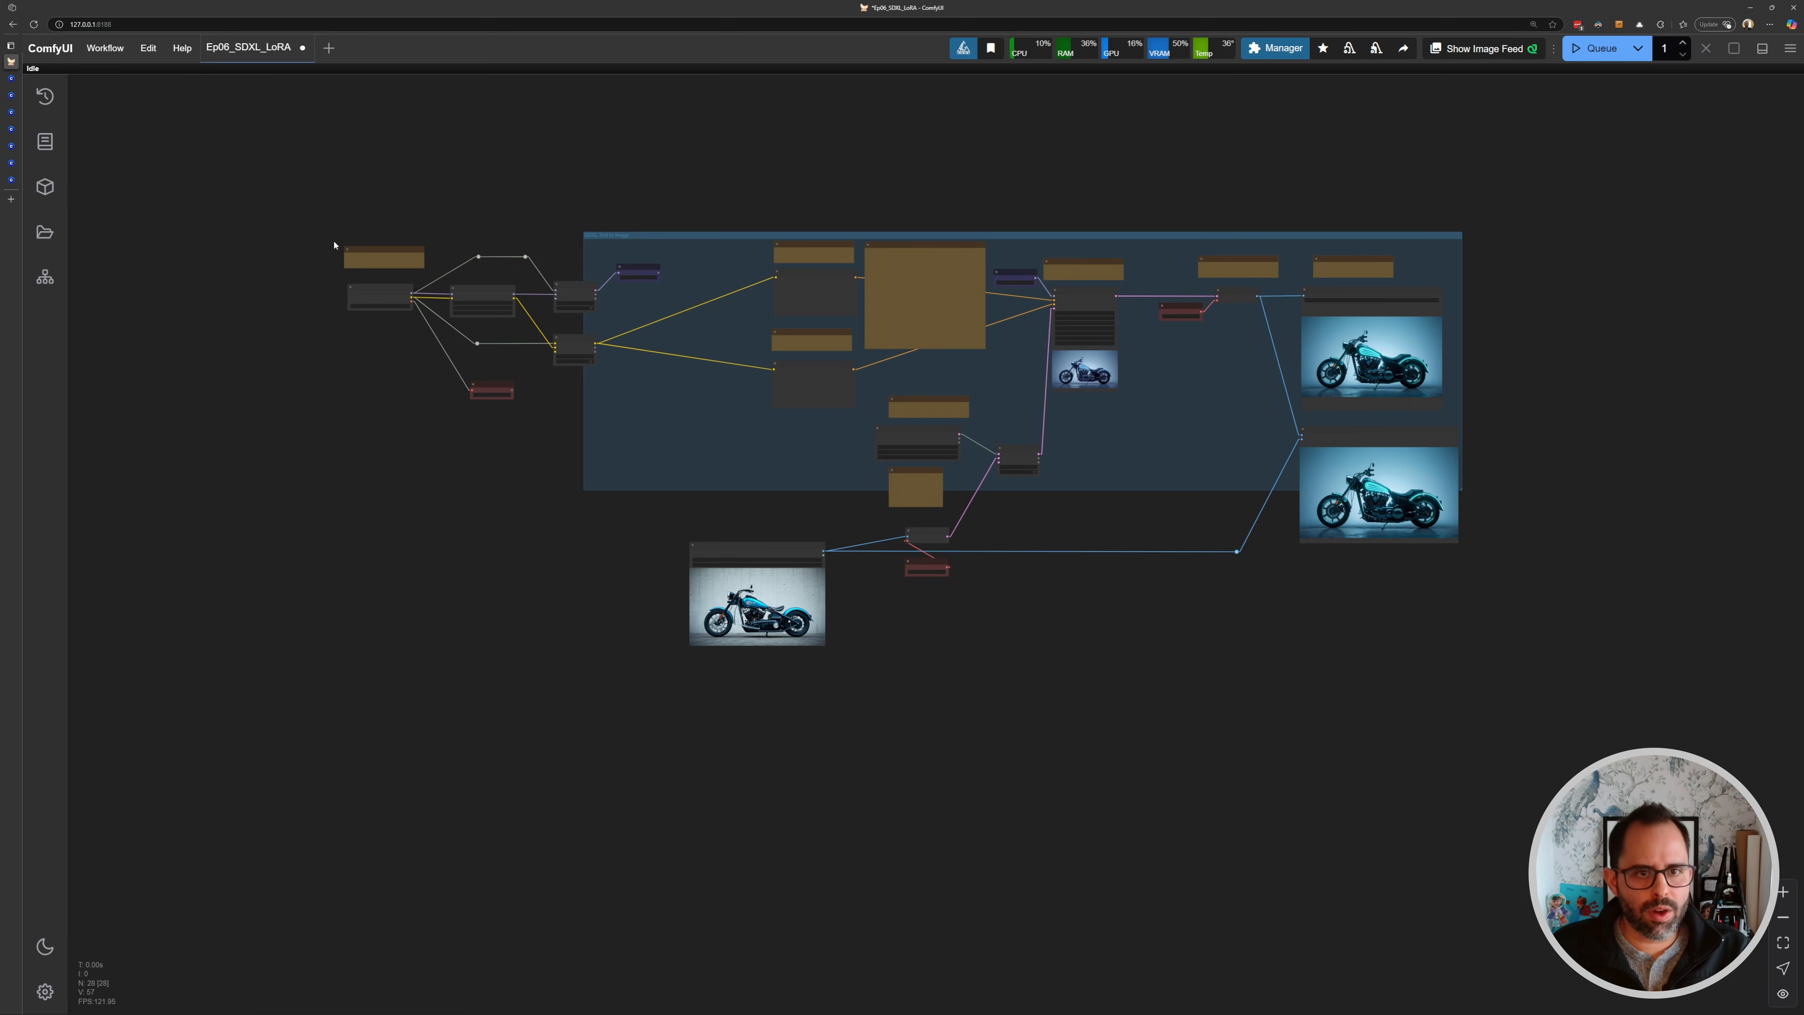
drag(334, 245, 1548, 661)
drag(939, 245, 967, 567)
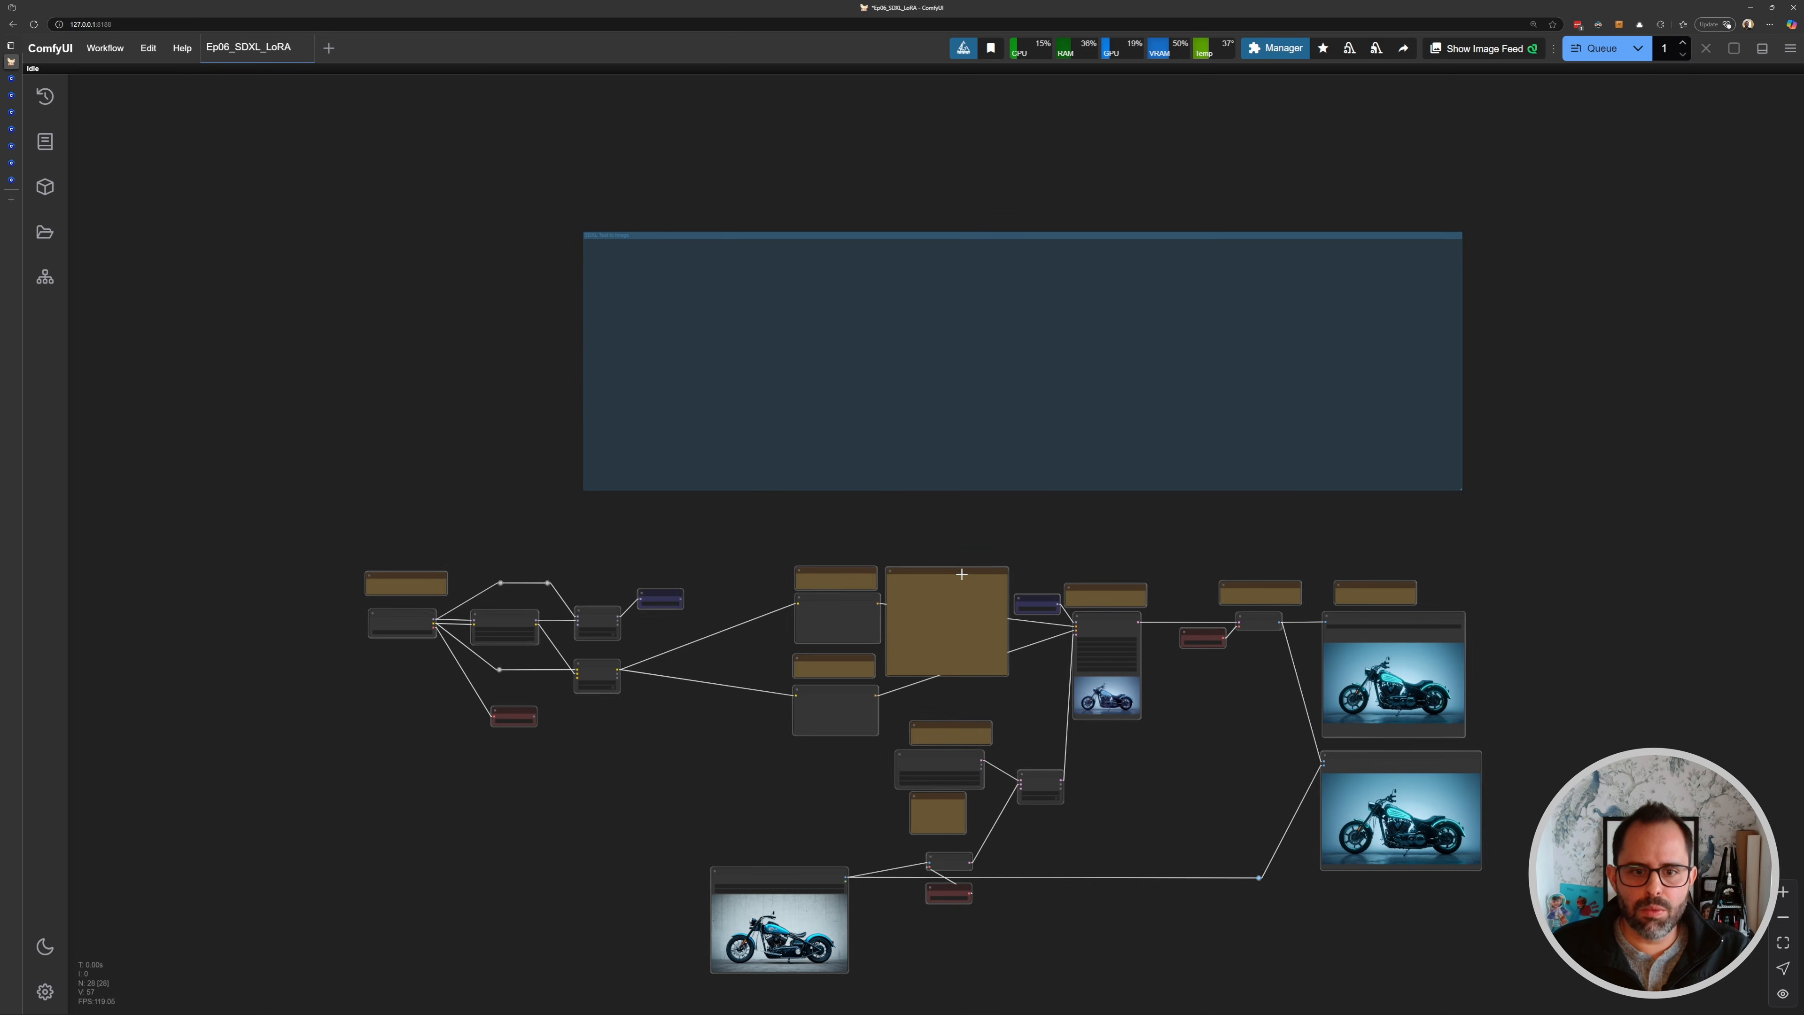
drag(694, 238, 446, 531)
drag(664, 519, 566, 173)
scroll(1115, 407, up, 5)
drag(1136, 497, 1643, 793)
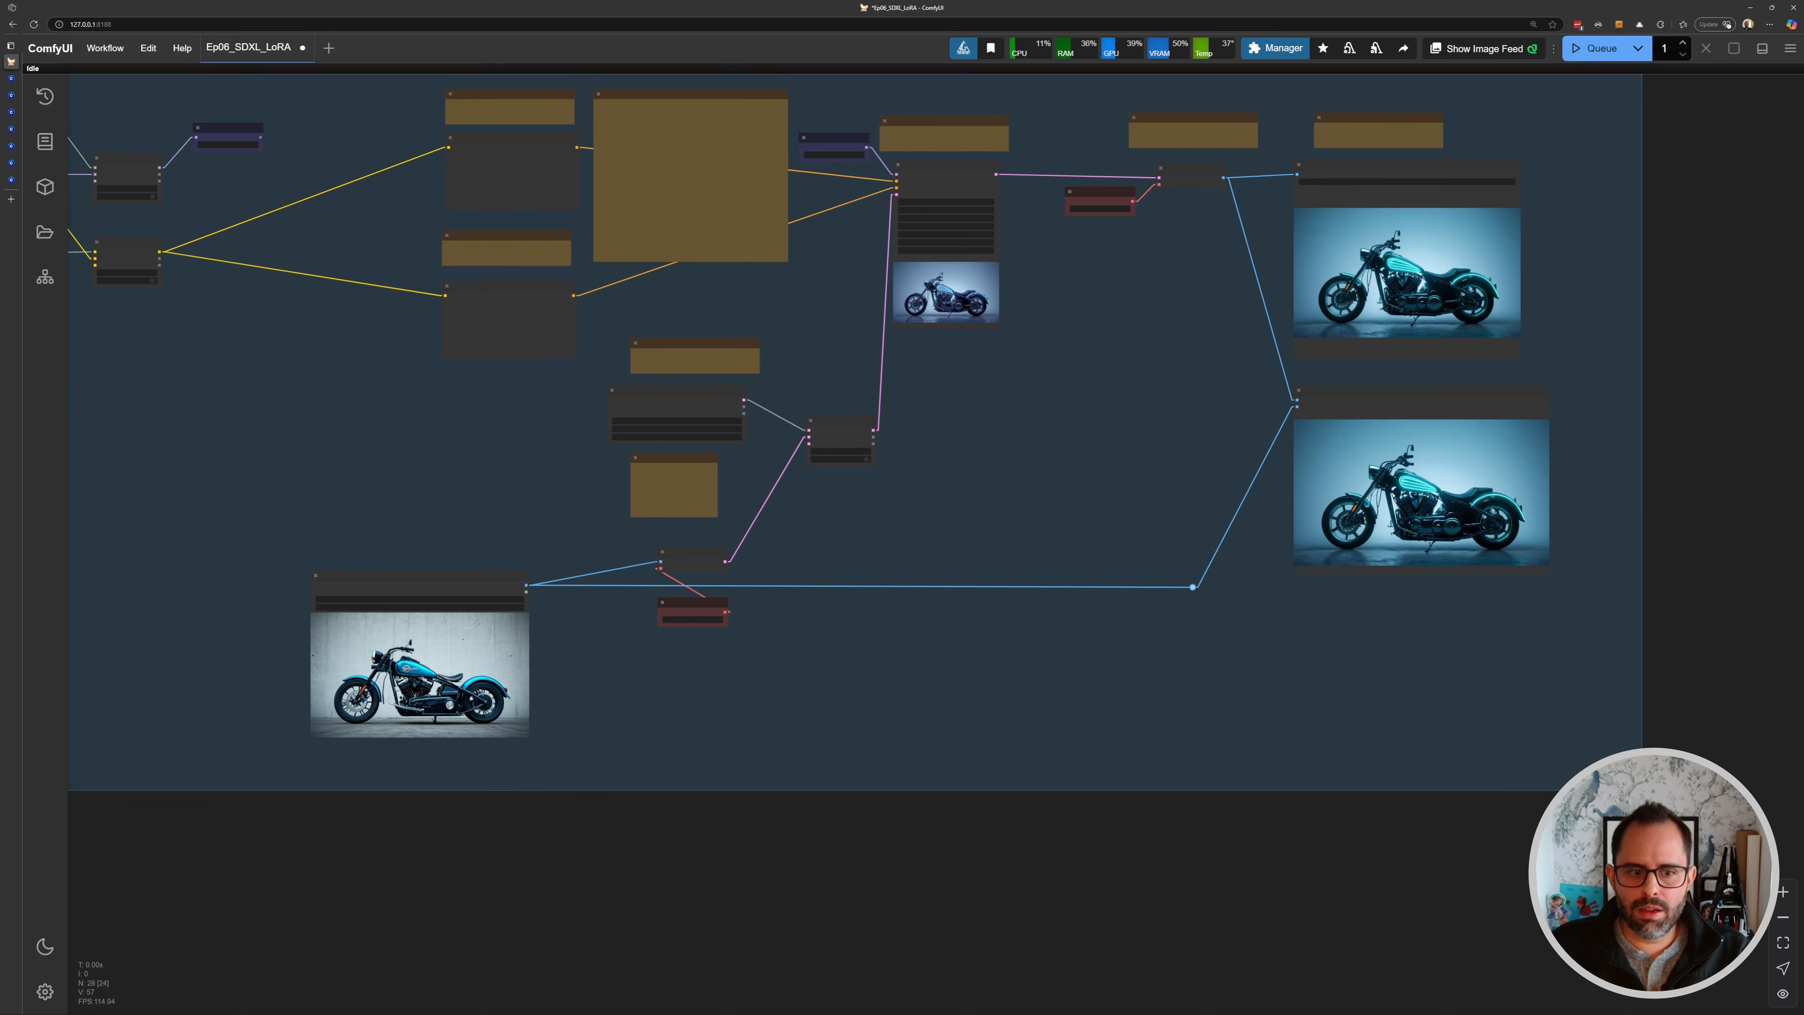
scroll(1430, 720, down, 3)
drag(388, 266, 436, 268)
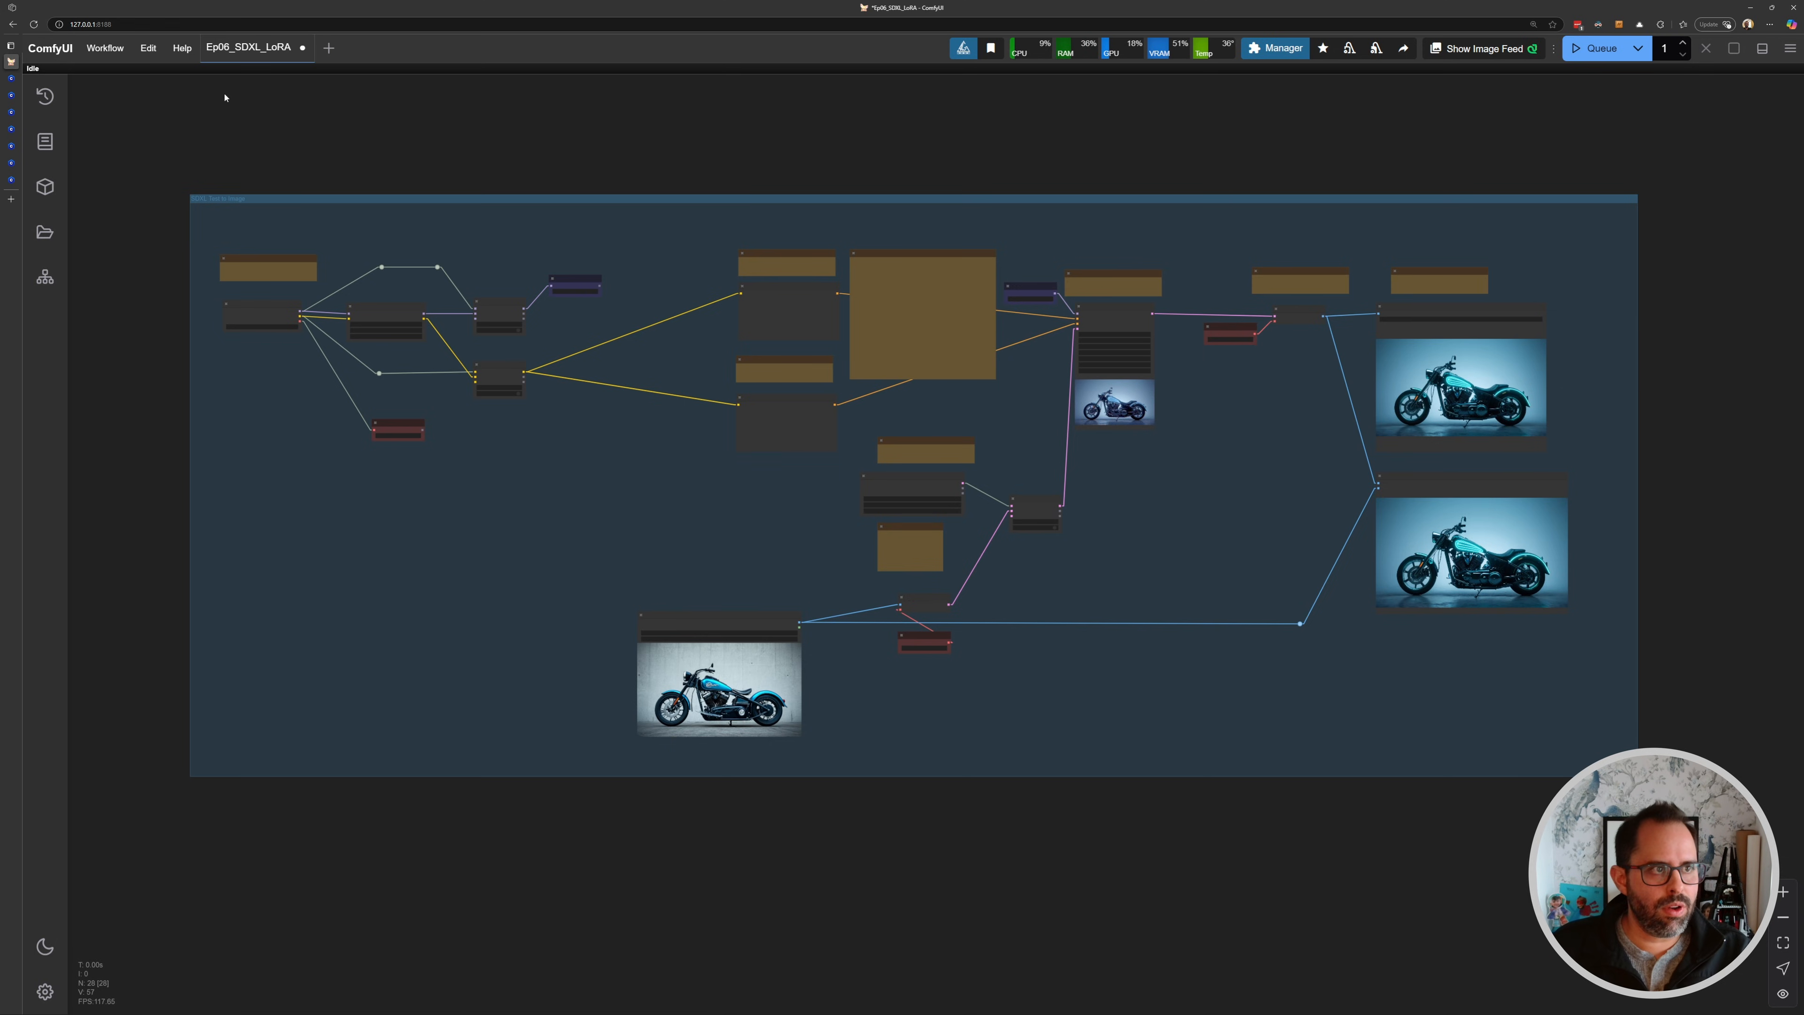
- Save the workflow and open Ep05_Flux_Dev_fp8_img2img.json from the workflows browser
click(105, 47)
click(112, 168)
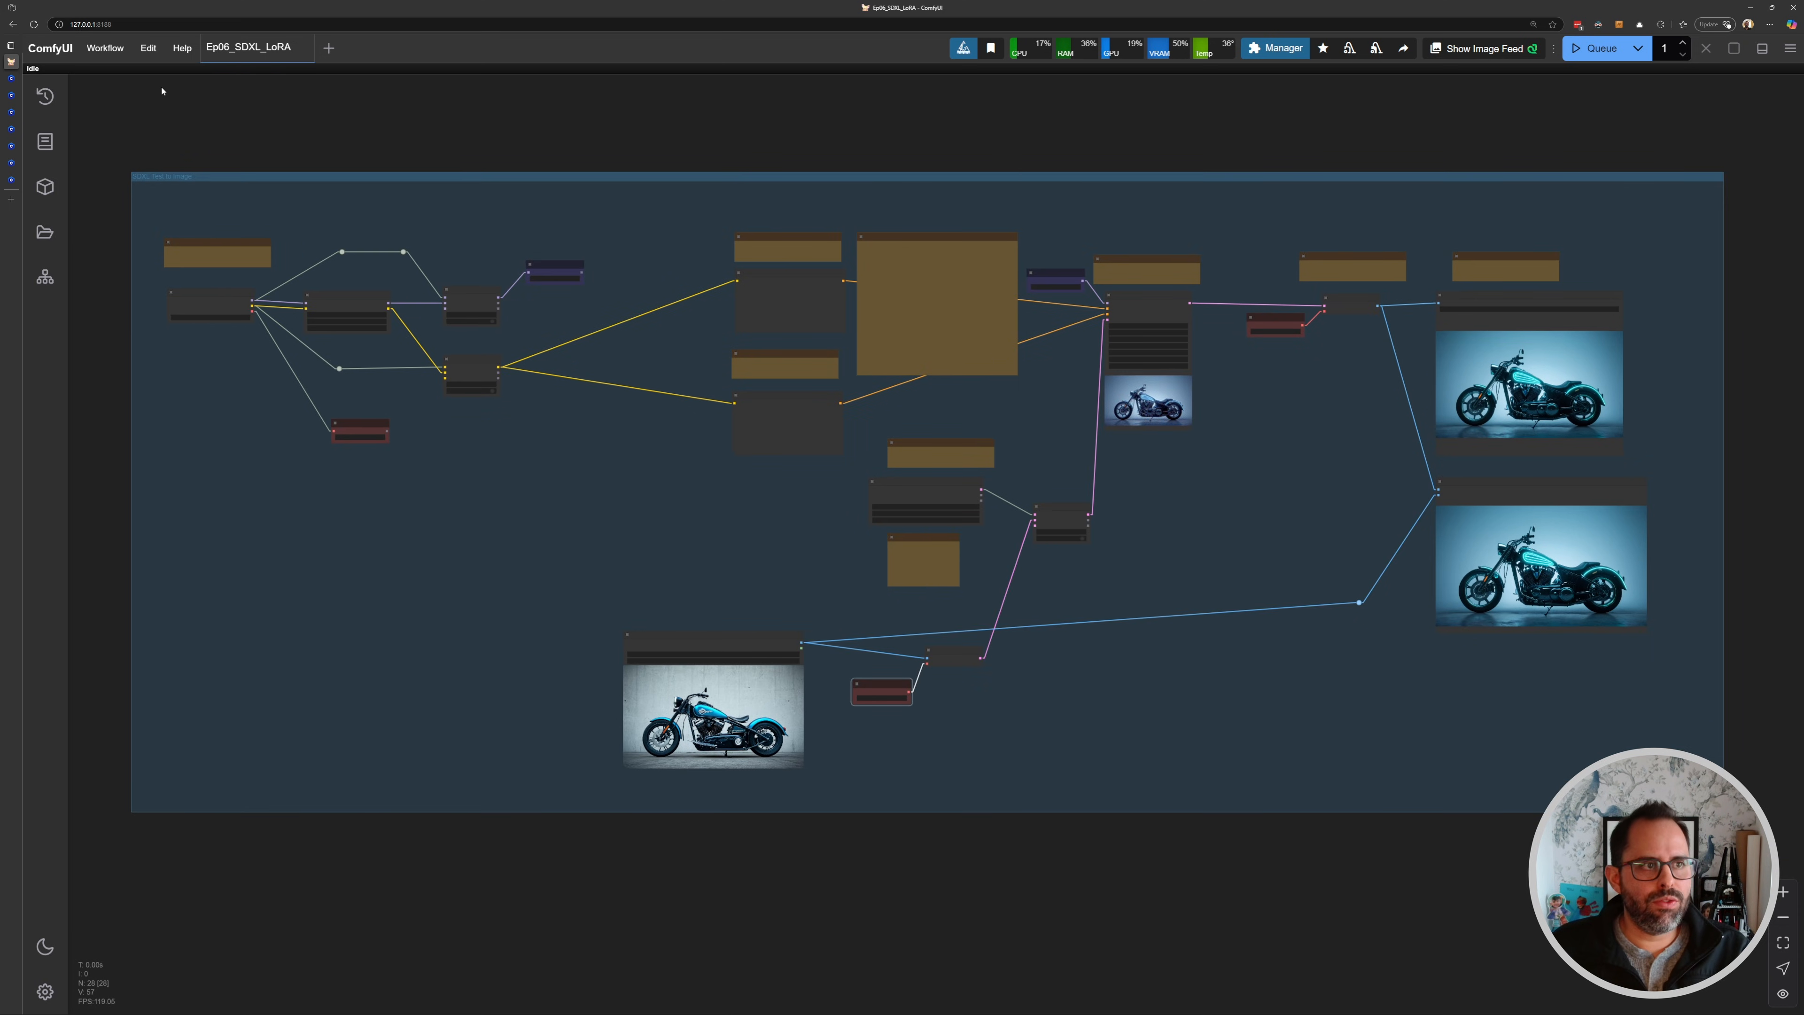
click(44, 231)
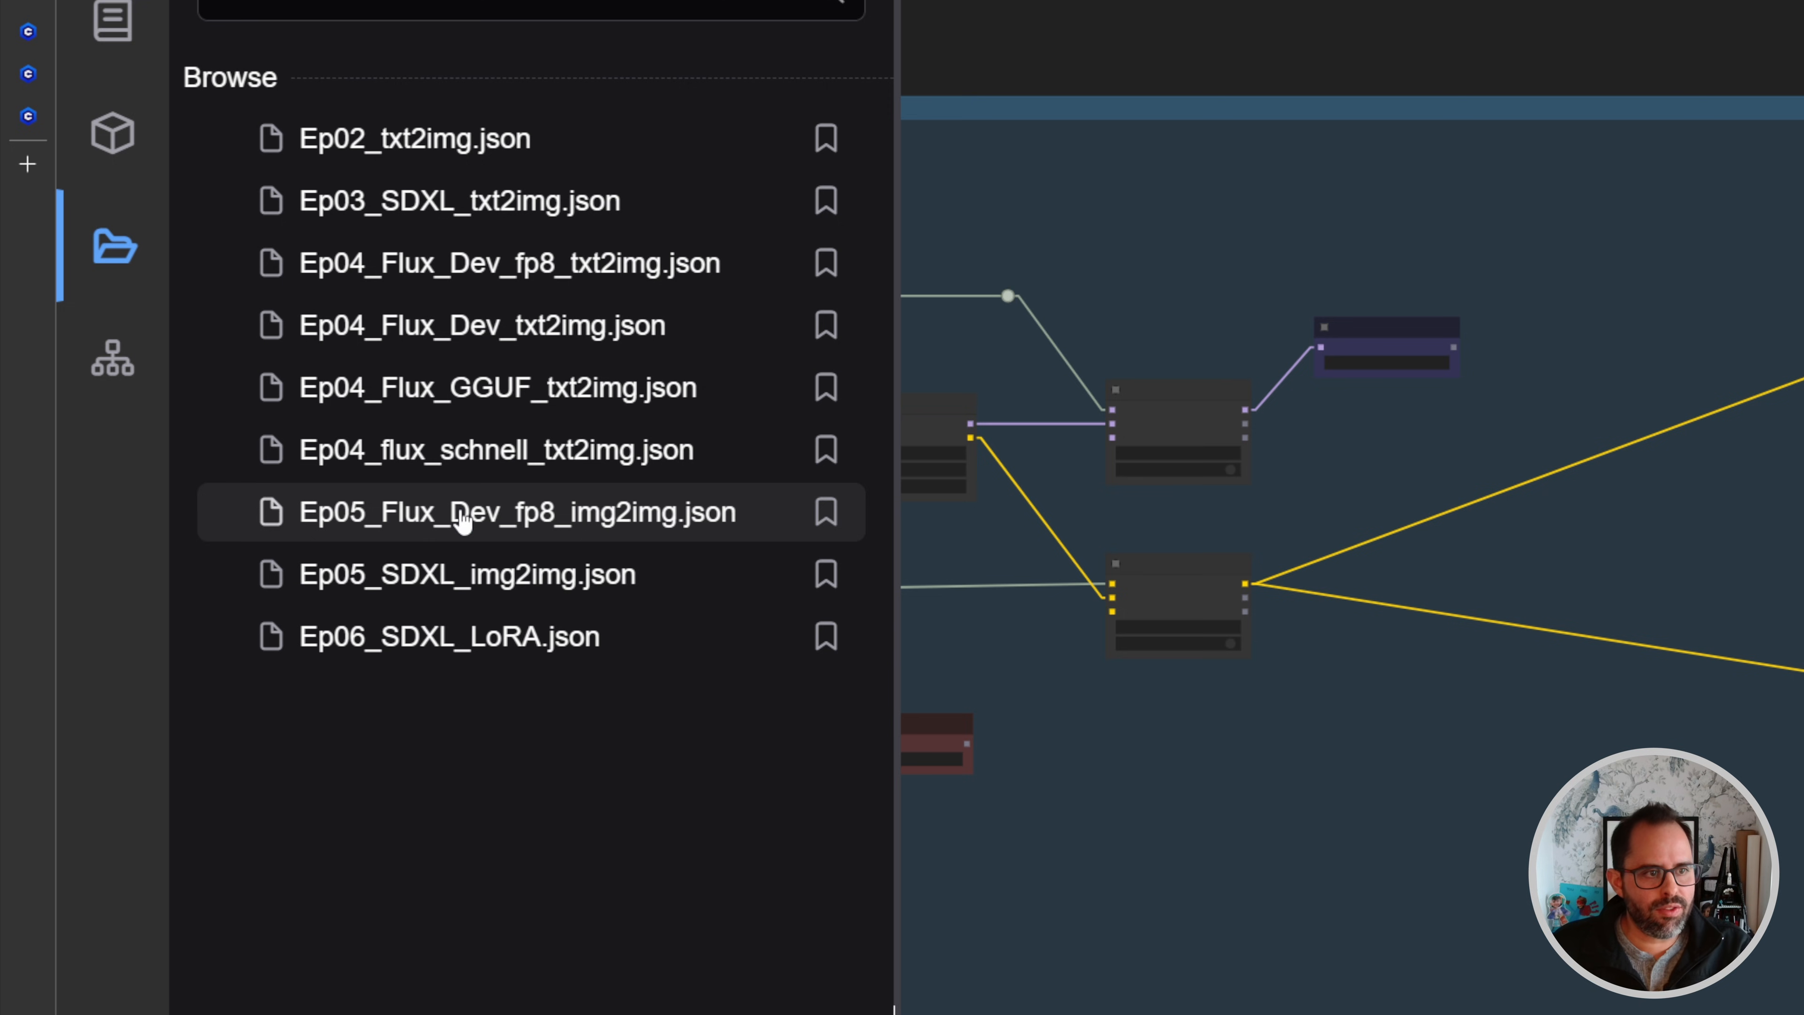
click(652, 531)
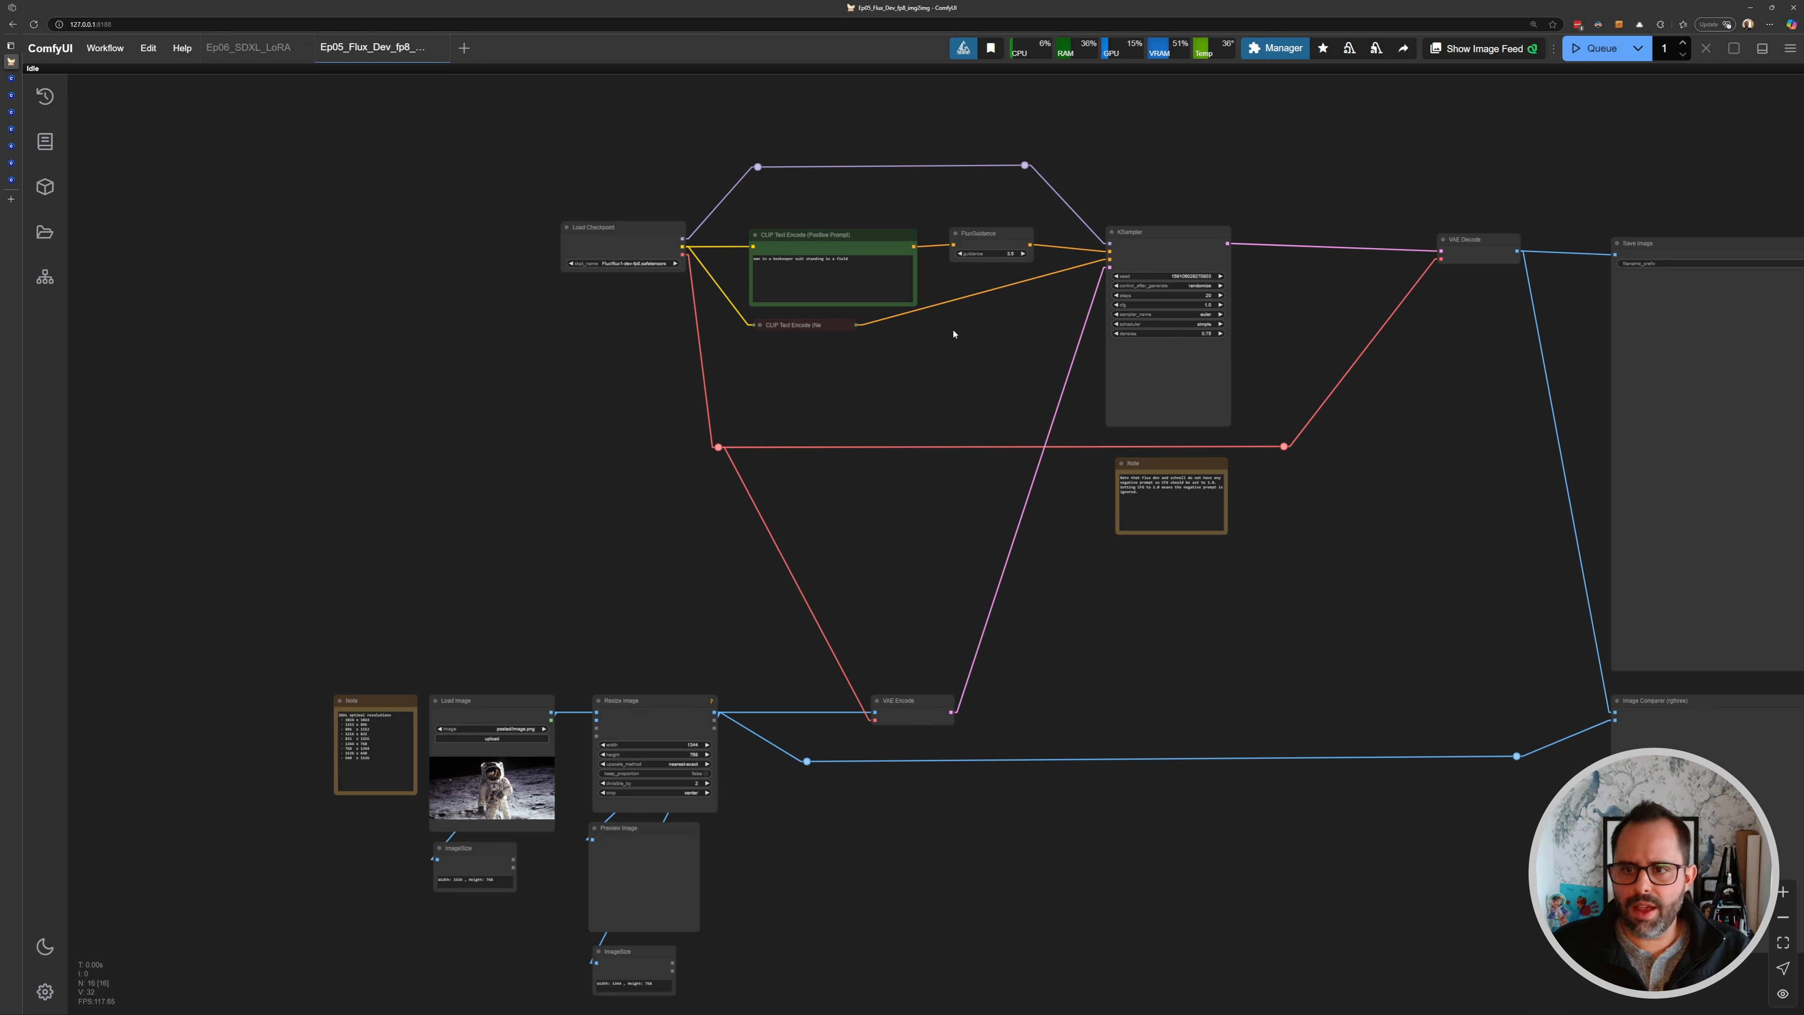
- Add a Load LoRA node below the Load Checkpoint in the Flux img2img workflow
drag(649, 294, 774, 263)
scroll(784, 261, up, 4)
scroll(778, 263, down, 6)
drag(1096, 327, 788, 285)
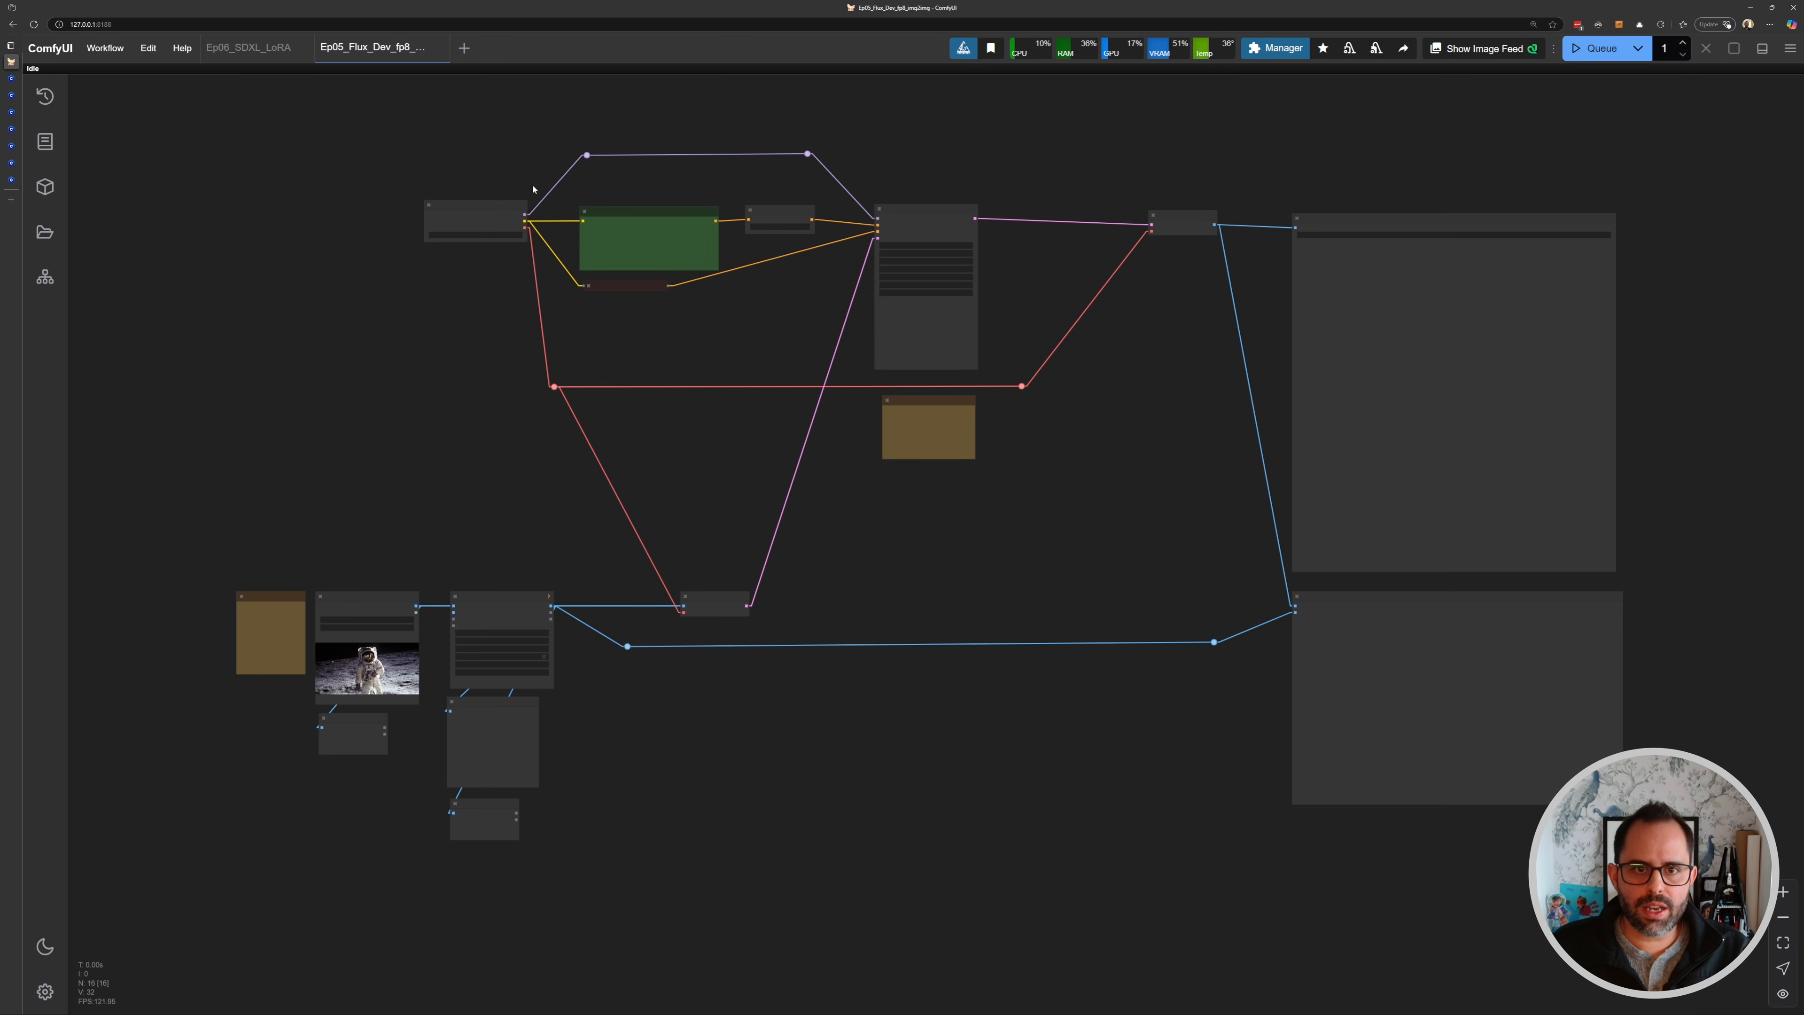
drag(388, 195, 705, 281)
scroll(706, 282, up, 9)
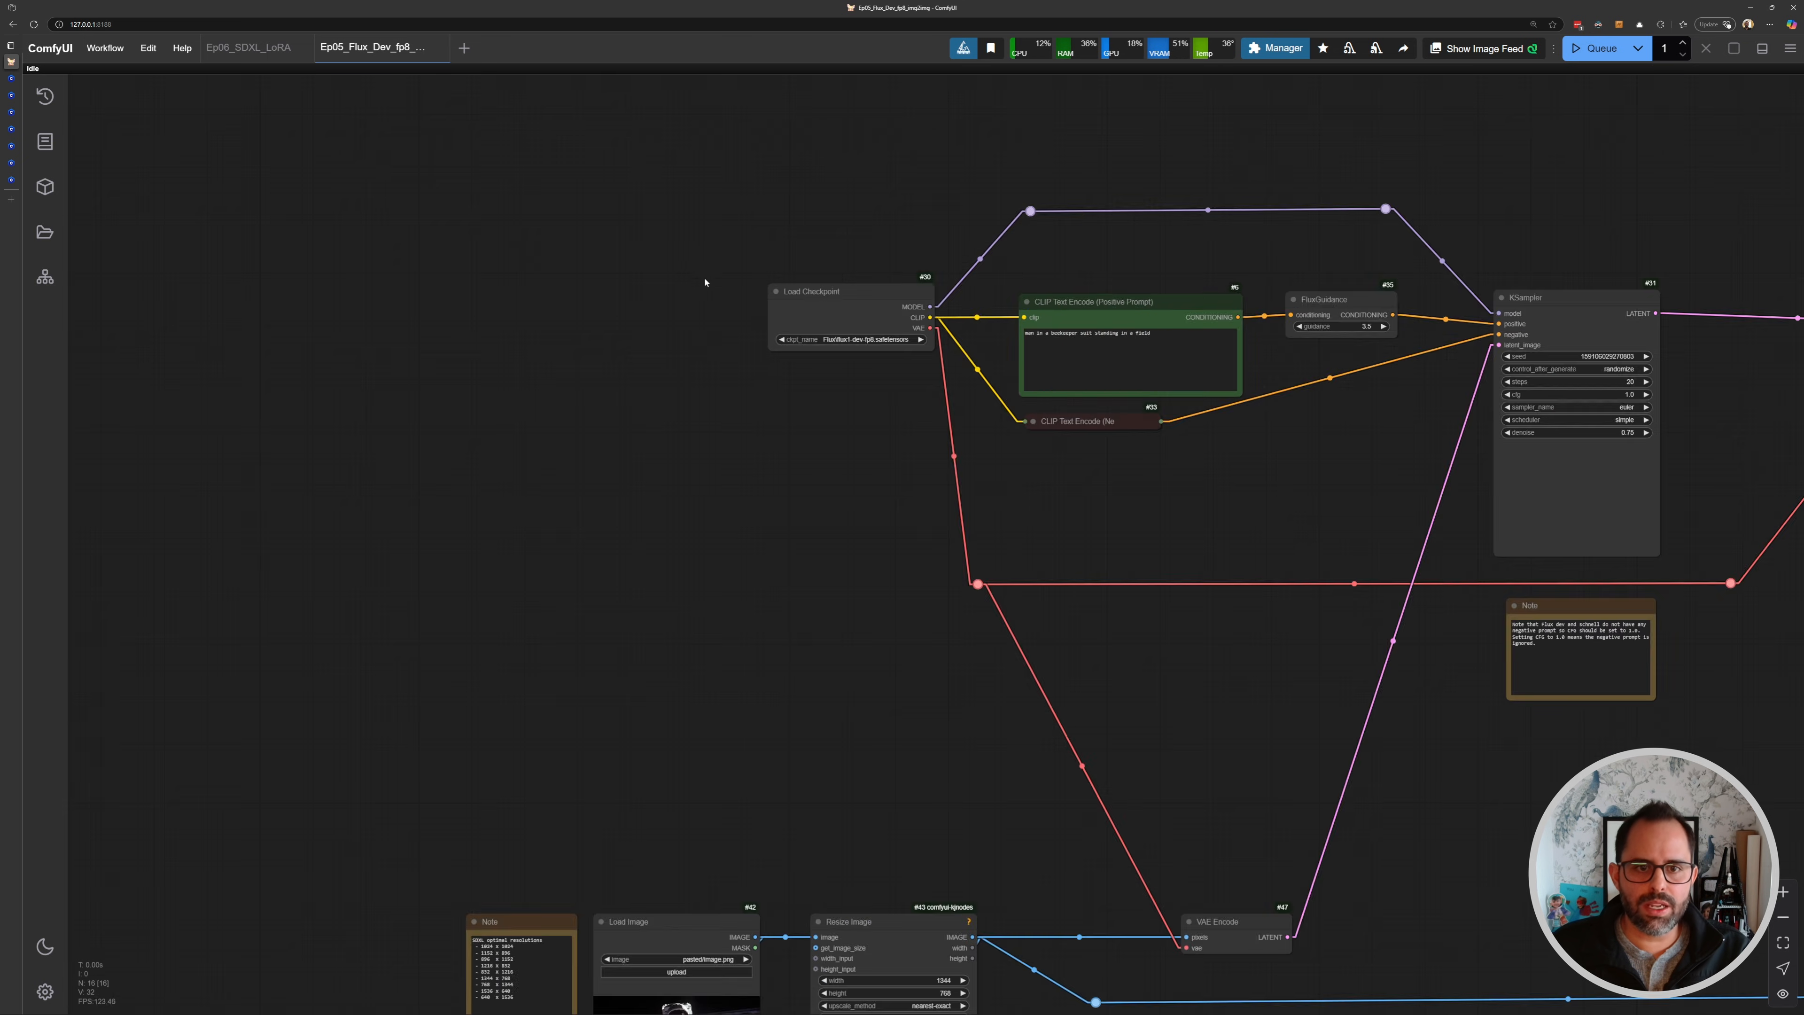
scroll(838, 453, up, 3)
double_click(842, 449)
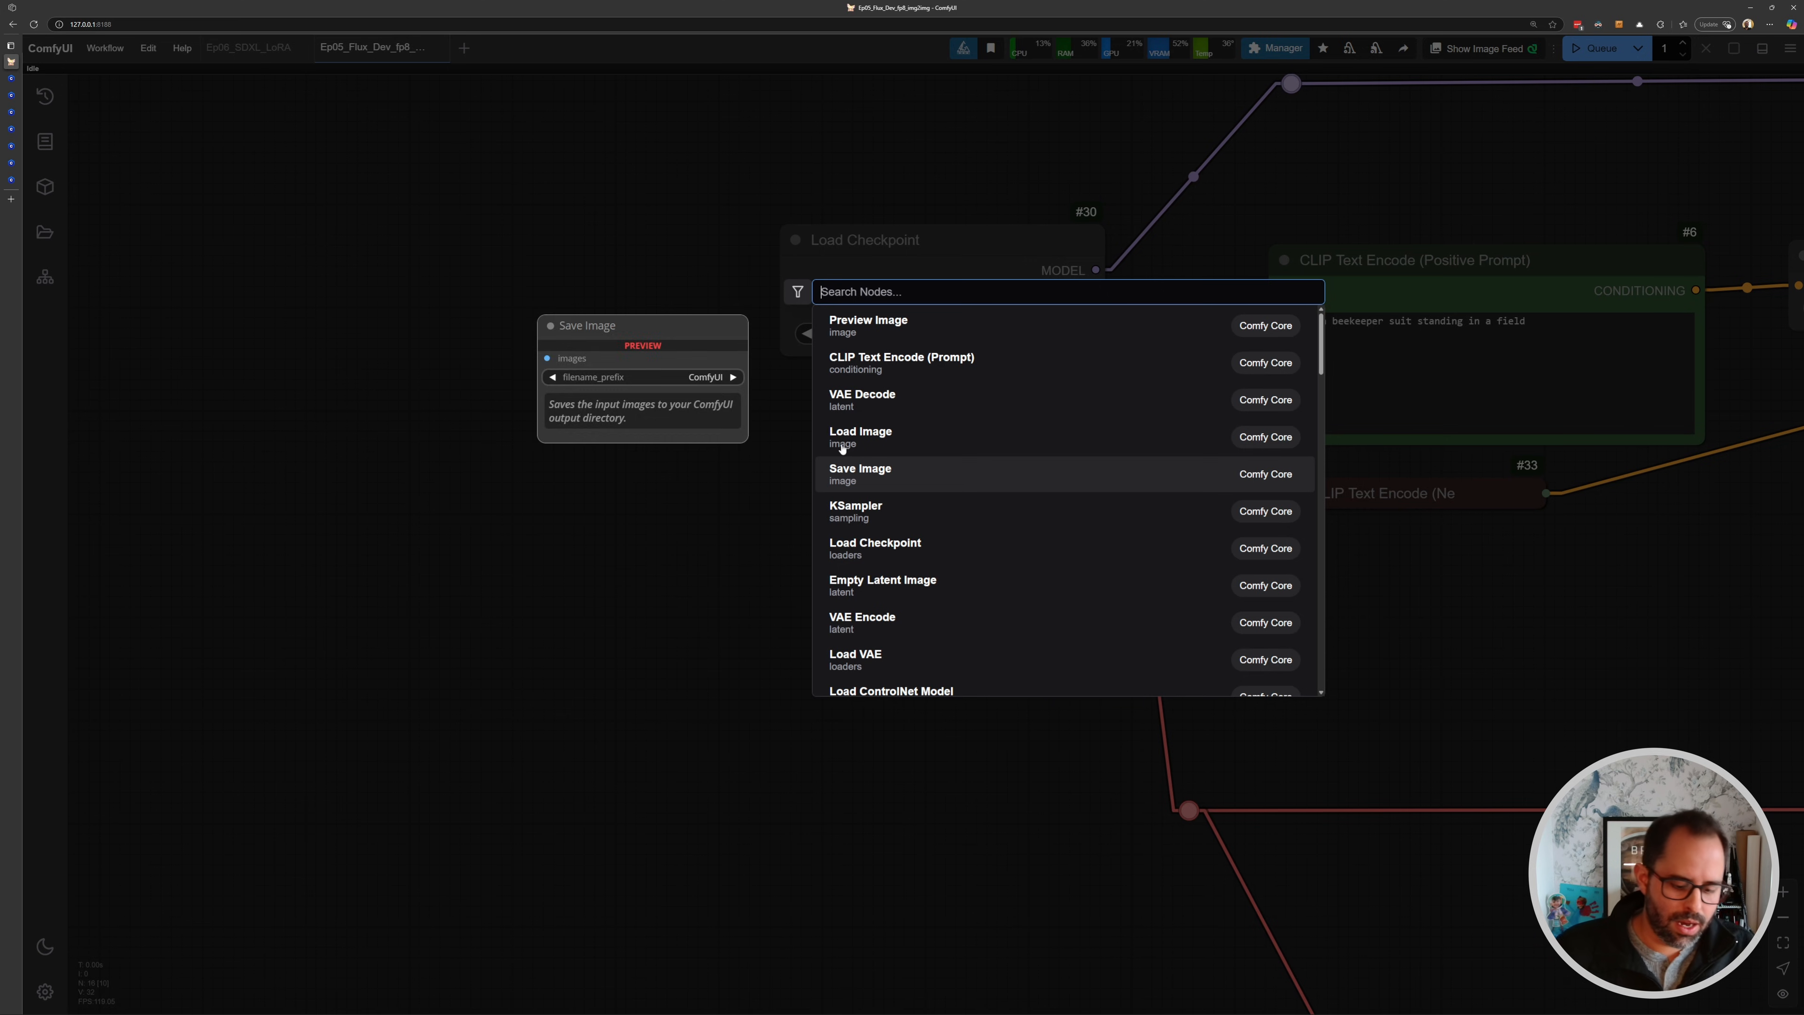
text(load lor)
key(Return)
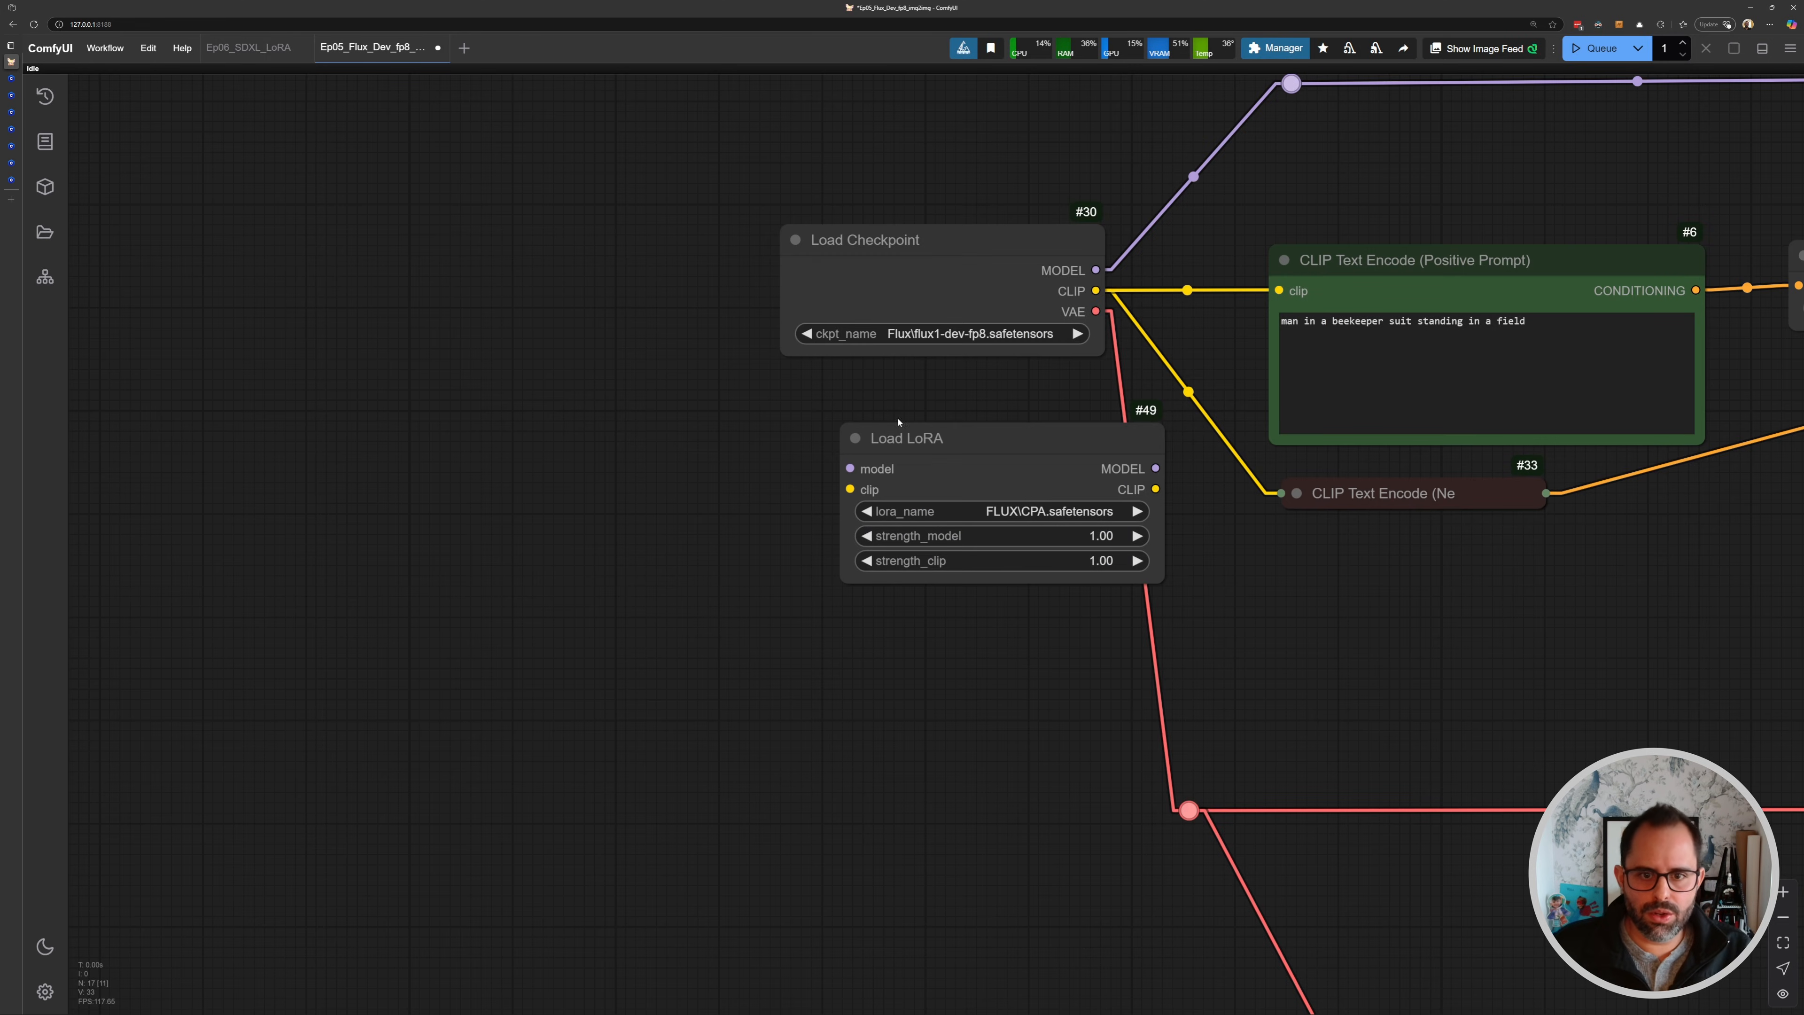
- Connect the Load Checkpoint's MODEL and CLIP outputs to the Load LoRA node's inputs
drag(891, 245, 339, 227)
drag(833, 461, 973, 525)
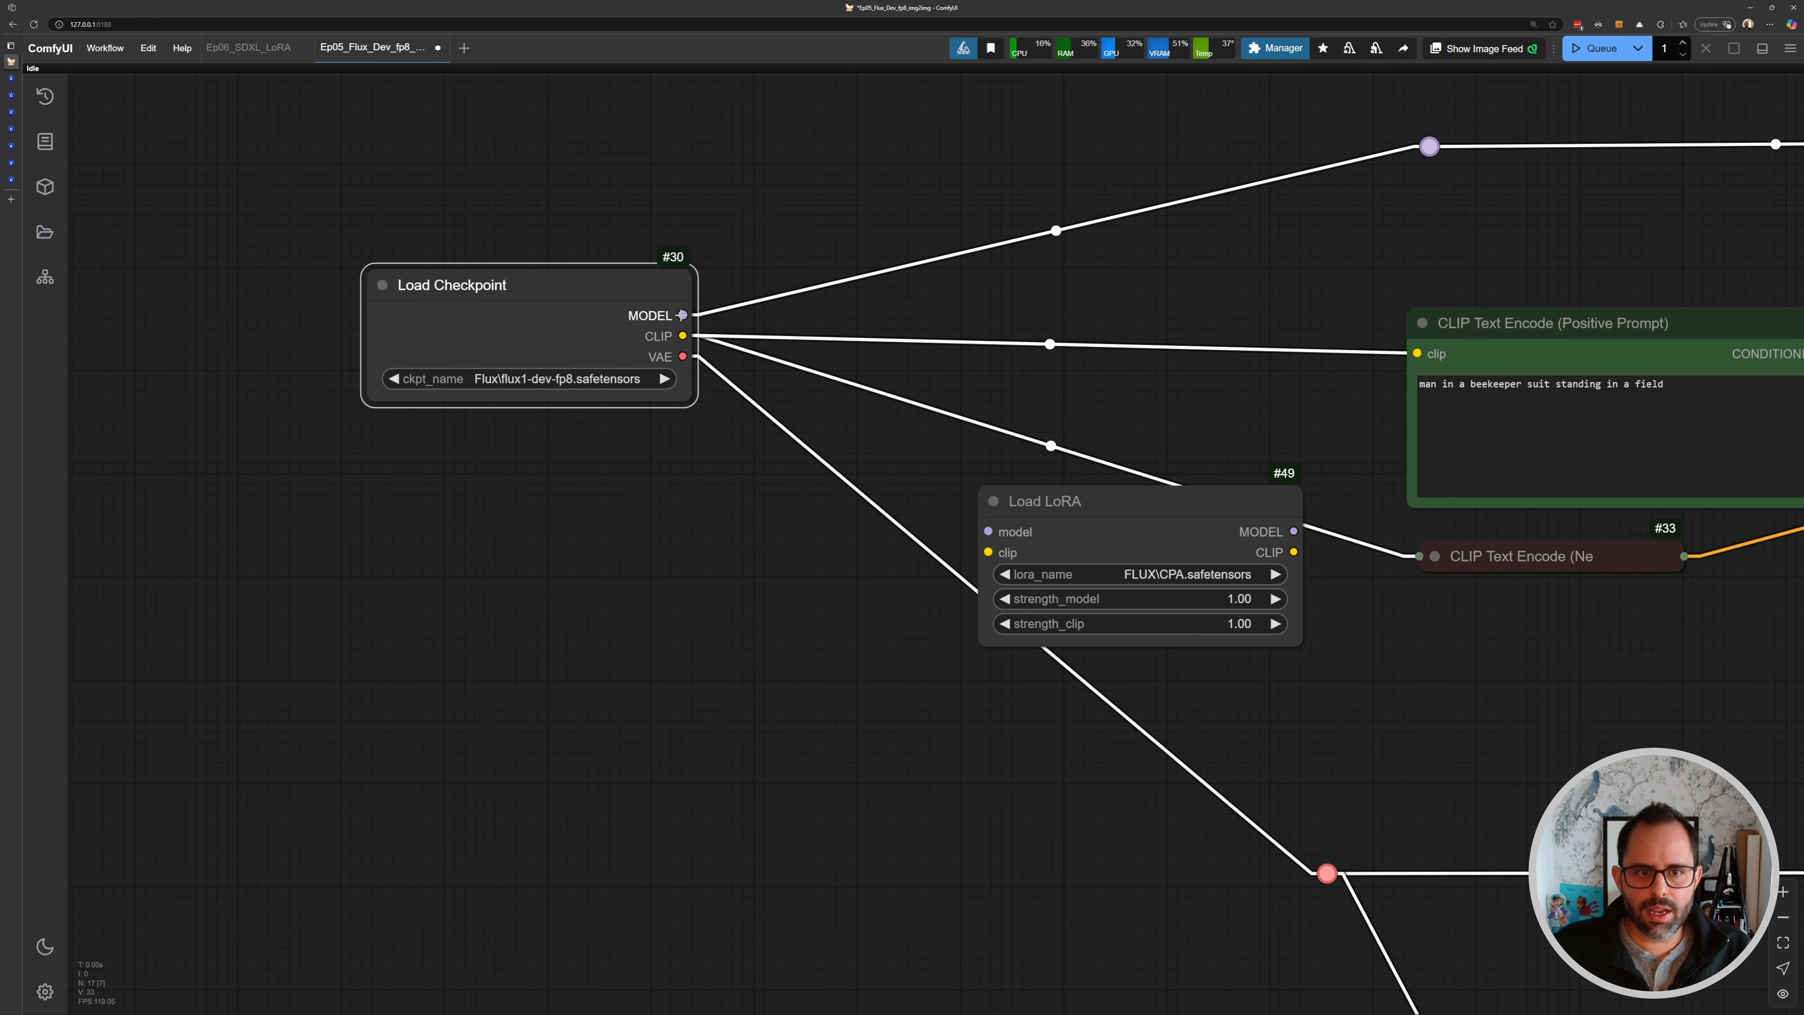
drag(683, 315, 988, 551)
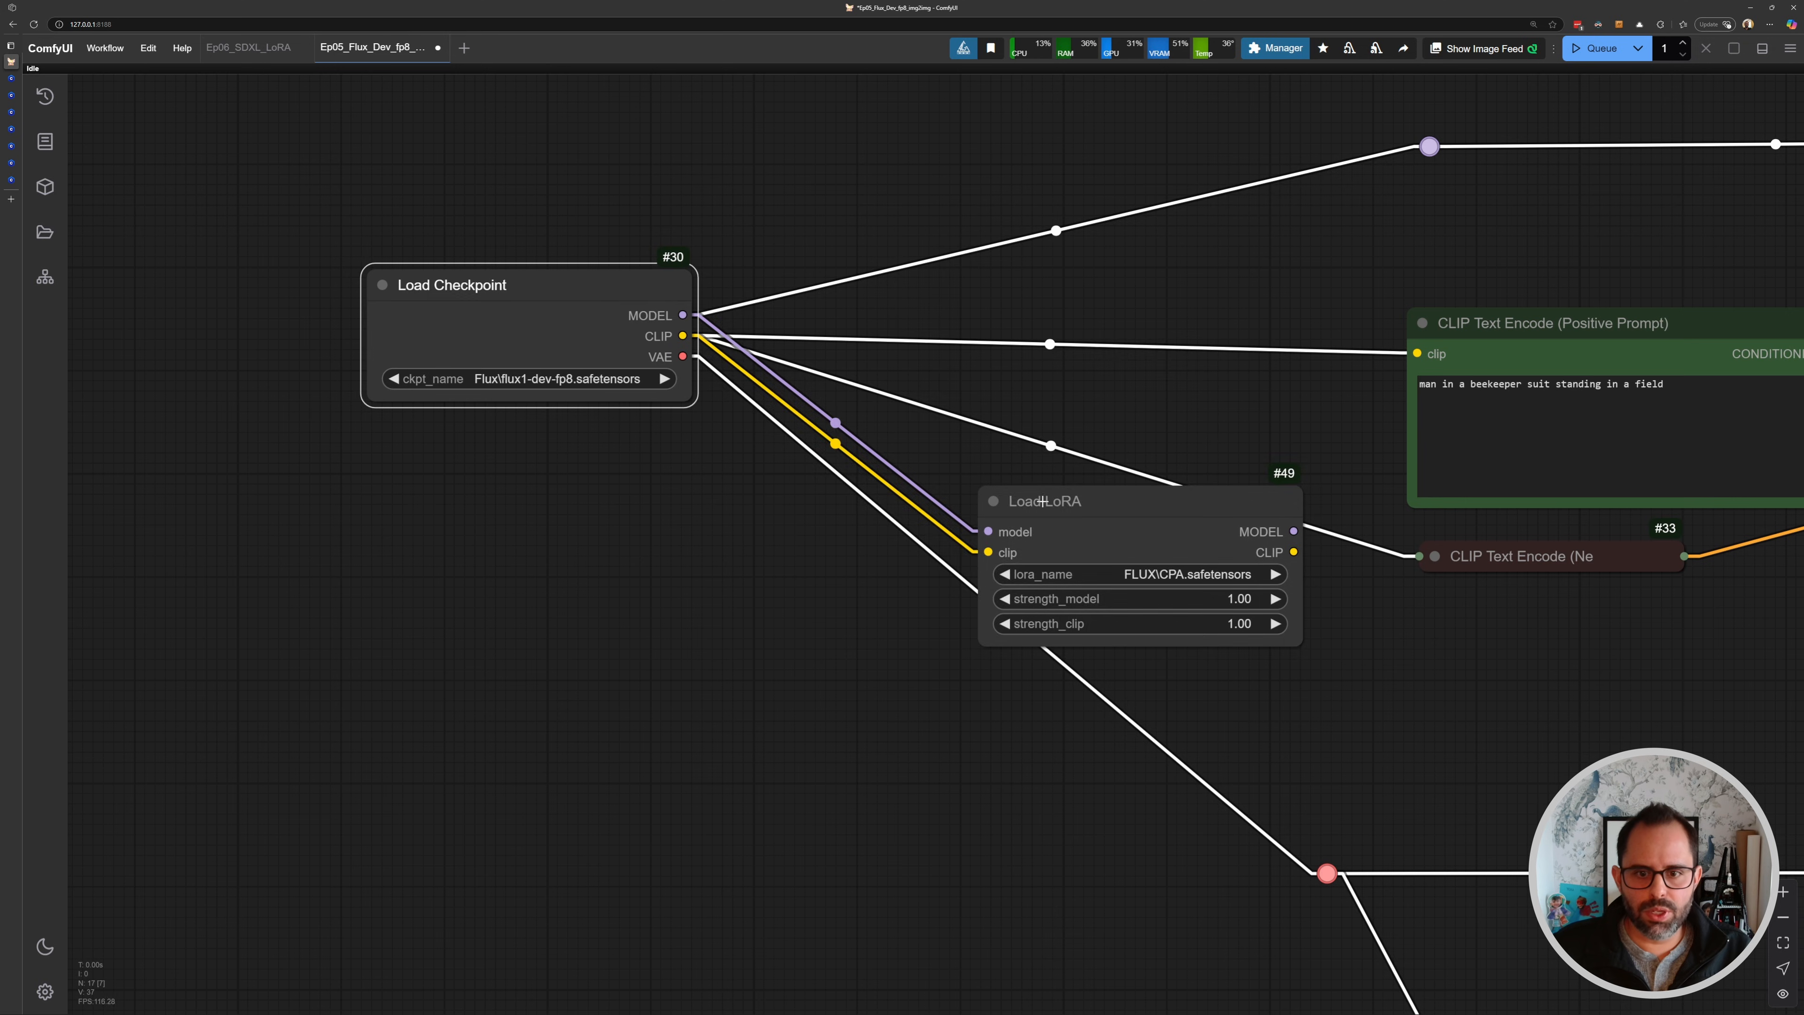
- Route the Load LoRA CLIP output into both the positive and the expanded negative CLIP Text Encode nodes
drag(1206, 507, 1131, 303)
drag(1255, 338, 676, 412)
scroll(674, 411, up, 3)
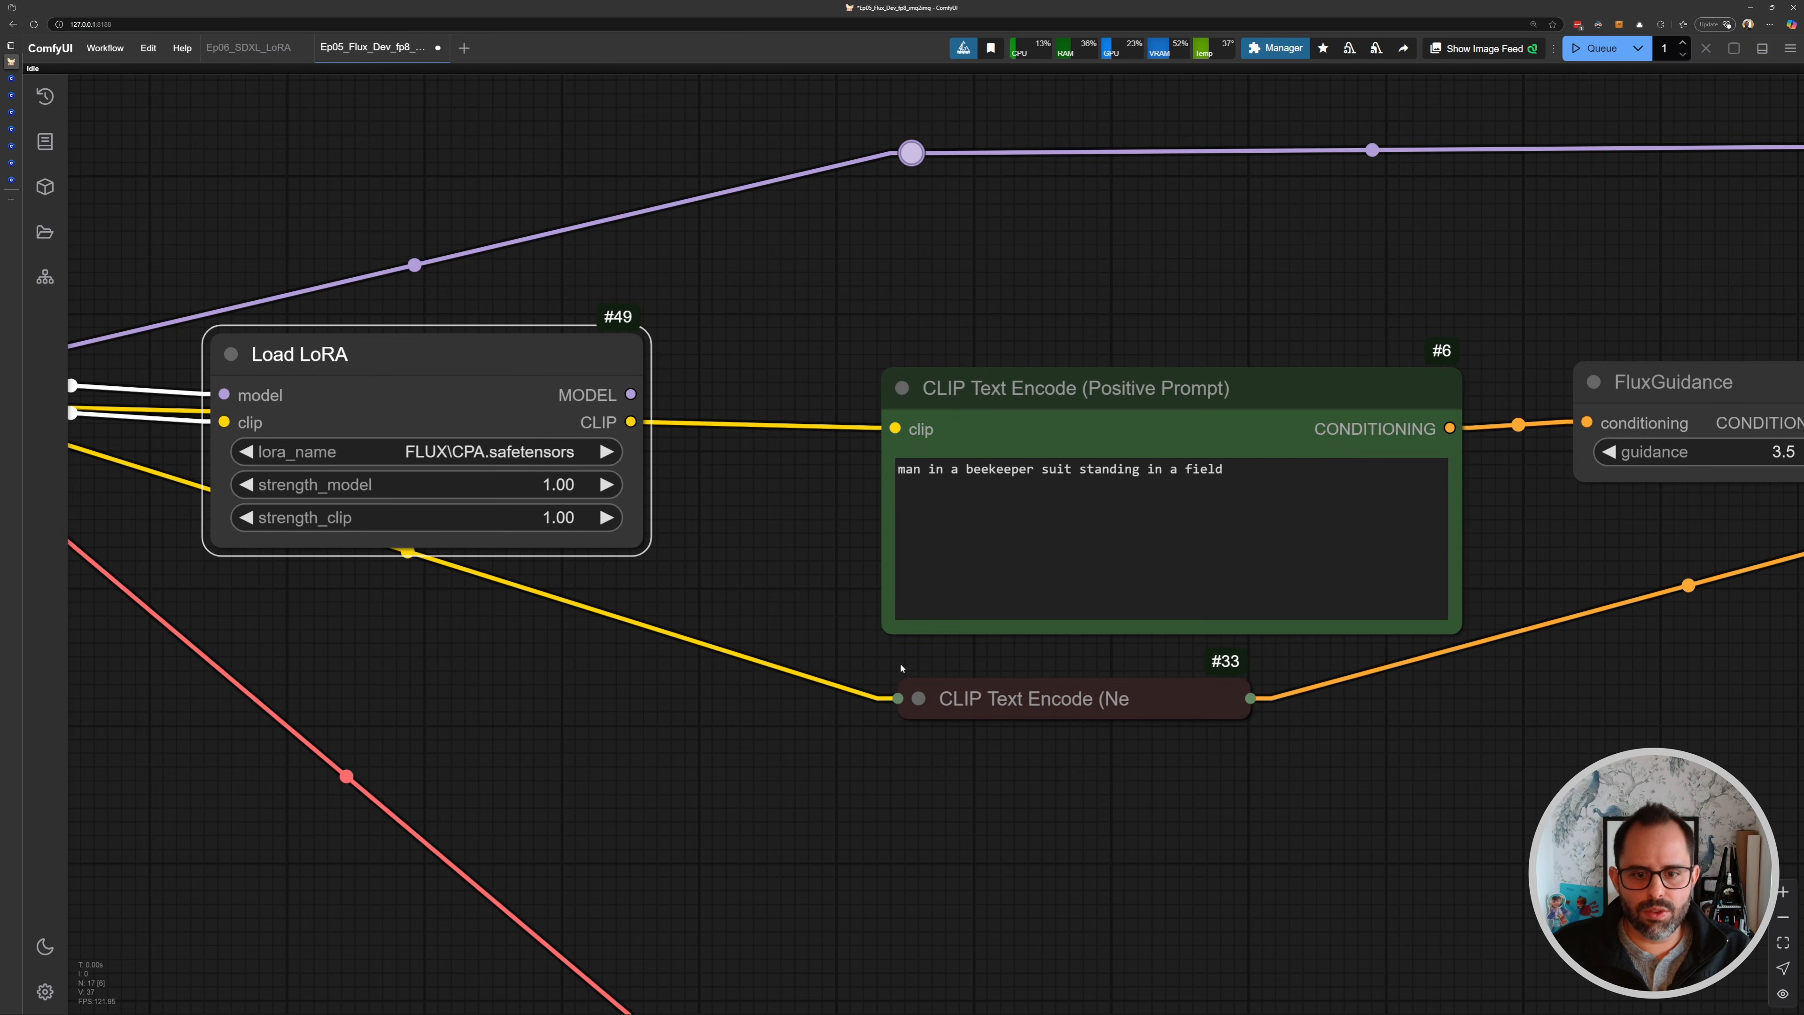
drag(699, 490, 589, 366)
drag(520, 297, 799, 302)
drag(699, 255, 794, 218)
drag(428, 190, 472, 211)
drag(749, 437, 719, 359)
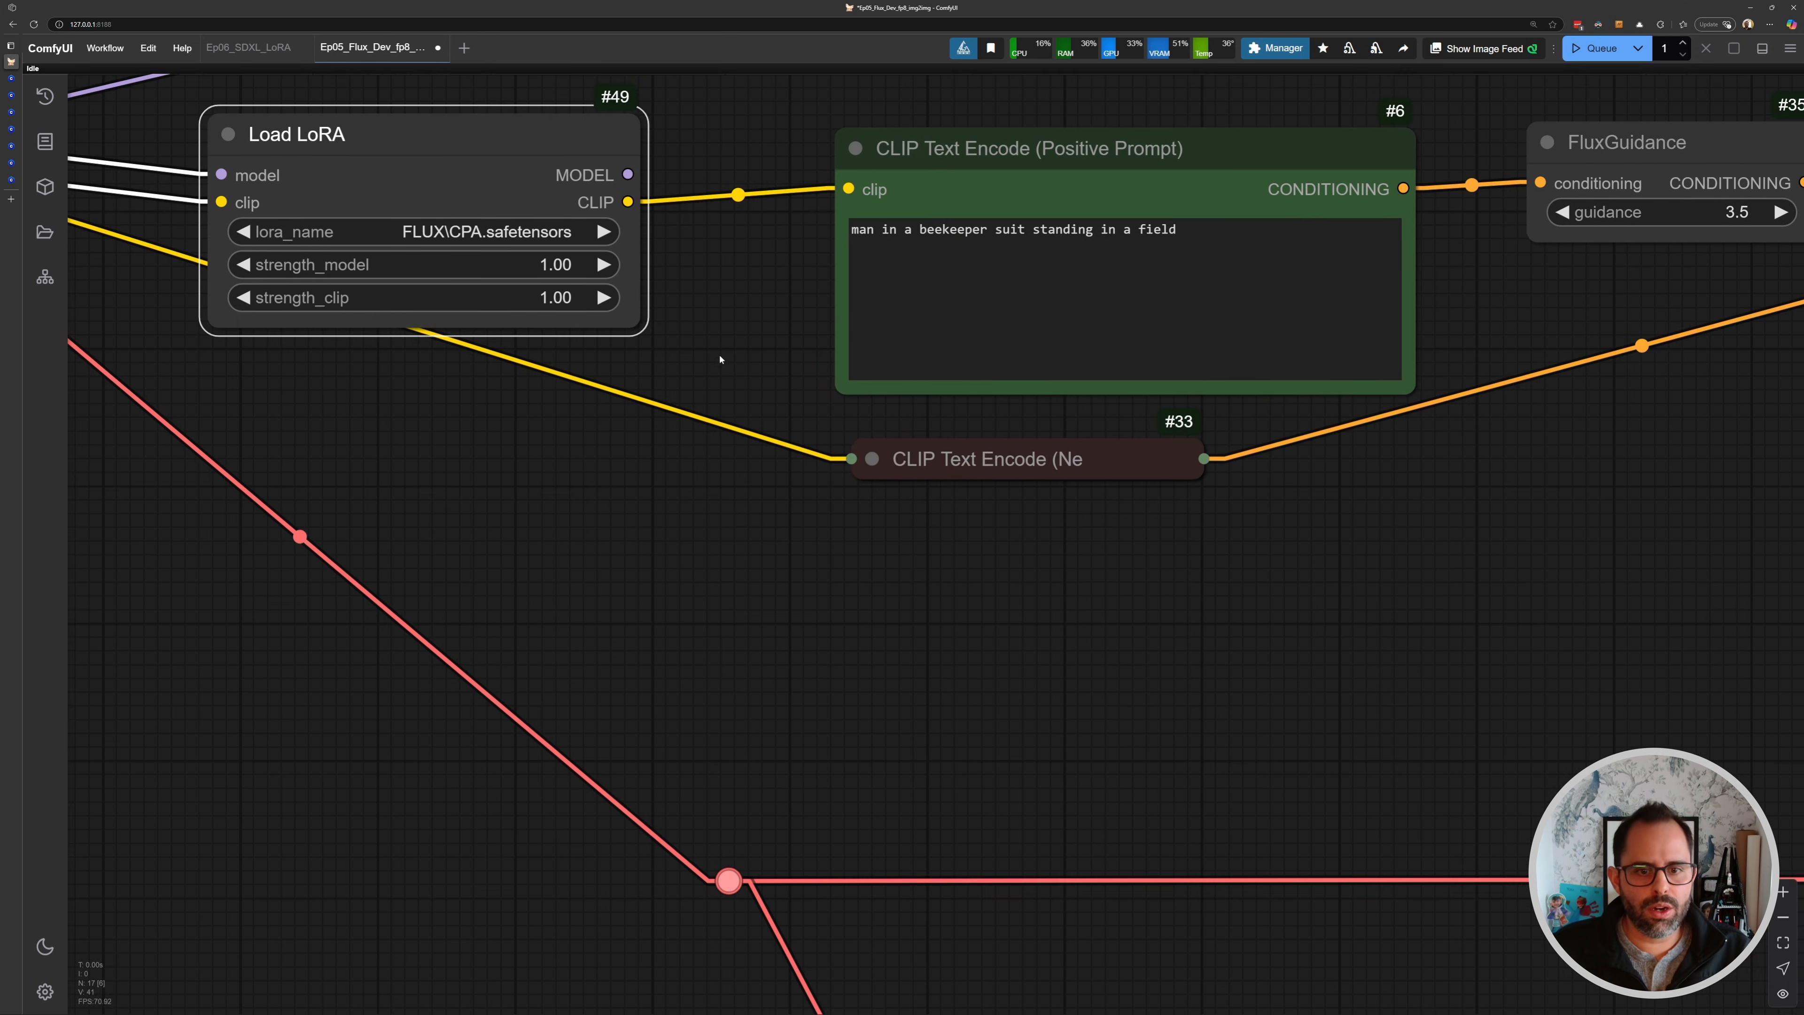
click(870, 458)
drag(628, 202, 864, 500)
- Connect the Load LoRA MODEL output to the KSampler's model input
scroll(737, 373, down, 1)
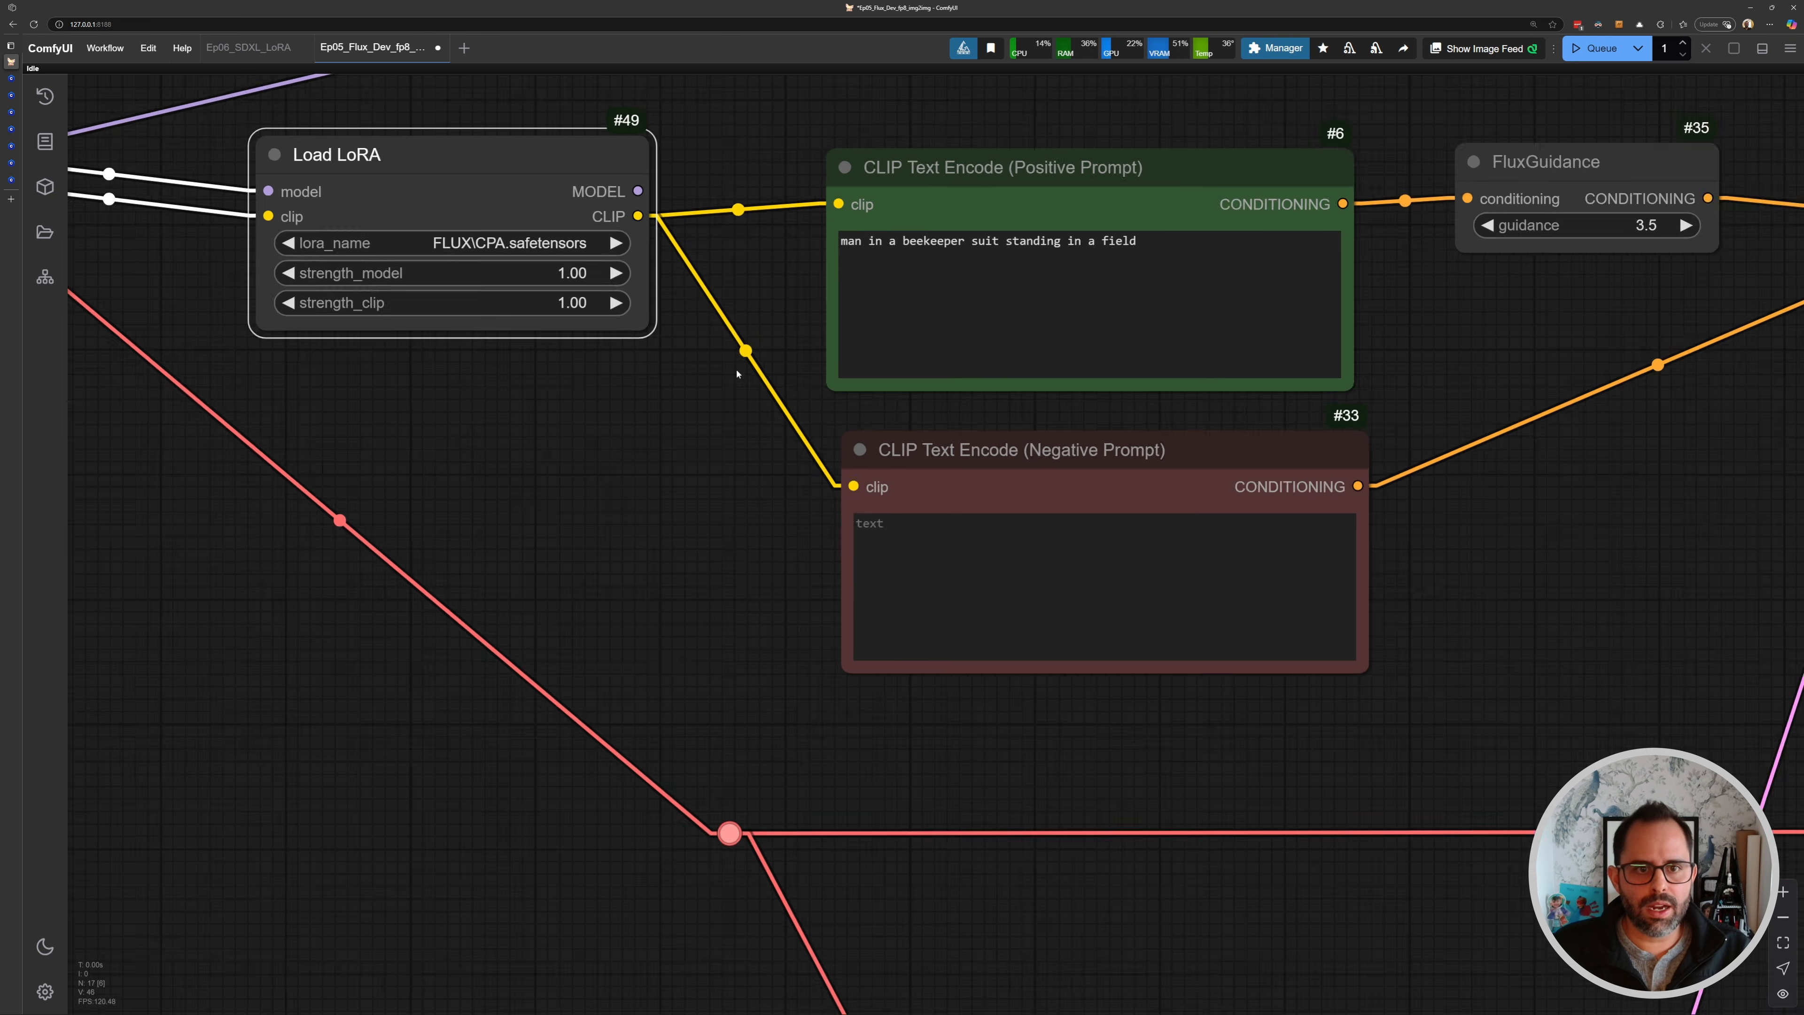
scroll(736, 373, down, 2)
drag(736, 373, 804, 599)
mouse_move(597, 411)
mouse_down()
mouse_move(618, 424)
mouse_move(599, 401)
mouse_up()
drag(556, 345, 552, 344)
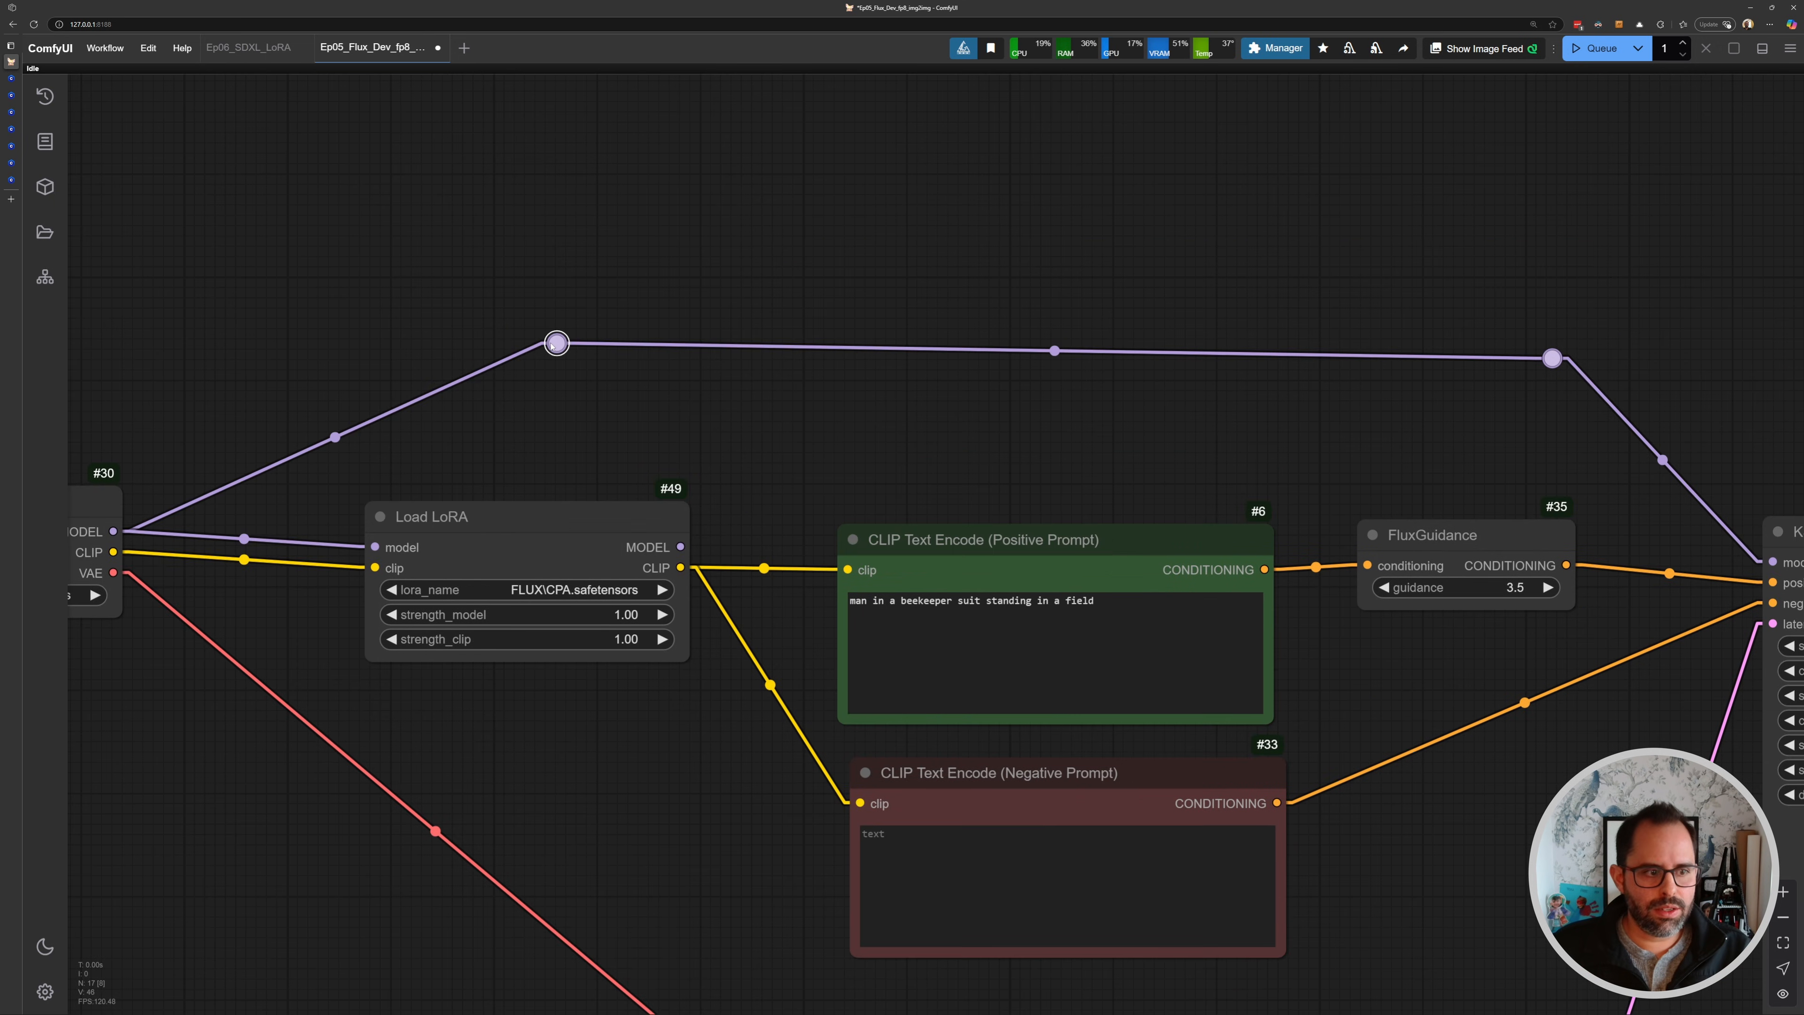
drag(774, 444, 632, 415)
scroll(630, 415, down, 2)
scroll(544, 391, up, 2)
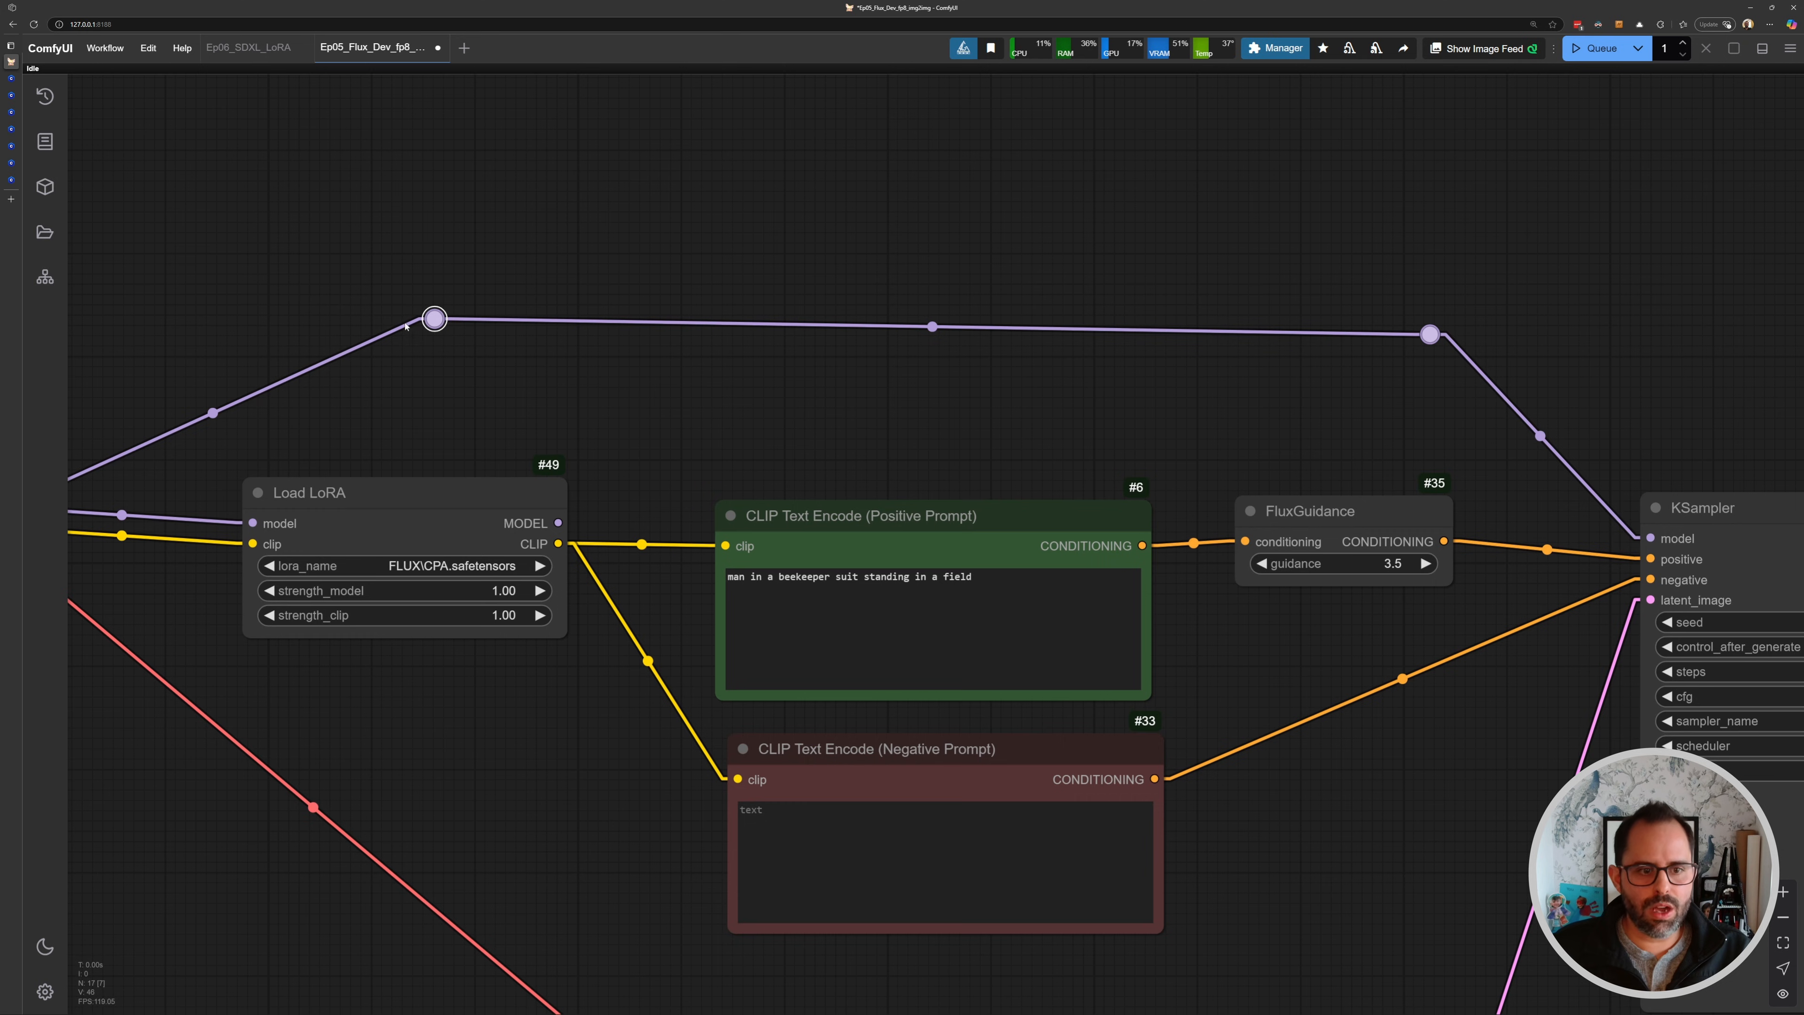
drag(558, 523, 1650, 538)
- Review the rewired LoRA connections across the Flux workflow
drag(1132, 417, 1081, 344)
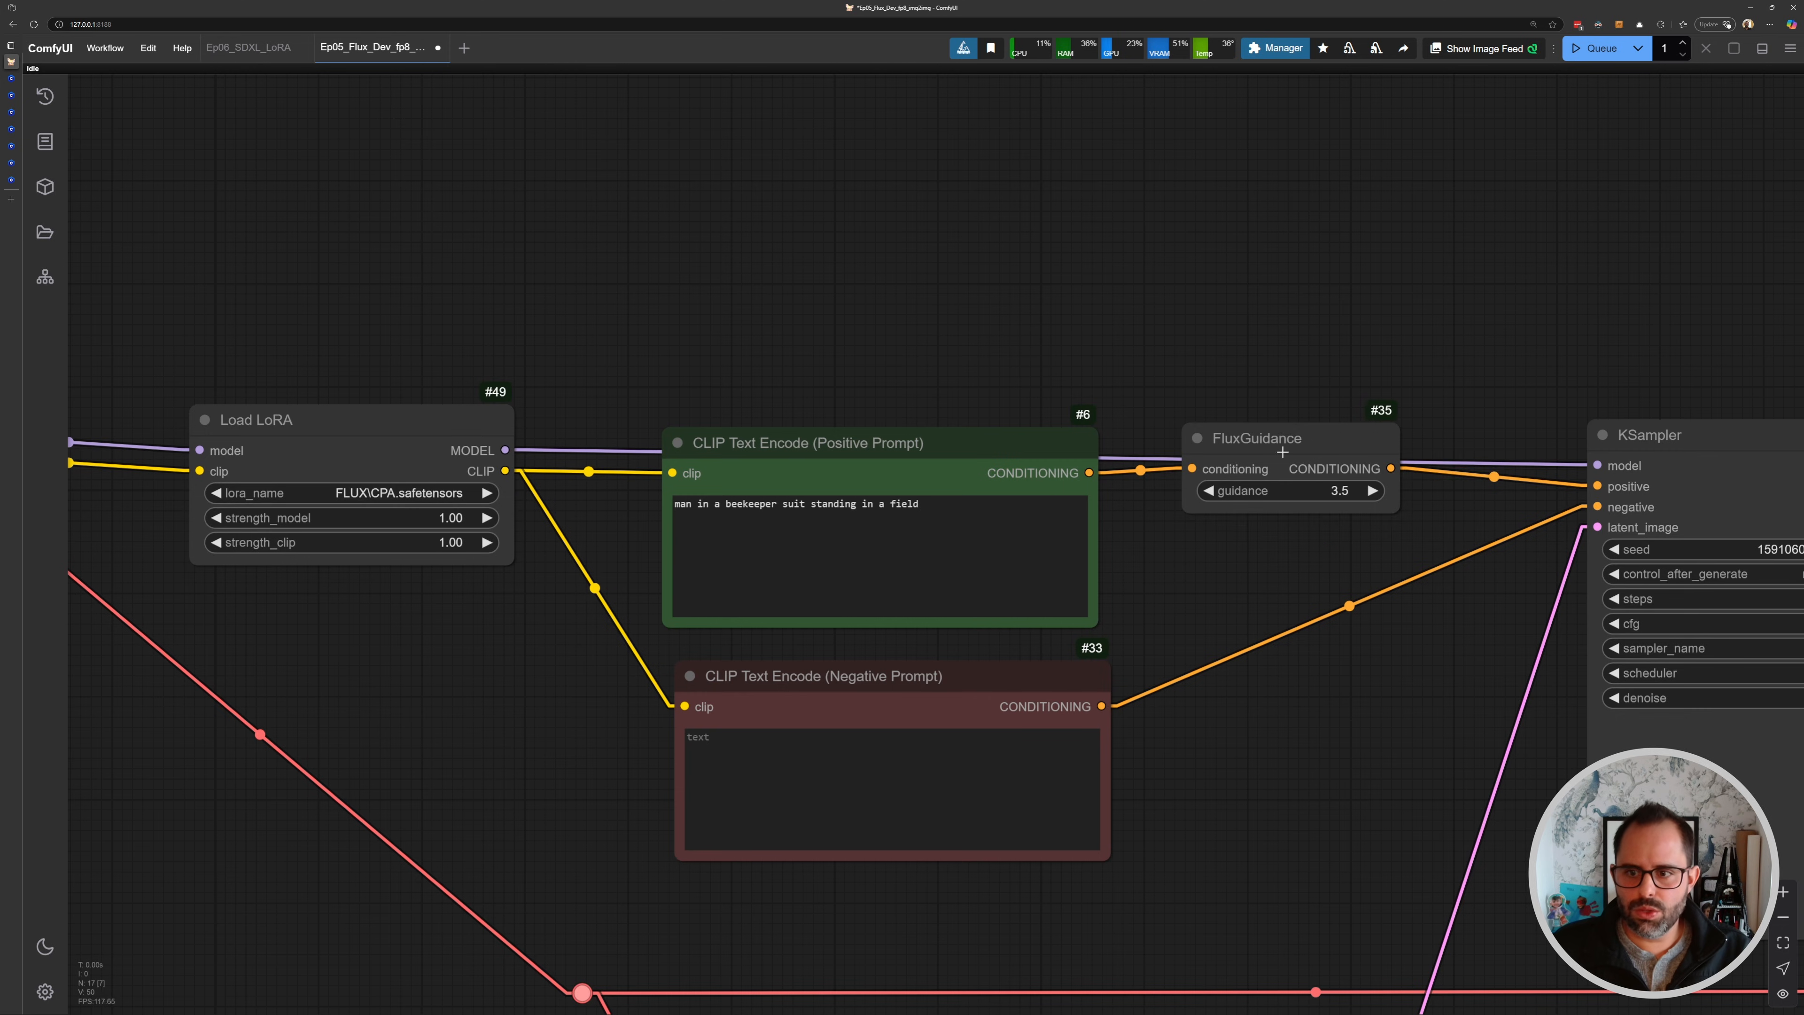
drag(1280, 449, 1297, 495)
drag(876, 314, 1451, 191)
drag(927, 295, 726, 280)
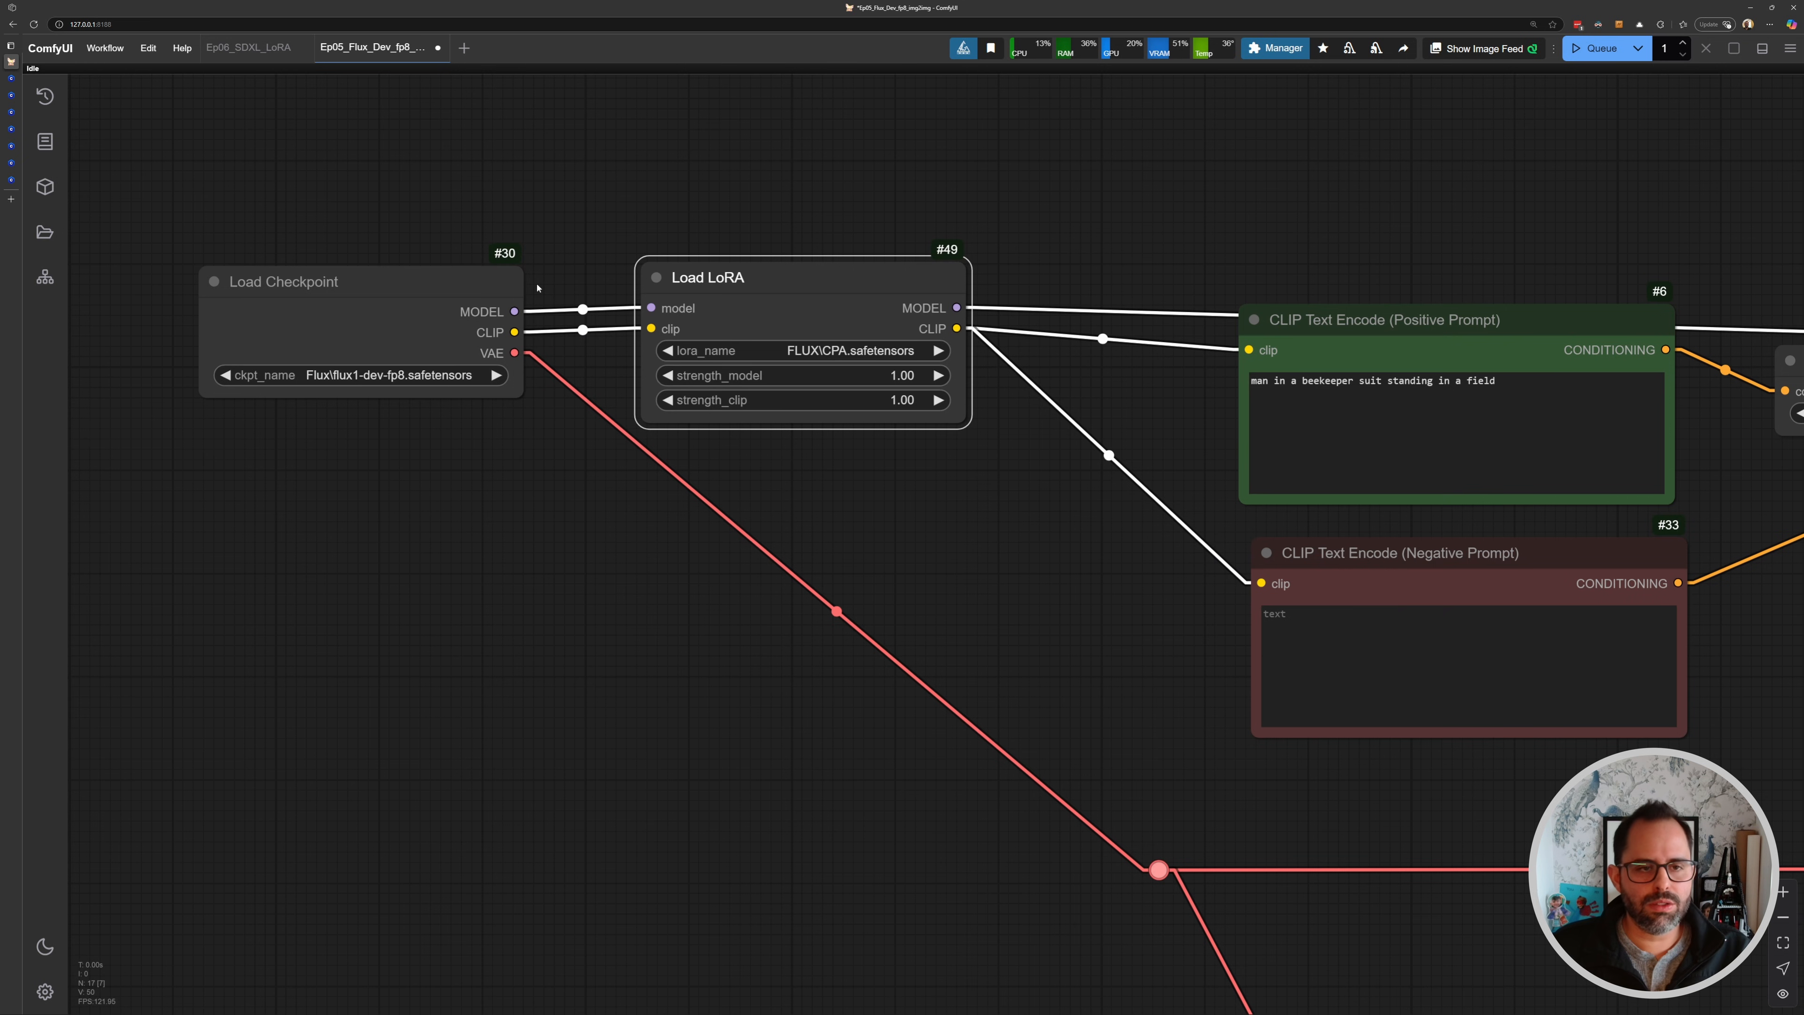
drag(545, 286, 195, 397)
drag(1042, 428, 1046, 482)
drag(1093, 888, 1010, 582)
drag(1006, 380, 997, 412)
click(822, 388)
drag(1256, 161, 992, 457)
drag(1174, 556, 1146, 601)
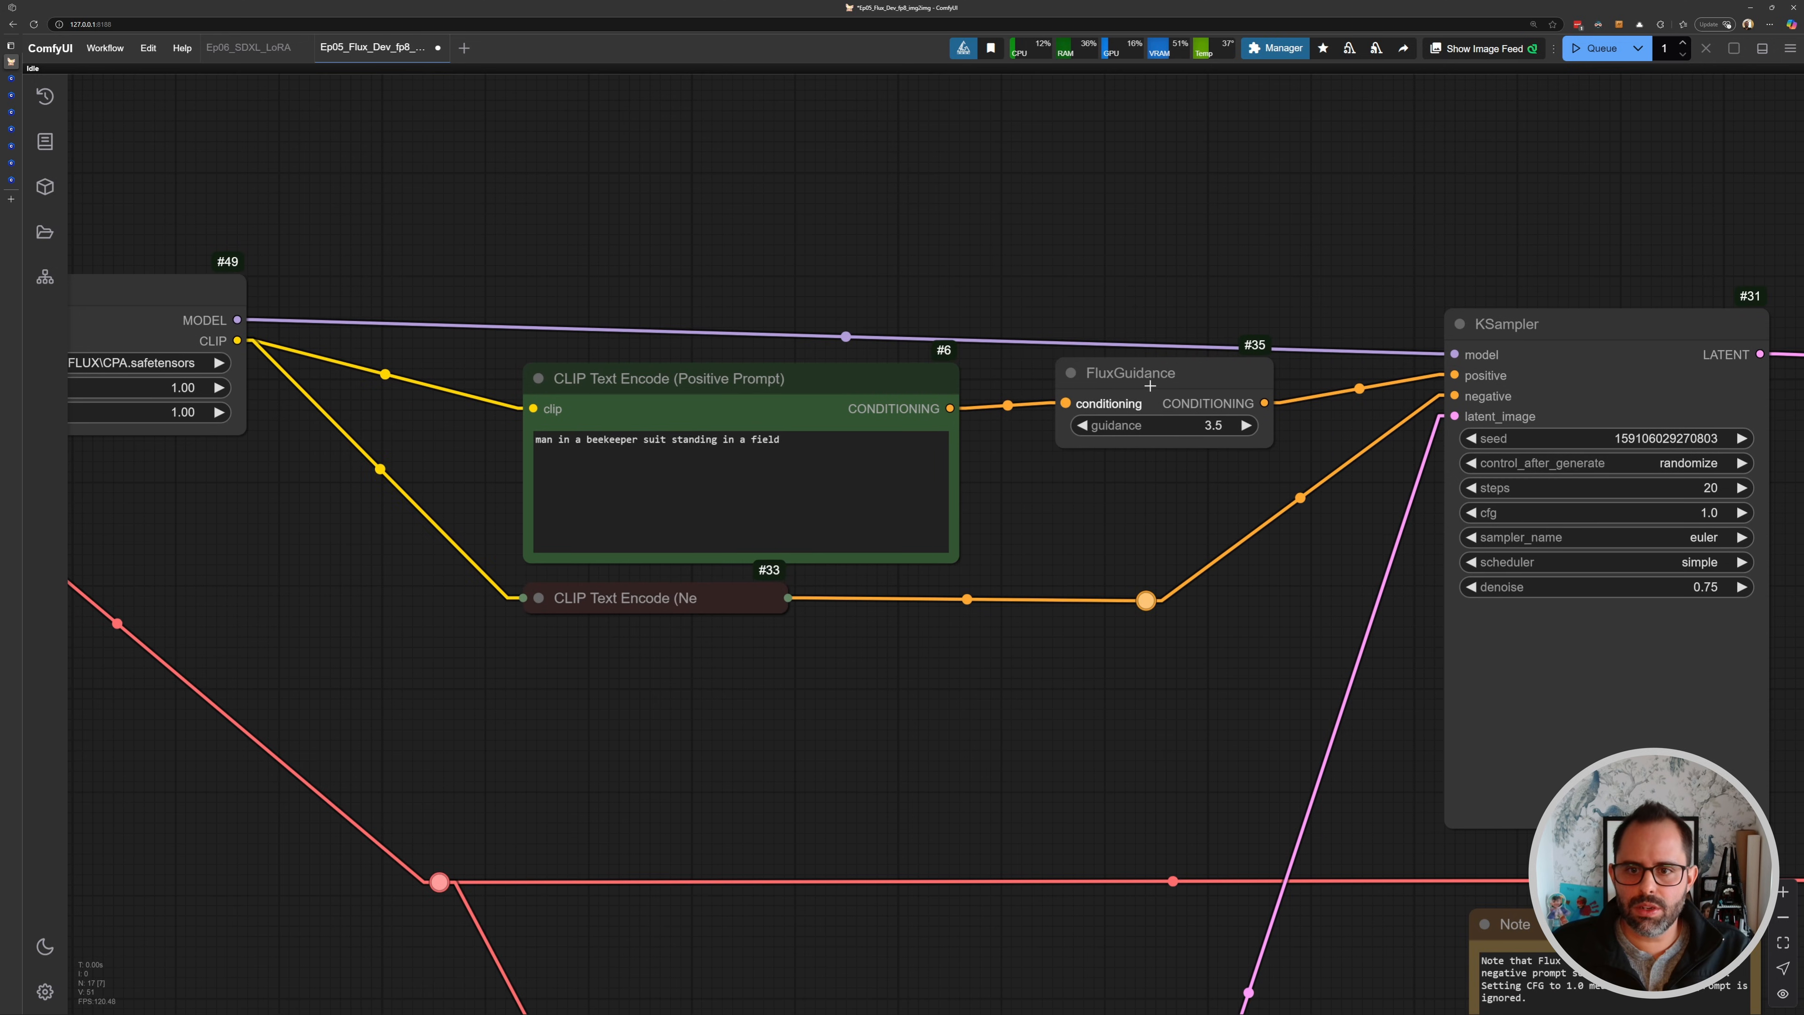
mouse_move(1140, 381)
mouse_down()
mouse_move(1128, 396)
mouse_move(1138, 387)
mouse_up()
drag(1574, 290, 1438, 373)
scroll(1244, 385, down, 5)
drag(1531, 441, 1046, 476)
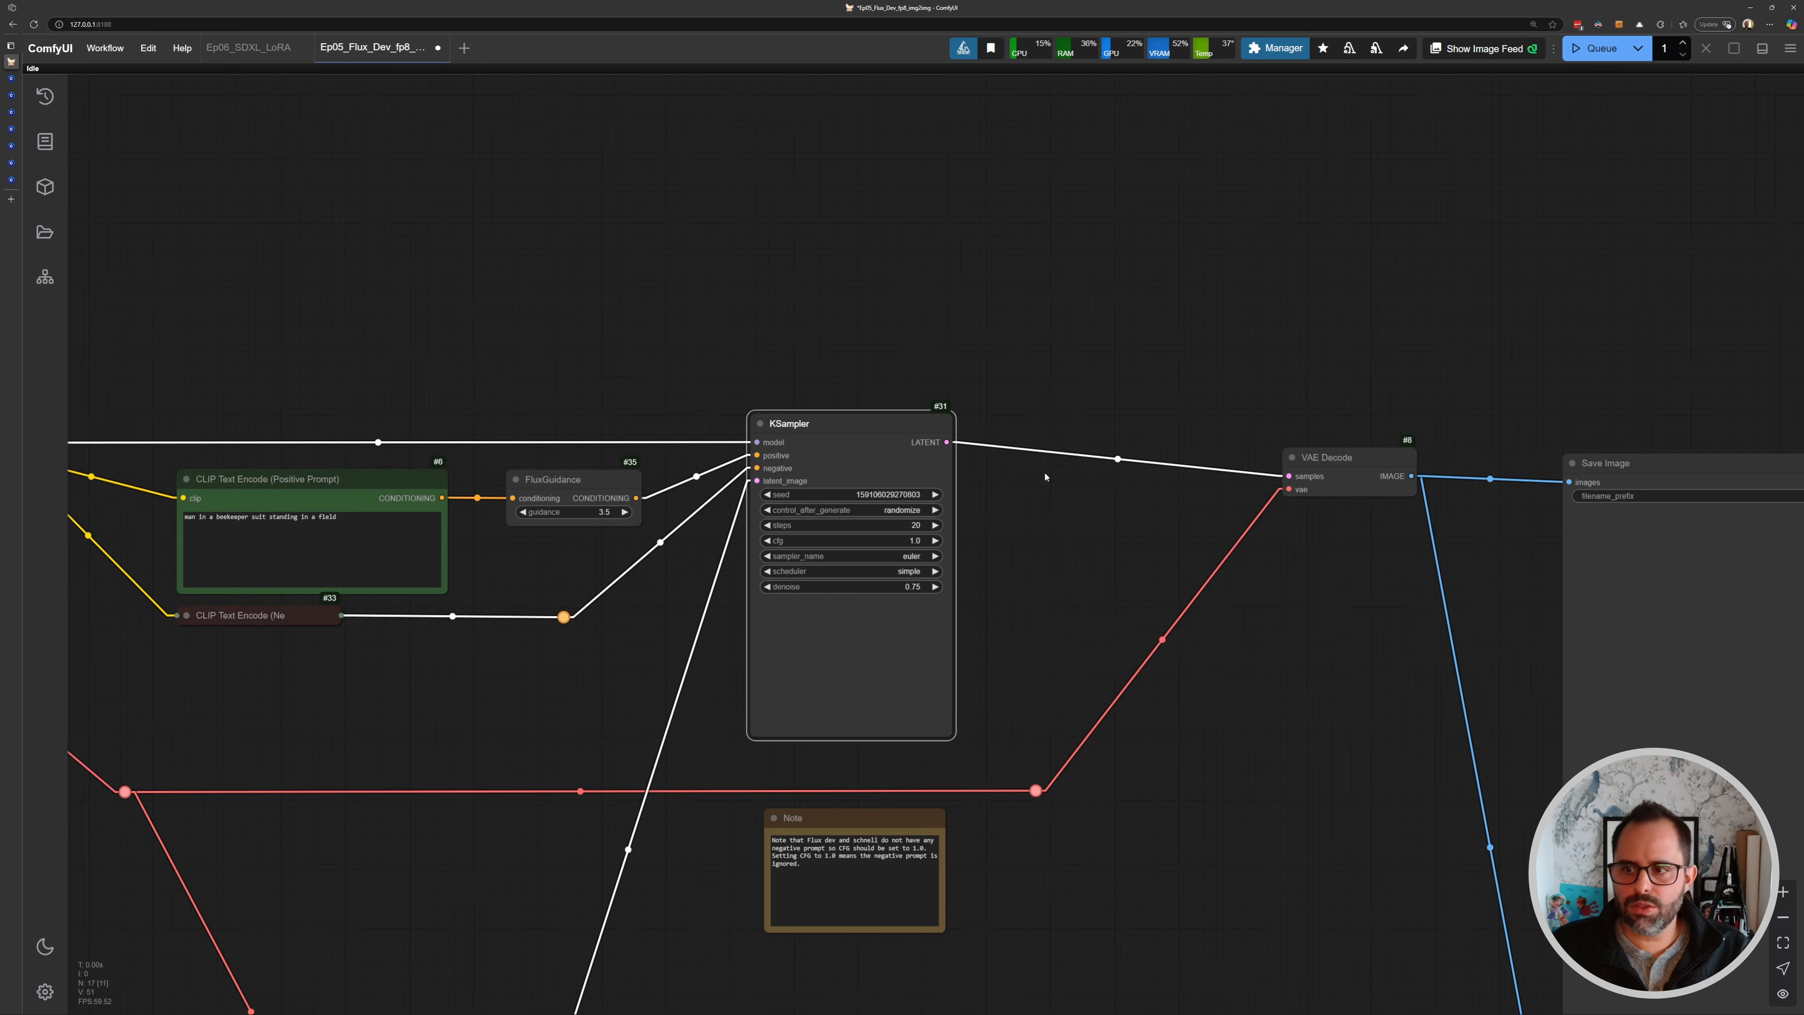
drag(1046, 475, 1001, 478)
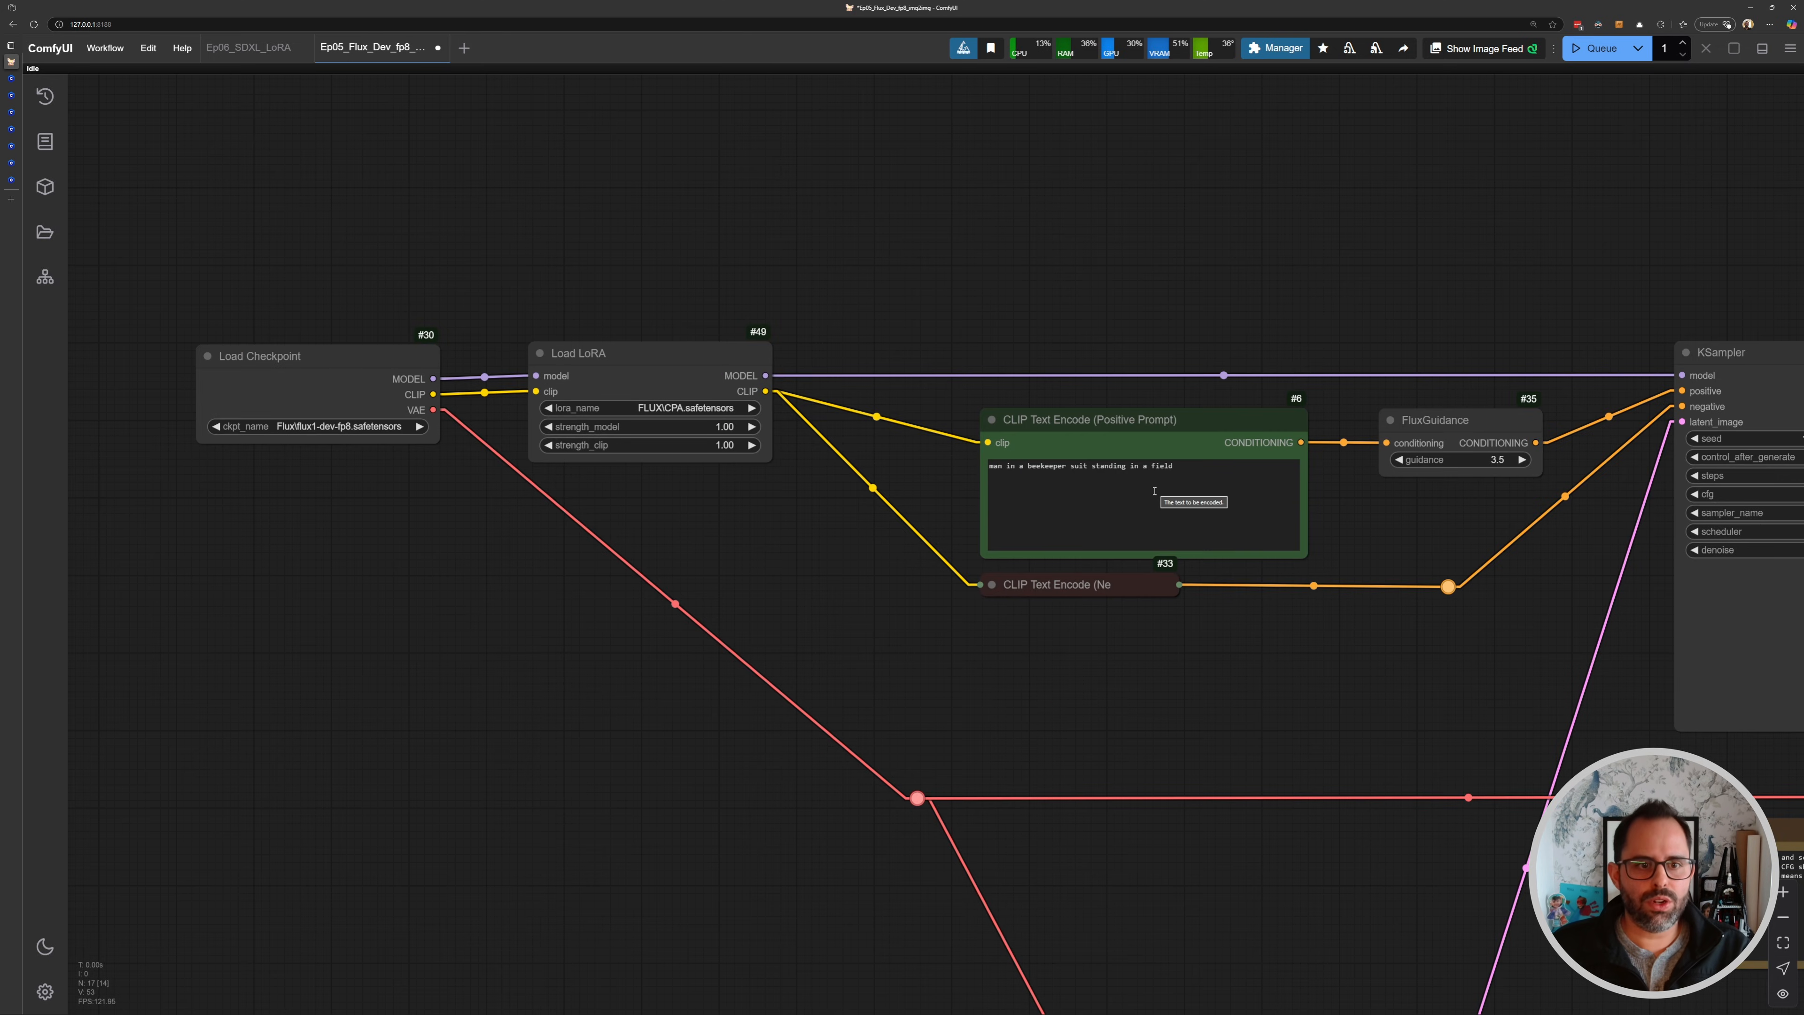
- Replace the positive prompt with "motorcycle" and bypass the Load LoRA node
click(1181, 481)
key(ctrl+a)
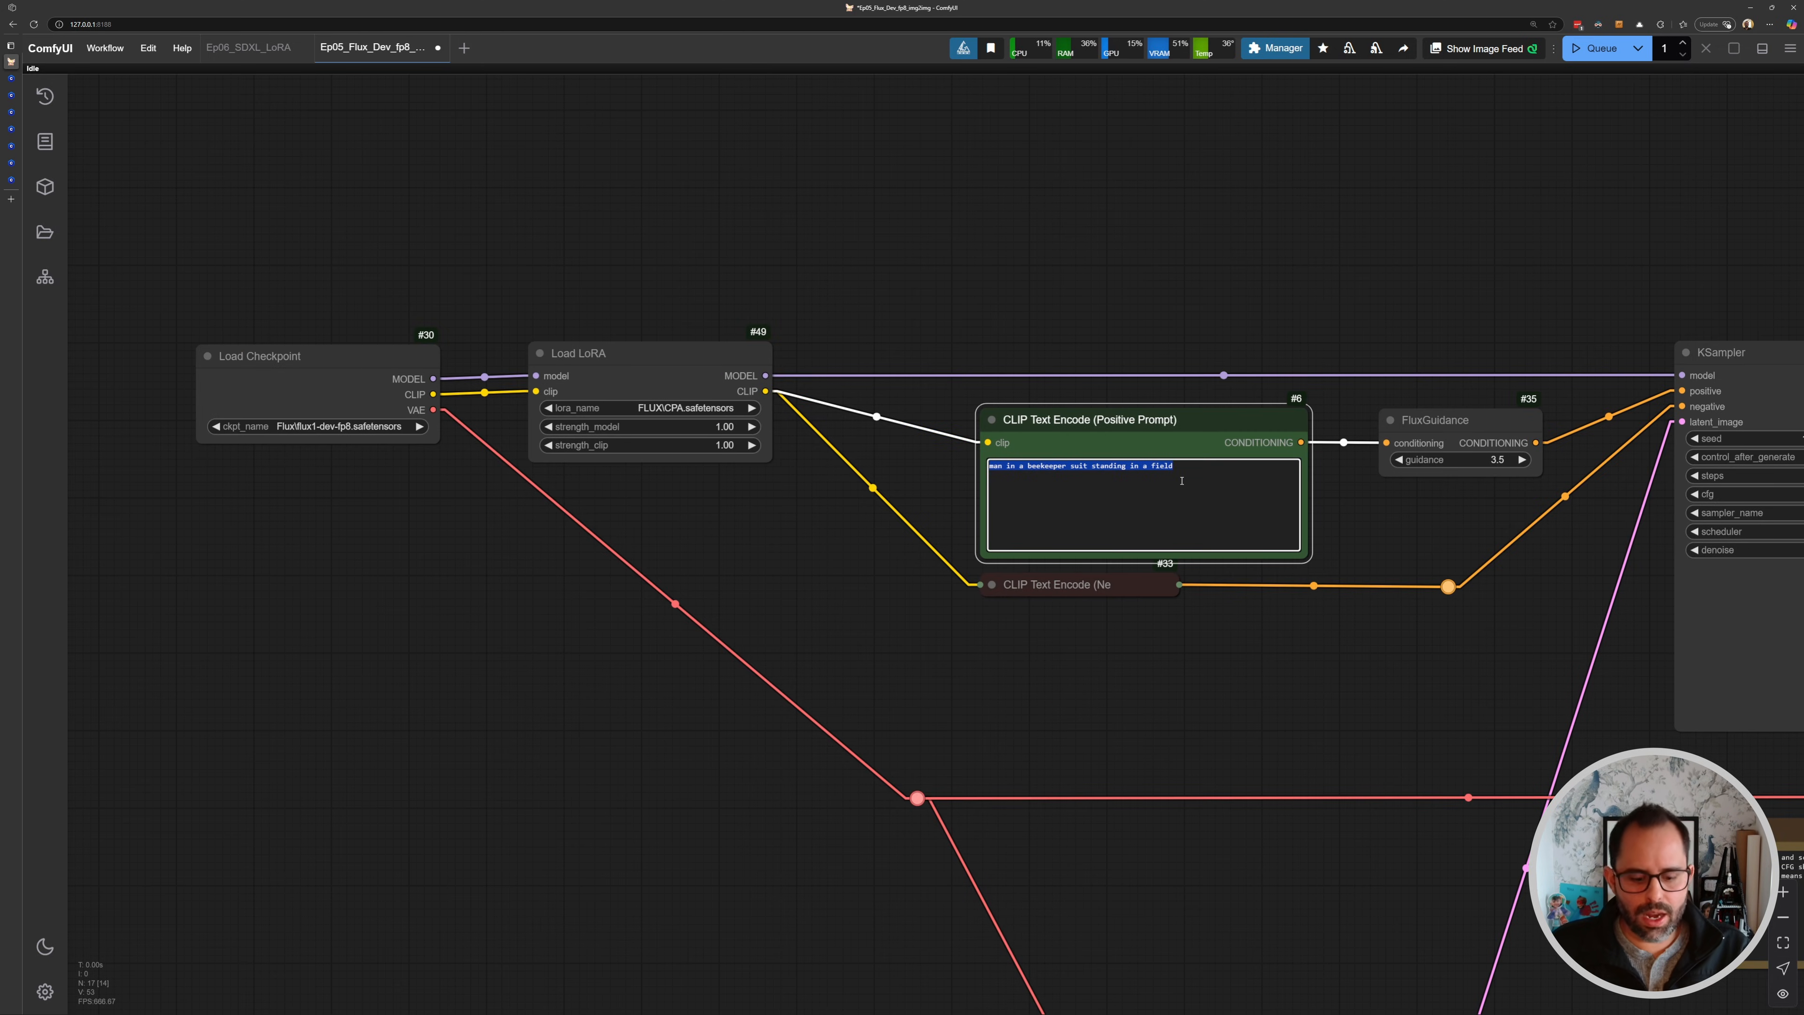
text(a)
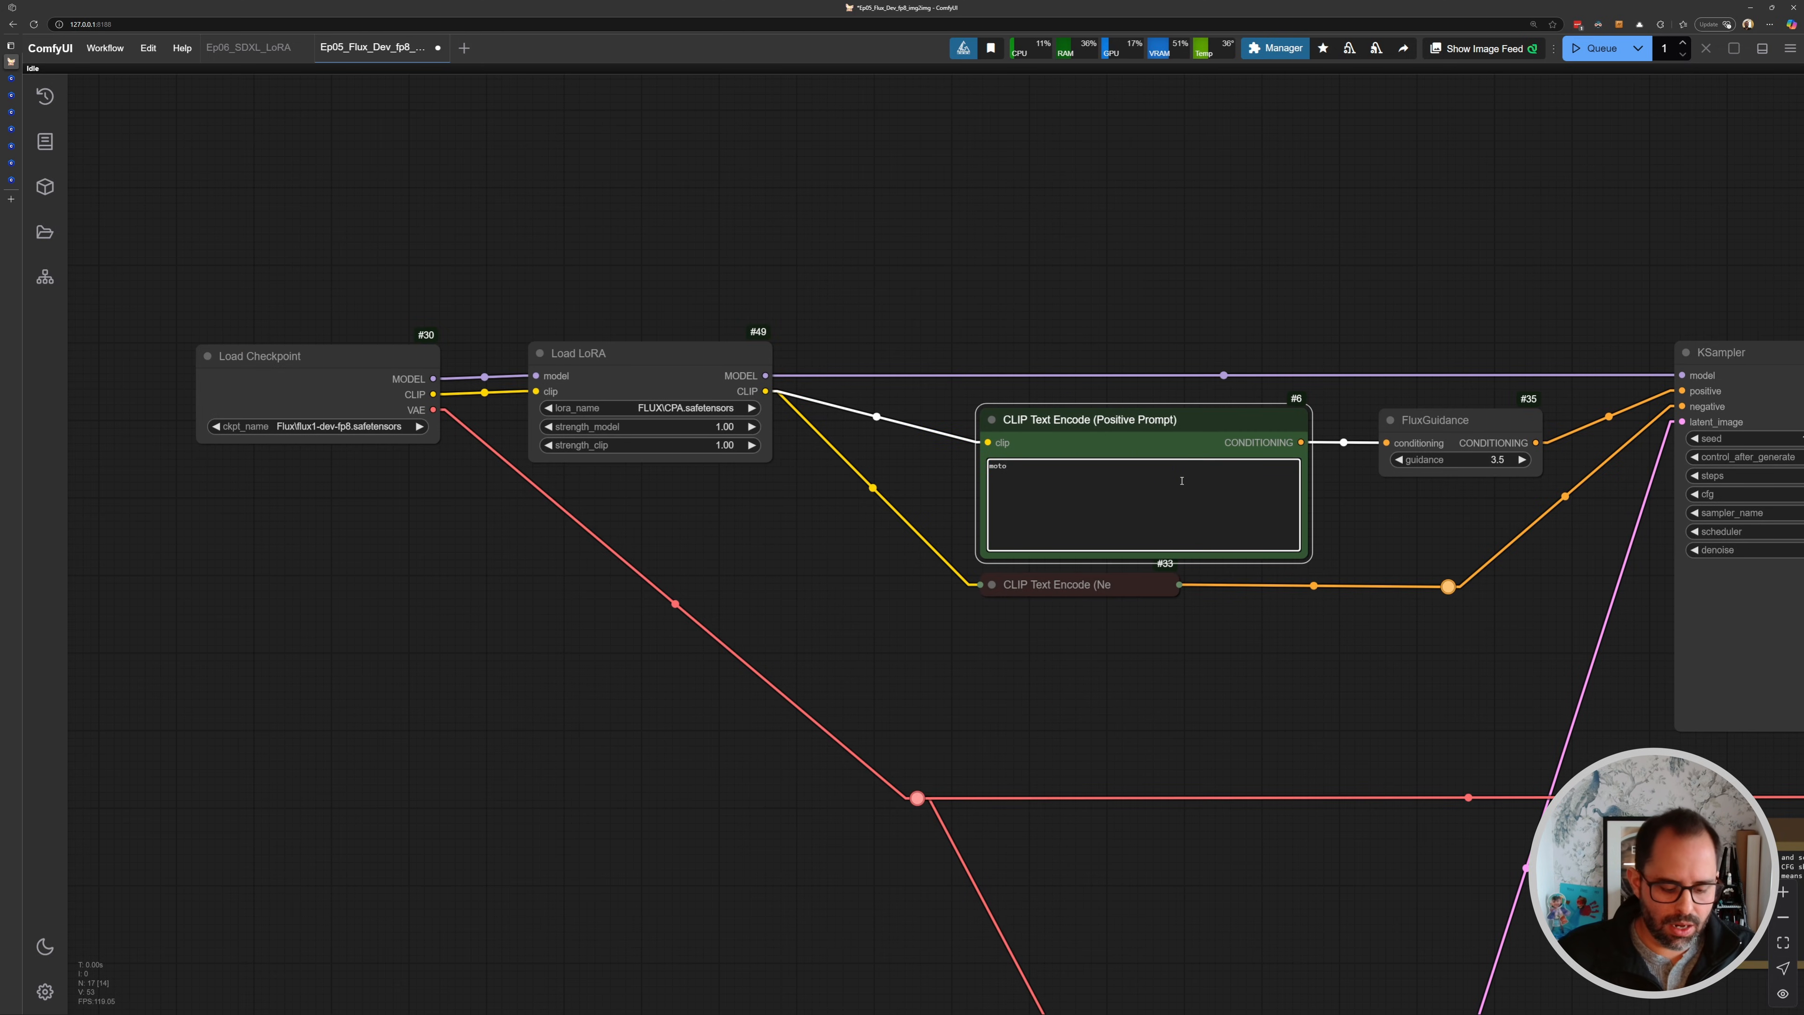
click(706, 354)
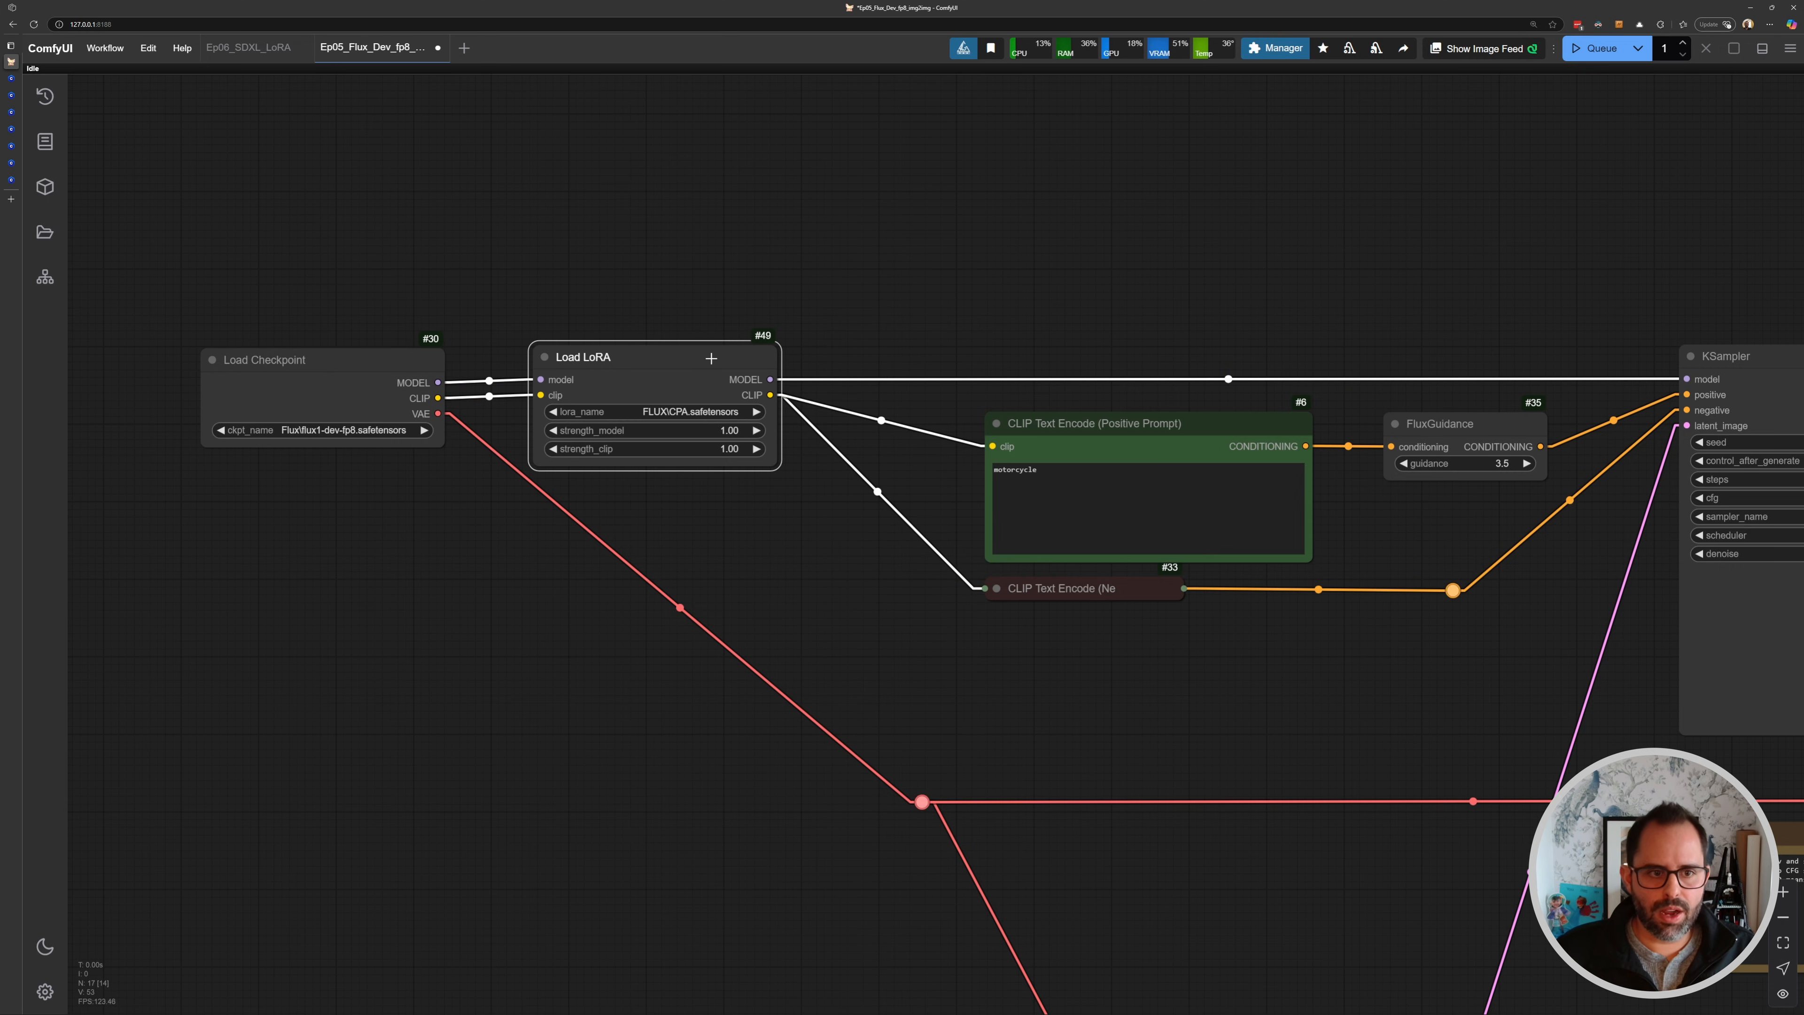
key(ctrl+b)
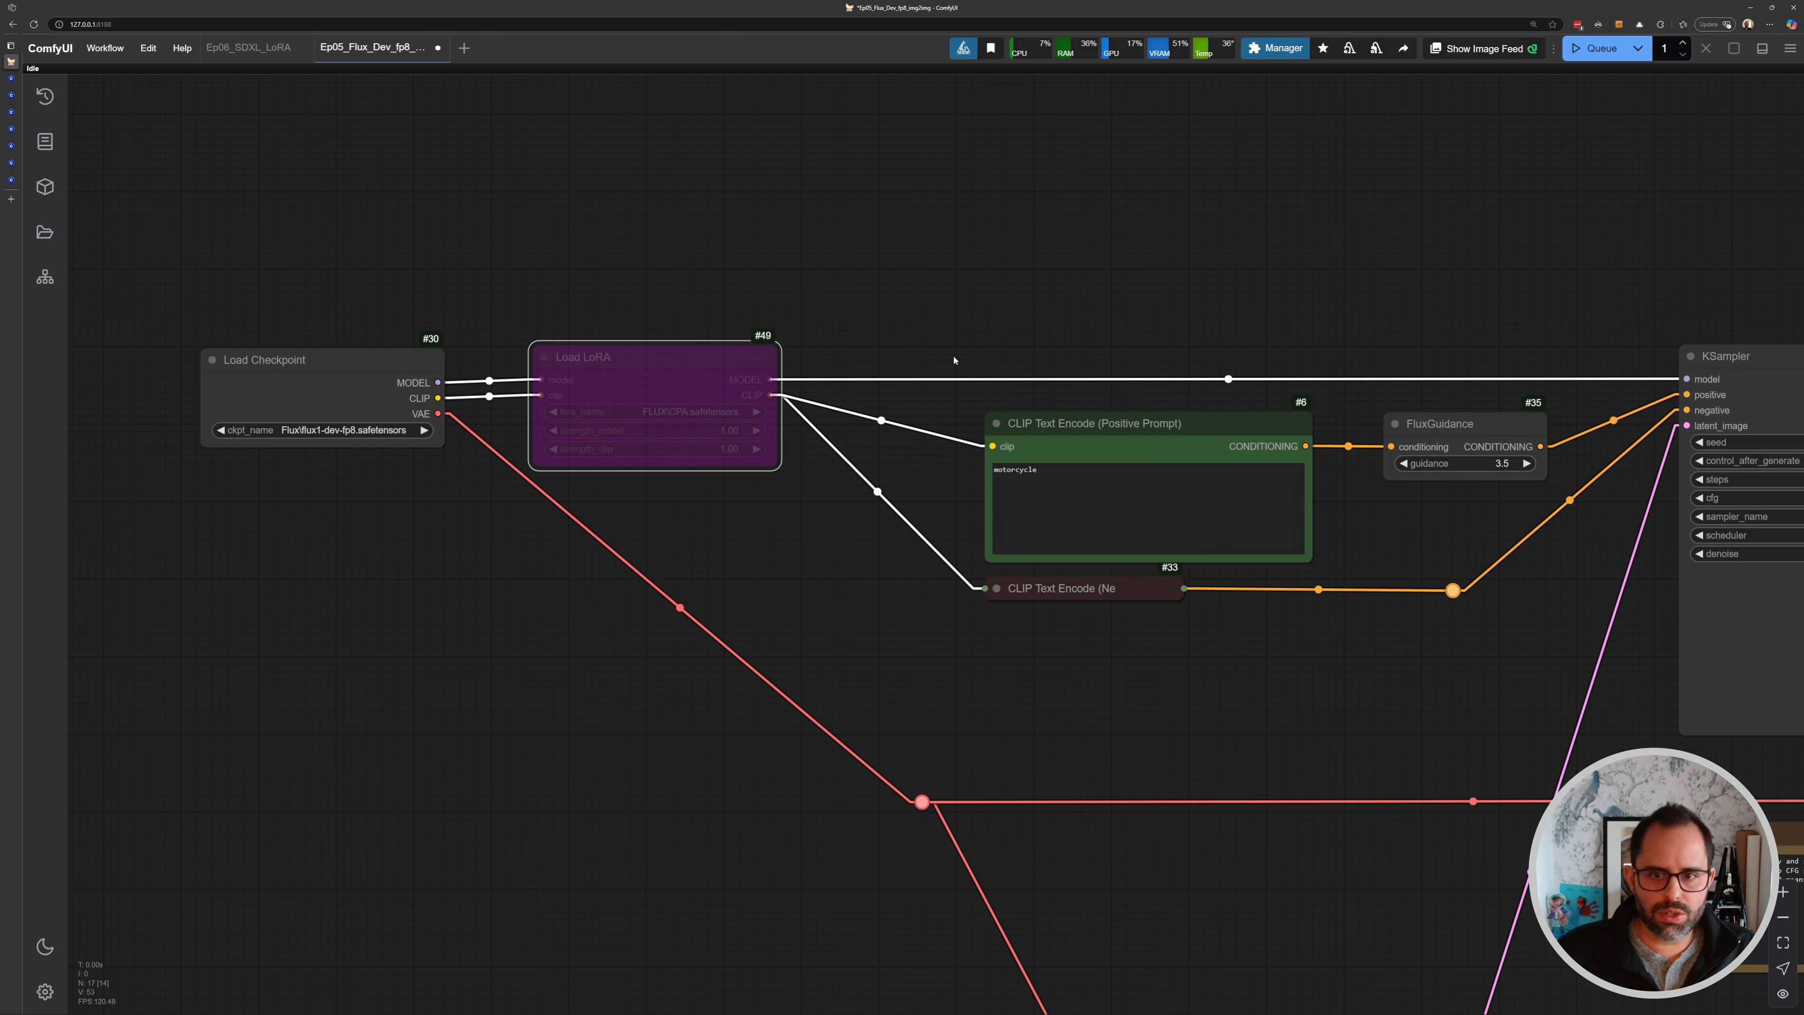
- Set the KSampler's control_after_generate to fixed
scroll(1168, 395, down, 5)
drag(1555, 424, 1065, 450)
scroll(1065, 450, up, 12)
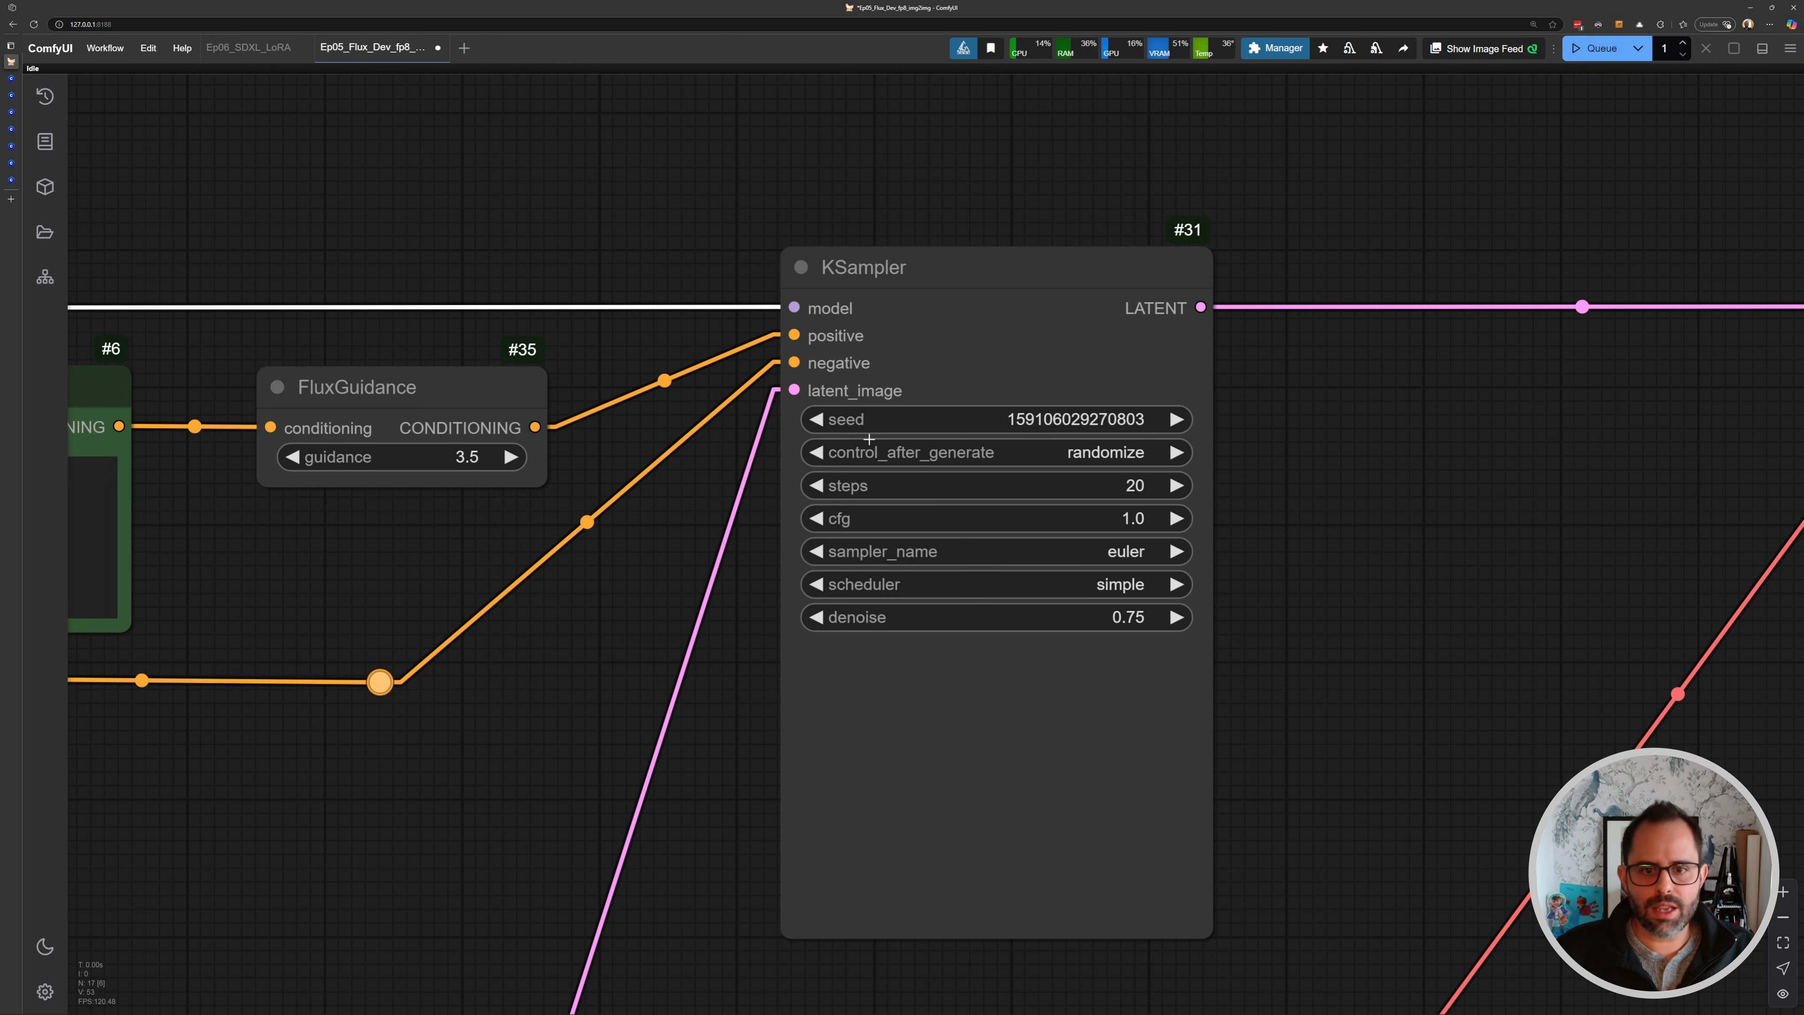
click(1059, 454)
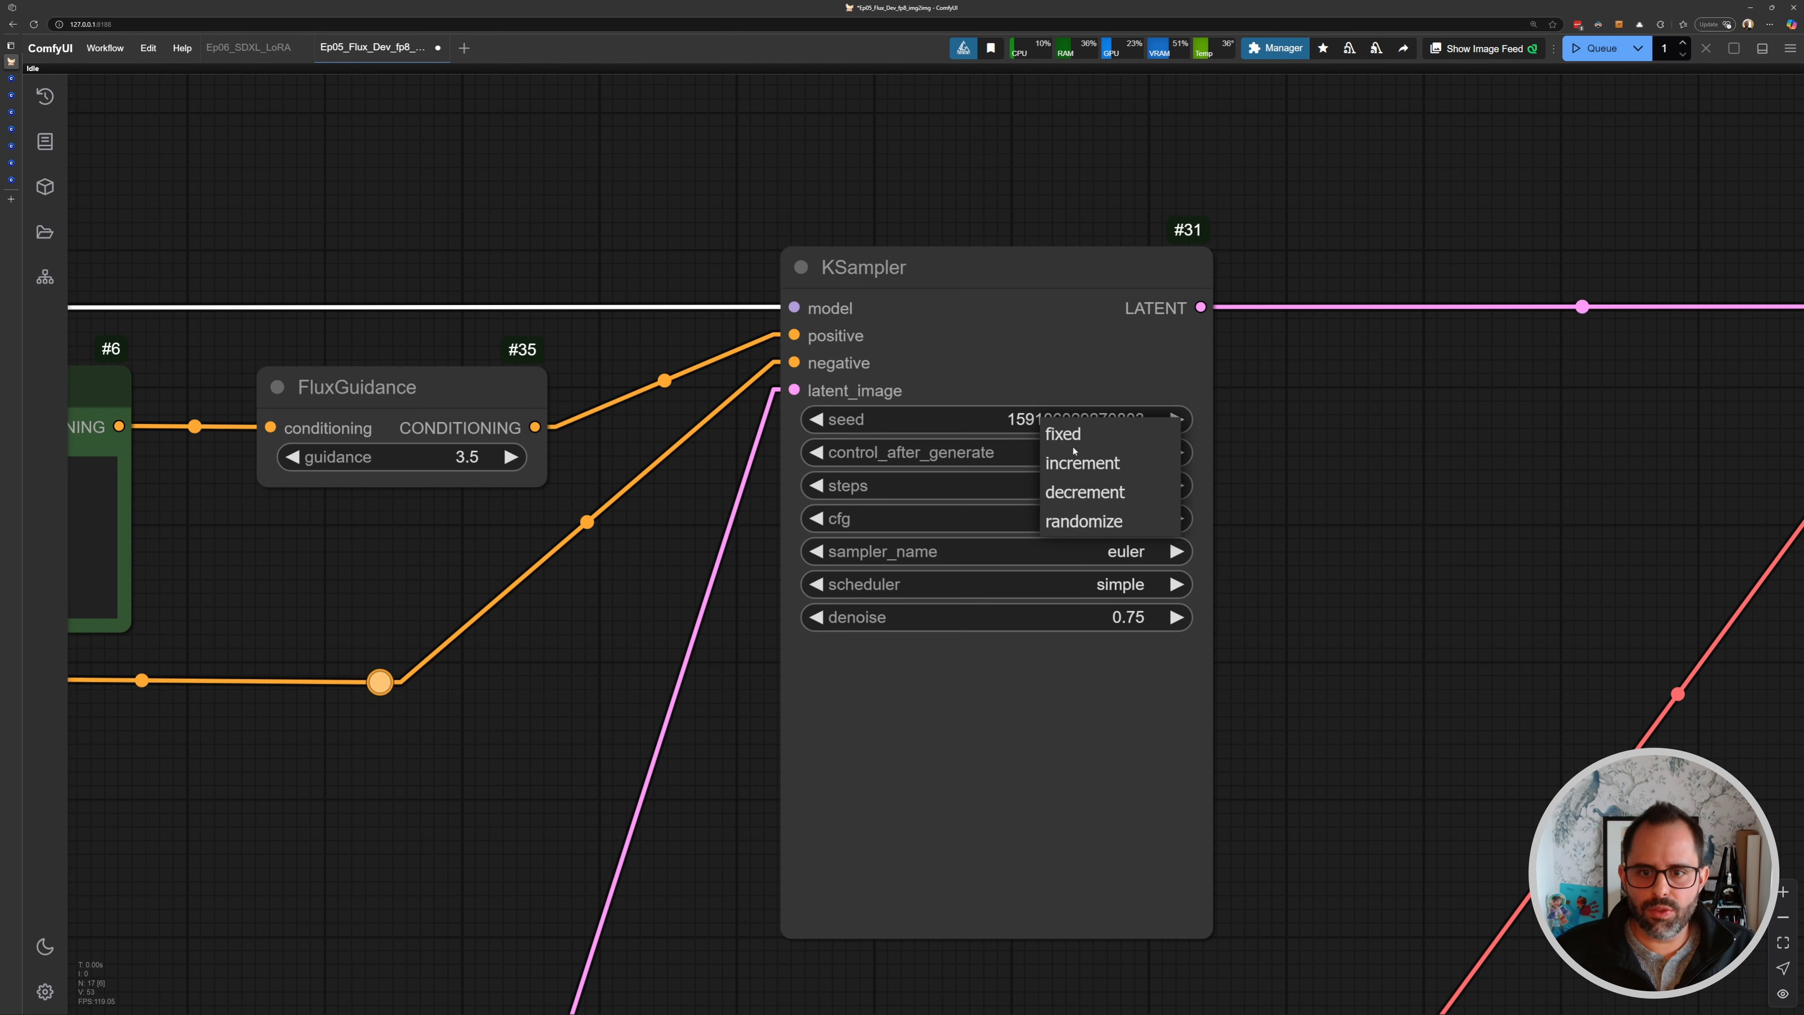
click(1065, 431)
drag(694, 283, 711, 288)
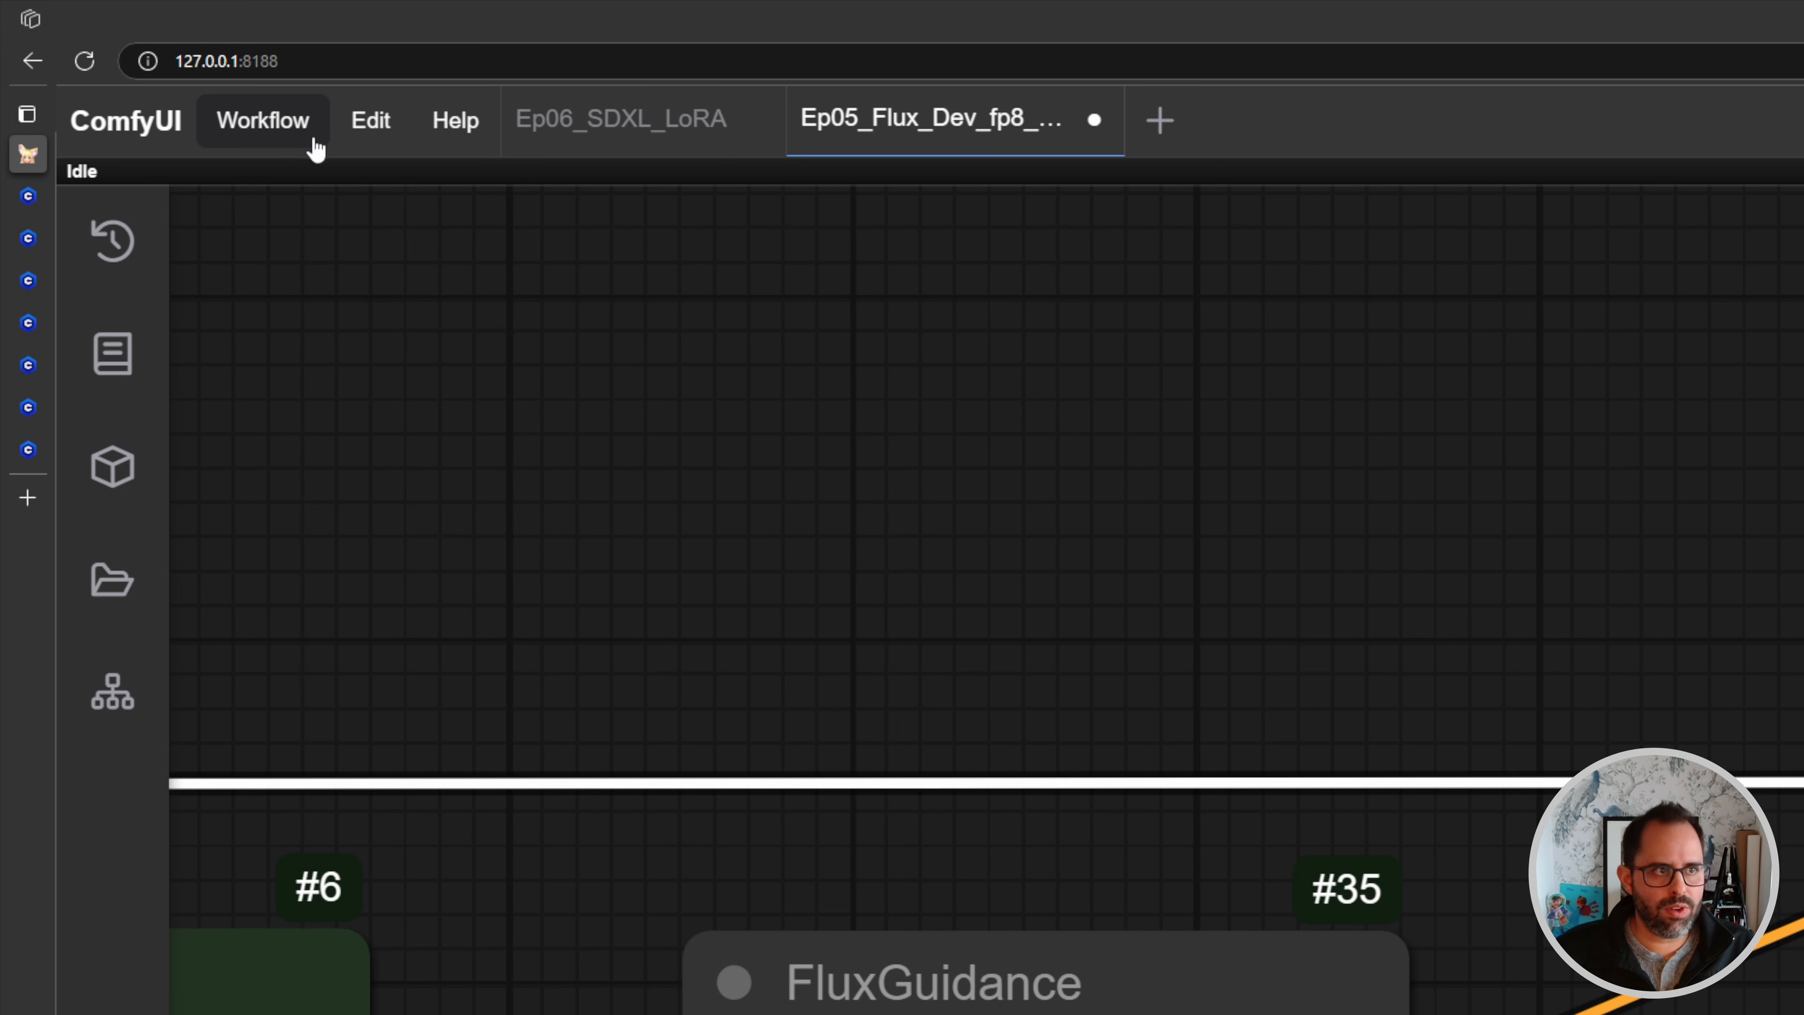
- Save the workflow as Ep06_Flux_Dev_fp8_LoRA and close the old Ep05 workflow tab
click(120, 56)
click(323, 460)
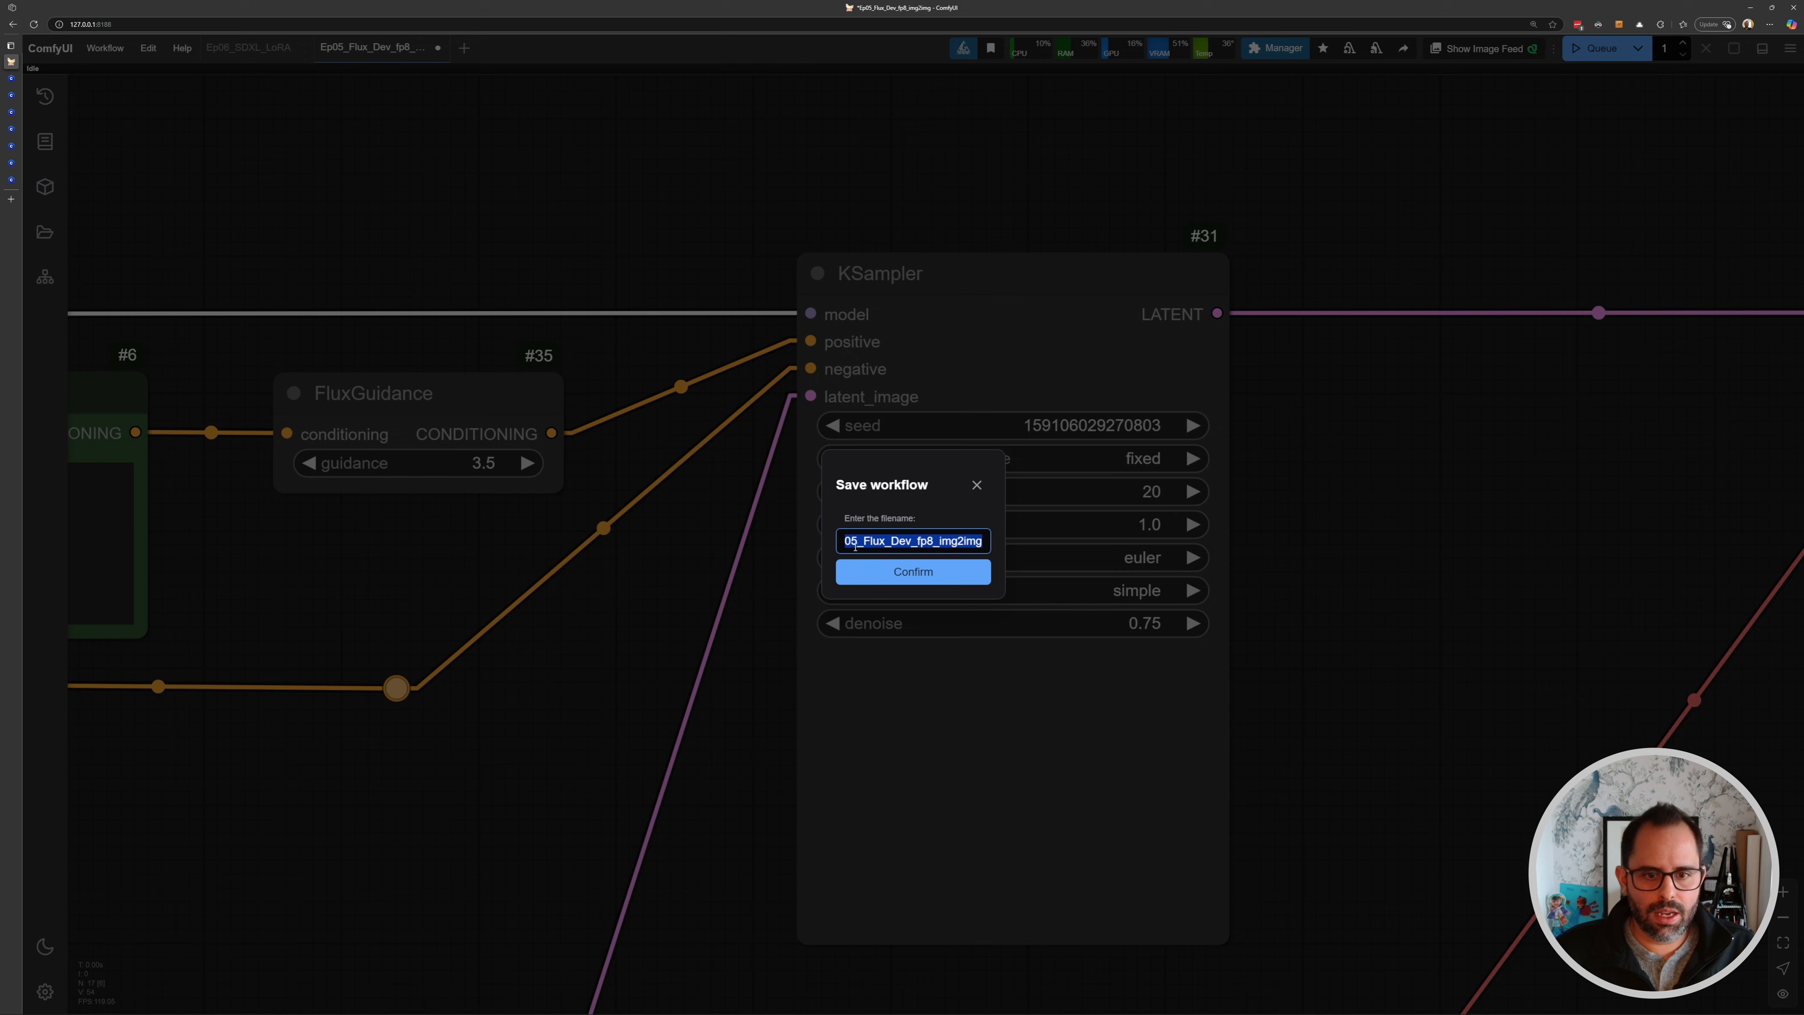
click(858, 542)
key(BackSpace)
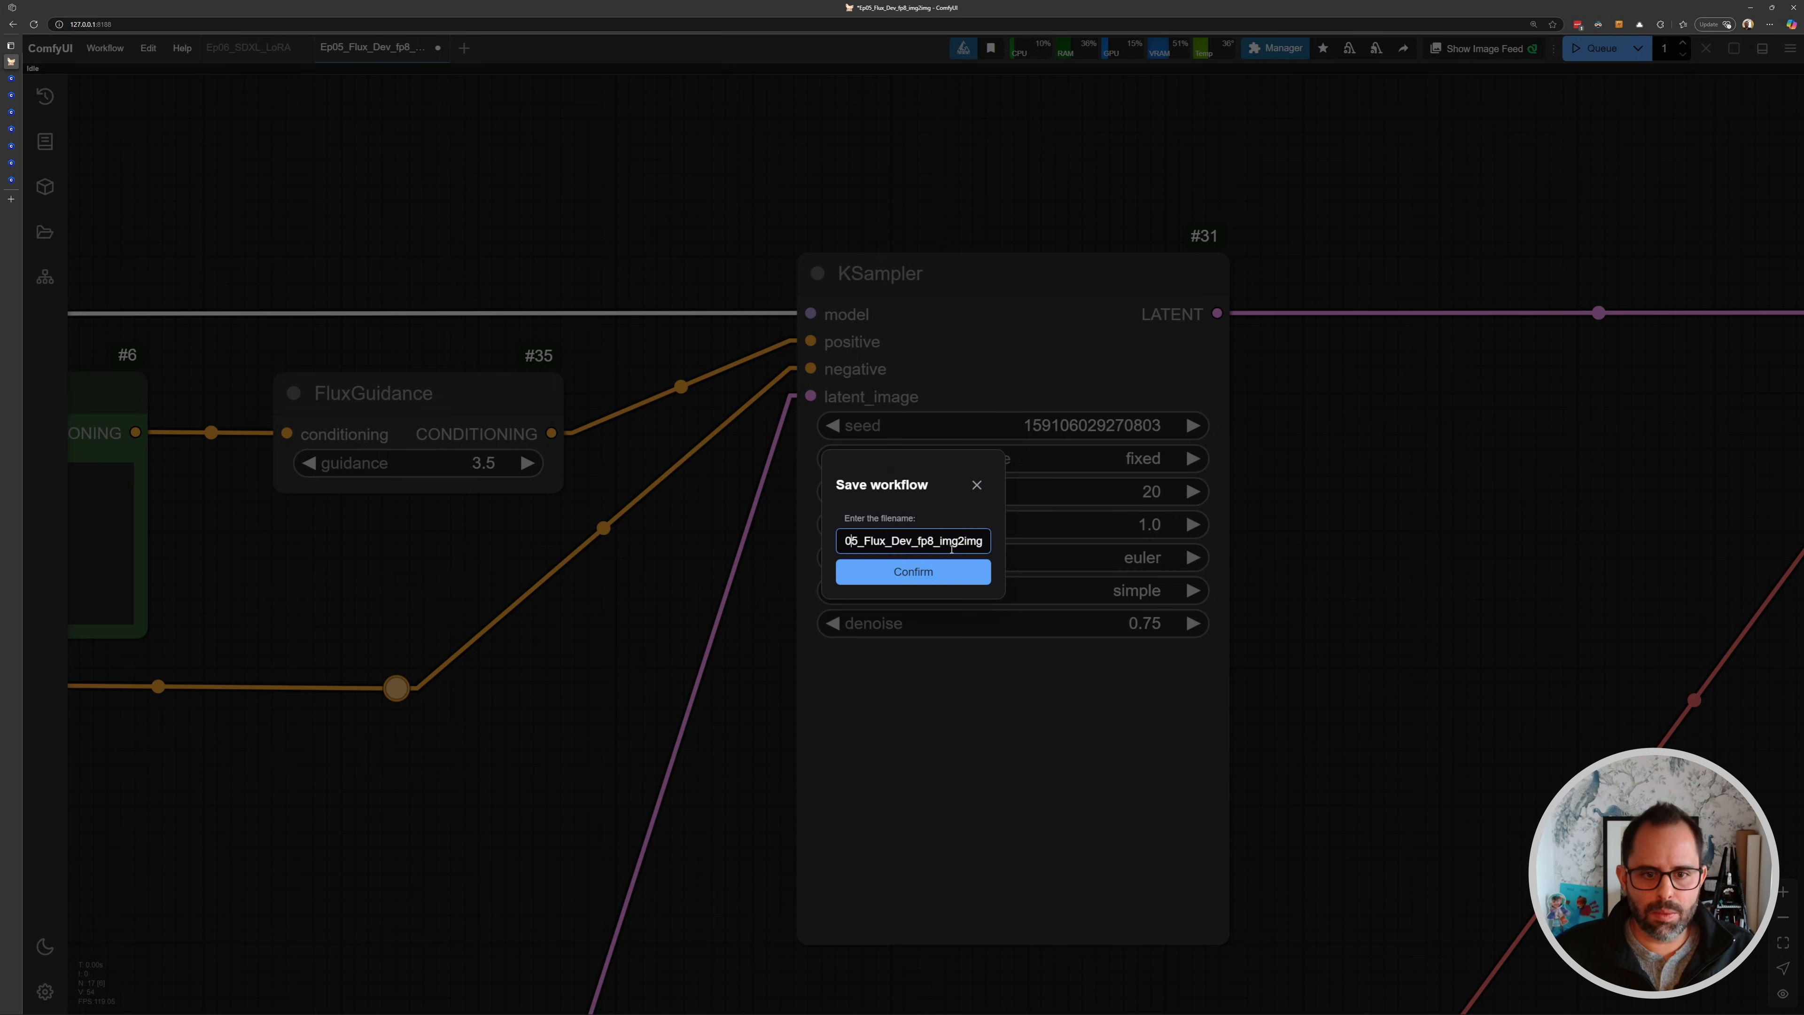
text(6)
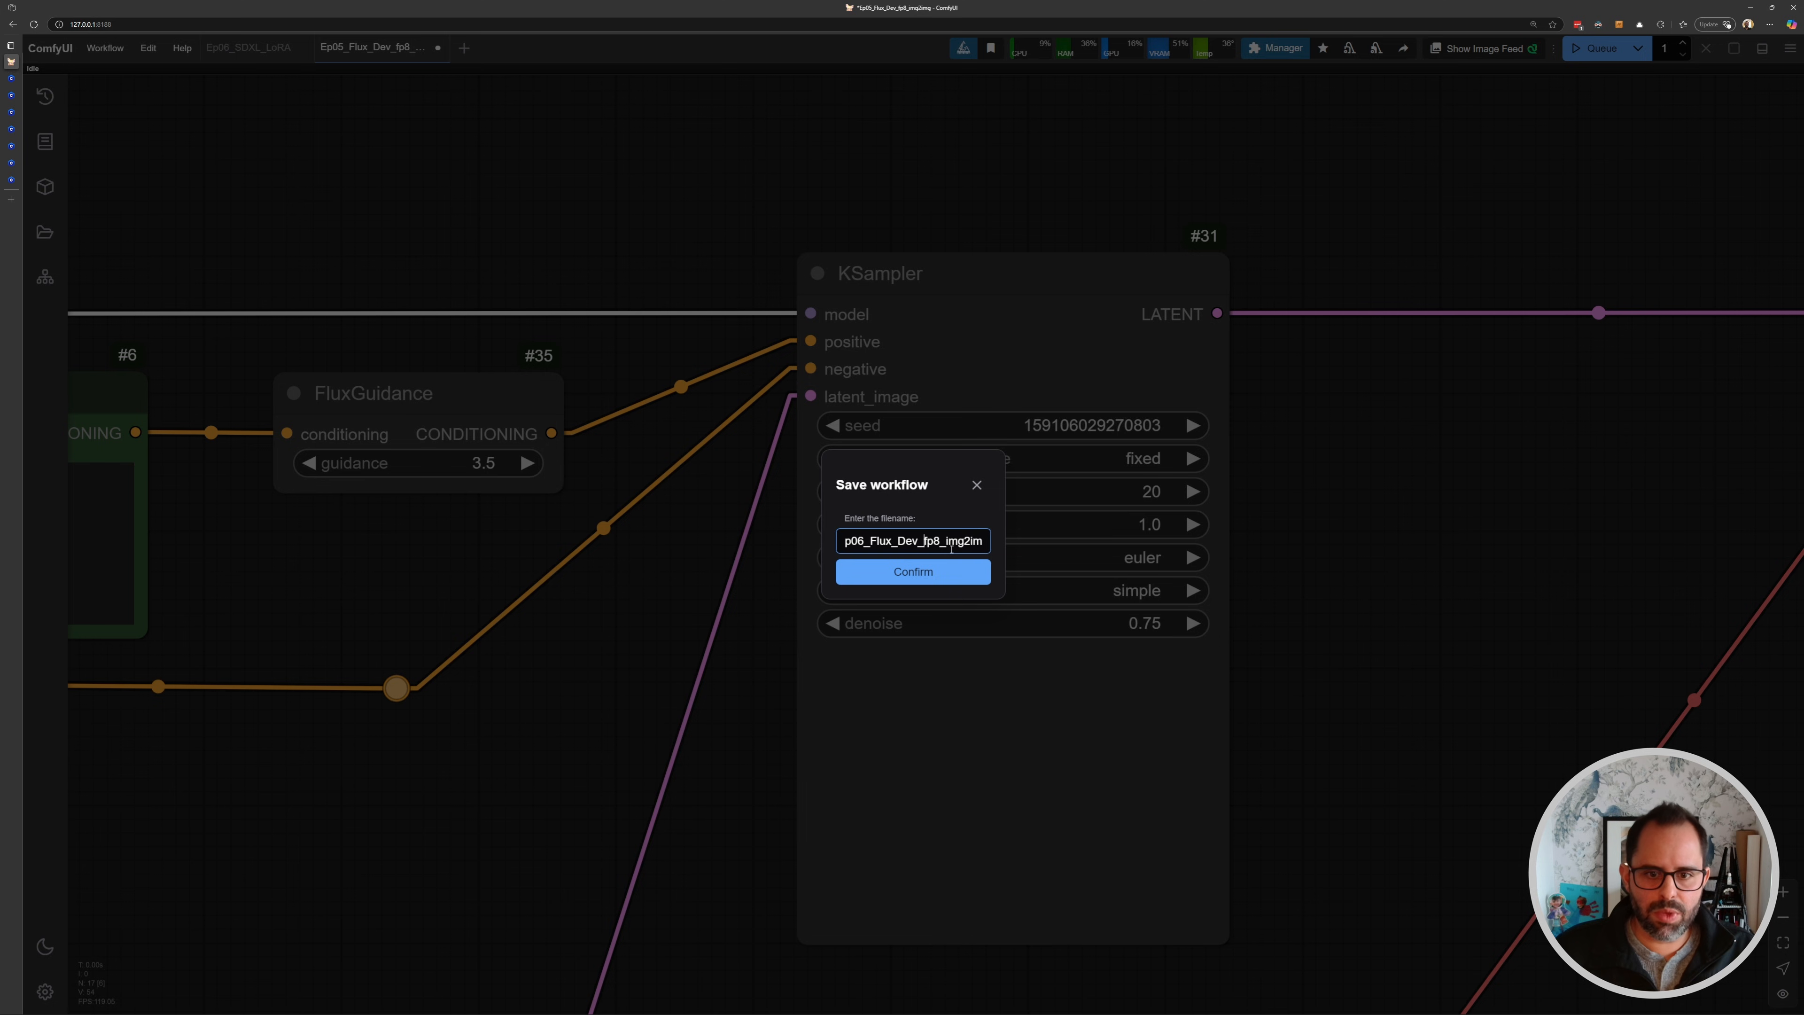
key(End)
key(BackSpace)
key(BackSpace)
key(BackSpace)
key(BackSpace)
key(BackSpace)
key(BackSpace)
key(BackSpace)
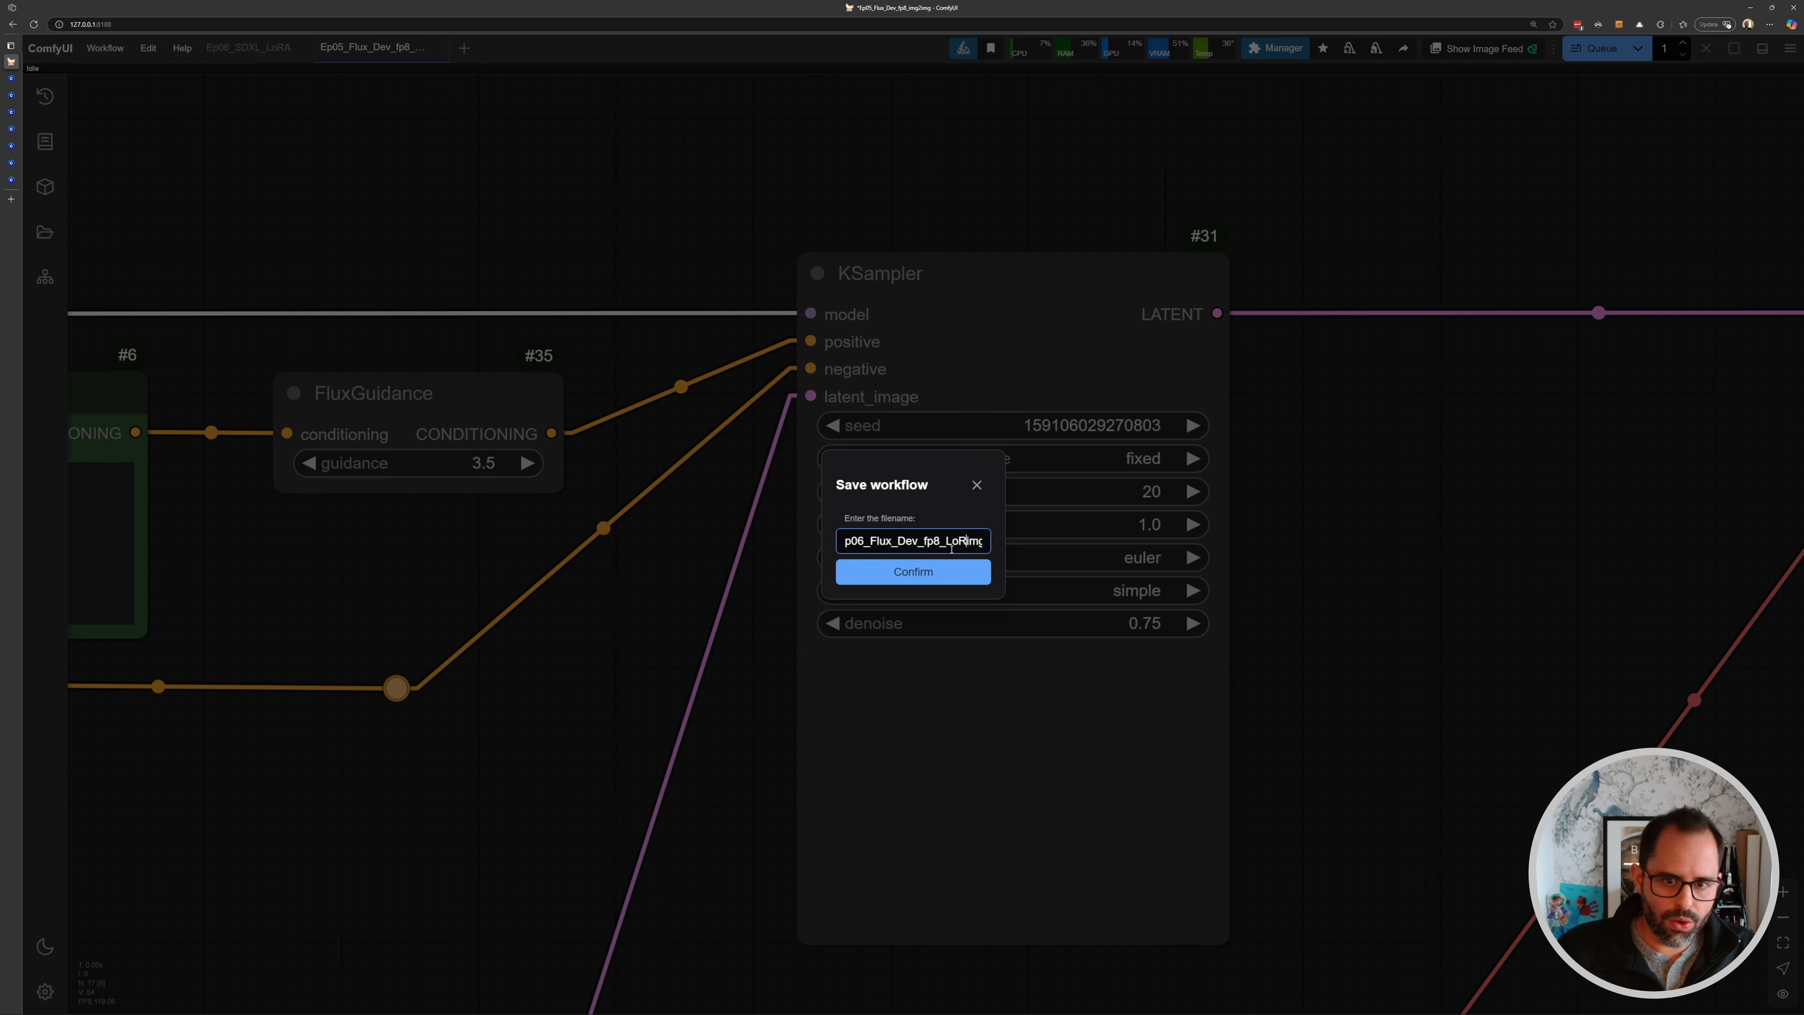
text(LoRA)
click(913, 571)
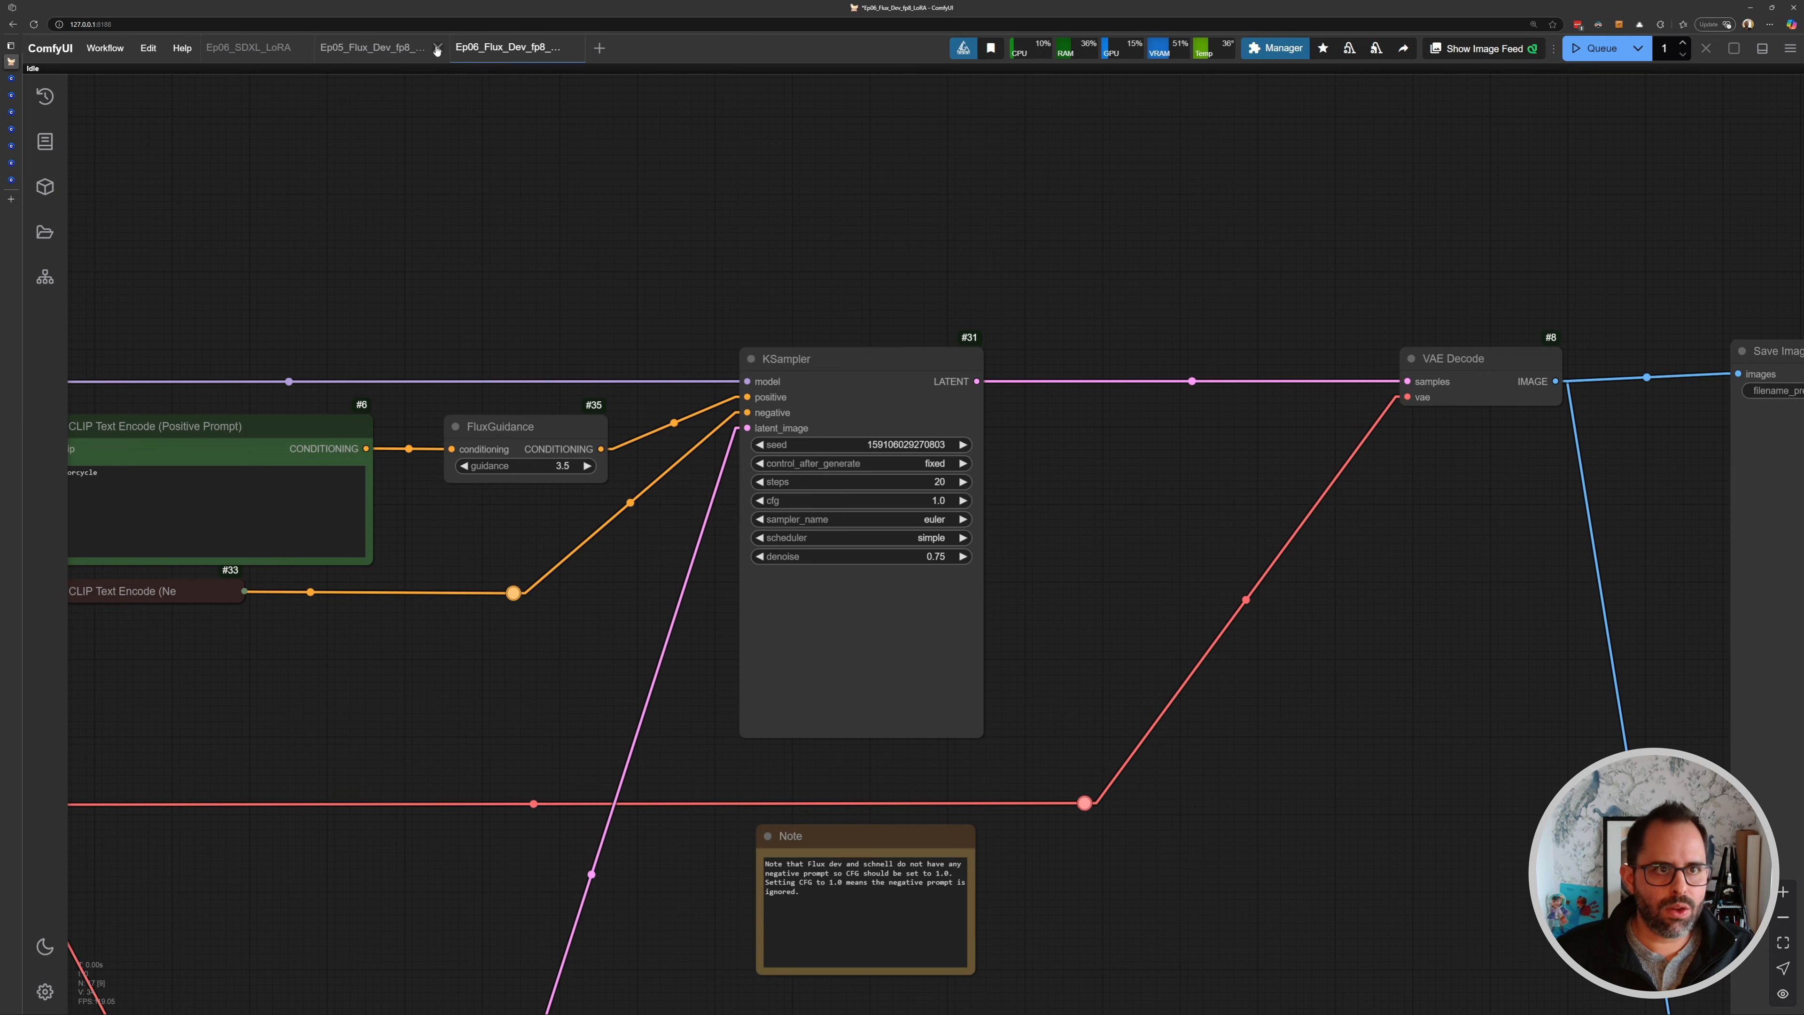
click(436, 47)
click(1020, 581)
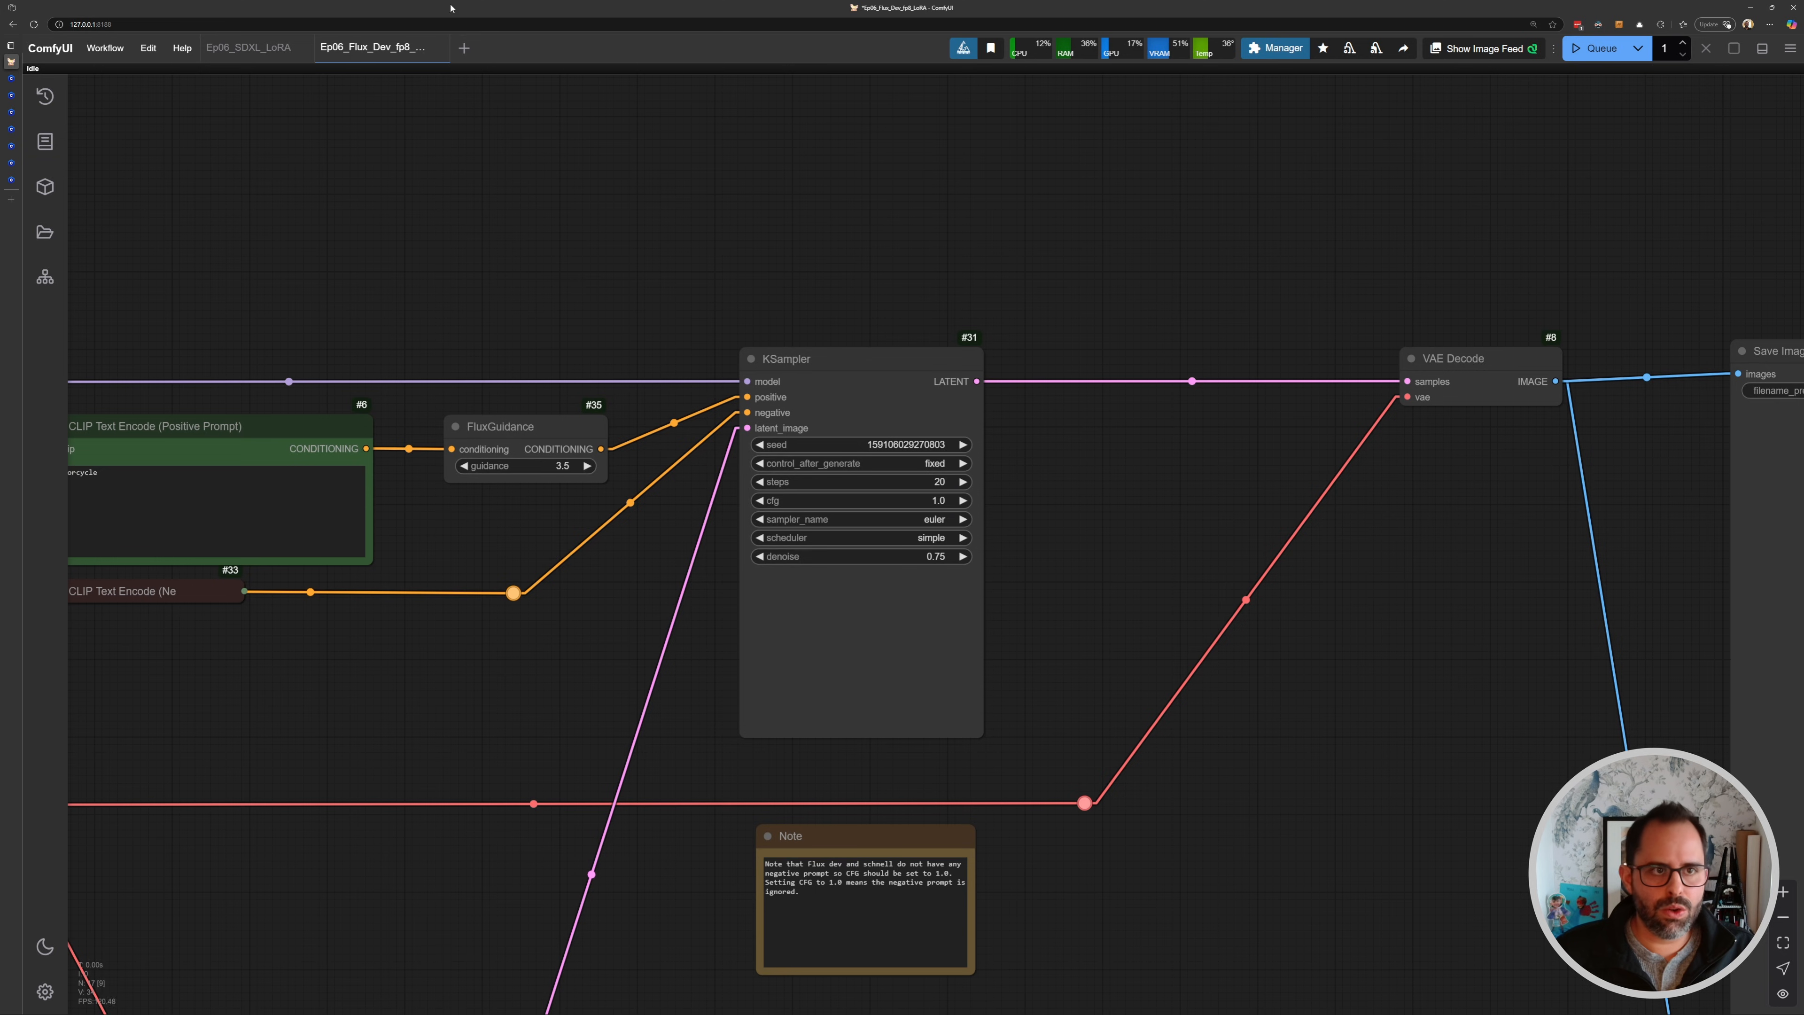
- Add an Empty Latent Image node above the VAE Encode node
scroll(457, 509, down, 5)
drag(457, 508, 862, 305)
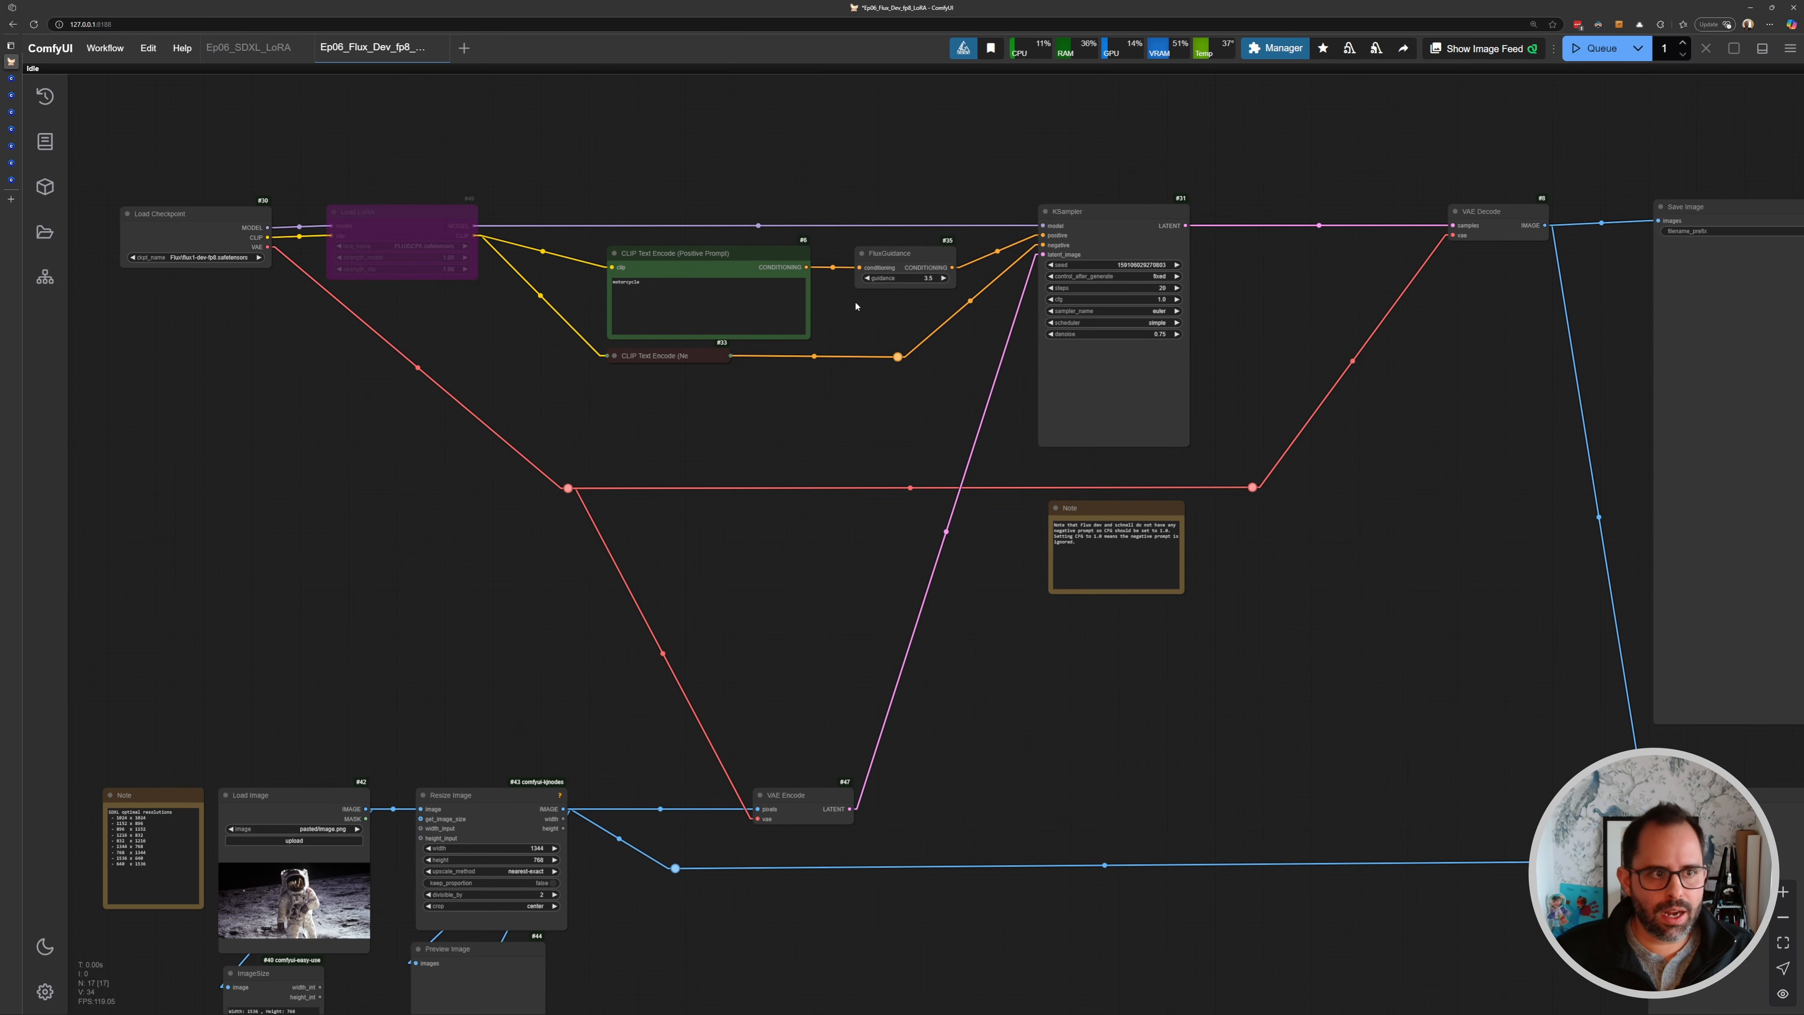
drag(628, 544, 789, 334)
scroll(888, 414, up, 2)
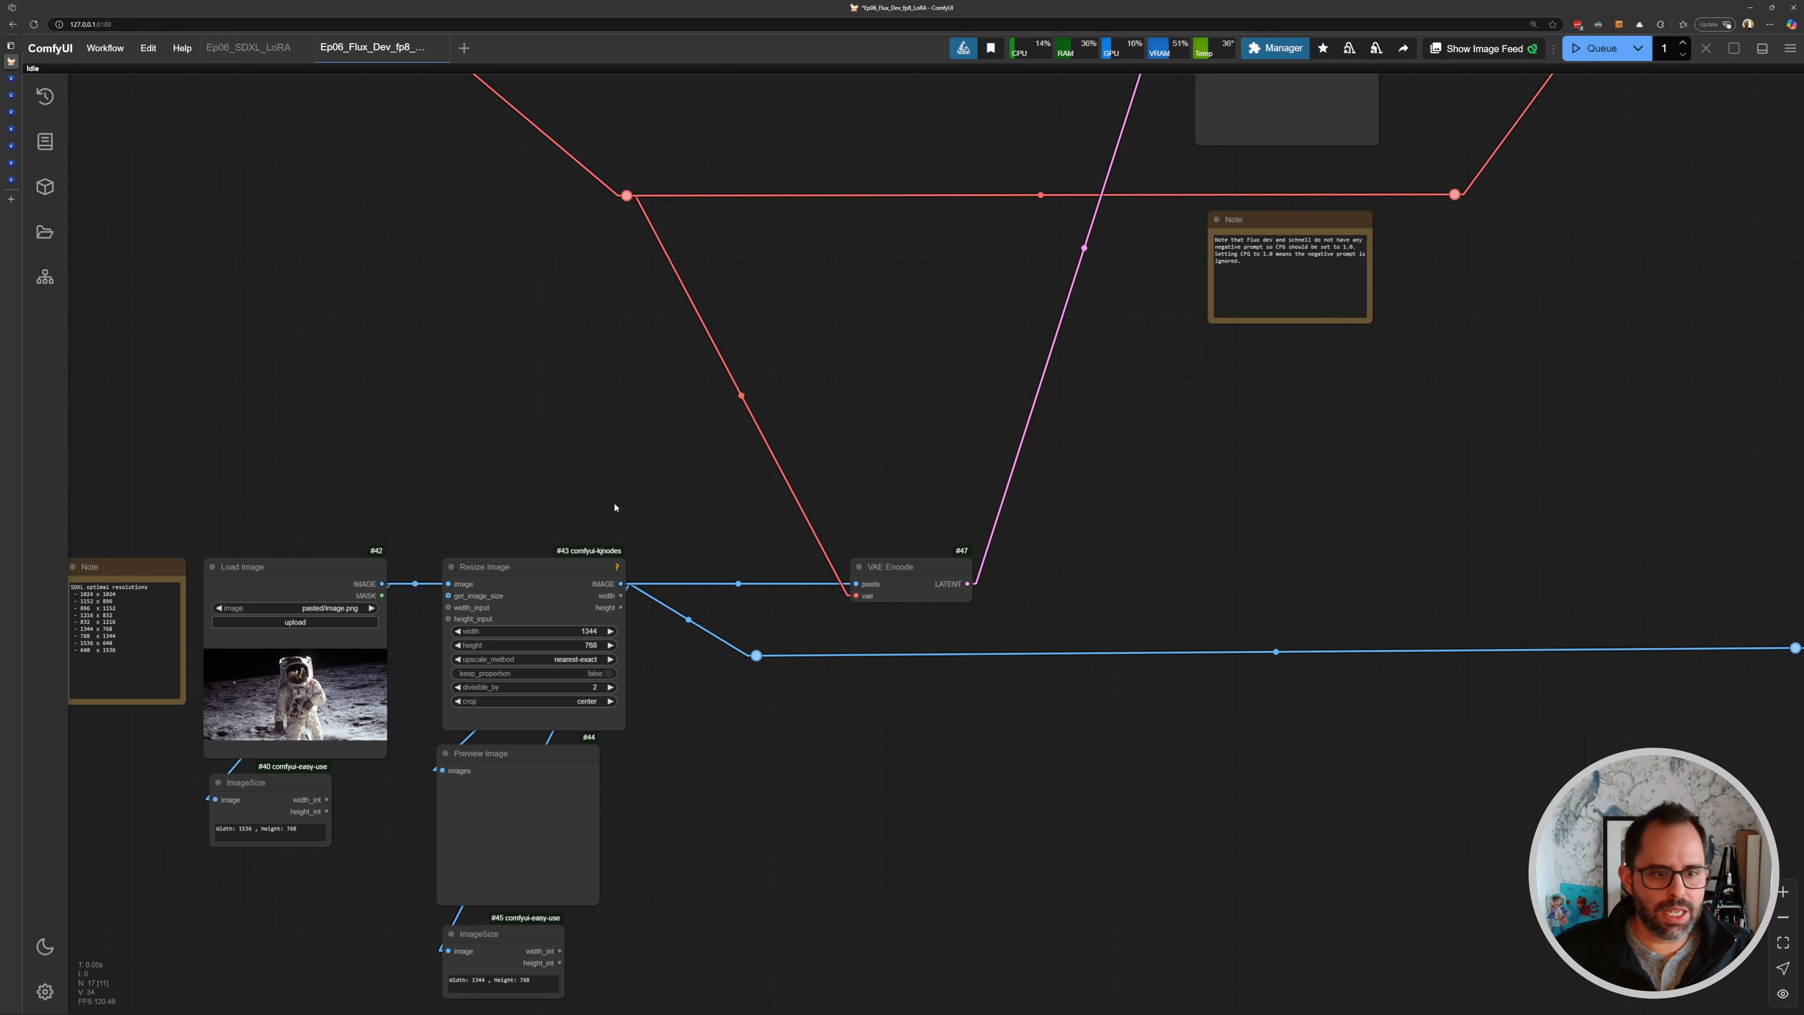
scroll(845, 503, up, 1)
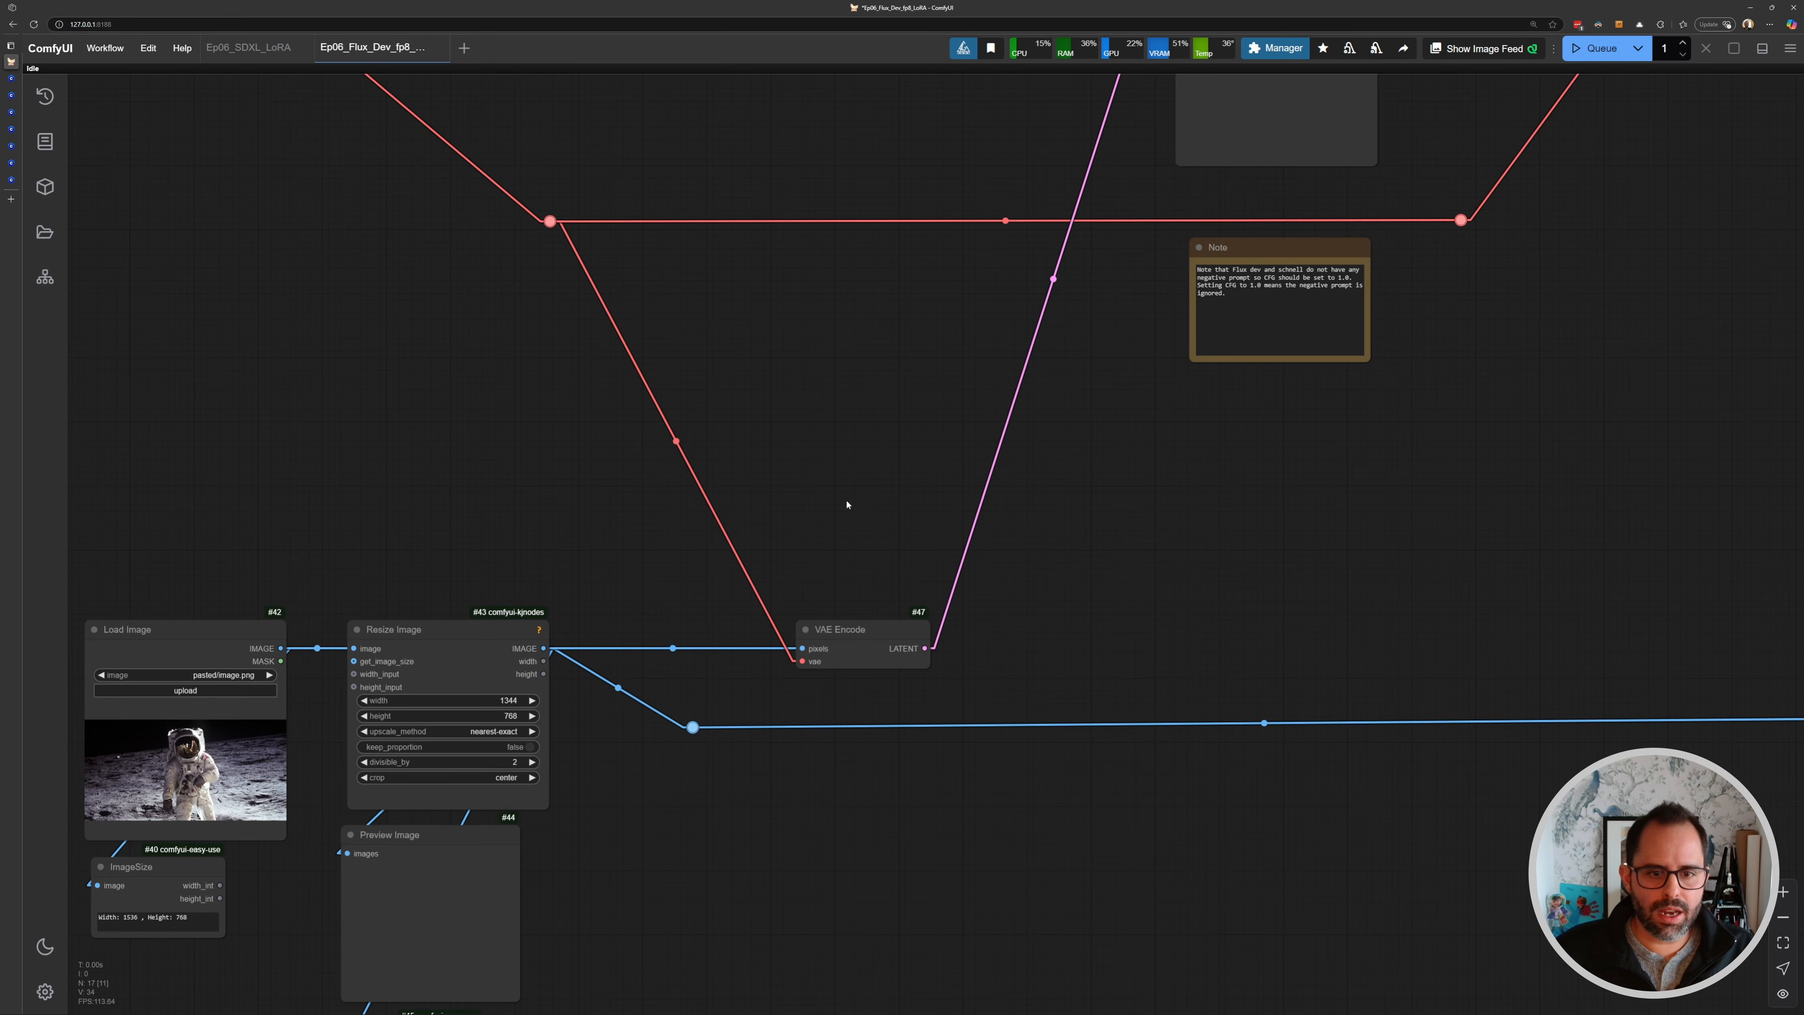
double_click(845, 503)
text(empty)
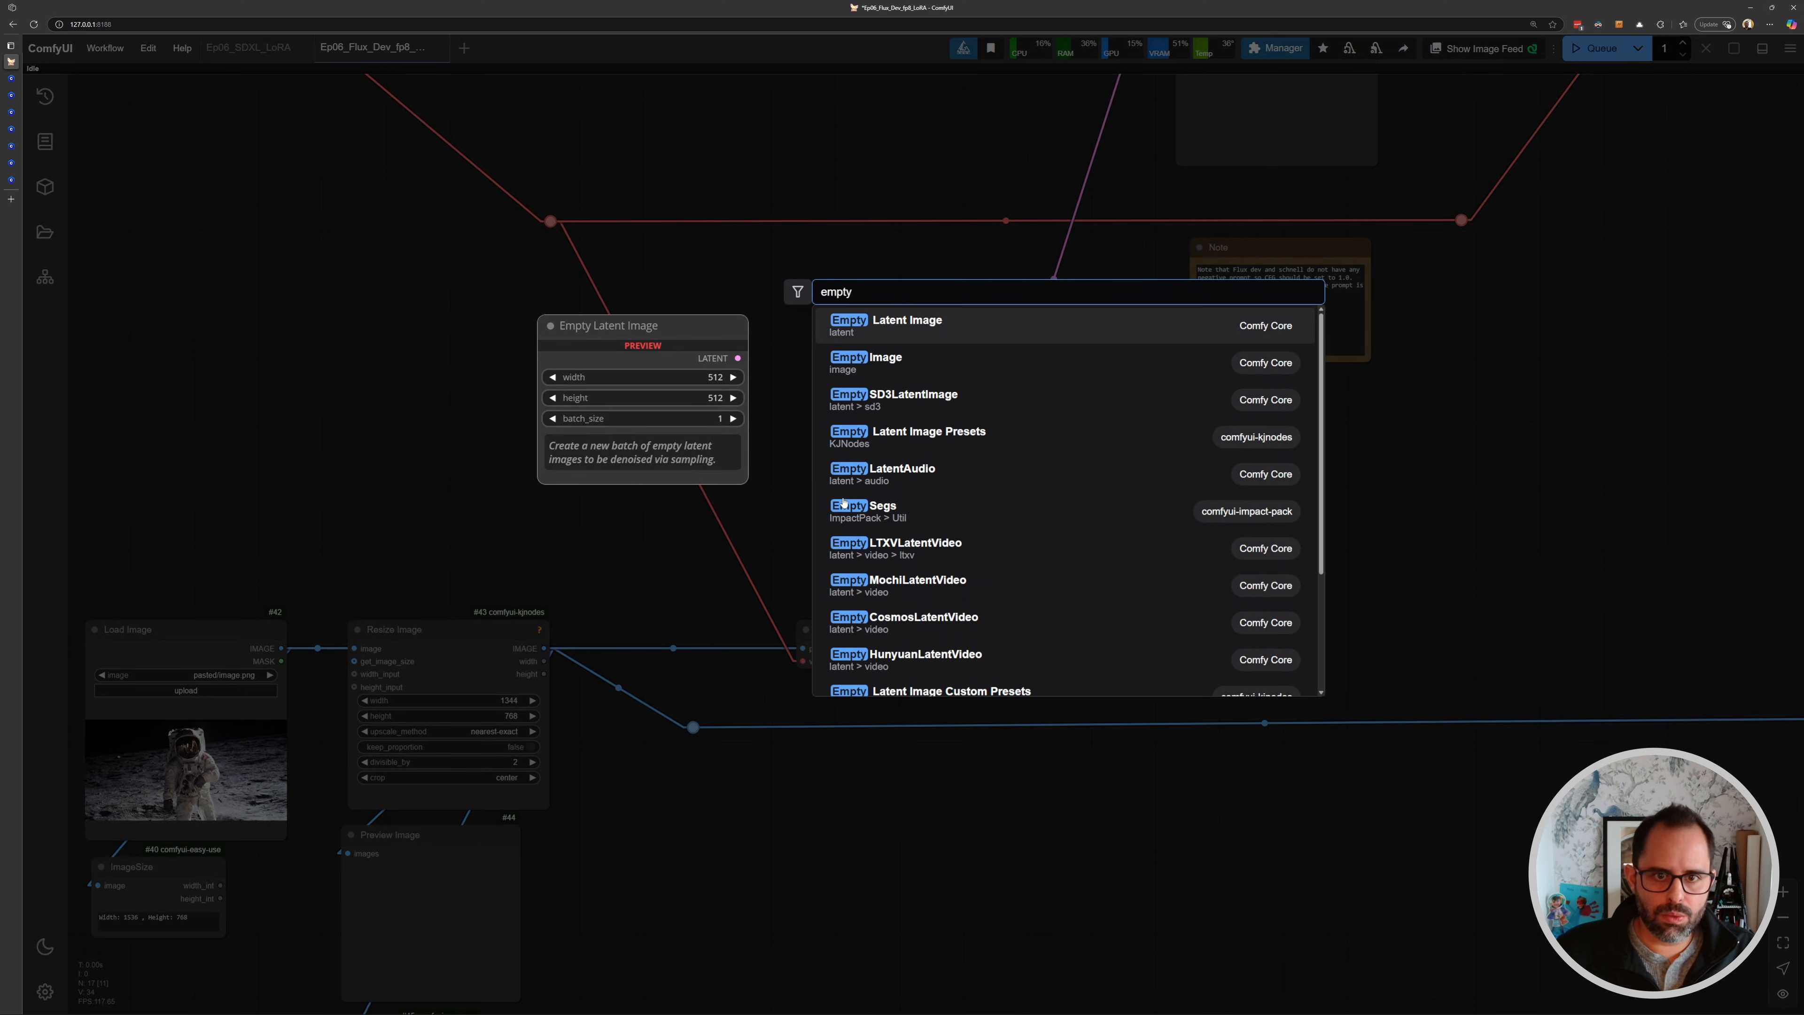
key(Return)
drag(968, 475, 696, 358)
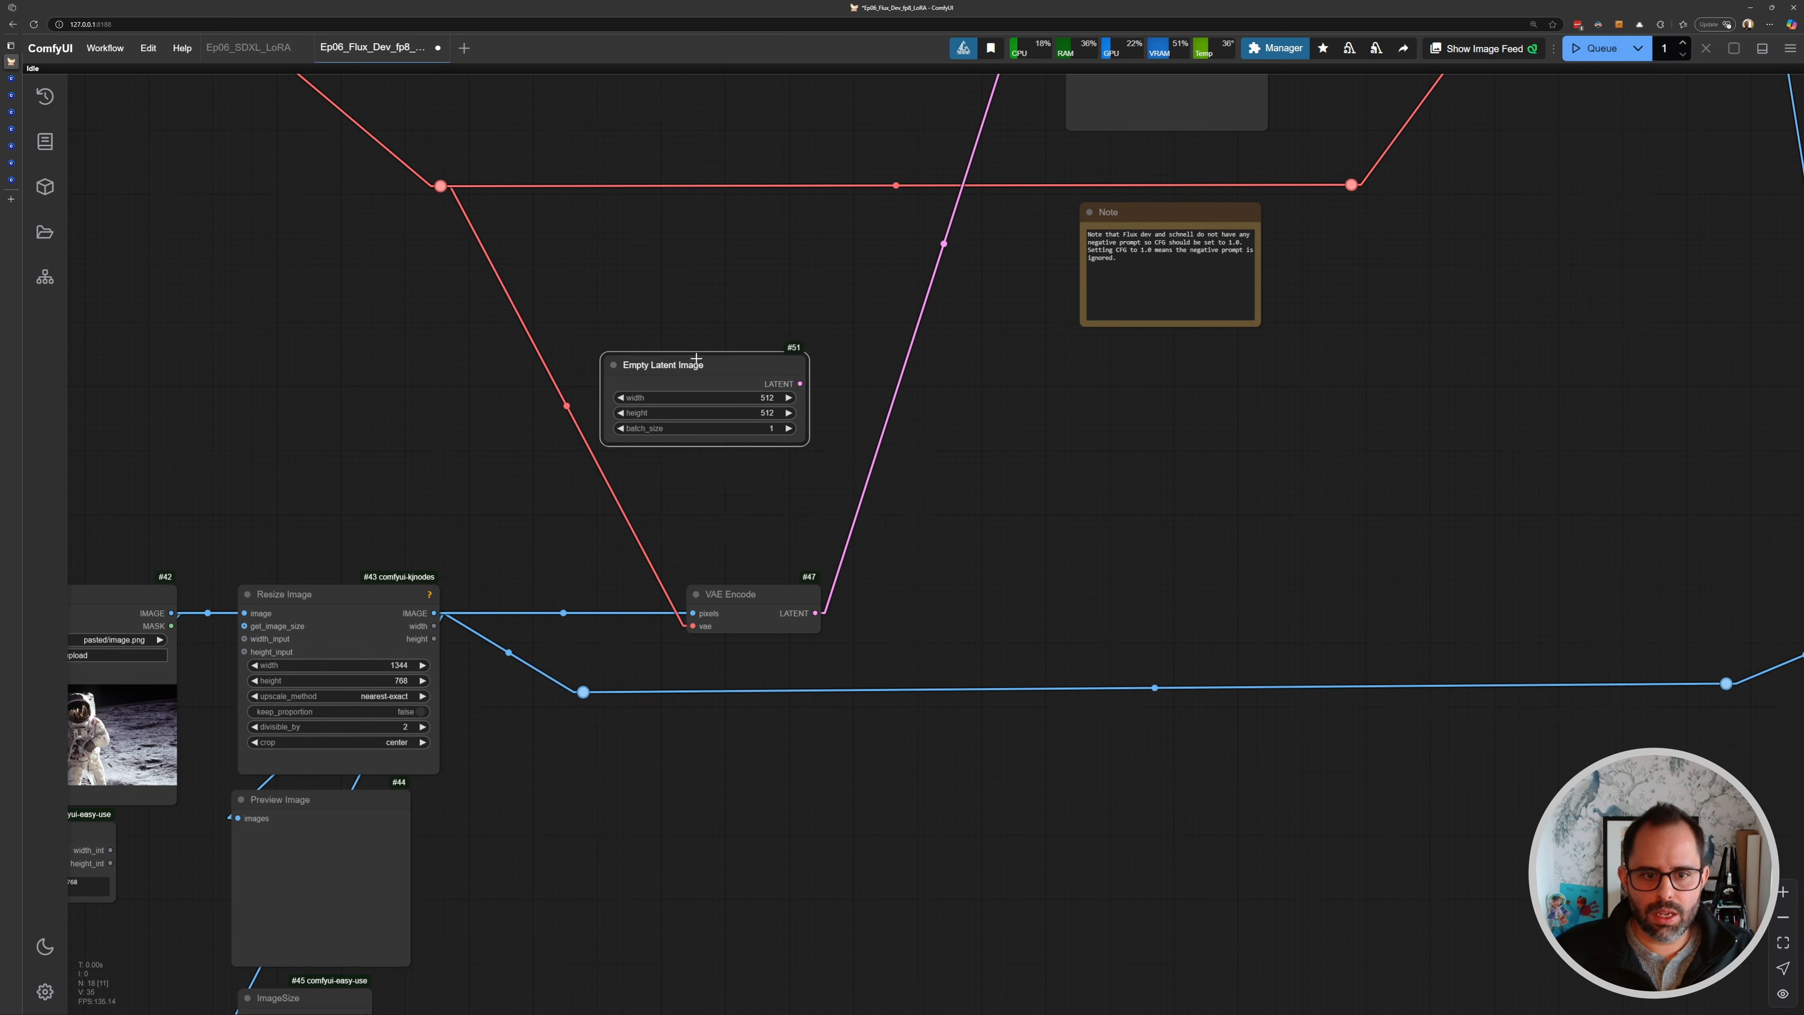
- Set the Empty Latent Image width to 1344 and height to 768
scroll(696, 359, up, 3)
drag(765, 555, 939, 243)
click(765, 556)
drag(805, 548, 753, 725)
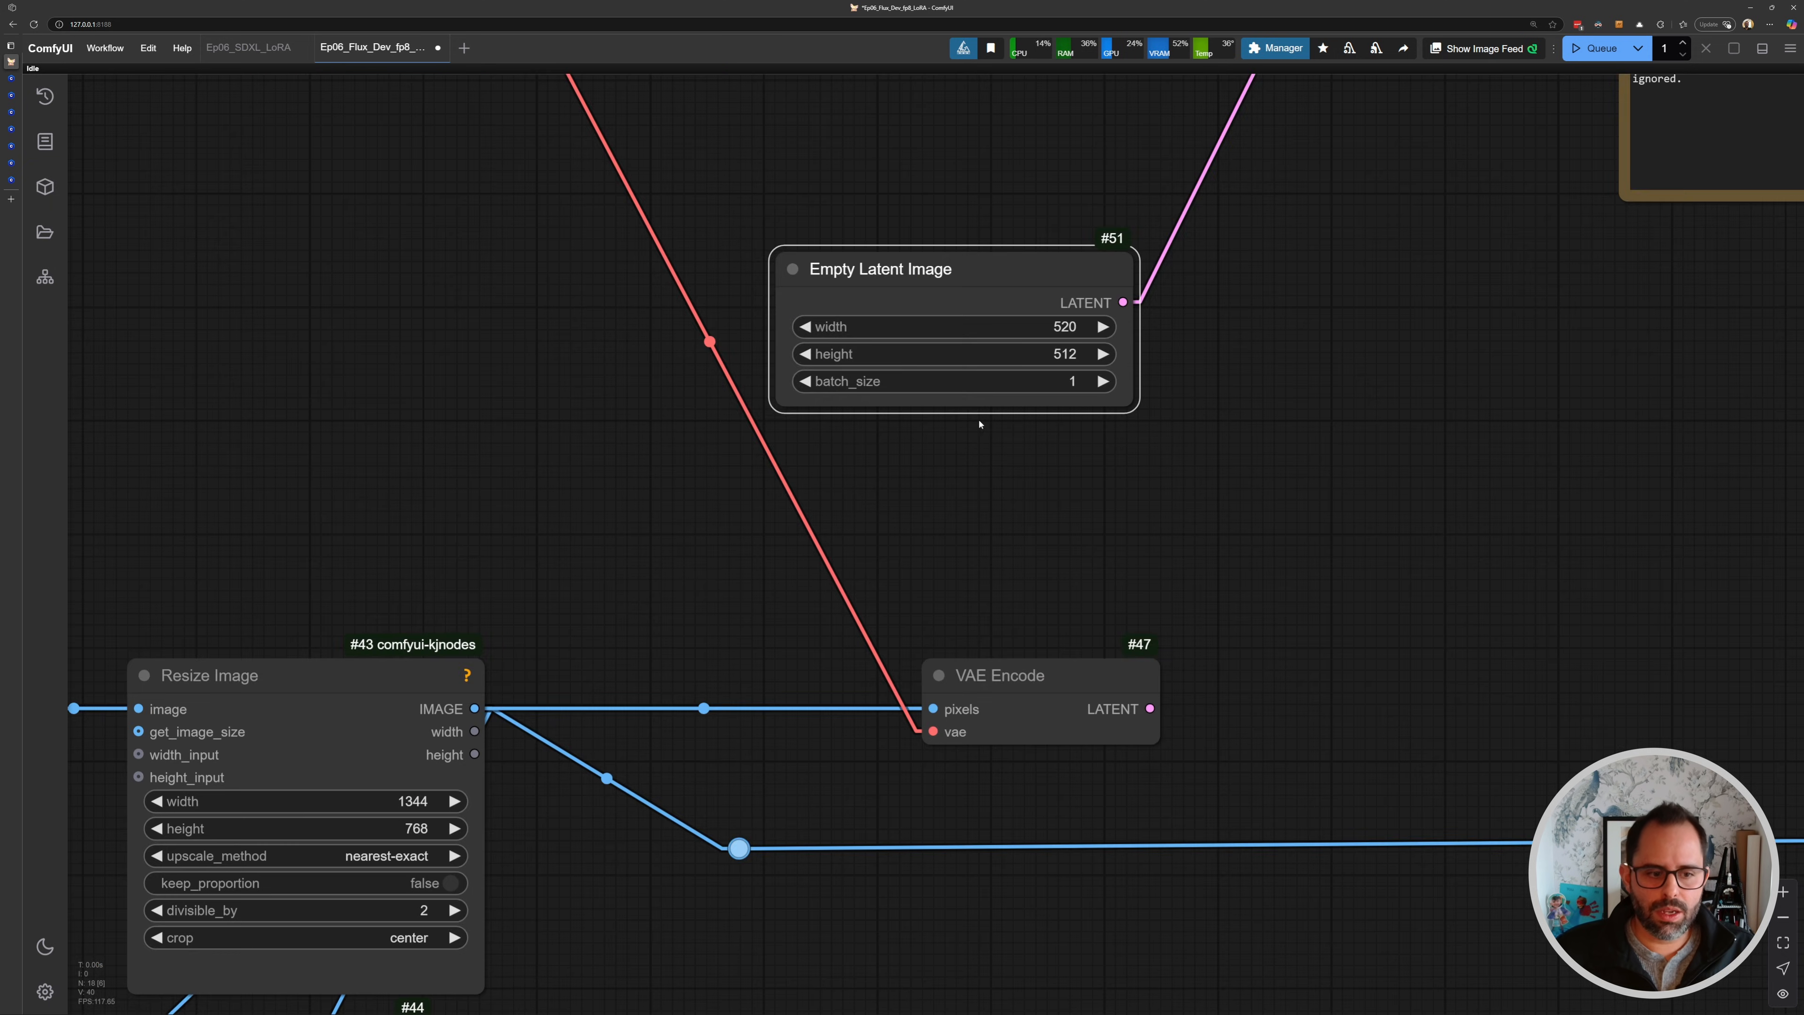
drag(519, 800, 577, 738)
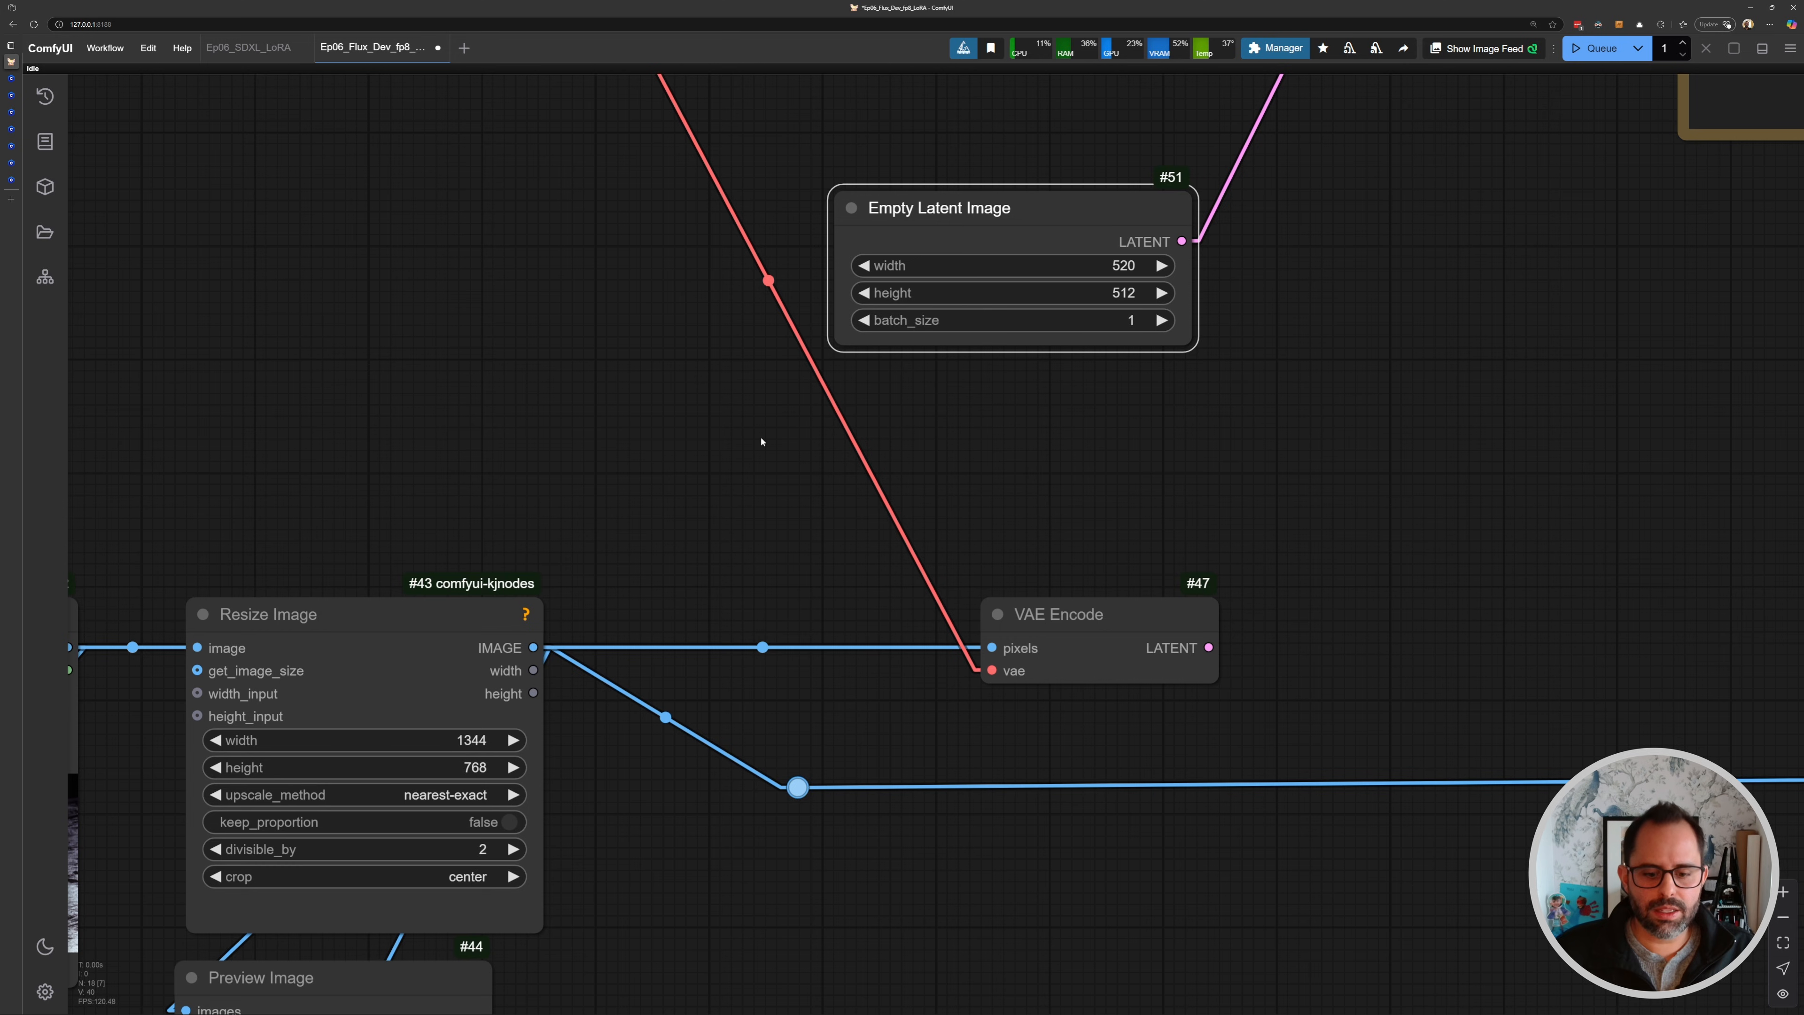
click(1112, 262)
text(1344)
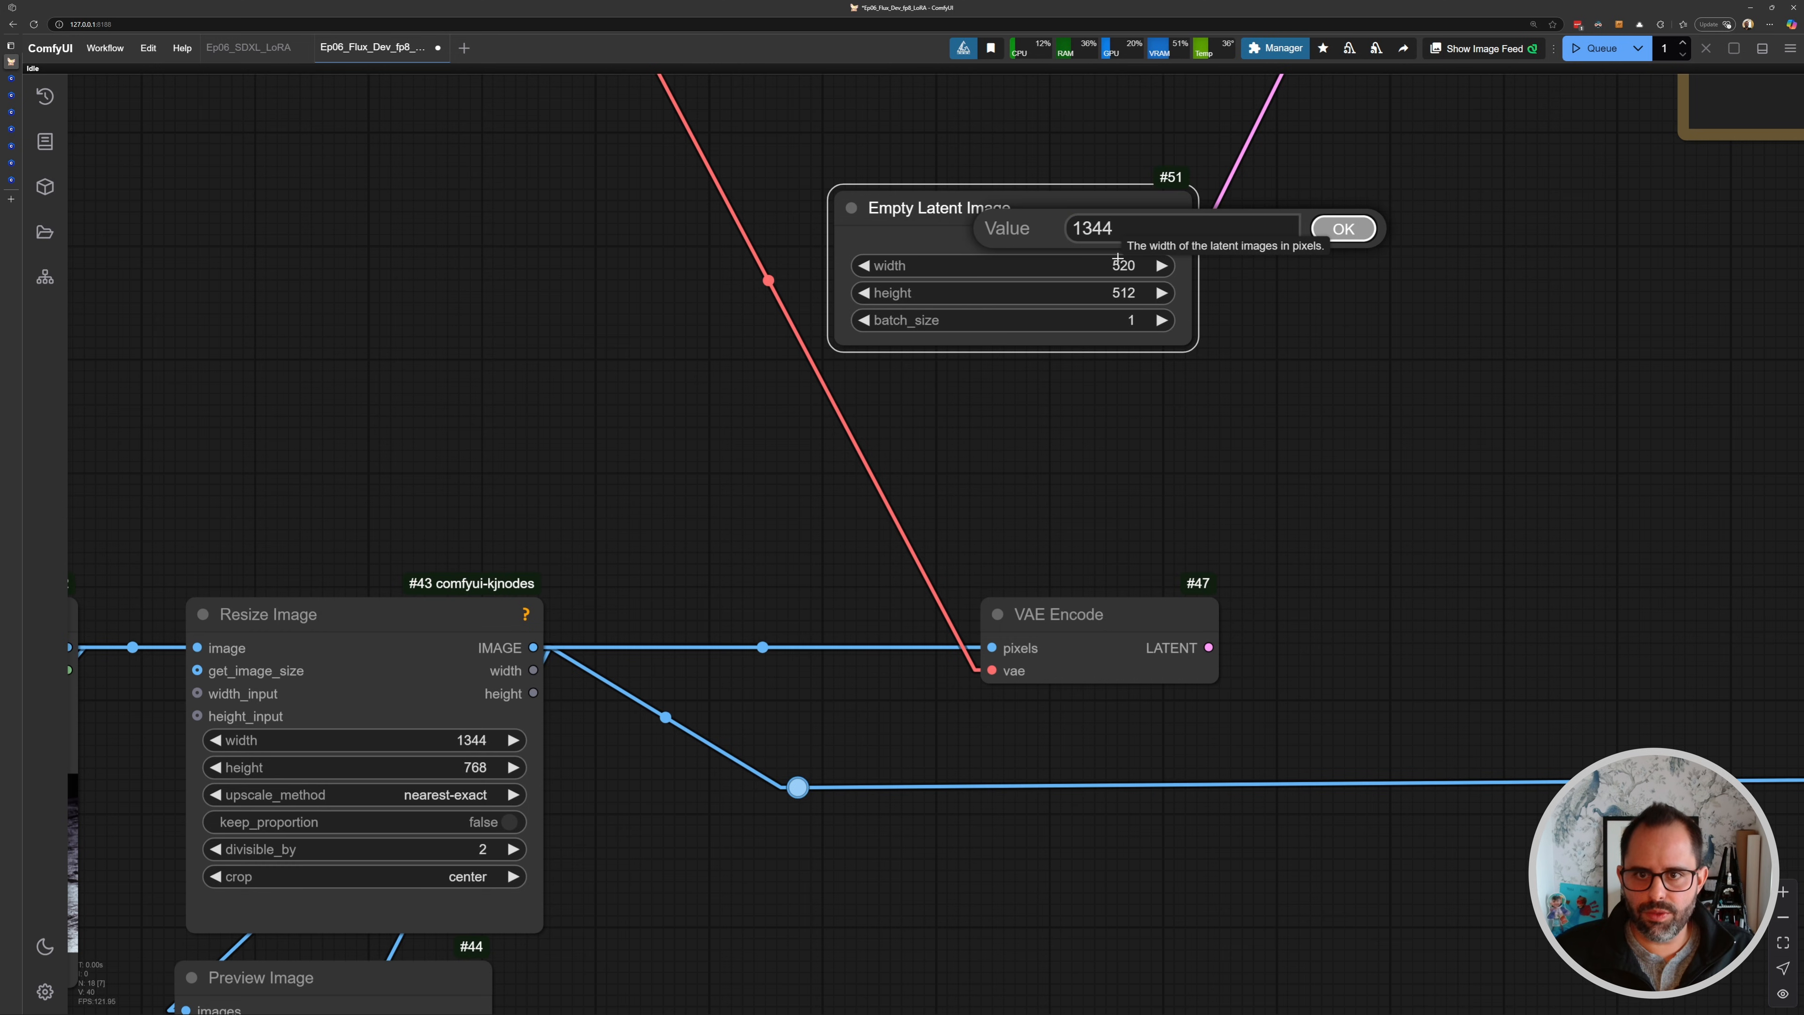
key(Return)
click(1122, 291)
text(768)
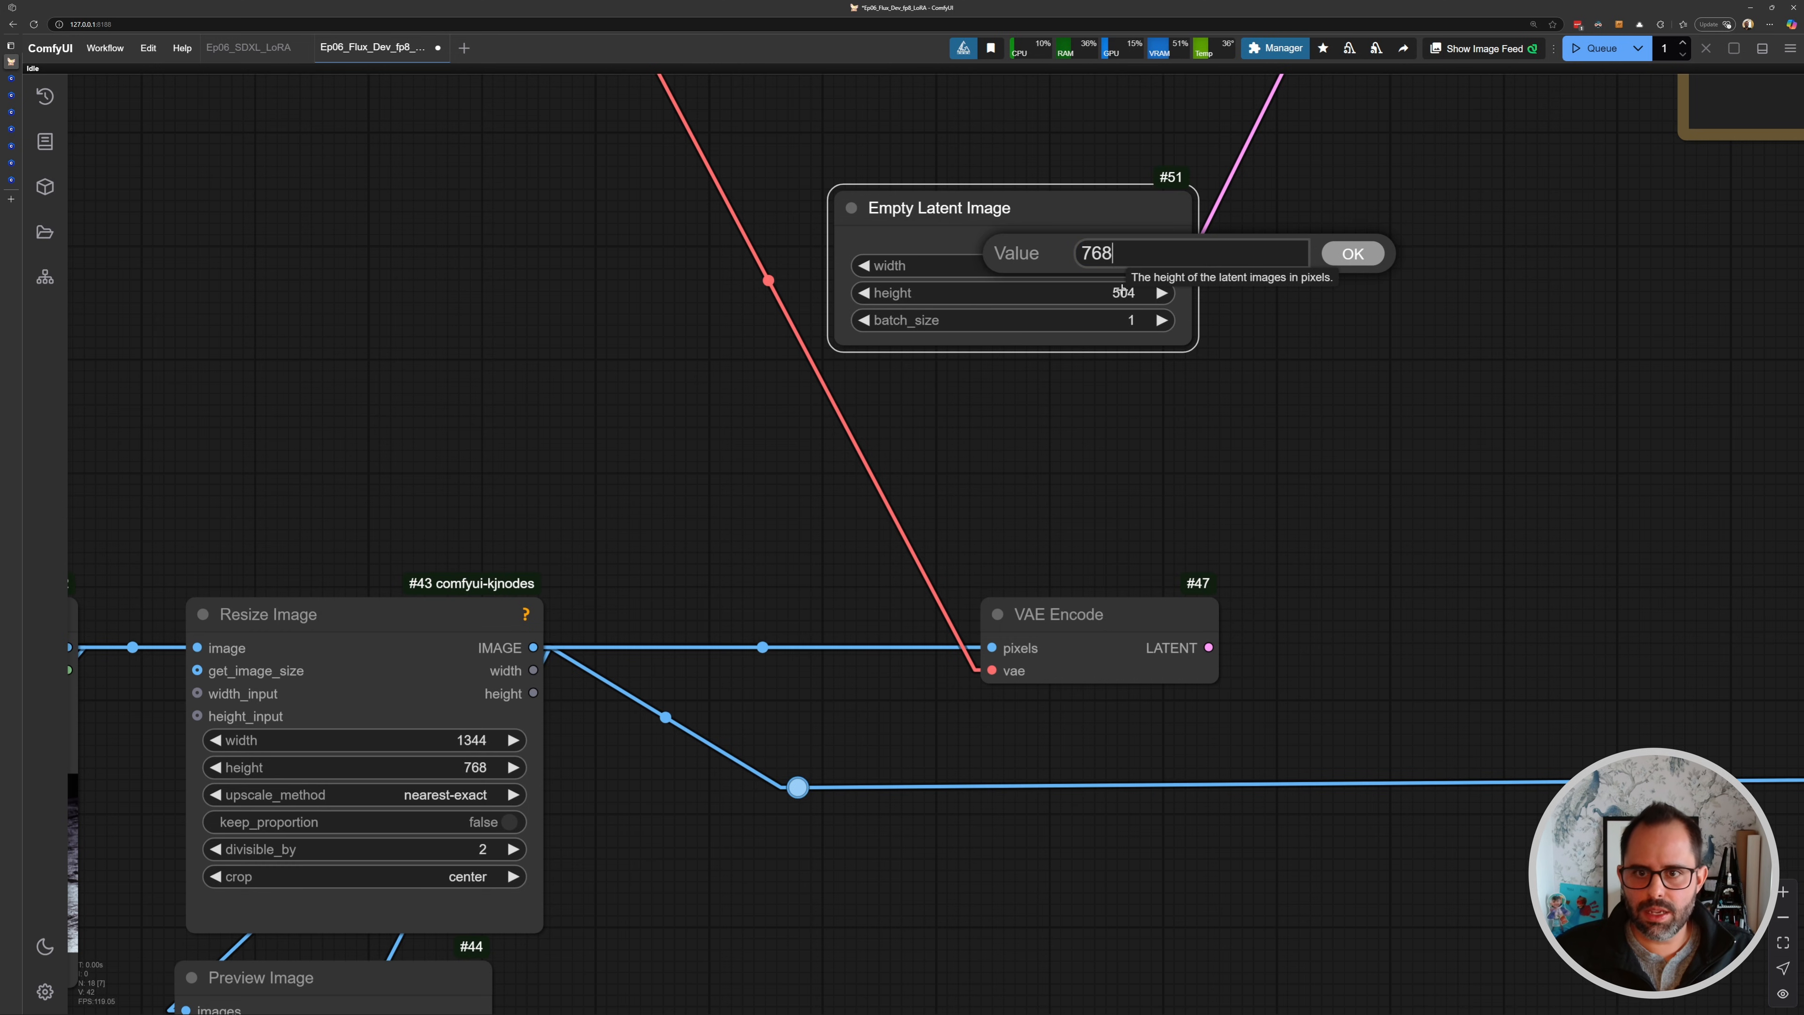
key(Return)
scroll(1232, 476, down, 2)
scroll(1232, 476, down, 1)
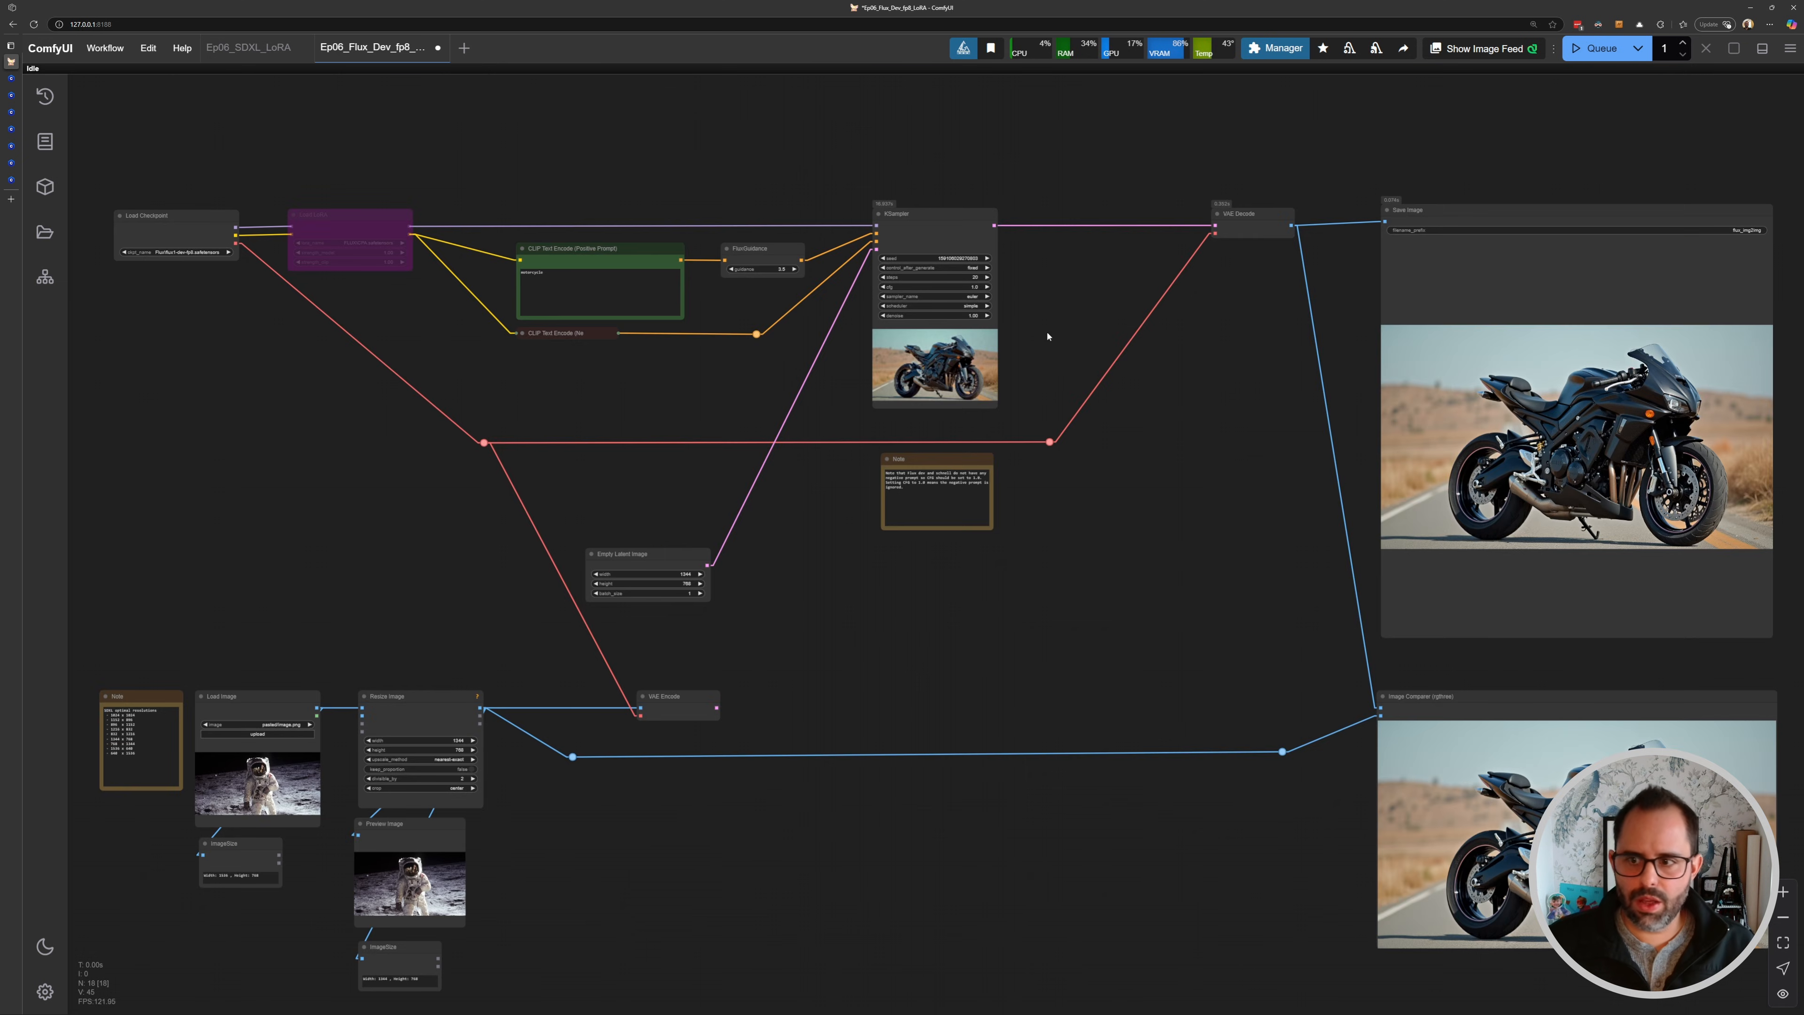
drag(1385, 426, 1029, 354)
scroll(1244, 386, up, 6)
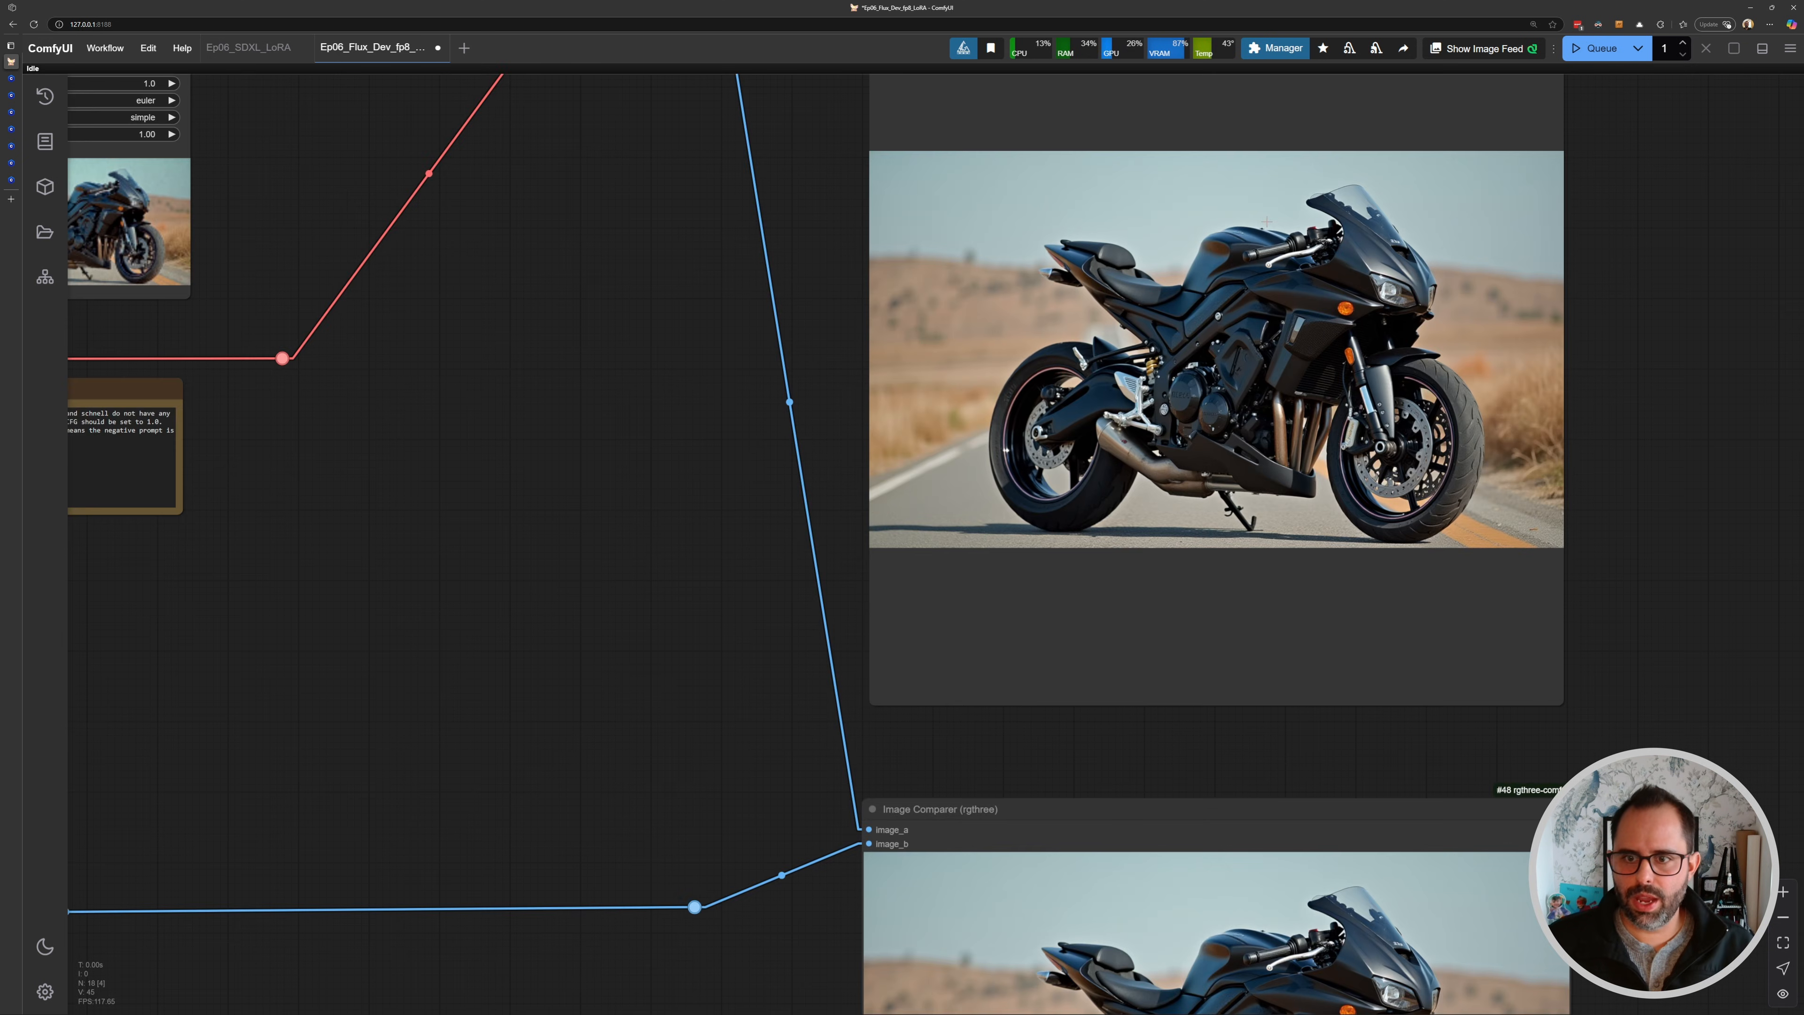
- Copy the generated motorcycle image and paste it into the Load Image node as the new input image
scroll(1323, 390, down, 4)
scroll(1323, 390, up, 4)
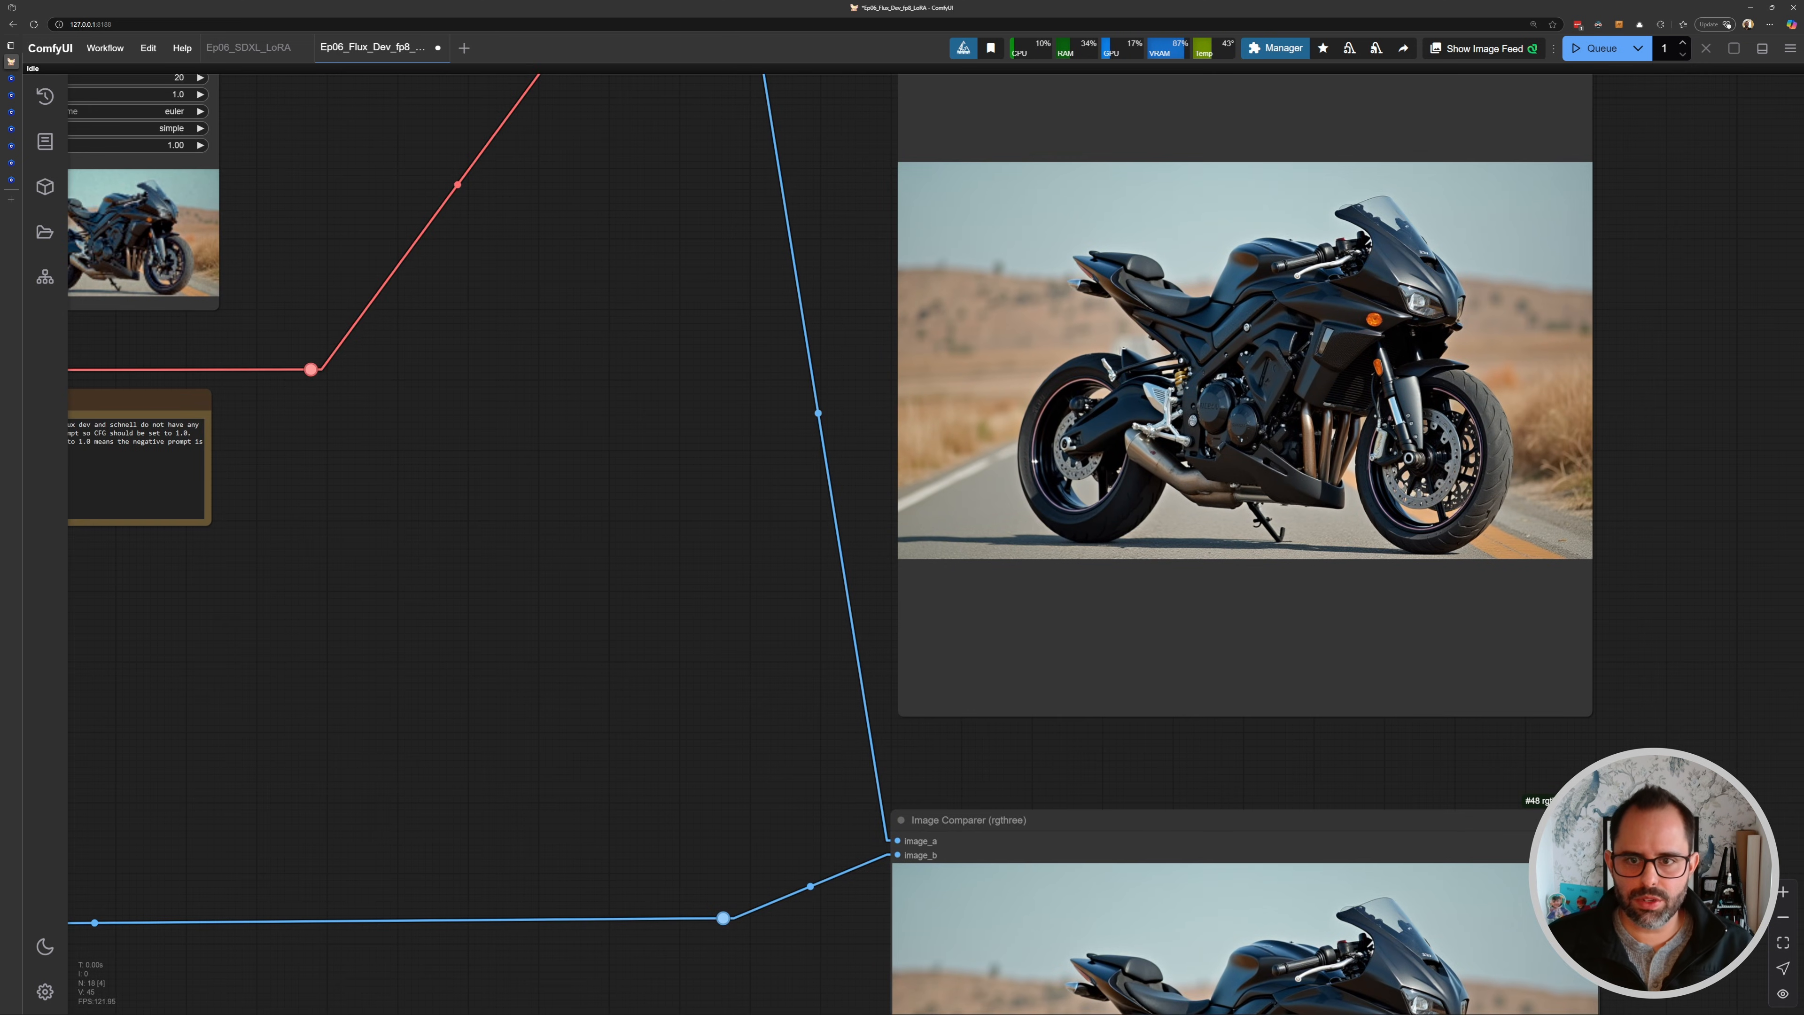
drag(1198, 356, 1014, 390)
scroll(1014, 389, up, 2)
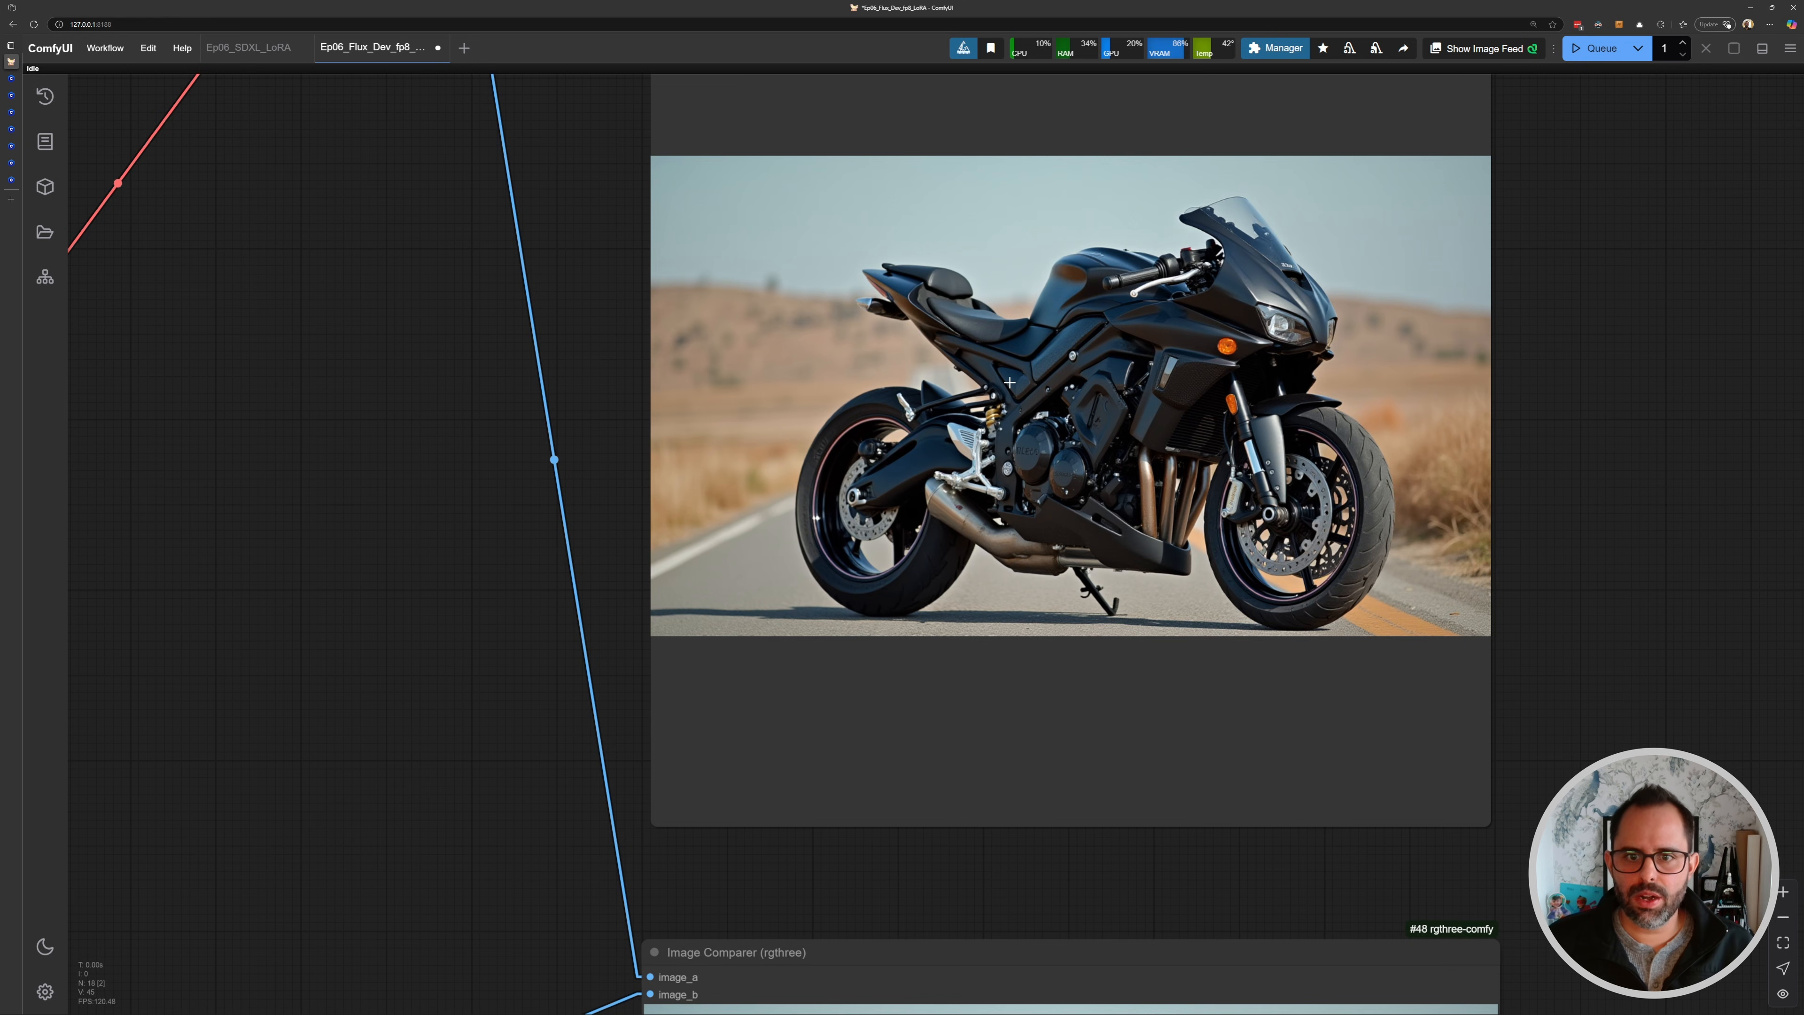
right_click(1065, 323)
click(1115, 416)
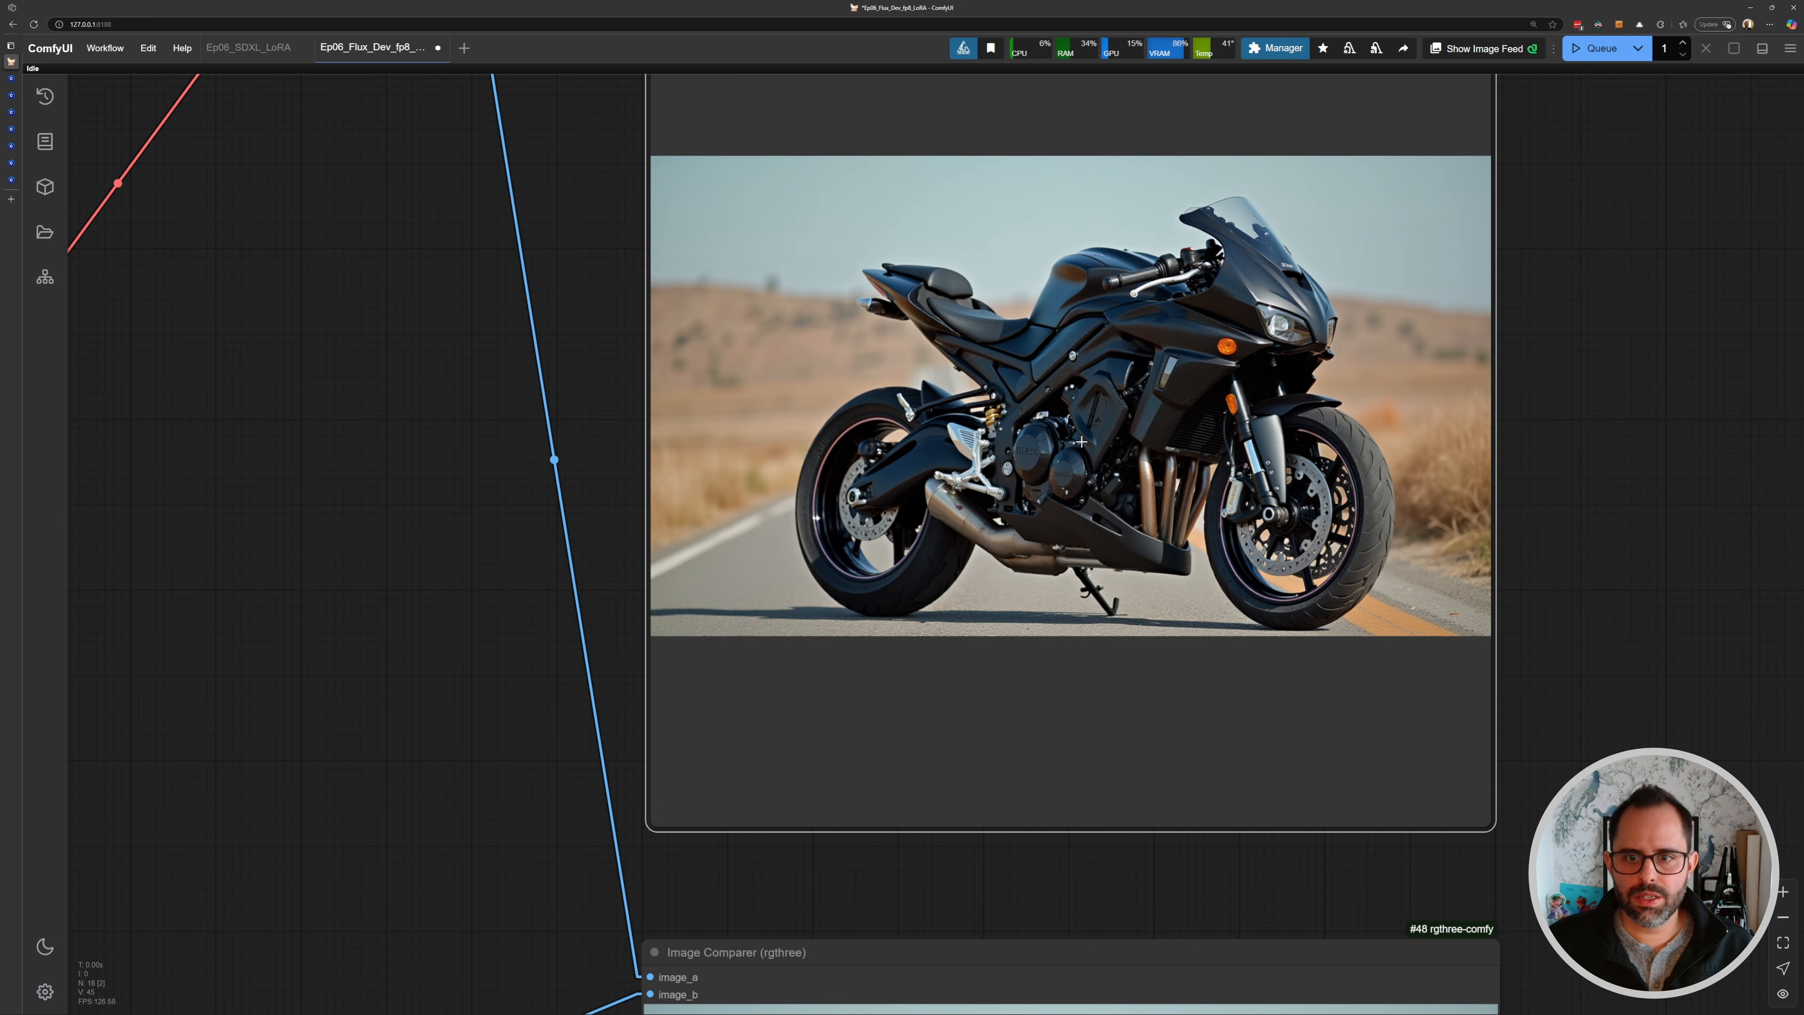
scroll(1115, 416, down, 6)
scroll(717, 548, up, 5)
scroll(718, 547, up, 4)
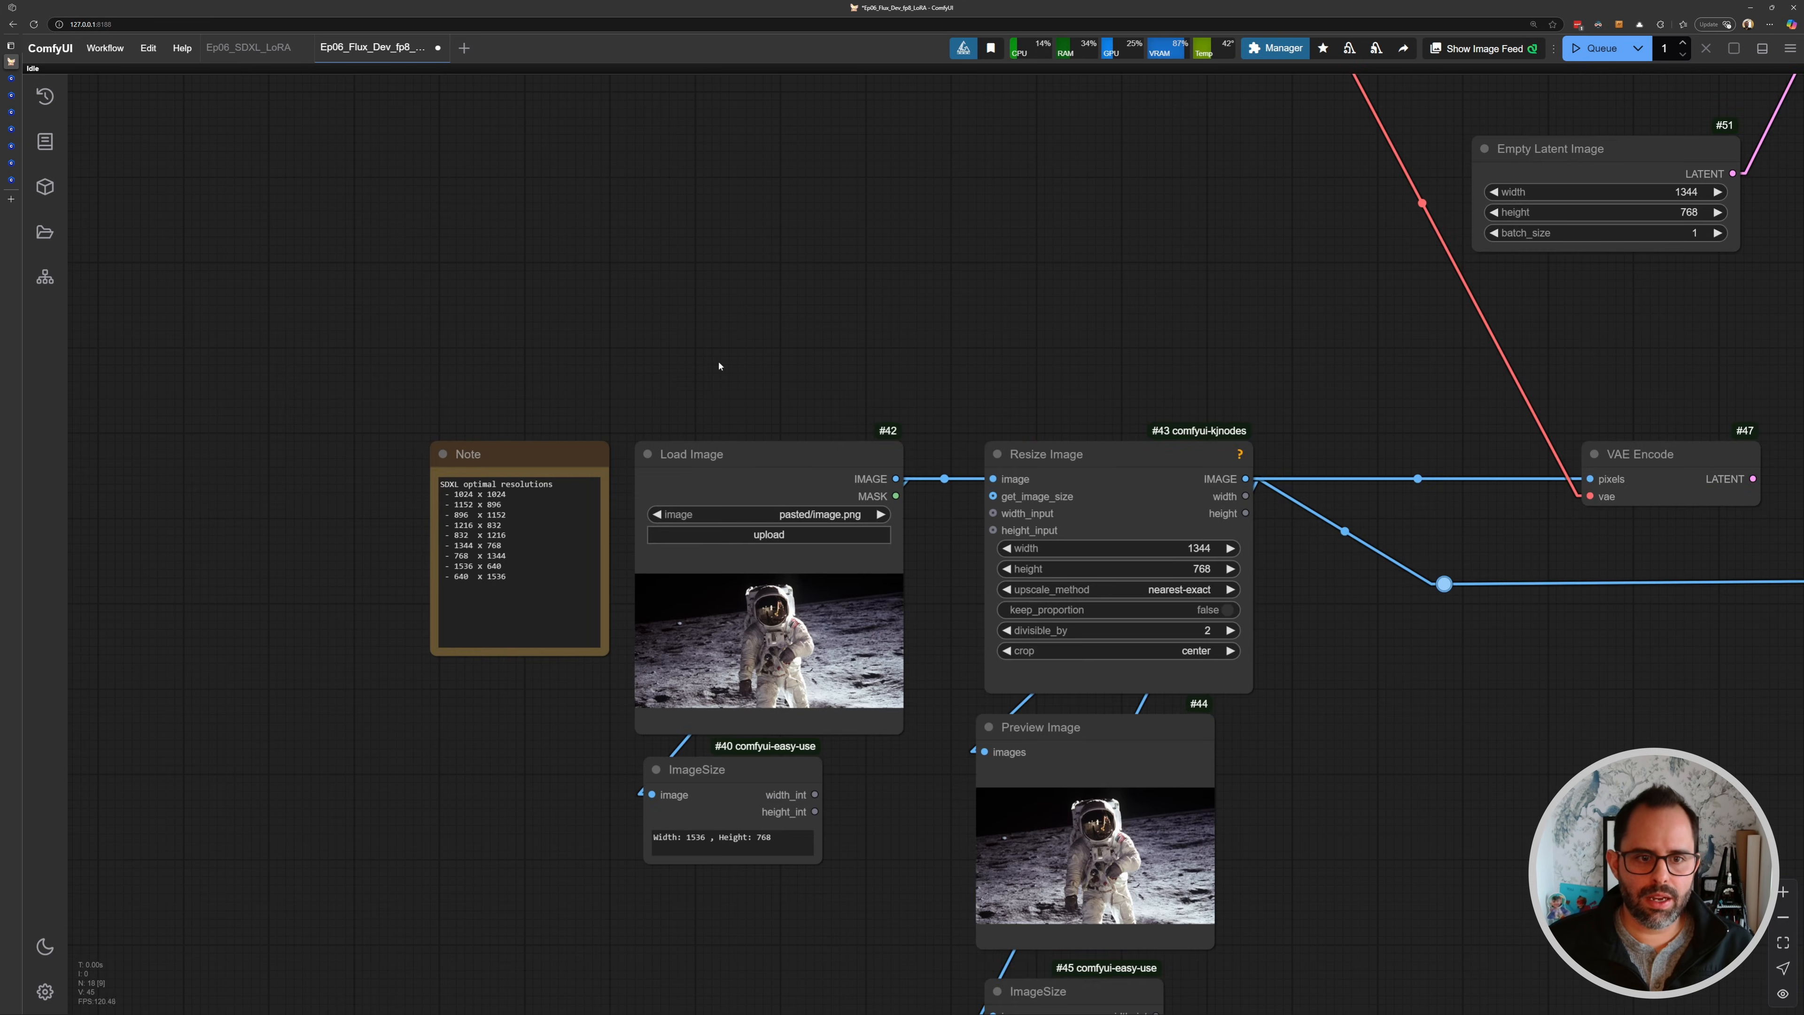
scroll(720, 482, up, 2)
click(745, 472)
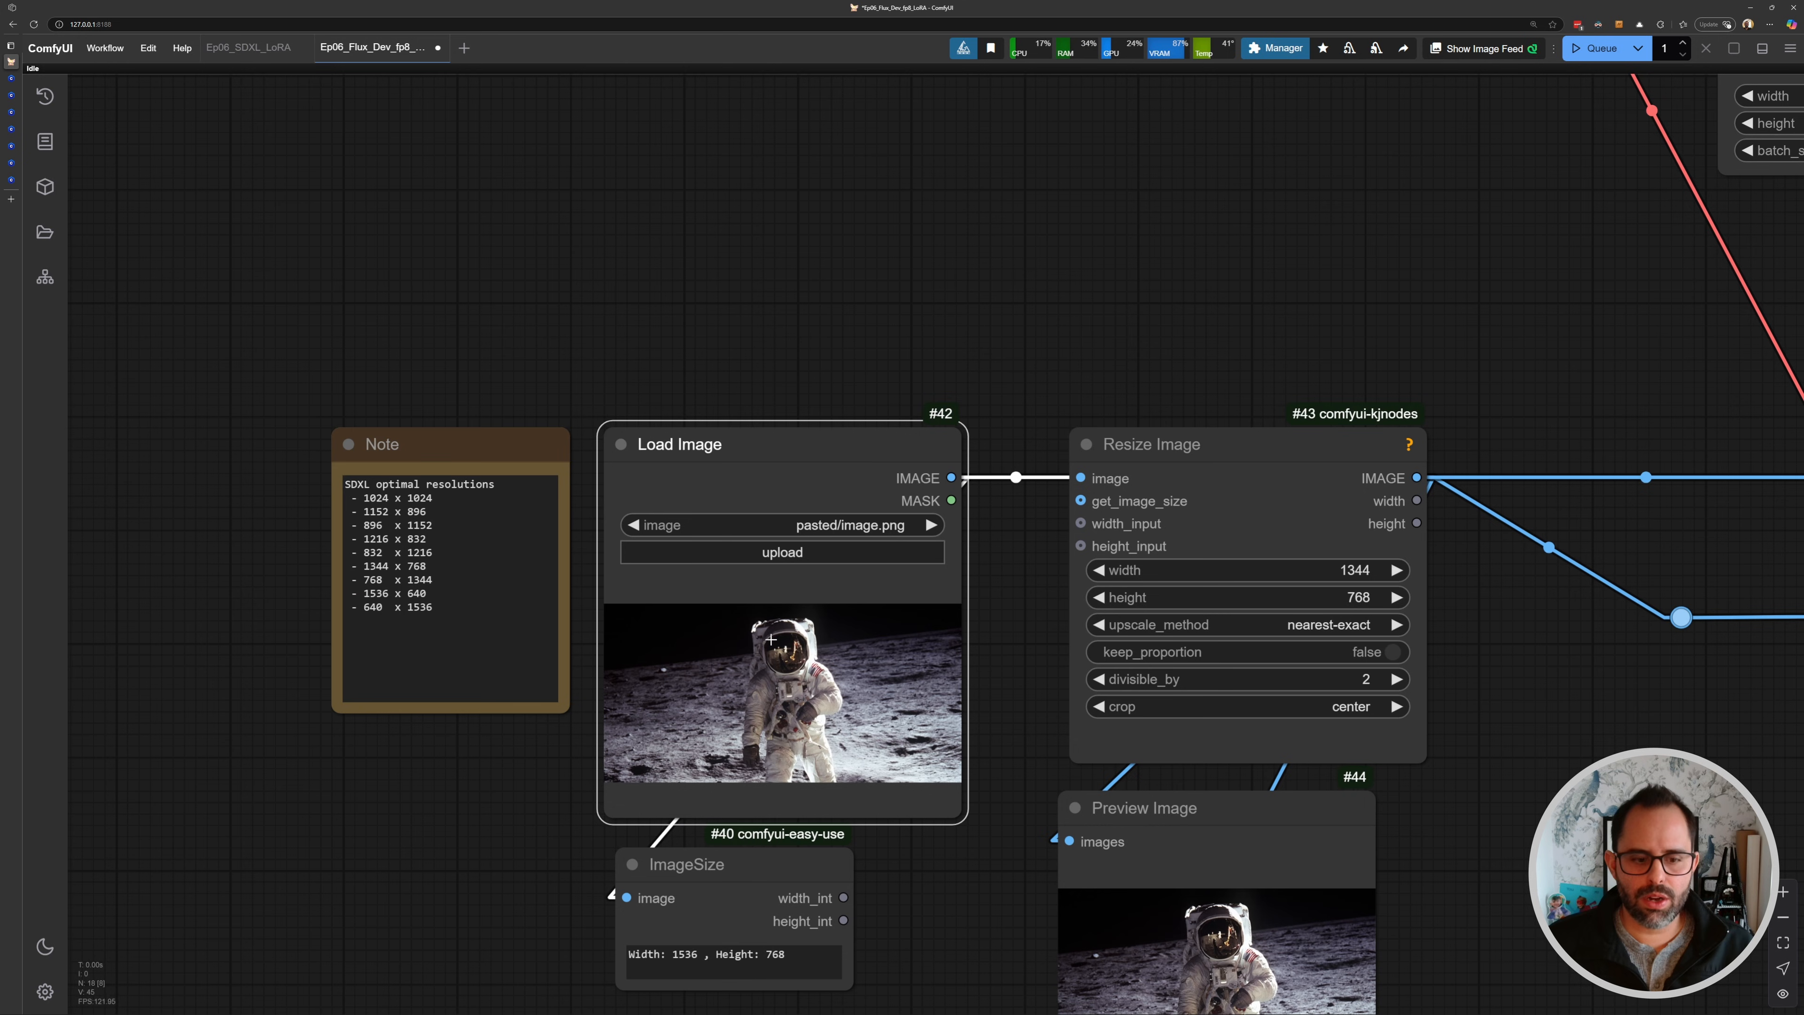
key(ctrl+v)
- Inspect the Empty Latent Image node's link to the KSampler's latent input and the surrounding workflow layout
scroll(781, 632, down, 2)
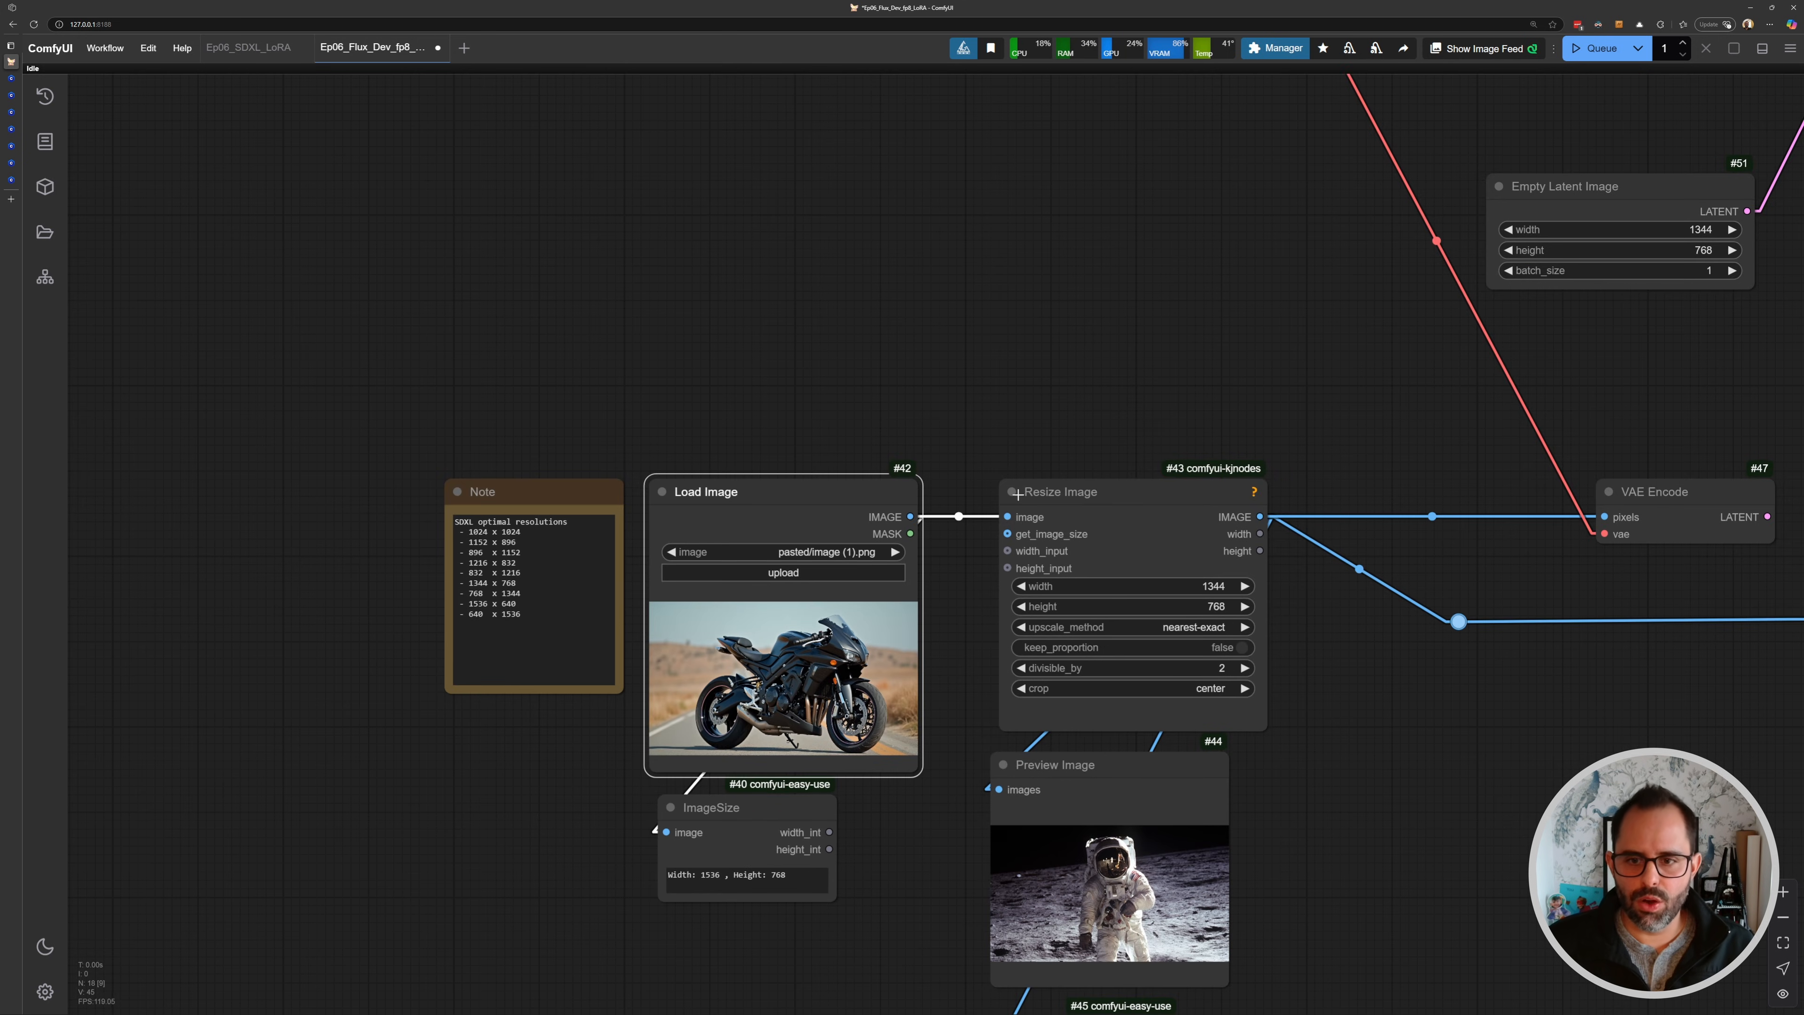
scroll(1257, 517, down, 3)
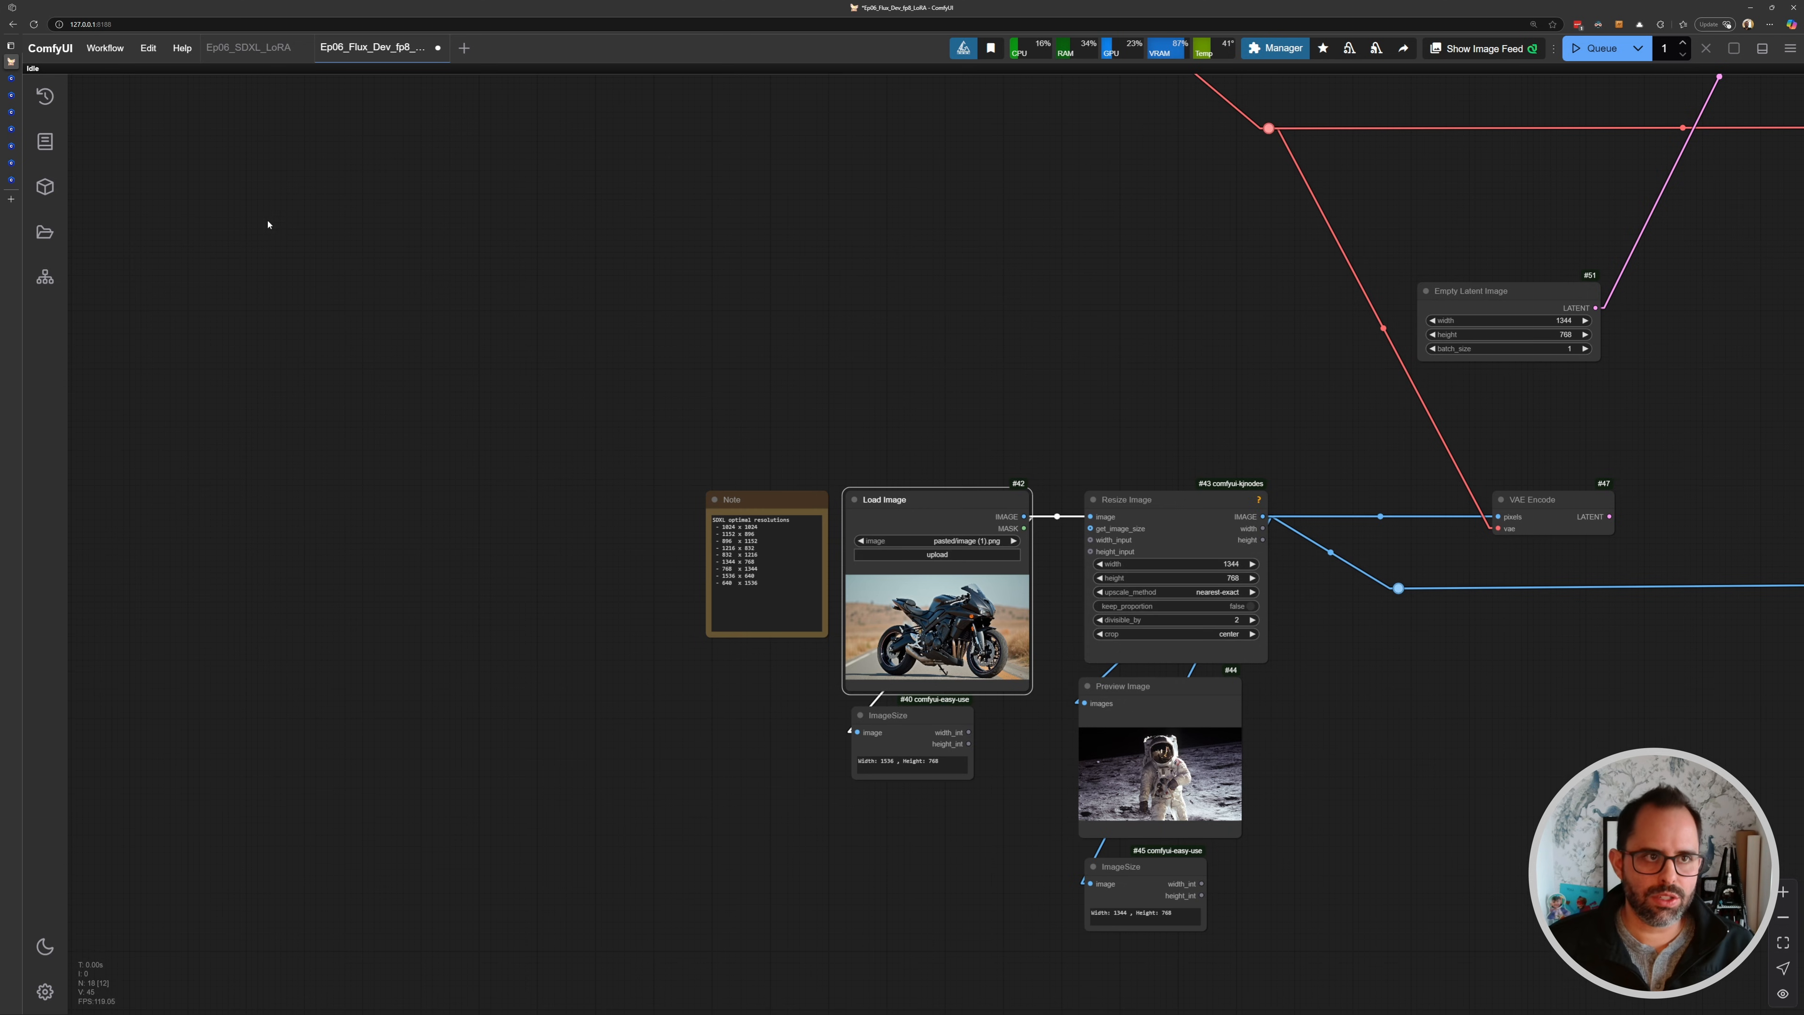
drag(1459, 385, 1119, 450)
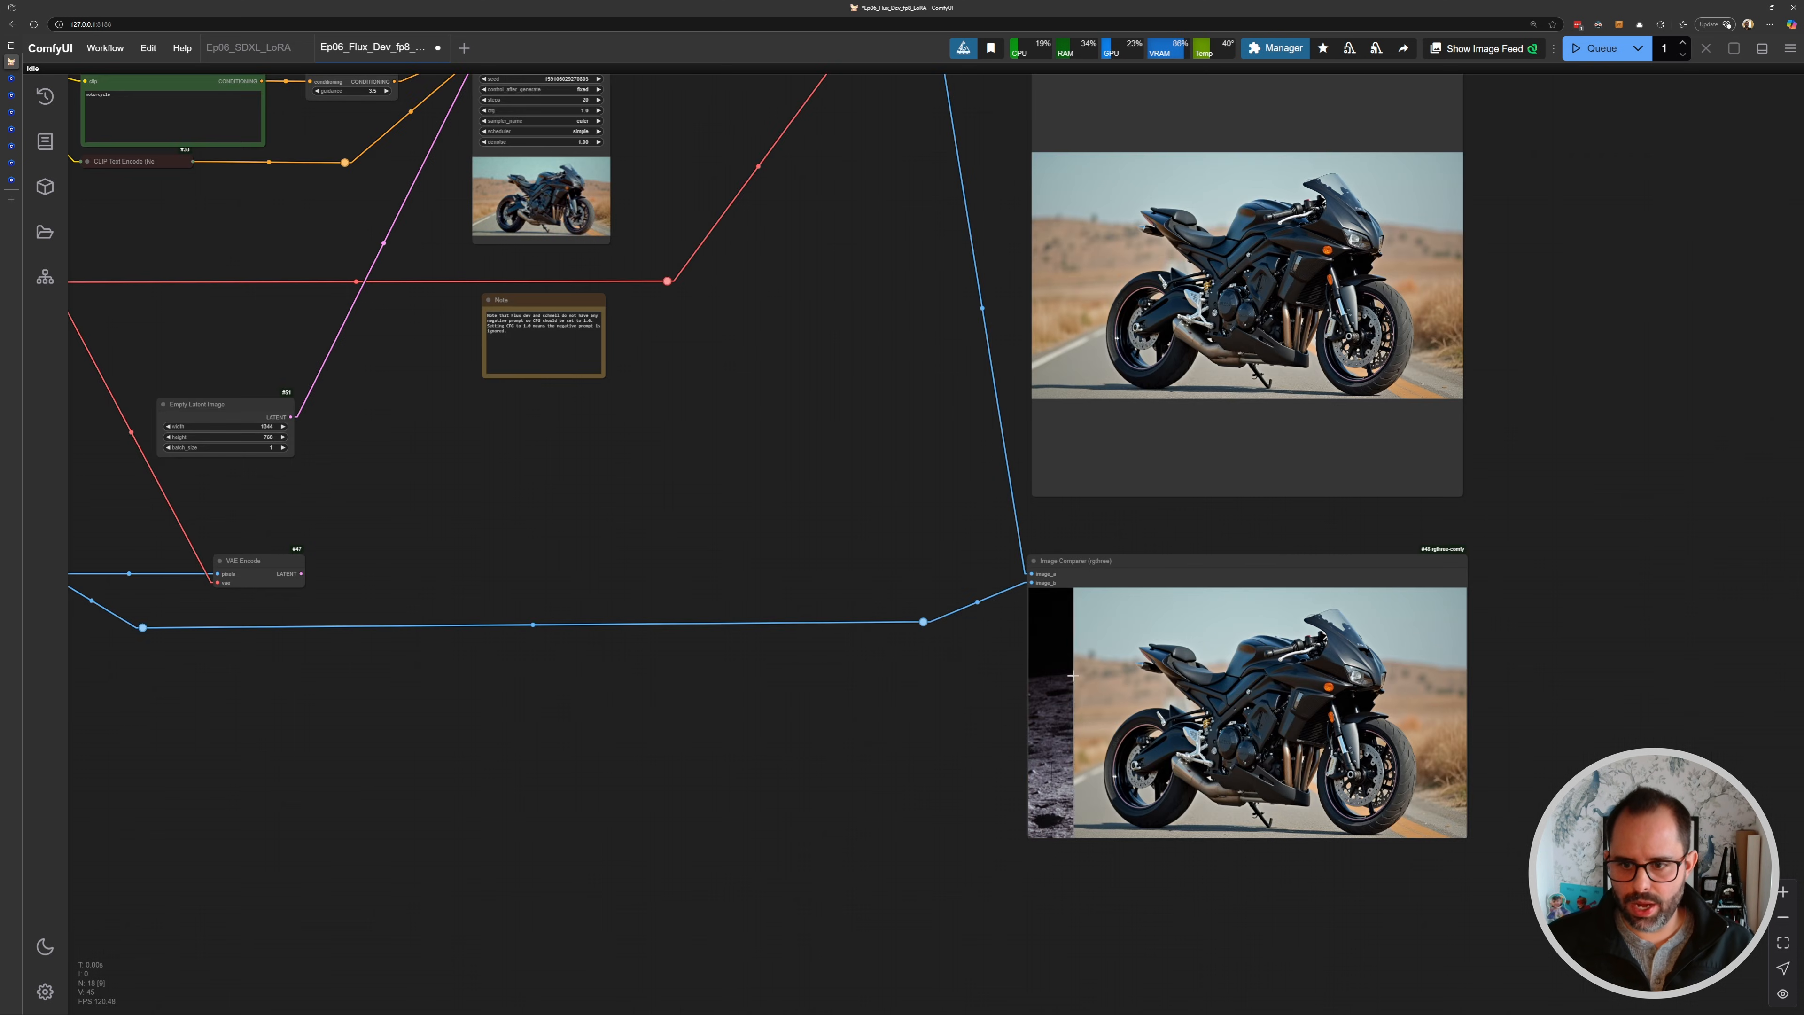
drag(1059, 410, 1059, 567)
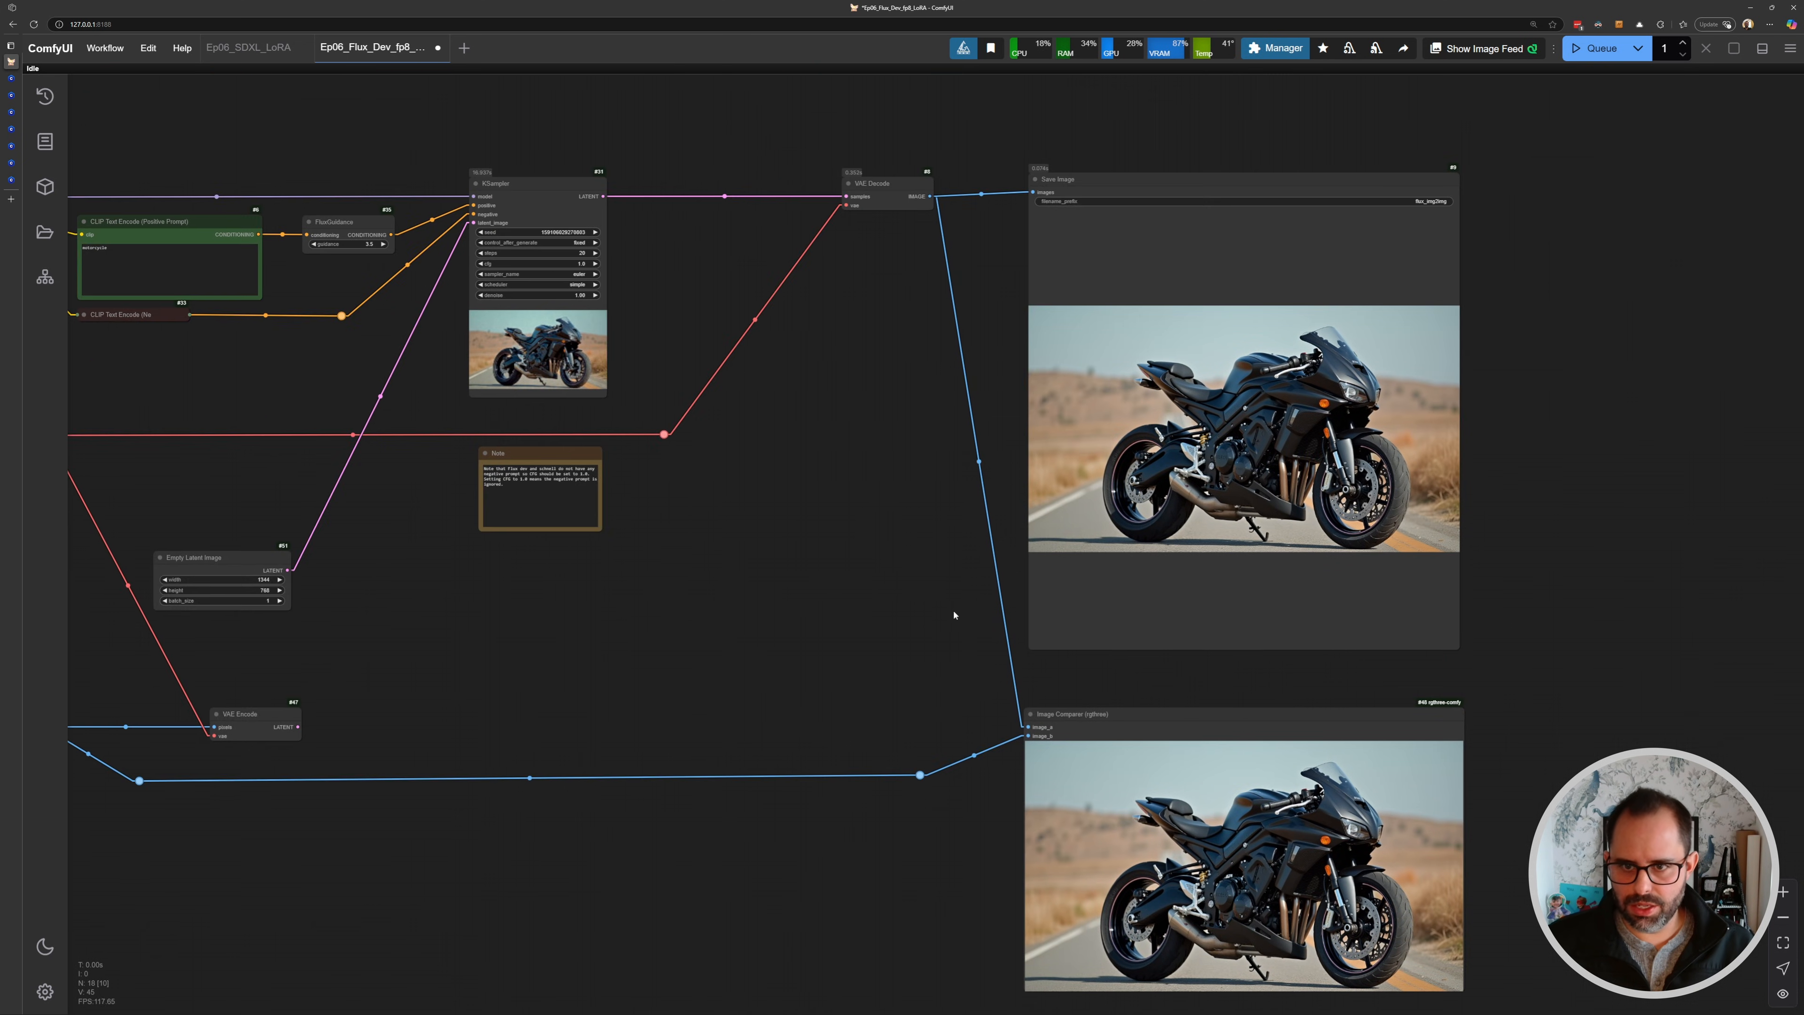
drag(955, 615, 859, 514)
drag(988, 745, 931, 540)
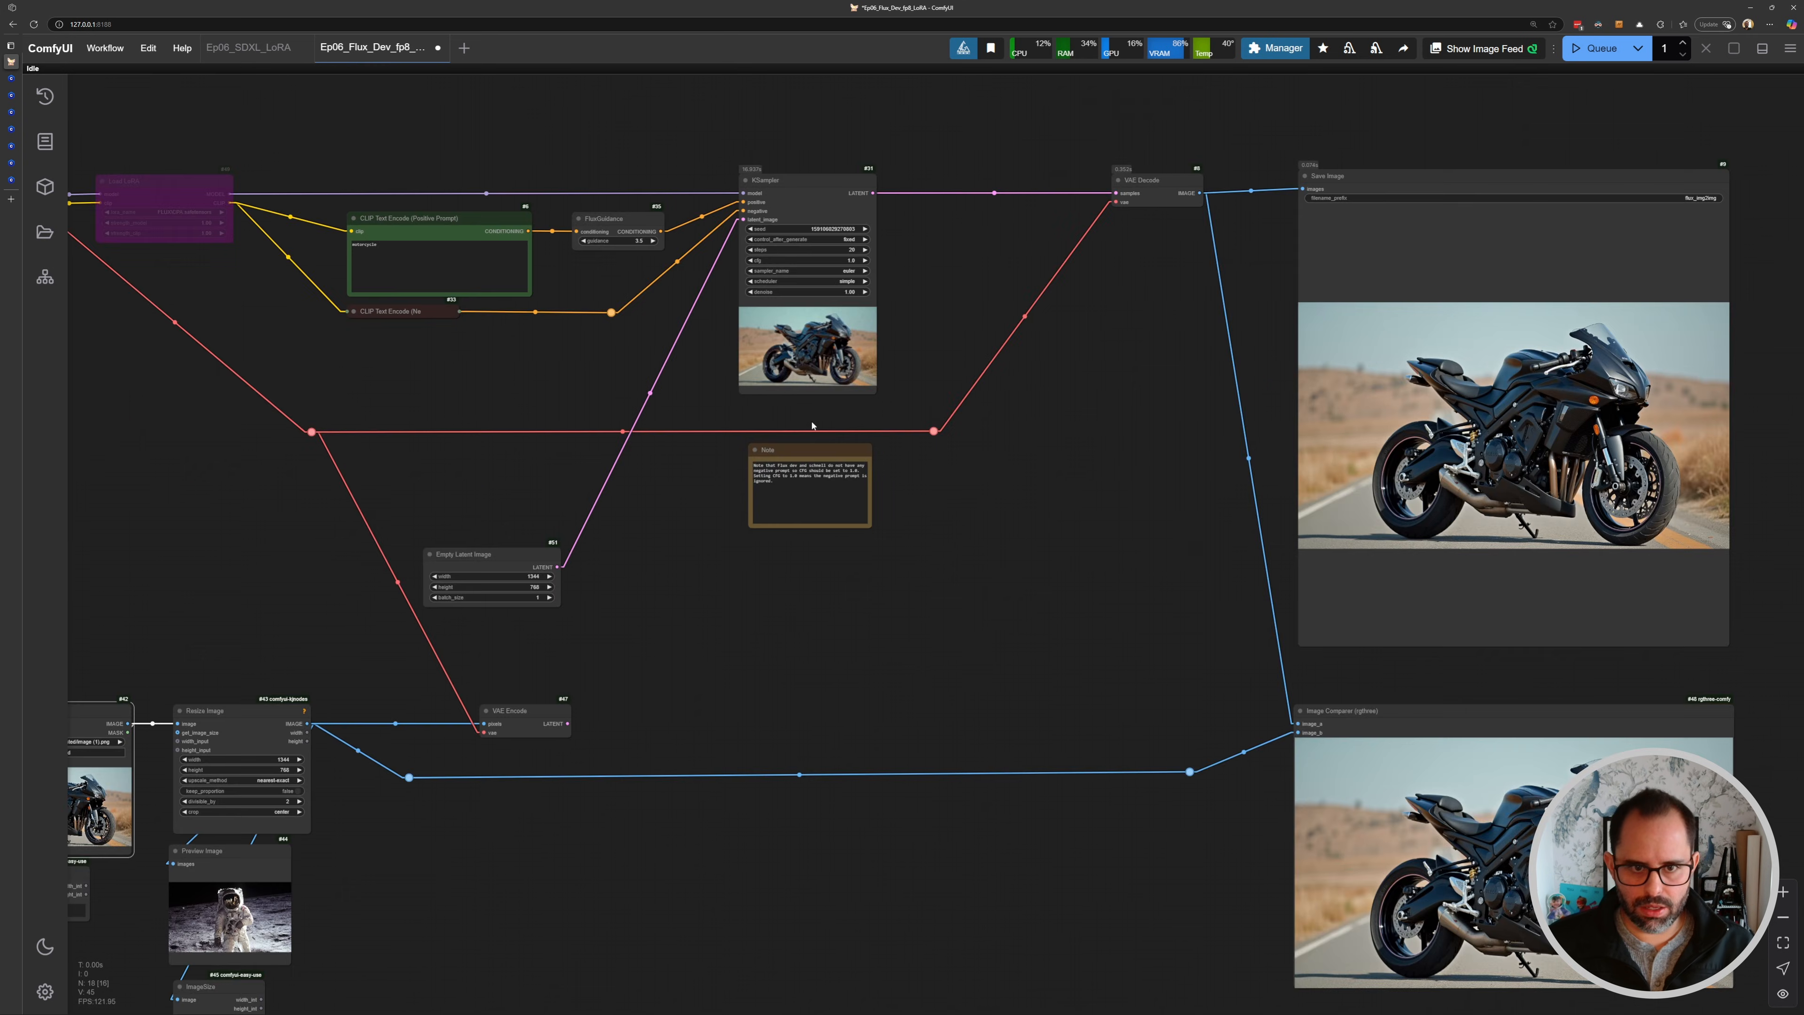
scroll(809, 289, up, 8)
scroll(896, 289, down, 6)
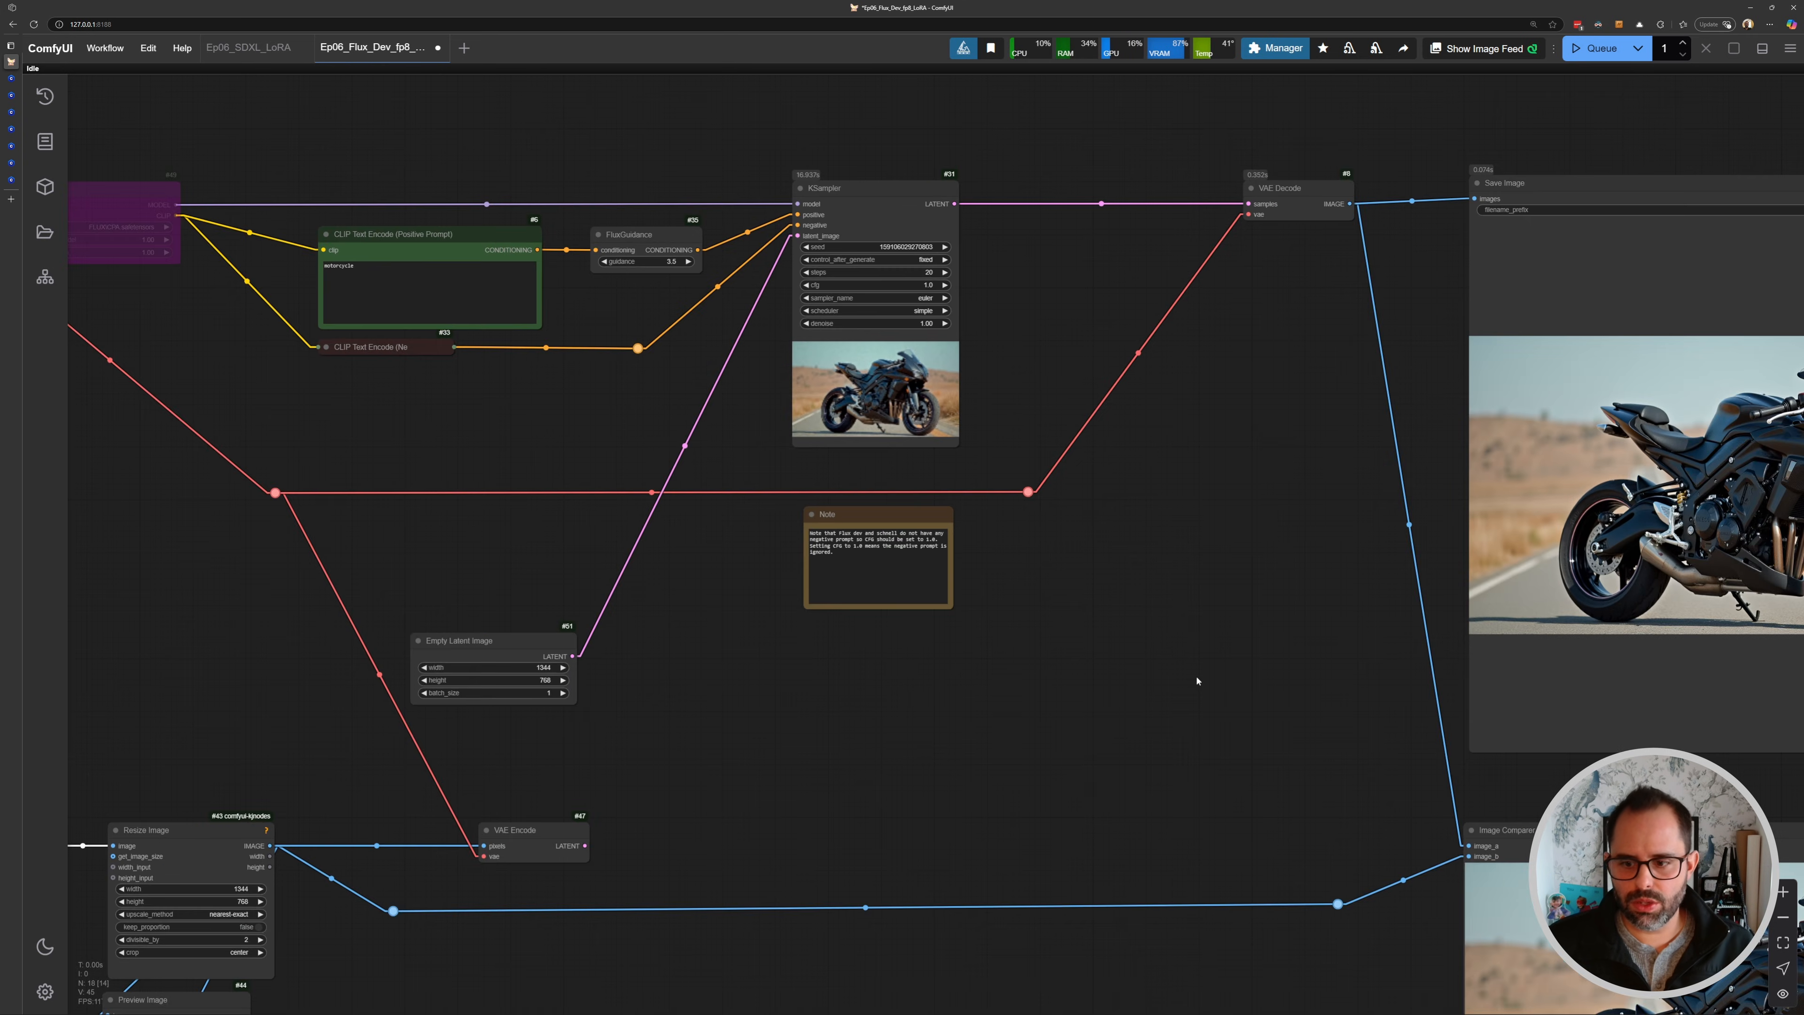
drag(489, 773, 728, 681)
scroll(687, 566, up, 3)
drag(707, 545, 732, 541)
drag(807, 447, 801, 653)
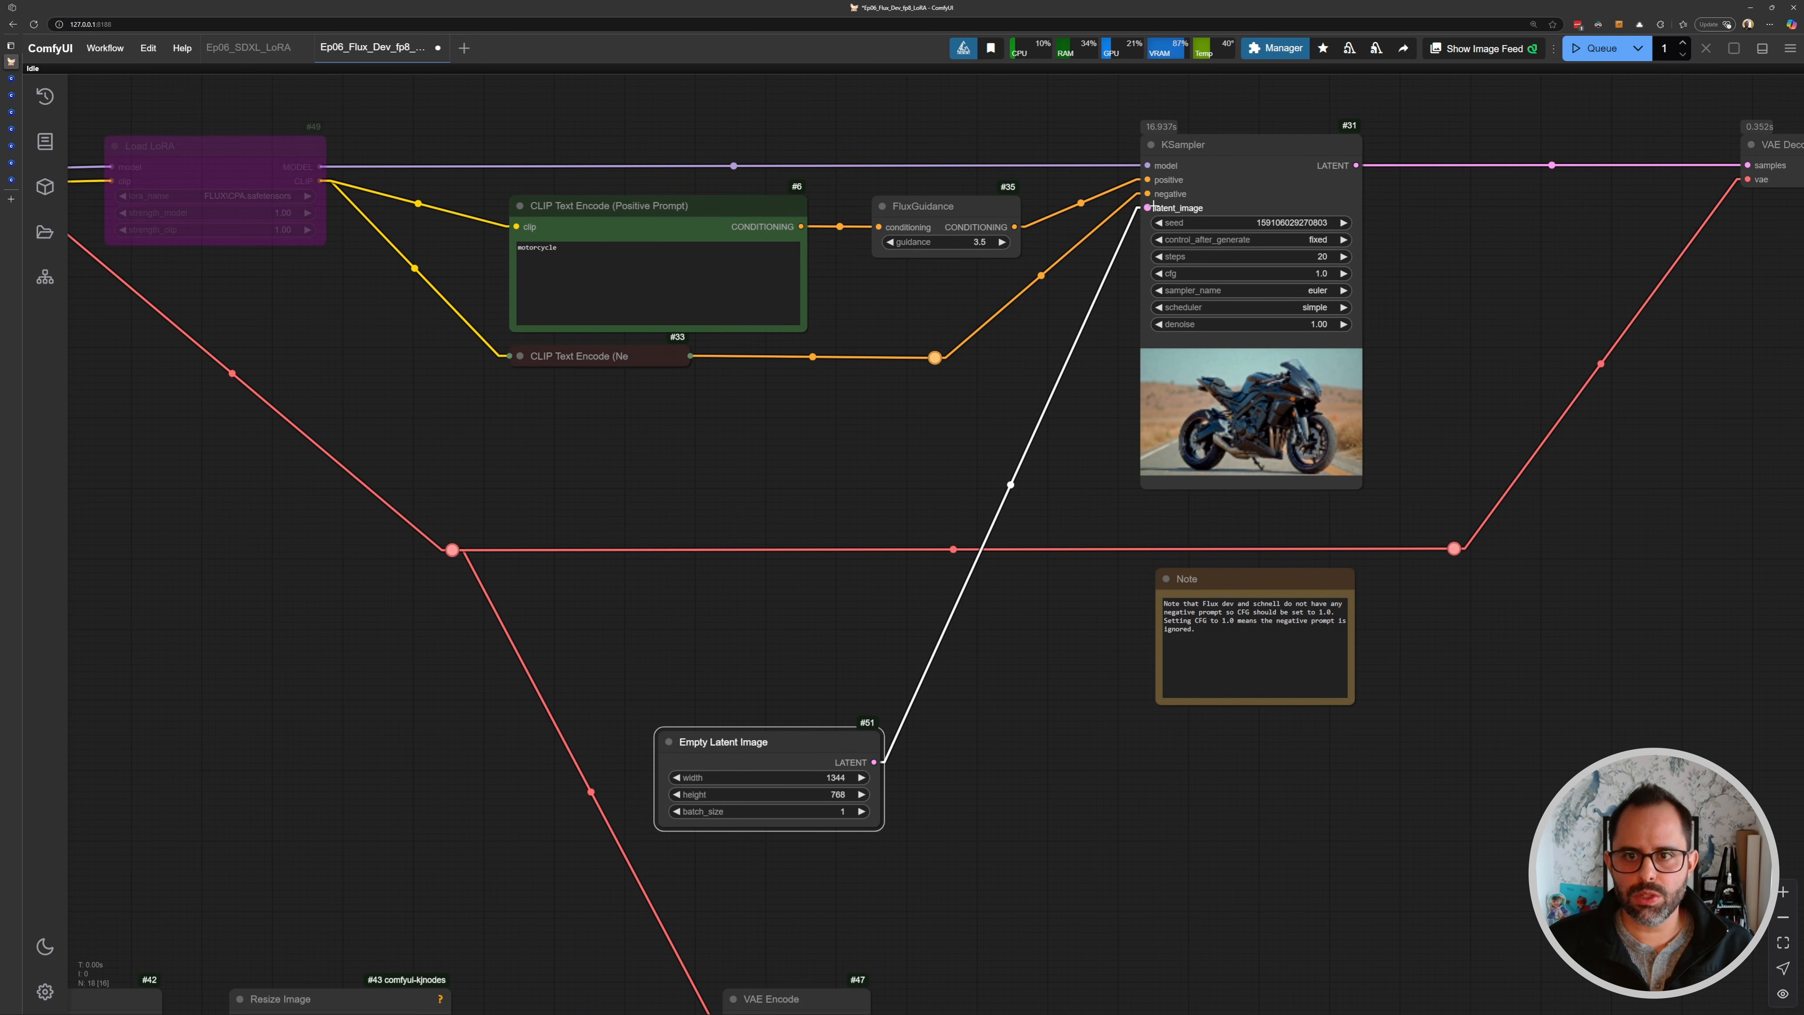
drag(981, 628, 1236, 398)
scroll(386, 765, down, 1)
drag(374, 715, 555, 765)
scroll(567, 626, down, 3)
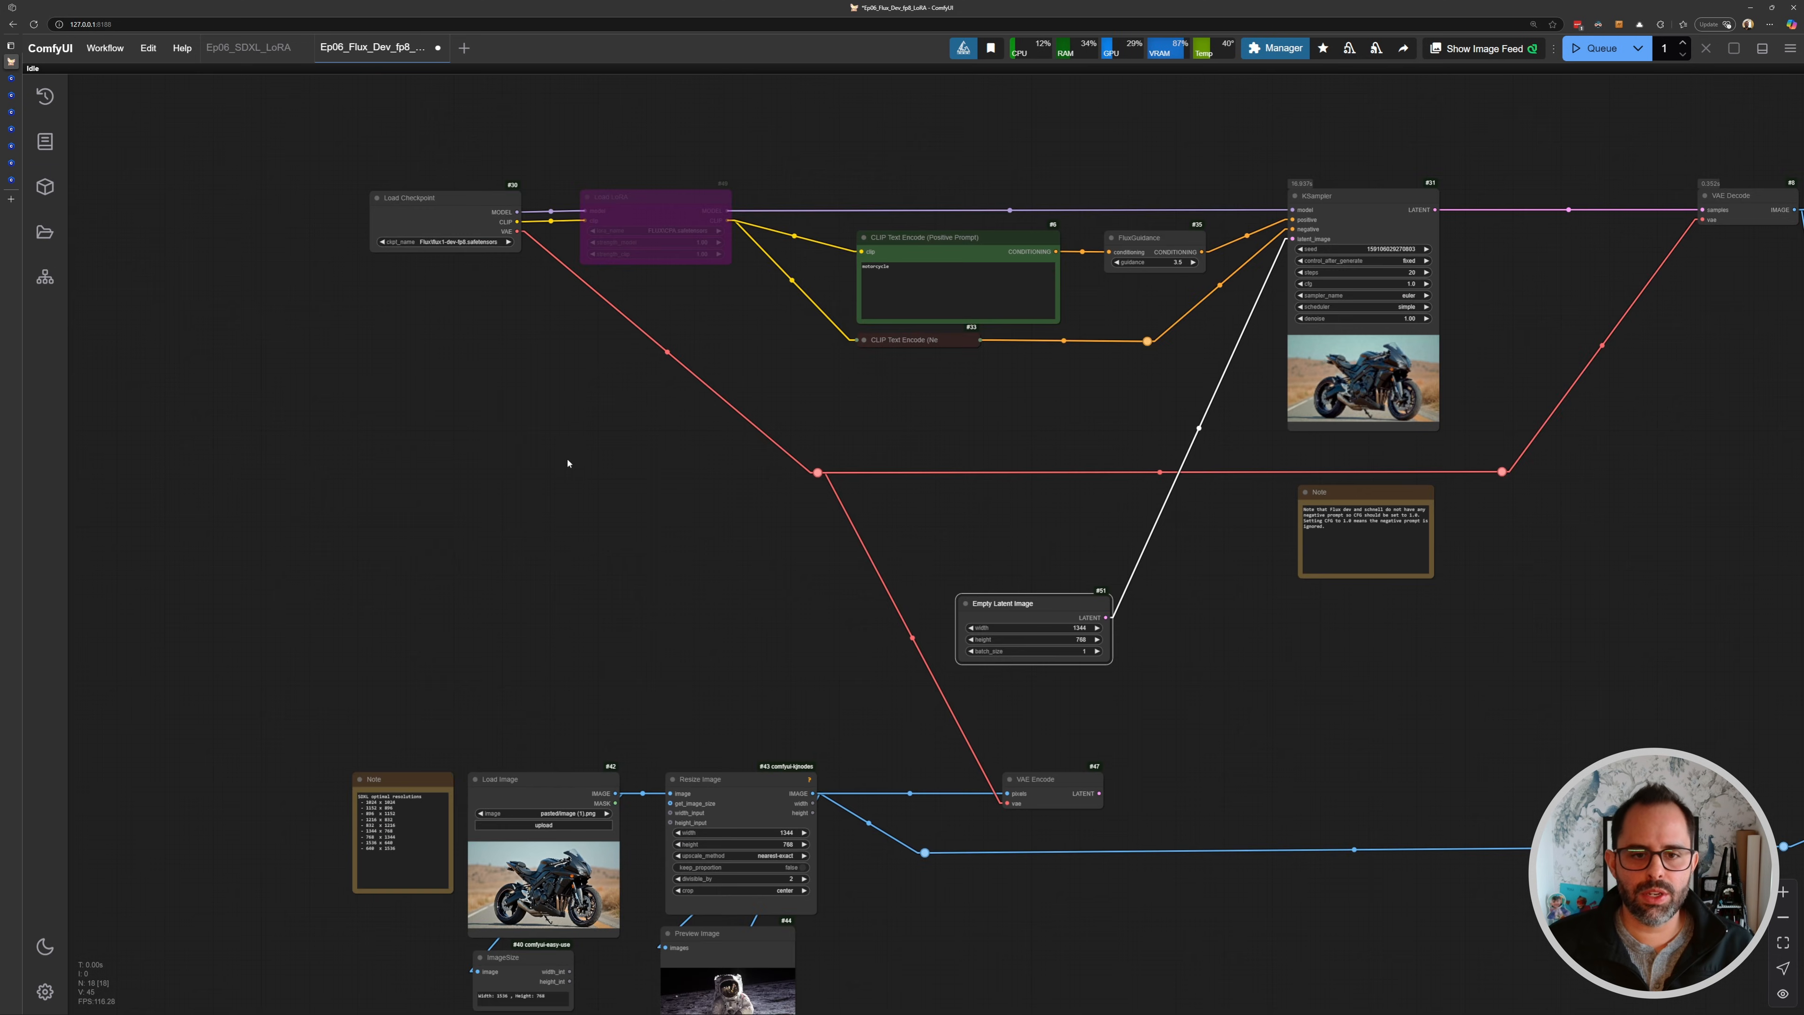
drag(673, 419, 740, 492)
- Re-enable the bypassed Load LoRA node and open its lora_name list to choose a LoRA
scroll(661, 269, up, 11)
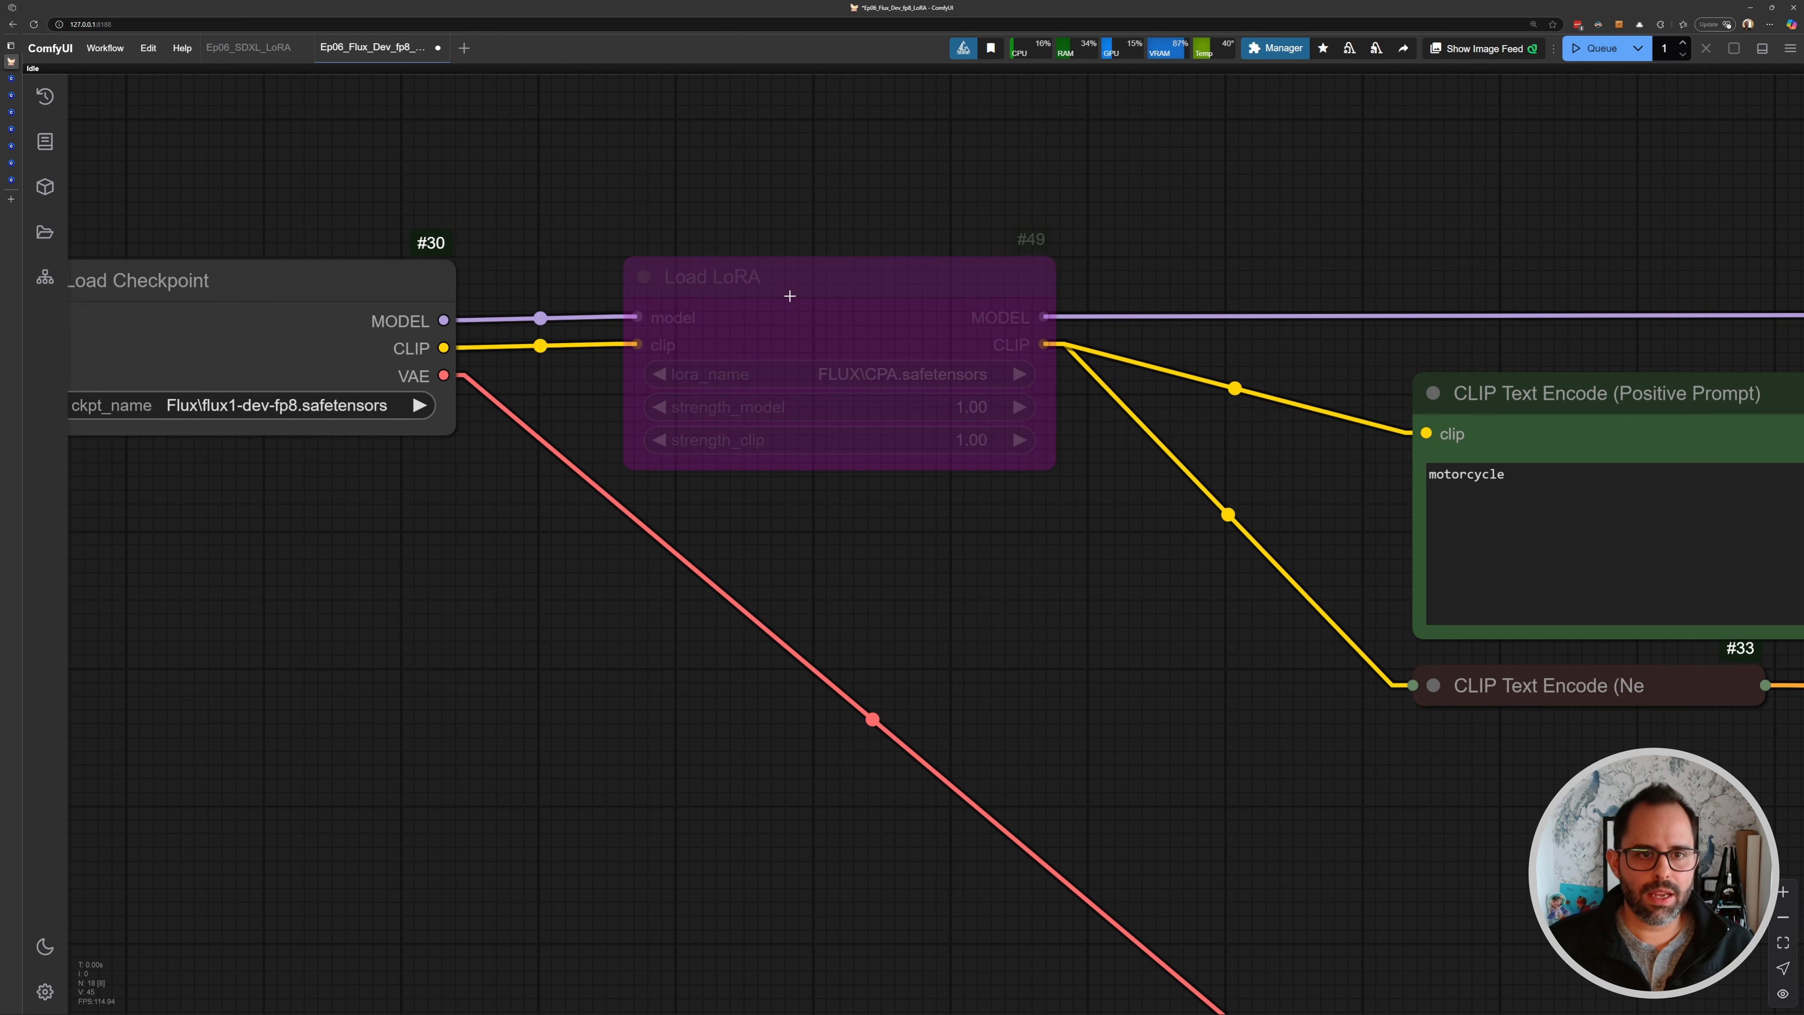
click(764, 282)
key(ctrl+b)
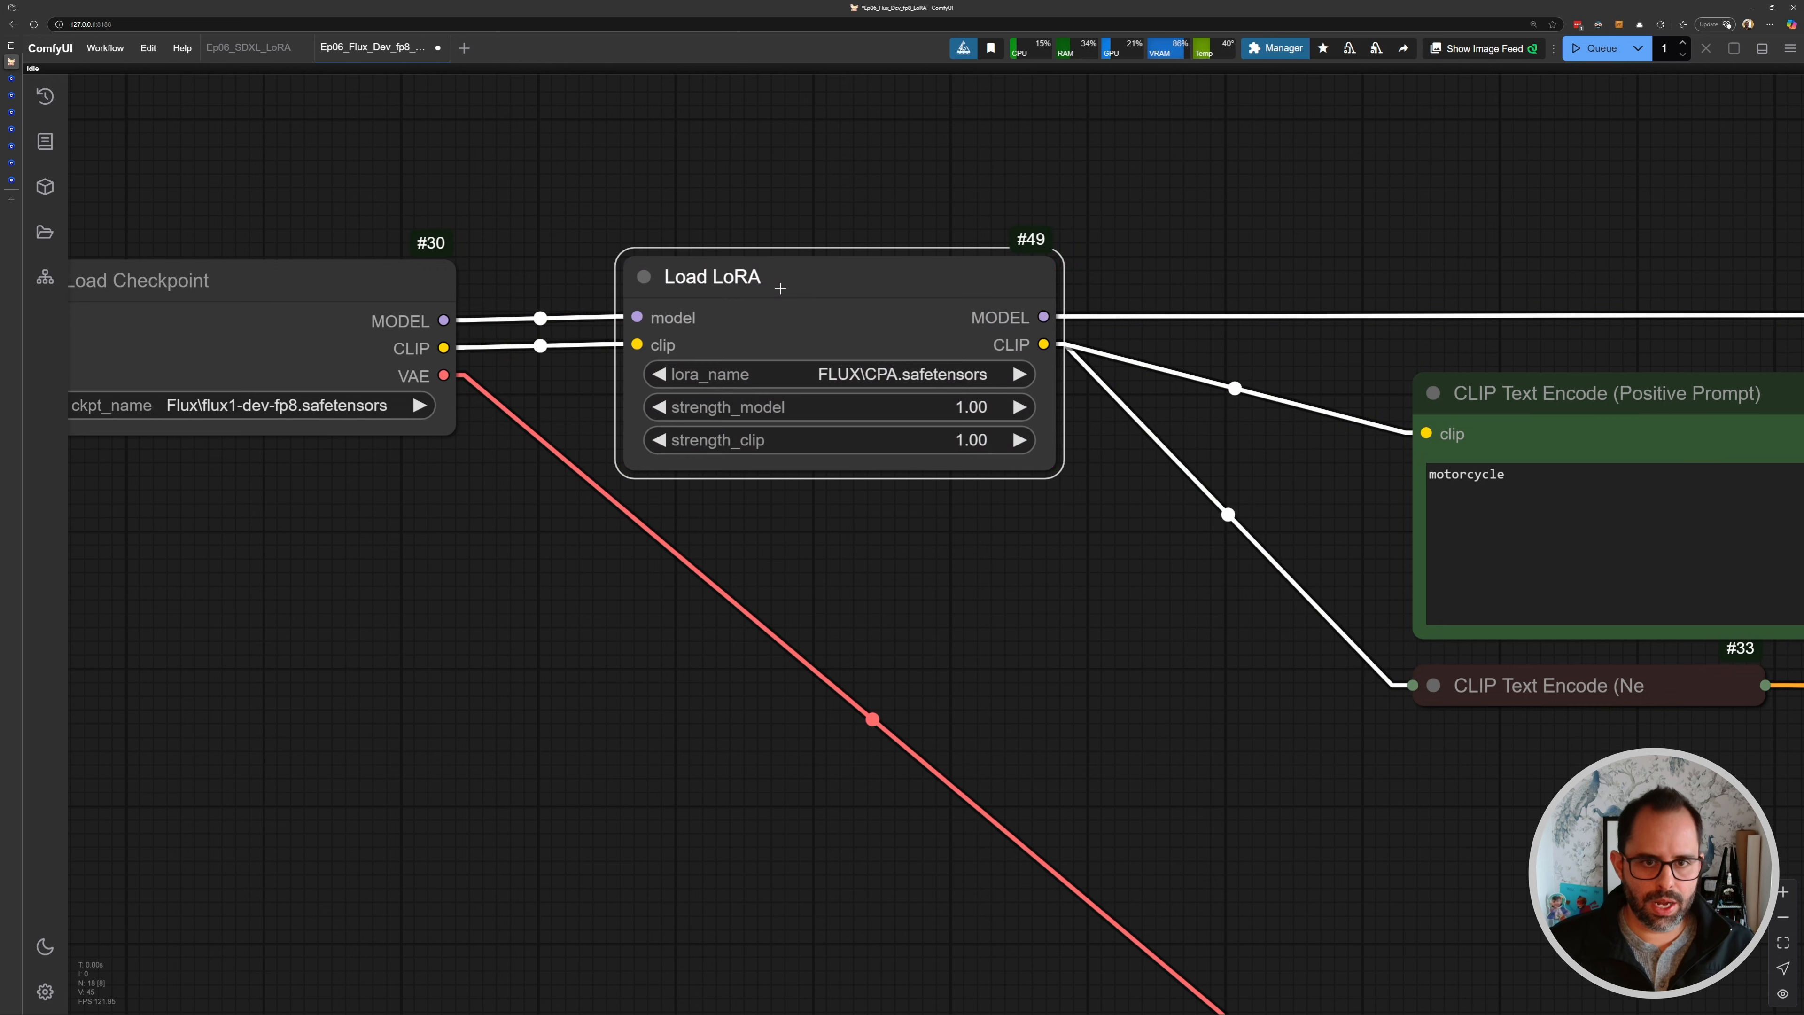
click(779, 226)
click(774, 378)
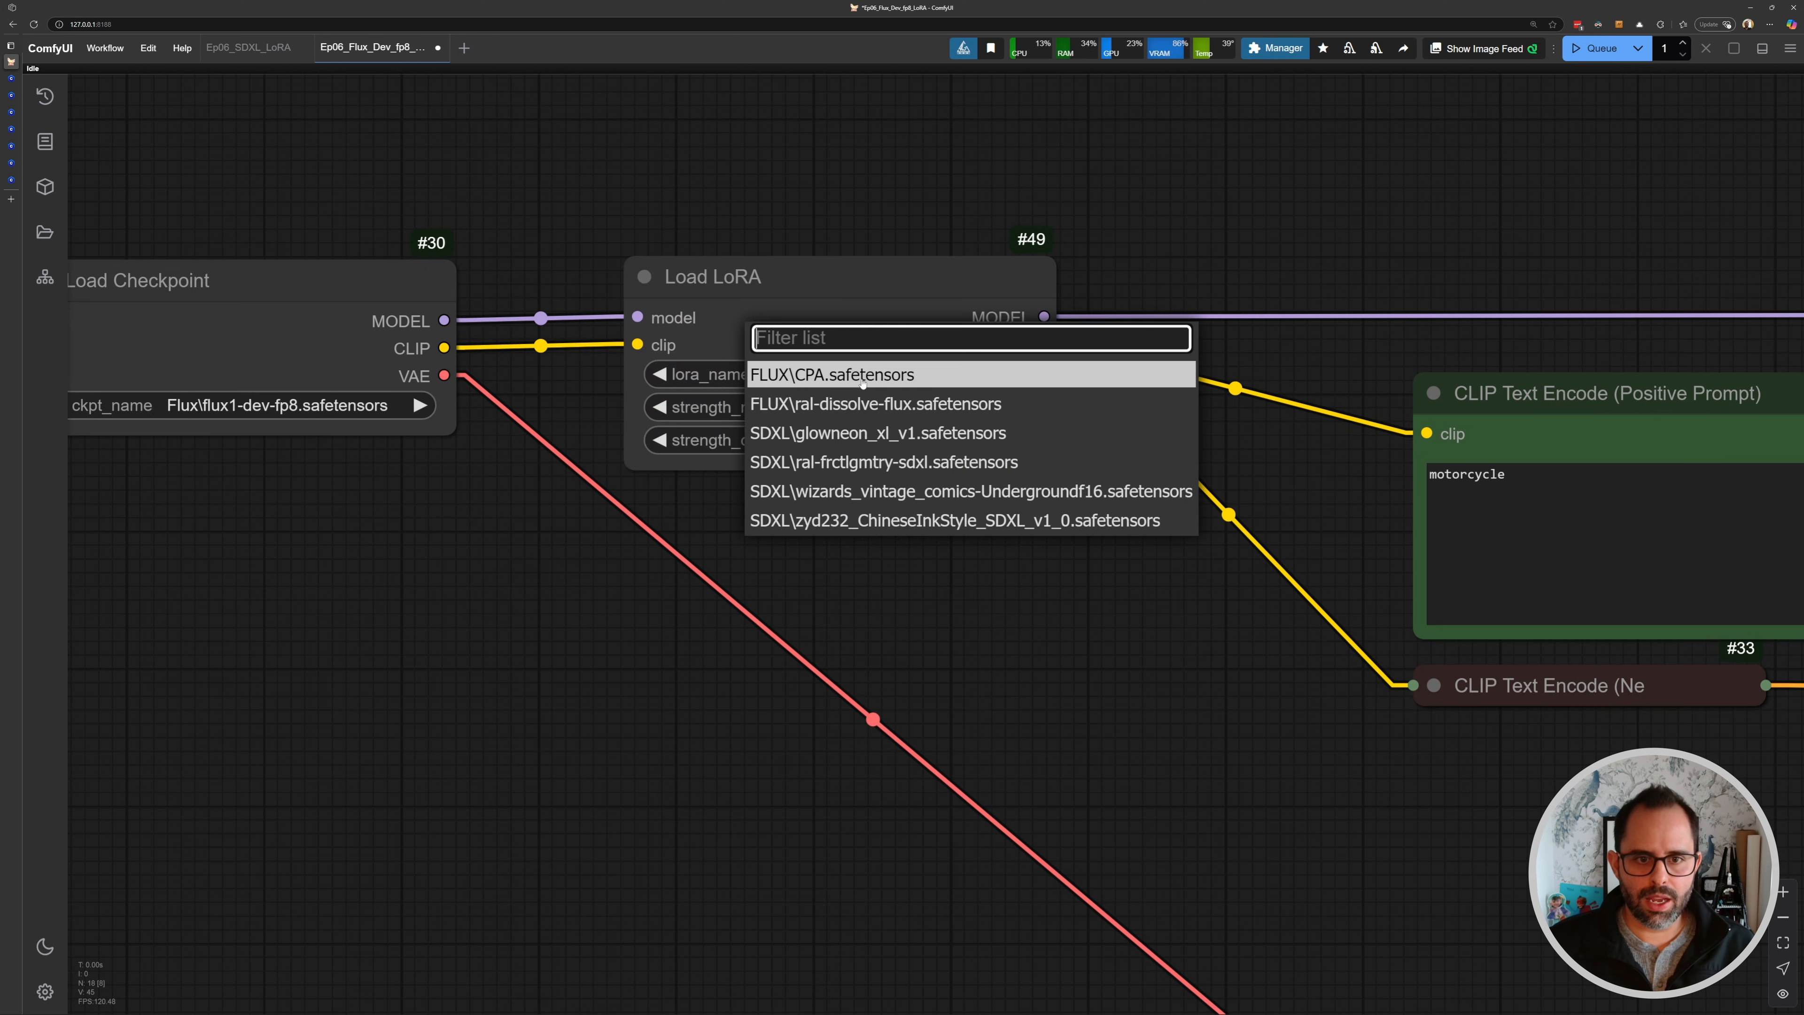
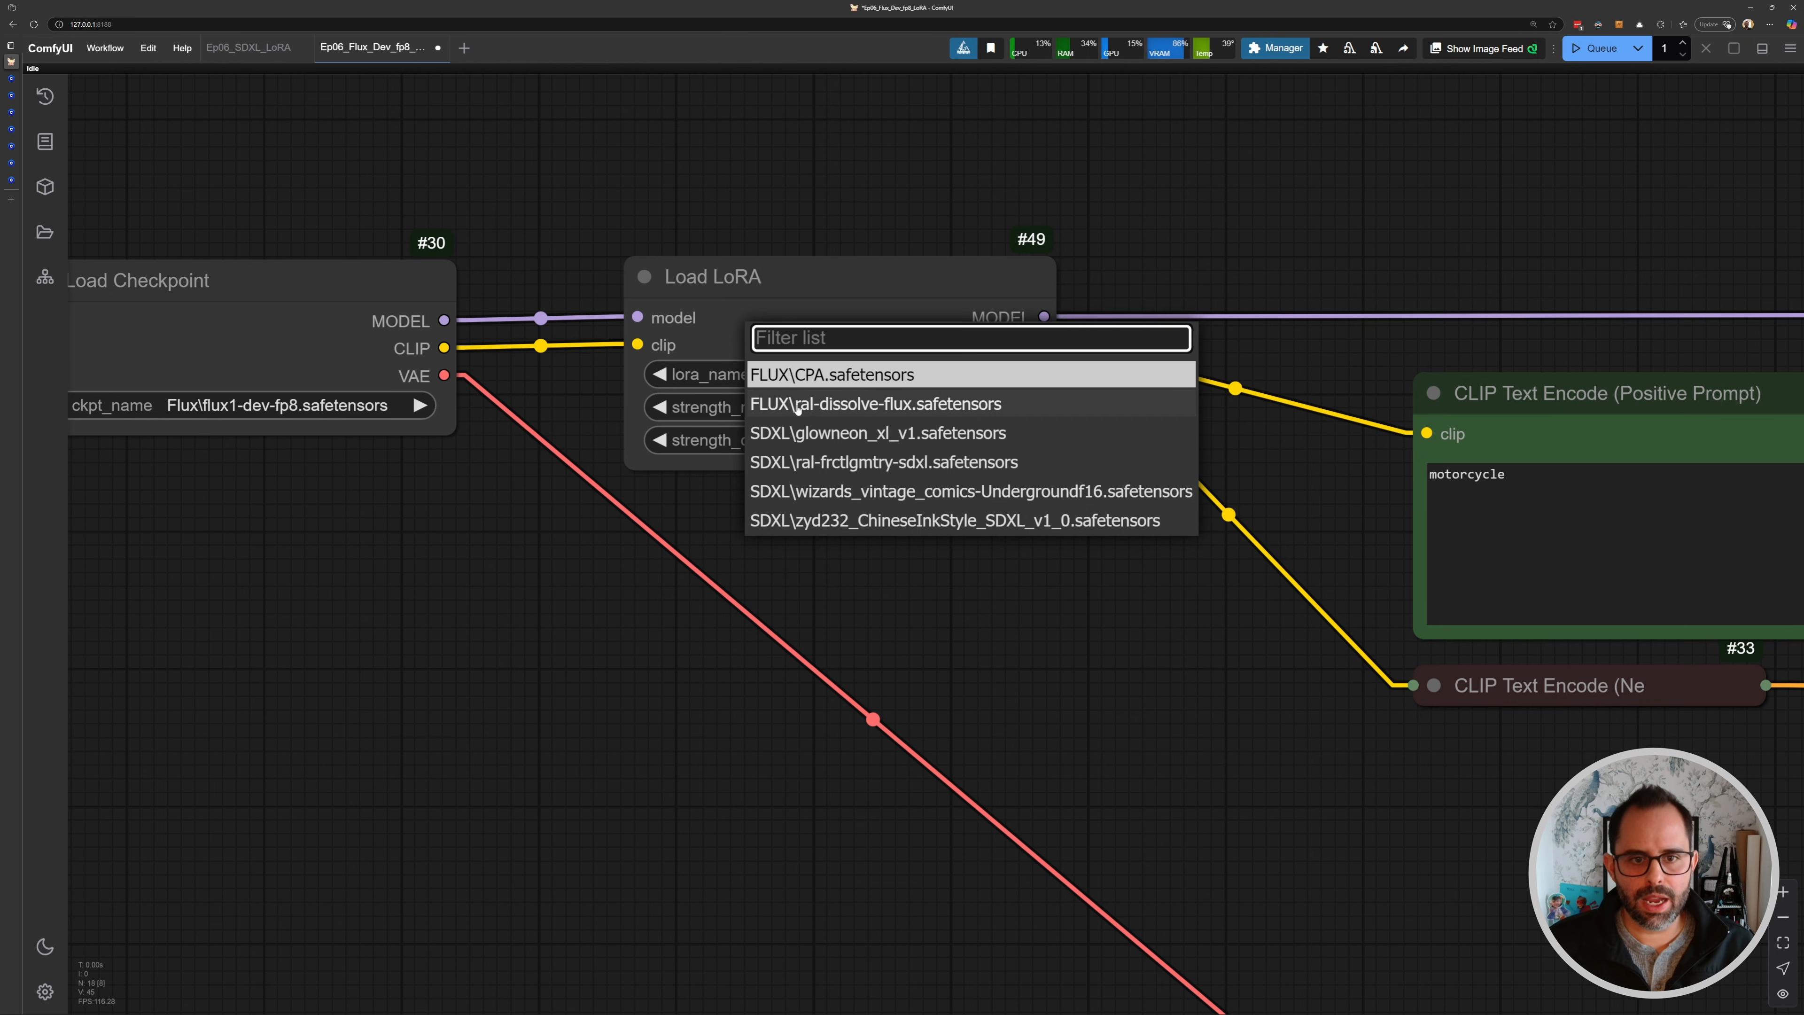
- Choose FLUX\CPA.safetensors as the LoRA and copy its cyberpunk trigger word from the Cyberpunk Anime Style page on Civitai
click(798, 376)
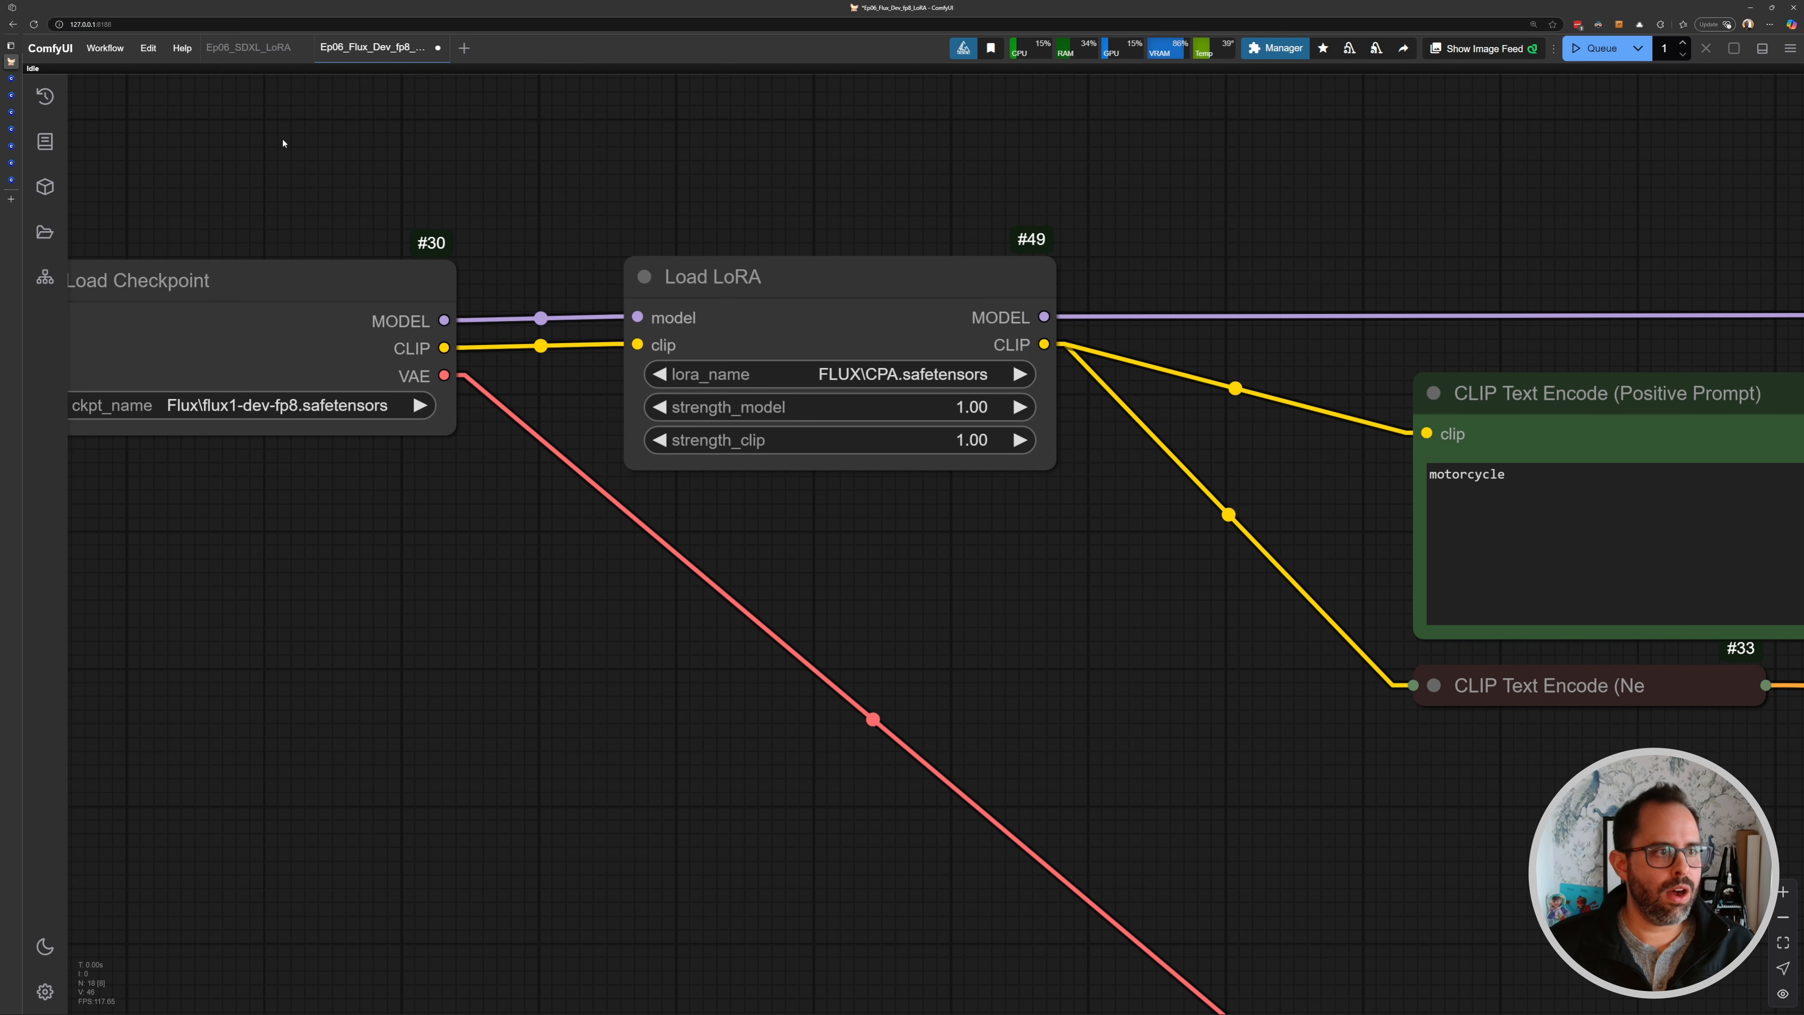
click(57, 164)
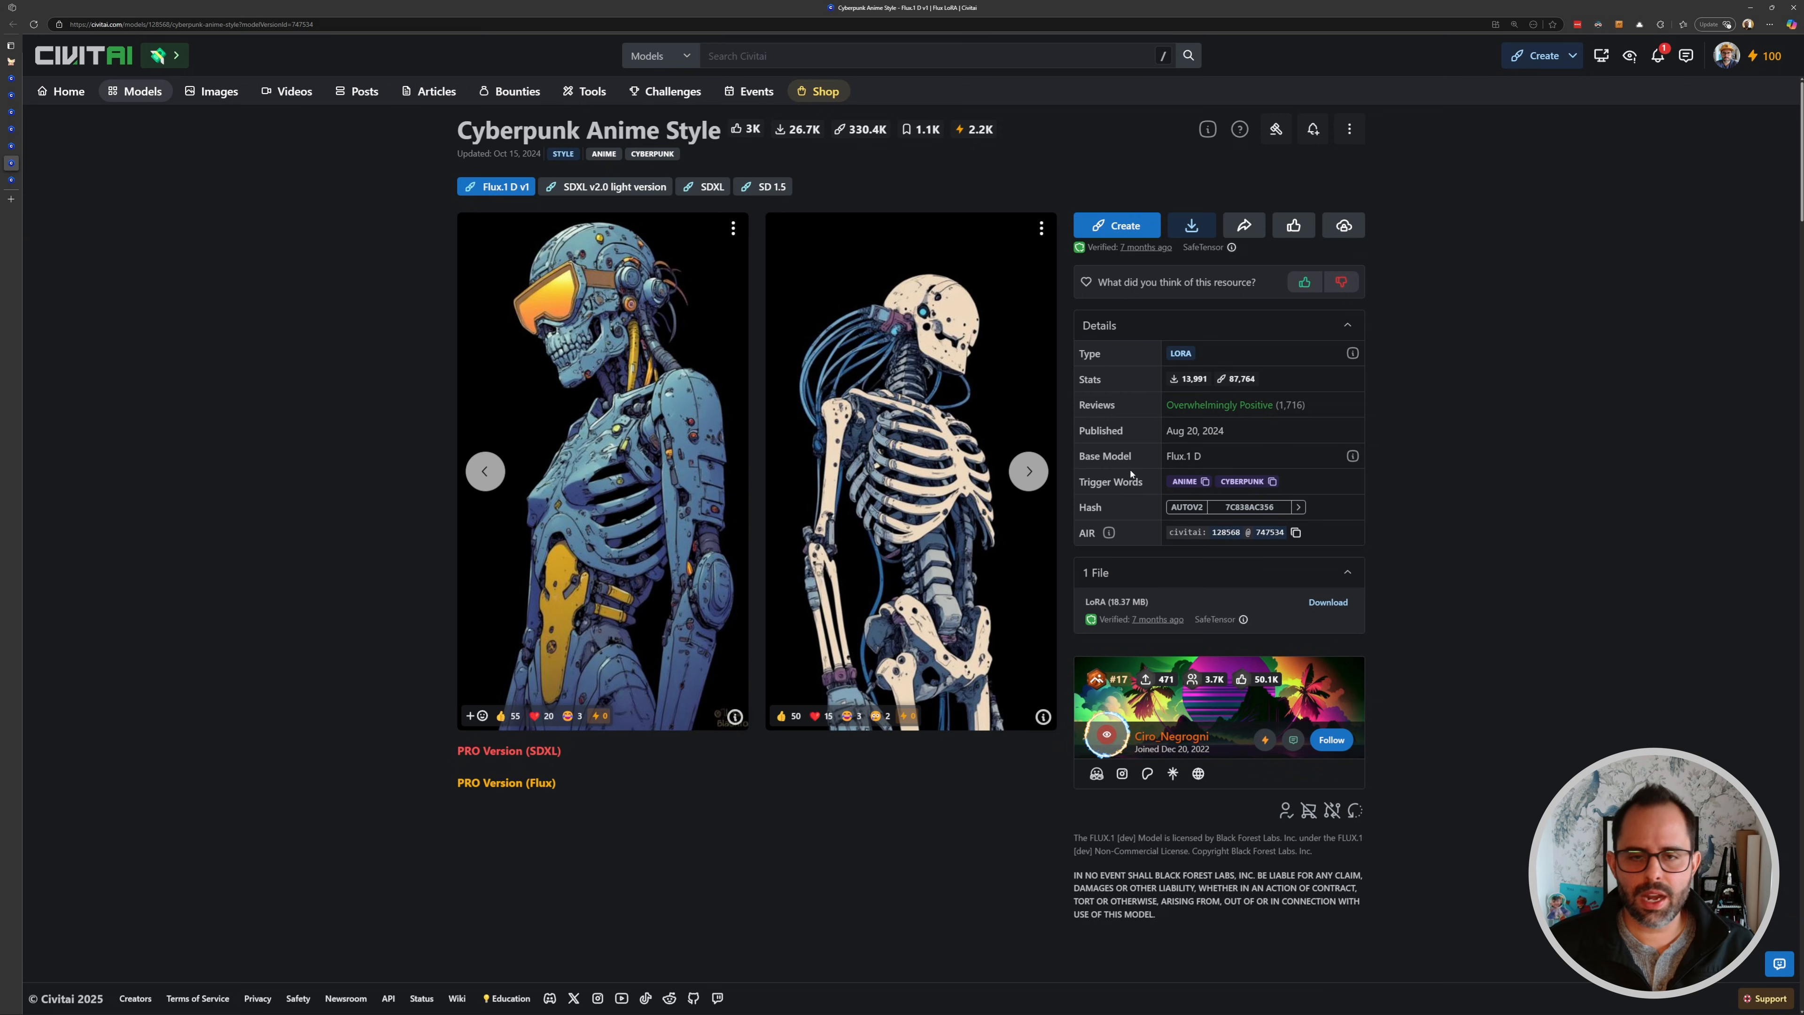
click(1268, 482)
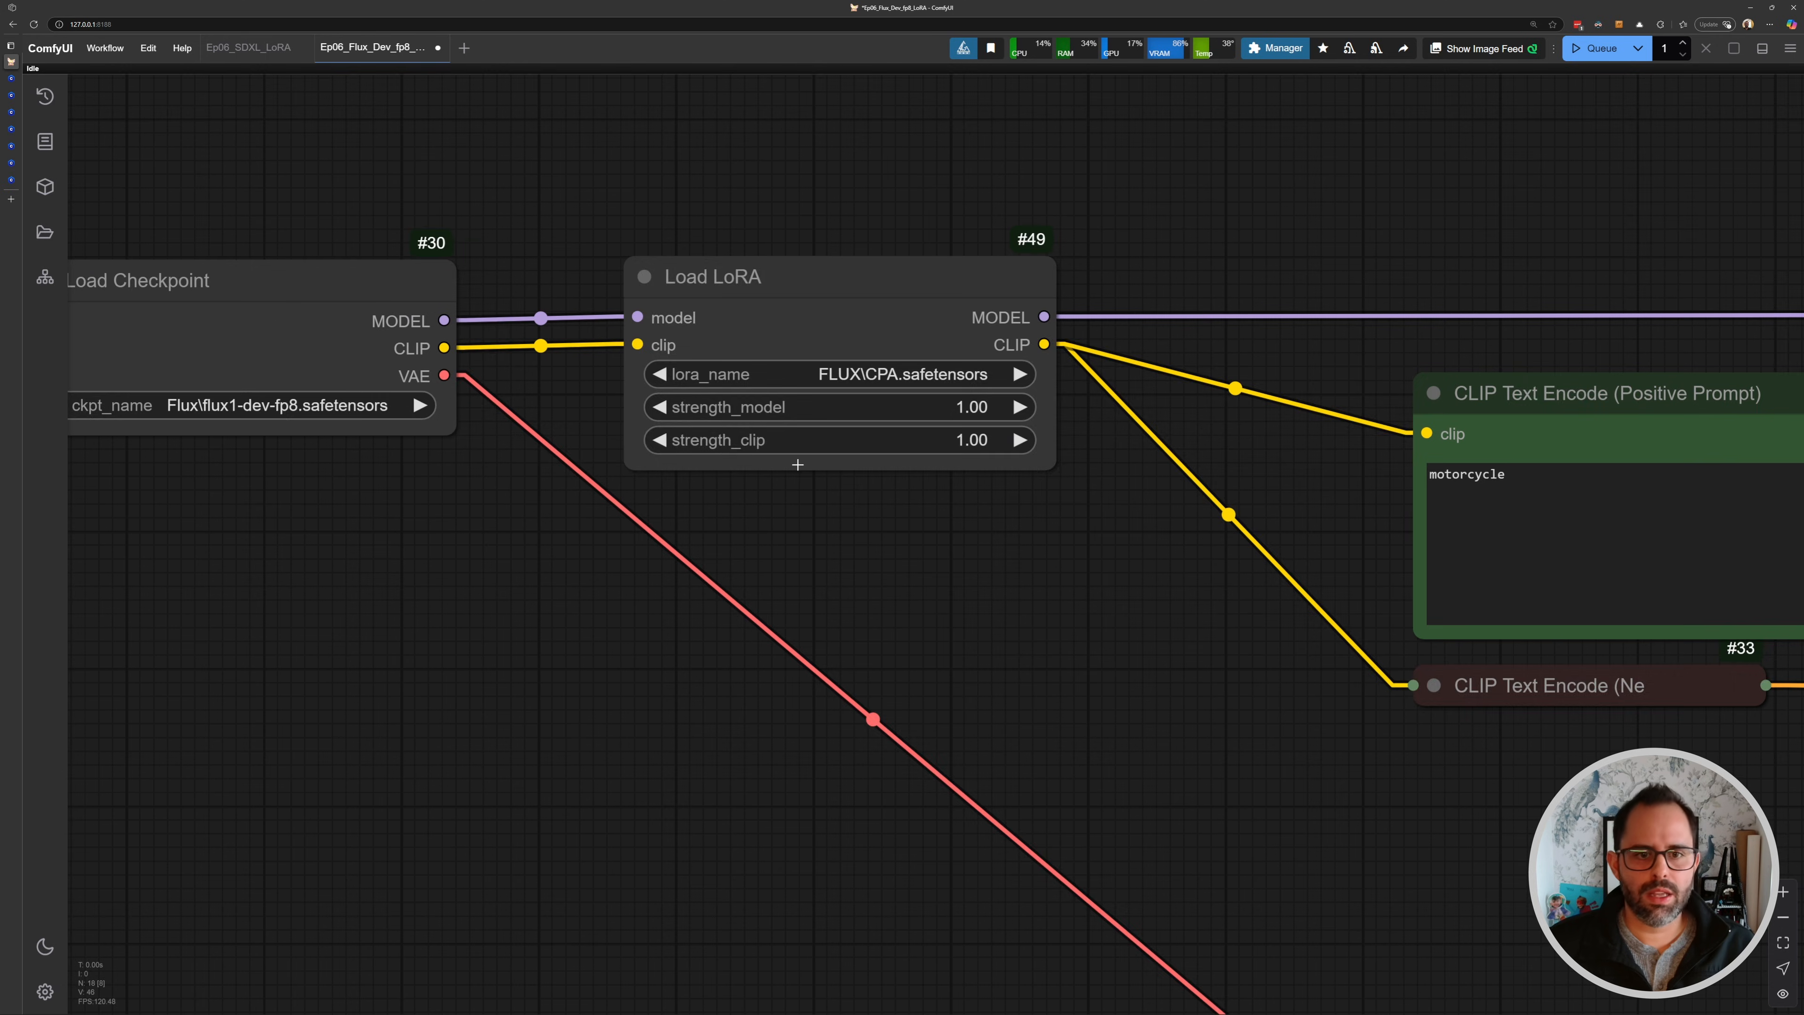
- Append the trigger words so the positive prompt reads "motorcycle, cyberpunk, anime"
drag(1065, 540, 544, 482)
click(1060, 427)
text(,)
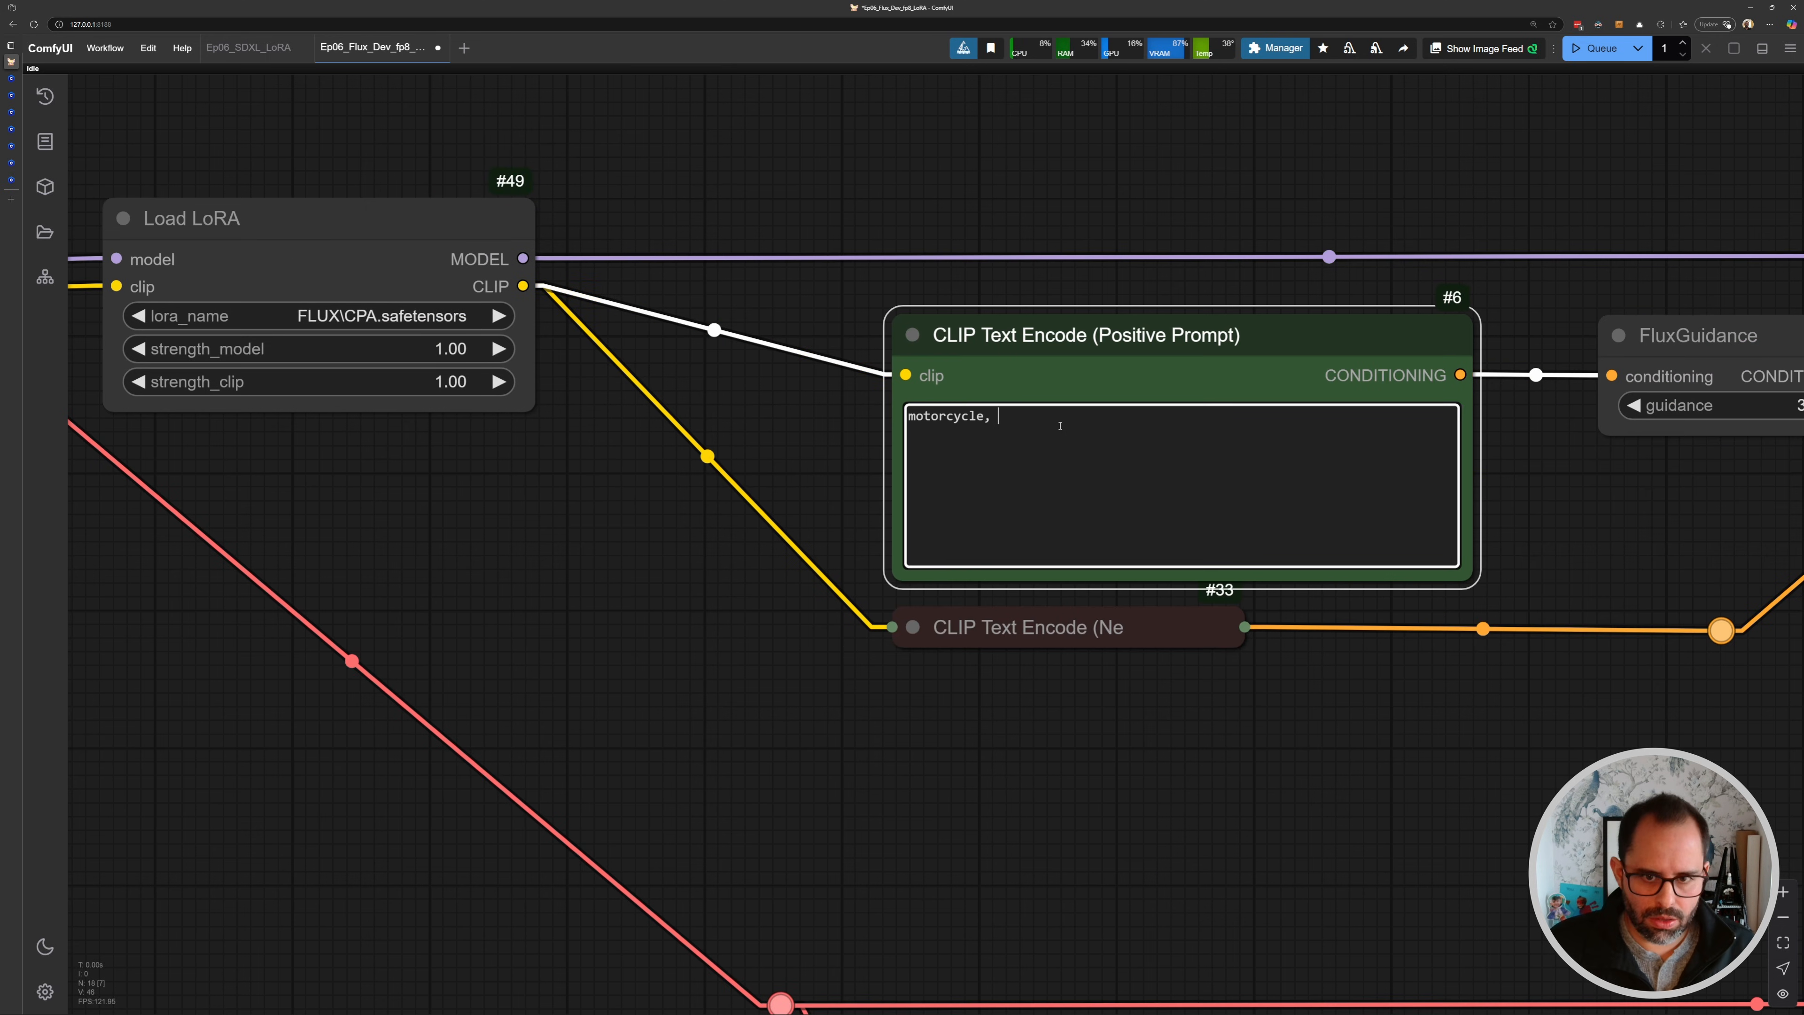
key(ctrl+v)
text(, anime)
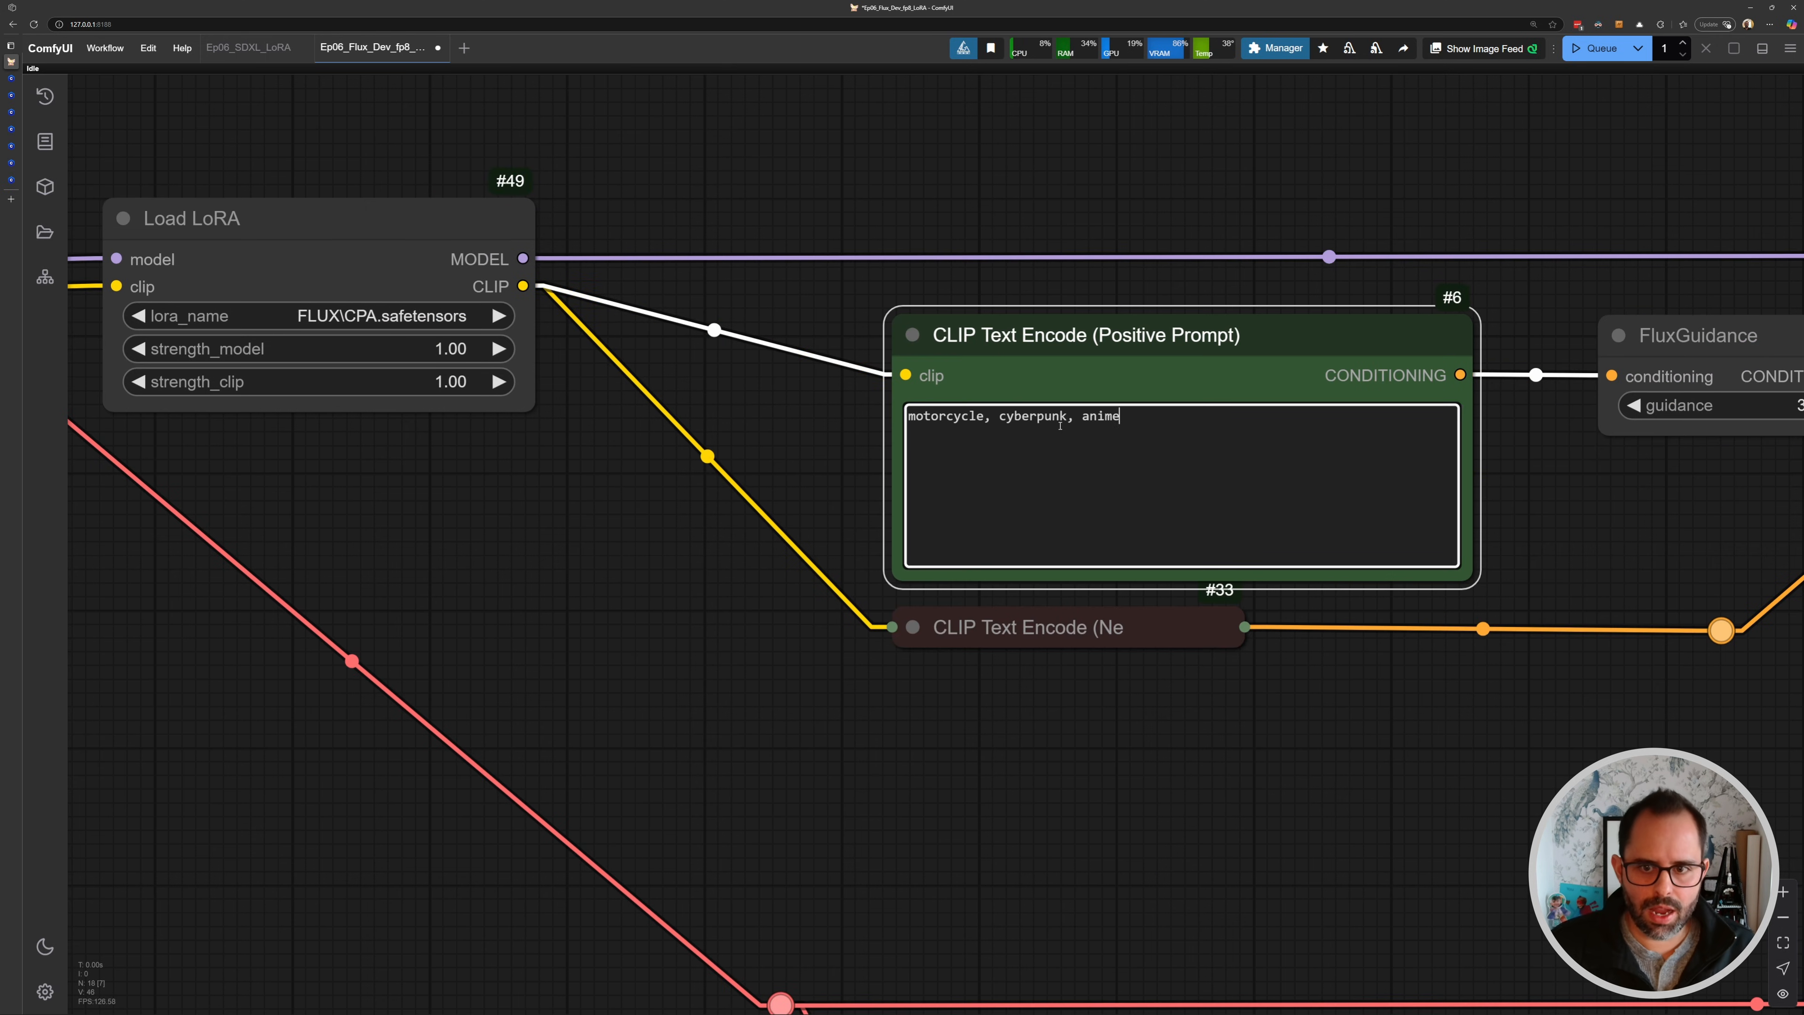
- Bypass the Load LoRA node and queue the workflow to generate without the LoRA
scroll(1010, 381, up, 2)
scroll(898, 390, down, 5)
drag(644, 346, 837, 372)
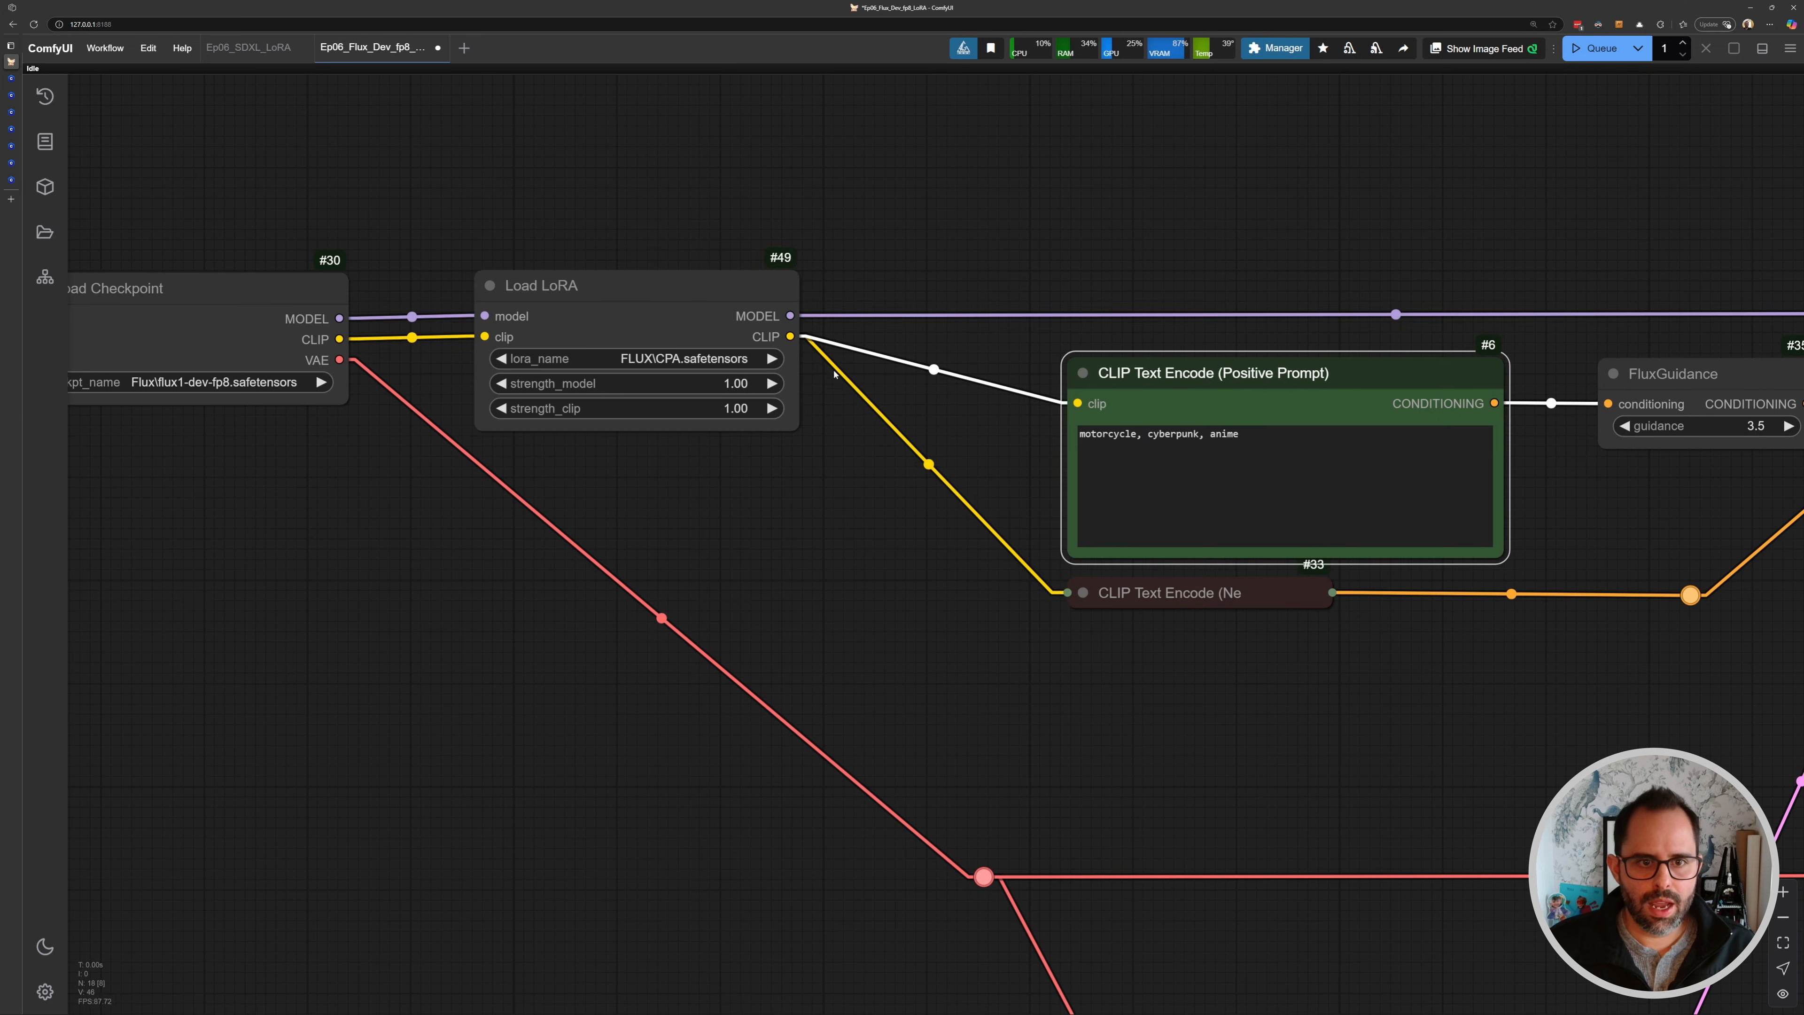
click(696, 312)
key(ctrl+b)
key(ctrl+Return)
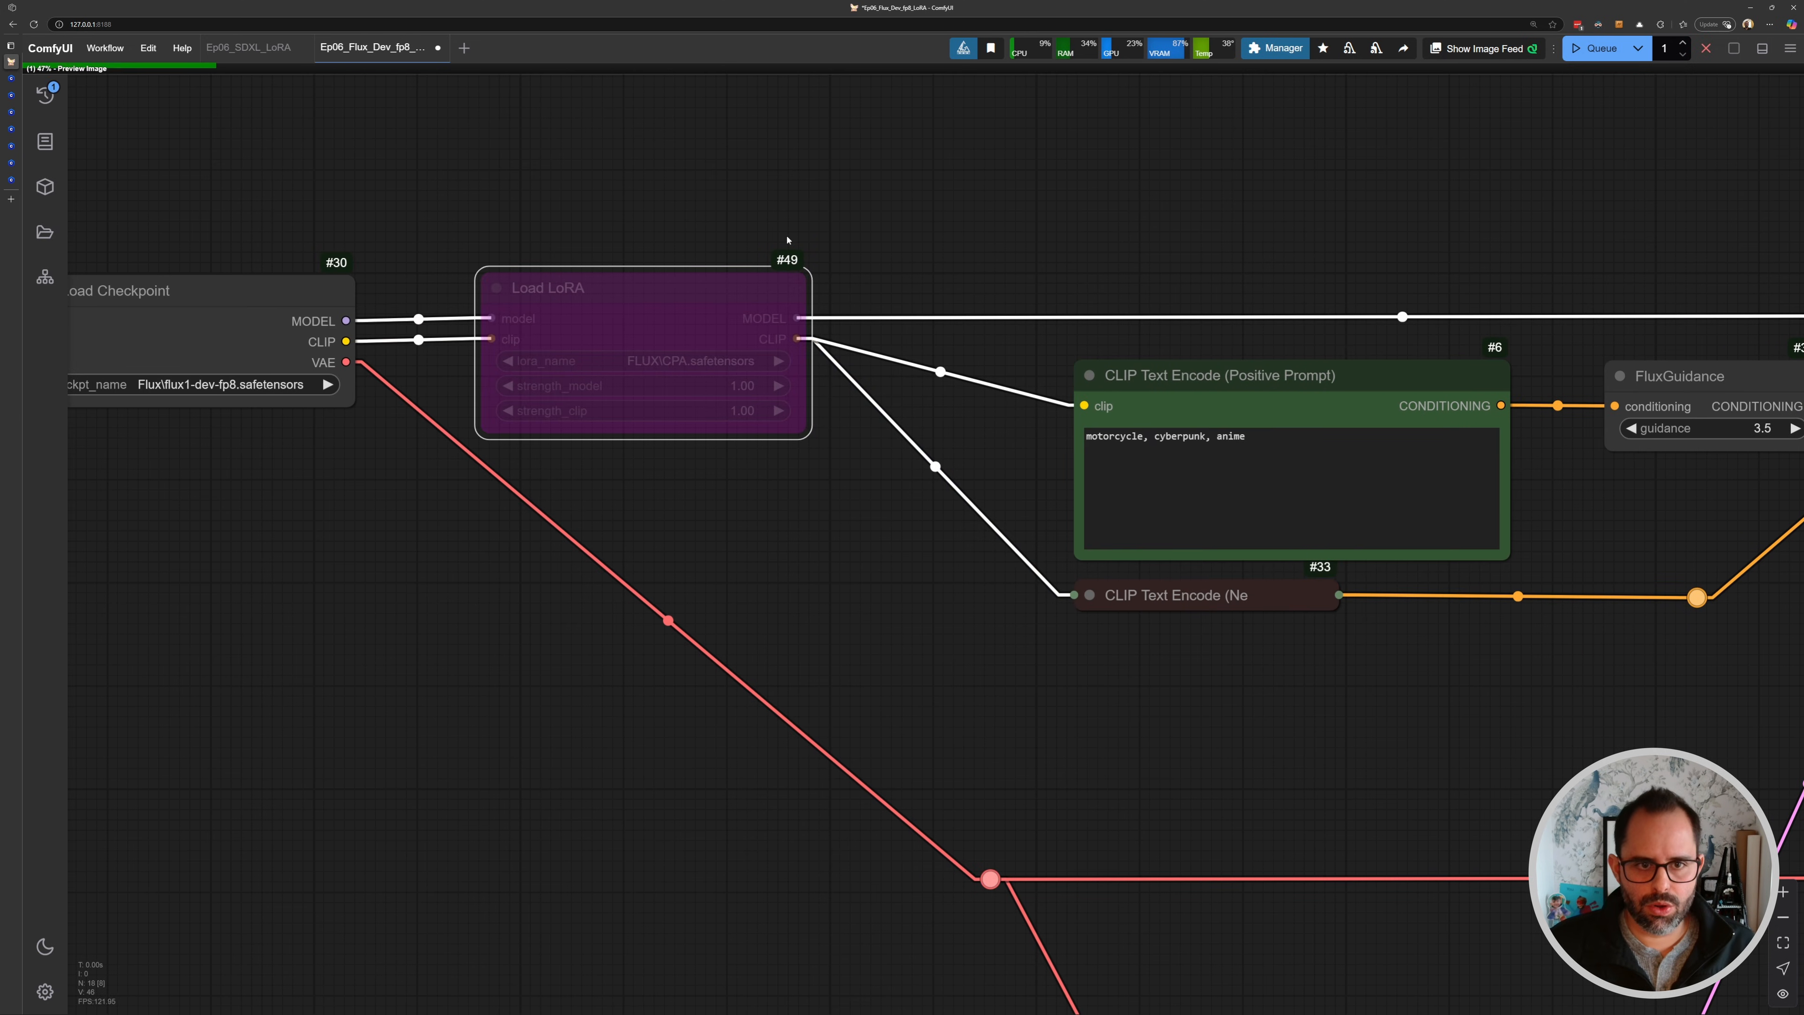
- Highlight the cyberpunk and anime trigger words in the positive prompt
drag(706, 273, 721, 278)
scroll(978, 360, down, 6)
drag(1494, 449, 984, 371)
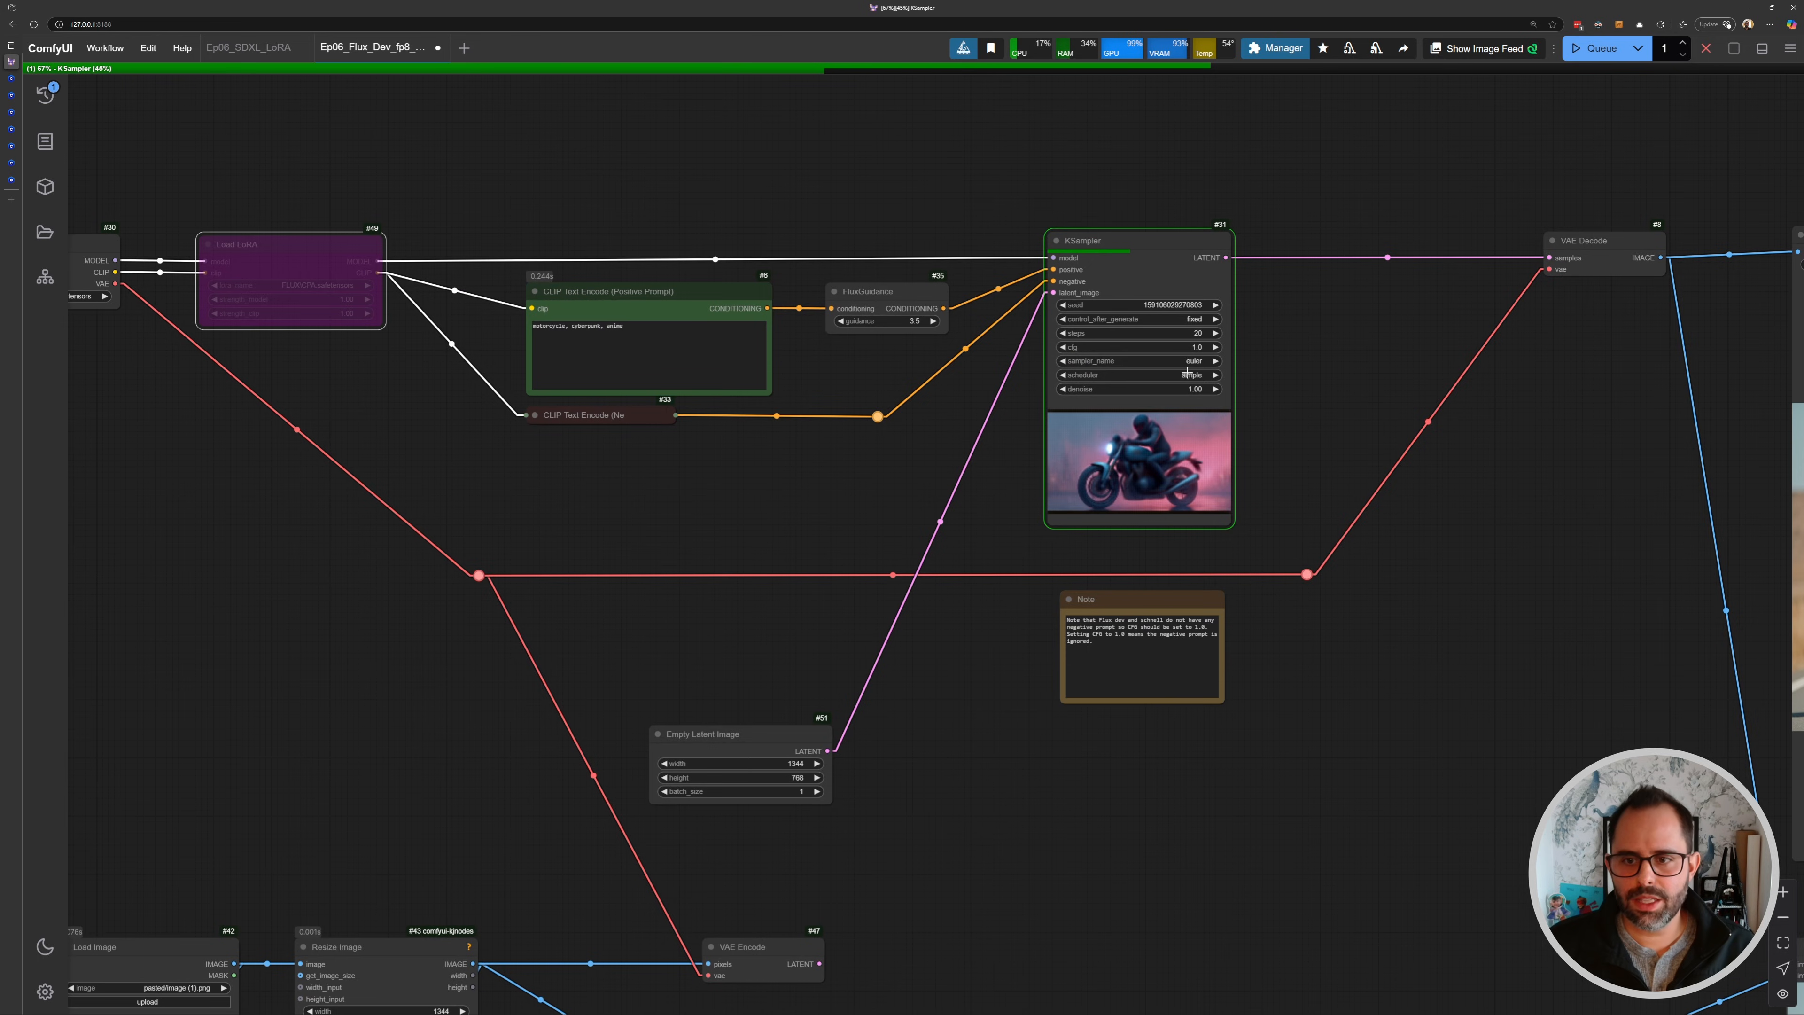
drag(1287, 496, 1120, 488)
scroll(377, 287, up, 15)
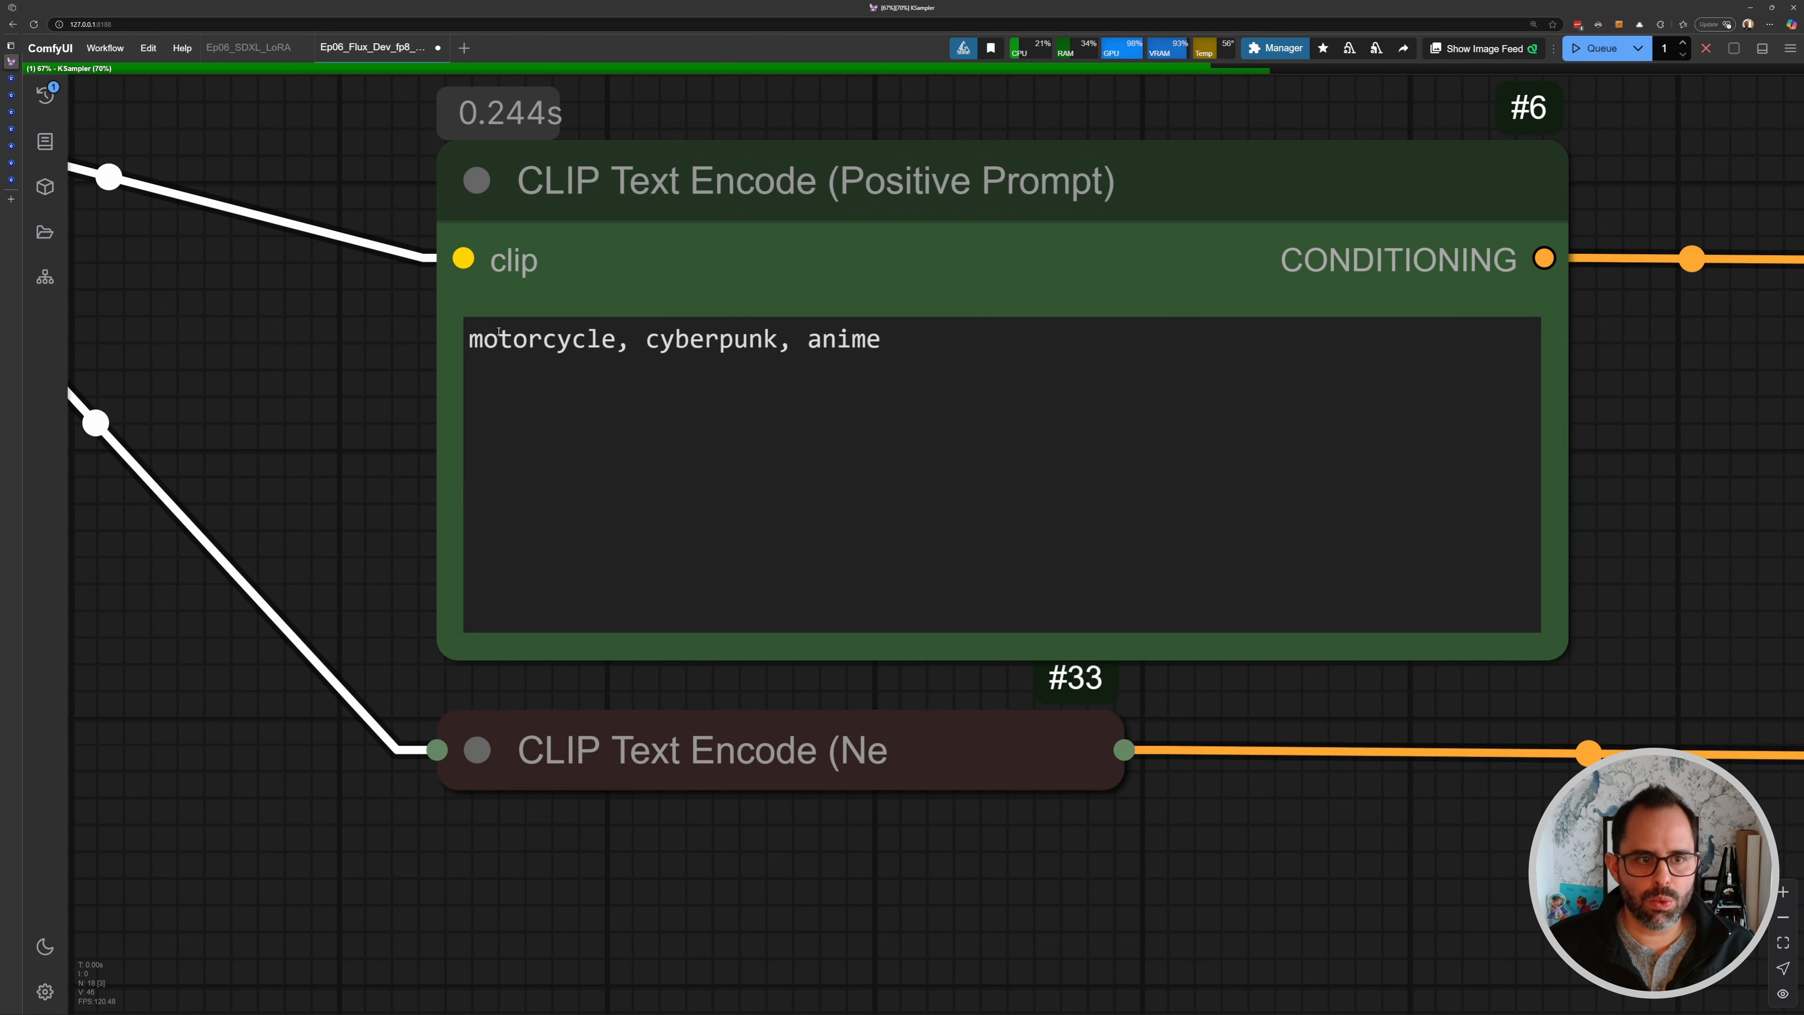
double_click(471, 343)
drag(645, 339, 872, 344)
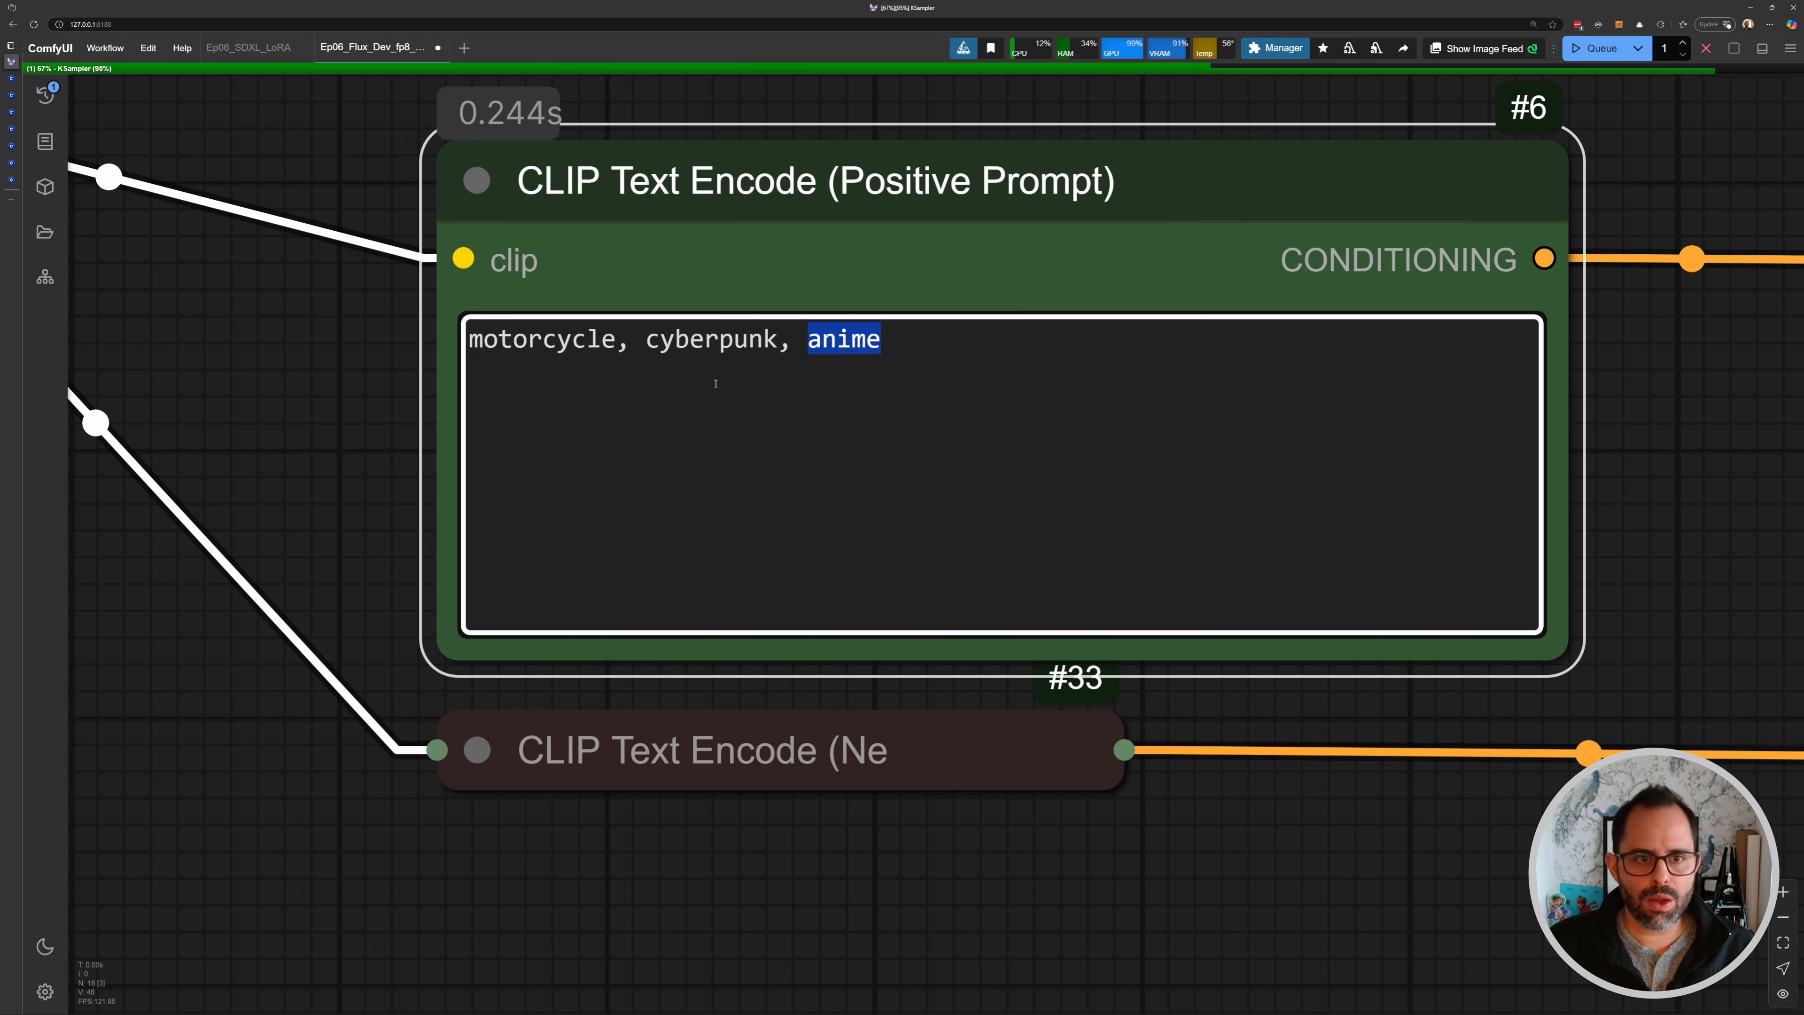
click(720, 370)
drag(646, 341, 923, 343)
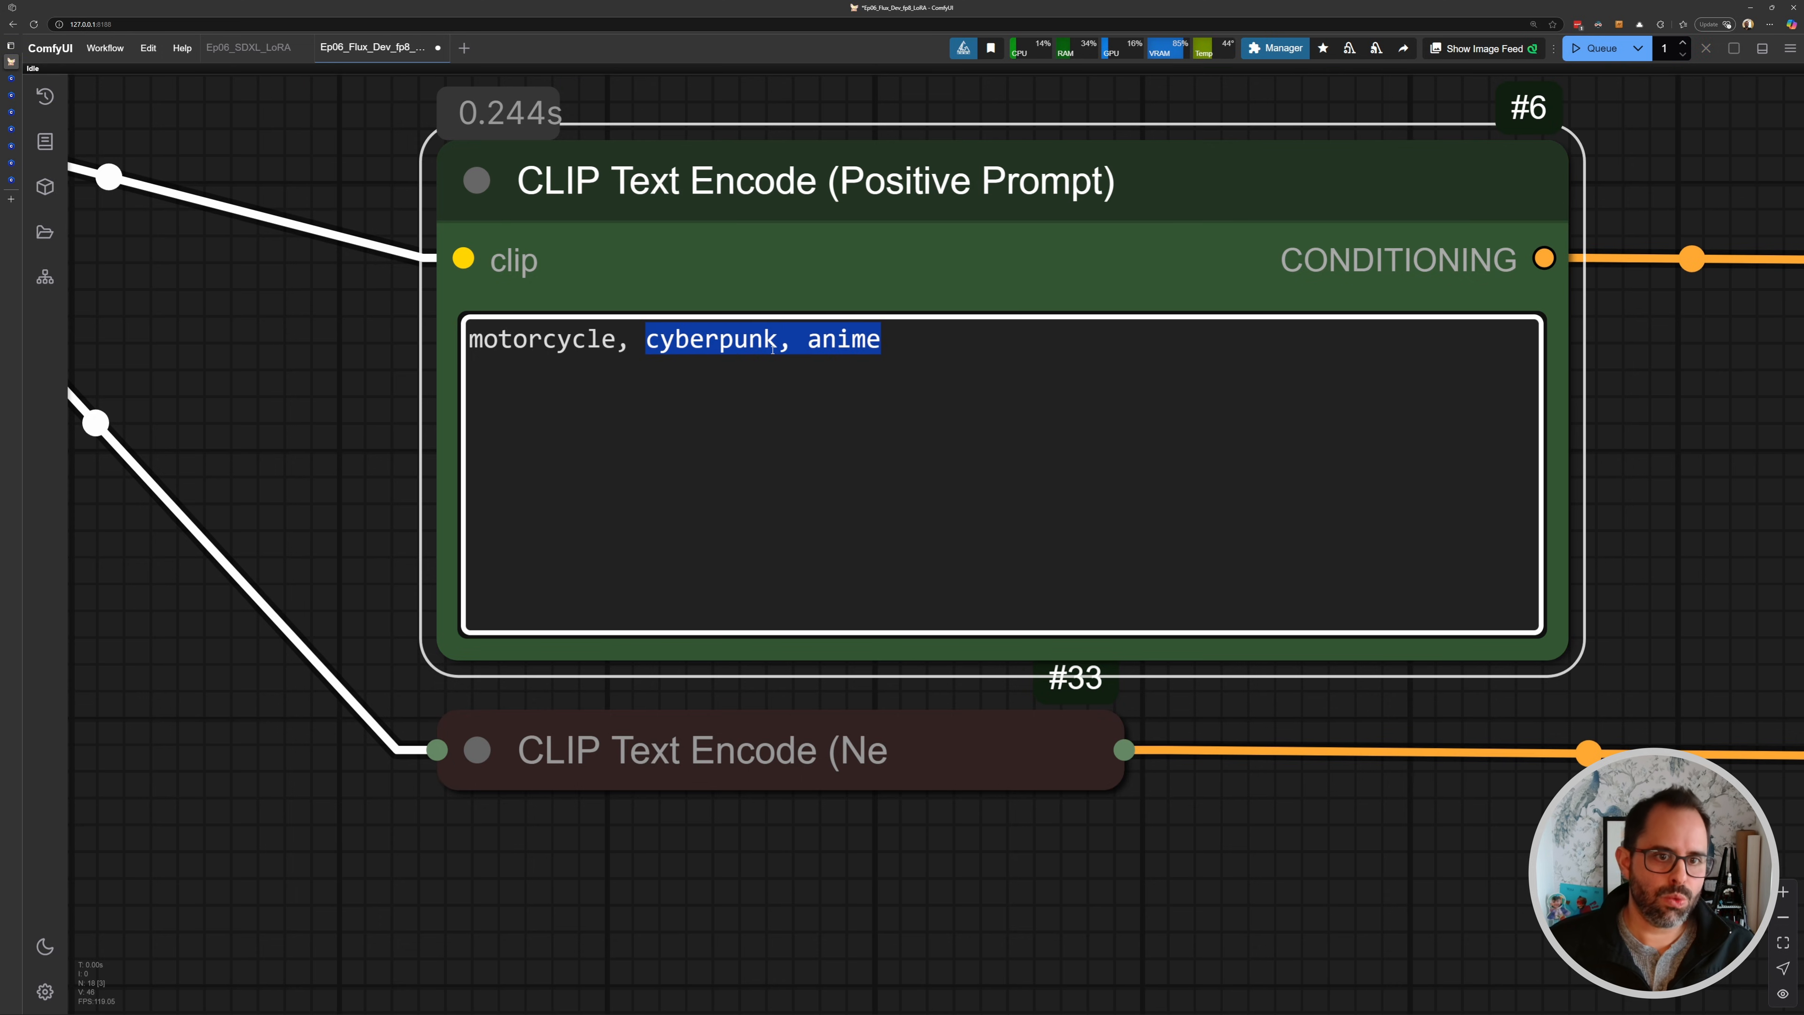
click(359, 356)
- Examine the generated image from the run without the LoRA
scroll(360, 356, down, 2)
drag(374, 323, 1228, 467)
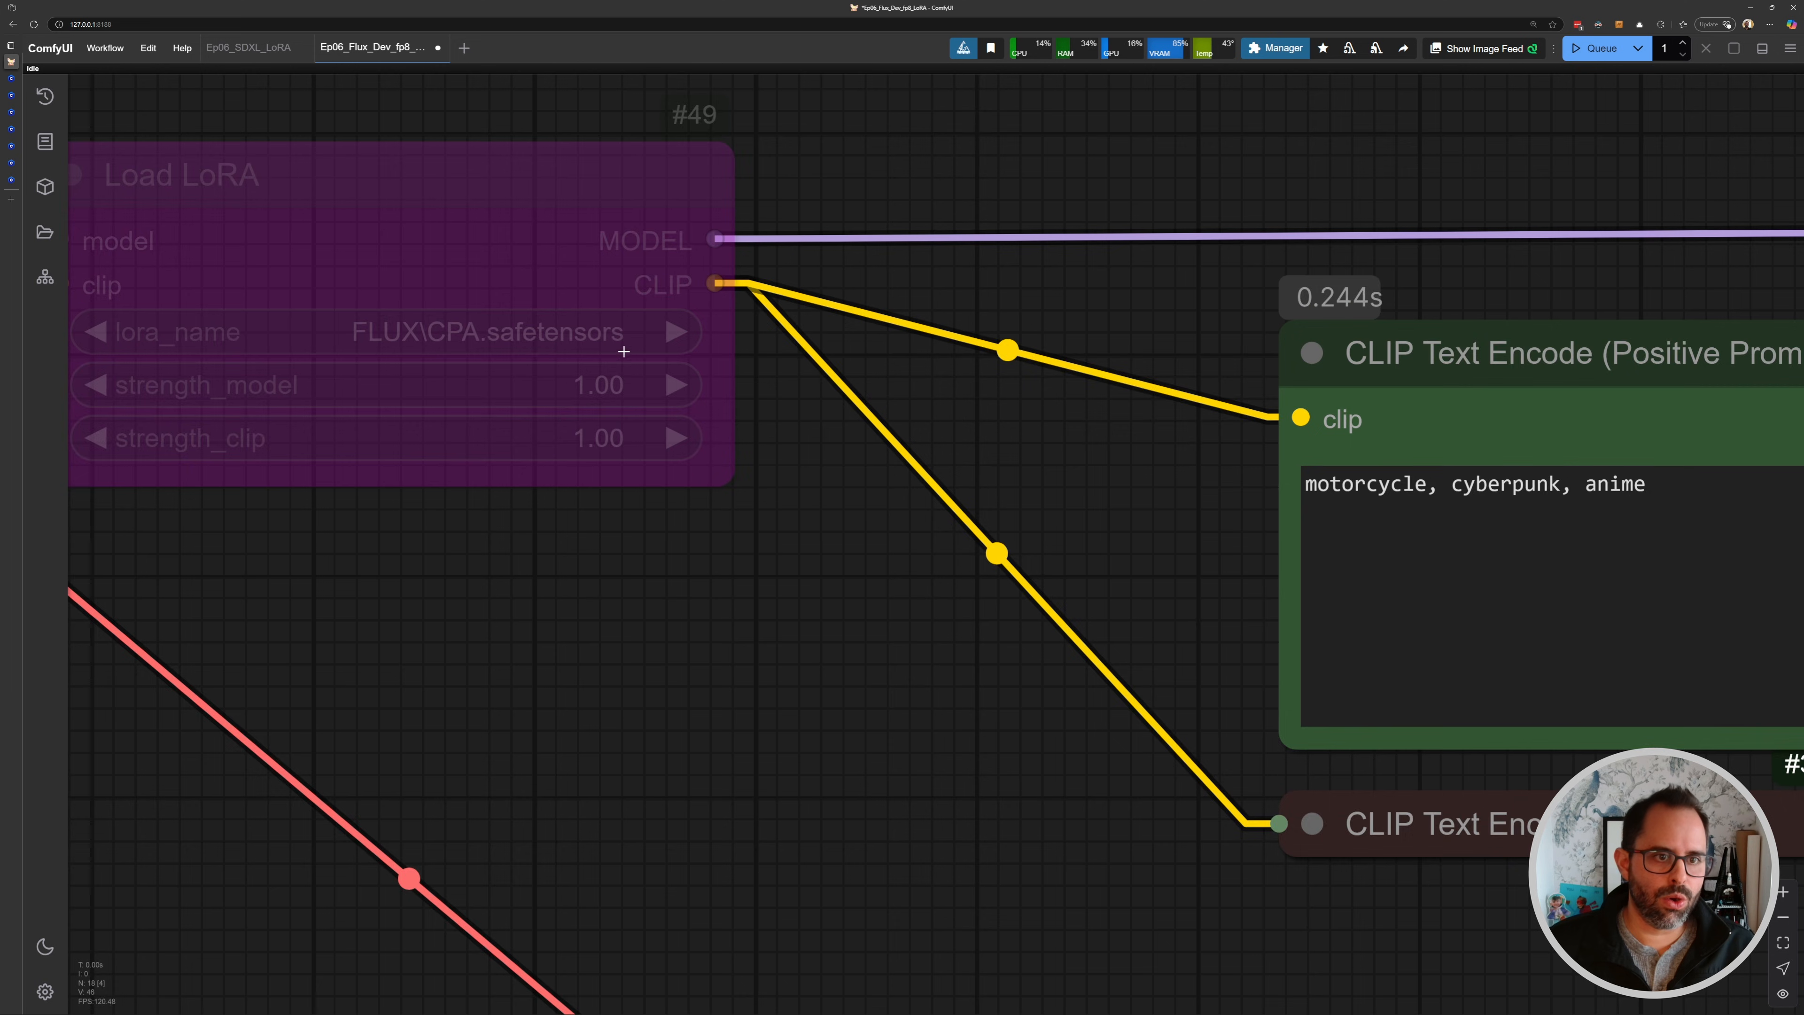
scroll(660, 355, down, 12)
drag(1456, 483, 319, 305)
drag(1353, 452, 616, 371)
scroll(810, 388, up, 6)
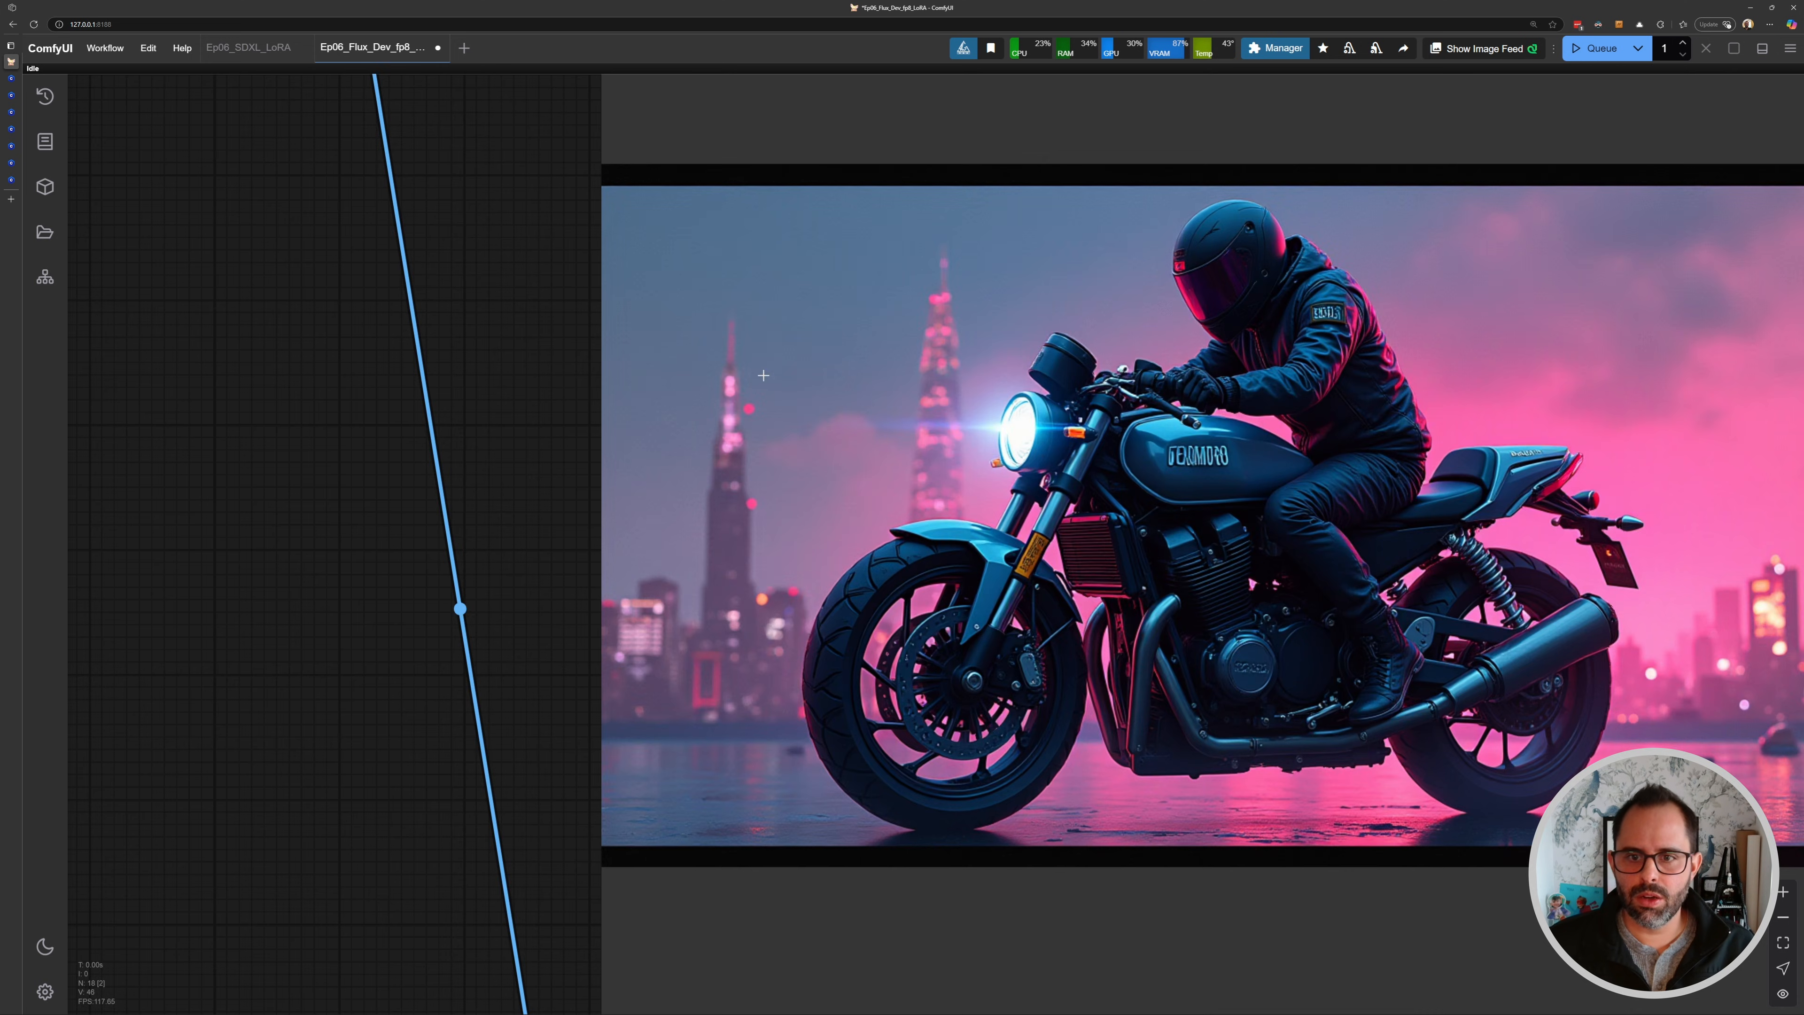
drag(1616, 476, 1284, 388)
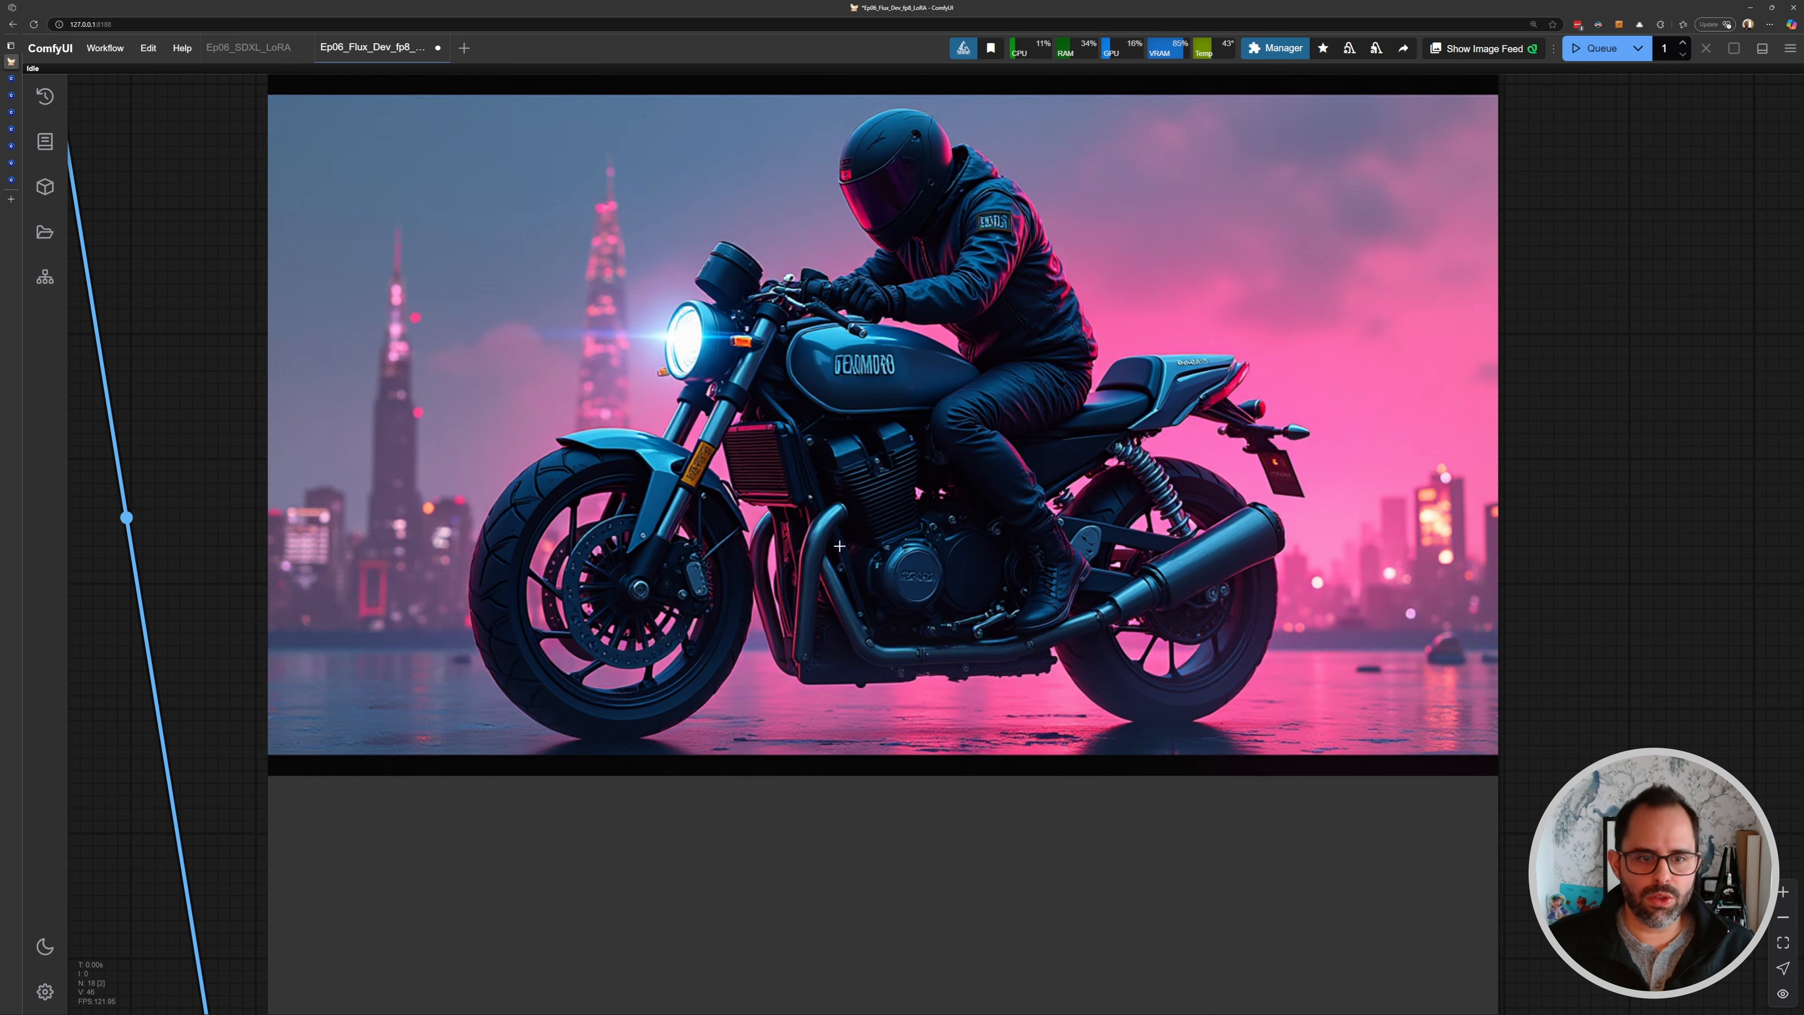
drag(913, 260, 945, 313)
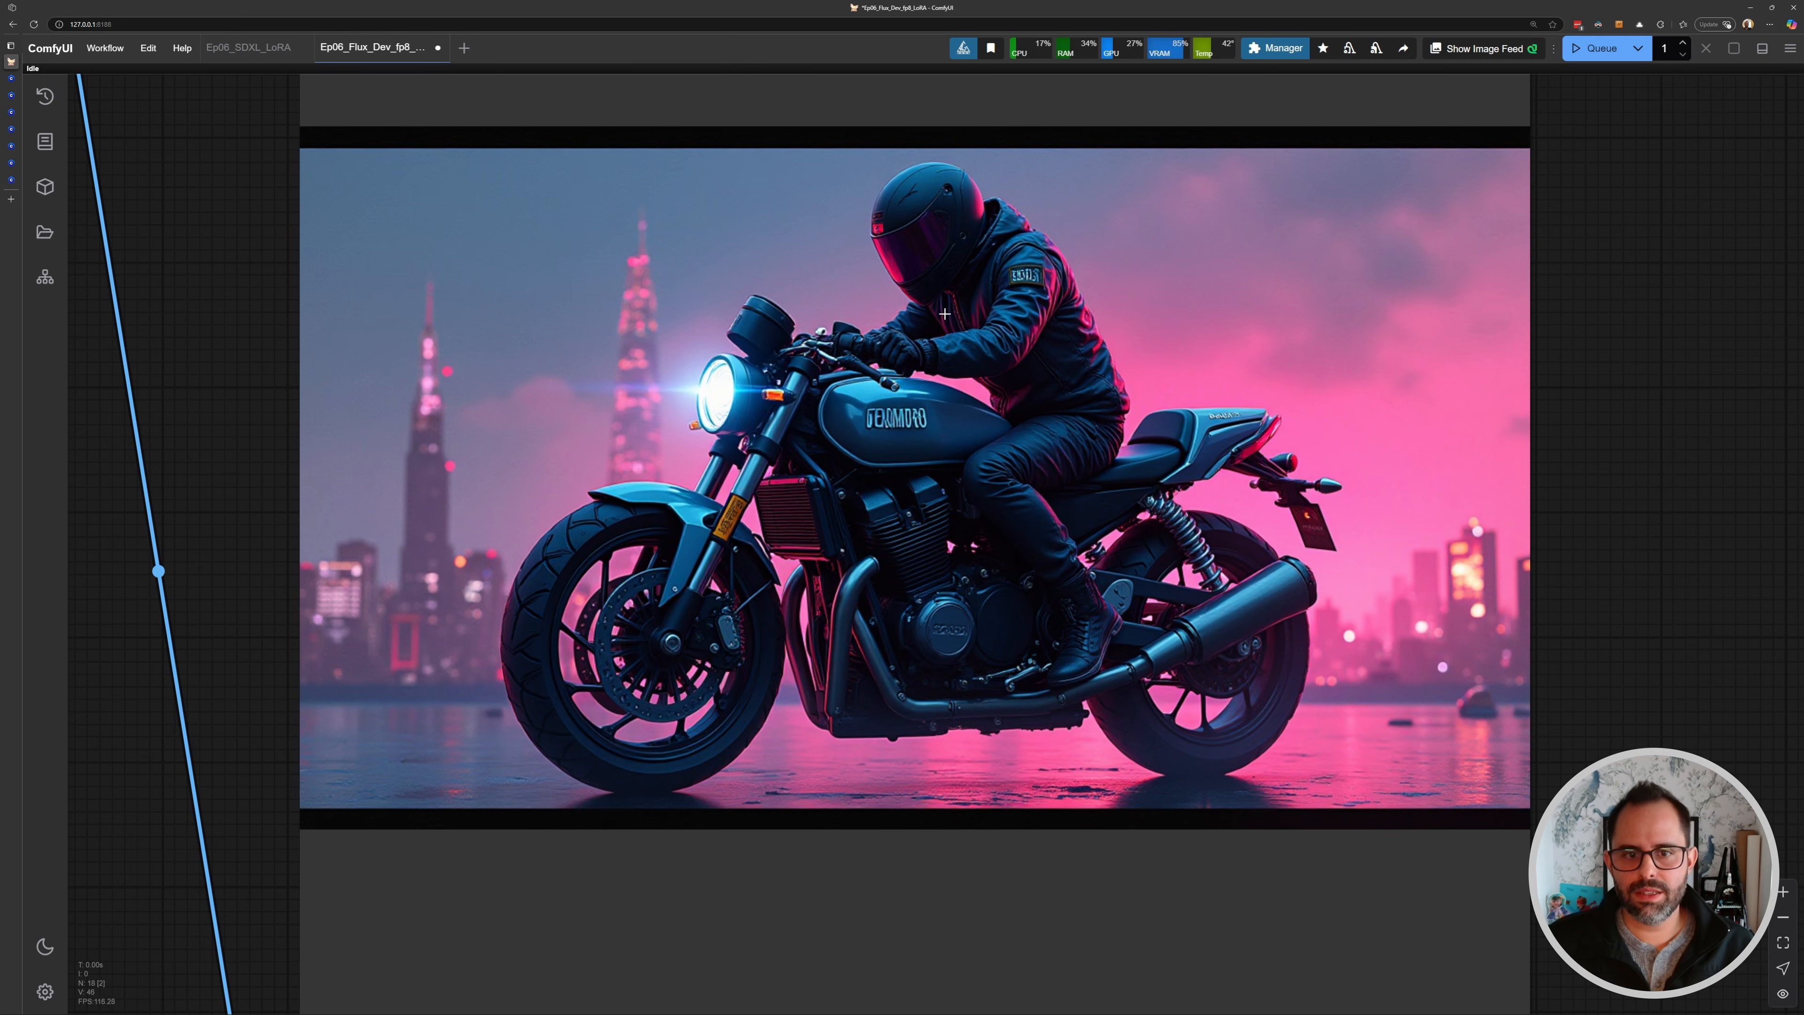
scroll(1121, 452, down, 10)
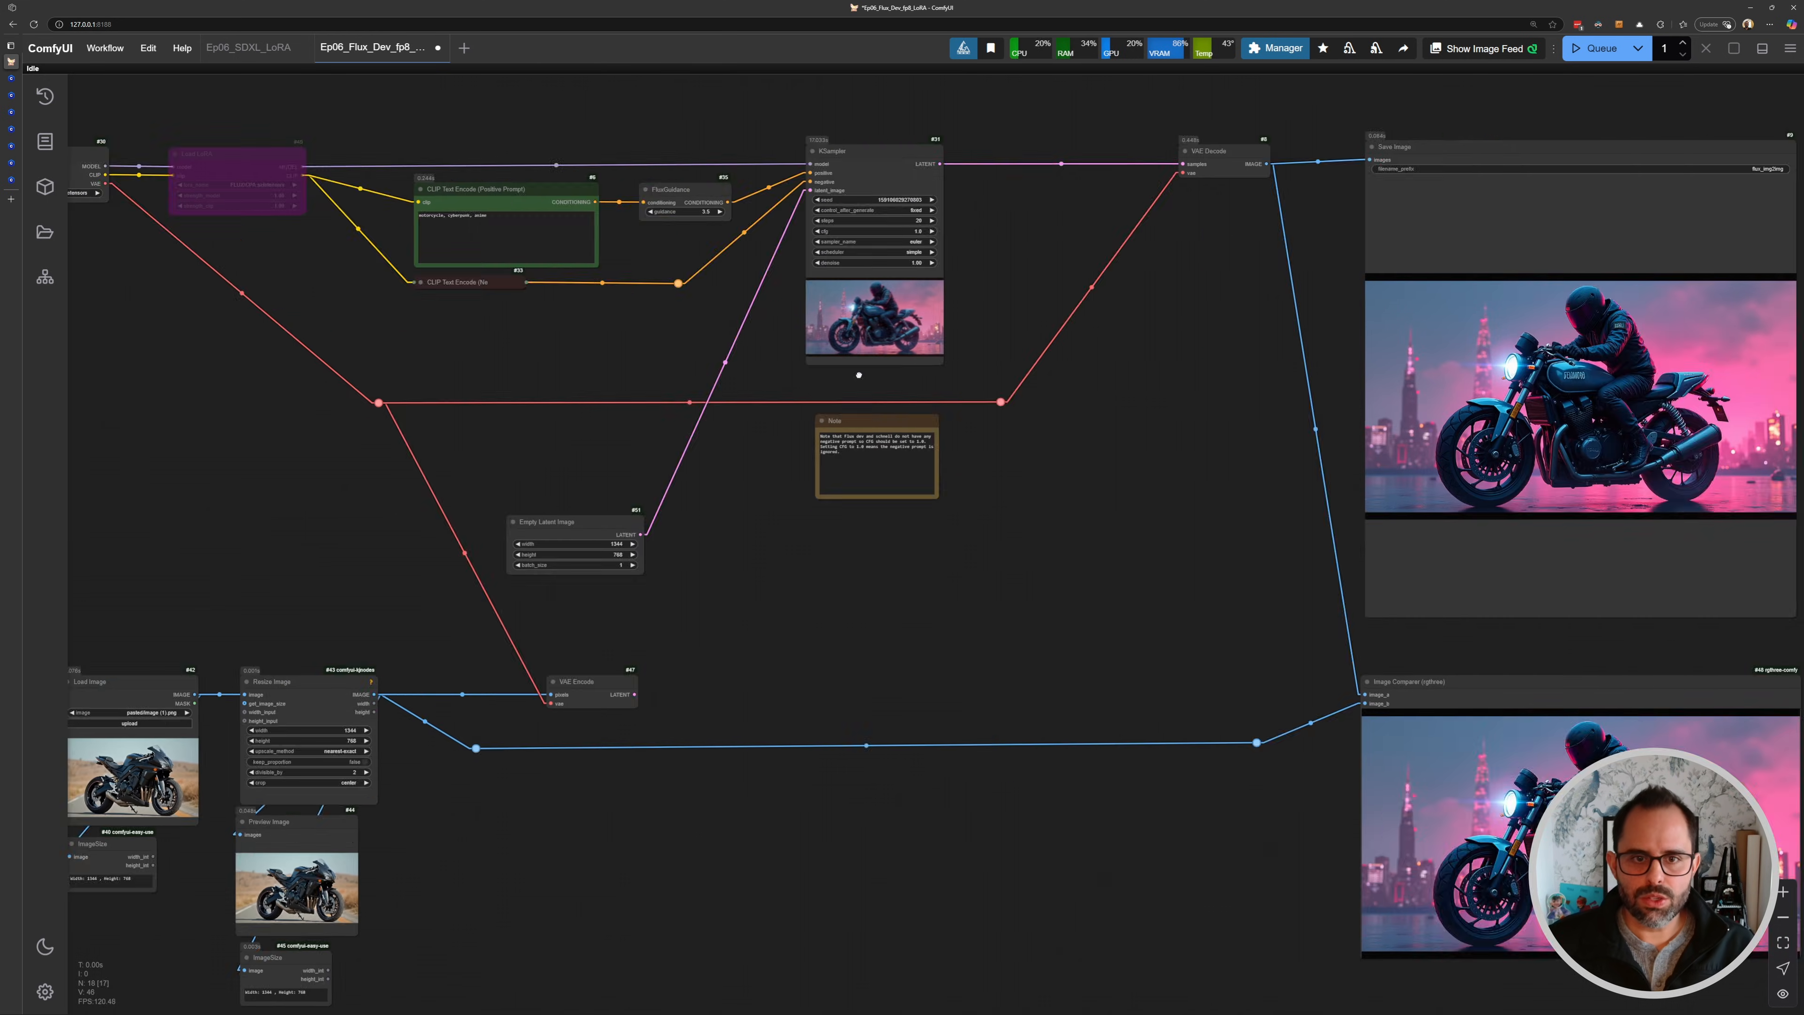
- Re-enable the Load LoRA node and queue the workflow again
scroll(671, 290, up, 3)
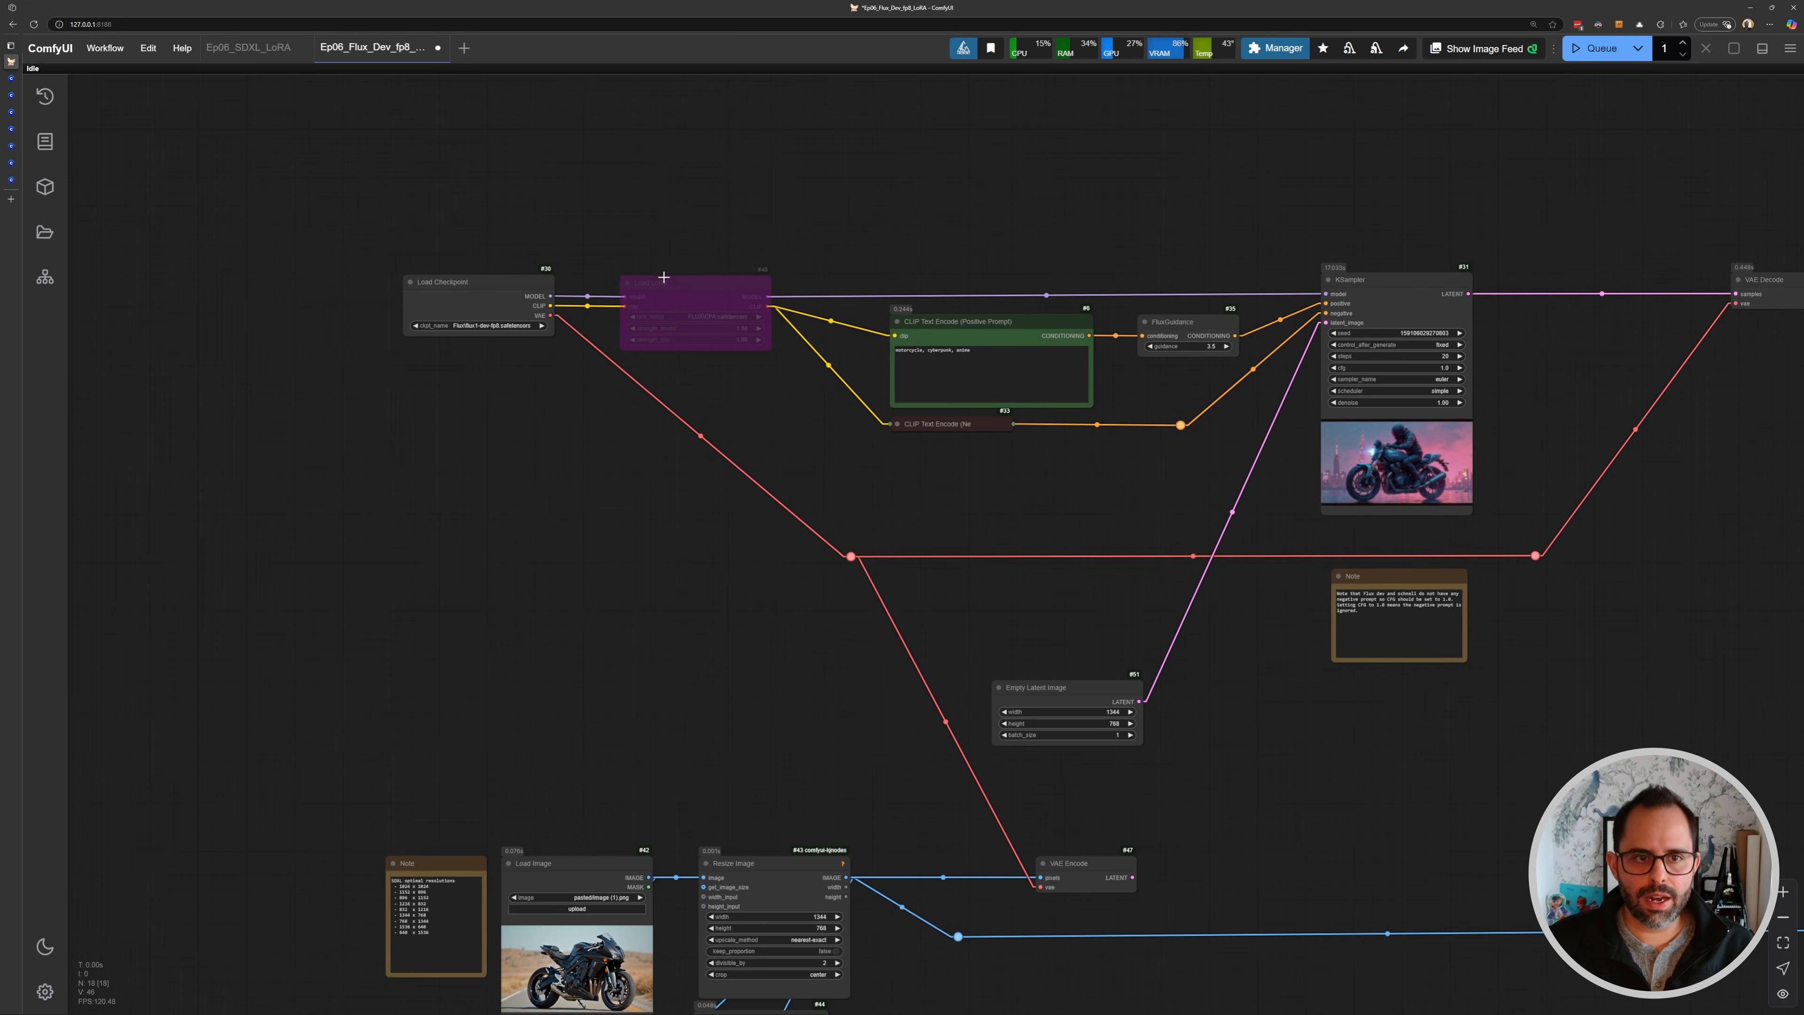
click(680, 288)
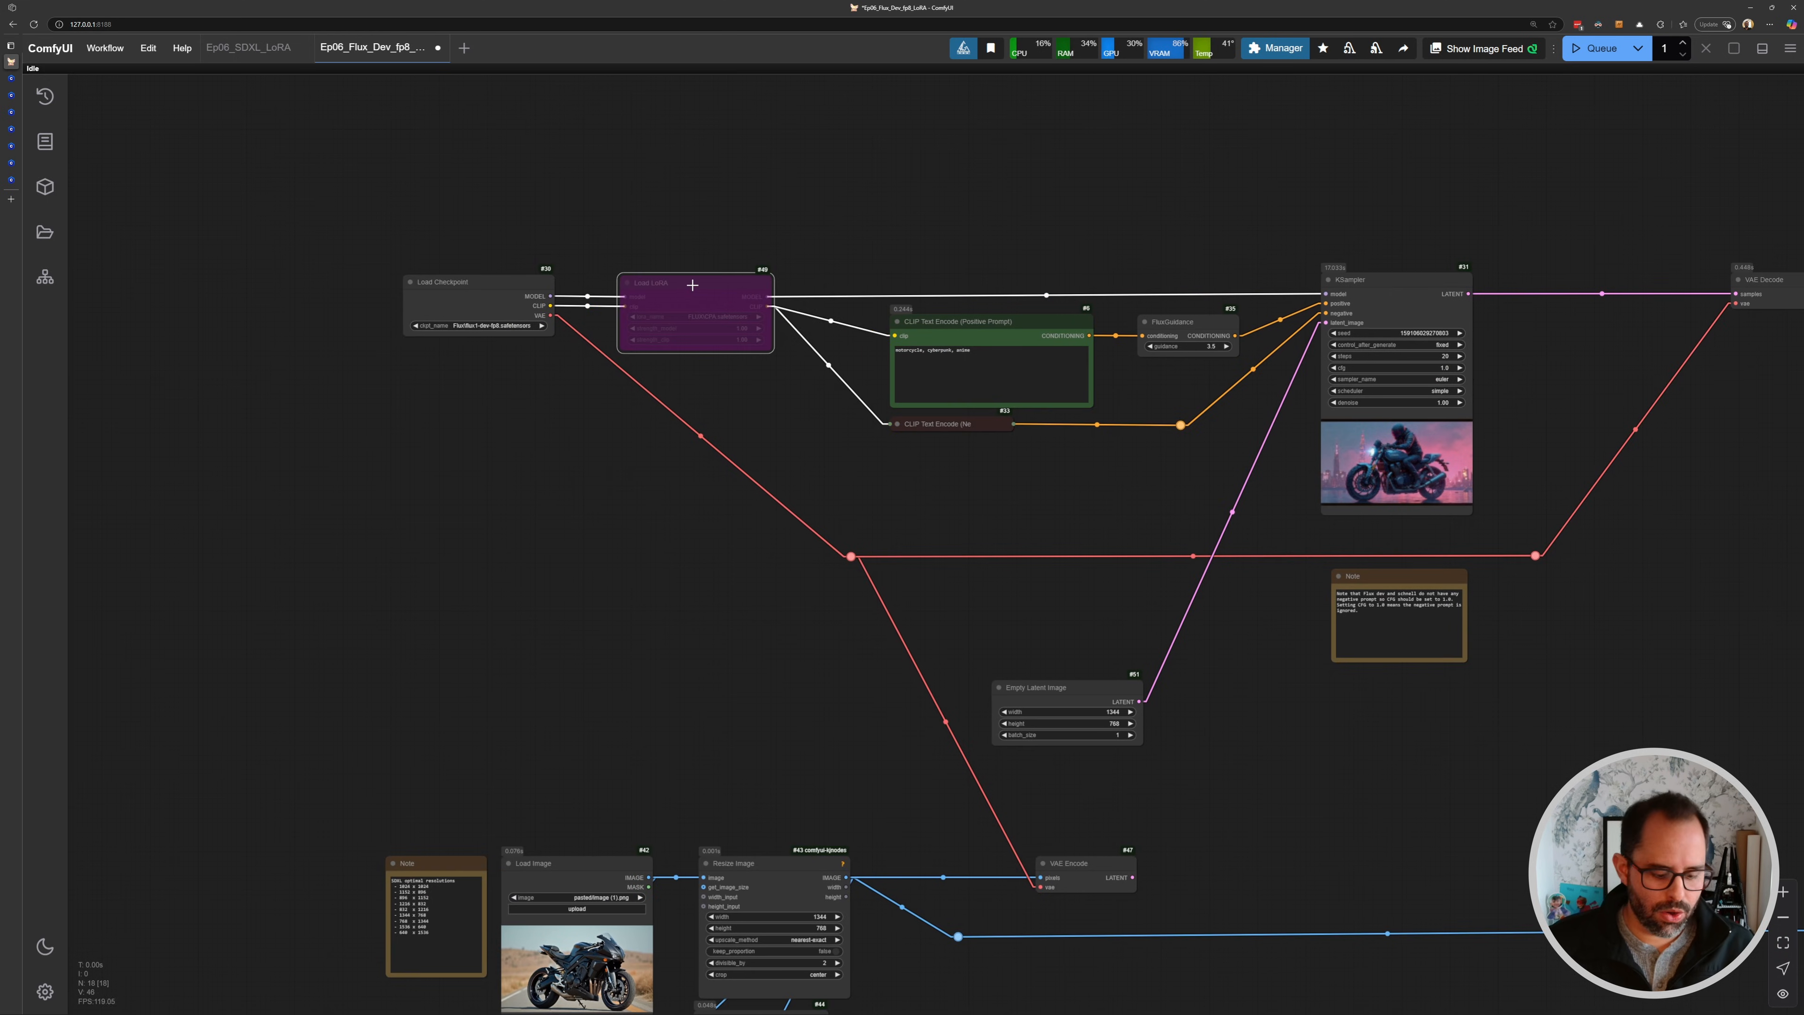
key(ctrl+b)
scroll(692, 284, up, 10)
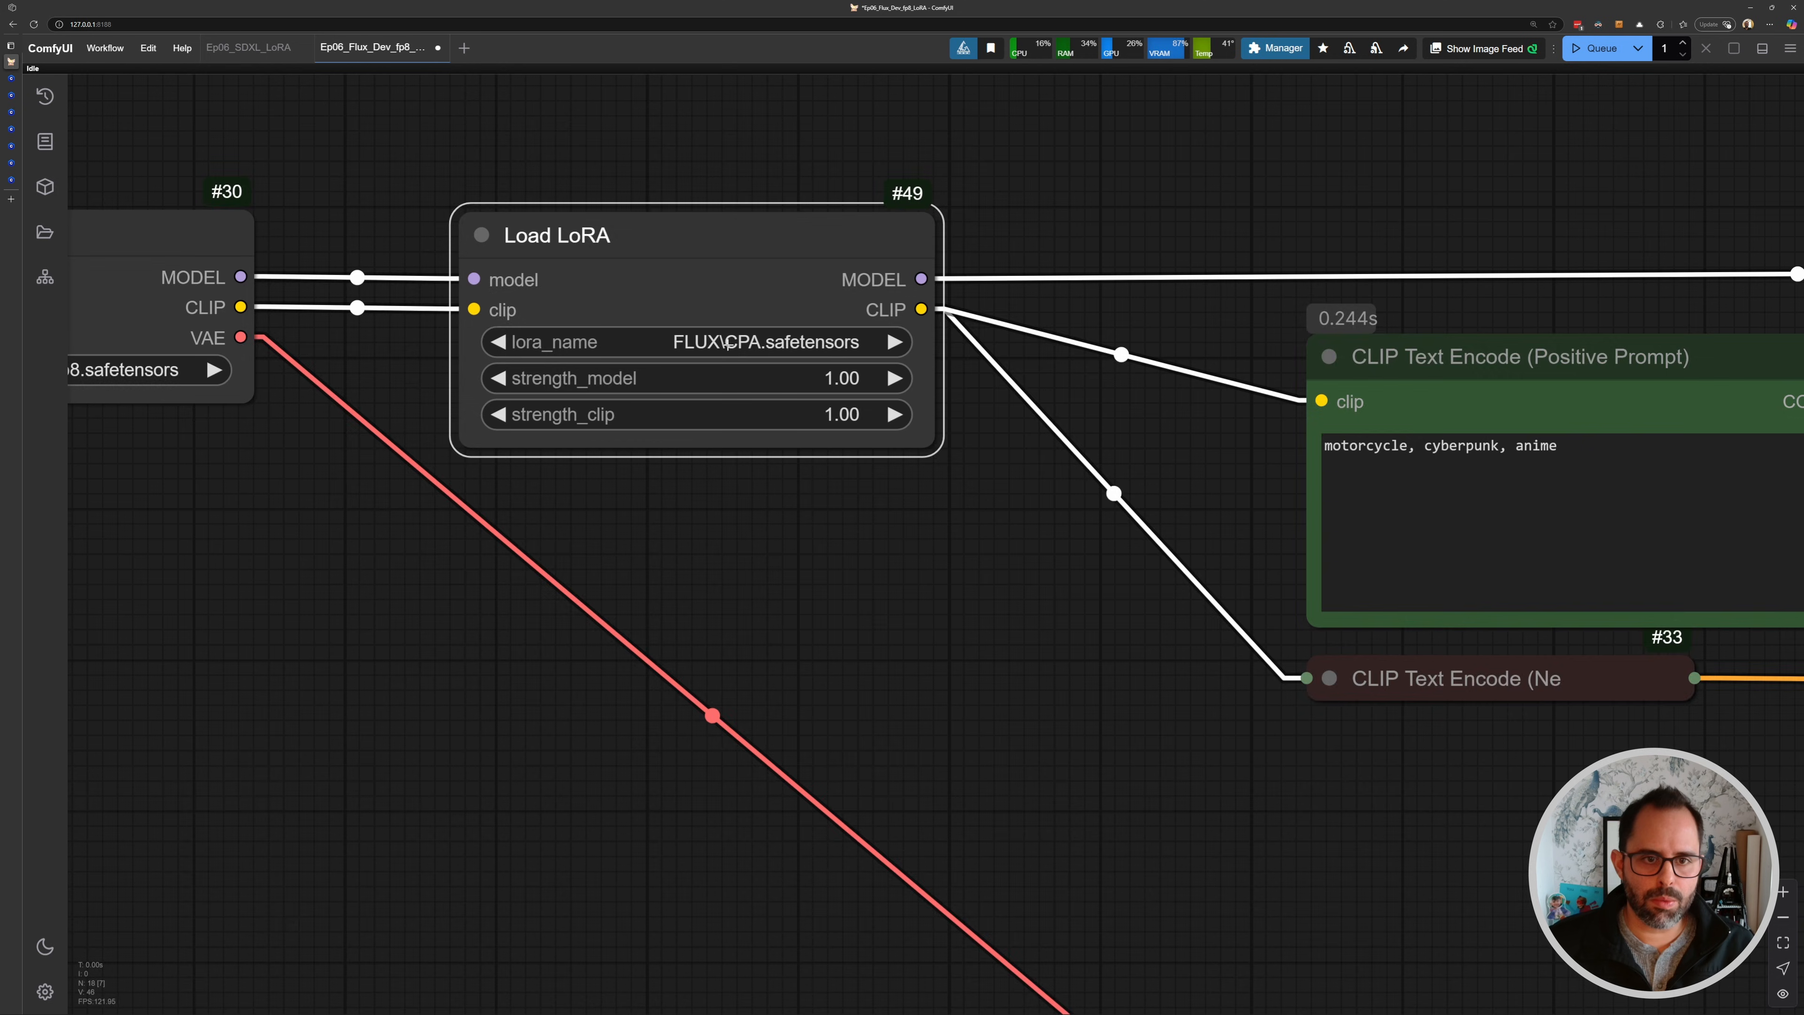
scroll(1330, 456, down, 7)
key(ctrl+Return)
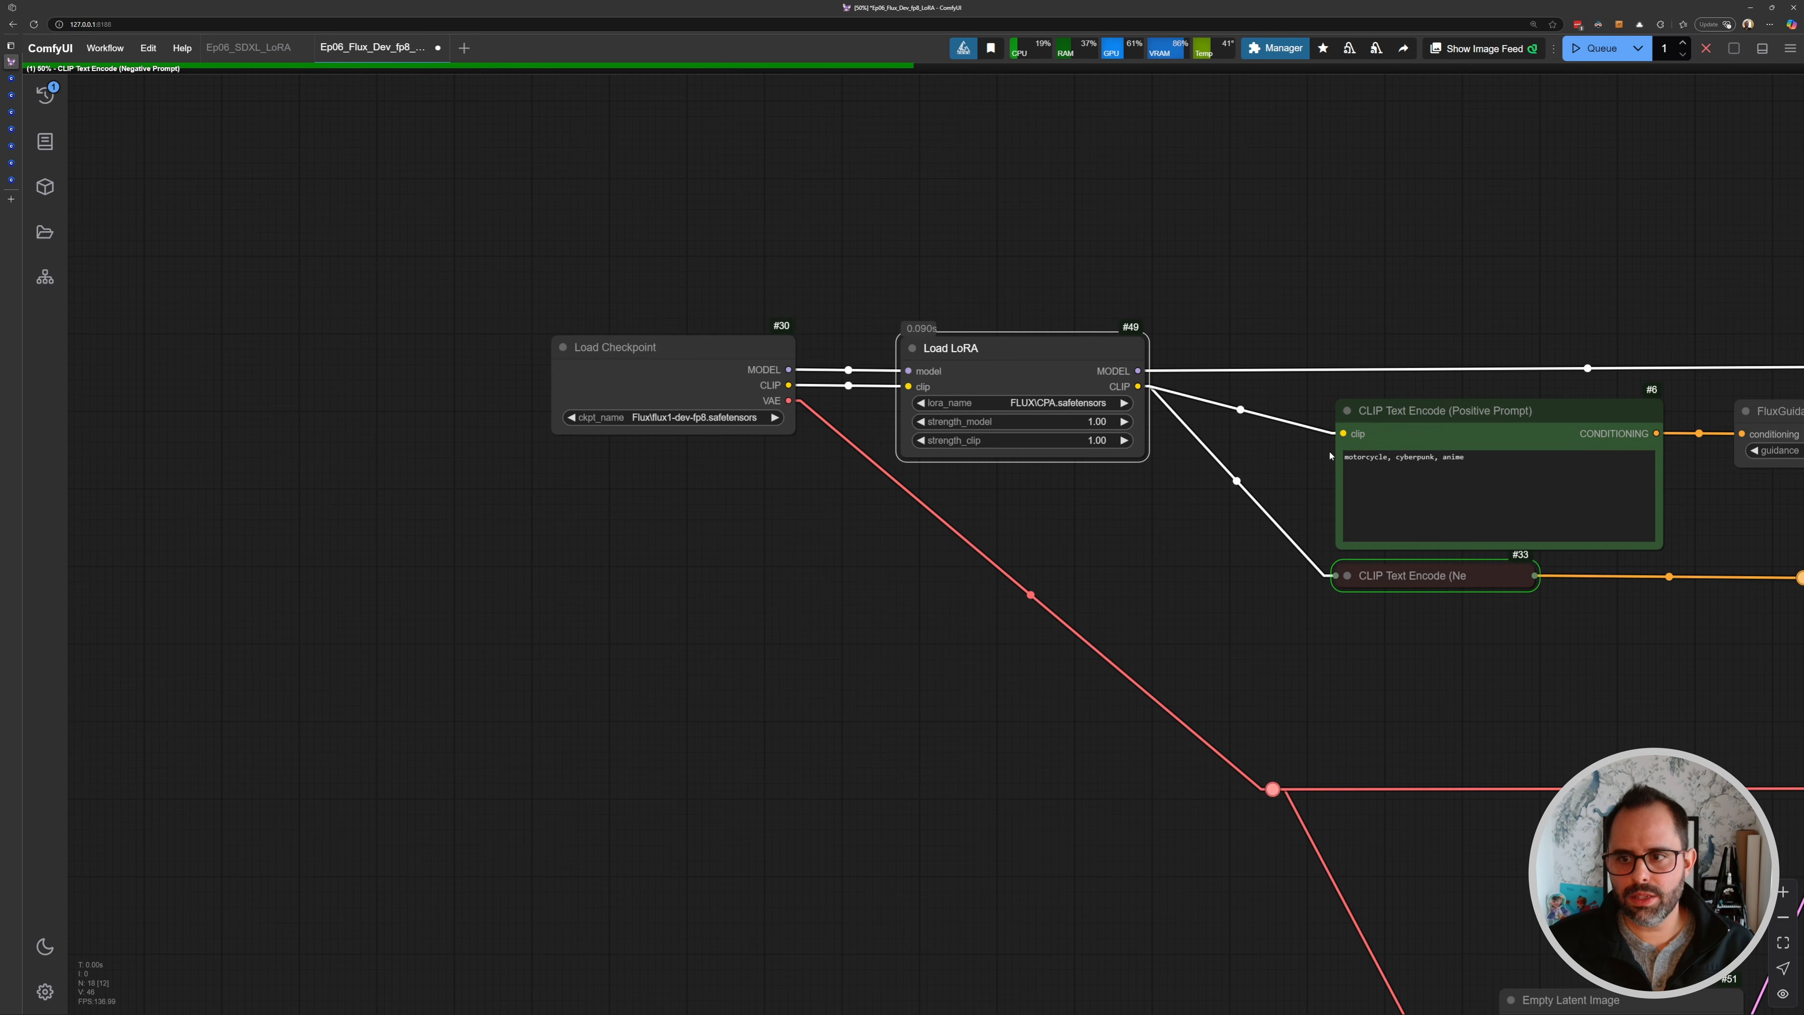
- Examine the new image generated with the cyberpunk anime LoRA
drag(1640, 595, 1051, 467)
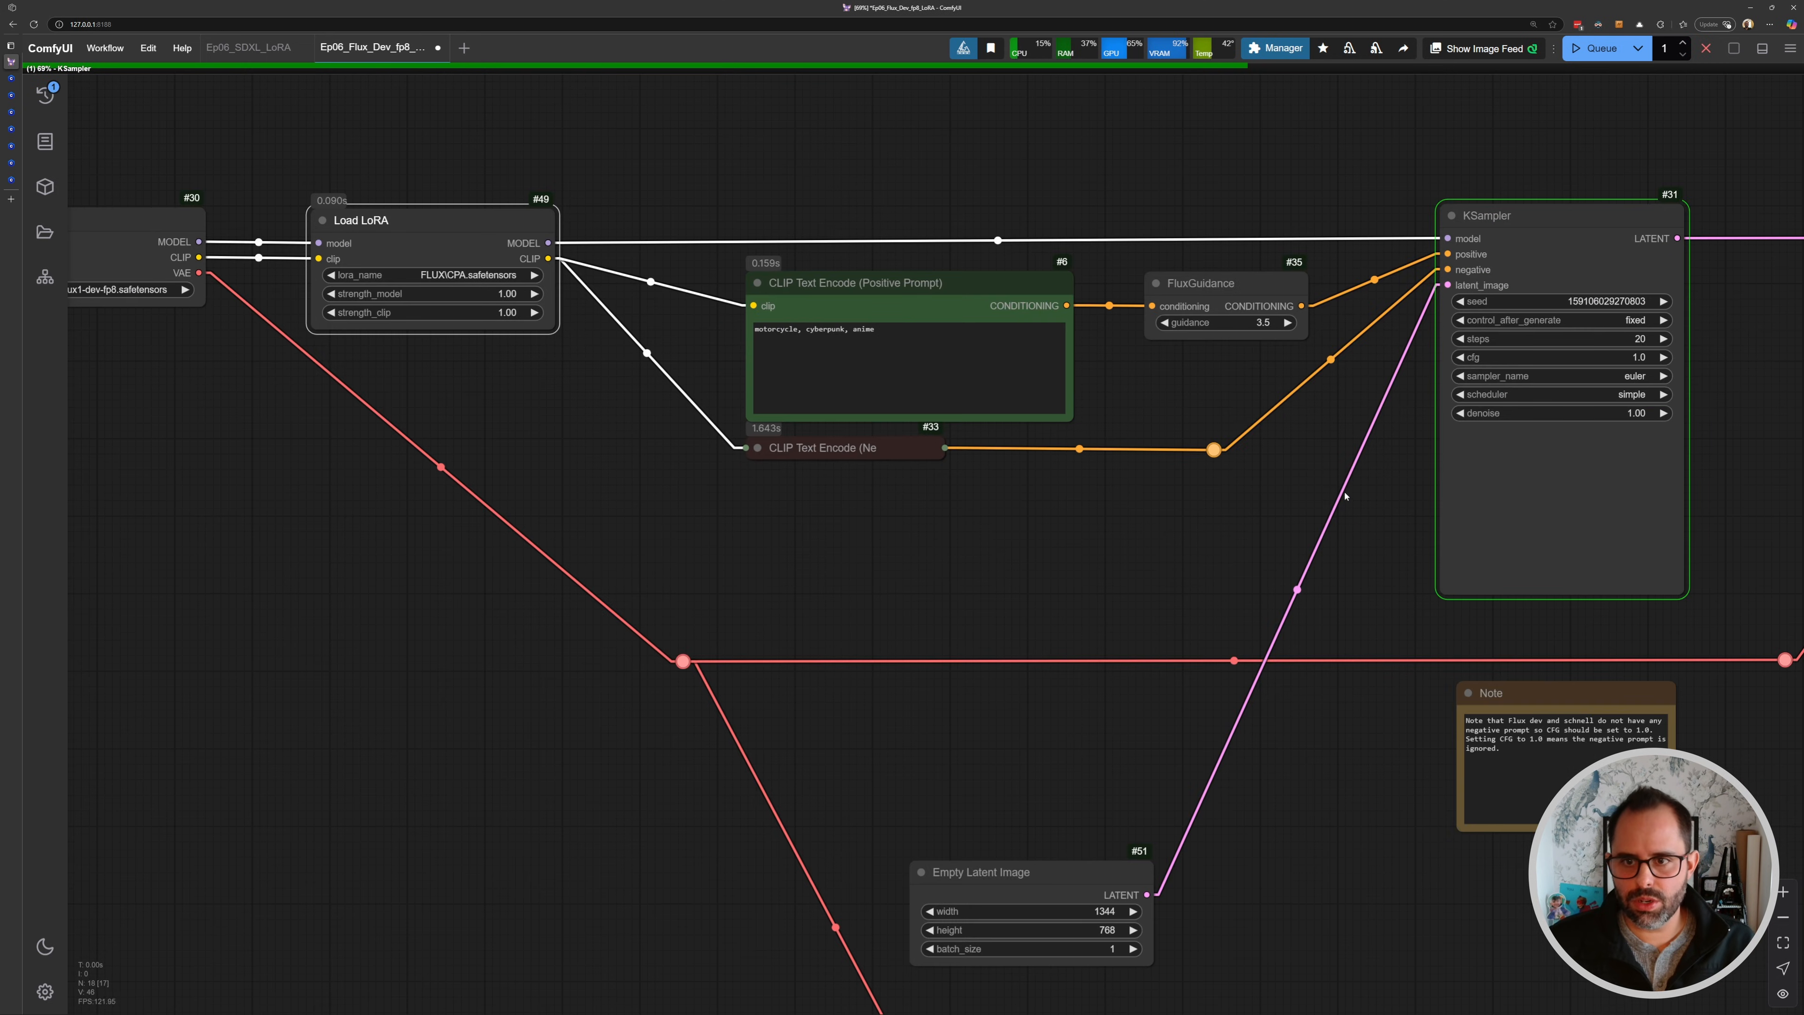
drag(1534, 509, 511, 409)
drag(1286, 424, 515, 351)
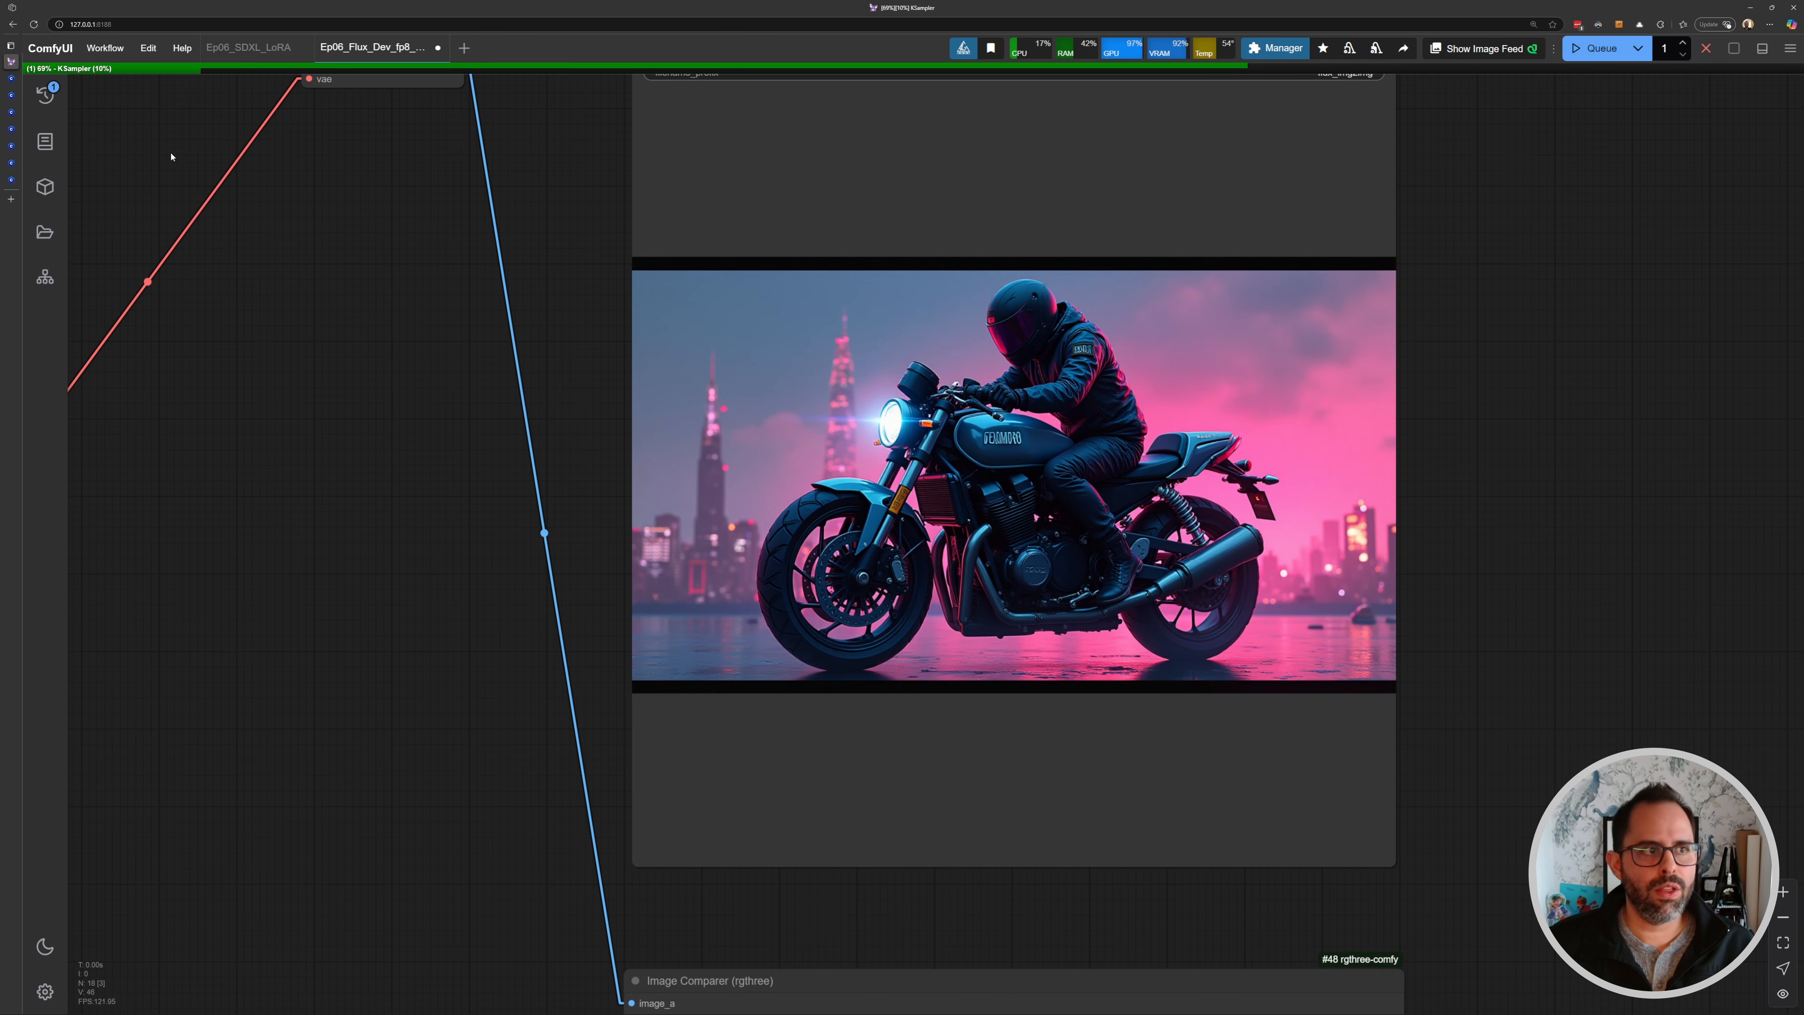
scroll(1008, 483, up, 5)
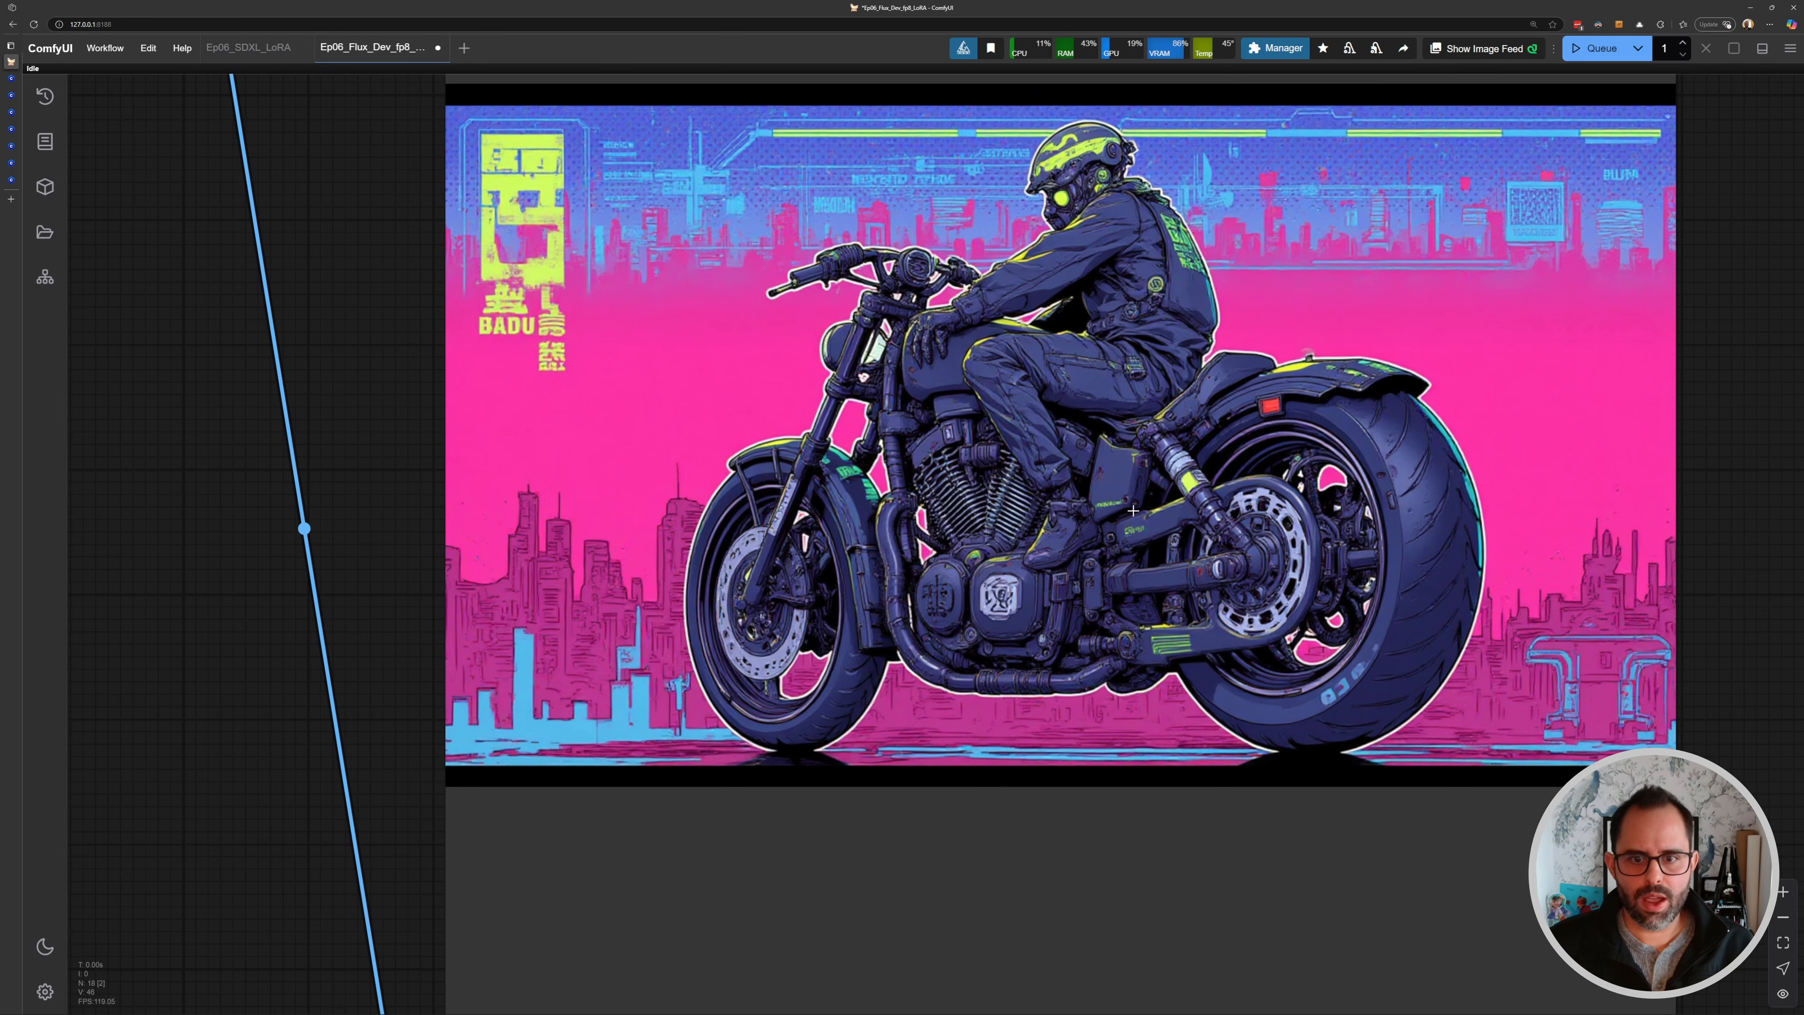
scroll(1154, 288, down, 4)
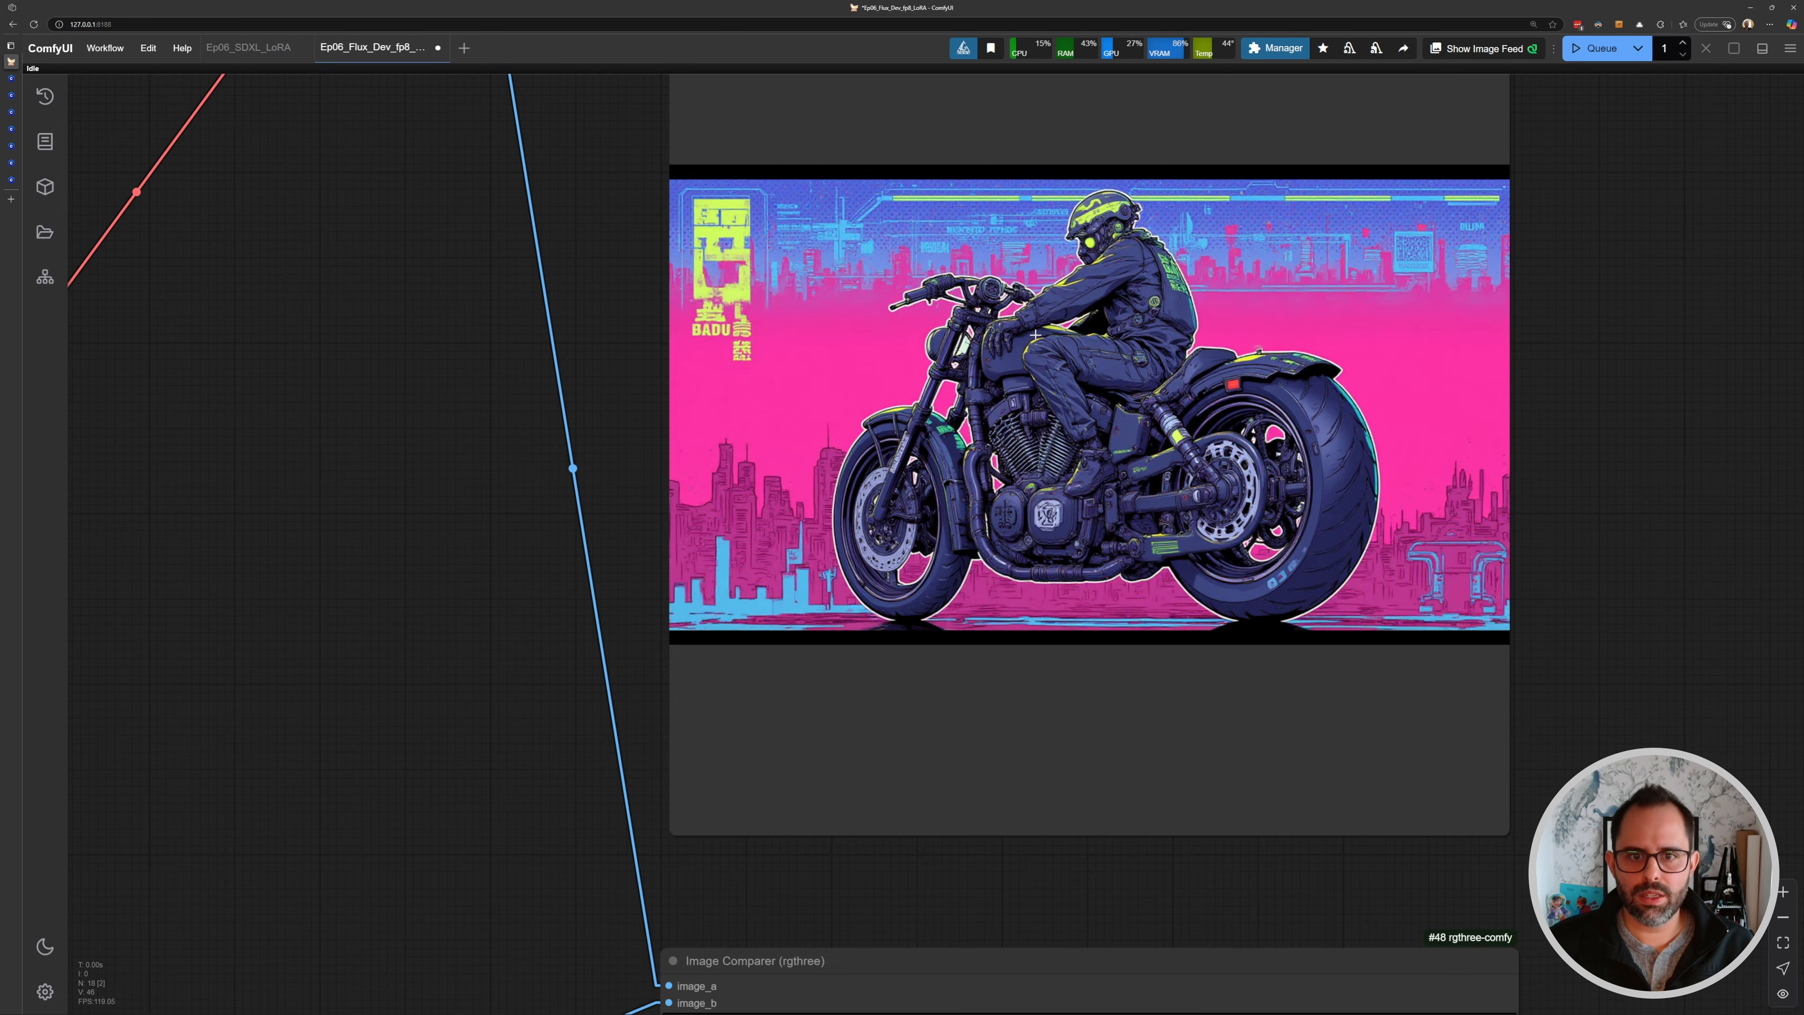
scroll(1030, 334, up, 3)
scroll(1004, 516, up, 1)
scroll(980, 497, down, 7)
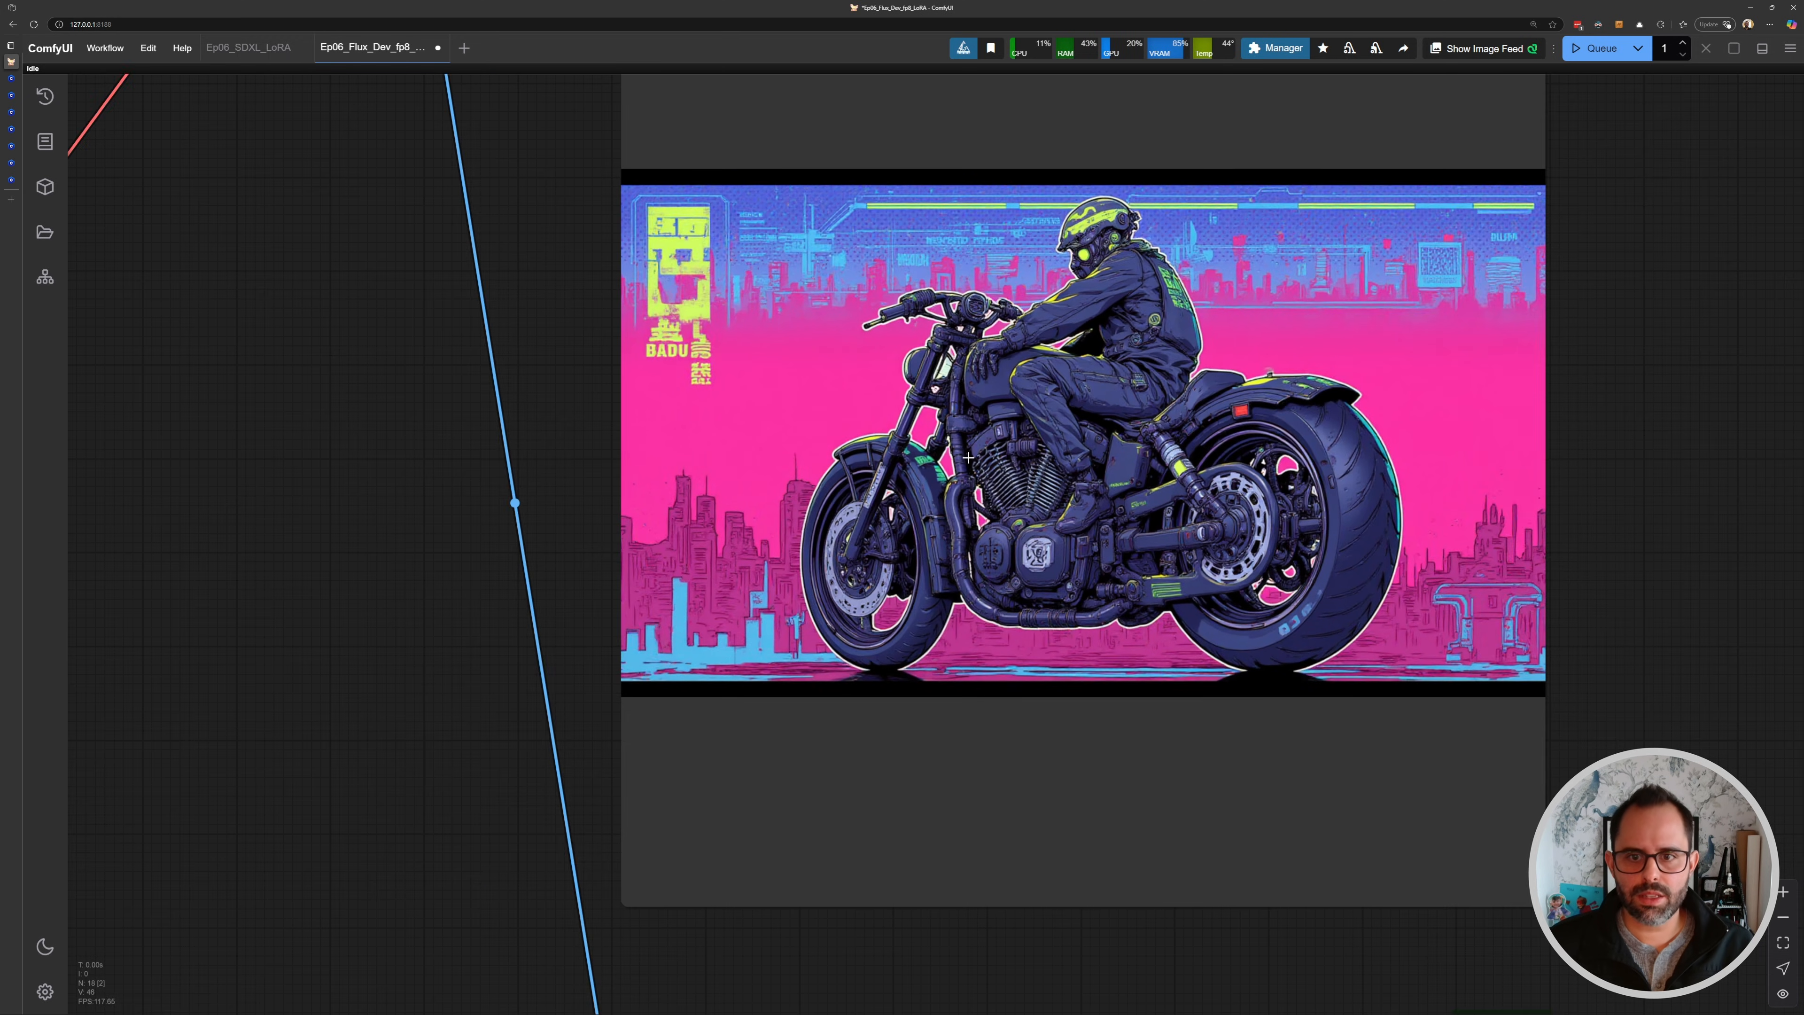
drag(367, 327, 723, 416)
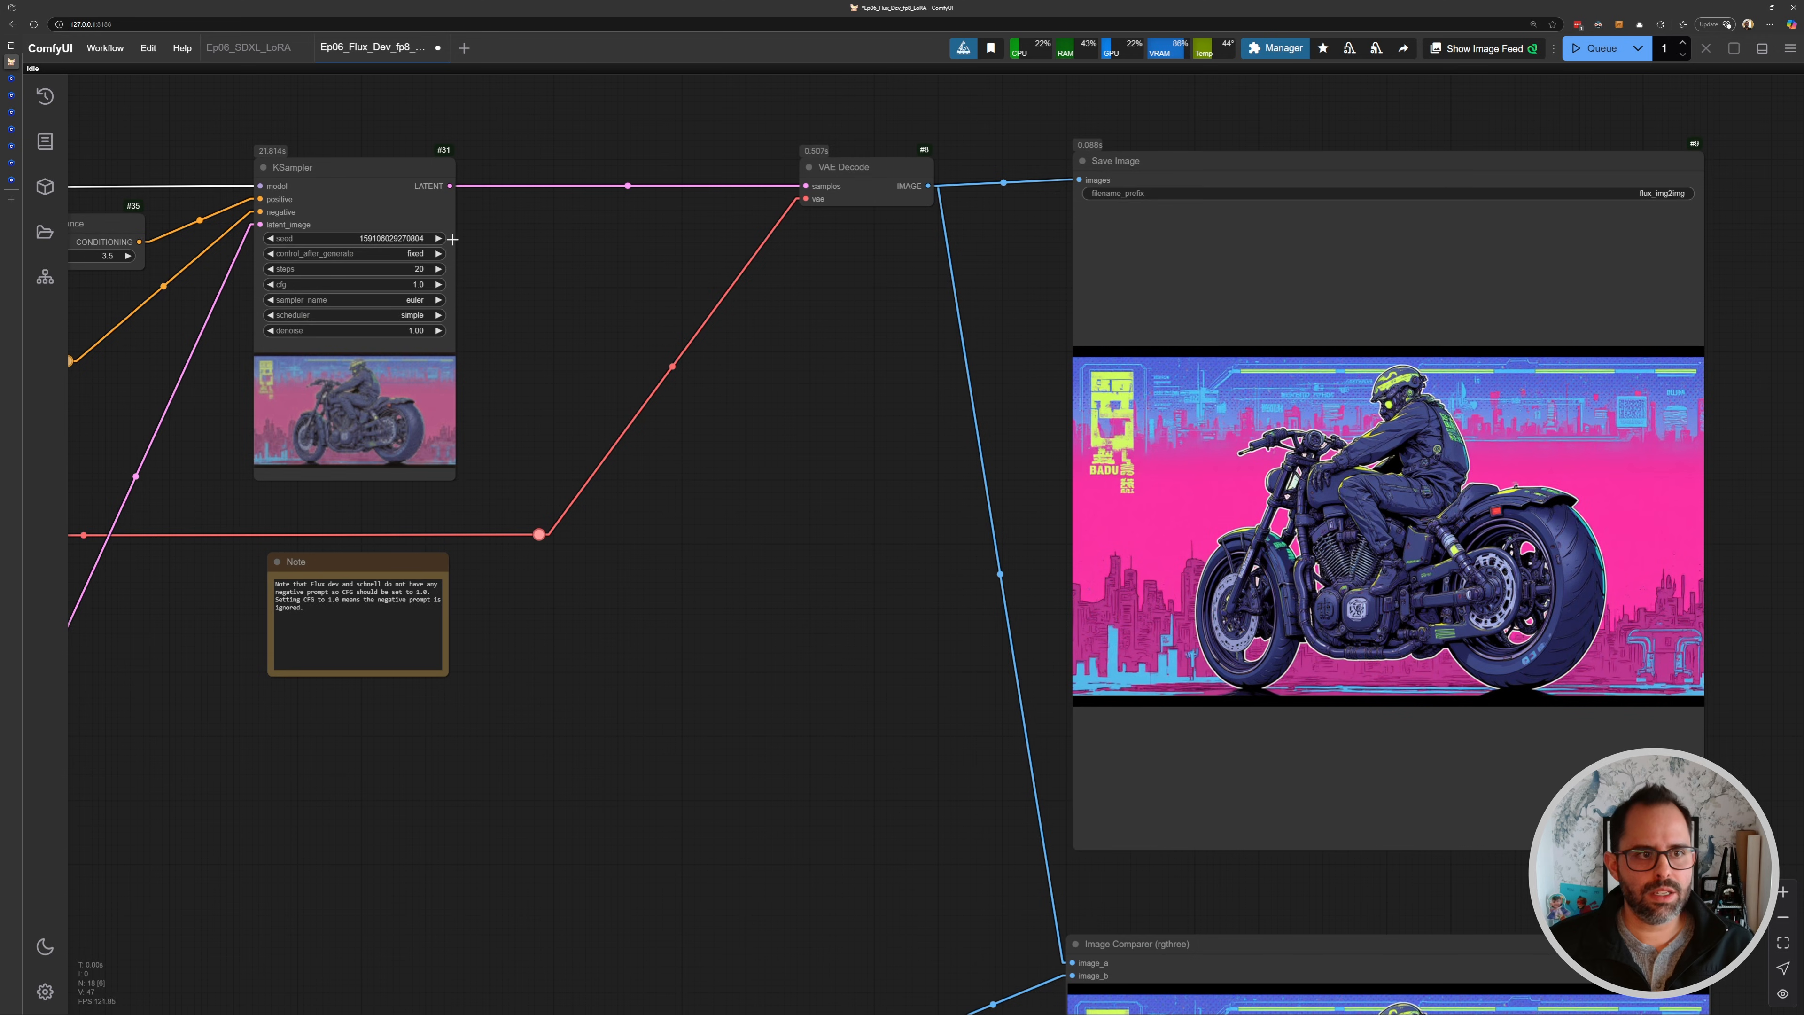
- Queue another generation with the LoRA active and view the resulting image
key(ctrl+Return)
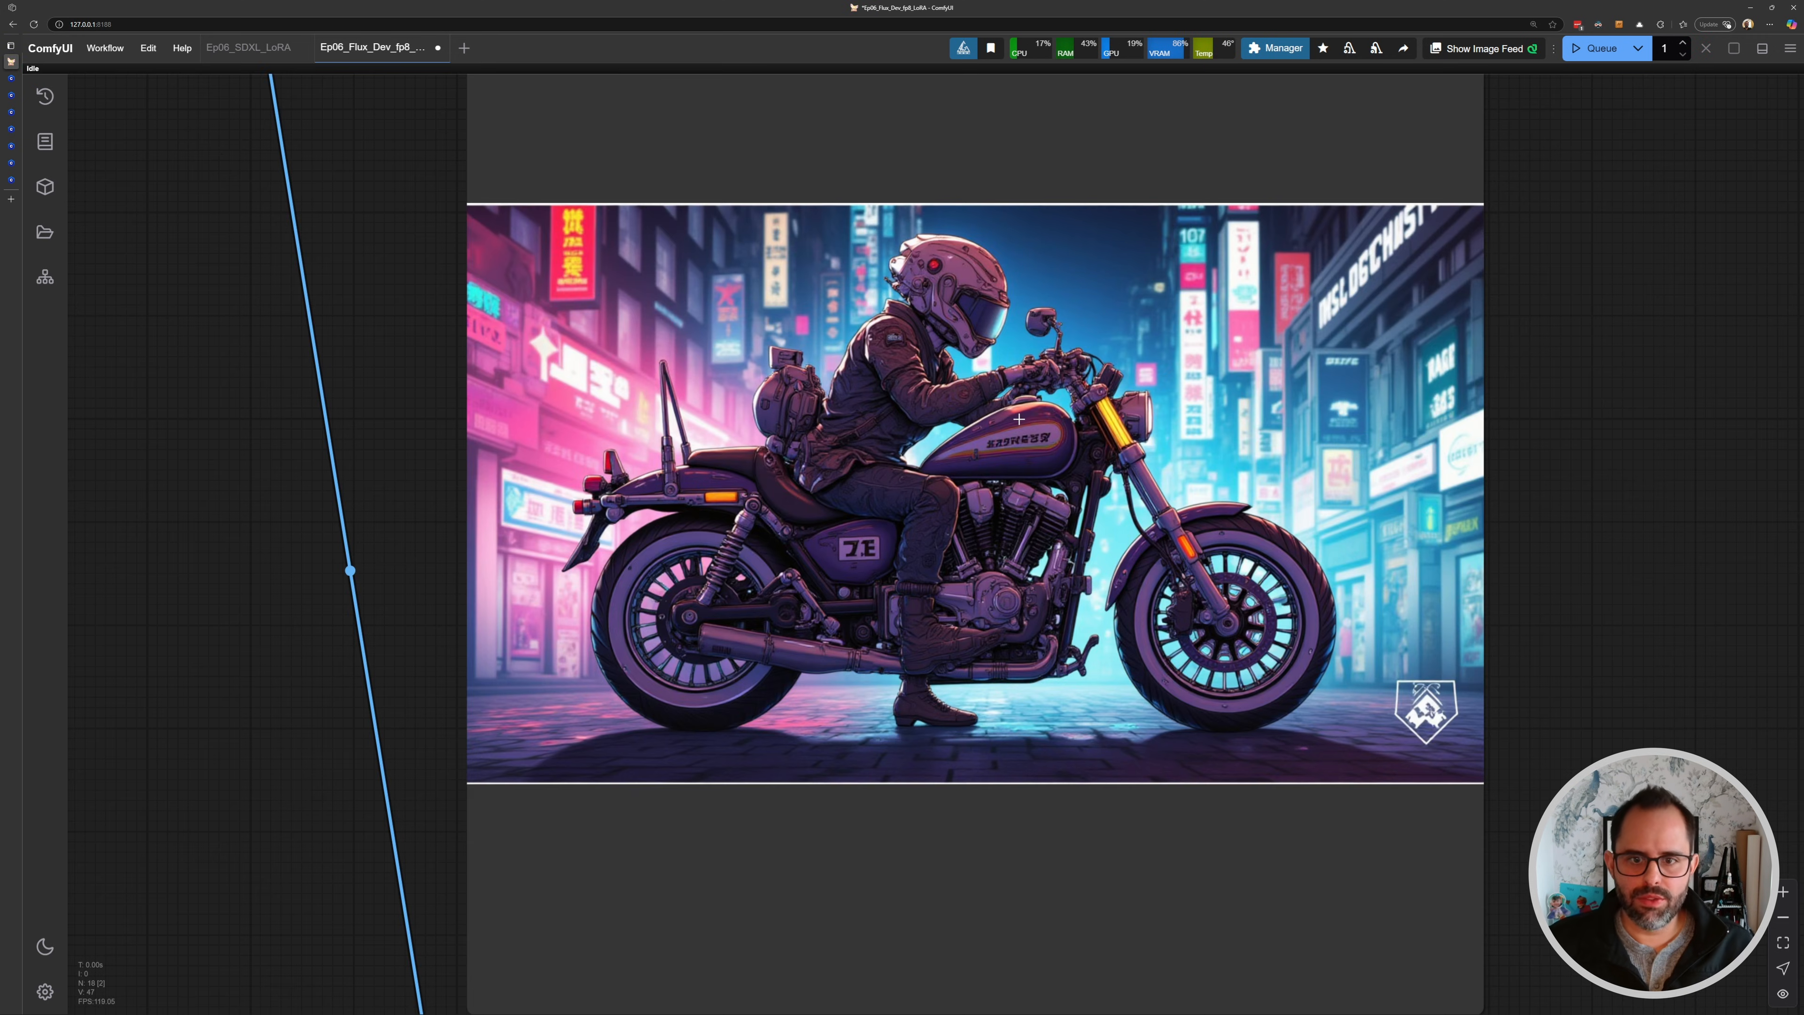
scroll(1050, 383, up, 2)
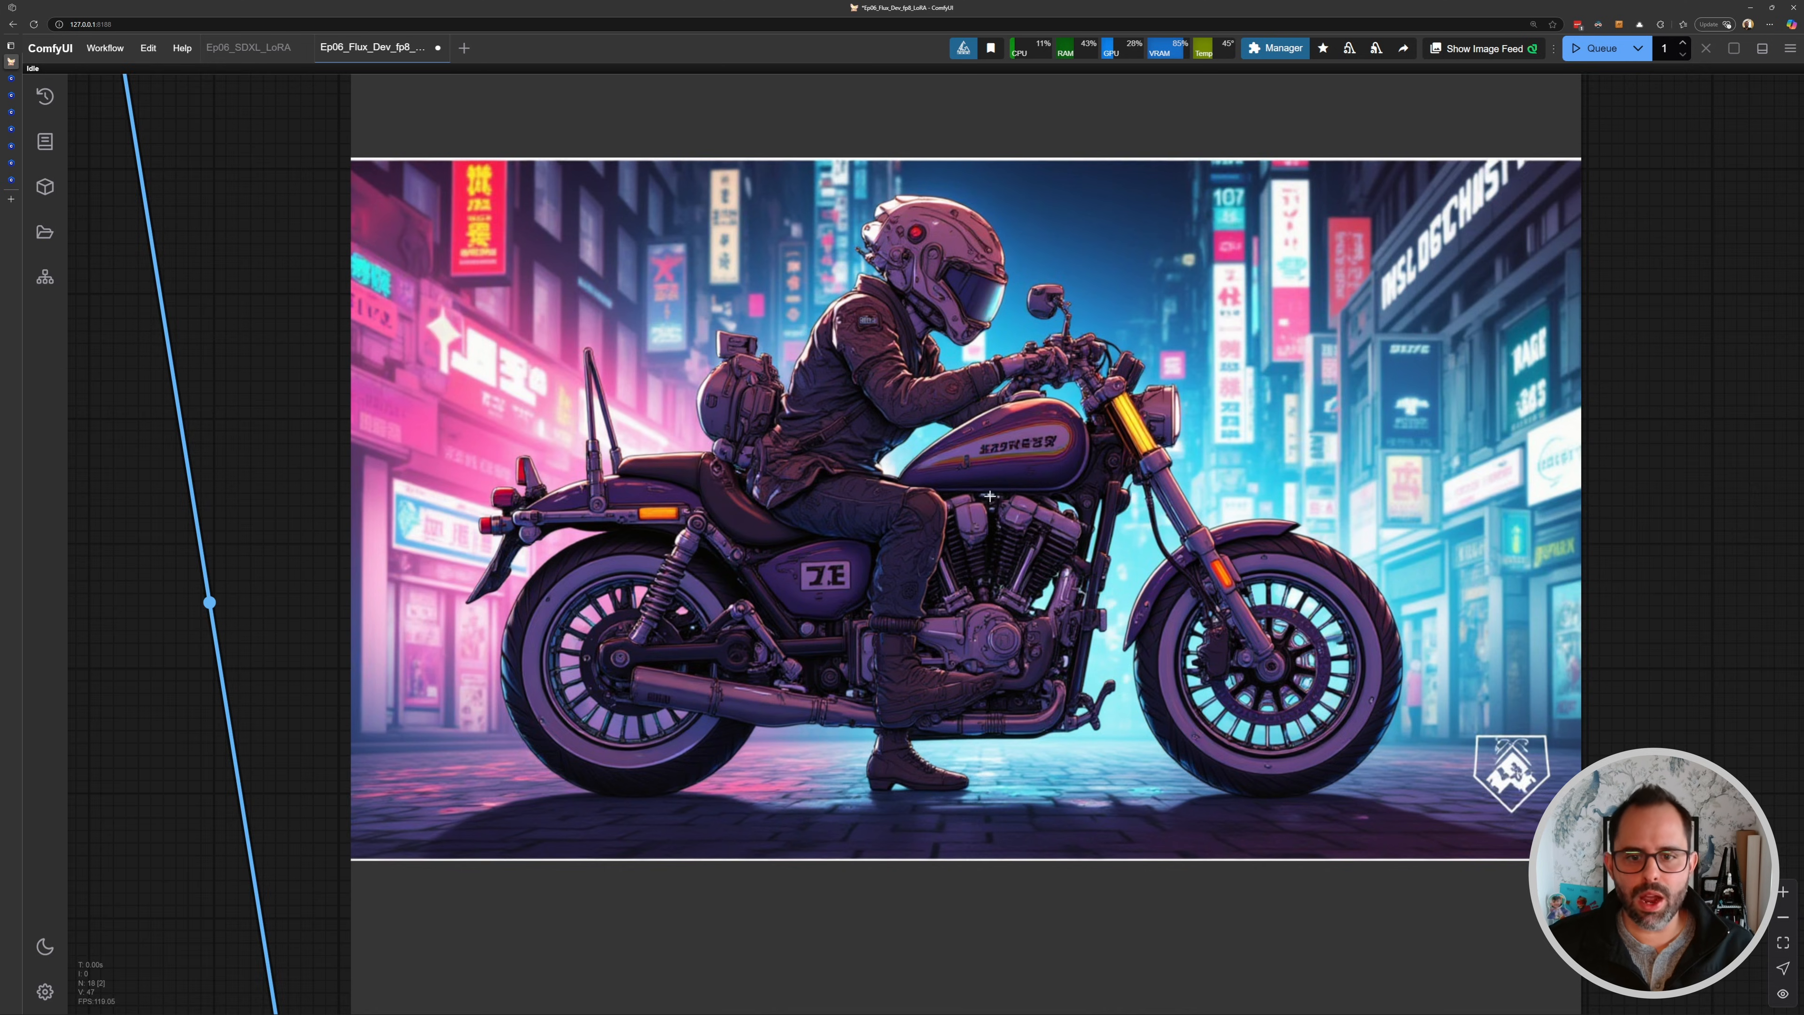
scroll(989, 495, down, 3)
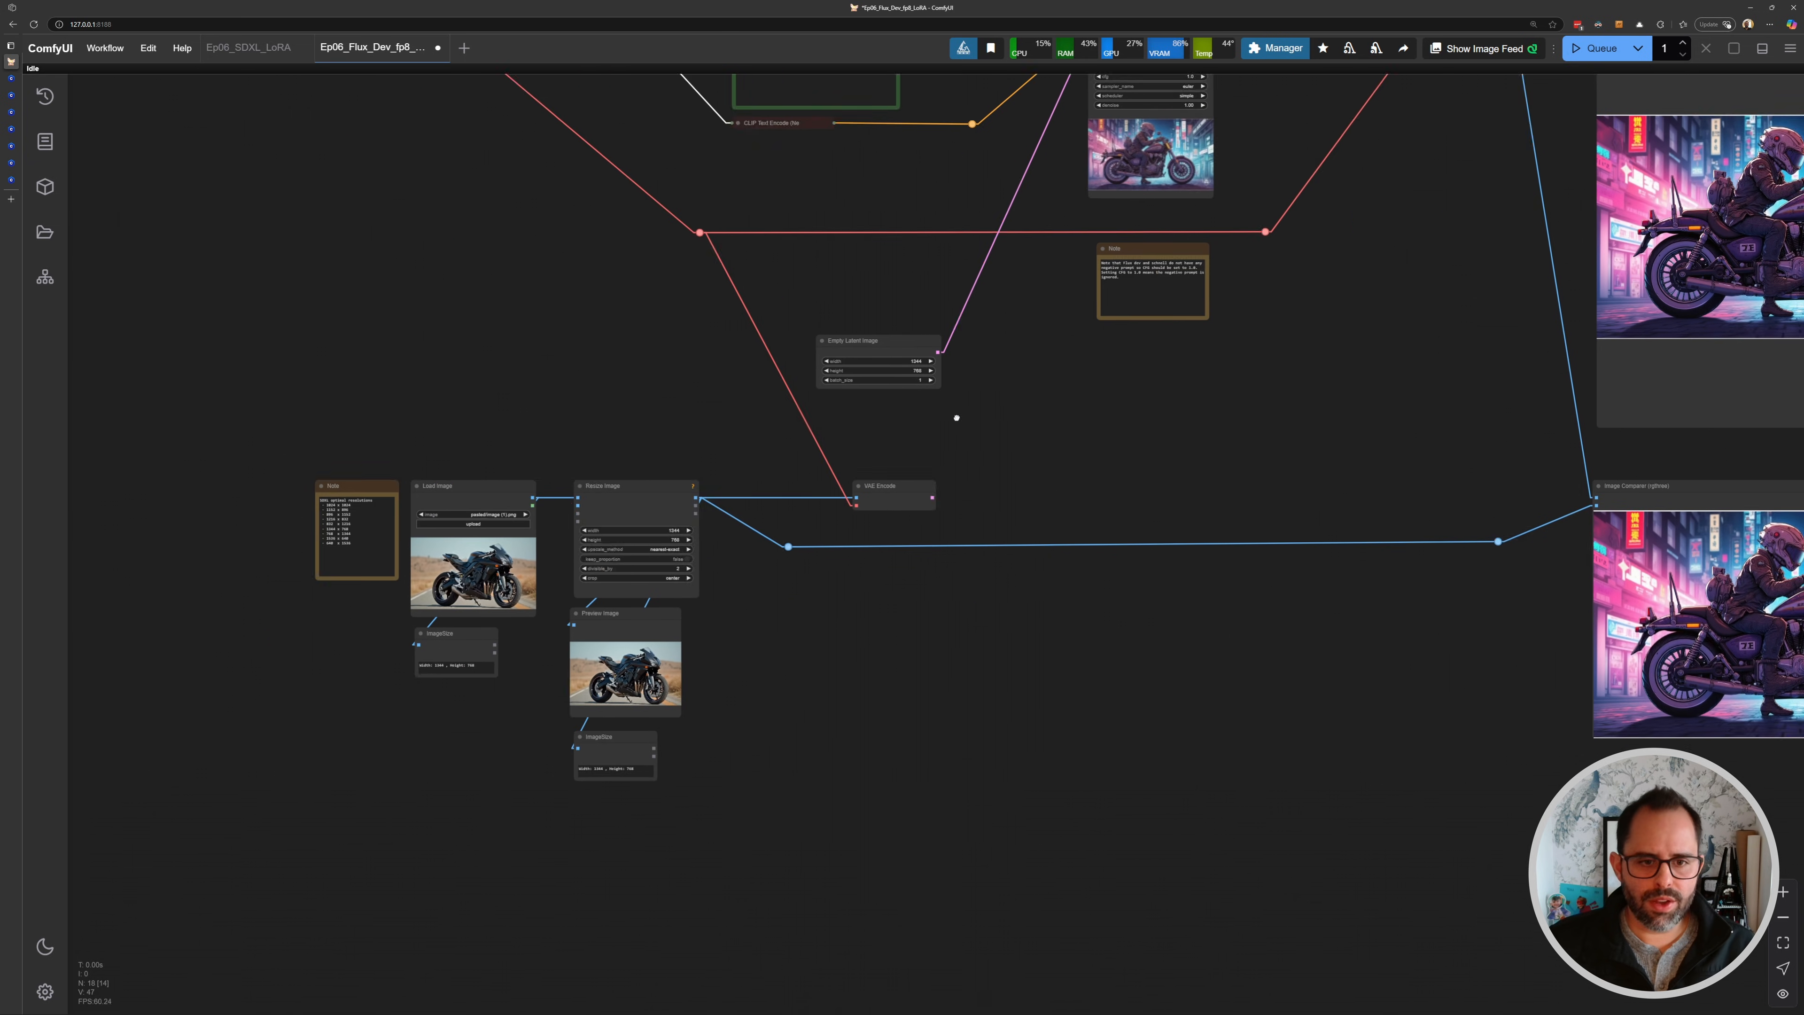
drag(954, 414, 773, 459)
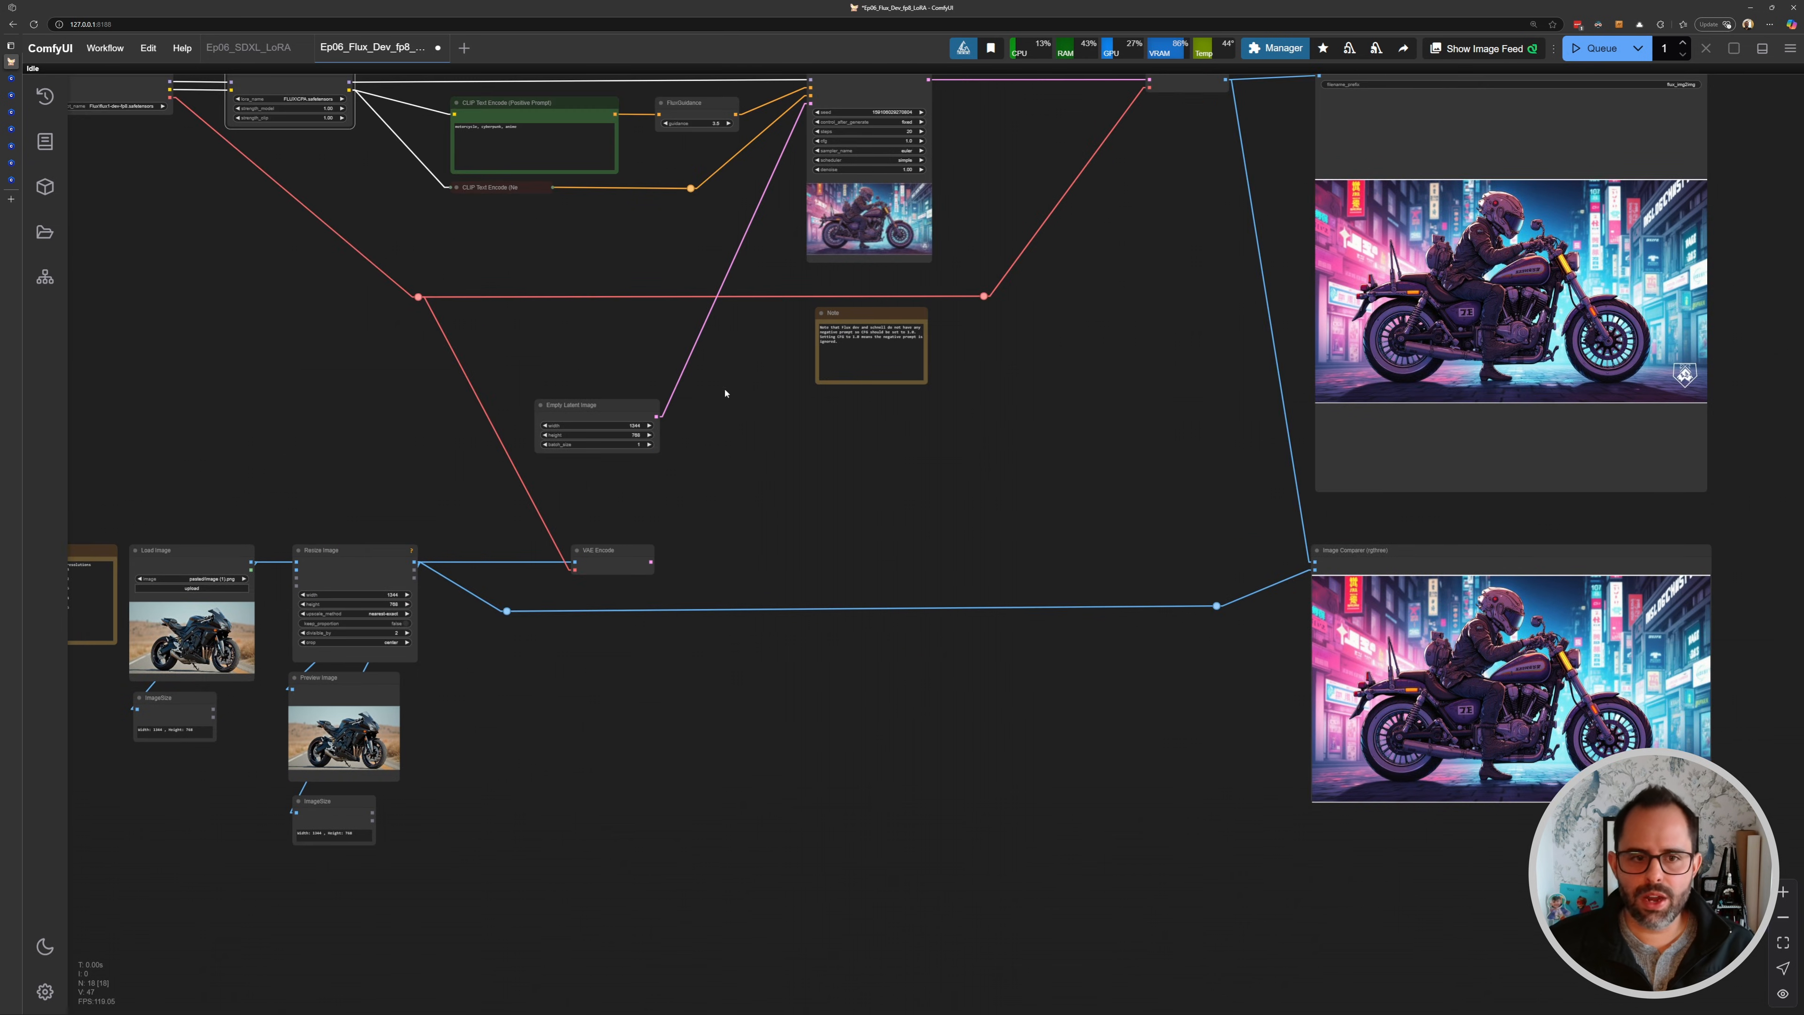
- Inspect the Load Image, Resize Image and Empty Latent Image nodes around the img2img input section
scroll(729, 391, up, 4)
drag(573, 394, 899, 490)
drag(806, 580, 932, 347)
scroll(347, 582, up, 10)
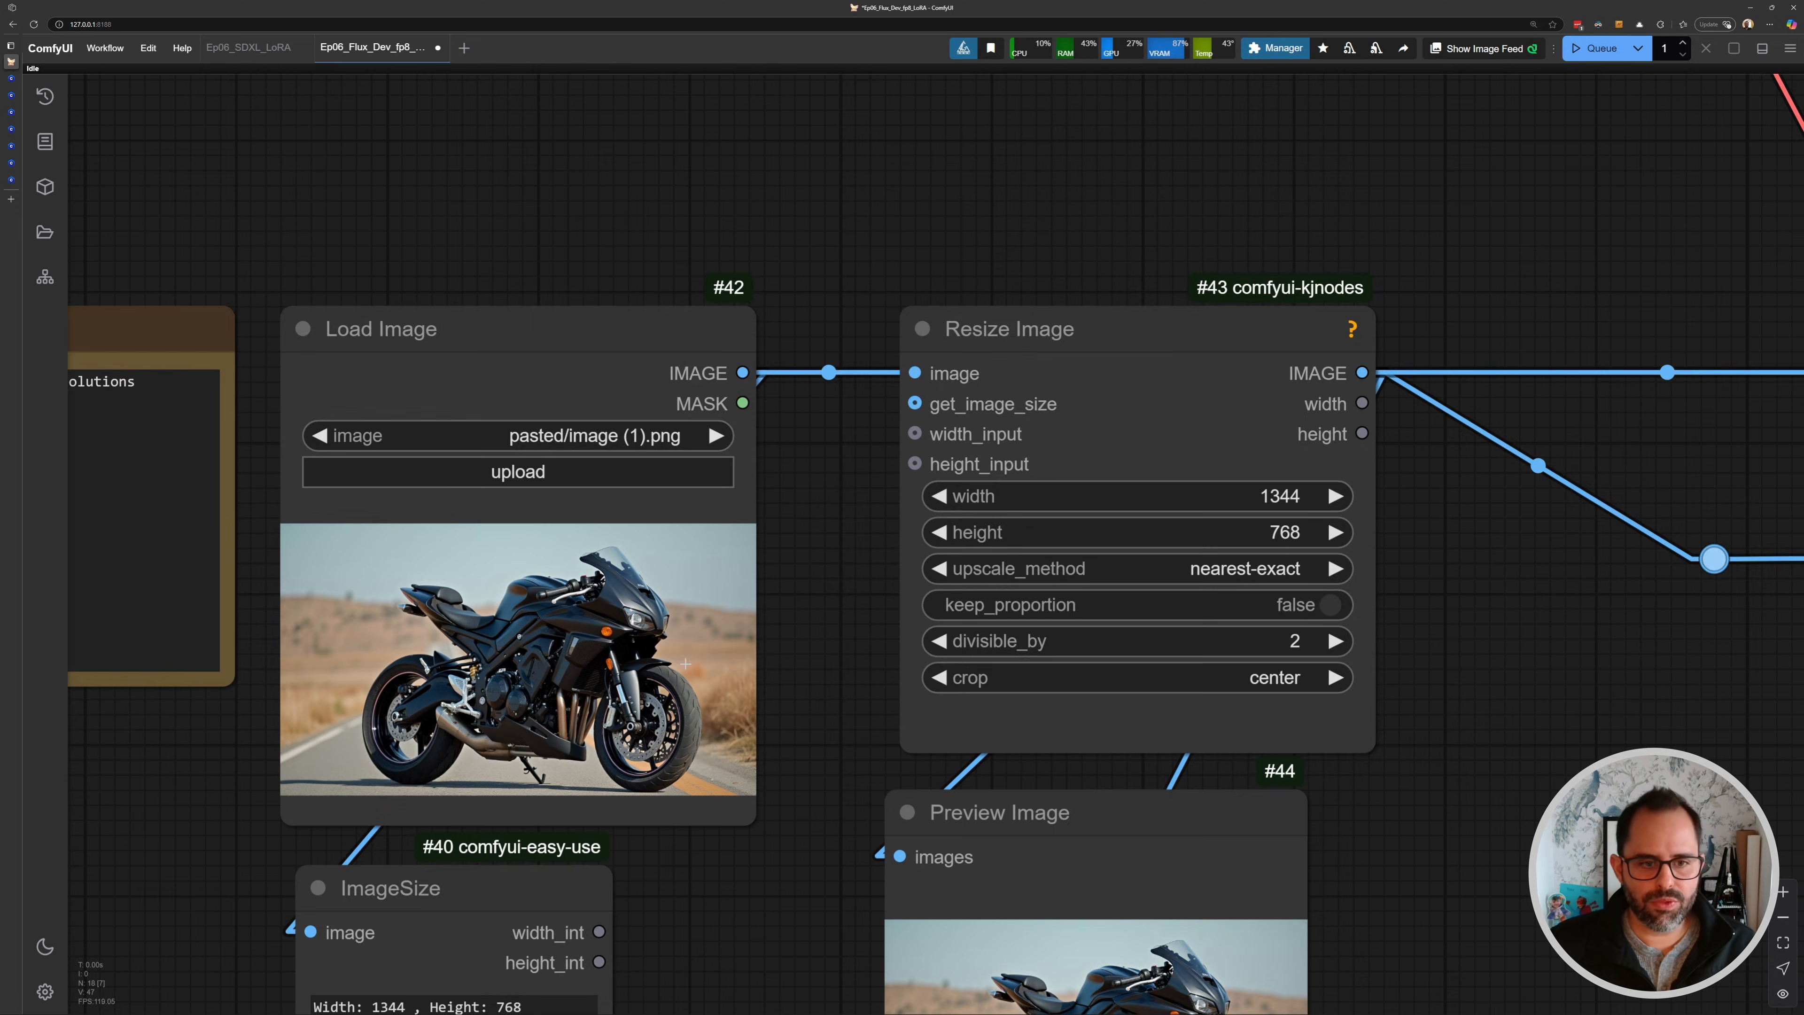
scroll(686, 664, down, 7)
scroll(585, 617, up, 6)
scroll(669, 675, down, 5)
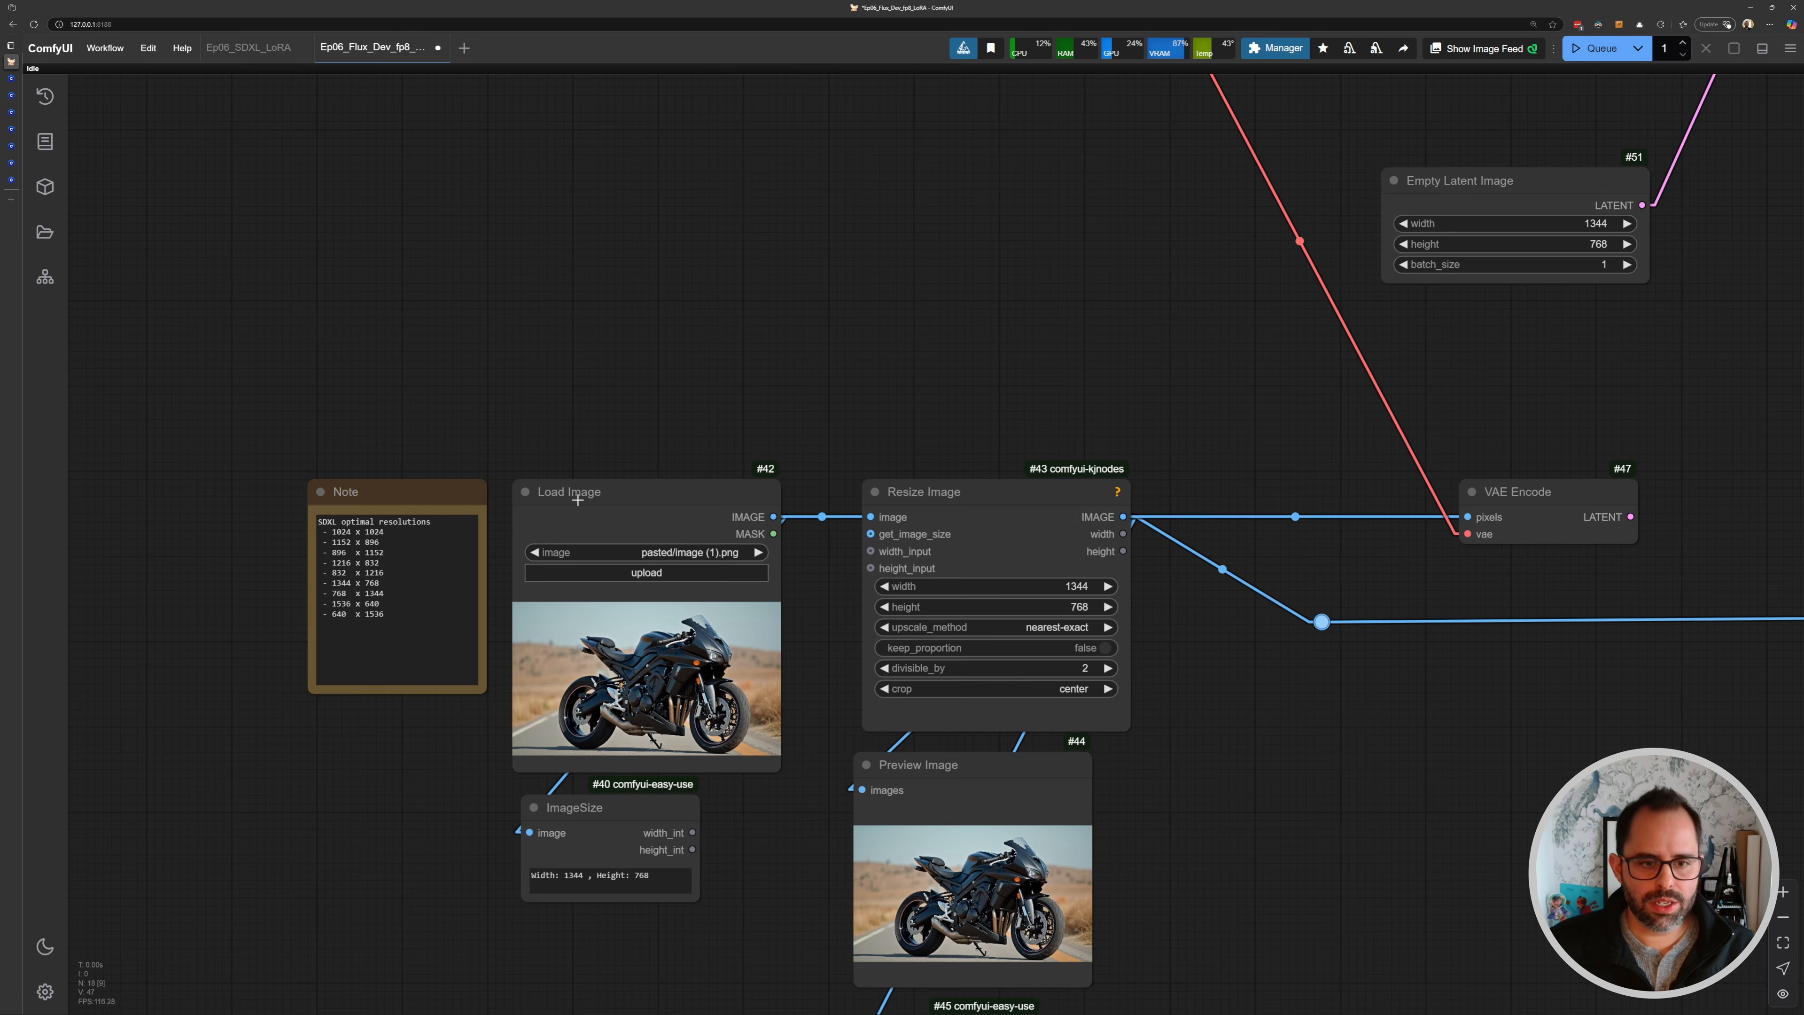
scroll(875, 562, down, 3)
- Connect the VAE Encode's LATENT output to the KSampler's latent_image input in place of the Empty Latent Image
drag(1180, 479, 716, 612)
drag(994, 456, 754, 635)
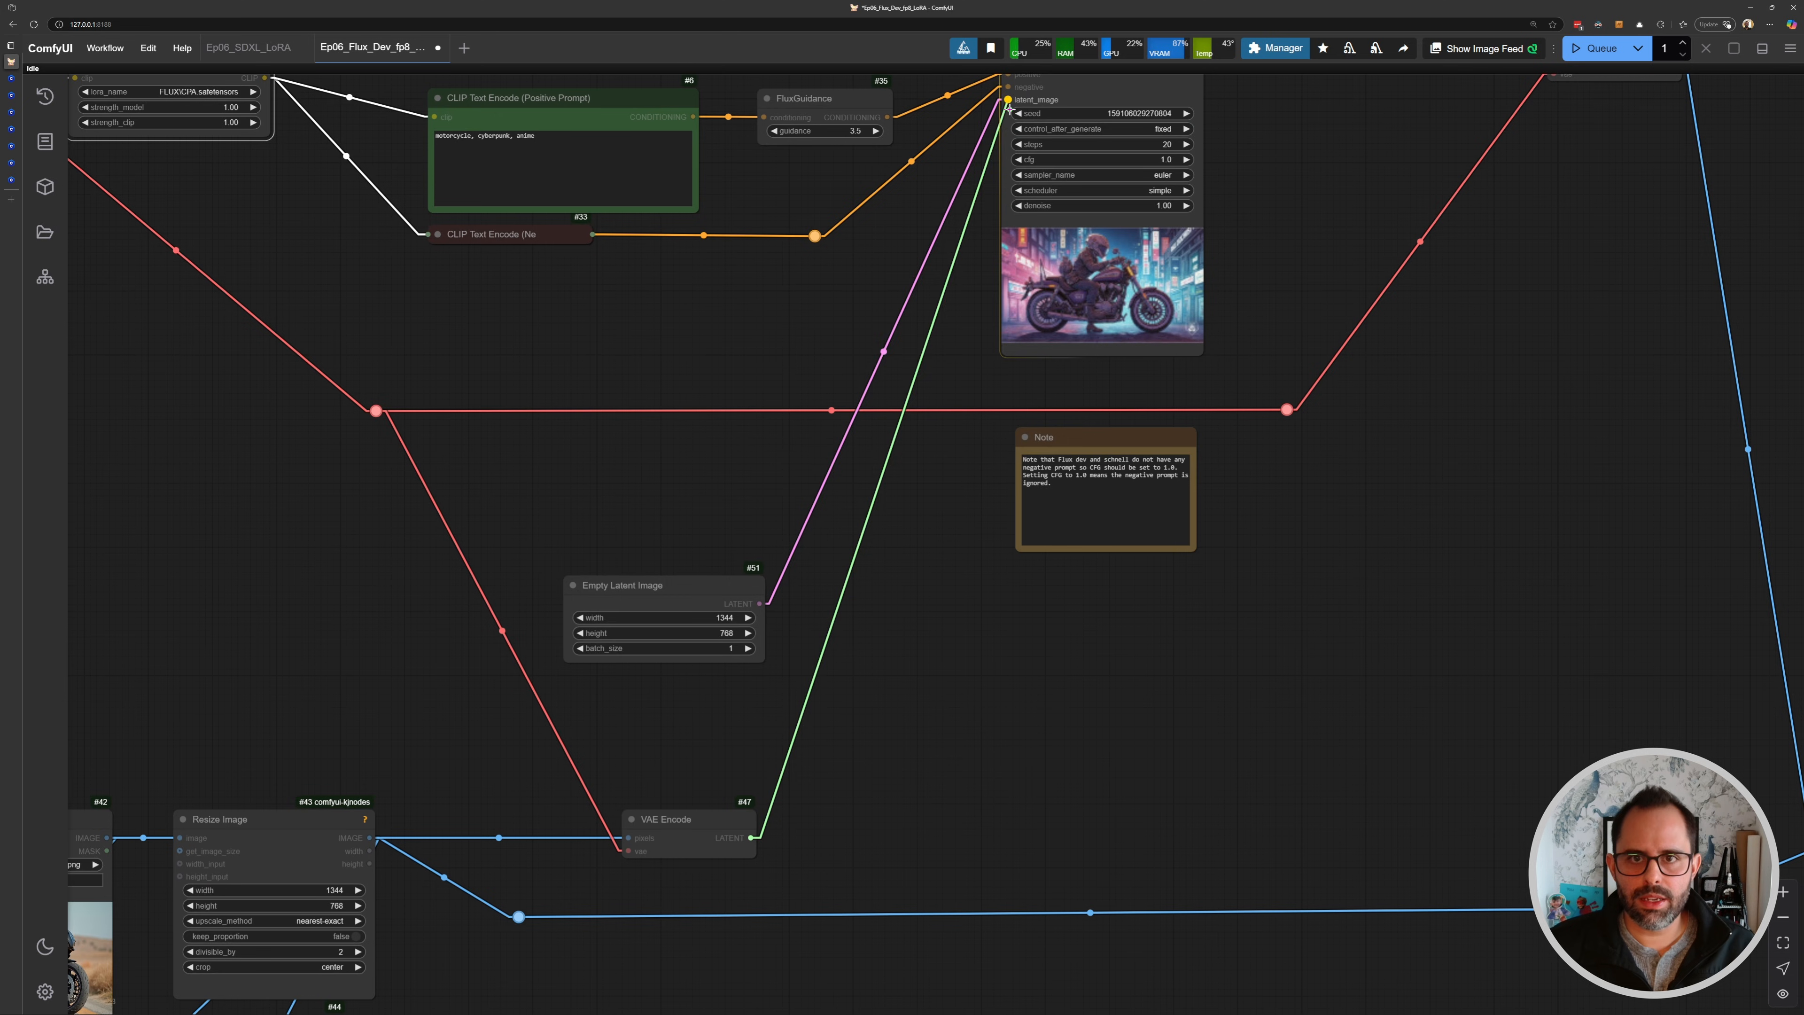
drag(1009, 108, 1009, 105)
drag(676, 567, 899, 589)
scroll(899, 589, down, 1)
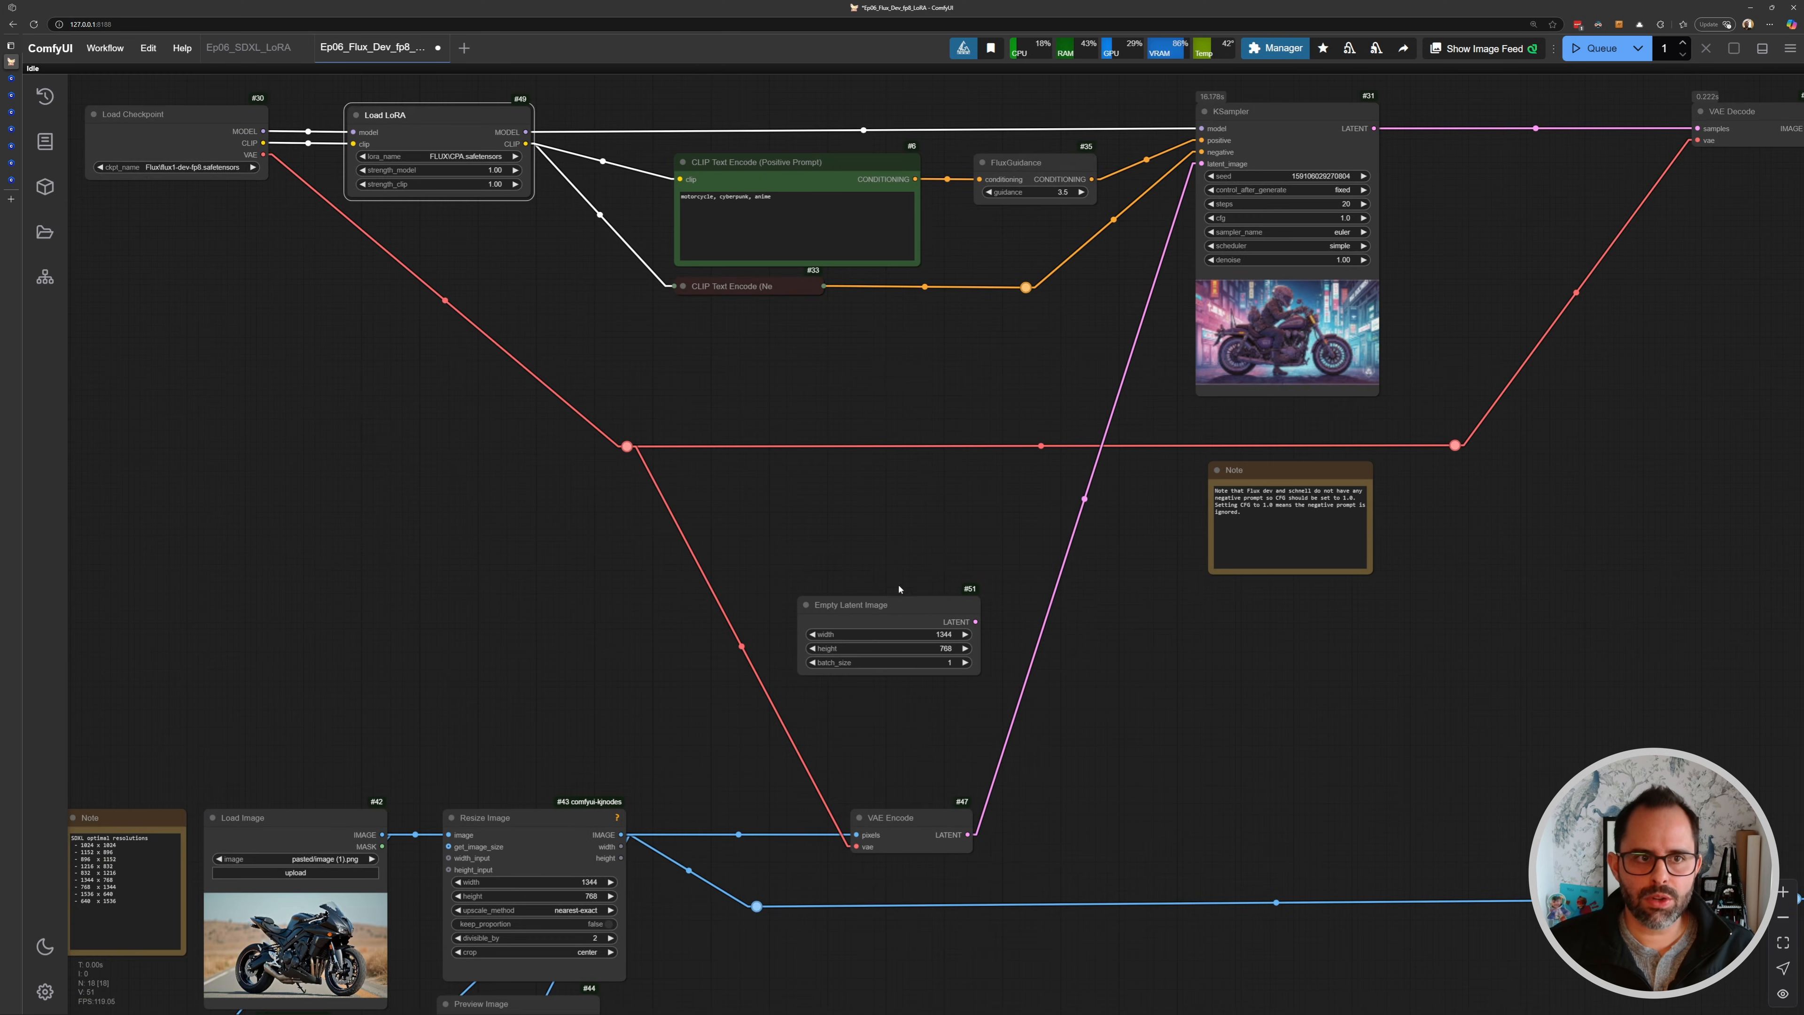
- Review the latent switch setup in the SDXL LoRA workflow for reference and return to the Flux workflow
click(248, 47)
scroll(817, 523, up, 5)
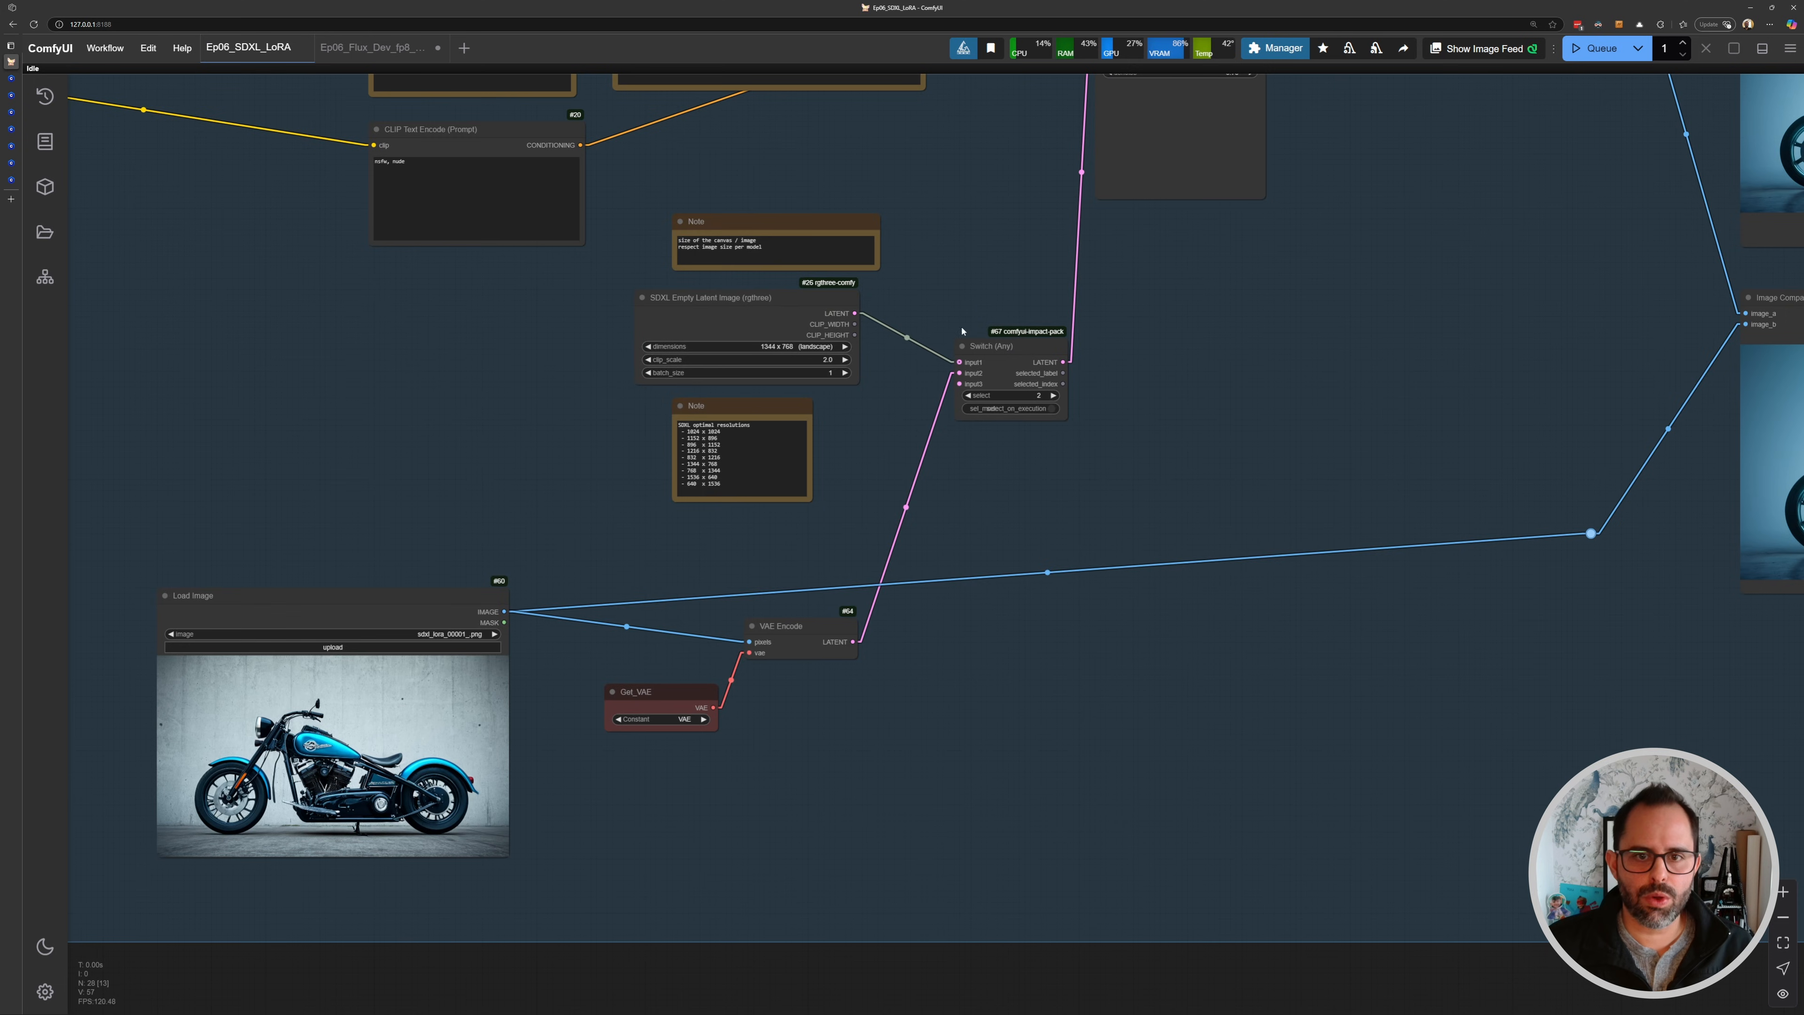
click(371, 48)
drag(1084, 713, 996, 624)
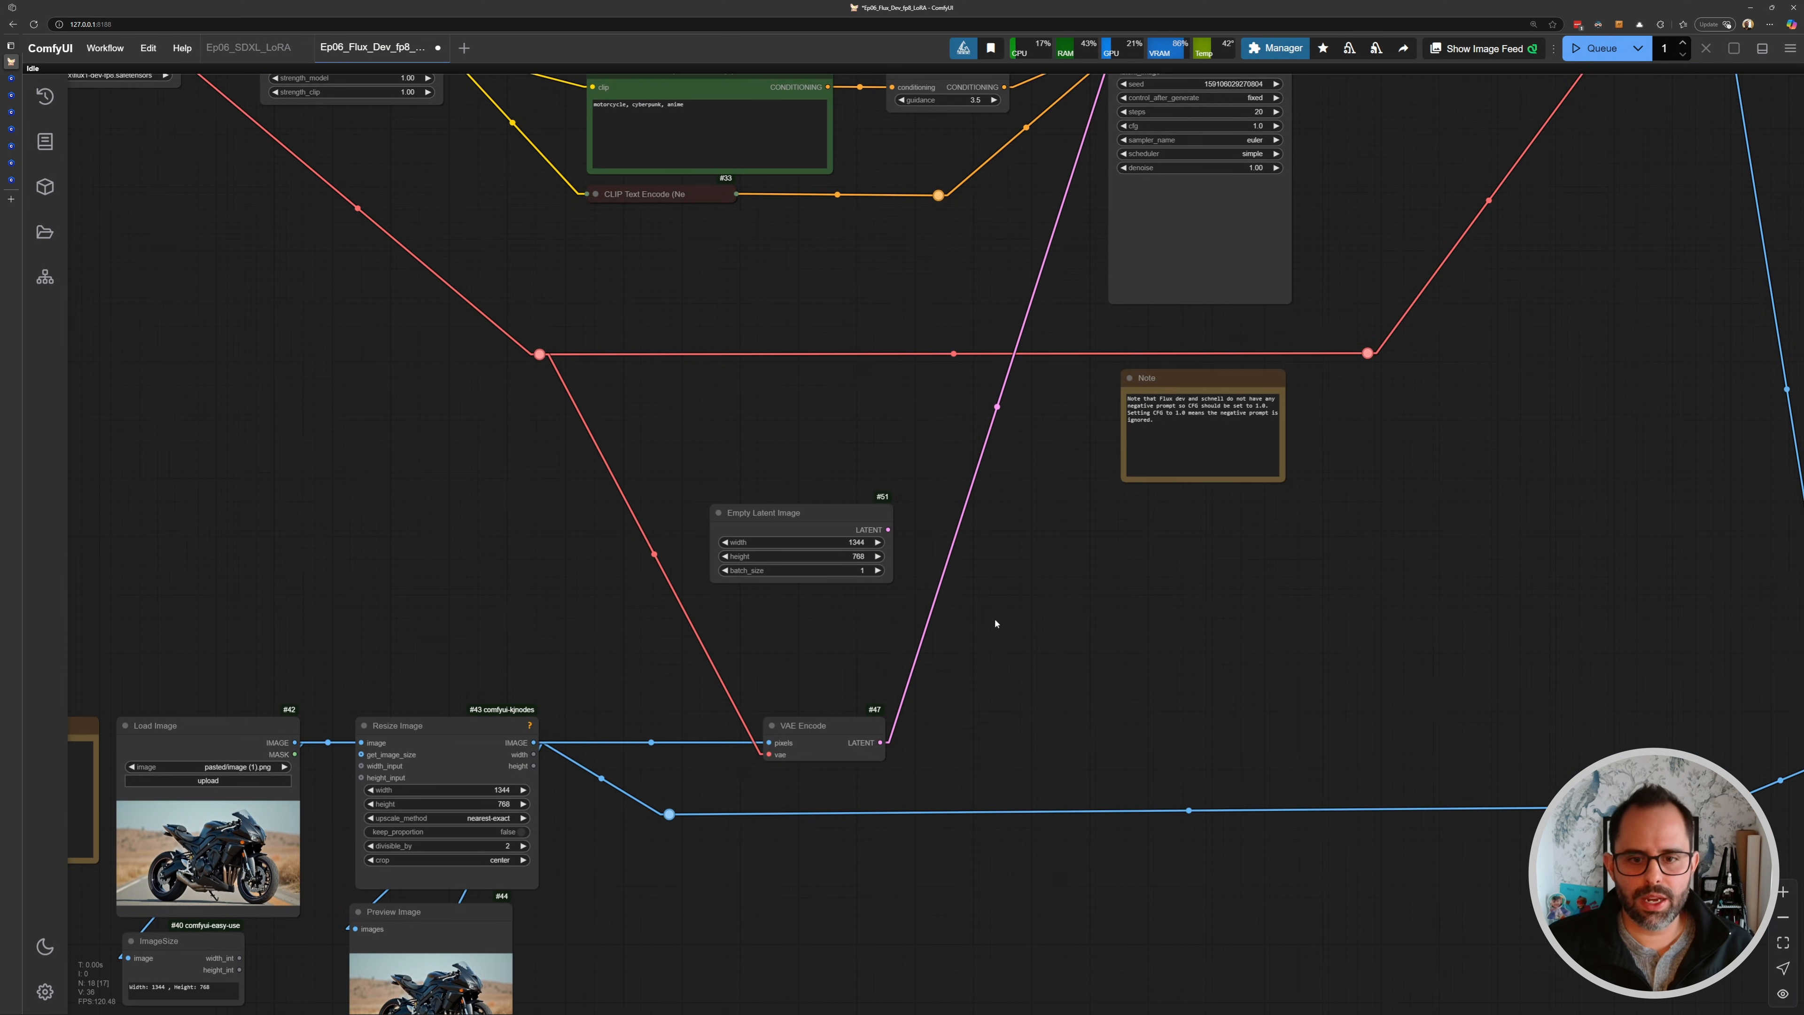
double_click(956, 637)
click(958, 632)
key(w)
key(w)
key(ctrl+z)
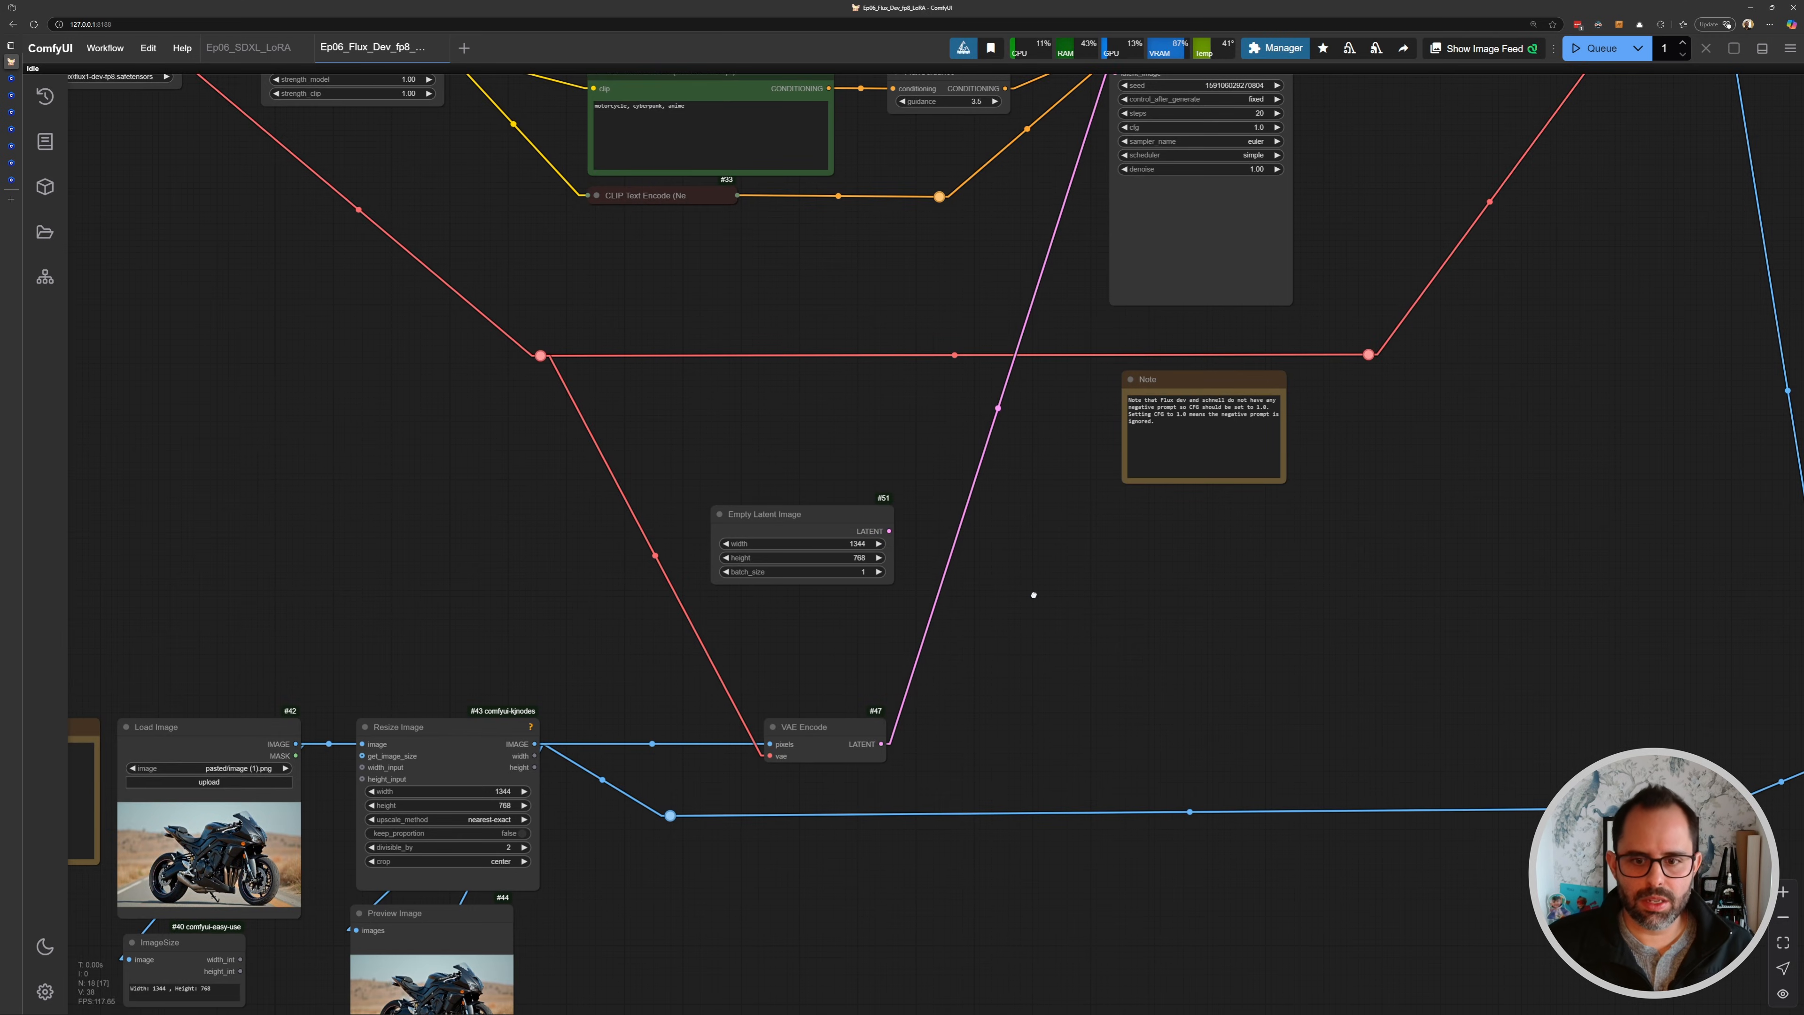
- Add a Switch (Any) node and route the Empty Latent Image and VAE Encode latents through it into the KSampler's latent_image
double_click(1022, 602)
text(swi)
key(Return)
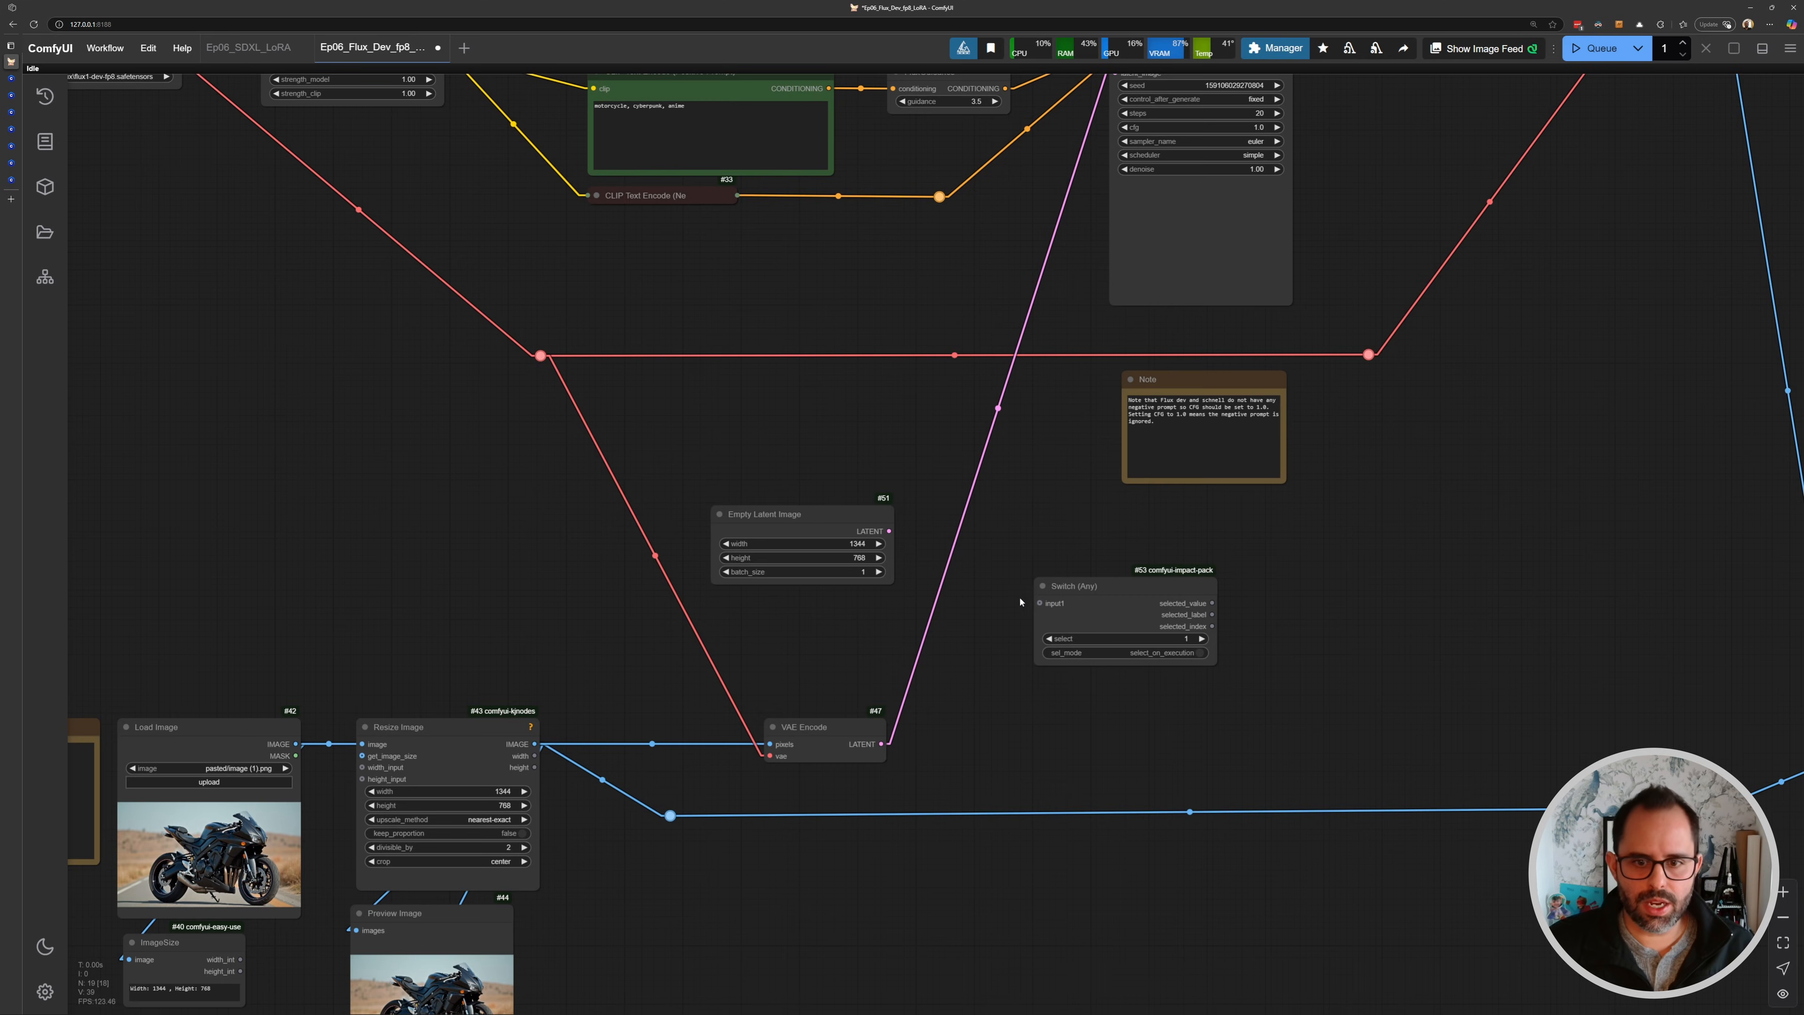
drag(1060, 604, 888, 530)
scroll(891, 529, up, 3)
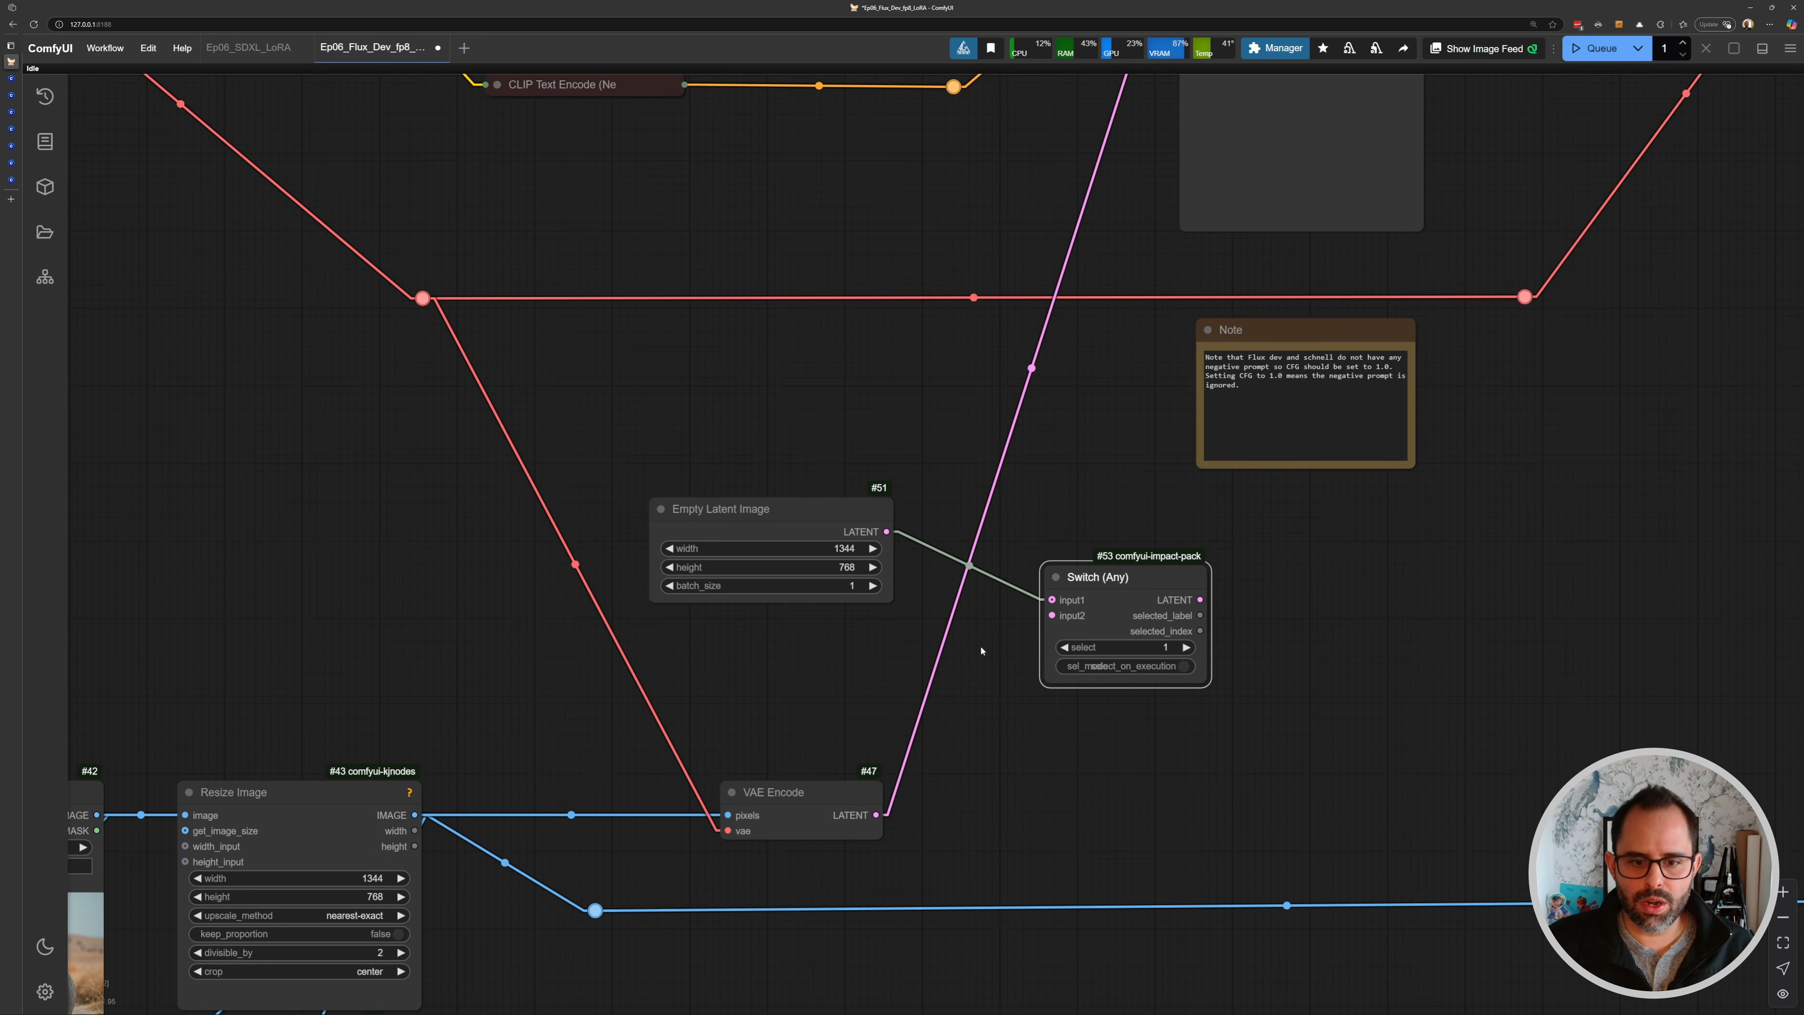
scroll(1072, 599, down, 5)
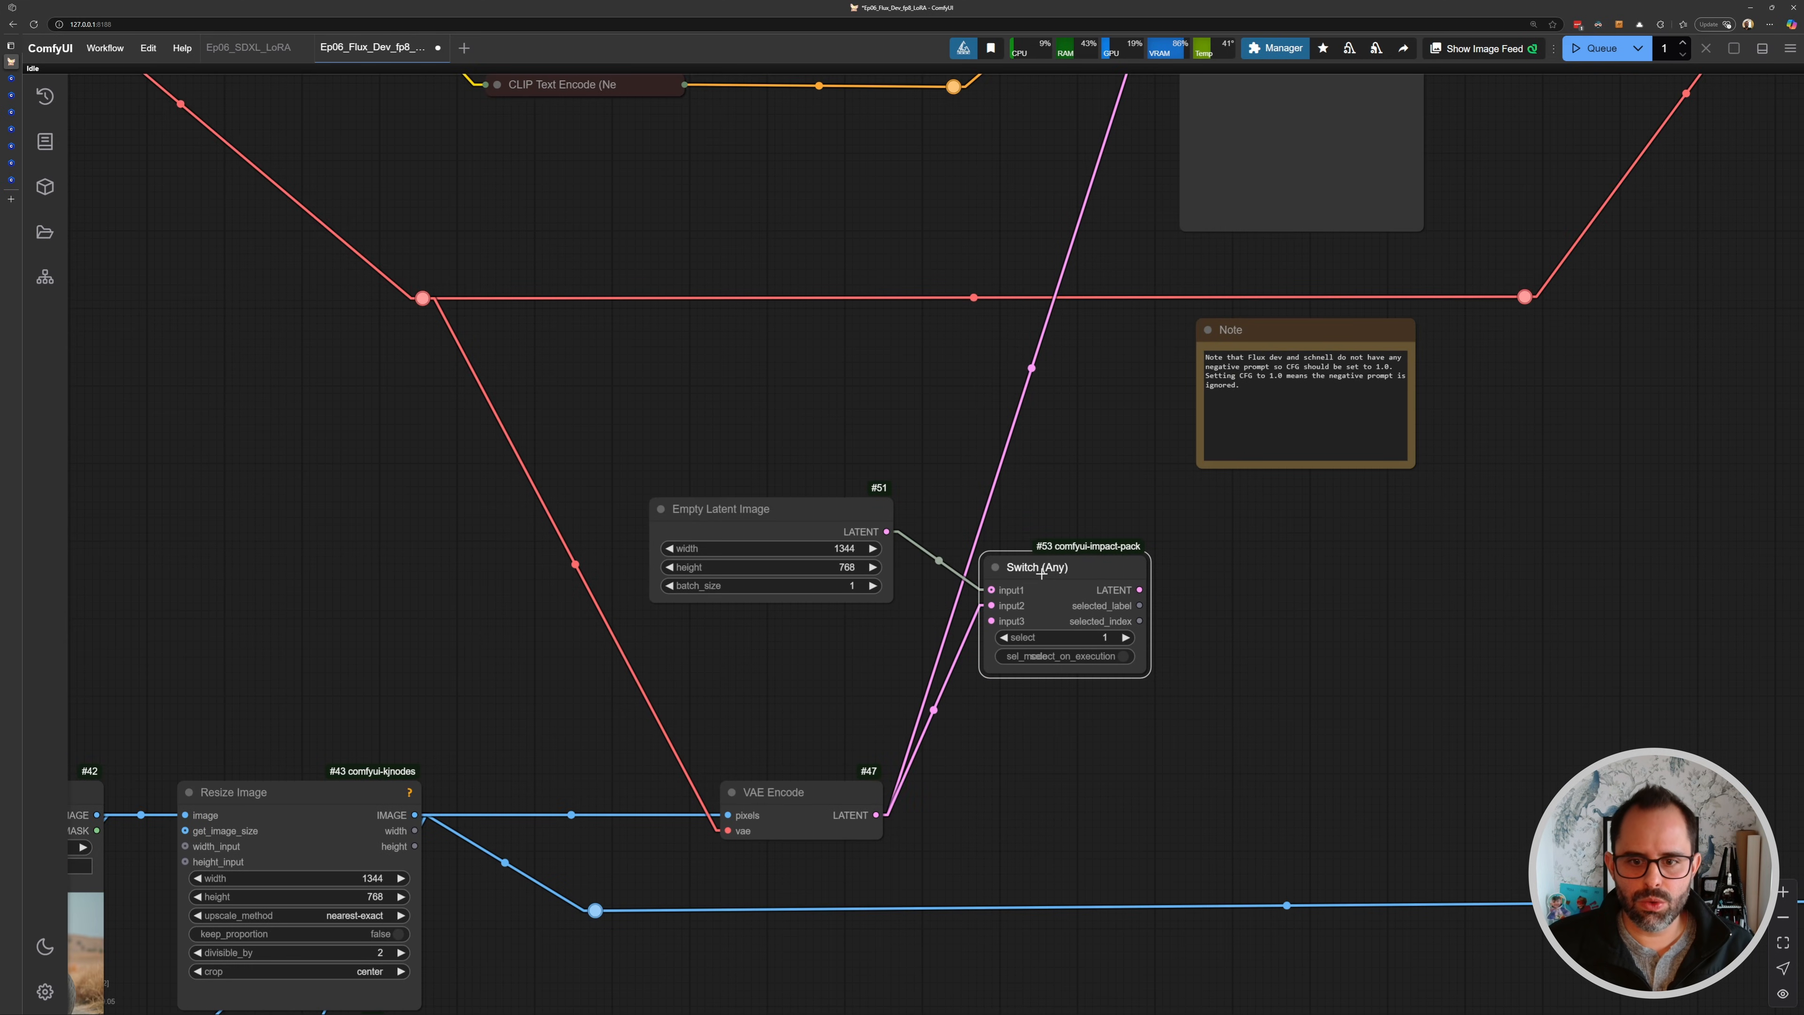
drag(1035, 300, 1034, 298)
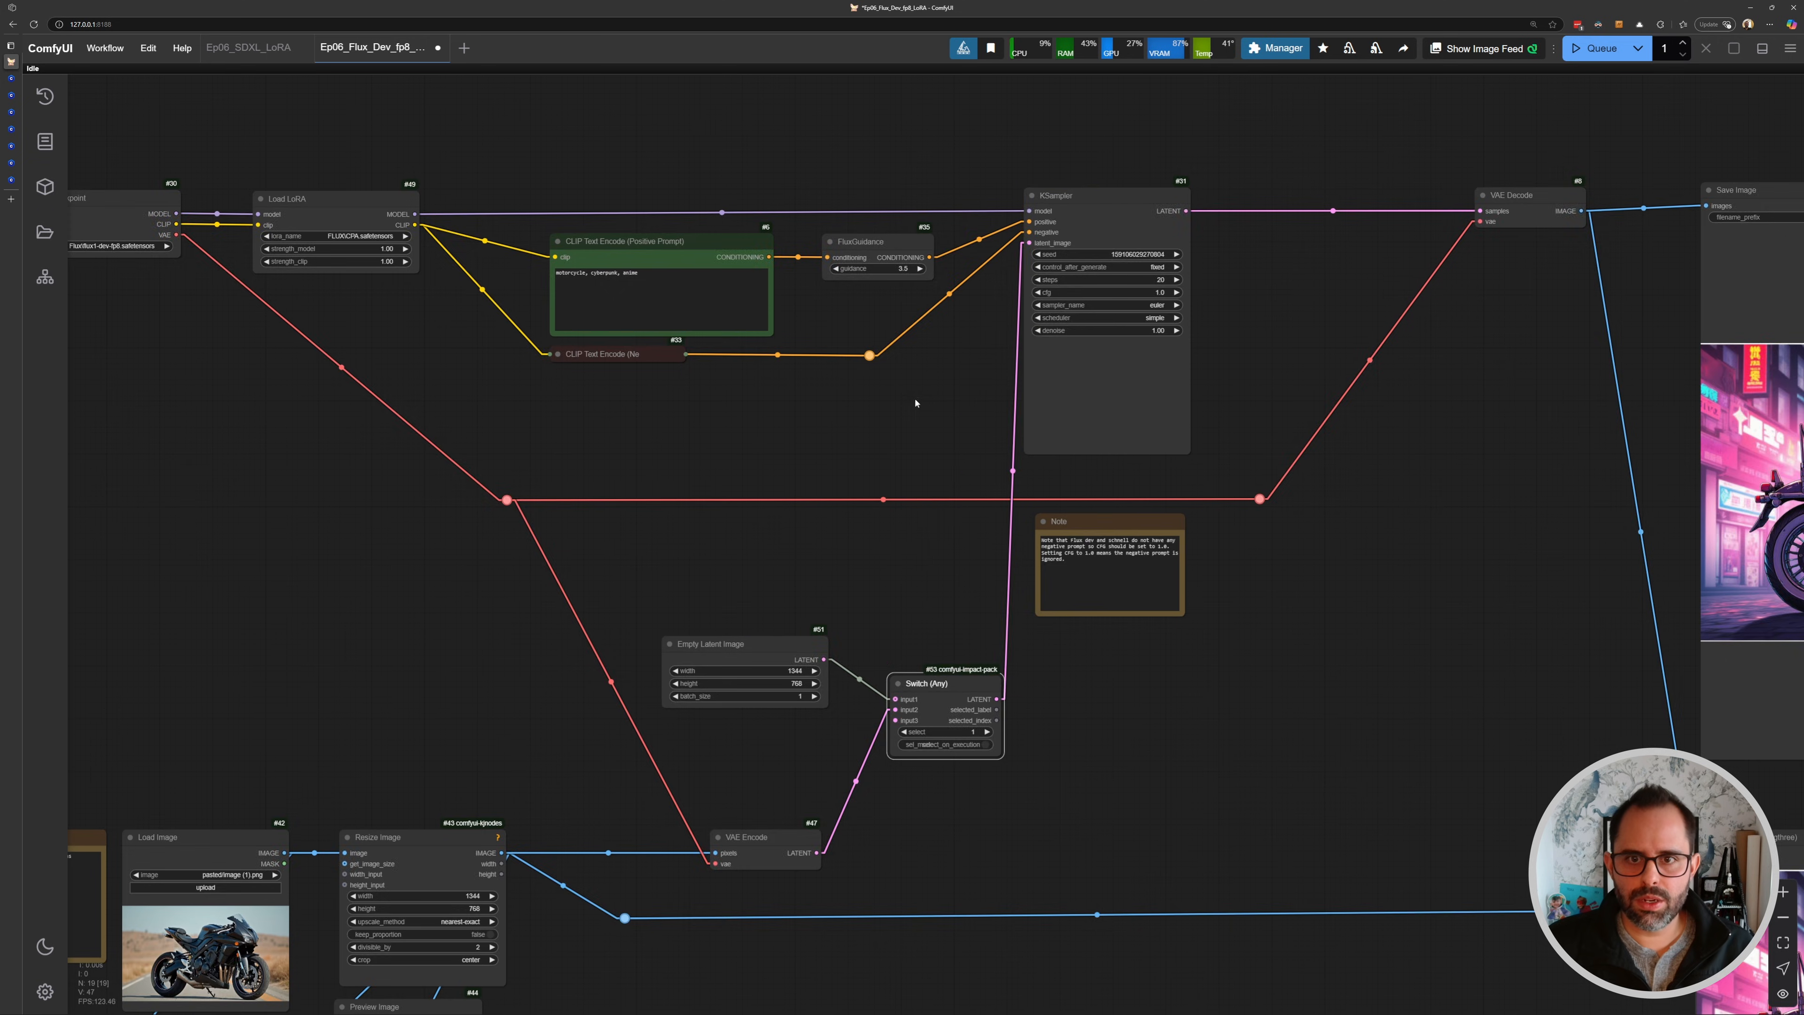
drag(917, 404, 1043, 280)
drag(911, 520, 867, 515)
drag(1063, 563, 1017, 535)
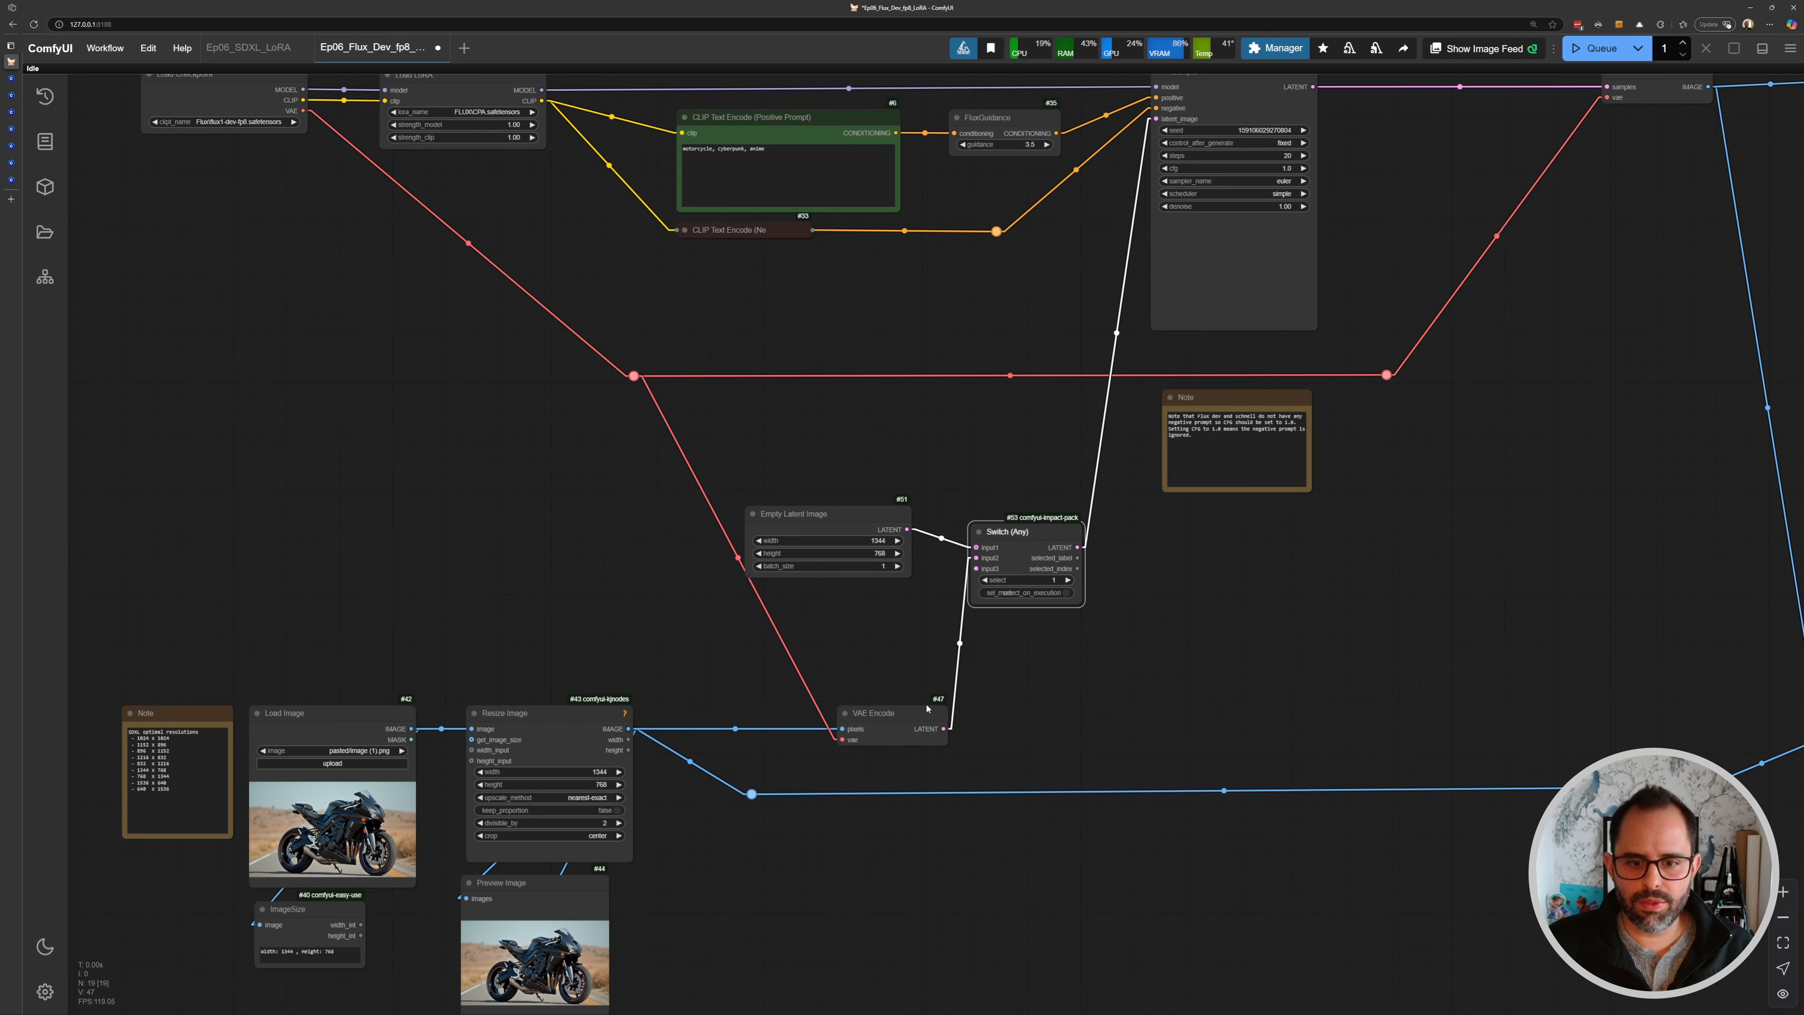
drag(885, 530, 913, 547)
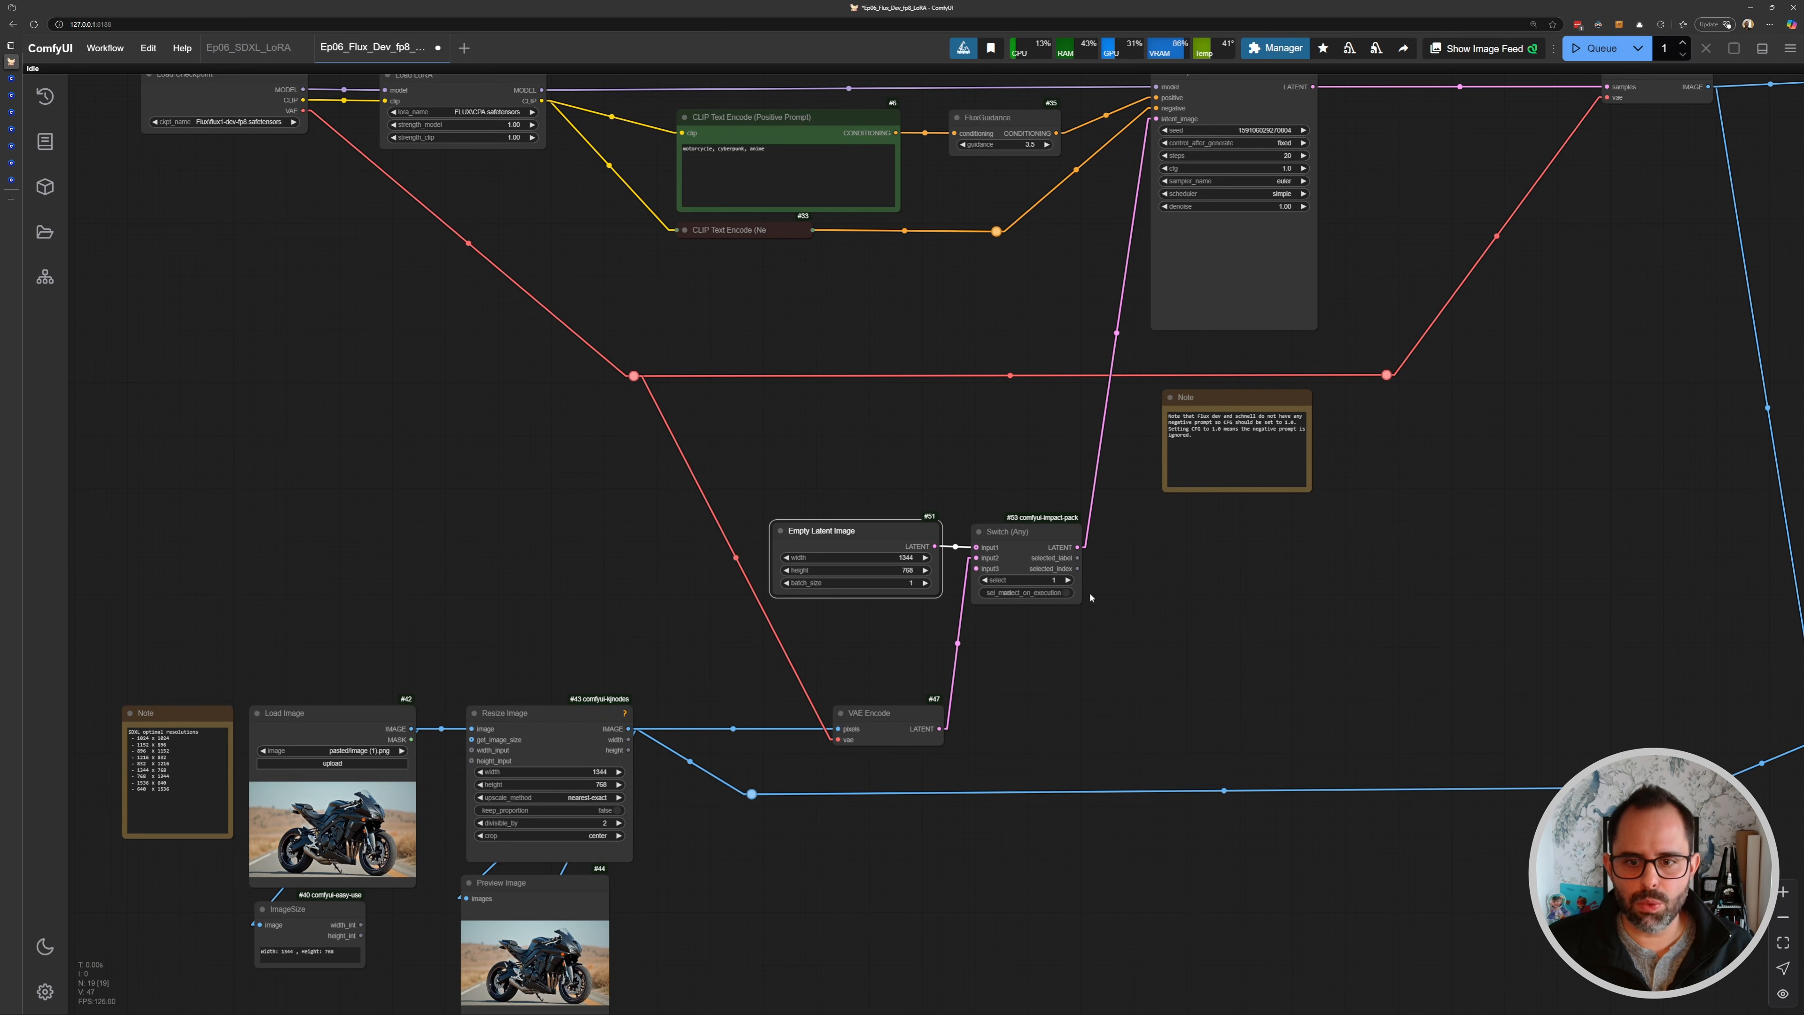
- Set the KSampler's denoise to 0.60 and run the workflow with the encoded image latent
scroll(1066, 580, up, 8)
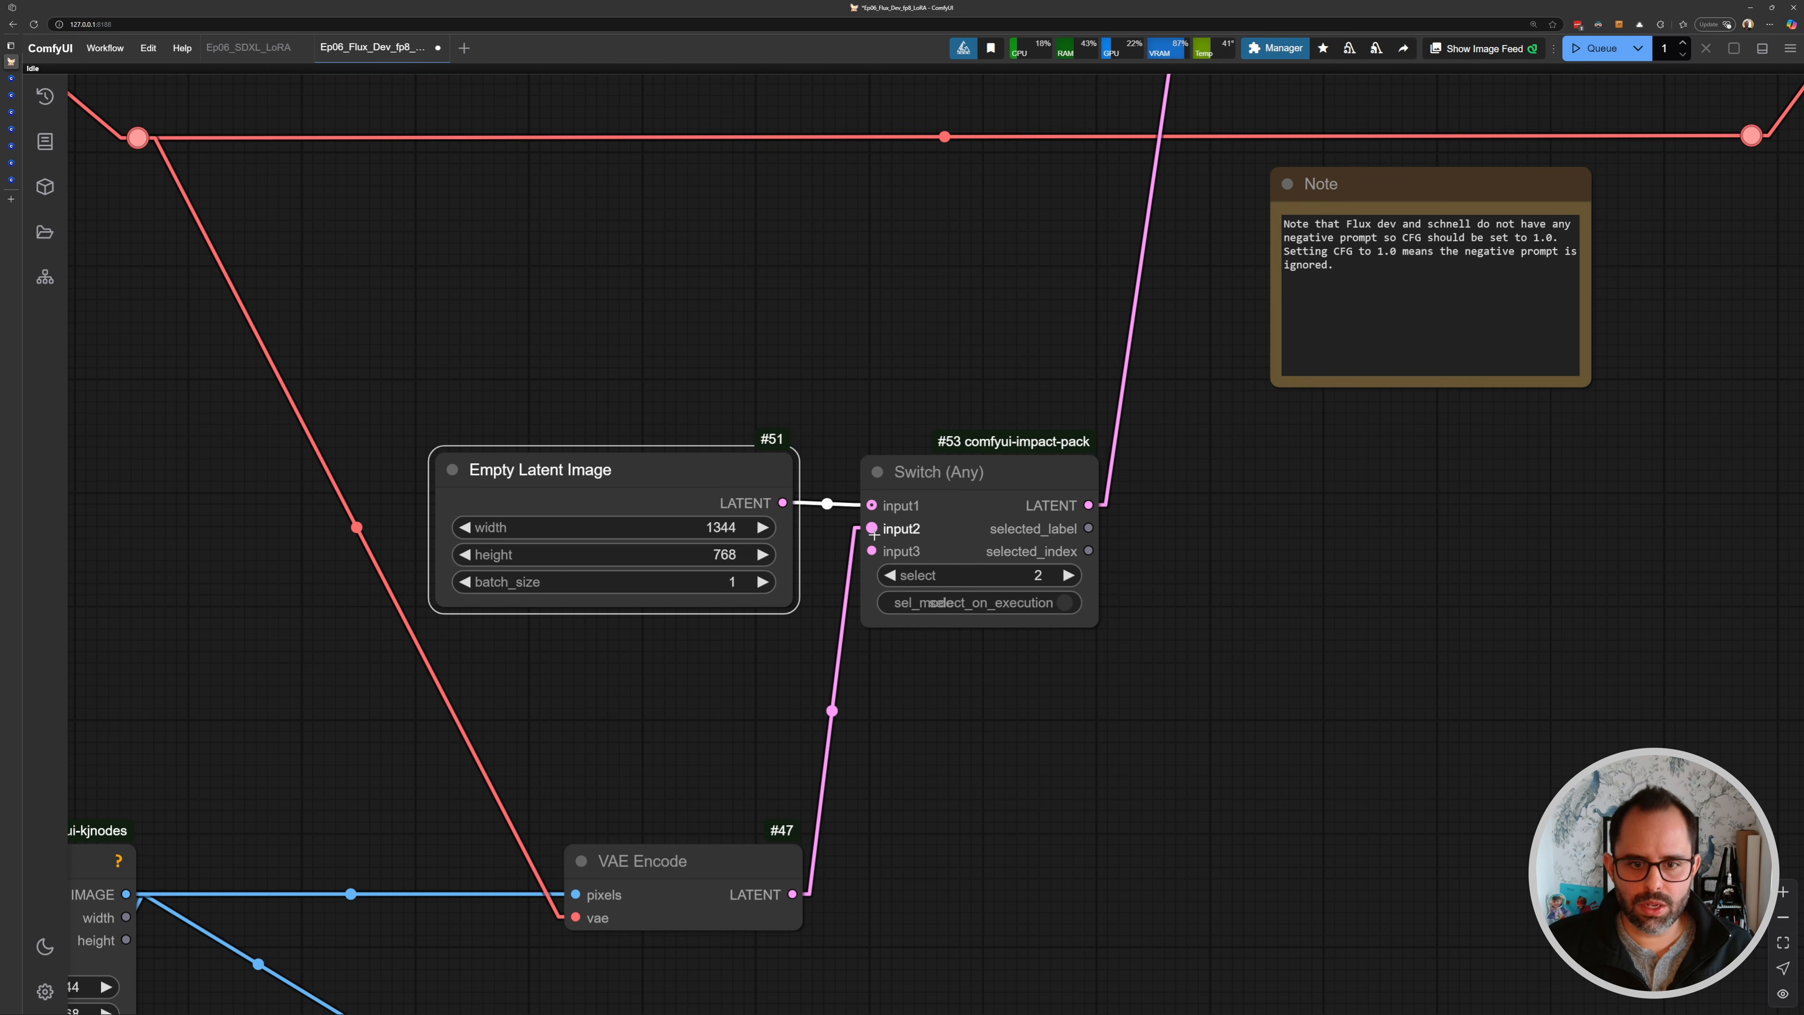
scroll(1134, 531, down, 12)
scroll(1247, 320, up, 16)
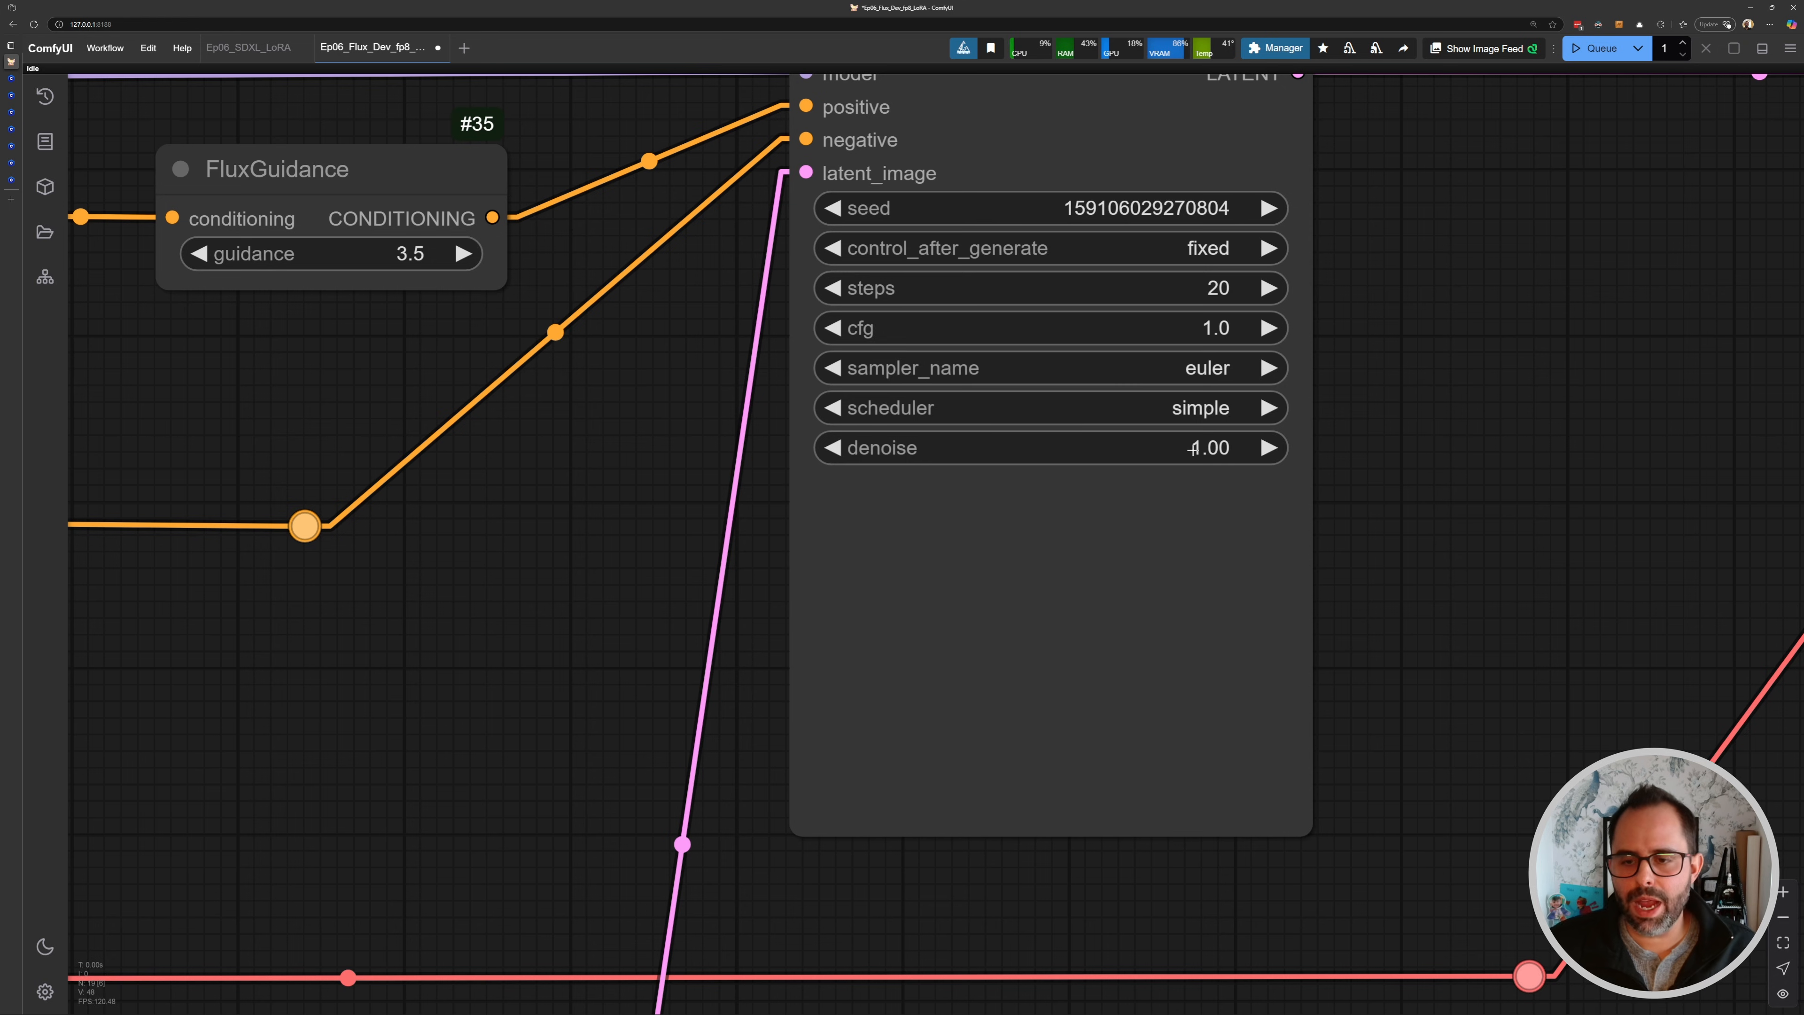
click(1193, 447)
text(.)
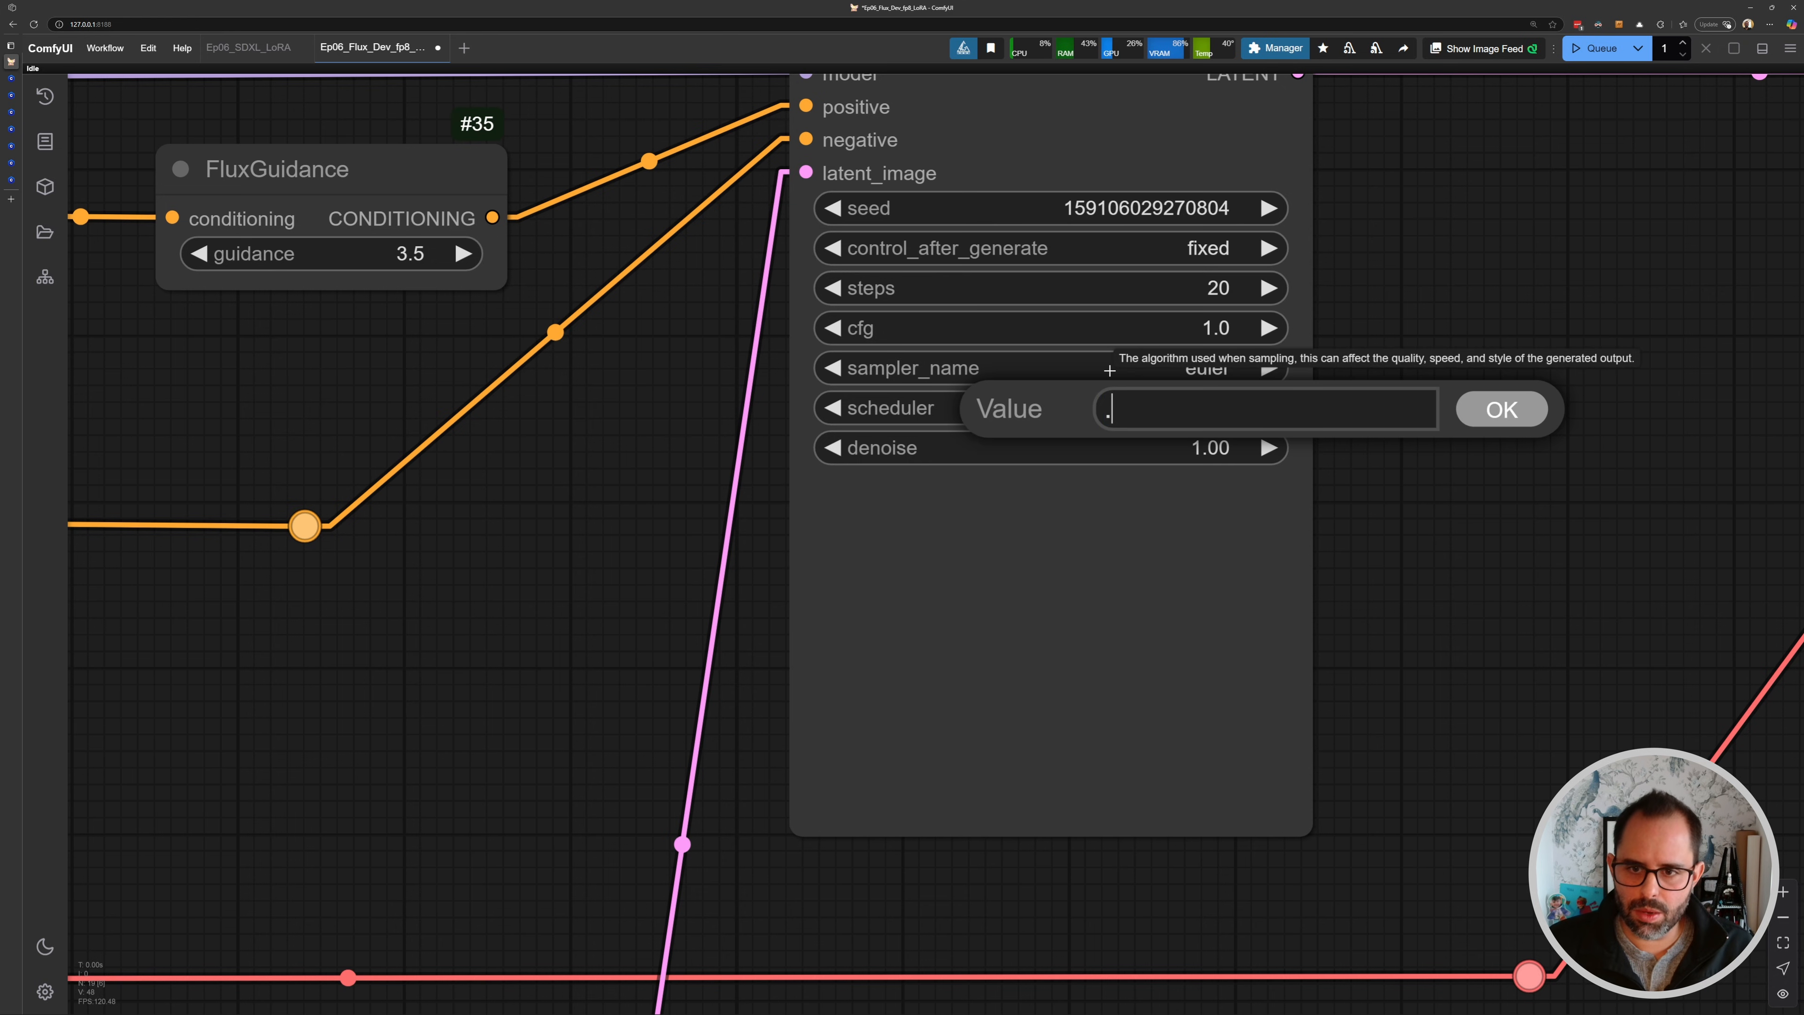
text(9)
key(Return)
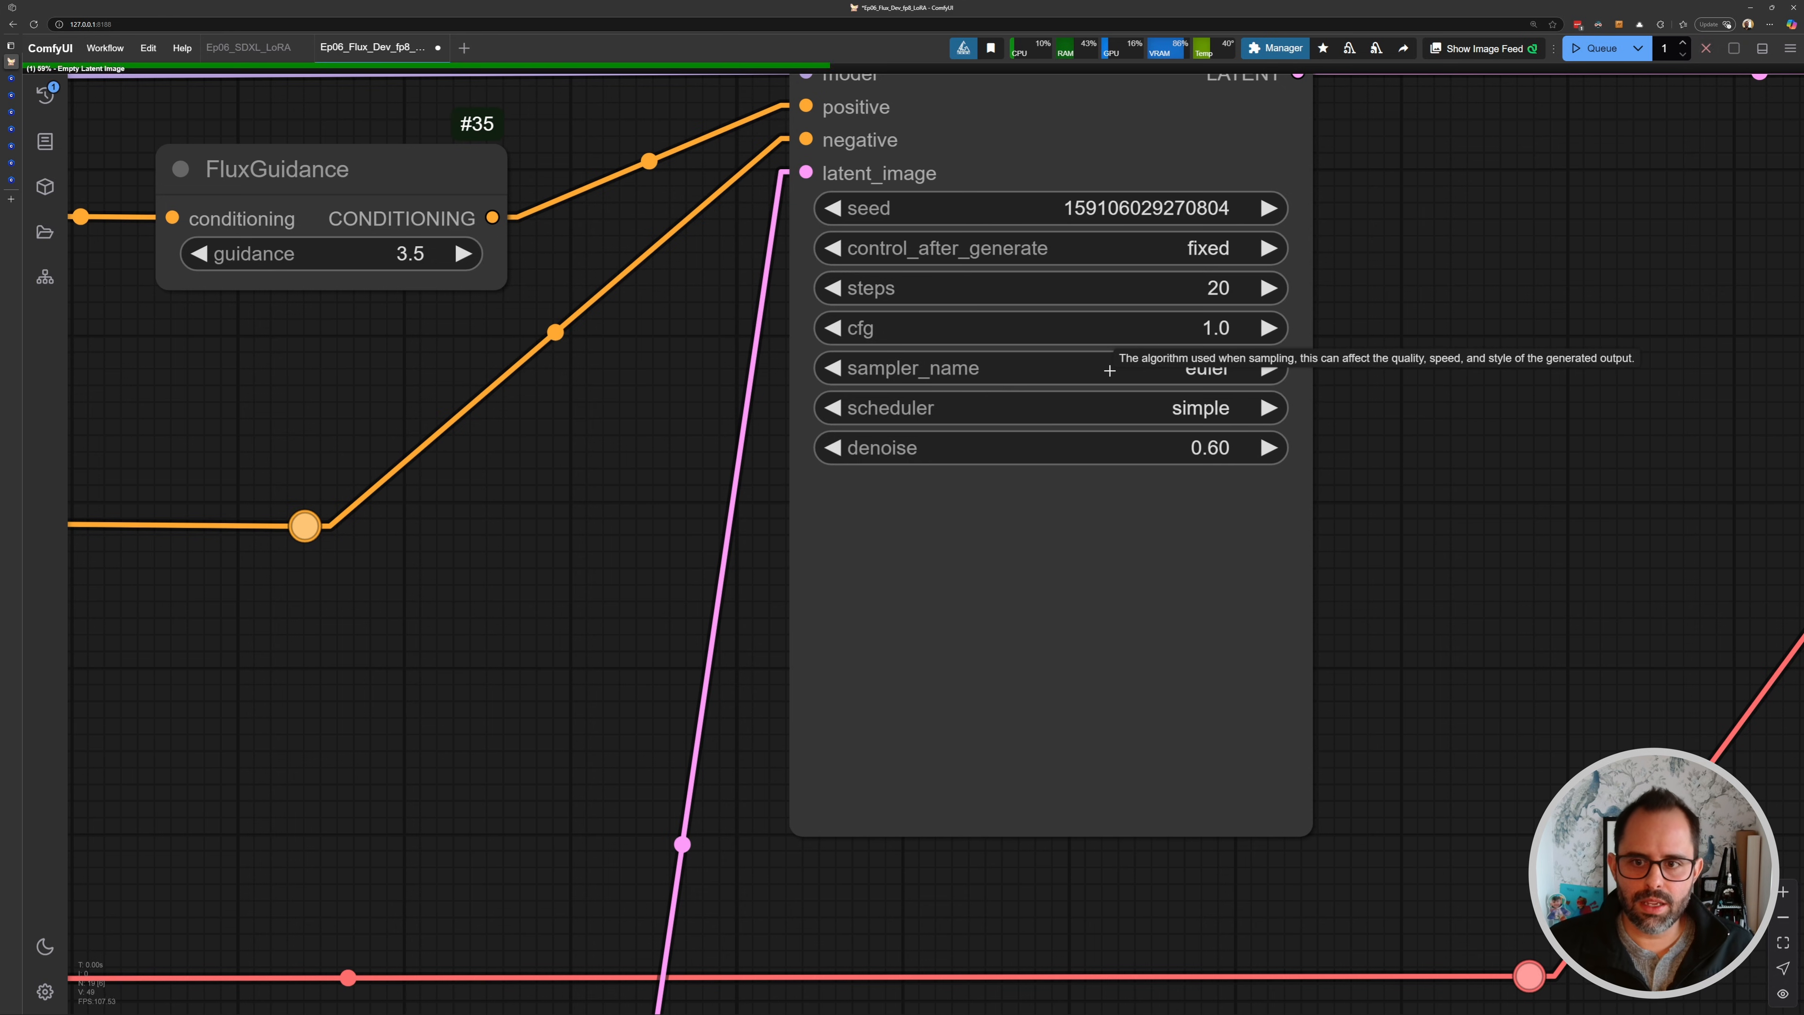
- Examine the generated image against the source motorcycle in the Save Image and Image Comparer nodes
scroll(1109, 370, down, 6)
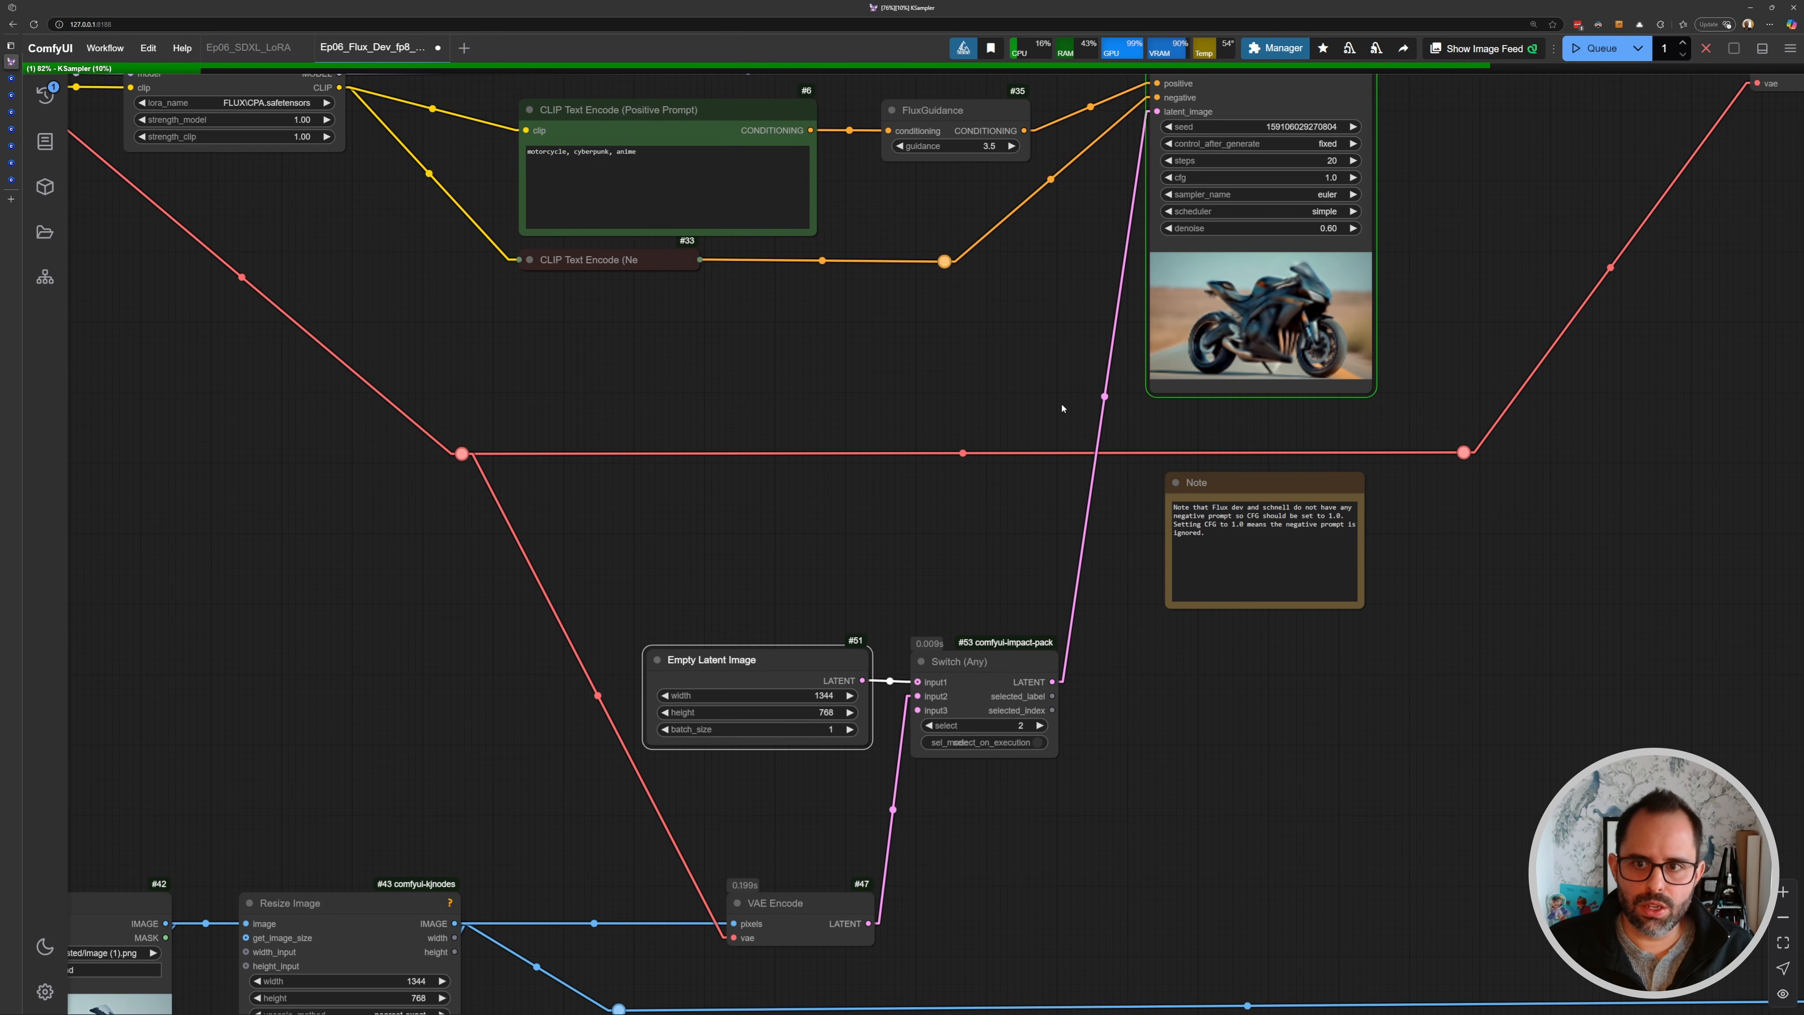
scroll(1243, 318, up, 6)
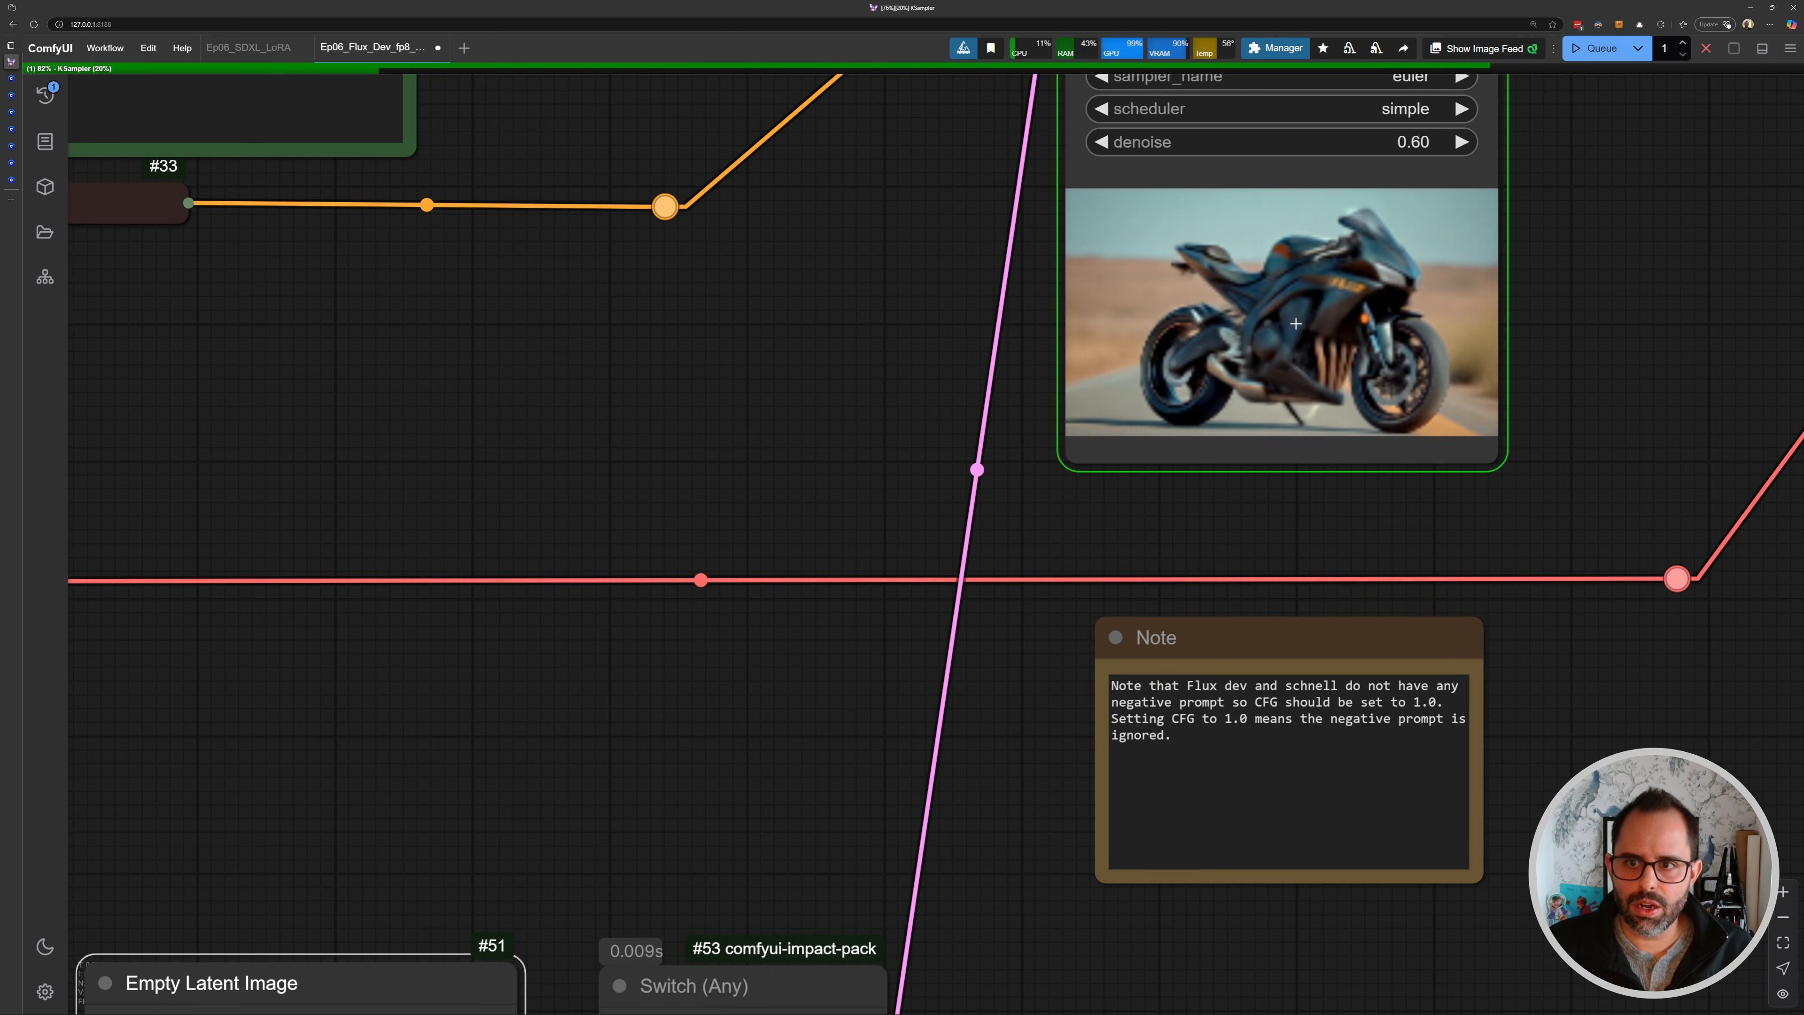
scroll(1295, 324, down, 6)
drag(300, 241, 629, 349)
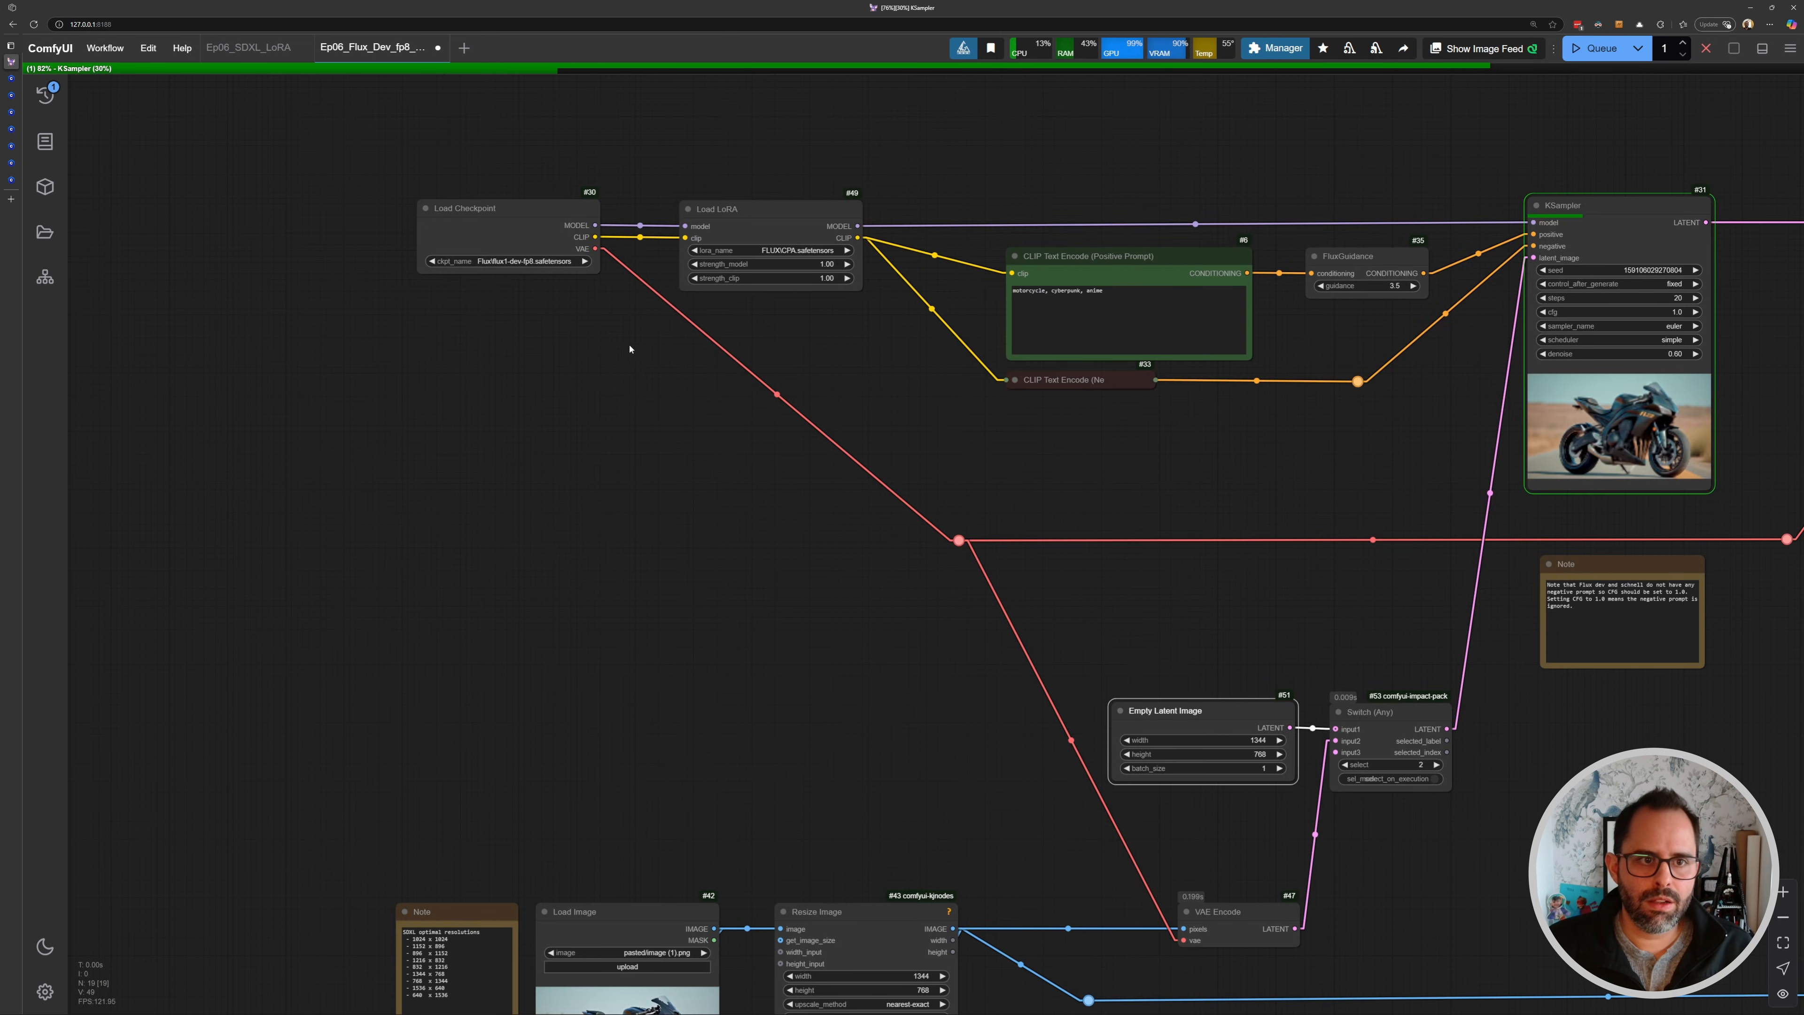
drag(977, 403, 709, 367)
drag(1297, 323, 914, 376)
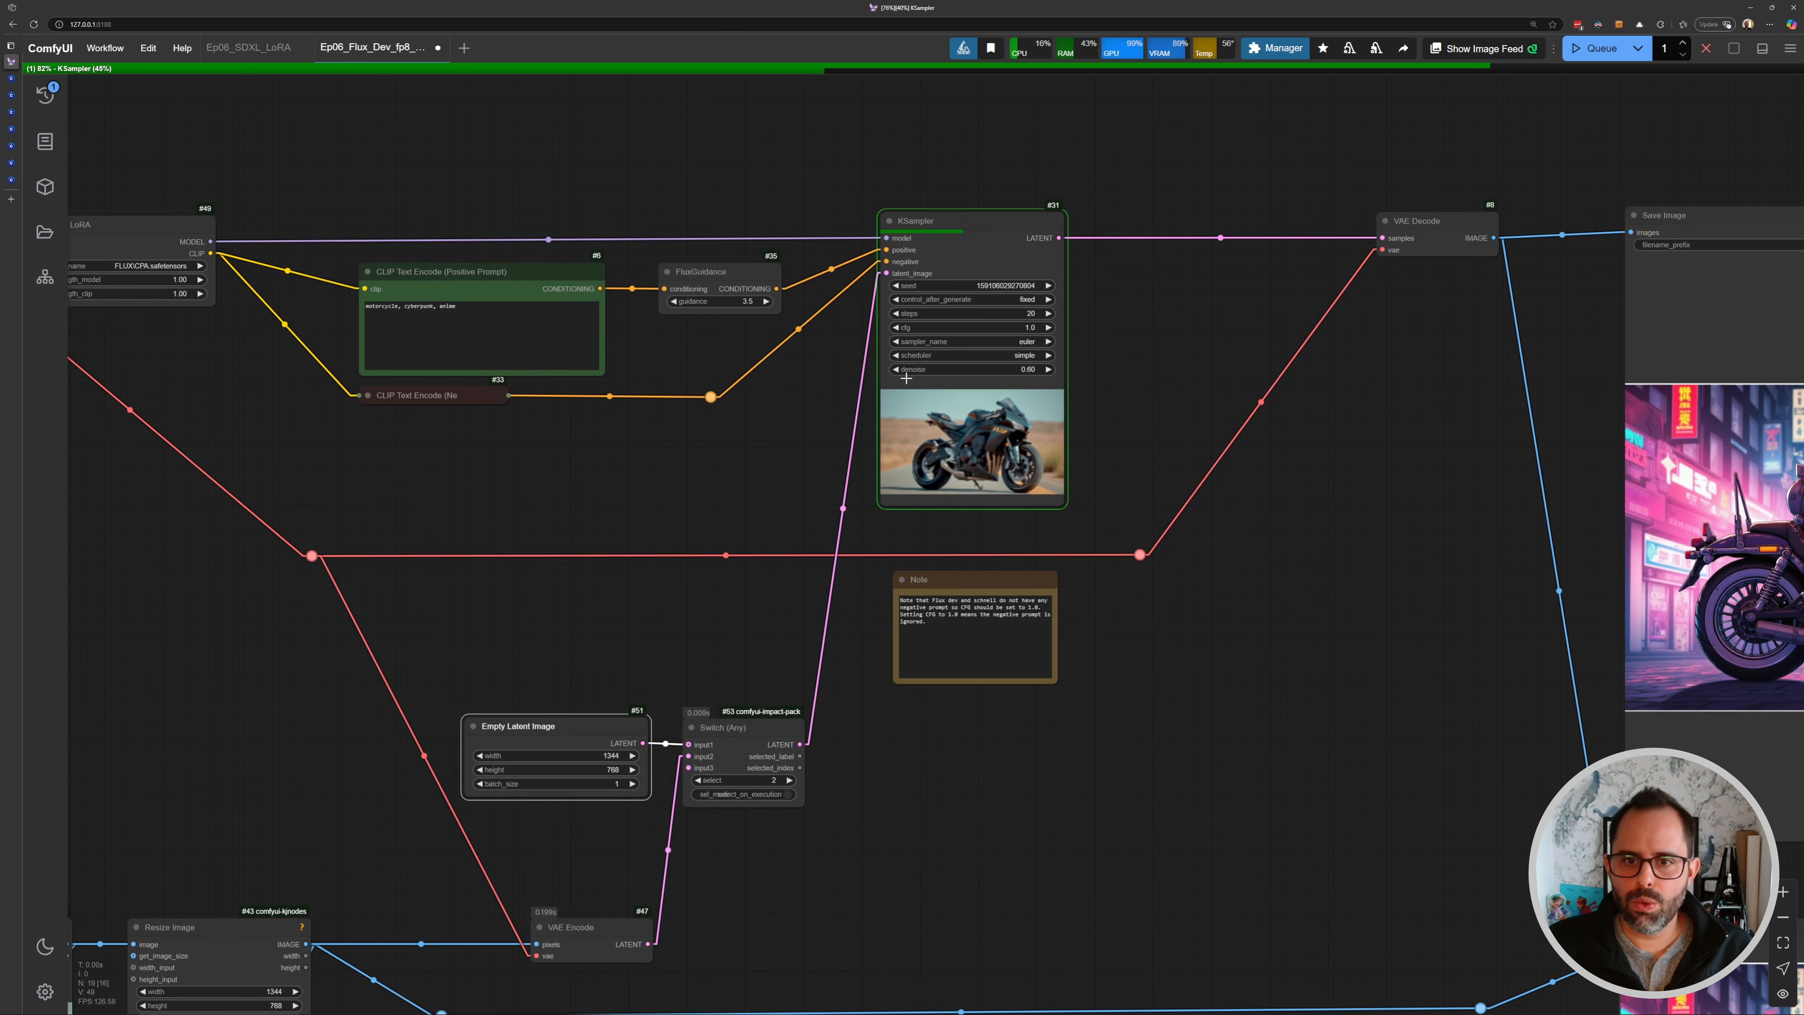
scroll(951, 376, up, 5)
scroll(1070, 361, down, 4)
drag(1327, 467, 759, 390)
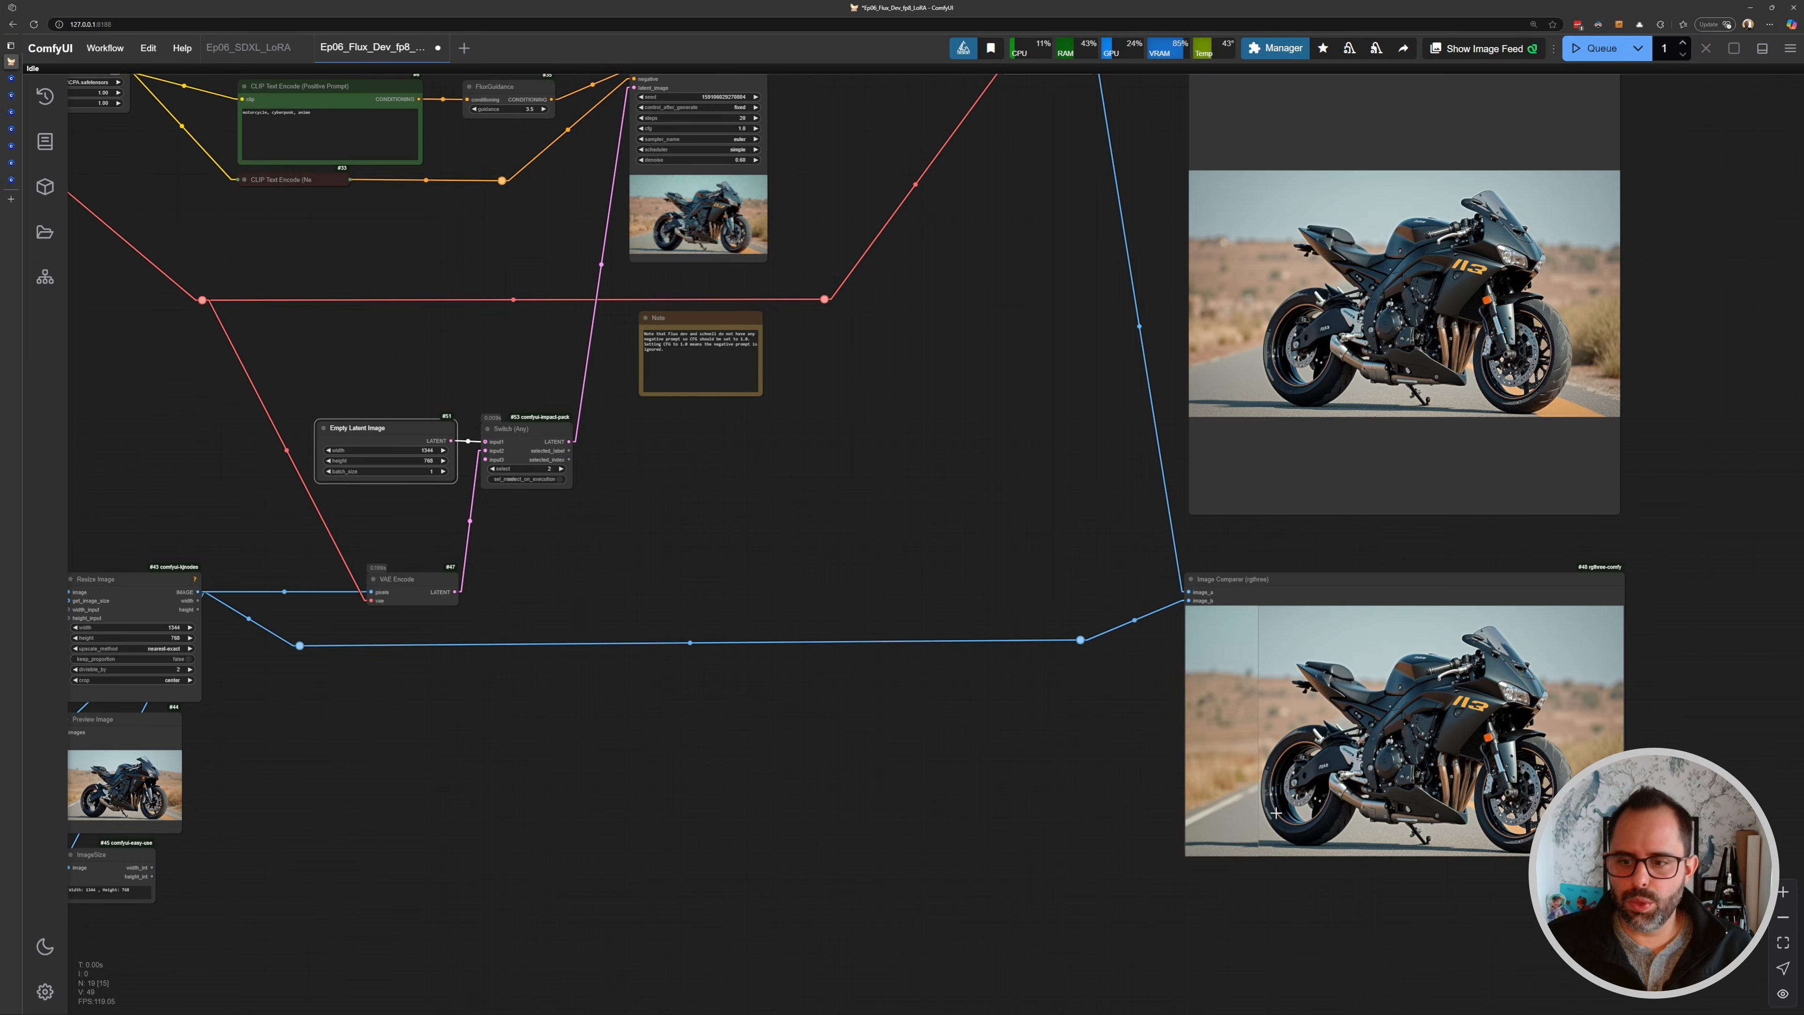
drag(1374, 746, 1097, 472)
scroll(1098, 472, up, 12)
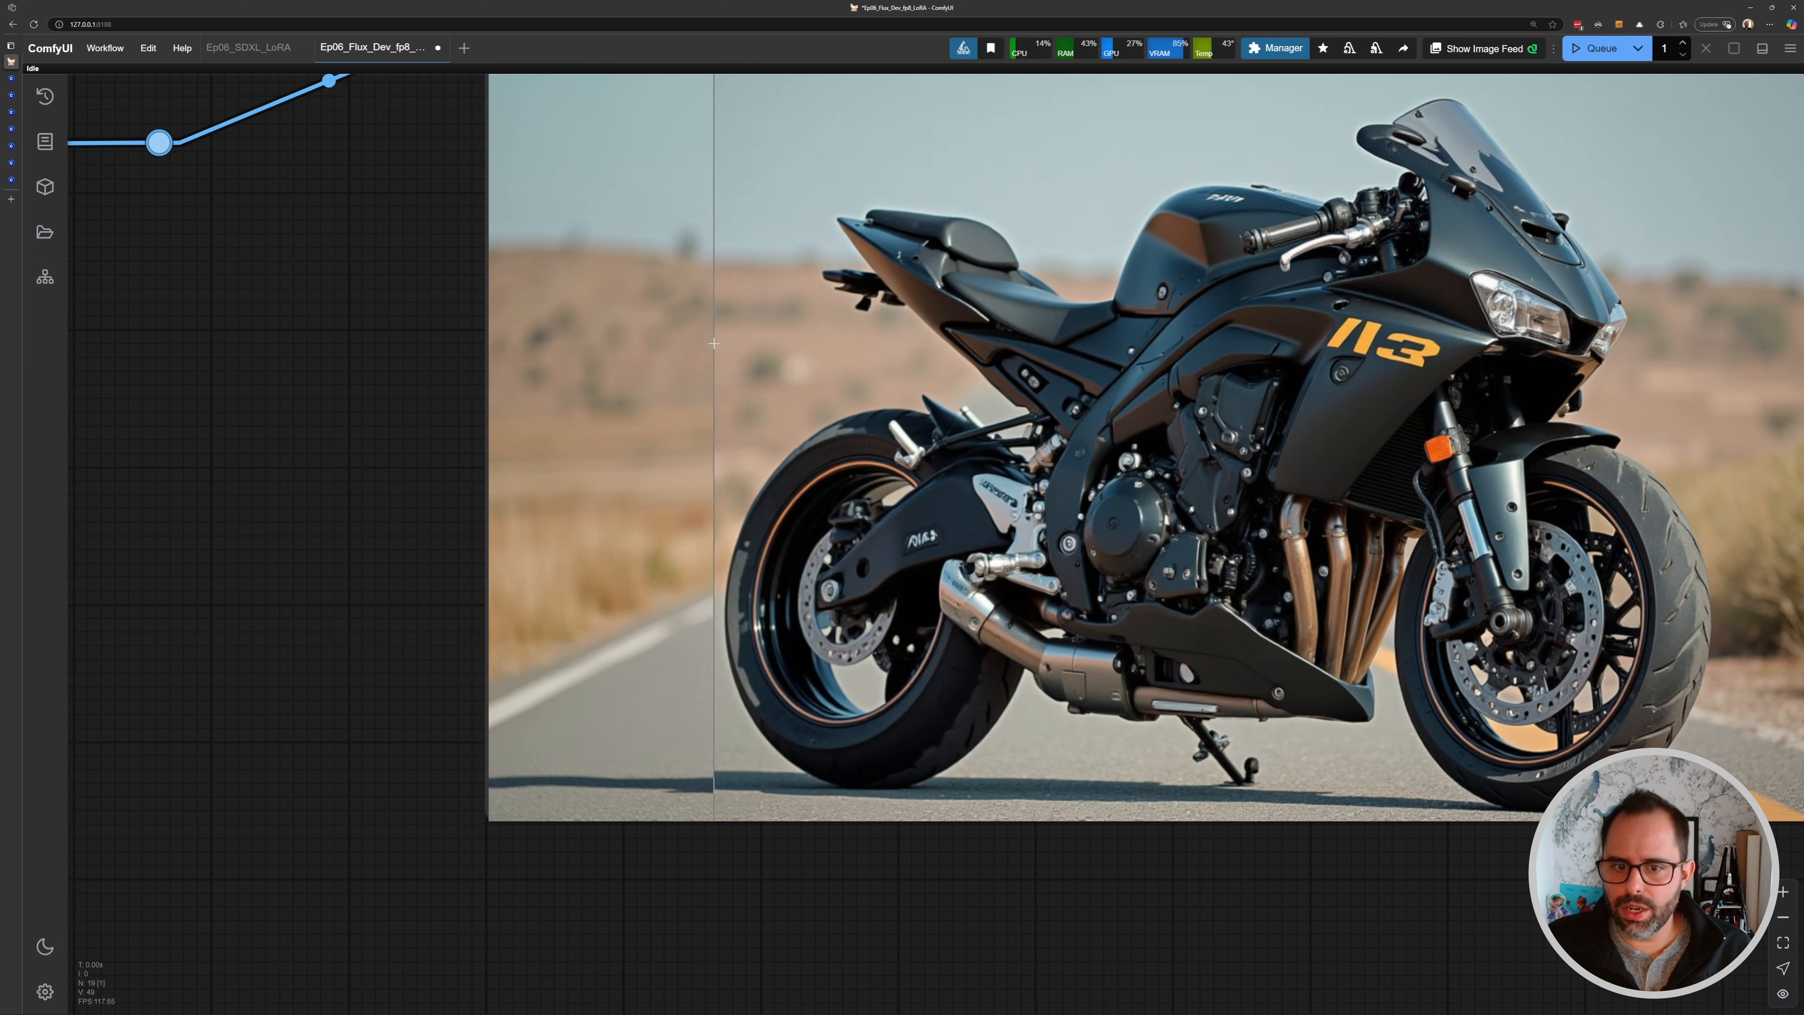
scroll(1125, 328, down, 6)
scroll(1125, 328, down, 3)
- Set the KSampler's denoise to 0.75 and queue another generation
drag(1125, 327, 1468, 633)
drag(898, 330, 1208, 613)
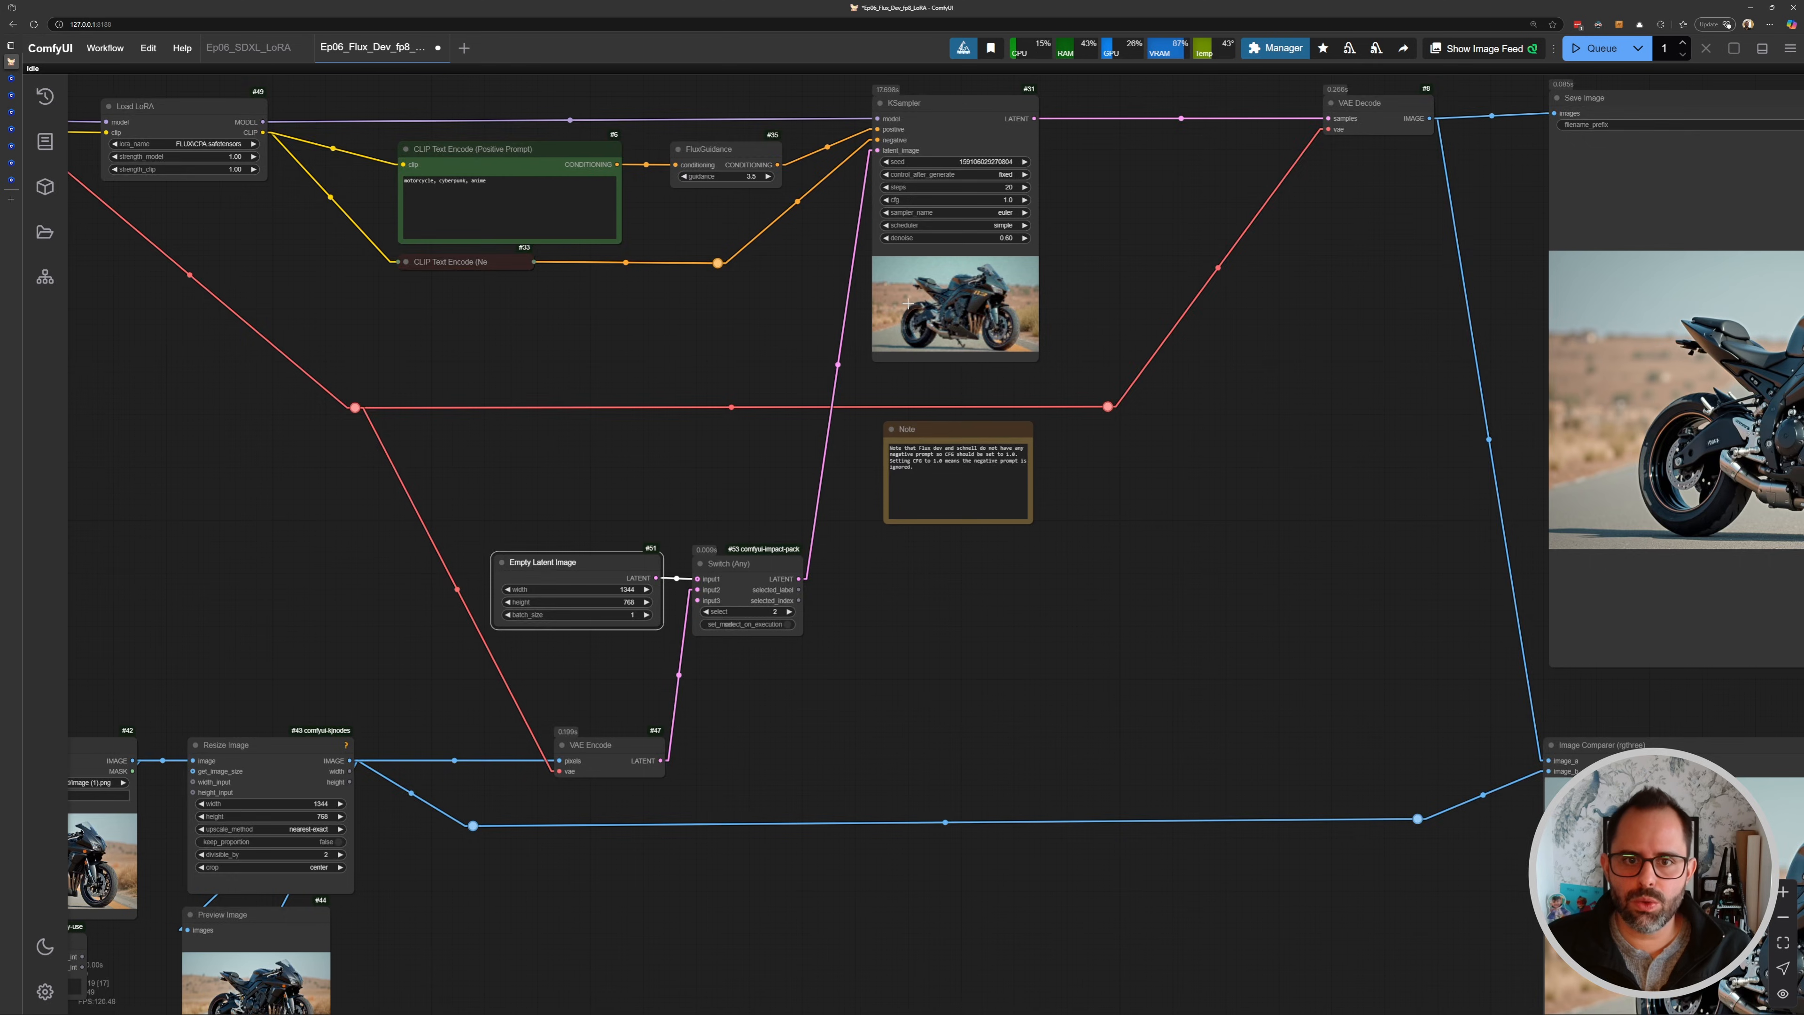
scroll(968, 213, down, 2)
drag(994, 242, 1015, 329)
scroll(1015, 329, up, 6)
click(1009, 314)
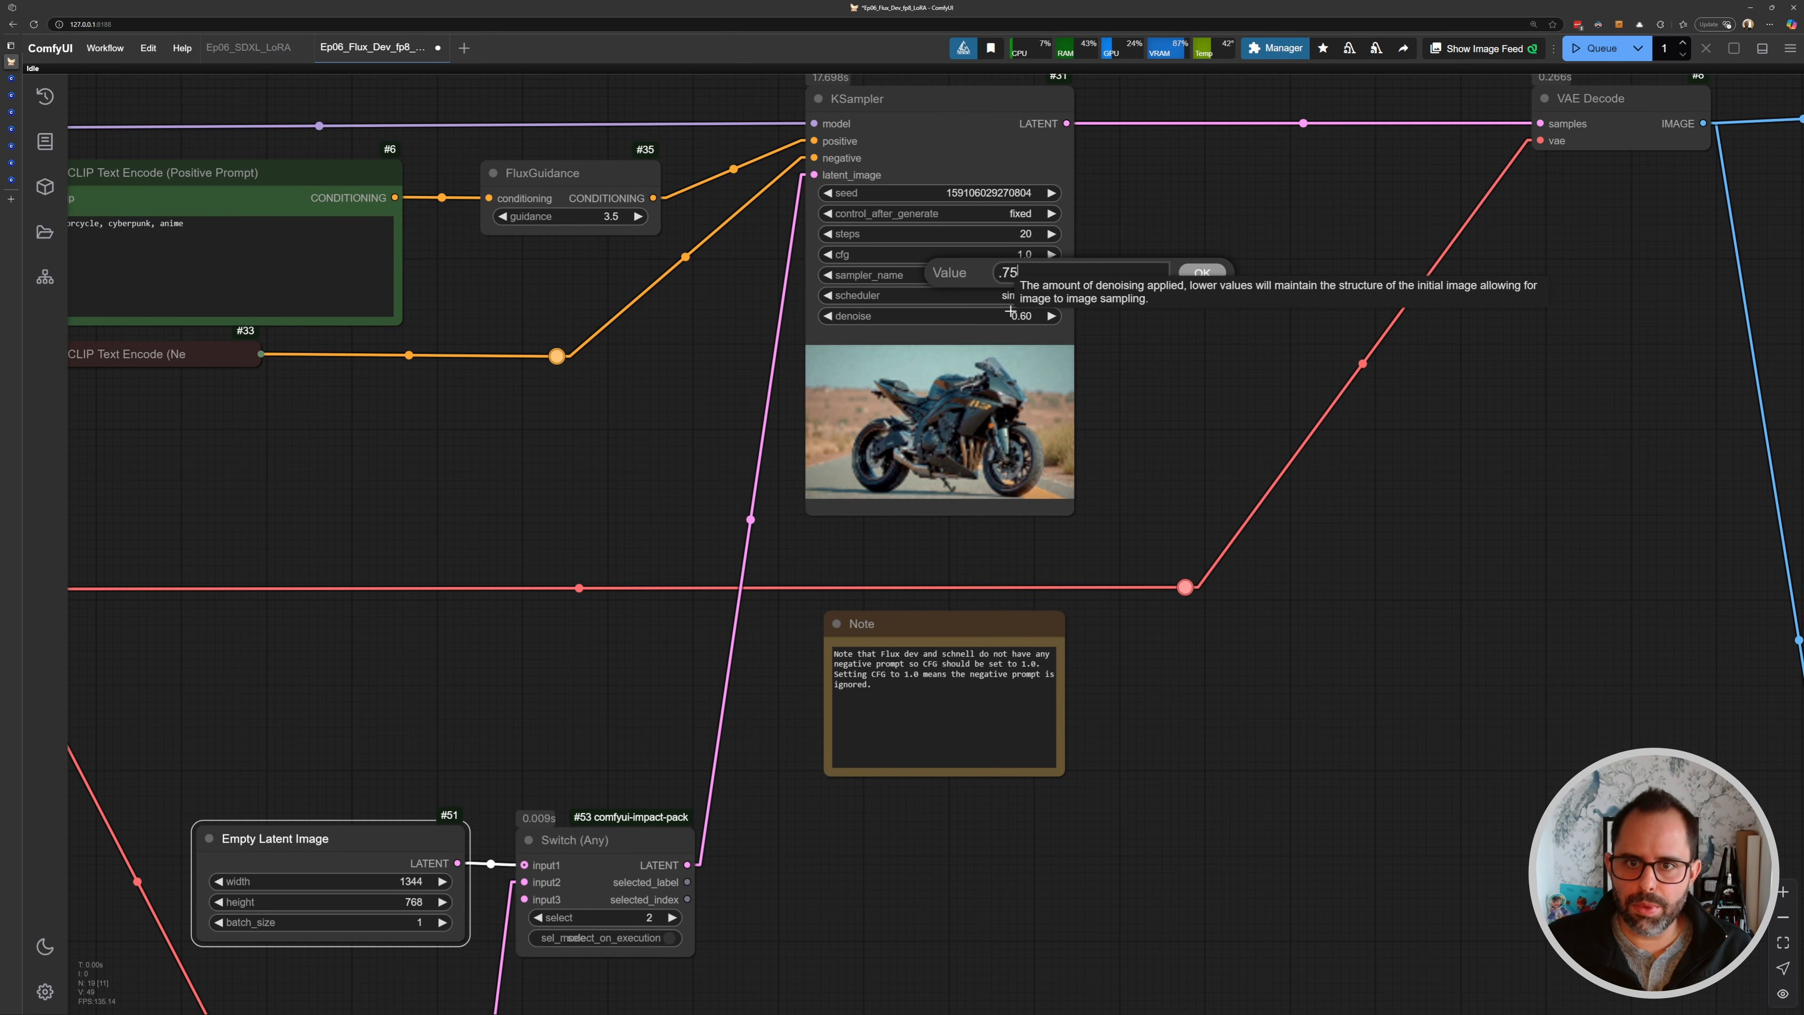
key(ctrl+Return)
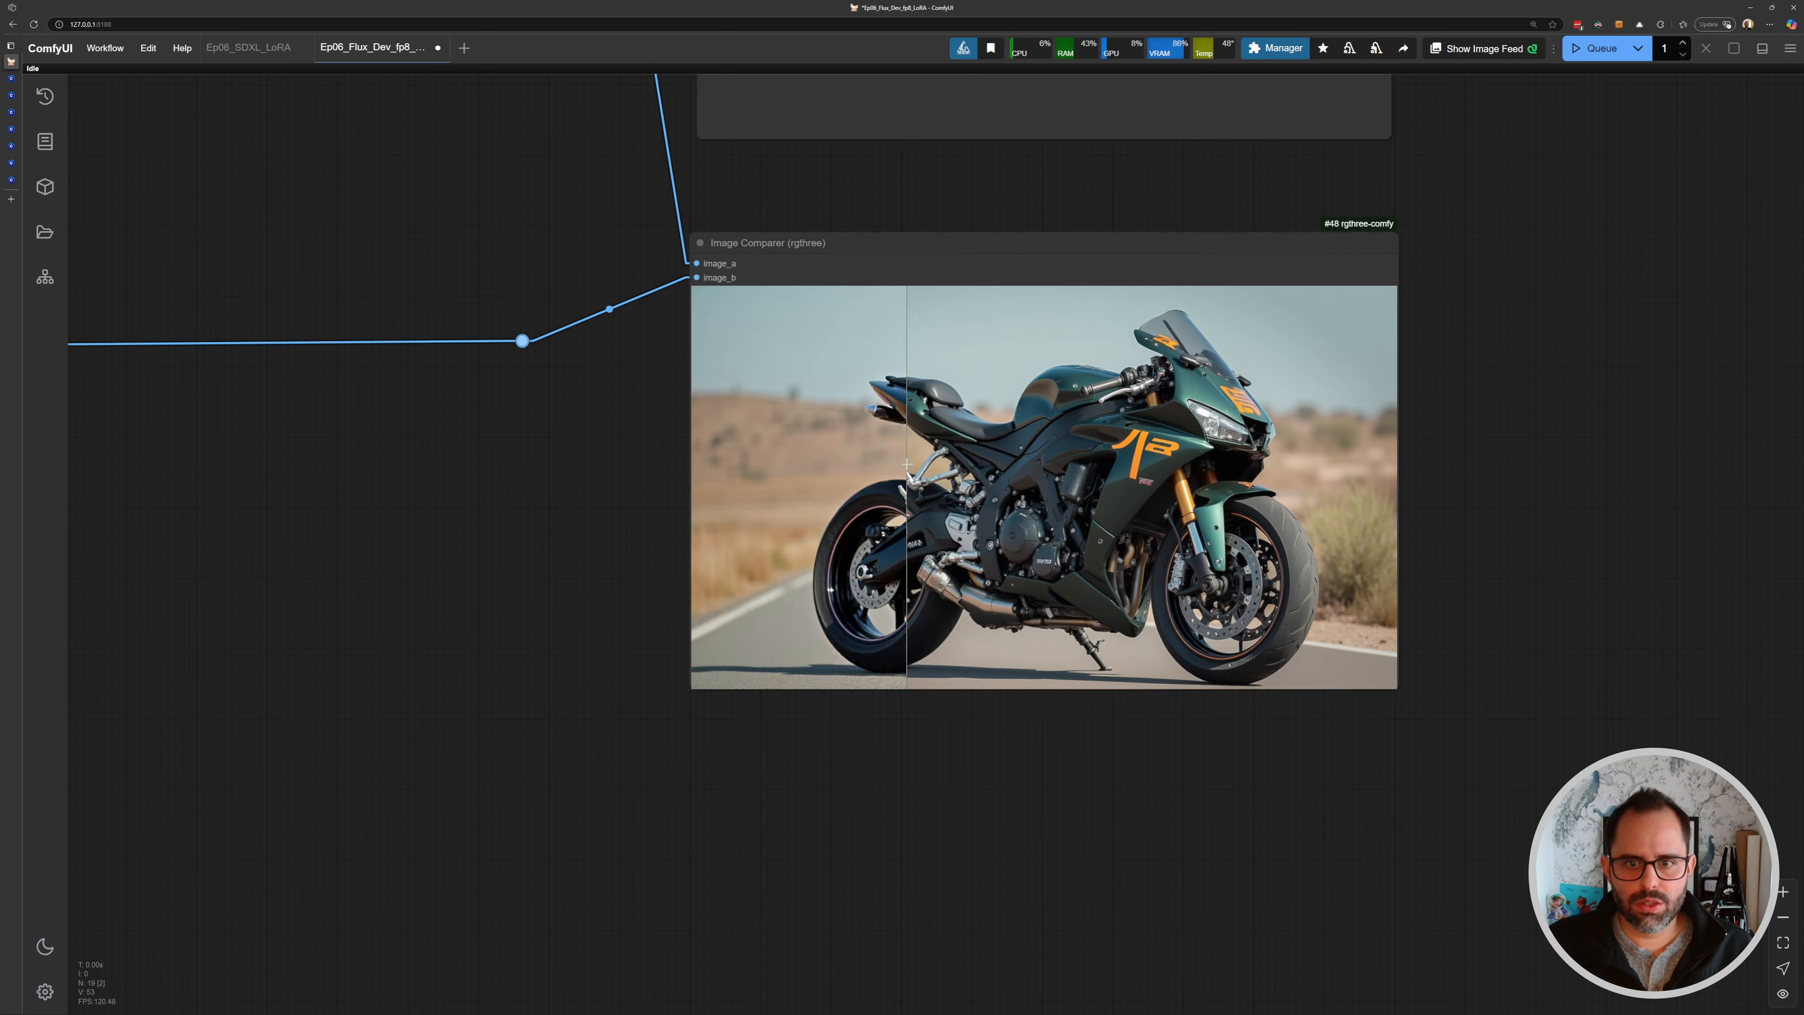
- Compare the new result with the source image in the Image Comparer node
drag(624, 374, 856, 502)
scroll(855, 502, down, 5)
drag(690, 399, 934, 589)
drag(1243, 805, 937, 576)
scroll(936, 575, up, 7)
drag(1157, 608, 507, 477)
scroll(507, 476, up, 5)
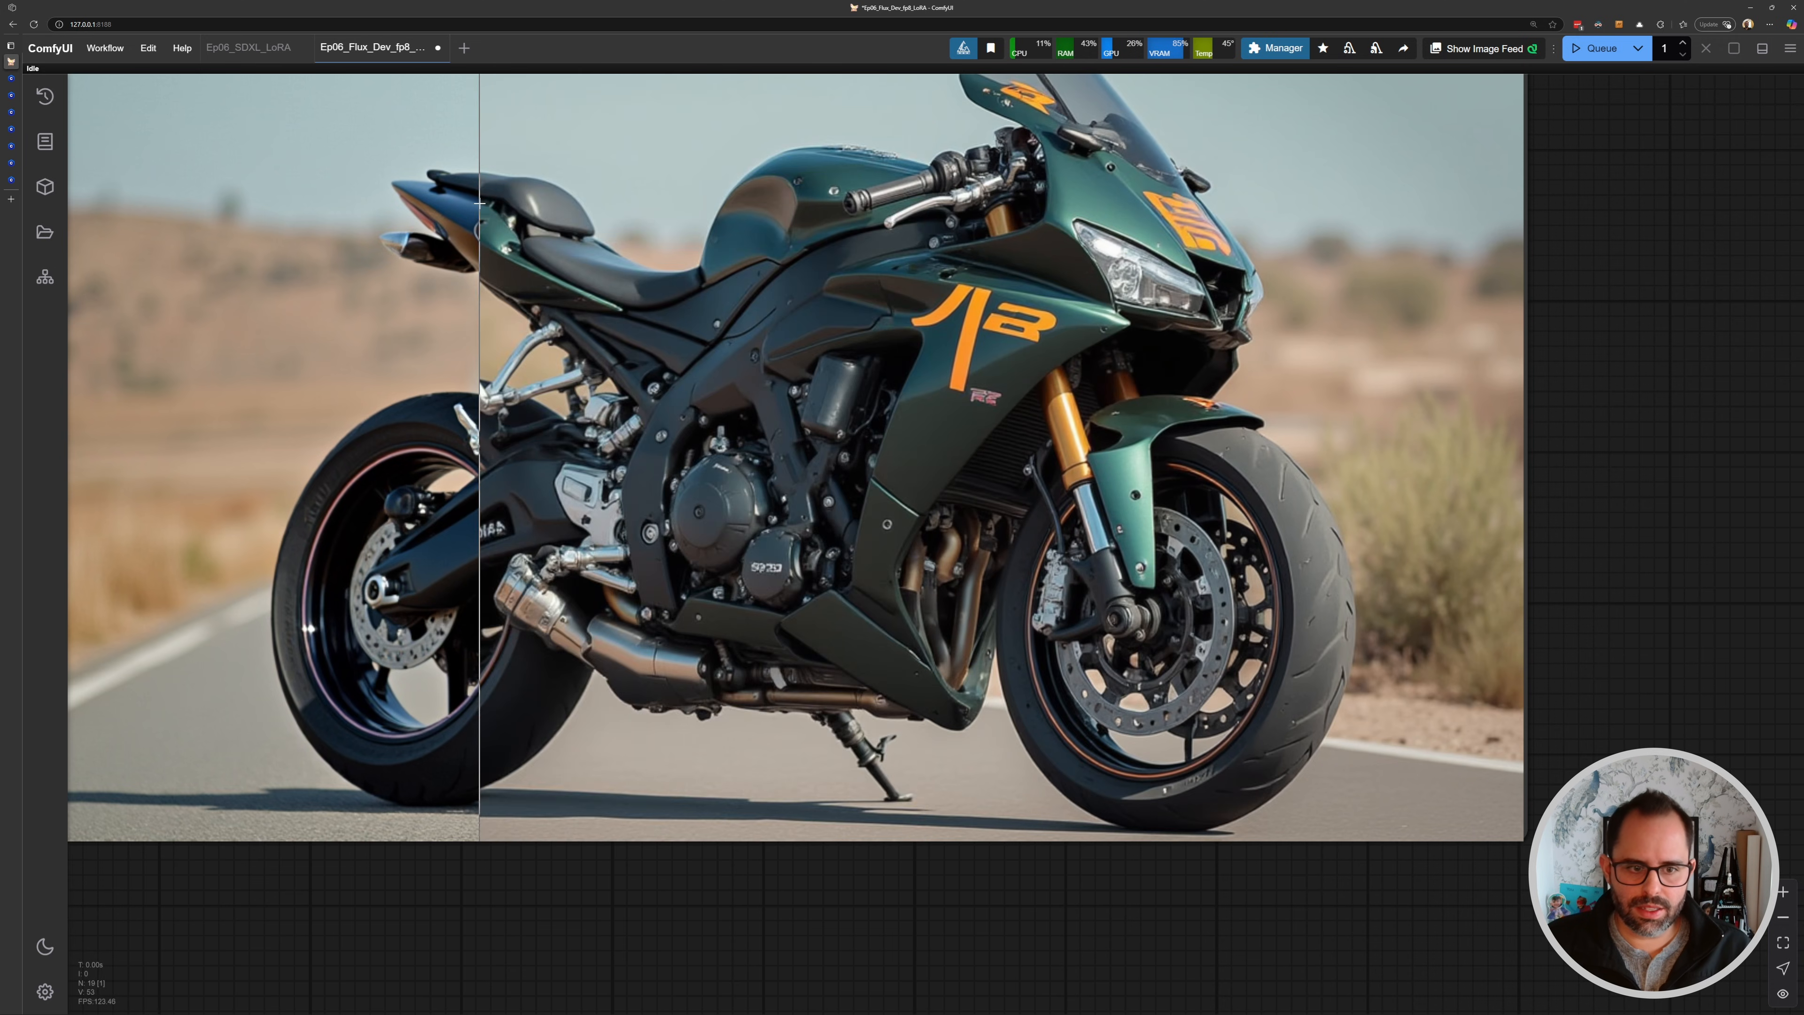
scroll(437, 206, down, 5)
drag(305, 99, 583, 277)
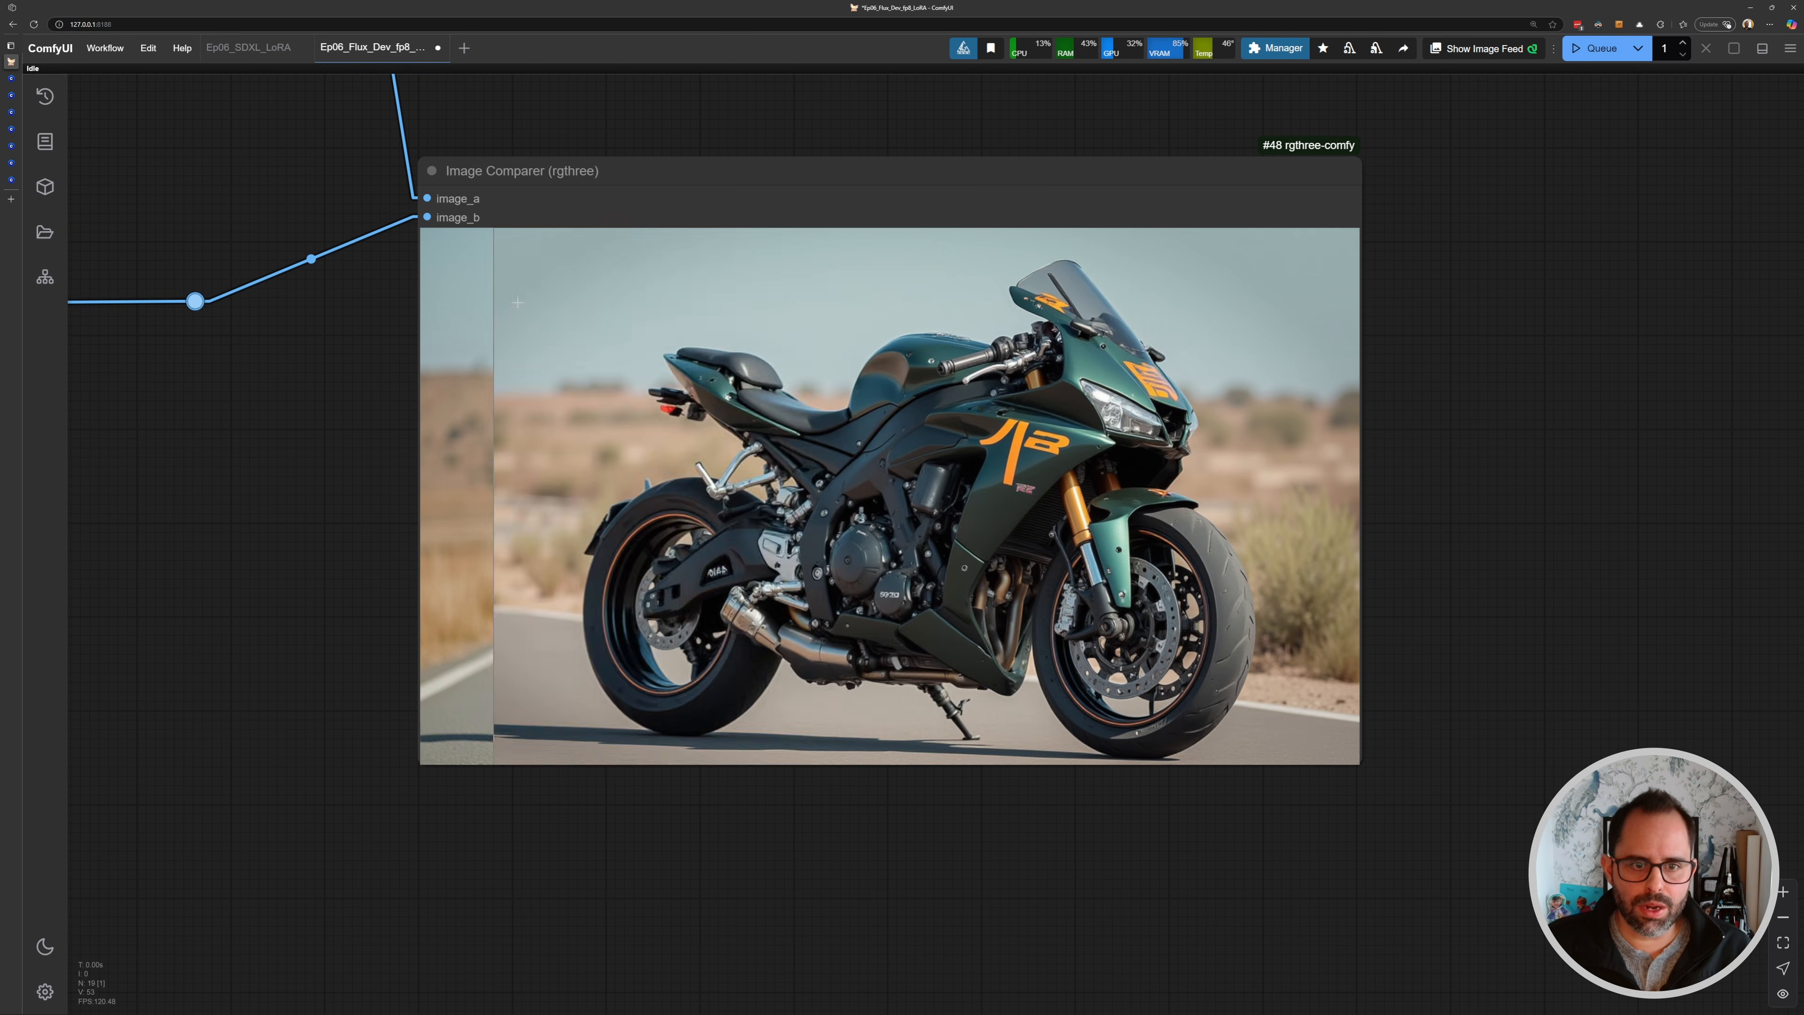
scroll(952, 252, down, 5)
drag(482, 135, 711, 243)
scroll(710, 242, down, 5)
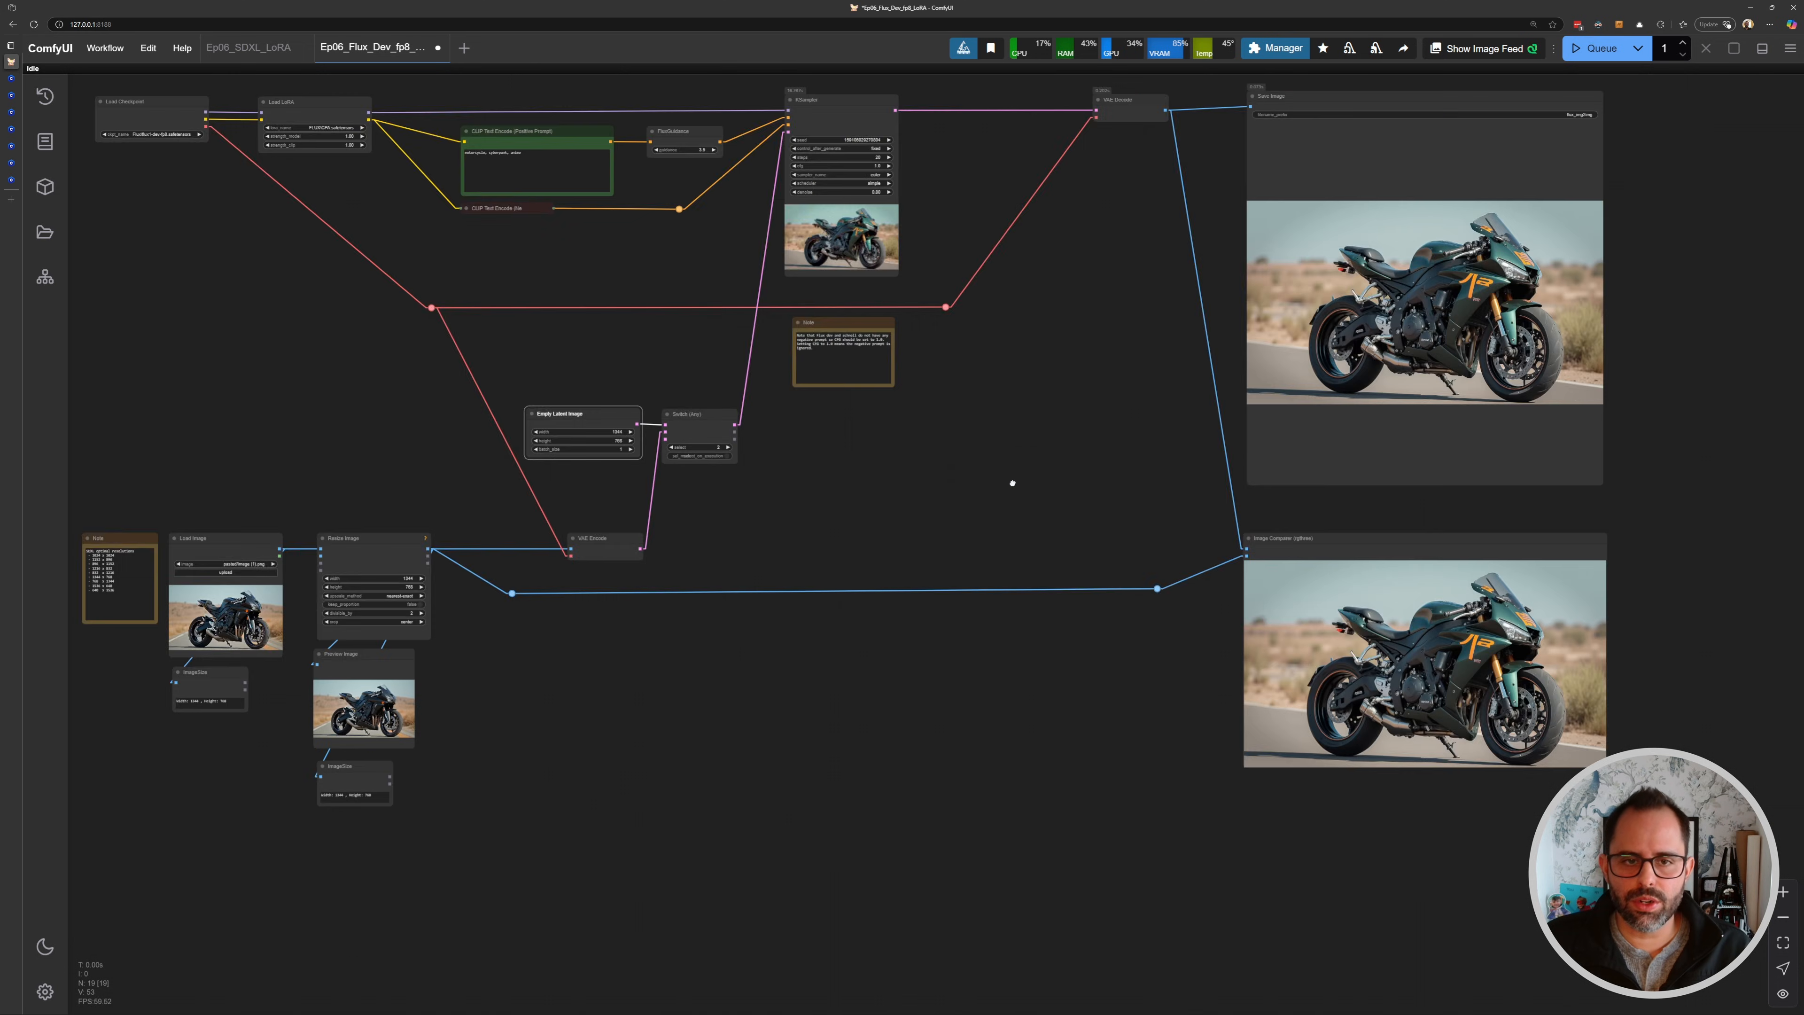
drag(1006, 483, 1236, 616)
- Raise the KSampler's denoise to 0.85 and queue another generation
scroll(1091, 351, up, 15)
click(1123, 284)
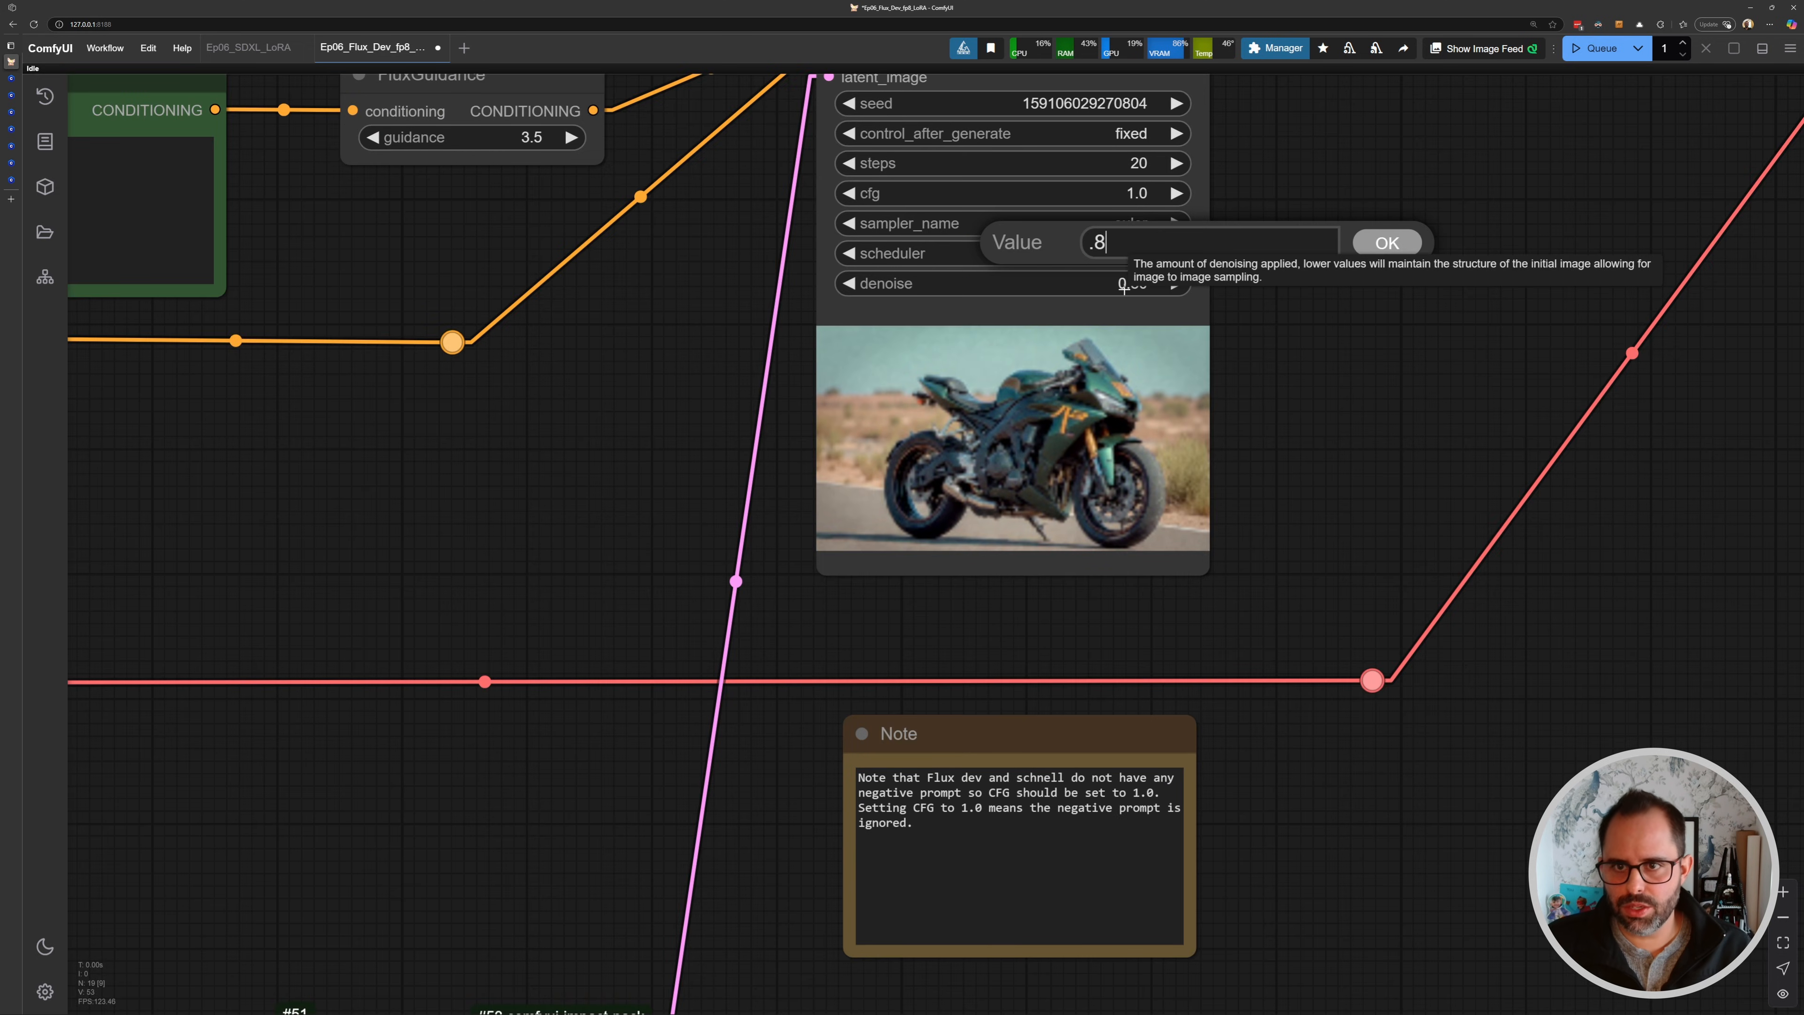
key(Return)
key(ctrl+Return)
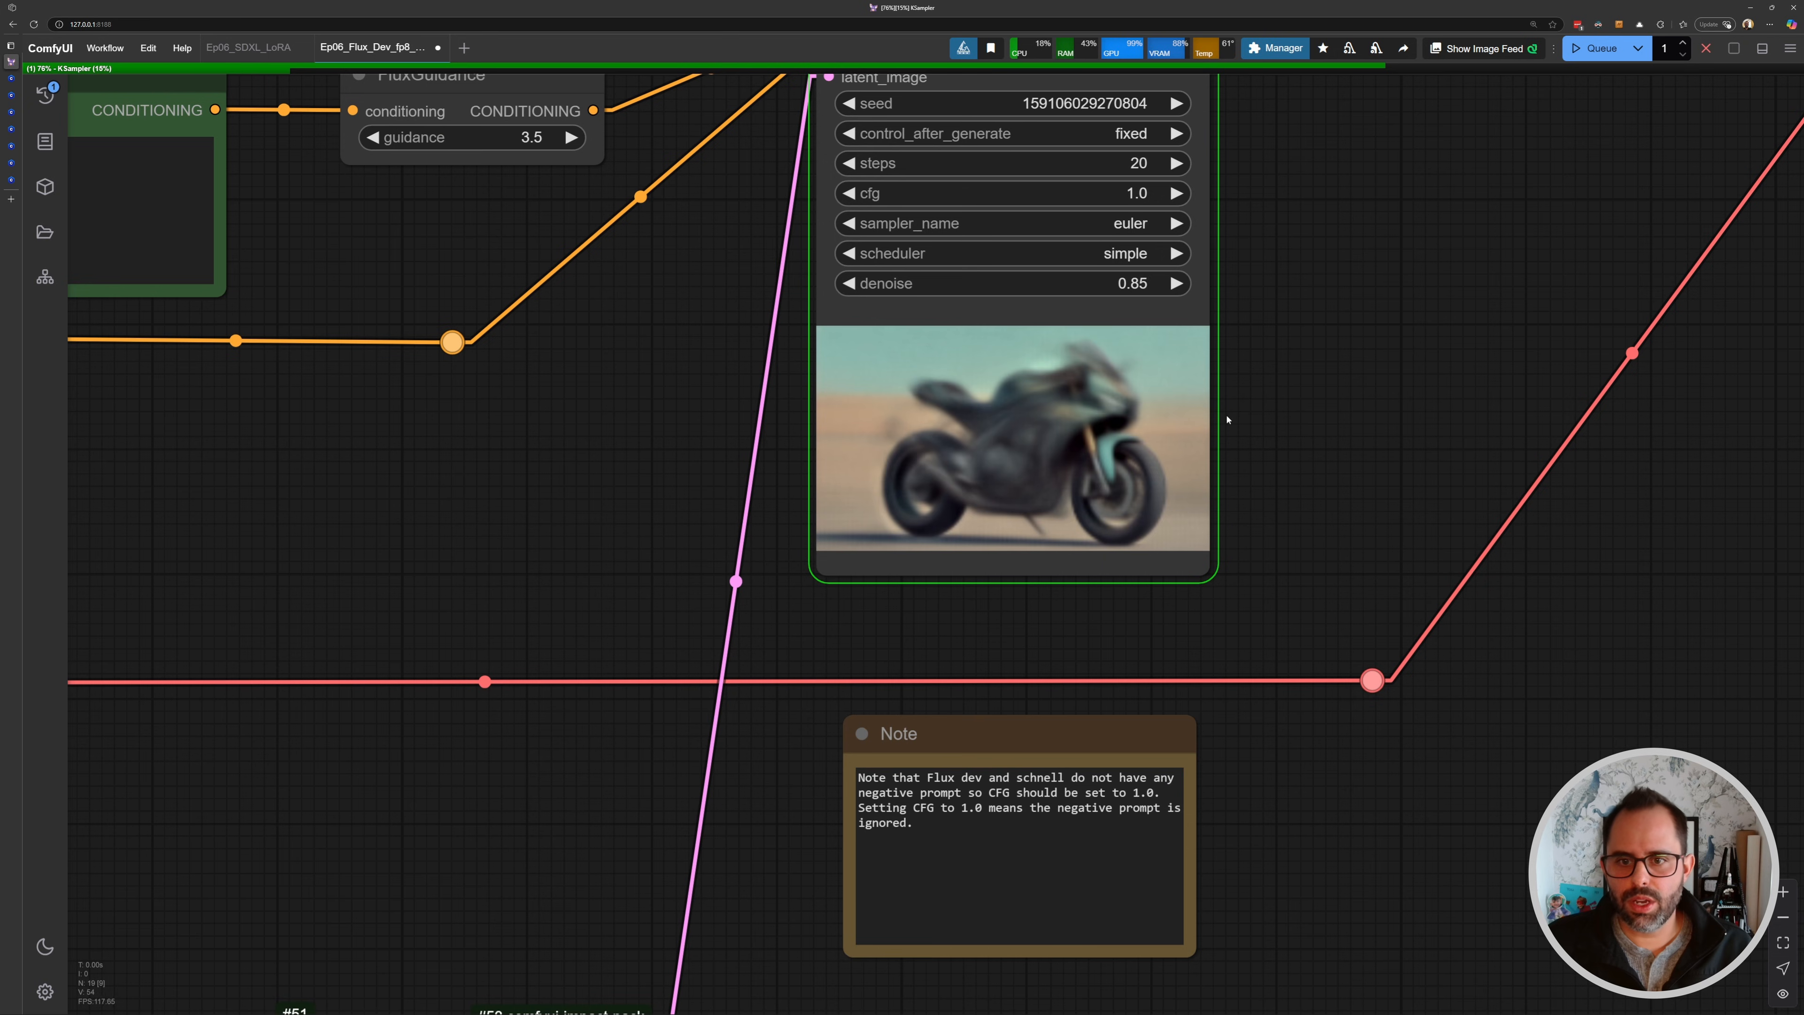
- Compare the latest result with the source image in the Image Comparer node
scroll(1227, 419, down, 5)
drag(1054, 447, 726, 332)
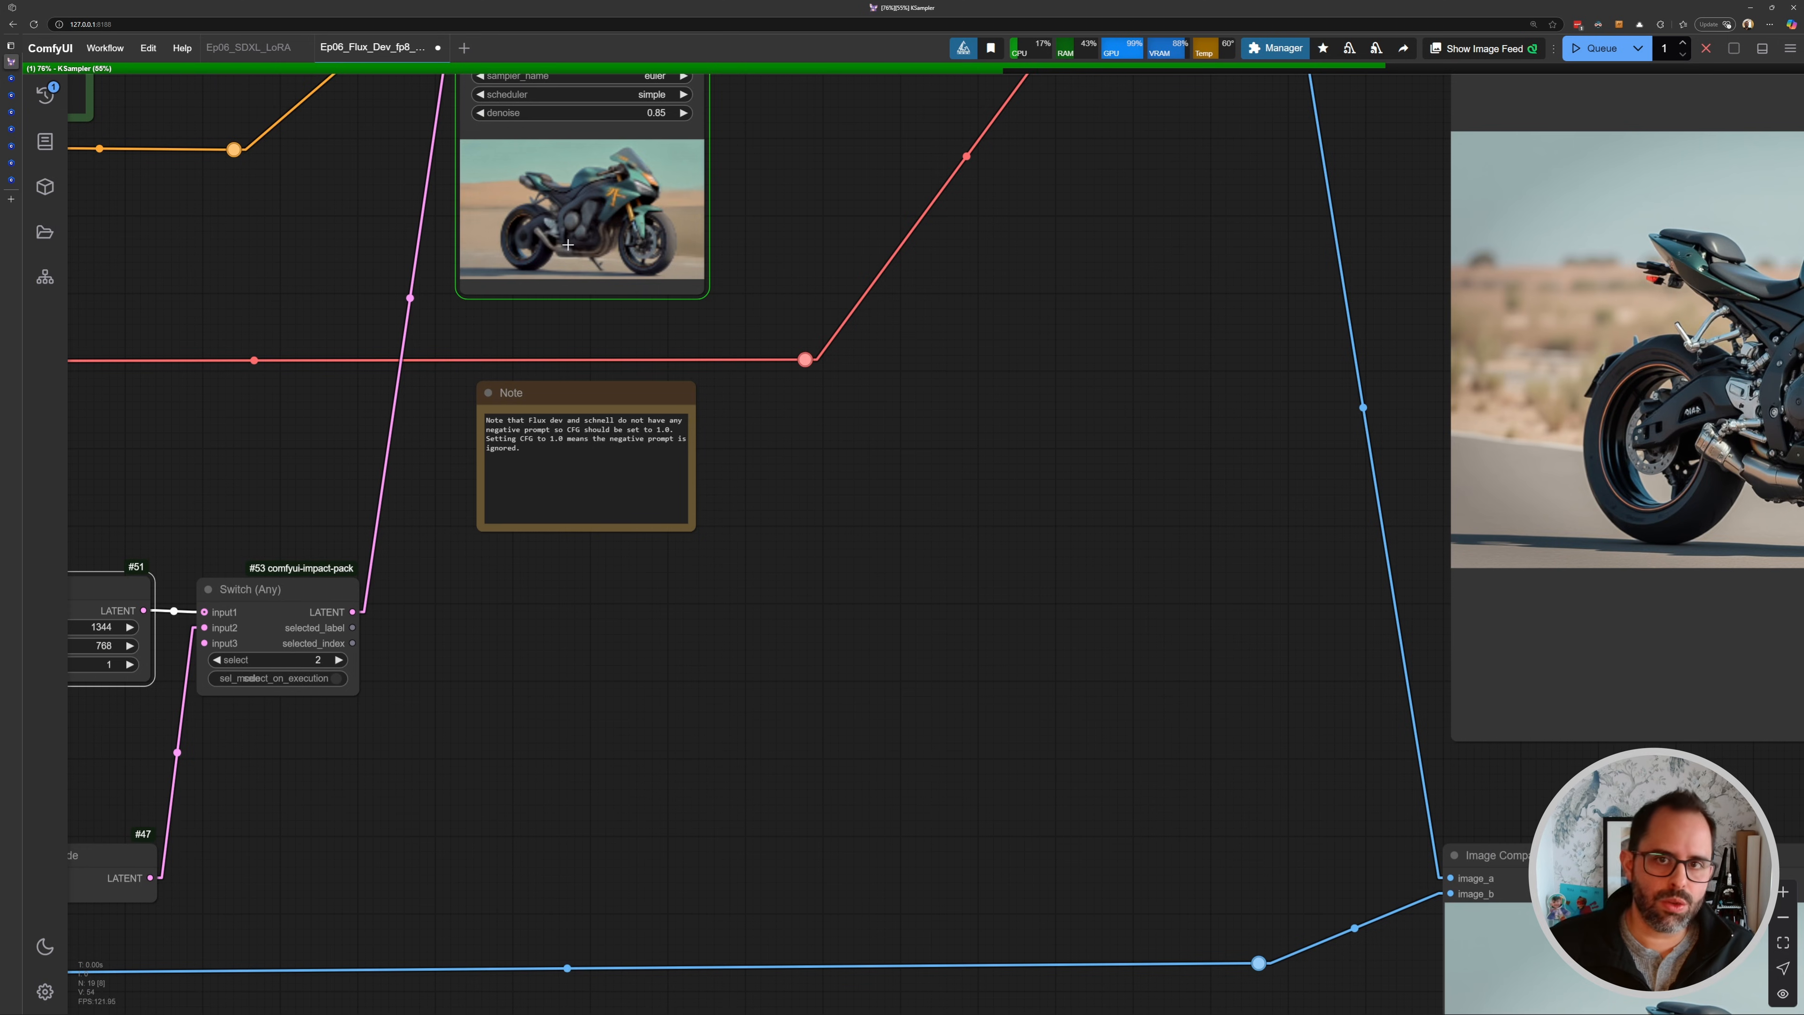
drag(1294, 555, 1161, 488)
drag(374, 146, 554, 351)
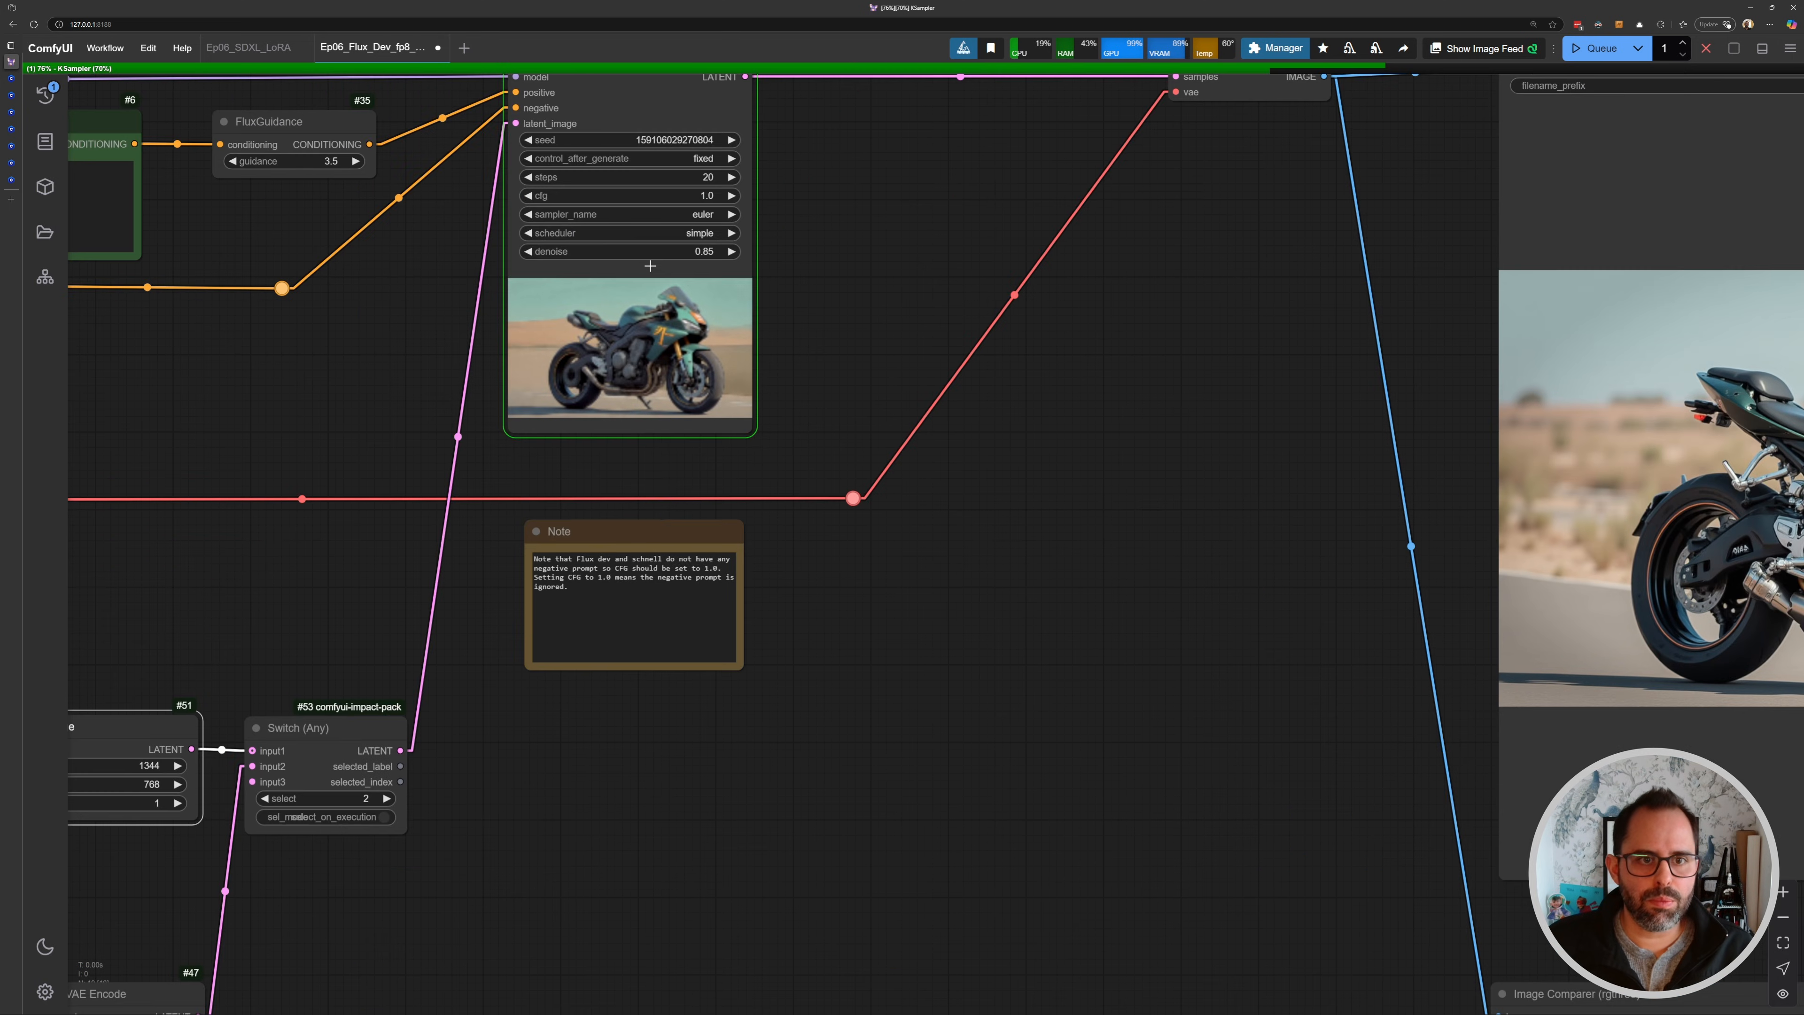
drag(978, 586, 647, 270)
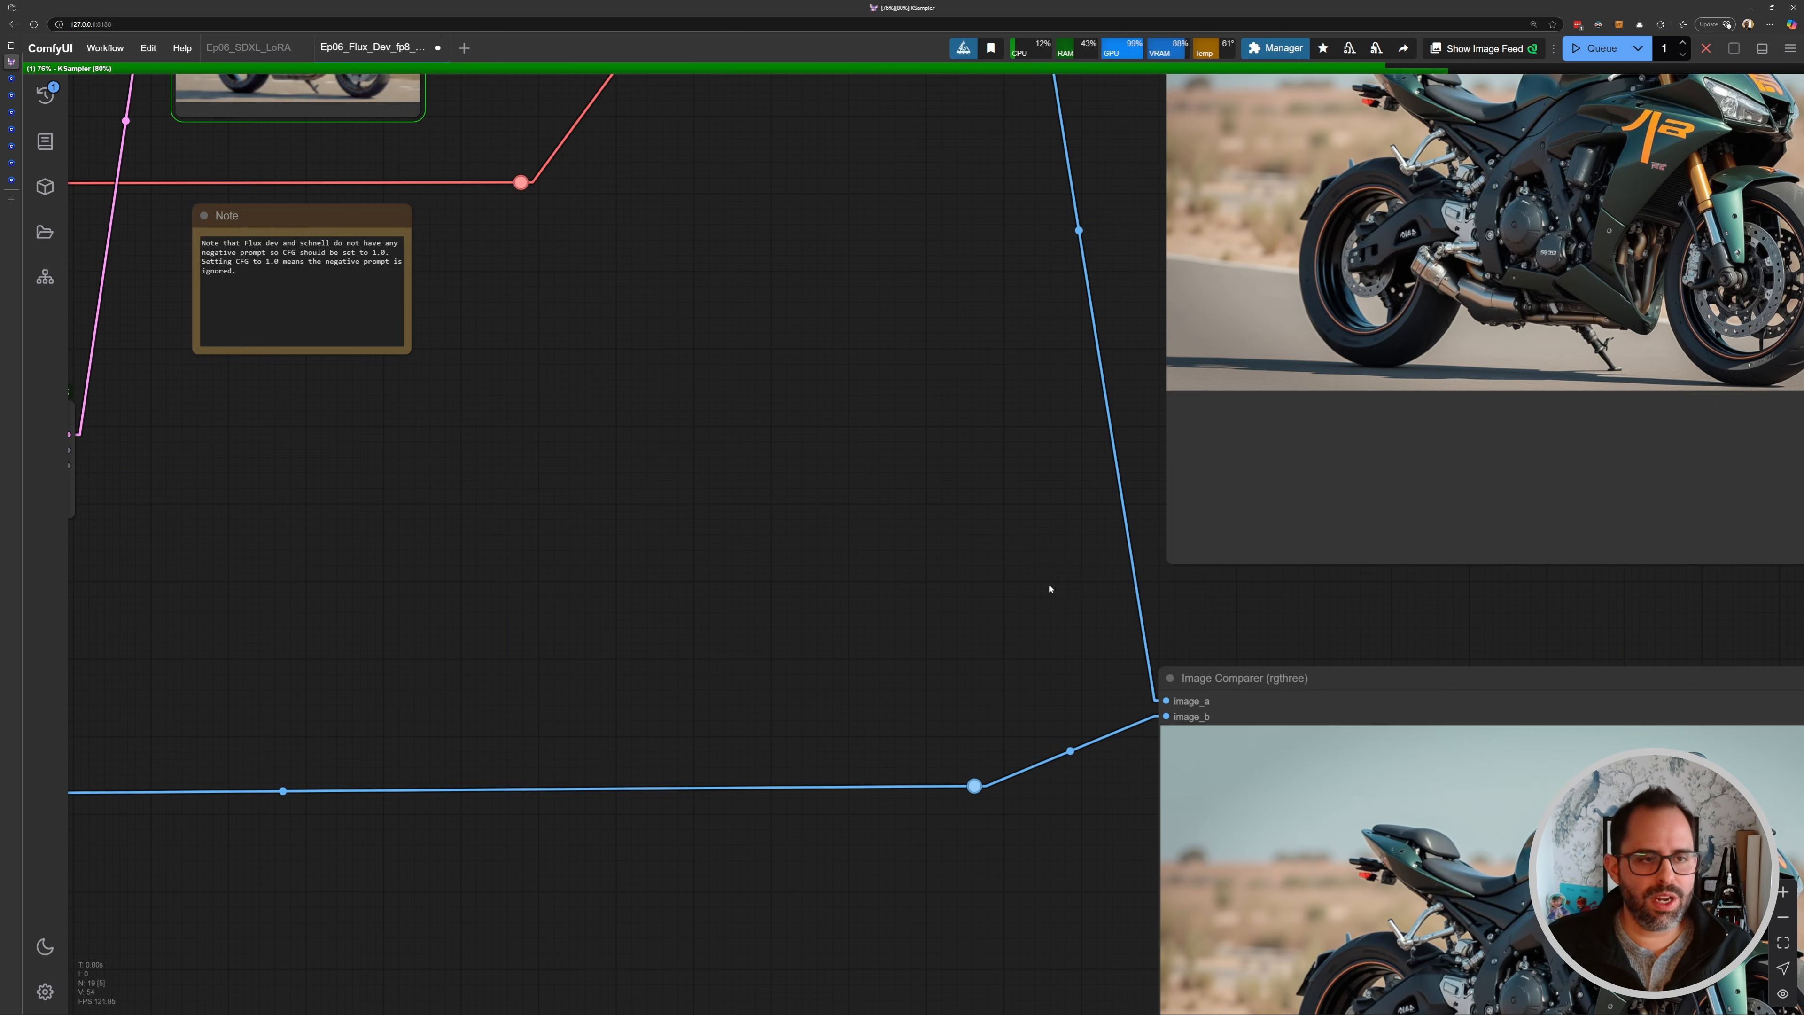
drag(1050, 588, 677, 208)
drag(724, 271, 592, 260)
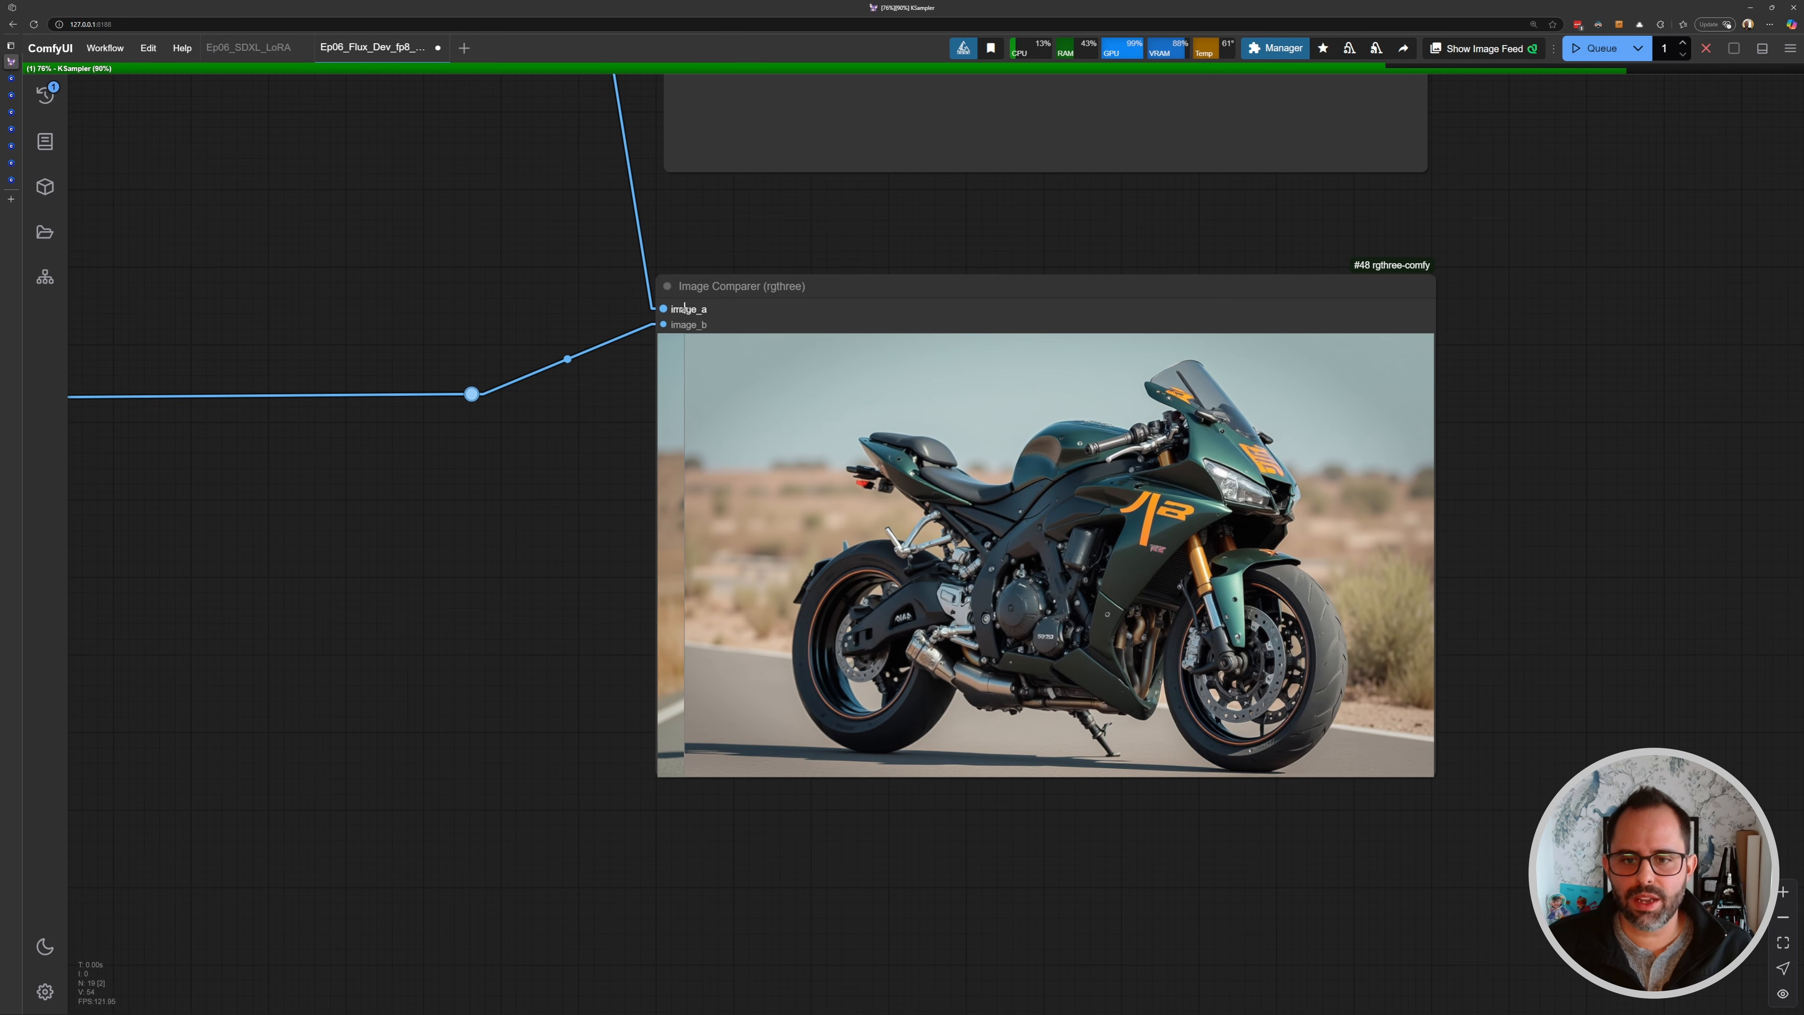
scroll(680, 303, up, 3)
drag(679, 304, 454, 211)
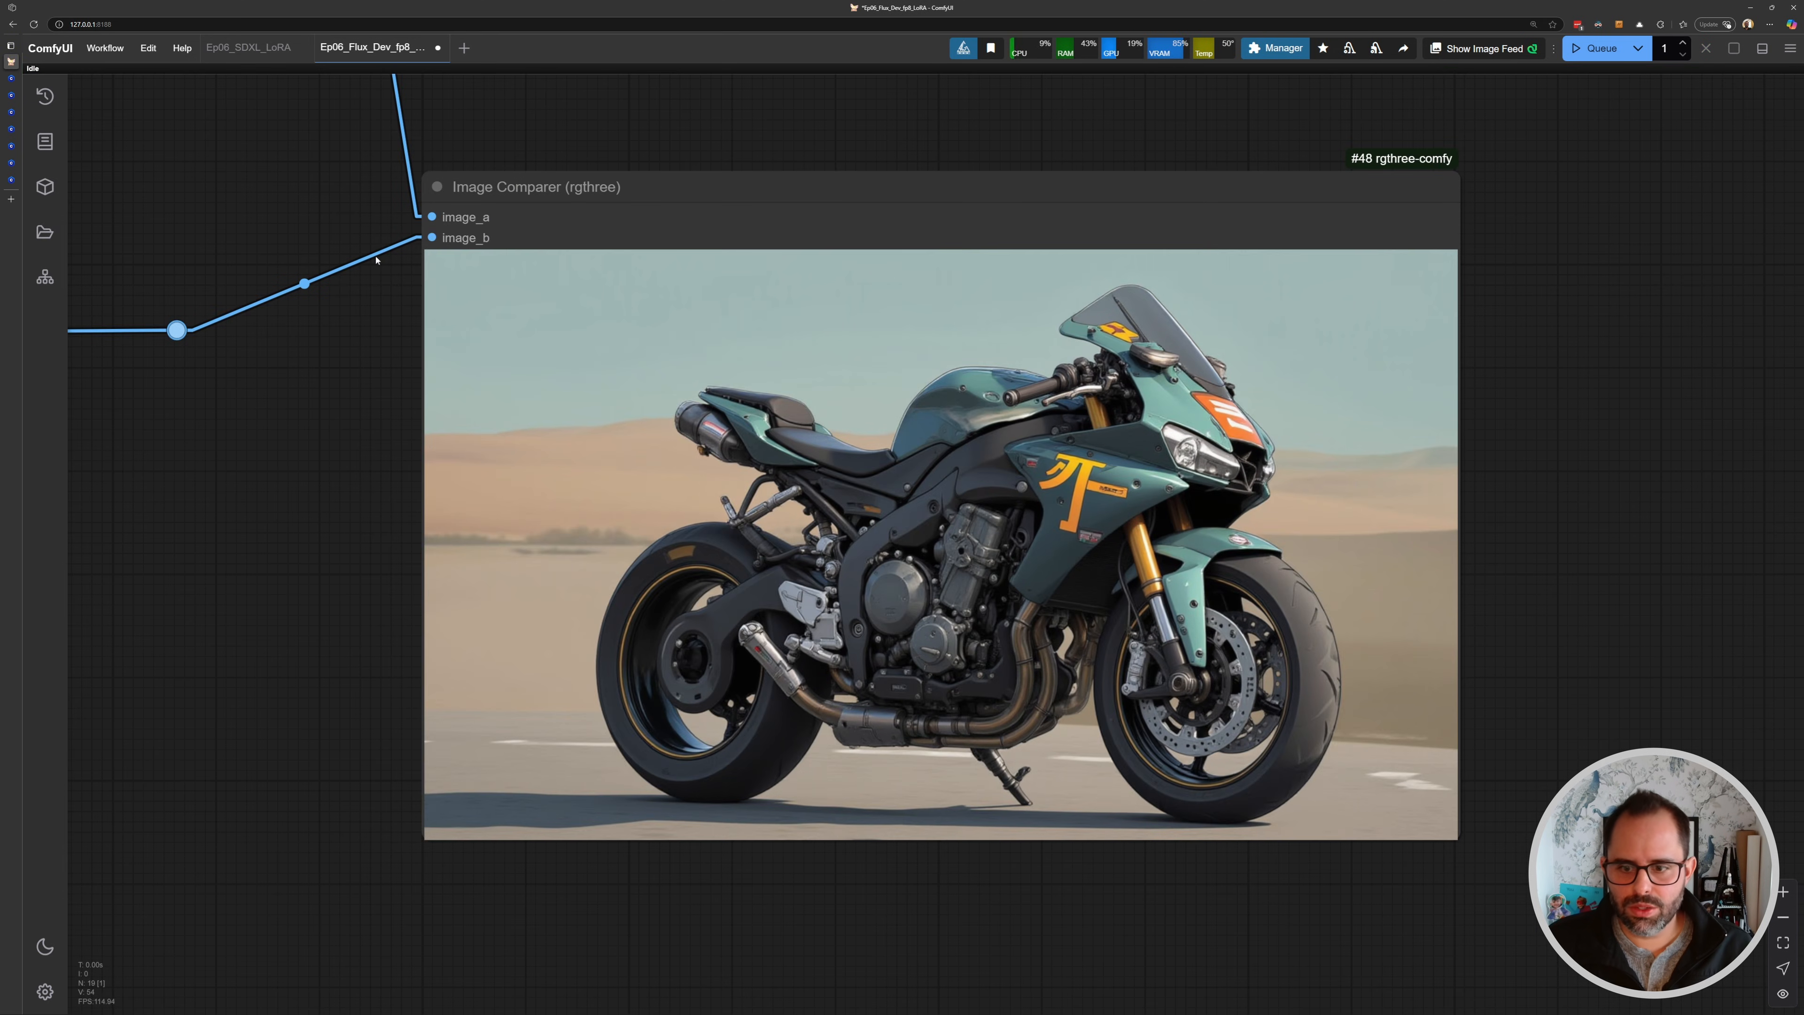
drag(376, 260, 214, 189)
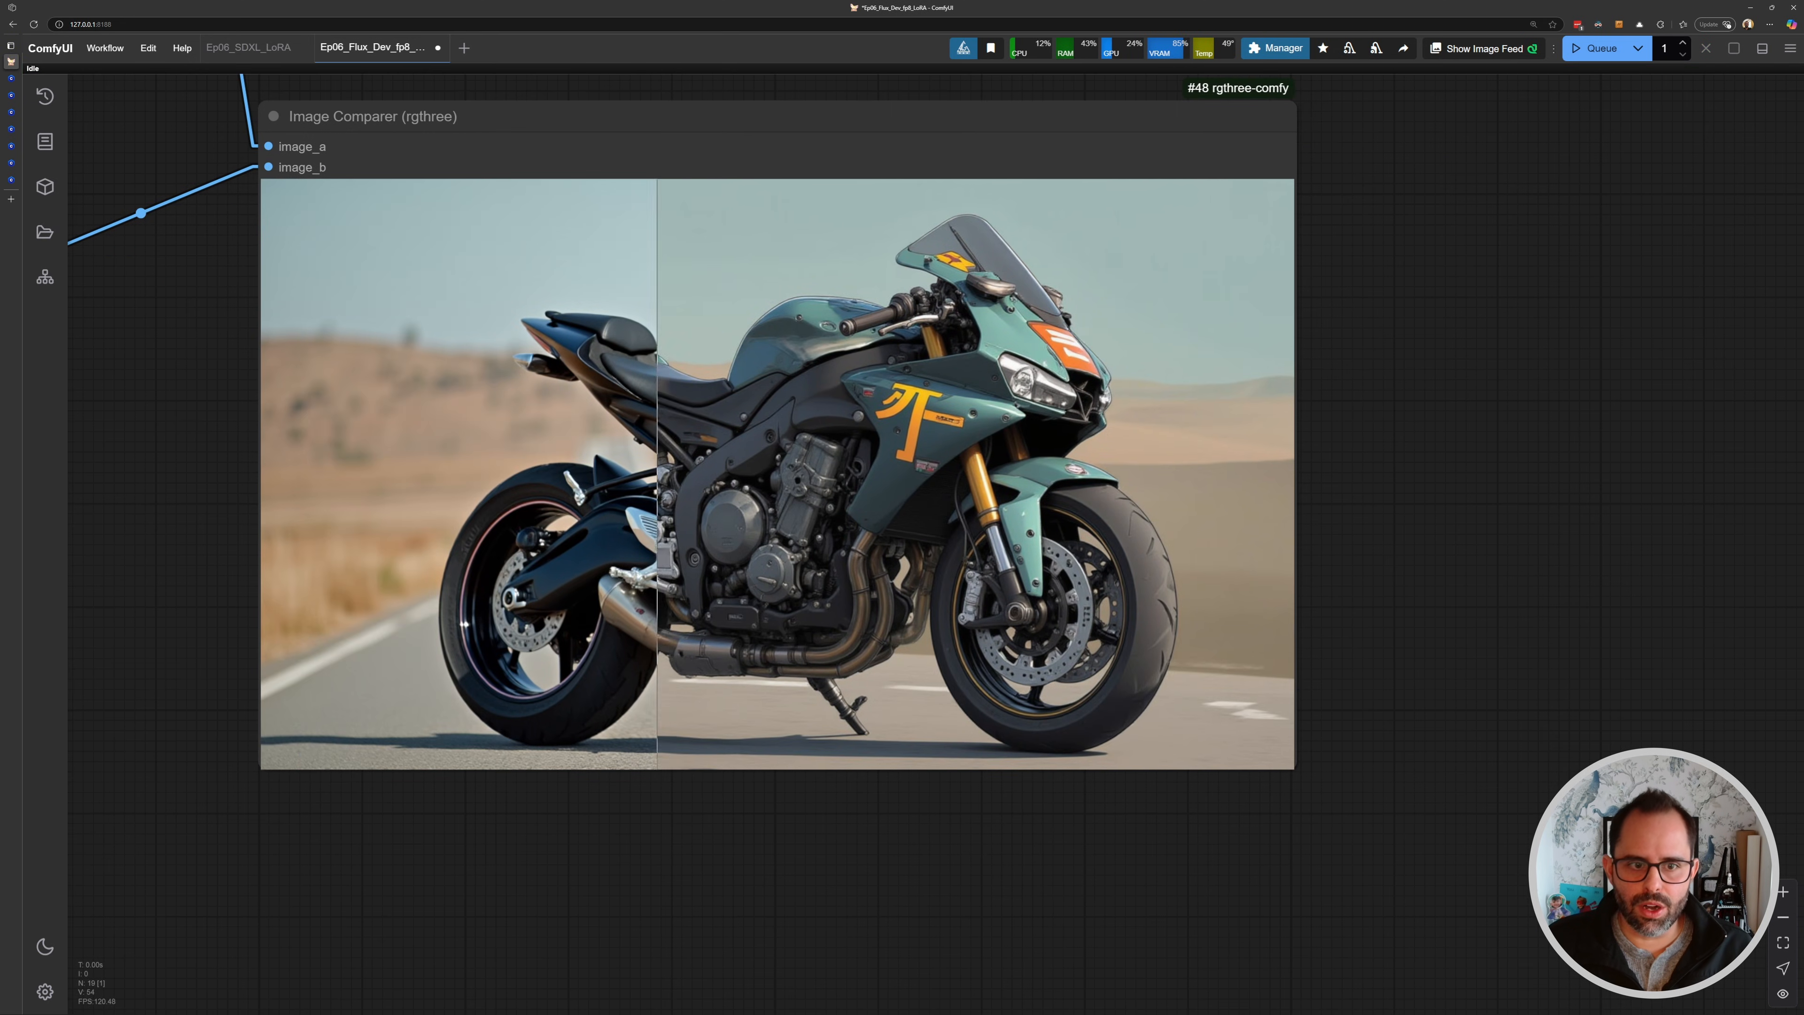
scroll(965, 284, up, 5)
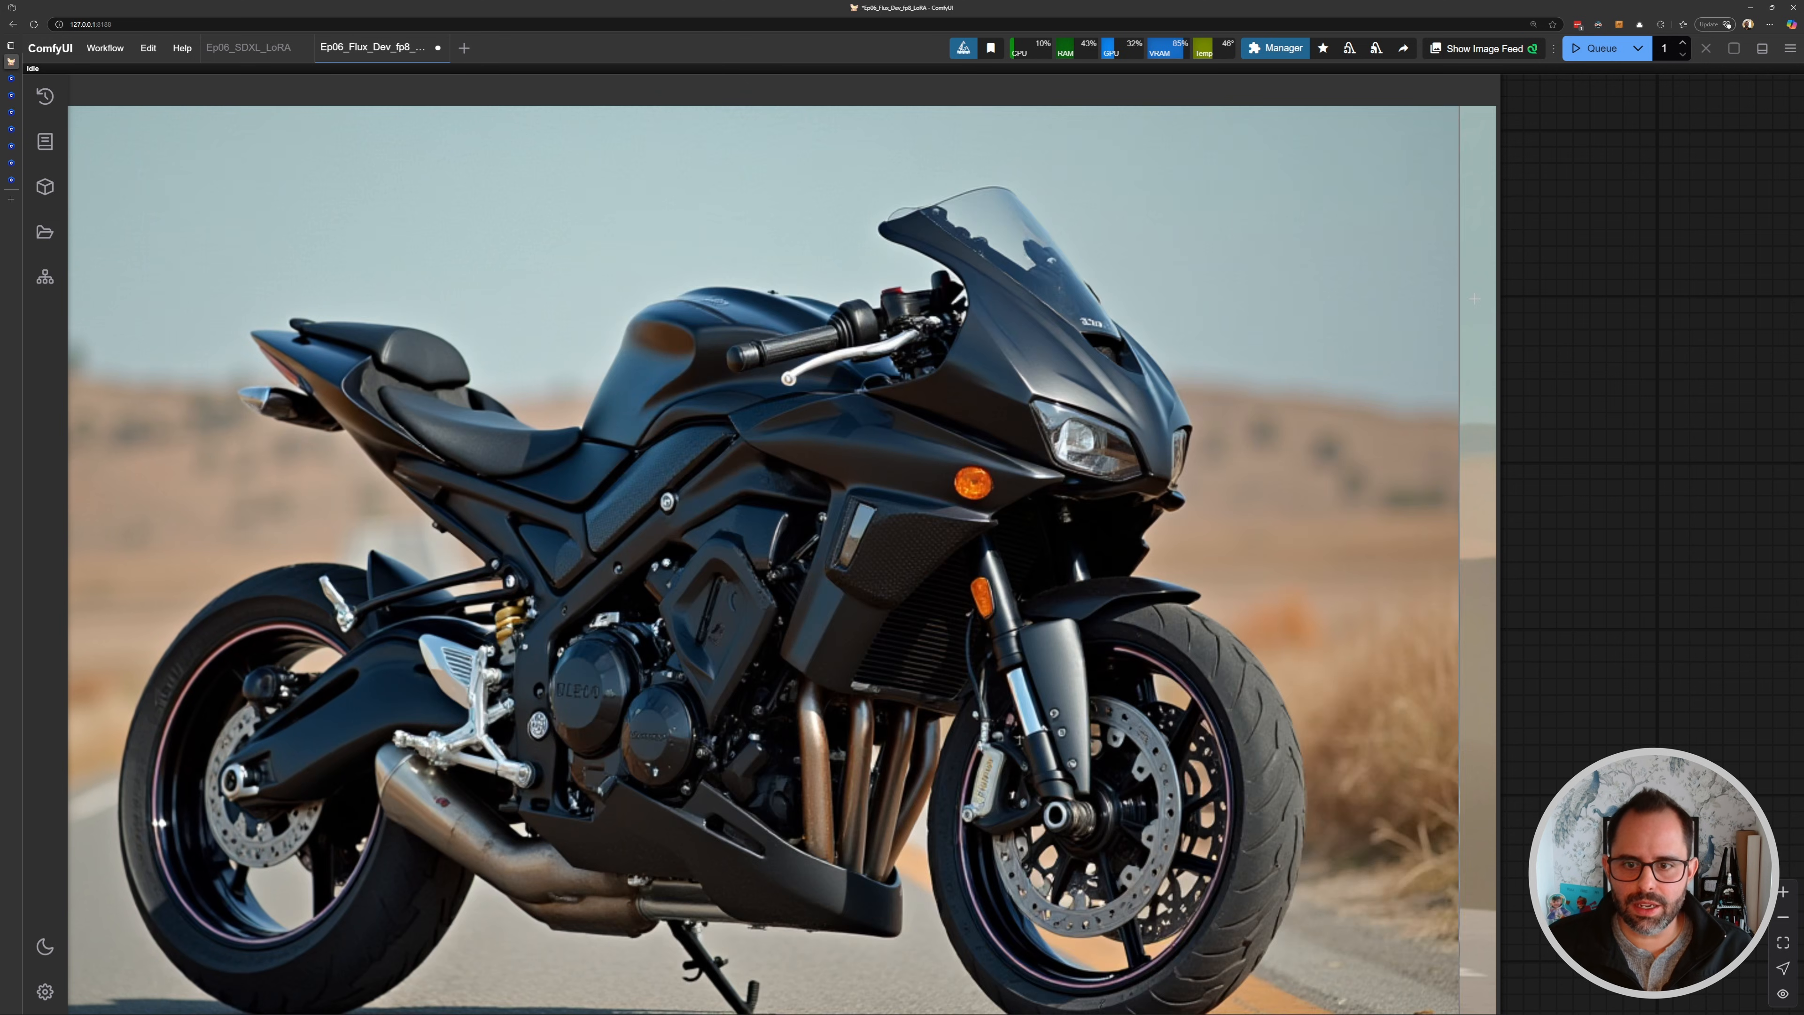
scroll(980, 320, down, 7)
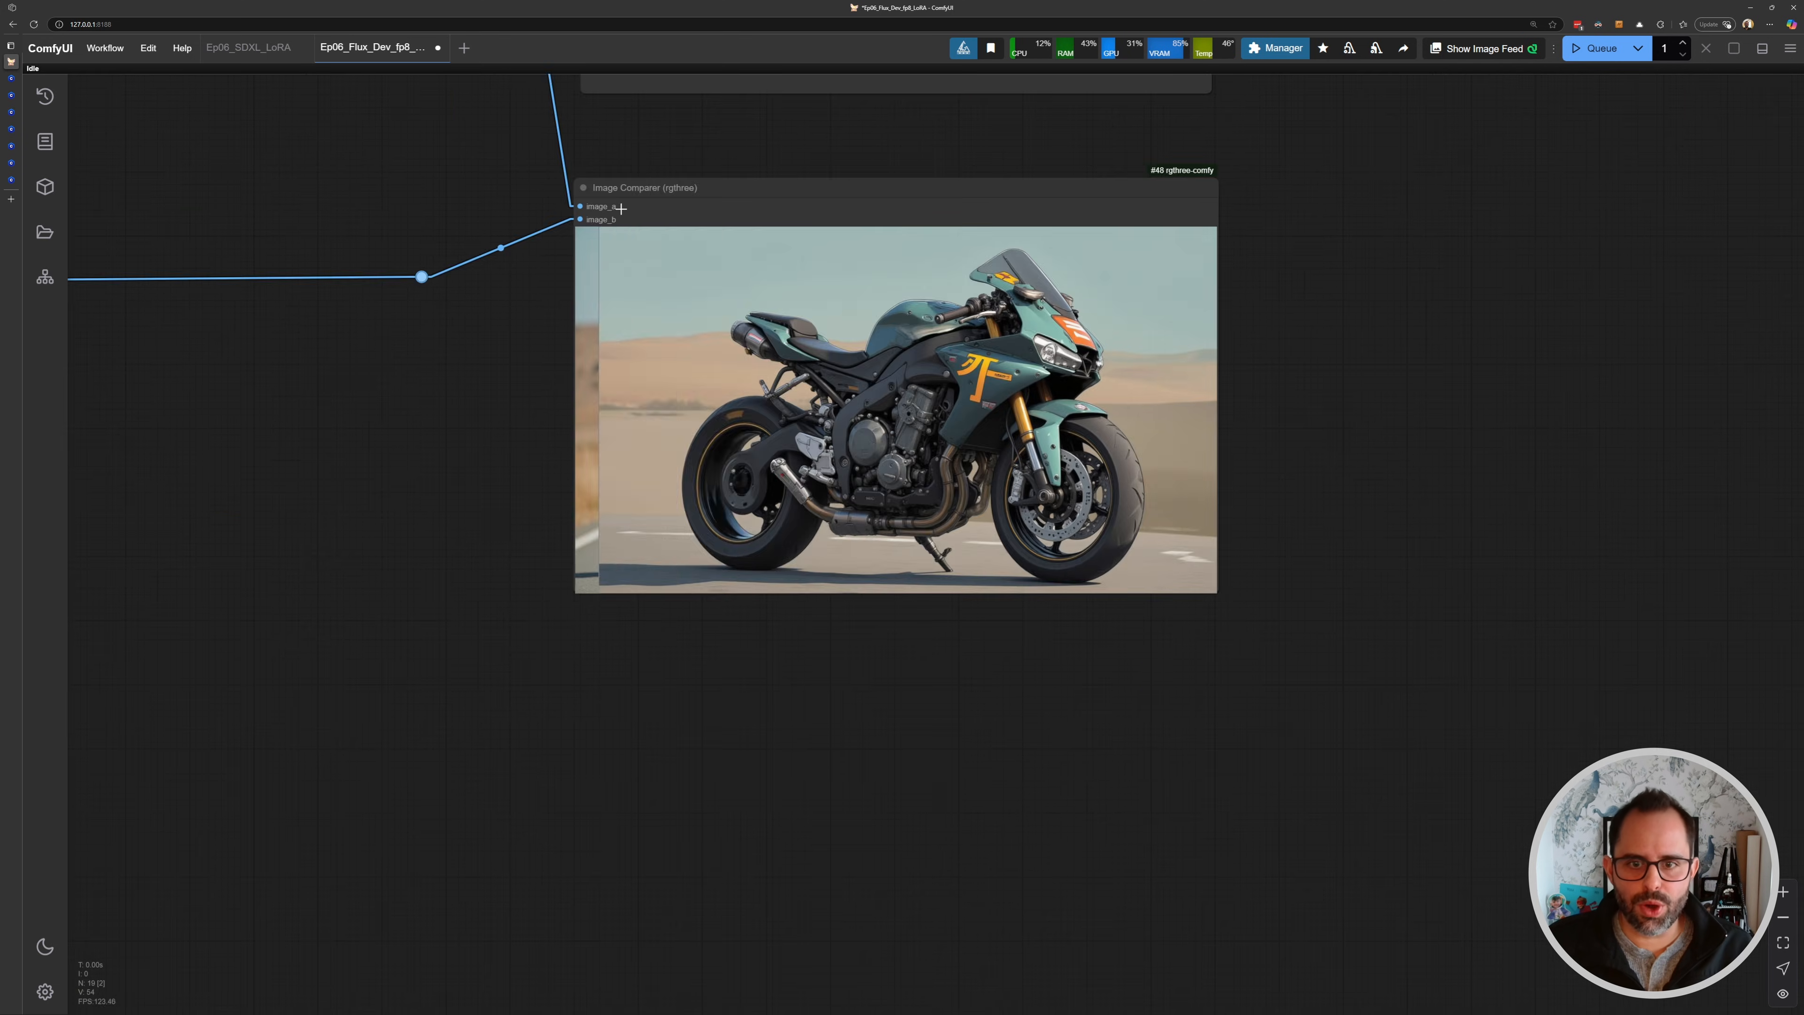
scroll(621, 208, down, 5)
- Set the KSampler's denoise to 0.88 and queue another generation
scroll(915, 284, up, 6)
click(916, 249)
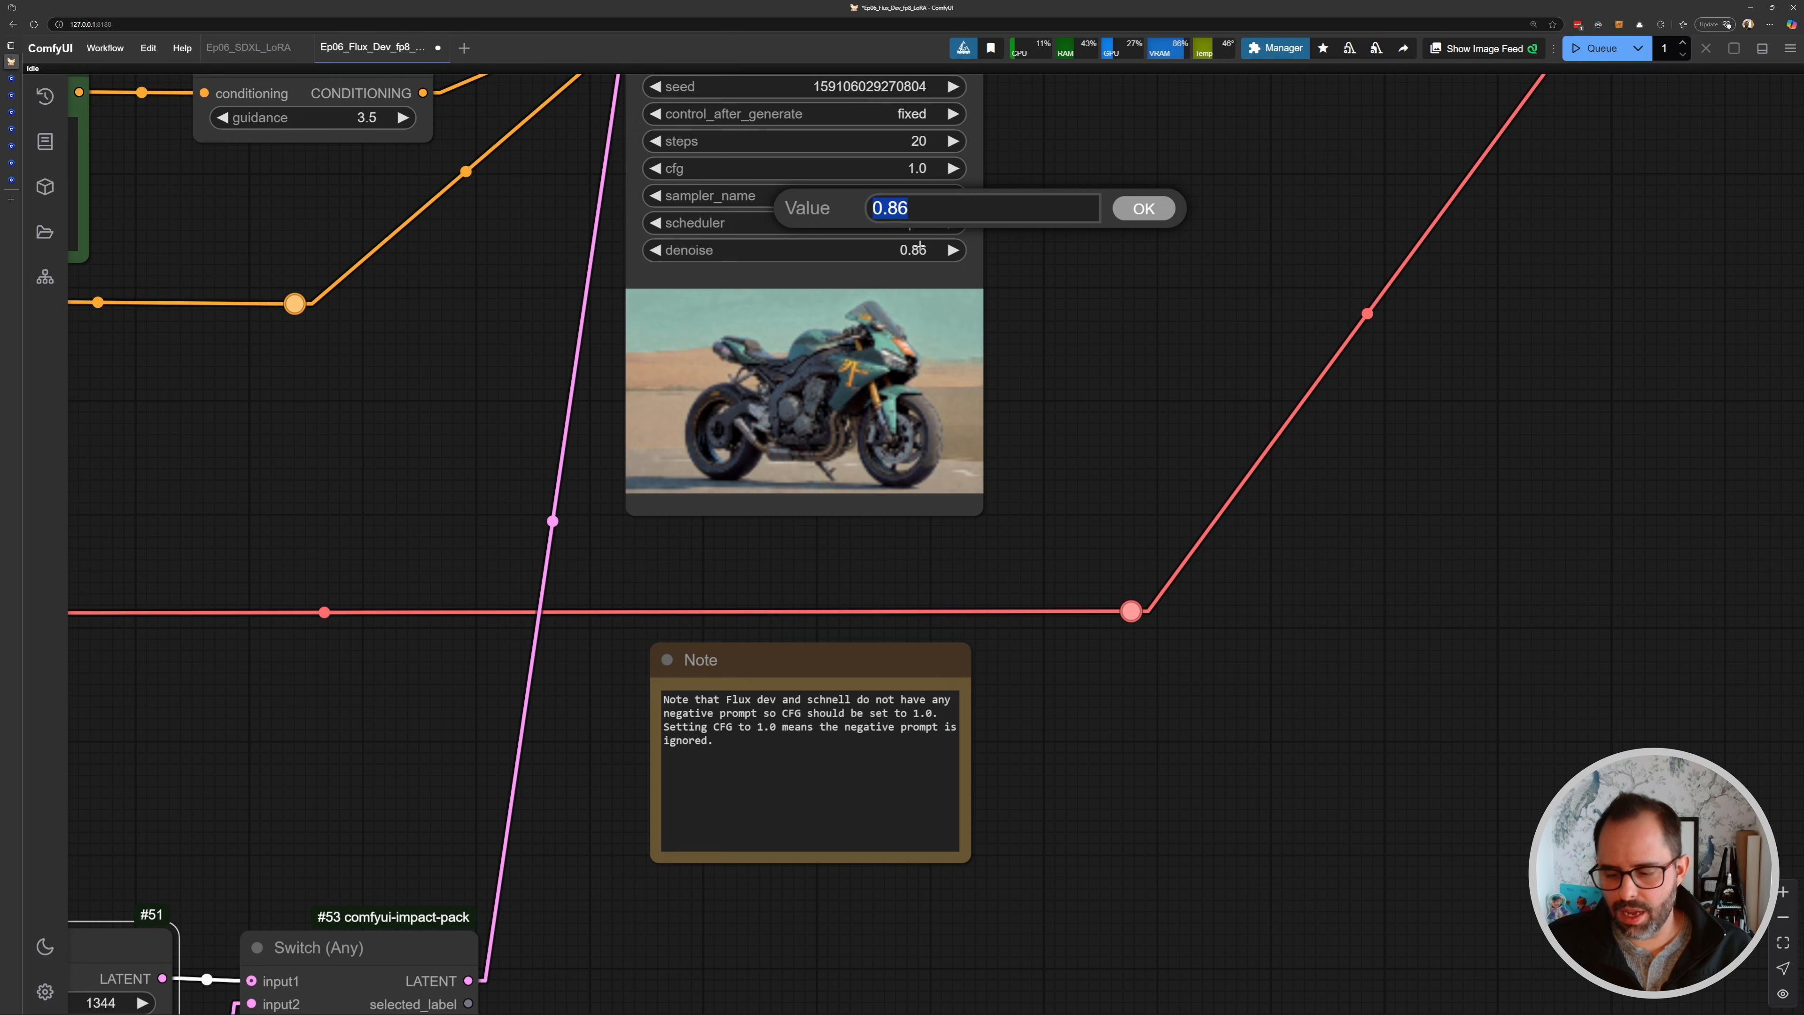
text(0.88)
key(Return)
key(ctrl+Return)
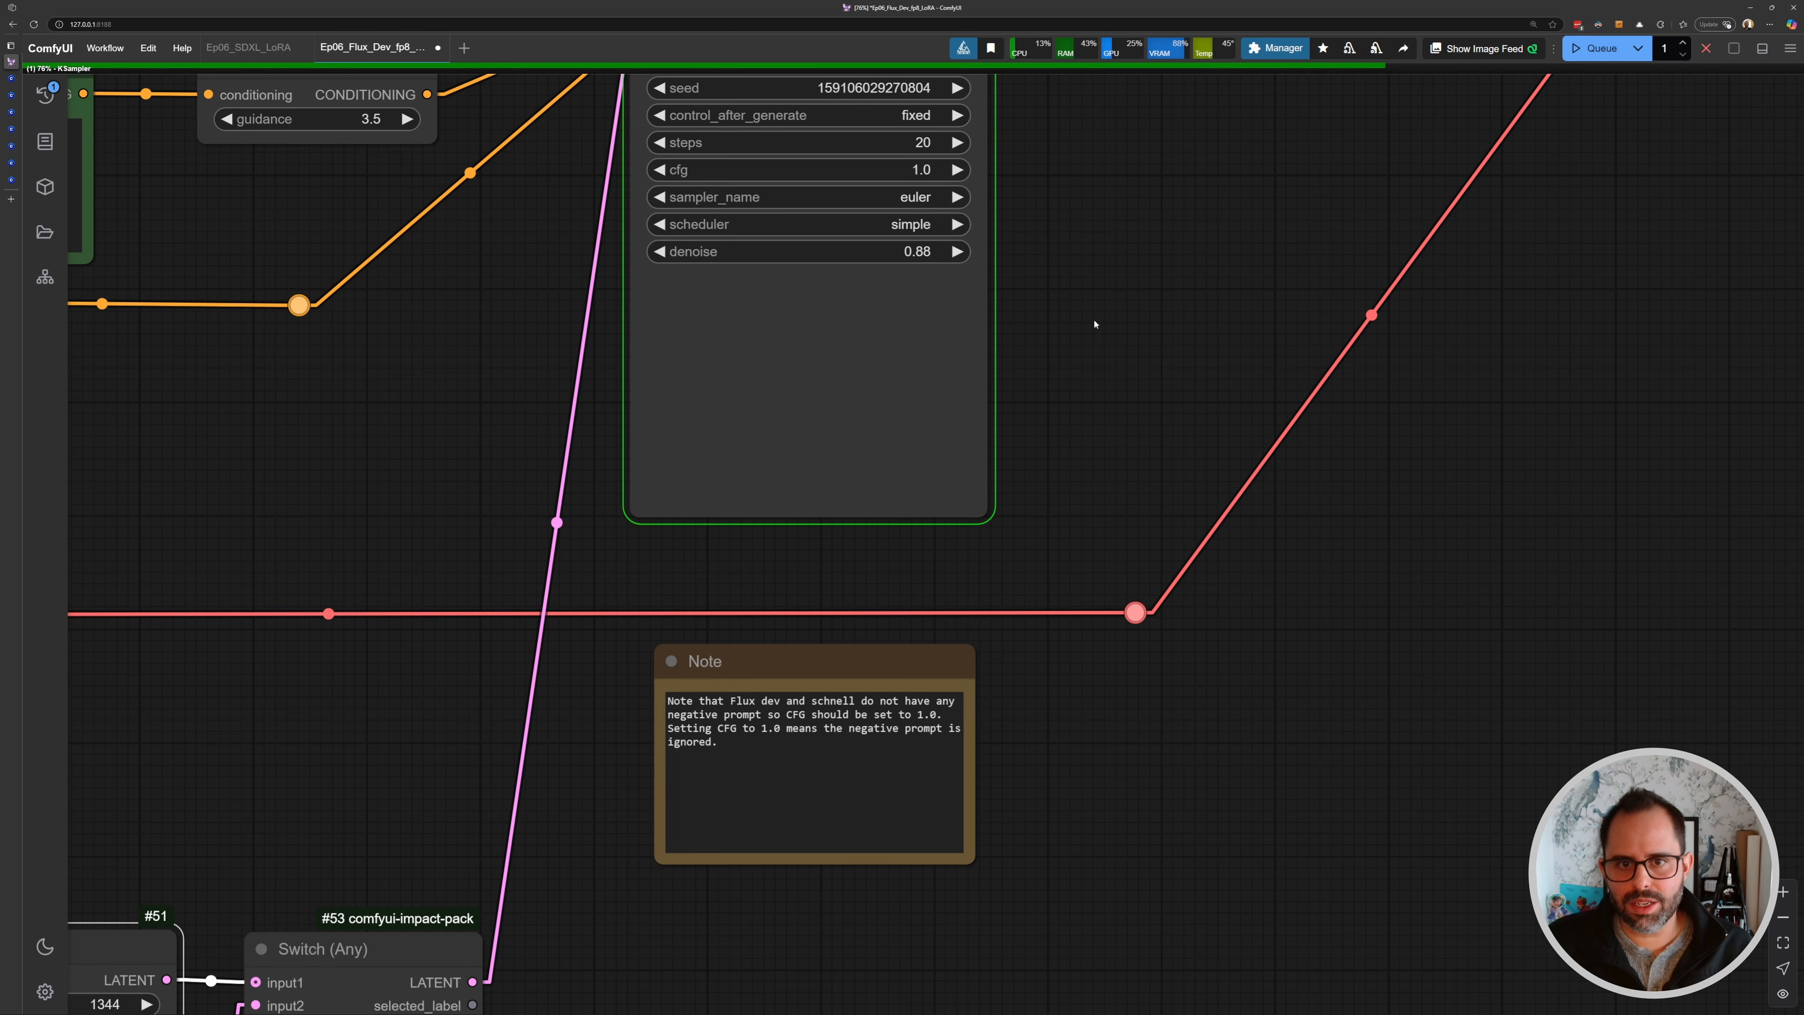
- Follow the 0.88 denoise generation and compare its result with the source image in the Image Comparer node
scroll(970, 329, down, 4)
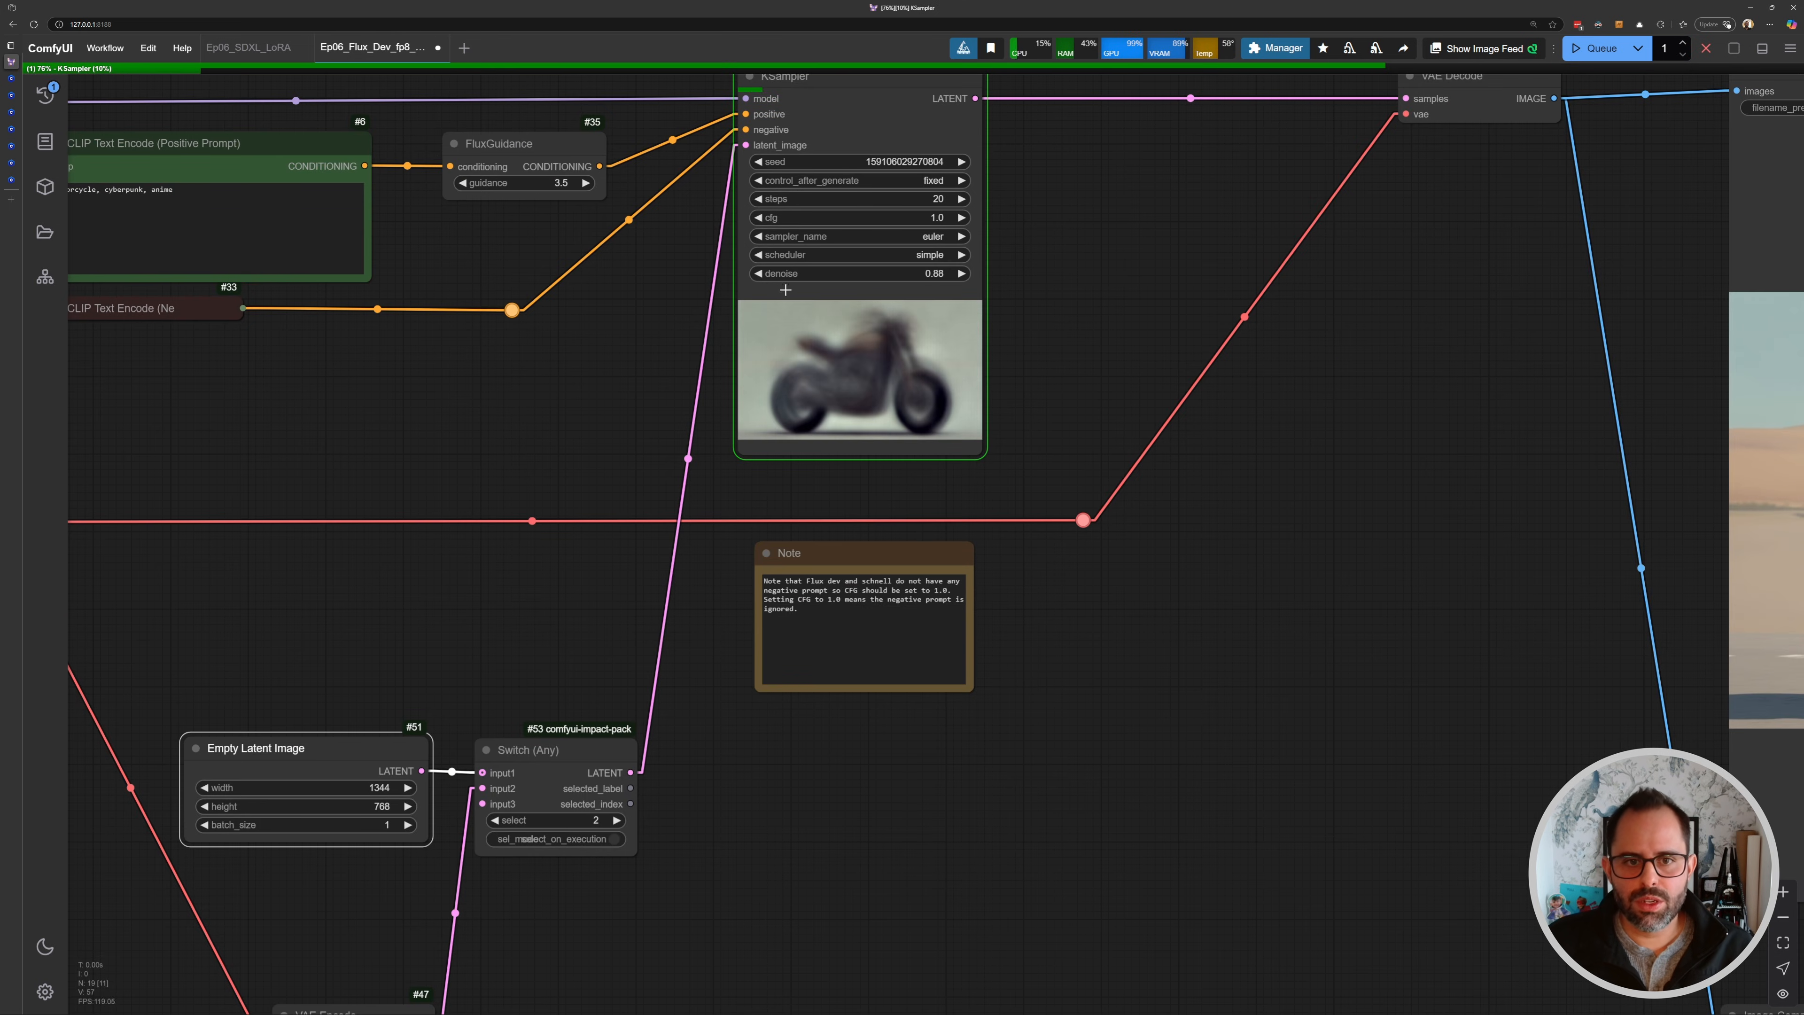
drag(1213, 492, 904, 414)
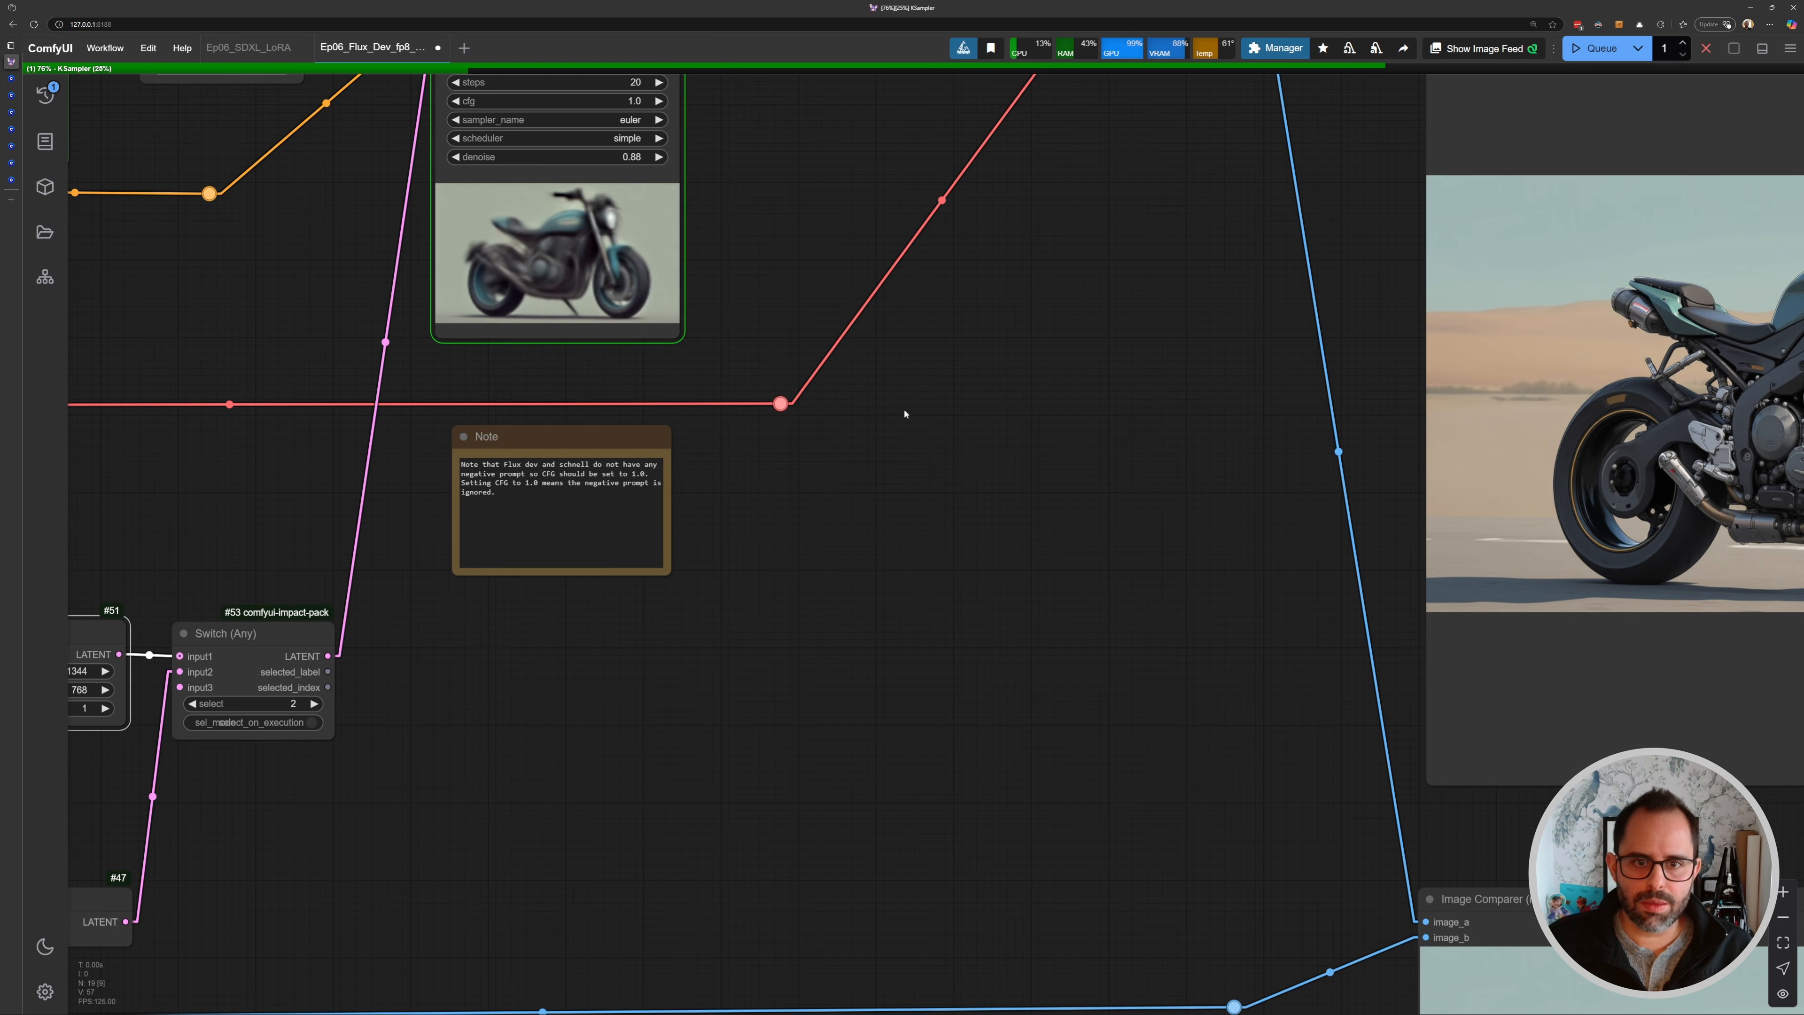
drag(547, 168, 733, 284)
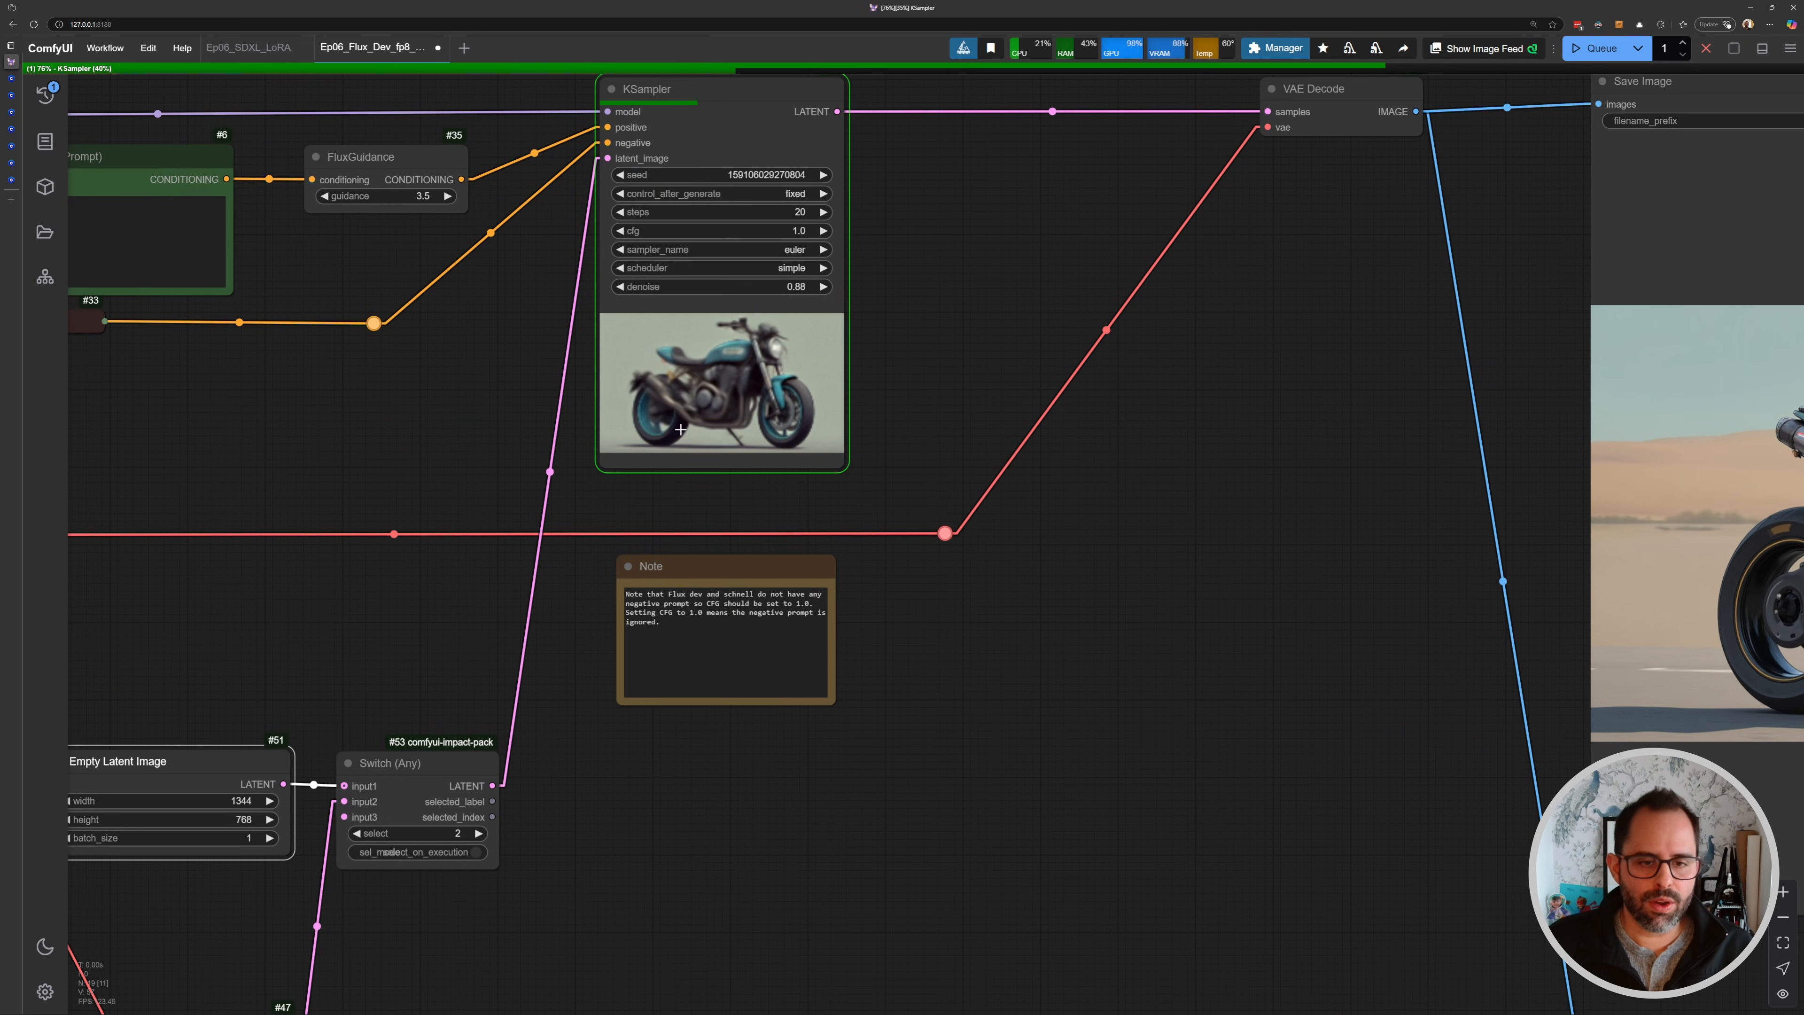
scroll(680, 429, down, 3)
drag(400, 529, 629, 514)
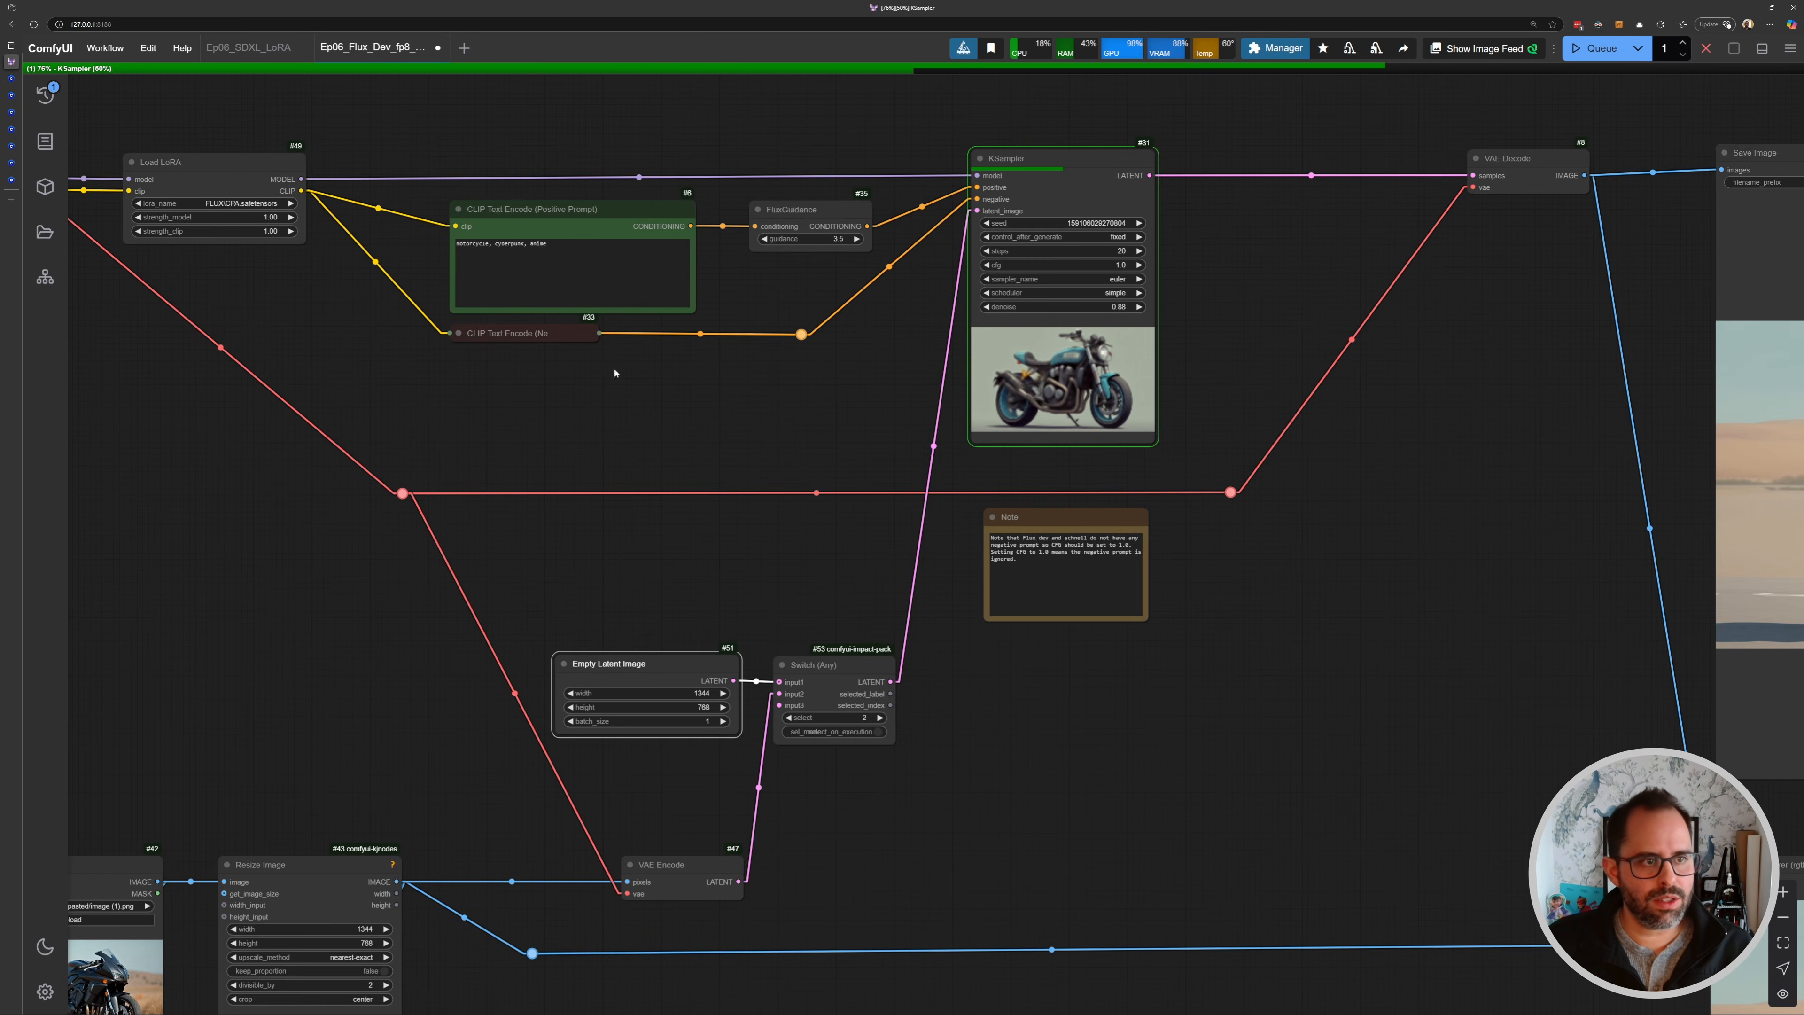
scroll(935, 621, right, 5)
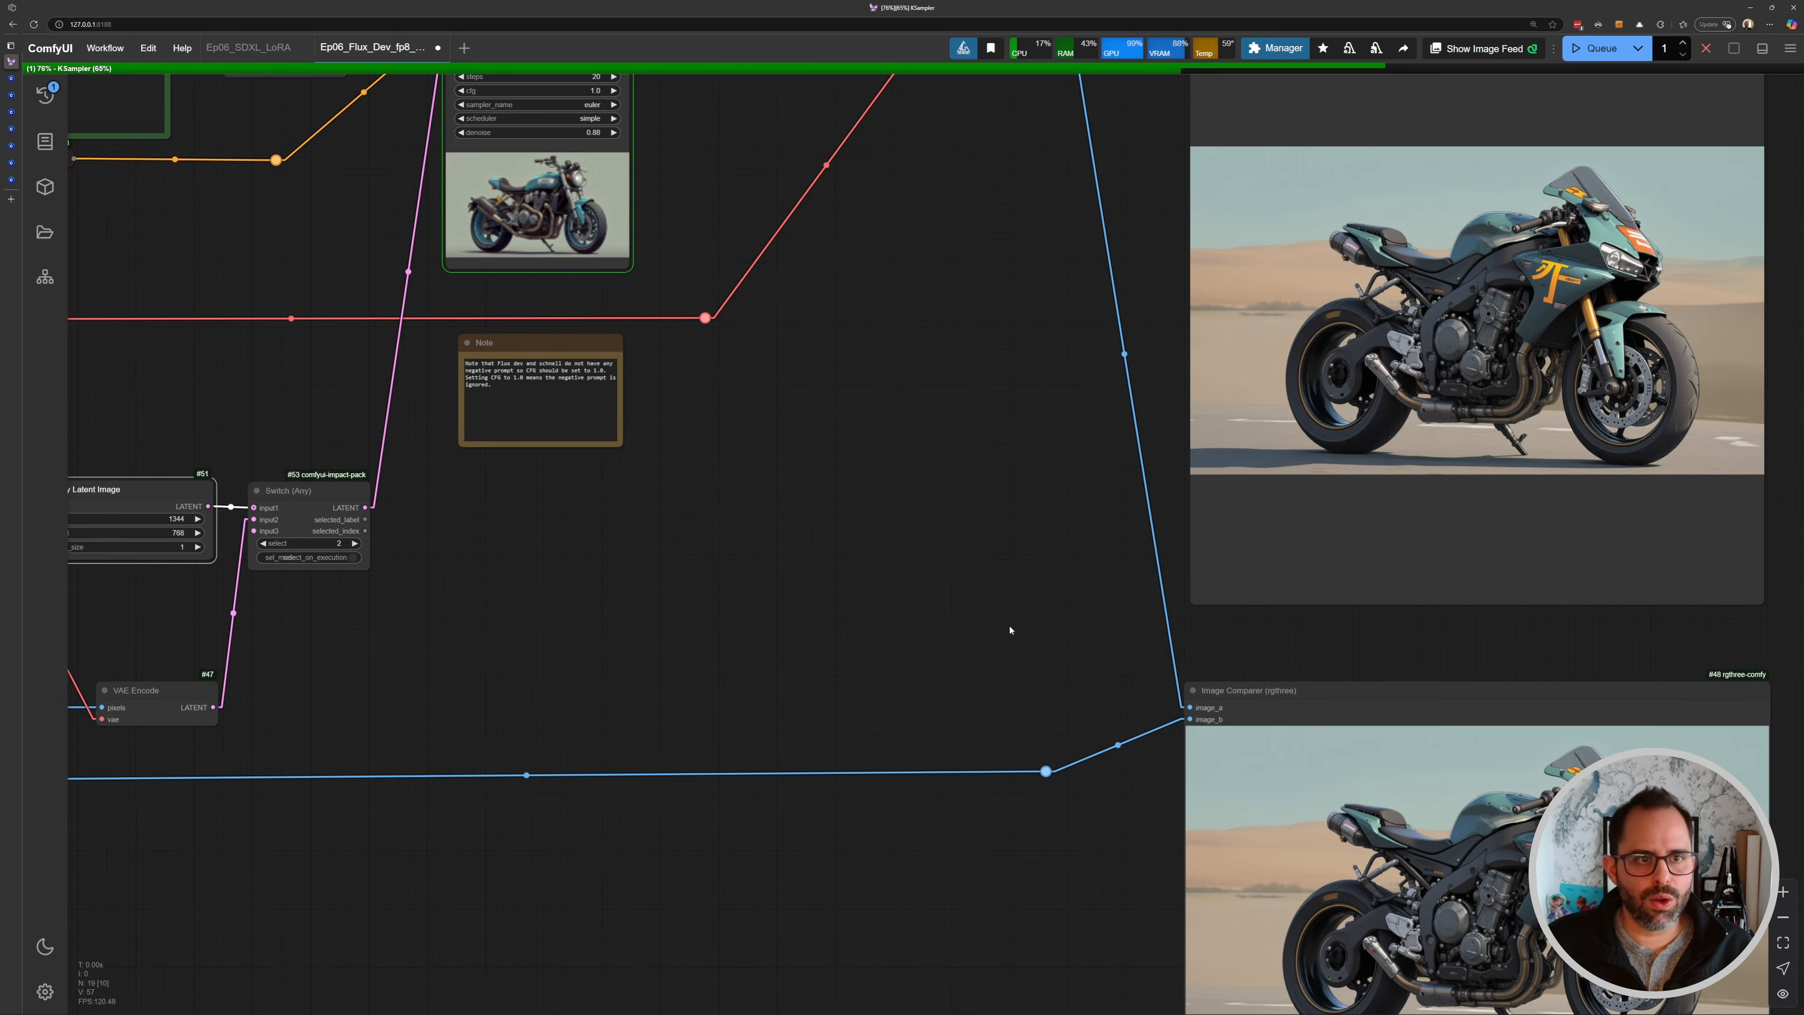
drag(1009, 630, 431, 246)
scroll(453, 755, up, 5)
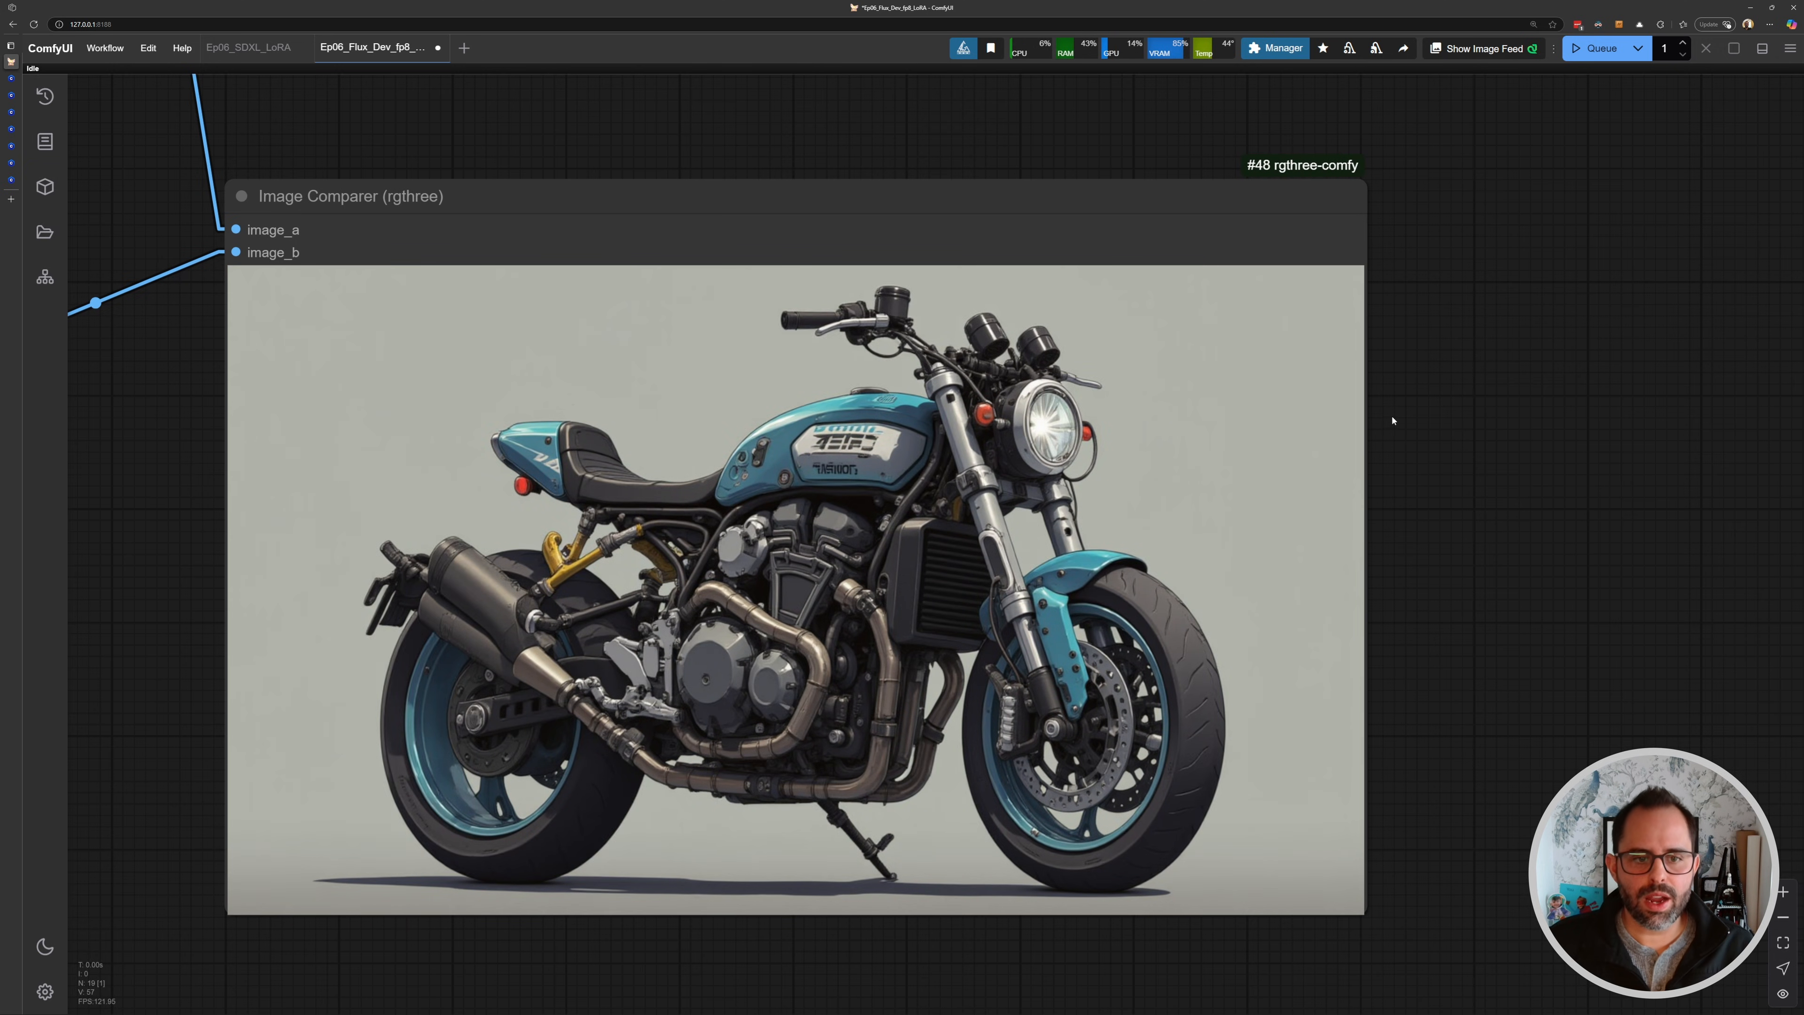
scroll(648, 415, down, 3)
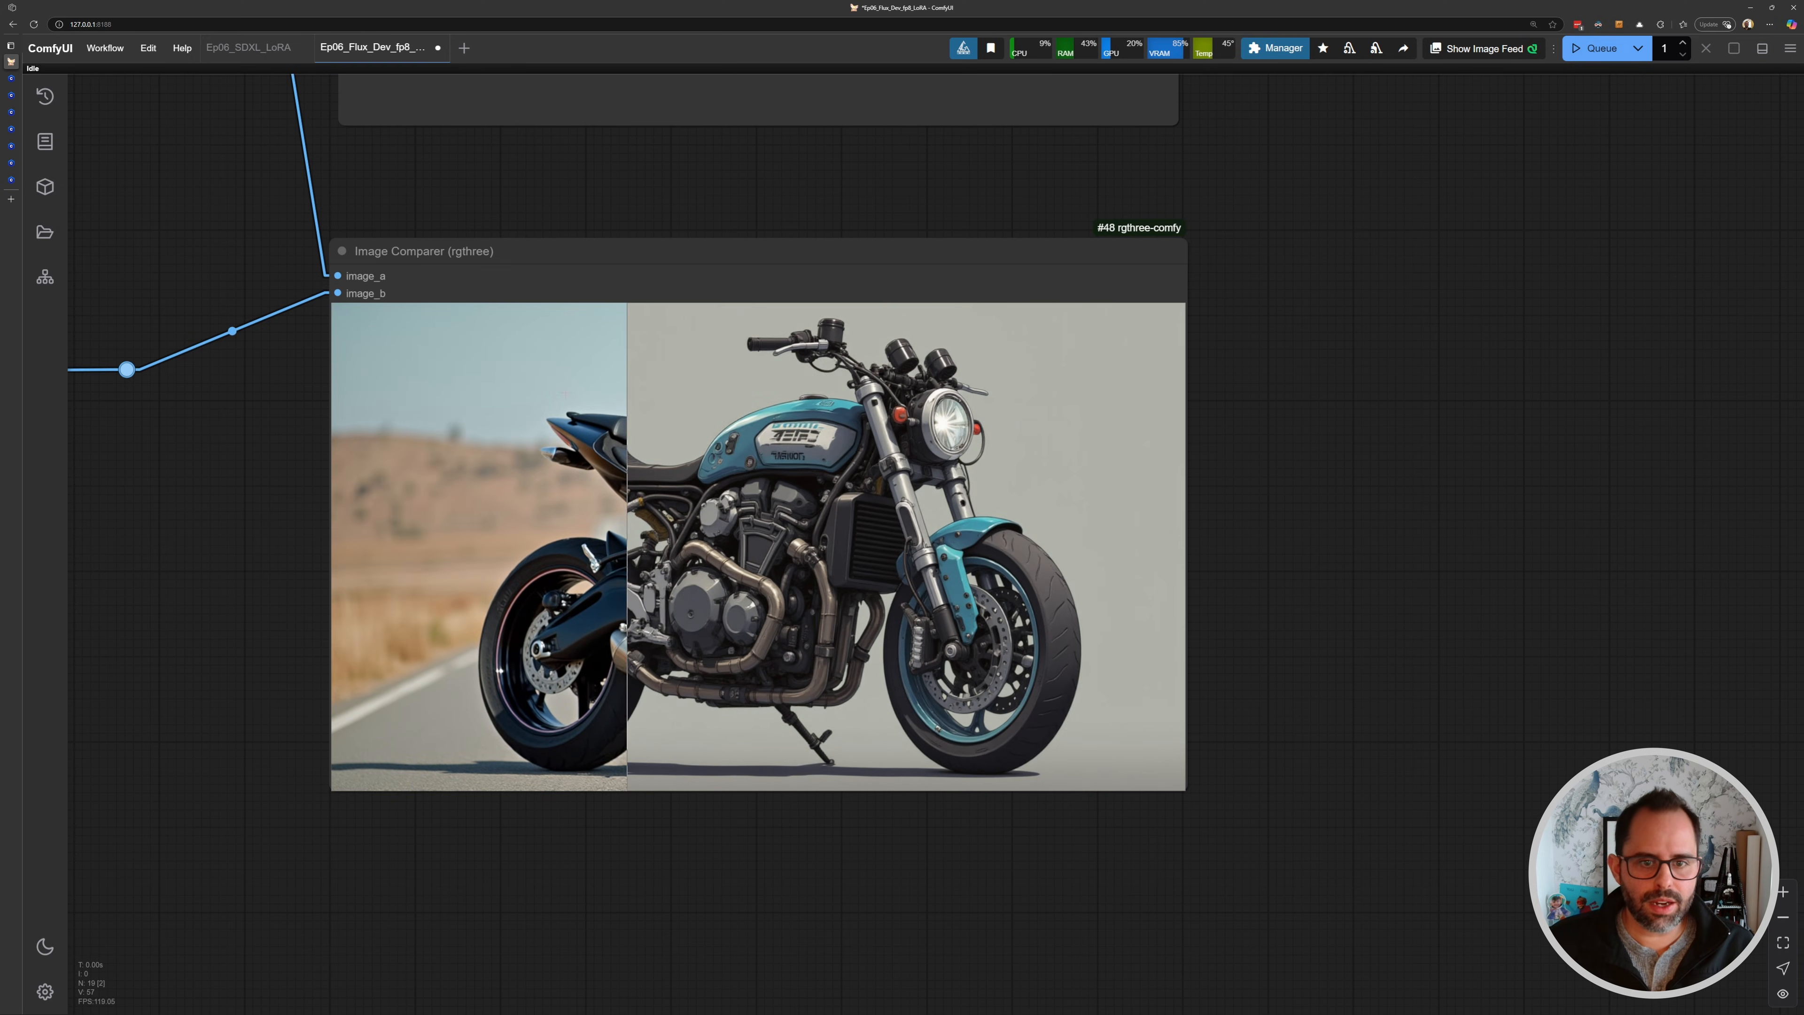
drag(435, 367, 552, 361)
drag(376, 336, 403, 338)
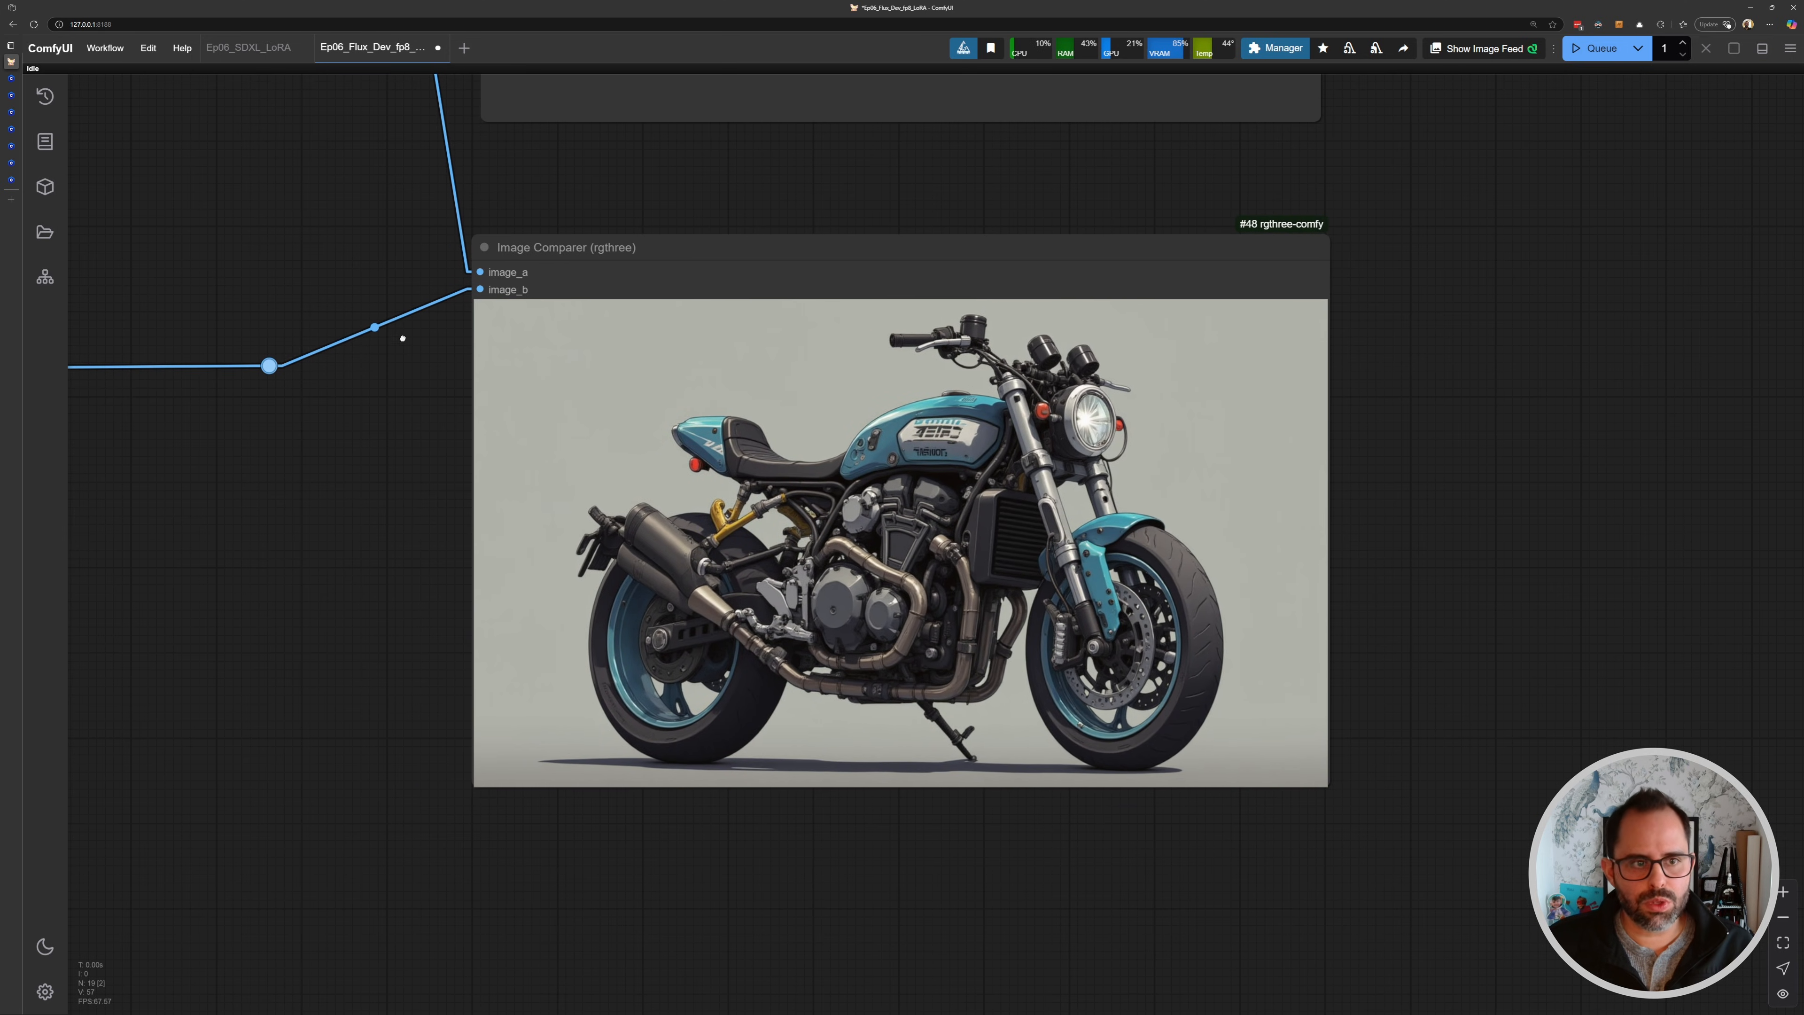
- Switch the Load LoRA node's lora_name to FLUX\ral-dissolve-flux.safetensors
scroll(428, 310, down, 7)
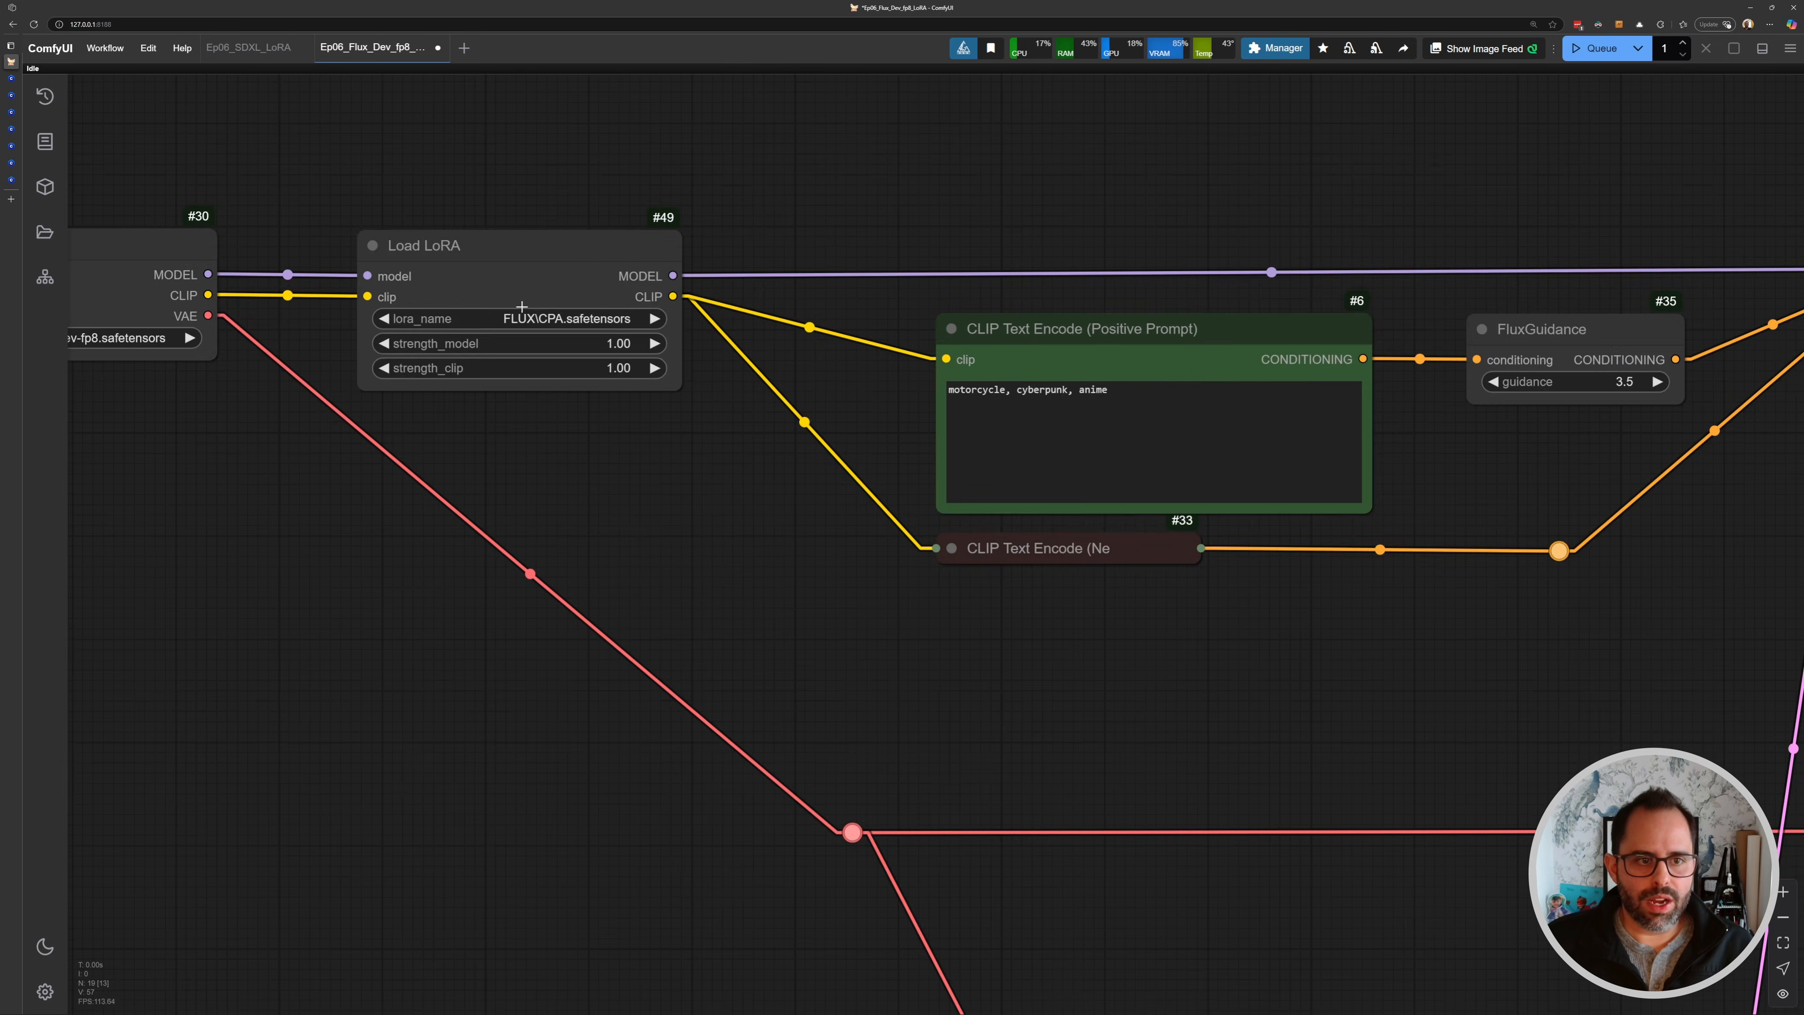
drag(554, 316, 804, 381)
scroll(804, 381, up, 6)
click(639, 382)
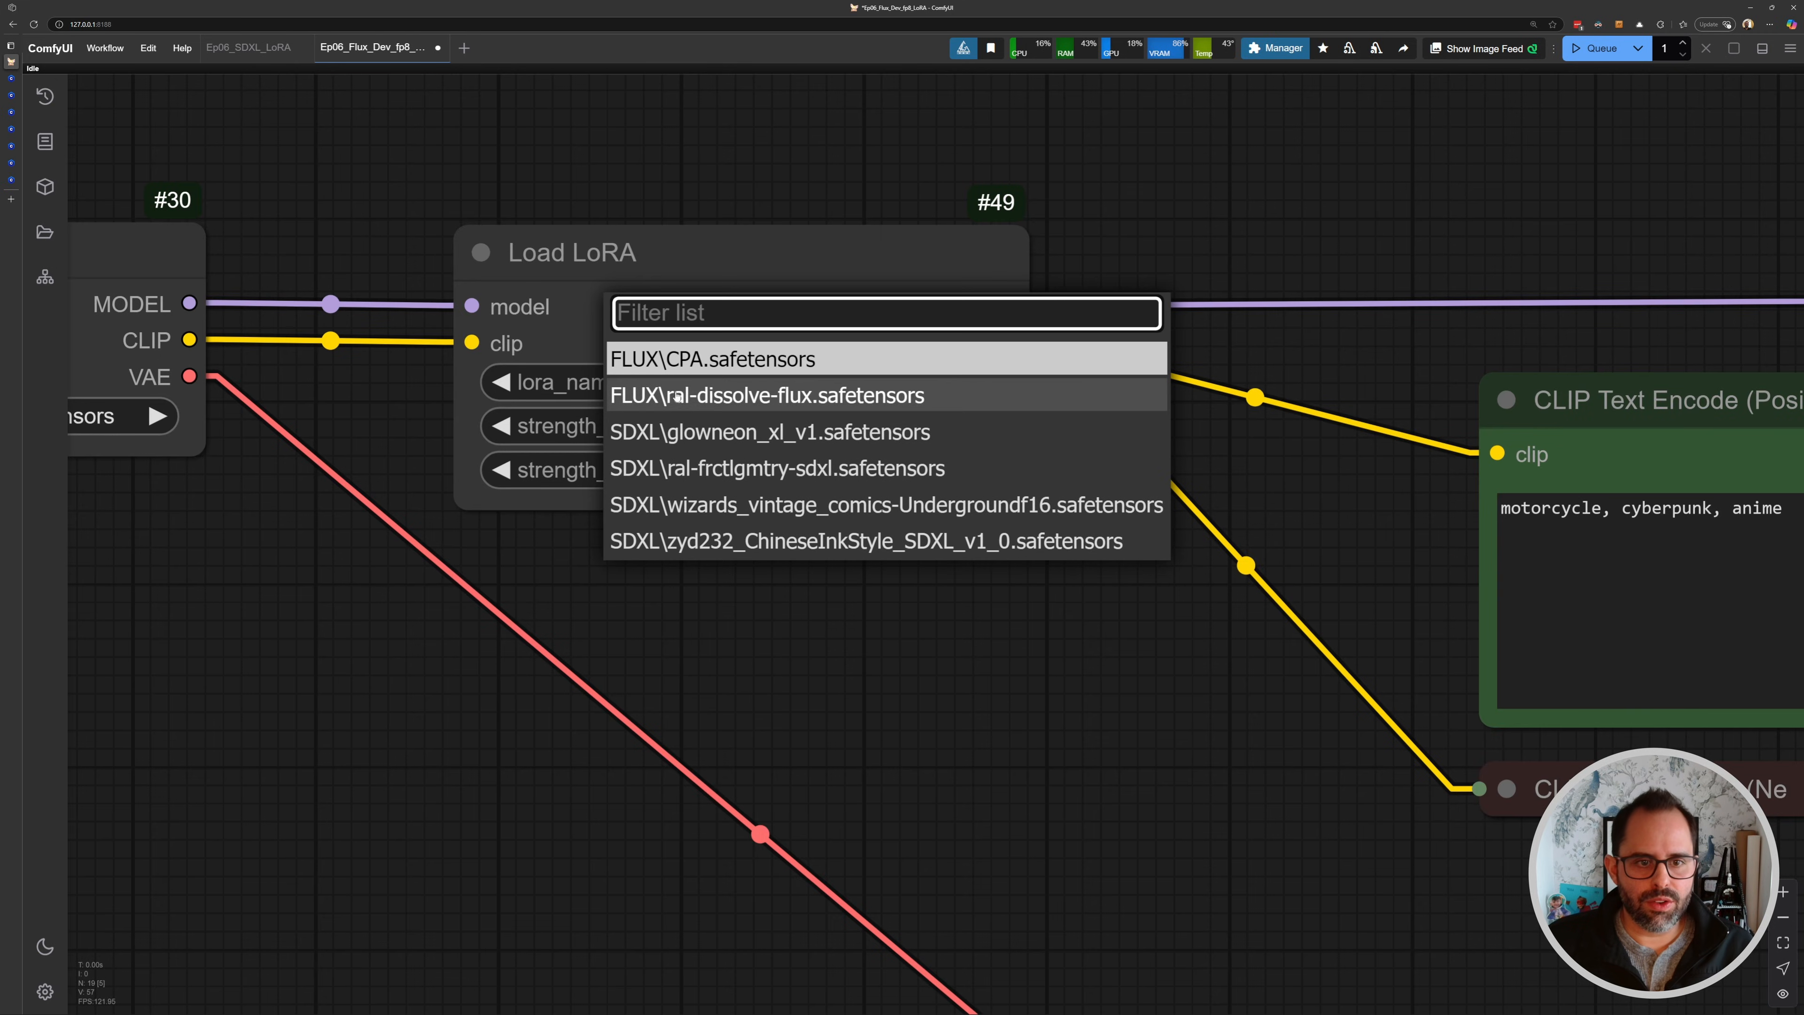
click(688, 392)
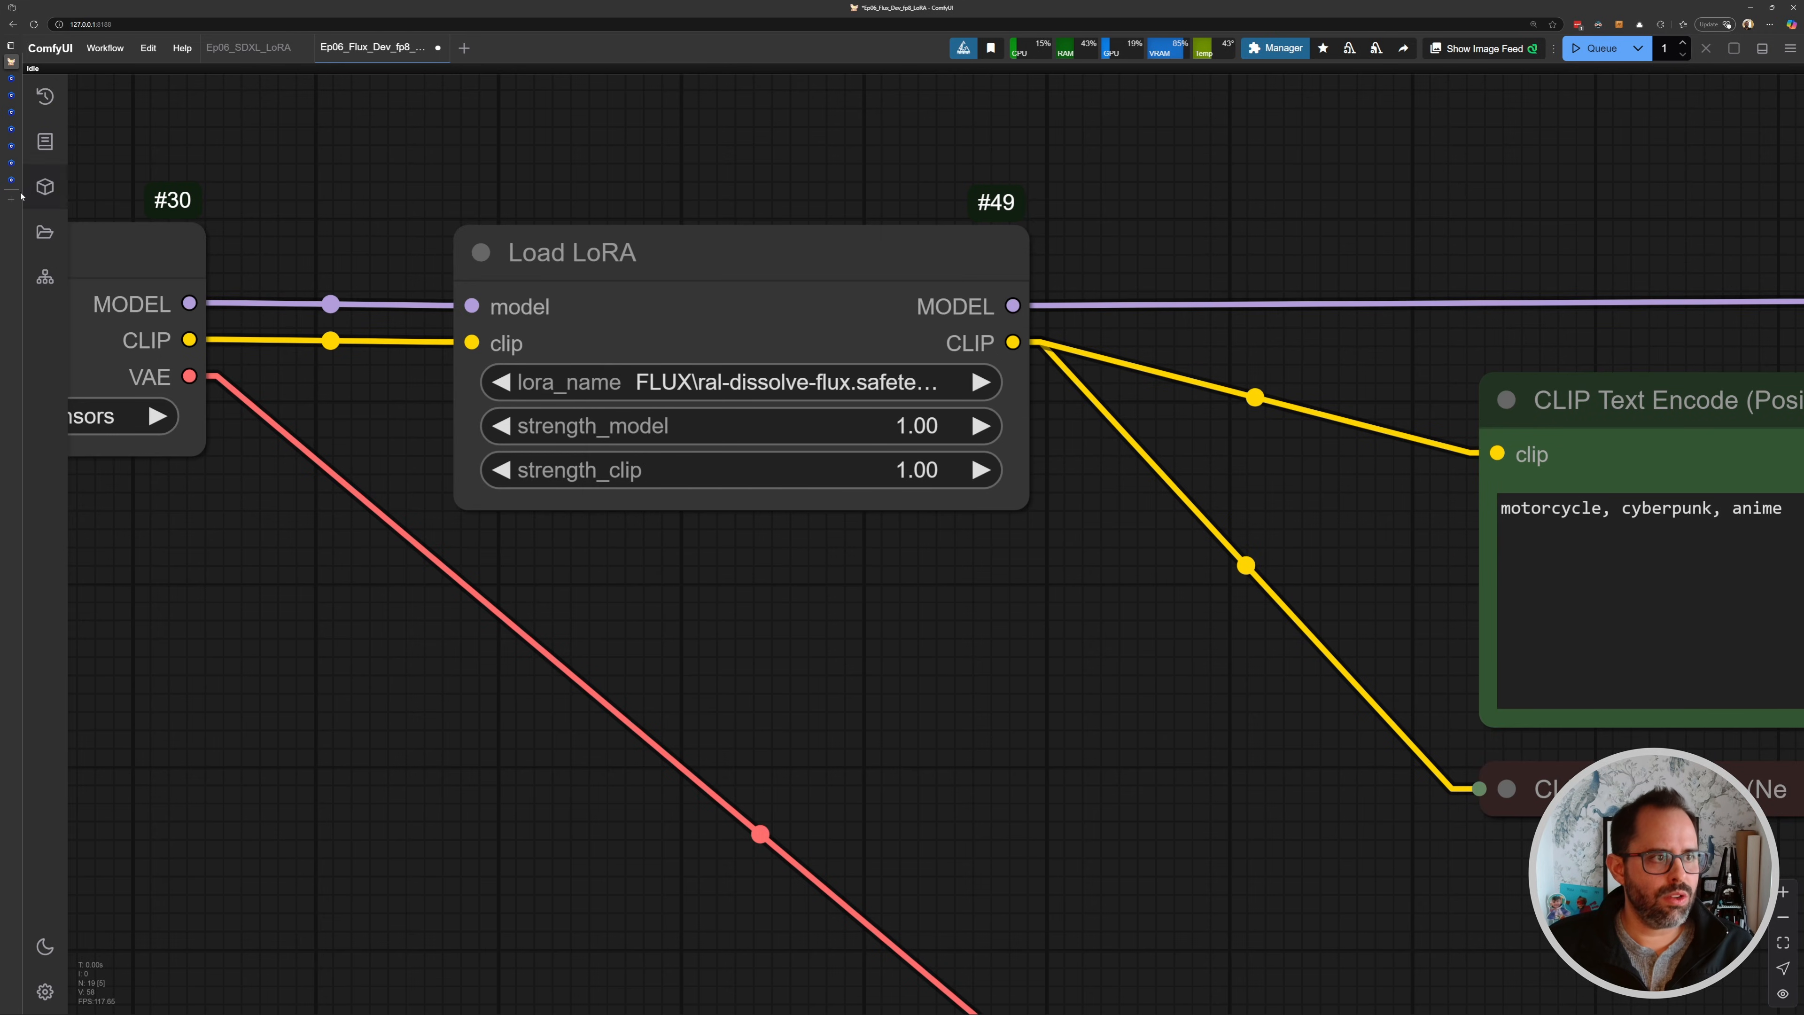
- Switch to the Civitai Dissolve Style LoRA page and copy its trigger word ral-dissolve
click(28, 180)
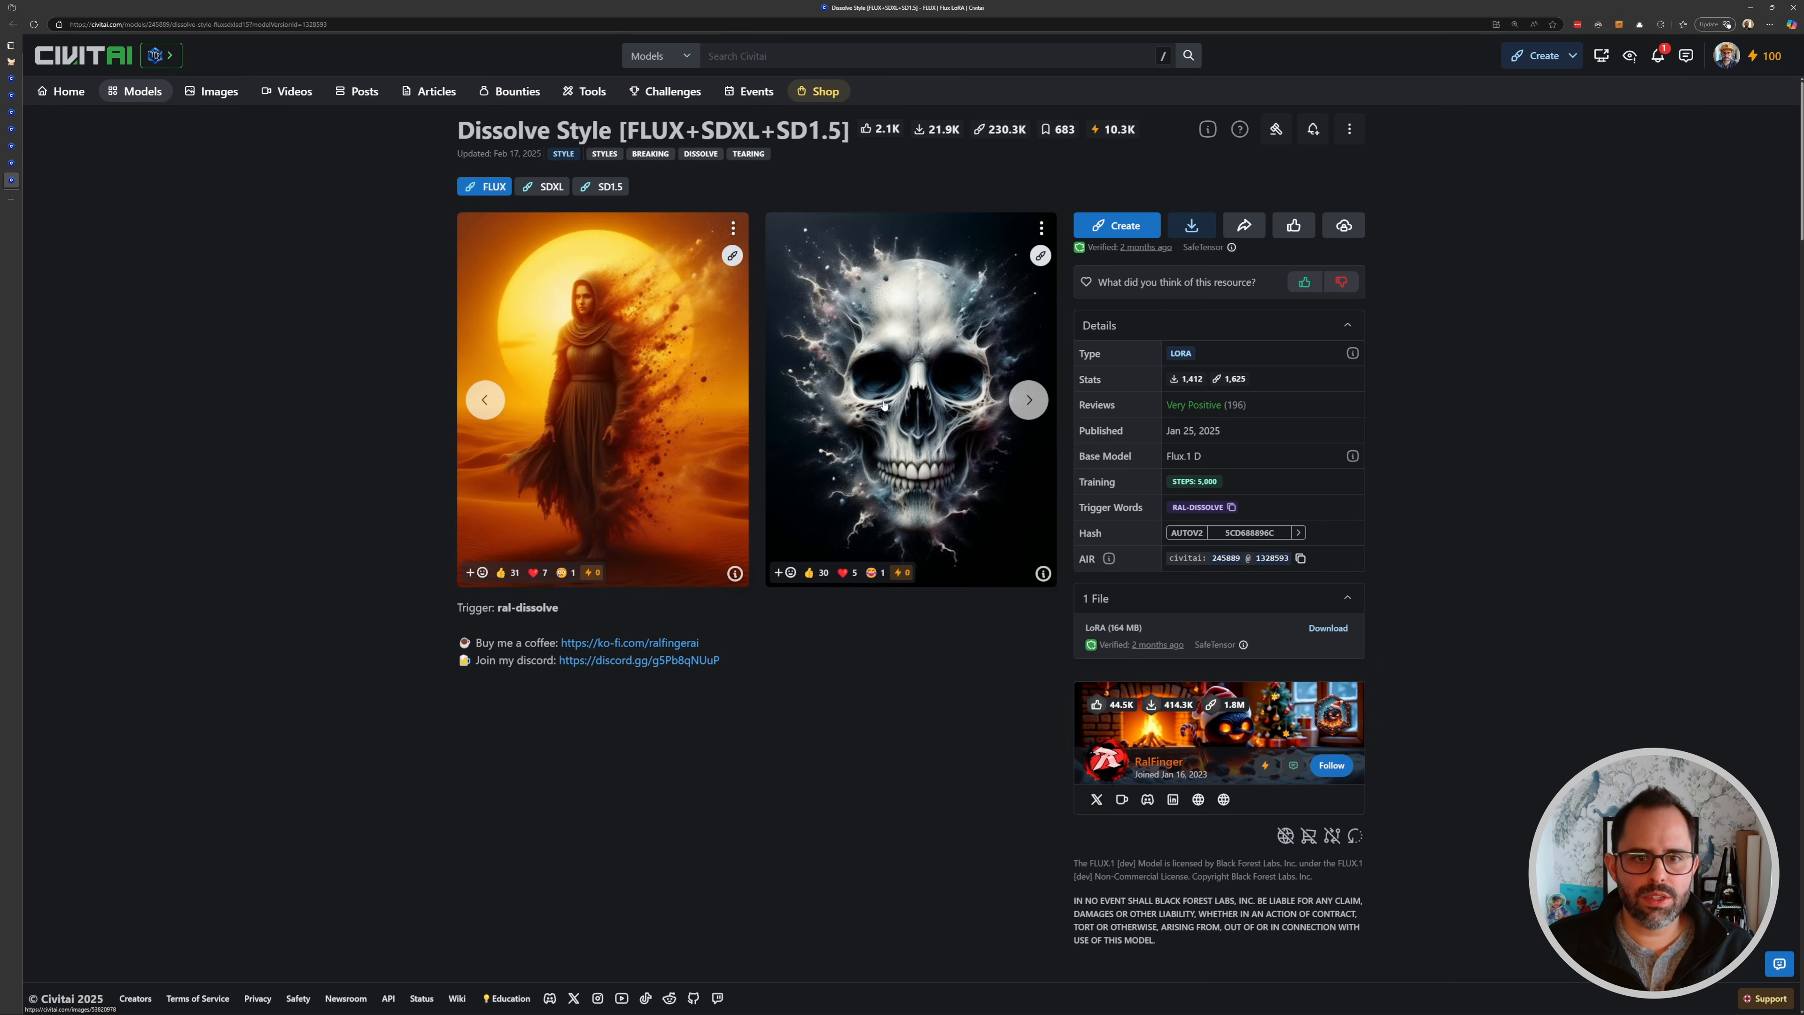
click(1028, 400)
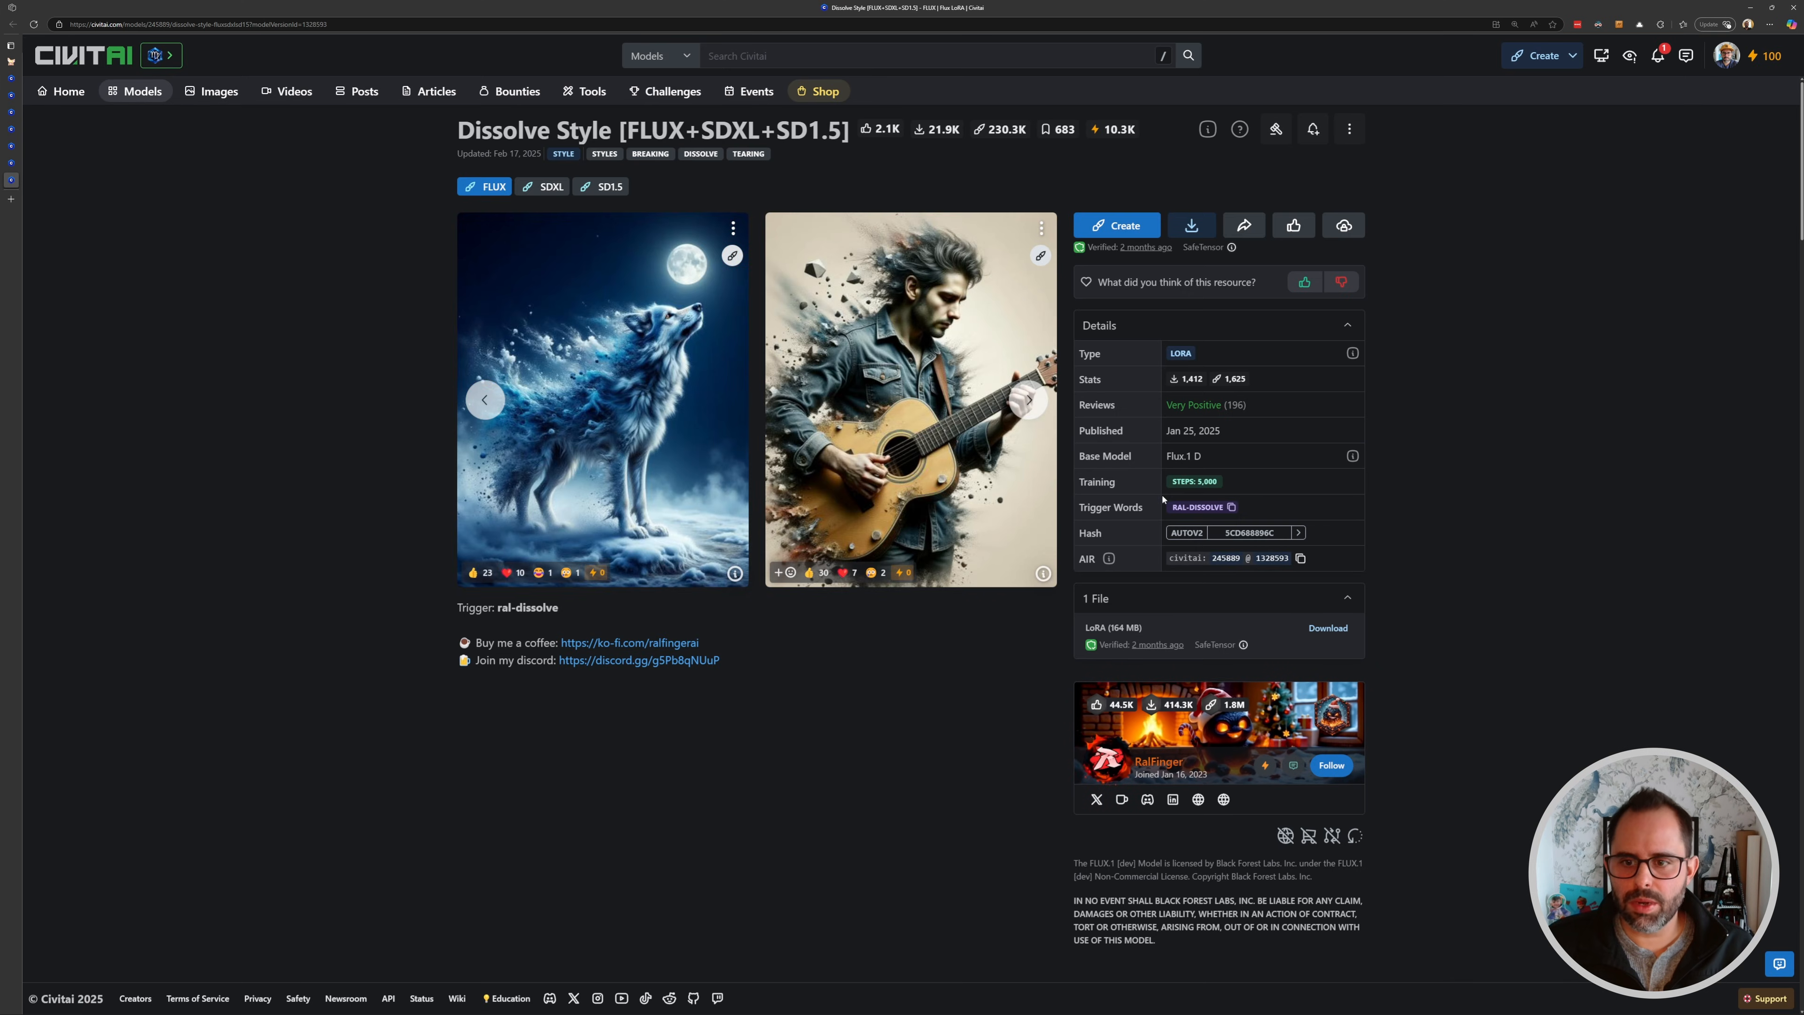
click(1232, 508)
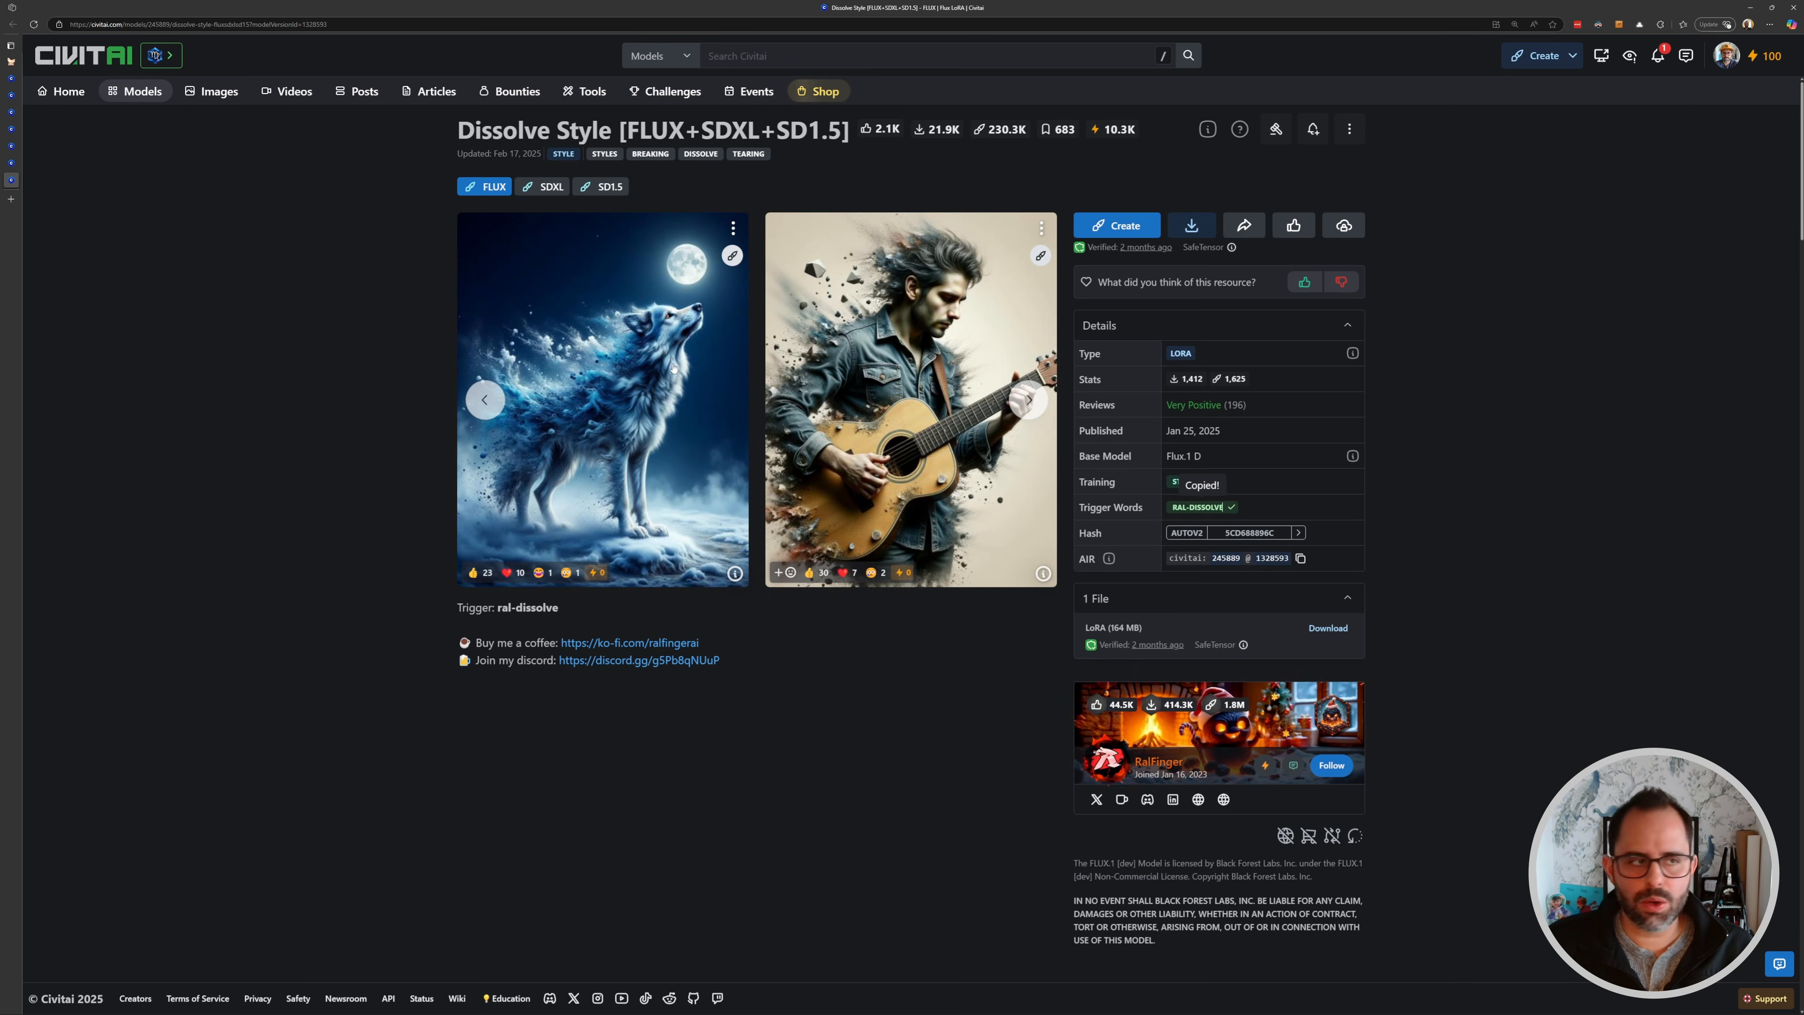
- Replace "cyberpunk, anime" in the positive prompt with the trigger word ral-dissolve
click(12, 62)
drag(1108, 399, 512, 342)
drag(1014, 454, 1257, 471)
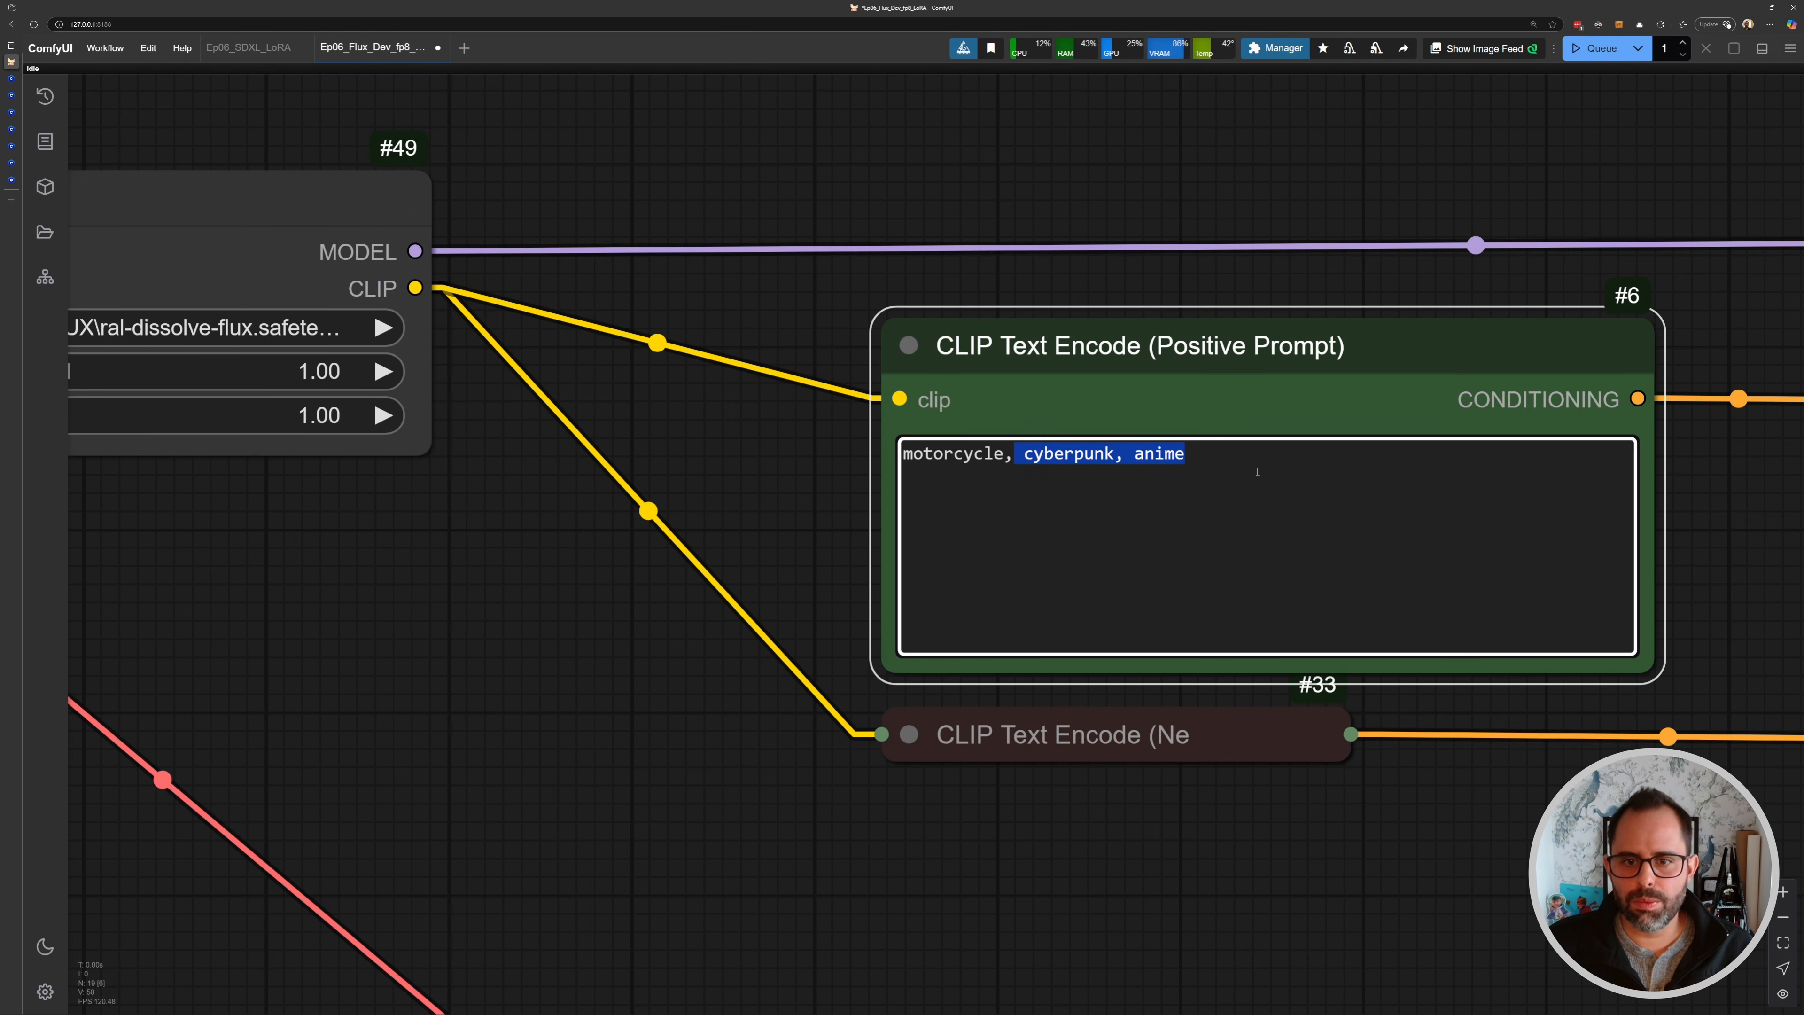
key(ctrl+v)
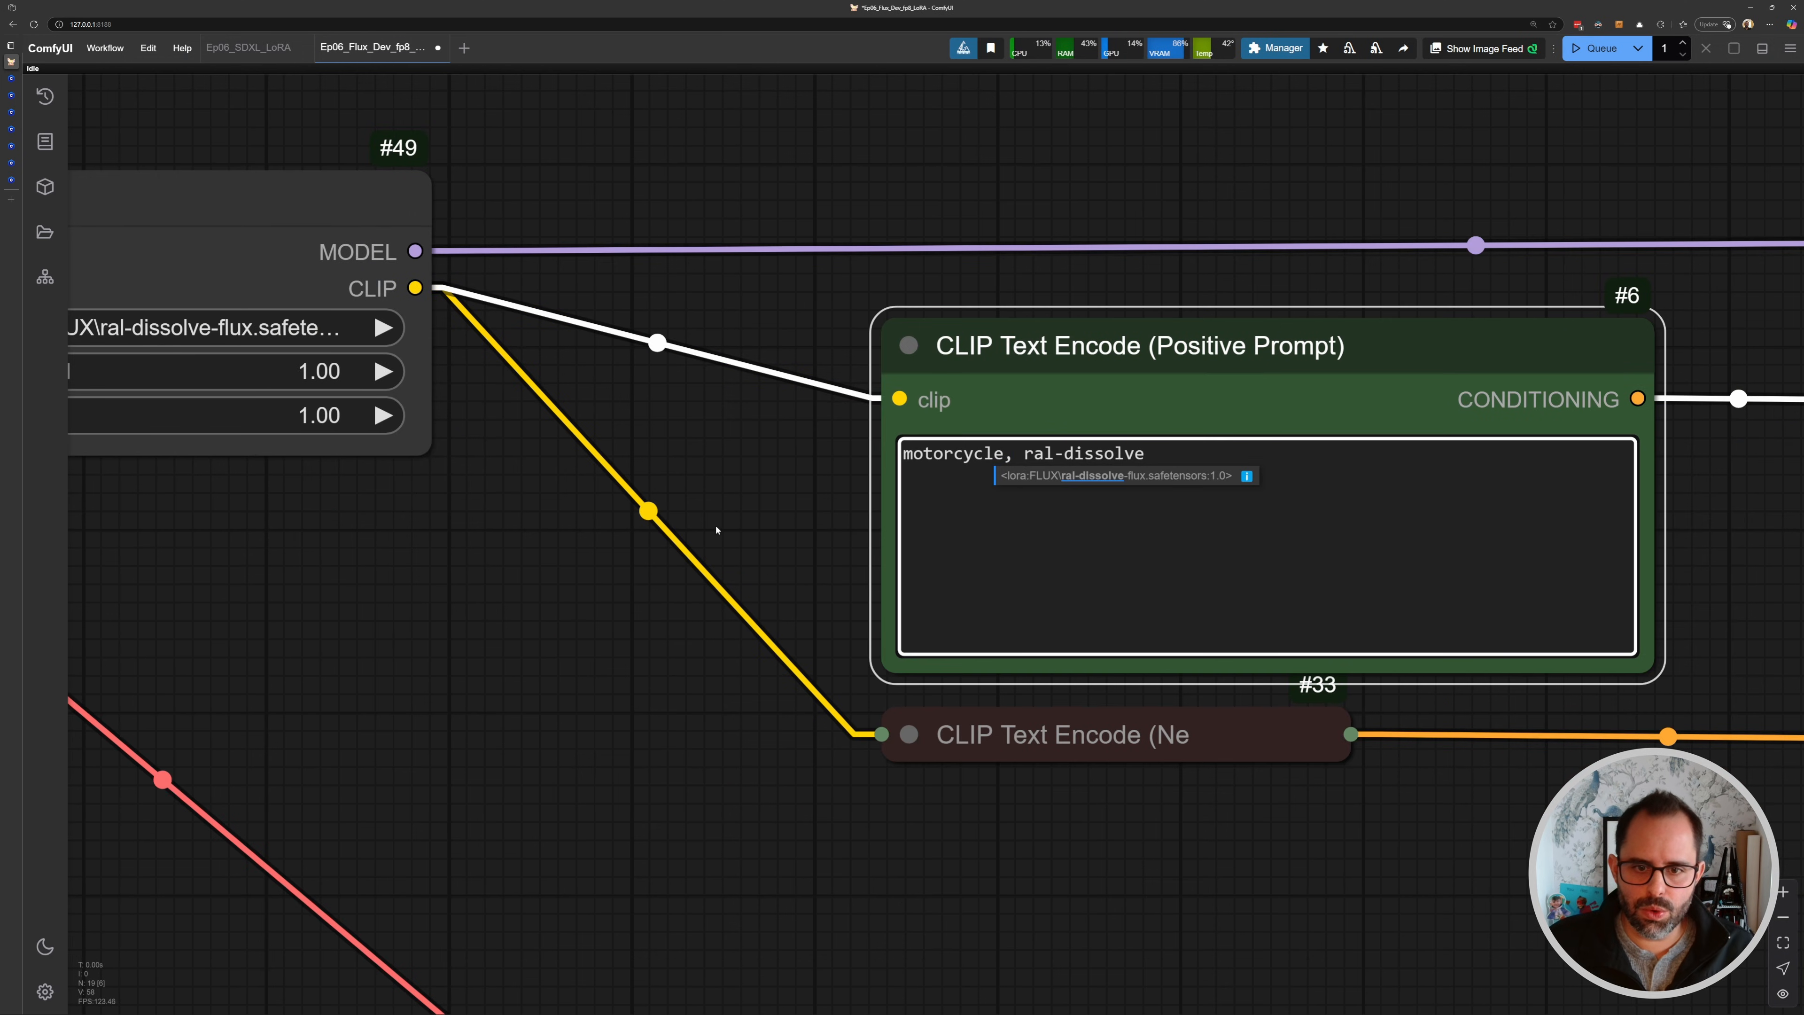
- Queue a generation with the dissolve LoRA and updated prompt
click(717, 524)
drag(722, 511, 945, 522)
key(ctrl+Return)
- Inspect the dissolve-style result against the source image in the Image Comparer node
scroll(794, 331, down, 5)
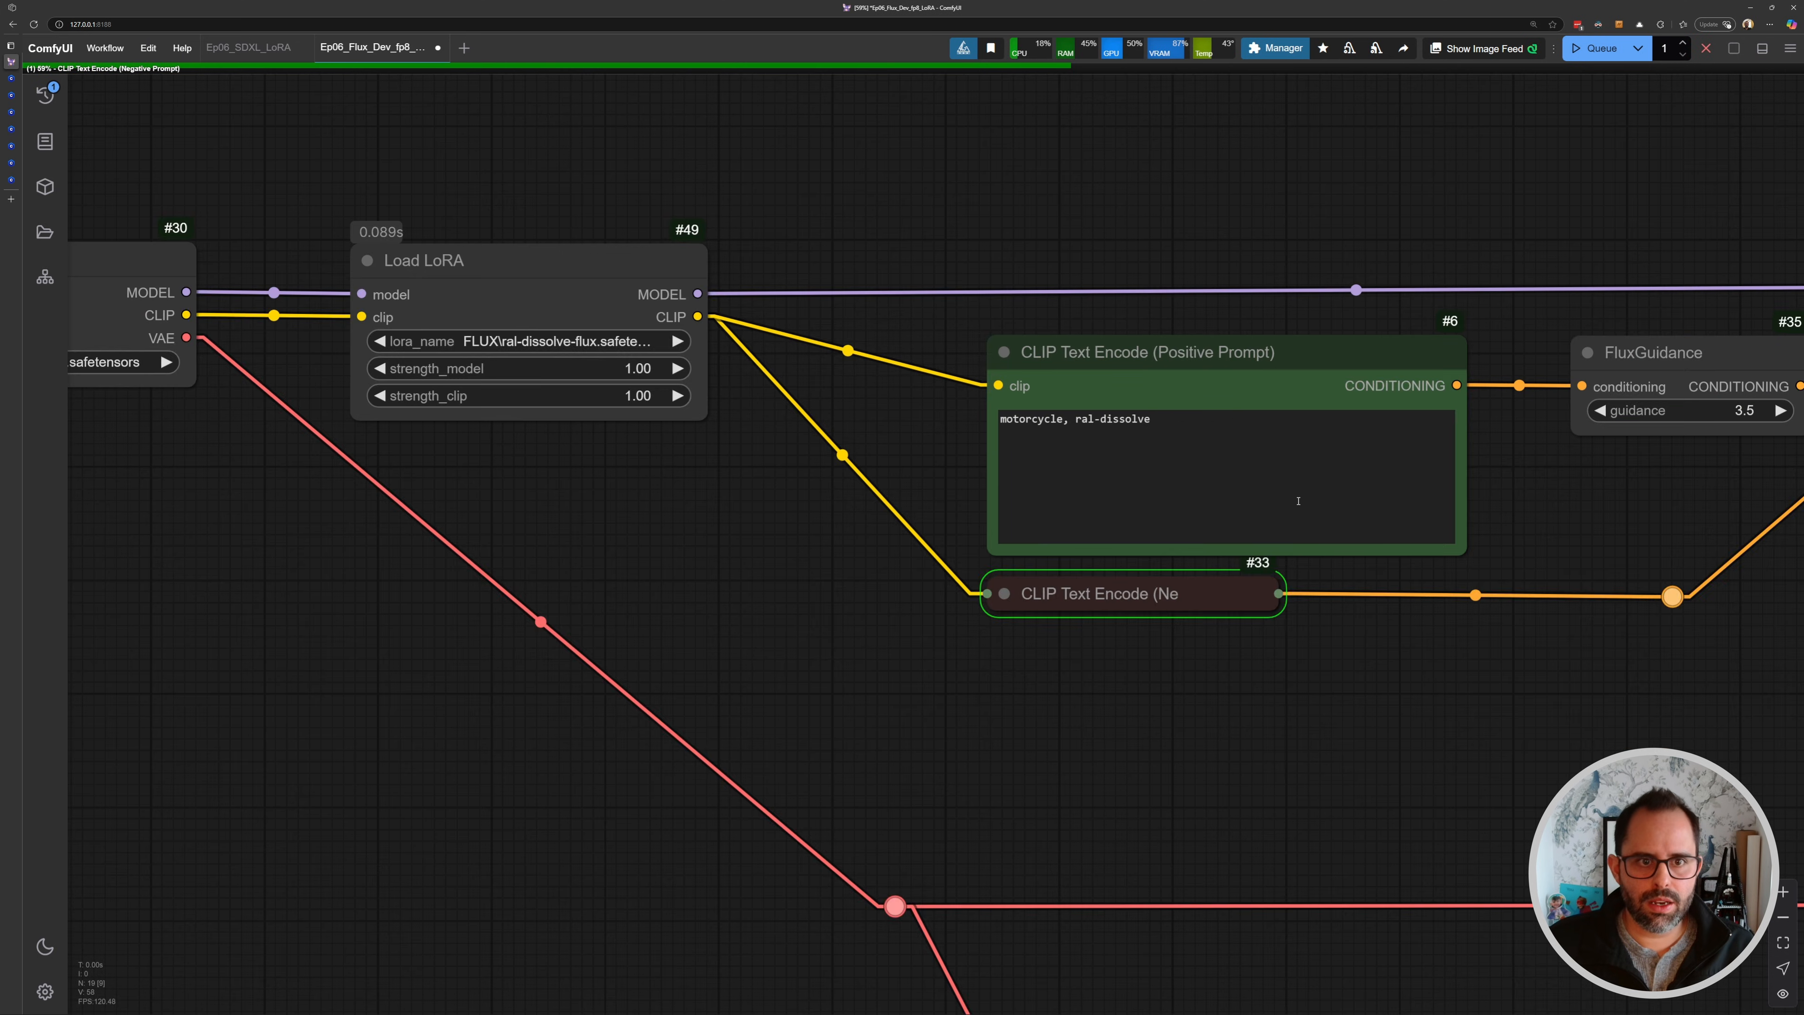
drag(1482, 543, 362, 358)
scroll(1157, 337, up, 5)
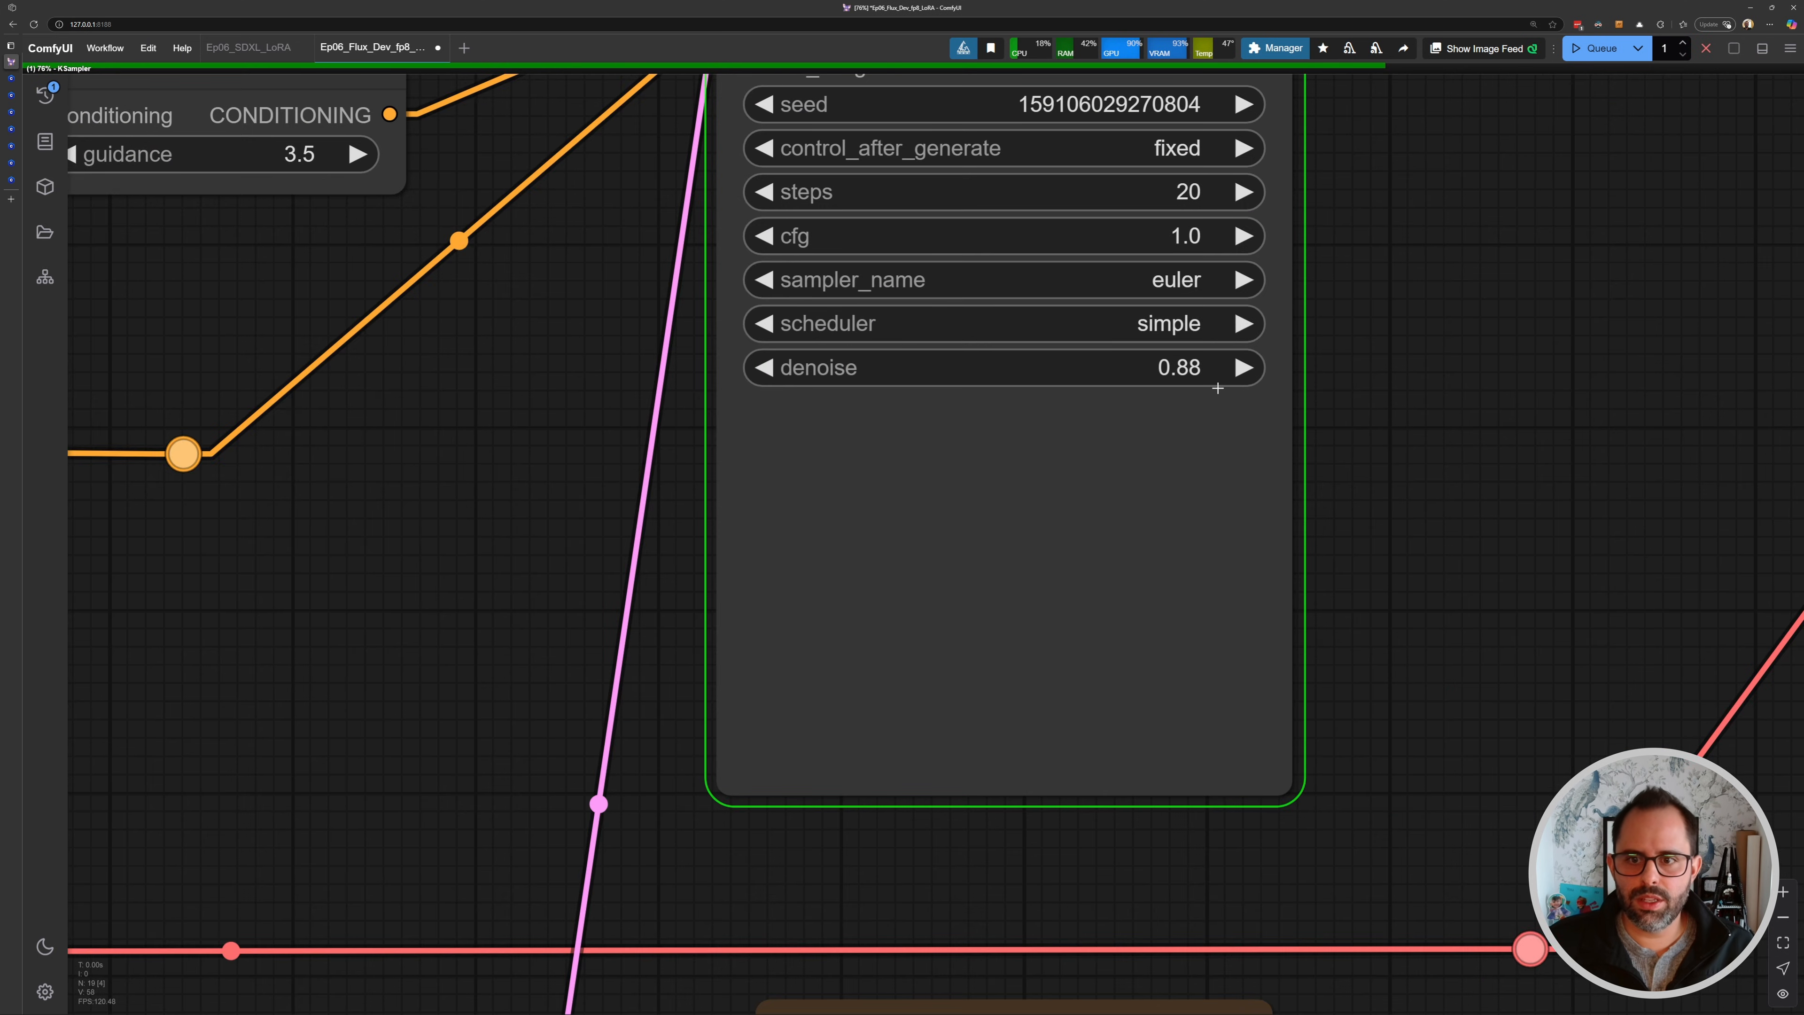
scroll(1210, 381, down, 5)
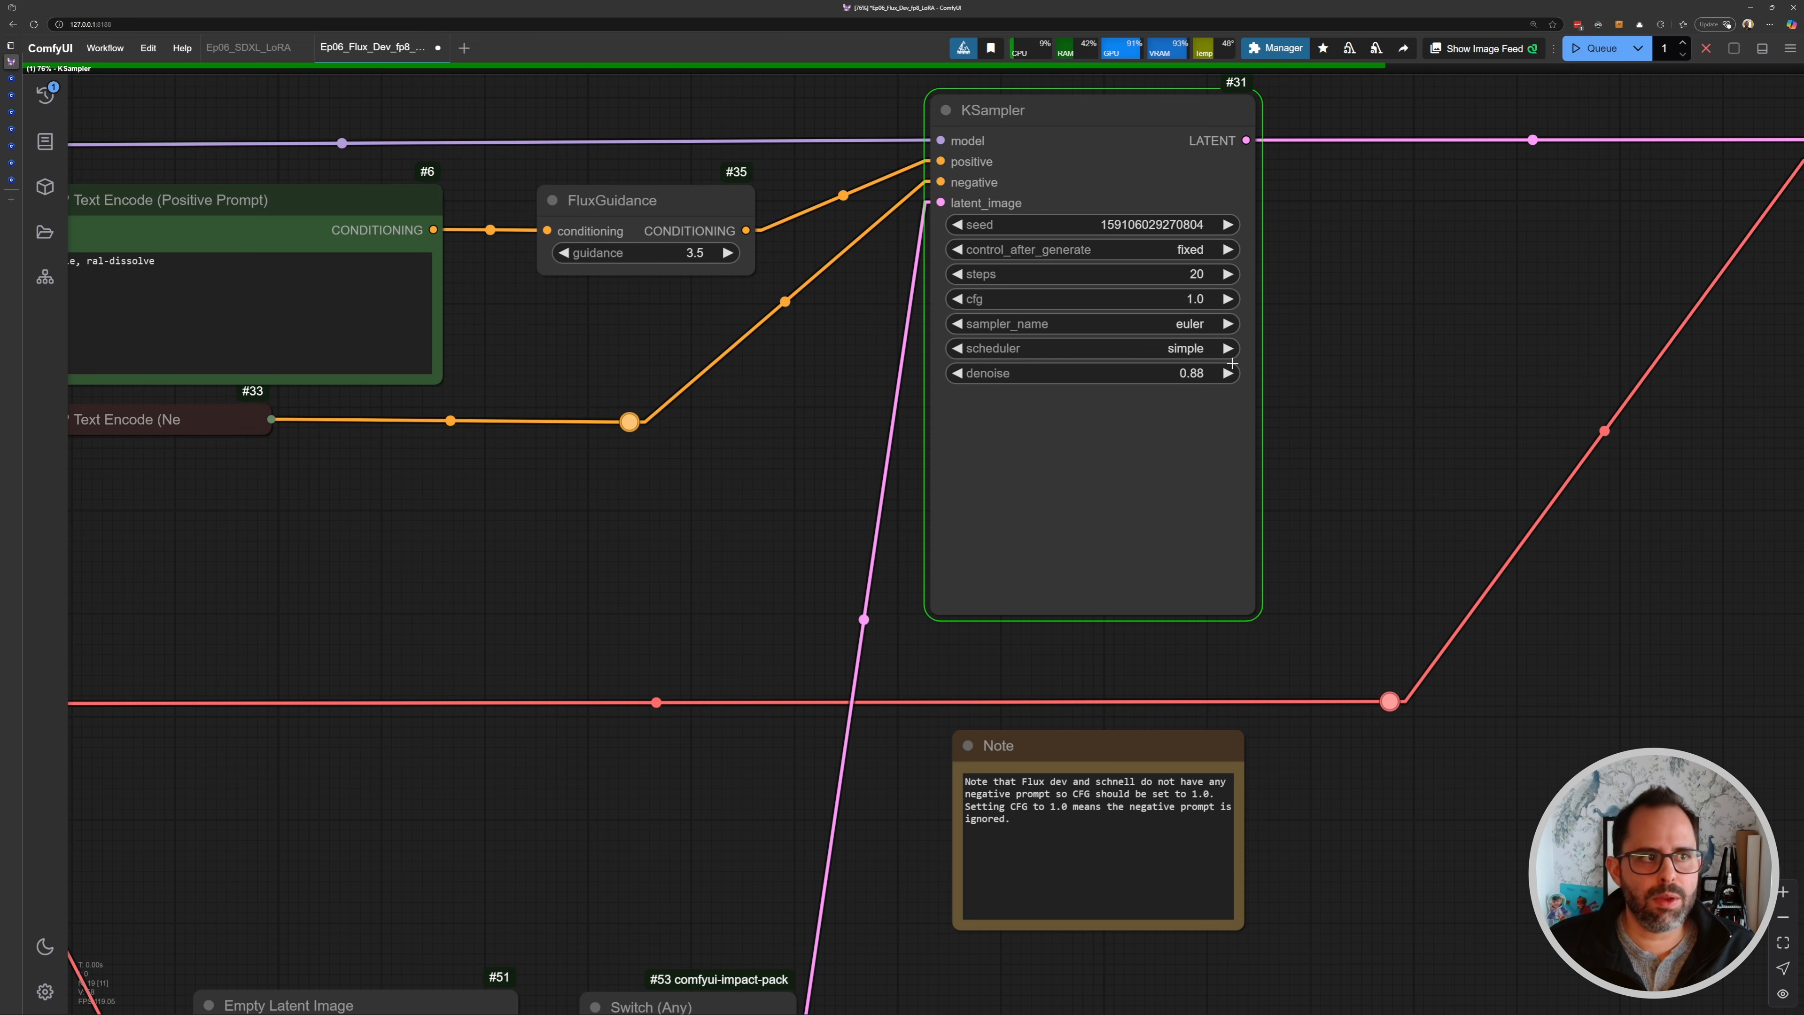
scroll(1184, 471, up, 10)
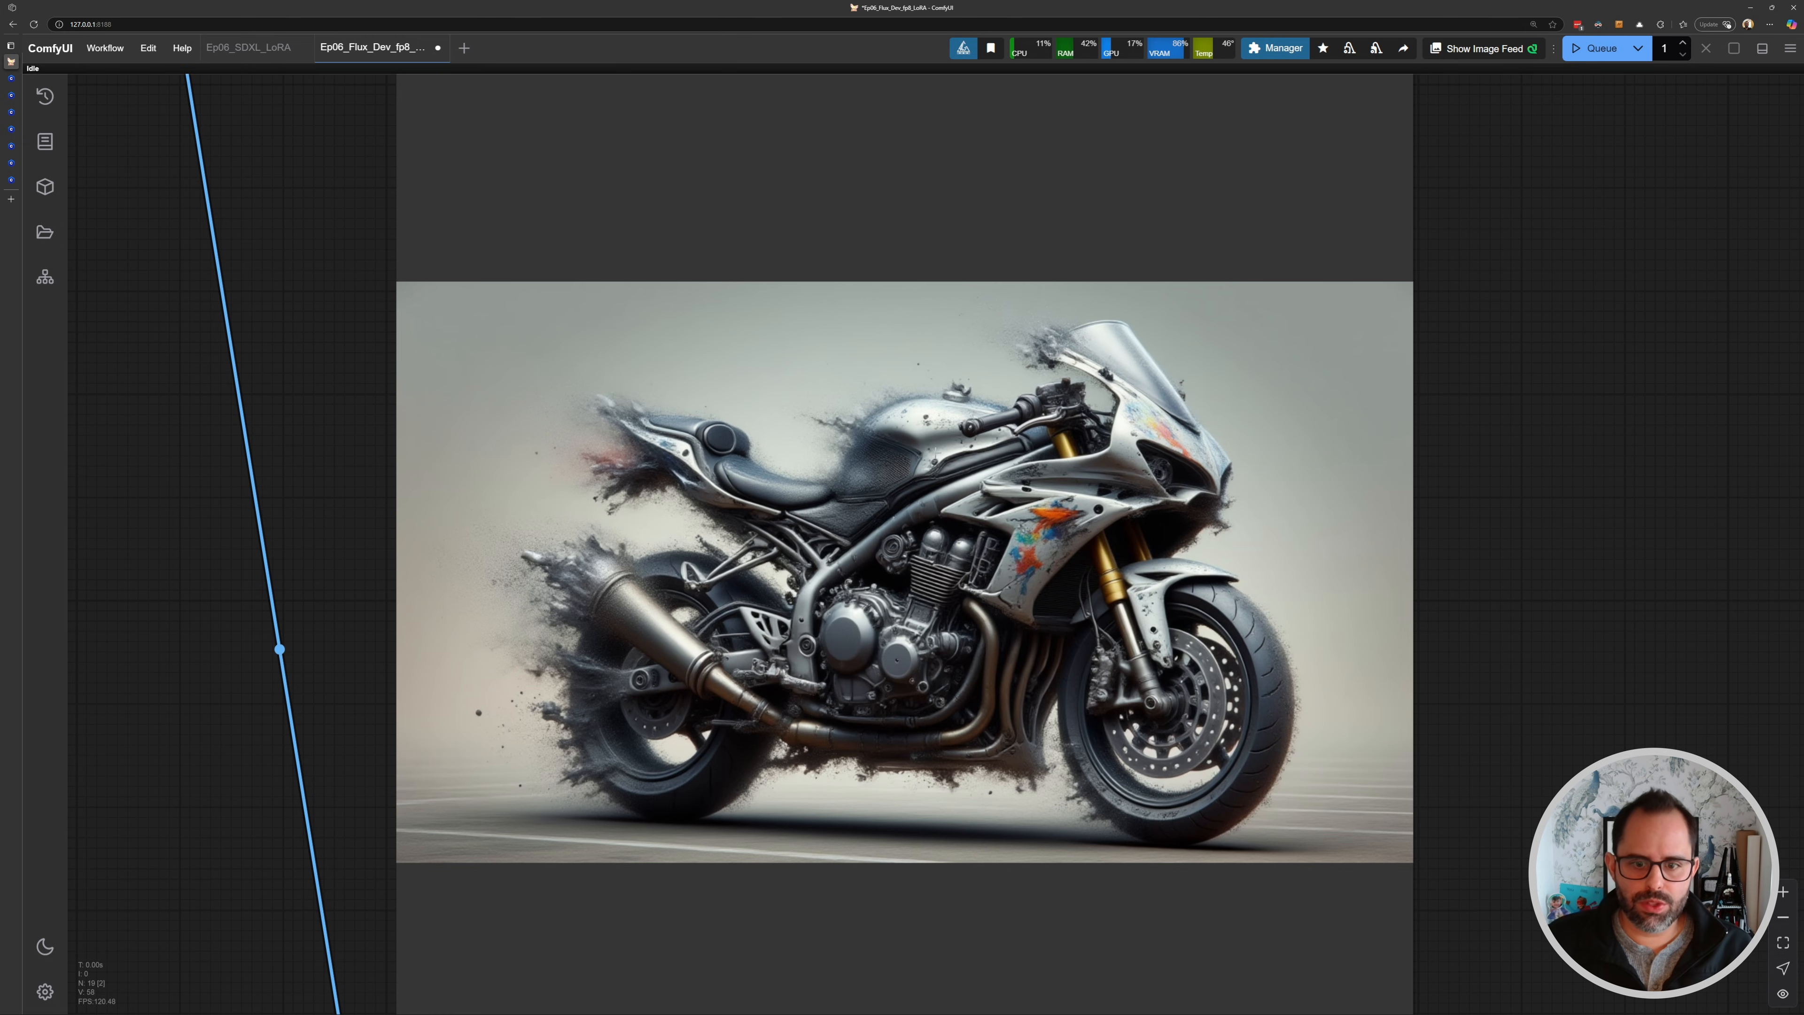
drag(887, 580, 927, 235)
scroll(930, 604, down, 3)
drag(941, 617, 971, 10)
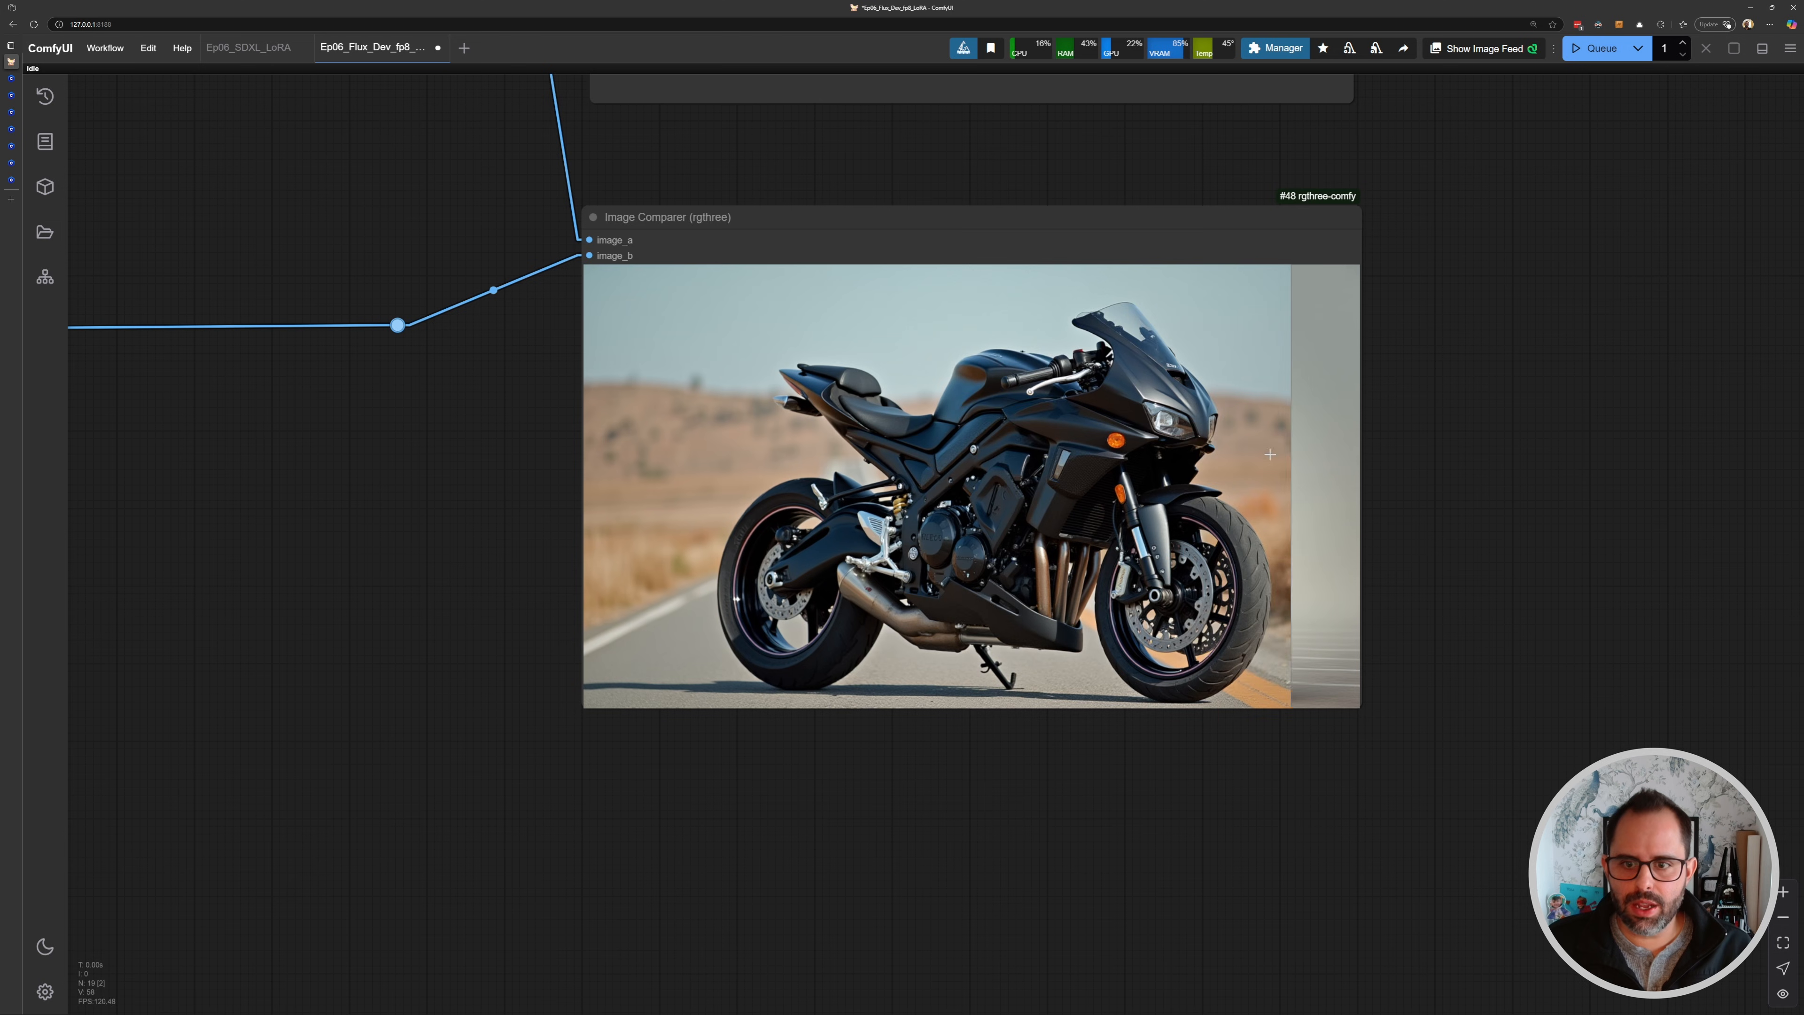
scroll(771, 411, up, 5)
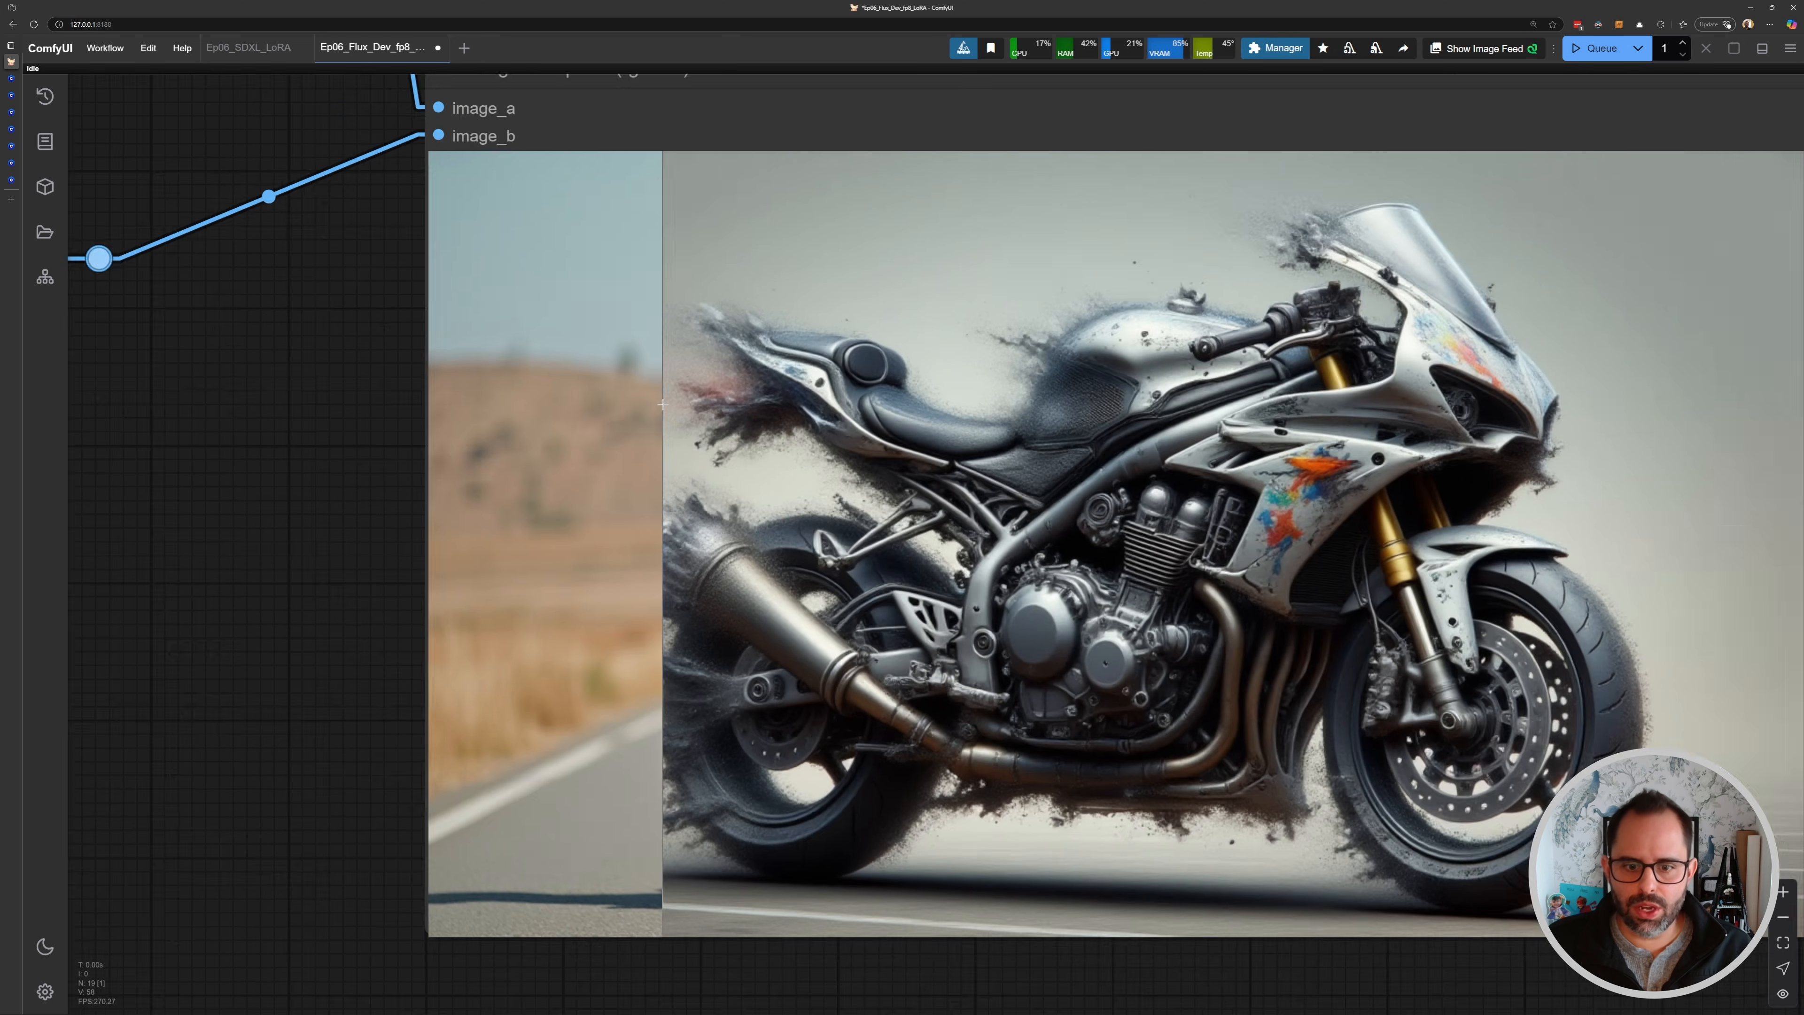
scroll(568, 381, down, 8)
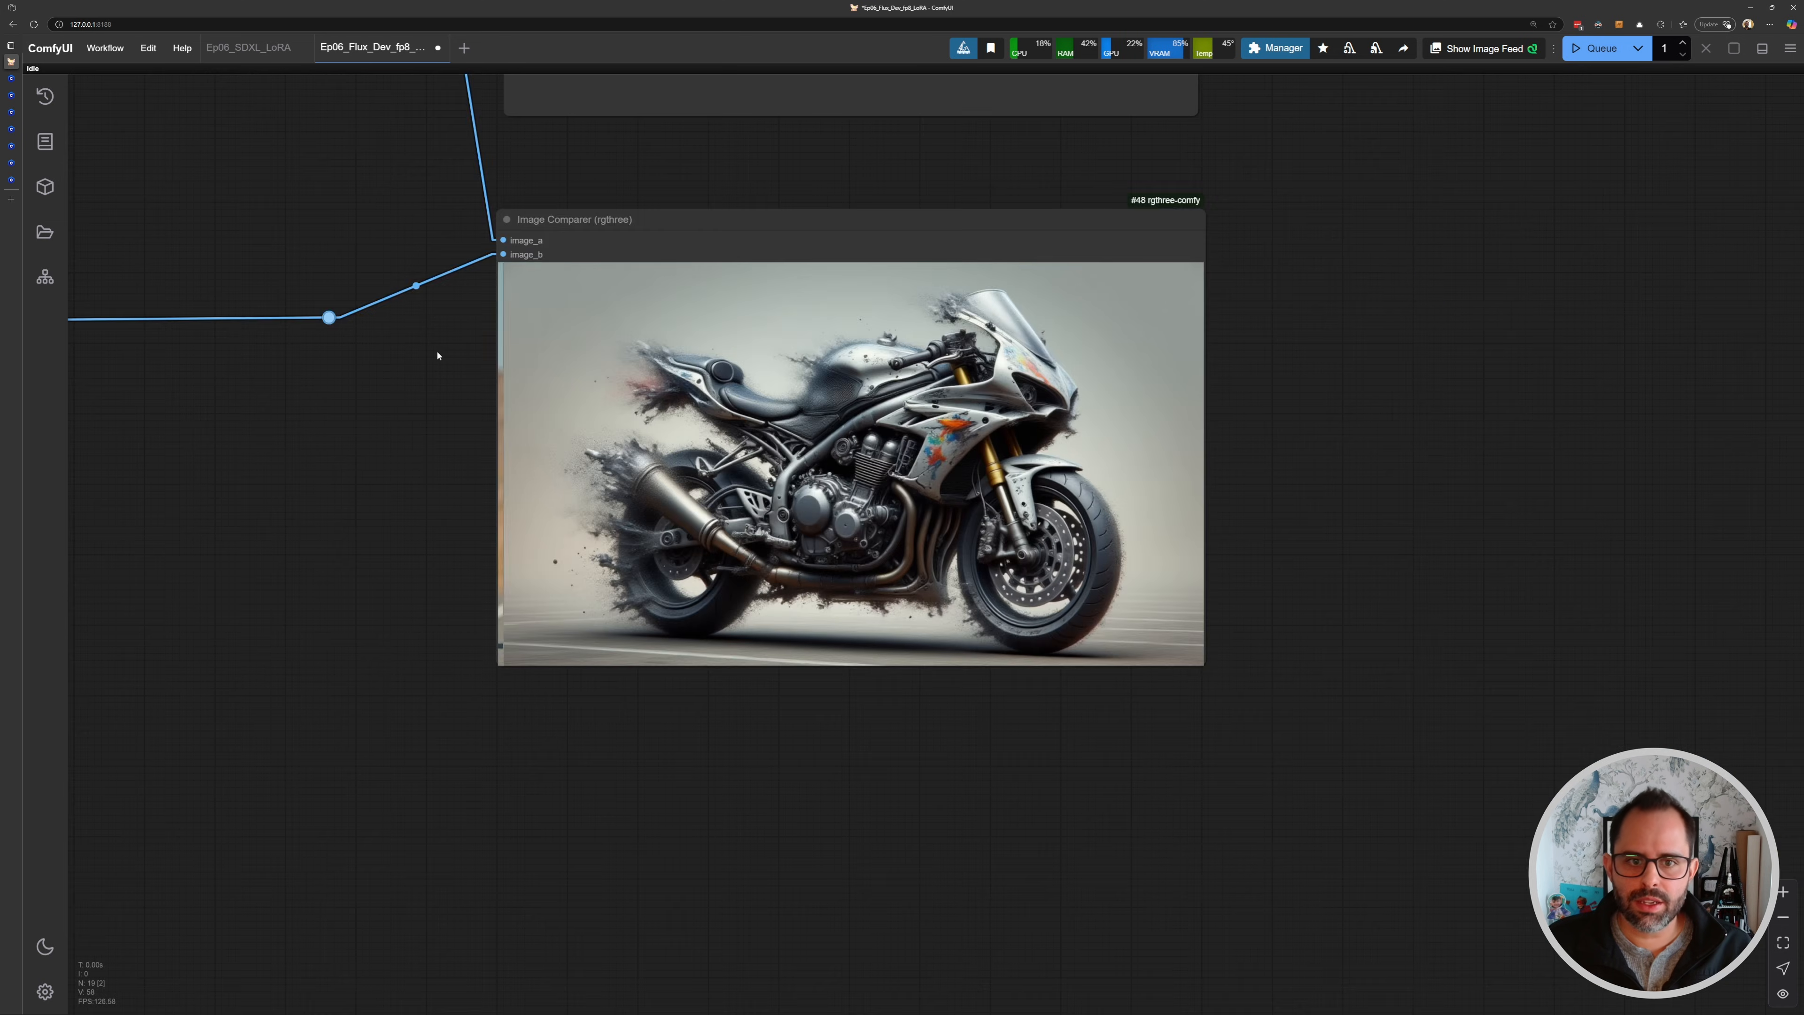
- Lower the KSampler's denoise to 0.85 and queue another generation
drag(439, 355, 1234, 951)
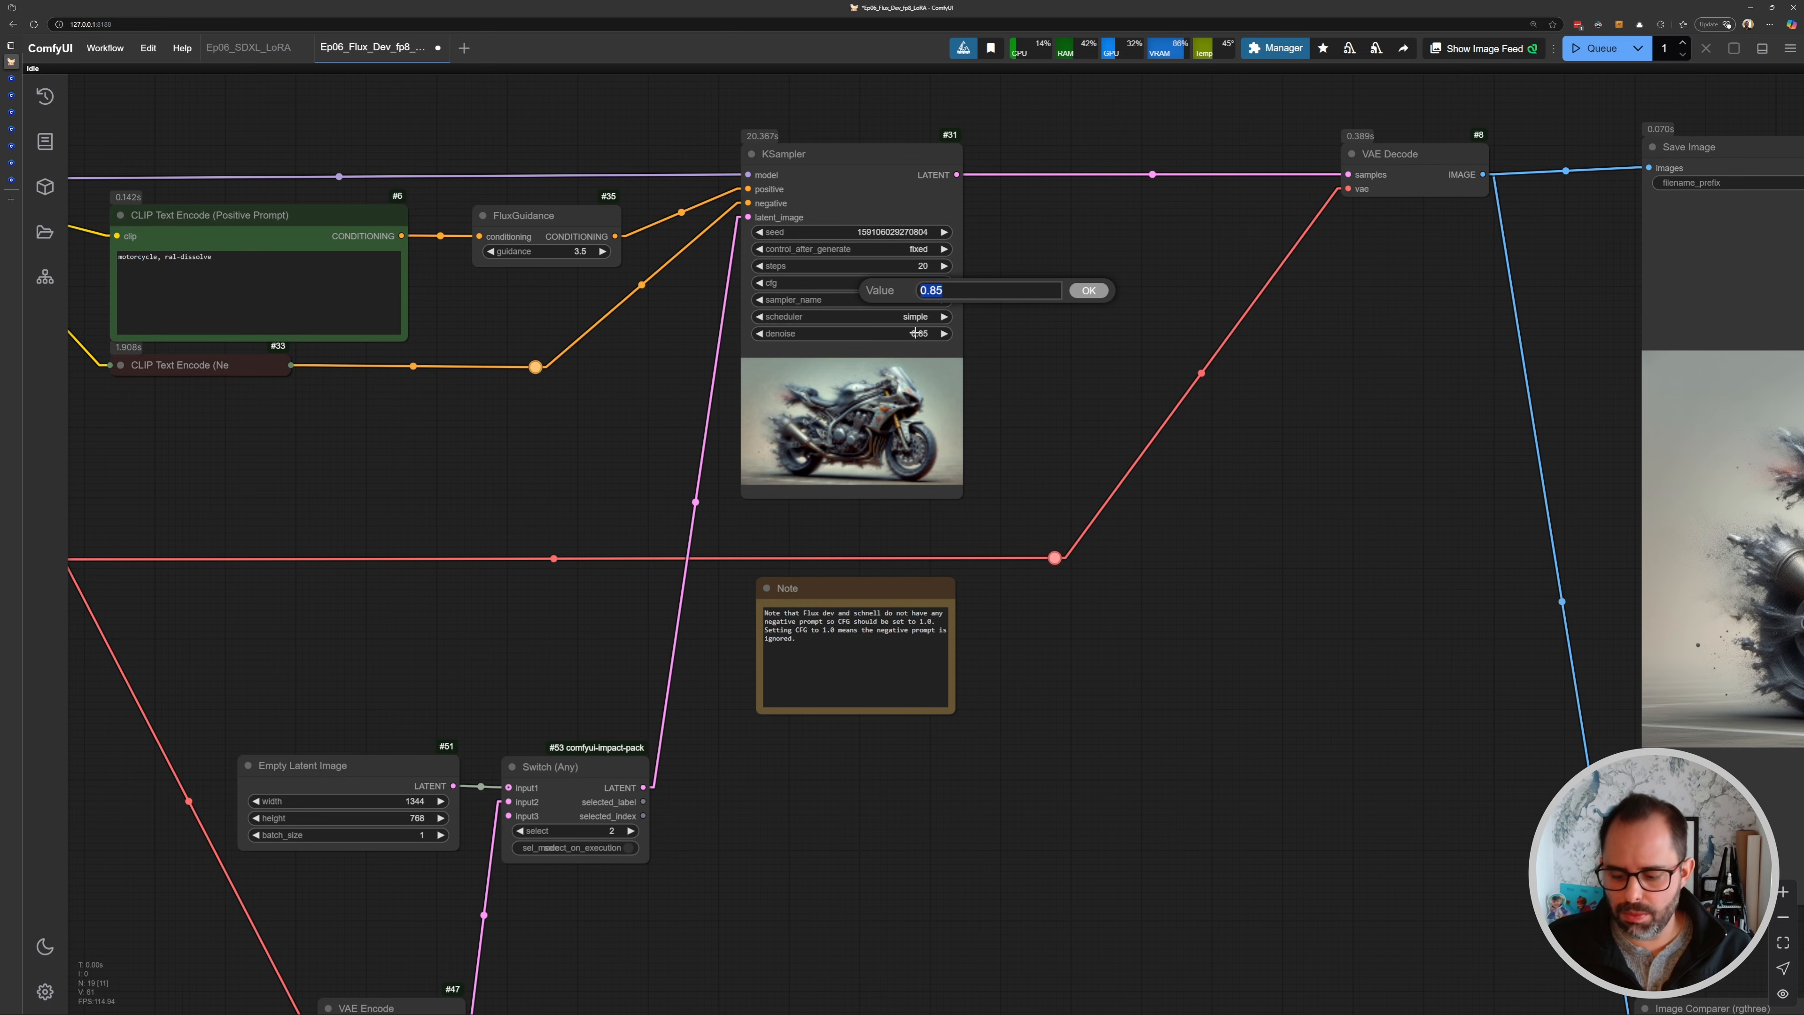
key(ctrl+Return)
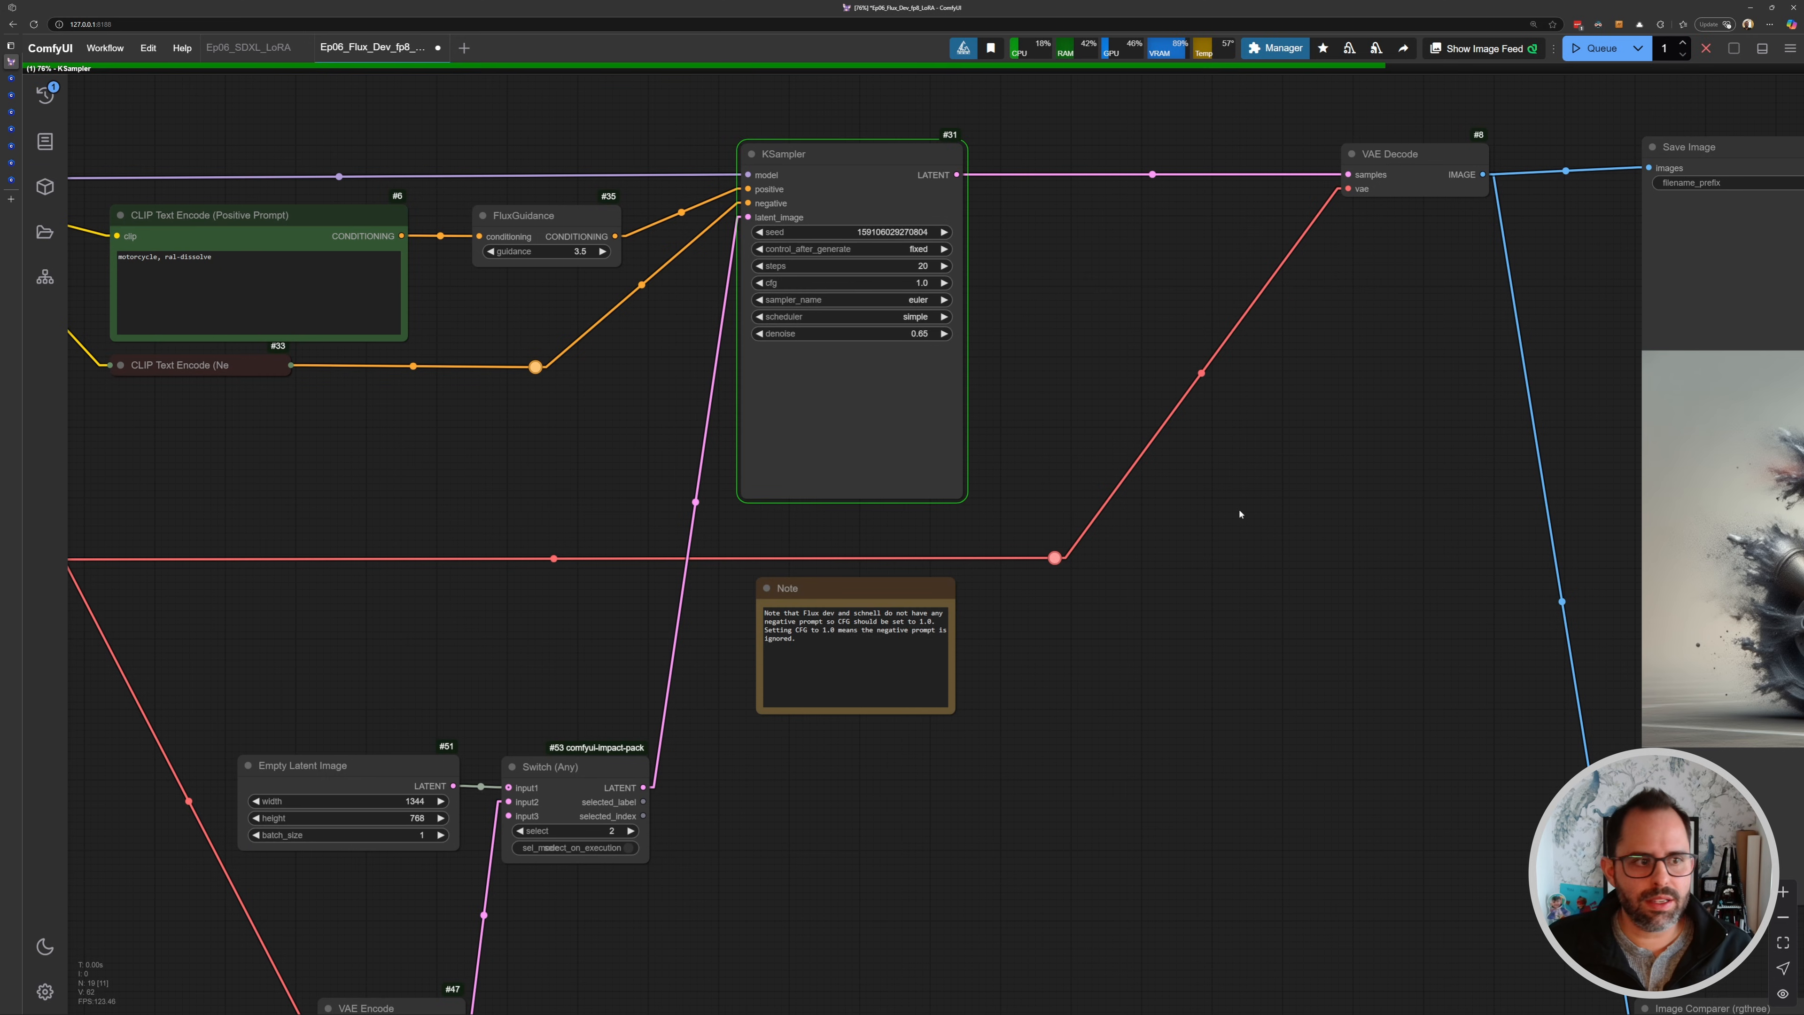
- Follow the 0.85 denoise generation and compare its result with the source image in the Image Comparer node
drag(1240, 514, 1188, 472)
drag(491, 327, 1345, 536)
scroll(610, 361, up, 6)
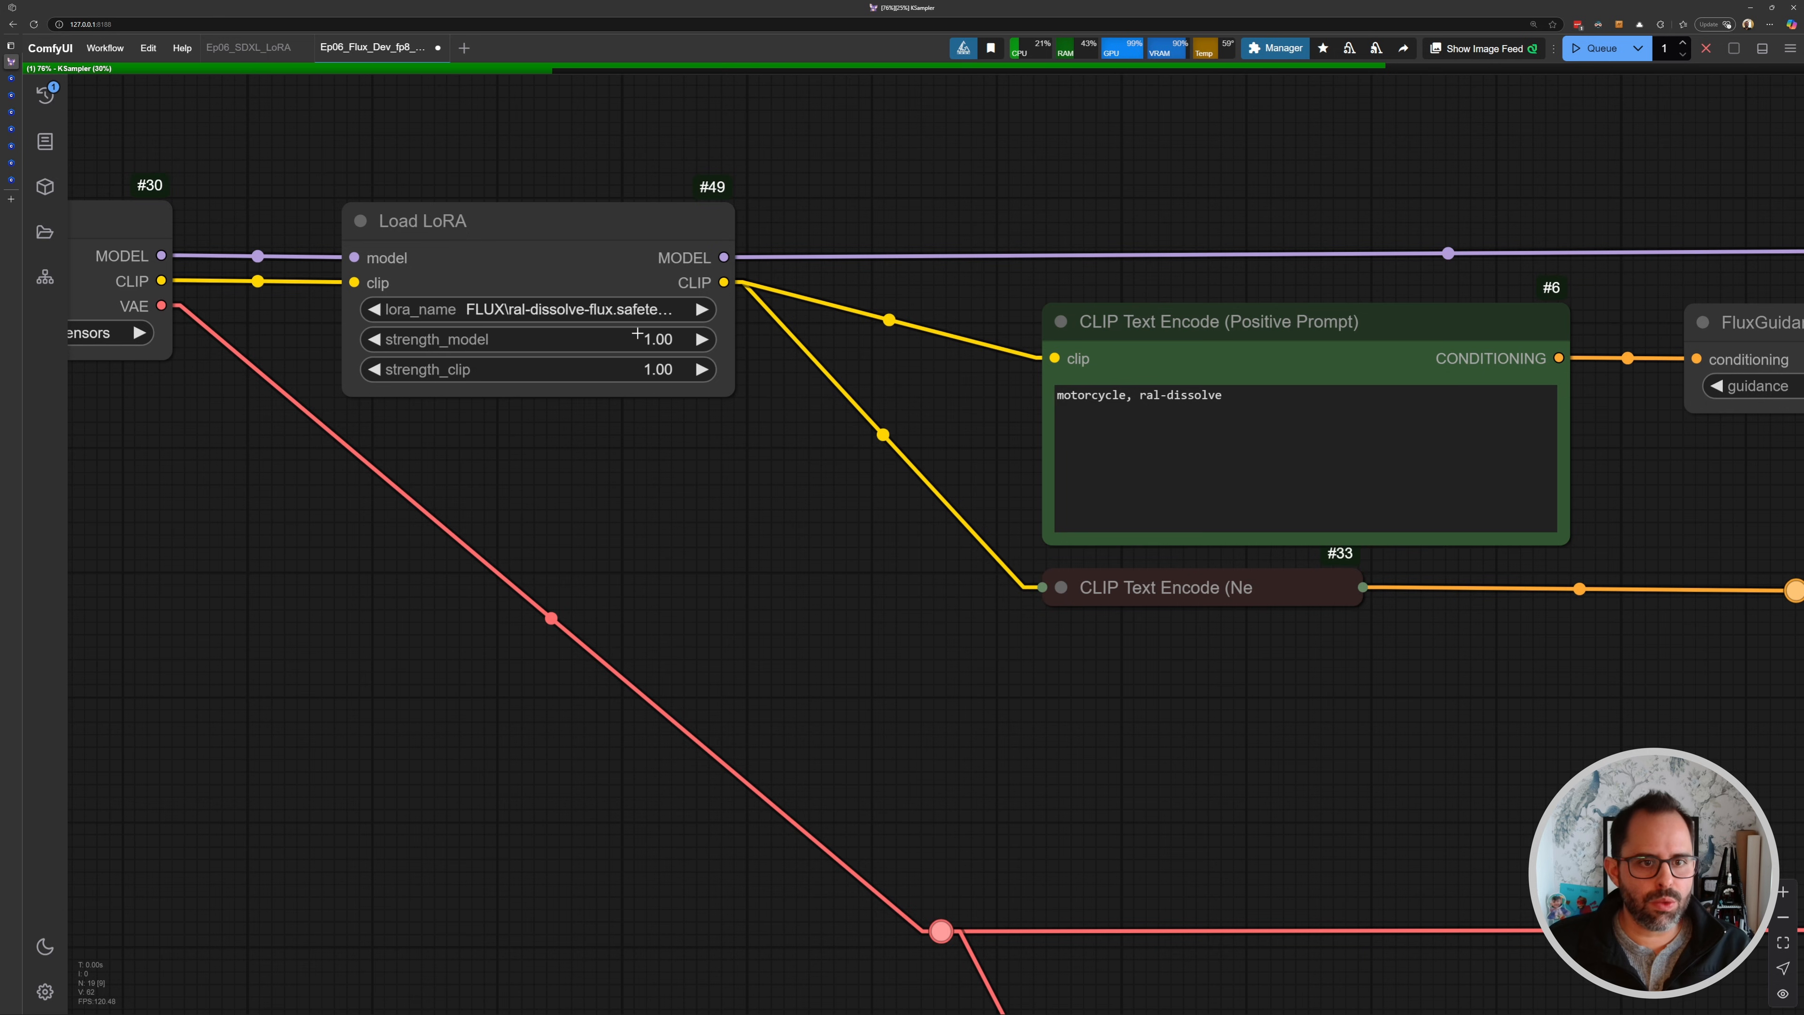
scroll(676, 334, down, 5)
drag(1055, 440, 766, 387)
drag(431, 183, 331, 177)
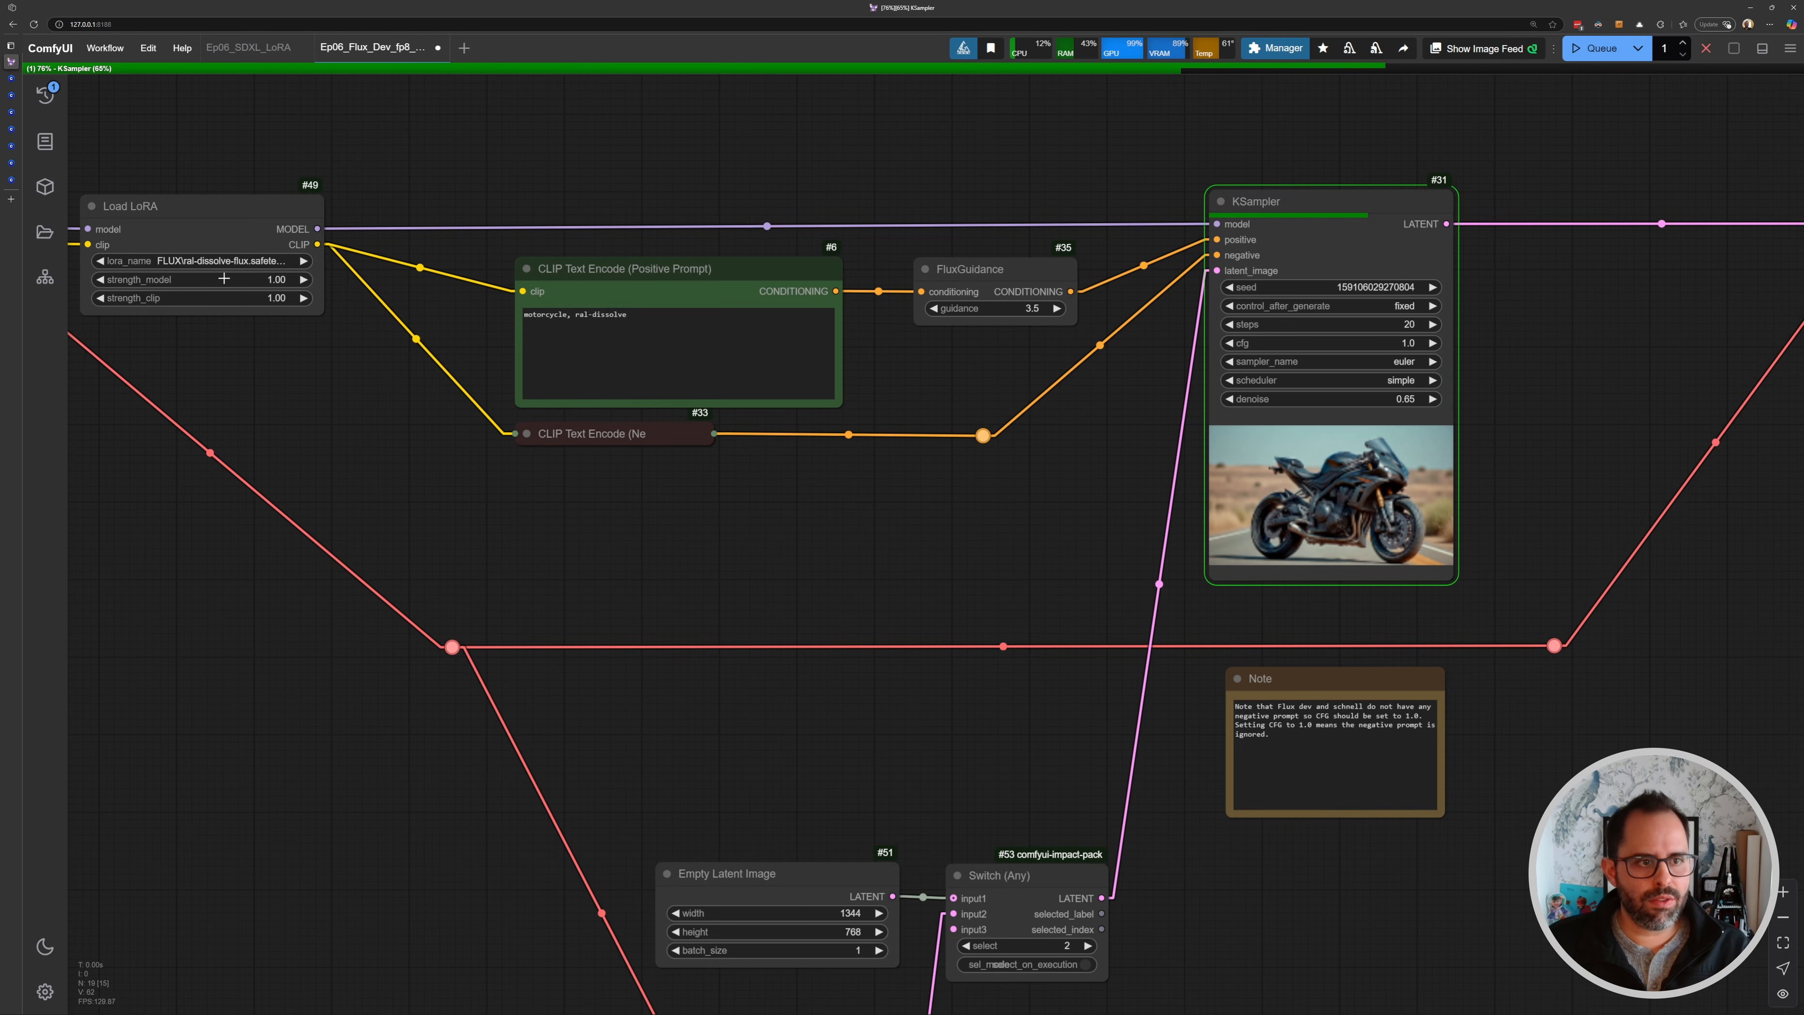
scroll(204, 243, up, 5)
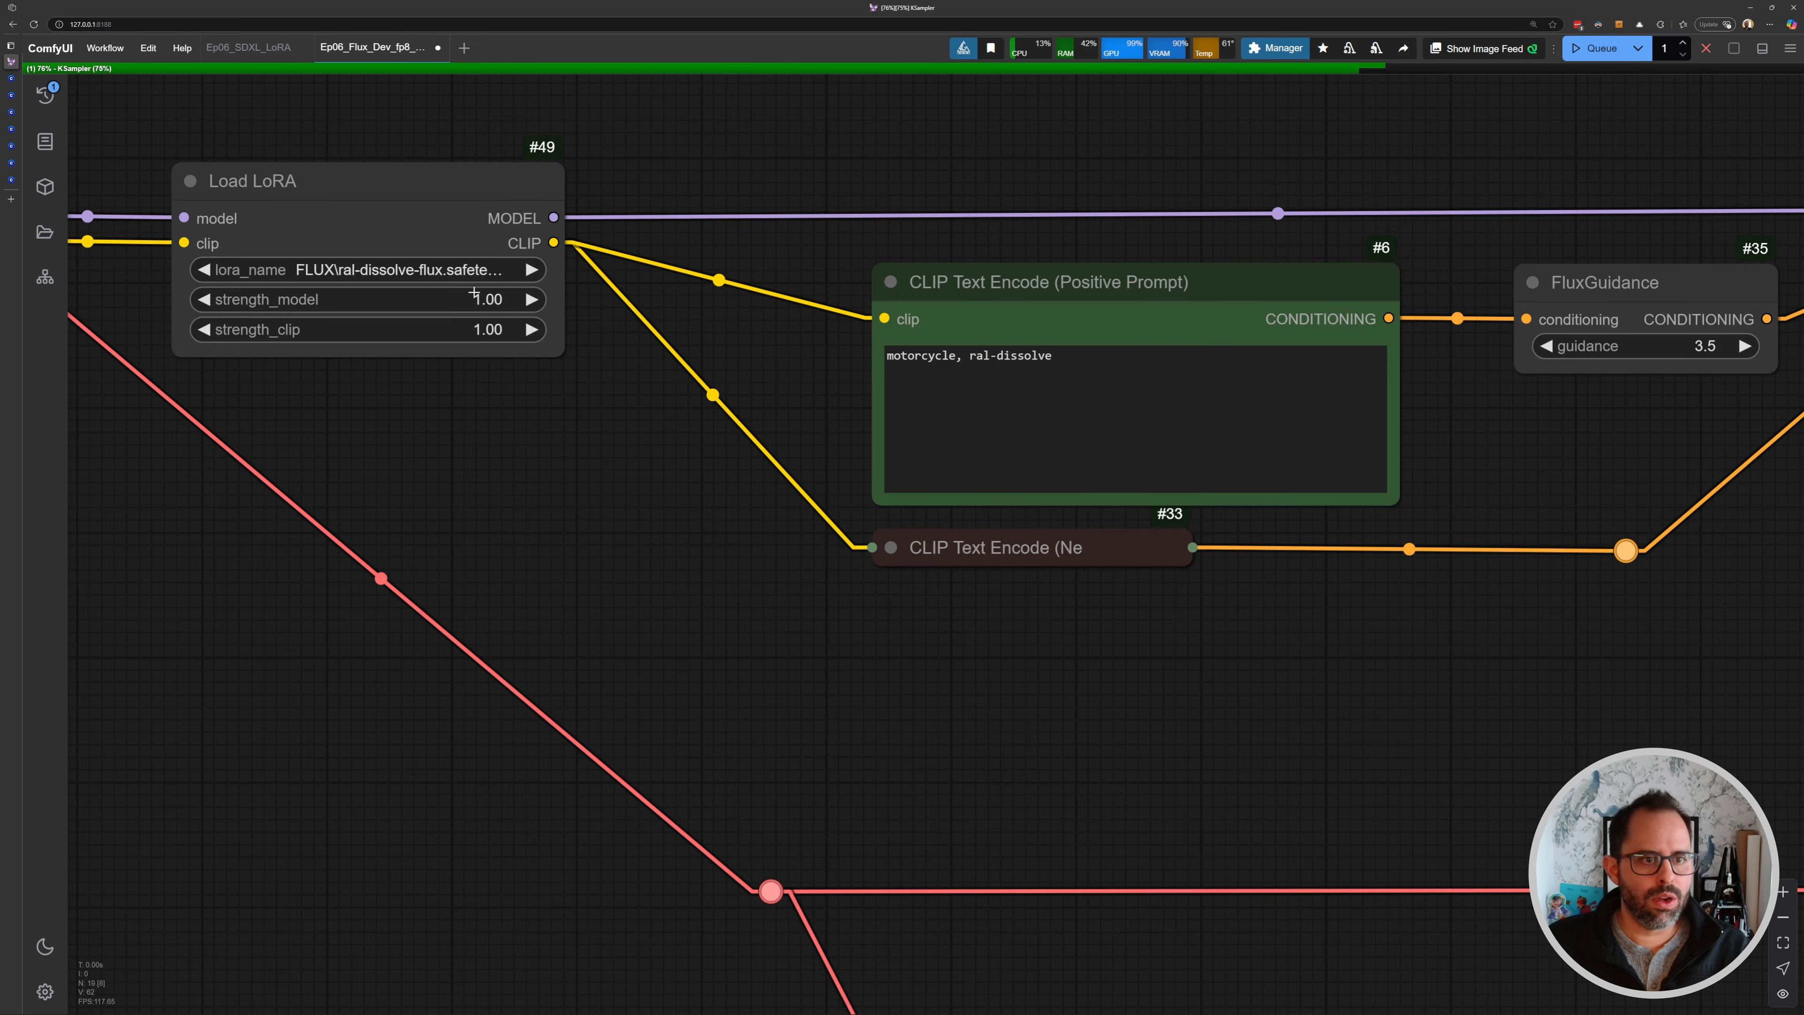
scroll(555, 339, down, 11)
drag(1526, 633, 911, 509)
drag(870, 575, 730, 389)
scroll(729, 600, up, 6)
drag(710, 580, 495, 446)
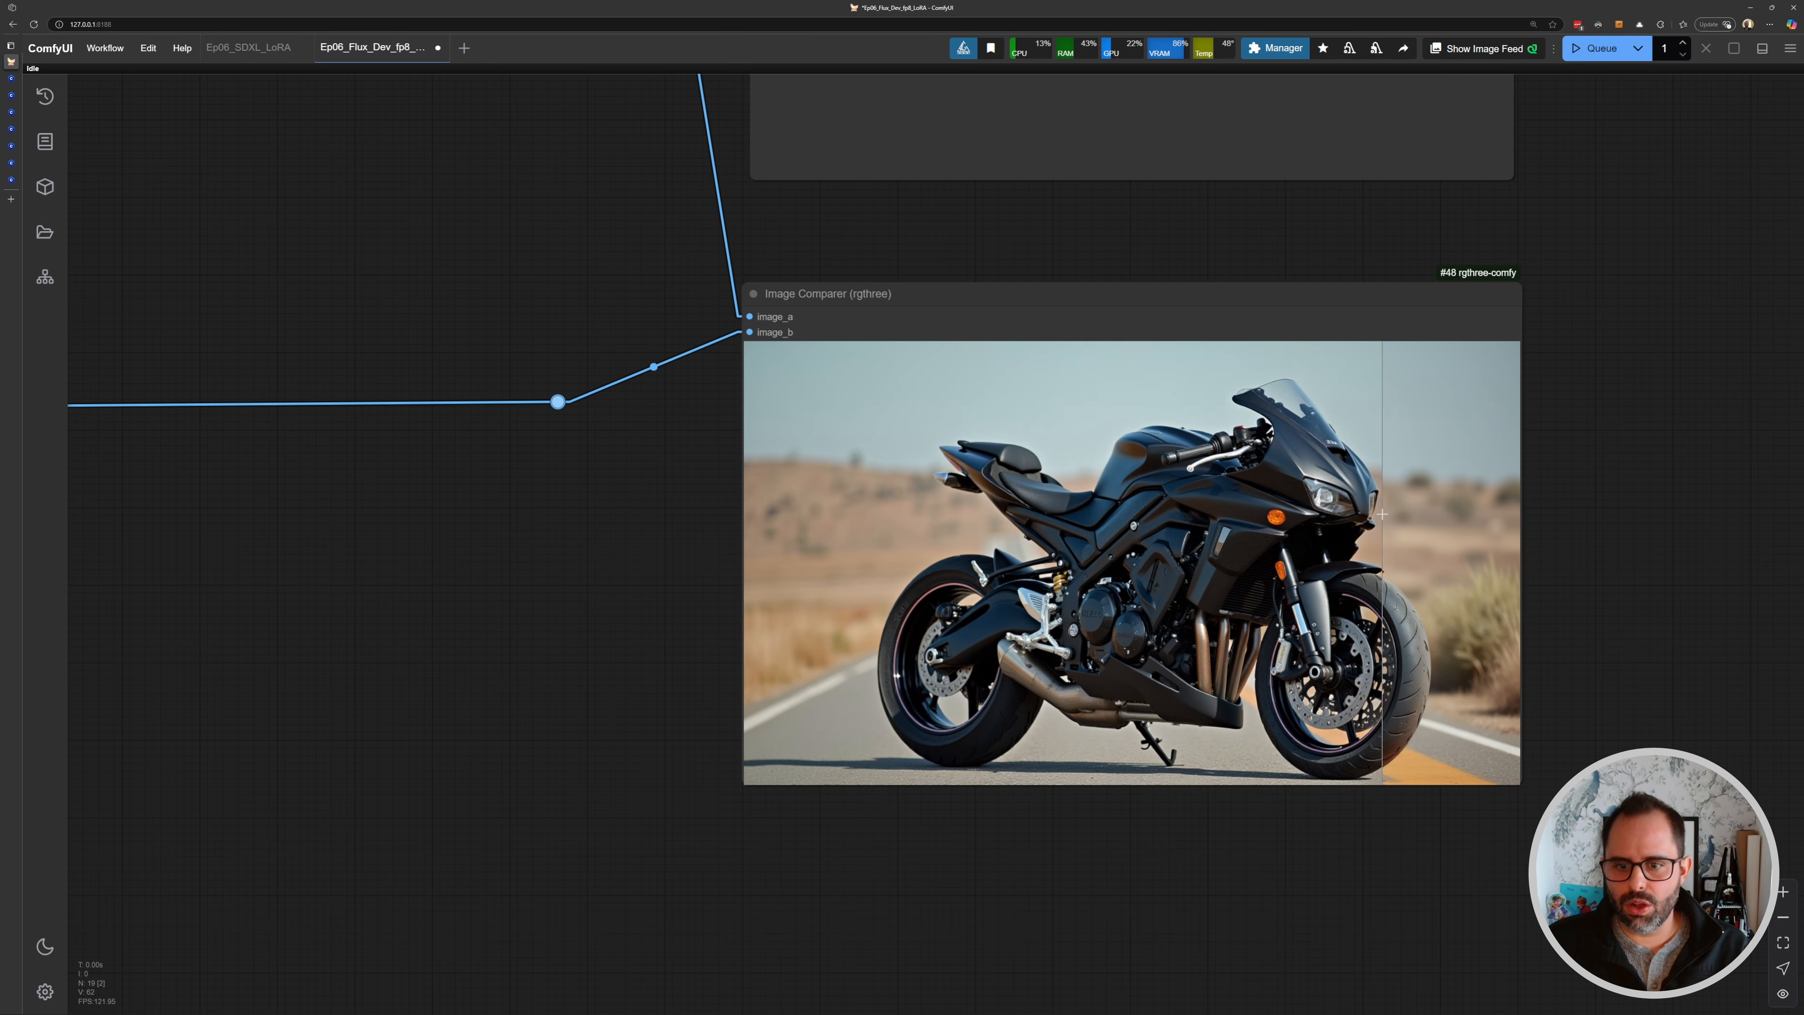
scroll(899, 488, down, 4)
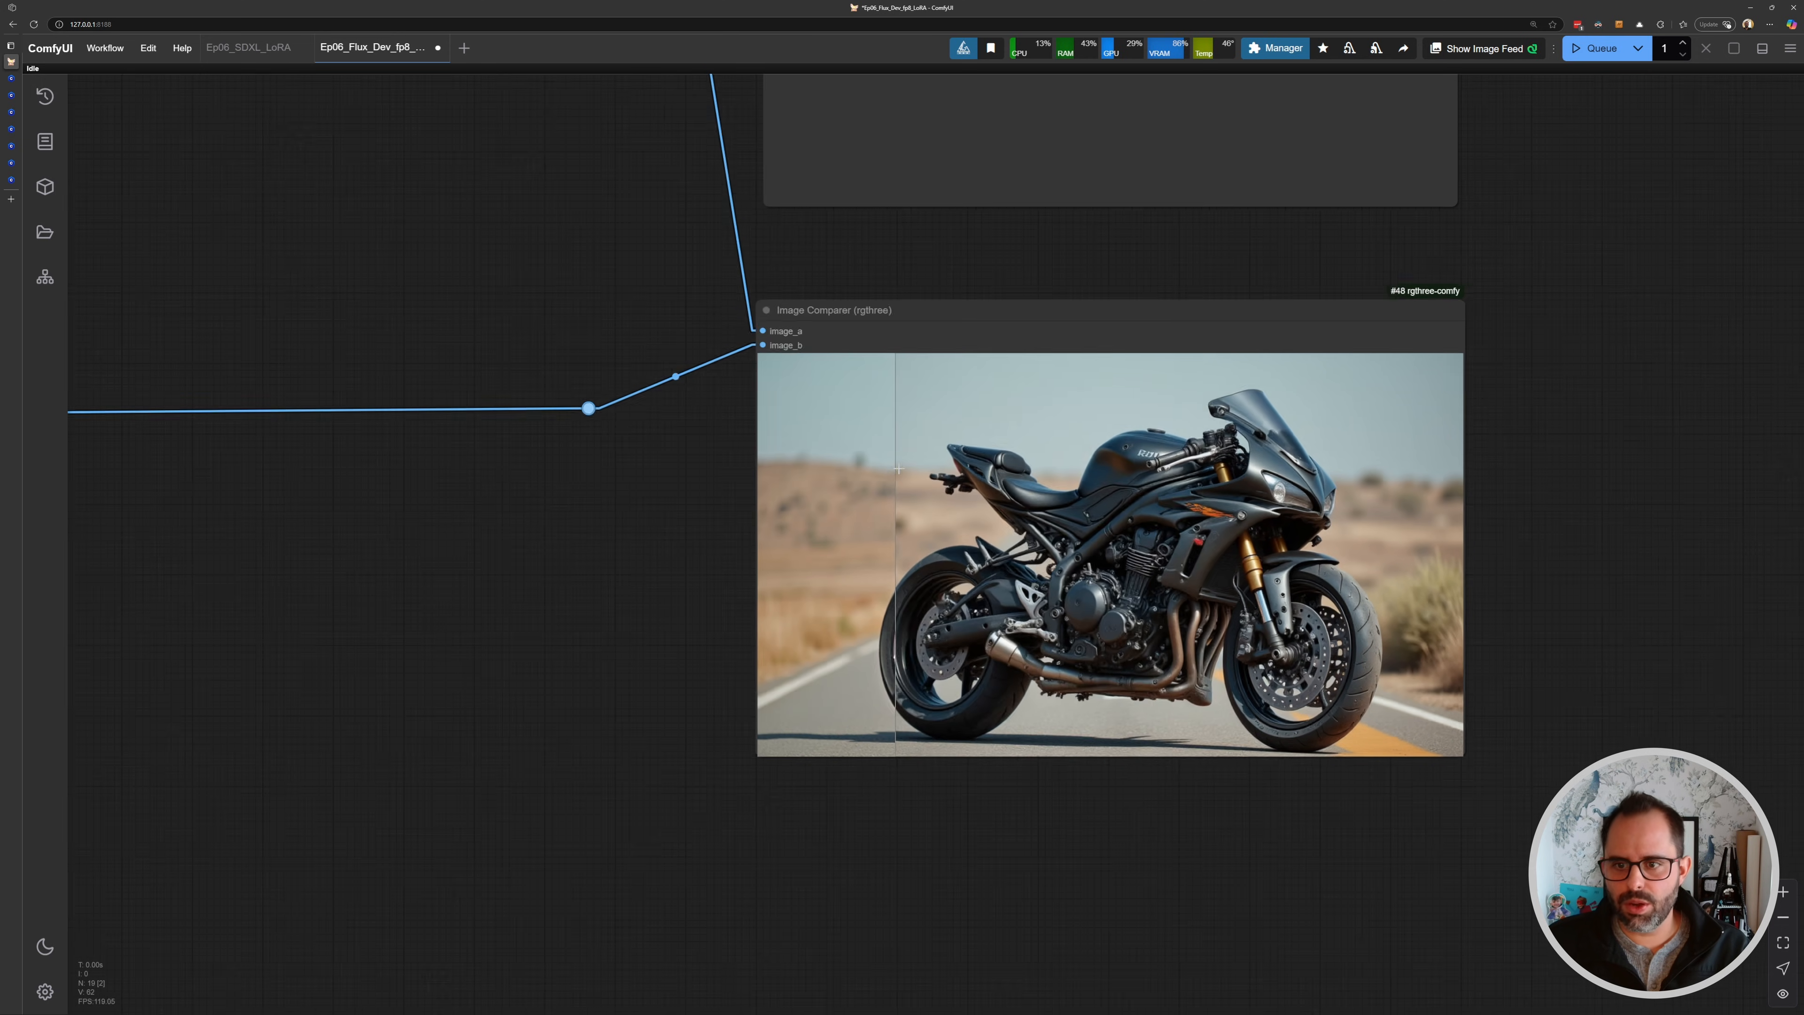
drag(497, 284, 946, 586)
drag(708, 334, 877, 528)
- Set the KSampler's denoise to 0.90 and queue another generation
scroll(864, 341, up, 3)
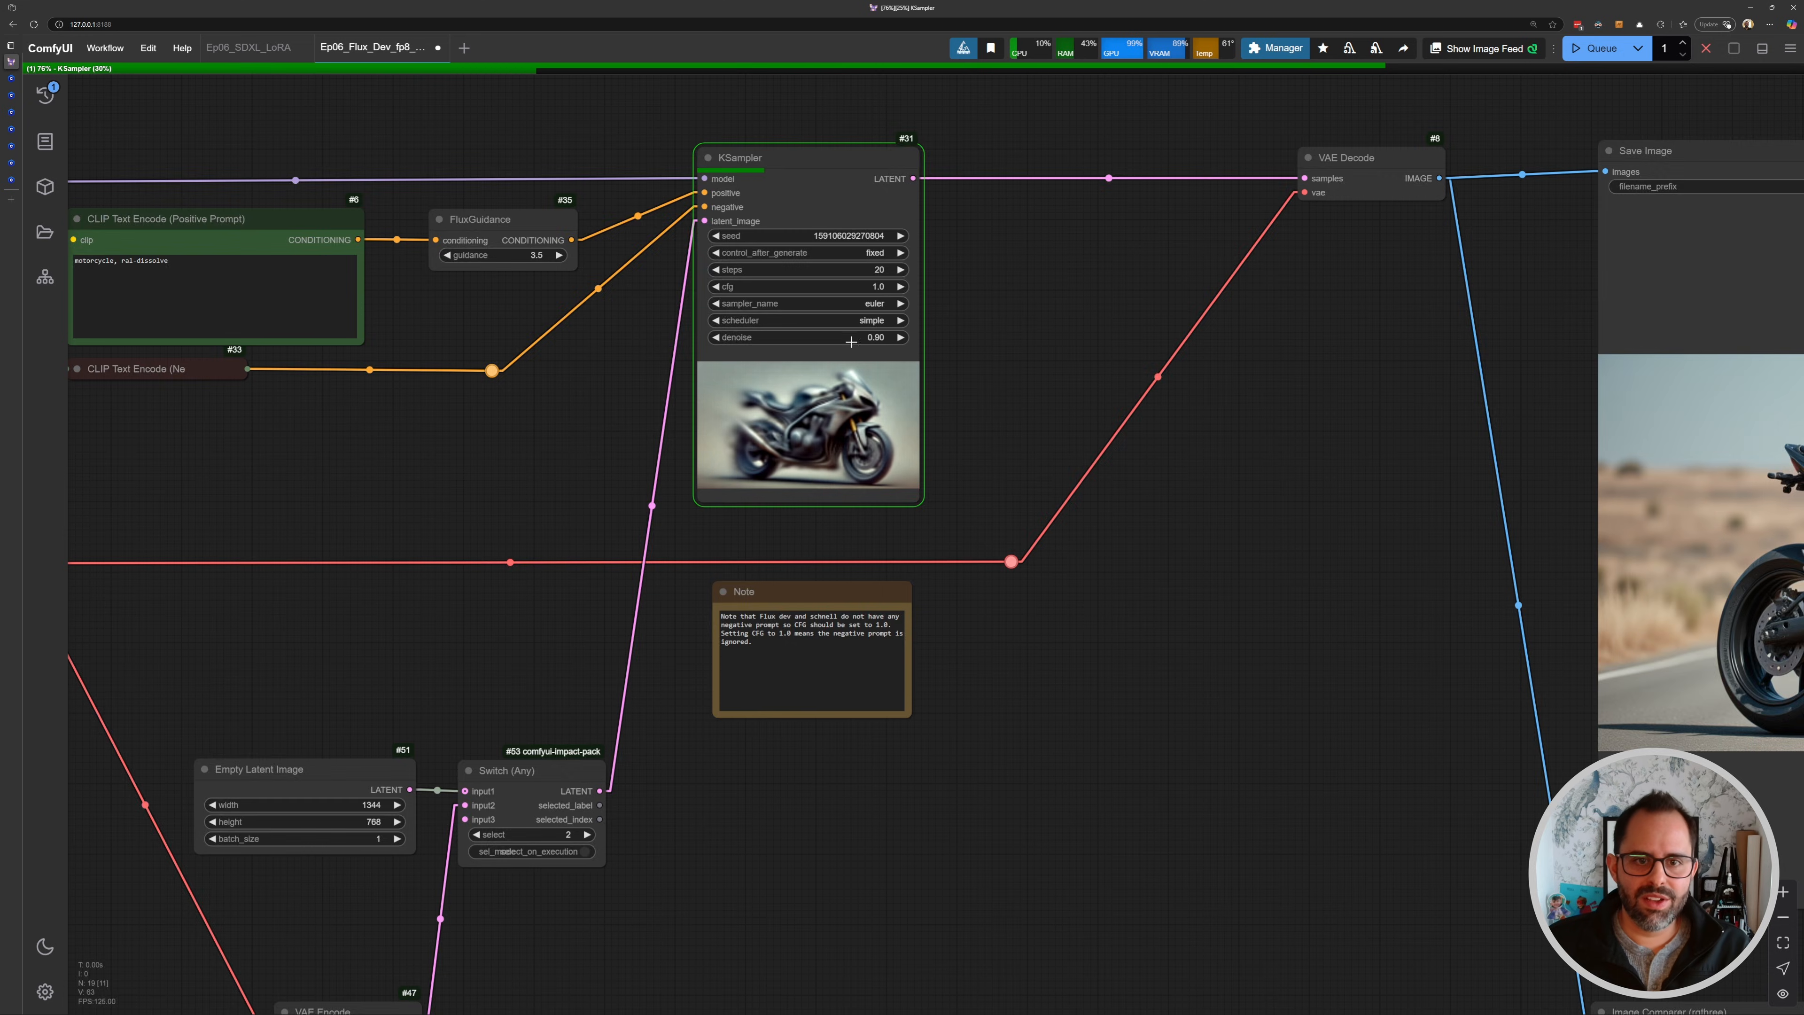
scroll(862, 343, up, 5)
scroll(870, 351, down, 3)
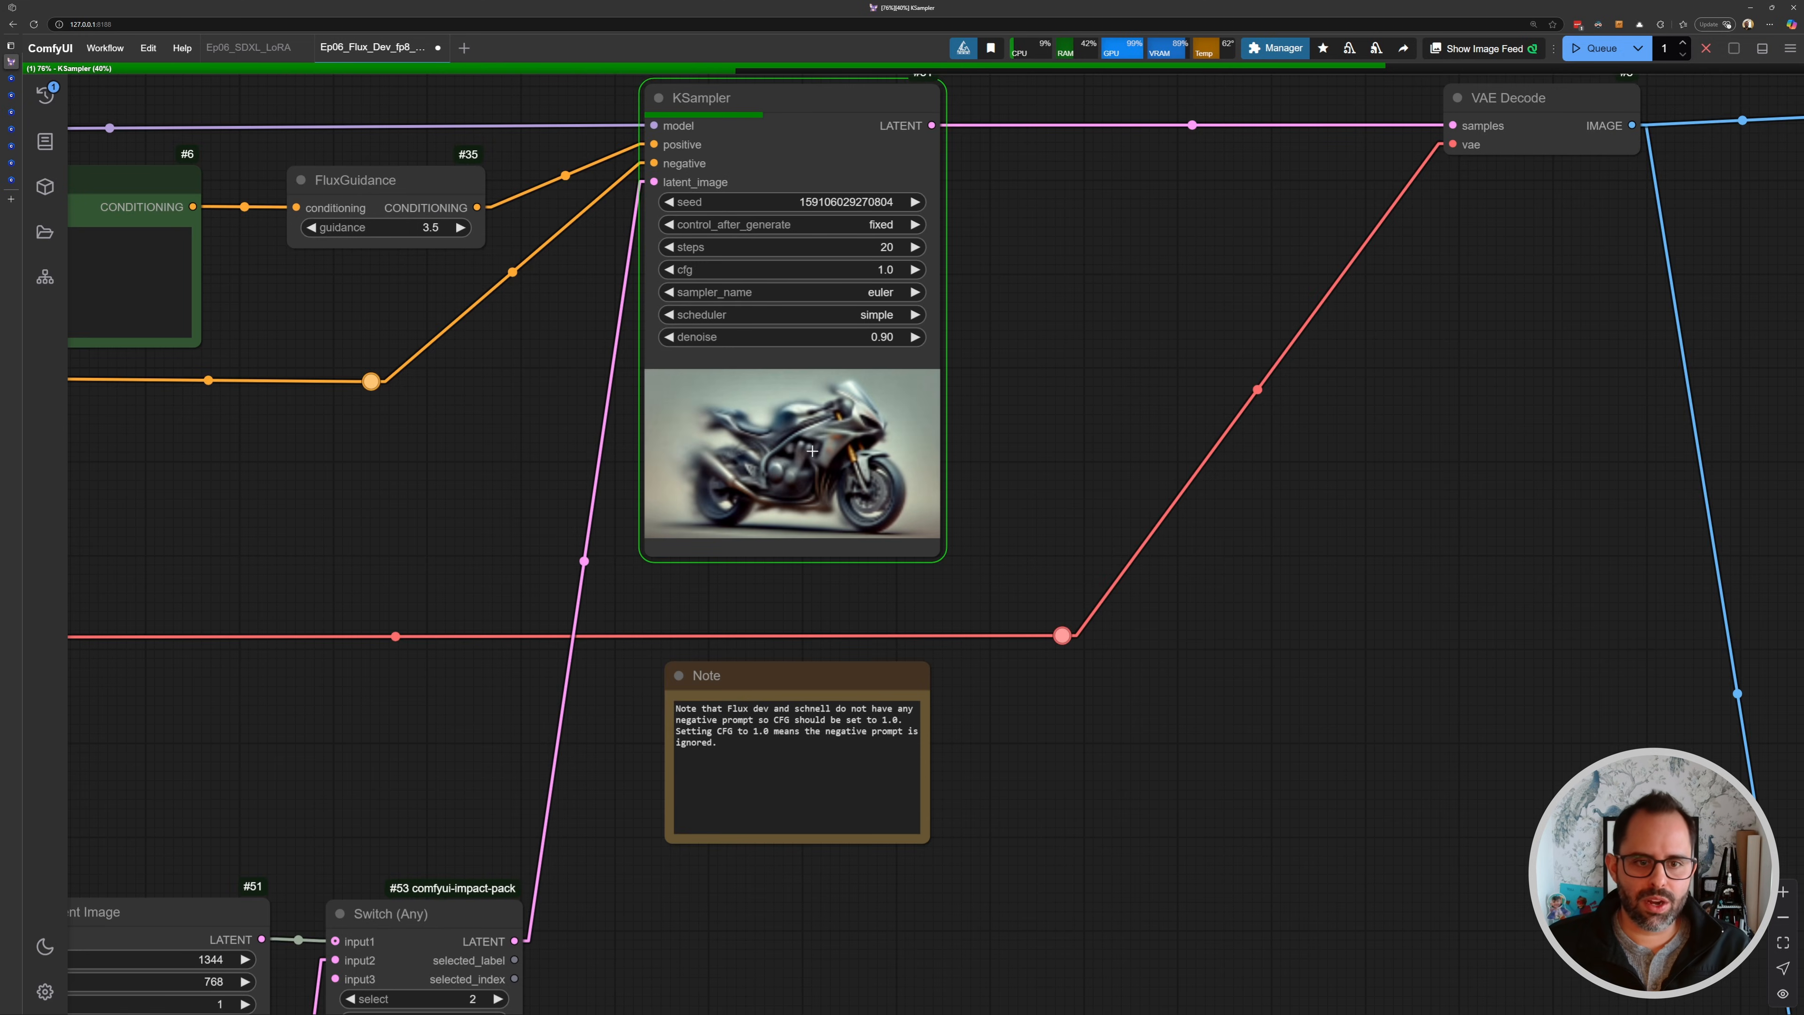
drag(639, 390, 709, 391)
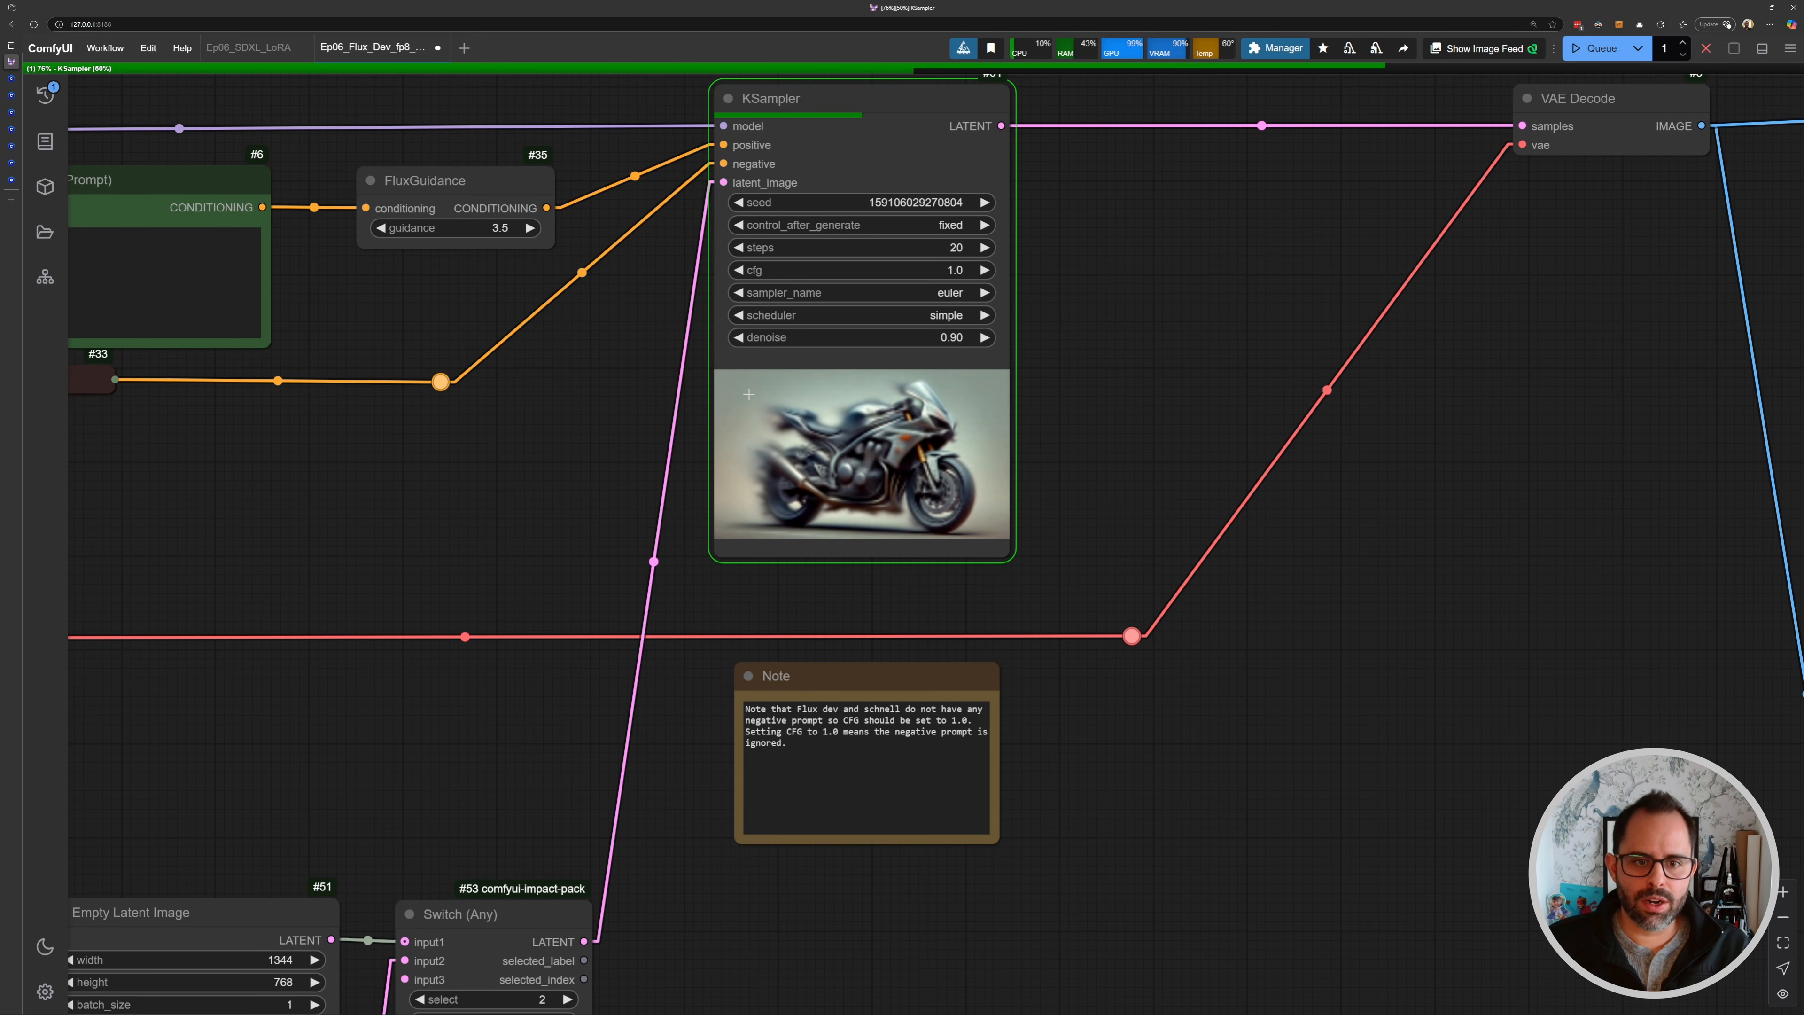
- Follow the 0.90 denoise generation and compare its result with the source image in the Image Comparer node
scroll(799, 372, down, 3)
drag(535, 342, 957, 411)
scroll(456, 302, up, 4)
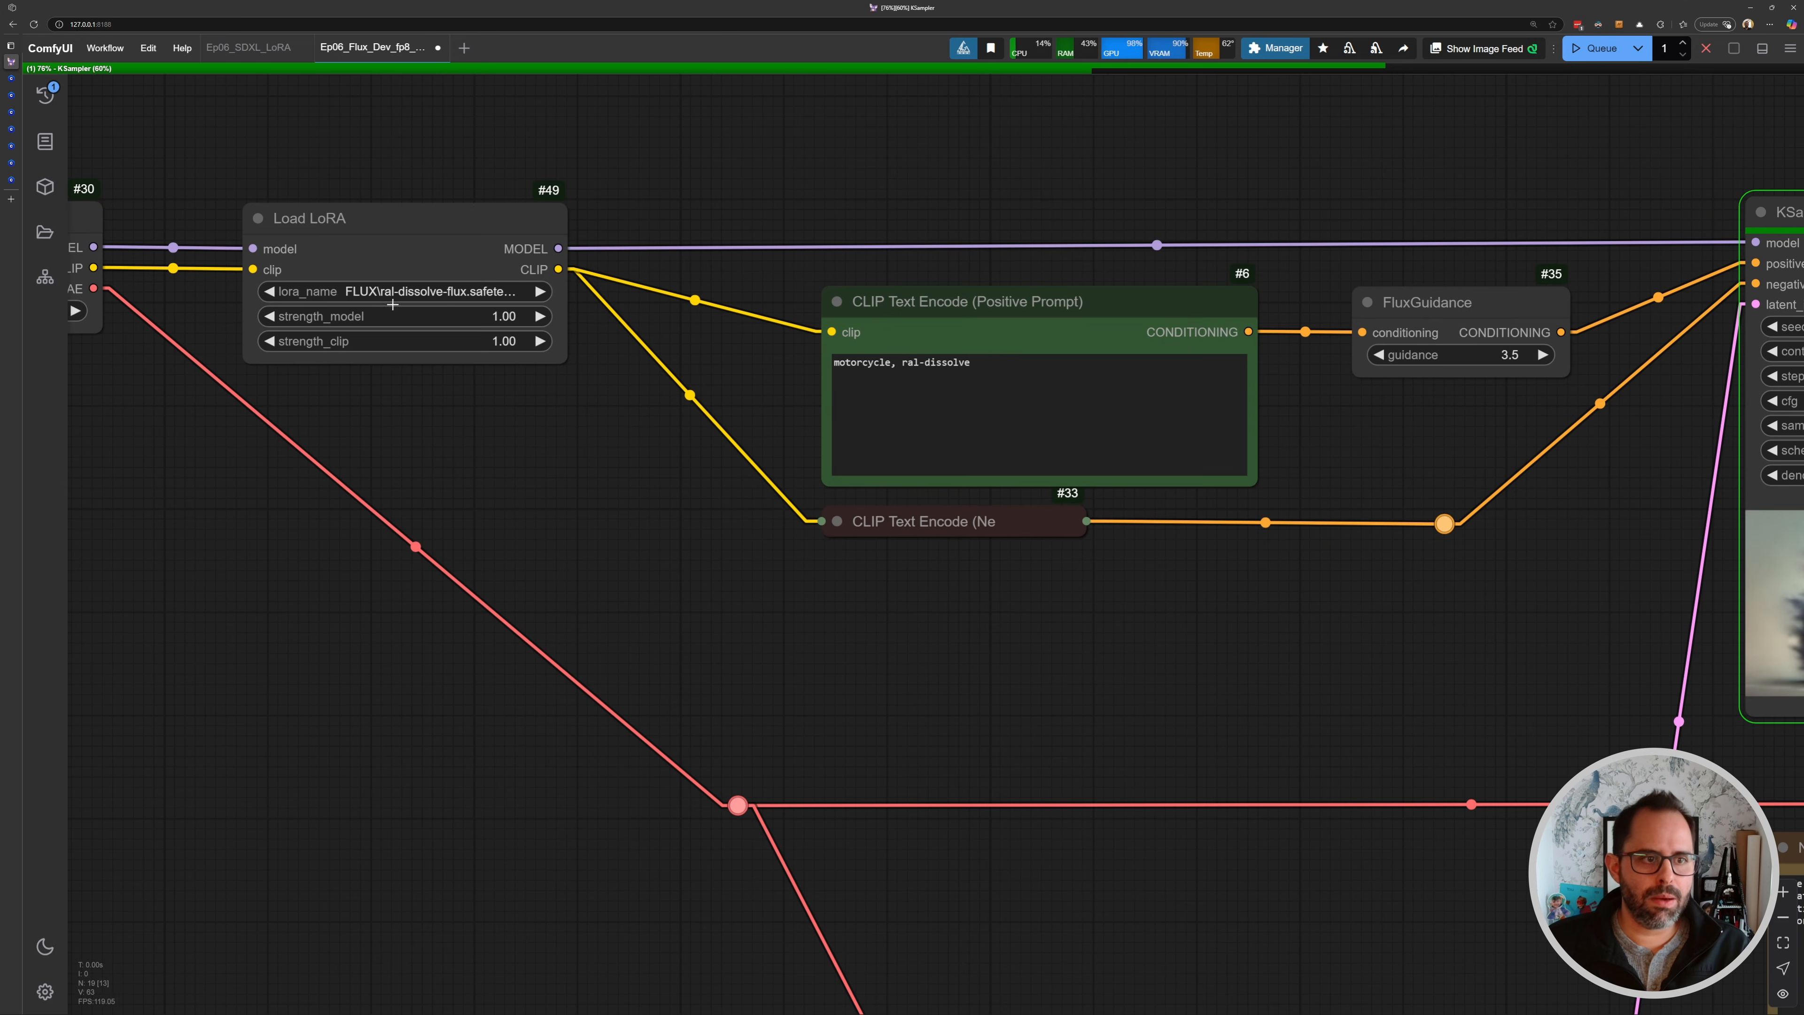
drag(1339, 499, 991, 431)
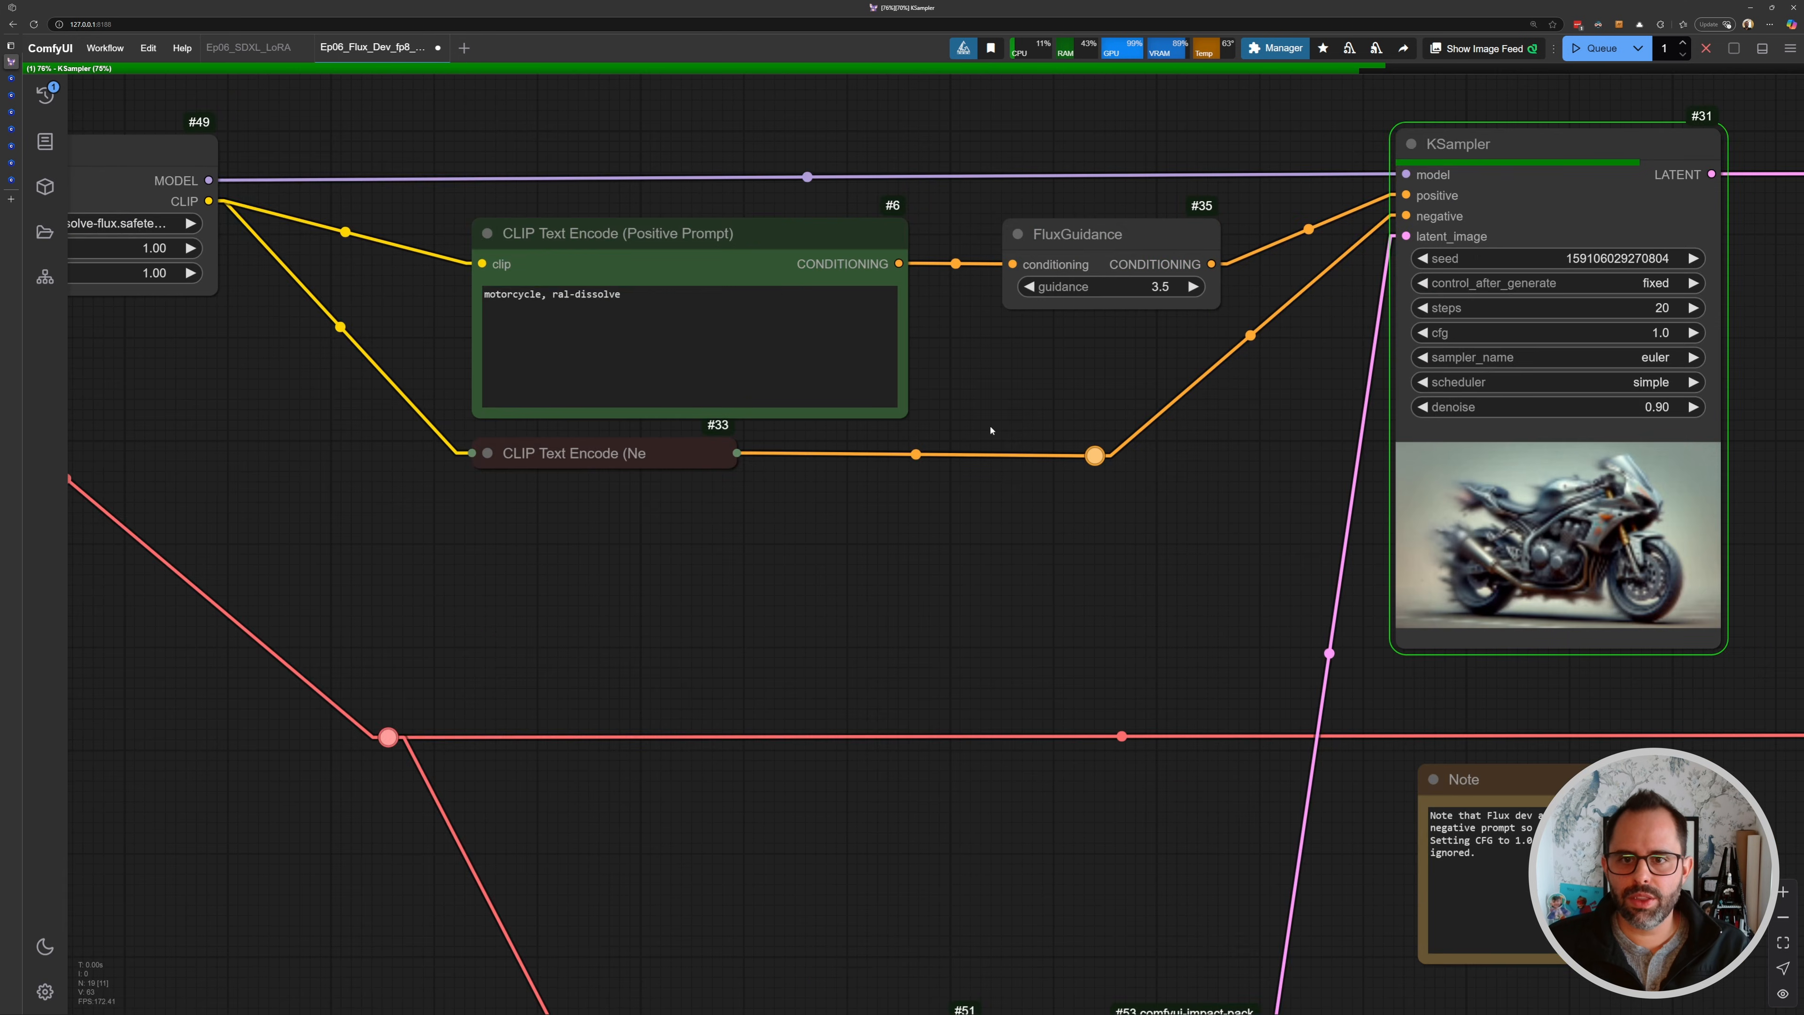
scroll(1015, 430, down, 4)
drag(1623, 655, 682, 309)
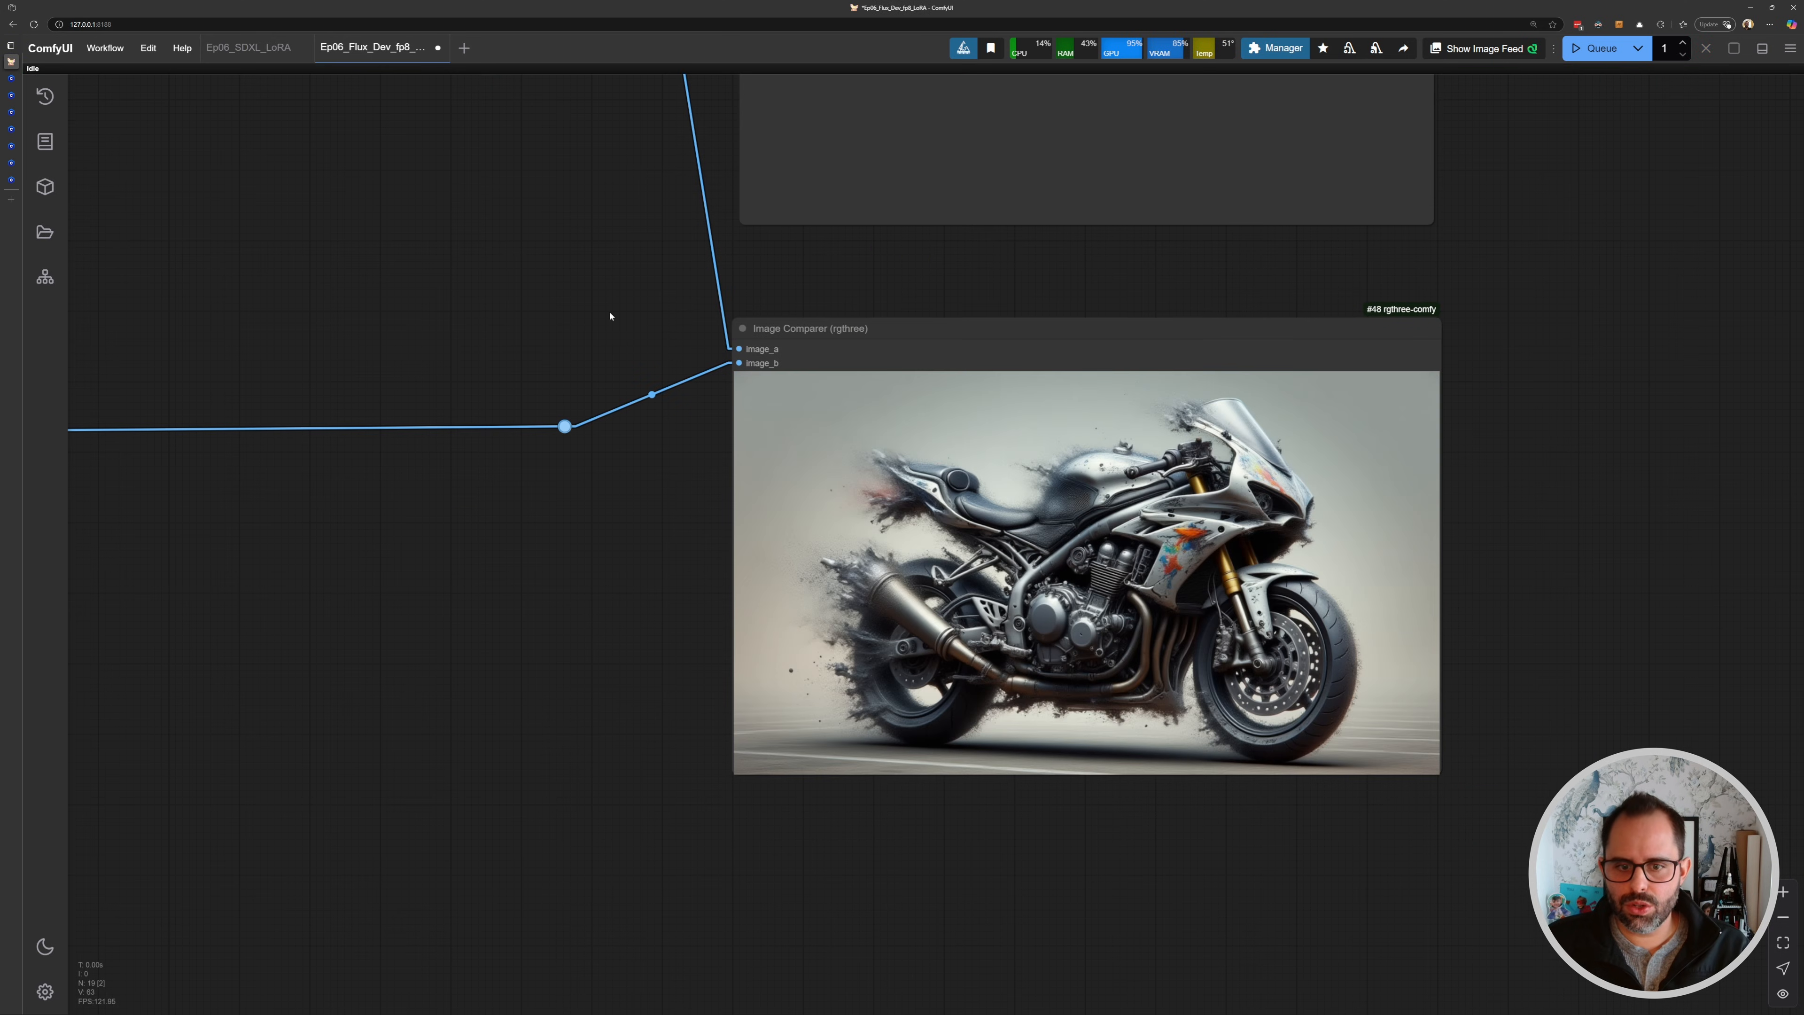